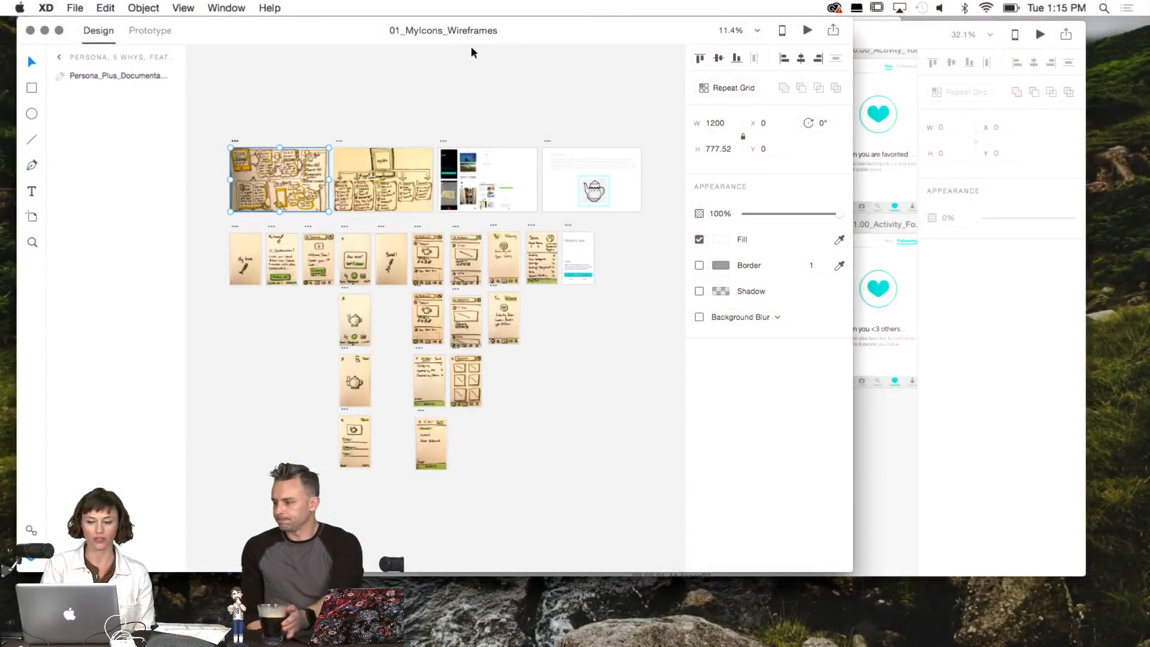
Preview the 01_MyIcons_Wireframes document and page through the persona, feature map and app inspiration artboards.
{"action": "left_click", "coordinate": [808, 30]}
{"action": "left_click", "coordinate": [648, 207]}
{"action": "left_click", "coordinate": [648, 207]}
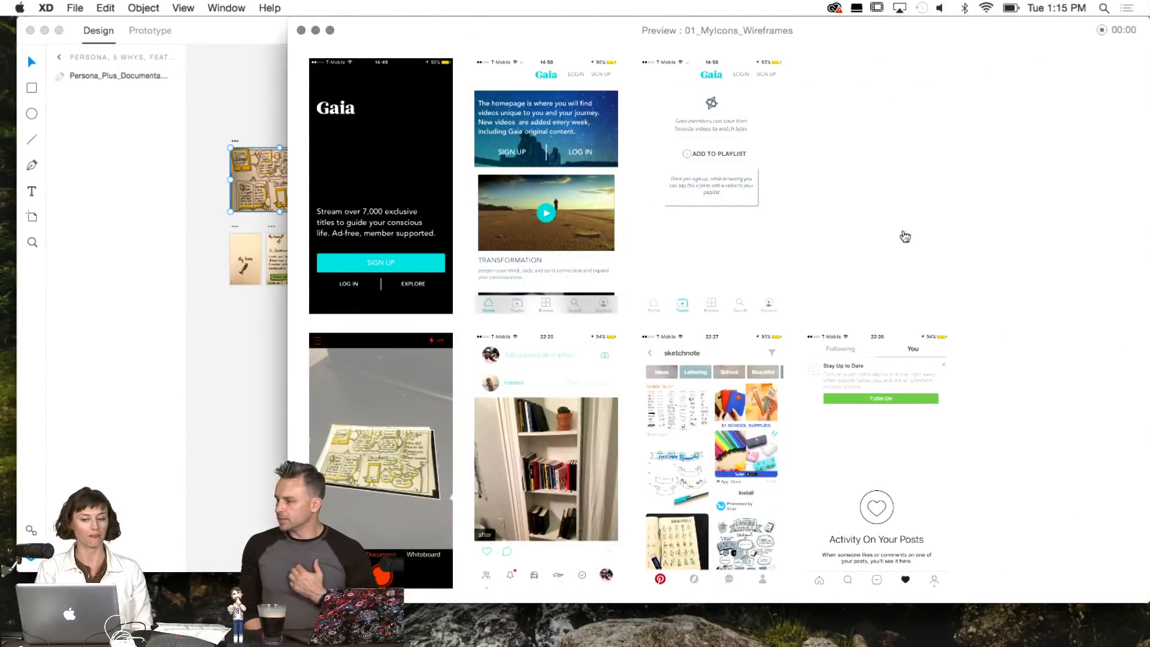
{"action": "key", "text": "Left"}
{"action": "key", "text": "Left"}
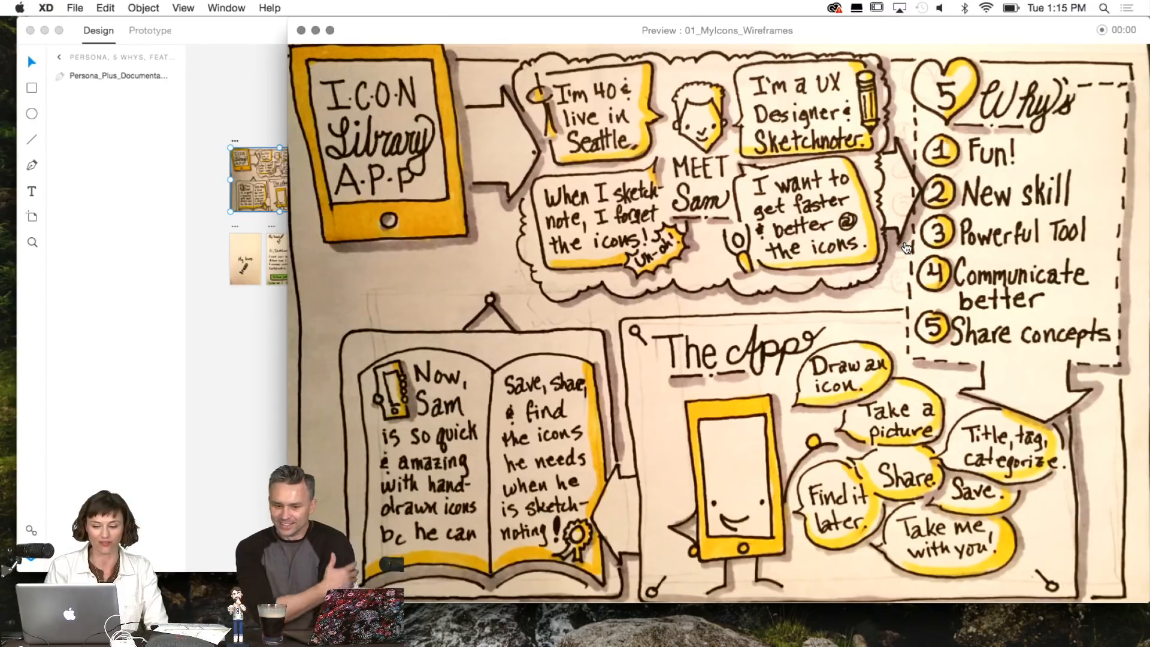
{"action": "key", "text": "Right"}
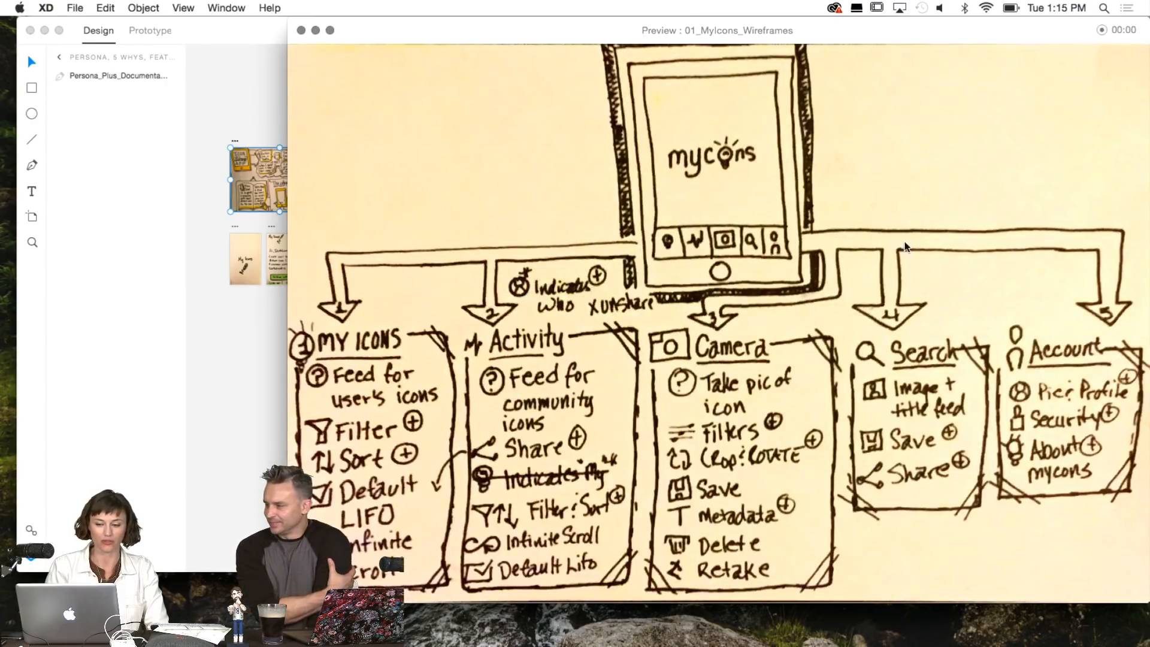
{"action": "key", "text": "Right"}
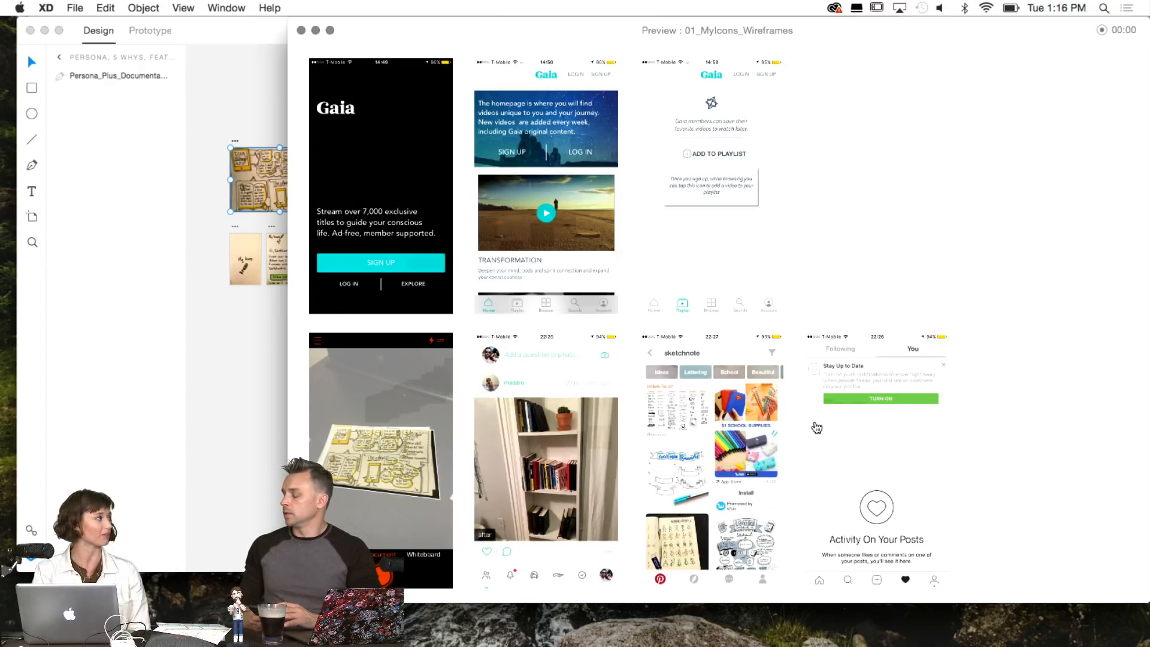
Review the Scenario, app inspiration and feature map artboards in the wireframes preview and close the preview window.
{"action": "left_click", "coordinate": [887, 281]}
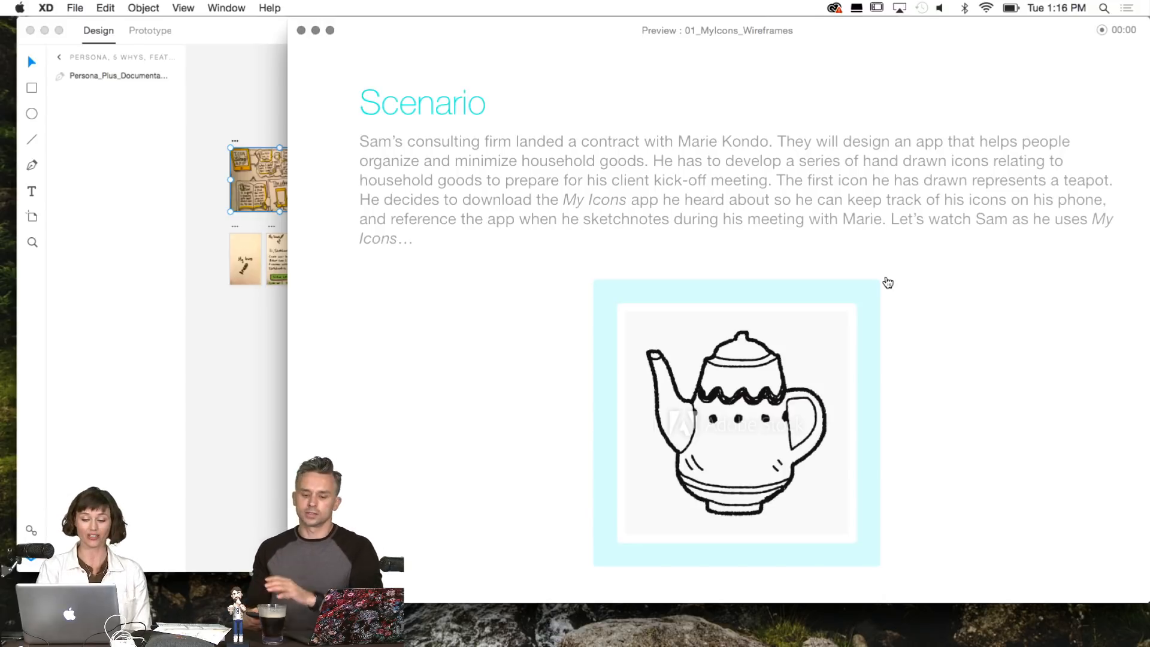
{"action": "left_click", "coordinate": [888, 282]}
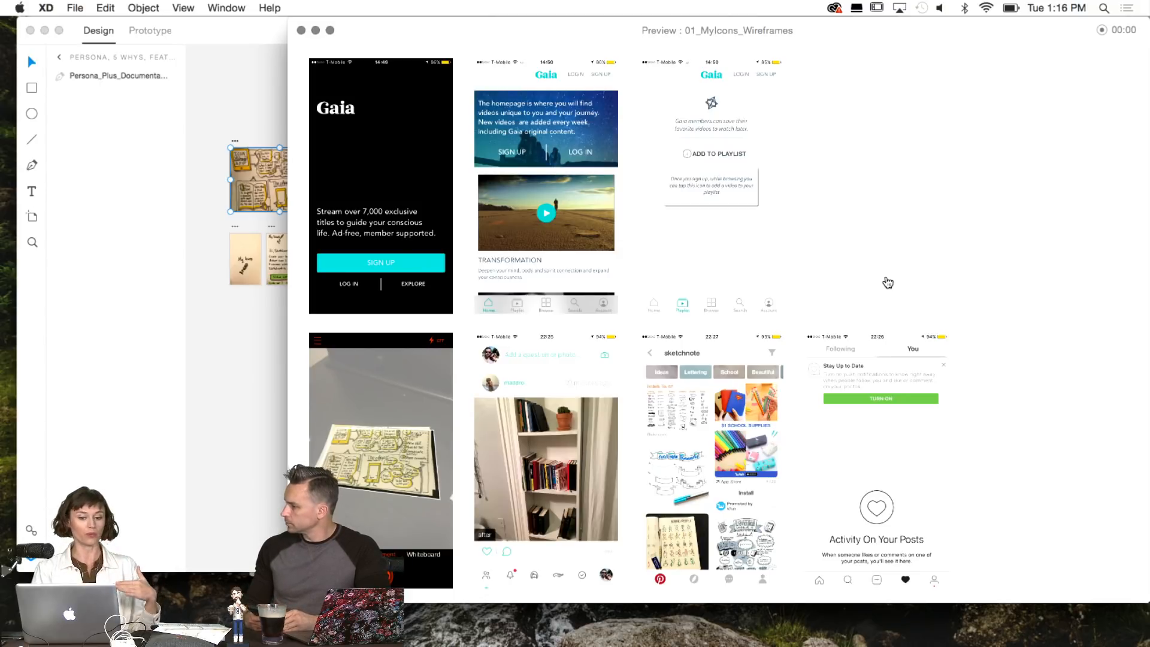
{"action": "left_click", "coordinate": [888, 282]}
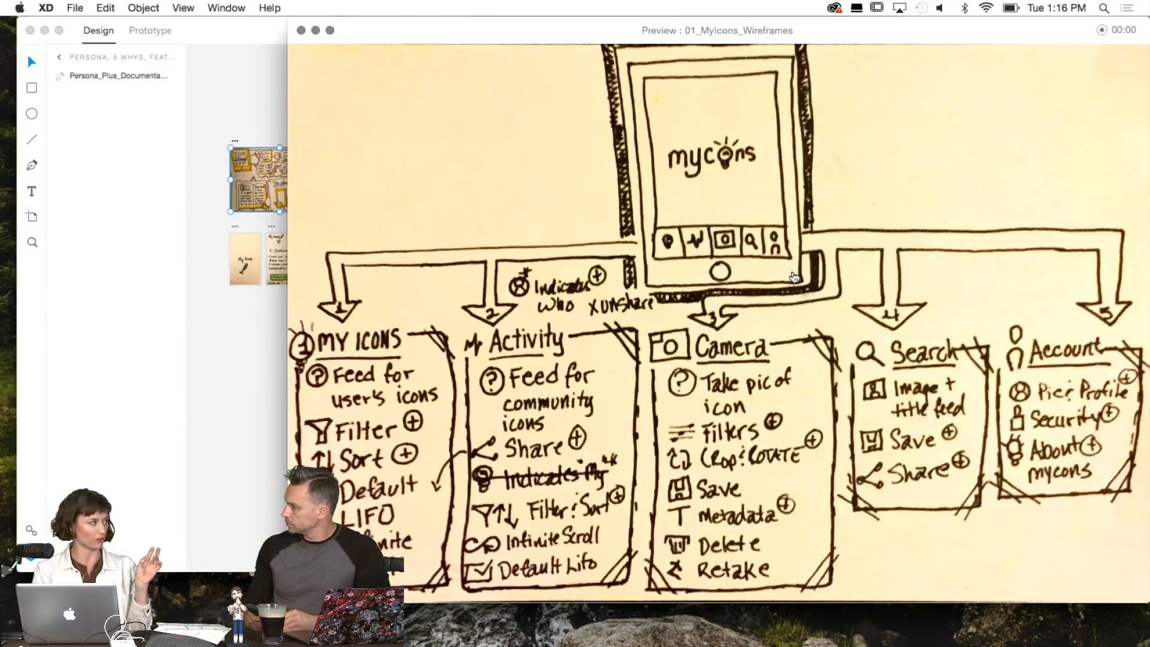
{"action": "key", "text": "Left"}
{"action": "key", "text": "Left"}
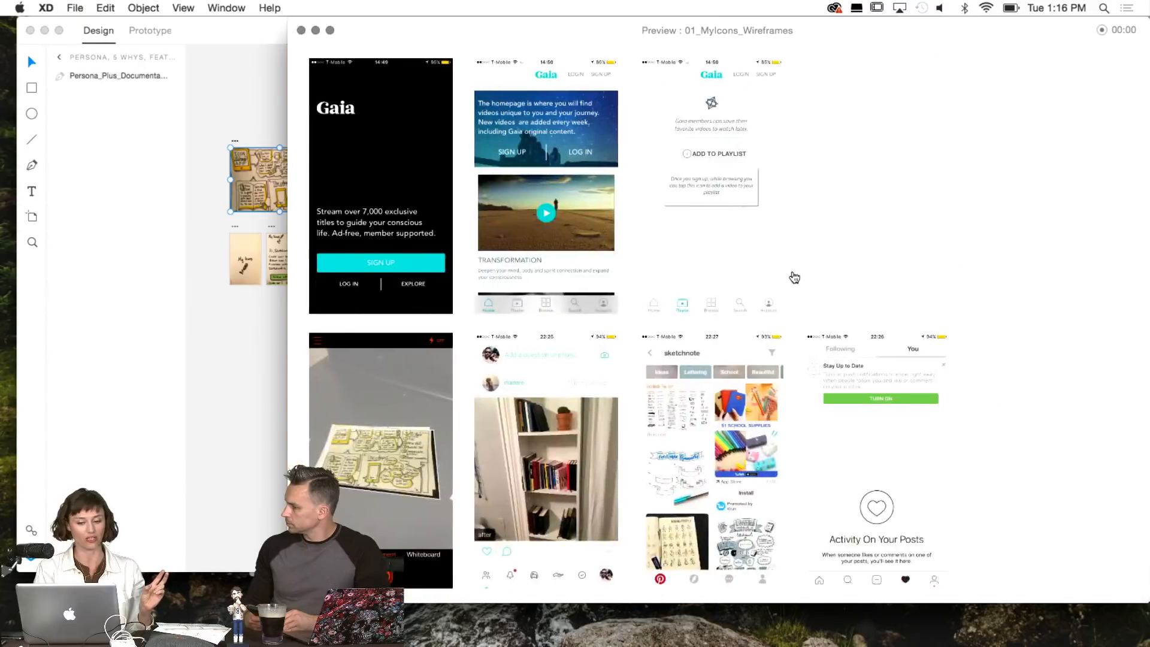
{"action": "key", "text": "Right"}
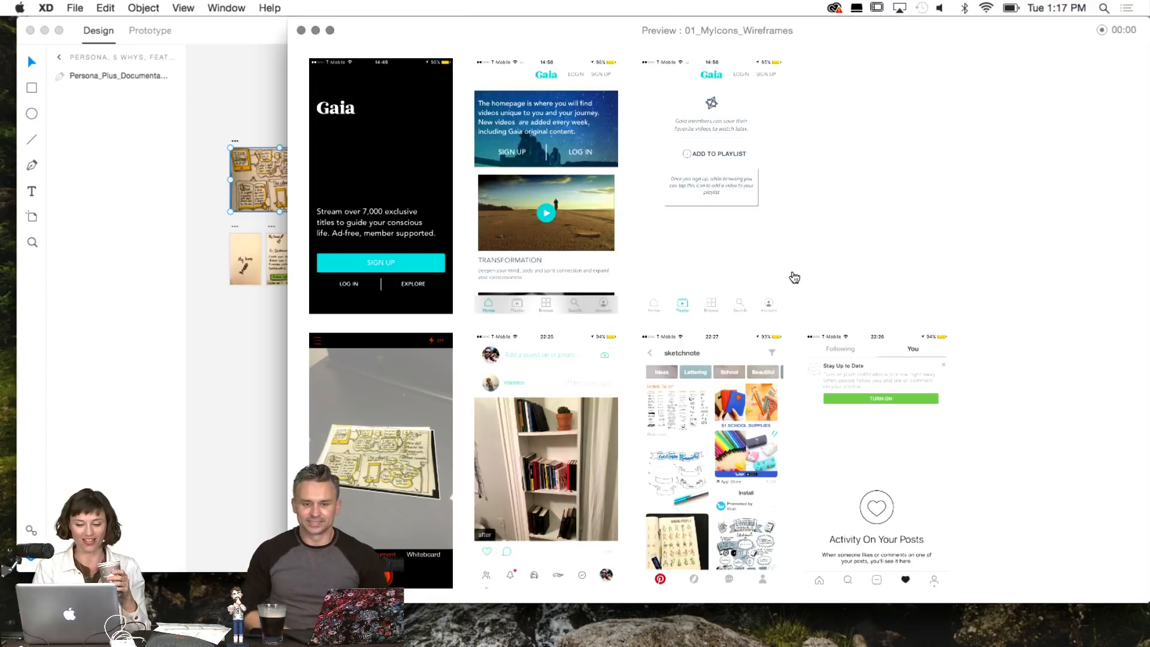
{"action": "left_click", "coordinate": [794, 278]}
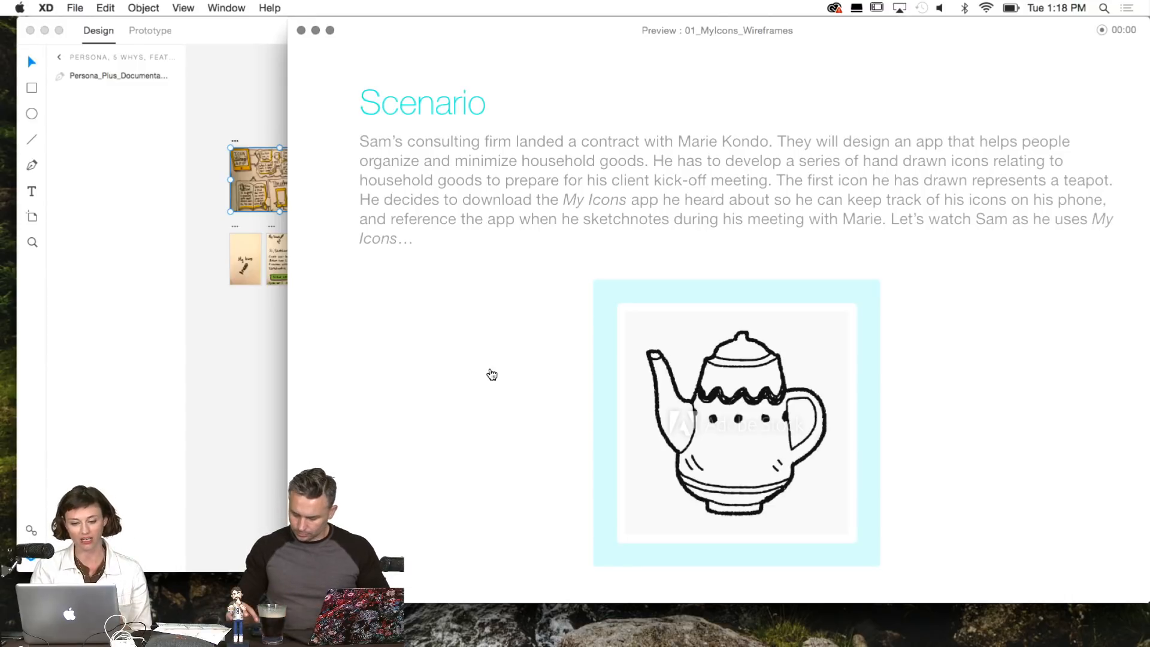
{"action": "left_click", "coordinate": [492, 374]}
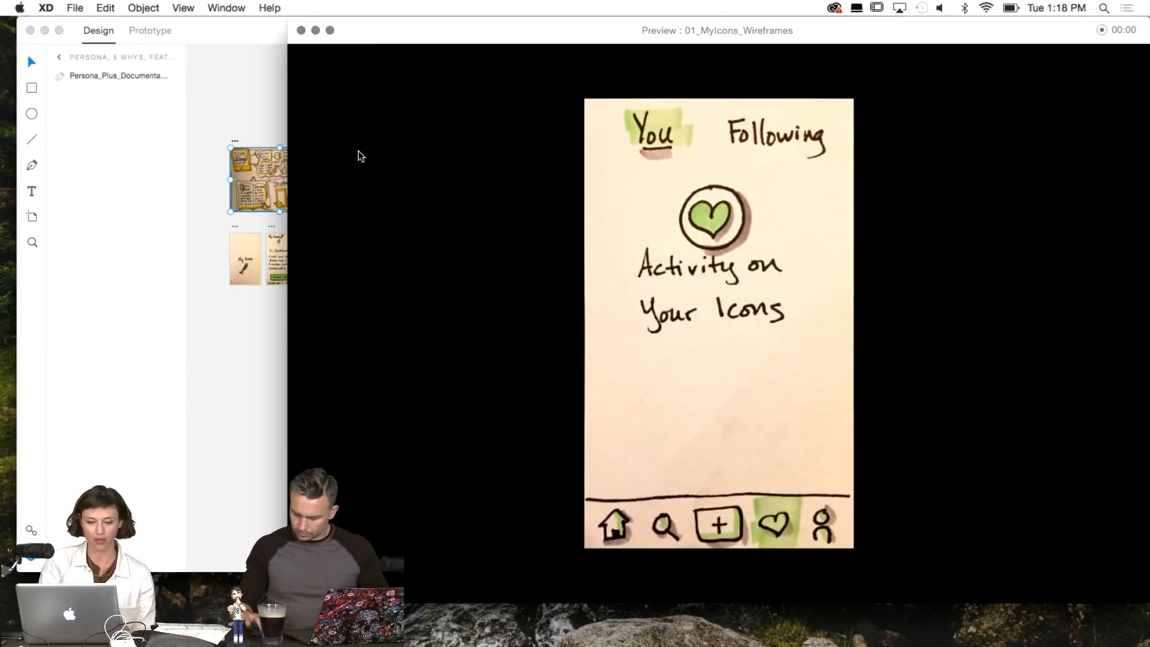
{"action": "left_click", "coordinate": [301, 30]}
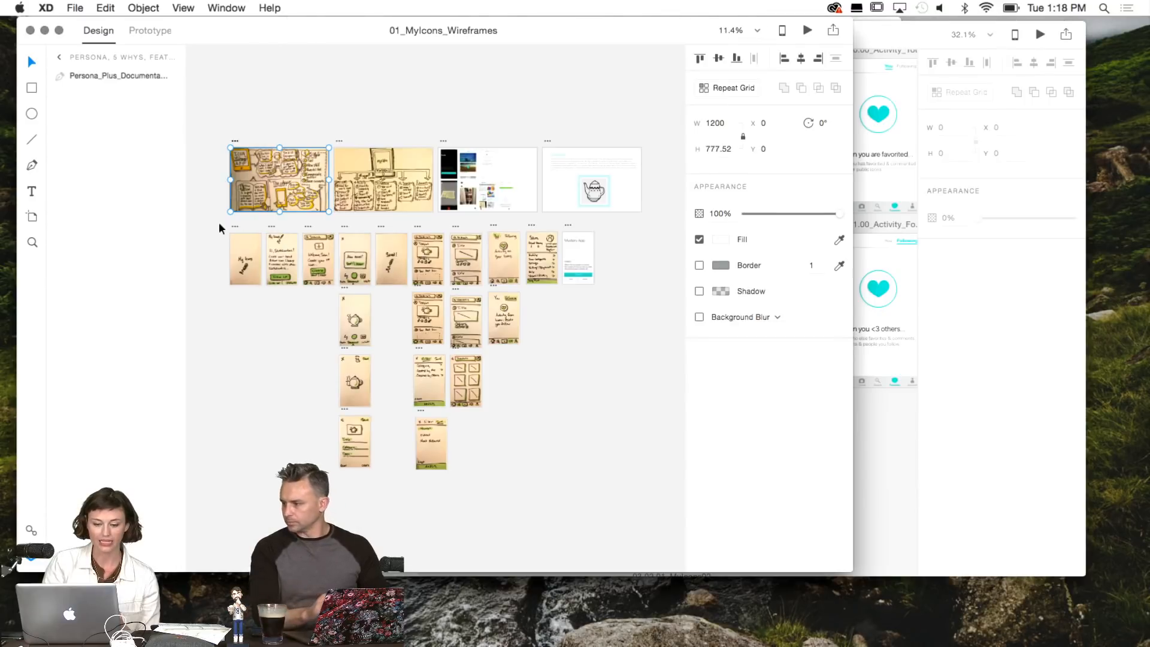
Preview the hand-drawn My Icons landing wireframe and close the preview window.
{"action": "left_click", "coordinate": [246, 257]}
{"action": "left_click", "coordinate": [807, 30]}
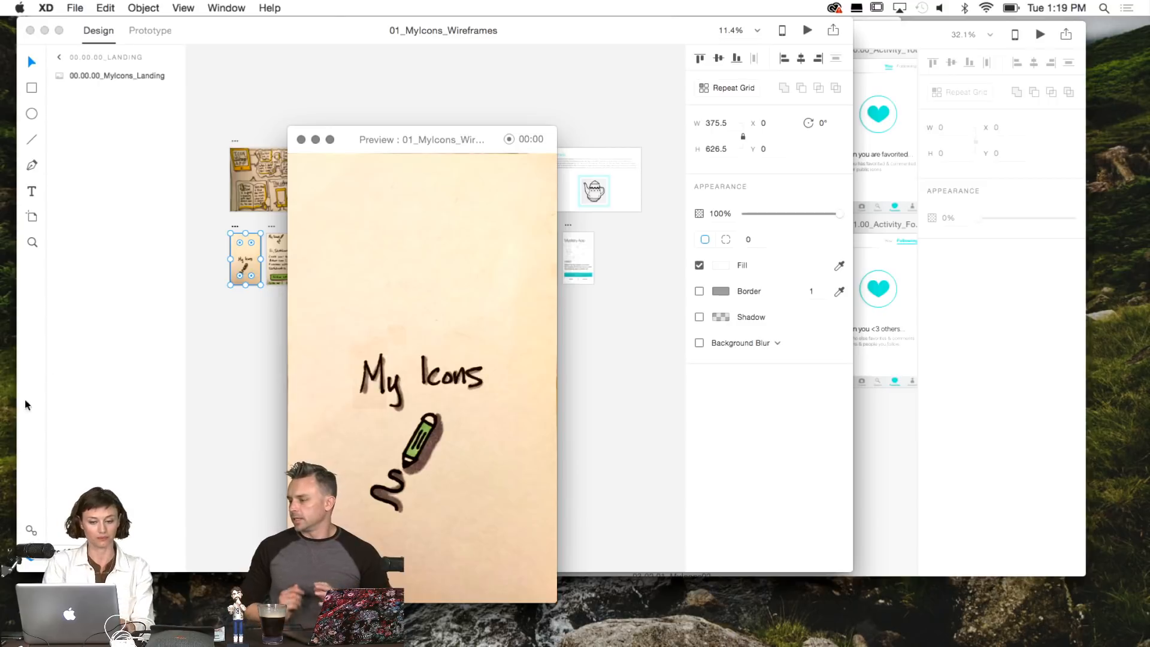
{"action": "left_click", "coordinate": [300, 140]}
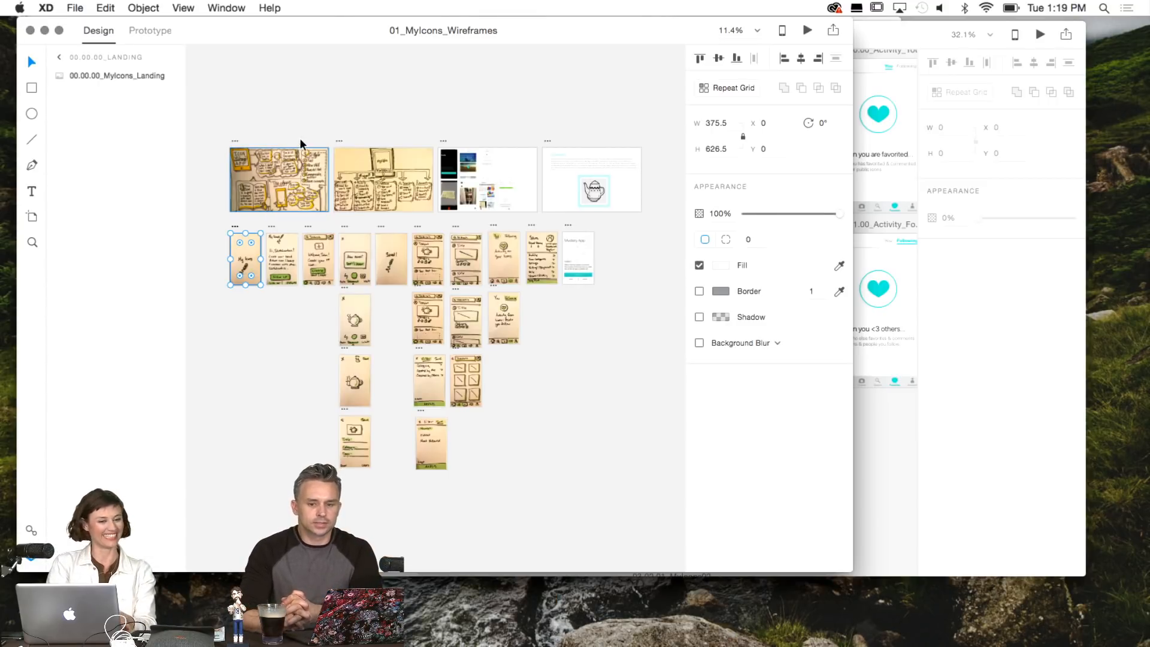
Reposition the 01_MyIcons_Wireframes window and restore the minimized 02_MyIcons_LoFiPrototype document, aligning it below the menu bar.
{"action": "left_click_drag", "start_coordinate": [255, 31], "coordinate": [439, 105]}
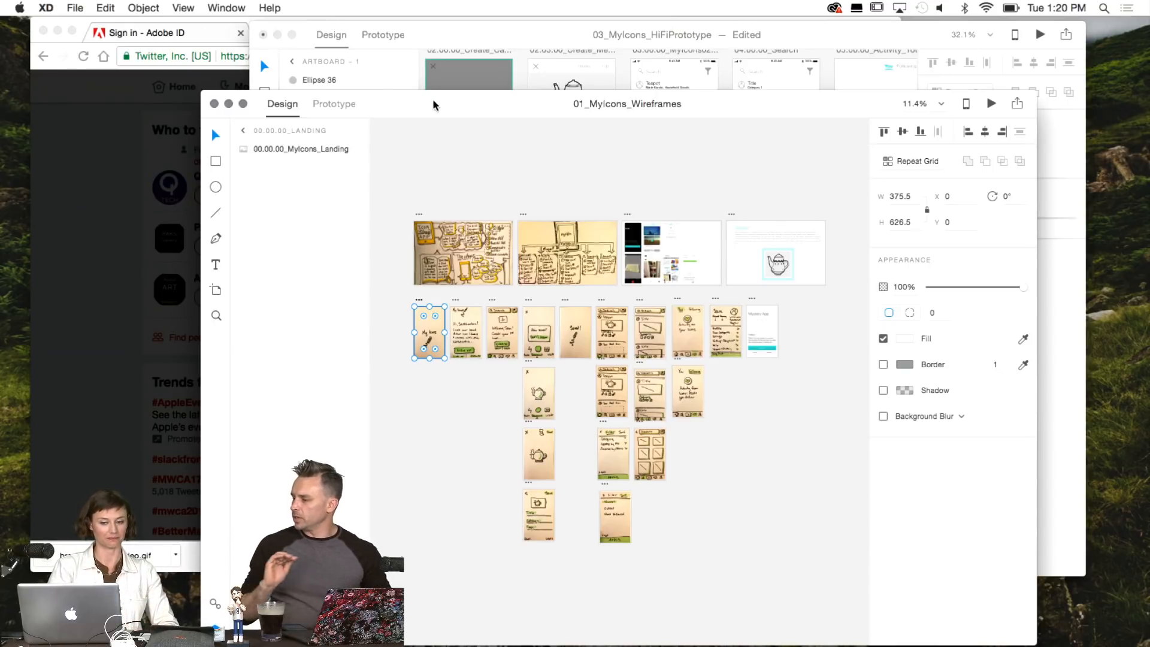
{"action": "left_click_drag", "start_coordinate": [385, 106], "coordinate": [232, 22]}
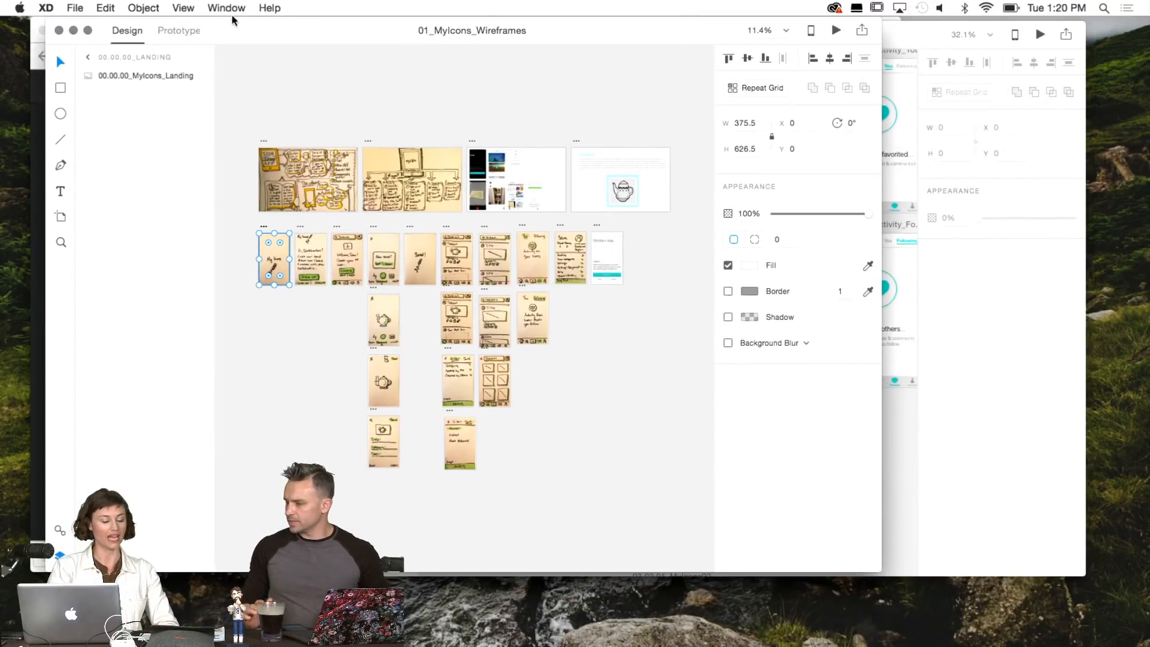
{"action": "left_click_drag", "start_coordinate": [324, 29], "coordinate": [278, 24]}
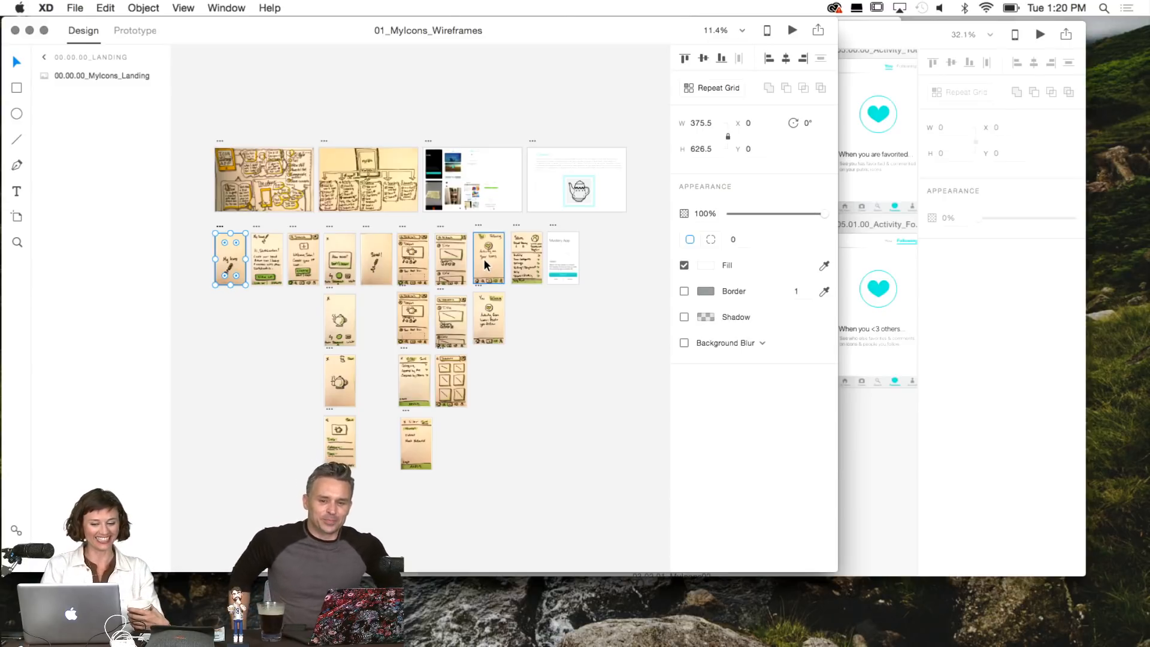
{"action": "mouse_move", "coordinate": [785, 643]}
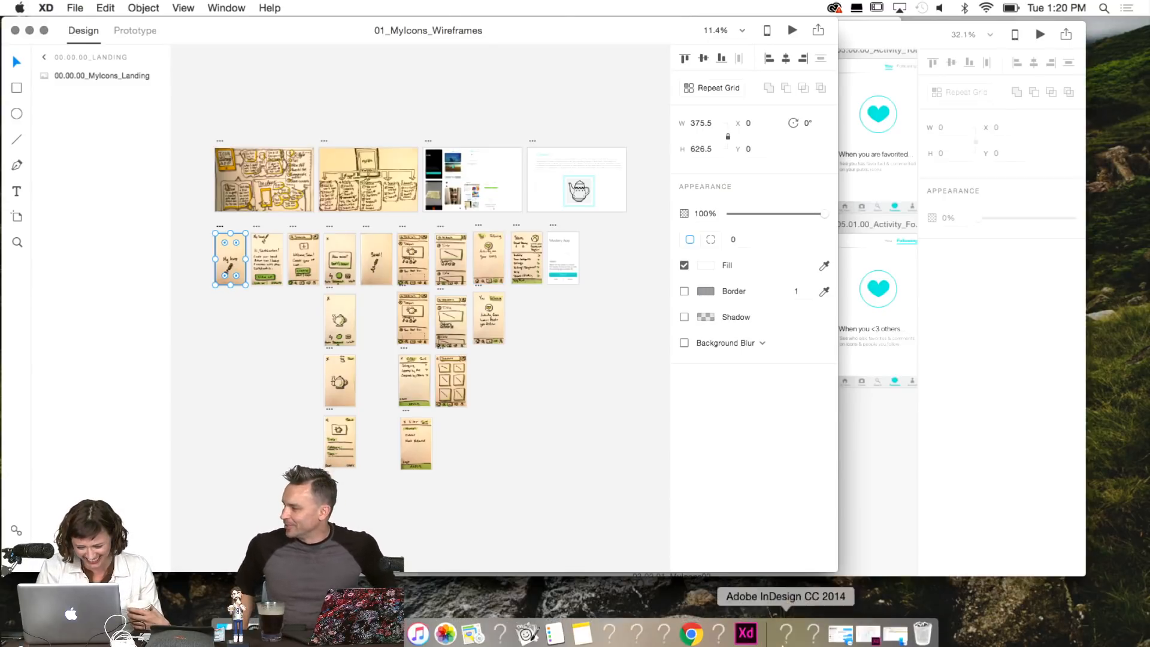
{"action": "left_click", "coordinate": [869, 633]}
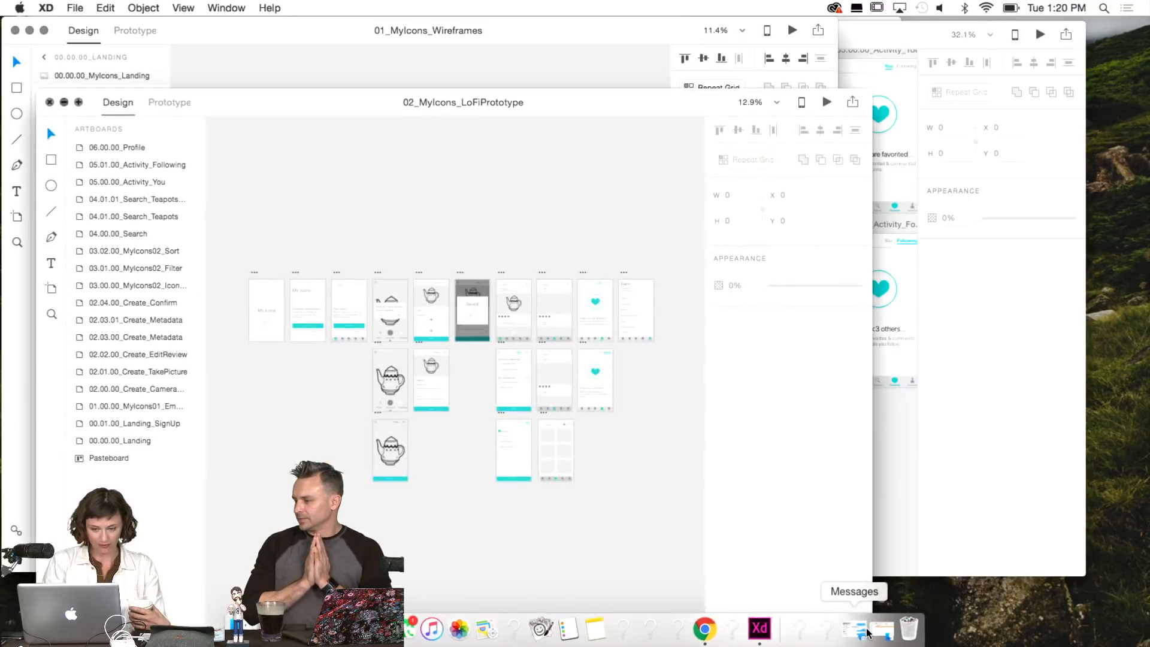
{"action": "left_click_drag", "start_coordinate": [533, 102], "coordinate": [580, 9]}
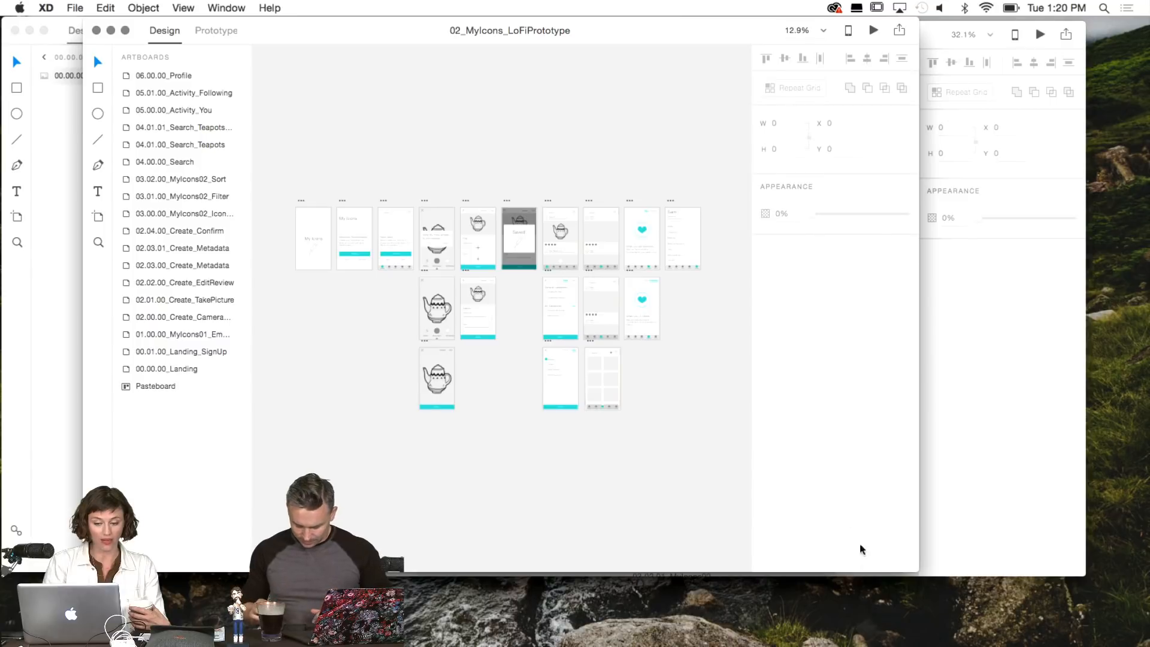
Preview the low-fidelity prototype from its landing artboard and follow the flow through Sign In, Create and allowing camera access.
{"action": "left_click", "coordinate": [318, 240]}
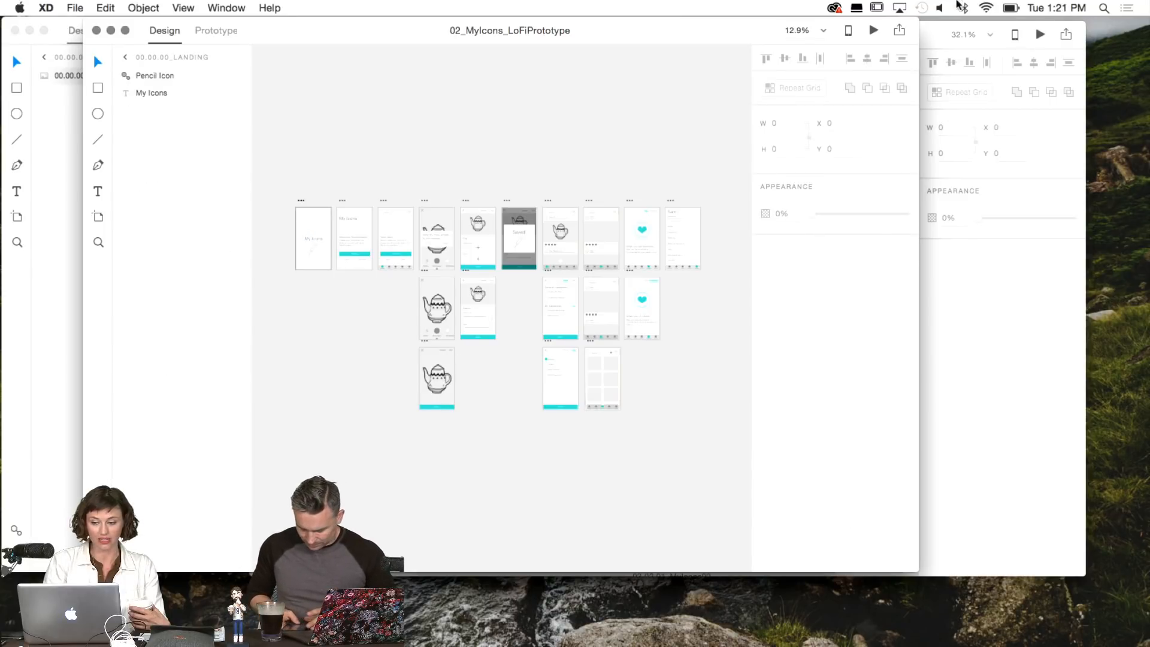
{"action": "left_click", "coordinate": [874, 31]}
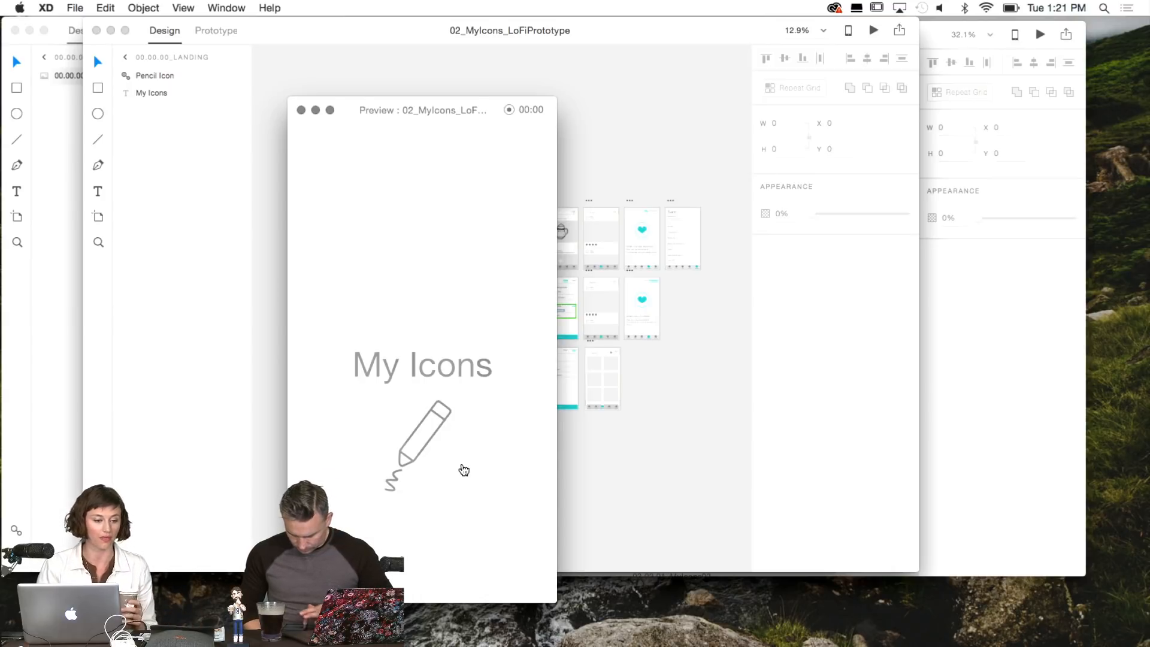
{"action": "left_click", "coordinate": [464, 469]}
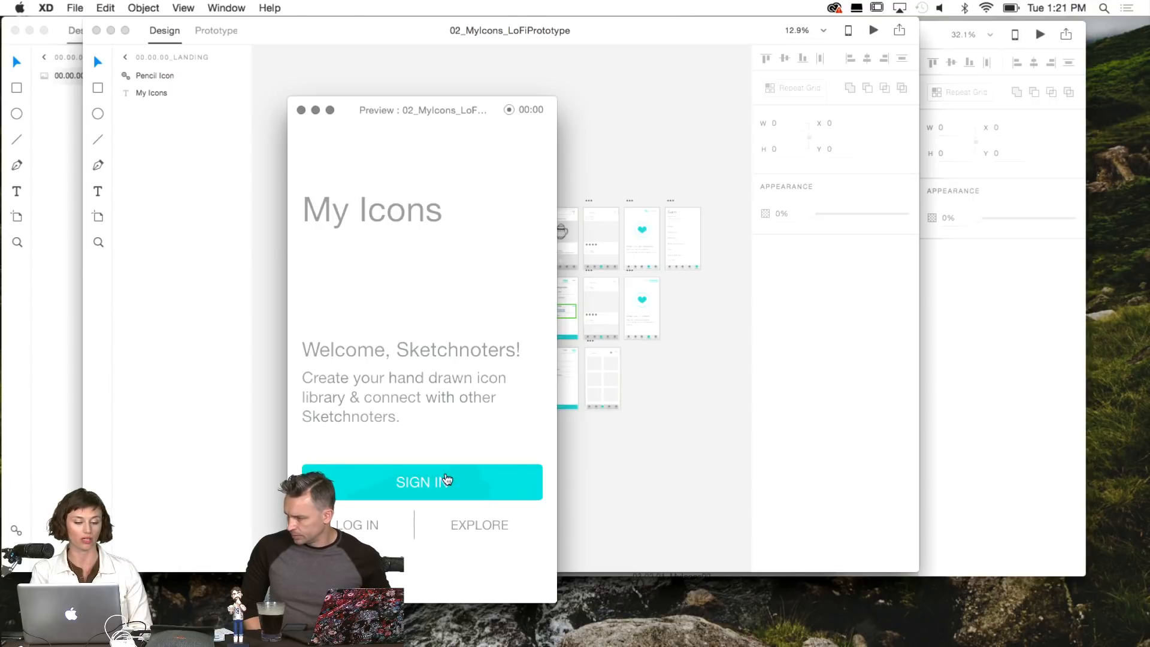
{"action": "left_click", "coordinate": [427, 482]}
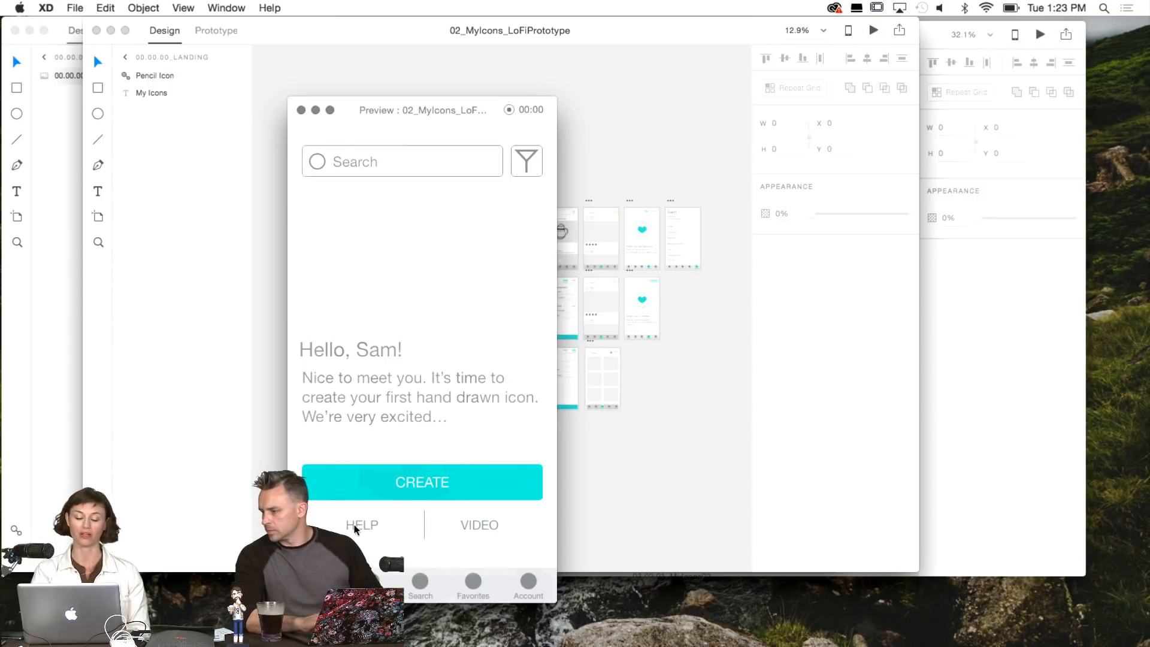
{"action": "left_click", "coordinate": [416, 481]}
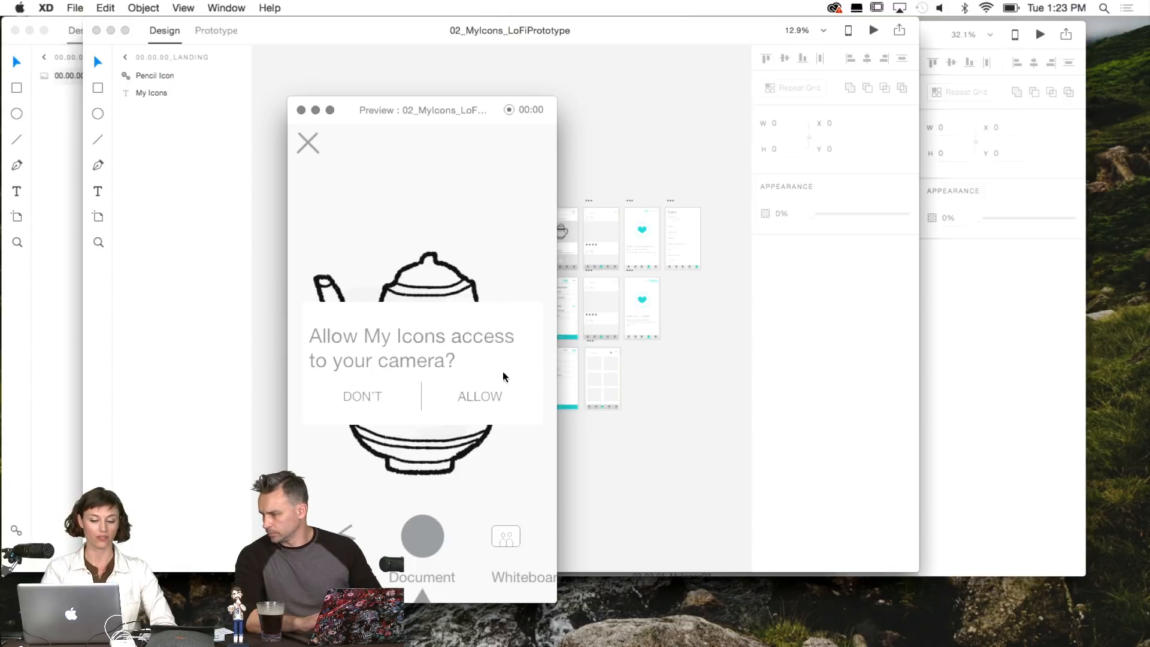
{"action": "left_click", "coordinate": [491, 402]}
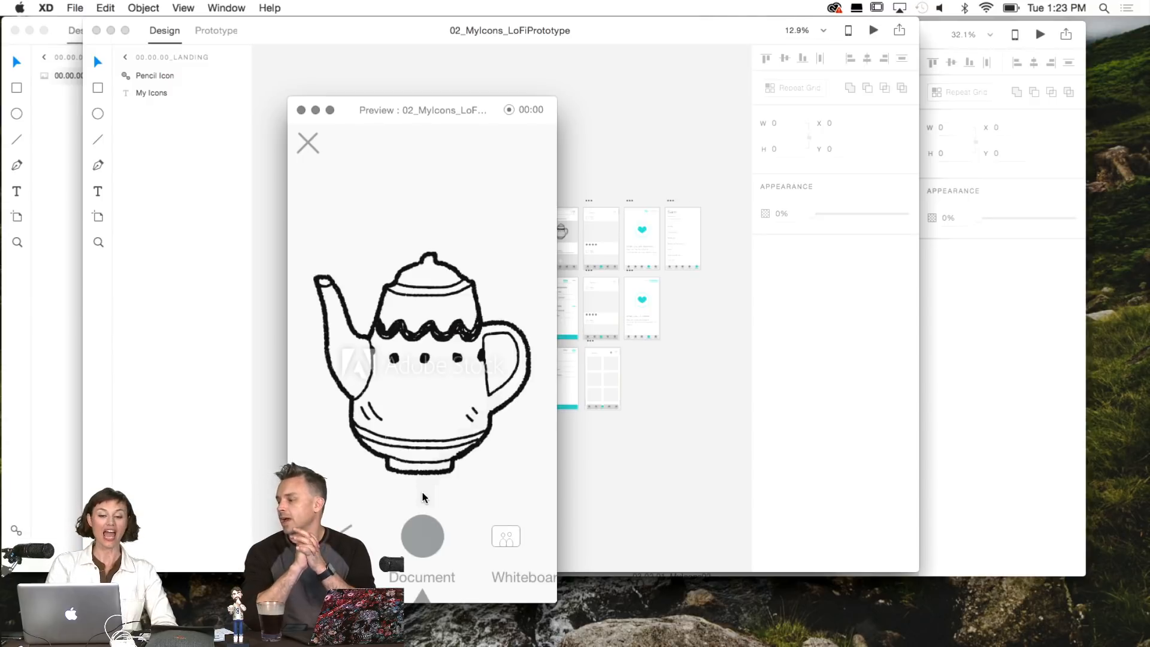
Open the Apple iOS UI kit download page in the browser from XD's UI kit links.
{"action": "left_click", "coordinate": [74, 9]}
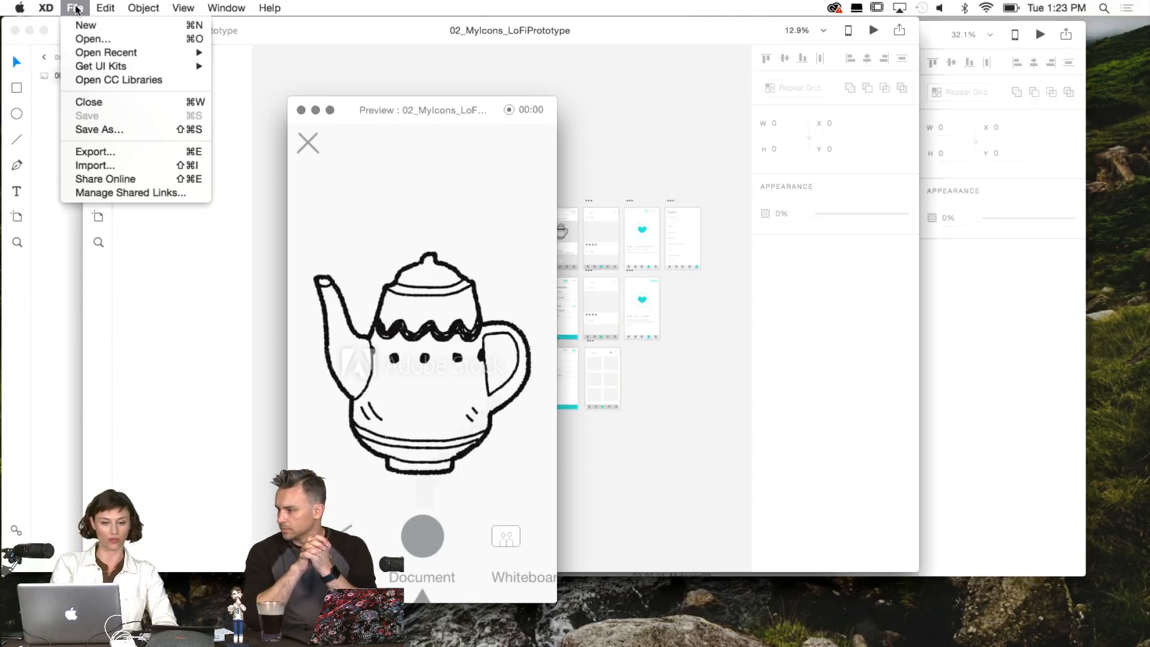
{"action": "mouse_move", "coordinate": [113, 67]}
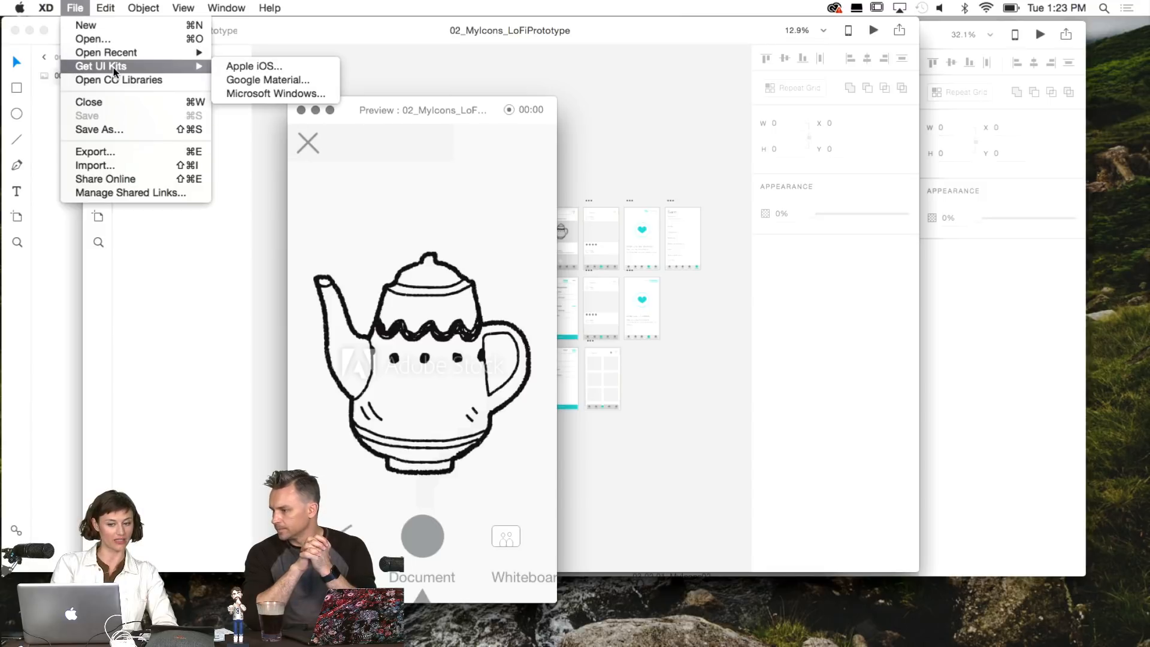
{"action": "left_click", "coordinate": [242, 67]}
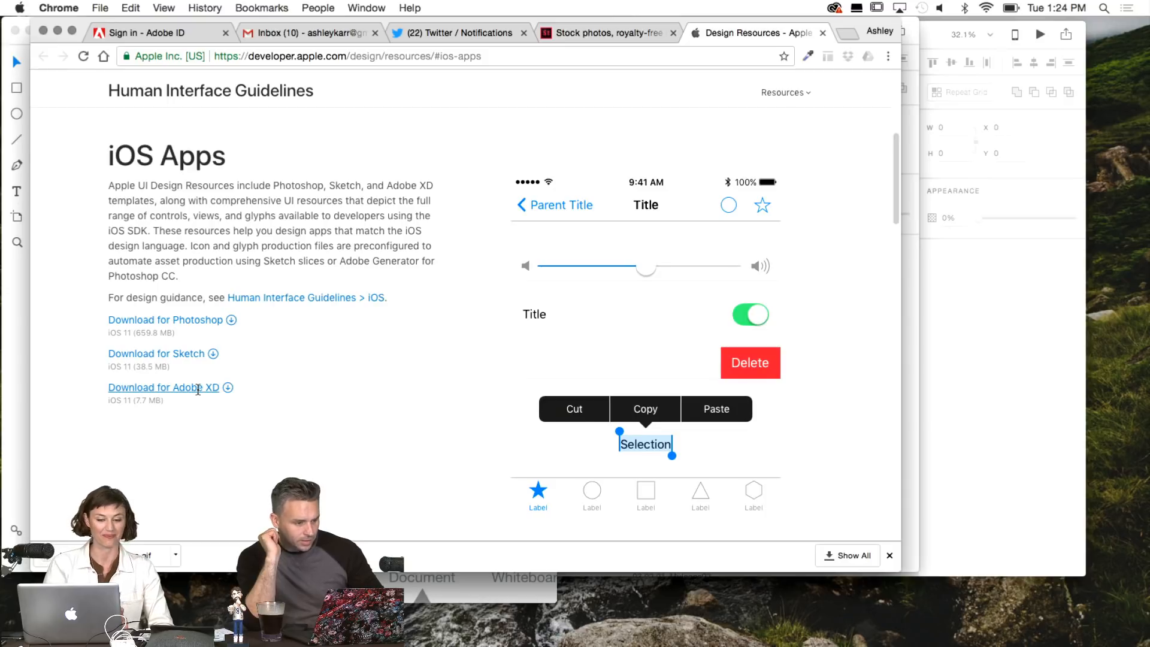
Return to XD, close the wireframes preview, move the wireframes window down, minimize the browser and bring 02_MyIcons_LoFiPrototype forward.
{"action": "left_click", "coordinate": [20, 314]}
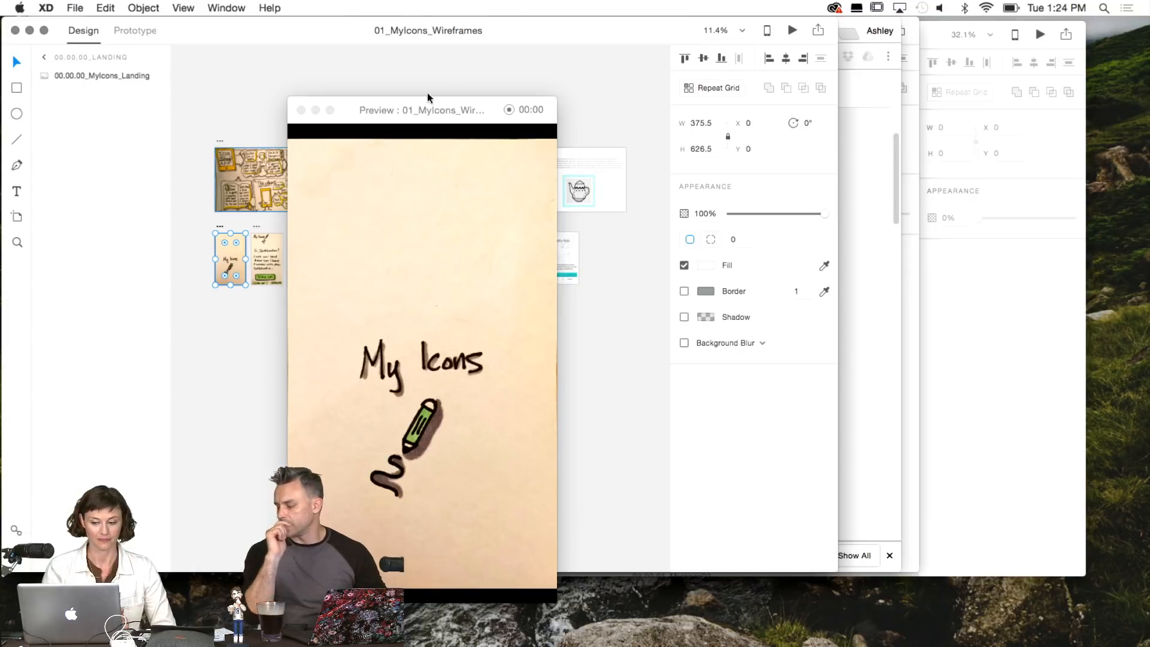
{"action": "left_click", "coordinate": [302, 113]}
{"action": "left_click_drag", "start_coordinate": [198, 31], "coordinate": [194, 115]}
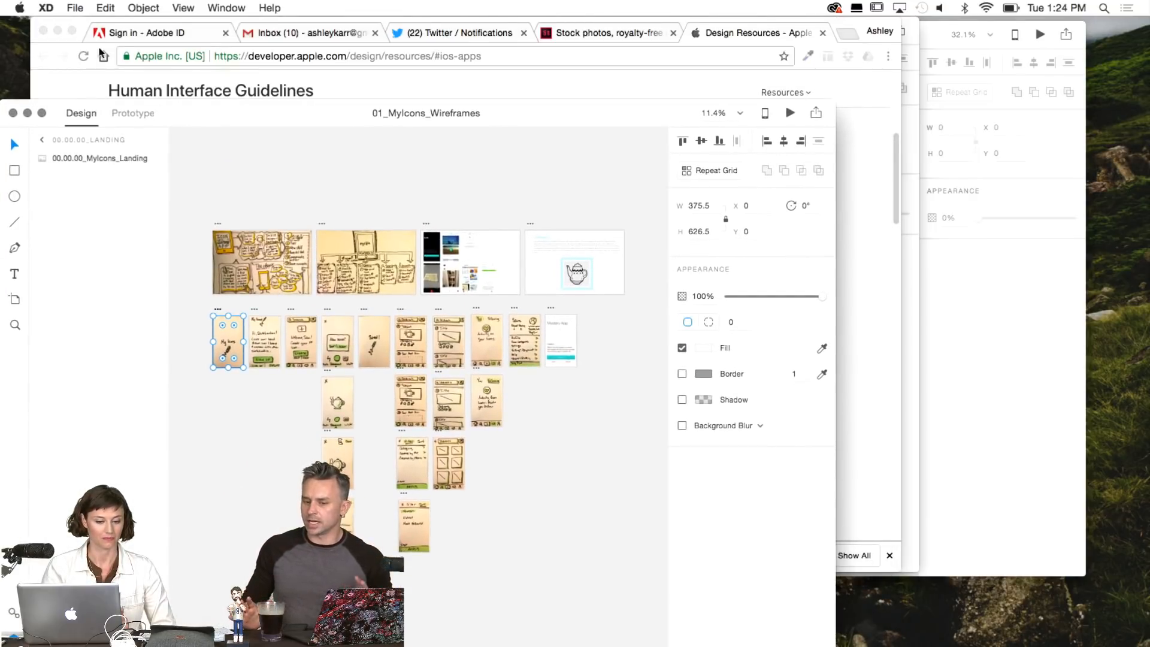
{"action": "left_click", "coordinate": [58, 31]}
{"action": "left_click", "coordinate": [251, 31]}
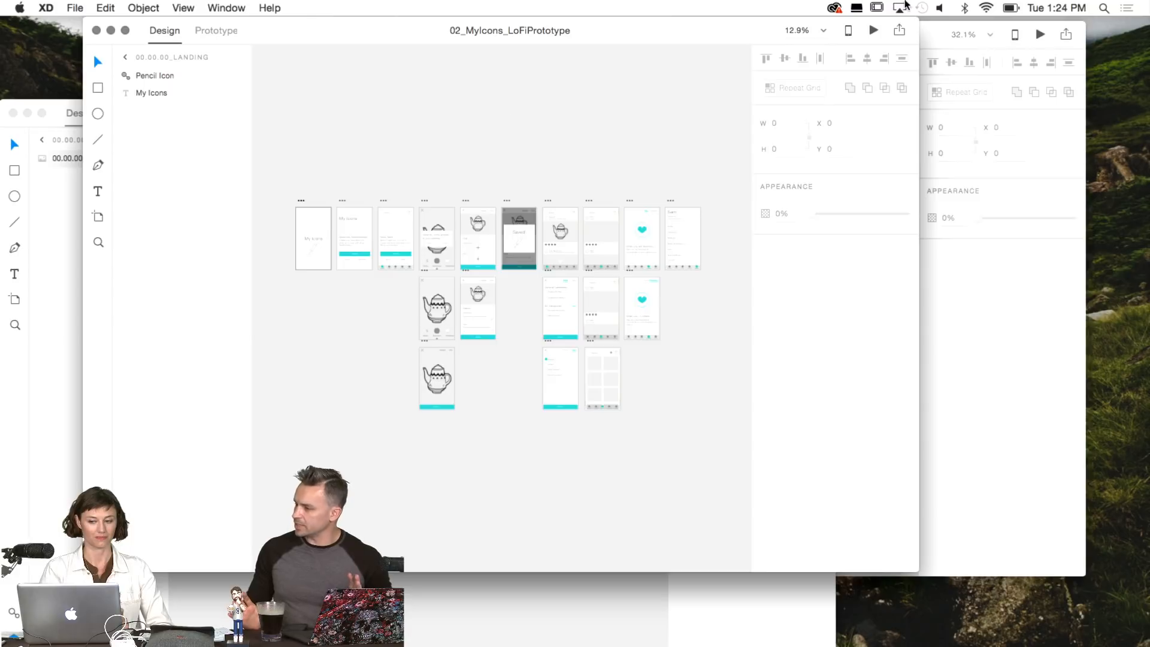
Preview the low-fidelity prototype again from the landing screen to the screen with the Create button, and close the preview.
{"action": "left_click", "coordinate": [871, 31]}
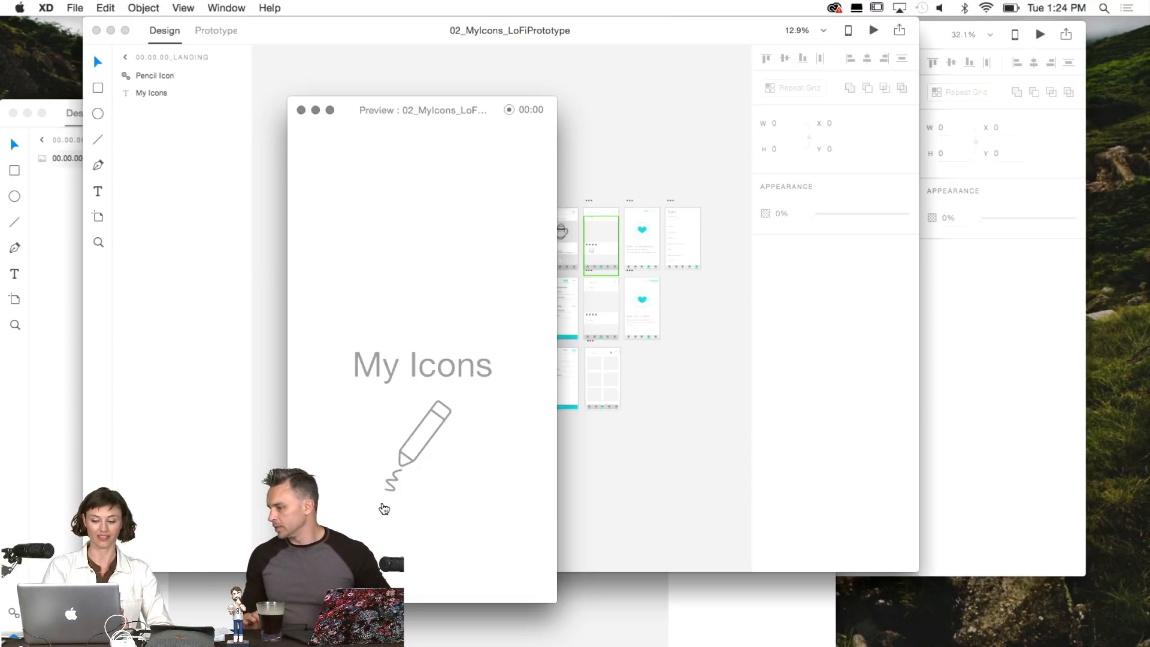
{"action": "left_click", "coordinate": [384, 508]}
{"action": "left_click", "coordinate": [385, 505]}
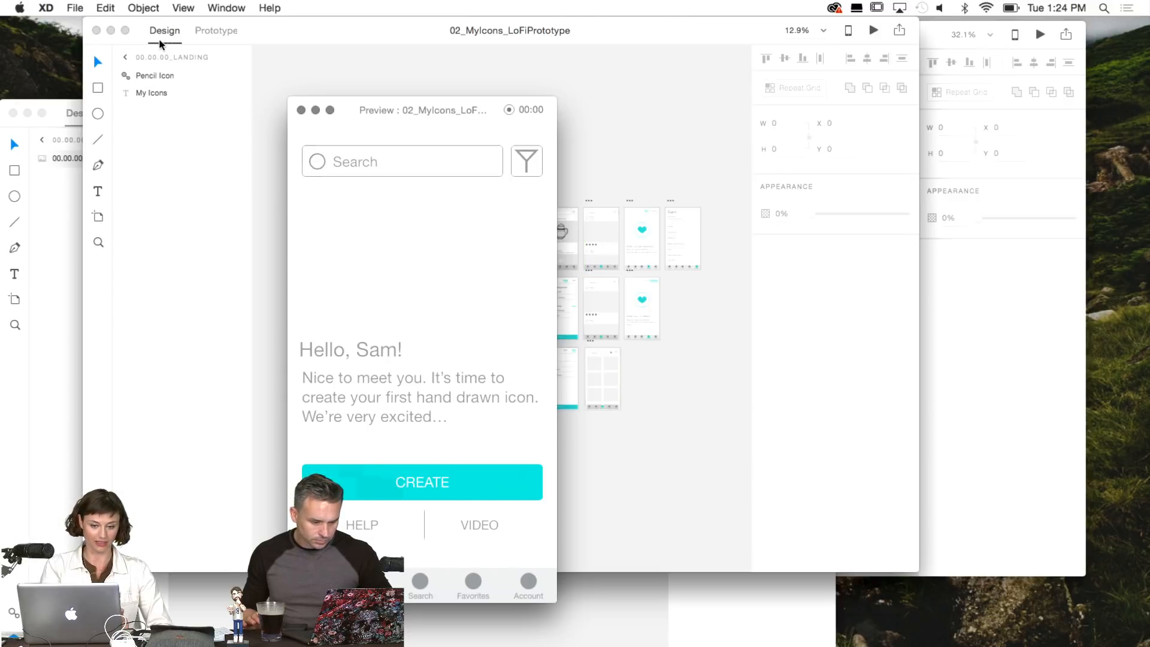
{"action": "left_click", "coordinate": [301, 110]}
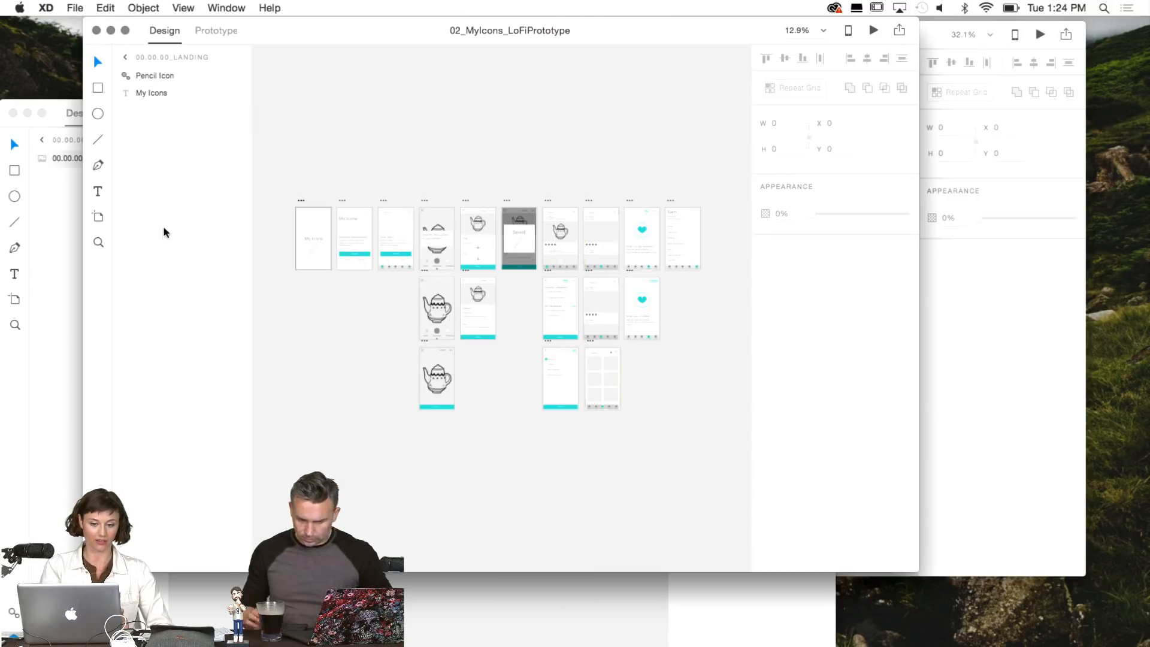
Bring the 01_MyIcons_Wireframes window forward, show its artboard list and enlarge the window to fill the screen.
{"action": "left_click", "coordinate": [68, 306]}
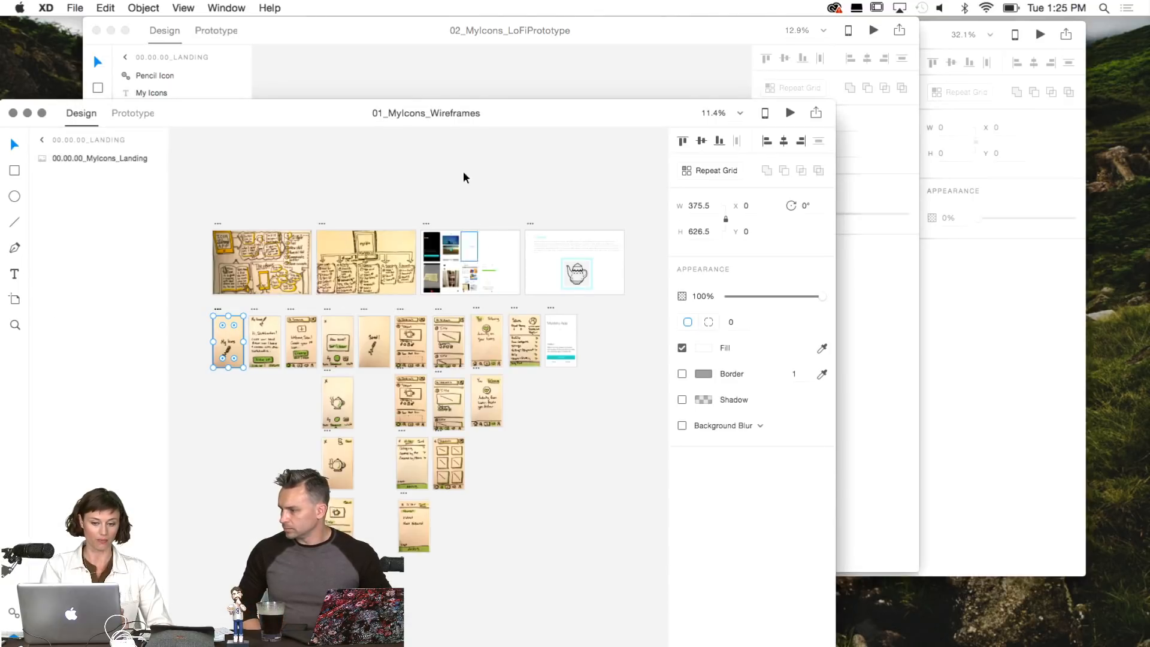
{"action": "left_click_drag", "start_coordinate": [531, 113], "coordinate": [538, 26]}
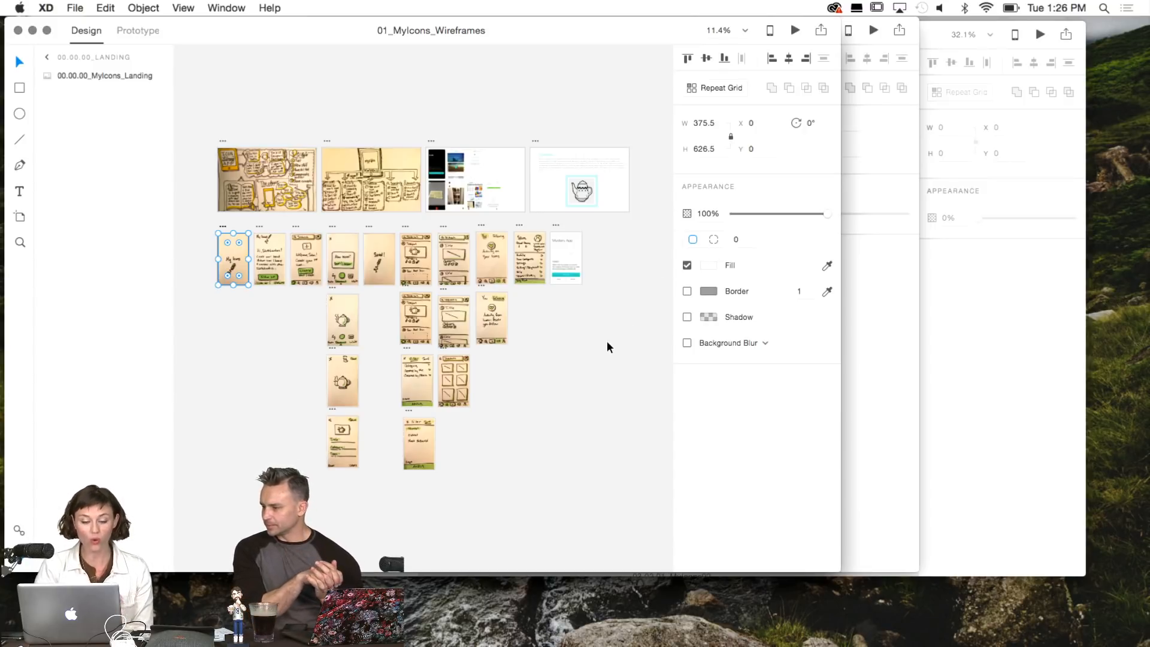
{"action": "left_click", "coordinate": [500, 166]}
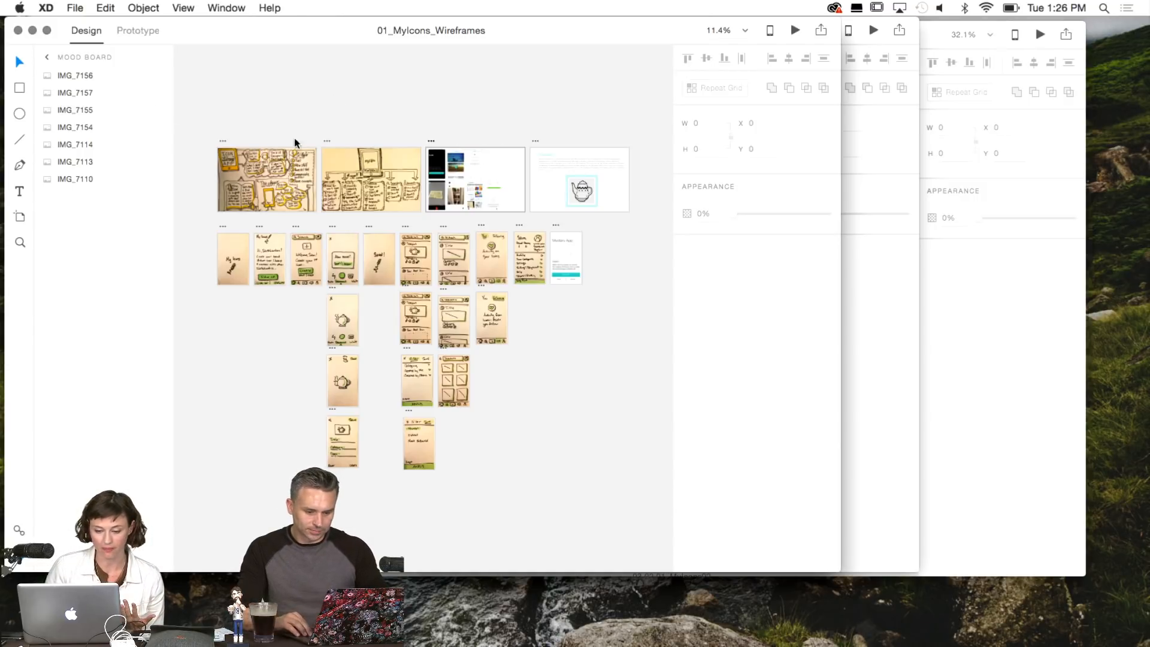
{"action": "left_click", "coordinate": [433, 145]}
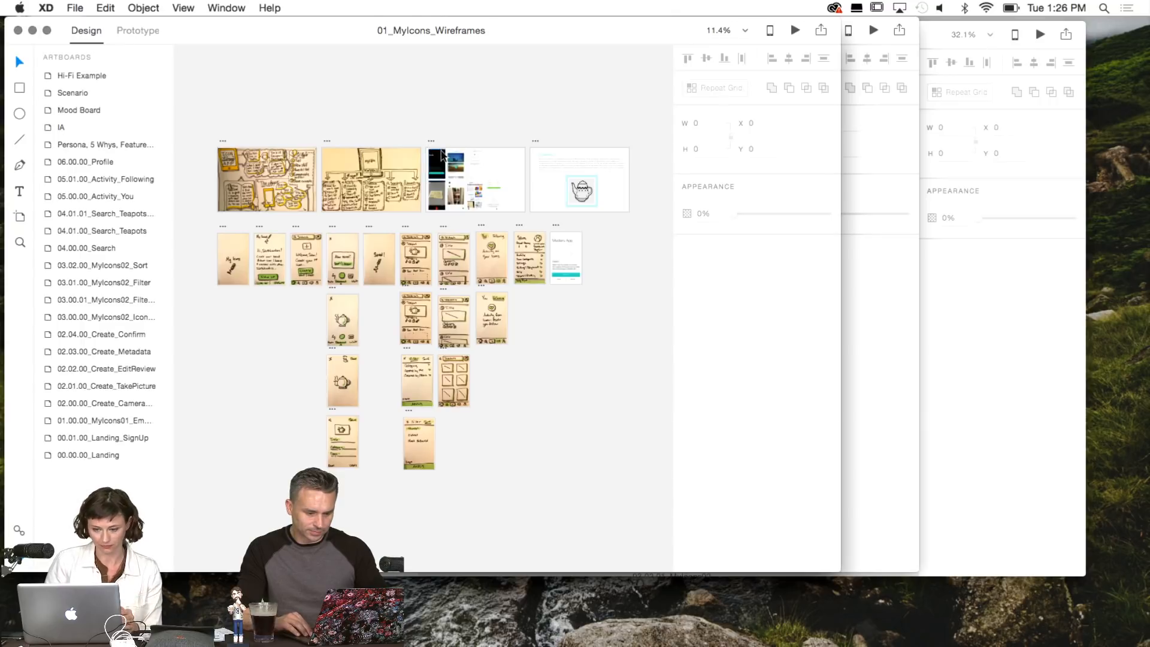
{"action": "left_click", "coordinate": [455, 163]}
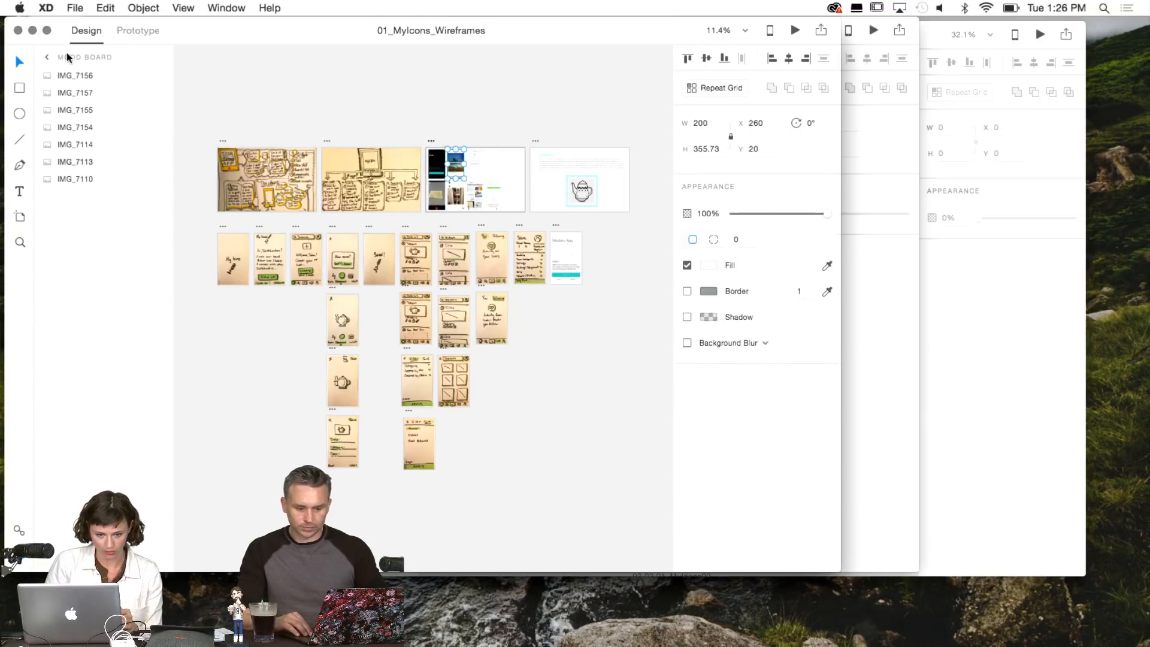
{"action": "left_click", "coordinate": [48, 57]}
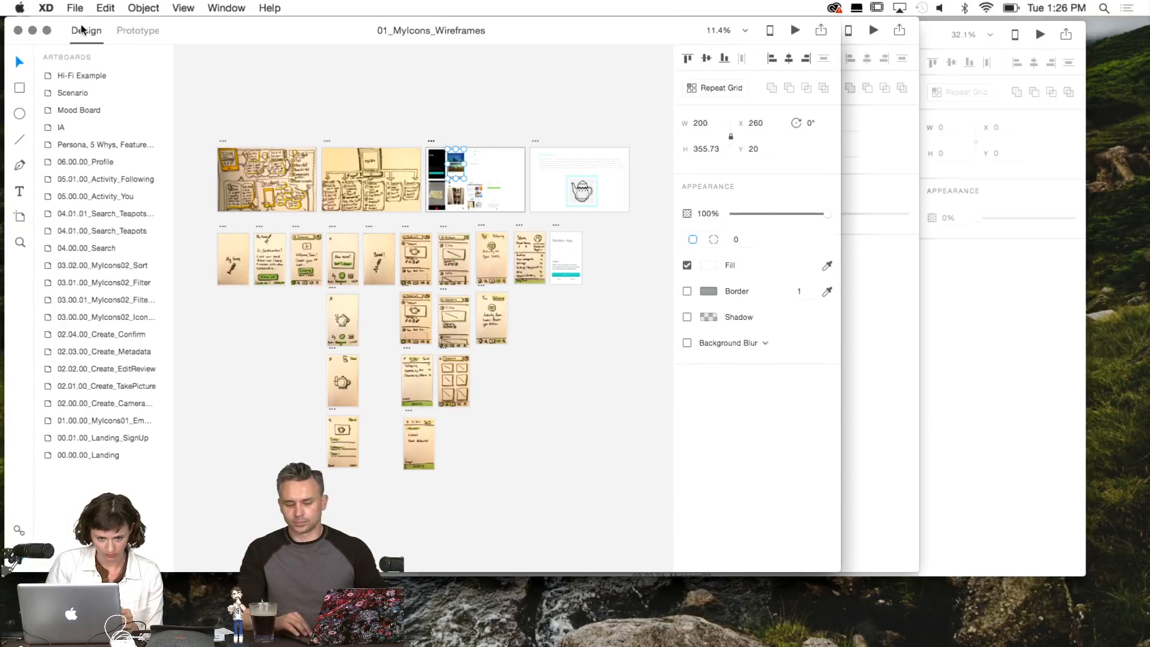
{"action": "left_click", "coordinate": [47, 30]}
{"action": "left_click", "coordinate": [553, 131]}
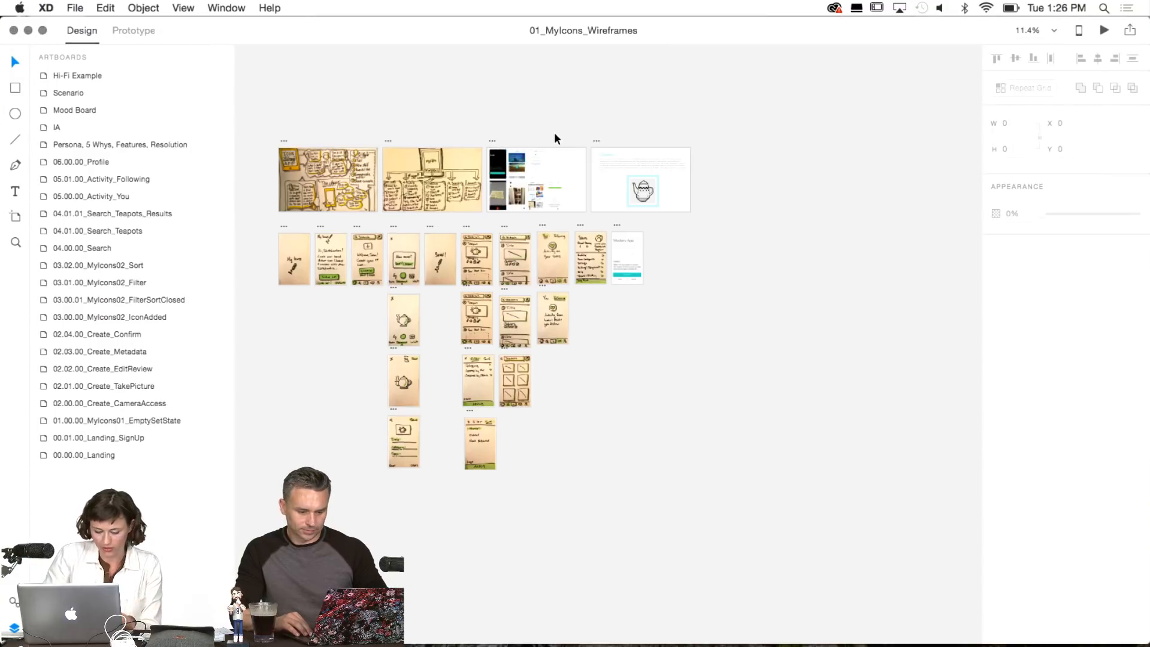
Examine the app screenshots on the Mood Board artboard, then the Gaia sign-up and home screens up close.
{"action": "key", "text": "super+equal"}
{"action": "key", "text": "super+equal"}
{"action": "scroll", "coordinate": [554, 132], "scroll_direction": "up", "scroll_amount": 10}
{"action": "scroll", "coordinate": [555, 131], "scroll_direction": "left", "scroll_amount": 3}
{"action": "scroll", "coordinate": [554, 132], "scroll_direction": "down", "scroll_amount": 7}
{"action": "scroll", "coordinate": [554, 132], "scroll_direction": "up", "scroll_amount": 1}
{"action": "key", "text": "super+equal"}
{"action": "key", "text": "super+equal"}
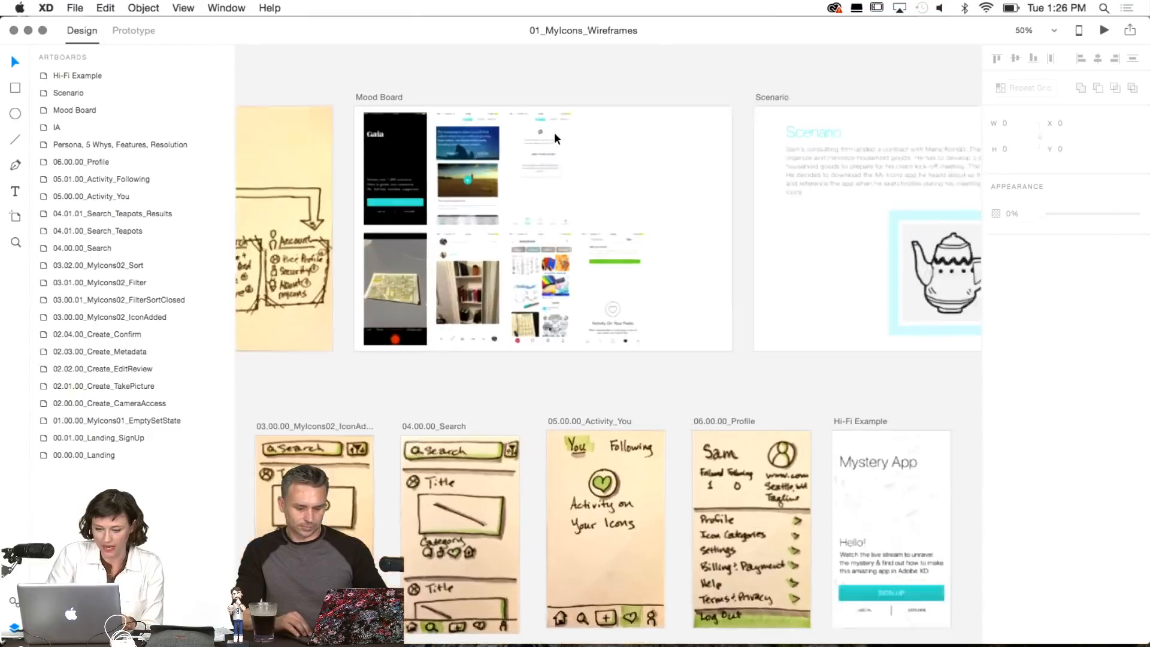
{"action": "scroll", "coordinate": [555, 133], "scroll_direction": "up", "scroll_amount": 4}
{"action": "scroll", "coordinate": [554, 133], "scroll_direction": "left", "scroll_amount": 4}
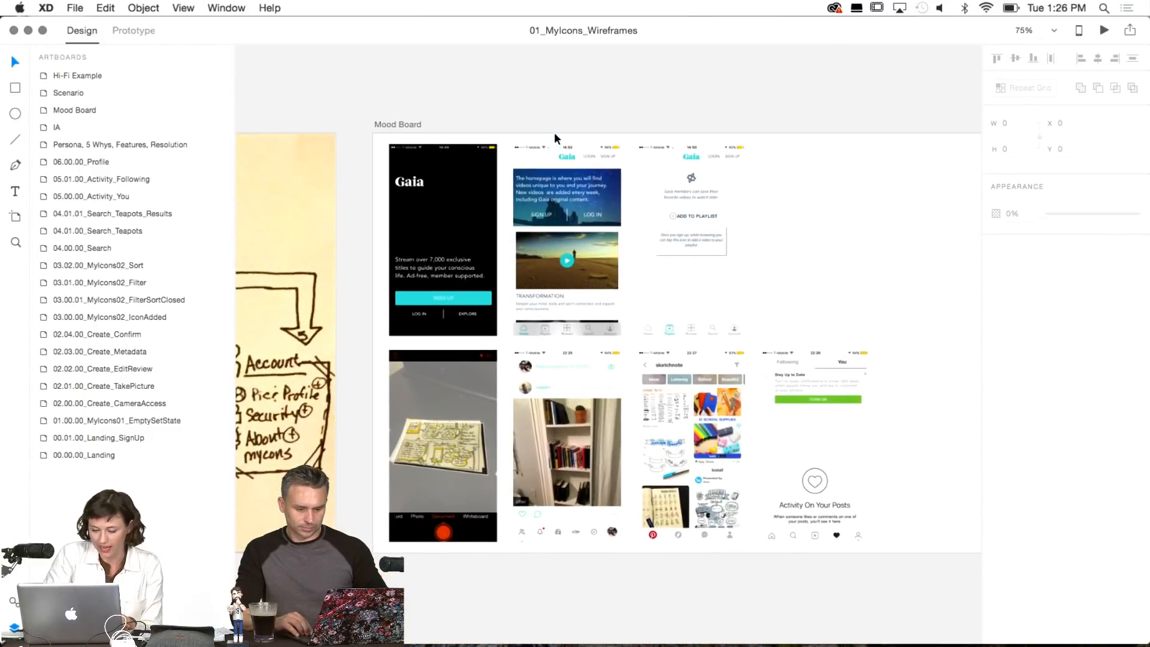
{"action": "key", "text": "super+equal"}
{"action": "key", "text": "super+equal"}
{"action": "key", "text": "super+equal"}
{"action": "scroll", "coordinate": [554, 138], "scroll_direction": "up", "scroll_amount": 8}
{"action": "scroll", "coordinate": [554, 138], "scroll_direction": "left", "scroll_amount": 4}
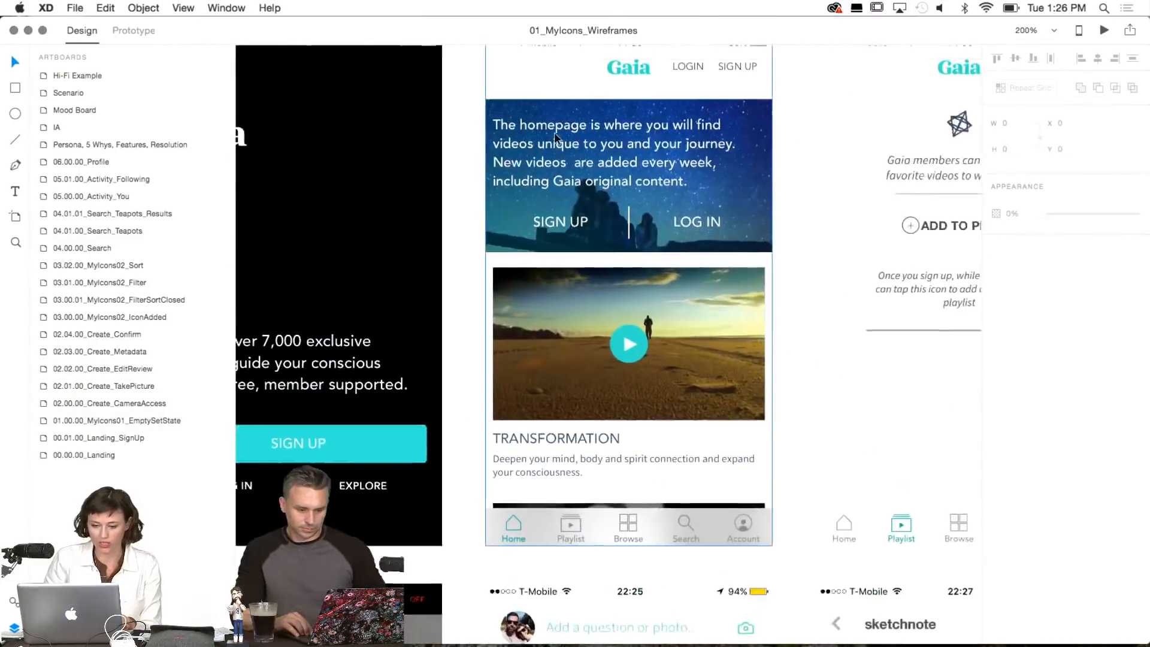
{"action": "scroll", "coordinate": [555, 138], "scroll_direction": "right", "scroll_amount": 3}
{"action": "scroll", "coordinate": [555, 138], "scroll_direction": "down", "scroll_amount": 2}
{"action": "scroll", "coordinate": [554, 138], "scroll_direction": "left", "scroll_amount": 6}
{"action": "scroll", "coordinate": [554, 139], "scroll_direction": "down", "scroll_amount": 1}
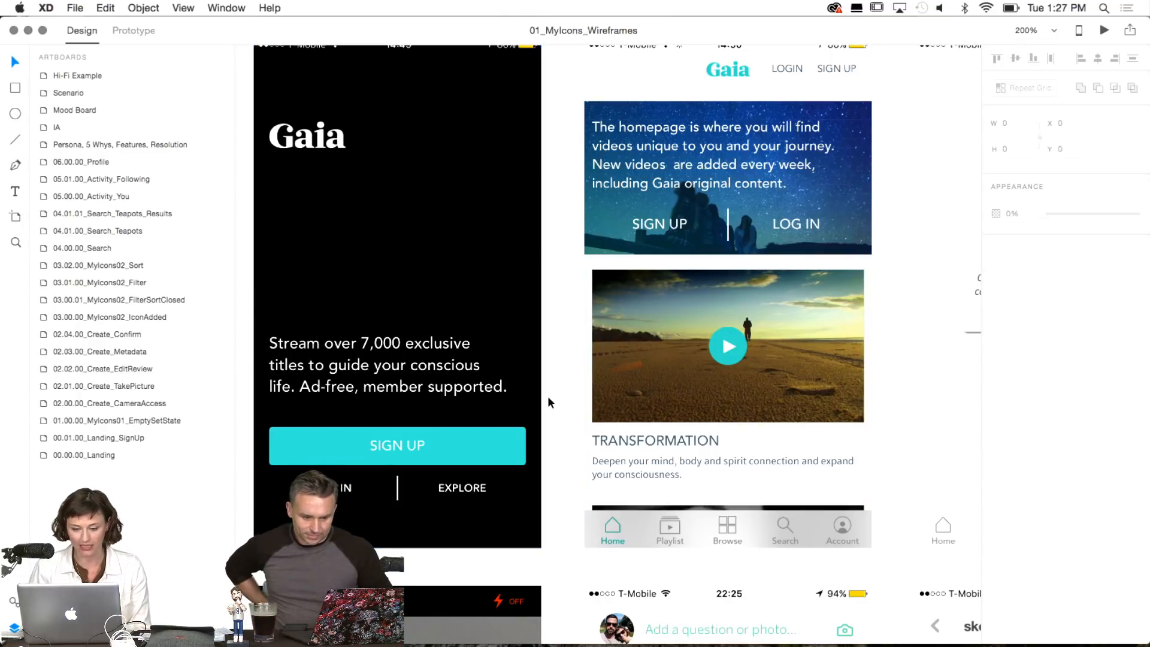
Draw a rectangle about 153 x 34 over the Gaia home screenshot and fill it with turquoise sampled from the SIGN UP button.
{"action": "key", "text": "r"}
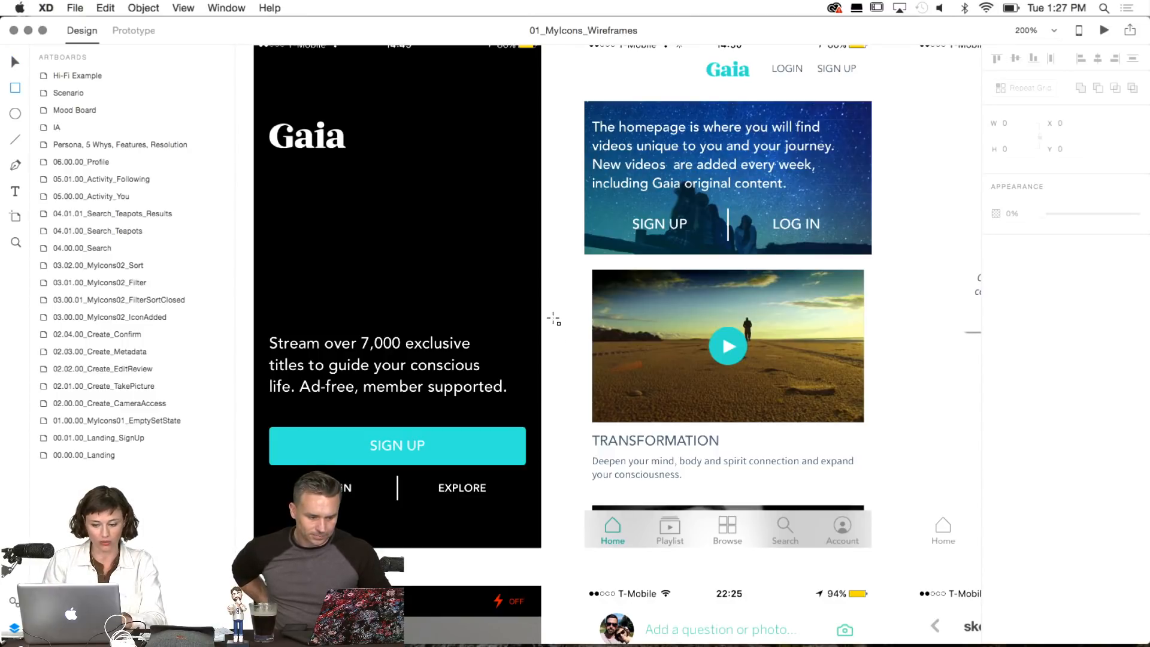
{"action": "mouse_move", "coordinate": [556, 338]}
{"action": "left_mouse_down"}
{"action": "mouse_move", "coordinate": [649, 370]}
{"action": "mouse_move", "coordinate": [776, 387]}
{"action": "left_mouse_up"}
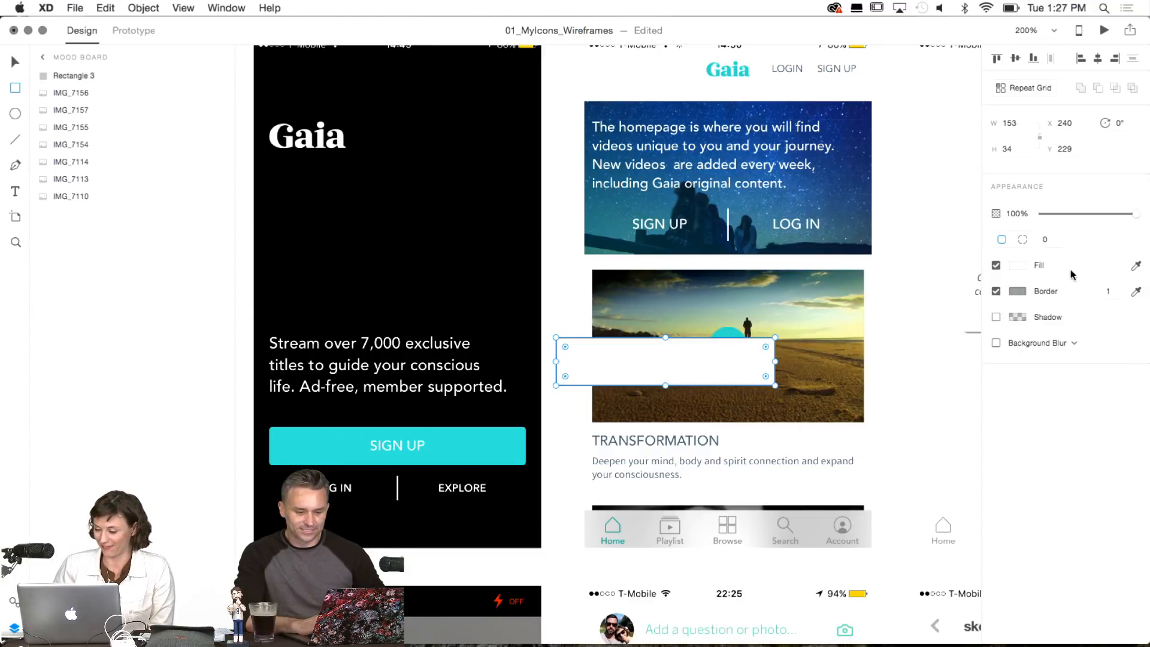
{"action": "left_click", "coordinate": [1137, 267]}
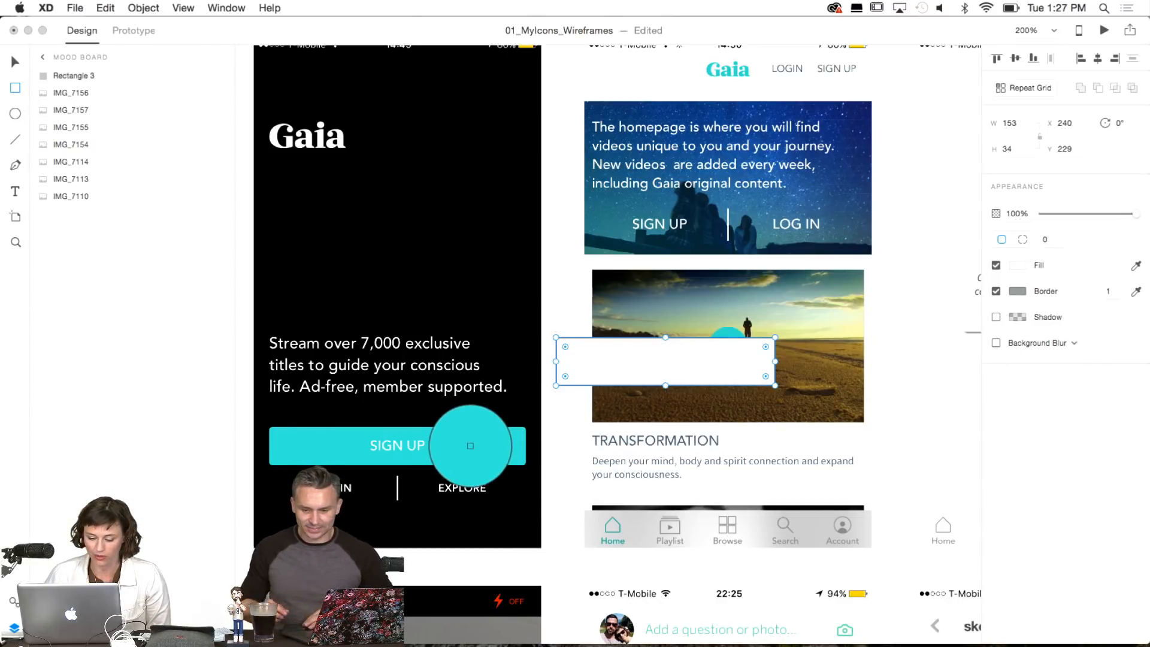
{"action": "left_click", "coordinate": [470, 446]}
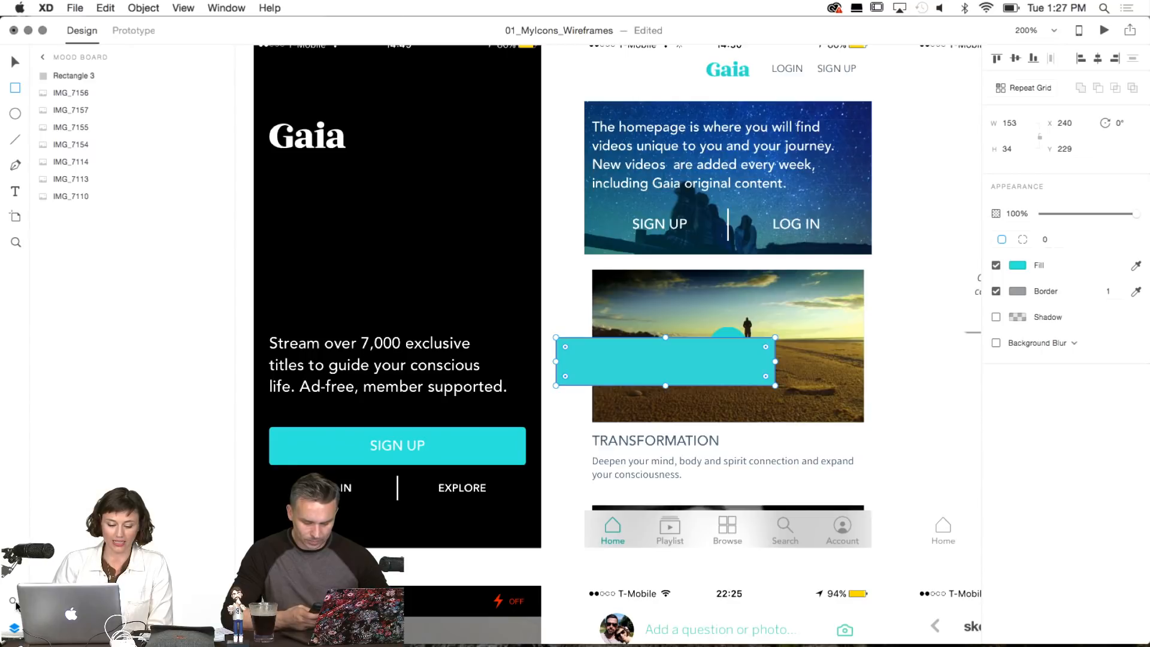
Save the selected rectangle's fill and border colors as document assets, shortening and repositioning the window to reach the asset controls.
{"action": "left_click", "coordinate": [14, 603]}
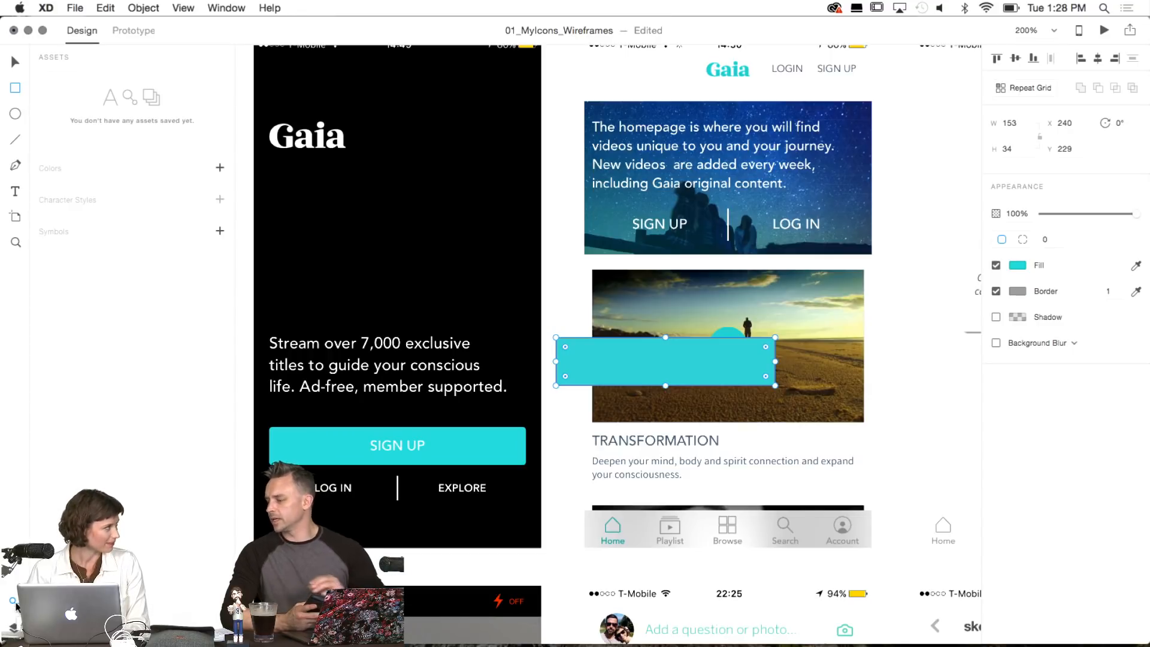
{"action": "left_click_drag", "start_coordinate": [190, 29], "coordinate": [282, 4]}
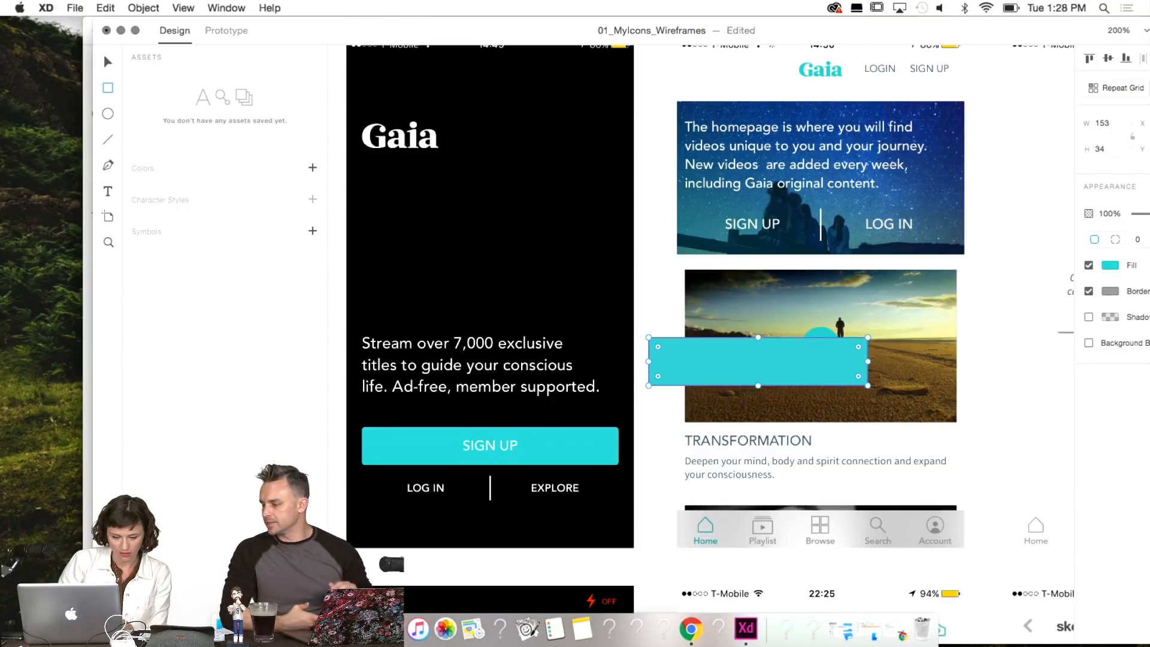
{"action": "left_click_drag", "start_coordinate": [137, 644], "coordinate": [137, 364]}
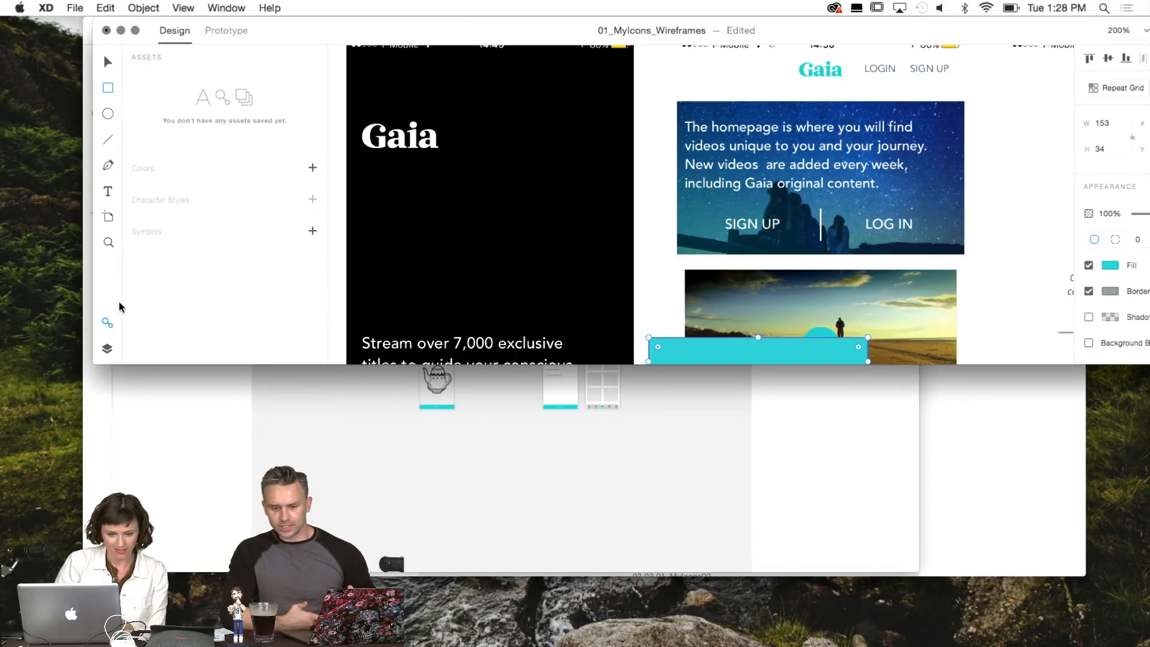
{"action": "left_click_drag", "start_coordinate": [184, 364], "coordinate": [198, 532]}
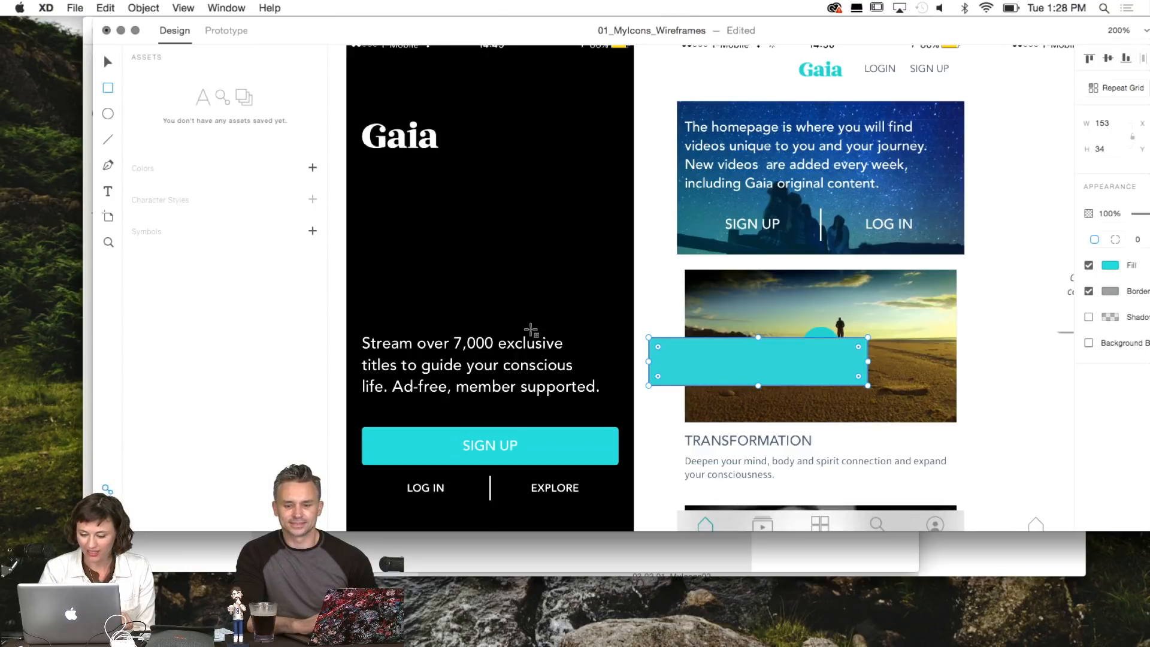
{"action": "left_click", "coordinate": [312, 169]}
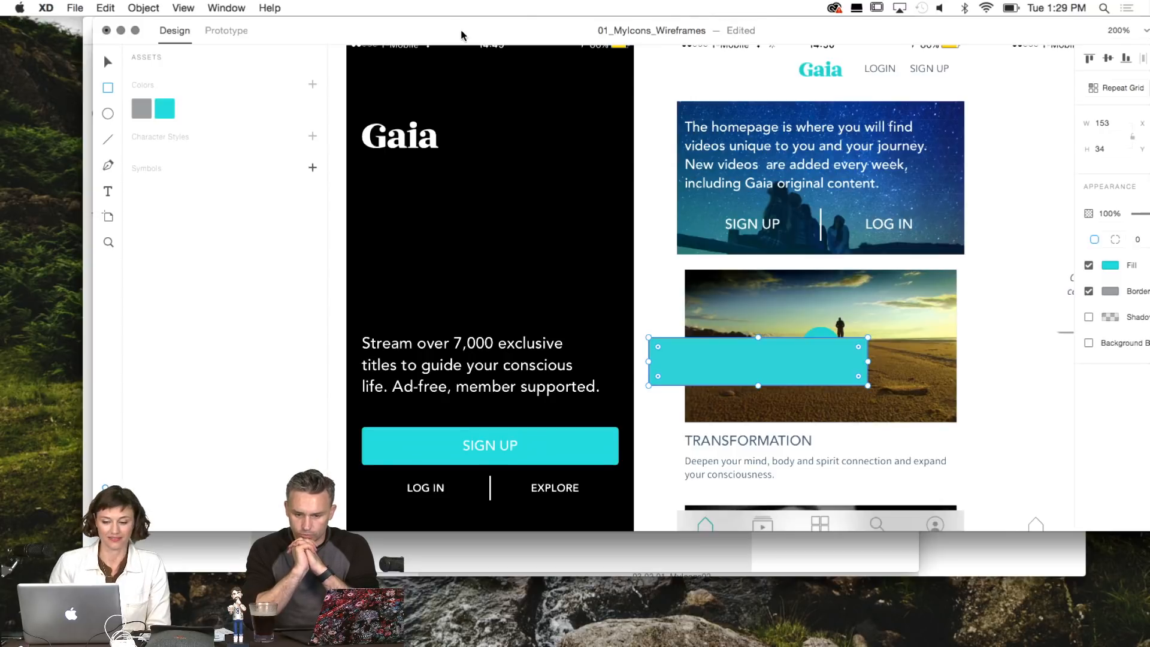
{"action": "left_click_drag", "start_coordinate": [461, 35], "coordinate": [369, 38]}
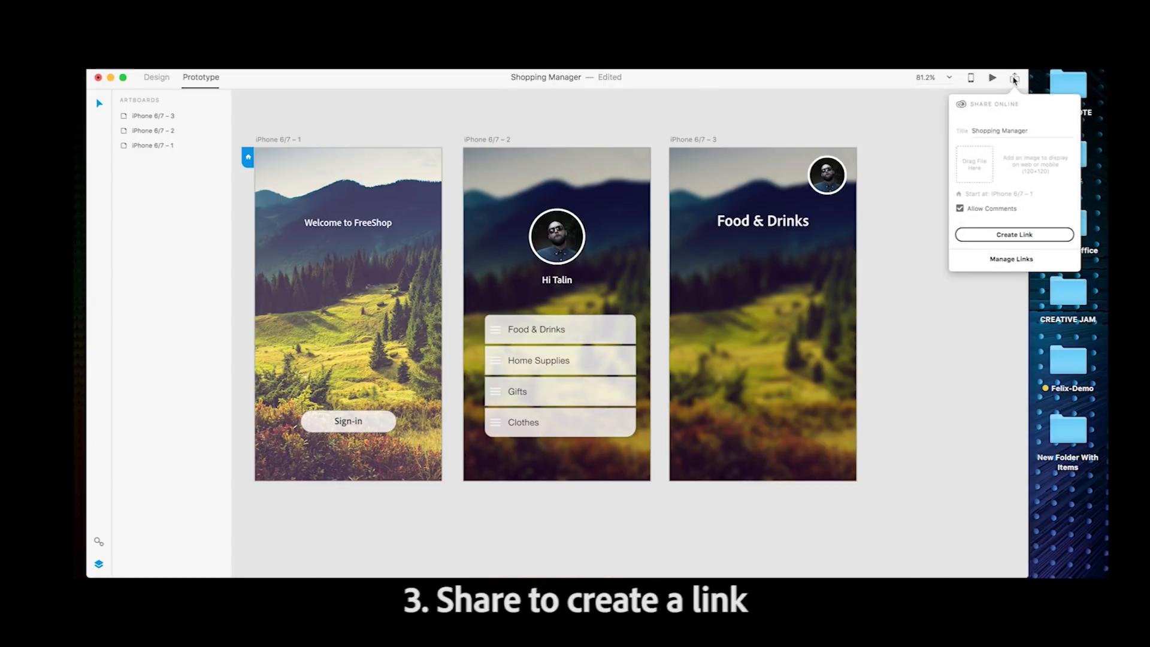
Create and copy a share link for the Shopping Manager prototype, and compose a Twitter post with #AdobeLive, "check my prototype:" and the link.
{"action": "left_click", "coordinate": [1010, 235]}
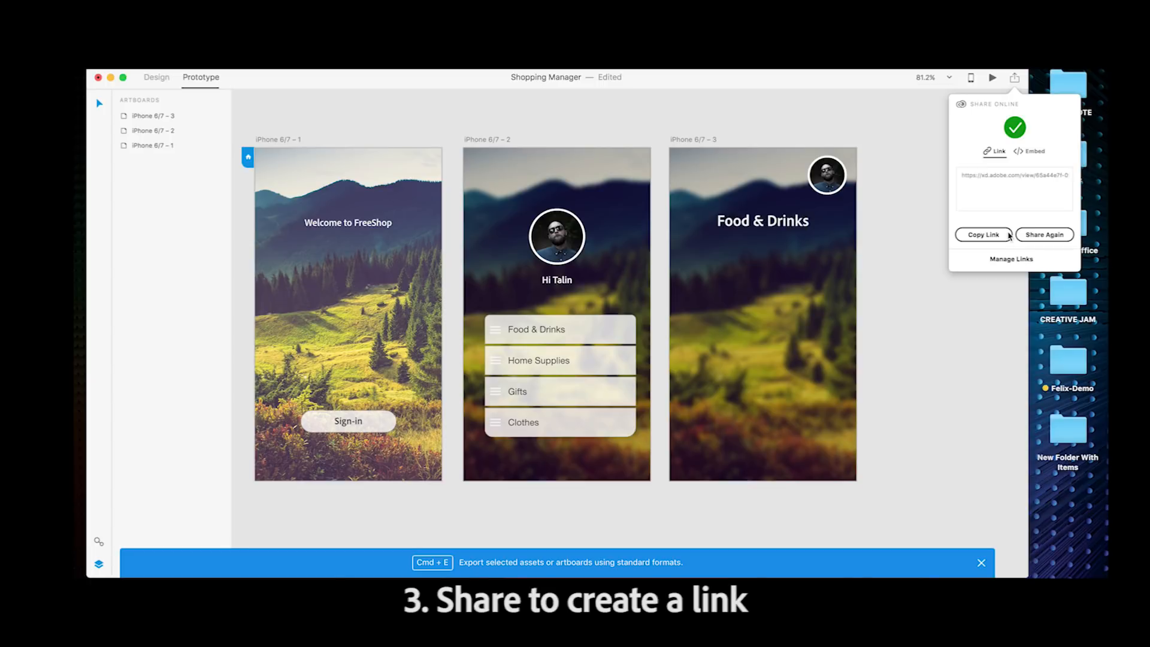
{"action": "left_click", "coordinate": [999, 236]}
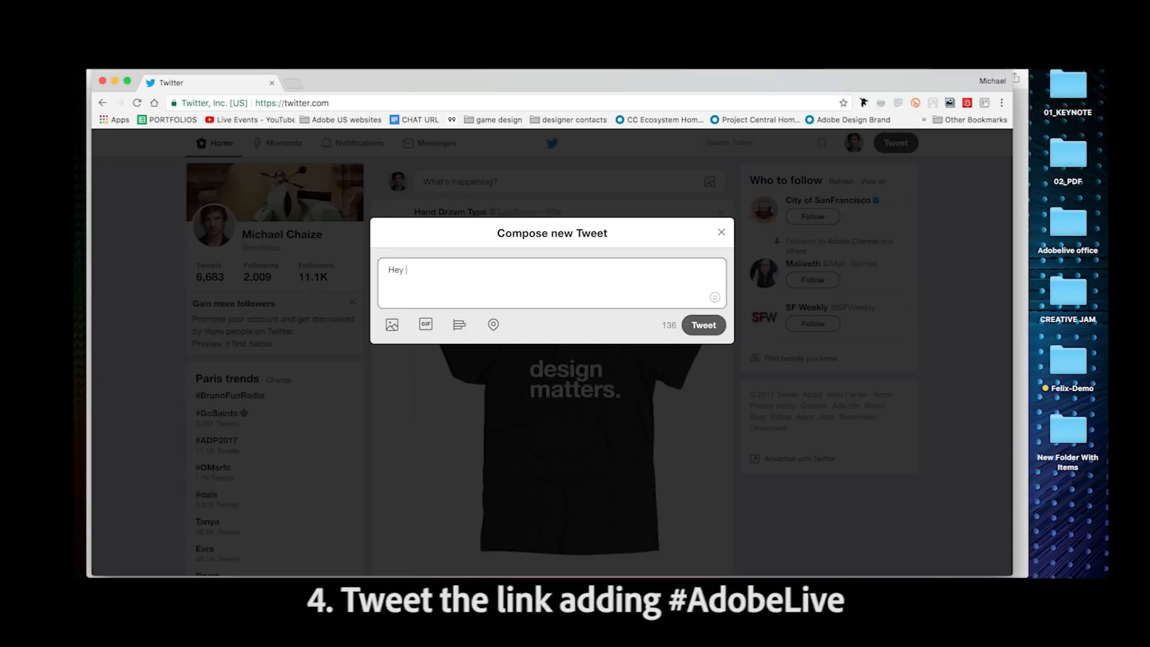
{"action": "type", "text": "#AdobeLive"}
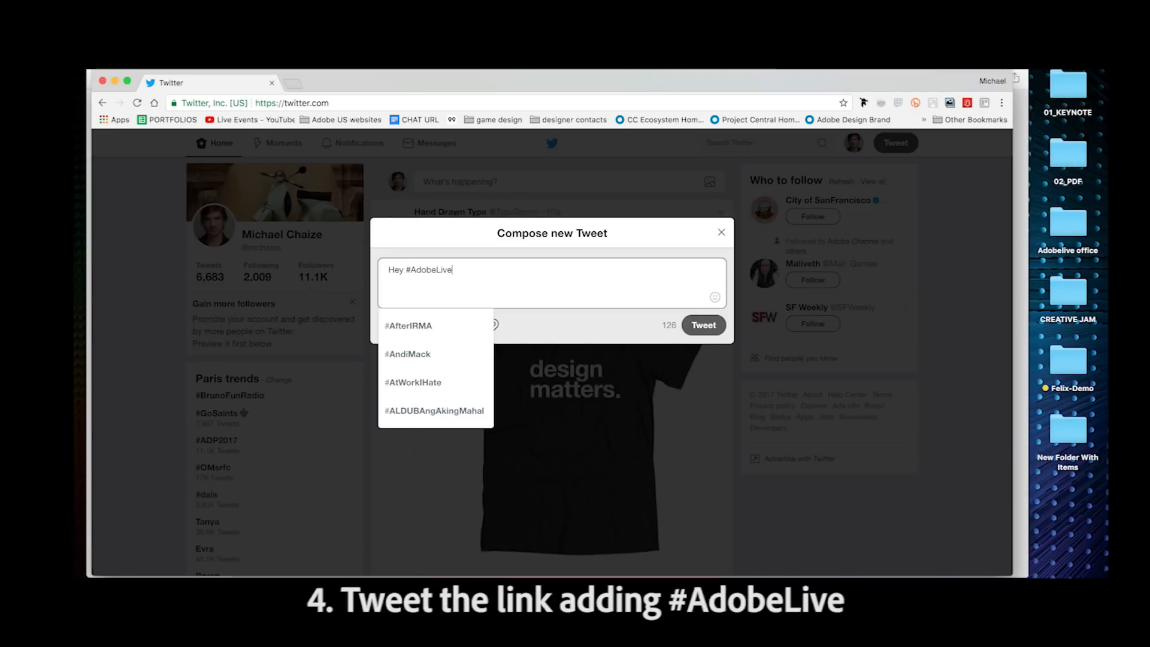
{"action": "type", "text": " check my prototype:"}
{"action": "key", "text": "super+v"}
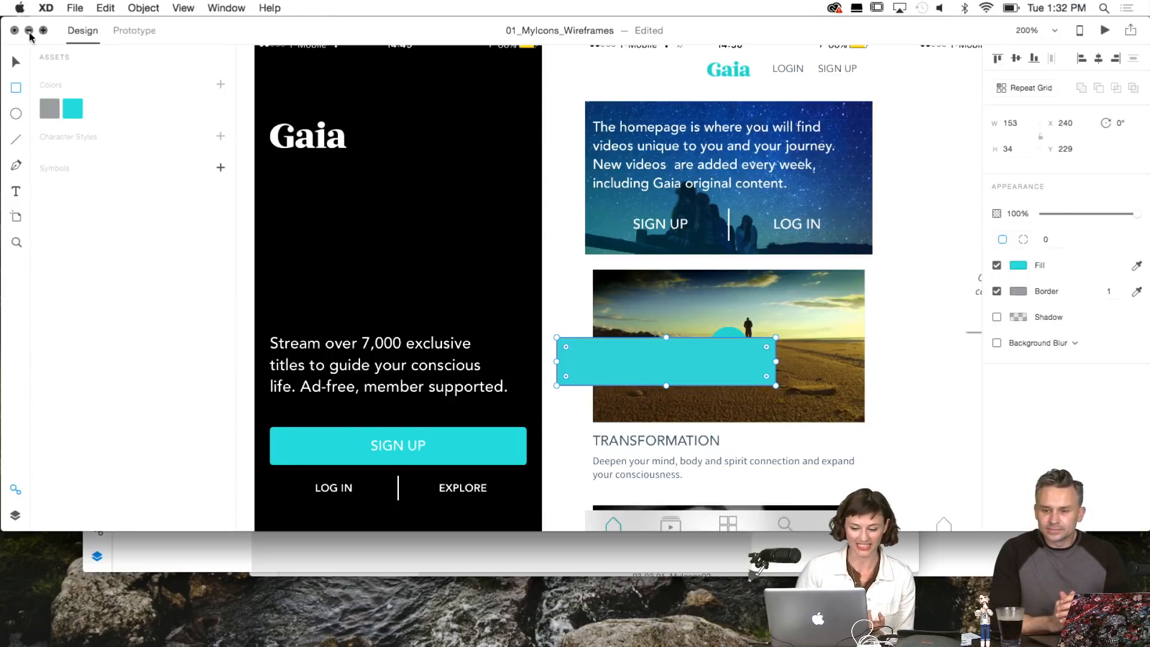
Minimize the 01_MyIcons_Wireframes window and close 02_MyIcons_LoFiPrototype to uncover 03_MyIcons_HiFiPrototype.
{"action": "left_click", "coordinate": [29, 31]}
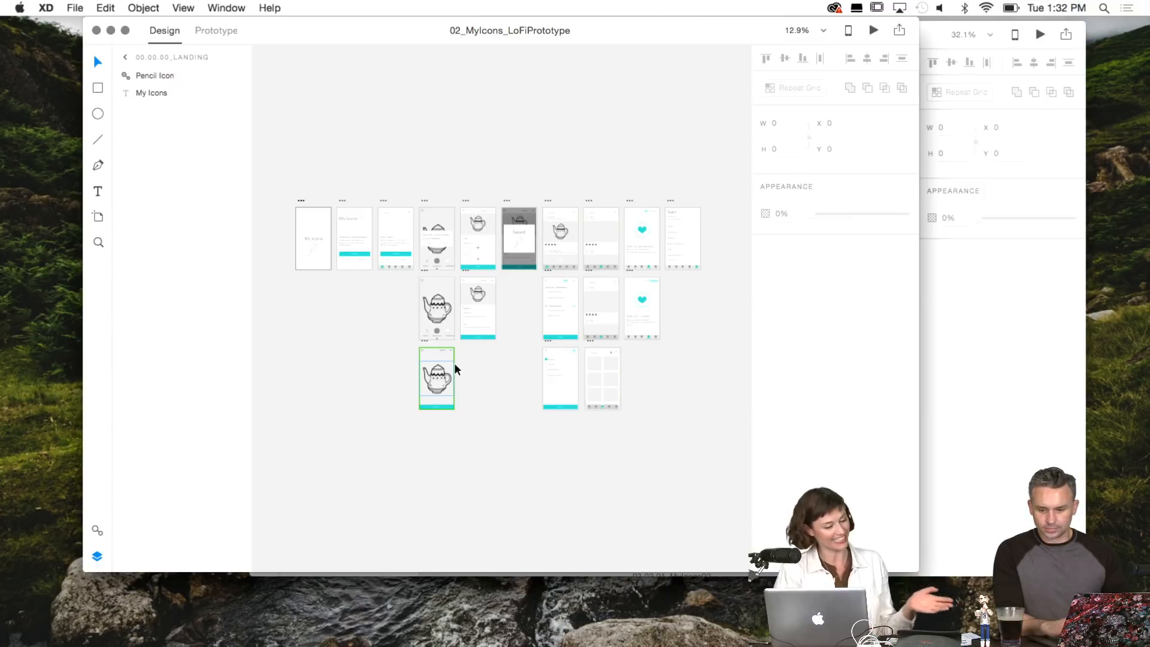
{"action": "left_click", "coordinate": [96, 31]}
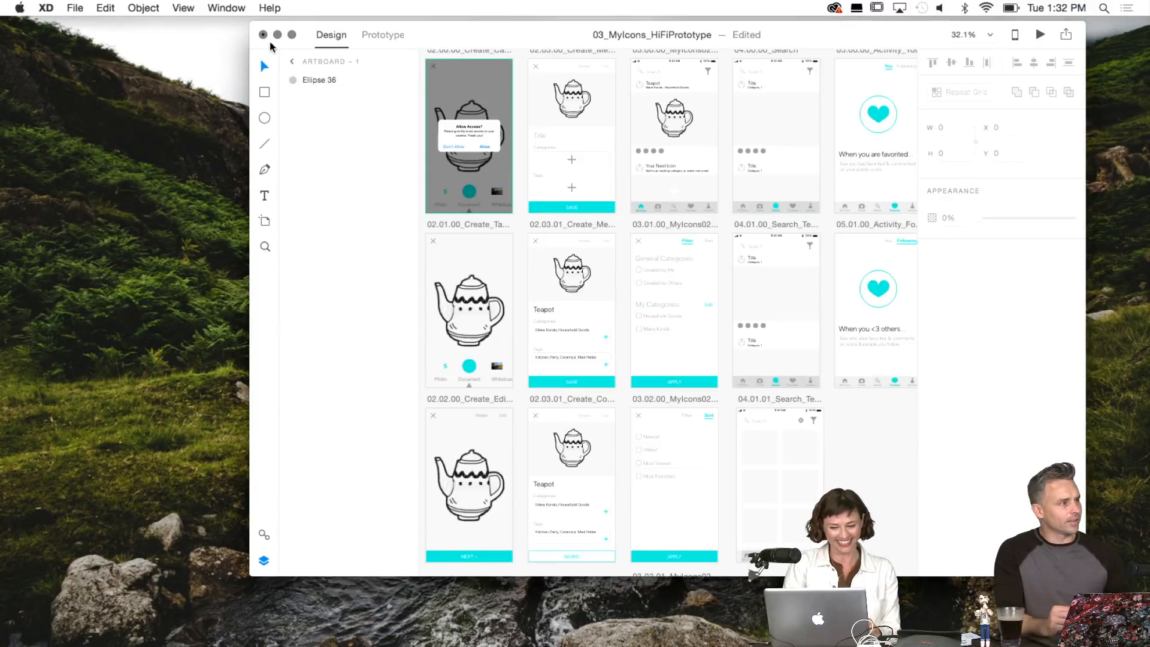
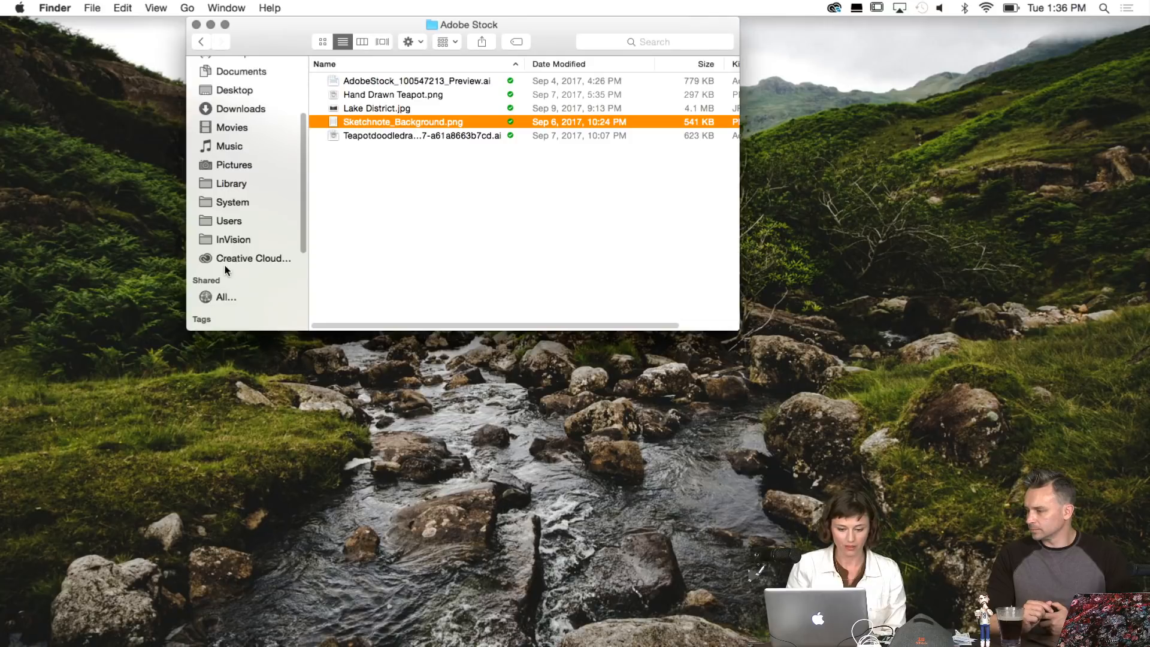
In Finder, open the Prototypes folder inside 201709_MyIcons in the Creative Cloud files.
{"action": "left_click", "coordinate": [225, 259]}
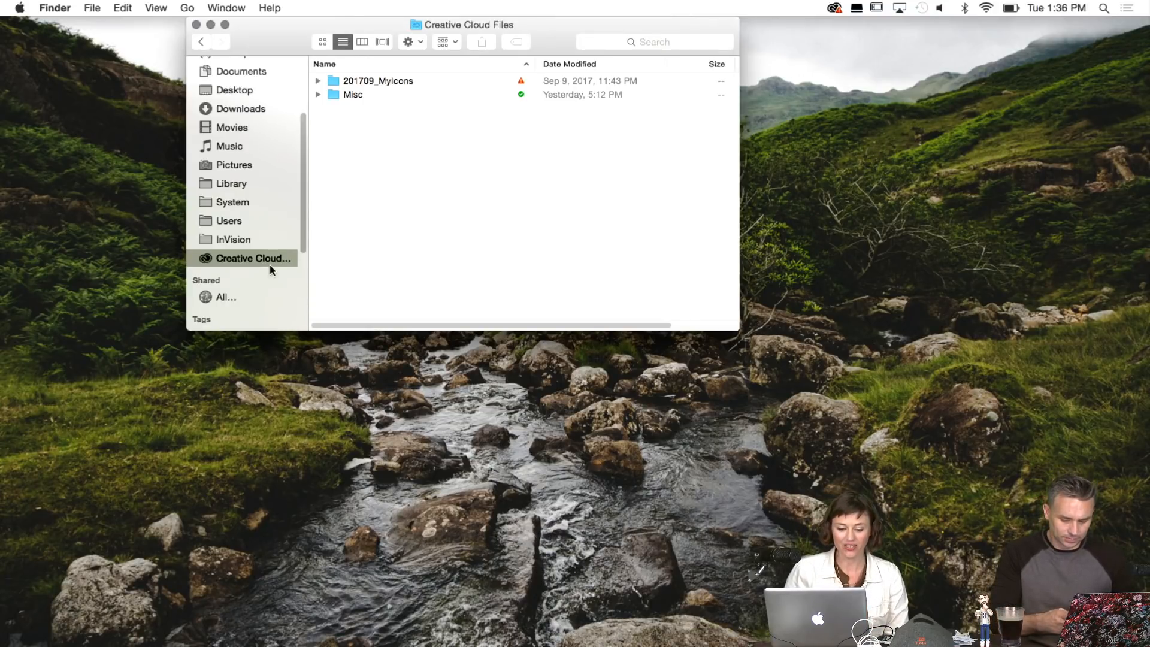
{"action": "left_click", "coordinate": [358, 81]}
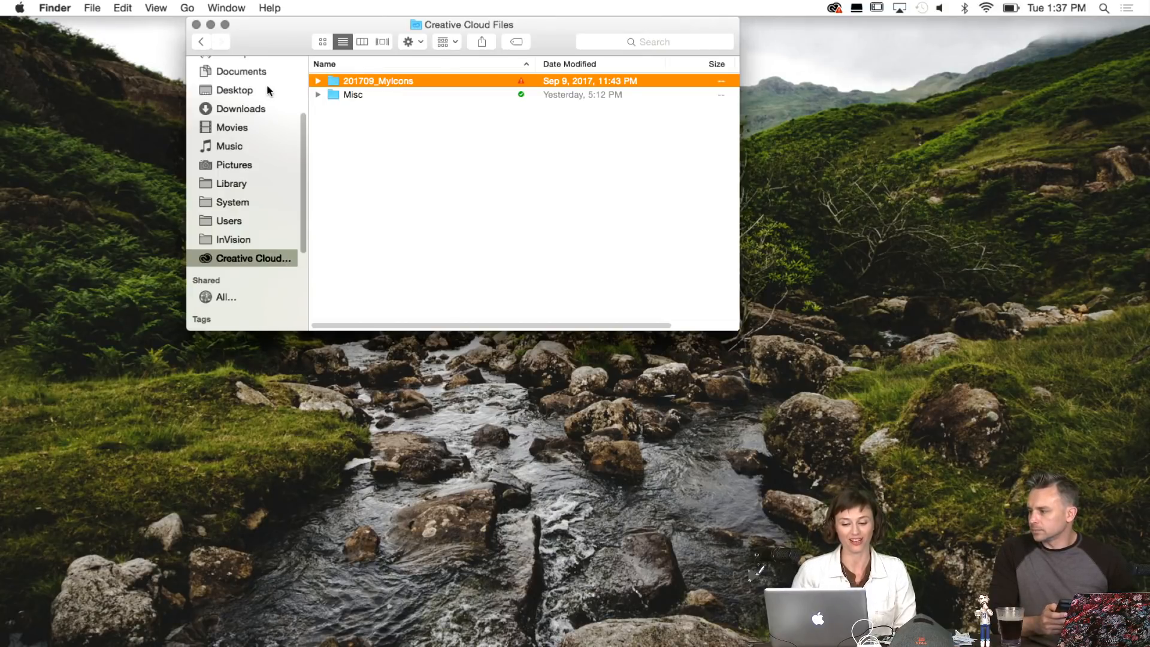
{"action": "double_click", "coordinate": [331, 80]}
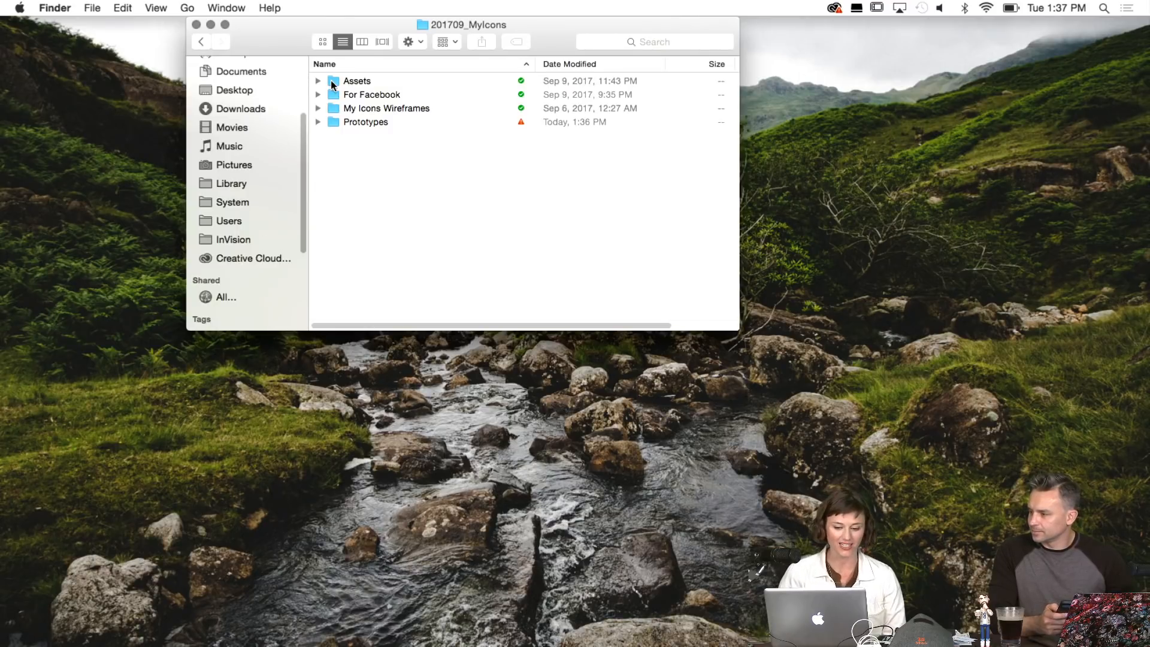
{"action": "double_click", "coordinate": [337, 123]}
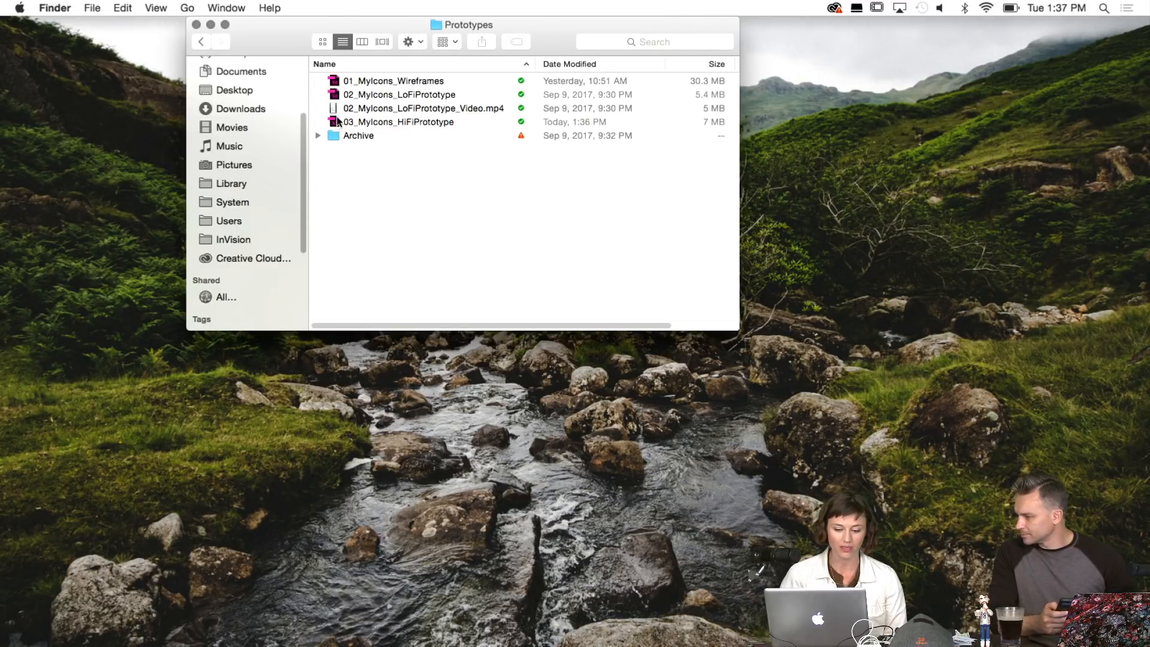
Duplicate the 01_MyIcons_Wireframes file in the Prototypes folder.
{"action": "left_click", "coordinate": [390, 80]}
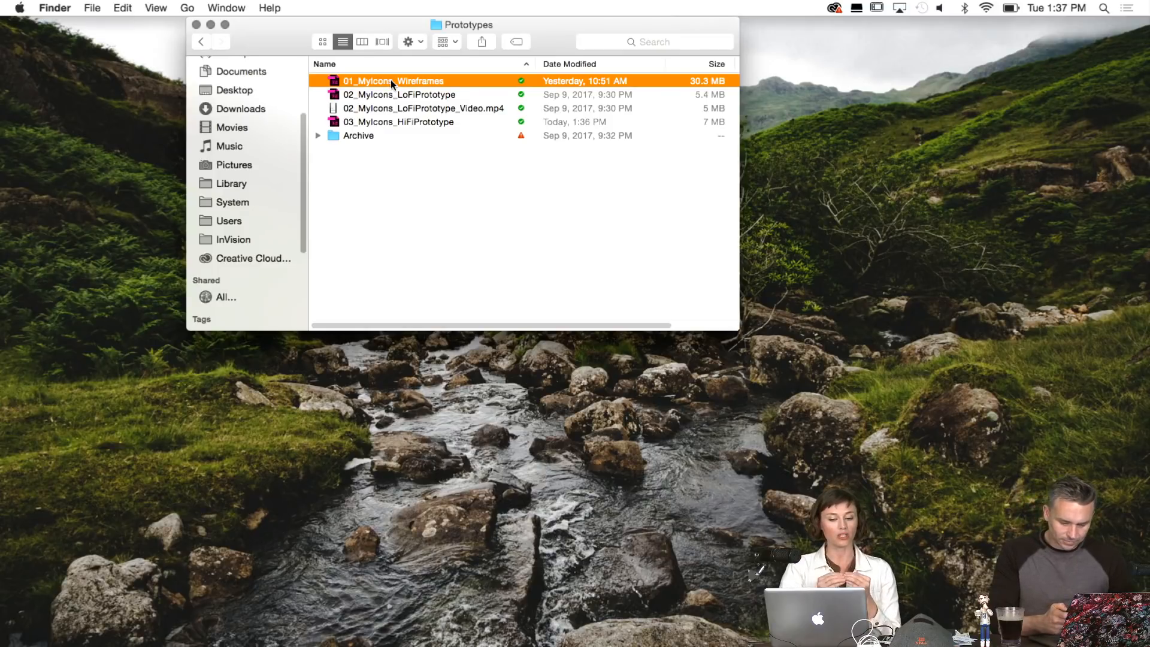
{"action": "right_click", "coordinate": [390, 80]}
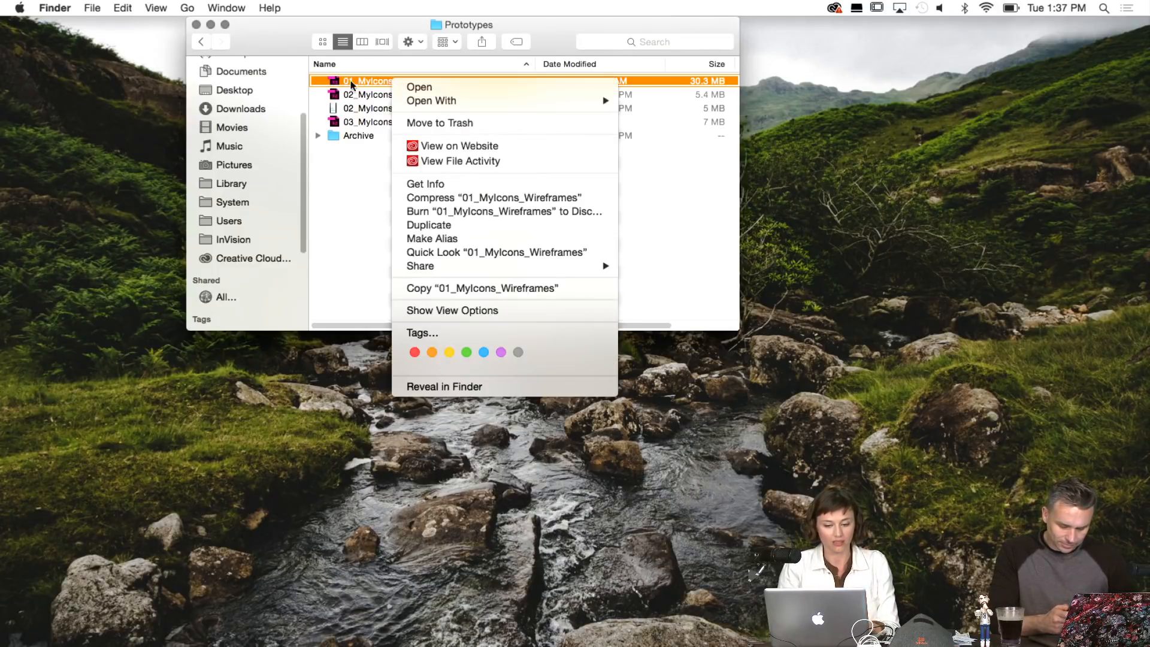
{"action": "left_click", "coordinate": [444, 226]}
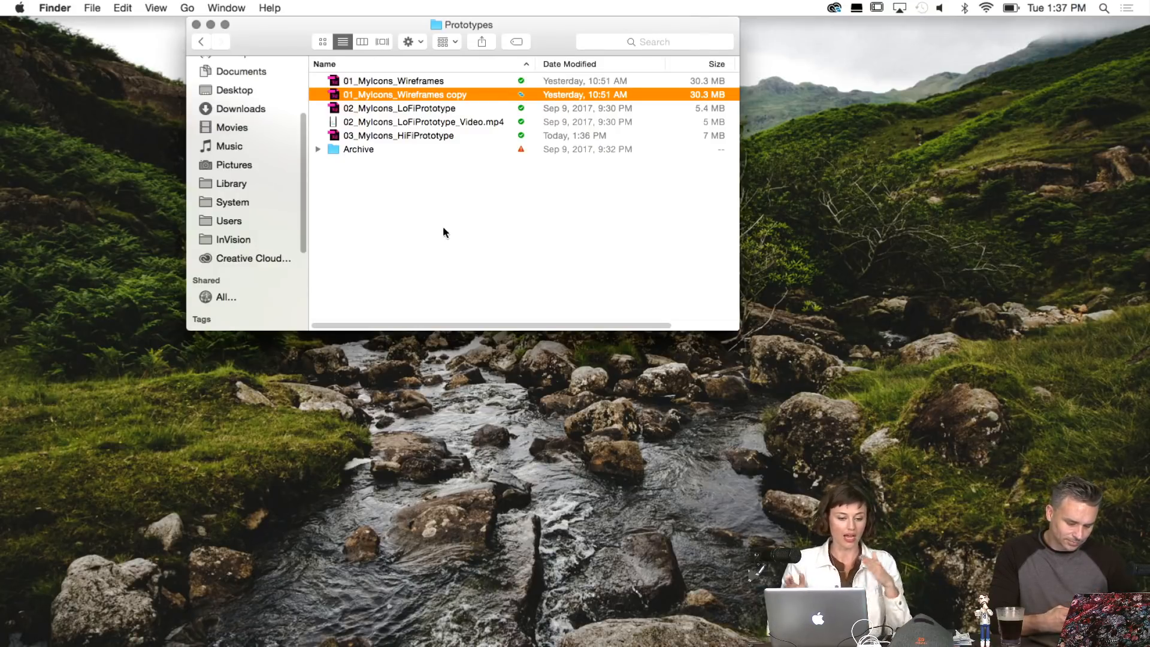
Rename the duplicated wireframes file as 02_MyIcons_LoFiPrototype_LIVESTREAM.
{"action": "right_click", "coordinate": [423, 96]}
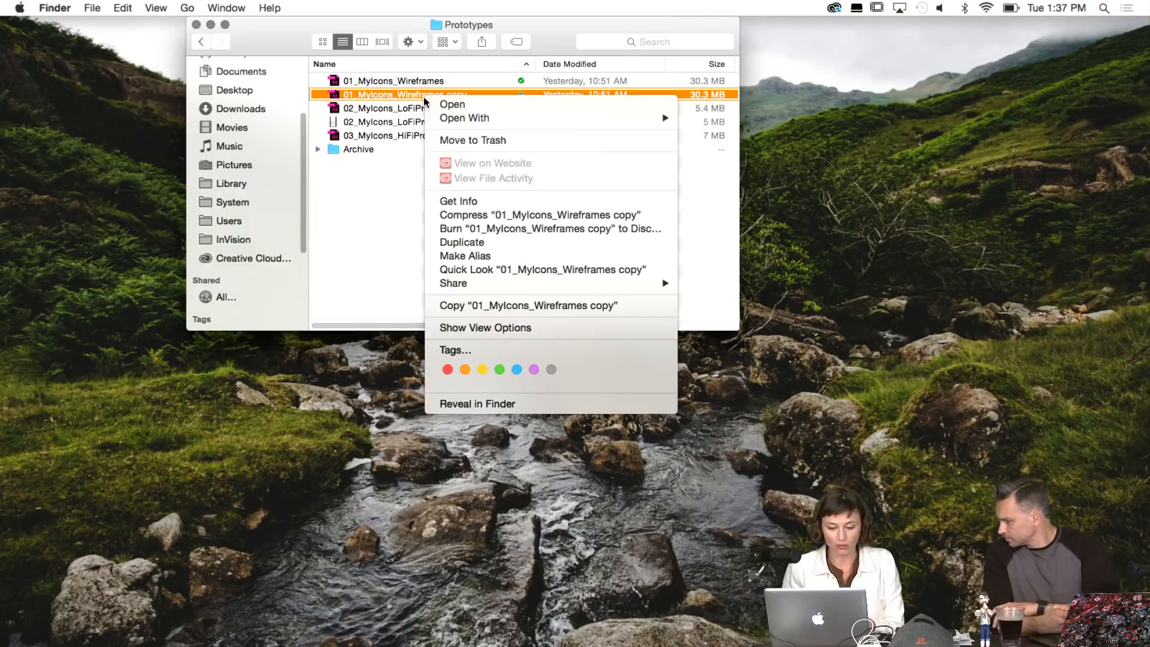
{"action": "left_click", "coordinate": [366, 95]}
{"action": "left_click", "coordinate": [365, 95]}
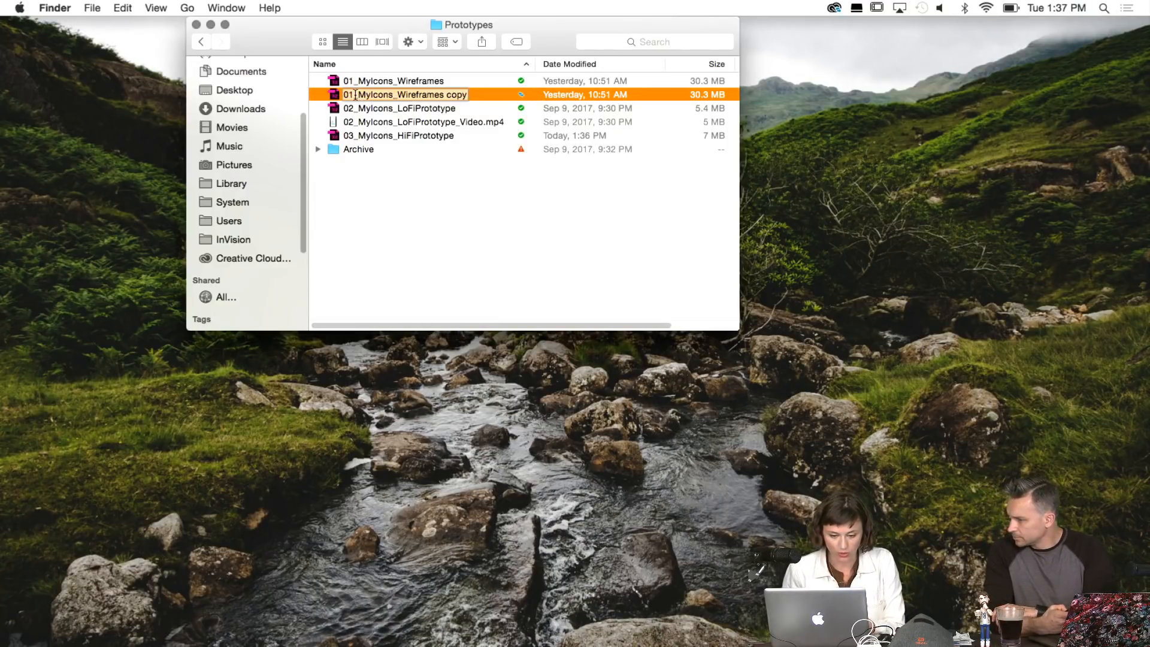
{"action": "left_click", "coordinate": [353, 95]}
{"action": "key", "text": "BackSpace"}
{"action": "type", "text": "2"}
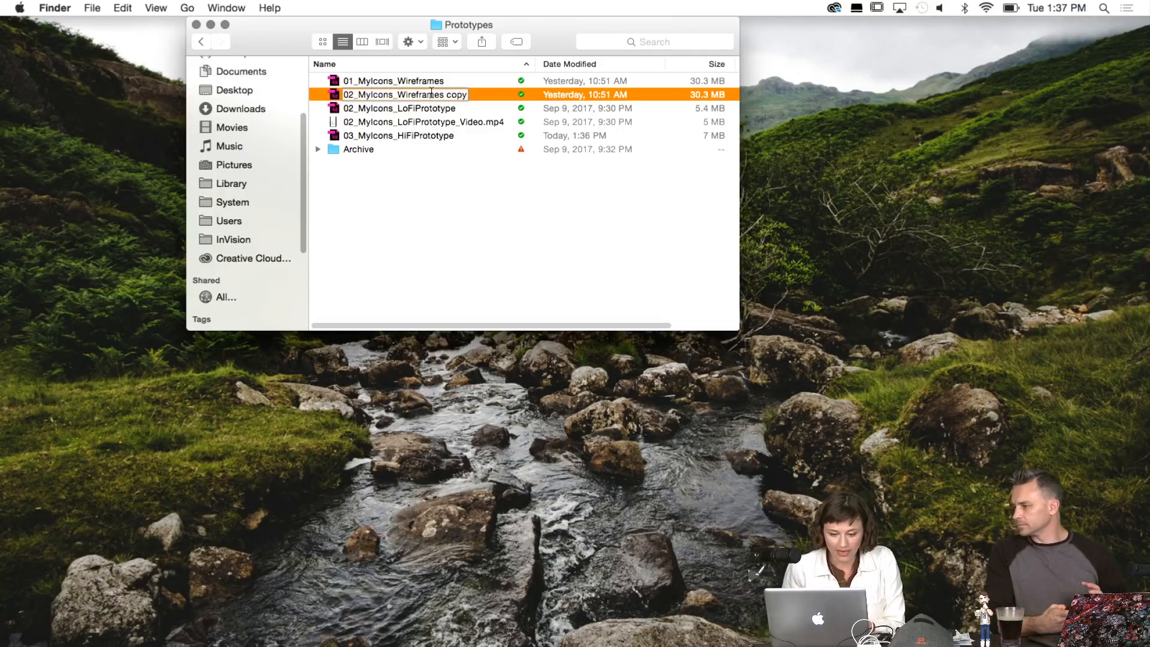
{"action": "left_click_drag", "start_coordinate": [397, 94], "coordinate": [468, 95]}
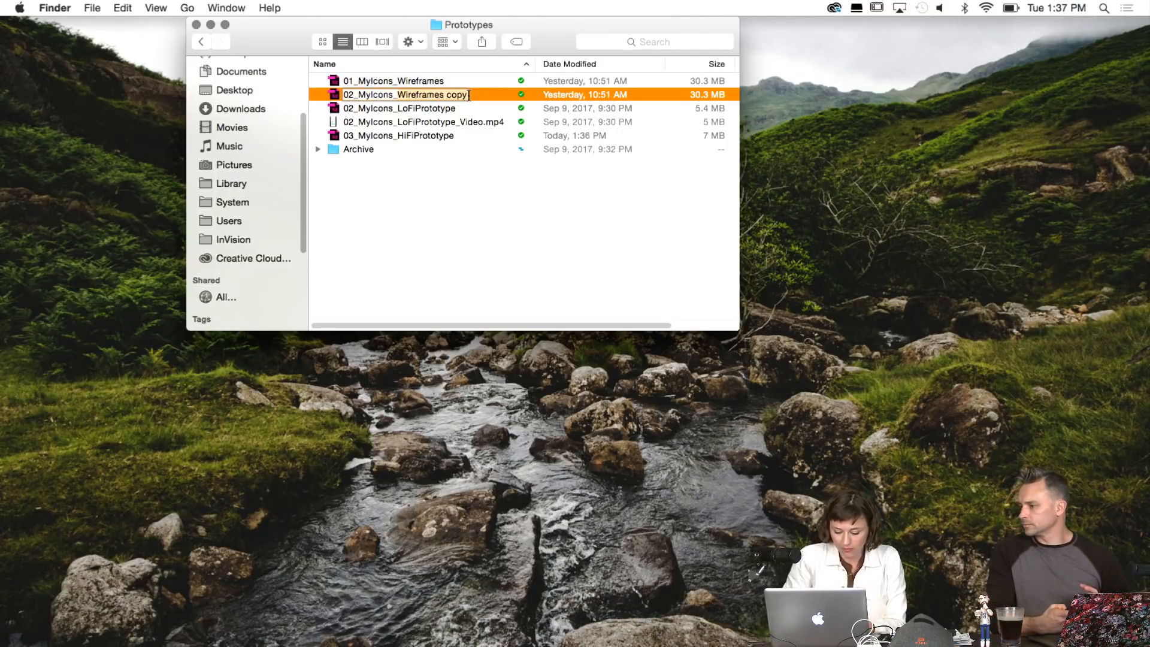
{"action": "type", "text": "LoFiP"}
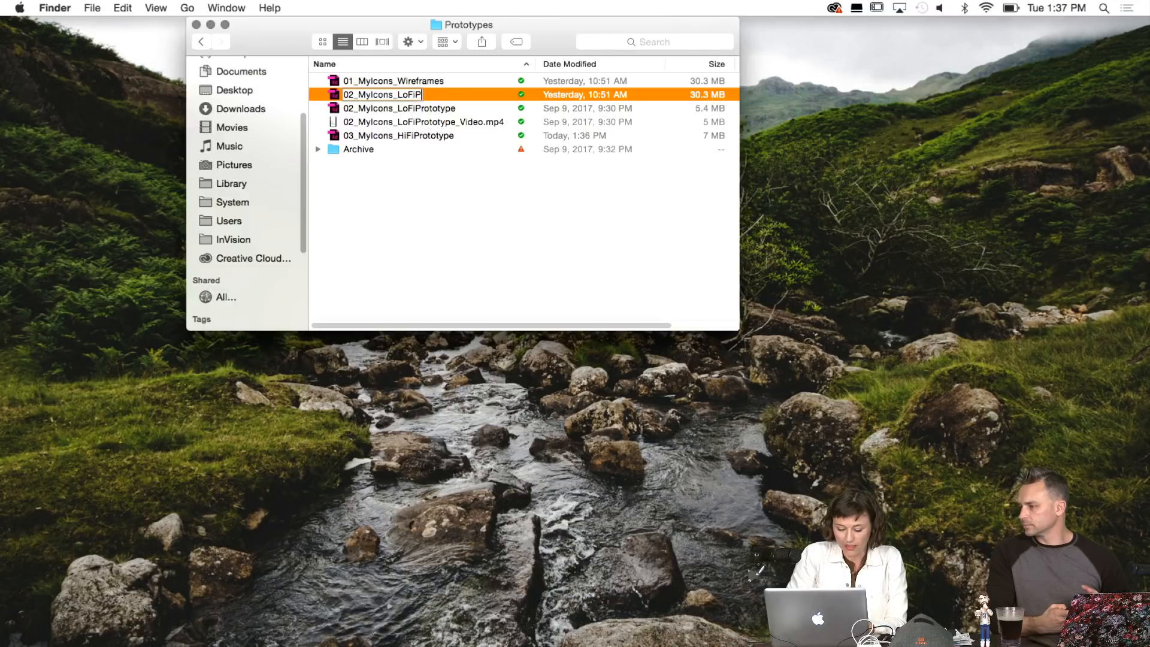
{"action": "type", "text": "rototype"}
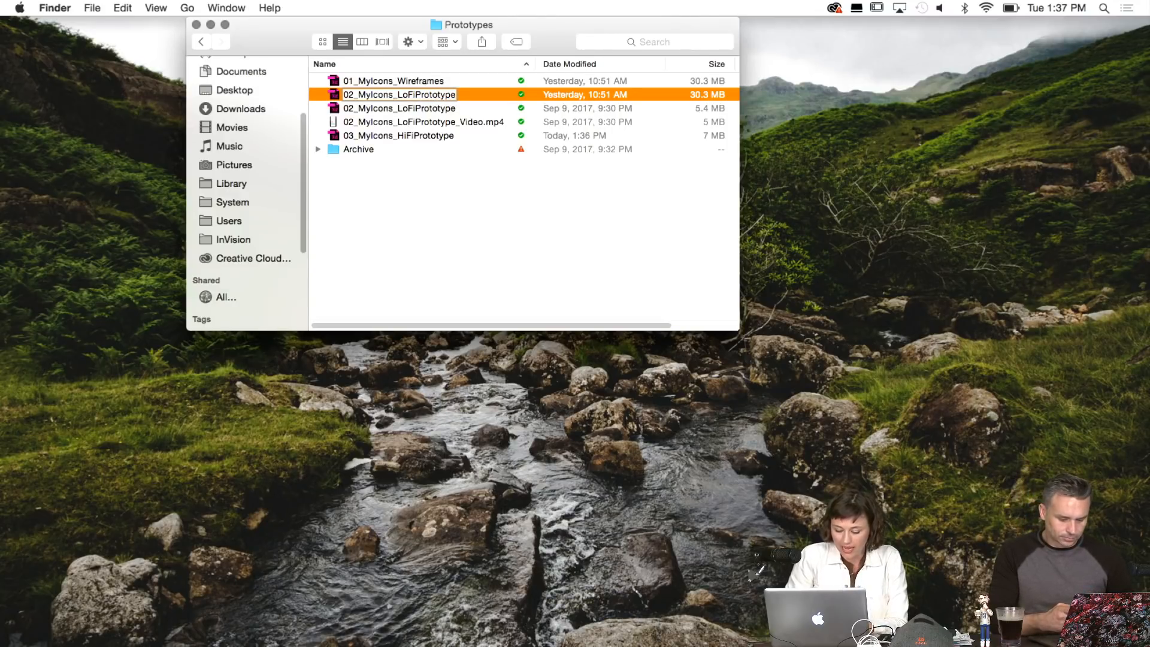
{"action": "type", "text": "_LIVESTREAM"}
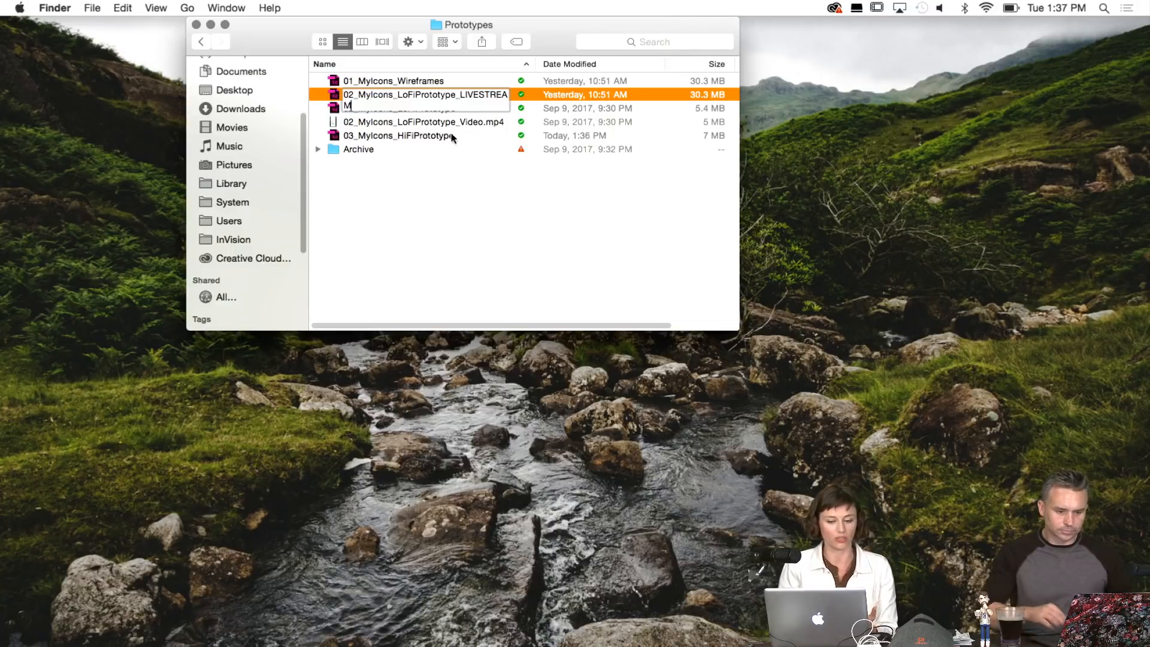
{"action": "key", "text": "Return"}
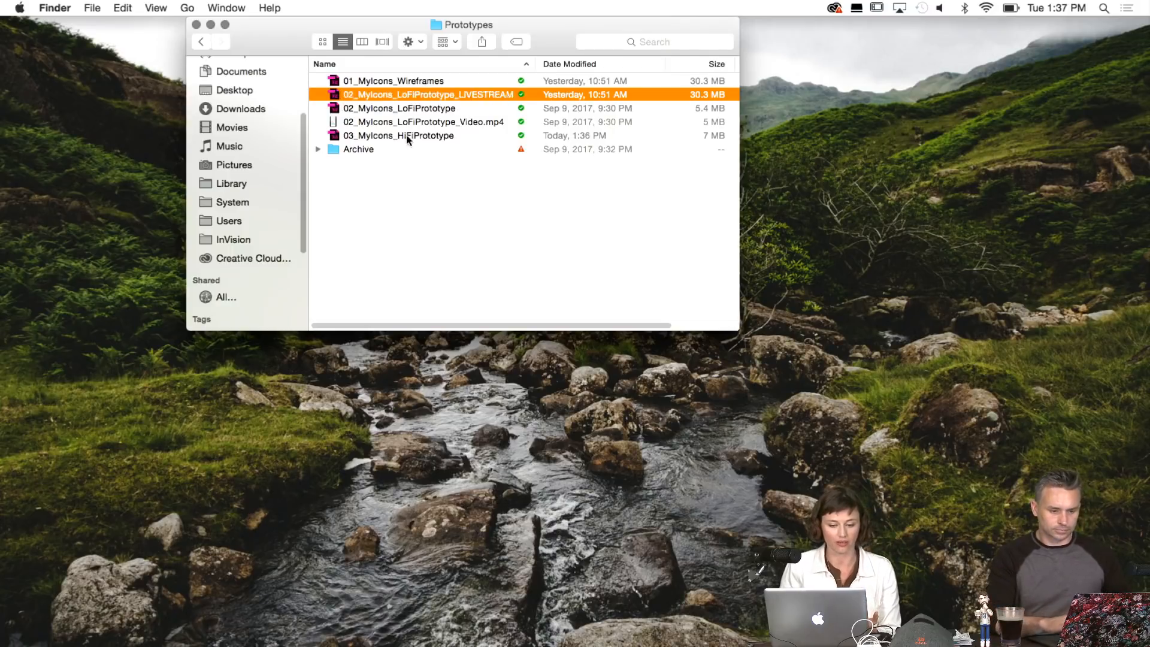
Open 02_MyIcons_LoFiPrototype_LIVESTREAM in Adobe XD and enlarge its window to fill the screen.
{"action": "left_click", "coordinate": [406, 135]}
{"action": "left_click", "coordinate": [374, 110]}
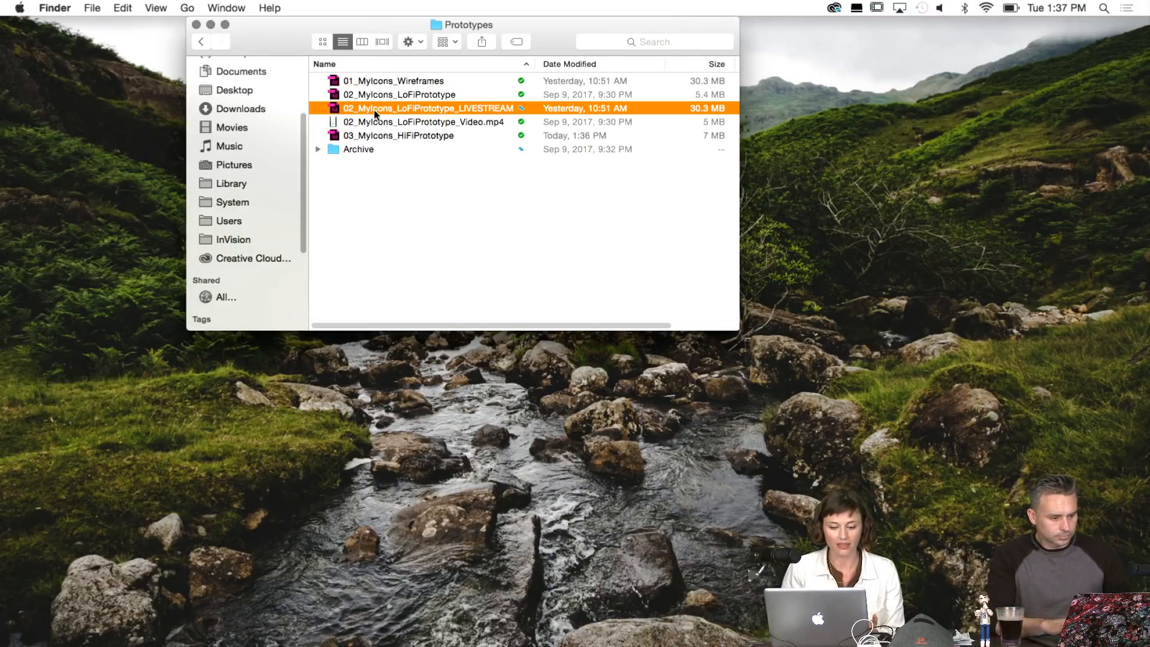
{"action": "double_click", "coordinate": [373, 110]}
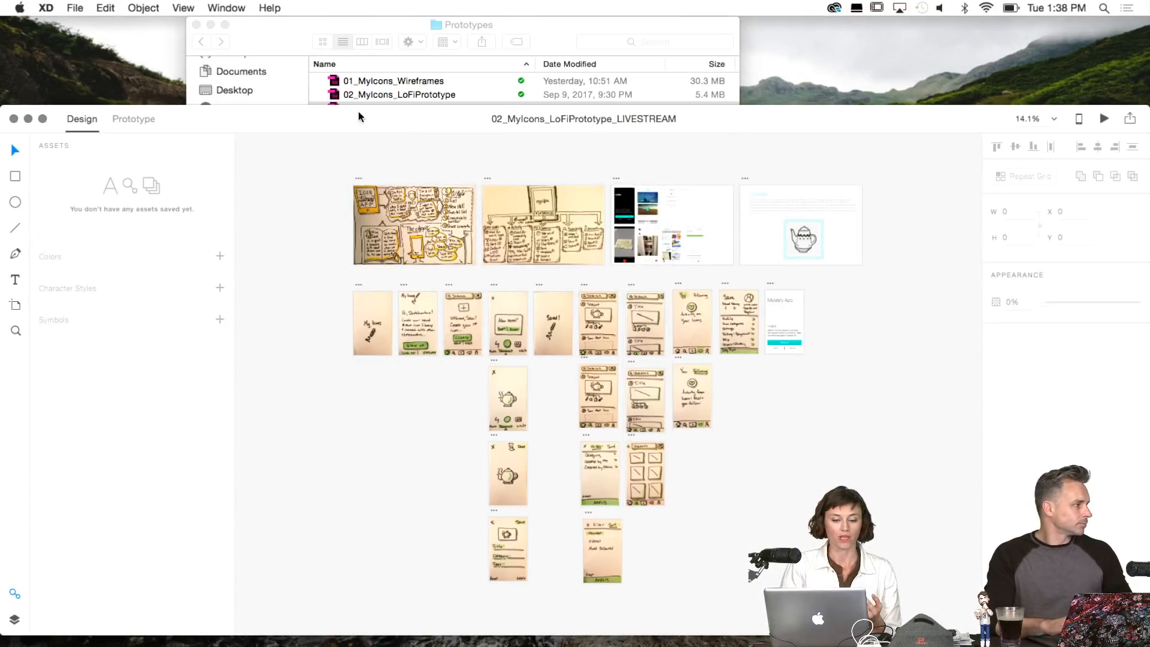
{"action": "left_click_drag", "start_coordinate": [337, 122], "coordinate": [340, 24]}
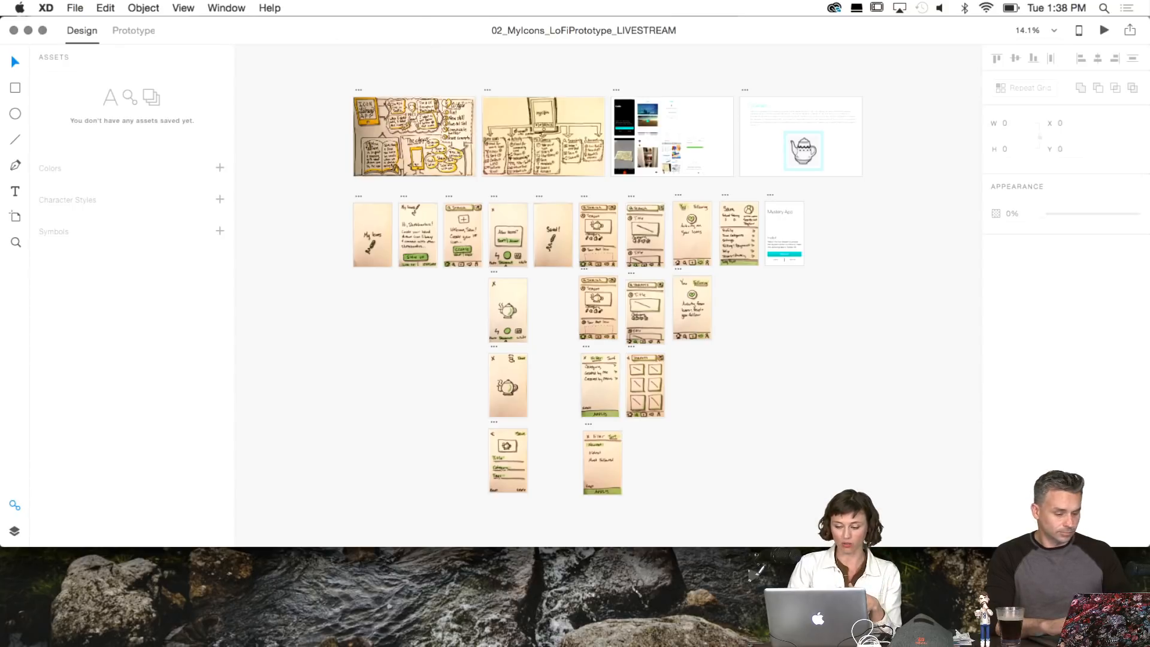
{"action": "left_click_drag", "start_coordinate": [1148, 546], "coordinate": [1147, 644]}
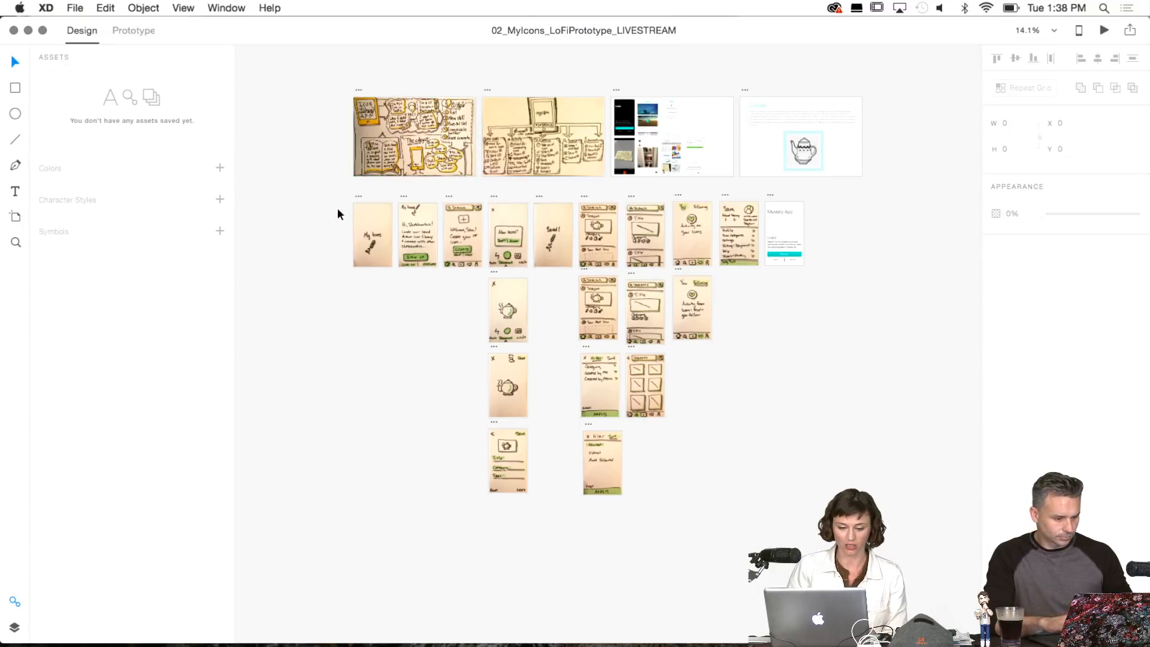
Select the sketch image on the 00.00.00_Landing artboard, show its layers, and examine it at 100% zoom.
{"action": "left_click", "coordinate": [368, 220]}
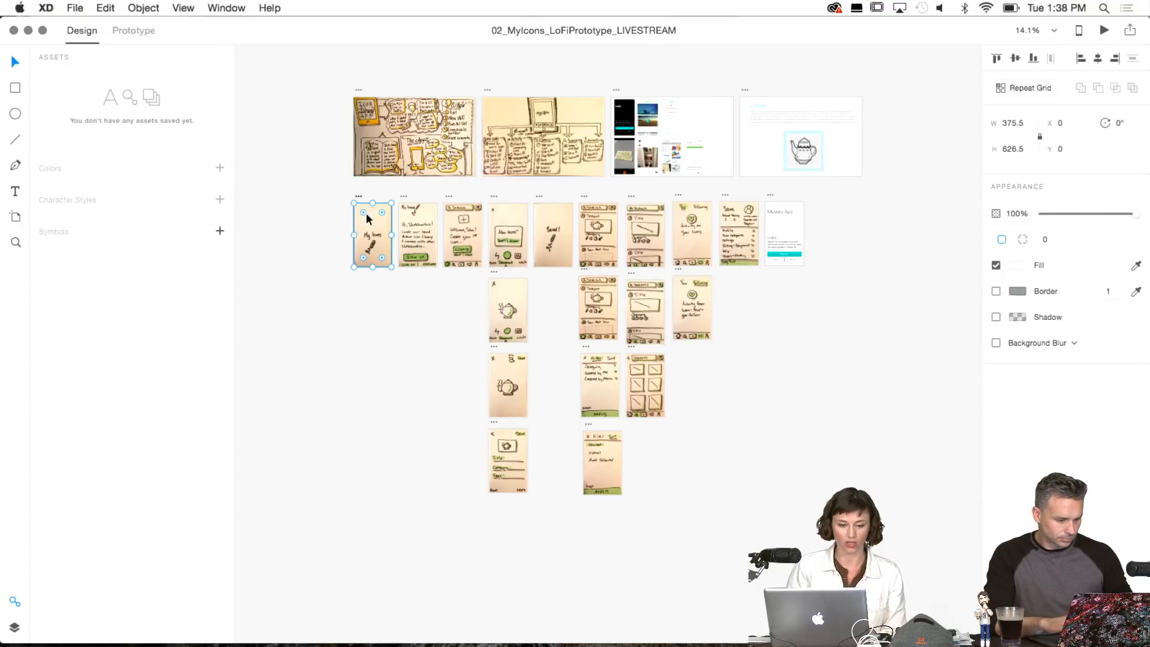
{"action": "left_click", "coordinate": [13, 628]}
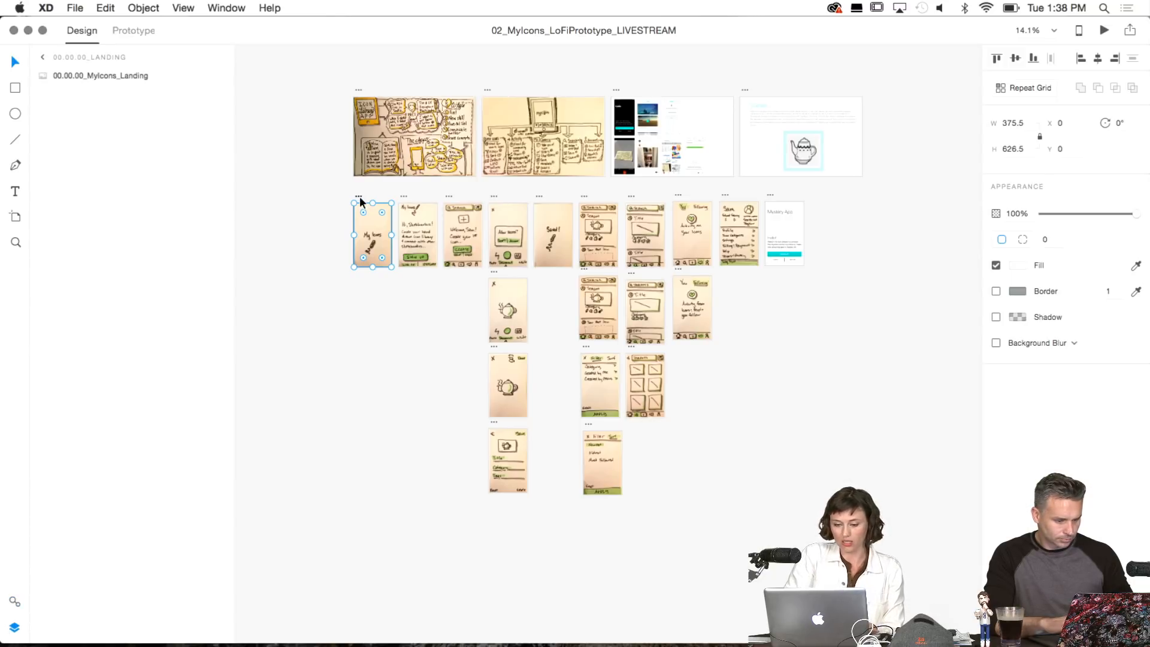
{"action": "key", "text": "super+3"}
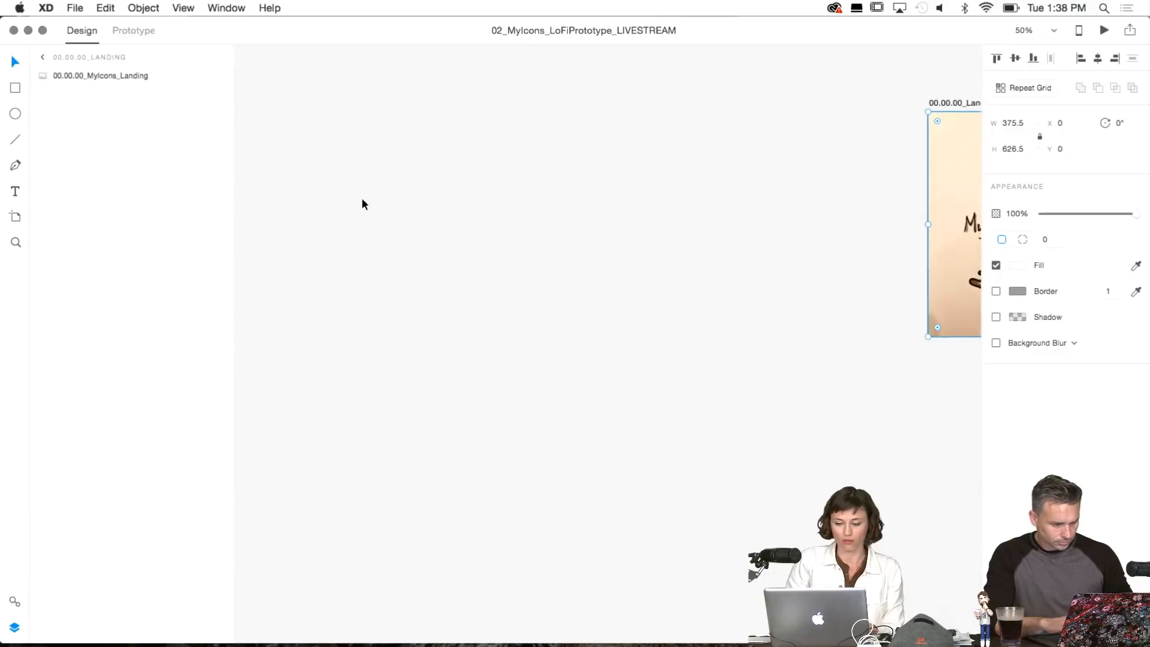
{"action": "scroll", "coordinate": [362, 198], "scroll_direction": "right", "scroll_amount": 8}
{"action": "scroll", "coordinate": [362, 198], "scroll_direction": "up", "scroll_amount": 3}
{"action": "key", "text": "super+plus"}
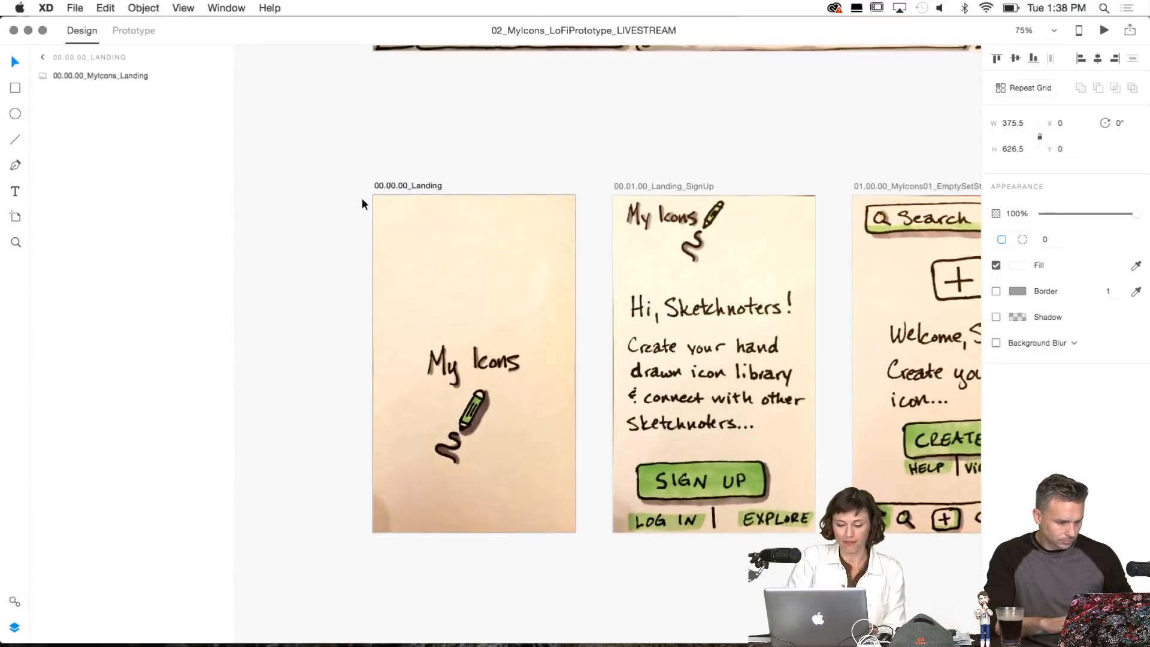
{"action": "key", "text": "super+plus"}
{"action": "scroll", "coordinate": [361, 199], "scroll_direction": "down", "scroll_amount": 3}
{"action": "scroll", "coordinate": [362, 199], "scroll_direction": "left", "scroll_amount": 4}
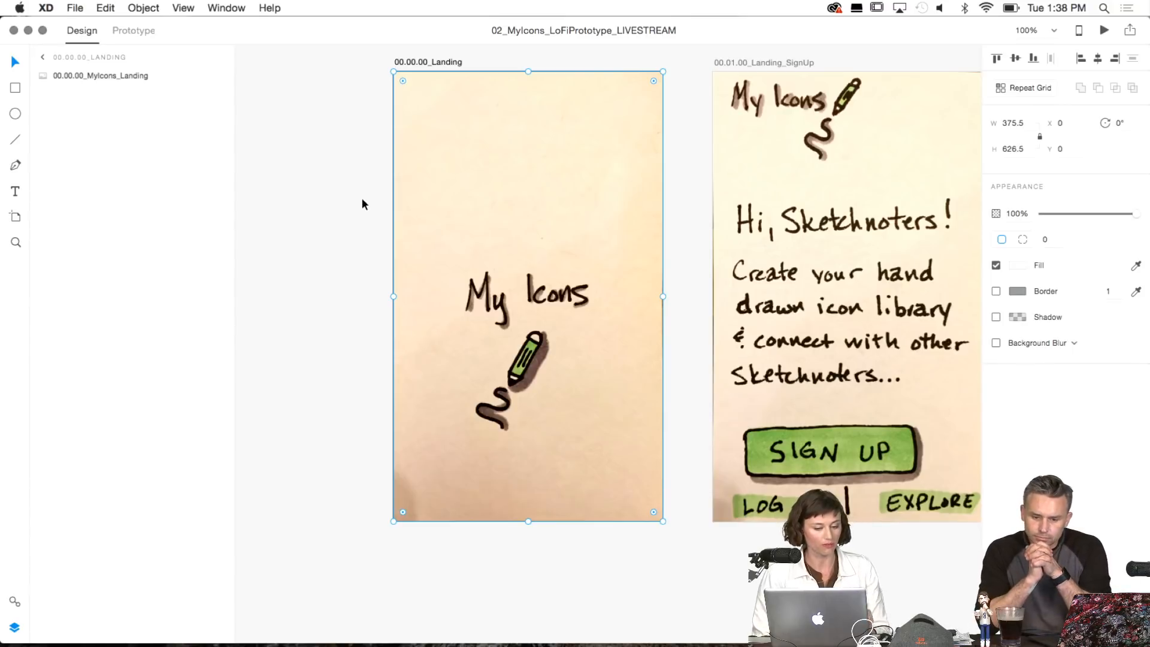
Examine the 00.01.00_Landing_SignUp artboard at 200% zoom, deselect it, and return to the overview of all artboards.
{"action": "left_click", "coordinate": [742, 63]}
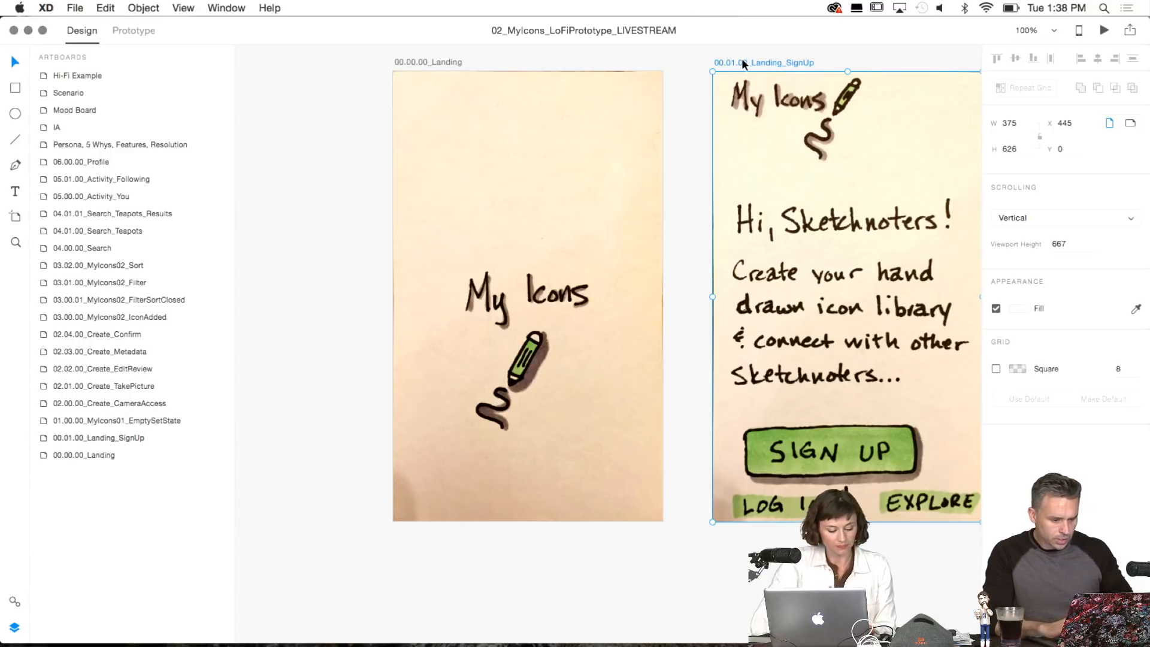
{"action": "key", "text": "super+2"}
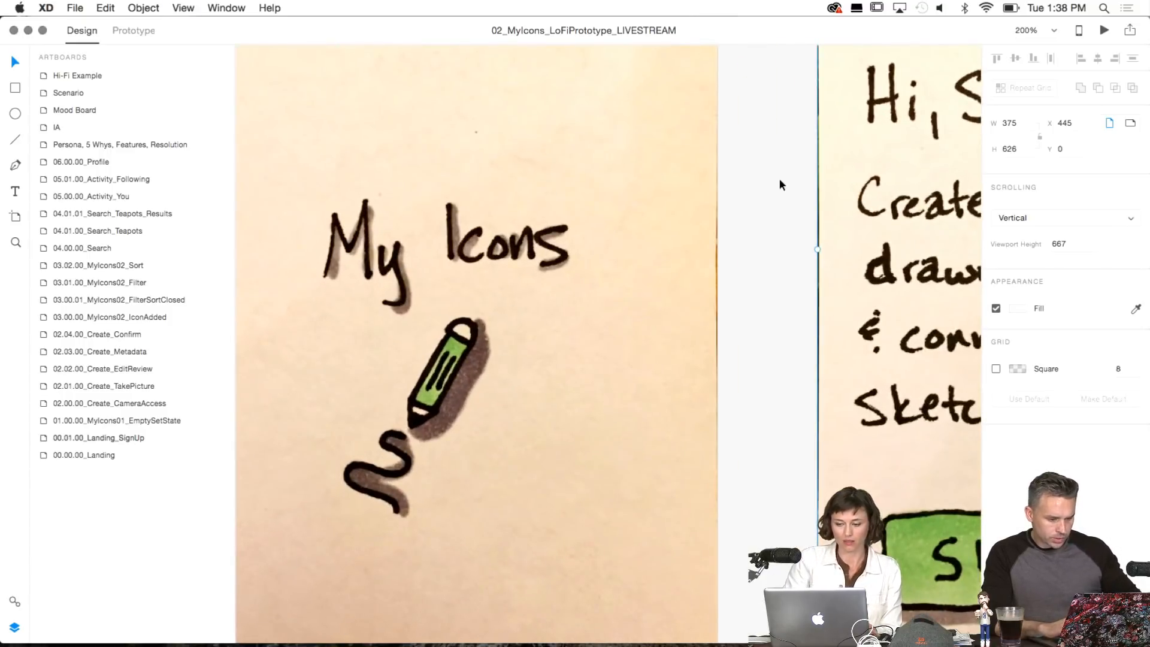
{"action": "scroll", "coordinate": [789, 209], "scroll_direction": "up", "scroll_amount": 10}
{"action": "scroll", "coordinate": [790, 210], "scroll_direction": "down", "scroll_amount": 8}
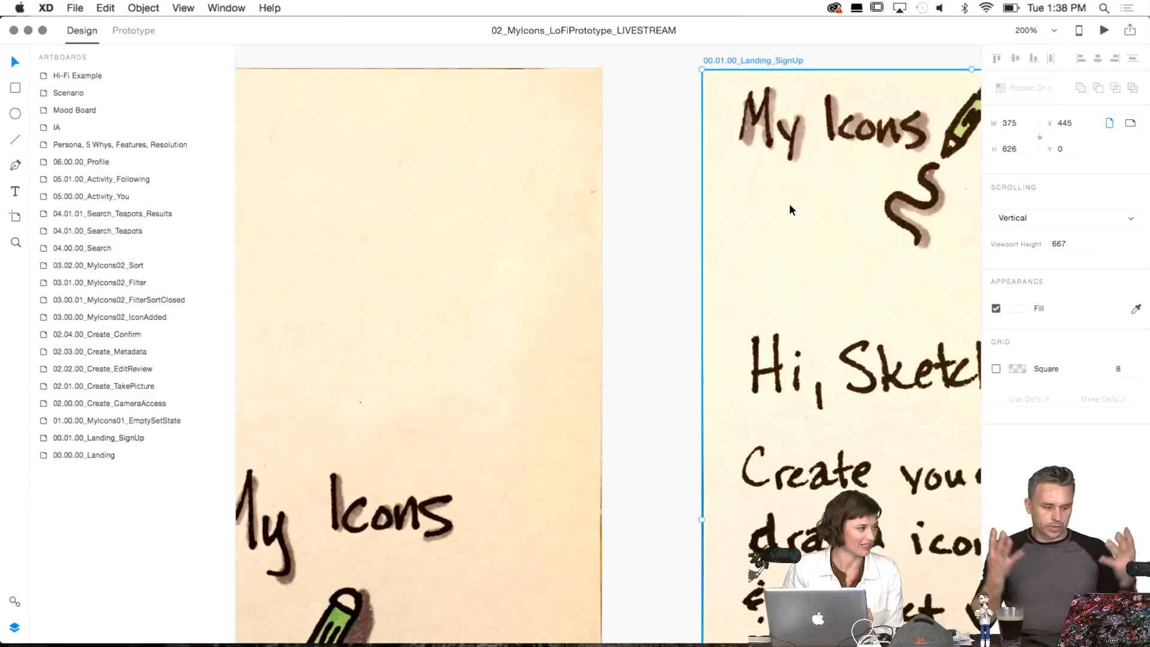
{"action": "left_click", "coordinate": [673, 134]}
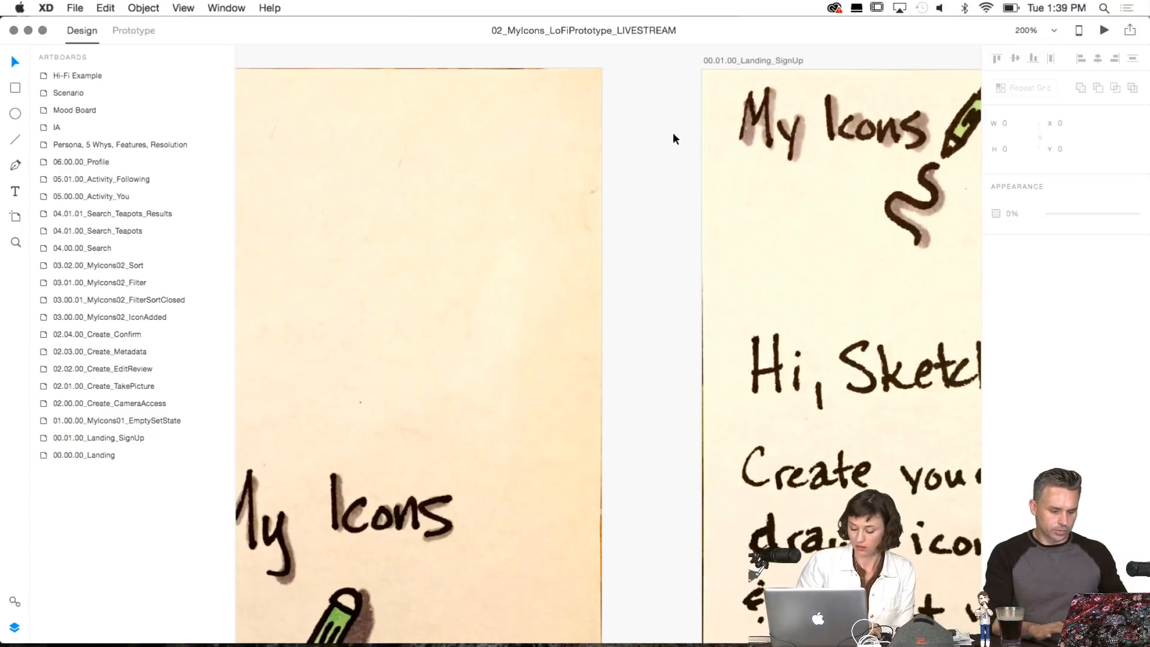
{"action": "key", "text": "super+0"}
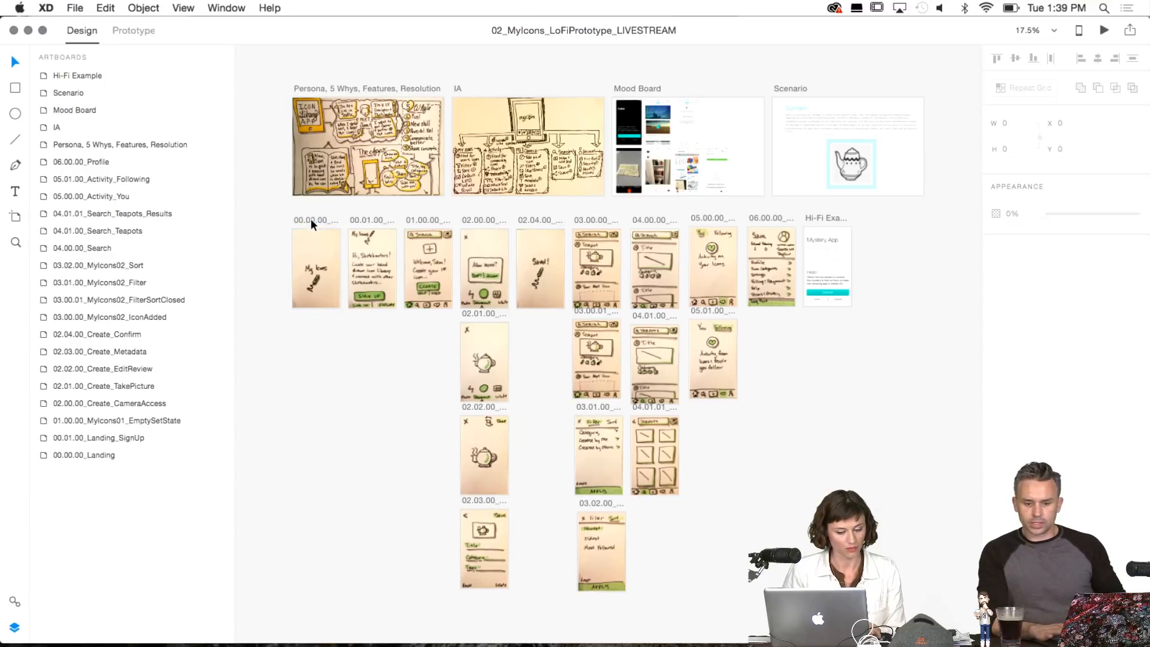
Select the 00.00.00_Landing image and examine it and the neighbouring wireframes at 100%, 75% and 50% zoom.
{"action": "left_click", "coordinate": [306, 237]}
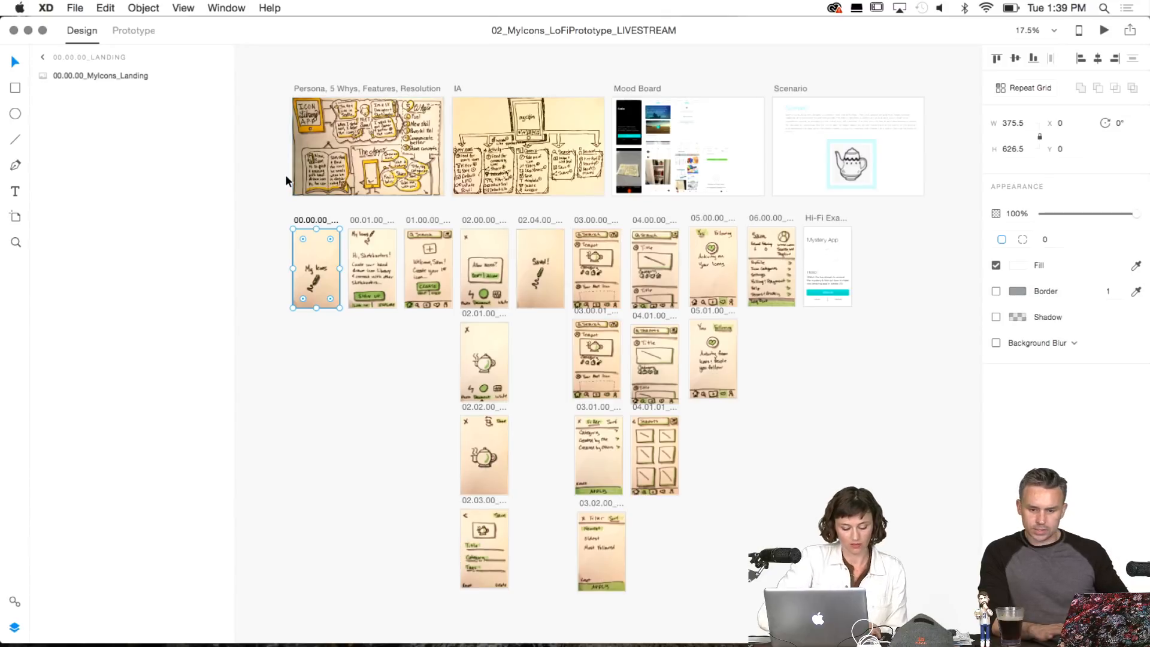
{"action": "key", "text": "super+1"}
{"action": "scroll", "coordinate": [285, 177], "scroll_direction": "left", "scroll_amount": 15}
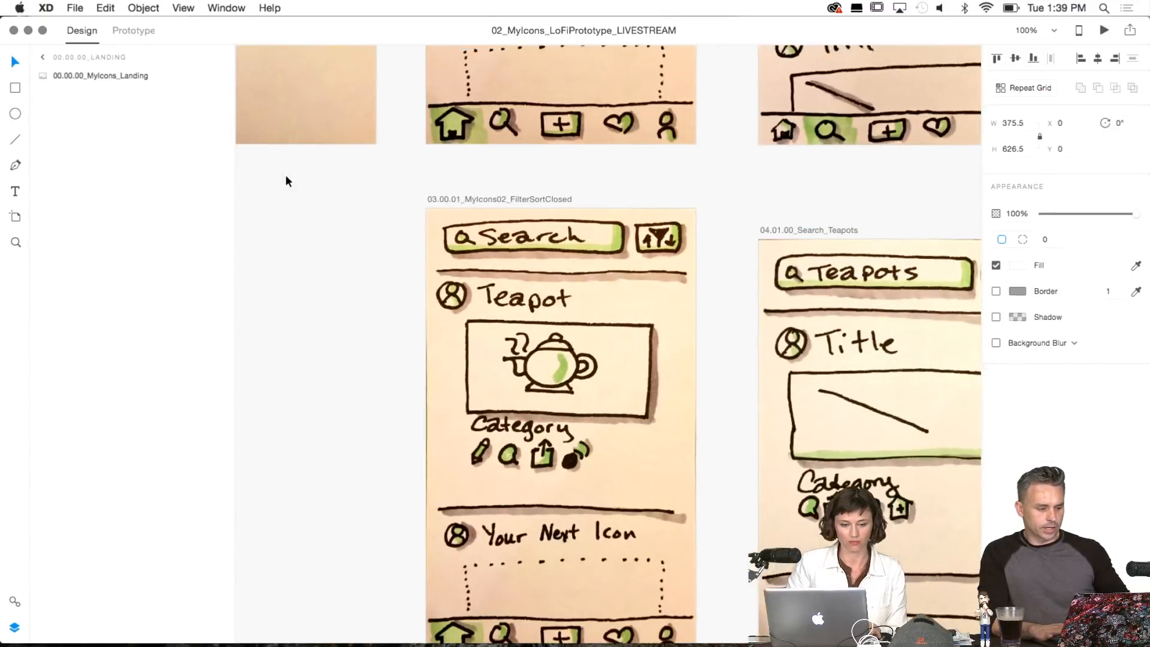
{"action": "scroll", "coordinate": [286, 176], "scroll_direction": "left", "scroll_amount": 15}
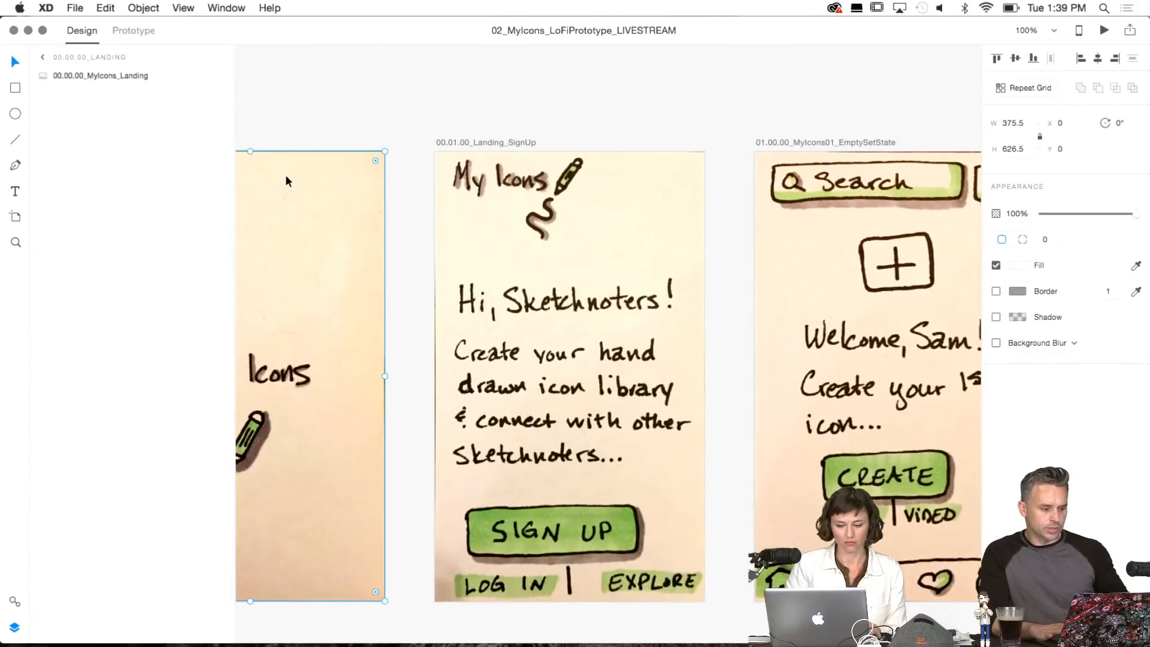
{"action": "scroll", "coordinate": [285, 176], "scroll_direction": "down", "scroll_amount": 2}
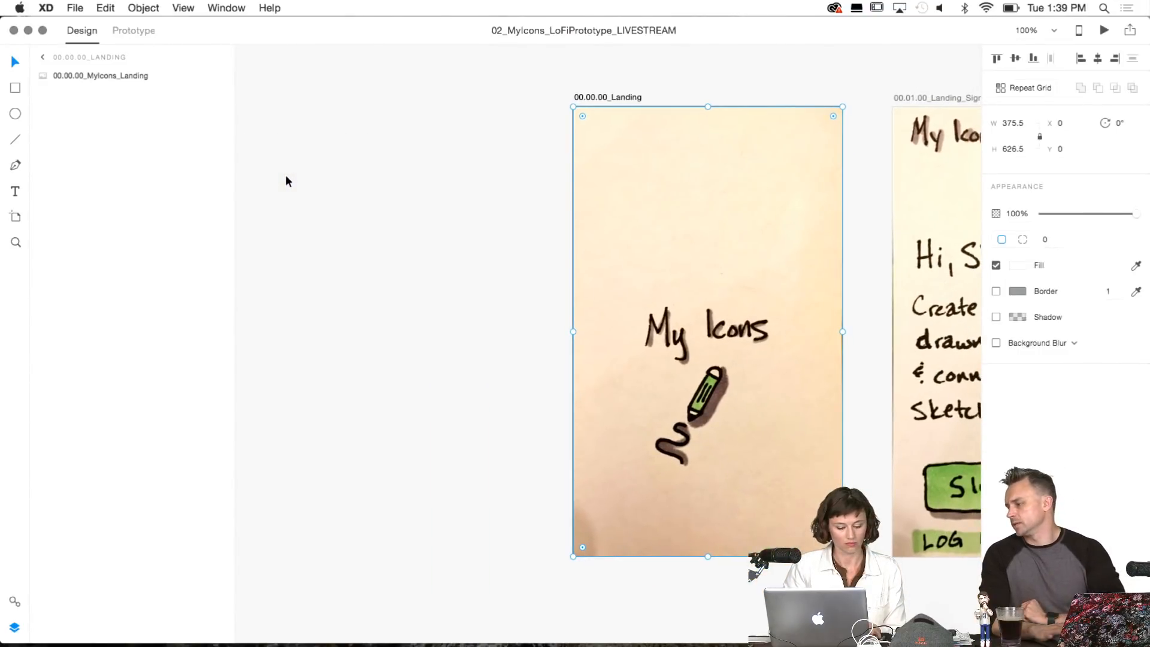
{"action": "key", "text": "super+minus"}
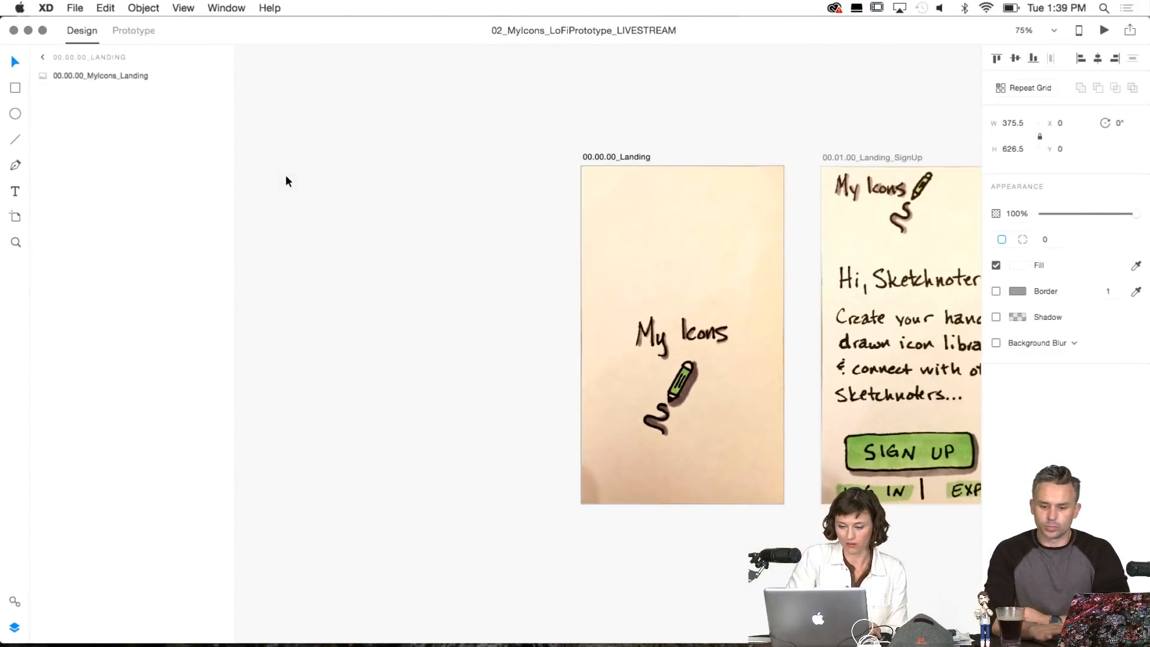
{"action": "left_click", "coordinate": [717, 321]}
{"action": "scroll", "coordinate": [716, 321], "scroll_direction": "right", "scroll_amount": 10}
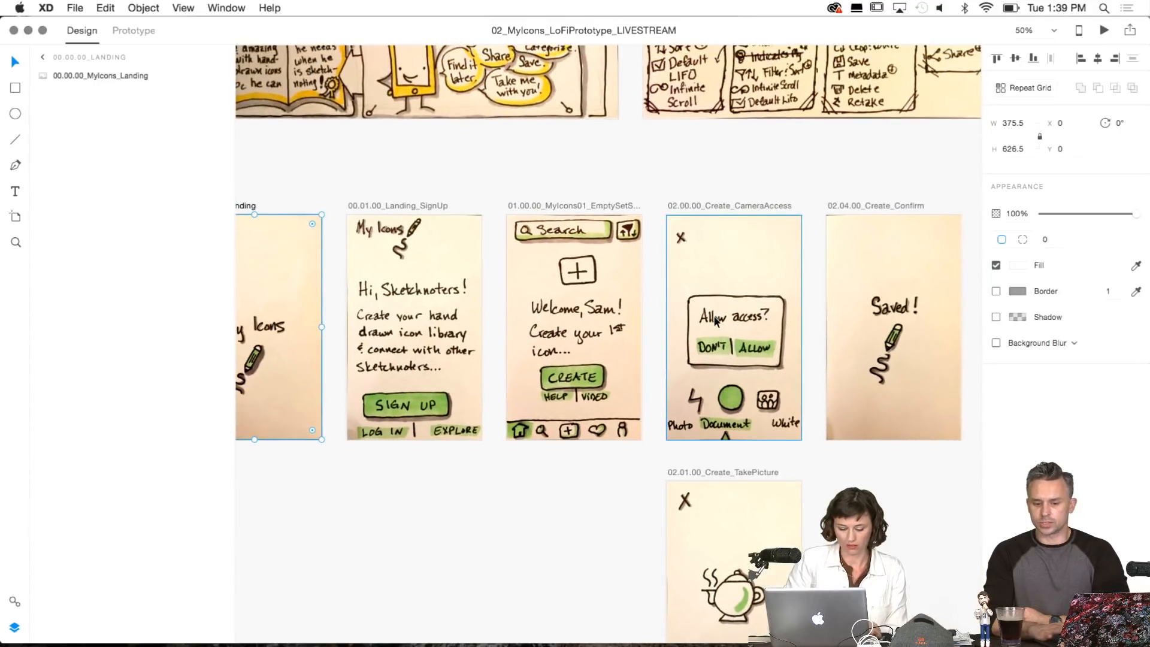
In the Untitled-1 document, alternate between zooming to the selected food cover icon and fitting the whole iPhone artboard.
{"action": "key", "text": "super+3"}
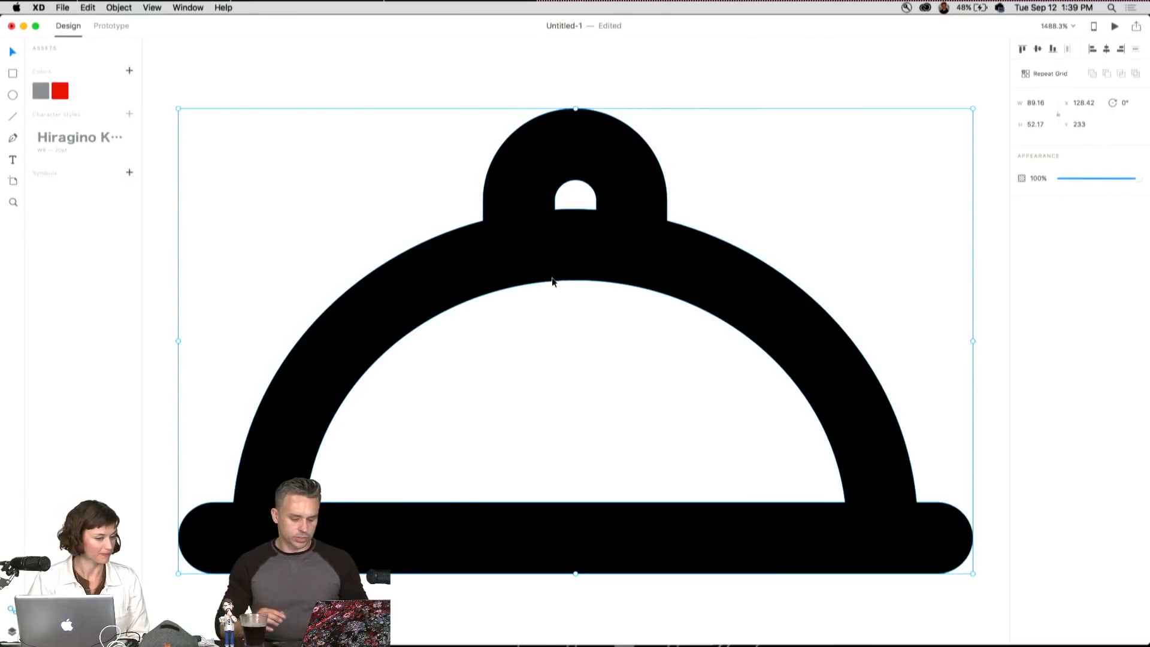
{"action": "key", "text": "super+0"}
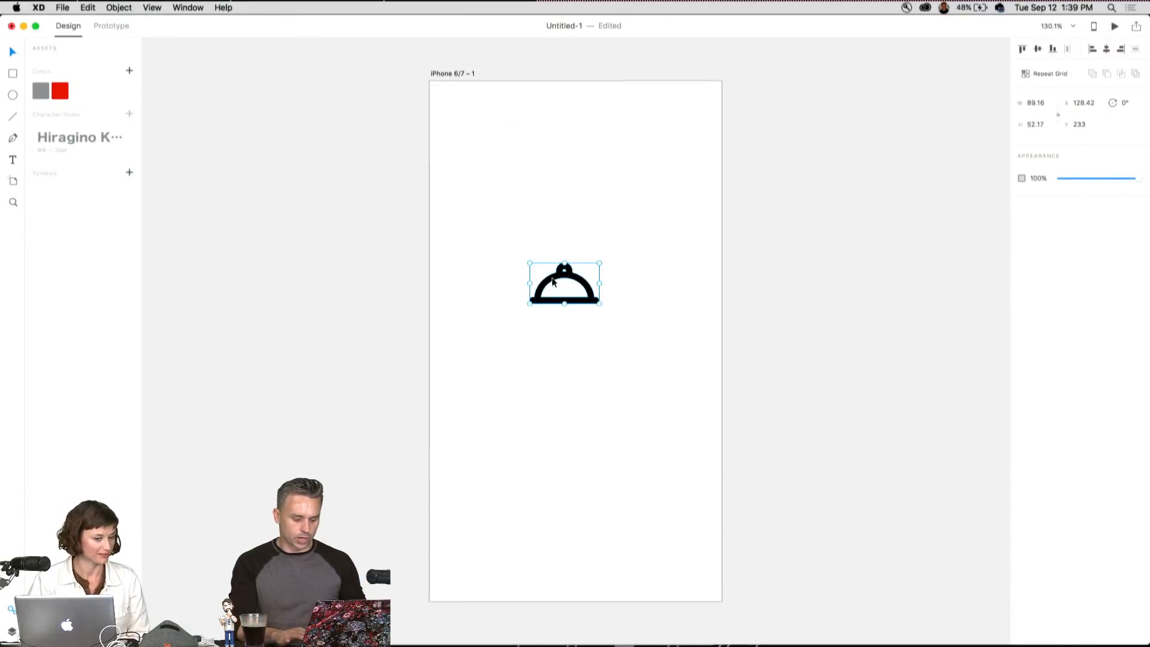
{"action": "key", "text": "super+3"}
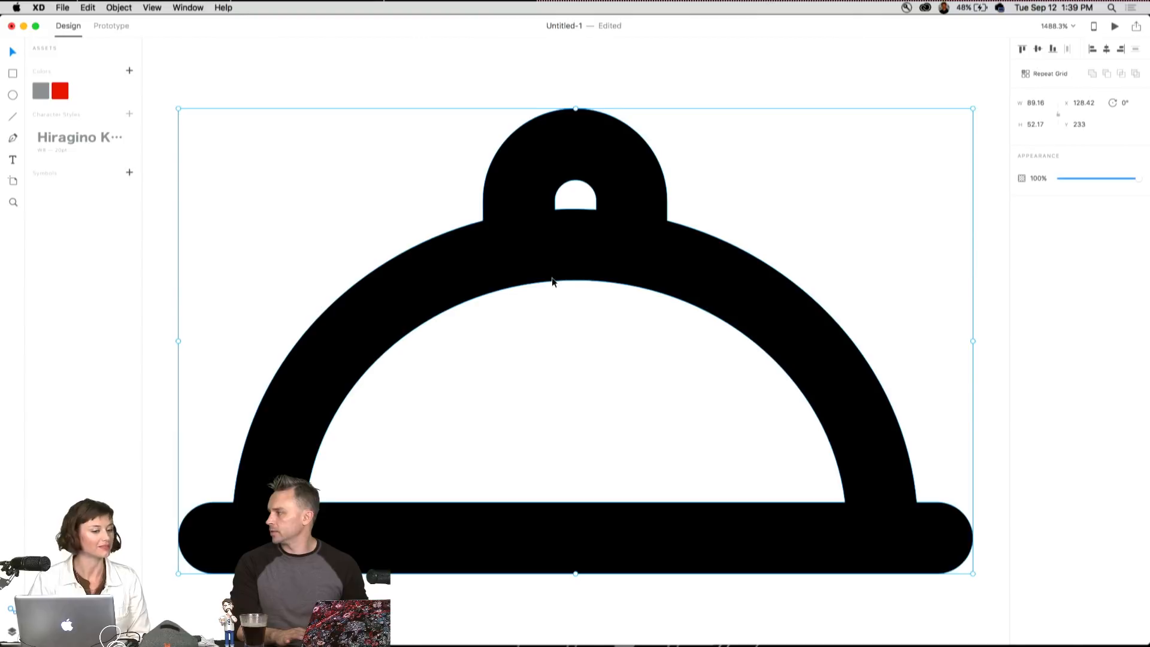
{"action": "key", "text": "super+0"}
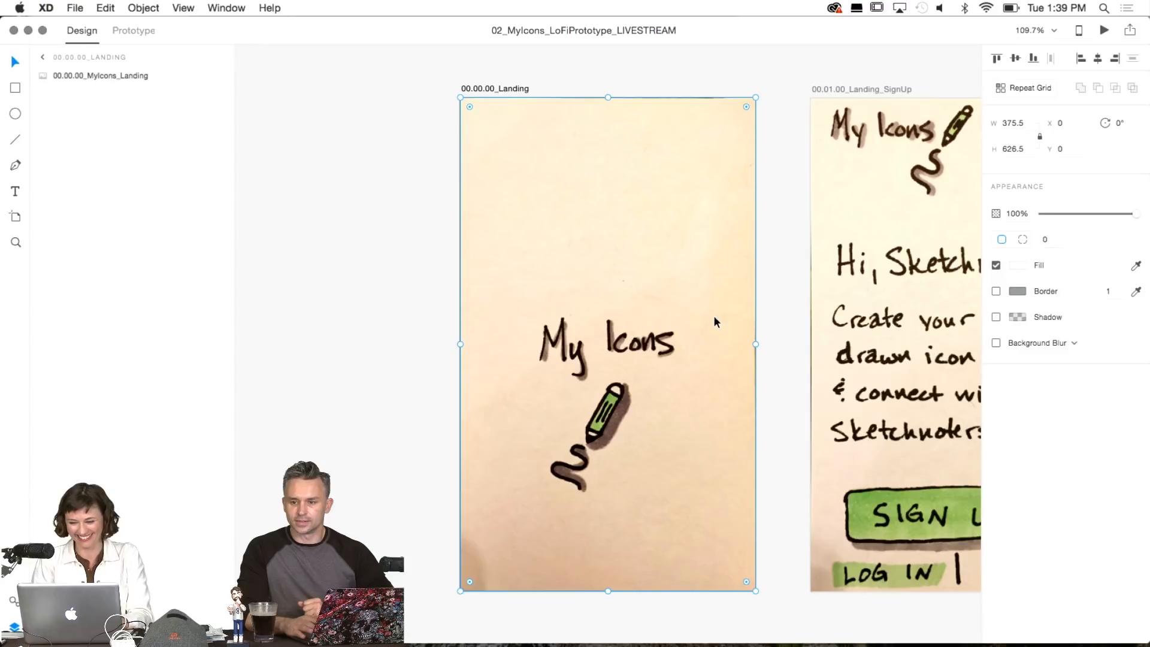
Set the 00.00.00_Landing sketch image's height to 667 with its proportions locked.
{"action": "scroll", "coordinate": [644, 278], "scroll_direction": "right", "scroll_amount": 3}
{"action": "scroll", "coordinate": [644, 279], "scroll_direction": "right", "scroll_amount": 3}
{"action": "scroll", "coordinate": [644, 279], "scroll_direction": "down", "scroll_amount": 1}
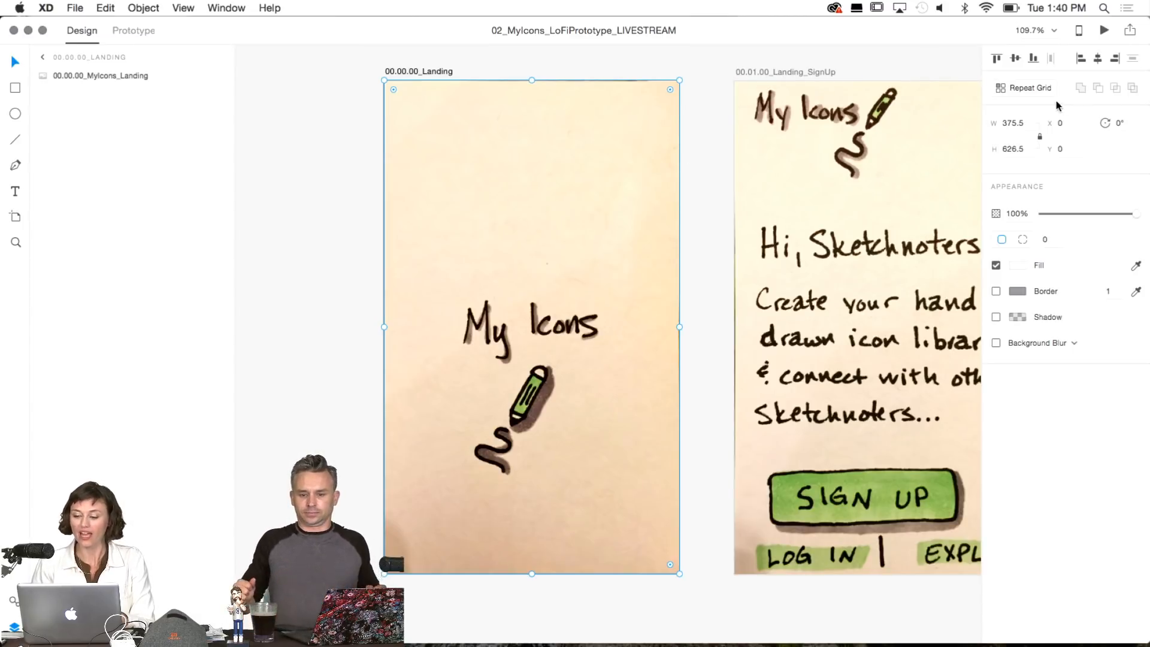
{"action": "double_click", "coordinate": [1029, 154]}
{"action": "type", "text": "667"}
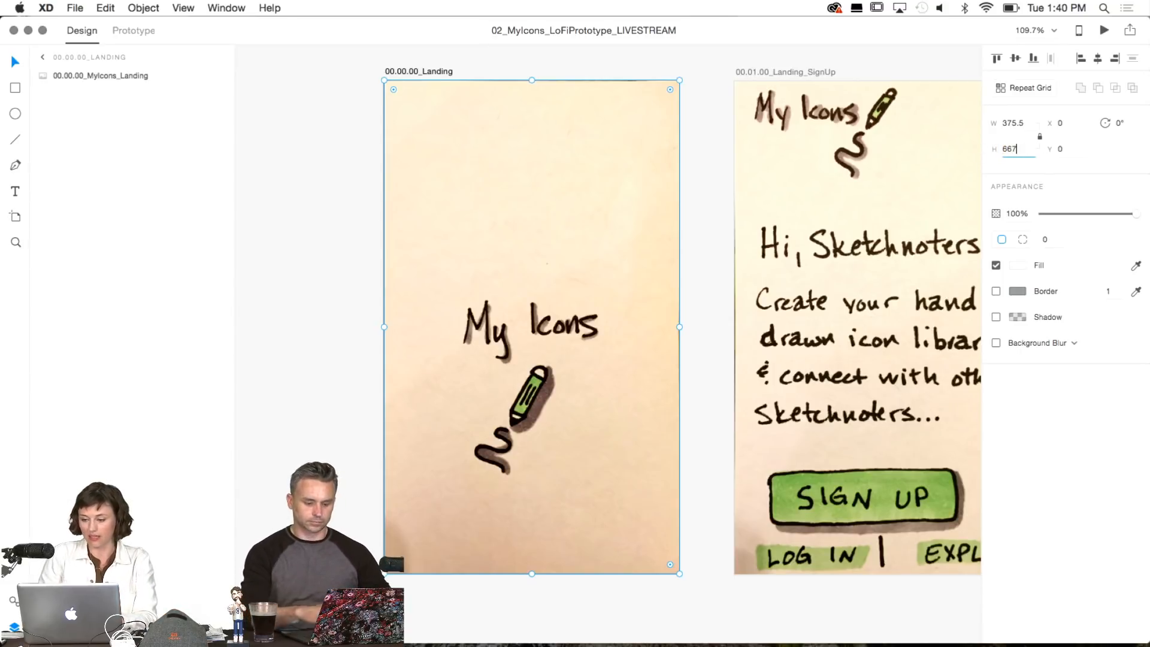
{"action": "key", "text": "Return"}
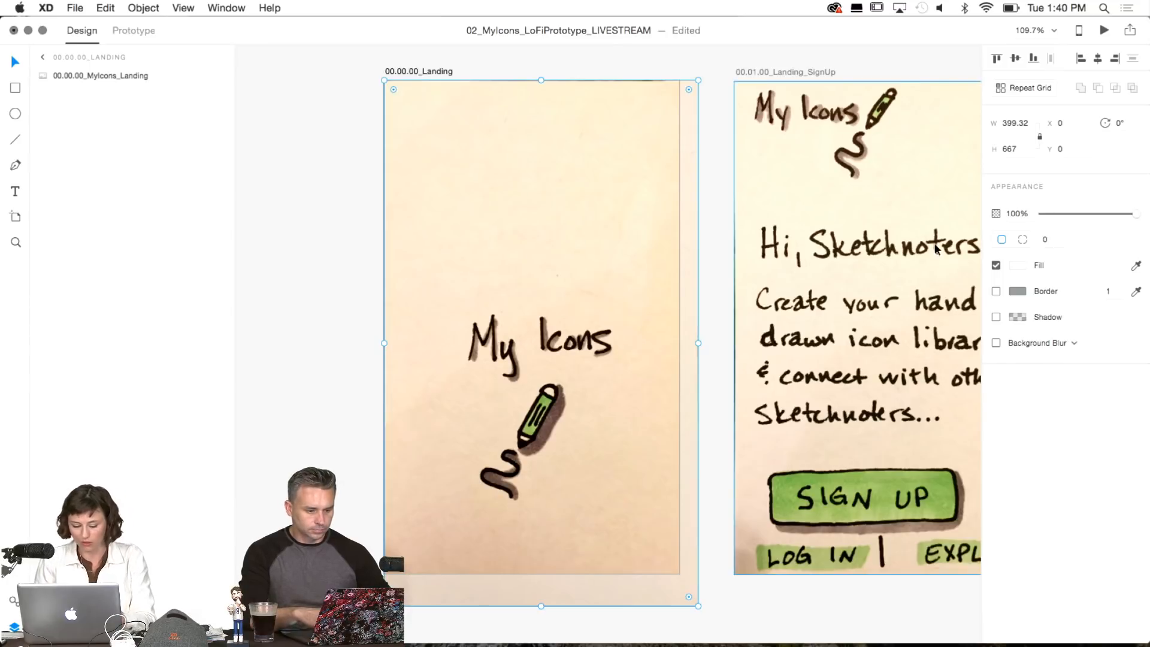
Undo the proportional resize of the 00.00.00_Landing sketch image.
{"action": "key", "text": "super+z"}
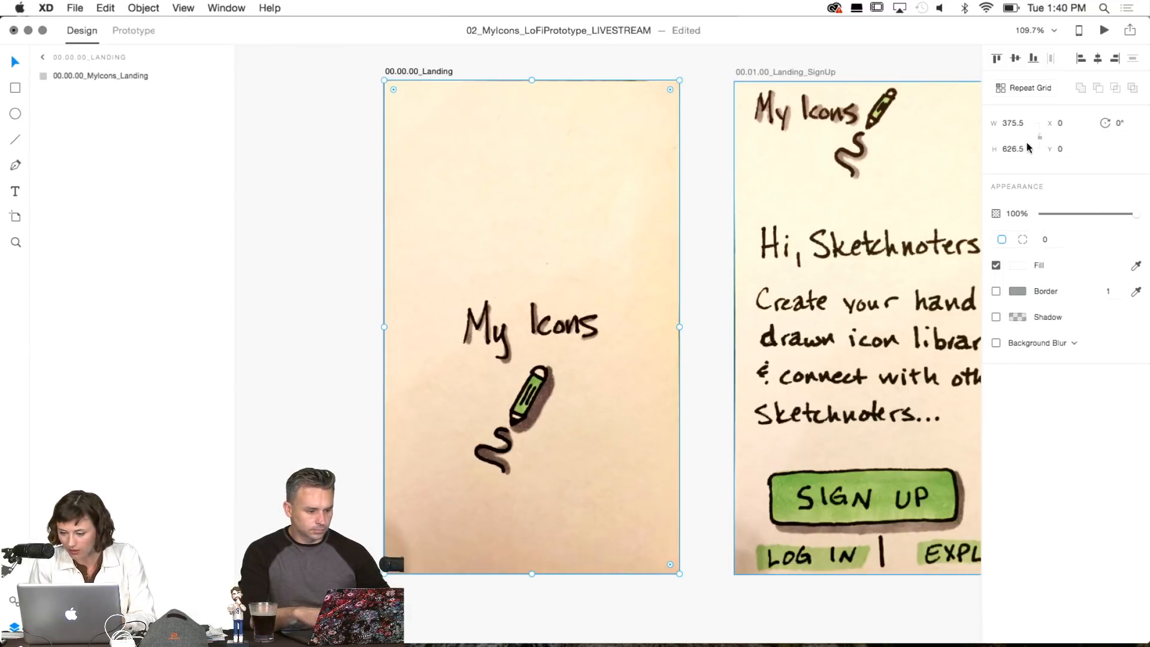
Try setting the landing sketch image's height to 667 with its proportions unlocked, and undo that change.
{"action": "double_click", "coordinate": [1018, 149]}
{"action": "type", "text": "66"}
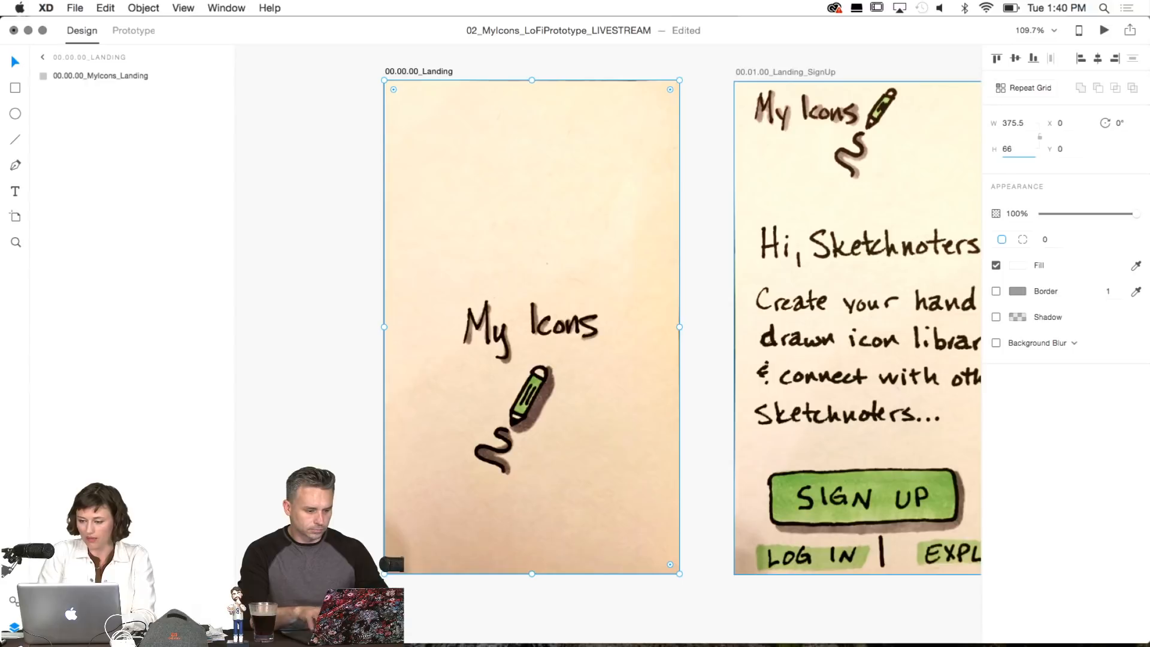
{"action": "type", "text": "7"}
{"action": "key", "text": "Return"}
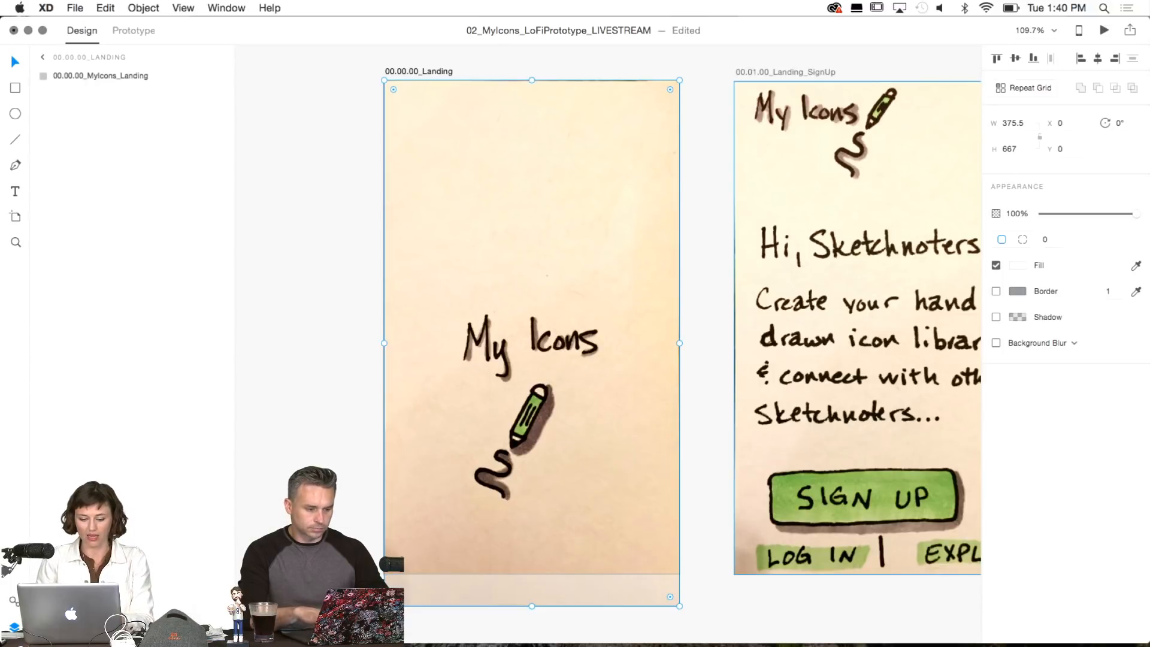
{"action": "key", "text": "super+z"}
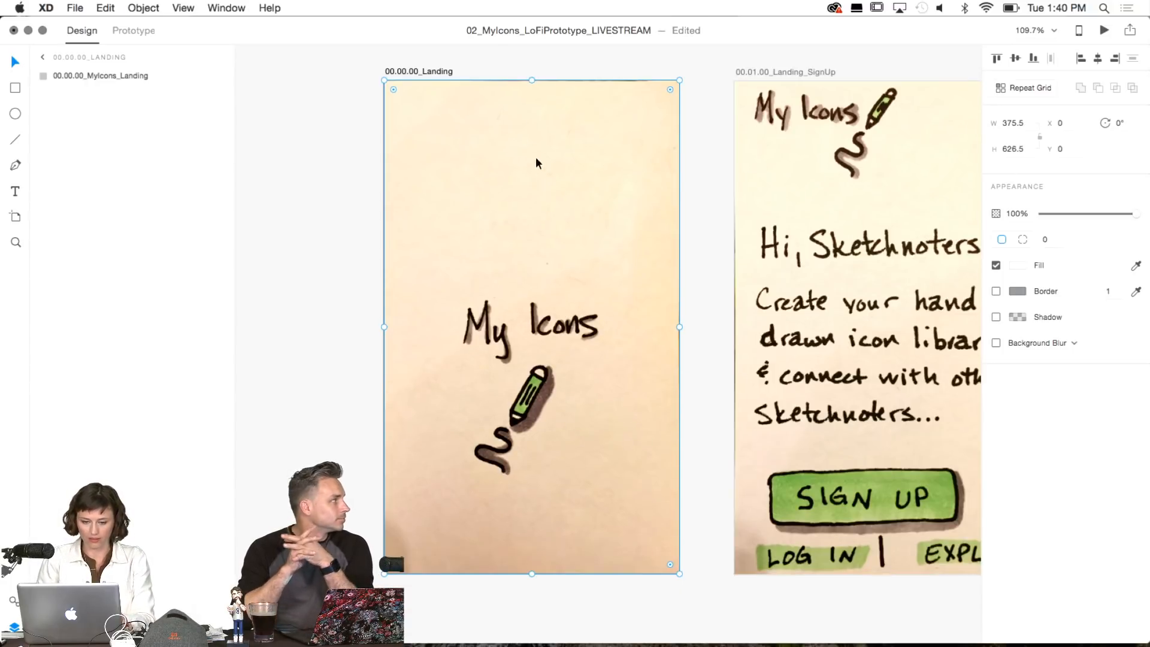
Select the 00.00.00_Landing artboard itself and set its height to 667.
{"action": "key", "text": "super+0"}
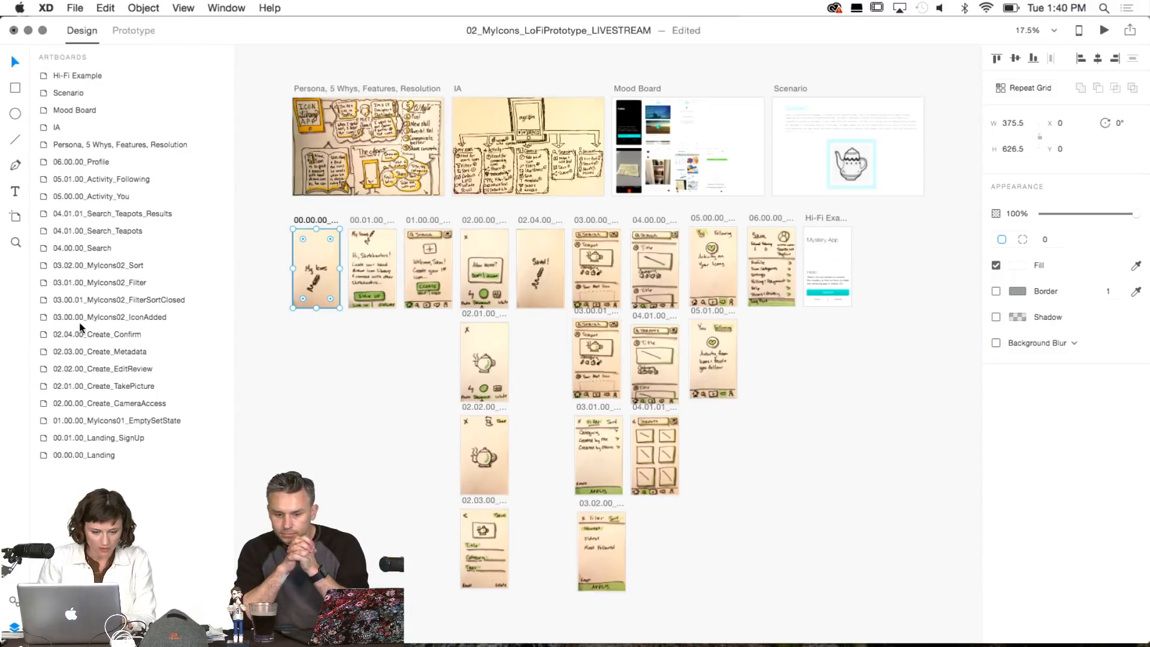
{"action": "left_click", "coordinate": [93, 456]}
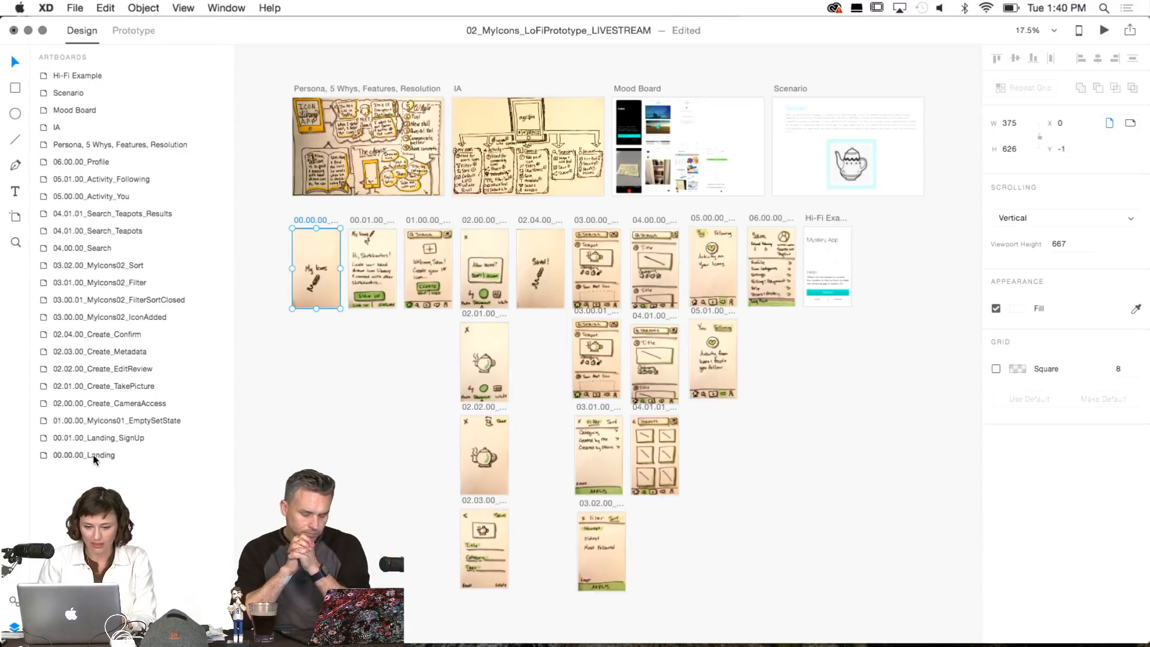
{"action": "key", "text": "super+3"}
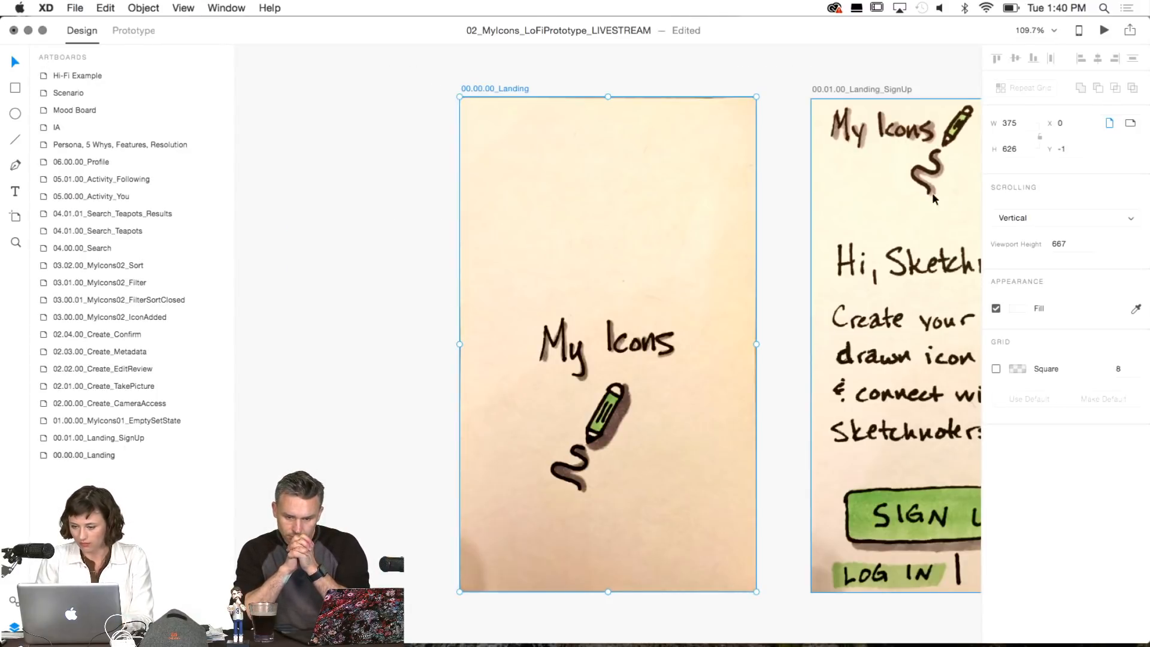
{"action": "left_click", "coordinate": [1012, 148]}
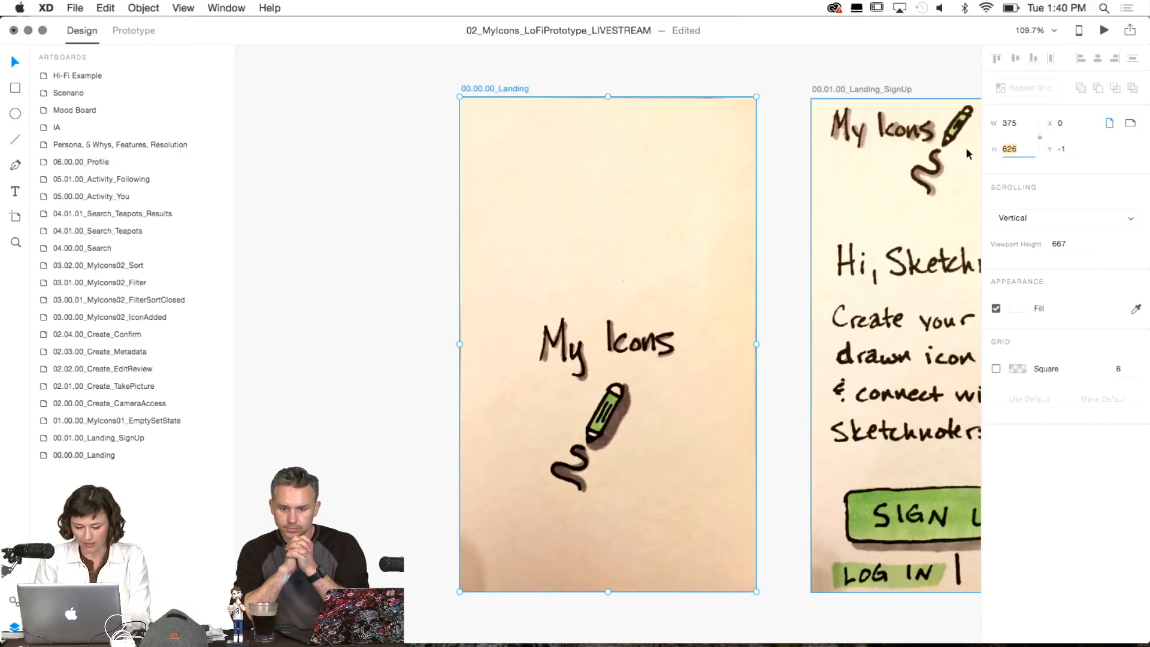
{"action": "type", "text": "667"}
{"action": "key", "text": "Return"}
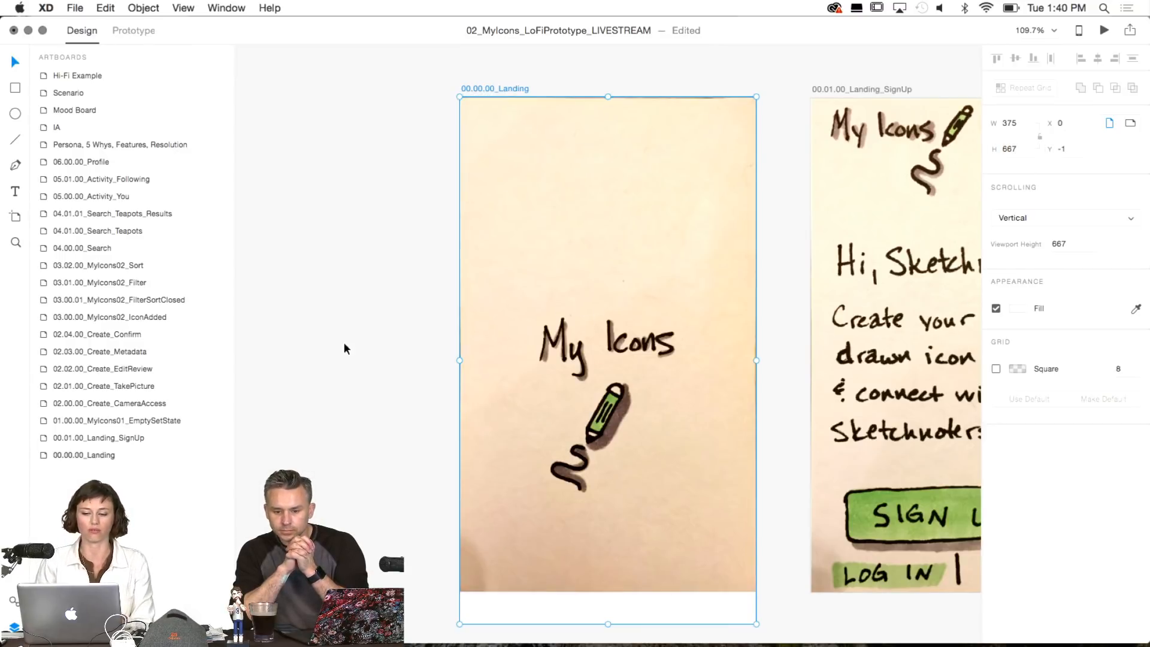
{"action": "scroll", "coordinate": [335, 351], "scroll_direction": "right", "scroll_amount": 5}
{"action": "scroll", "coordinate": [334, 350], "scroll_direction": "down", "scroll_amount": 1}
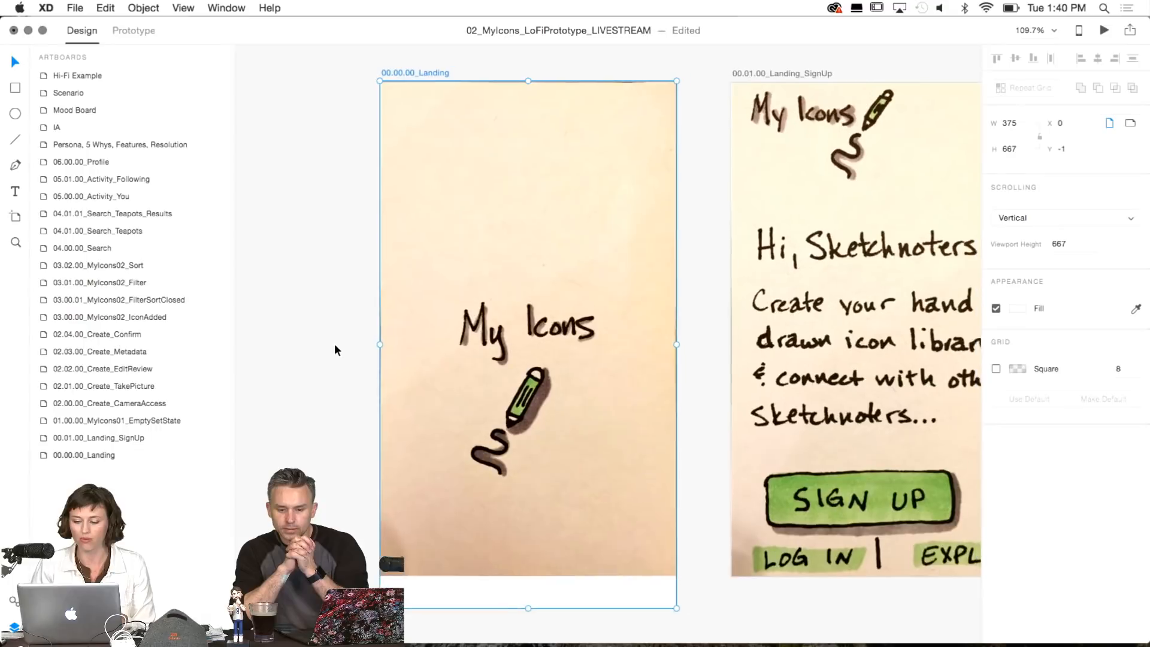
{"action": "scroll", "coordinate": [334, 346], "scroll_direction": "down", "scroll_amount": 1}
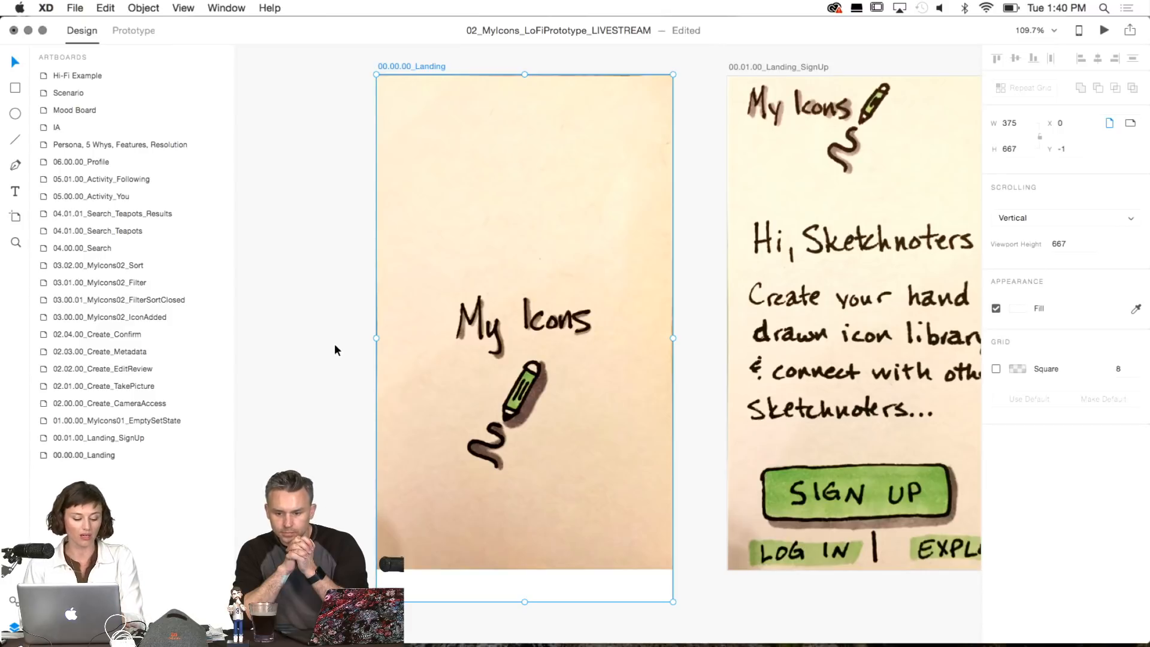
Draw a custom artboard about 387 × 621 in the empty space beside 00.00.00_Landing and add an iPhone 6/7 preset artboard.
{"action": "key", "text": "a"}
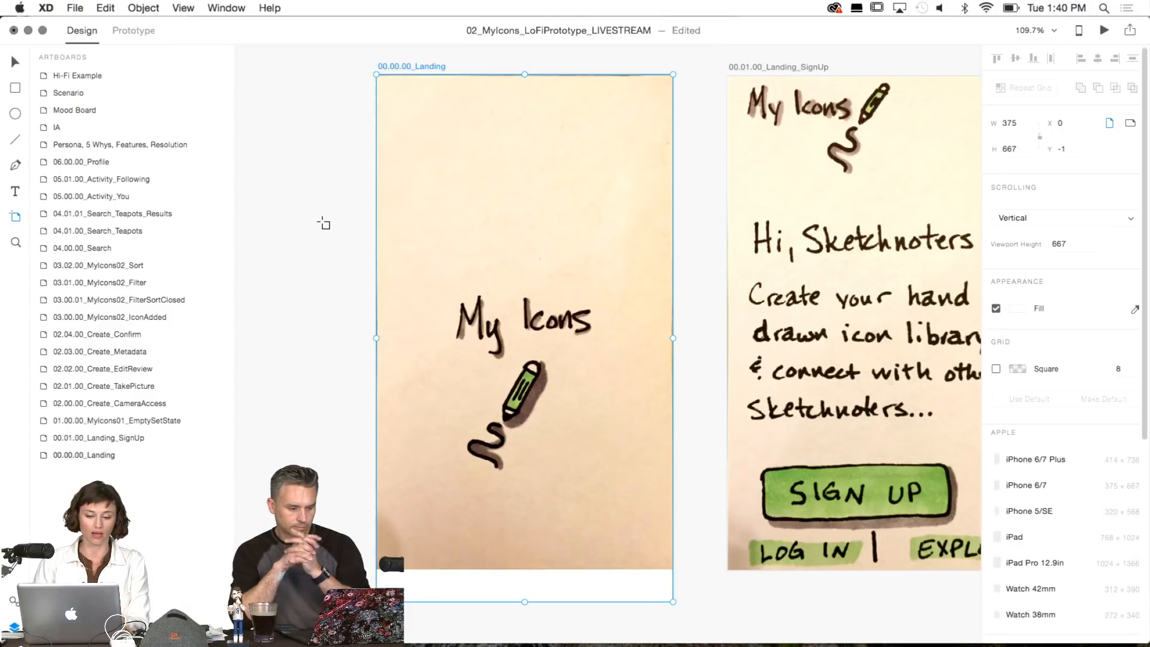
{"action": "scroll", "coordinate": [324, 223], "scroll_direction": "left", "scroll_amount": 8}
{"action": "scroll", "coordinate": [323, 224], "scroll_direction": "left", "scroll_amount": 3}
{"action": "scroll", "coordinate": [323, 224], "scroll_direction": "up", "scroll_amount": 2}
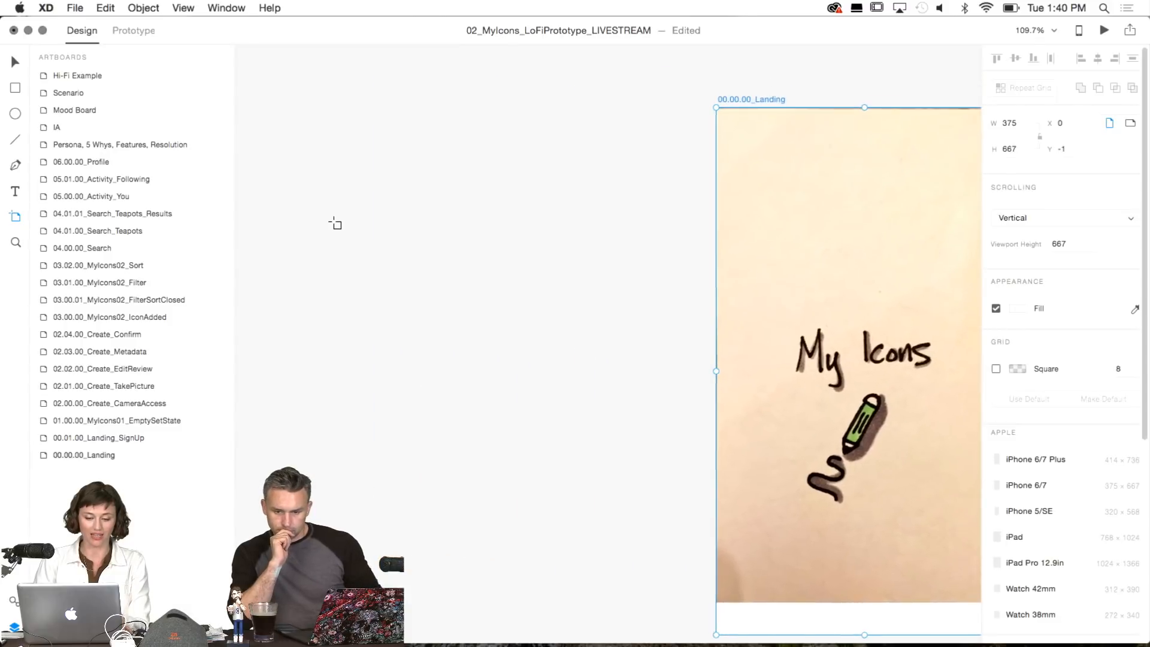
{"action": "left_click_drag", "start_coordinate": [327, 125], "coordinate": [633, 615]}
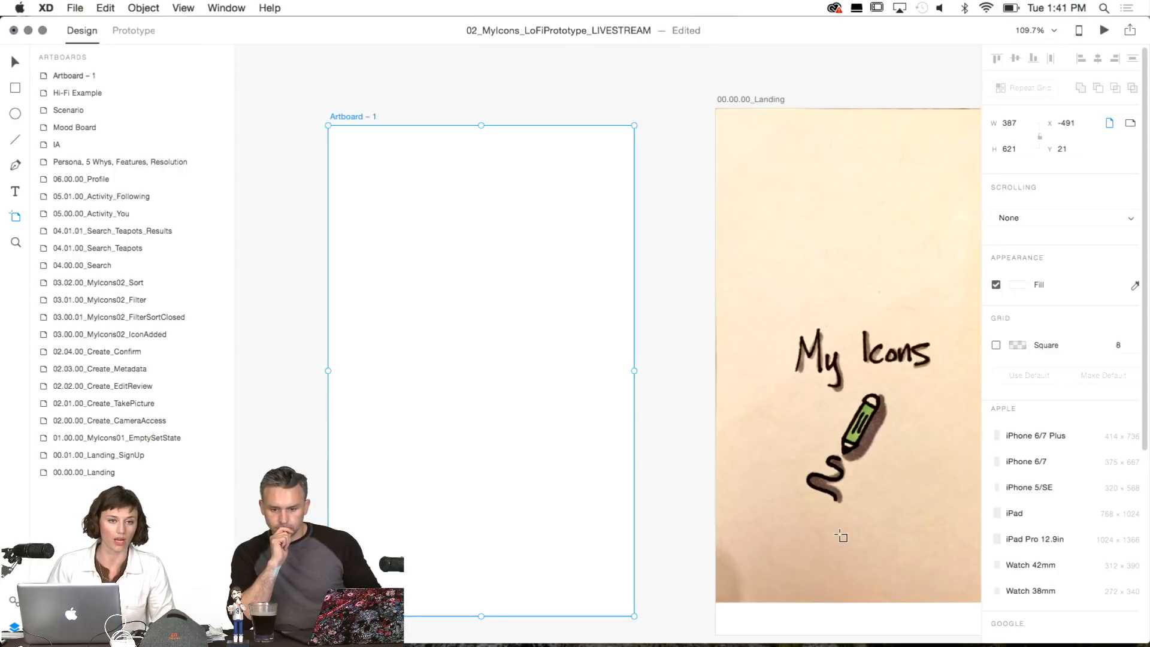
{"action": "left_click", "coordinate": [1031, 466]}
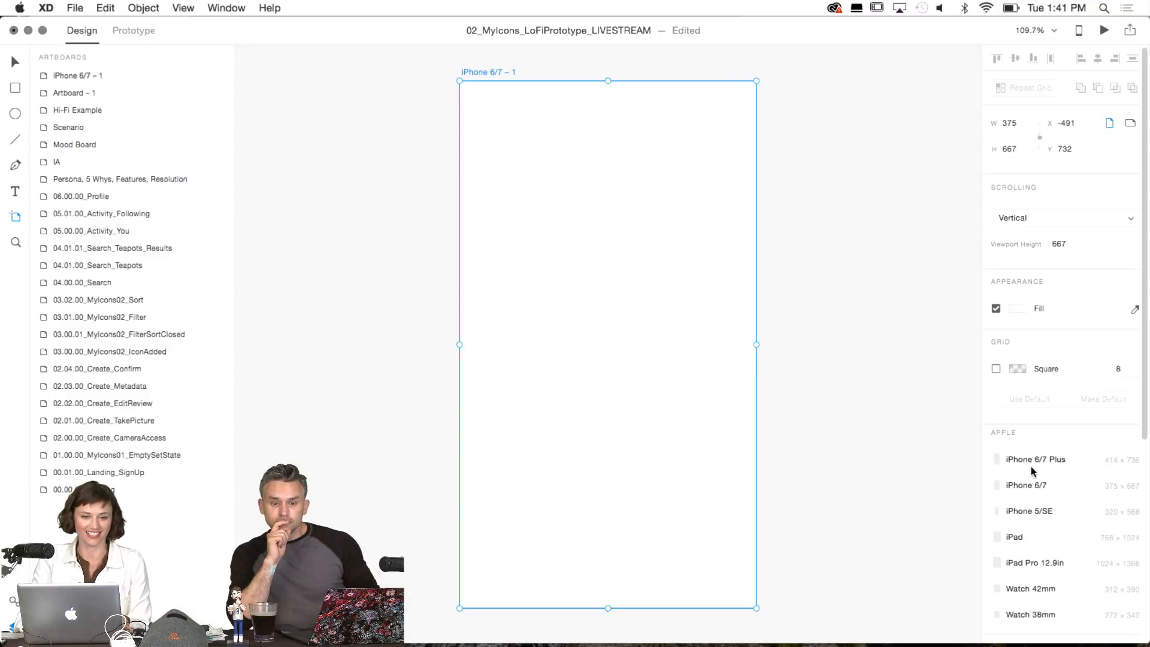
Add a text object reading "My Icons" over the handwritten title on the 00.00.00_Landing artboard.
{"action": "key", "text": "super+minus"}
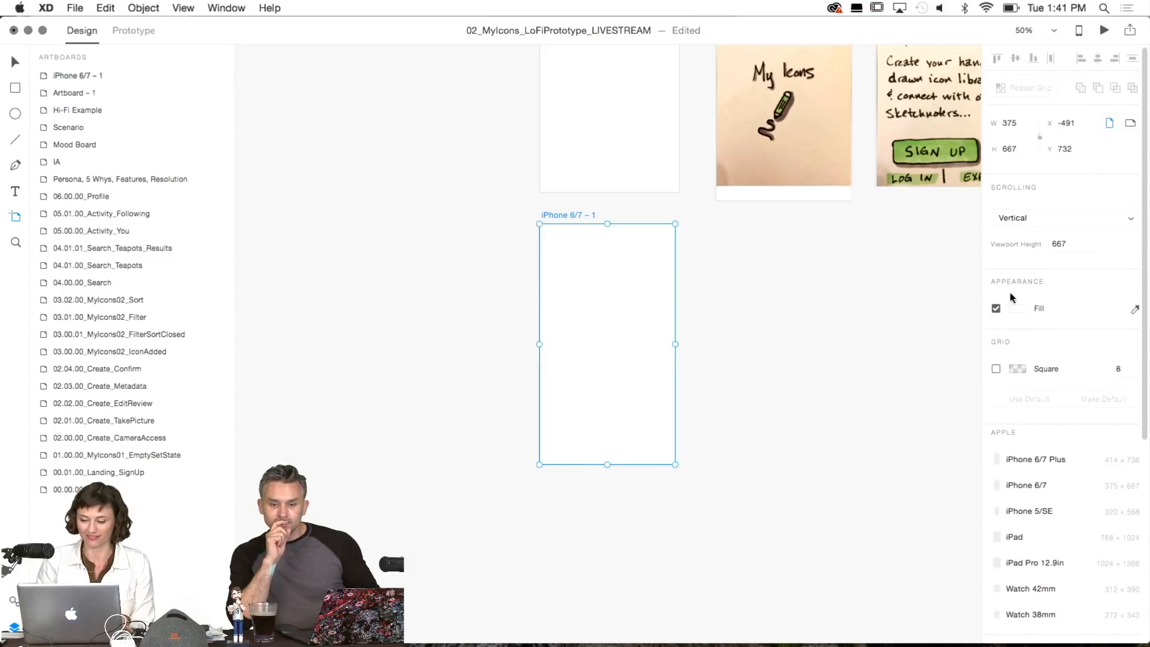
{"action": "scroll", "coordinate": [847, 275], "scroll_direction": "up", "scroll_amount": 5}
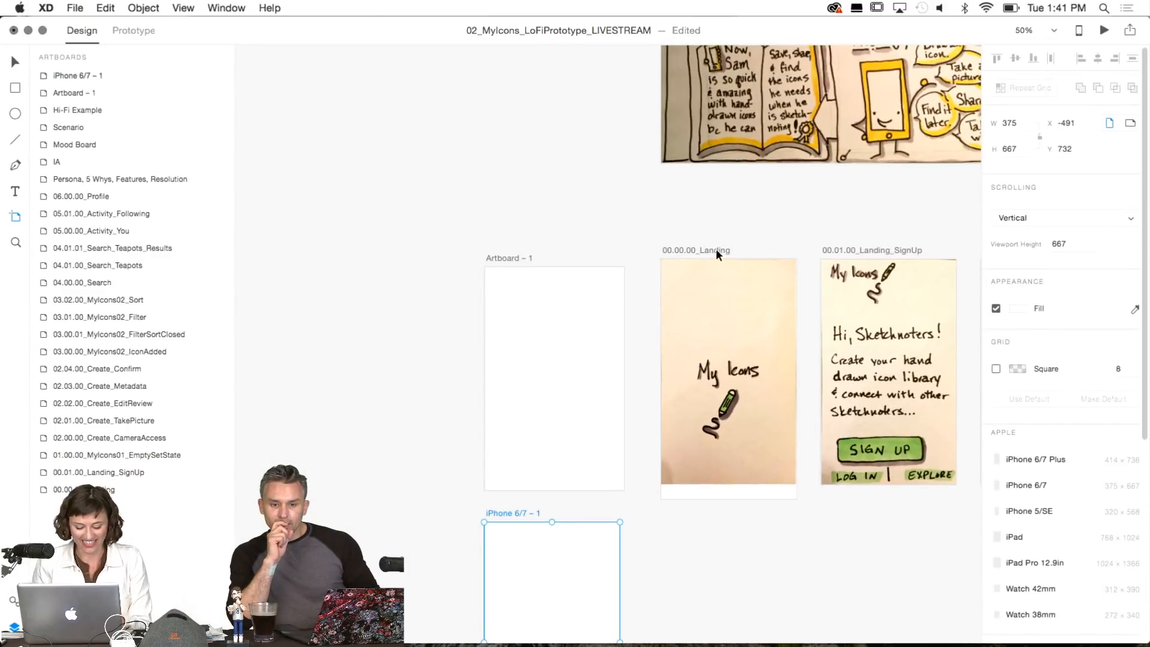
{"action": "key", "text": "v"}
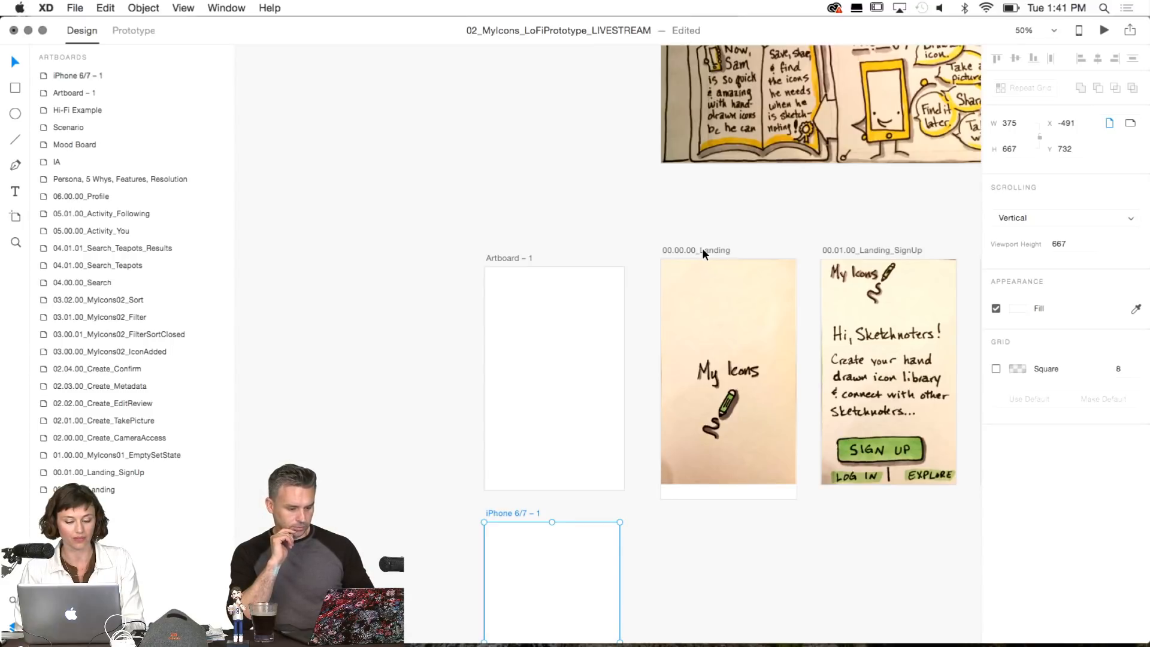
{"action": "left_click", "coordinate": [703, 251]}
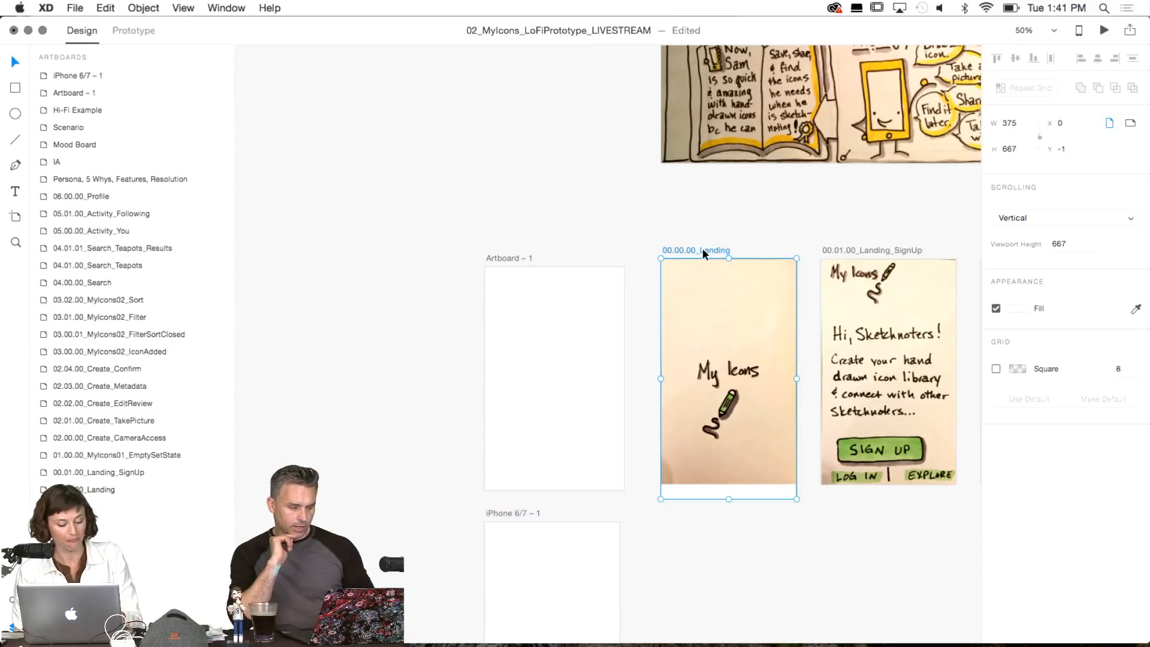
{"action": "key", "text": "super+3"}
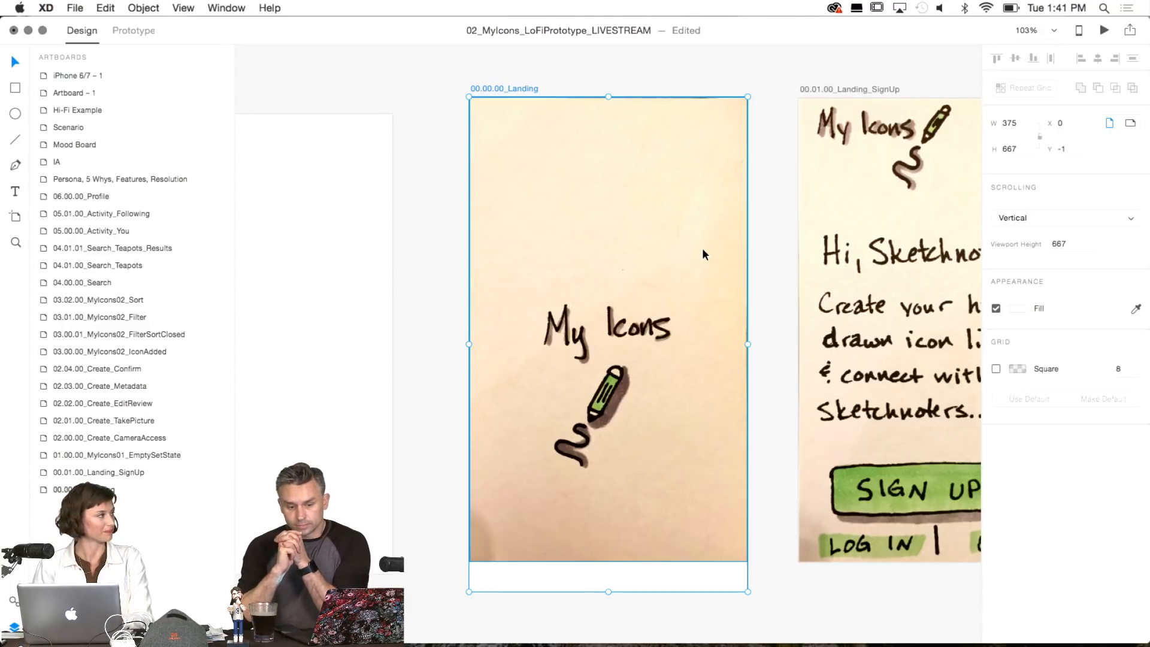
{"action": "key", "text": "t"}
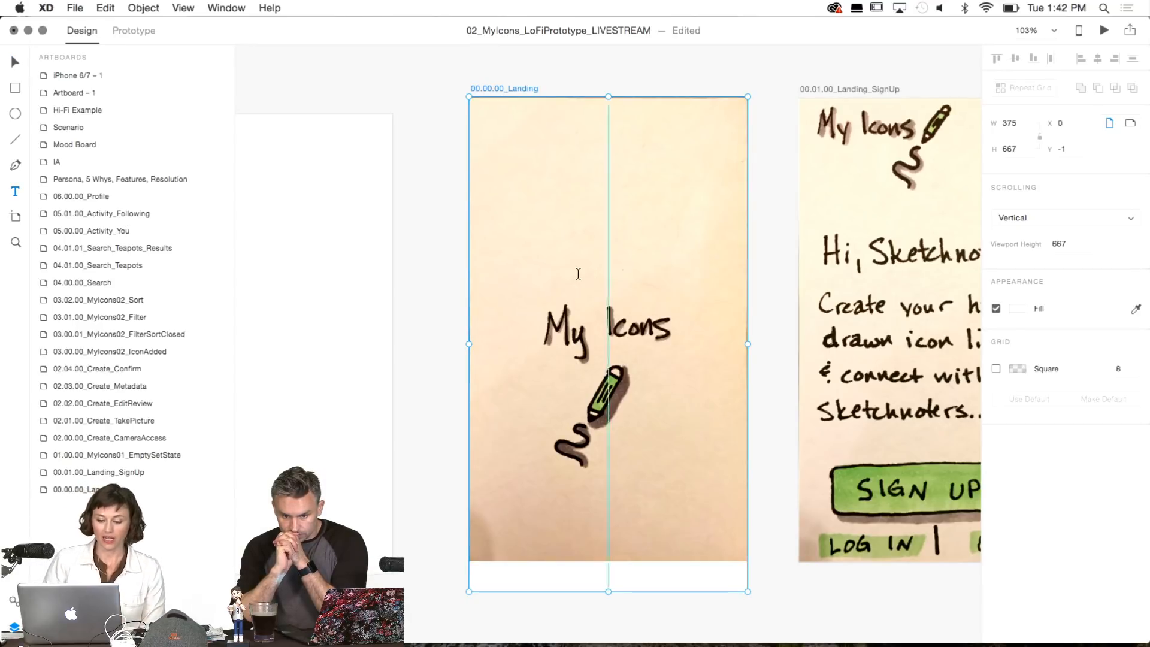
{"action": "left_click", "coordinate": [532, 320]}
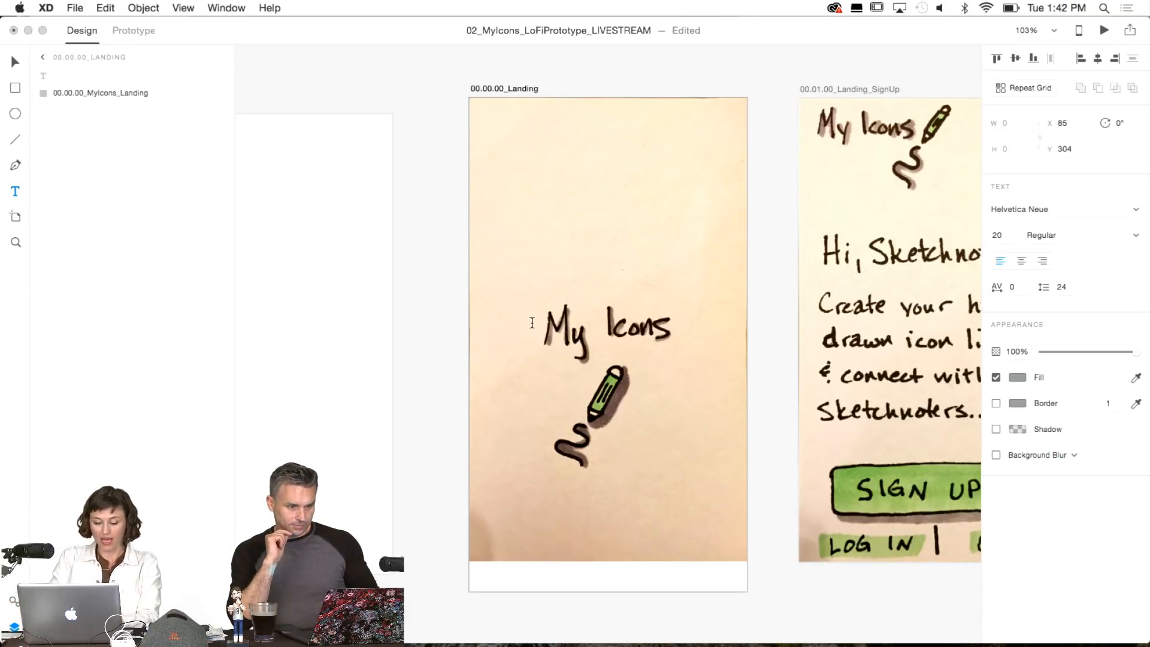
{"action": "type", "text": "My Icons"}
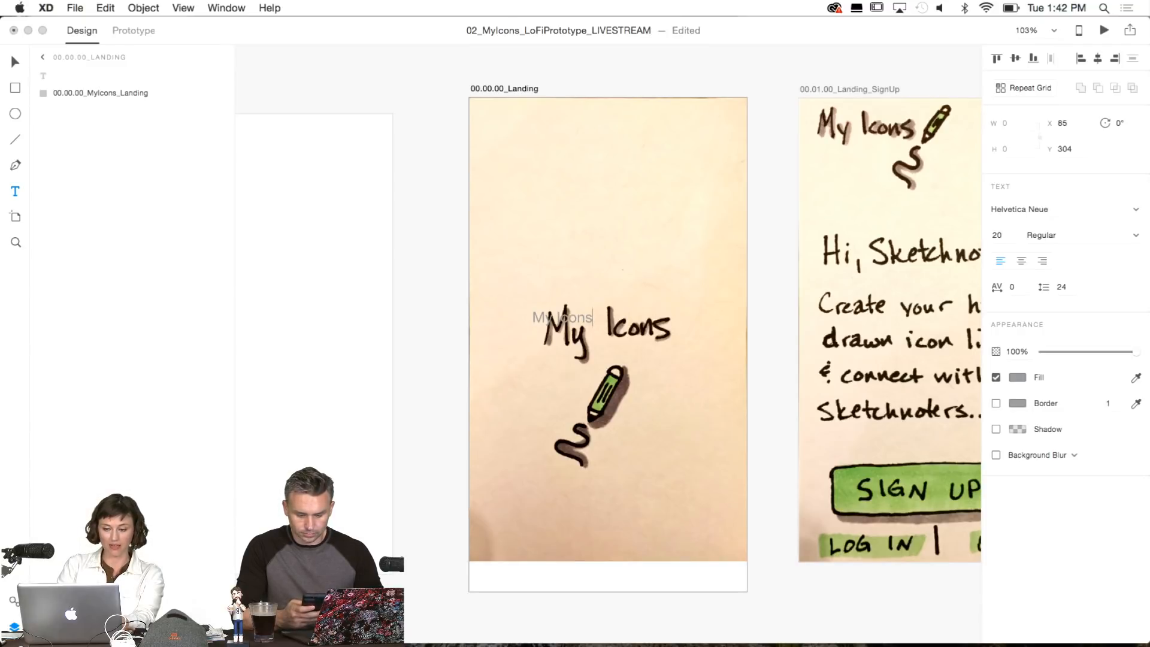
{"action": "key", "text": "Escape"}
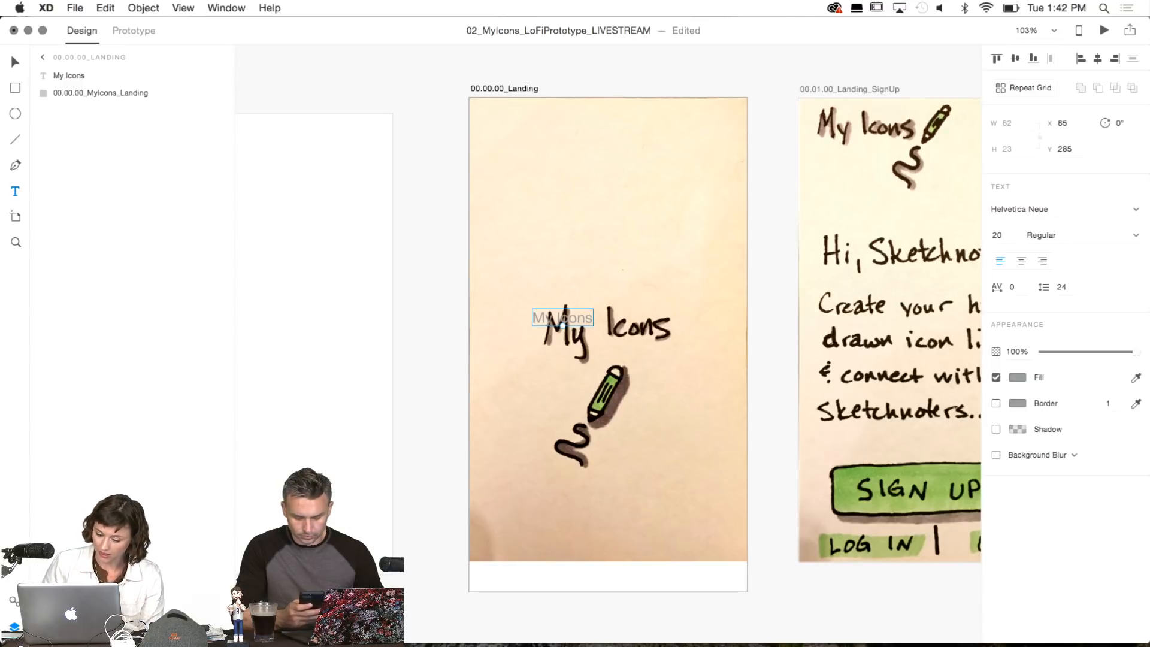
Format the My Icons text in SF Pro Display Light at size 48.
{"action": "key", "text": "Return"}
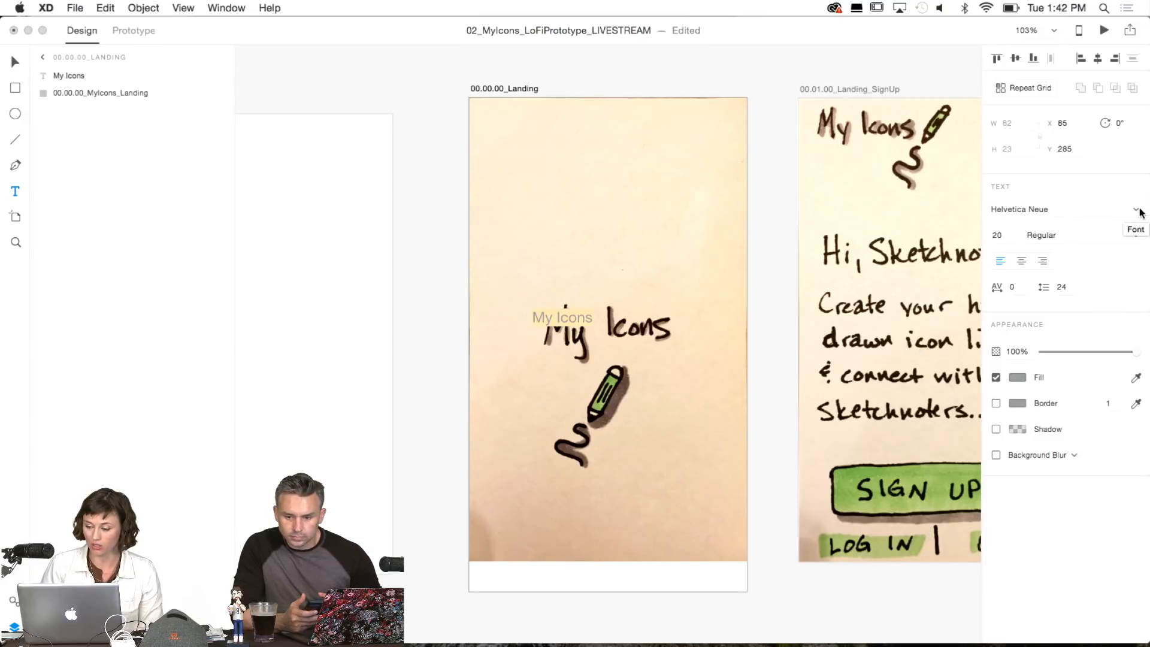
{"action": "left_click", "coordinate": [1032, 209]}
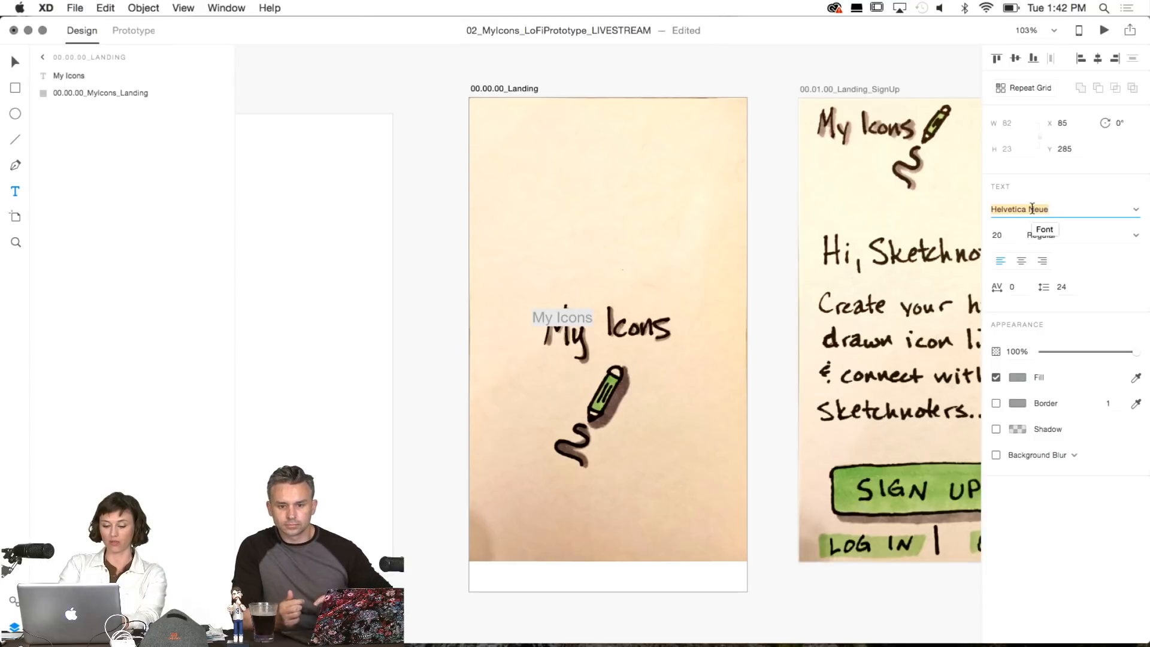
{"action": "type", "text": "SF Pro Display"}
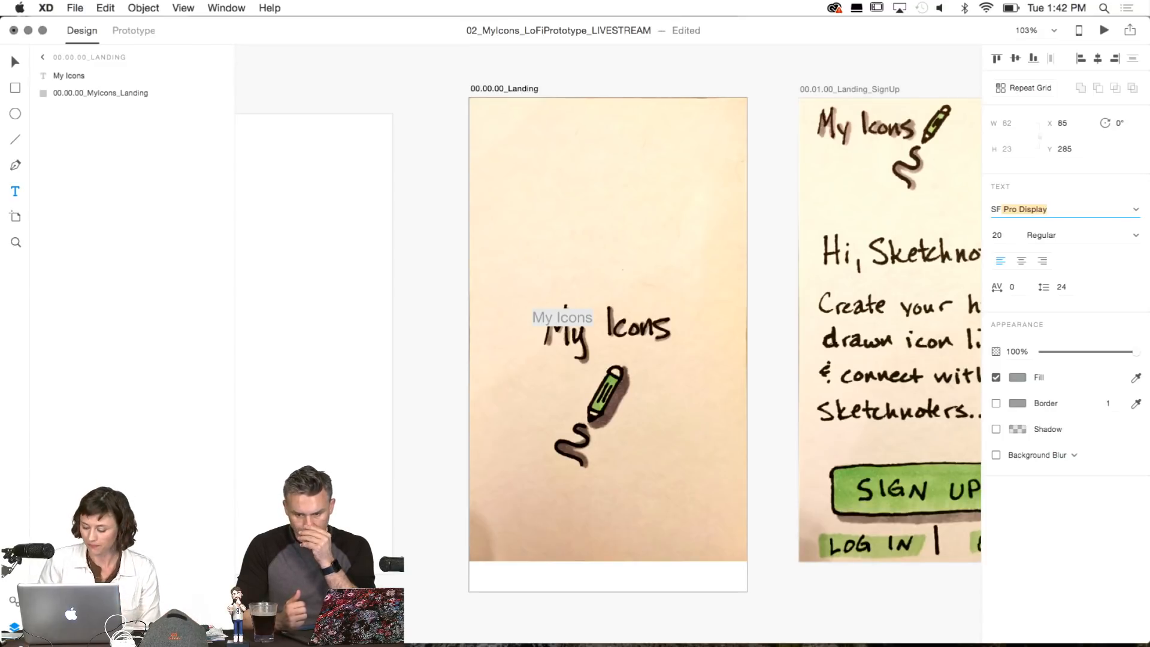
{"action": "key", "text": "Return"}
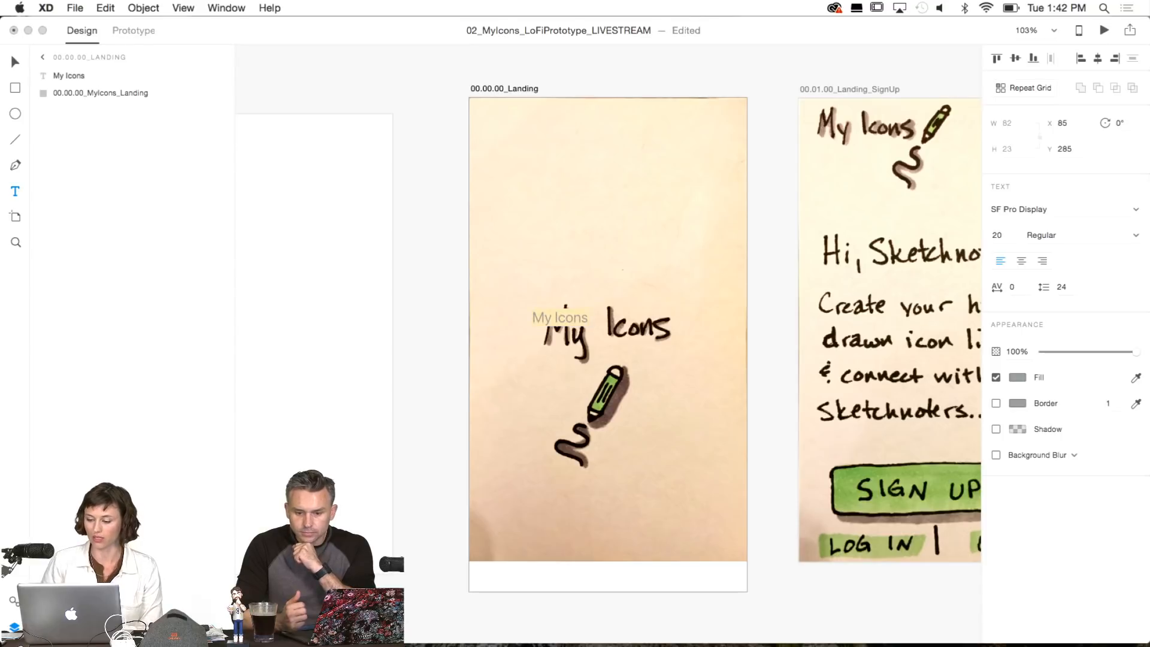
{"action": "left_click", "coordinate": [992, 234]}
{"action": "type", "text": "48"}
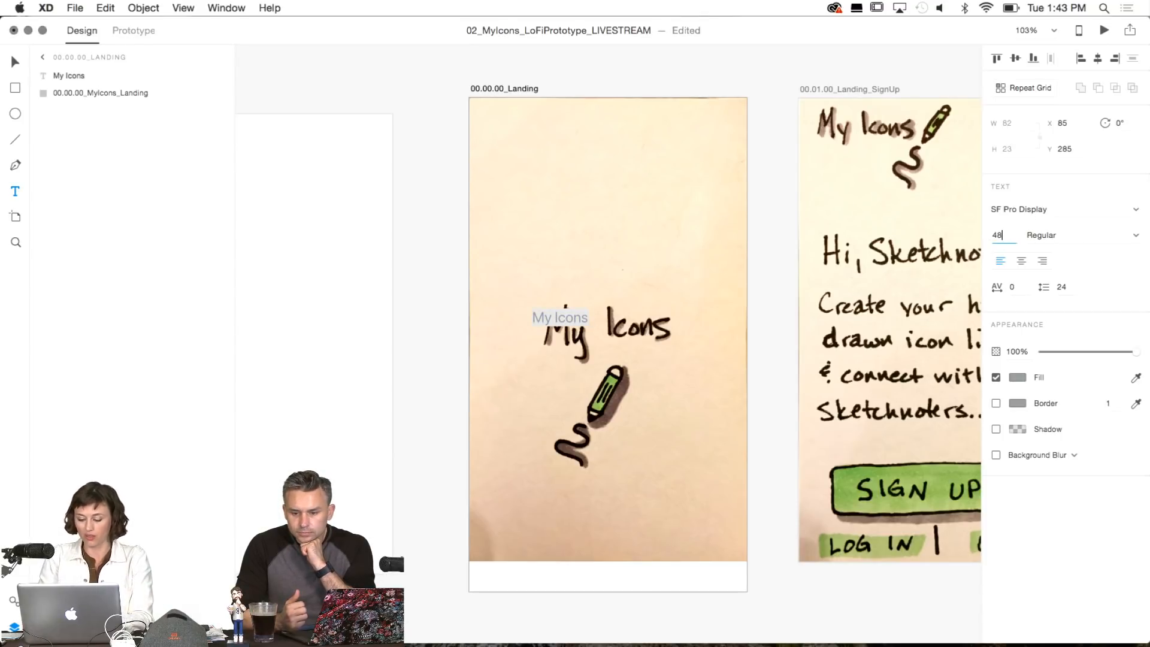
{"action": "key", "text": "Return"}
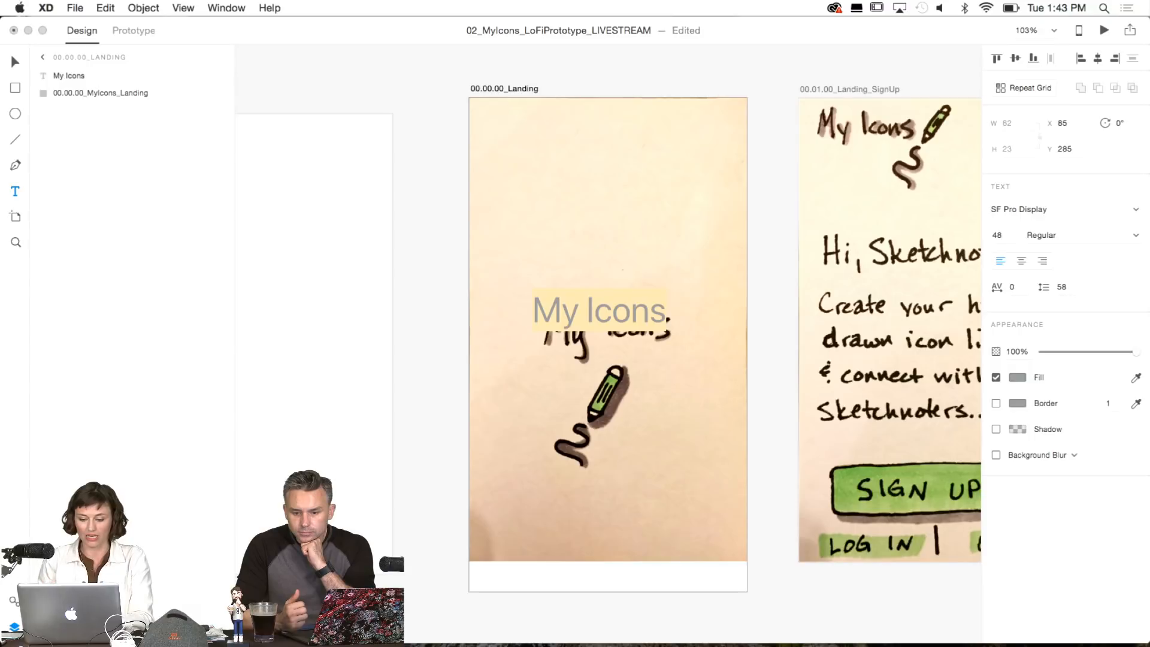
{"action": "left_click", "coordinate": [1136, 235]}
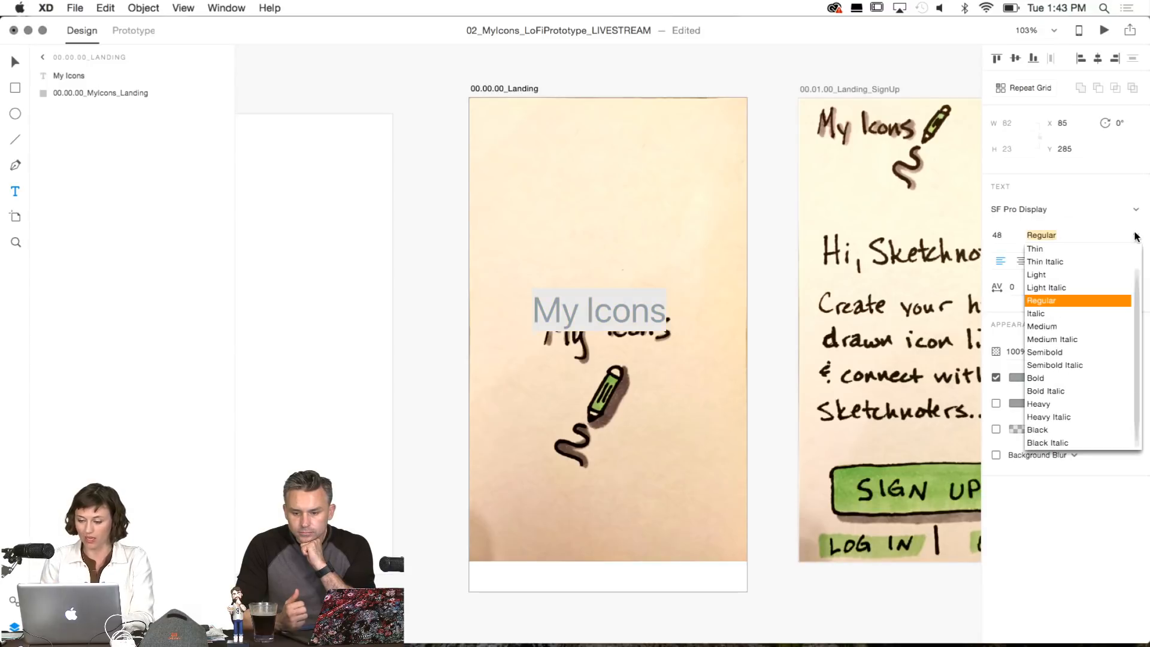
{"action": "left_click", "coordinate": [1039, 275]}
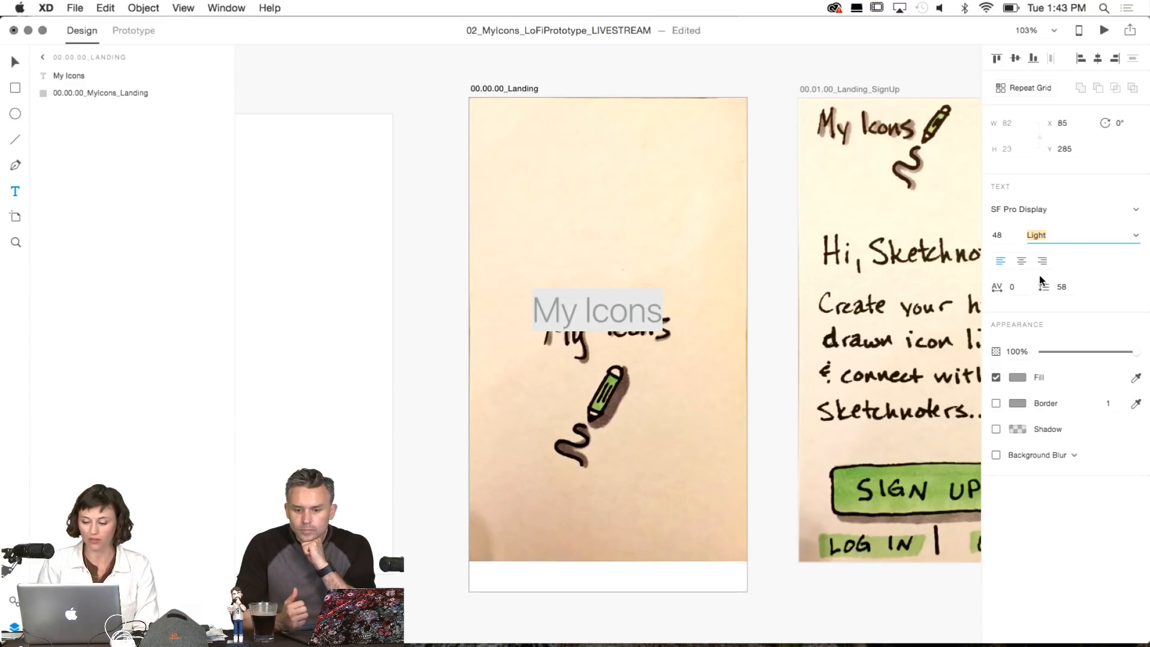
Change the My Icons text's fill colour to black, #000000.
{"action": "left_click", "coordinate": [1022, 382]}
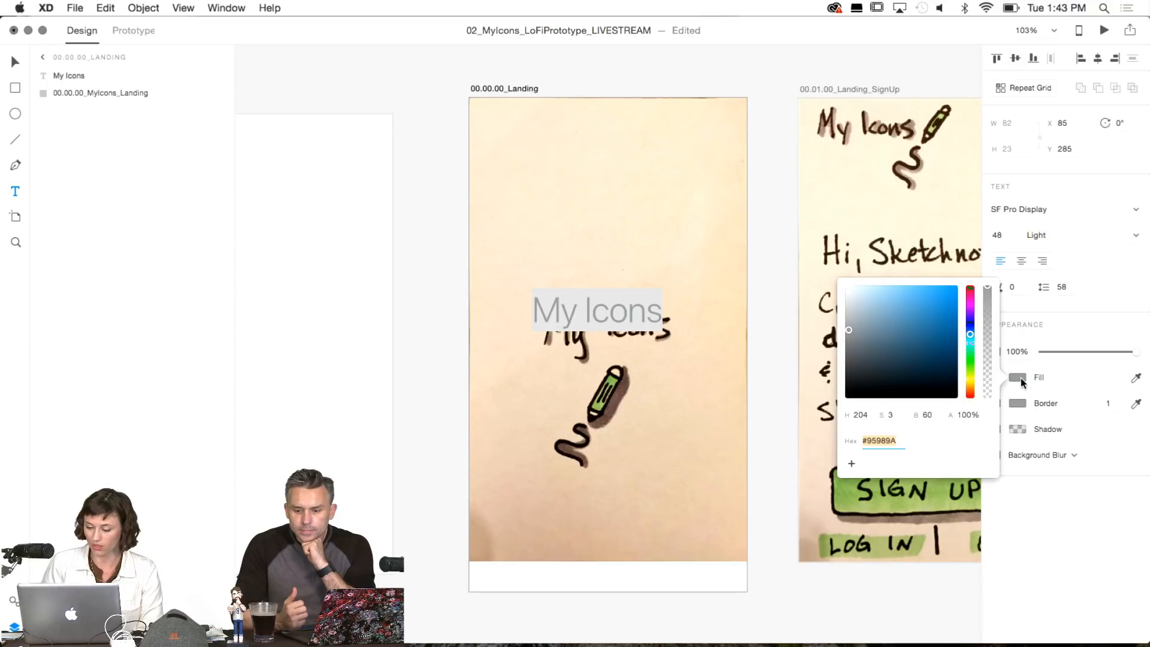
{"action": "left_click_drag", "start_coordinate": [874, 377], "coordinate": [826, 421]}
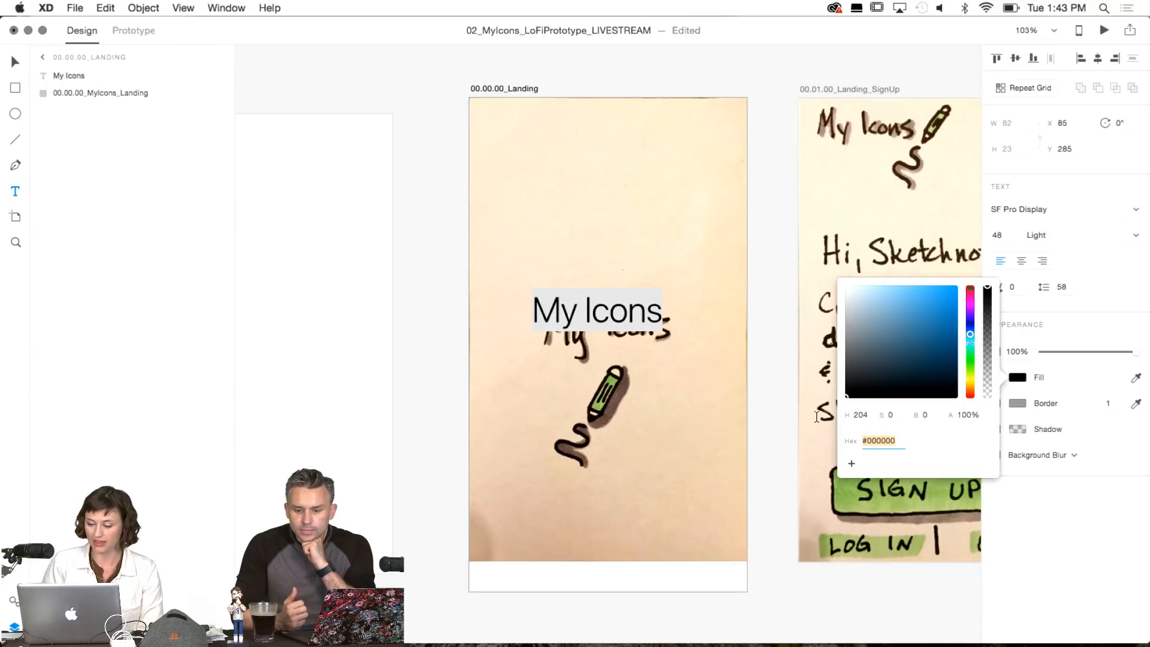
{"action": "key", "text": "Escape"}
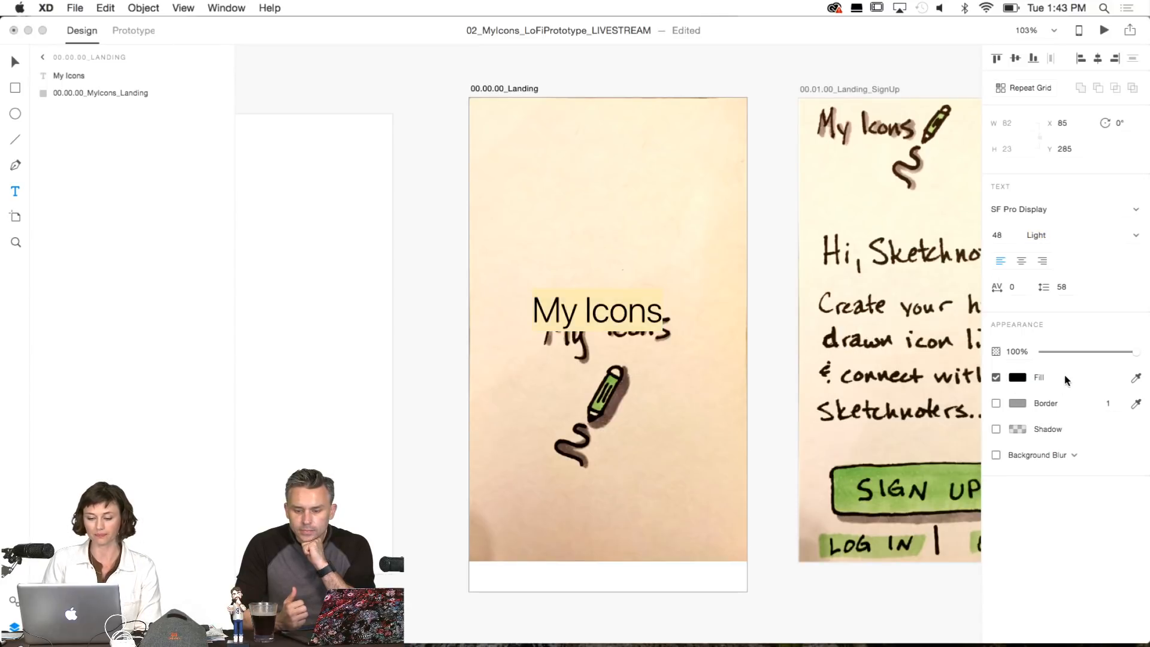
Centre the My Icons text vertically and horizontally on the 00.00.00_Landing artboard.
{"action": "key", "text": "Escape"}
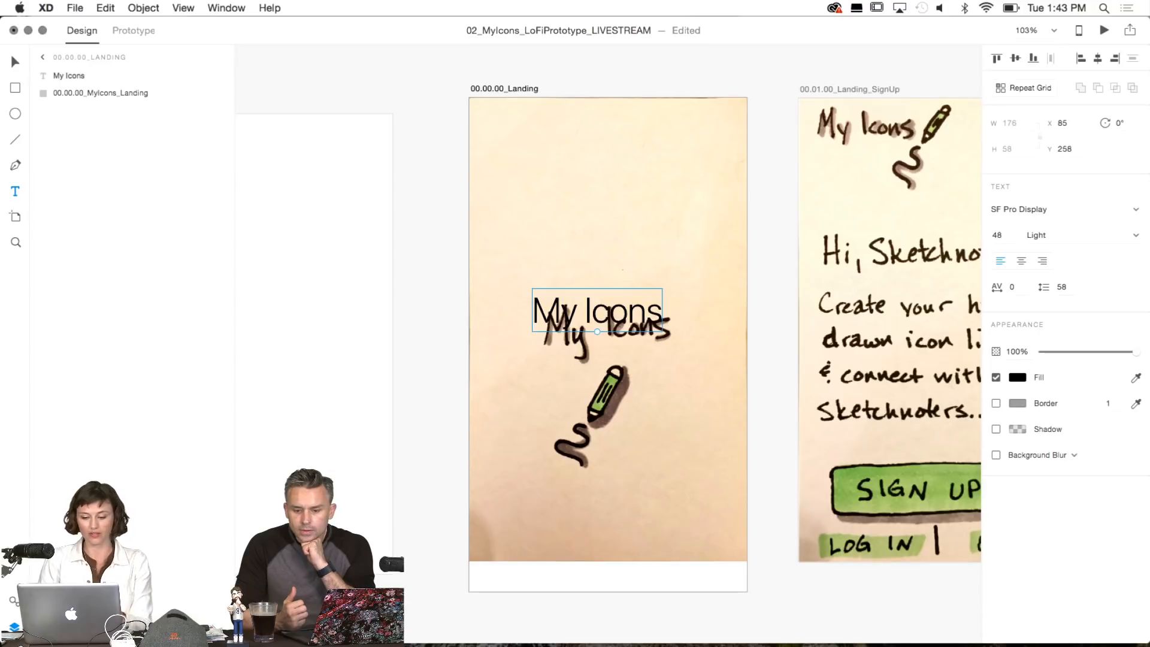
{"action": "left_click", "coordinate": [1014, 58]}
{"action": "left_click", "coordinate": [1099, 59]}
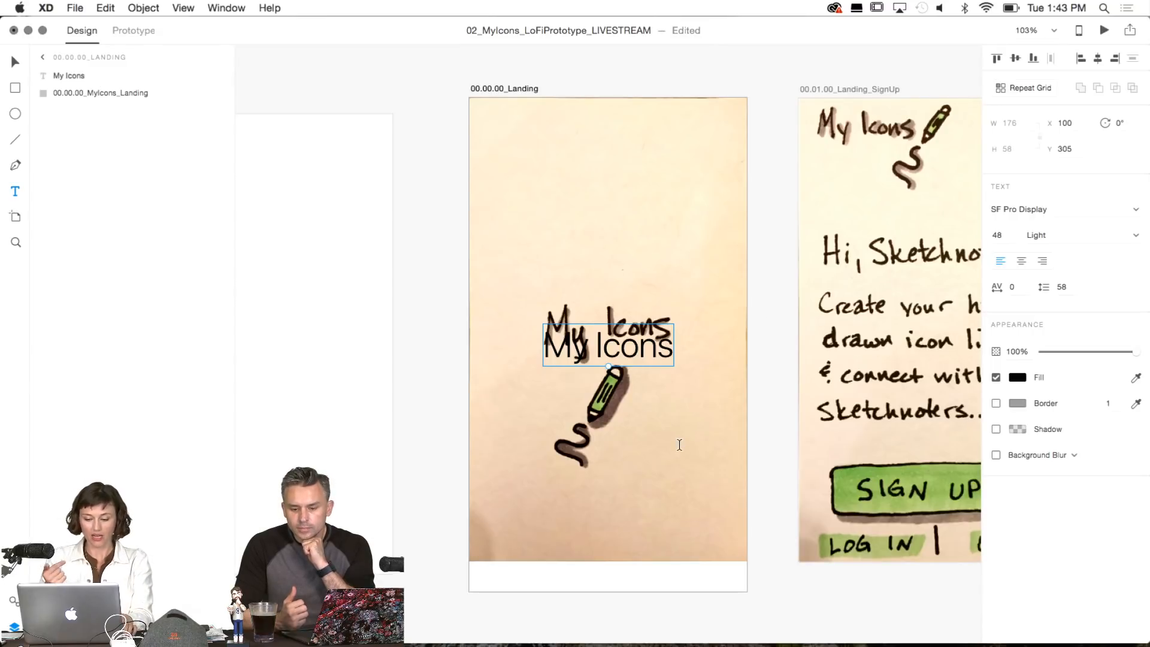
{"action": "key", "text": "Escape"}
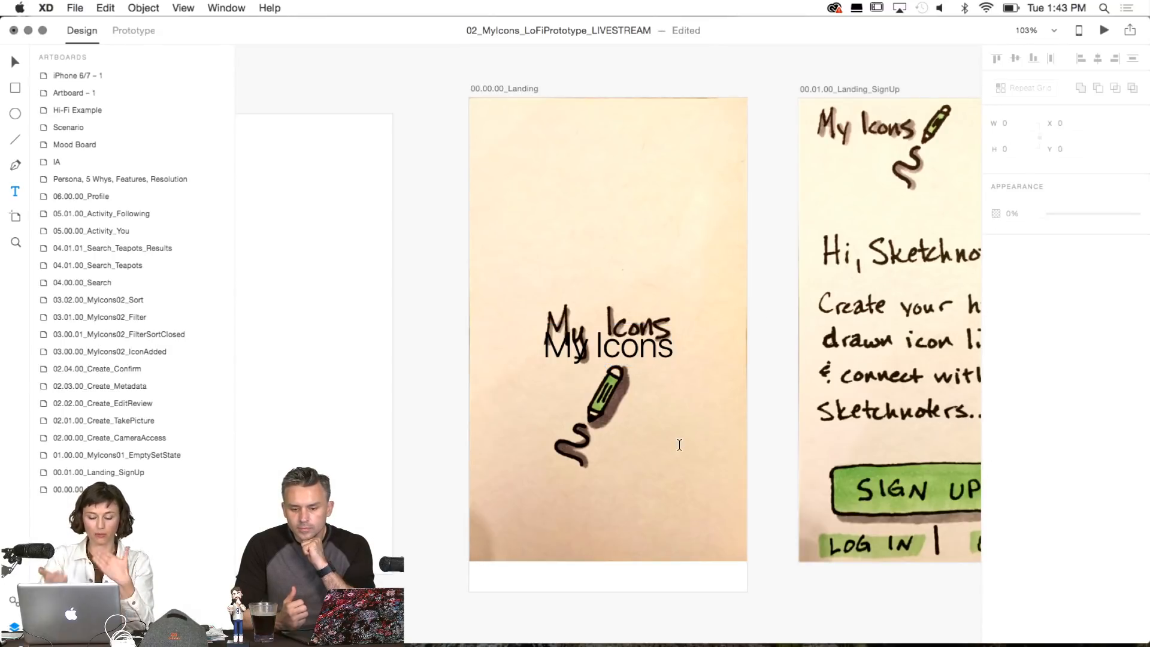
Delete the hand-drawn sketch image from the 00.00.00_Landing artboard, keeping the My Icons text.
{"action": "key", "text": "v"}
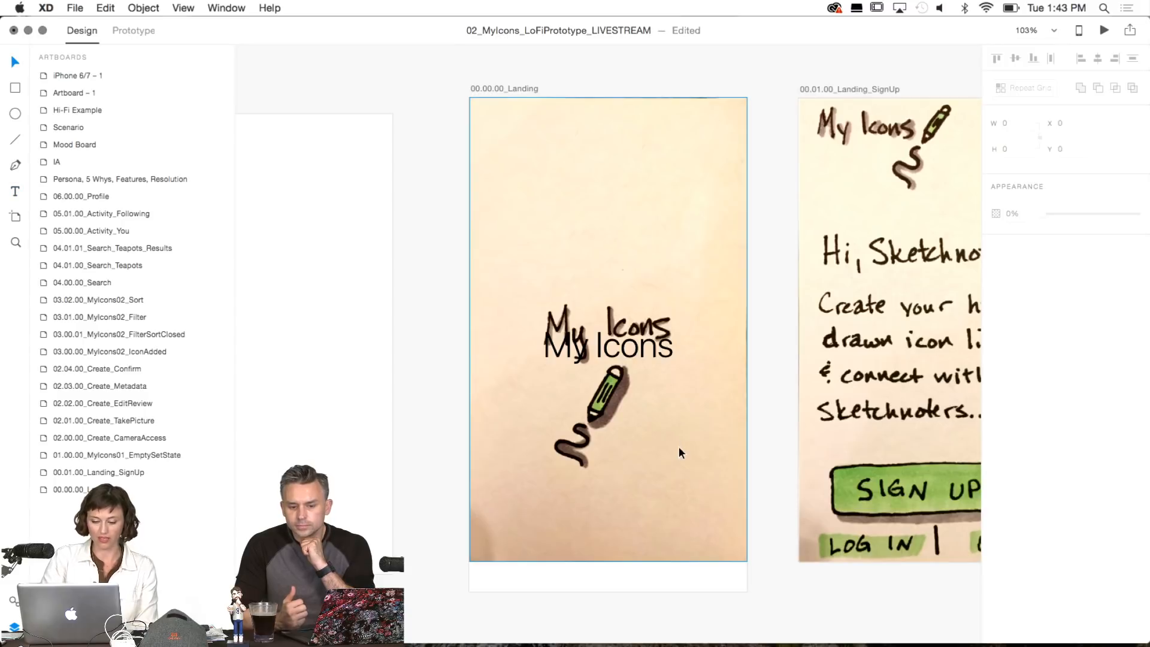
{"action": "left_click", "coordinate": [678, 447]}
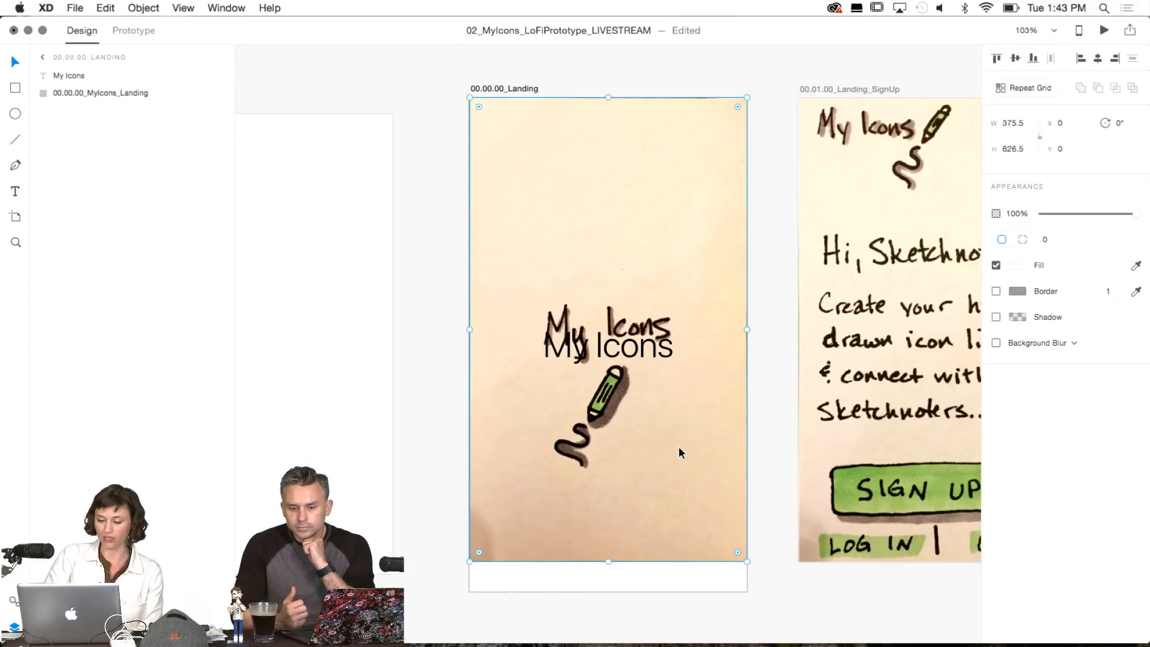
{"action": "key", "text": "Delete"}
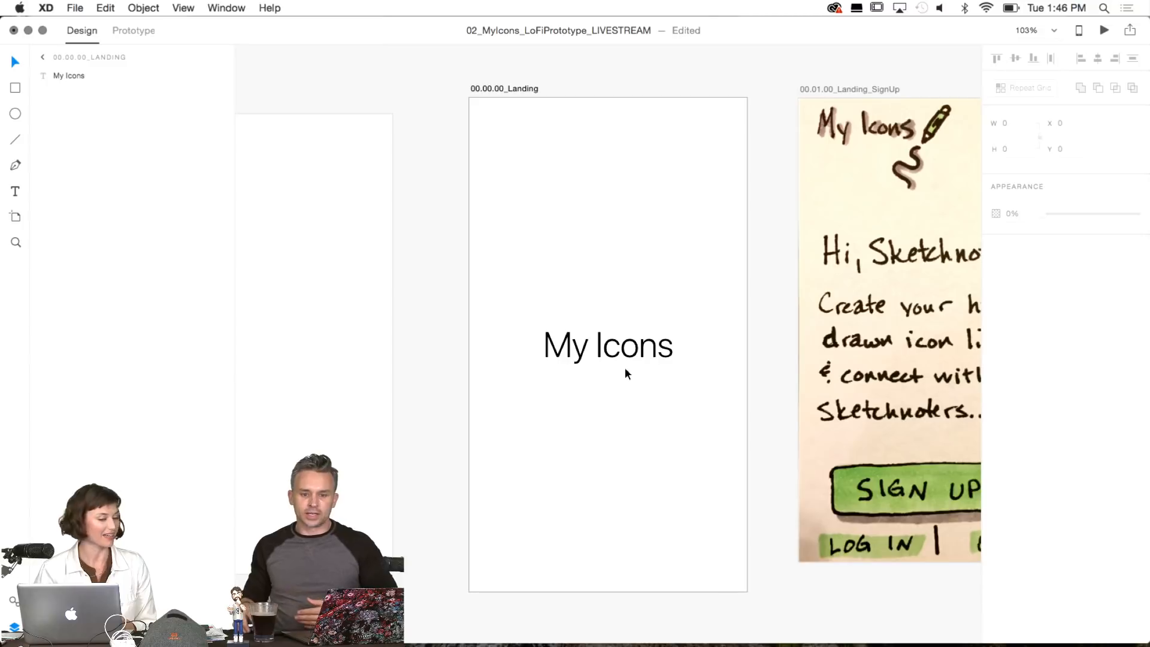
Examine the IA sketch, the Mood Board app screenshots and the hand-drawn wireframes for reference, and return to the landing artboard.
{"action": "scroll", "coordinate": [624, 368], "scroll_direction": "up", "scroll_amount": 15}
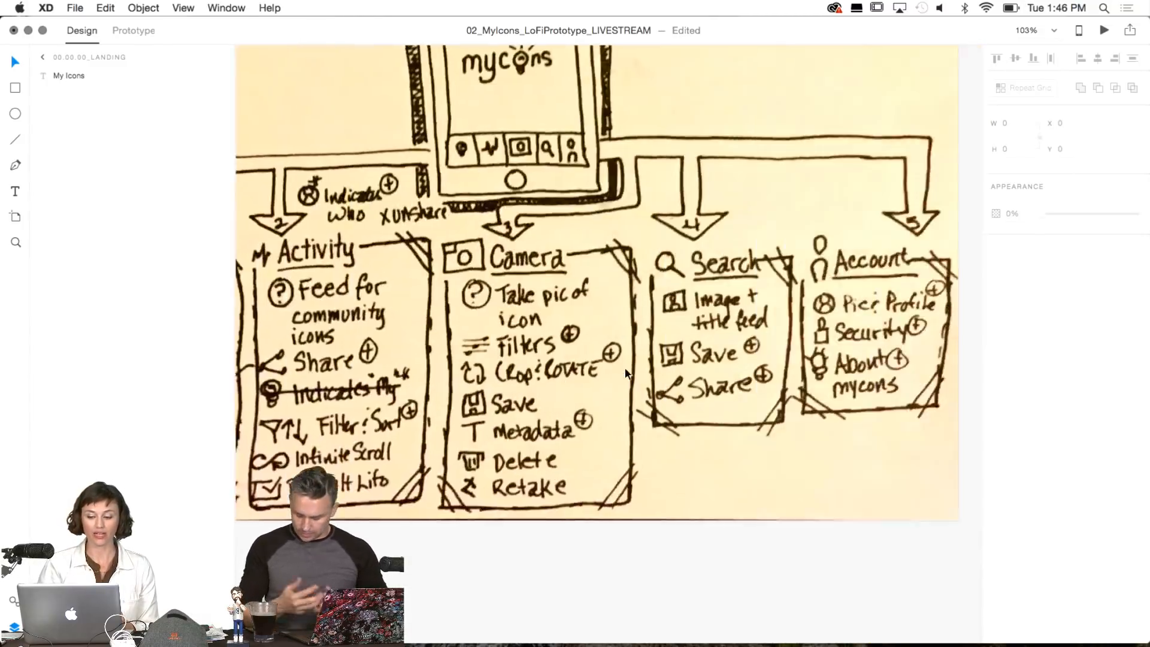
{"action": "scroll", "coordinate": [625, 372], "scroll_direction": "right", "scroll_amount": 10}
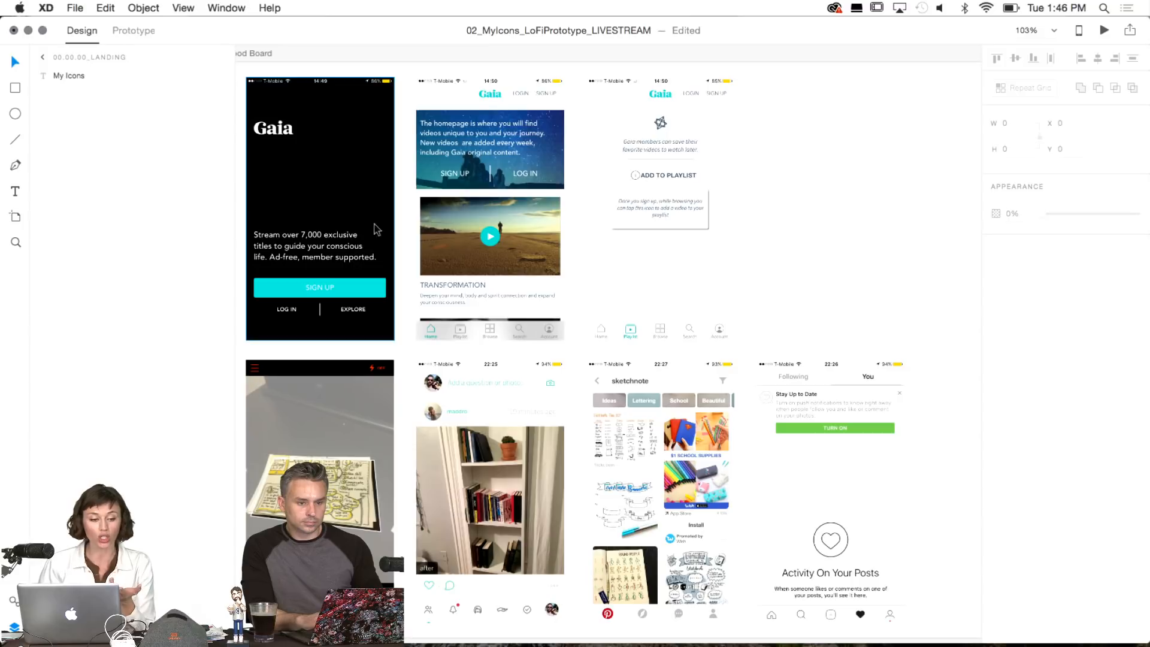
{"action": "scroll", "coordinate": [351, 221], "scroll_direction": "down", "scroll_amount": 15}
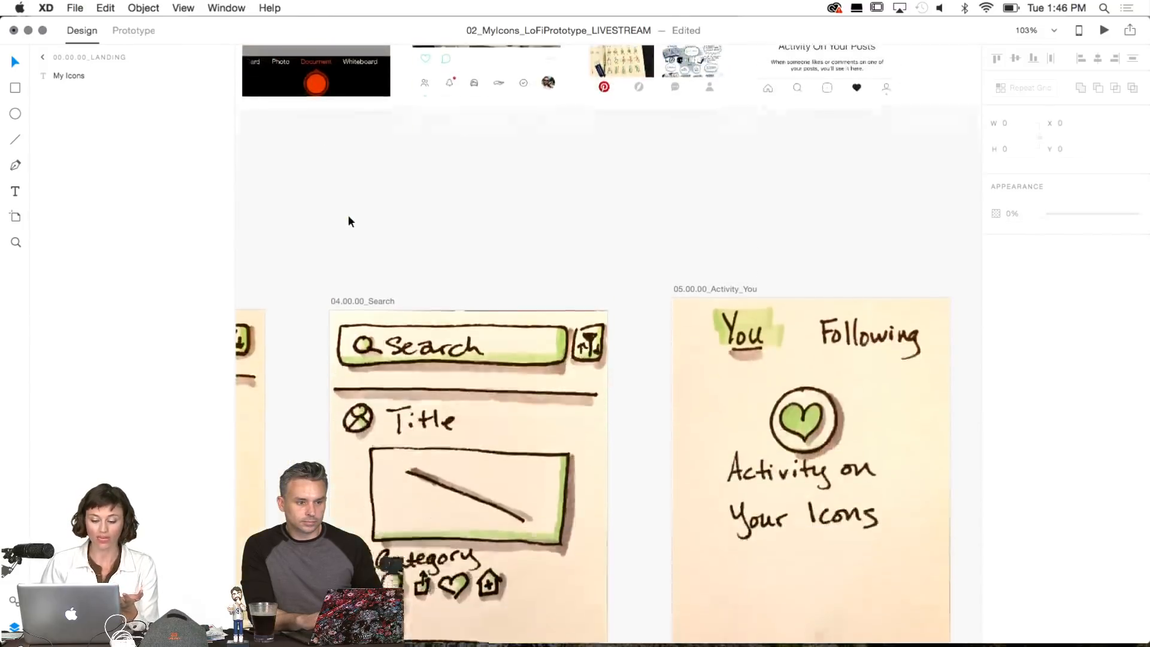
{"action": "scroll", "coordinate": [348, 216], "scroll_direction": "left", "scroll_amount": 10}
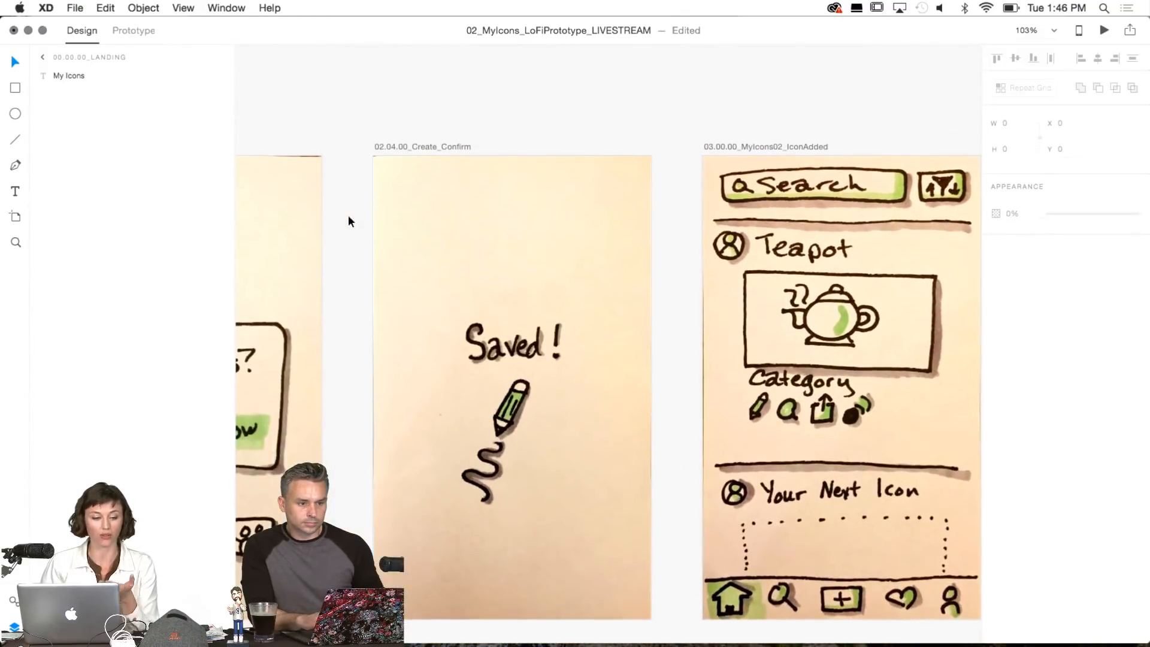
{"action": "scroll", "coordinate": [475, 257], "scroll_direction": "up", "scroll_amount": 15}
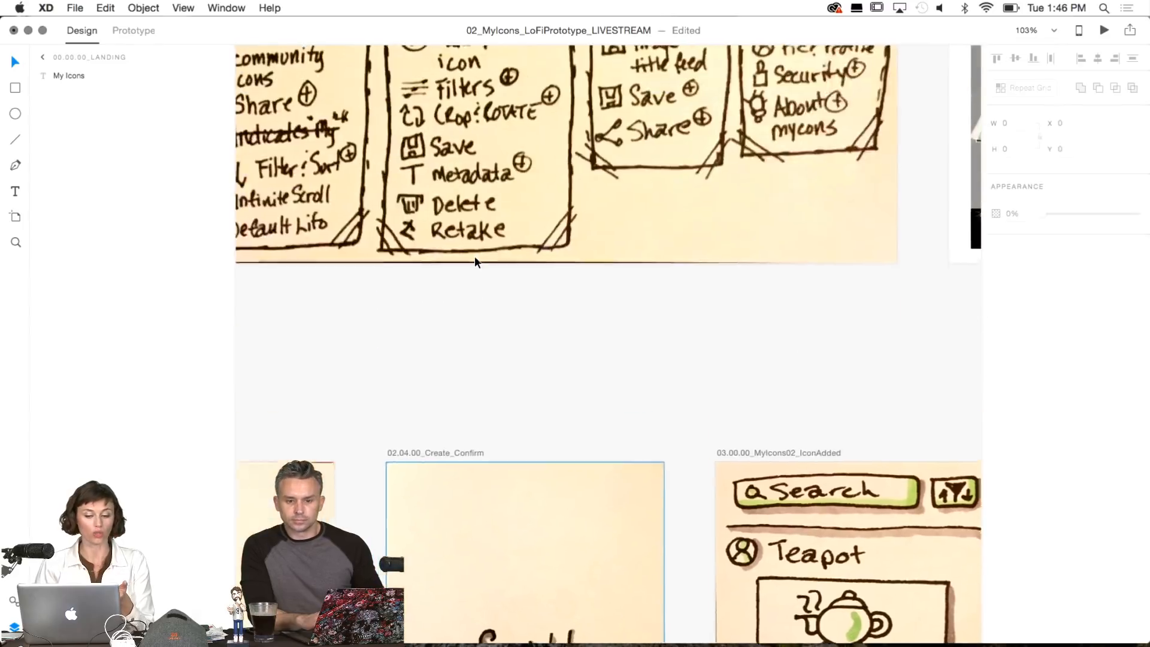
{"action": "scroll", "coordinate": [474, 262], "scroll_direction": "right", "scroll_amount": 5}
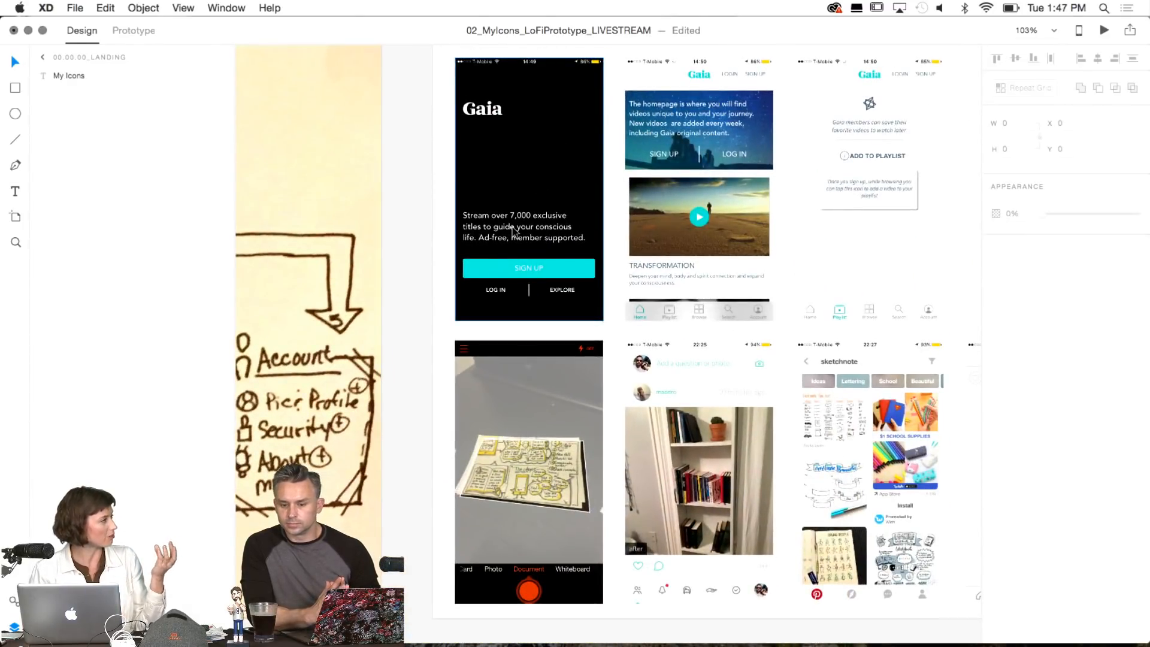
{"action": "scroll", "coordinate": [511, 229], "scroll_direction": "down", "scroll_amount": 2}
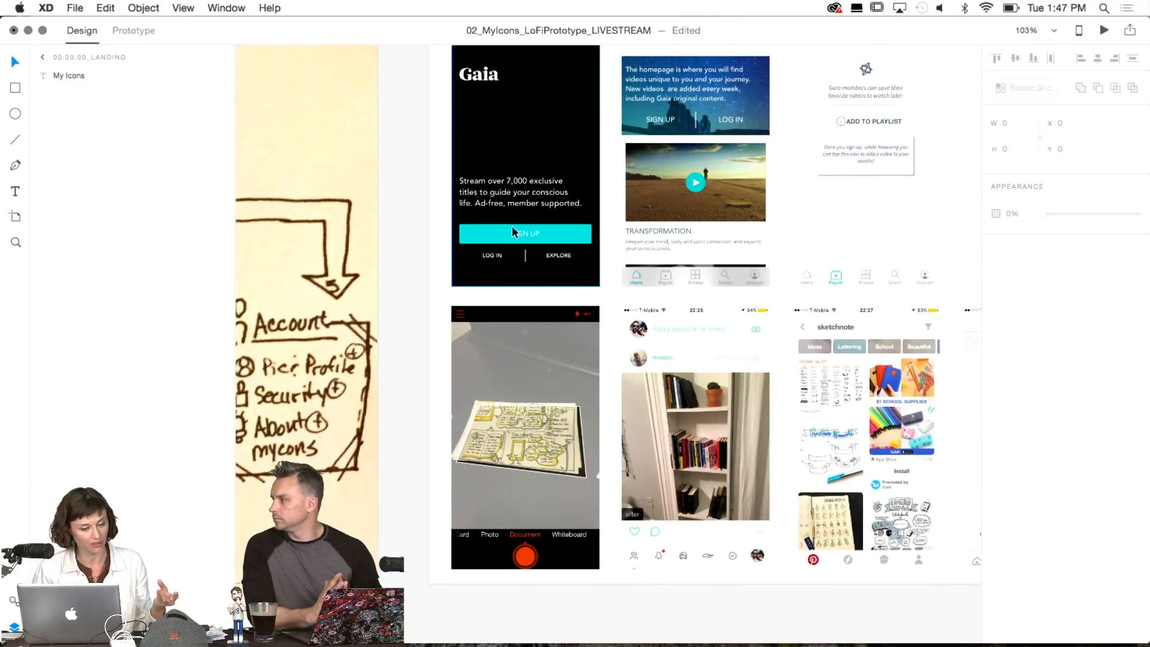
{"action": "scroll", "coordinate": [512, 226], "scroll_direction": "down", "scroll_amount": 20}
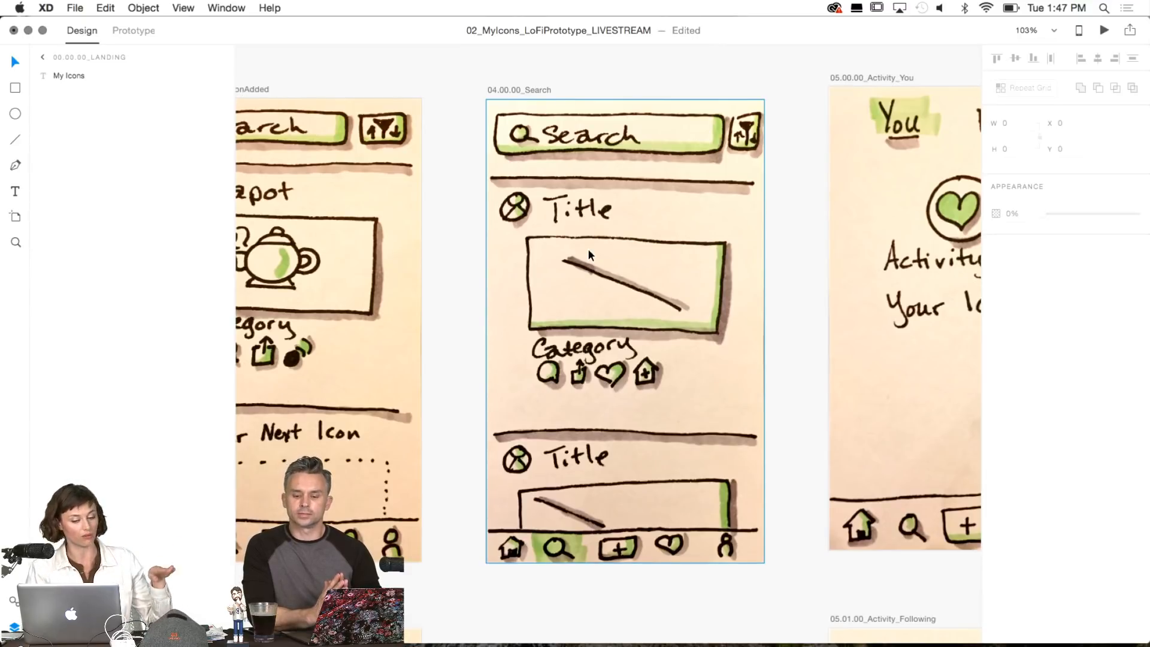
{"action": "scroll", "coordinate": [591, 279], "scroll_direction": "up", "scroll_amount": 20}
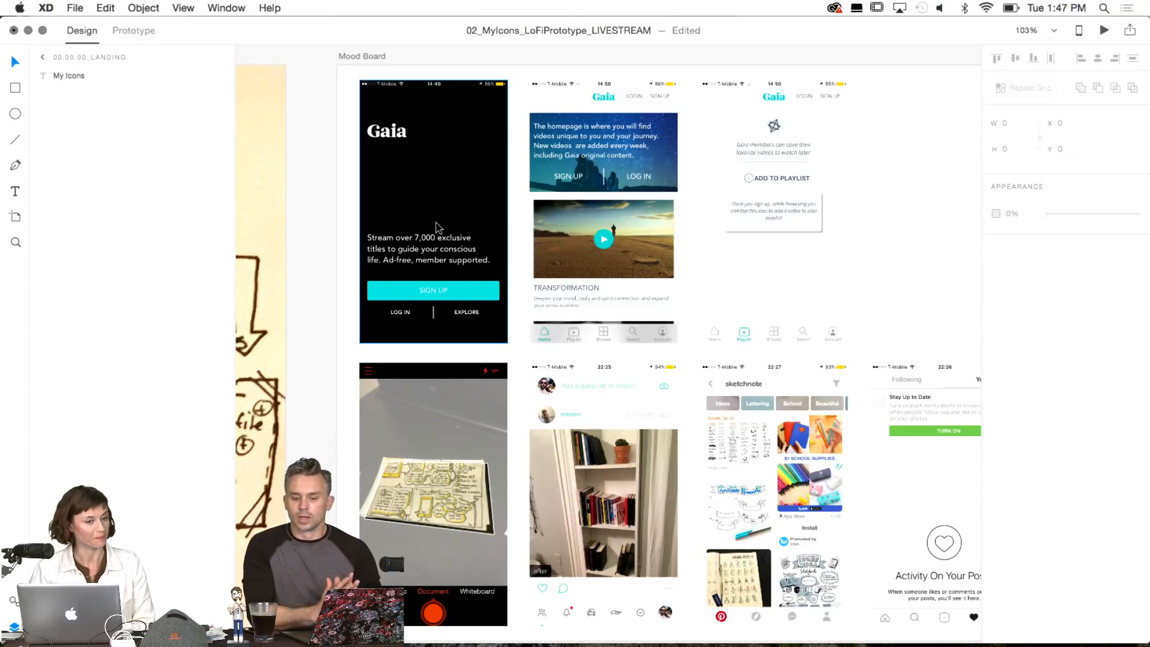
{"action": "scroll", "coordinate": [436, 226], "scroll_direction": "down", "scroll_amount": 15}
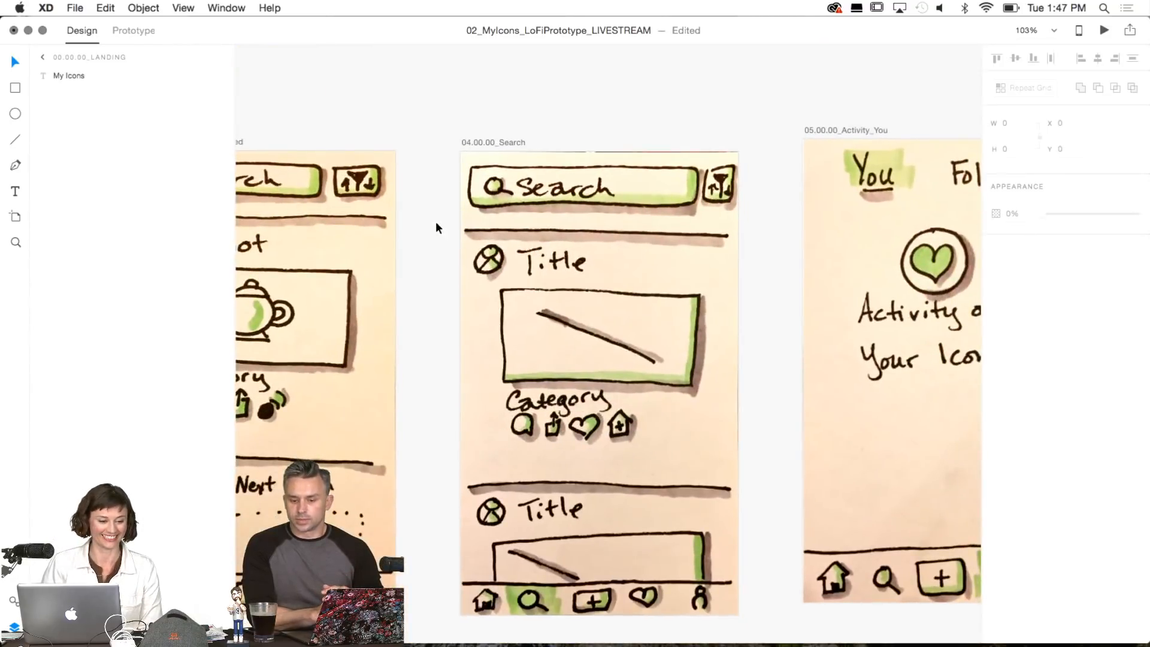
{"action": "scroll", "coordinate": [430, 226], "scroll_direction": "left", "scroll_amount": 15}
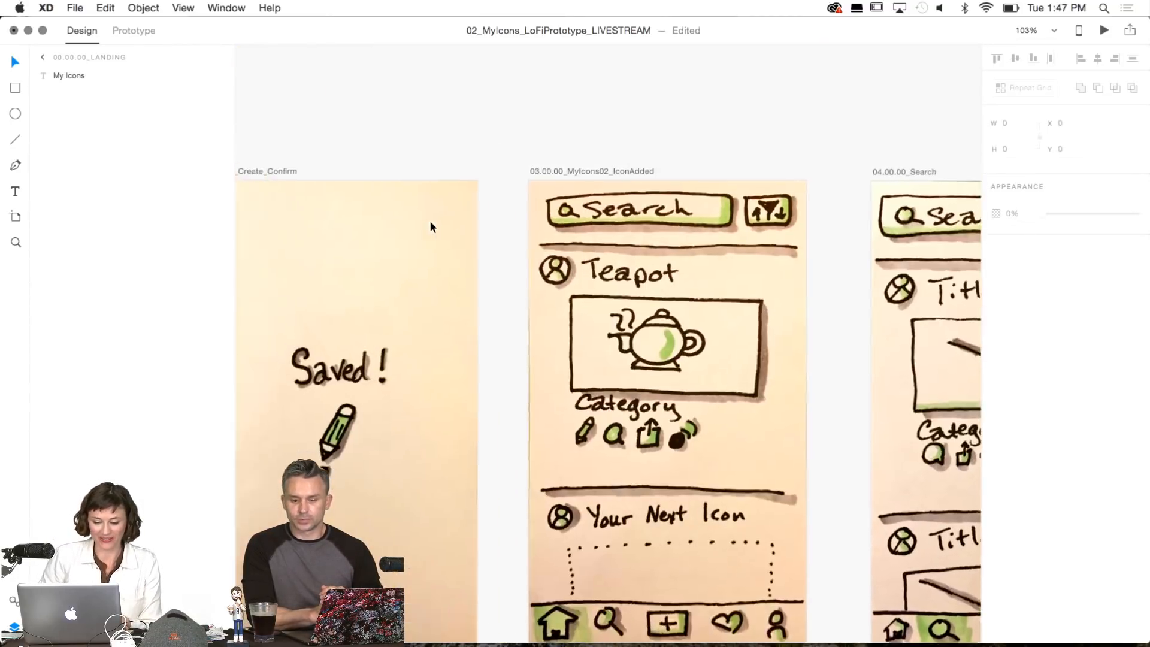
{"action": "scroll", "coordinate": [430, 226], "scroll_direction": "down", "scroll_amount": 2}
{"action": "scroll", "coordinate": [430, 227], "scroll_direction": "right", "scroll_amount": 2}
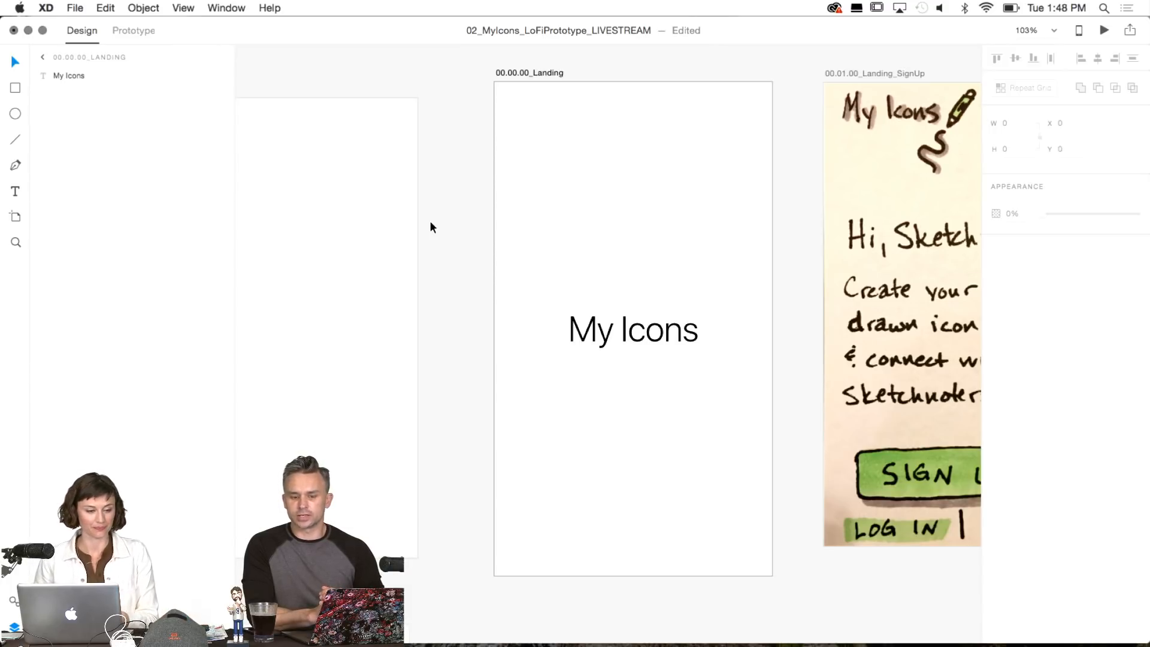
Show the document's assets and change the landing title's wording to "MyScribcons".
{"action": "left_click", "coordinate": [13, 601]}
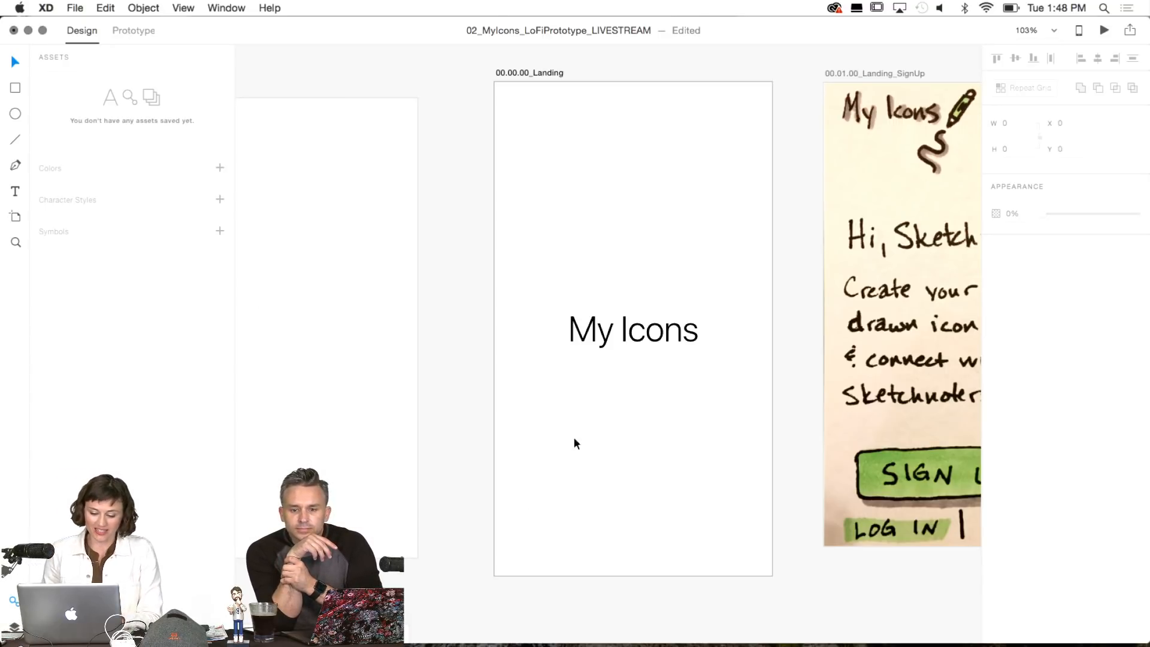
{"action": "double_click", "coordinate": [625, 339]}
{"action": "left_click", "coordinate": [627, 331]}
{"action": "key", "text": "BackSpace"}
{"action": "key", "text": "BackSpace"}
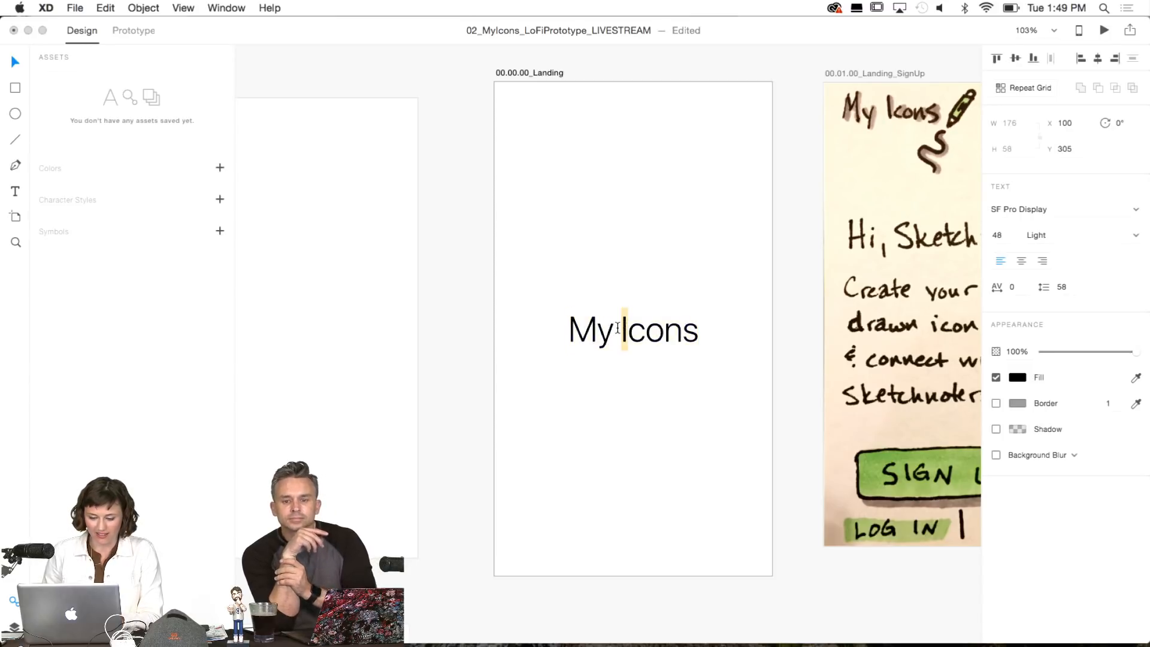
{"action": "type", "text": "SCr"}
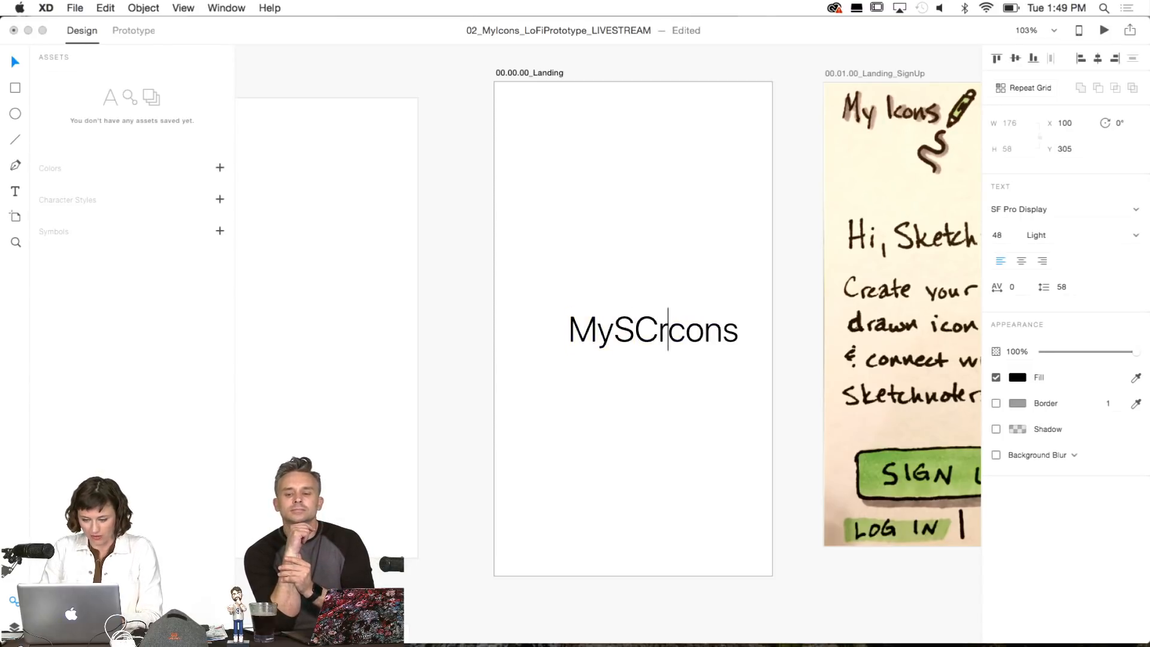
{"action": "key", "text": "BackSpace"}
{"action": "key", "text": "BackSpace"}
{"action": "type", "text": "crib"}
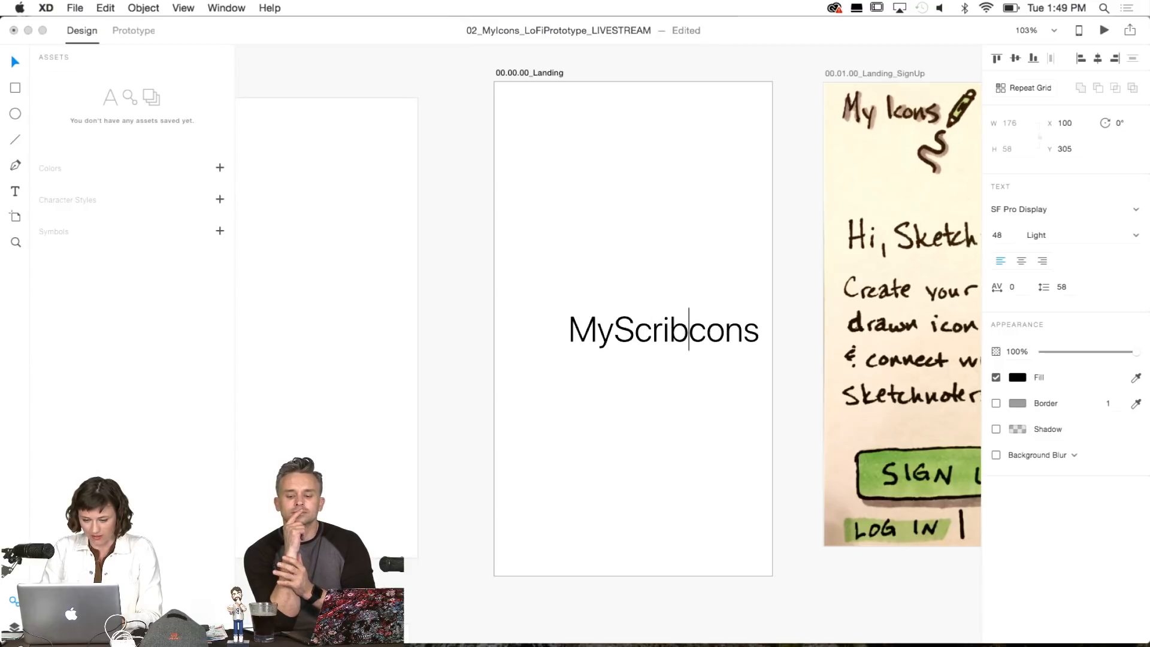
{"action": "key", "text": "Escape"}
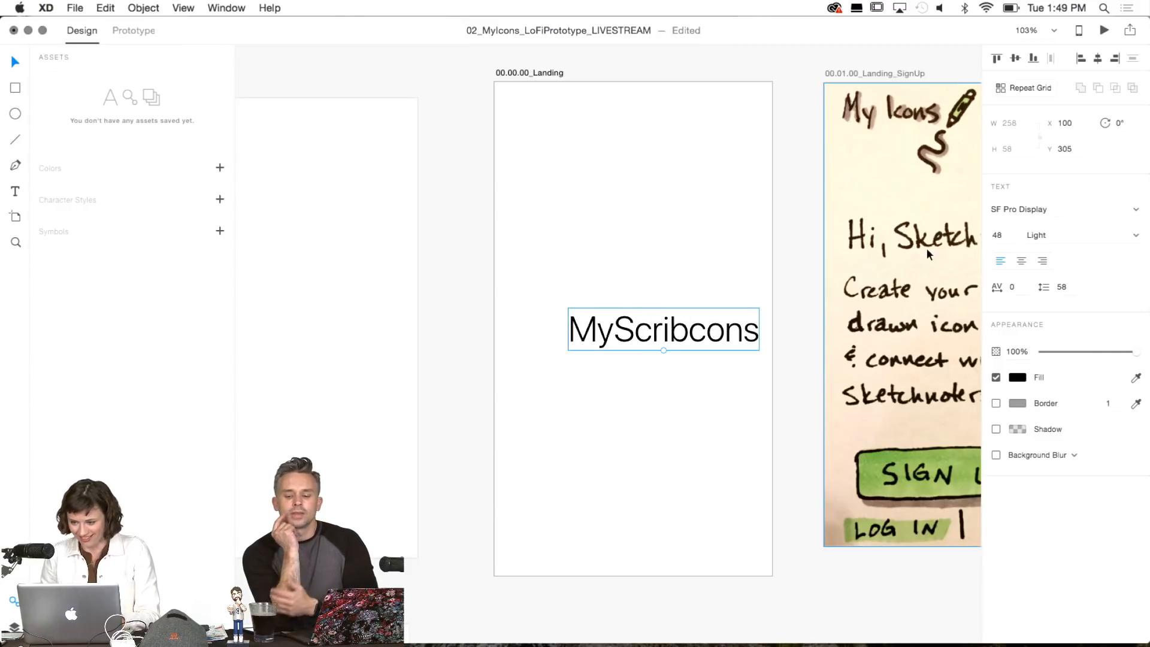
Centre the MyScribcons title horizontally on its artboard and save its fill colour and character style as assets.
{"action": "left_click", "coordinate": [1097, 58]}
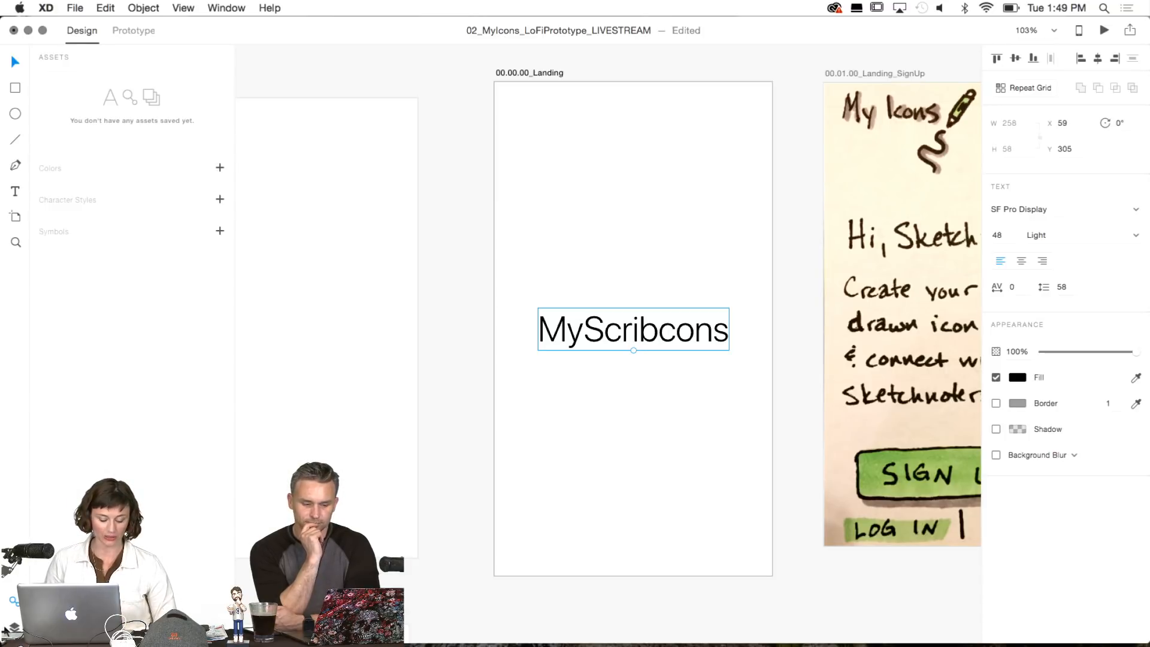
{"action": "left_click", "coordinate": [219, 169]}
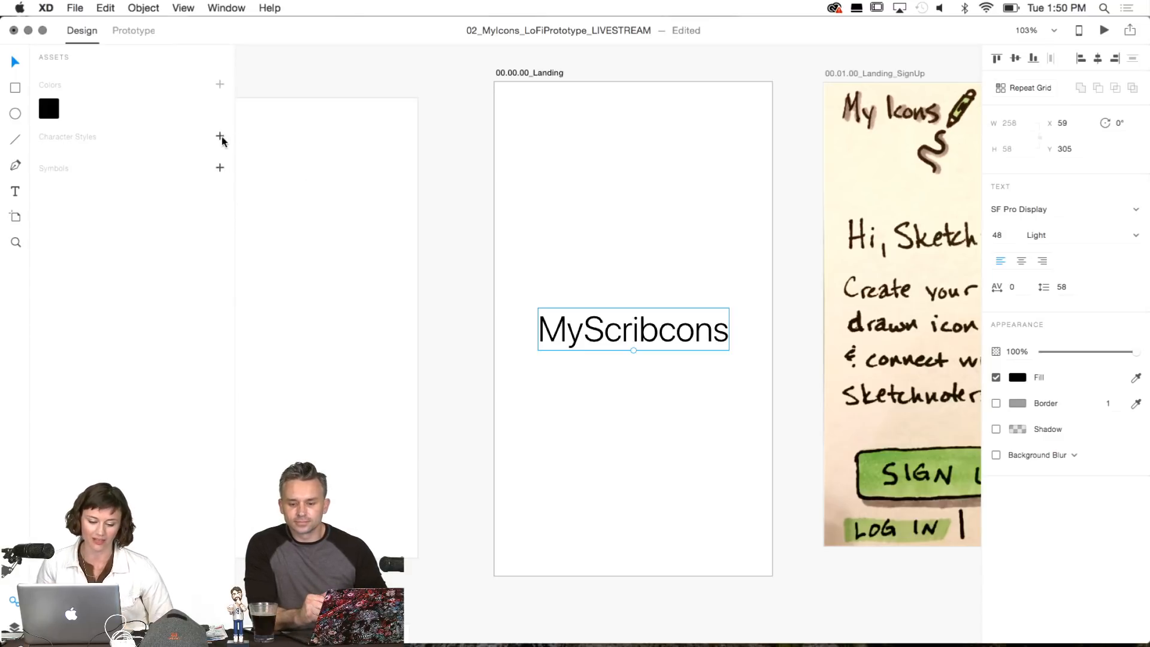
{"action": "left_click", "coordinate": [220, 138]}
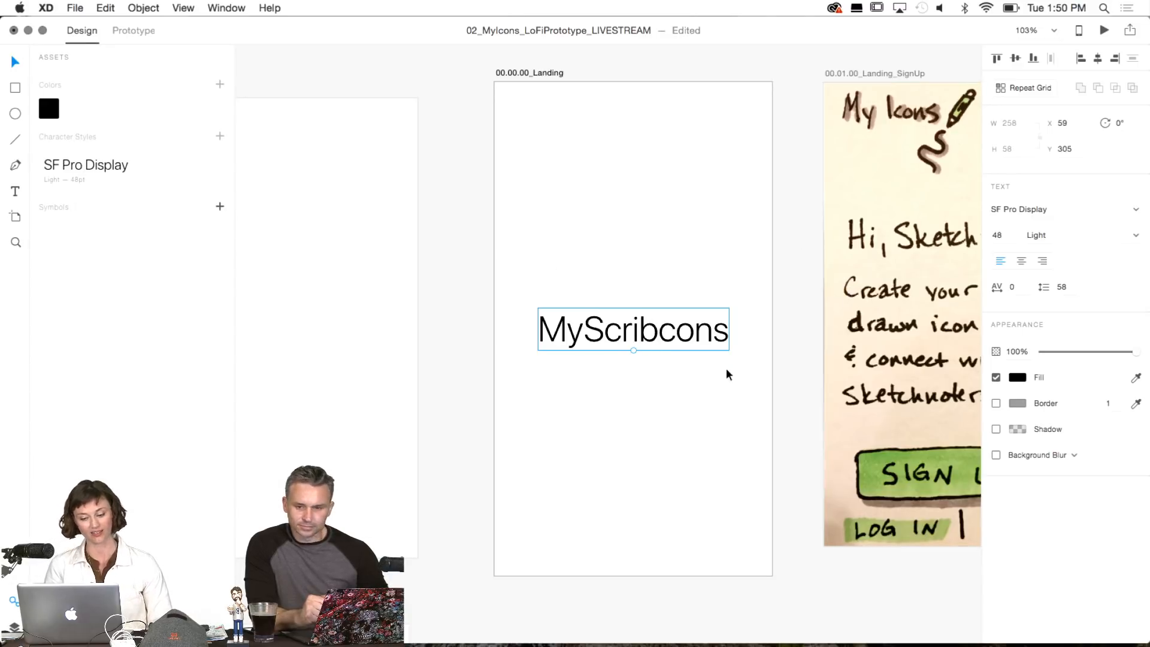
Set the height of the 00.01.00_Landing_SignUp artboard to 667.
{"action": "scroll", "coordinate": [726, 369], "scroll_direction": "right", "scroll_amount": 5}
{"action": "scroll", "coordinate": [726, 368], "scroll_direction": "right", "scroll_amount": 4}
{"action": "scroll", "coordinate": [726, 369], "scroll_direction": "left", "scroll_amount": 2}
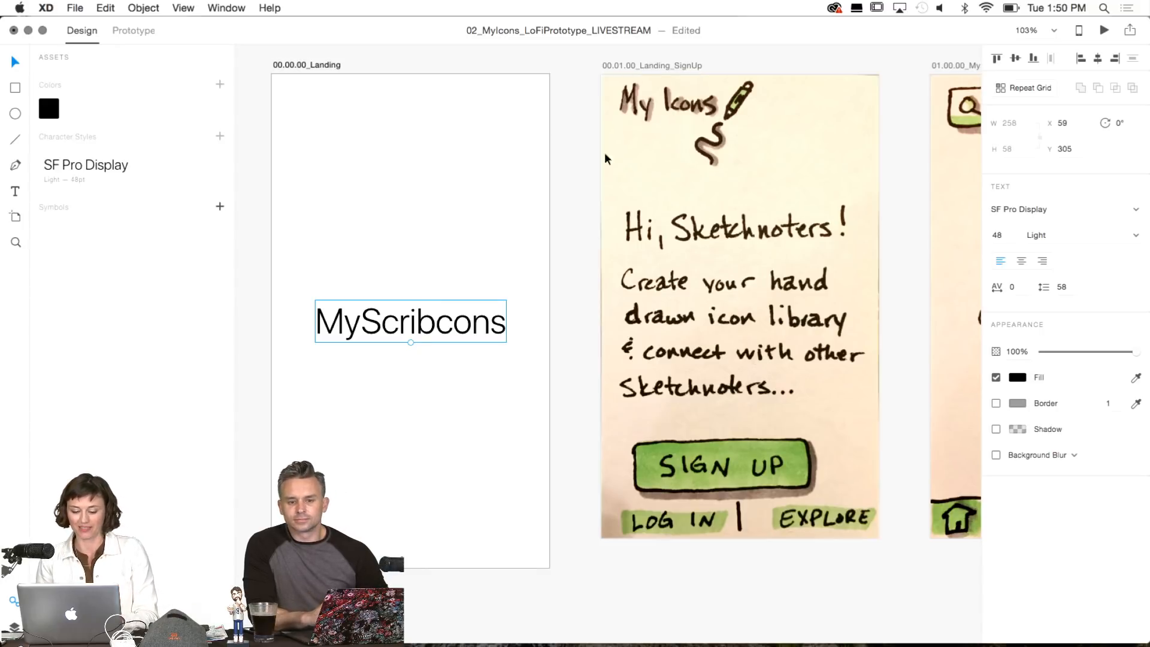
{"action": "left_click", "coordinate": [651, 64]}
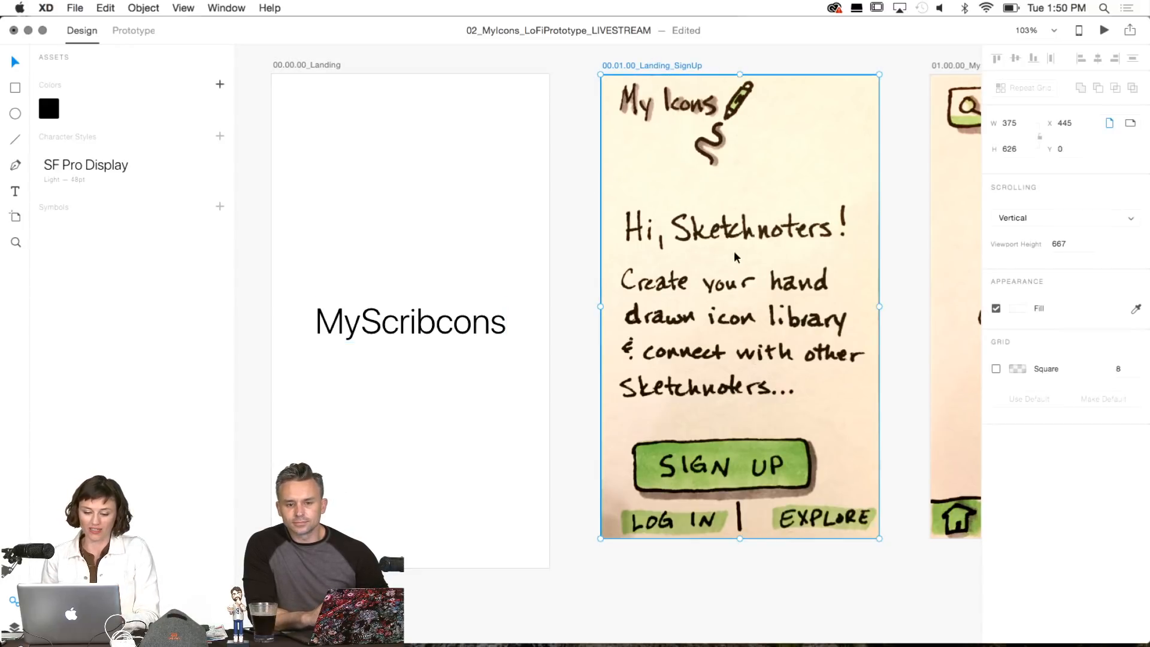
{"action": "left_click", "coordinate": [1025, 150]}
{"action": "type", "text": "667"}
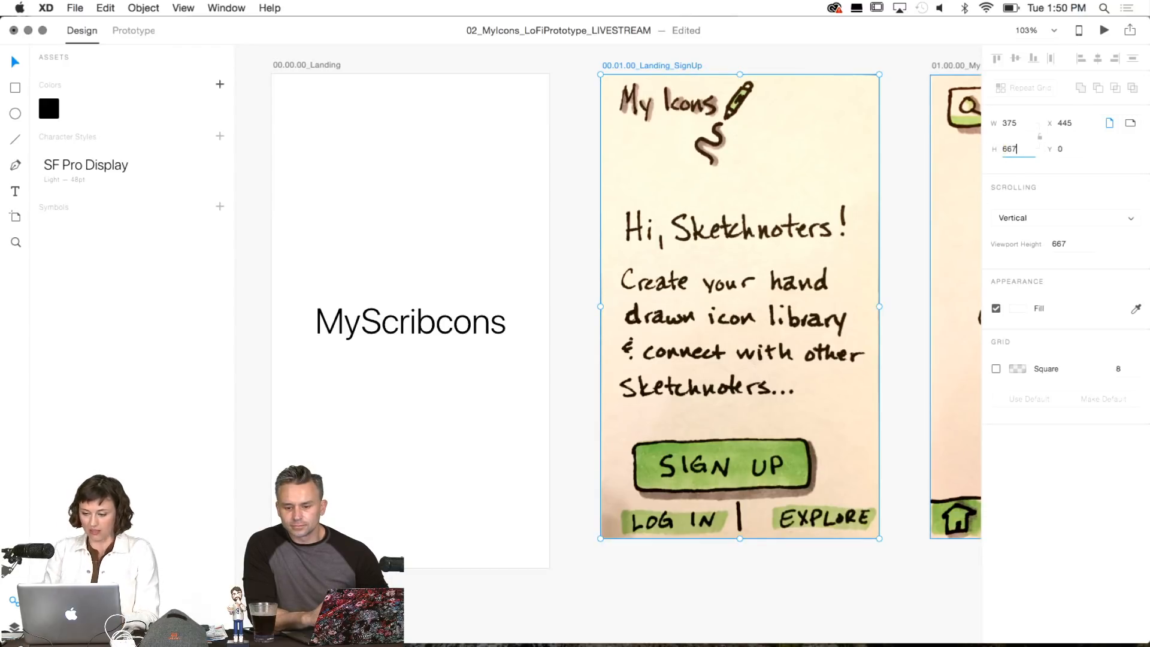
{"action": "key", "text": "Return"}
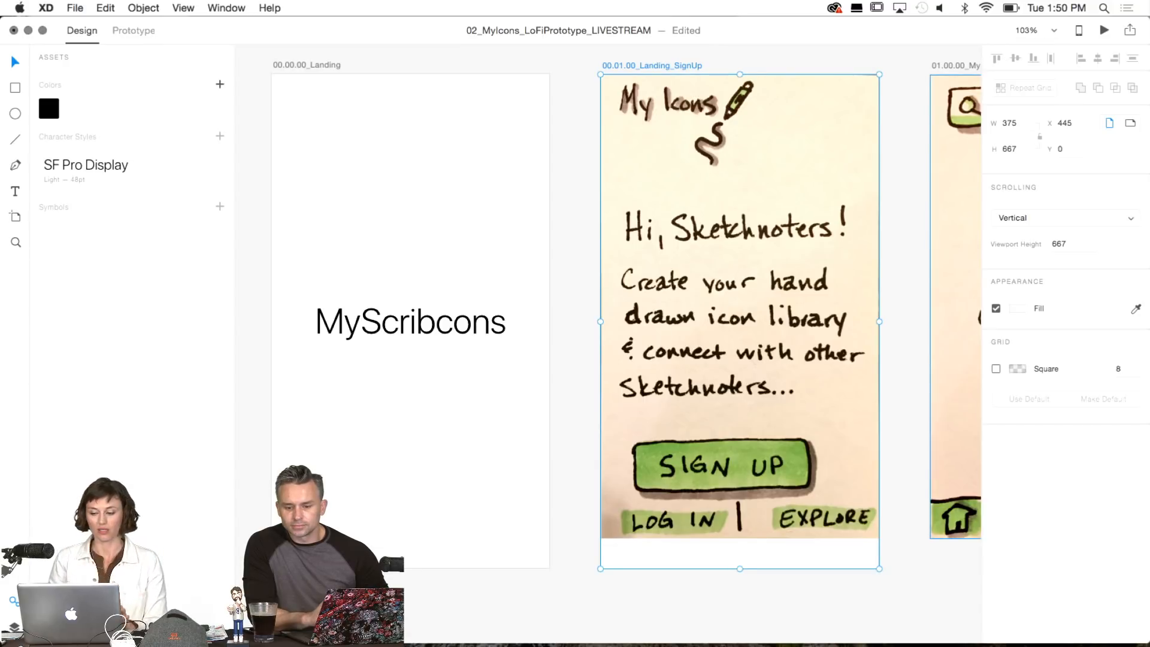
Add the text "MyScribcons" over the handwritten My Icons title on the 00.01.00_Landing_SignUp artboard.
{"action": "scroll", "coordinate": [805, 242], "scroll_direction": "right", "scroll_amount": 5}
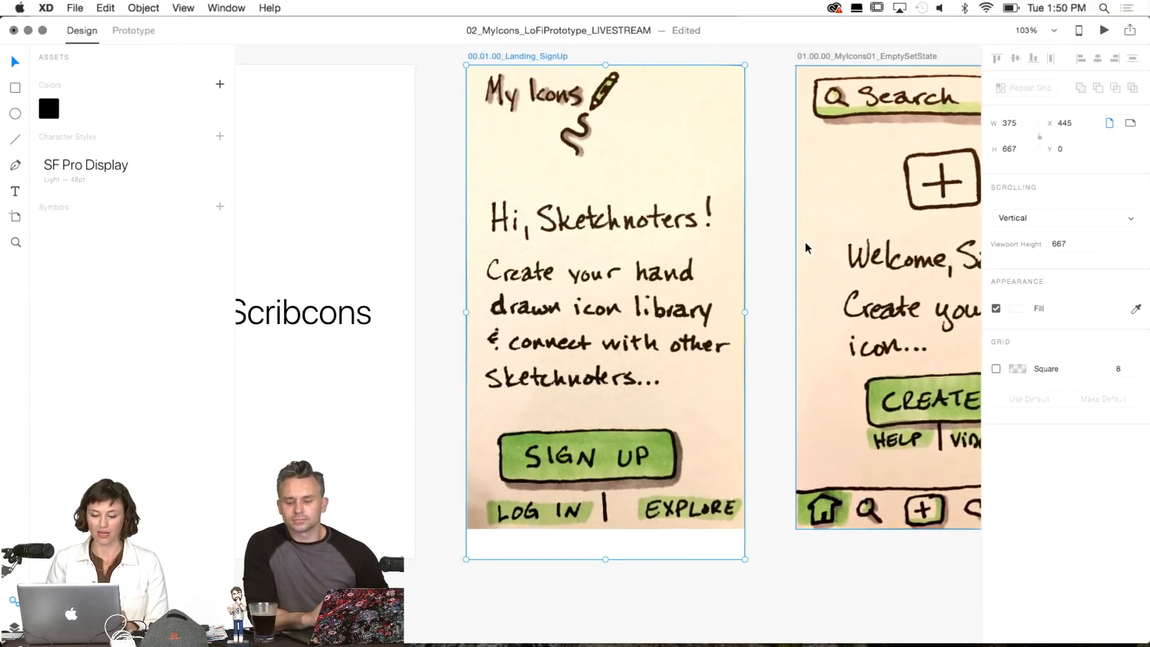
{"action": "scroll", "coordinate": [805, 242], "scroll_direction": "left", "scroll_amount": 6}
{"action": "scroll", "coordinate": [805, 242], "scroll_direction": "right", "scroll_amount": 3}
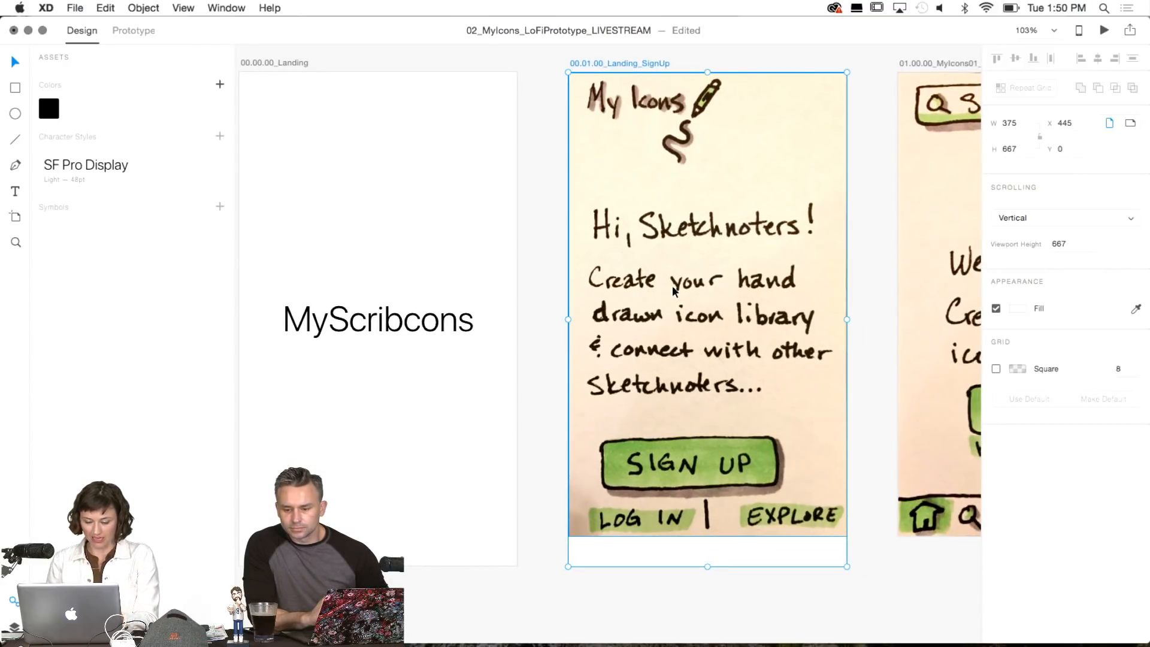
{"action": "key", "text": "t"}
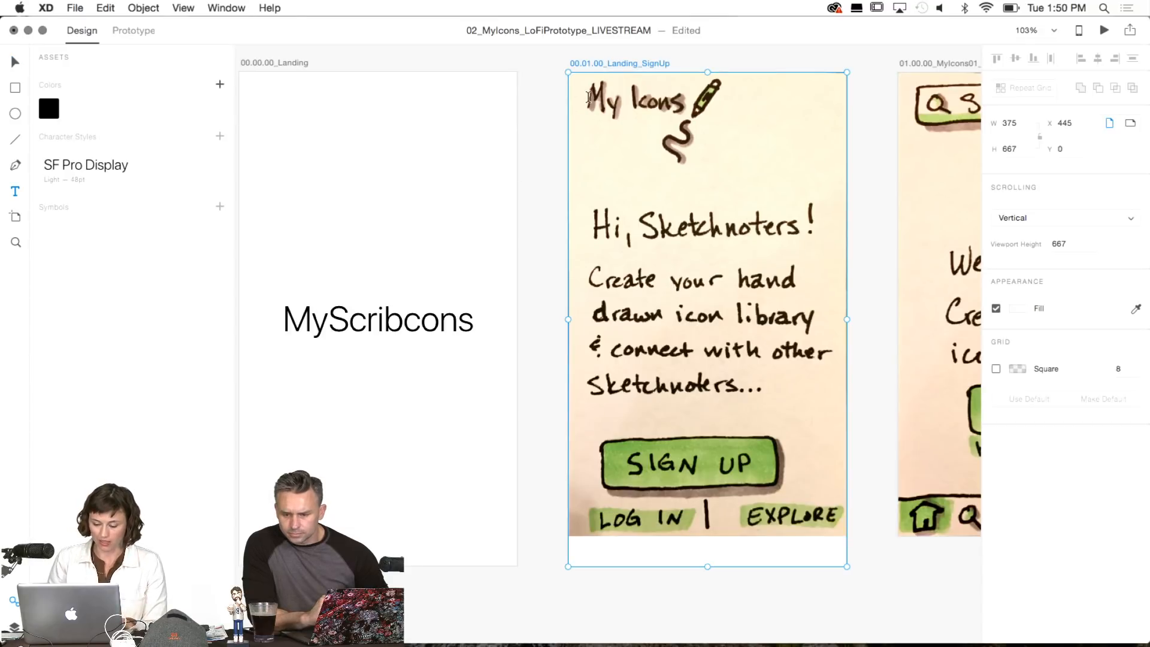
{"action": "left_click", "coordinate": [588, 97]}
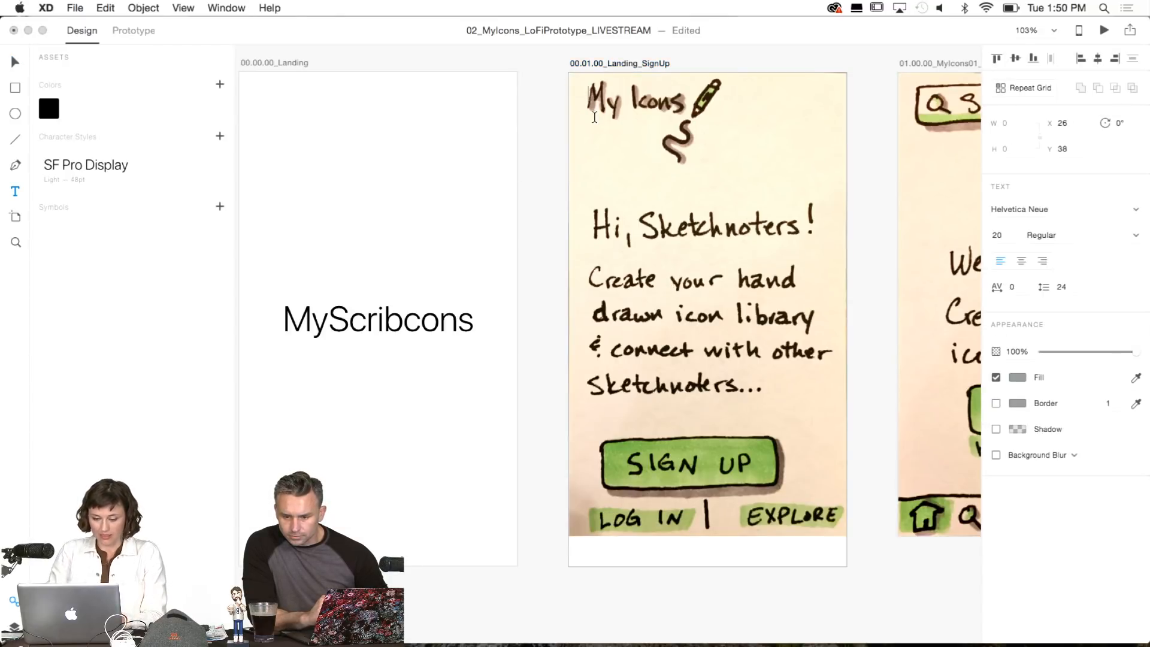
{"action": "type", "text": "MyS"}
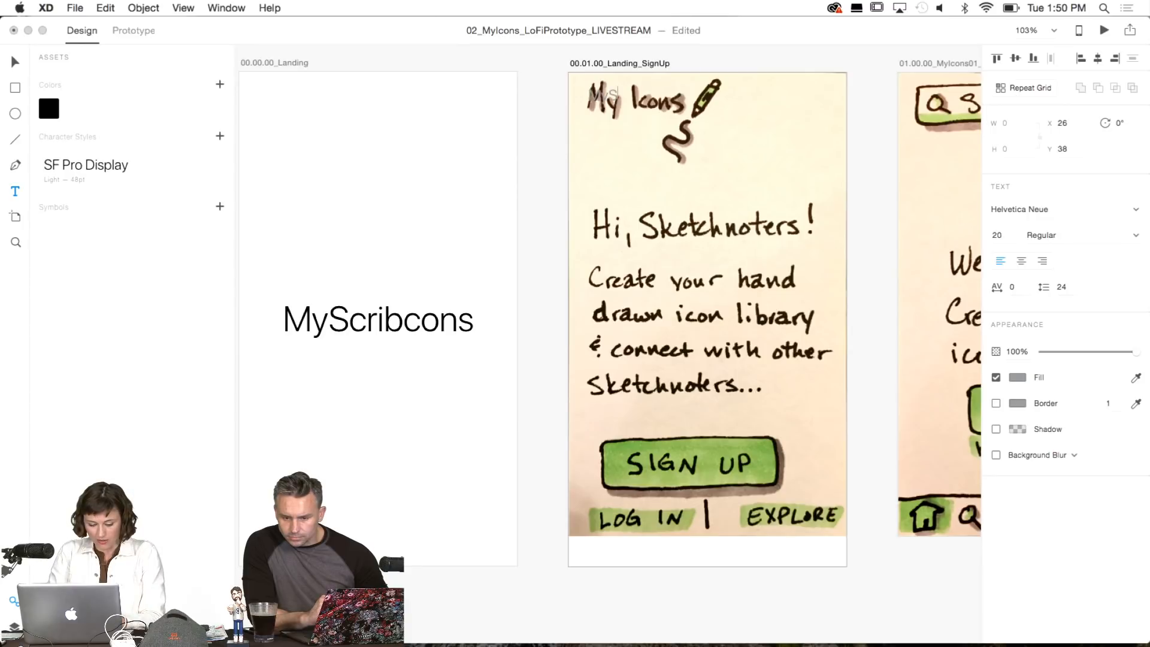
{"action": "type", "text": "cribcons"}
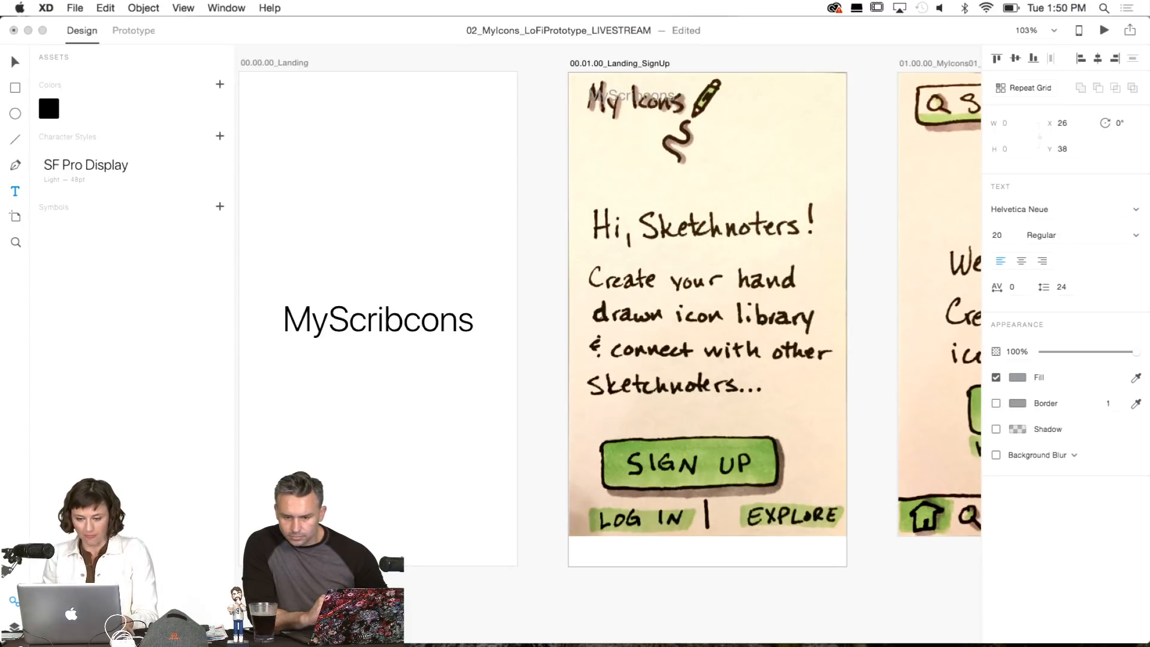
{"action": "key", "text": "Escape"}
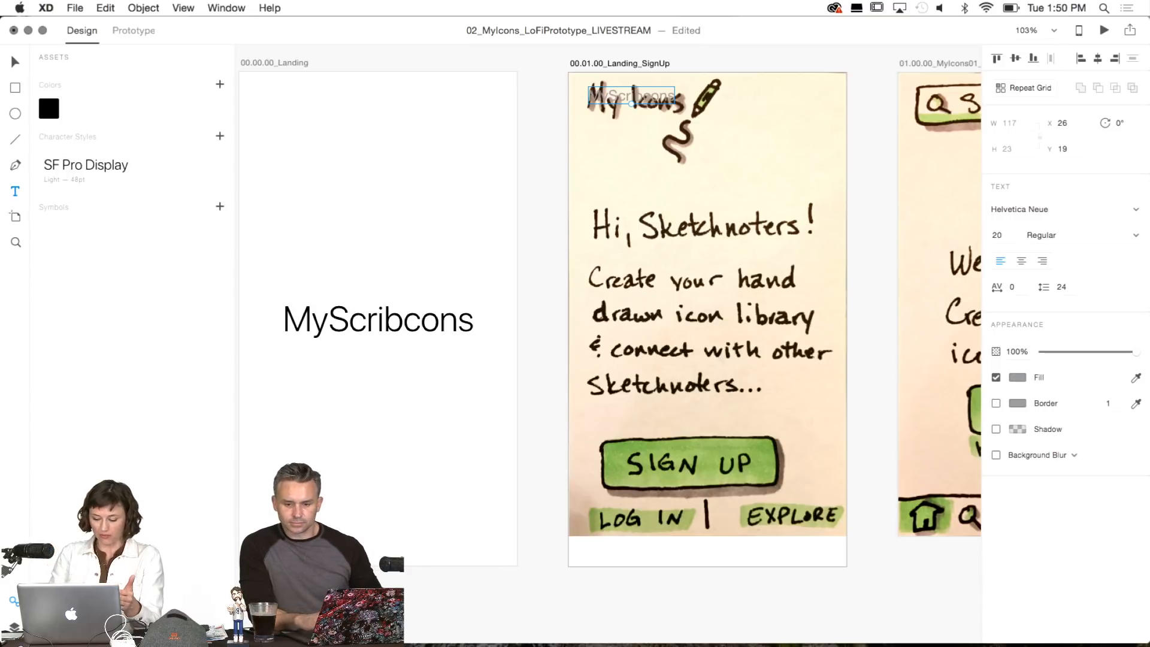
Apply the saved SF Pro Display Light 48 pt character style to the sign-up artboard's MyScribcons title.
{"action": "key", "text": "Return"}
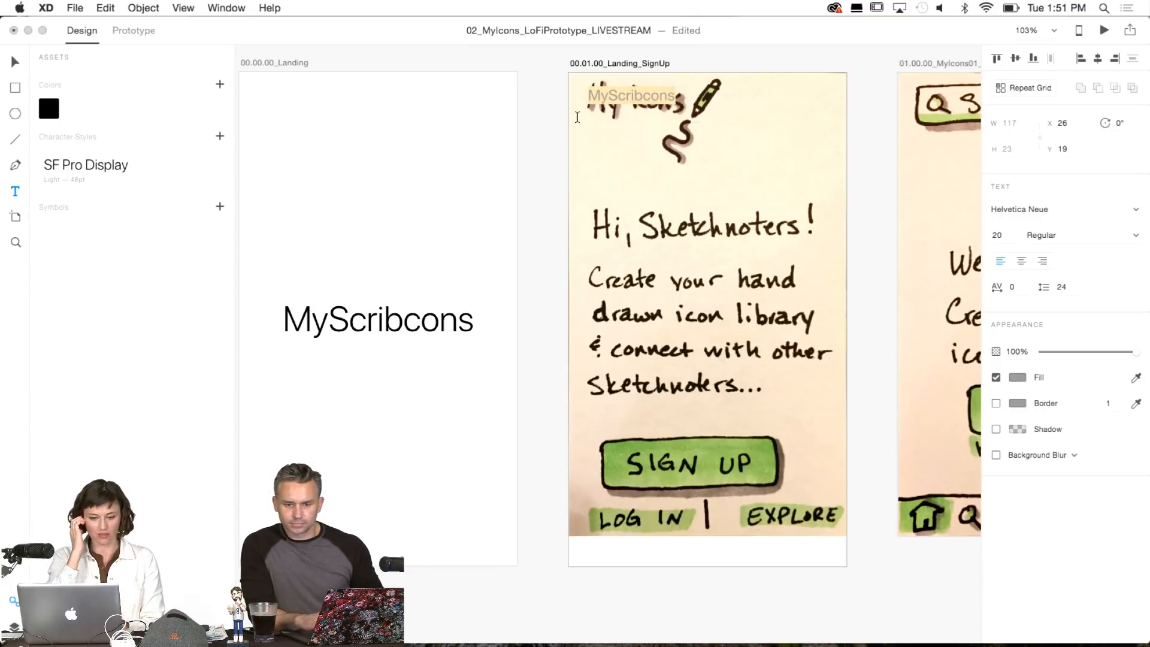
{"action": "left_click", "coordinate": [93, 166]}
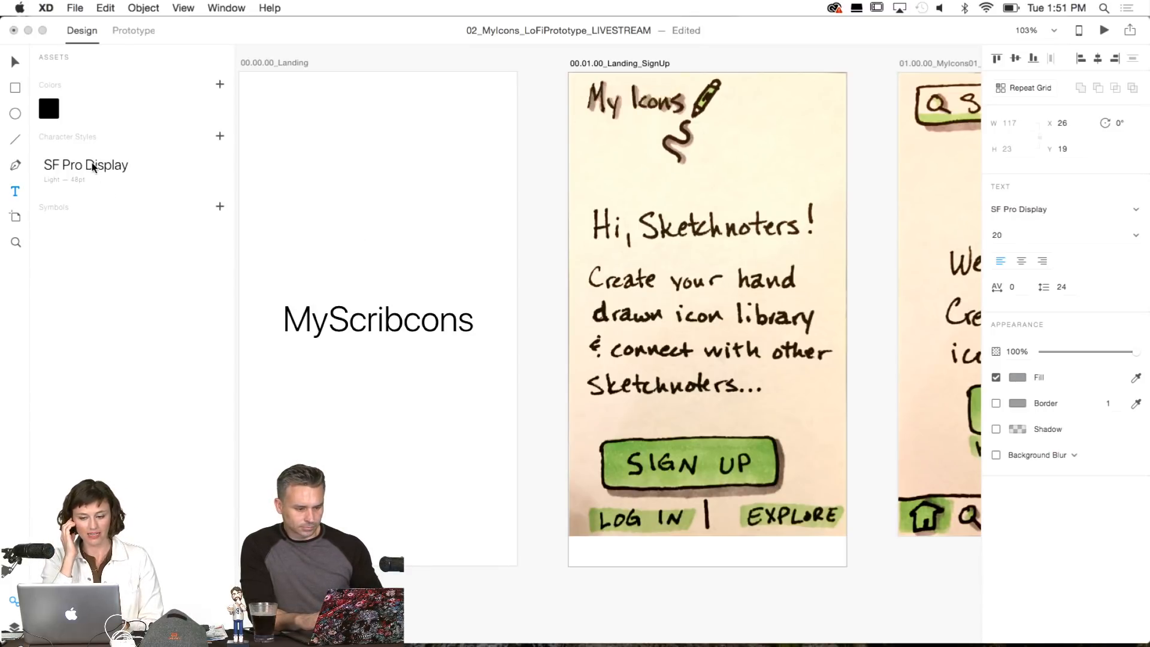
{"action": "left_click", "coordinate": [93, 167]}
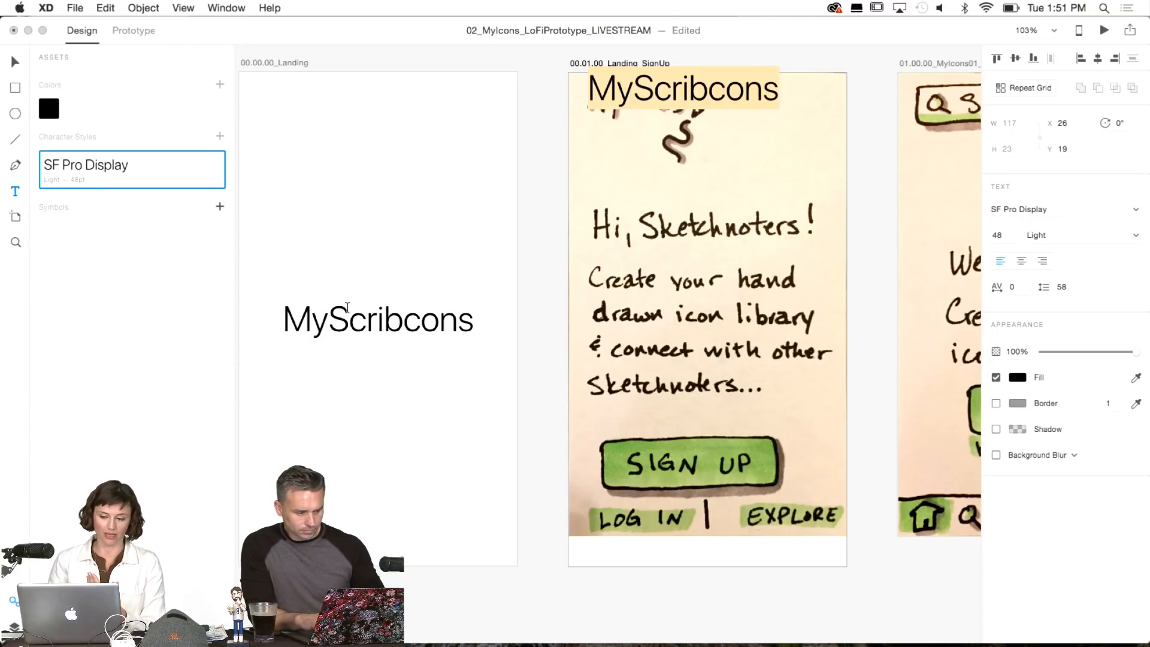
{"action": "key", "text": "Escape"}
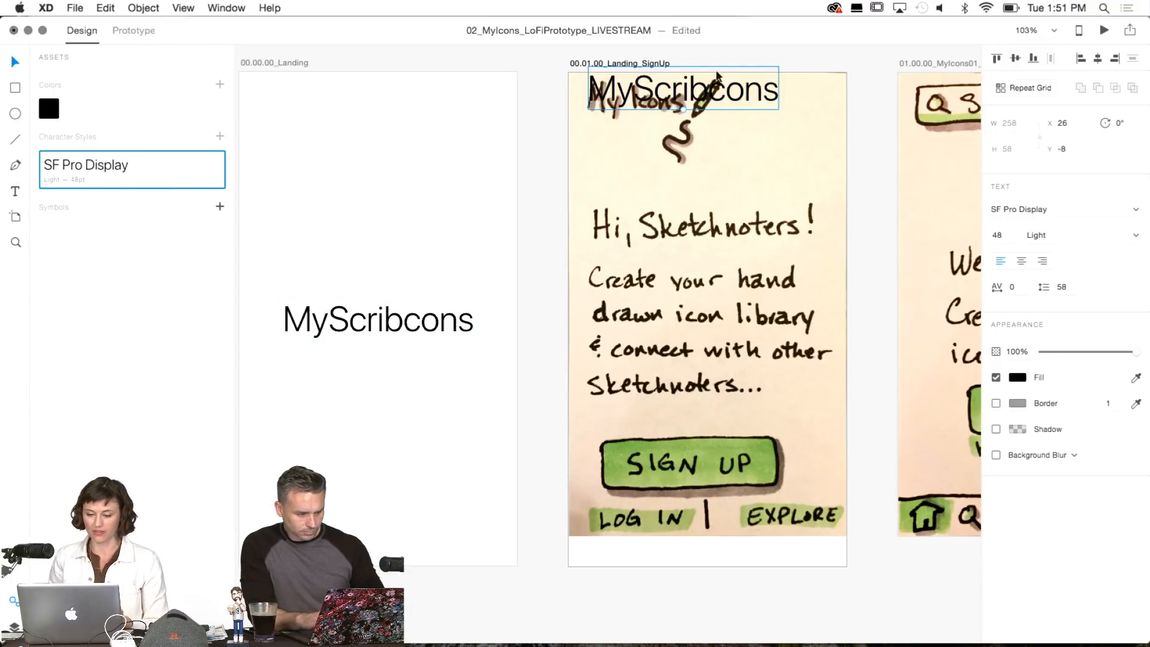
Move the MyScribcons title to X 20, Y 50 on the sign-up artboard.
{"action": "key", "text": "v"}
{"action": "left_click_drag", "start_coordinate": [688, 97], "coordinate": [666, 105]}
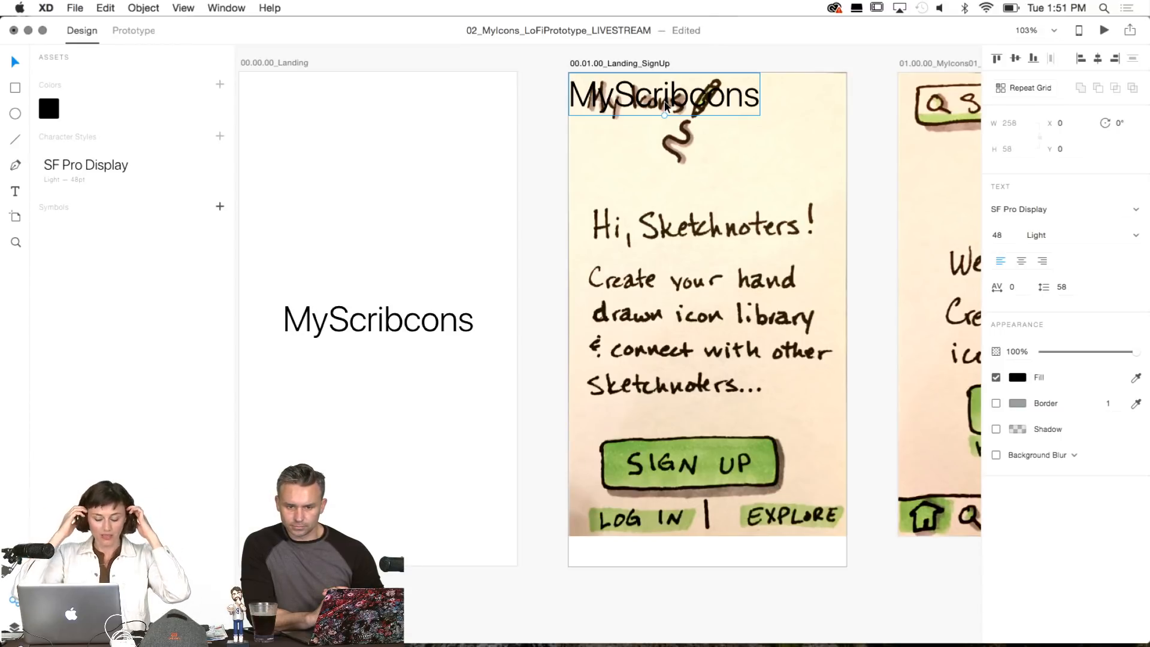
{"action": "key", "text": "shift+Right"}
{"action": "key", "text": "shift+Right"}
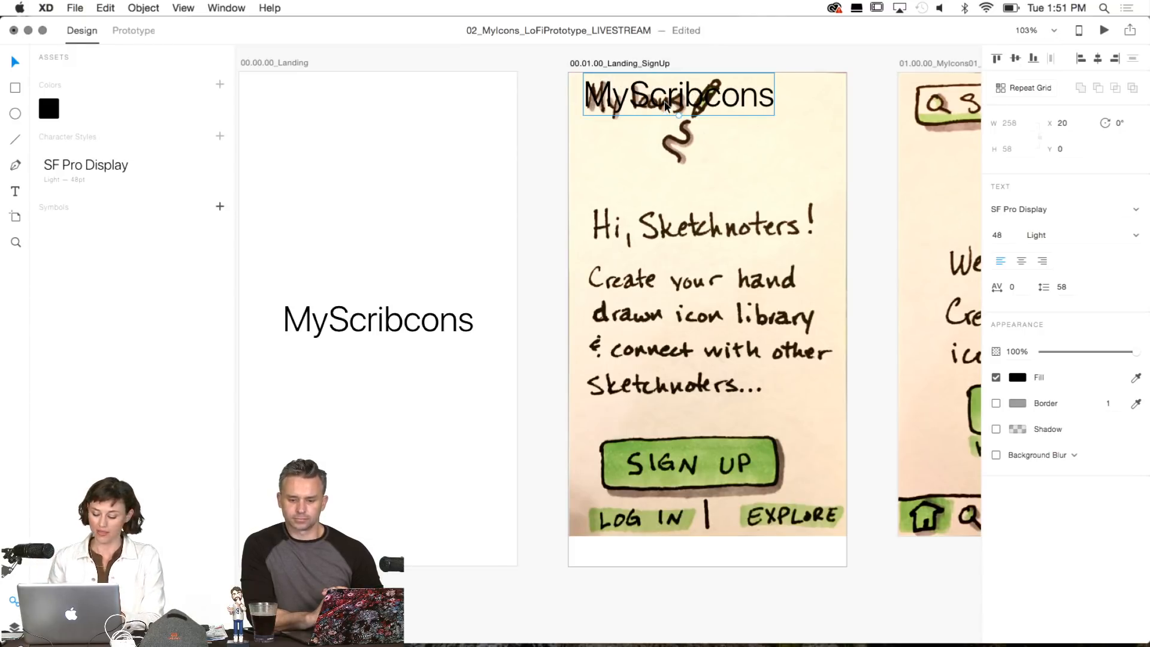
{"action": "key", "text": "shift+Down"}
{"action": "key", "text": "shift+Down"}
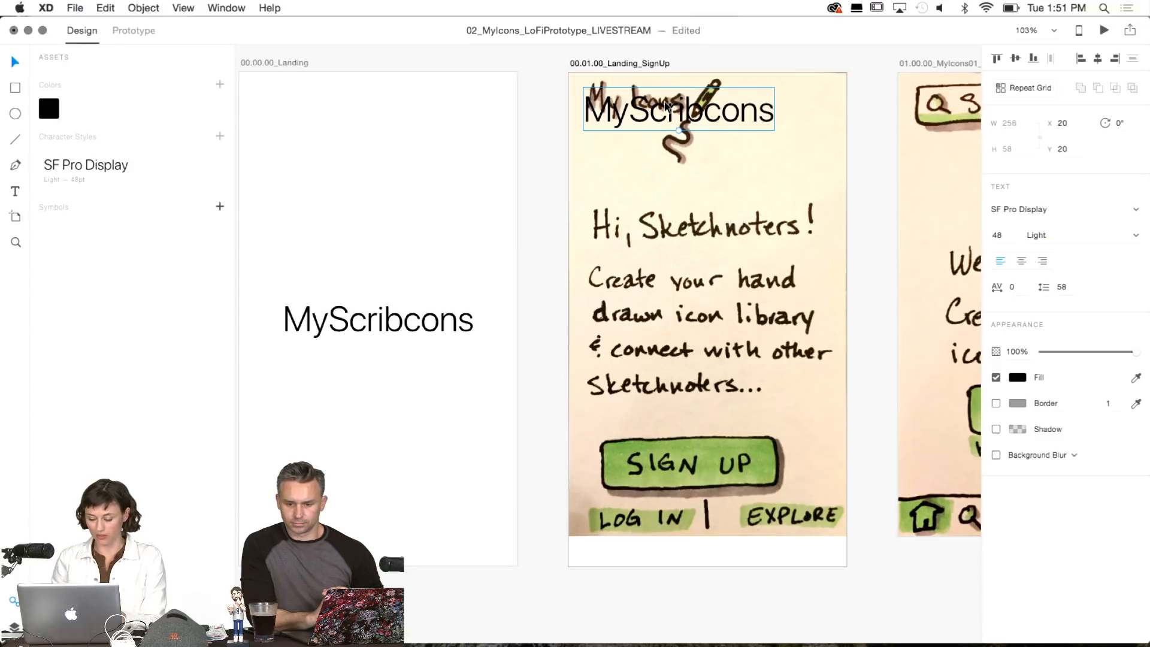
{"action": "key", "text": "shift+Down"}
{"action": "key", "text": "shift+Down"}
{"action": "key", "text": "shift+Down"}
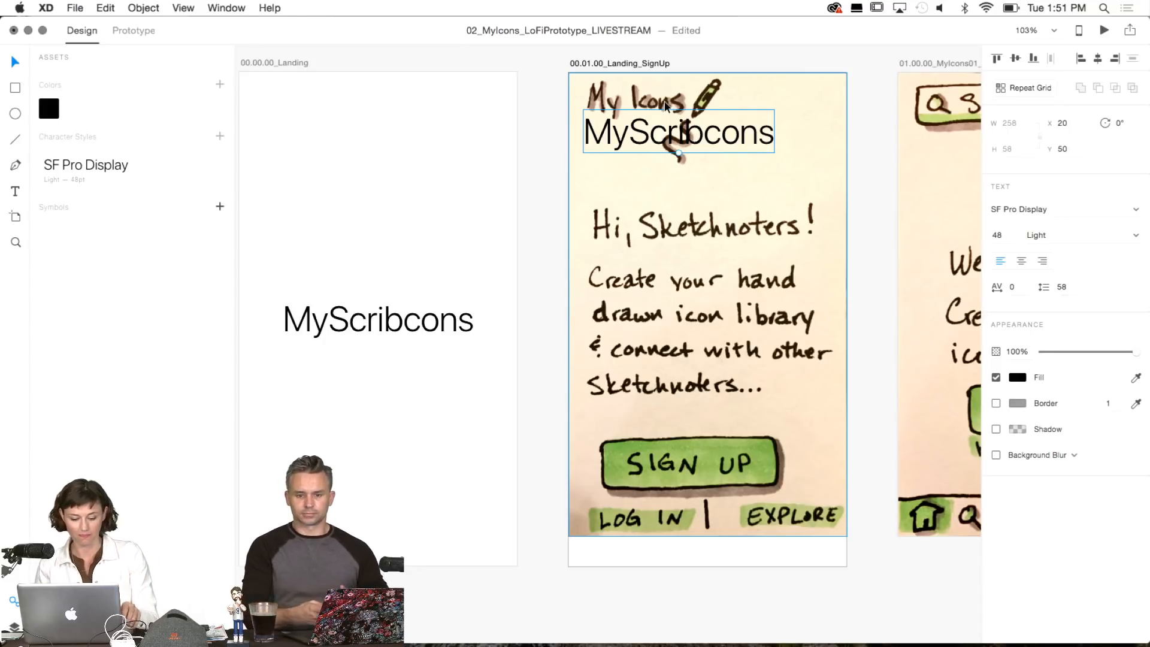
Add the text "Hi, Sketchnoters!" over the handwritten greeting on the sign-up artboard.
{"action": "key", "text": "t"}
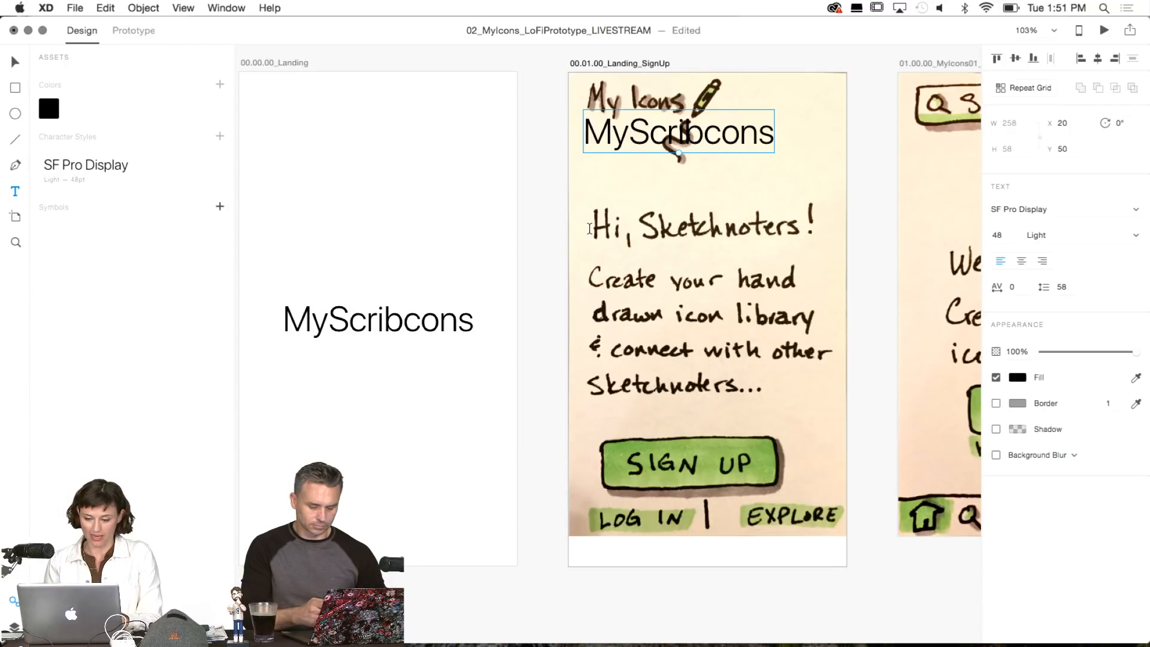
{"action": "left_click", "coordinate": [590, 229]}
{"action": "type", "text": "Hi,"}
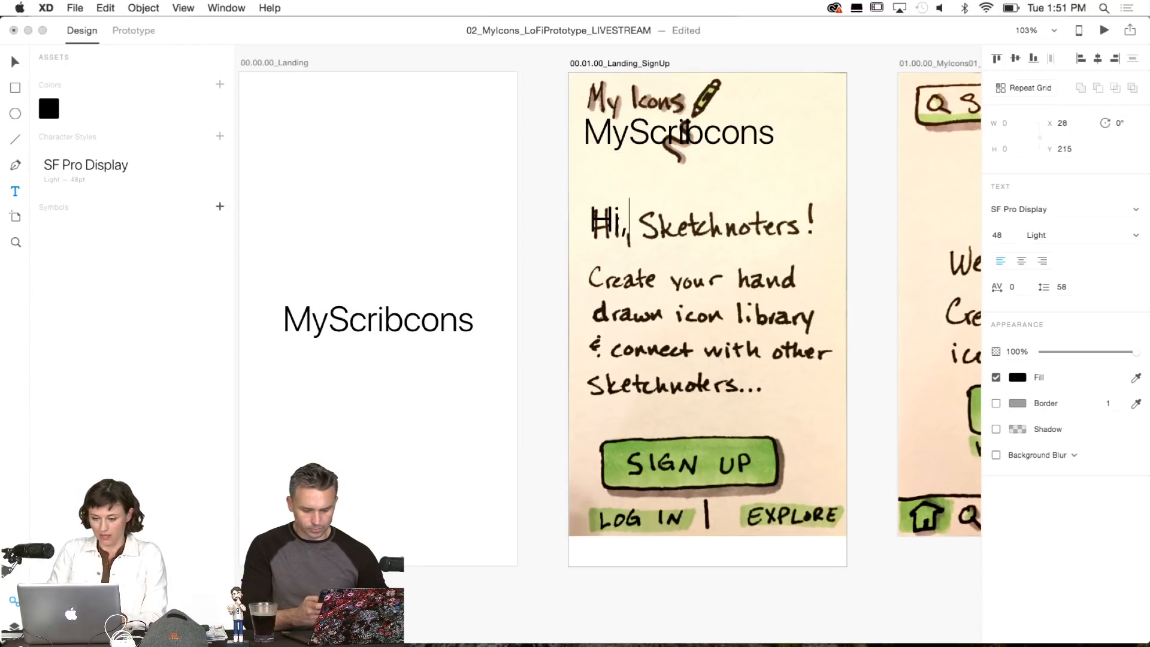
{"action": "type", "text": " Sketchnoters!"}
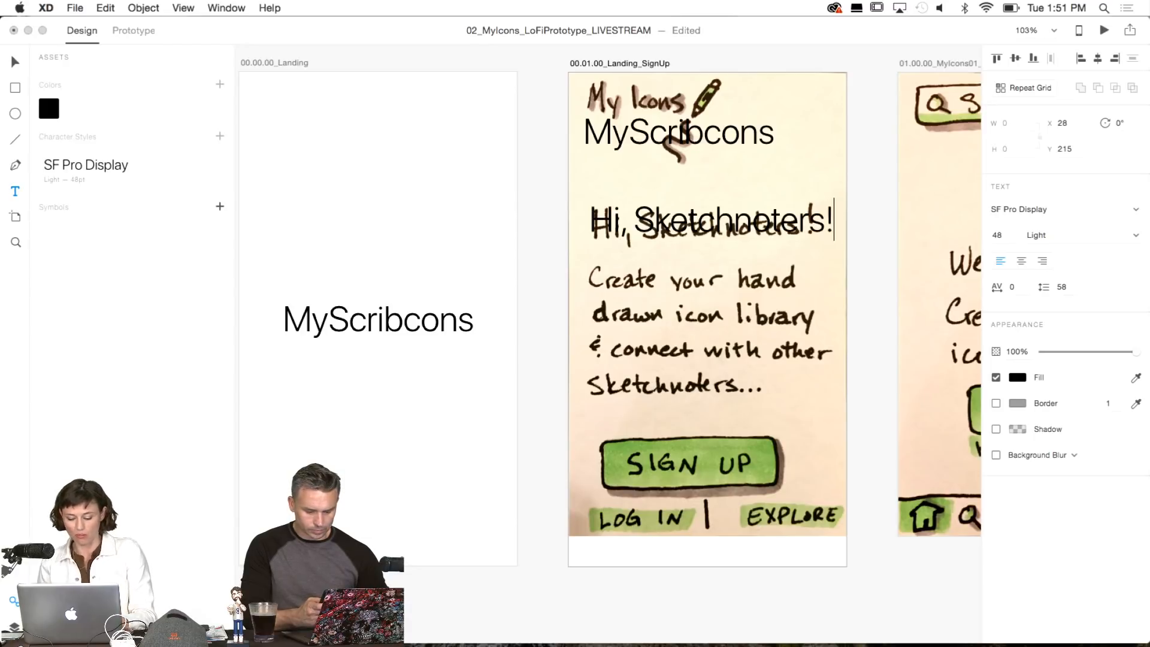
{"action": "key", "text": "Escape"}
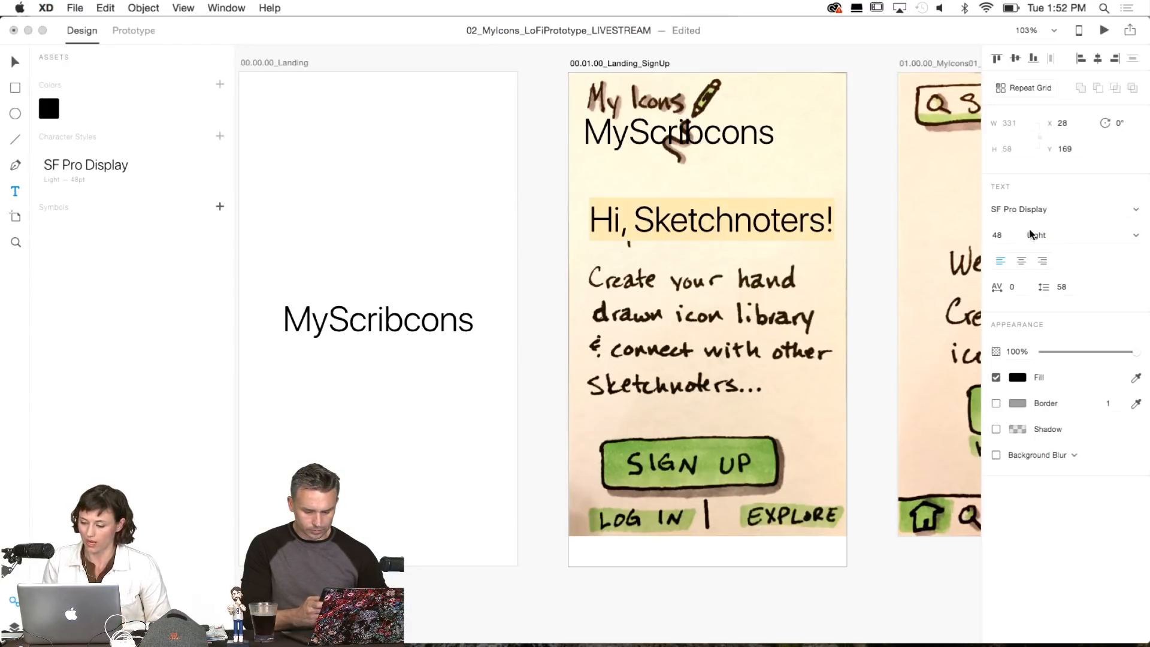
Set the font size of the "Hi, Sketchnoters!" greeting to 36.
{"action": "left_click", "coordinate": [995, 236]}
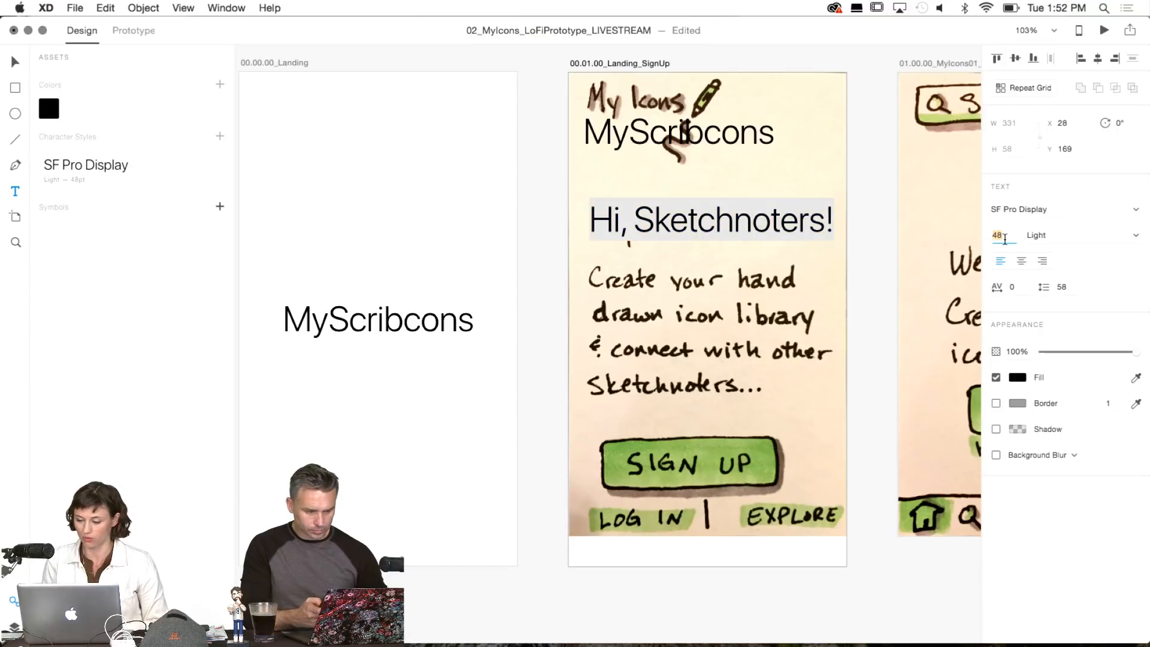
{"action": "left_click_drag", "start_coordinate": [1013, 239], "coordinate": [974, 233]}
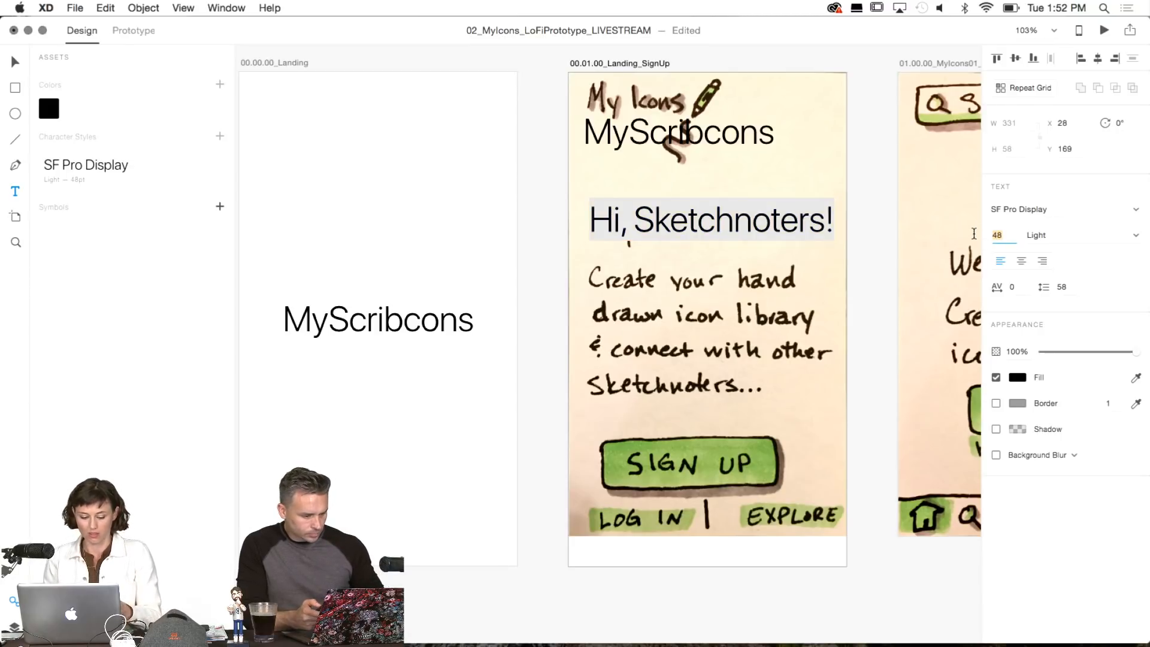
{"action": "type", "text": "36"}
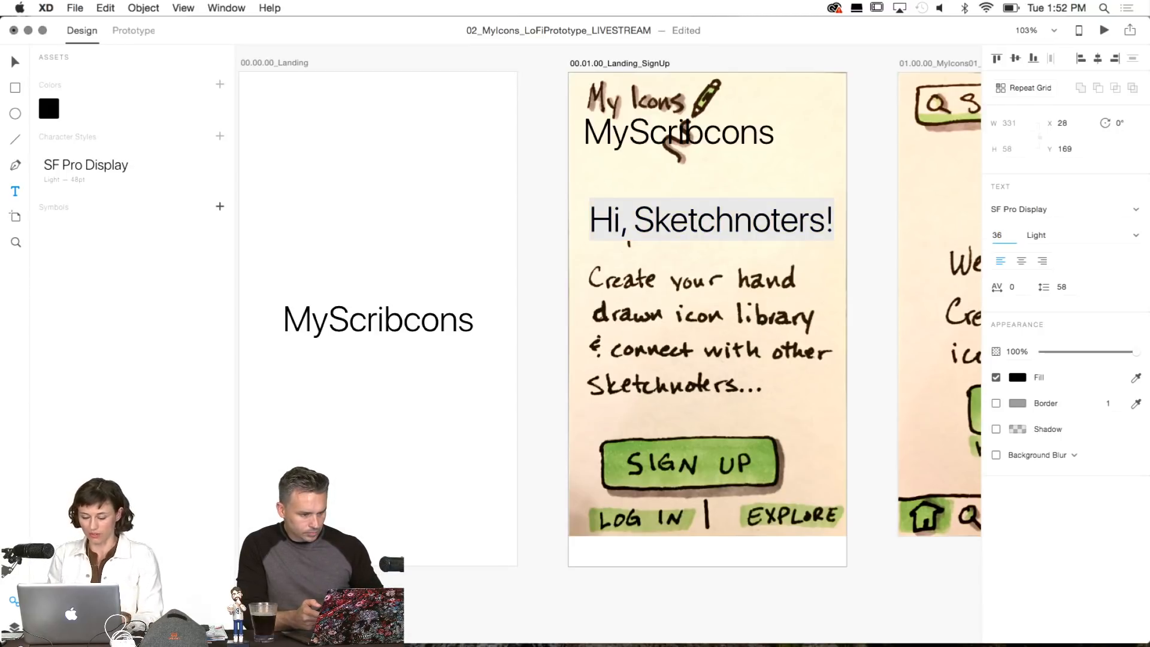
{"action": "key", "text": "Return"}
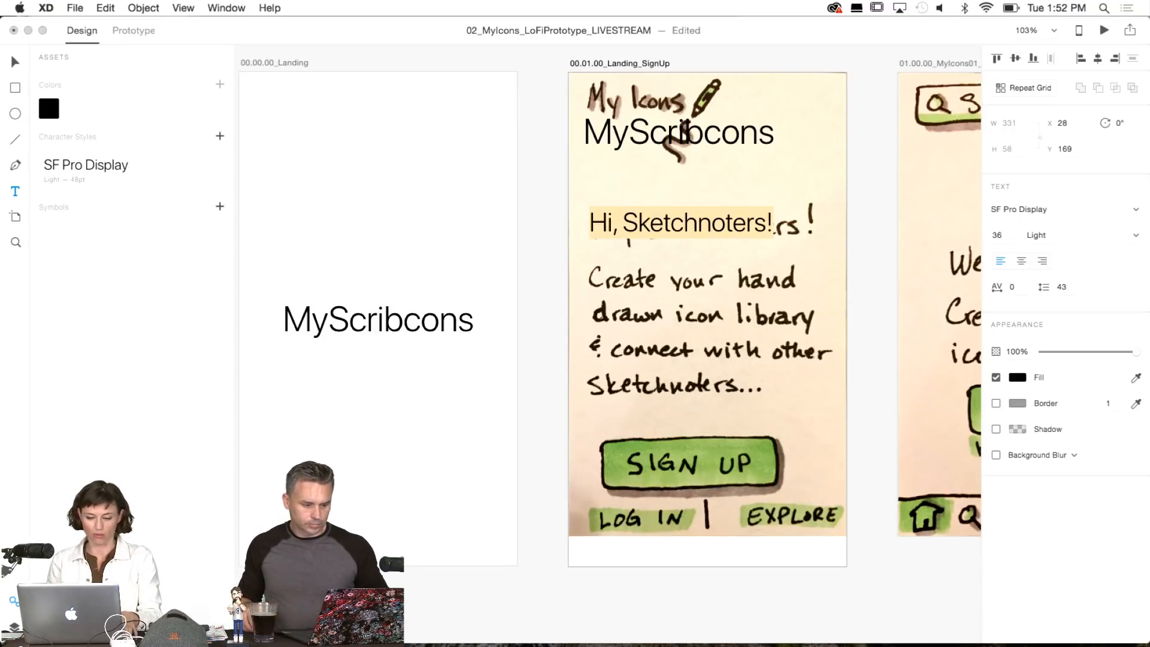
{"action": "key", "text": "Escape"}
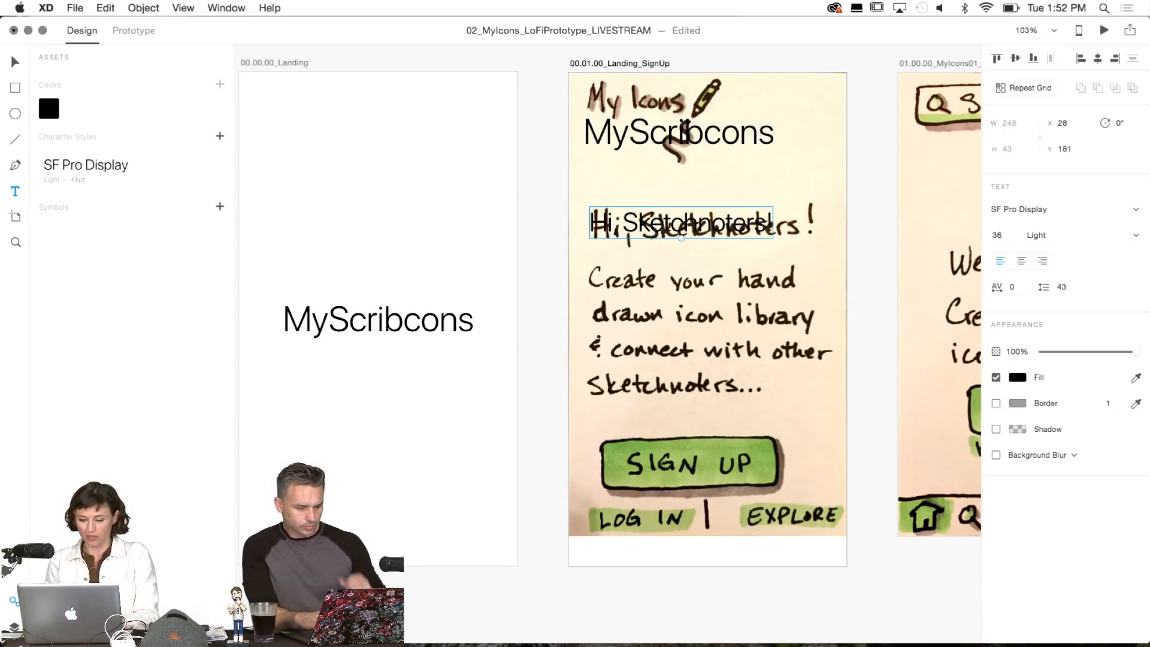
Duplicate the "Hi, Sketchnoters!" greeting and move the copy straight down to Y 251.
{"action": "key", "text": "super+d"}
{"action": "key", "text": "shift+Down"}
{"action": "key", "text": "shift+Down"}
{"action": "key", "text": "shift+Down"}
{"action": "key", "text": "shift+Down"}
{"action": "key", "text": "shift+Down"}
{"action": "key", "text": "shift+Down"}
{"action": "key", "text": "shift+Down"}
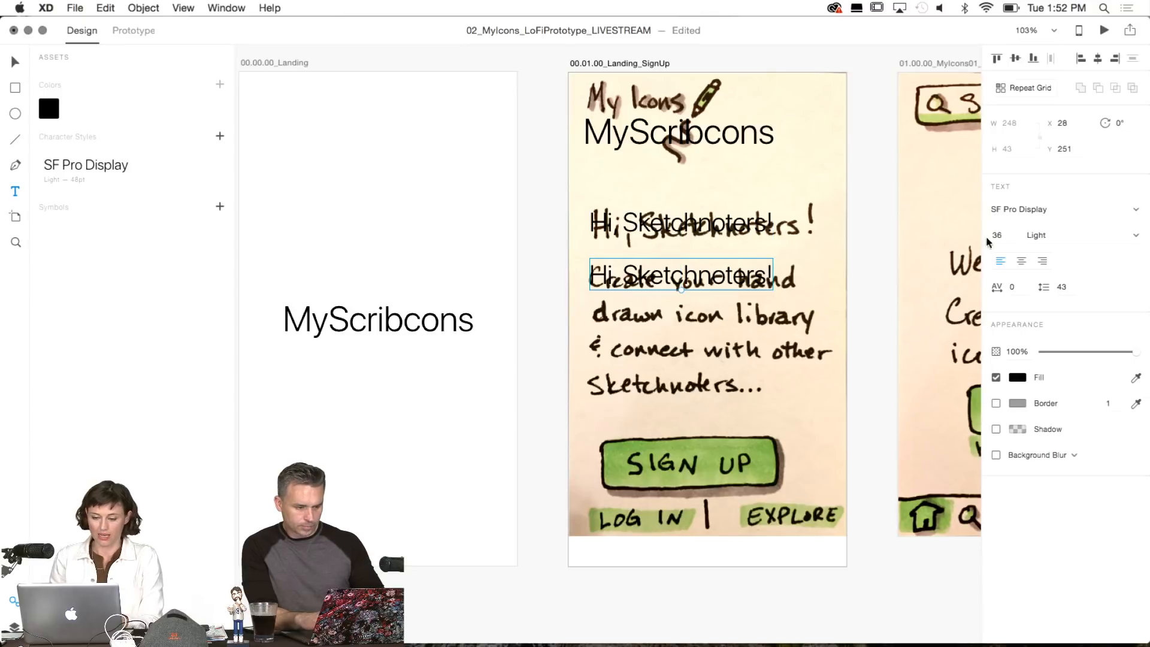
Replace the duplicated greeting's wording with "Create your hand drawn icon library & connect with other Sketchnoters." broken over three lines.
{"action": "double_click", "coordinate": [742, 274]}
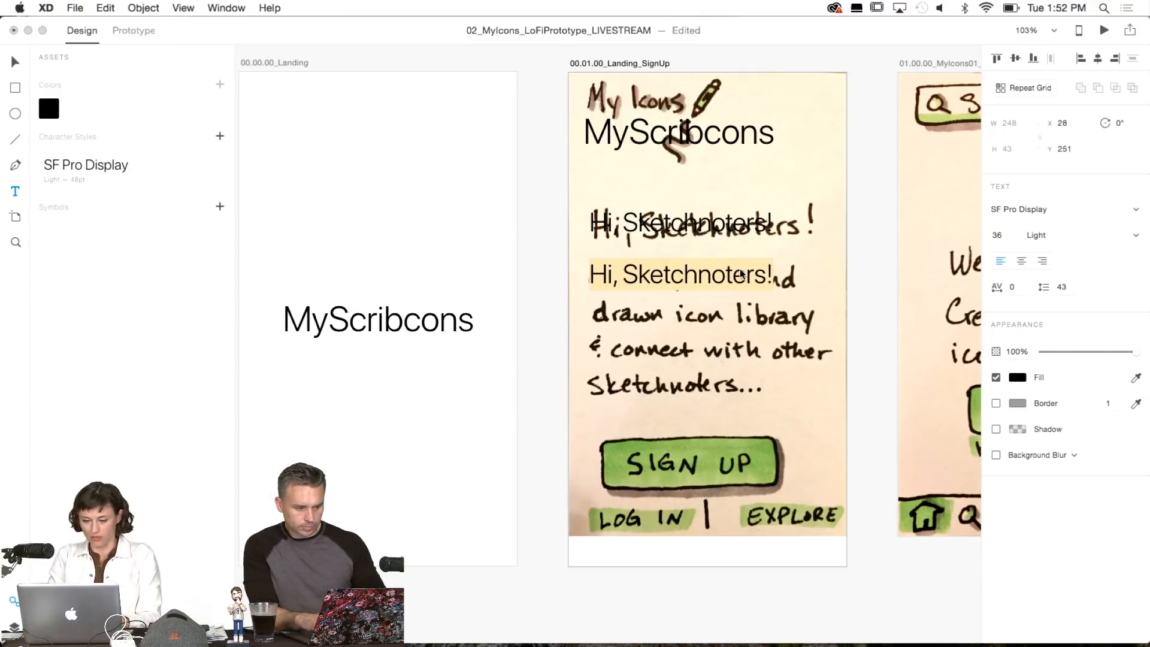
{"action": "type", "text": "Create your hand"}
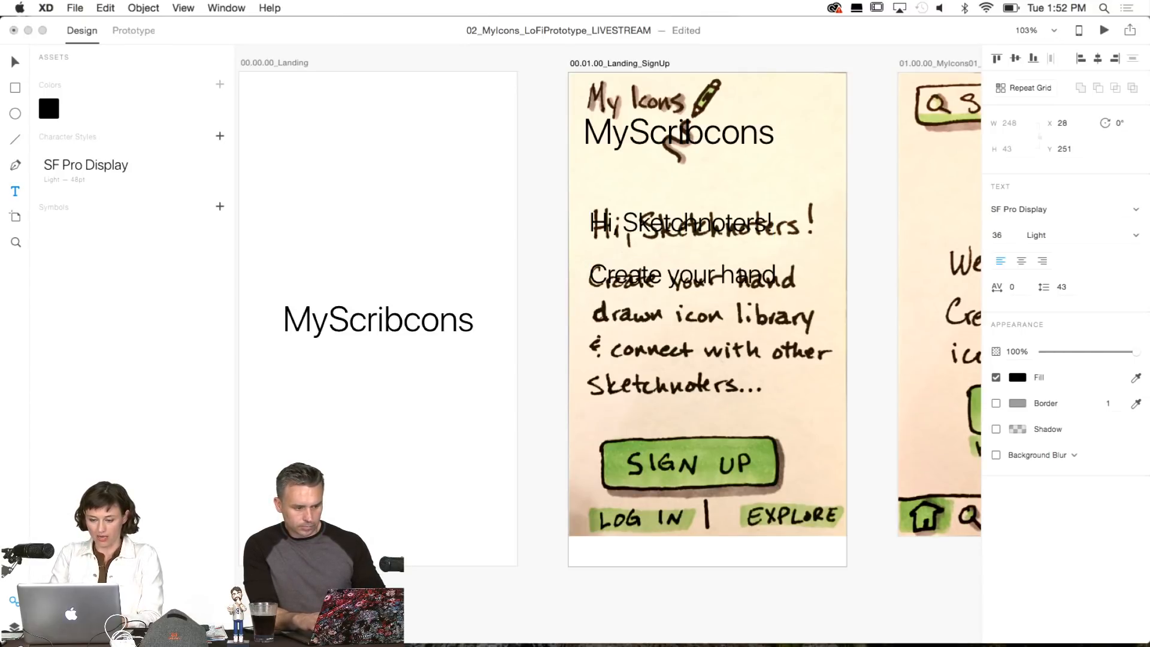
{"action": "type", "text": " drawn"}
{"action": "key", "text": "Return"}
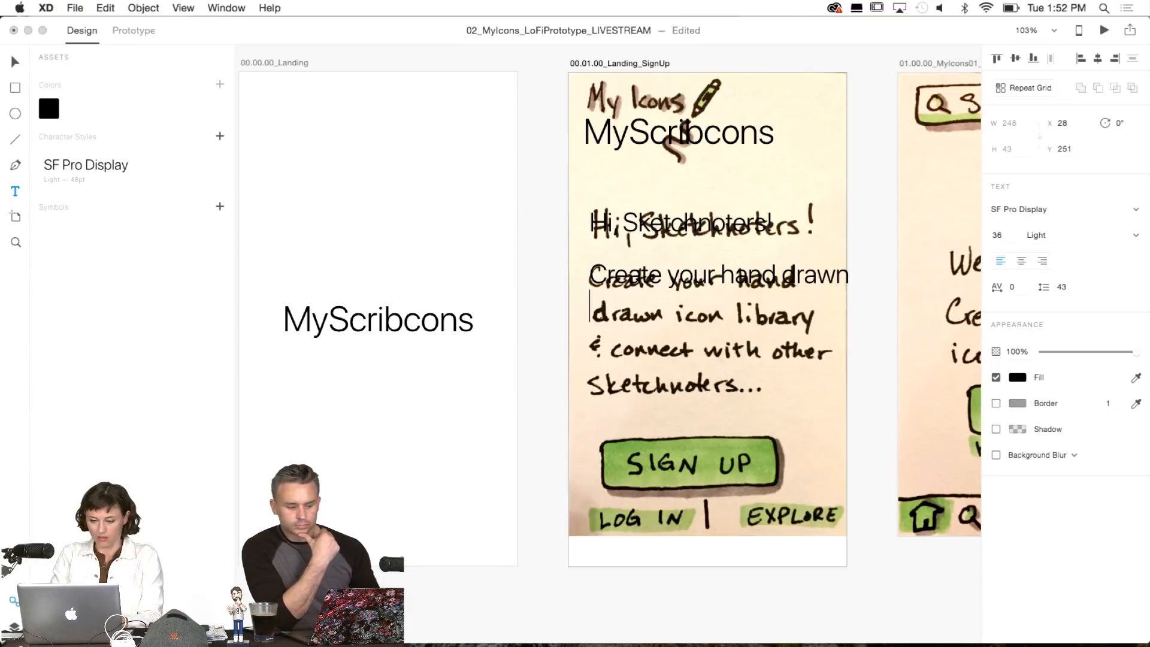
{"action": "type", "text": "icon library"}
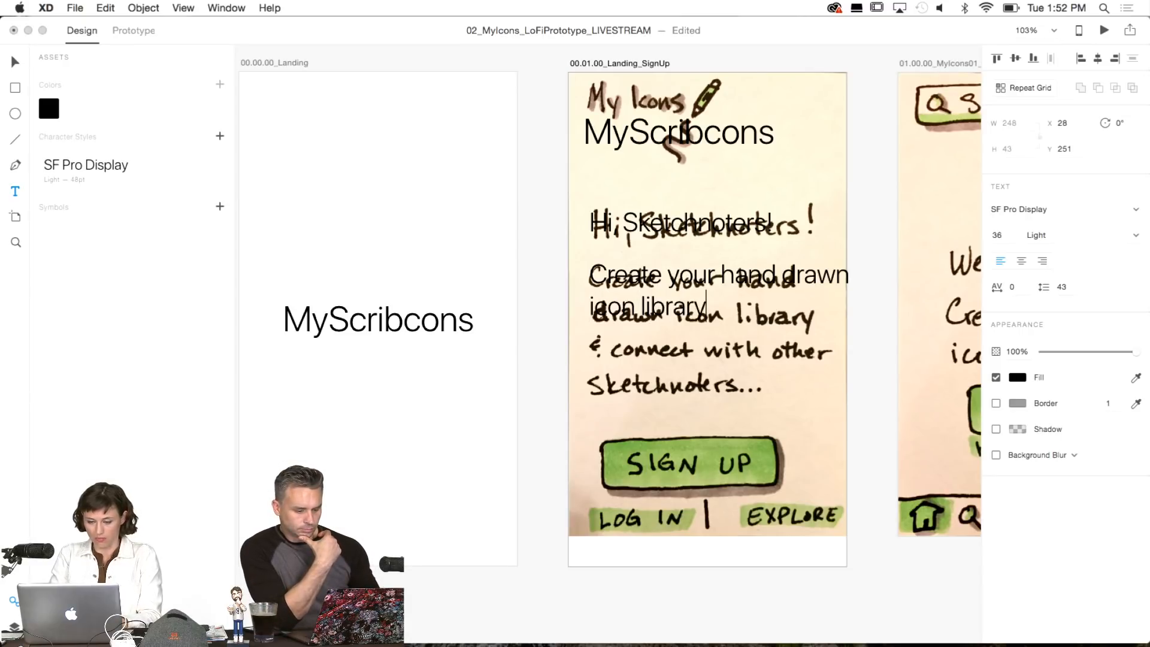
{"action": "type", "text": " & con"}
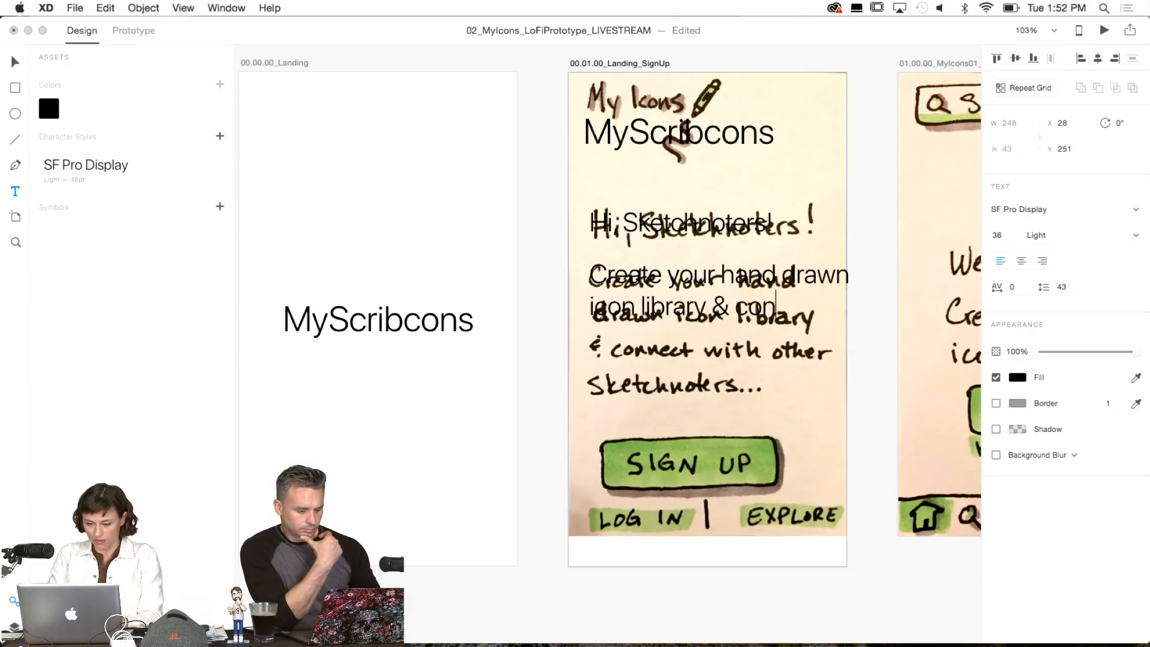
{"action": "type", "text": "nect"}
{"action": "key", "text": "Return"}
{"action": "type", "text": "with other "}
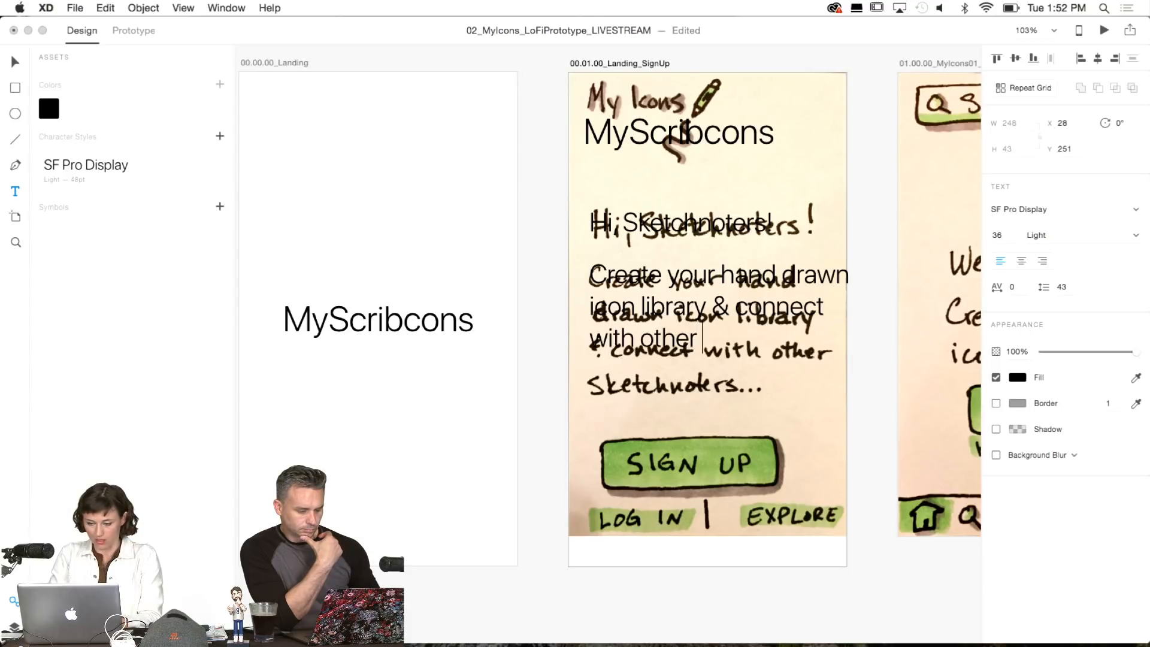
{"action": "type", "text": "Sketch"}
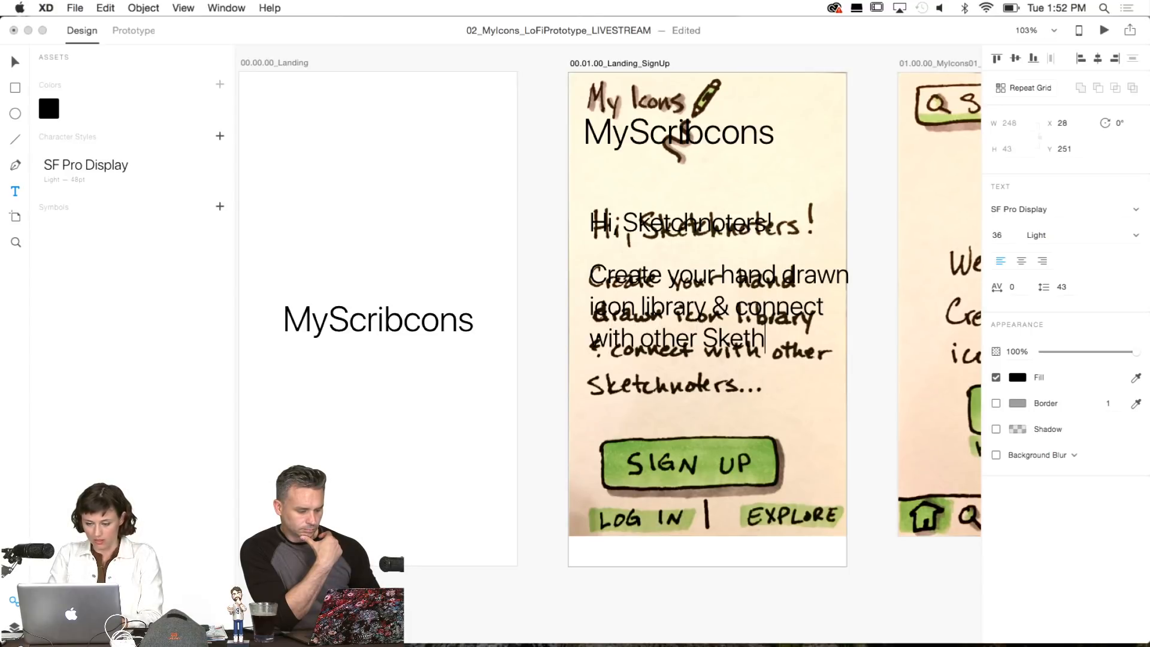
{"action": "key", "text": "BackSpace"}
{"action": "type", "text": "chnoters"}
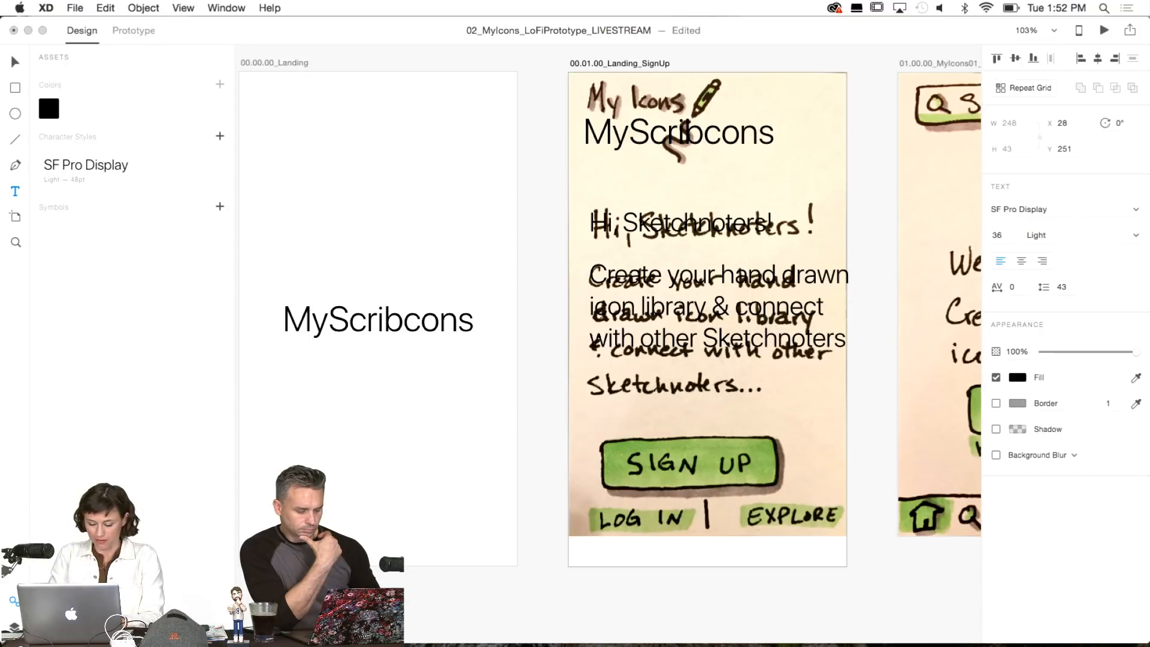
{"action": "type", "text": "."}
{"action": "key", "text": "Escape"}
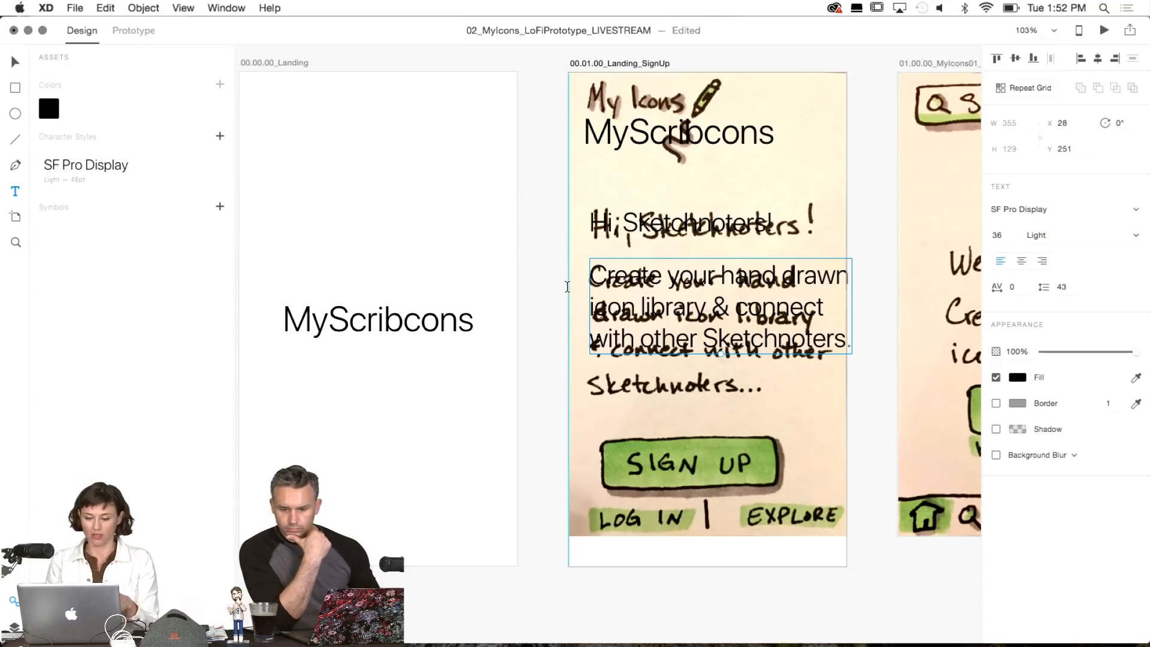
{"action": "key", "text": "v"}
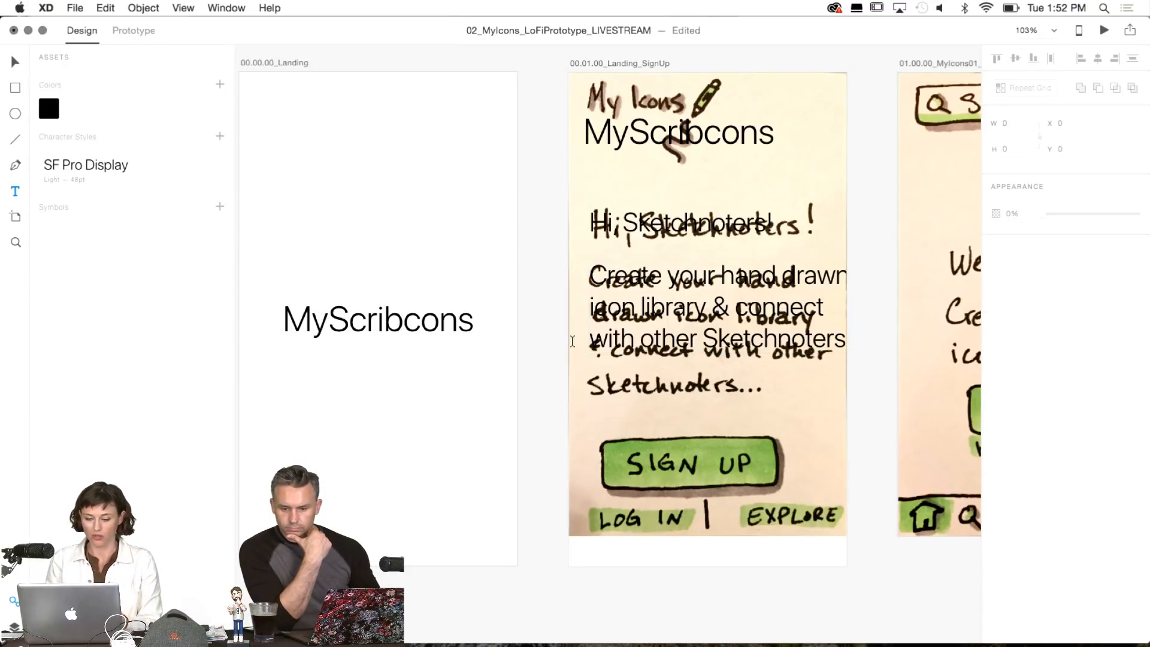
Delete the hand-drawn wireframe image from the sign-up artboard and move the three-line paragraph to X 14, Y 279.
{"action": "left_click", "coordinate": [678, 434]}
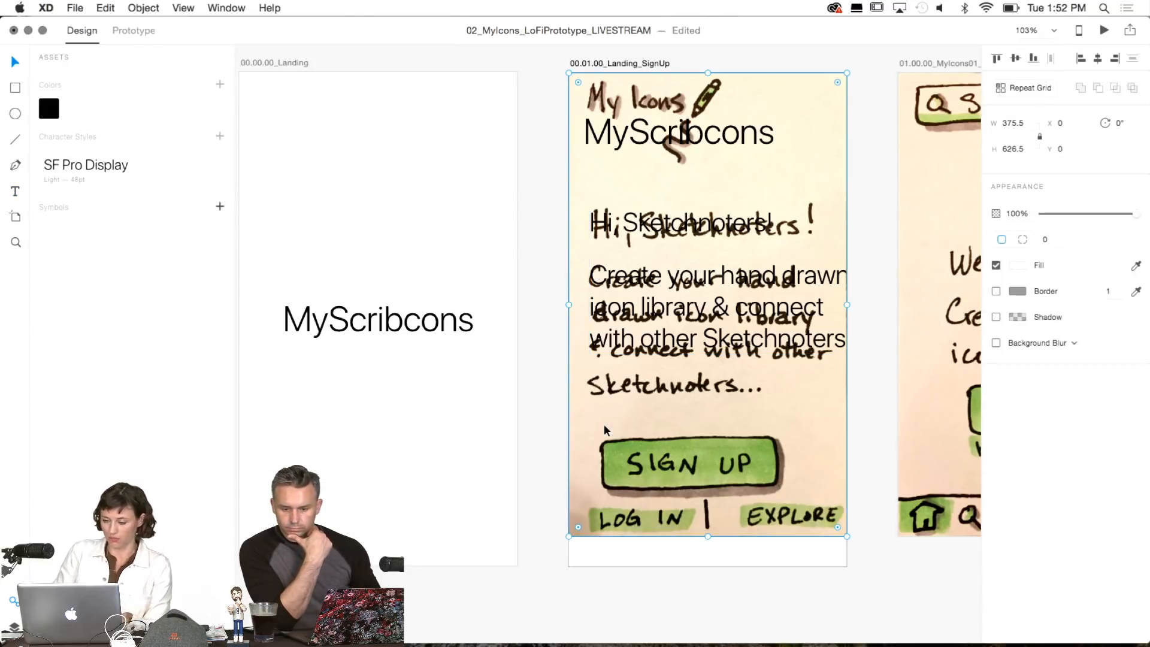
{"action": "key", "text": "Delete"}
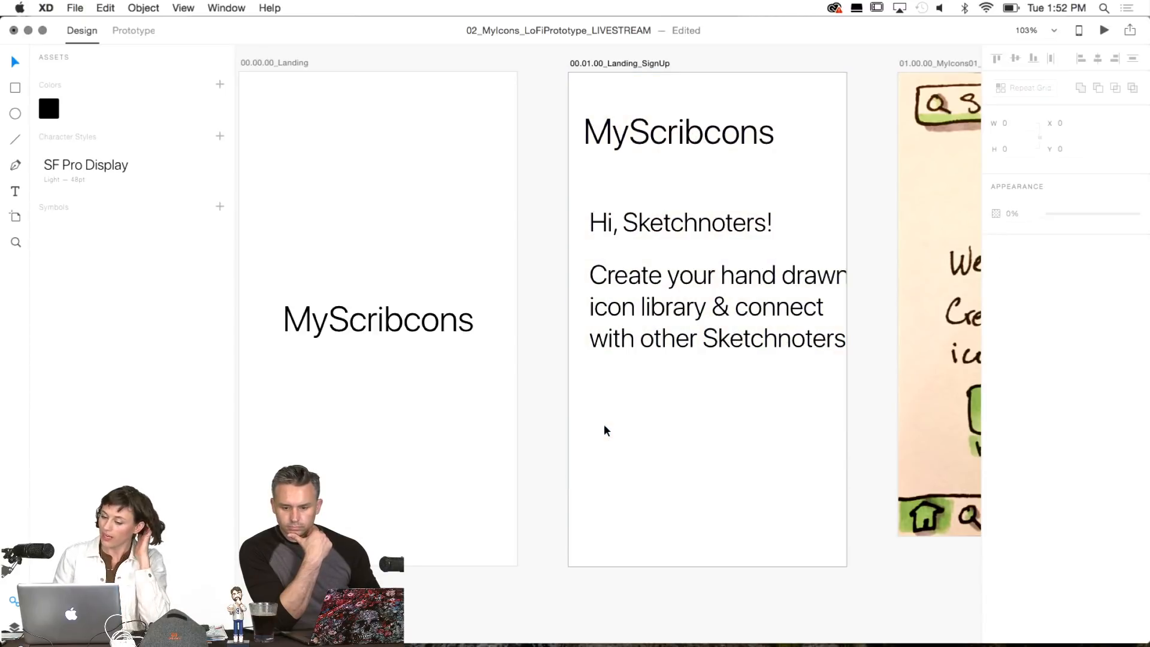
{"action": "left_click", "coordinate": [684, 344]}
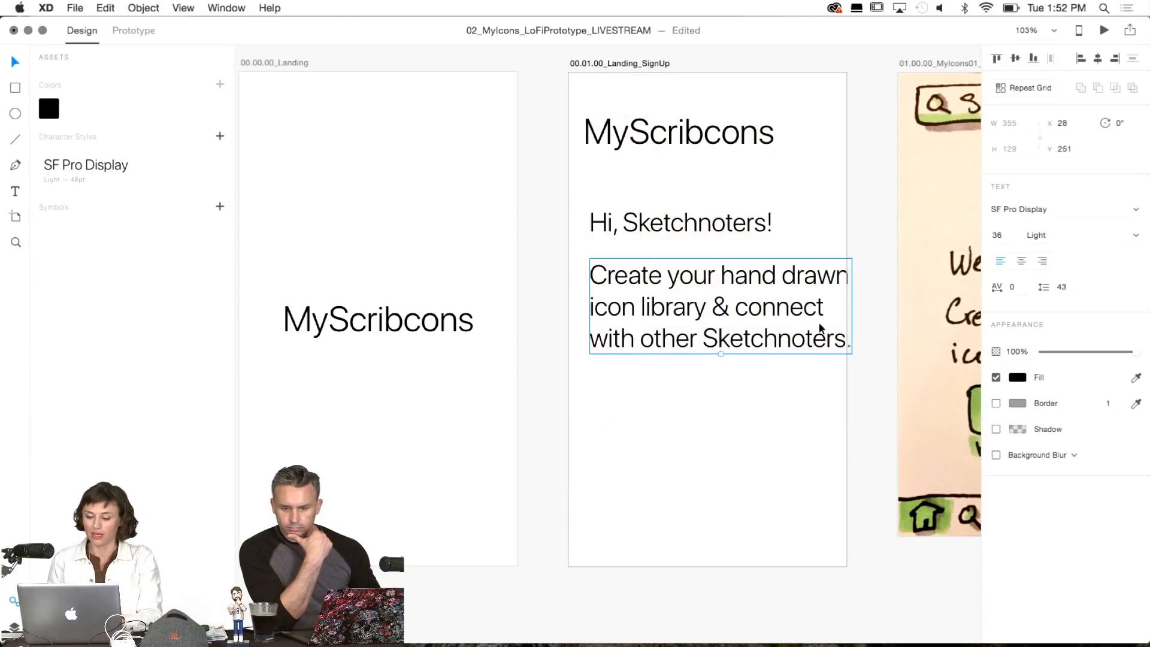
{"action": "double_click", "coordinate": [775, 325]}
{"action": "key", "text": "Escape"}
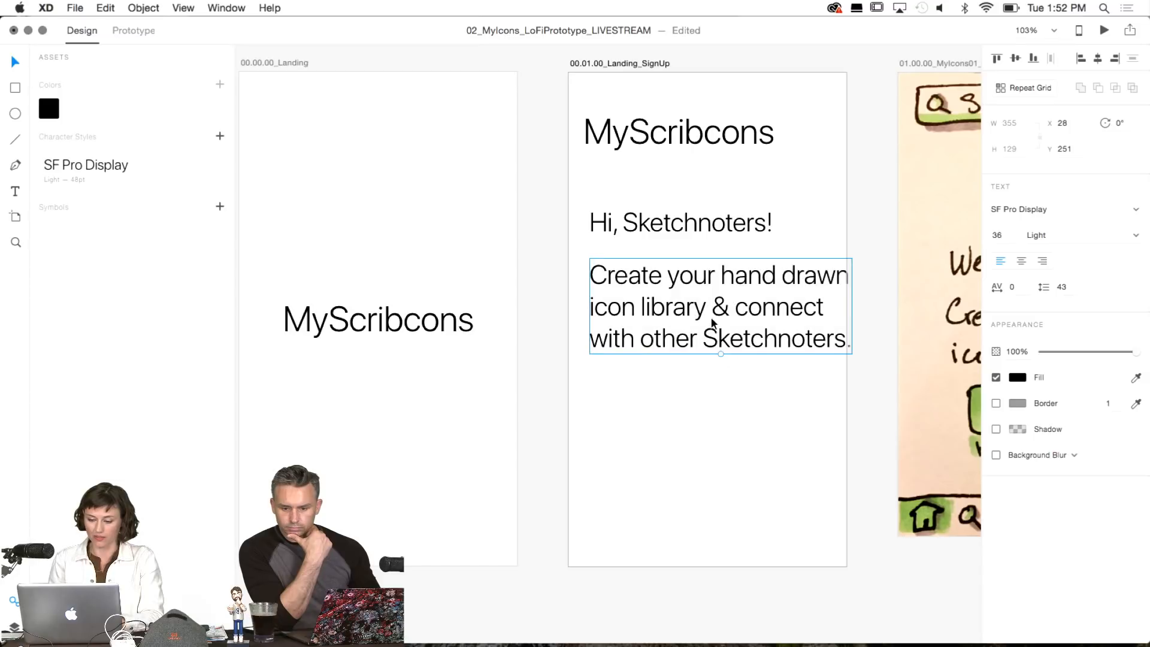
{"action": "mouse_move", "coordinate": [707, 313]}
{"action": "left_mouse_down"}
{"action": "mouse_move", "coordinate": [697, 407]}
{"action": "mouse_move", "coordinate": [697, 333]}
{"action": "left_mouse_up"}
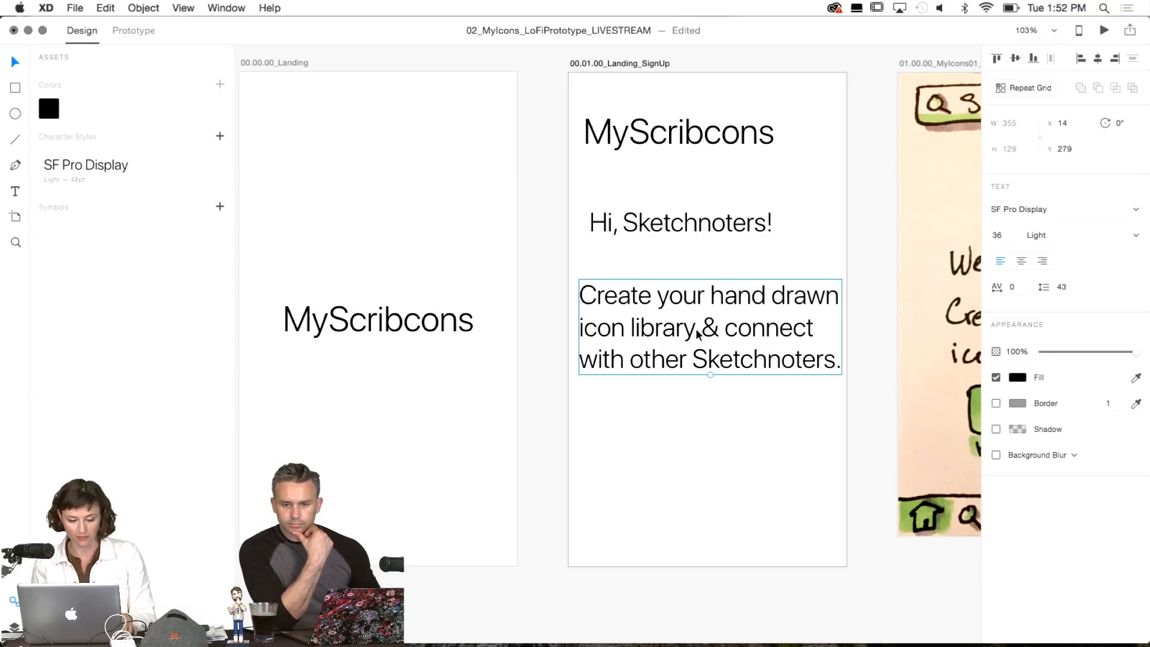
Draw a rectangle about 180 by 26 over the SIGN UP button in the black Gaia reference screenshot.
{"action": "scroll", "coordinate": [696, 334], "scroll_direction": "right", "scroll_amount": 15}
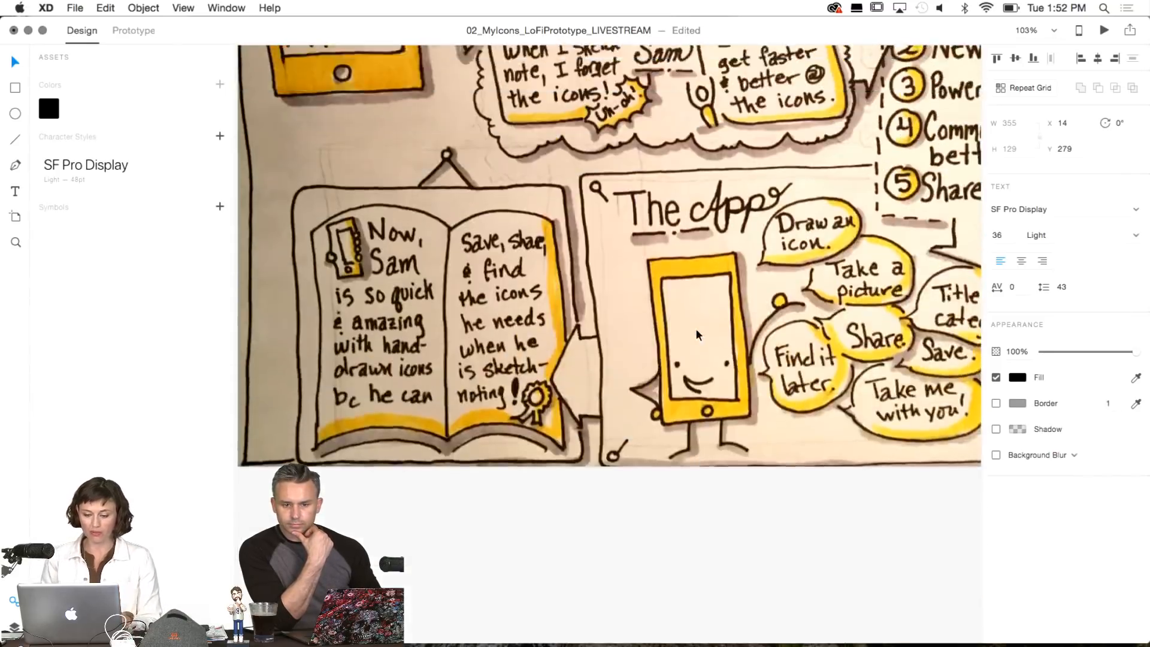
{"action": "scroll", "coordinate": [697, 334], "scroll_direction": "right", "scroll_amount": 5}
{"action": "scroll", "coordinate": [696, 334], "scroll_direction": "down", "scroll_amount": 3}
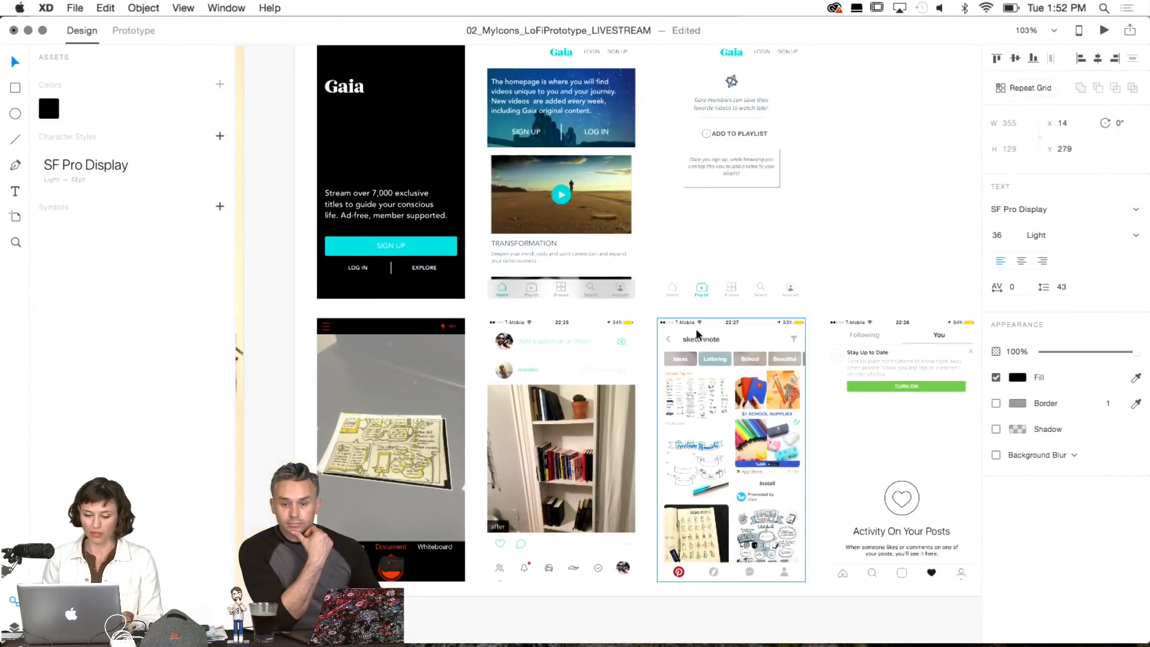
{"action": "scroll", "coordinate": [780, 328], "scroll_direction": "left", "scroll_amount": 3}
{"action": "scroll", "coordinate": [780, 328], "scroll_direction": "up", "scroll_amount": 1}
{"action": "key", "text": "super+2"}
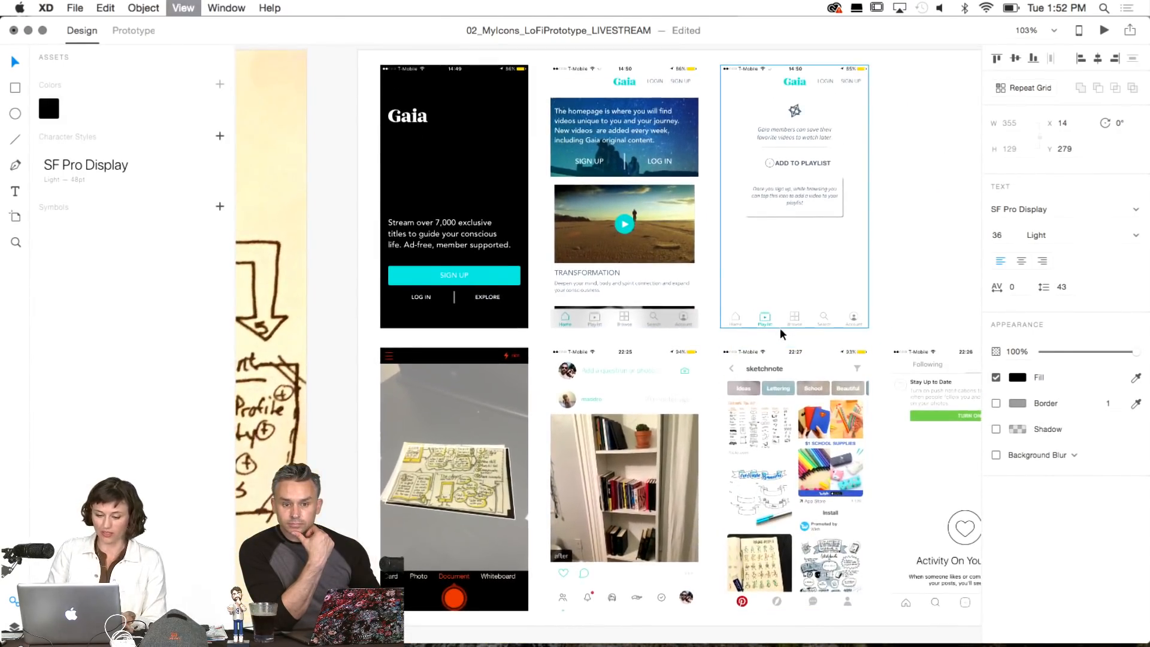
{"action": "key", "text": "super+equal"}
{"action": "scroll", "coordinate": [781, 330], "scroll_direction": "left", "scroll_amount": 15}
{"action": "scroll", "coordinate": [780, 329], "scroll_direction": "up", "scroll_amount": 7}
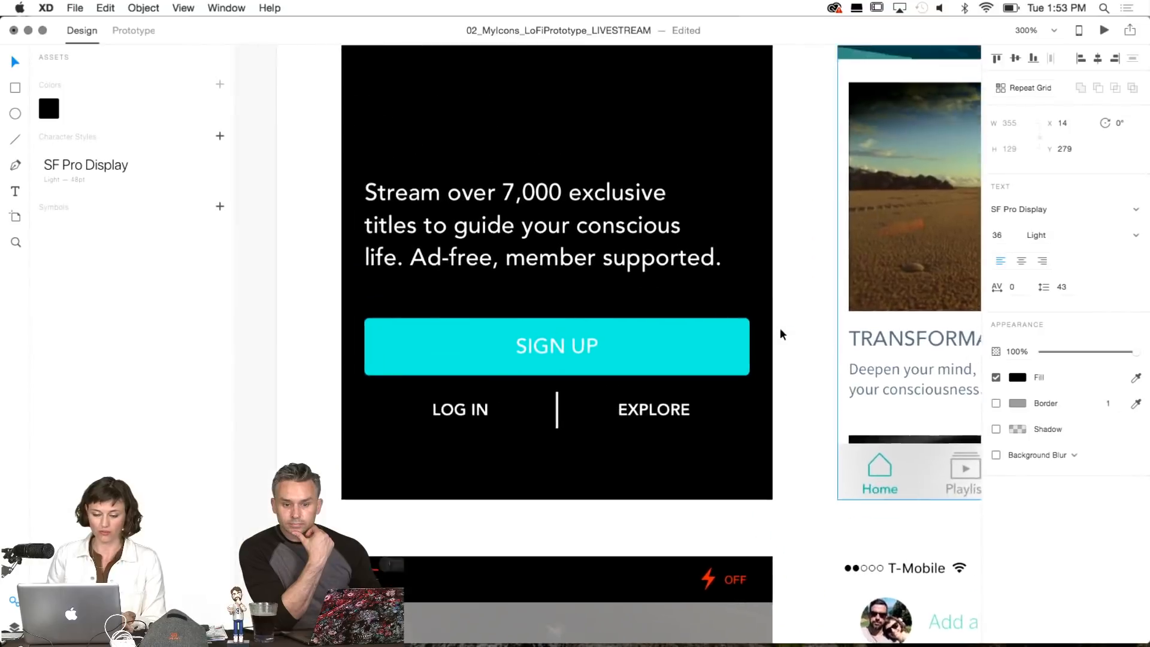
{"action": "scroll", "coordinate": [780, 329], "scroll_direction": "down", "scroll_amount": 2}
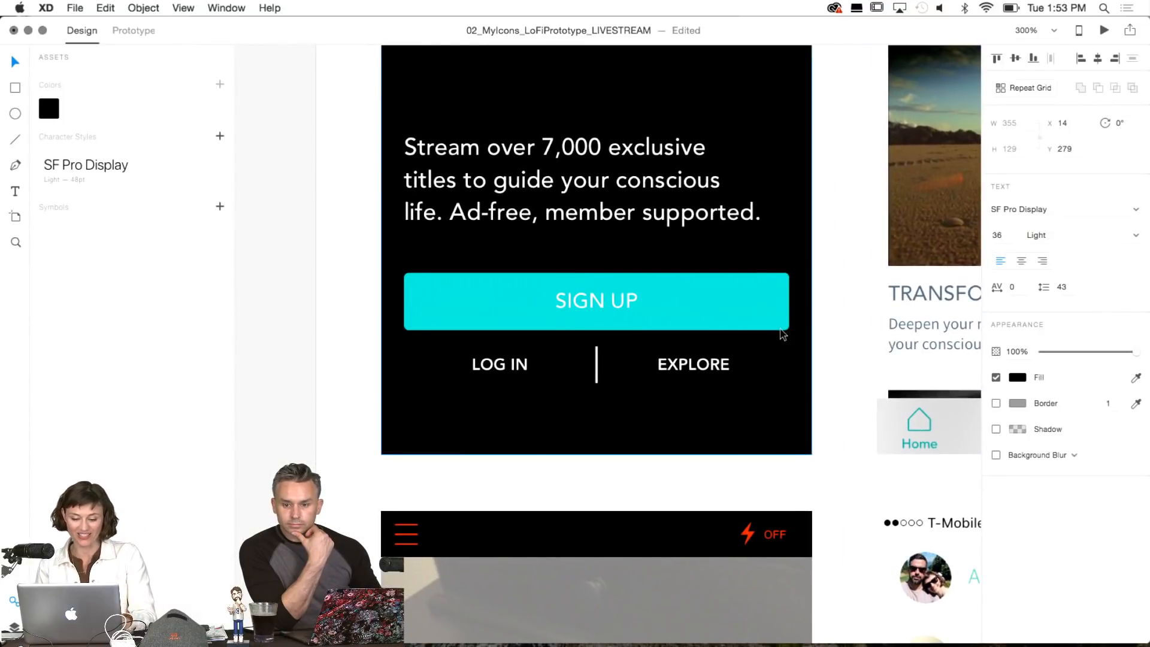
{"action": "key", "text": "r"}
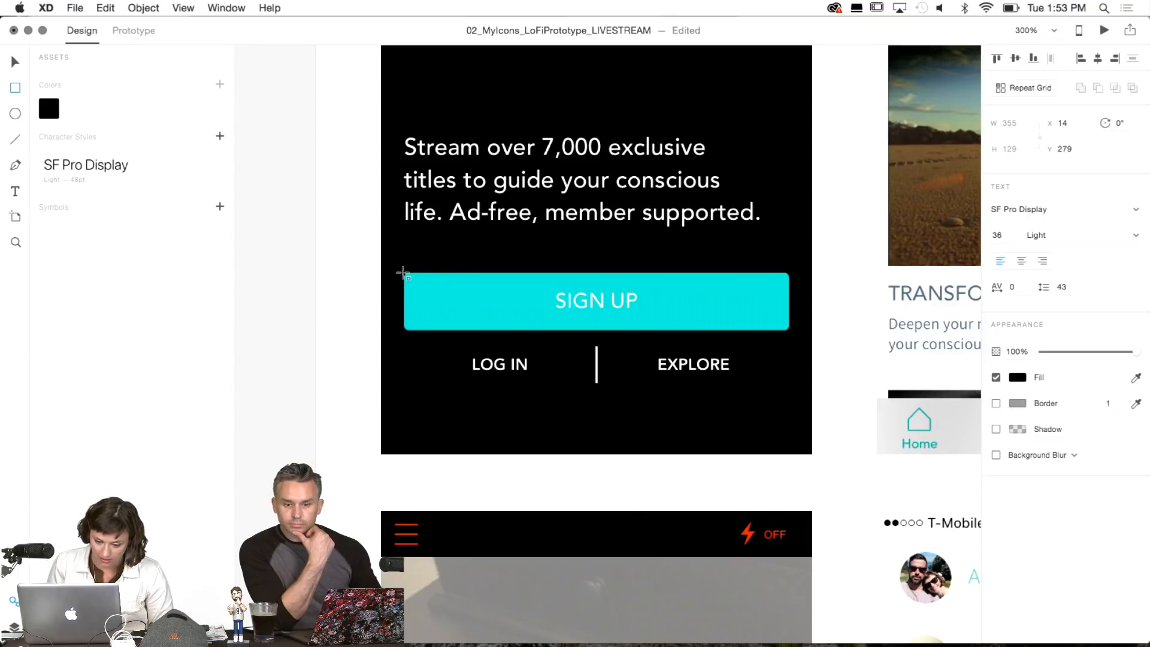
{"action": "mouse_move", "coordinate": [403, 273]}
{"action": "left_mouse_down"}
{"action": "mouse_move", "coordinate": [589, 328]}
{"action": "mouse_move", "coordinate": [788, 330]}
{"action": "left_mouse_up"}
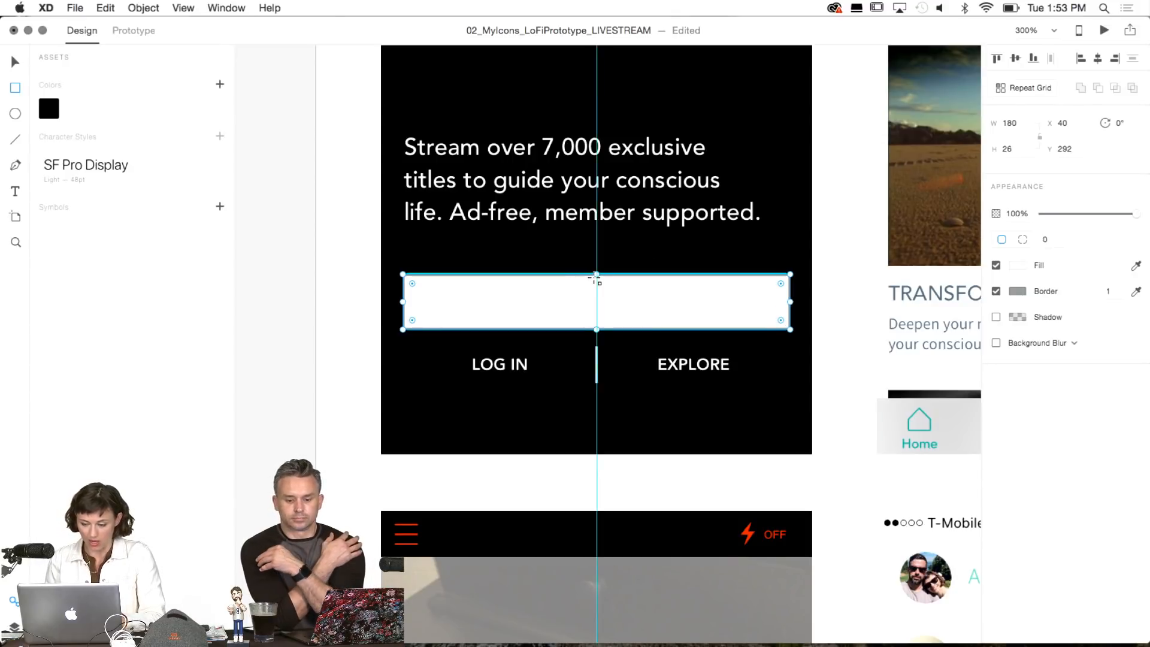
Set the height of the rectangle over the SIGN UP button to 30.
{"action": "left_click", "coordinate": [1003, 148]}
{"action": "type", "text": "30"}
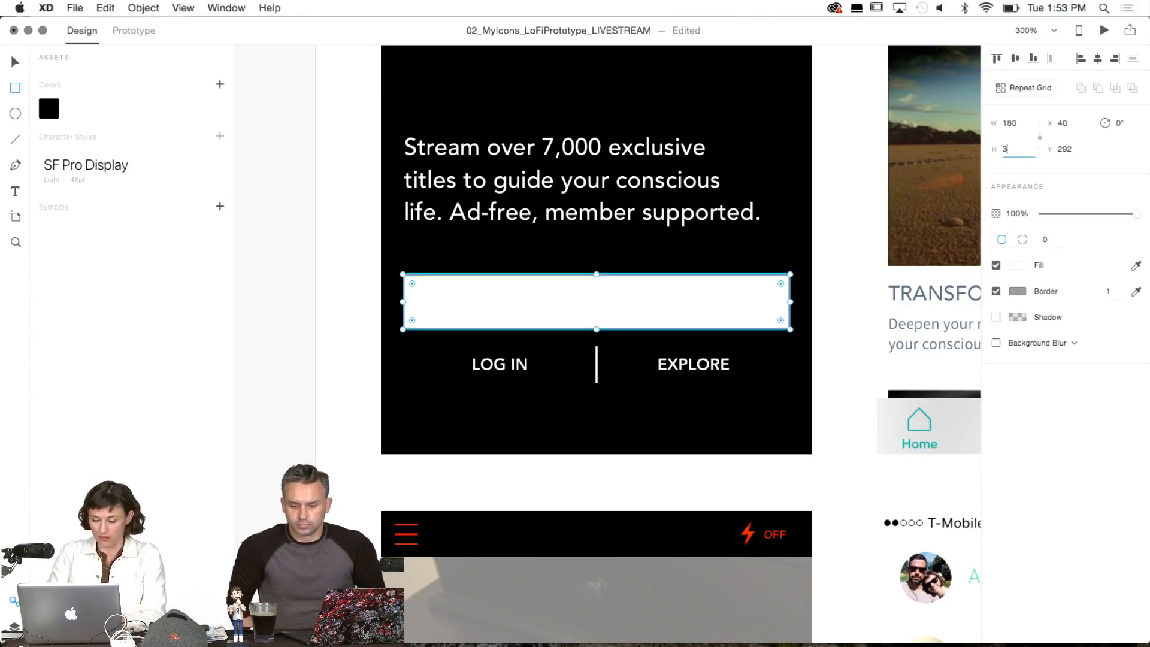
{"action": "key", "text": "Return"}
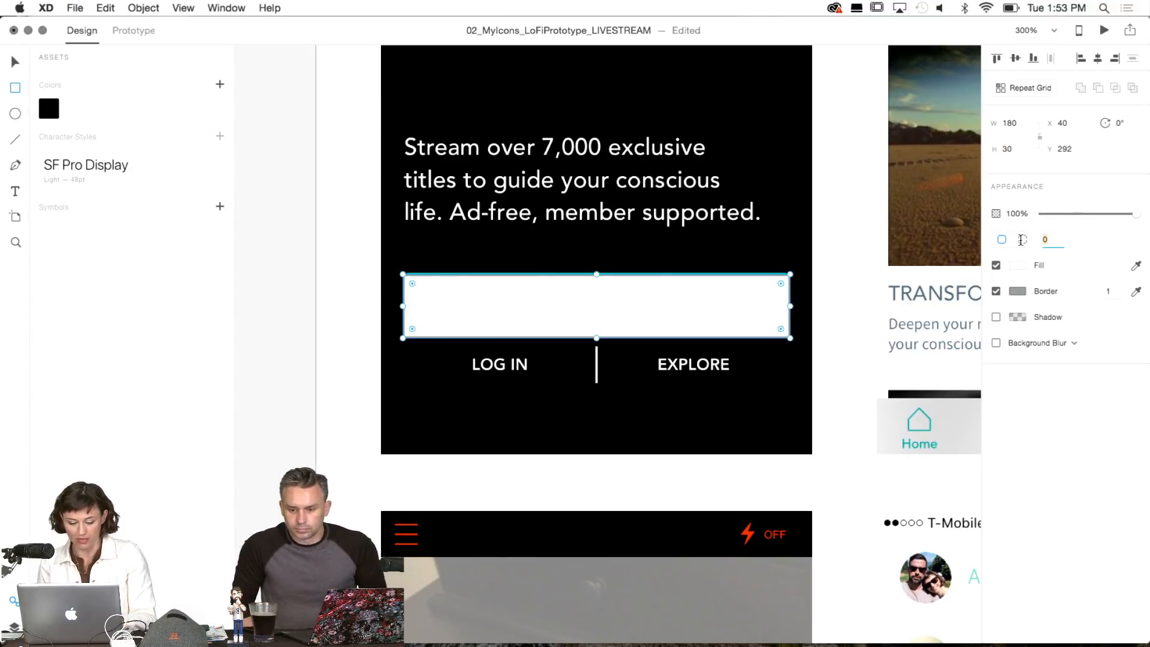
Set the rectangle's corner radius to 2 and turn off its border.
{"action": "type", "text": "5"}
{"action": "key", "text": "Return"}
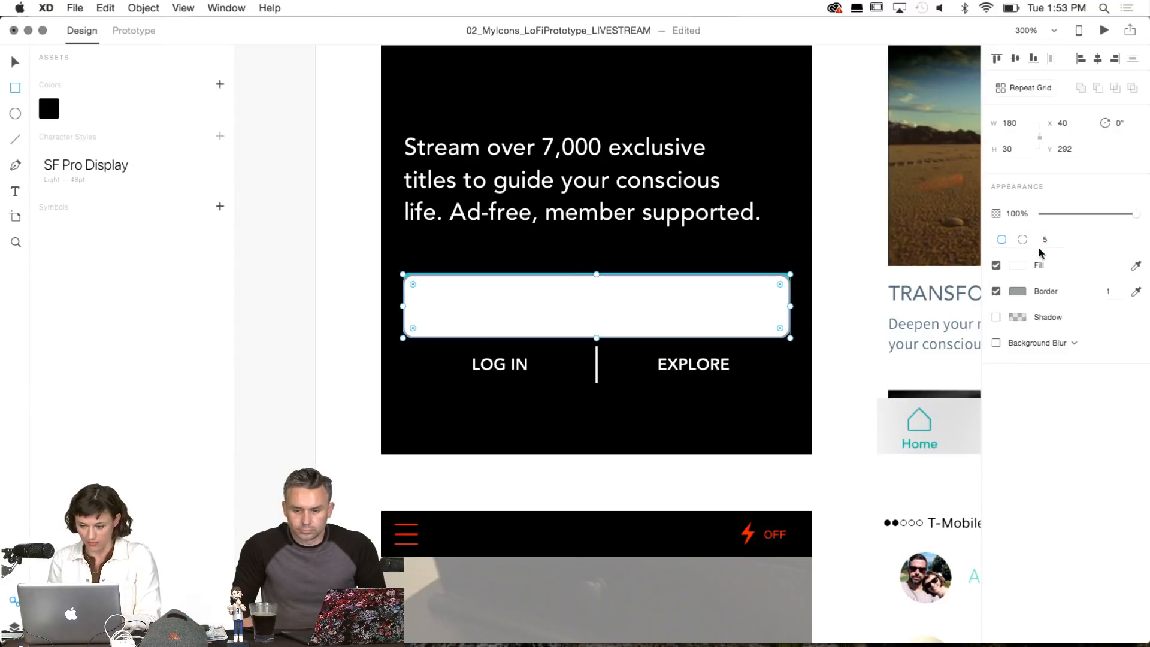
{"action": "left_click_drag", "start_coordinate": [1055, 242], "coordinate": [1025, 237]}
{"action": "type", "text": "2"}
{"action": "key", "text": "Return"}
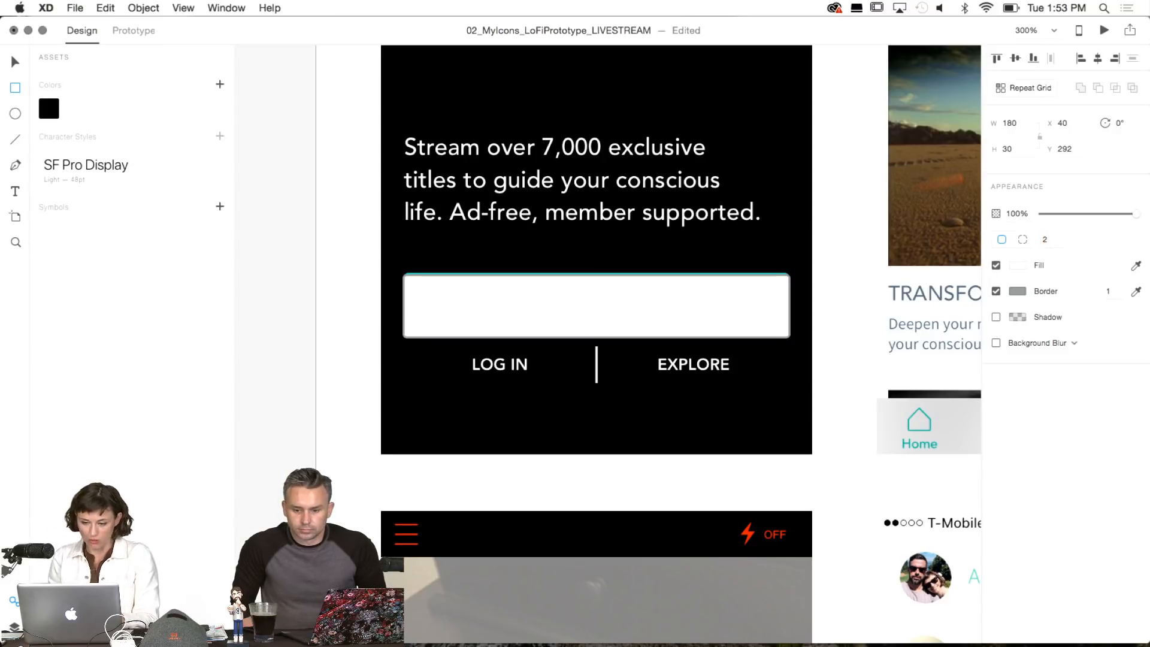
{"action": "left_click", "coordinate": [996, 292]}
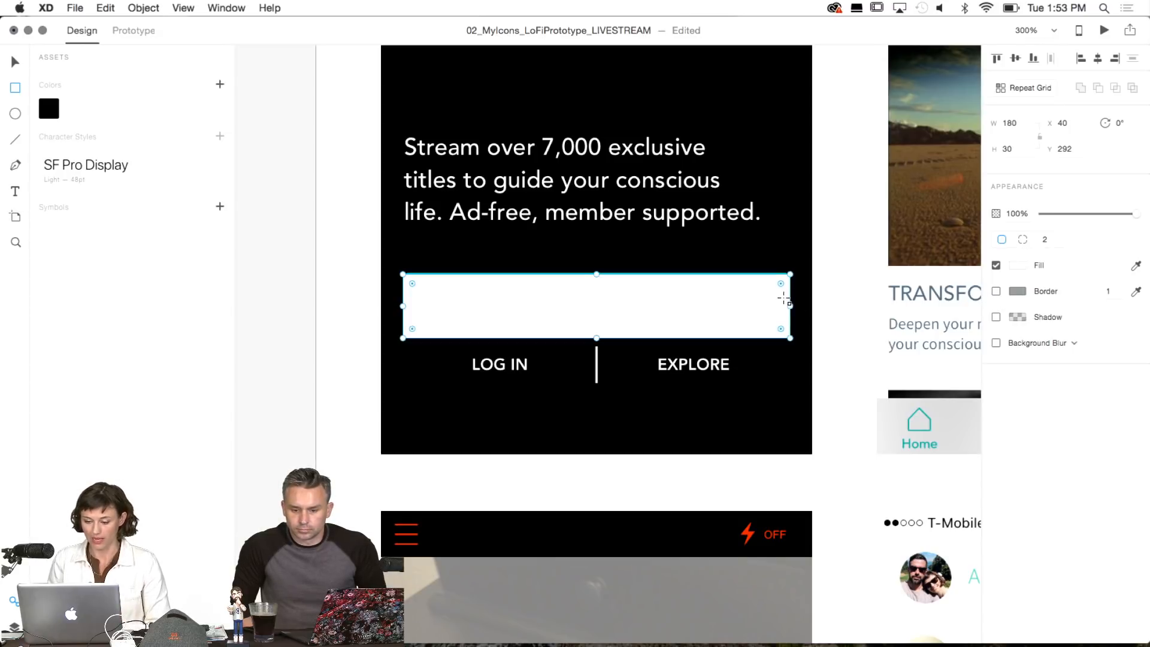
Move the rectangle straight down to Y 333 and fill it with the cyan sampled from the SIGN UP button.
{"action": "key", "text": "v"}
{"action": "left_click_drag", "start_coordinate": [749, 300], "coordinate": [749, 351]}
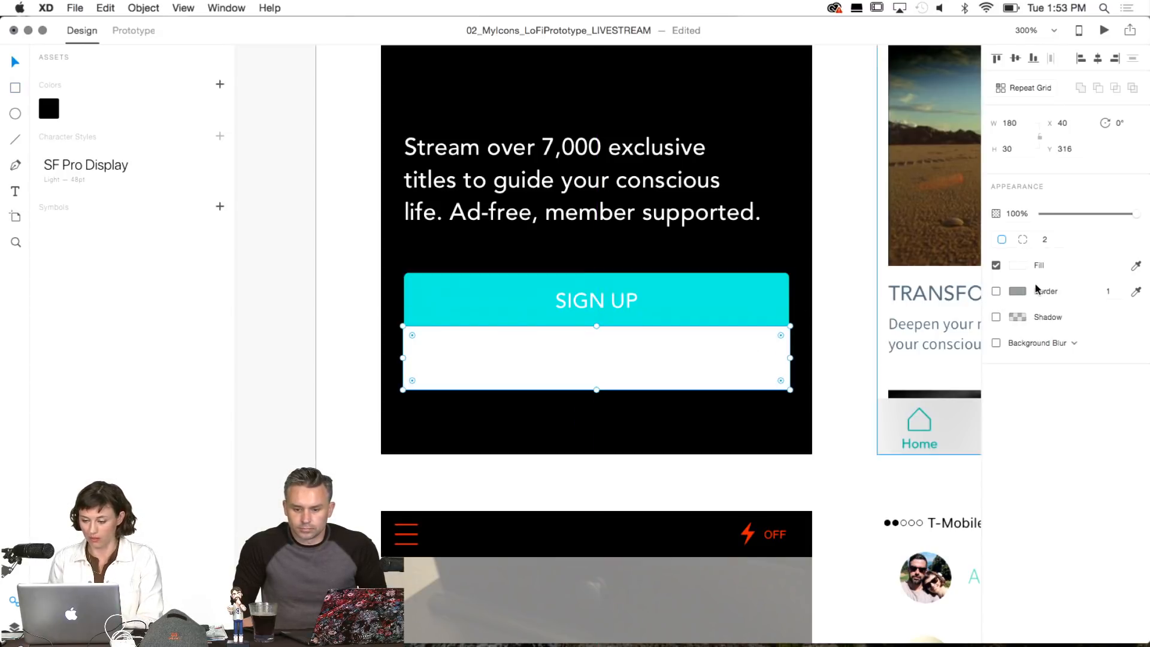
{"action": "left_click", "coordinate": [1136, 267]}
{"action": "left_click", "coordinate": [722, 299]}
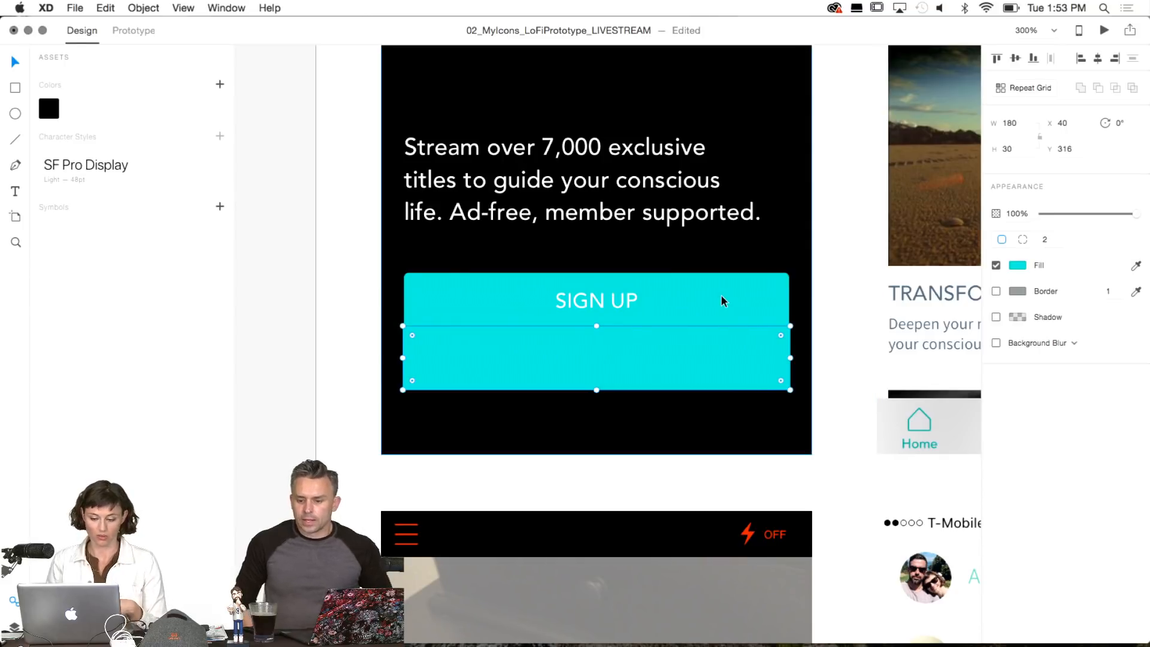
{"action": "left_click_drag", "start_coordinate": [706, 358], "coordinate": [707, 395]}
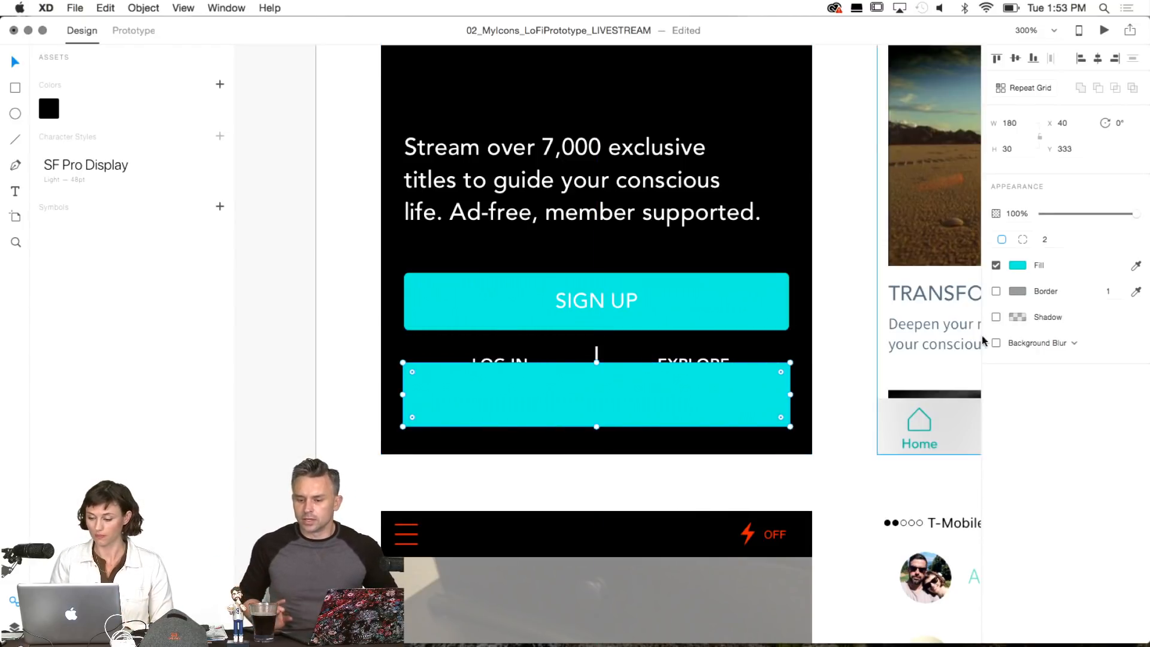
Save the rectangle's cyan fill #00D1D3 as a reusable color asset.
{"action": "left_click", "coordinate": [1017, 265]}
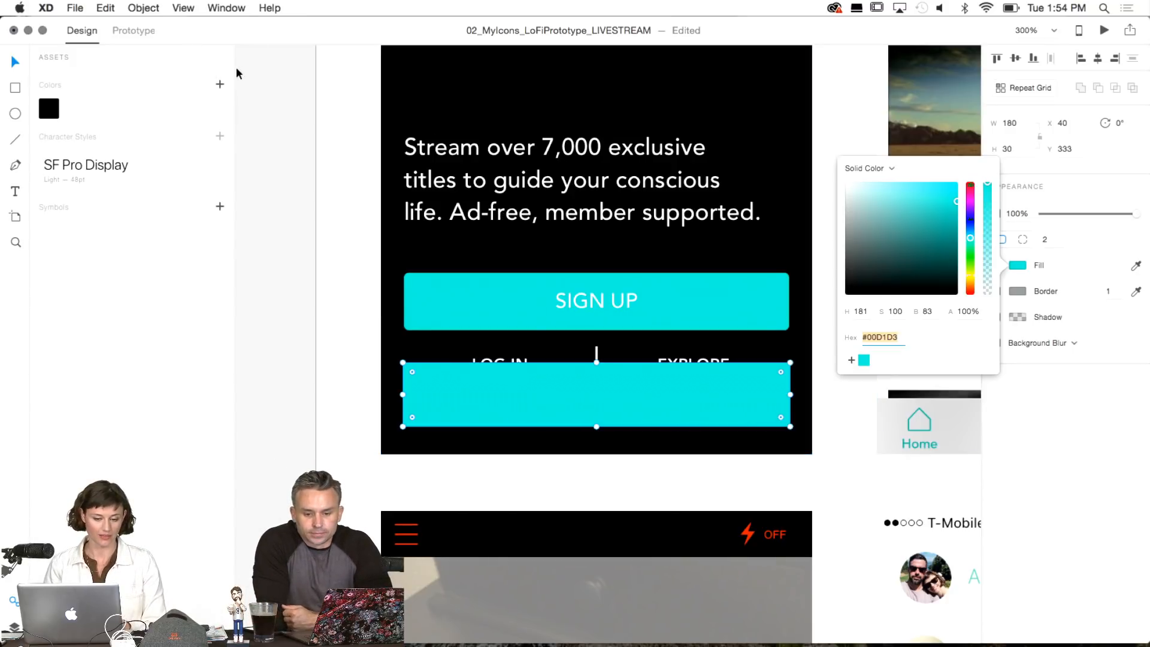
{"action": "left_click", "coordinate": [219, 85]}
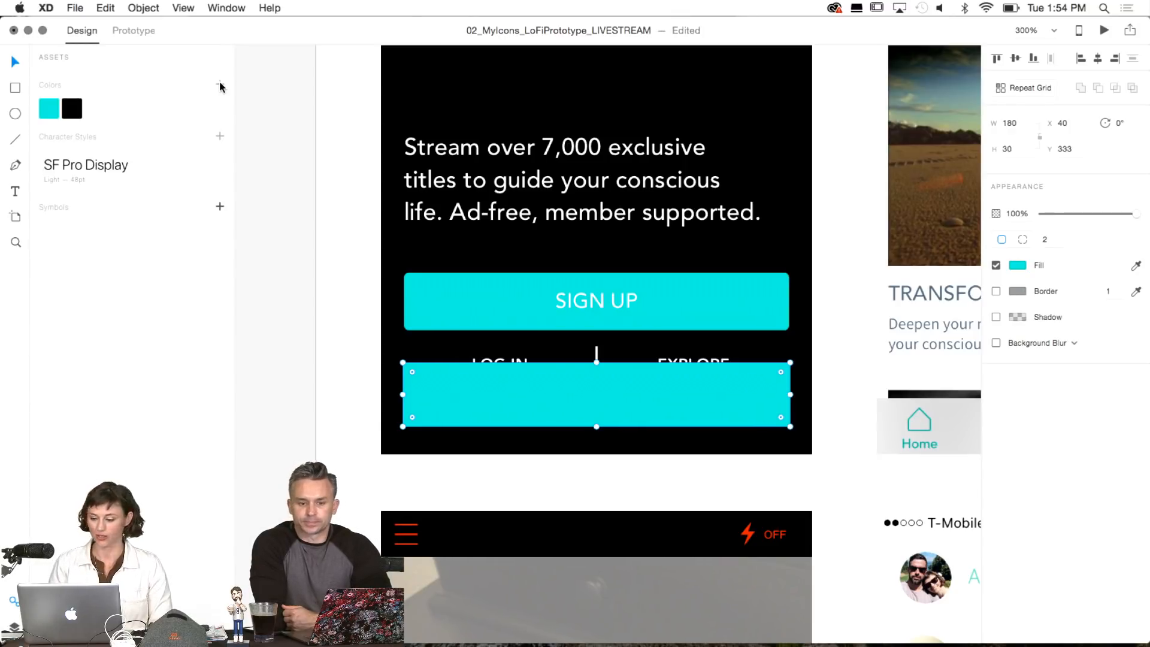
Change the rectangle's fill to a gradient and set its darker end stop to #00ADAF.
{"action": "left_click", "coordinate": [1017, 266]}
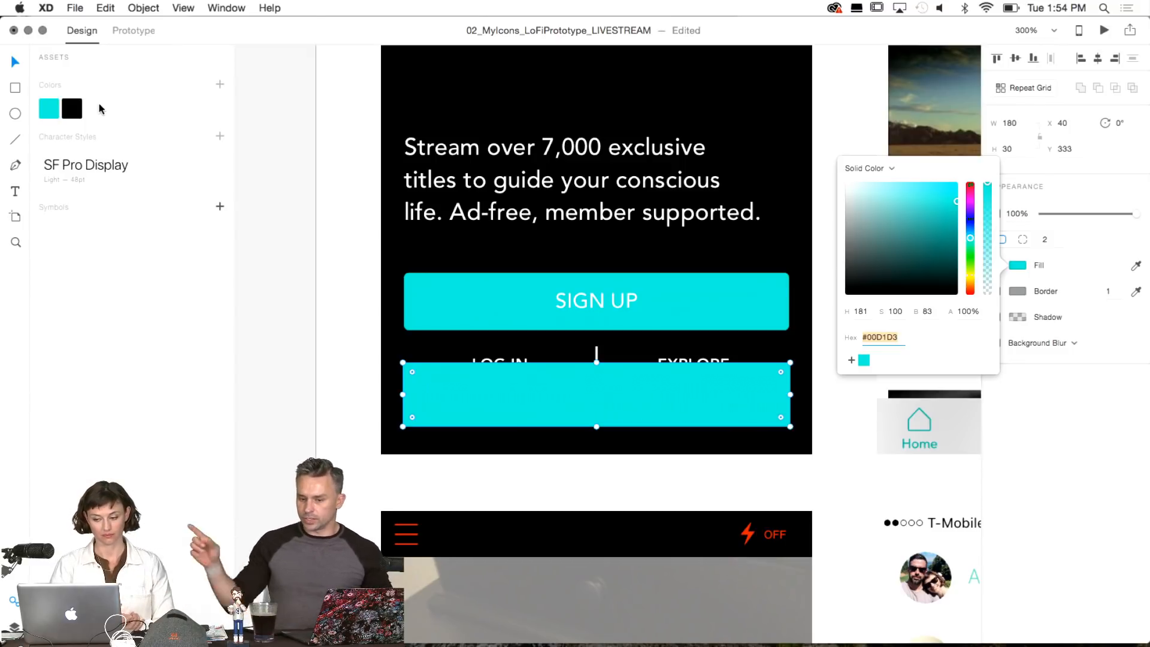
{"action": "left_click", "coordinate": [871, 168]}
{"action": "left_click", "coordinate": [867, 178]}
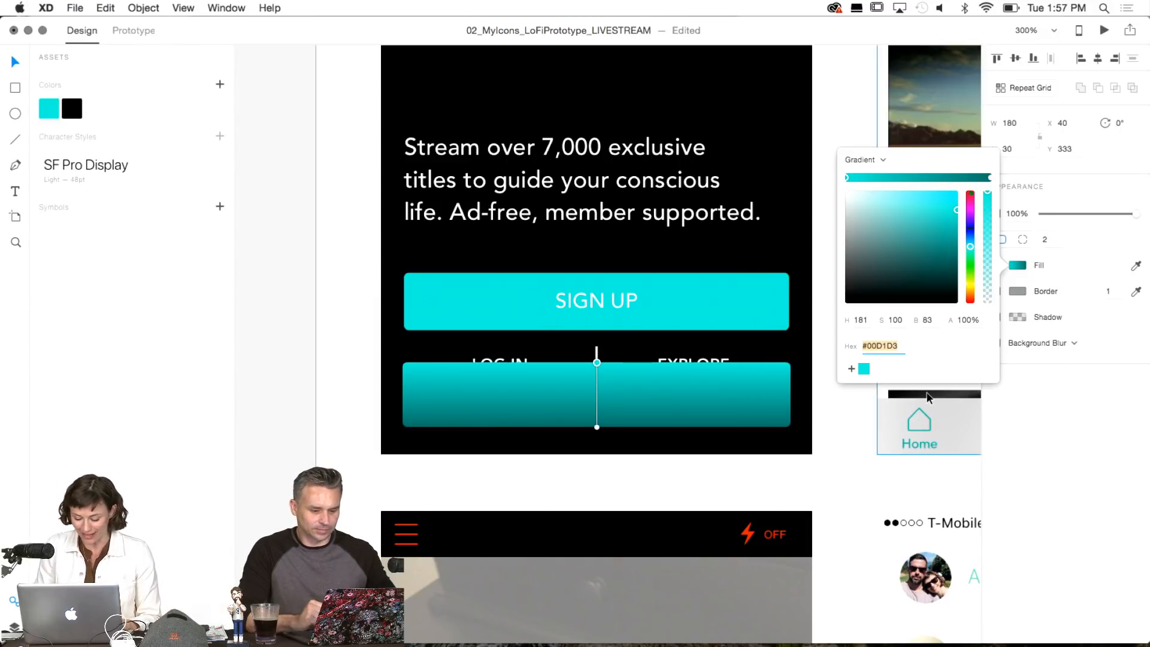
{"action": "key", "text": "super+equal"}
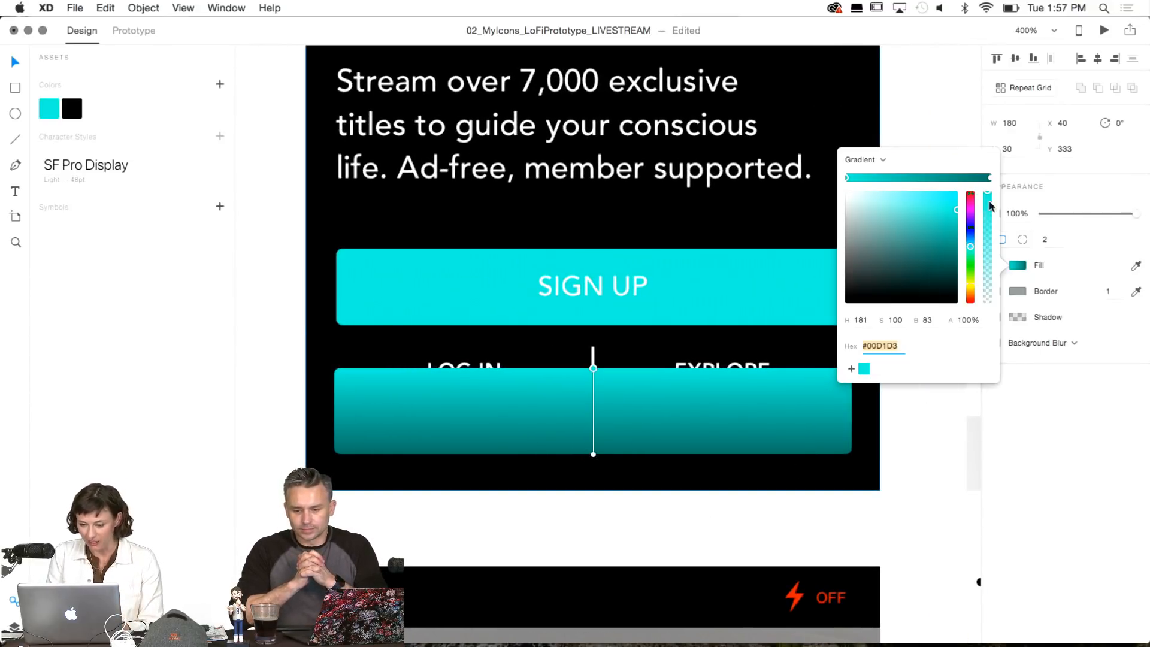
{"action": "left_click", "coordinate": [991, 179]}
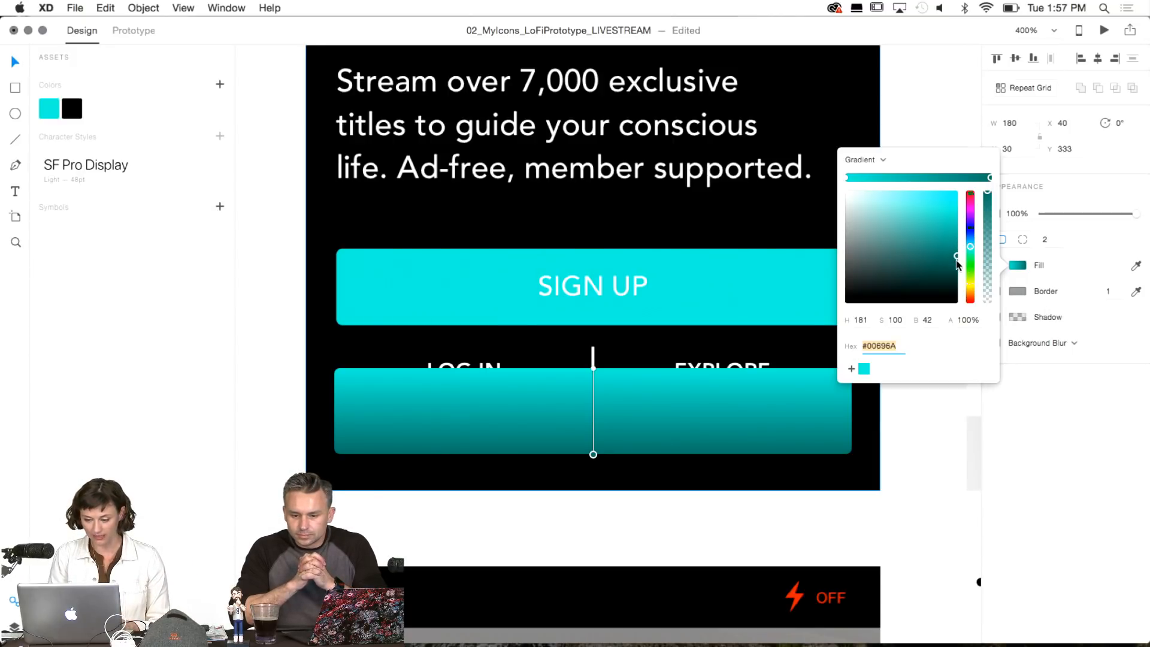
{"action": "left_click_drag", "start_coordinate": [956, 254], "coordinate": [958, 228]}
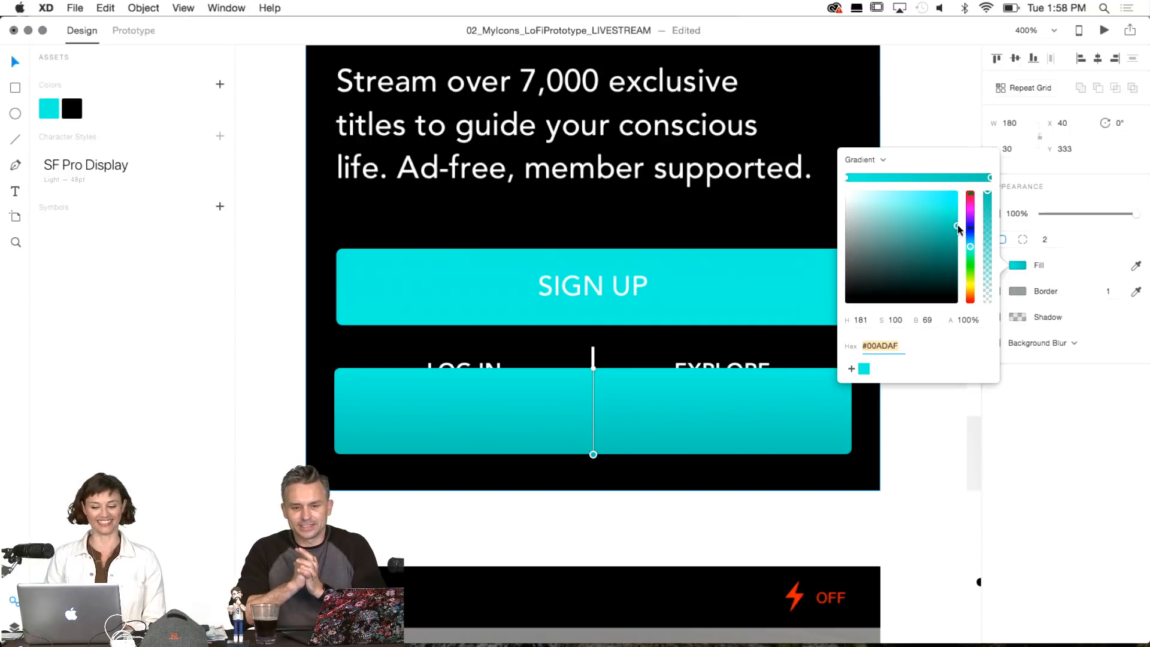
{"action": "left_click", "coordinate": [947, 126]}
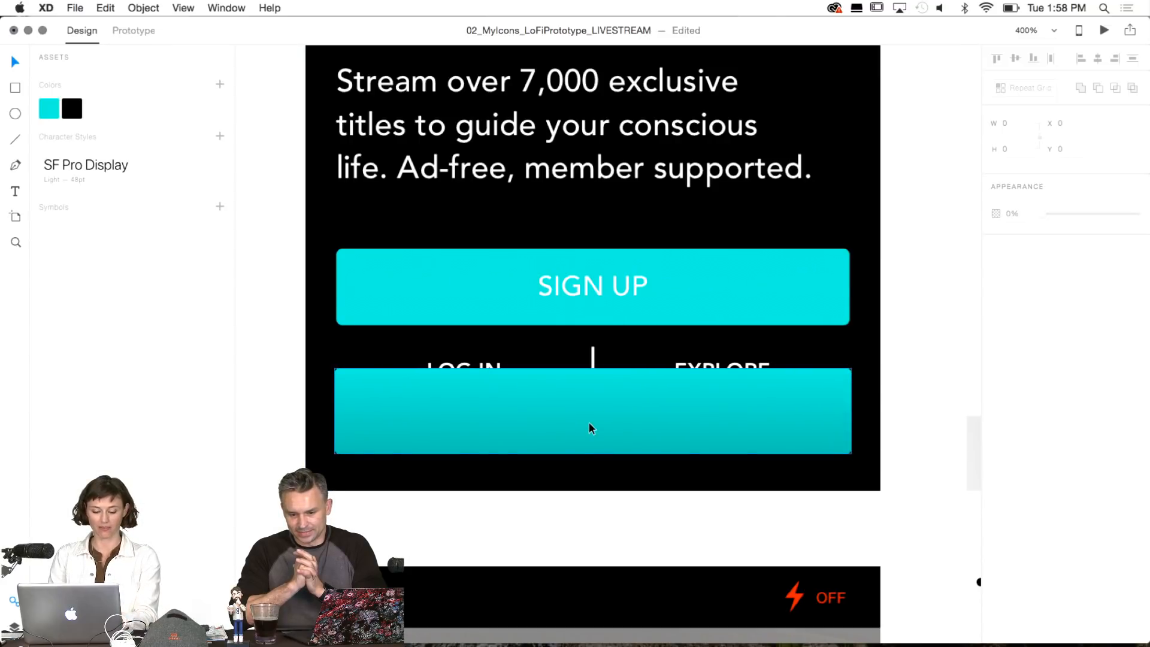
{"action": "key", "text": "t"}
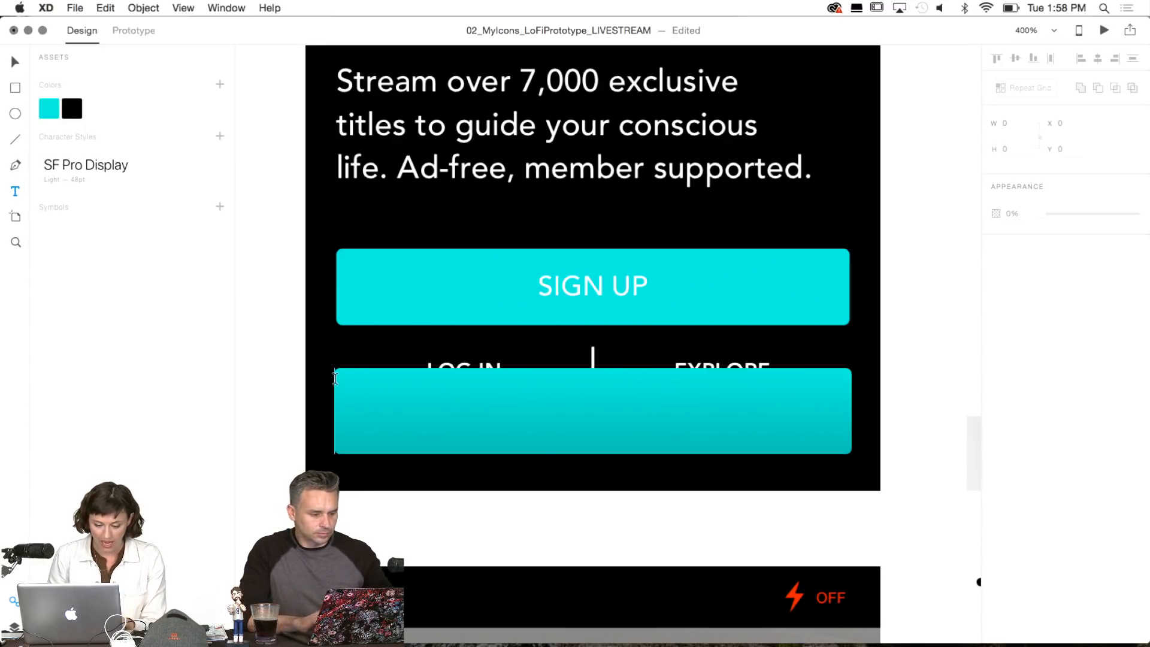
{"action": "left_click", "coordinate": [335, 378]}
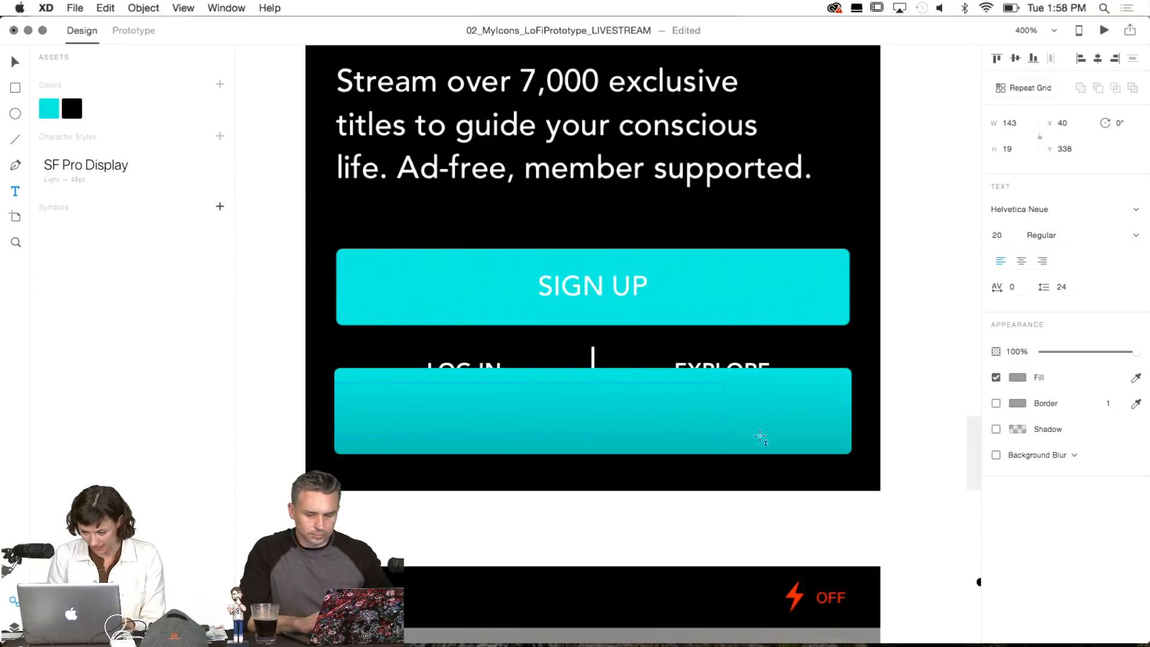
{"action": "left_click_drag", "start_coordinate": [761, 438], "coordinate": [850, 437]}
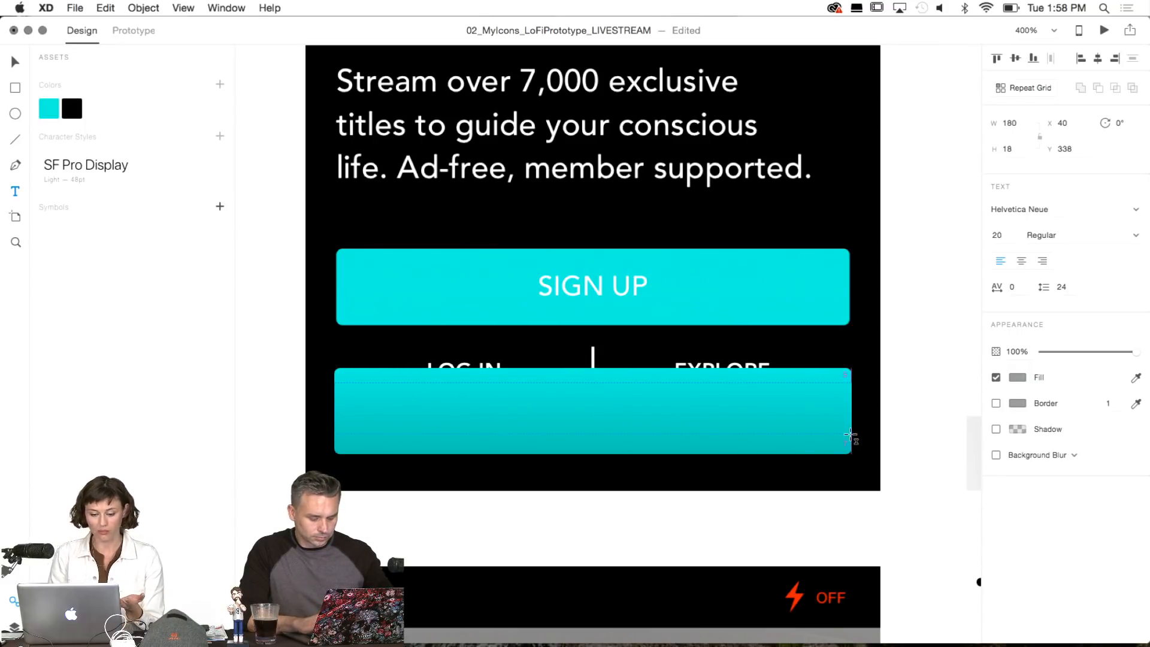
{"action": "left_click_drag", "start_coordinate": [850, 435], "coordinate": [851, 435]}
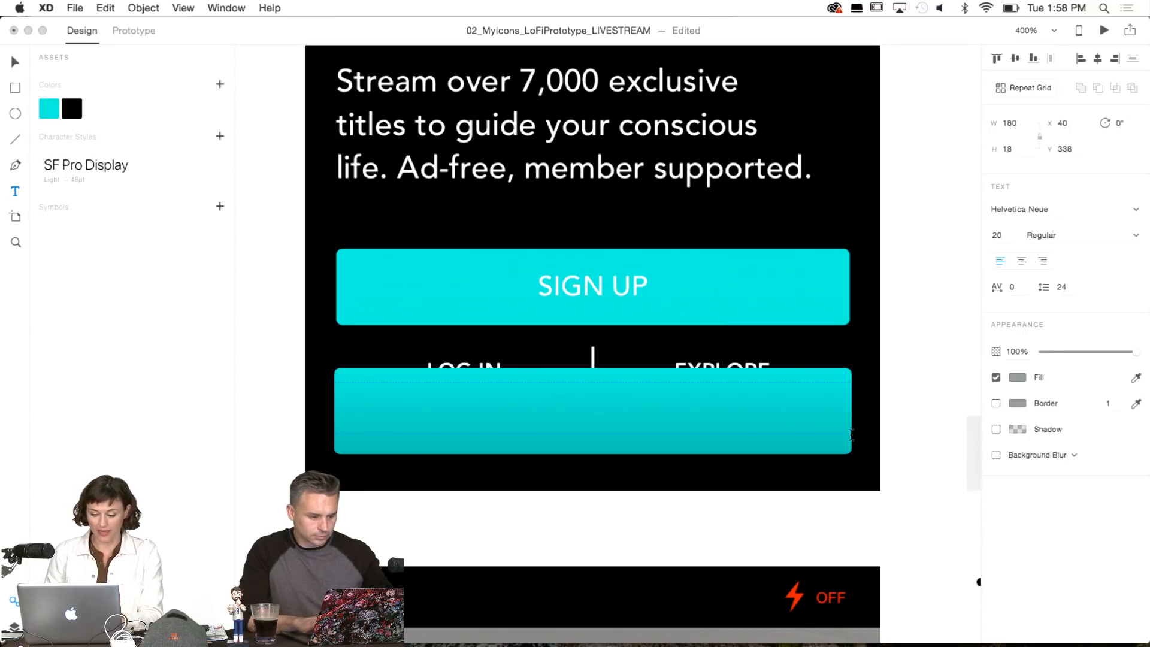
{"action": "key", "text": "Escape"}
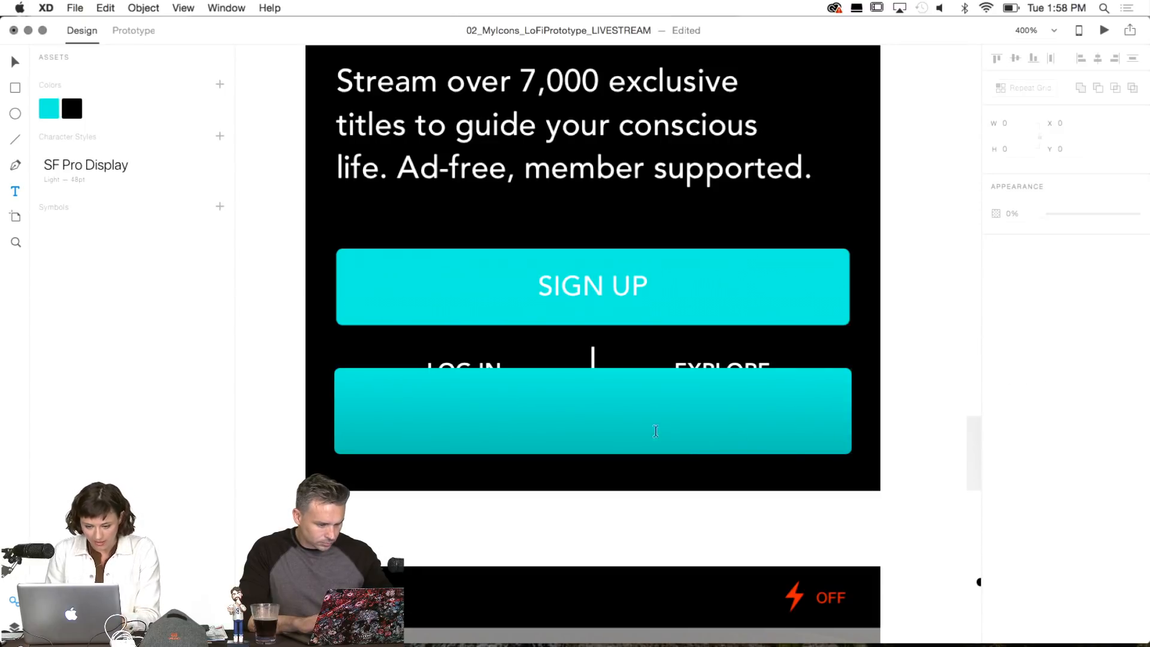
Draw a text area about 180 by 19 across the gradient rectangle and enter "SIGN IN" in it.
{"action": "left_click_drag", "start_coordinate": [335, 384], "coordinate": [852, 444]}
{"action": "type", "text": "S"}
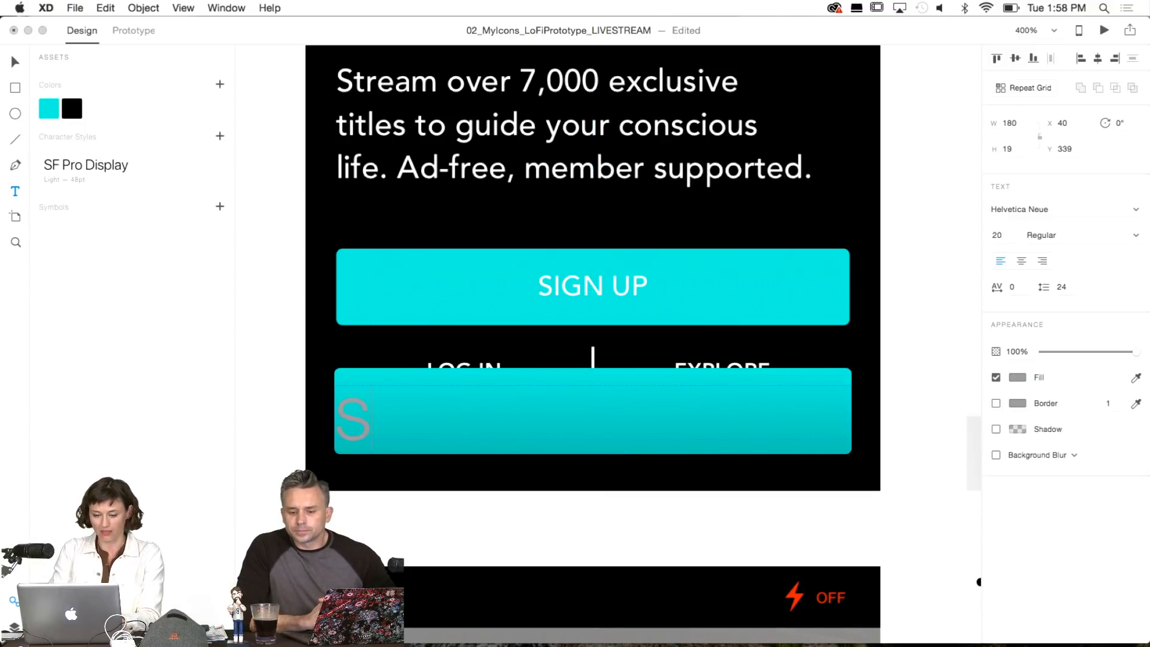
{"action": "type", "text": "IGN IN"}
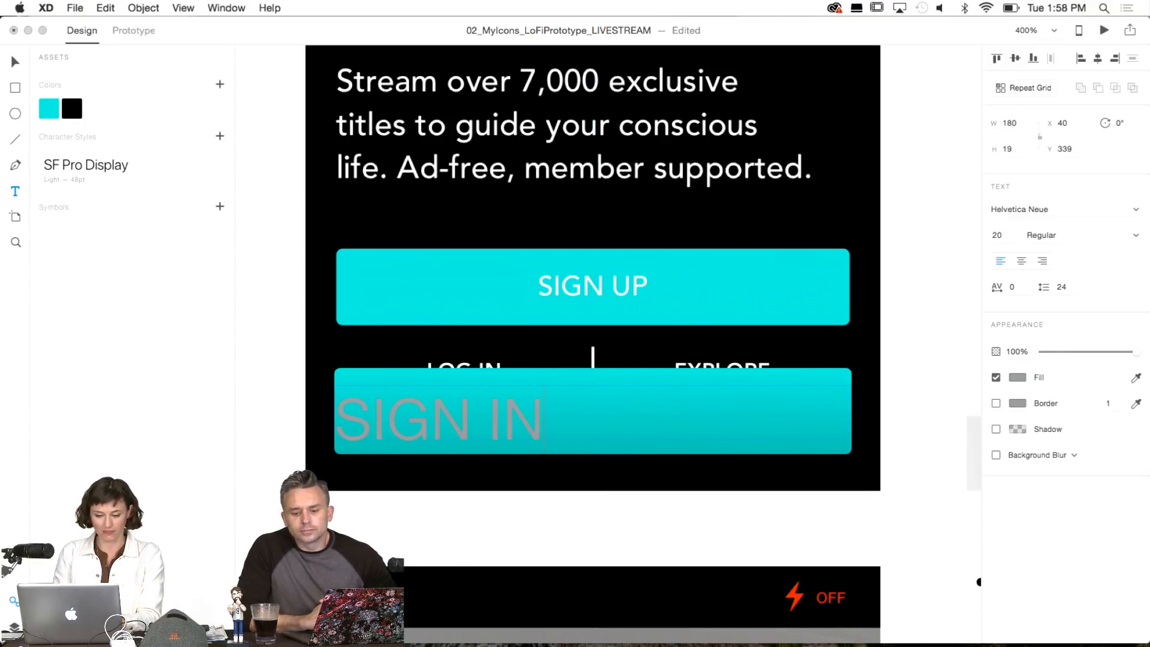
Center-align the SIGN IN text in its text area and set its font size to 17.
{"action": "key", "text": "super+a"}
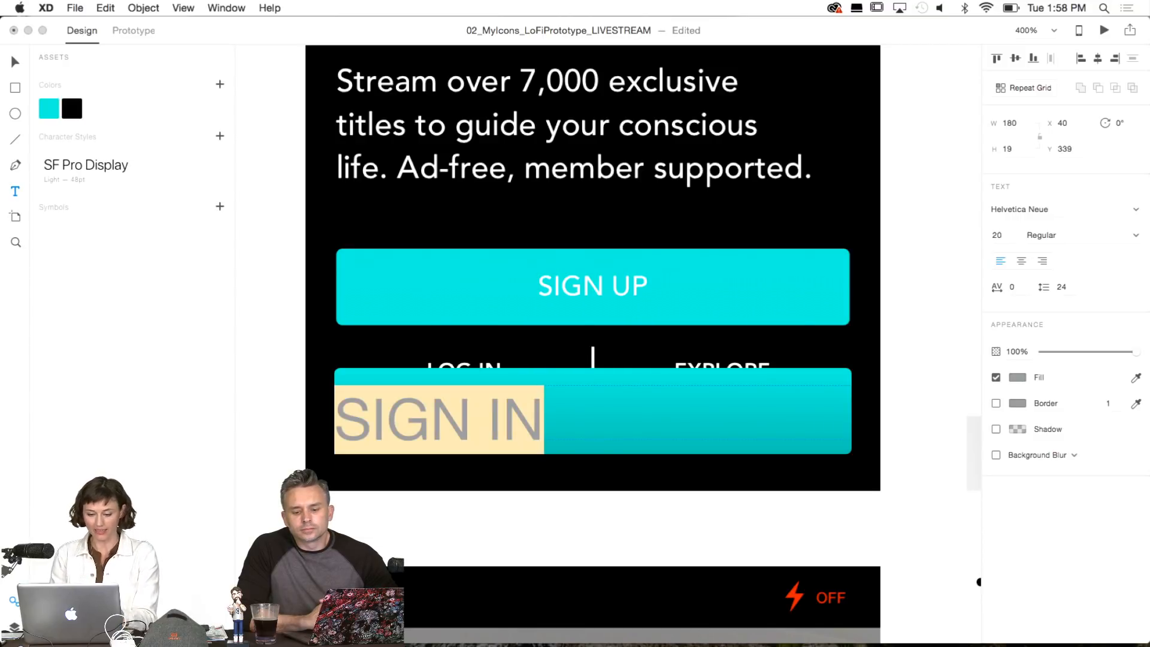
{"action": "left_click", "coordinate": [1021, 262]}
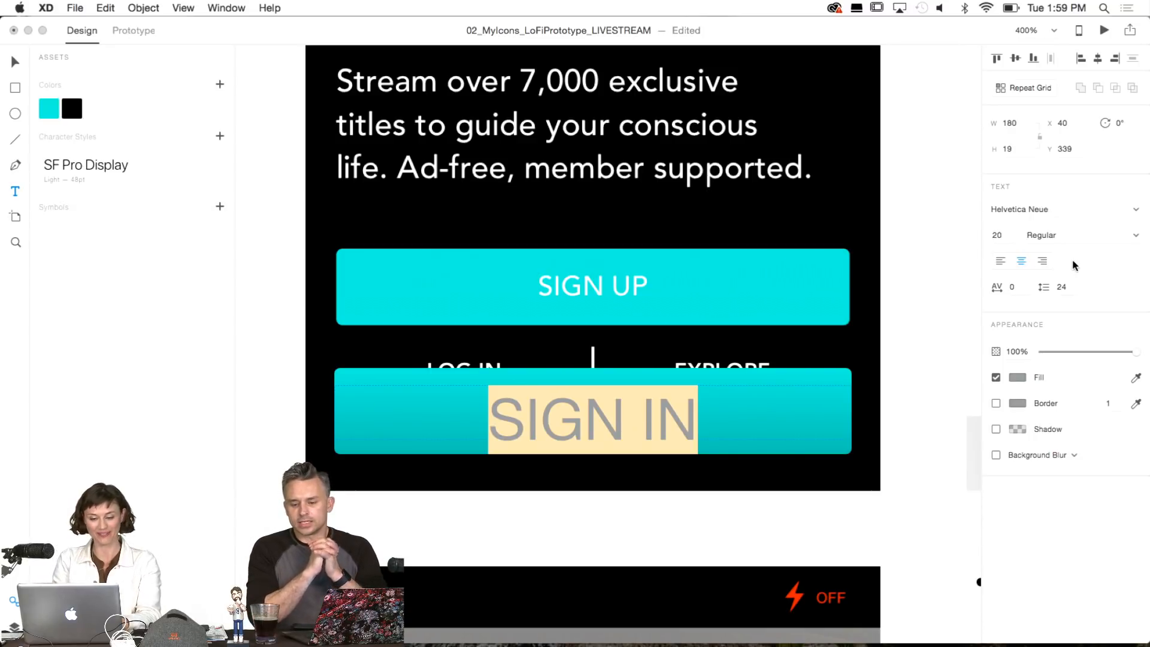
{"action": "left_click", "coordinate": [999, 234]}
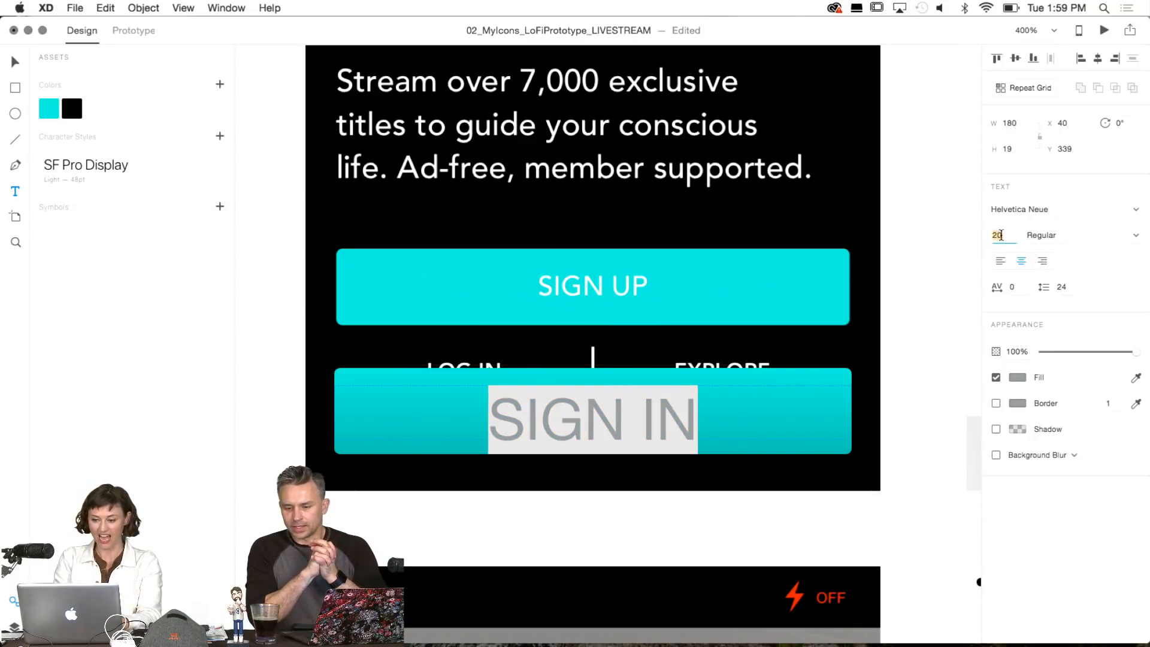
{"action": "type", "text": "18"}
{"action": "key", "text": "Return"}
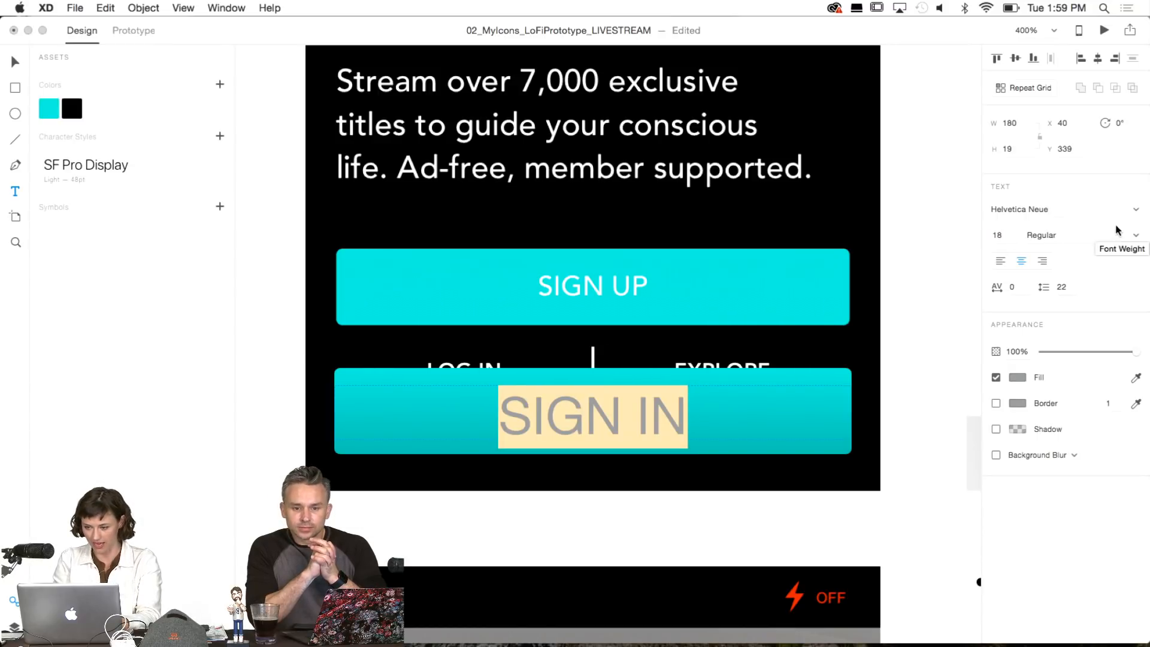
{"action": "left_click", "coordinate": [996, 235]}
{"action": "type", "text": "17"}
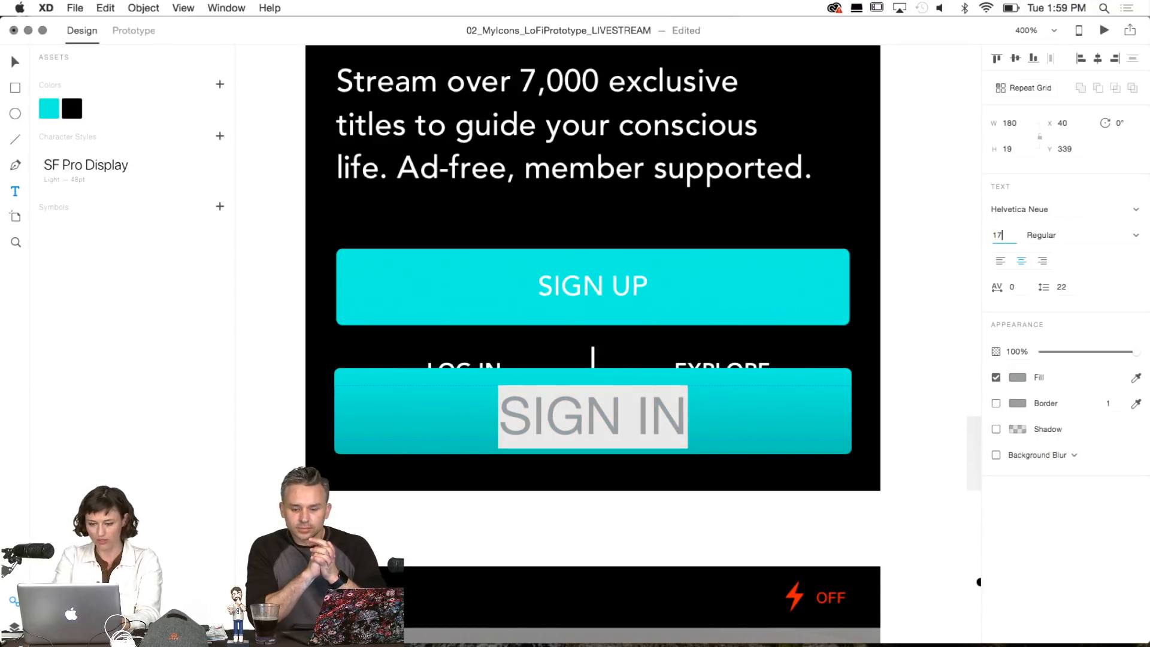
{"action": "key", "text": "Return"}
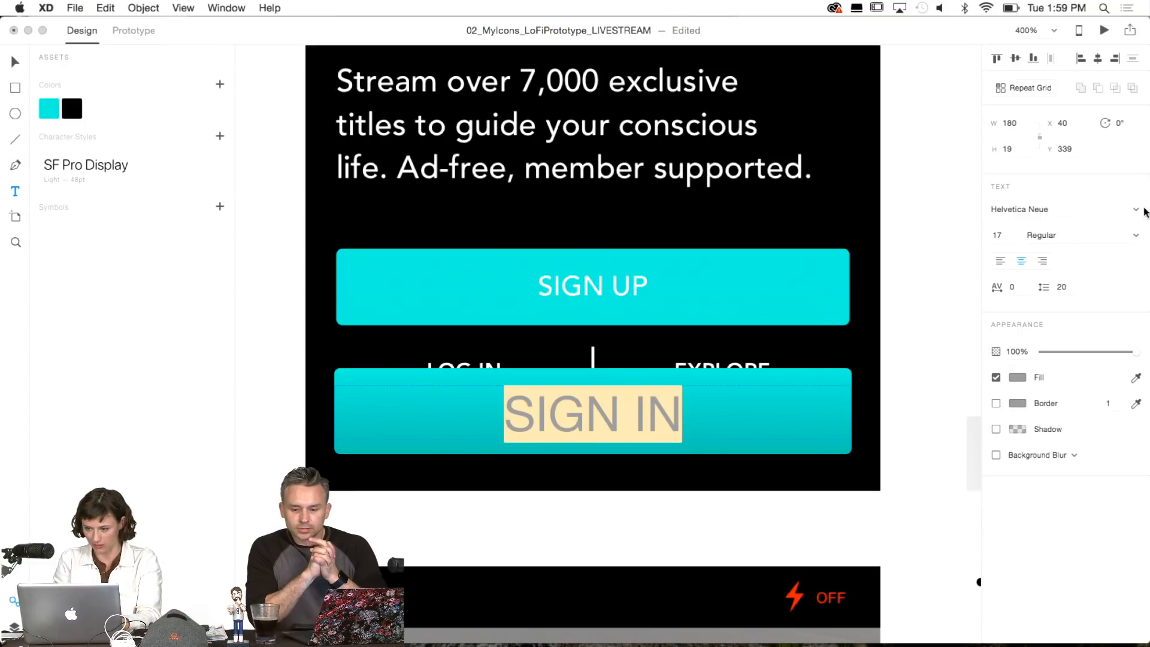
Change the SIGN IN text's font to SF Pro Display with the Light weight.
{"action": "left_click", "coordinate": [1062, 211]}
{"action": "type", "text": "SF Pro Display"}
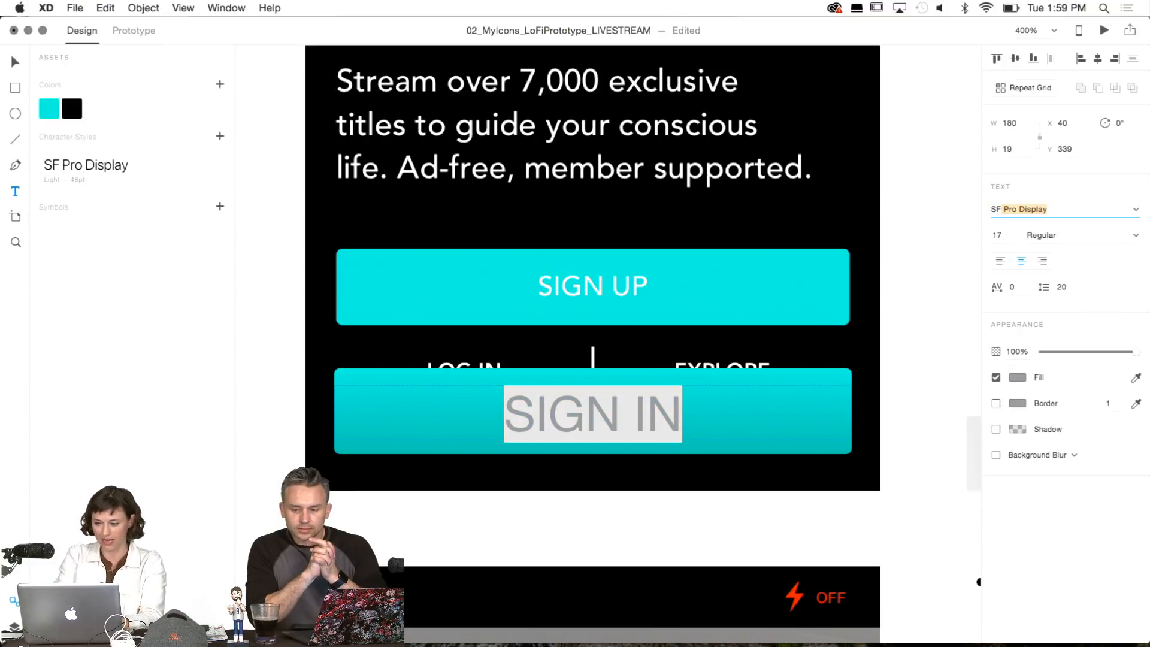
{"action": "key", "text": "Return"}
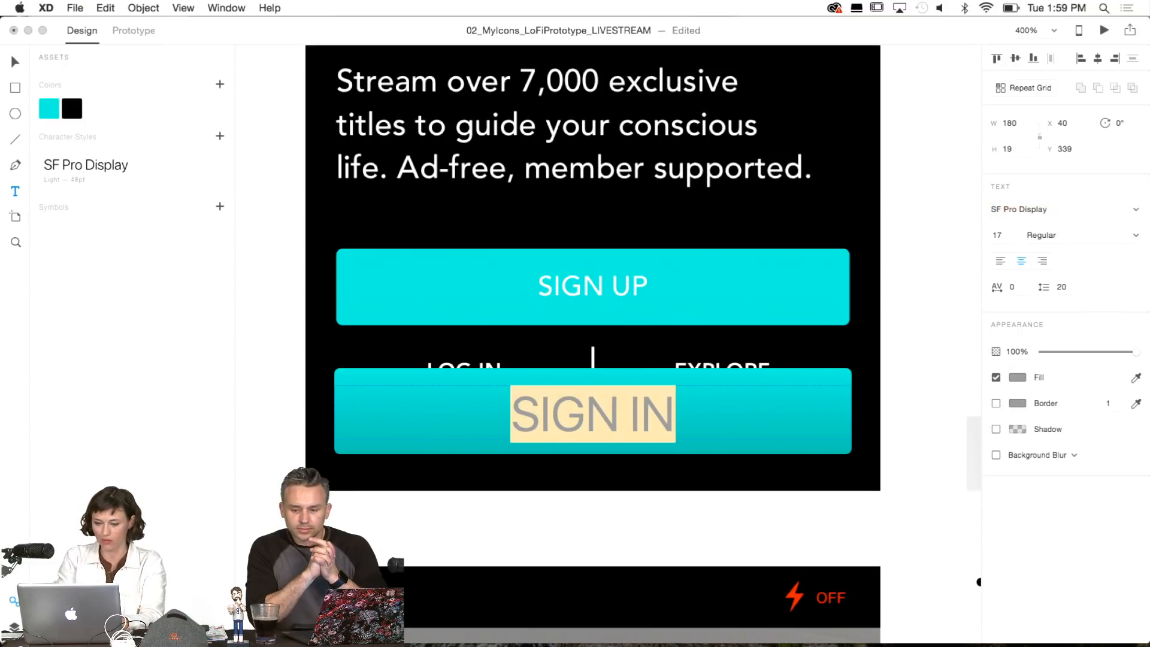
{"action": "left_click", "coordinate": [1138, 237]}
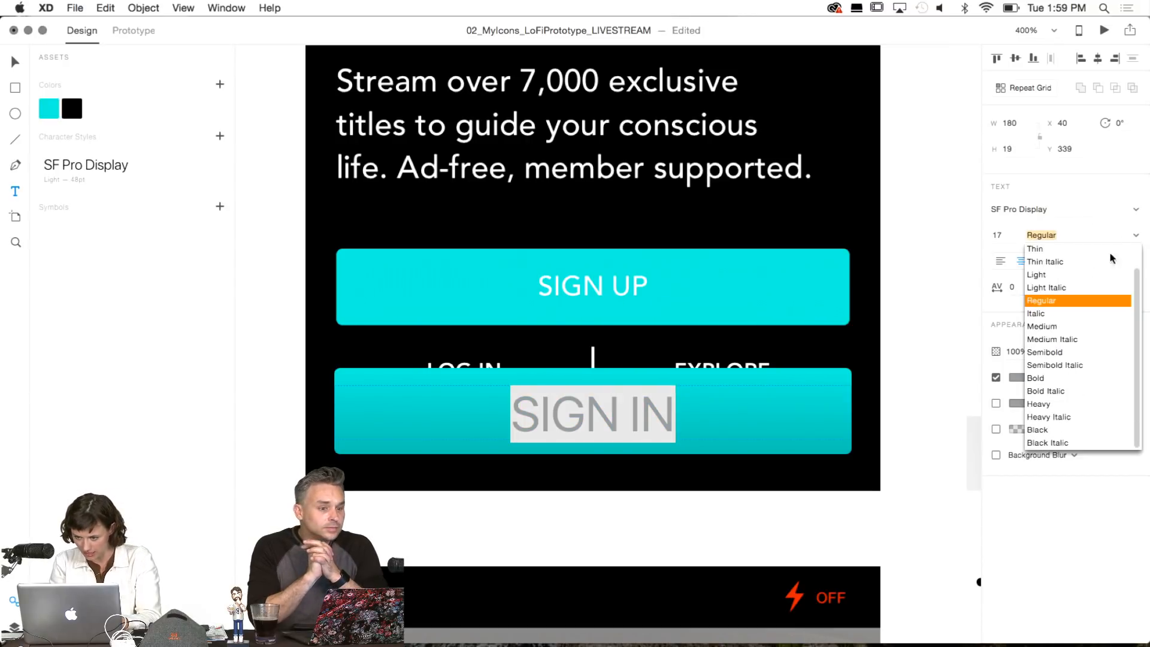
{"action": "left_click", "coordinate": [1031, 275]}
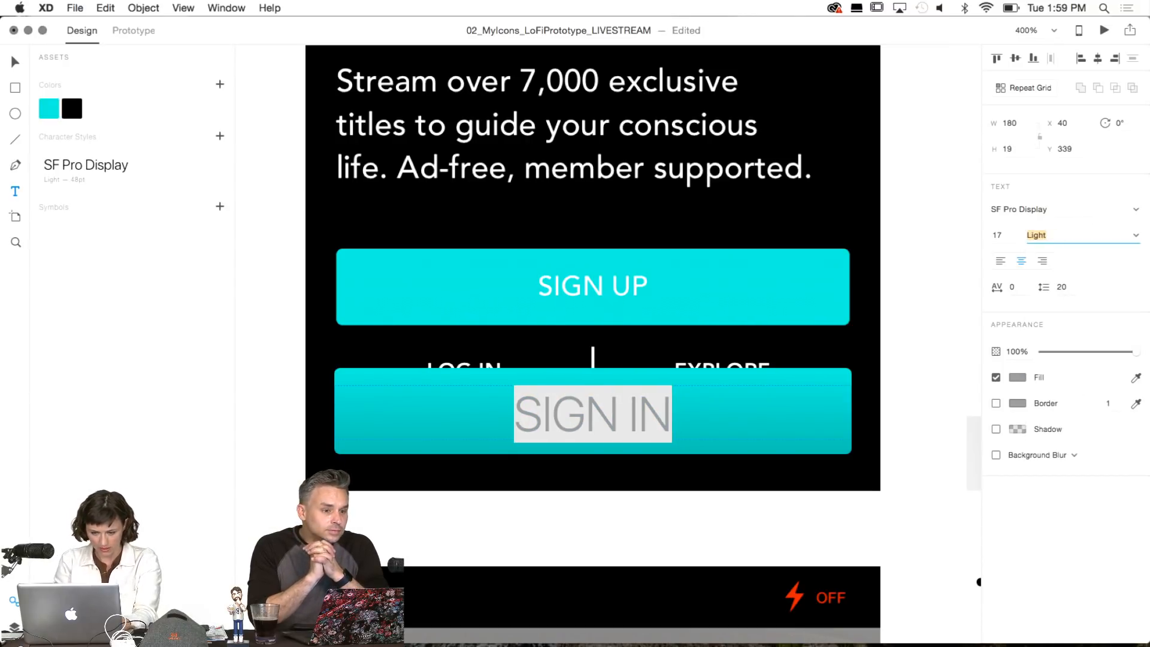
{"action": "key", "text": "Escape"}
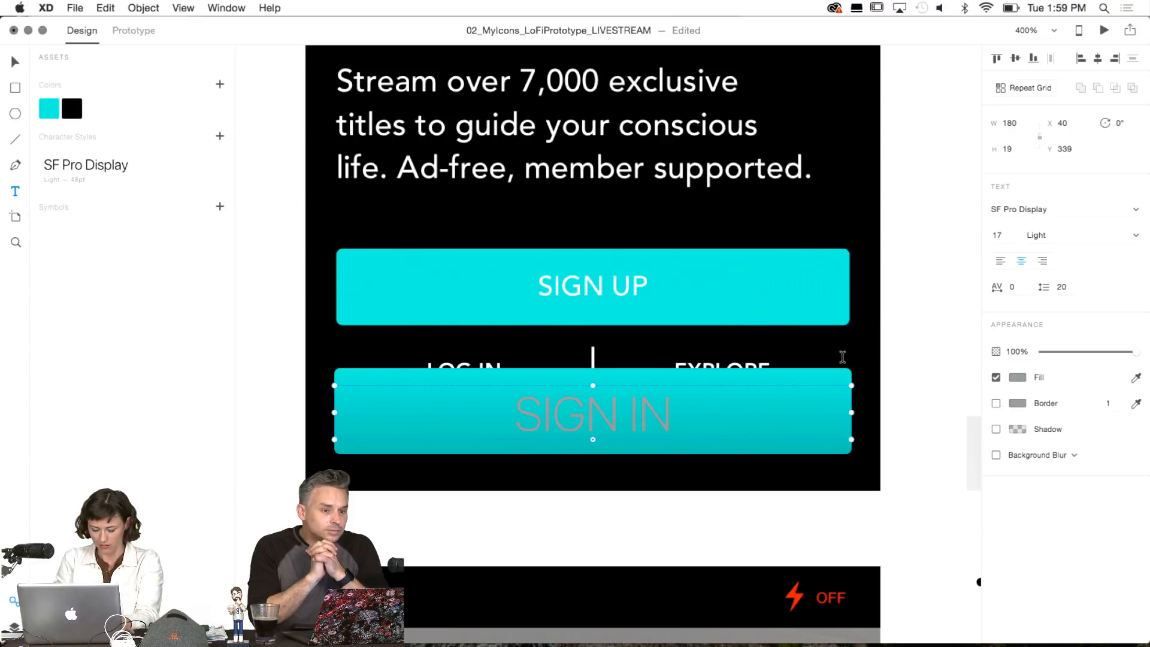
Recolor the SIGN IN text's fill to white.
{"action": "double_click", "coordinate": [606, 406]}
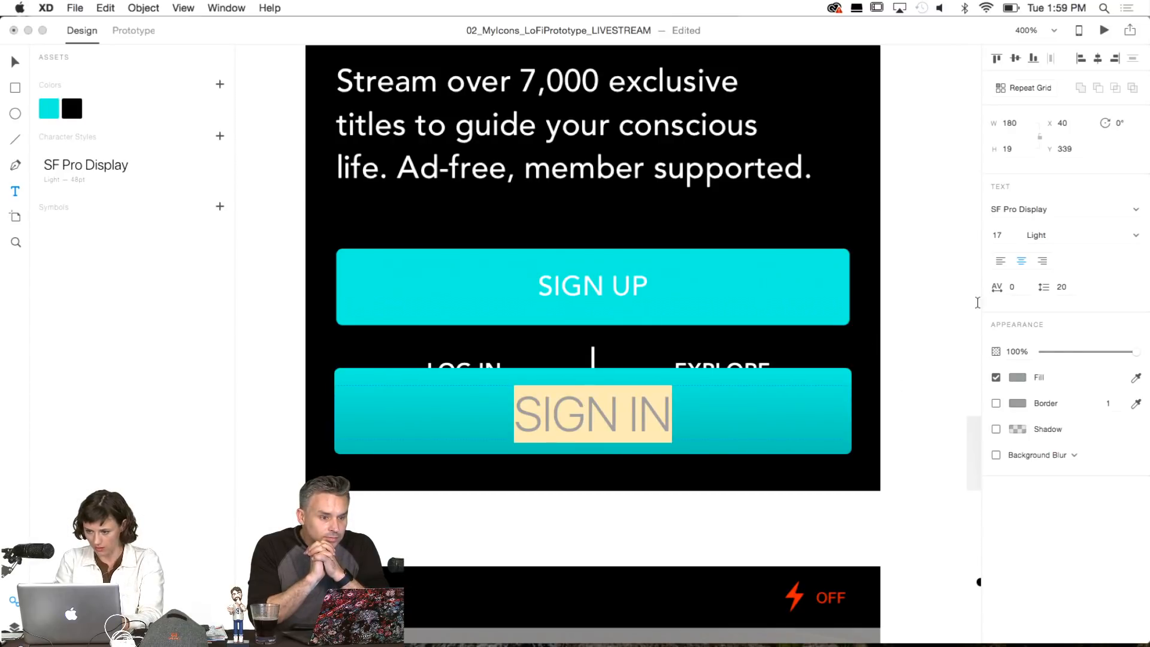
{"action": "left_click", "coordinate": [1027, 382]}
{"action": "left_click_drag", "start_coordinate": [886, 375], "coordinate": [831, 274]}
{"action": "left_click", "coordinate": [922, 236]}
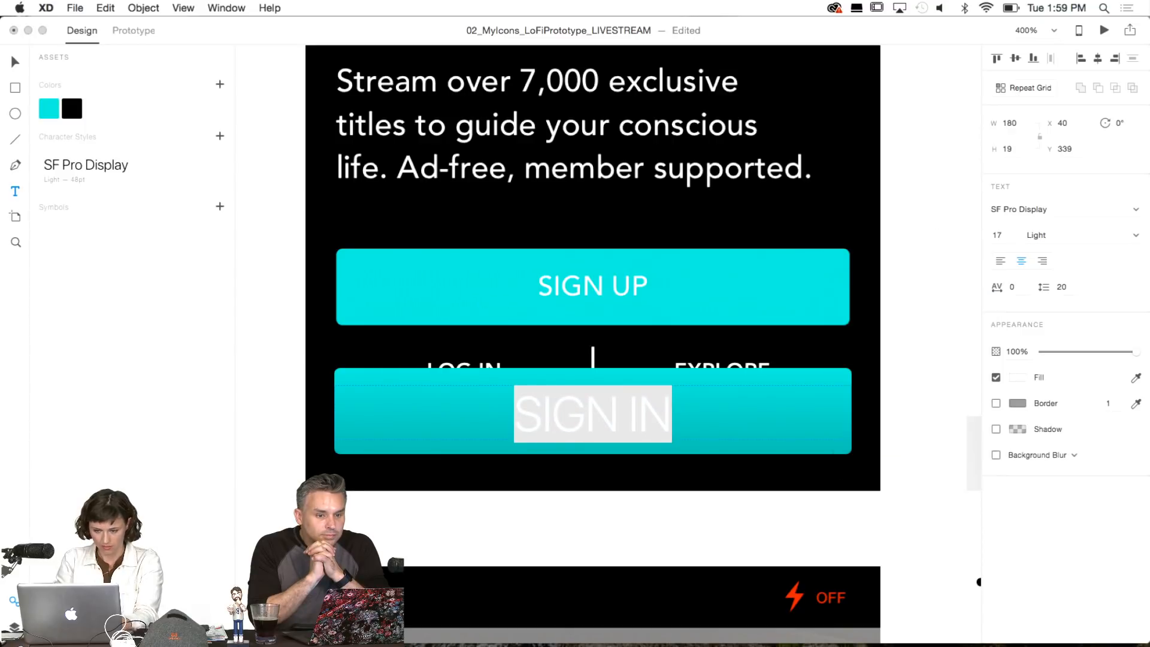
{"action": "key", "text": "Escape"}
{"action": "left_click", "coordinate": [895, 344]}
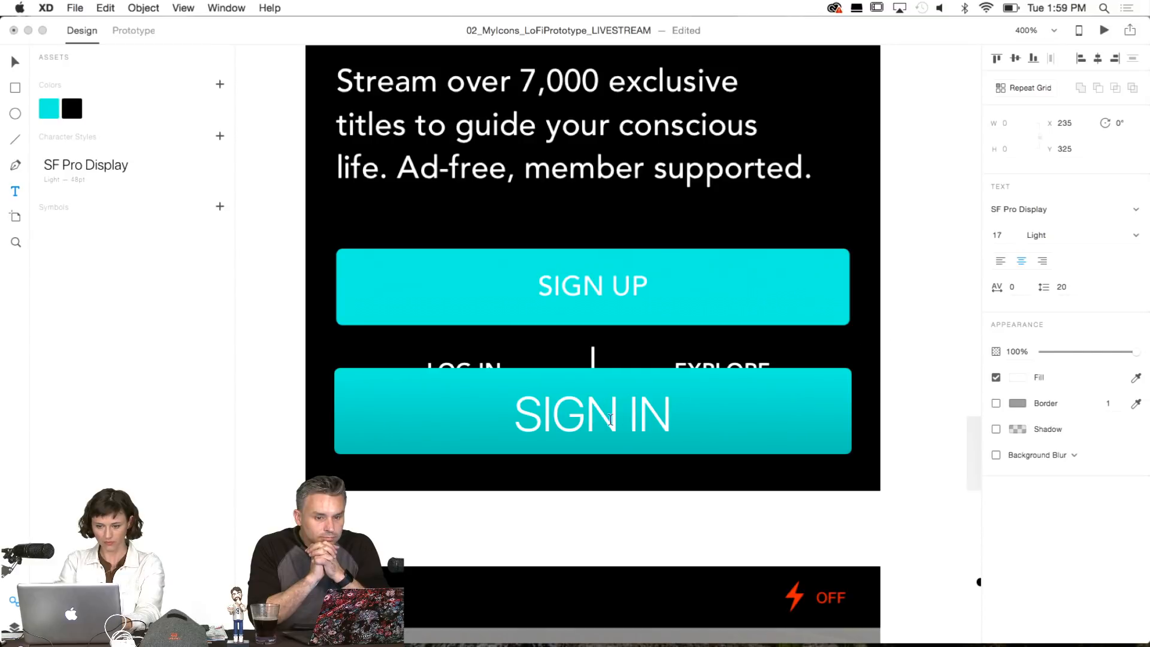
Group the SIGN IN text with its gradient rectangle and open the new group's layer name for editing.
{"action": "left_click", "coordinate": [604, 421]}
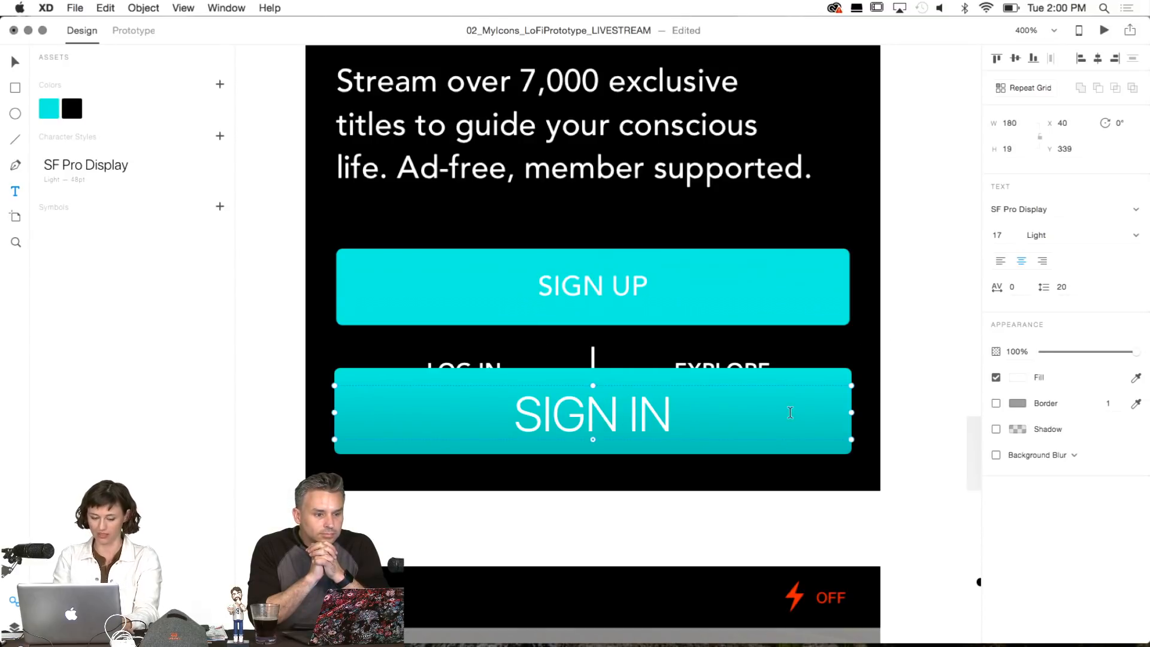
{"action": "key", "text": "Escape"}
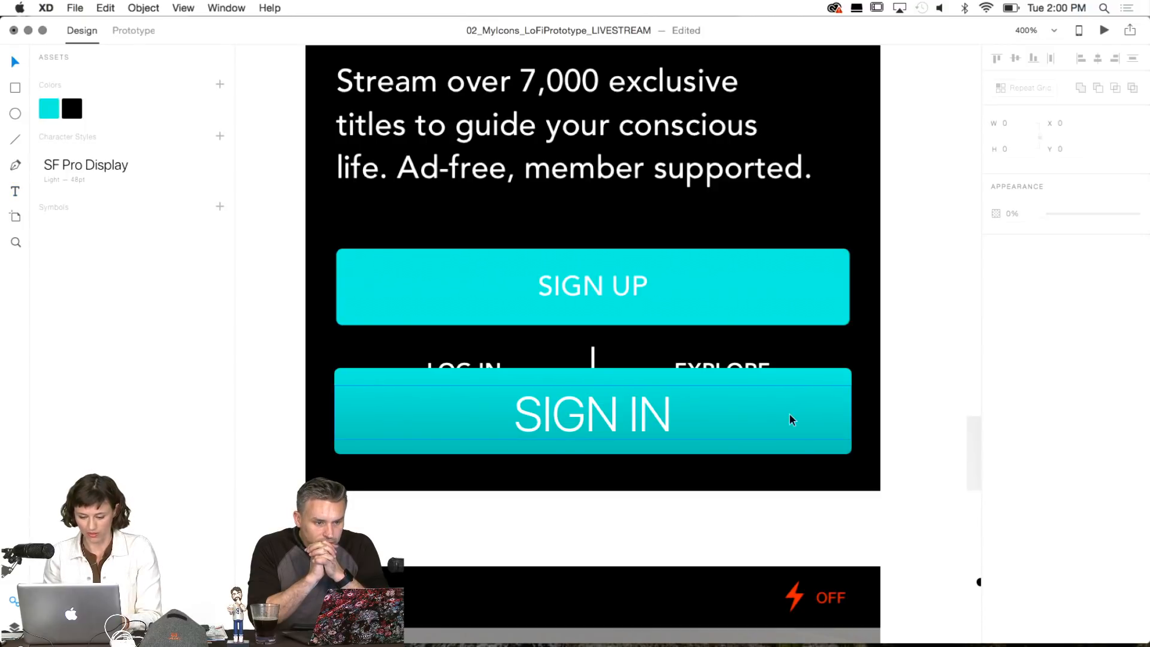
{"action": "left_click", "coordinate": [600, 411]}
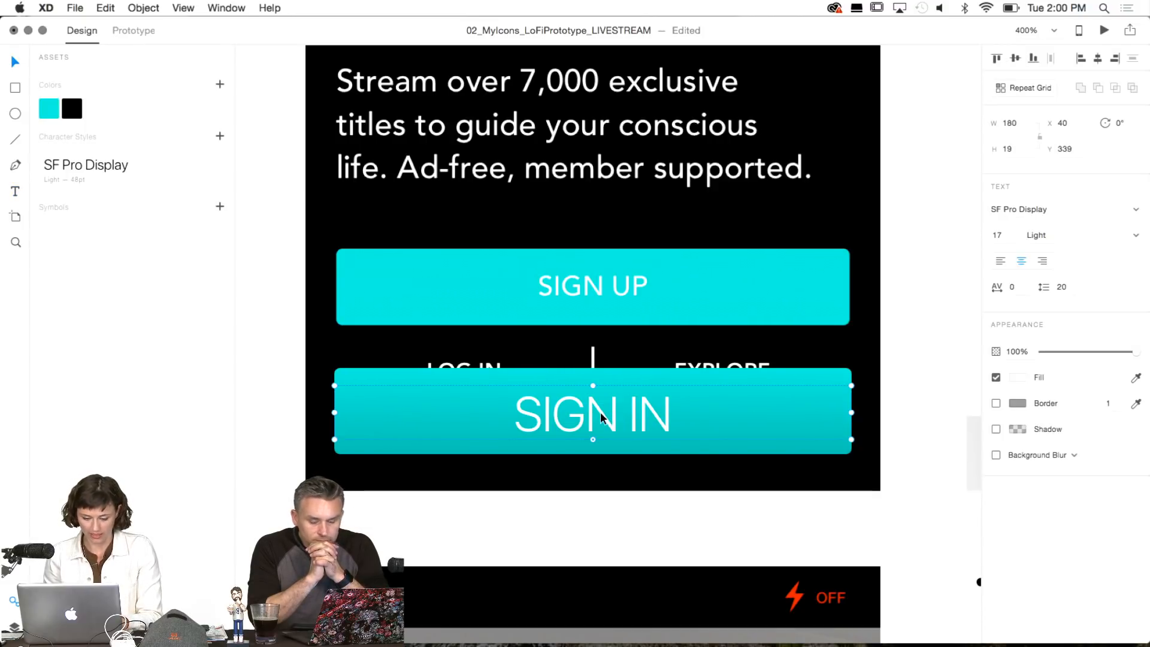
{"action": "left_click", "coordinate": [604, 376], "text": "shift"}
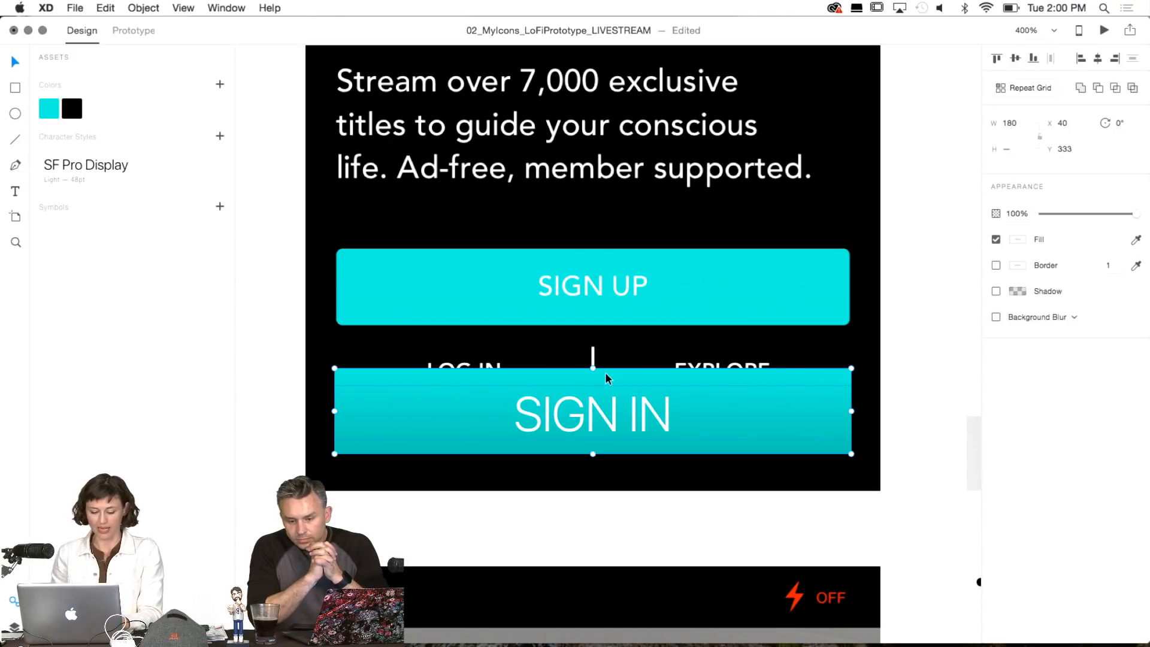
{"action": "key", "text": "super+g"}
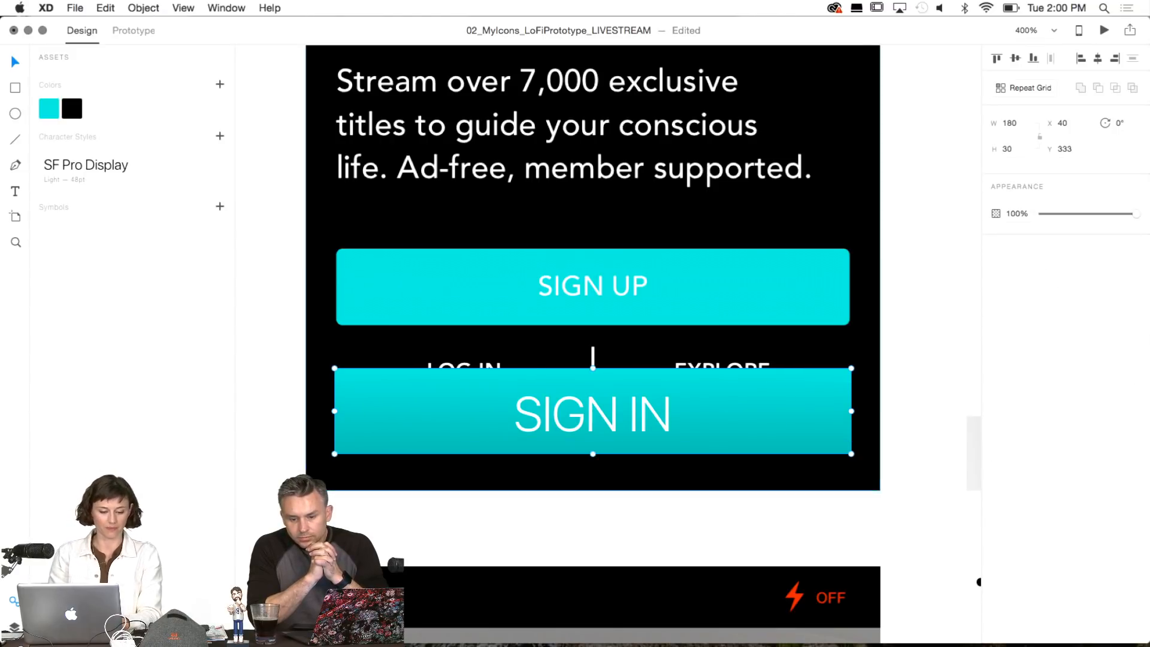
{"action": "left_click", "coordinate": [14, 627]}
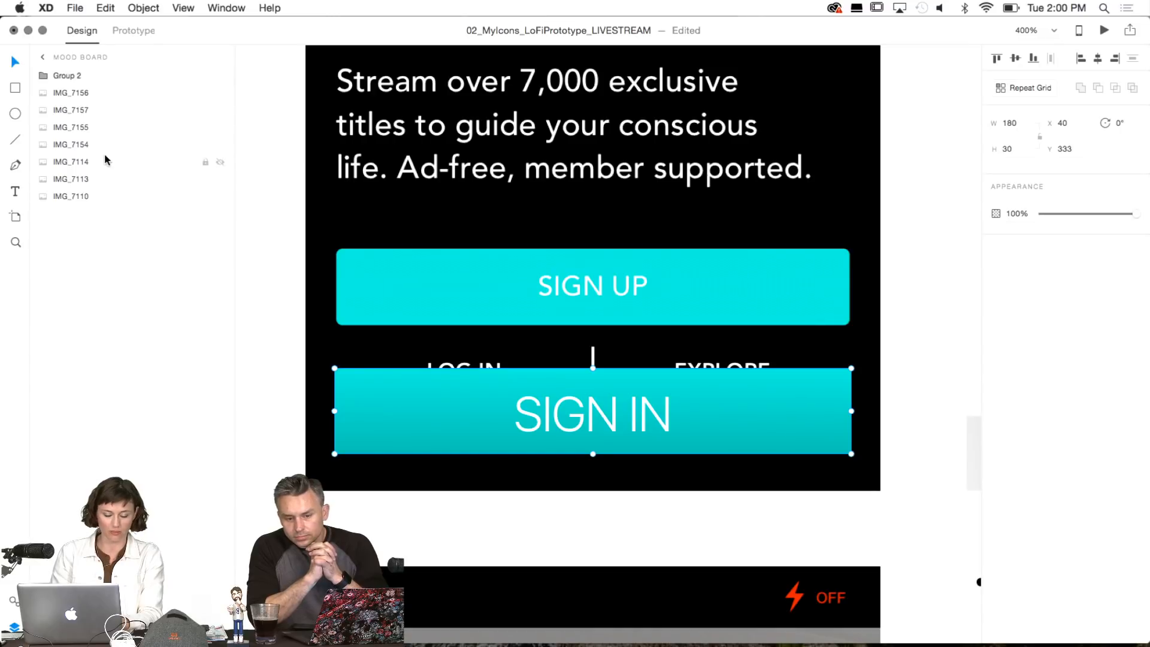
{"action": "double_click", "coordinate": [71, 76]}
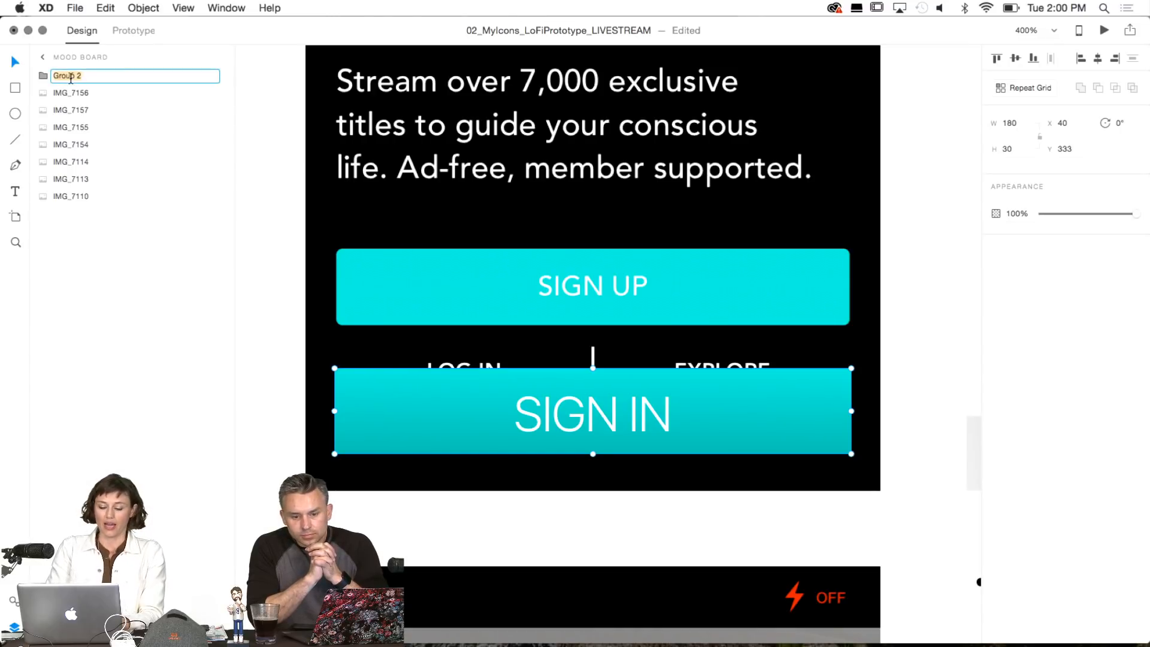
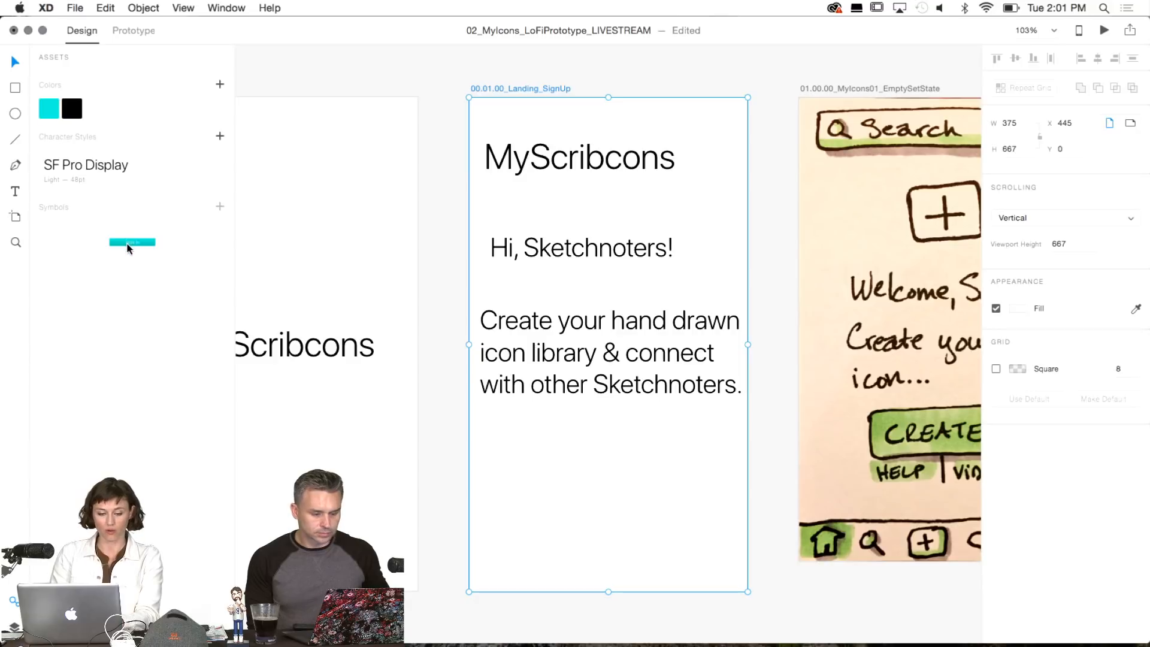
Place an instance of the SIGN IN button symbol below the intro text on the 00.01.00_Landing_SignUp artboard, at about X 76, Y 473.
{"action": "left_click_drag", "start_coordinate": [132, 243], "coordinate": [588, 459]}
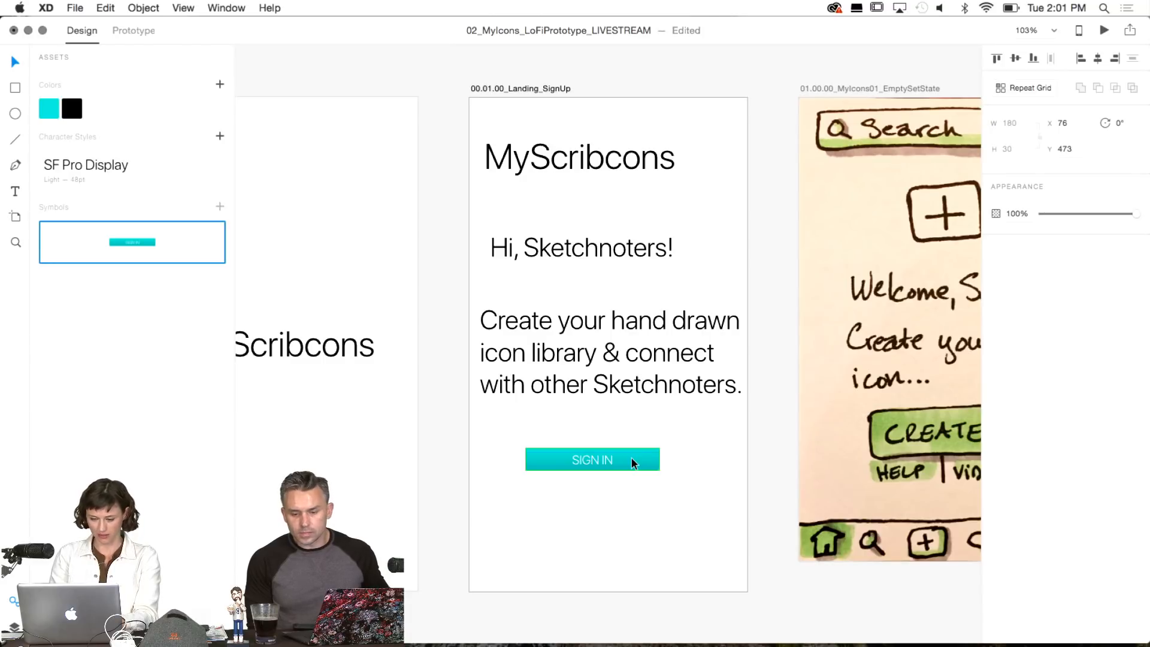
{"action": "left_click", "coordinate": [640, 512]}
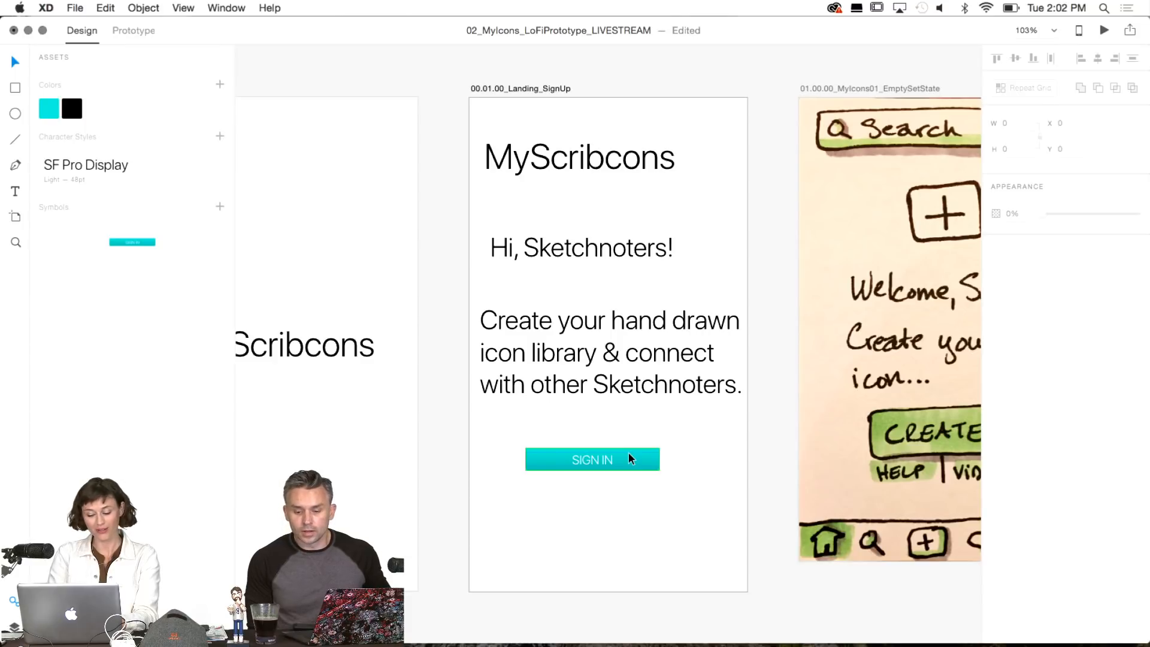
Examine the placed SIGN IN button up close, checking its rectangle's rounded corners and its text area.
{"action": "key", "text": "super+2"}
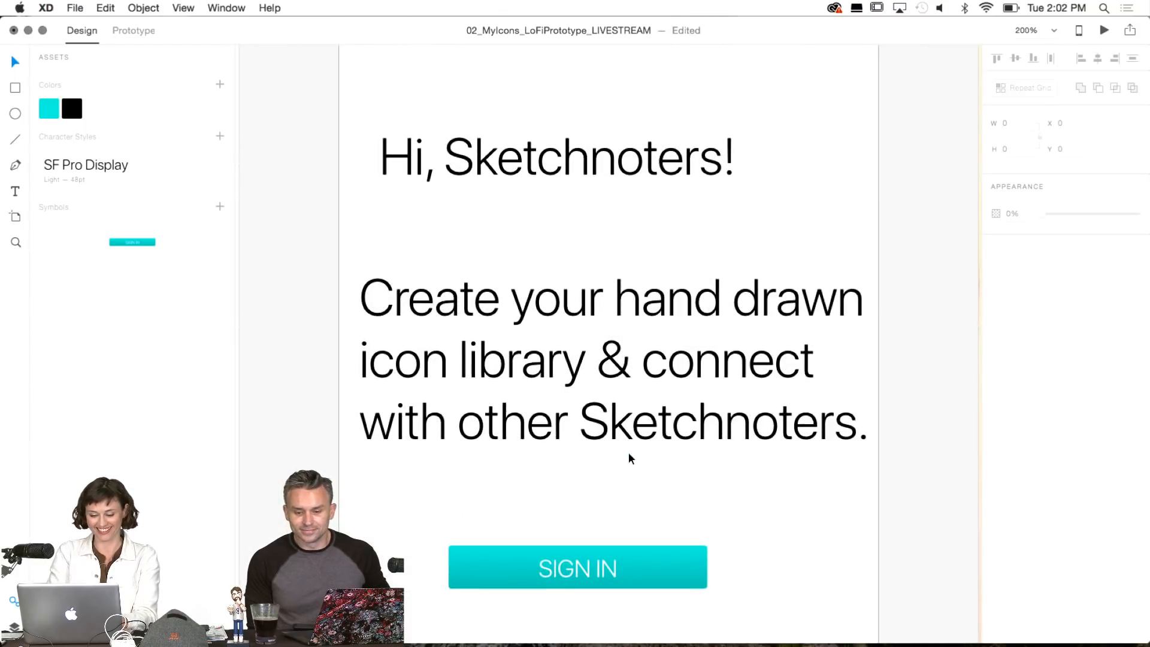
{"action": "scroll", "coordinate": [628, 458], "scroll_direction": "up", "scroll_amount": 5}
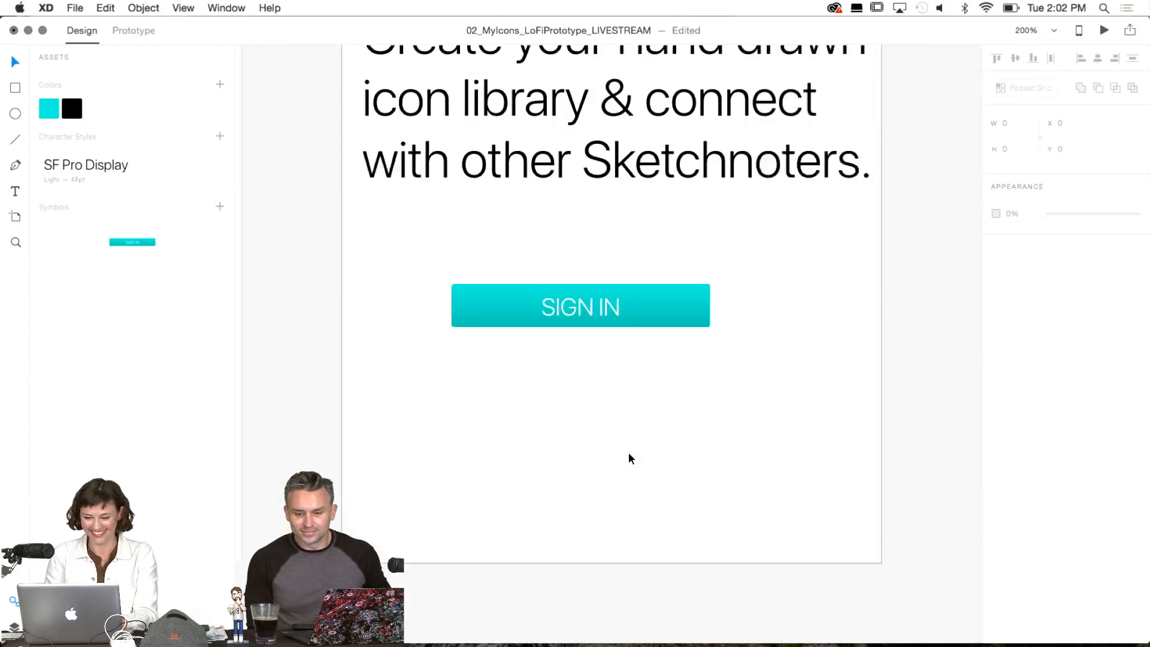
{"action": "left_click", "coordinate": [695, 321]}
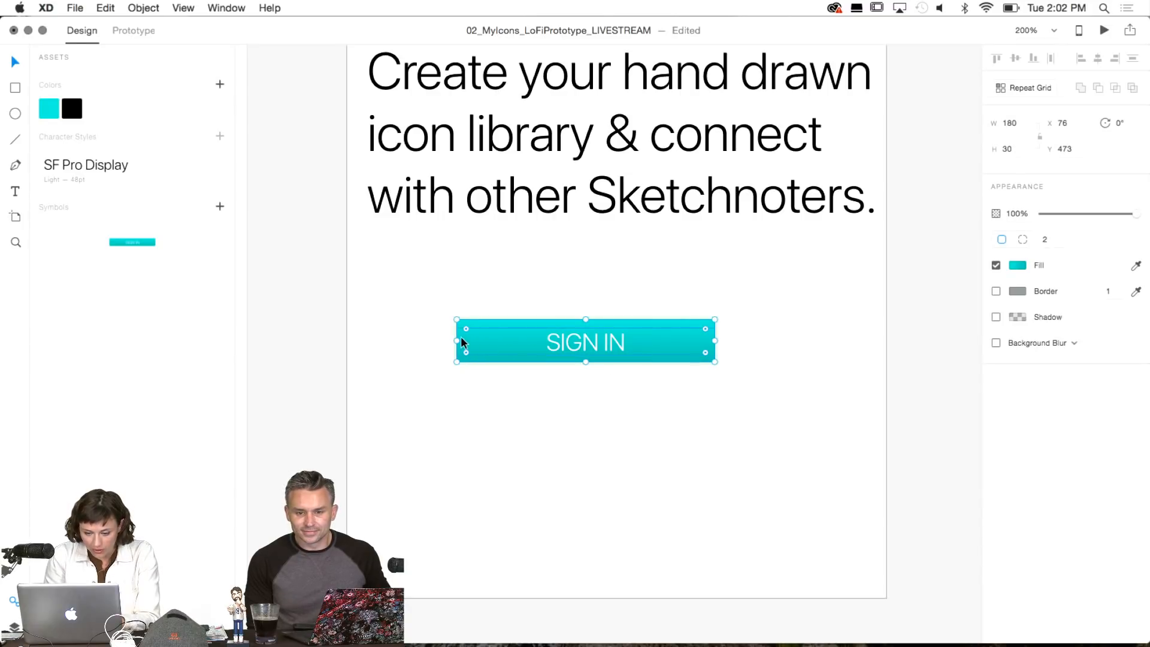
{"action": "left_click", "coordinate": [479, 381]}
{"action": "left_click", "coordinate": [483, 329]}
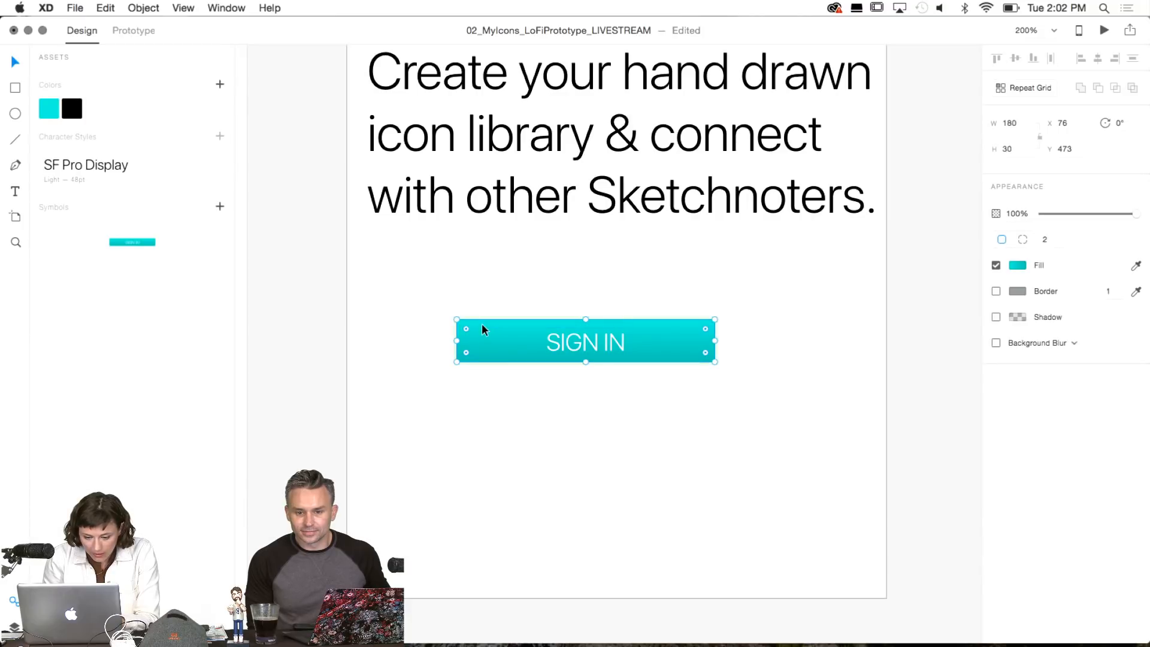
{"action": "key", "text": "super+equal"}
{"action": "key", "text": "super+equal"}
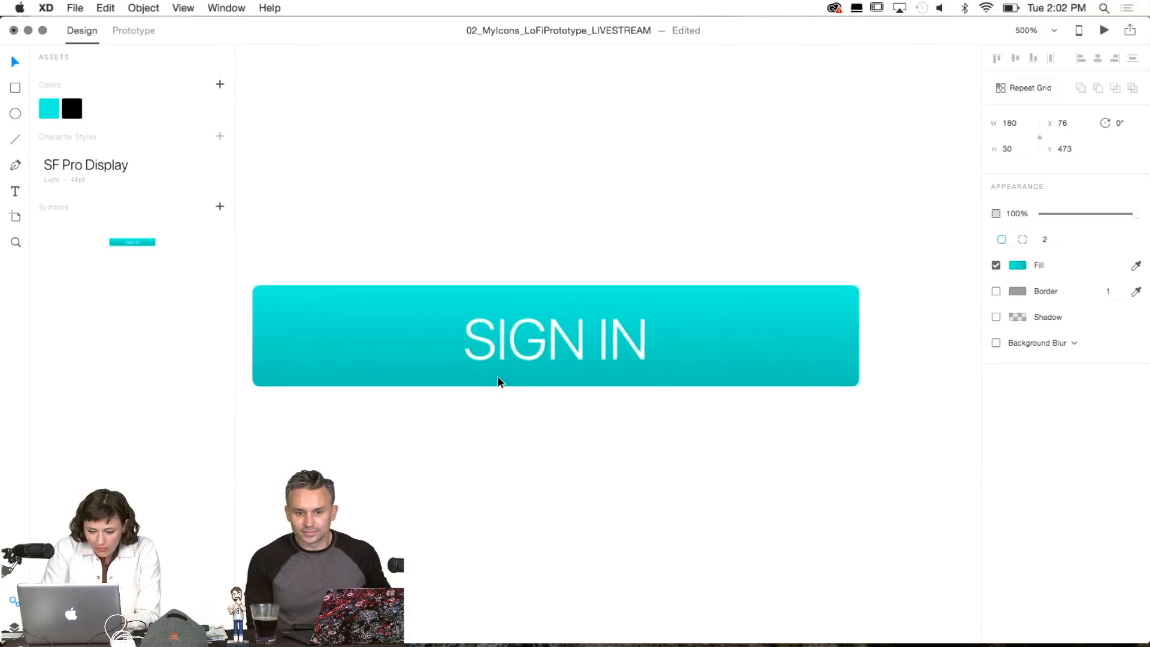
{"action": "scroll", "coordinate": [523, 288], "scroll_direction": "left", "scroll_amount": 5}
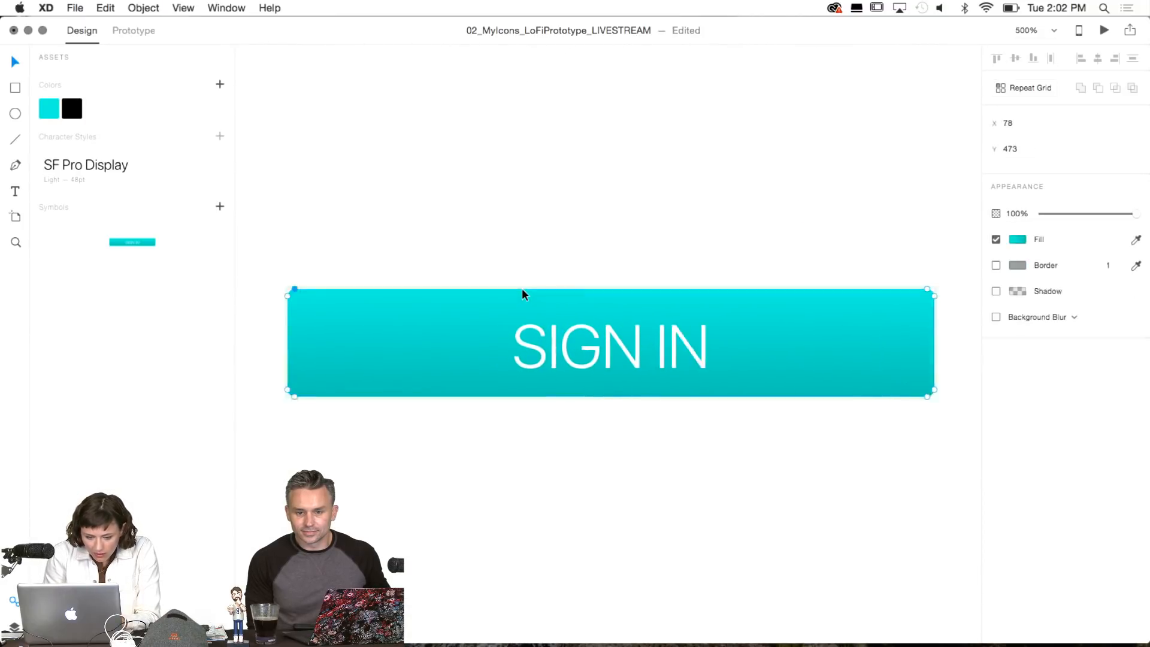
{"action": "left_click", "coordinate": [487, 457]}
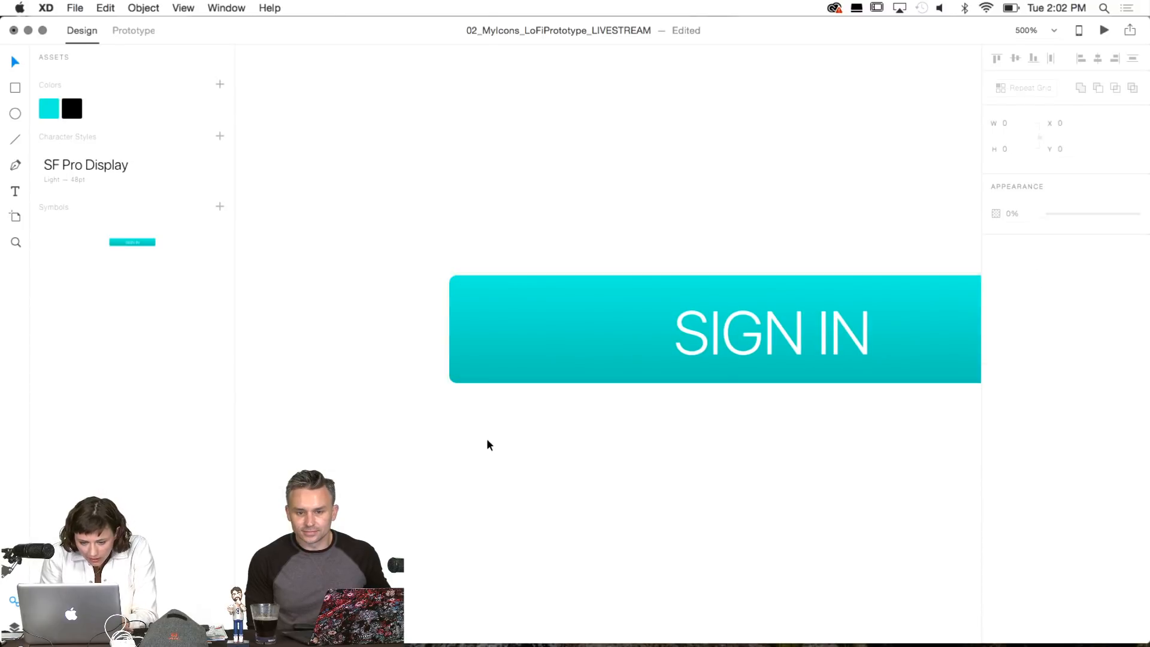
{"action": "left_click", "coordinate": [454, 279]}
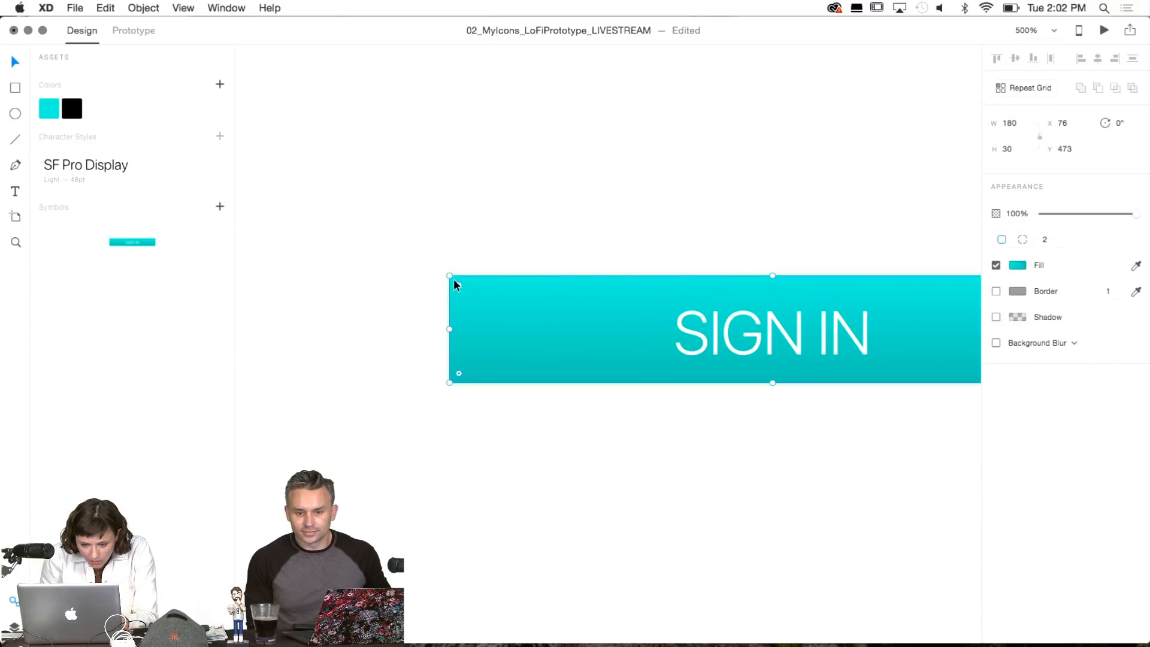
{"action": "left_click", "coordinate": [492, 544]}
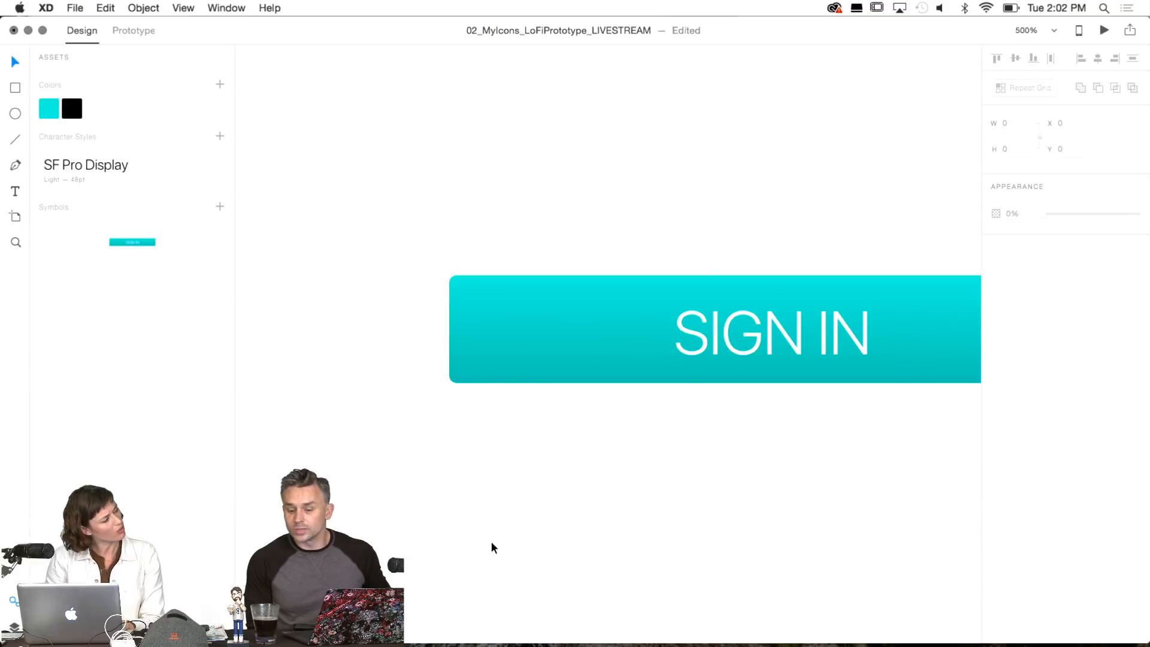
{"action": "left_click", "coordinate": [458, 284]}
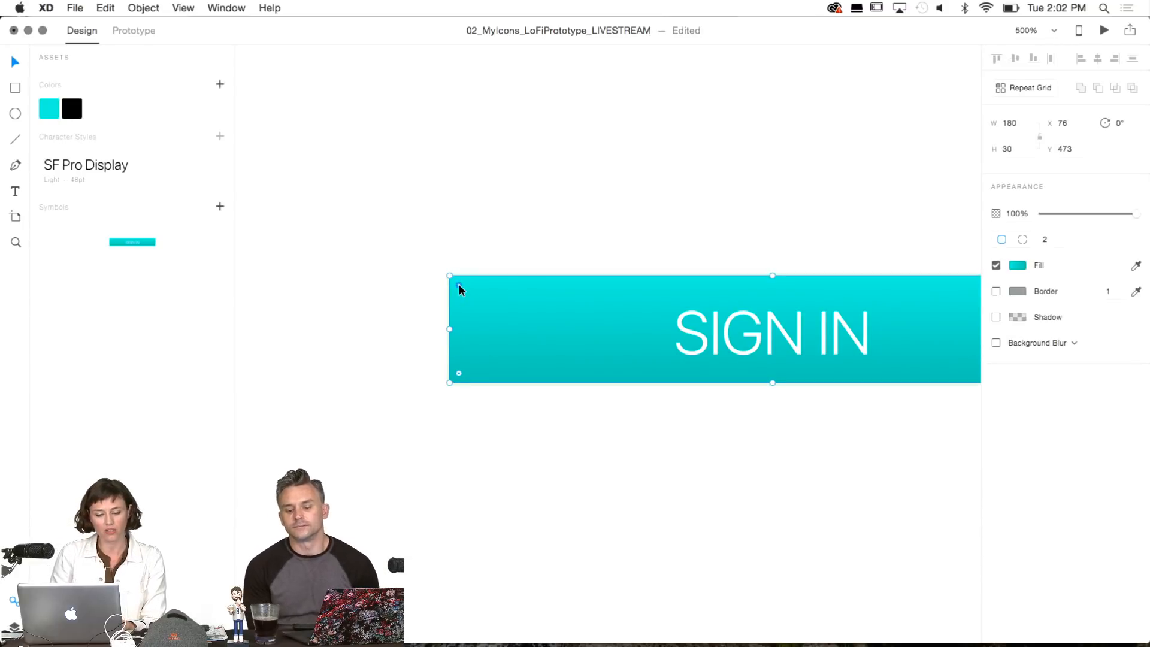
{"action": "left_click", "coordinate": [448, 333]}
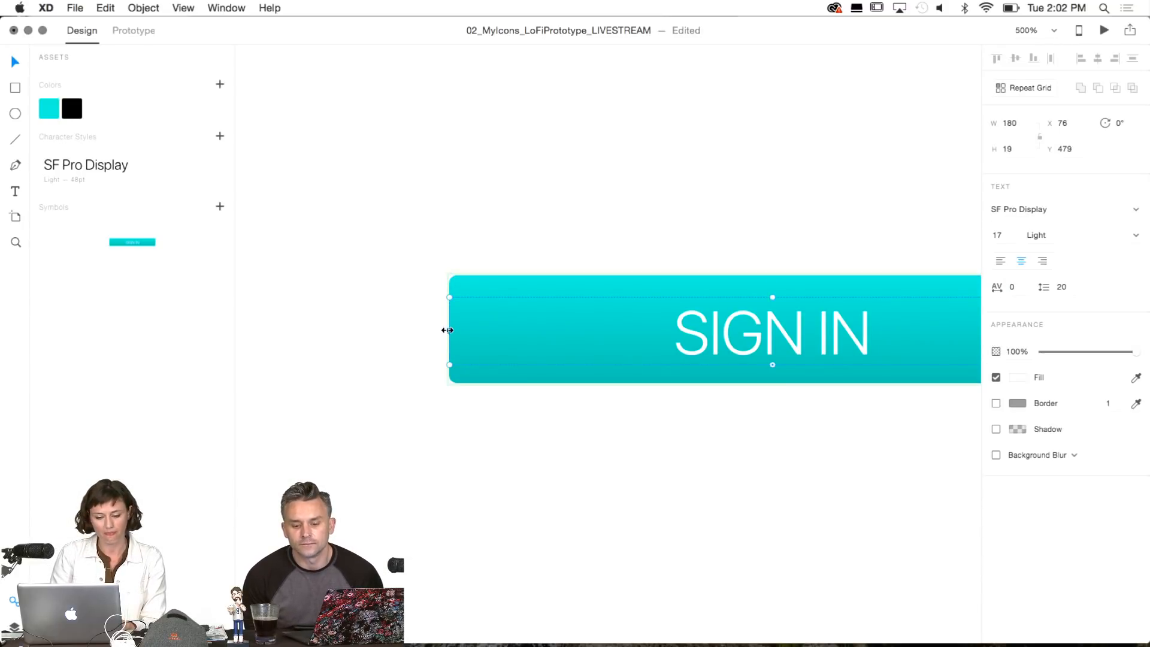
Stretch the SIGN IN button's rectangle out to the artboard's left edge at X 0, making it 256 wide.
{"action": "left_click", "coordinate": [461, 280]}
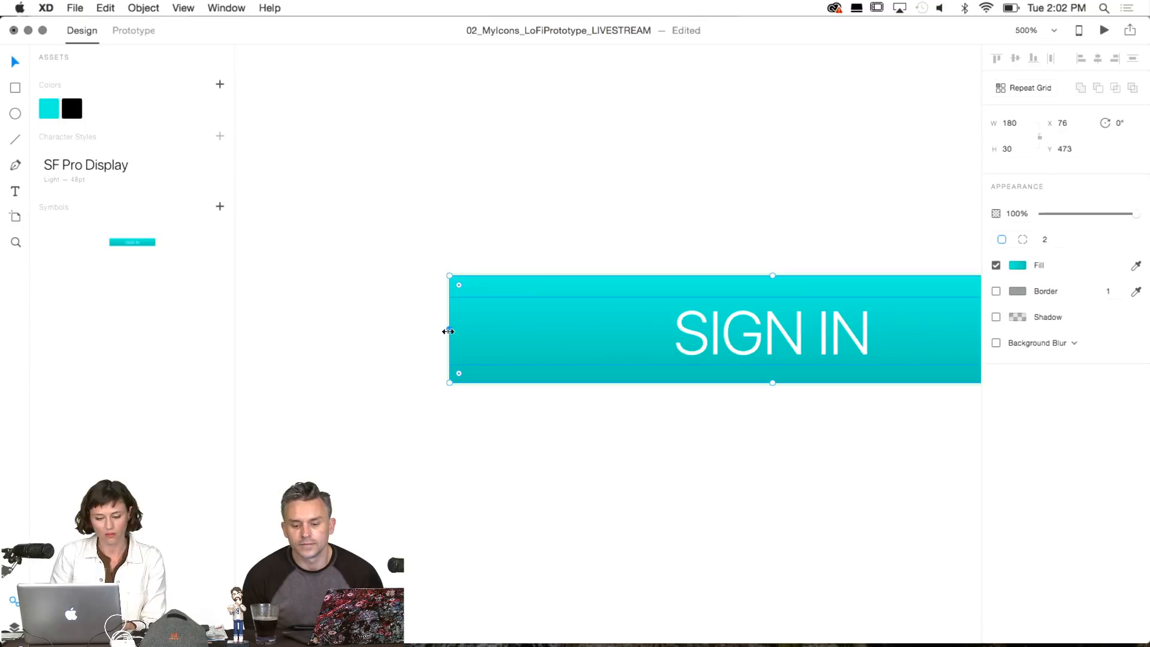
{"action": "left_click_drag", "start_coordinate": [448, 327], "coordinate": [360, 329]}
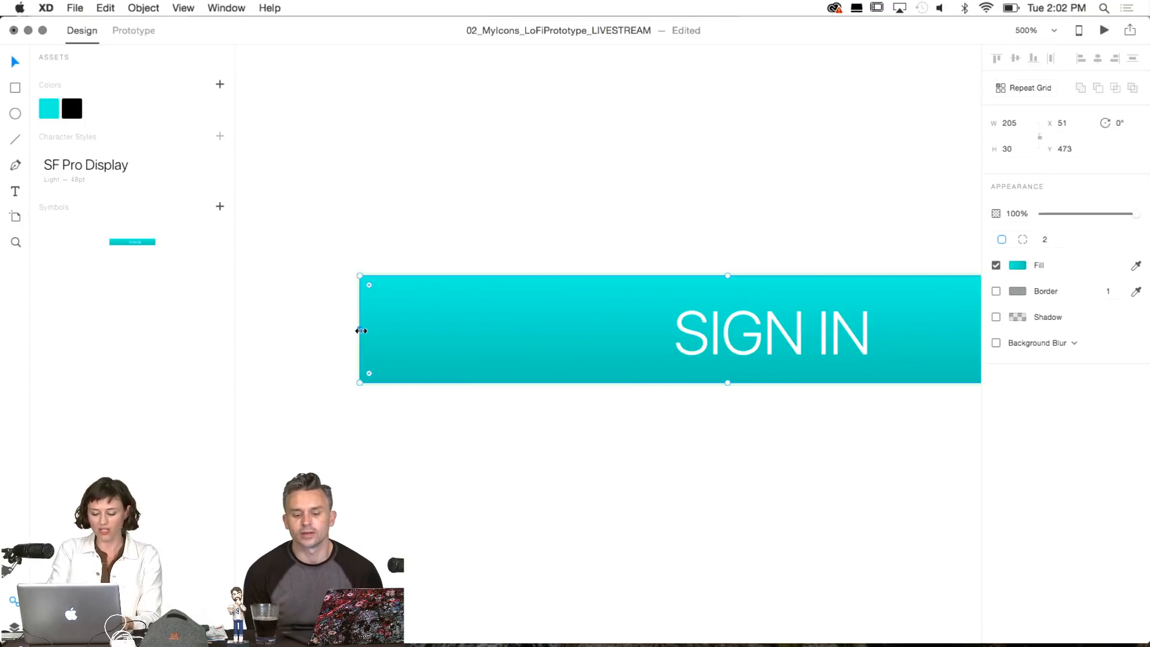
{"action": "key", "text": "super+minus"}
{"action": "scroll", "coordinate": [361, 331], "scroll_direction": "left", "scroll_amount": 2}
{"action": "scroll", "coordinate": [360, 331], "scroll_direction": "down", "scroll_amount": 1}
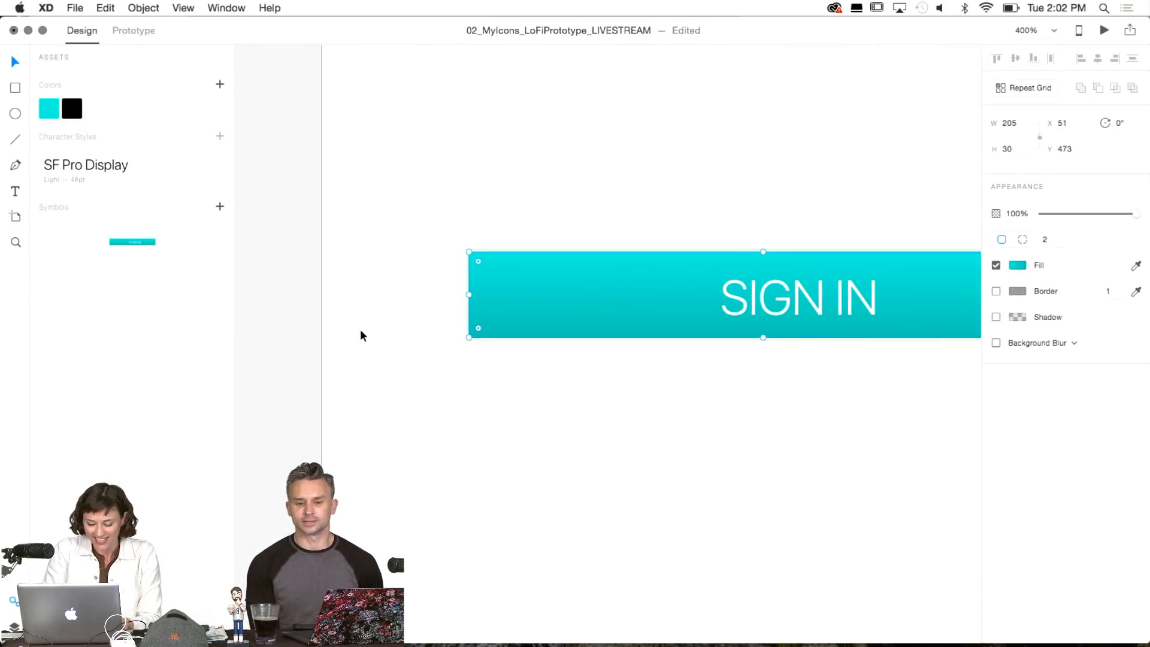
{"action": "key", "text": "super+plus"}
{"action": "scroll", "coordinate": [361, 335], "scroll_direction": "left", "scroll_amount": 3}
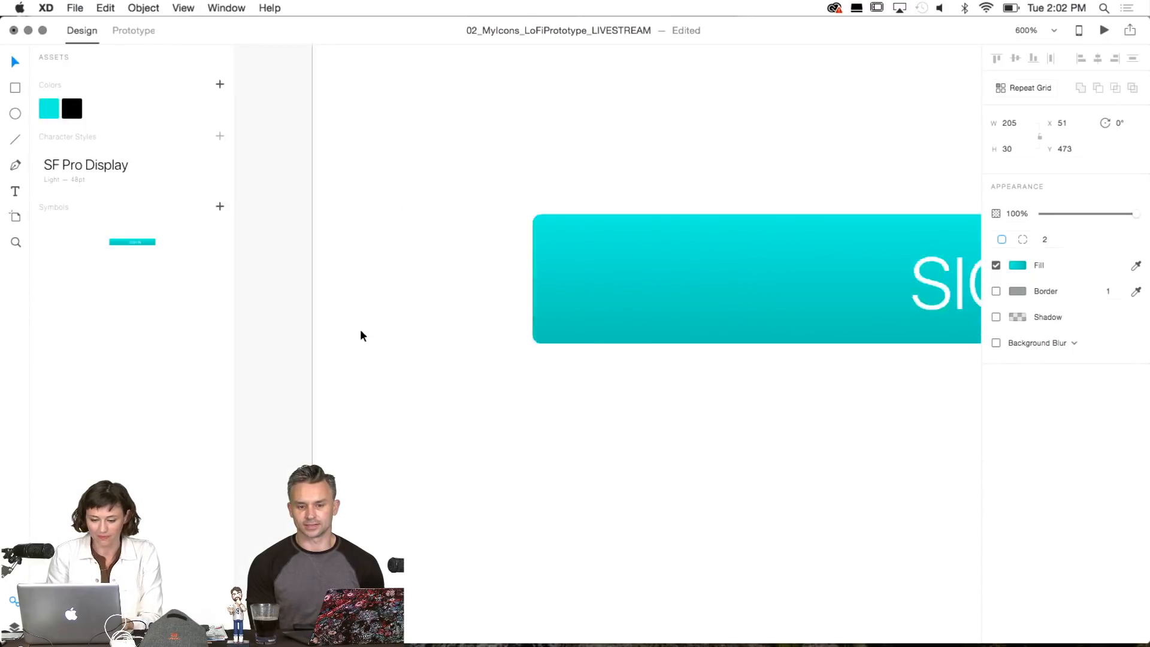
{"action": "key", "text": "super+plus"}
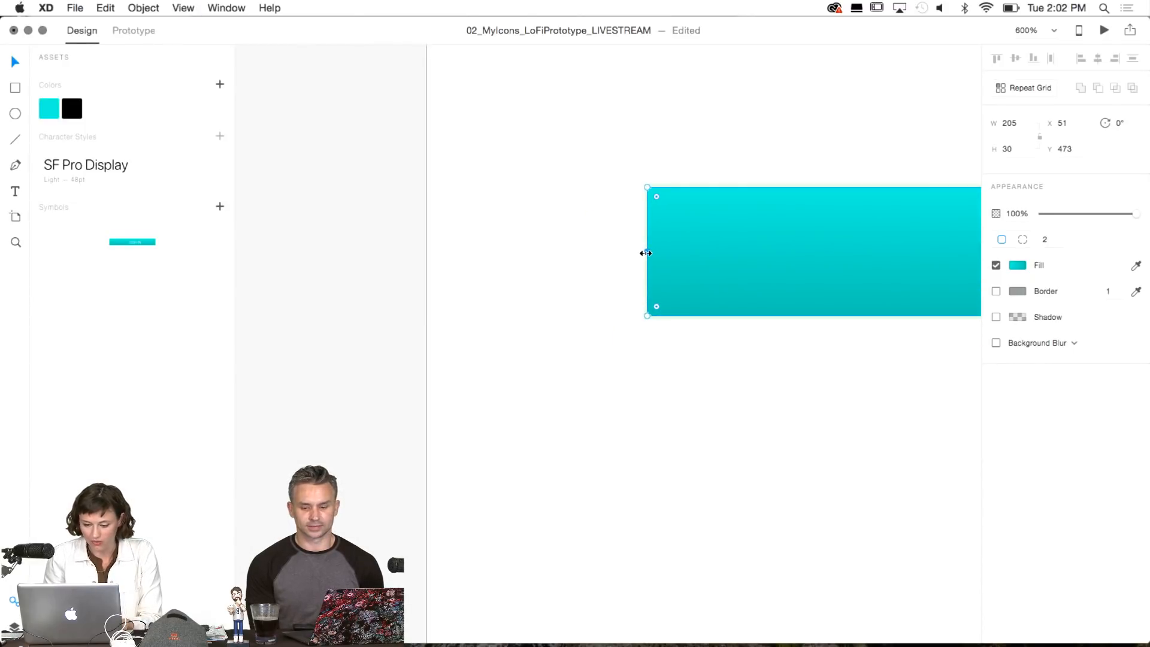
{"action": "left_click_drag", "start_coordinate": [647, 252], "coordinate": [426, 251]}
{"action": "key", "text": "super+minus"}
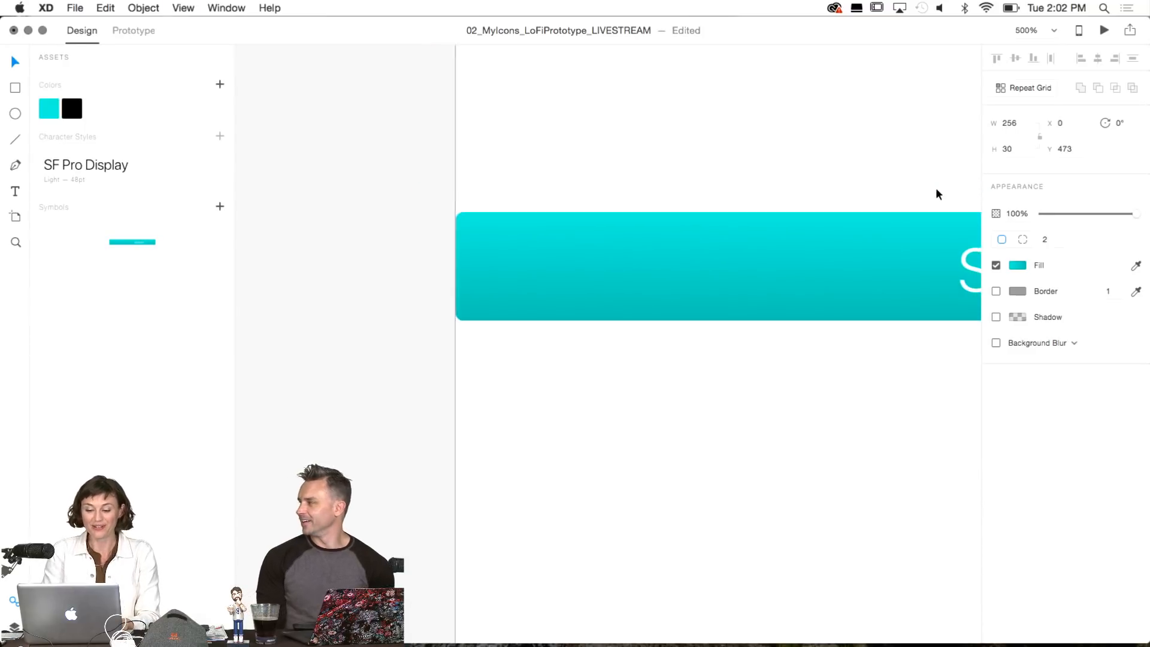
Set the height of the button's rectangle to 50.
{"action": "scroll", "coordinate": [937, 193], "scroll_direction": "right", "scroll_amount": 5}
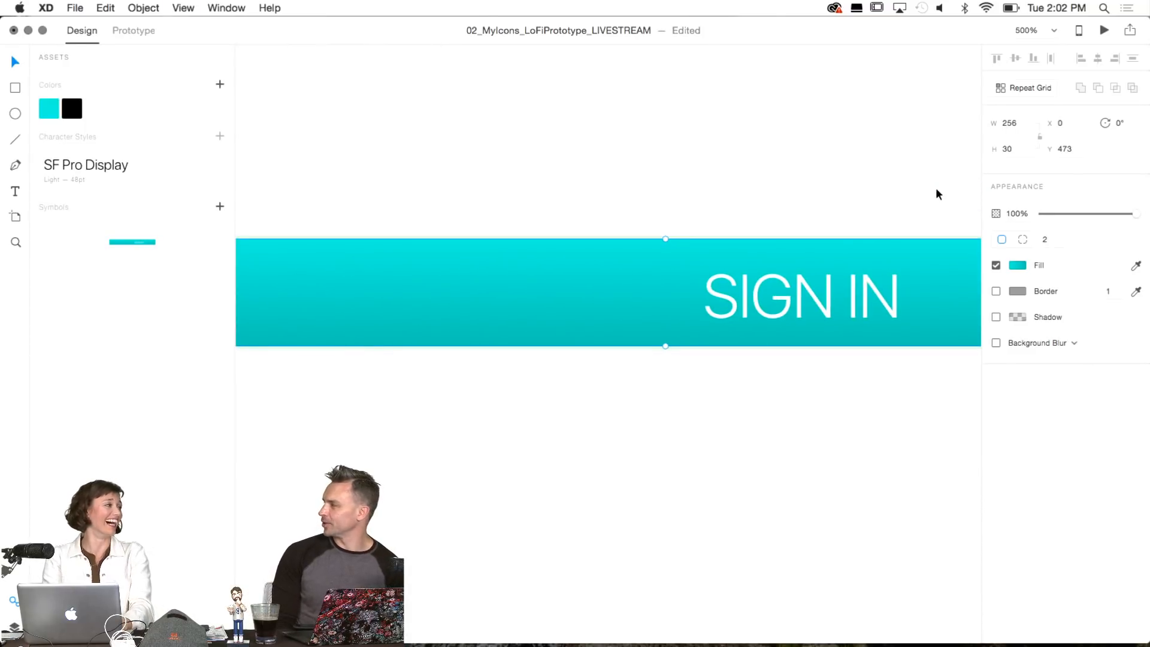
{"action": "left_click", "coordinate": [1007, 148]}
{"action": "type", "text": "50"}
{"action": "key", "text": "Return"}
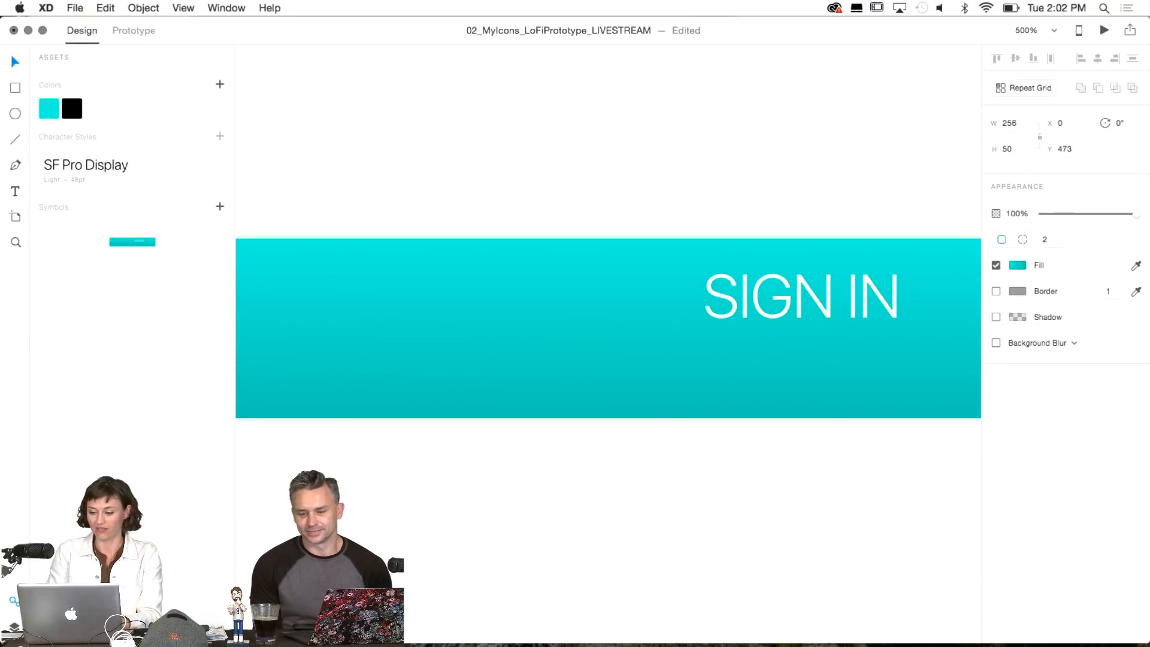
Extend the button's rectangle to the artboard's right edge at 375 wide, and reduce its width to 335.
{"action": "key", "text": "super+minus"}
{"action": "key", "text": "super+minus"}
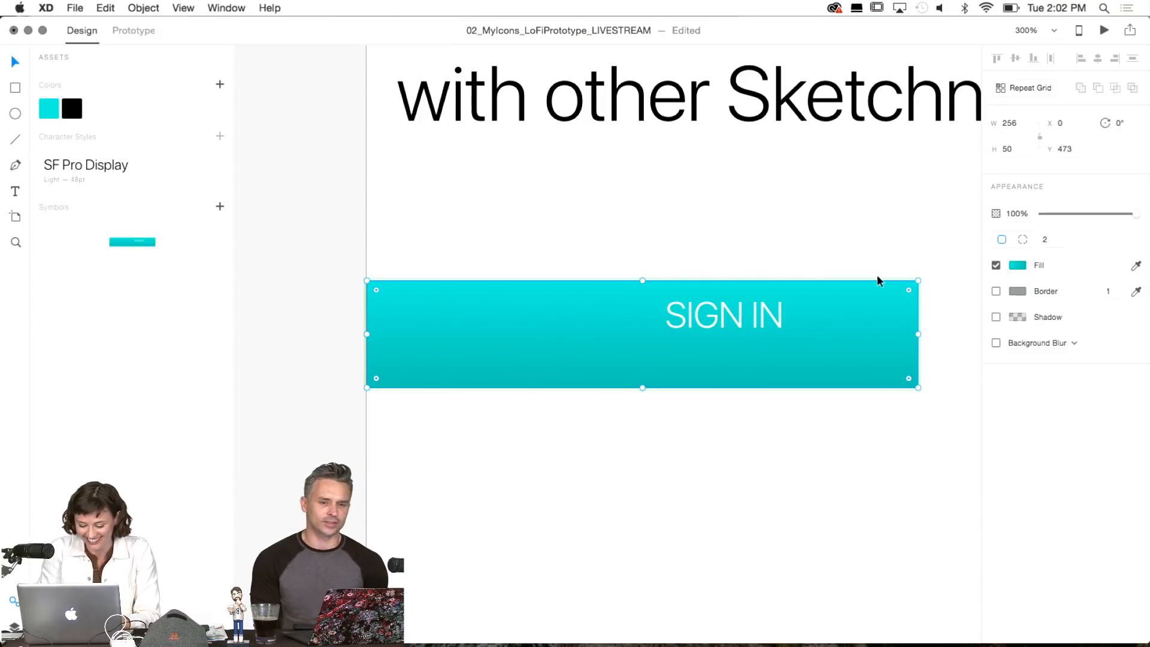
{"action": "key", "text": "super+minus"}
{"action": "scroll", "coordinate": [877, 277], "scroll_direction": "up", "scroll_amount": 3}
{"action": "scroll", "coordinate": [877, 277], "scroll_direction": "right", "scroll_amount": 3}
{"action": "scroll", "coordinate": [877, 276], "scroll_direction": "down", "scroll_amount": 5}
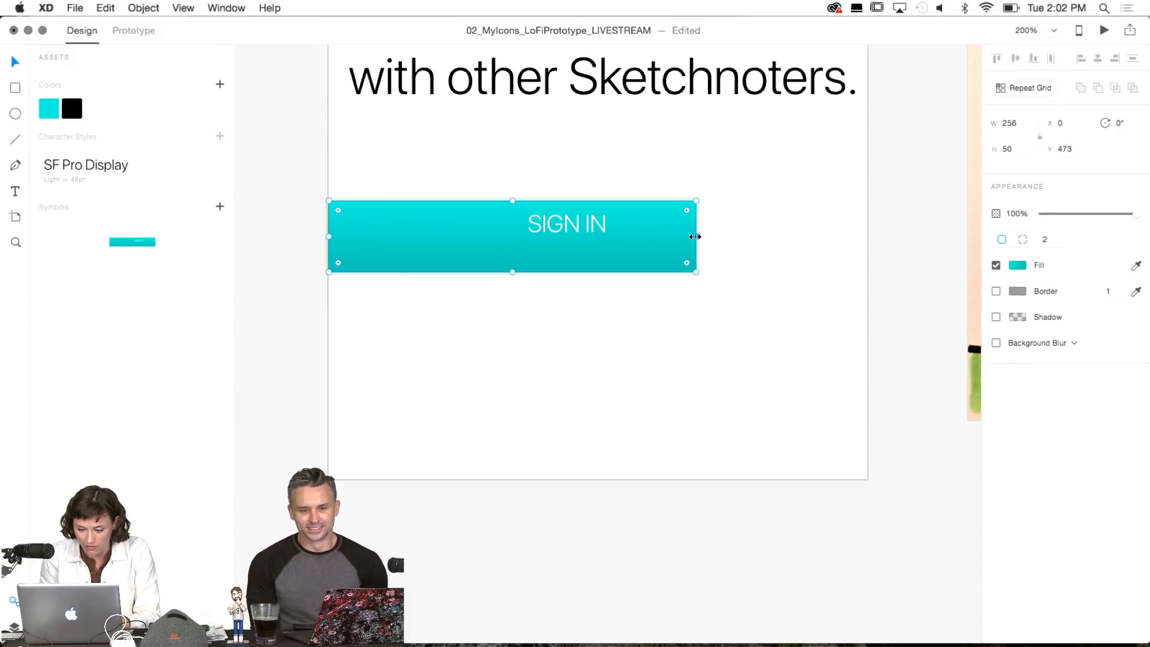
{"action": "left_click_drag", "start_coordinate": [696, 236], "coordinate": [867, 236]}
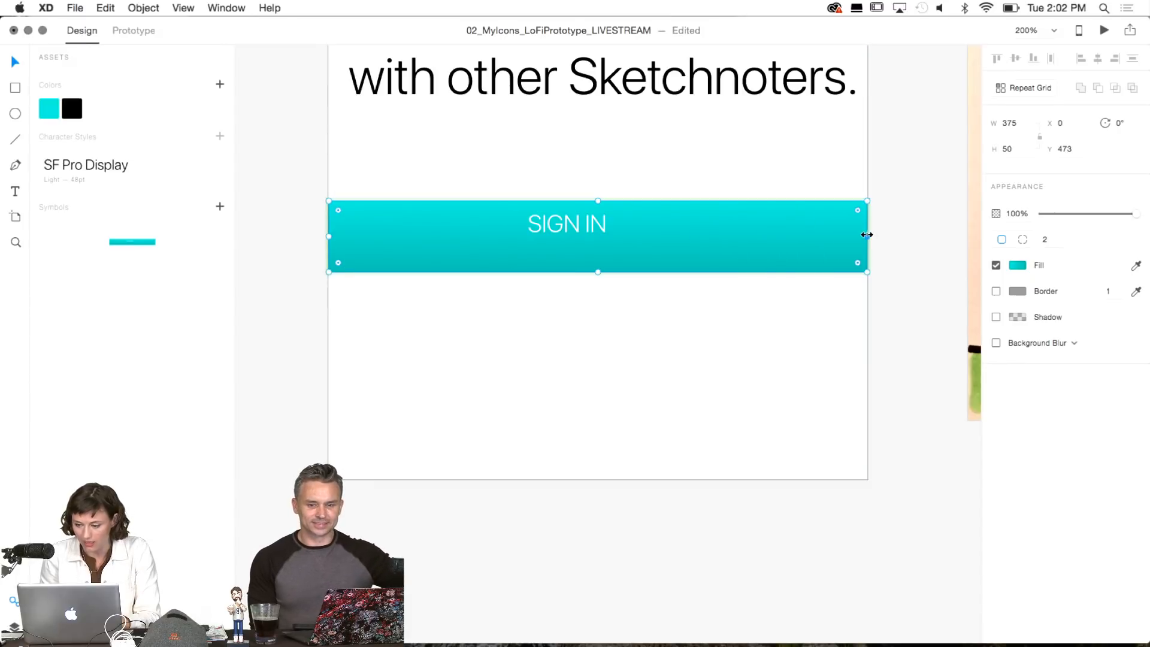
{"action": "left_click", "coordinate": [1011, 123]}
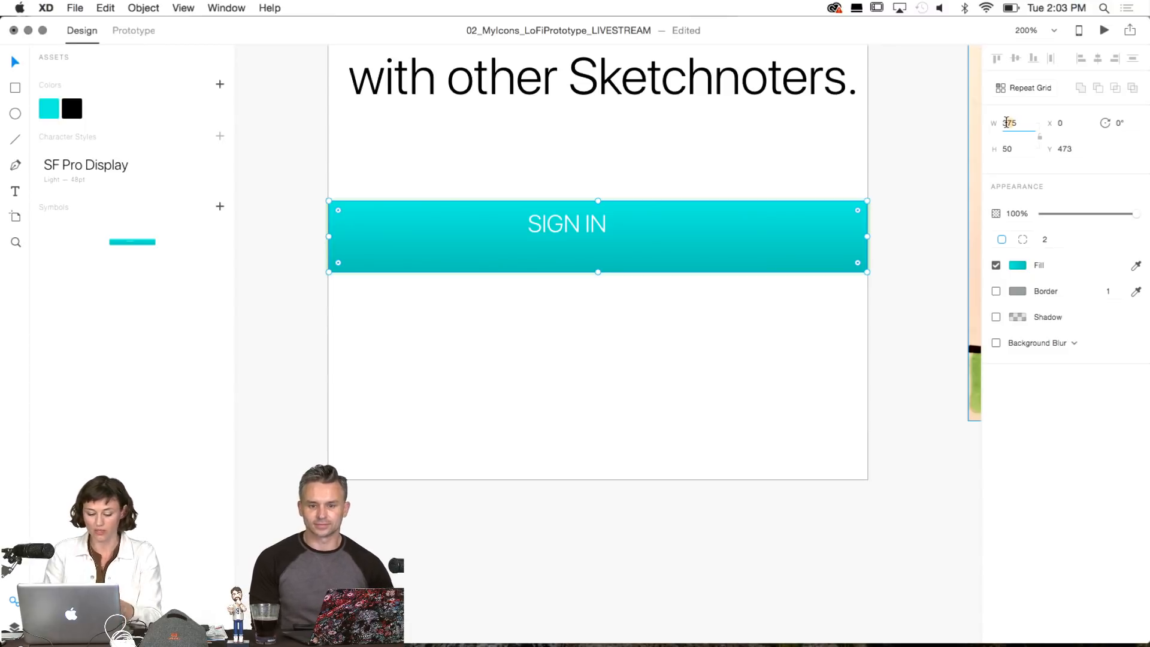
{"action": "type", "text": "3"}
{"action": "key", "text": "Return"}
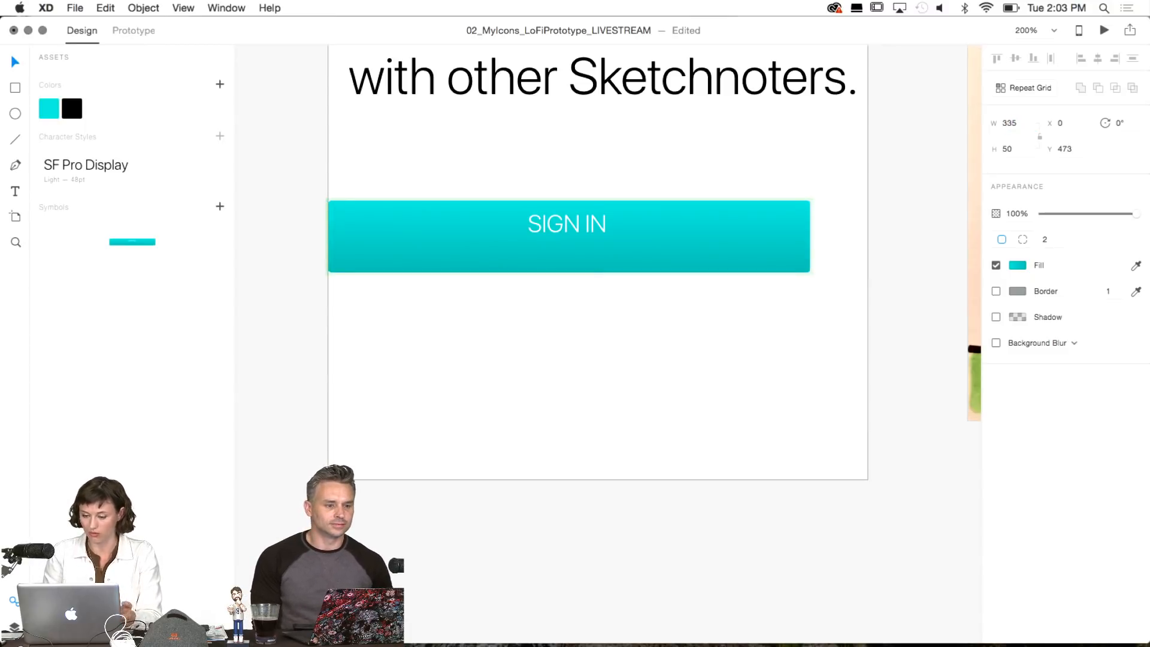
Center the whole SIGN IN button horizontally on the artboard, at about X 20, Y 470.
{"action": "left_click", "coordinate": [824, 309]}
{"action": "left_click_drag", "start_coordinate": [726, 249], "coordinate": [747, 231]}
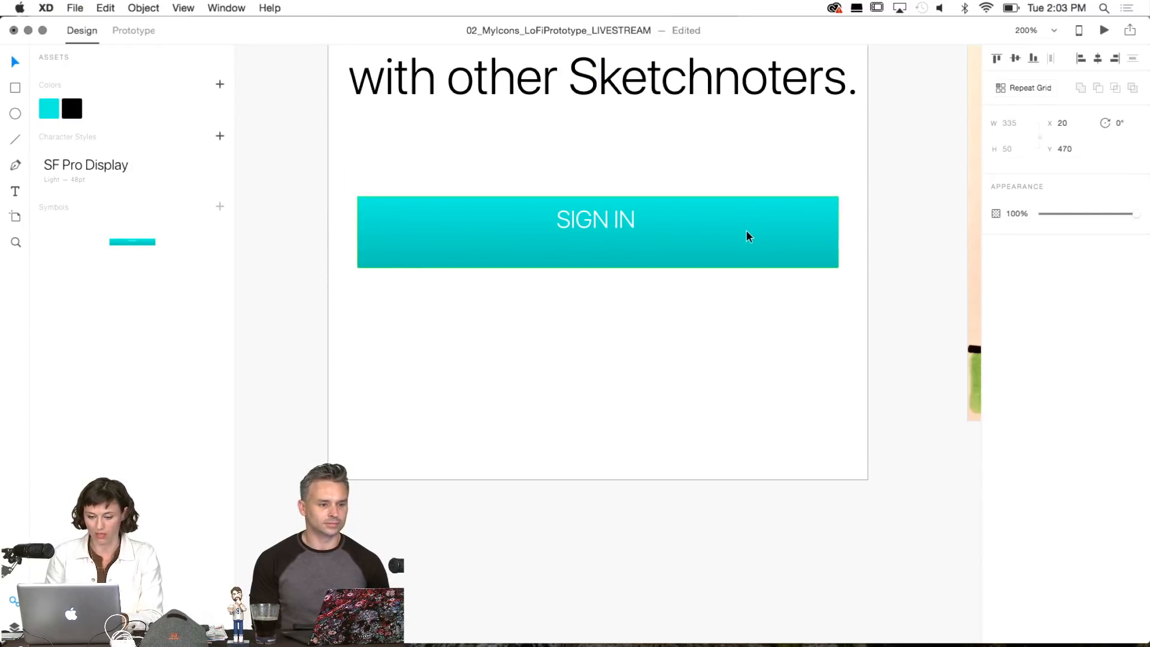
Set the SIGN IN text's font size to 24 and center the text within the enlarged button rectangle.
{"action": "double_click", "coordinate": [584, 218]}
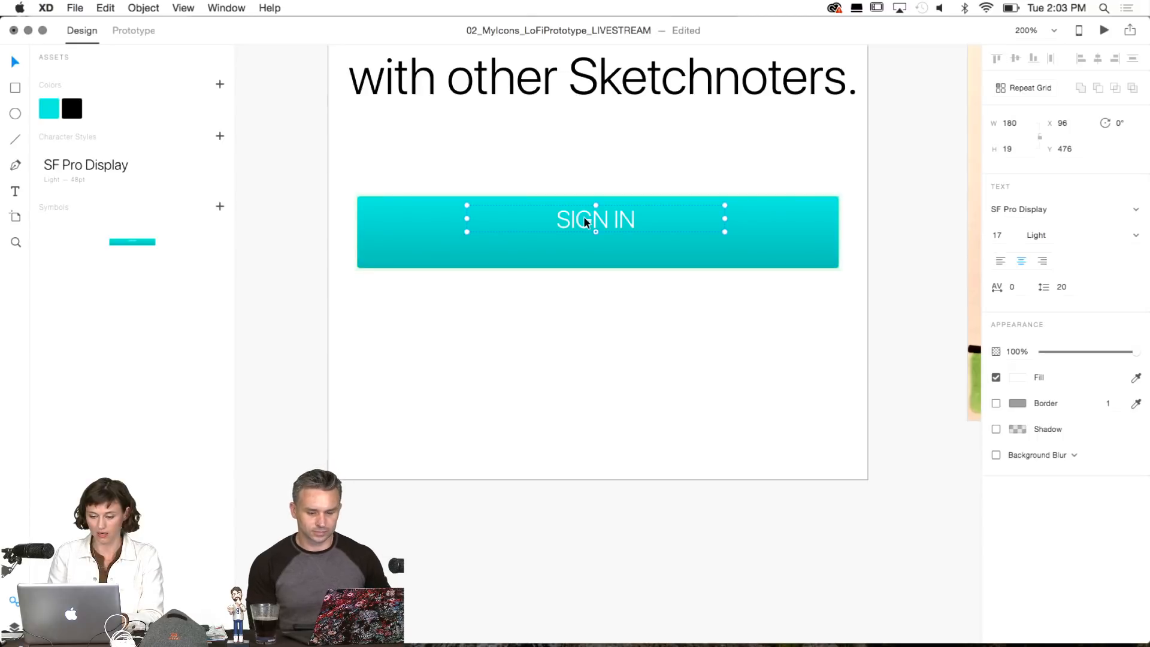
{"action": "left_click_drag", "start_coordinate": [585, 220], "coordinate": [584, 233]}
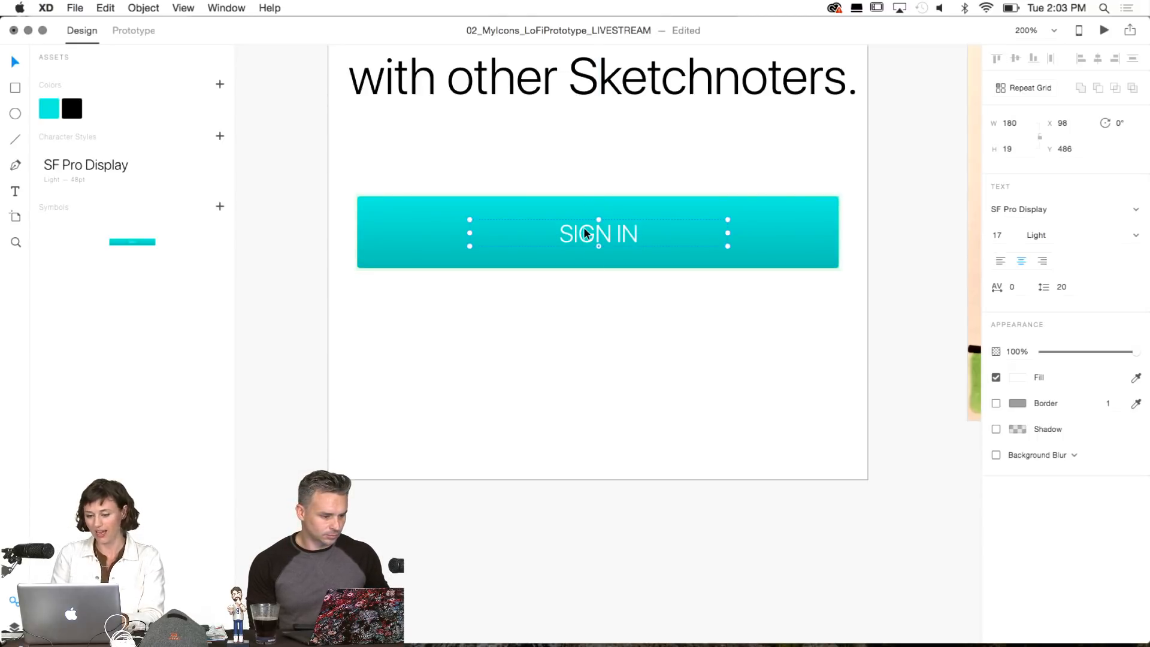
{"action": "double_click", "coordinate": [584, 230]}
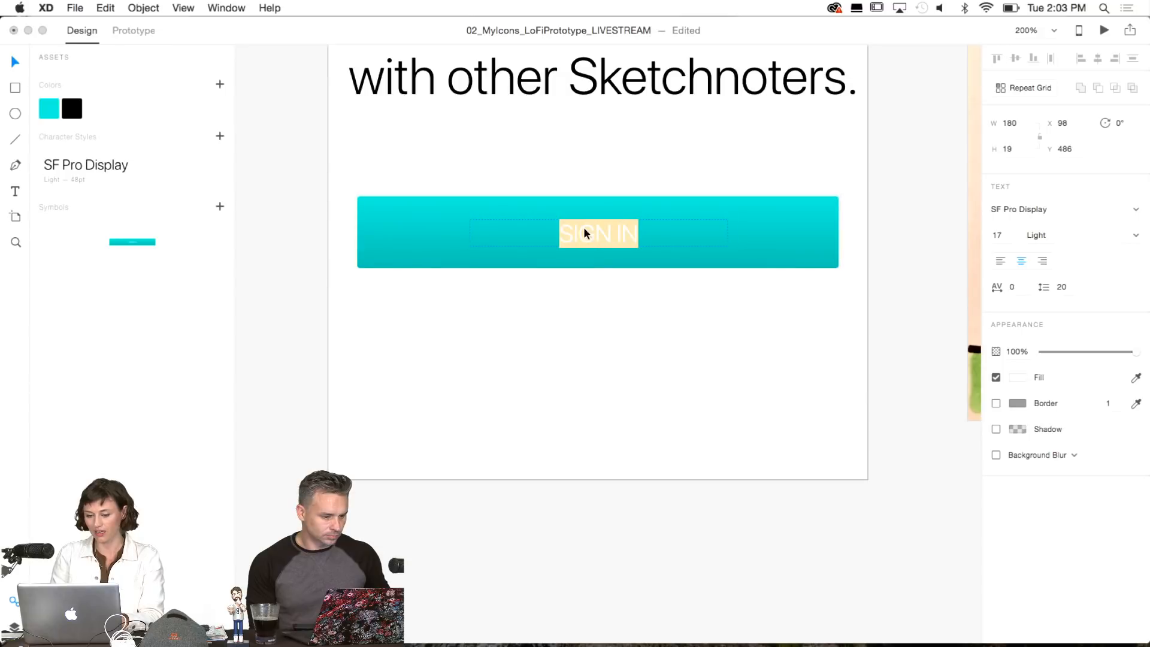
{"action": "left_click", "coordinate": [1004, 234]}
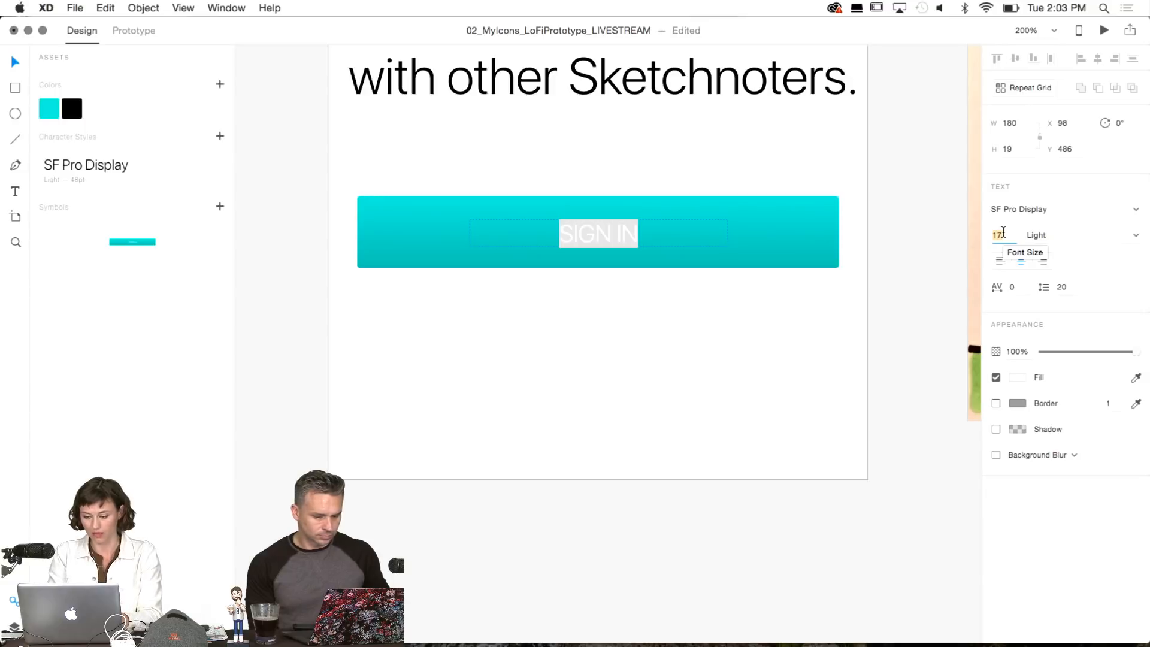
{"action": "type", "text": "24"}
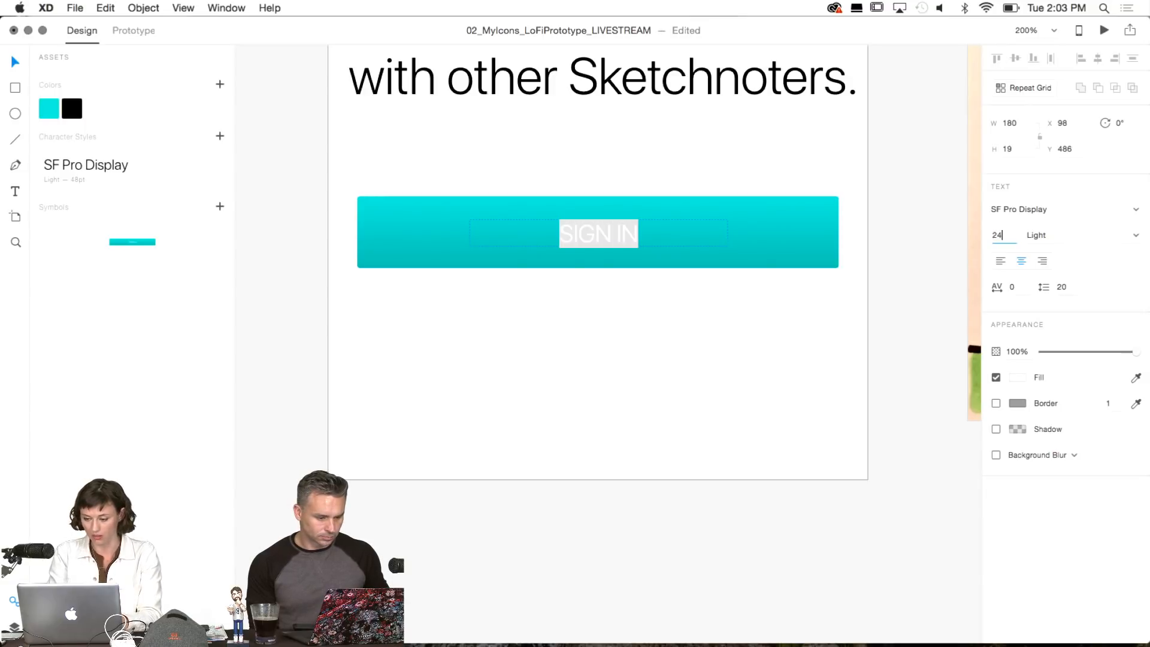
{"action": "key", "text": "Return"}
{"action": "key", "text": "Escape"}
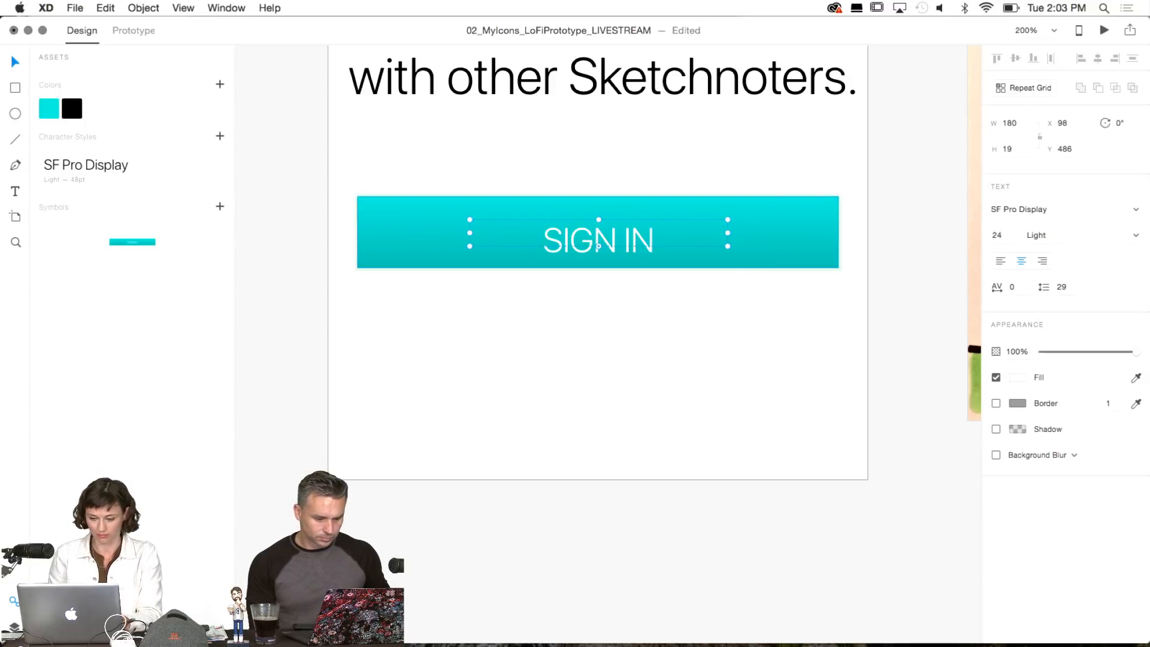
{"action": "left_click_drag", "start_coordinate": [605, 233], "coordinate": [602, 225]}
{"action": "left_click", "coordinate": [793, 353]}
Examine the SIGN IN button instance on the Mood Board artboard, checking its size and text against the reference SIGN UP button.
{"action": "key", "text": "super+minus"}
{"action": "key", "text": "super+minus"}
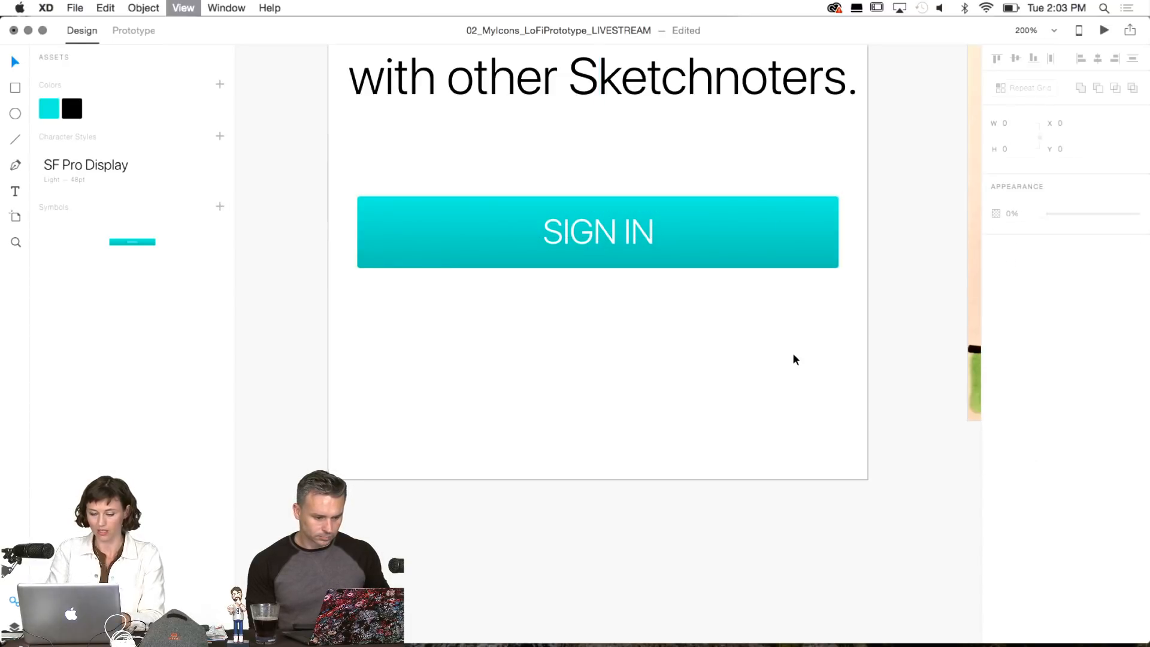
{"action": "scroll", "coordinate": [793, 355], "scroll_direction": "up", "scroll_amount": 3}
{"action": "scroll", "coordinate": [792, 353], "scroll_direction": "up", "scroll_amount": 5}
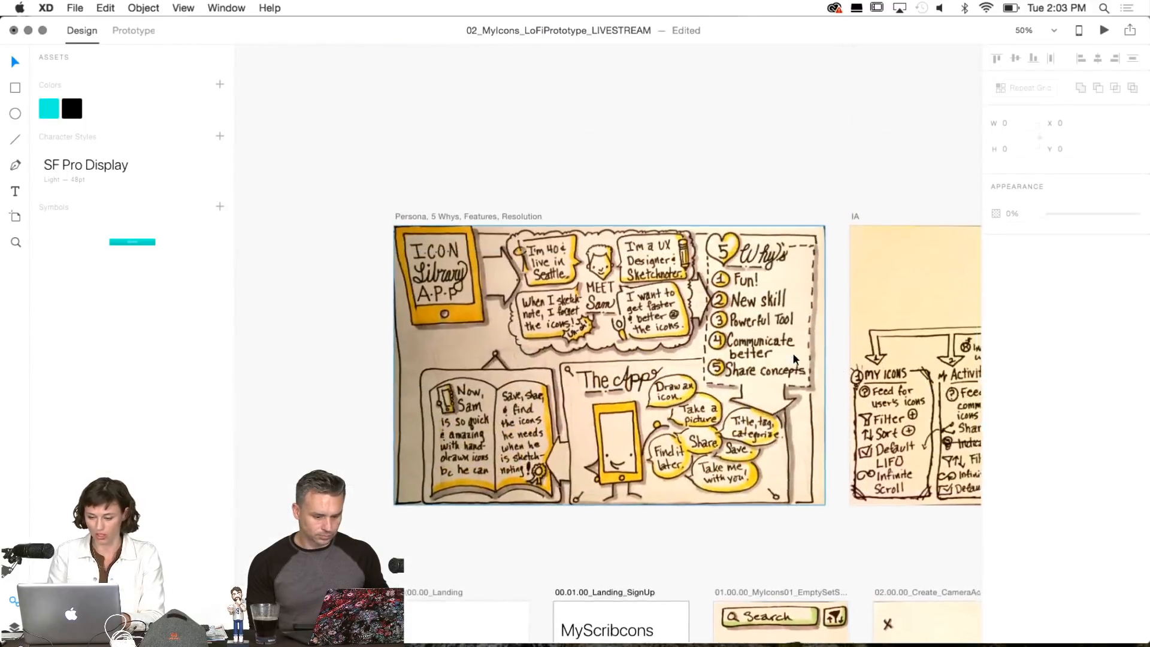
{"action": "scroll", "coordinate": [793, 353], "scroll_direction": "right", "scroll_amount": 10}
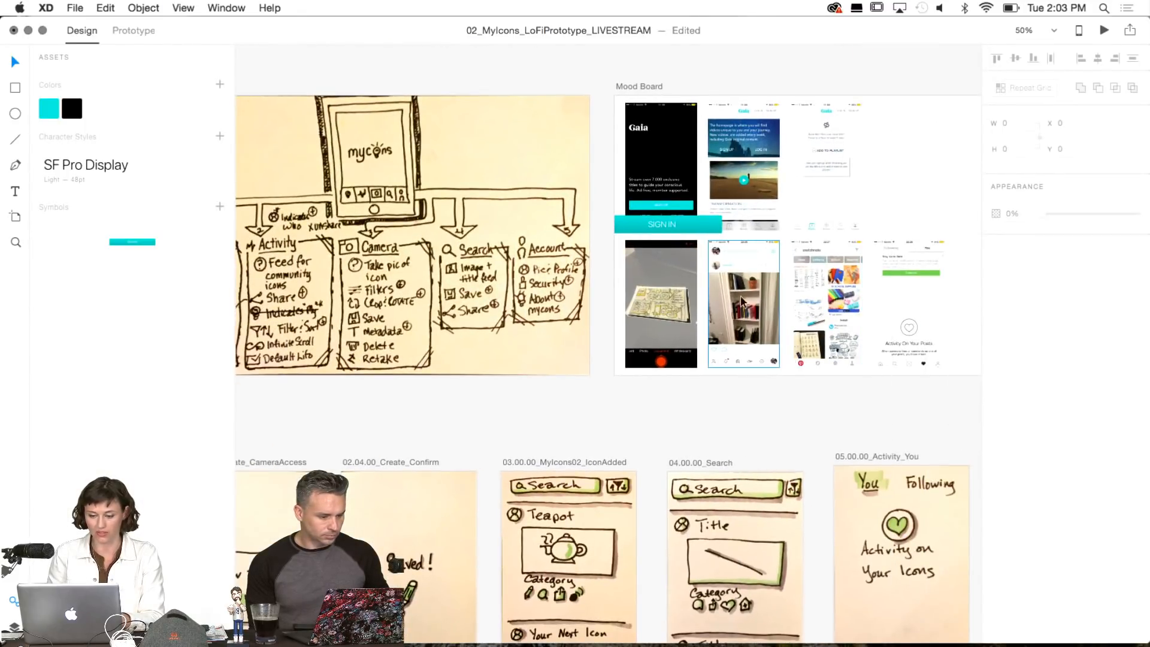
{"action": "left_click", "coordinate": [702, 220]}
{"action": "key", "text": "super+3"}
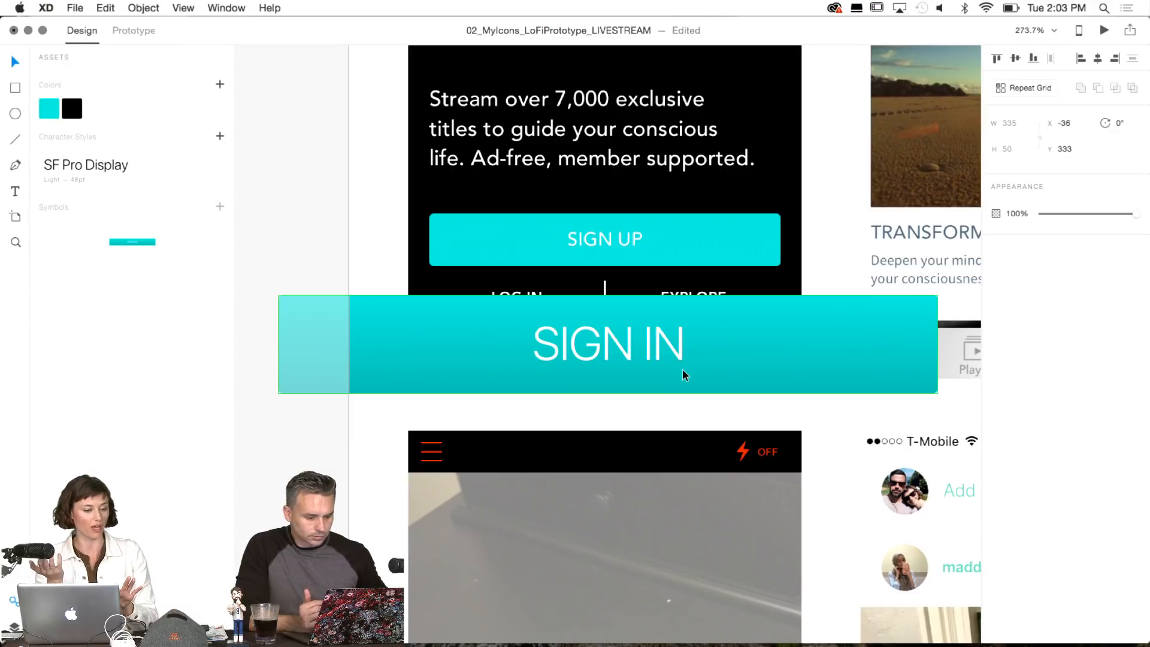
{"action": "double_click", "coordinate": [597, 346]}
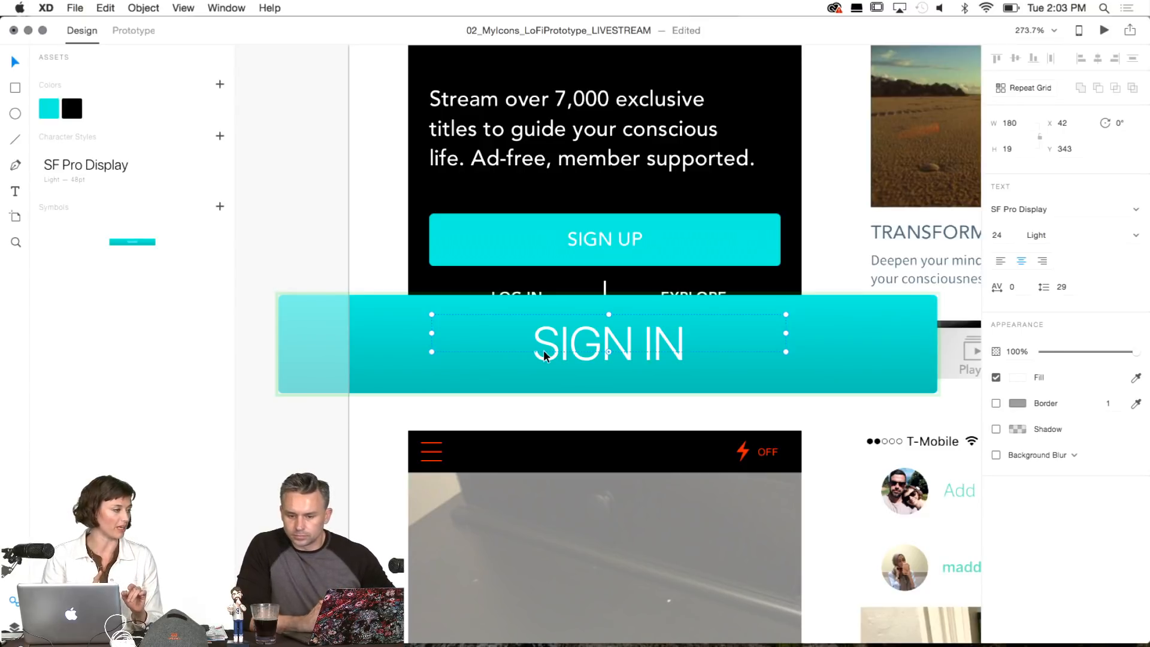
Move the SIGN IN button down to the bottom edge of the 00.01.00_Landing_SignUp artboard, at X 20, Y 607.
{"action": "key", "text": "super+minus"}
{"action": "key", "text": "super+minus"}
{"action": "key", "text": "super+minus"}
{"action": "key", "text": "super+minus"}
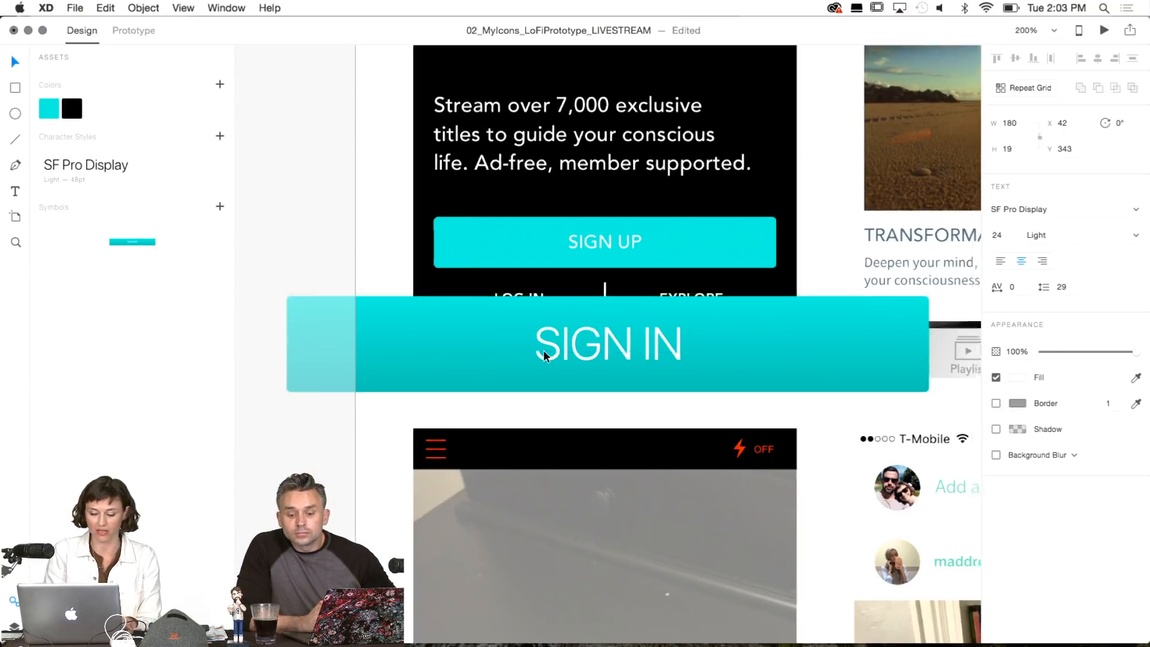
{"action": "key", "text": "super+minus"}
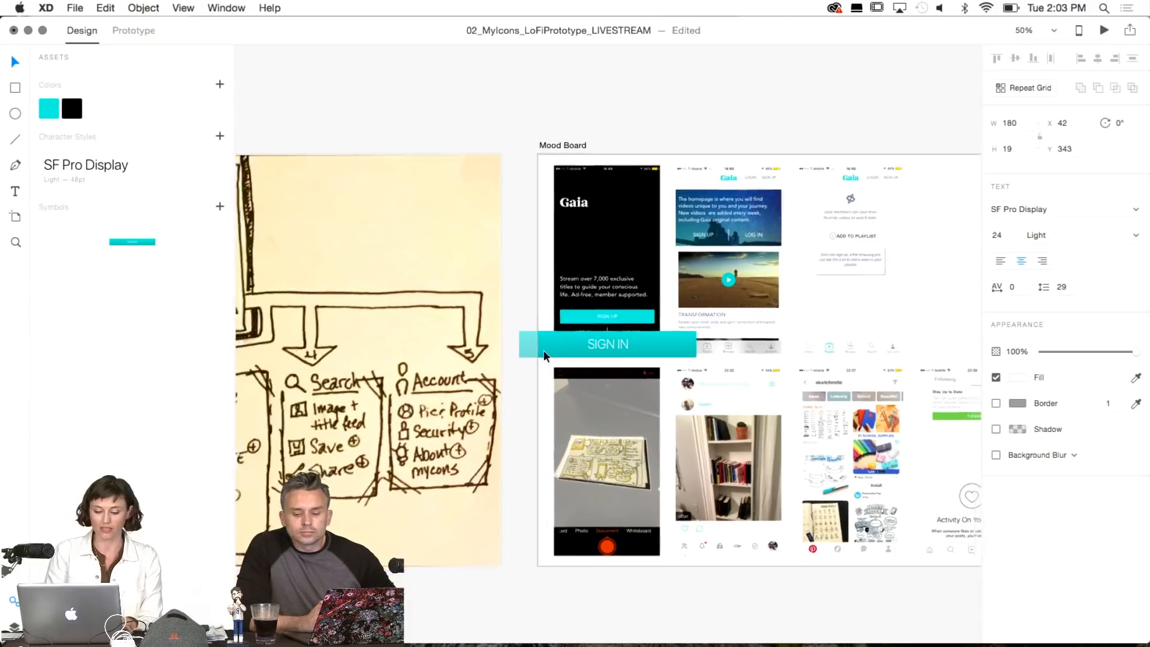
{"action": "scroll", "coordinate": [544, 350], "scroll_direction": "down", "scroll_amount": 10}
{"action": "scroll", "coordinate": [544, 350], "scroll_direction": "up", "scroll_amount": 5}
{"action": "scroll", "coordinate": [543, 352], "scroll_direction": "up", "scroll_amount": 3}
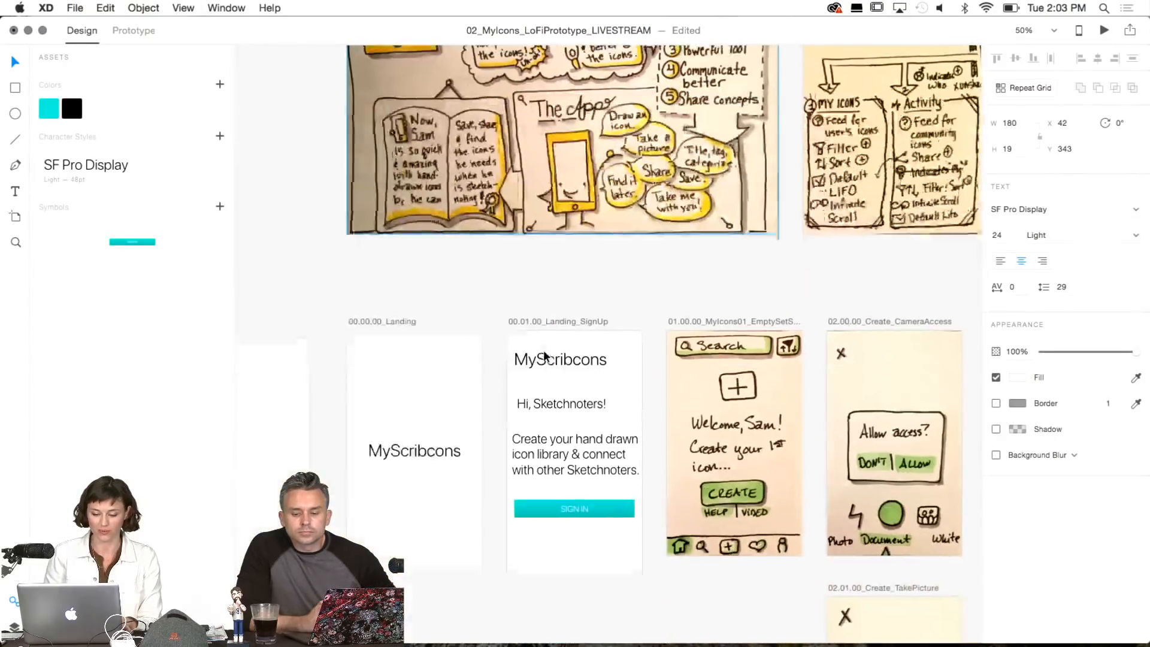
{"action": "left_click", "coordinate": [537, 318]}
{"action": "key", "text": "super+1"}
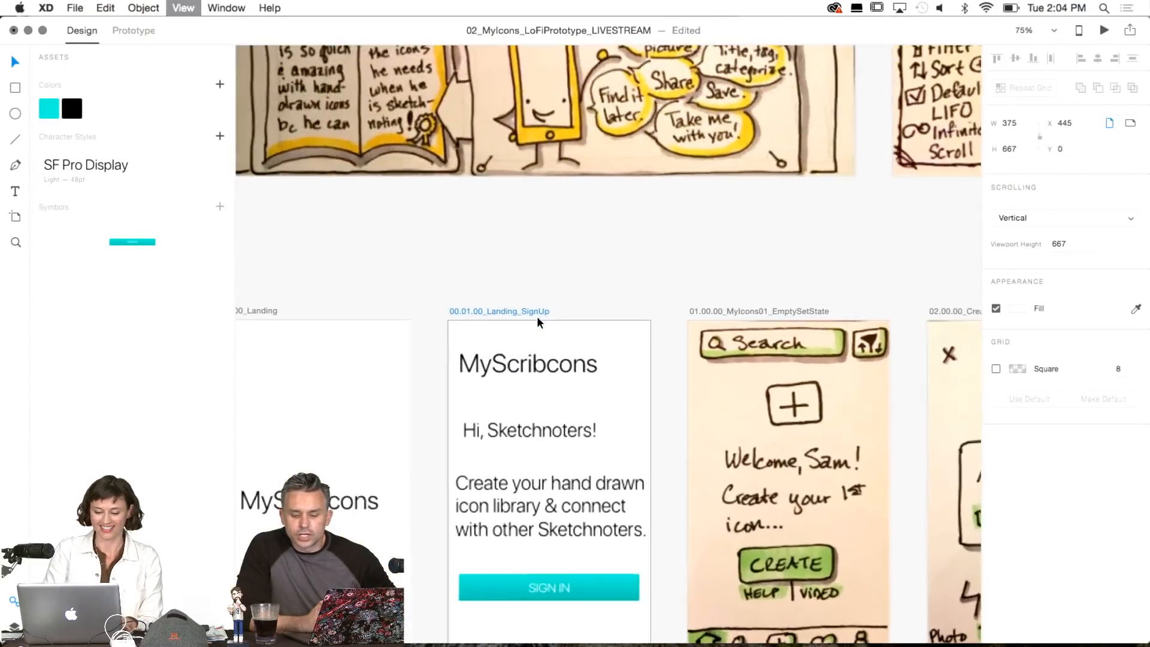
{"action": "key", "text": "super+2"}
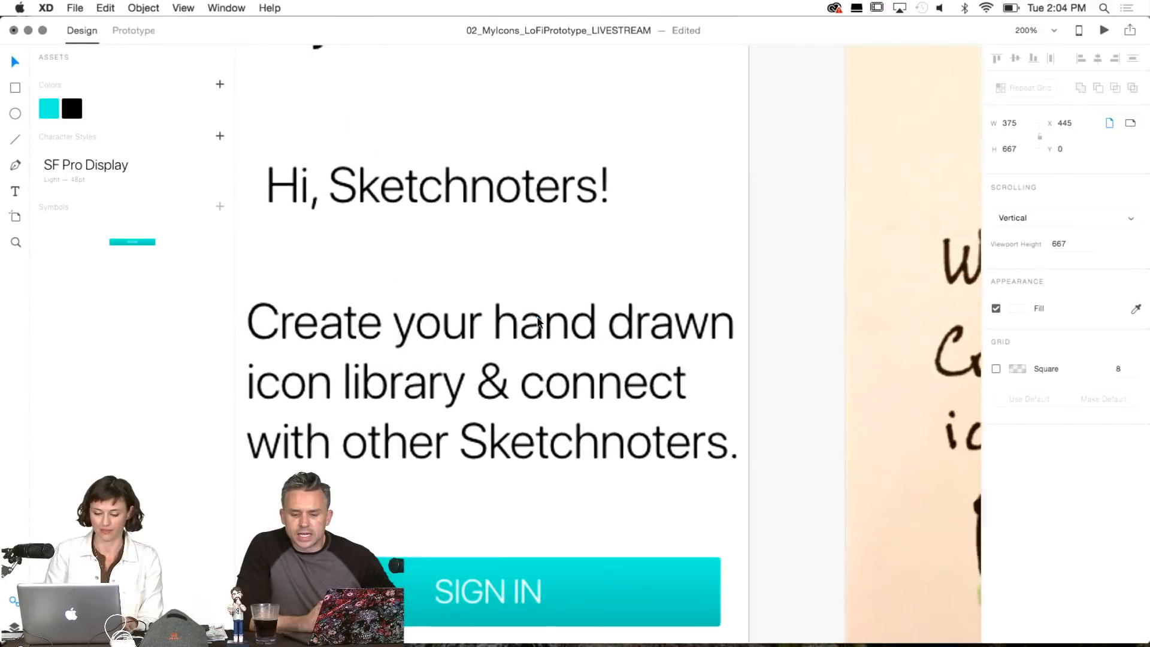
{"action": "scroll", "coordinate": [537, 318], "scroll_direction": "down", "scroll_amount": 6}
{"action": "scroll", "coordinate": [537, 318], "scroll_direction": "left", "scroll_amount": 2}
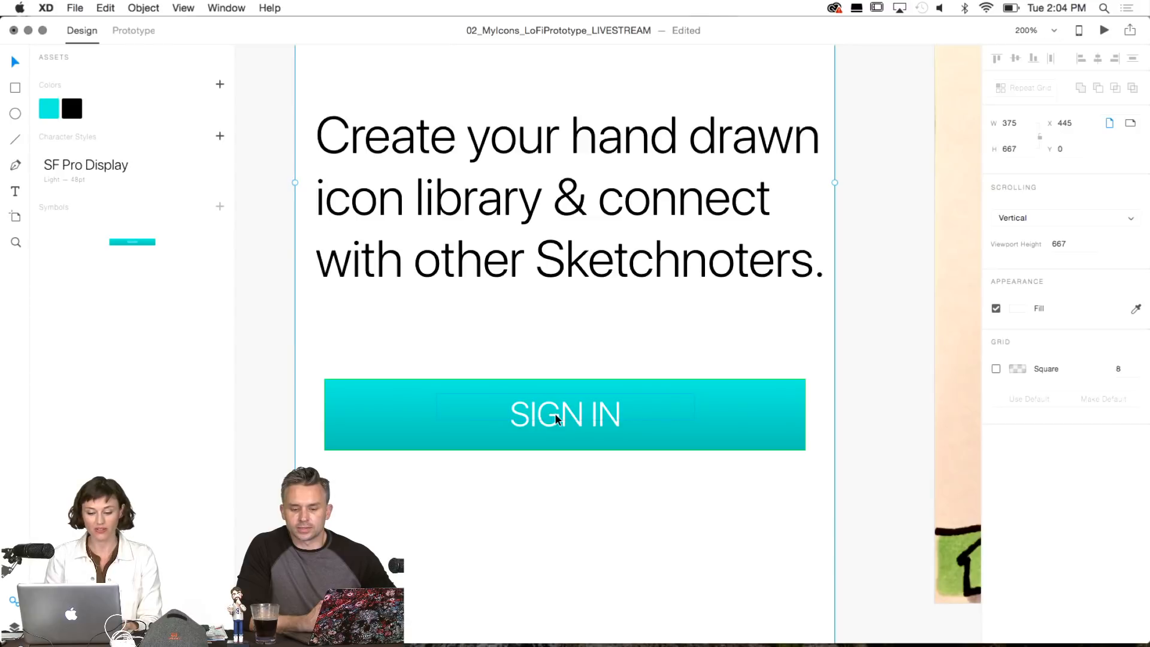
{"action": "scroll", "coordinate": [554, 412], "scroll_direction": "down", "scroll_amount": 5}
{"action": "left_click_drag", "start_coordinate": [694, 246], "coordinate": [693, 453]}
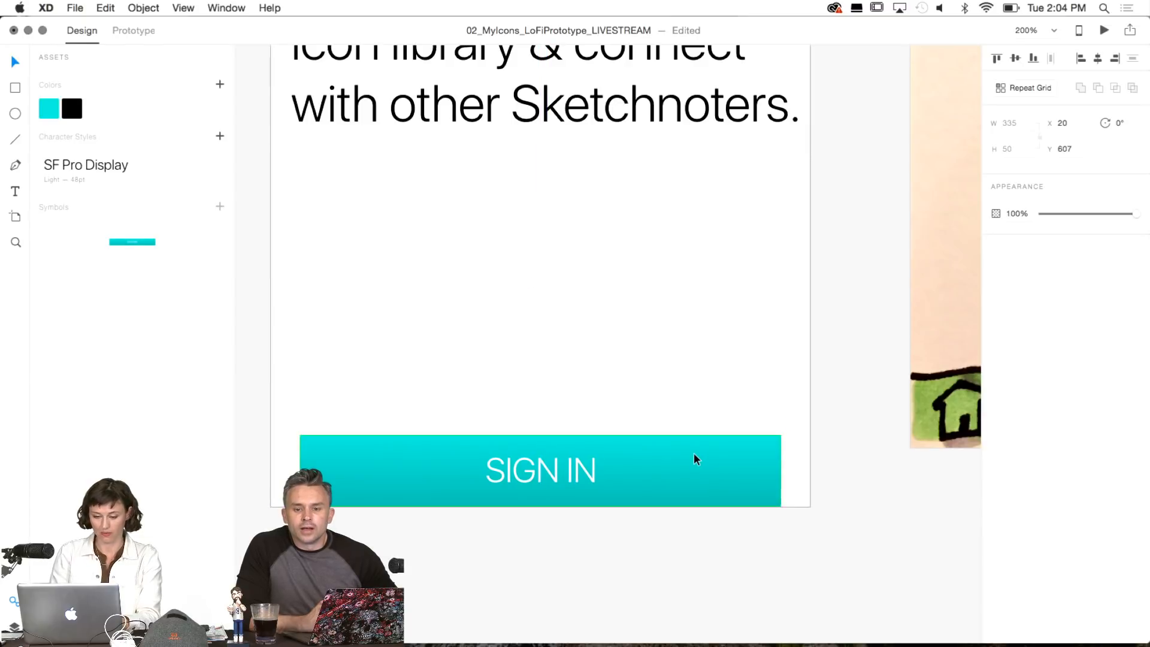
Nudge the SIGN IN button up by 60 in large increments, to Y 547.
{"action": "key", "text": "shift+Up"}
{"action": "key", "text": "shift+Up"}
{"action": "key", "text": "shift+Up"}
{"action": "key", "text": "shift+Up"}
{"action": "key", "text": "shift+Up"}
{"action": "key", "text": "shift+Up"}
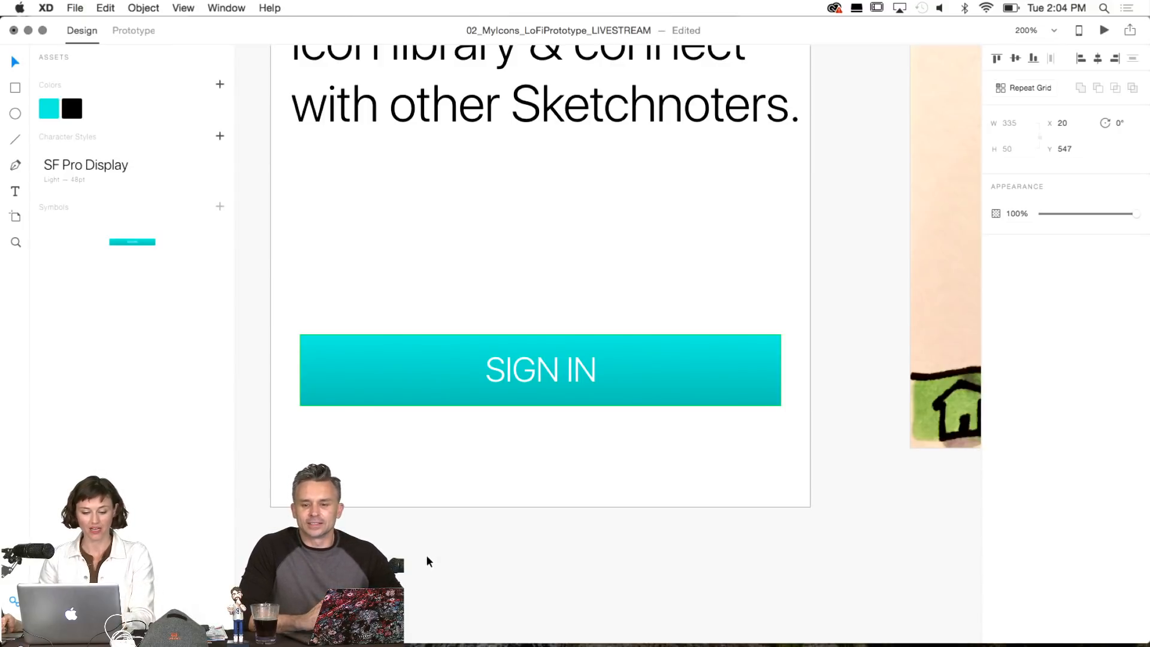
In Prototype mode, link the SIGN IN button on the landing sign-up screen to the 01.00.00_MyIcons01_EmptySetState artboard.
{"action": "key", "text": "t"}
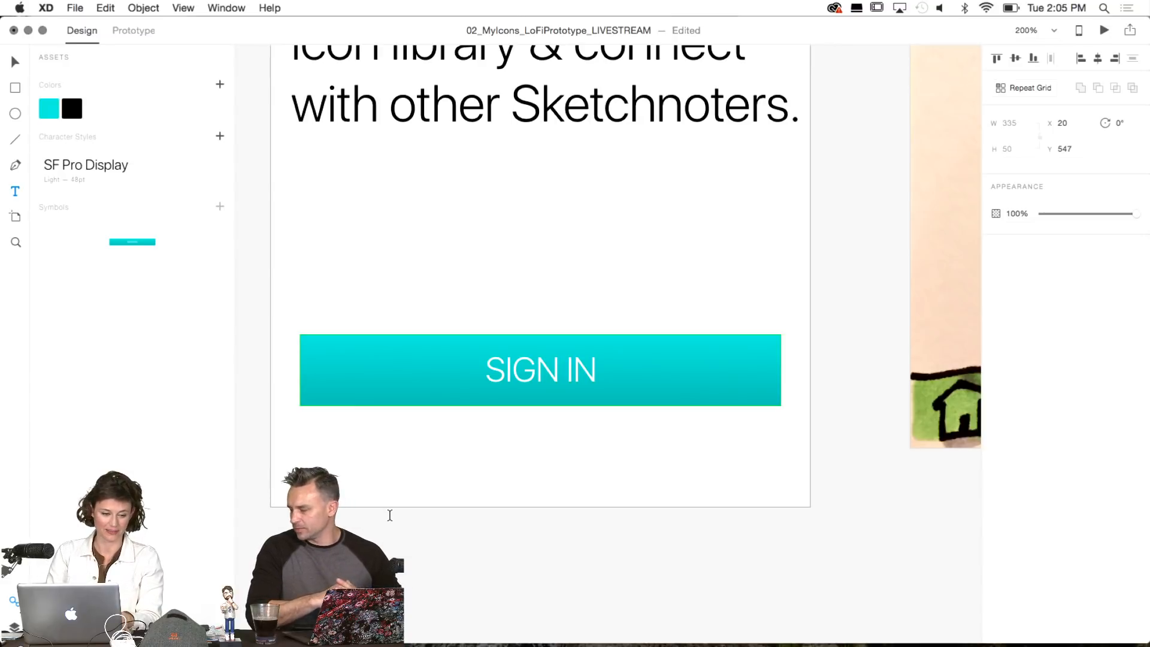
{"action": "scroll", "coordinate": [390, 515], "scroll_direction": "up", "scroll_amount": 4}
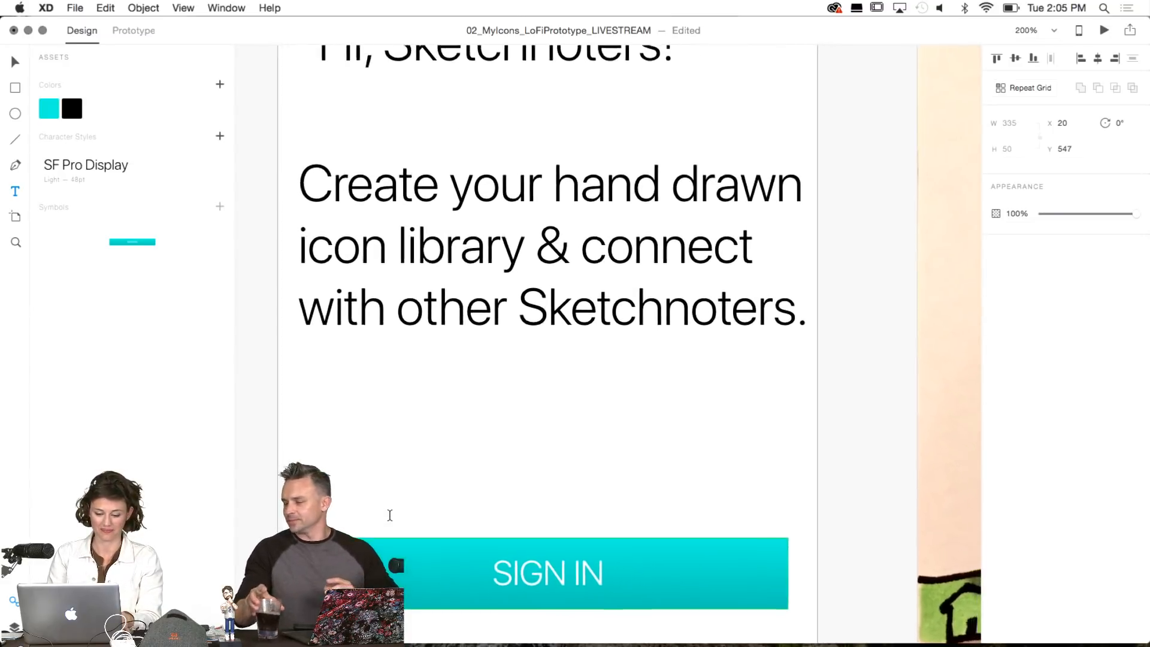
{"action": "scroll", "coordinate": [390, 516], "scroll_direction": "down", "scroll_amount": 2}
{"action": "scroll", "coordinate": [390, 515], "scroll_direction": "right", "scroll_amount": 1}
{"action": "key", "text": "super+0"}
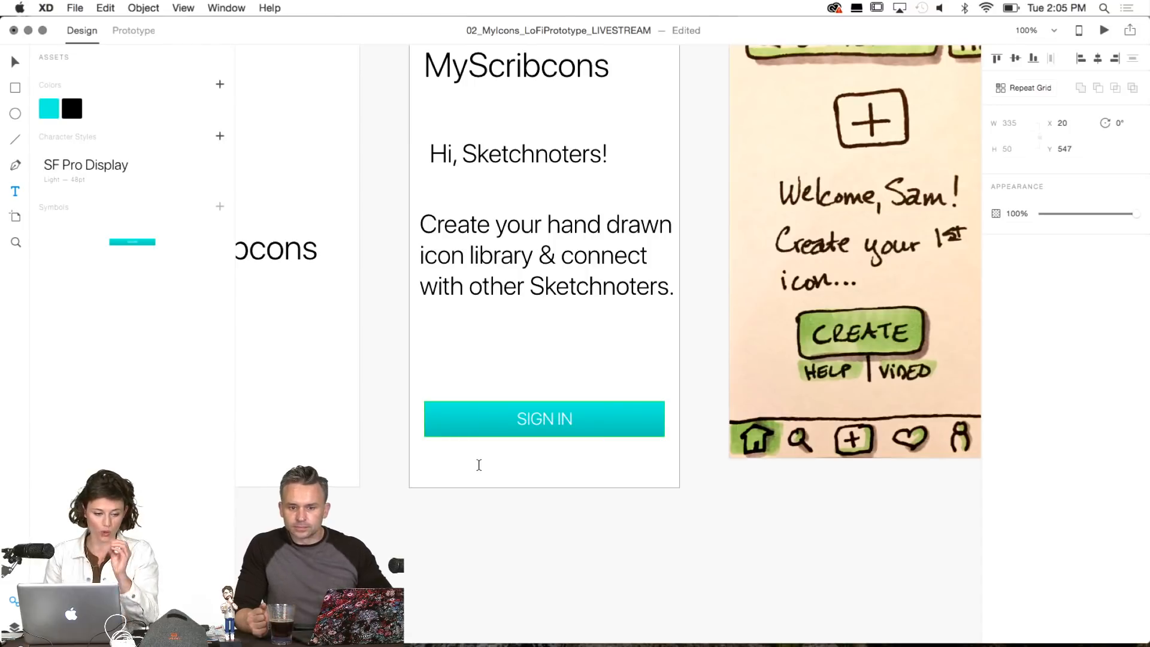
{"action": "left_click", "coordinate": [134, 31]}
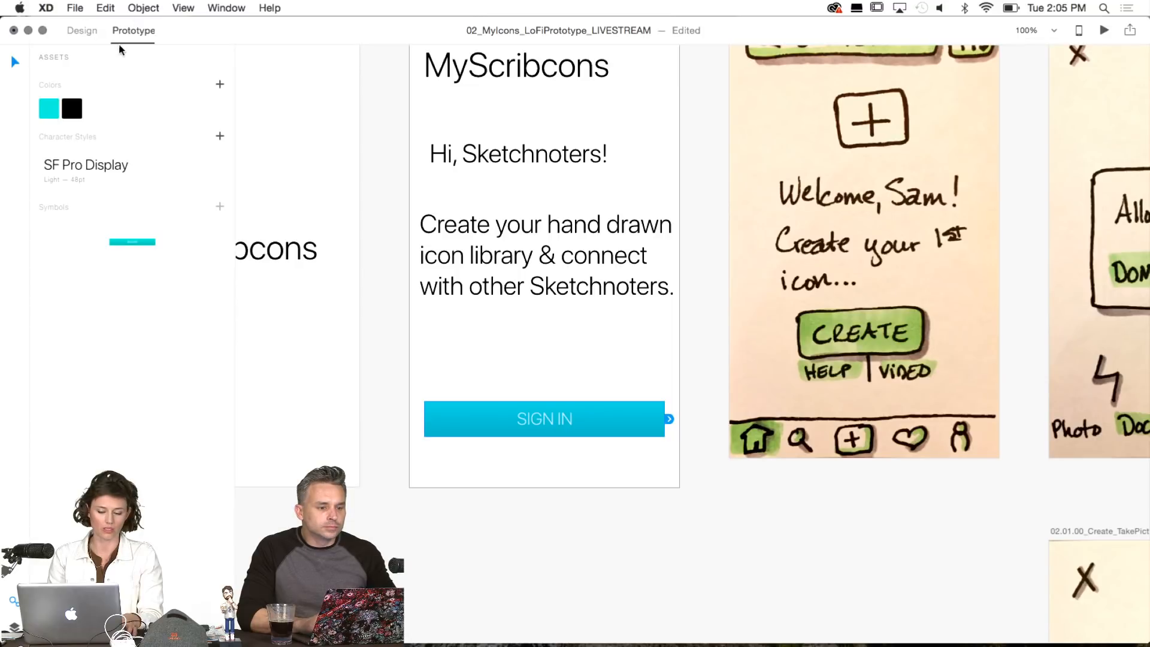
{"action": "scroll", "coordinate": [331, 235], "scroll_direction": "right", "scroll_amount": 4}
{"action": "scroll", "coordinate": [330, 234], "scroll_direction": "up", "scroll_amount": 2}
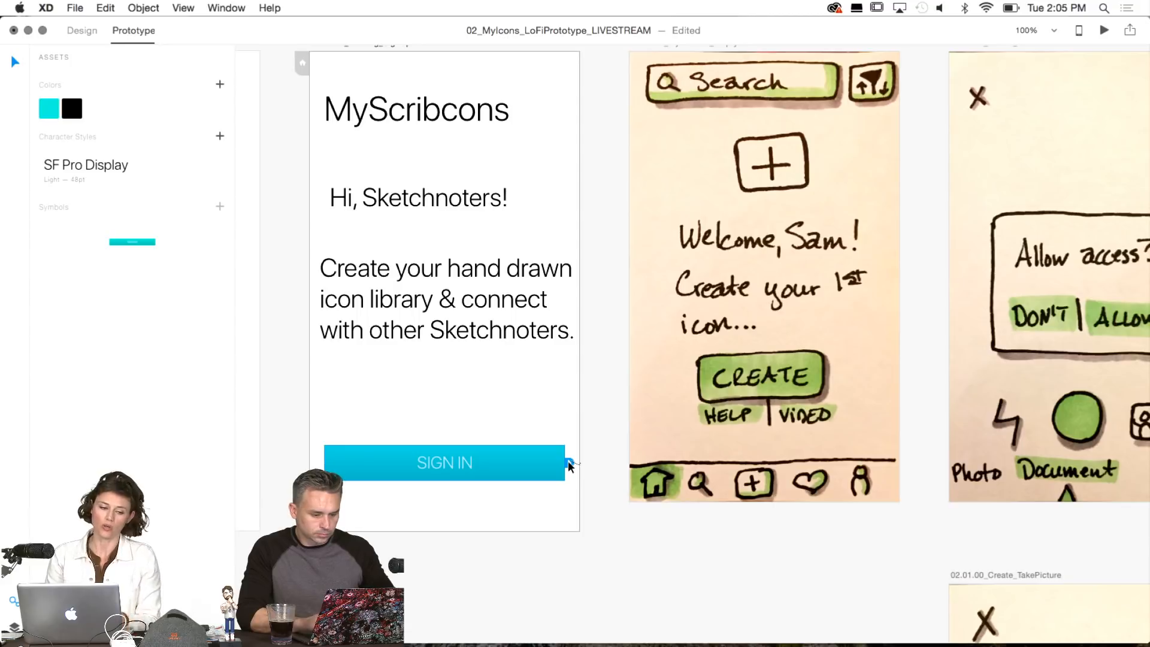
{"action": "left_click_drag", "start_coordinate": [569, 466], "coordinate": [697, 314]}
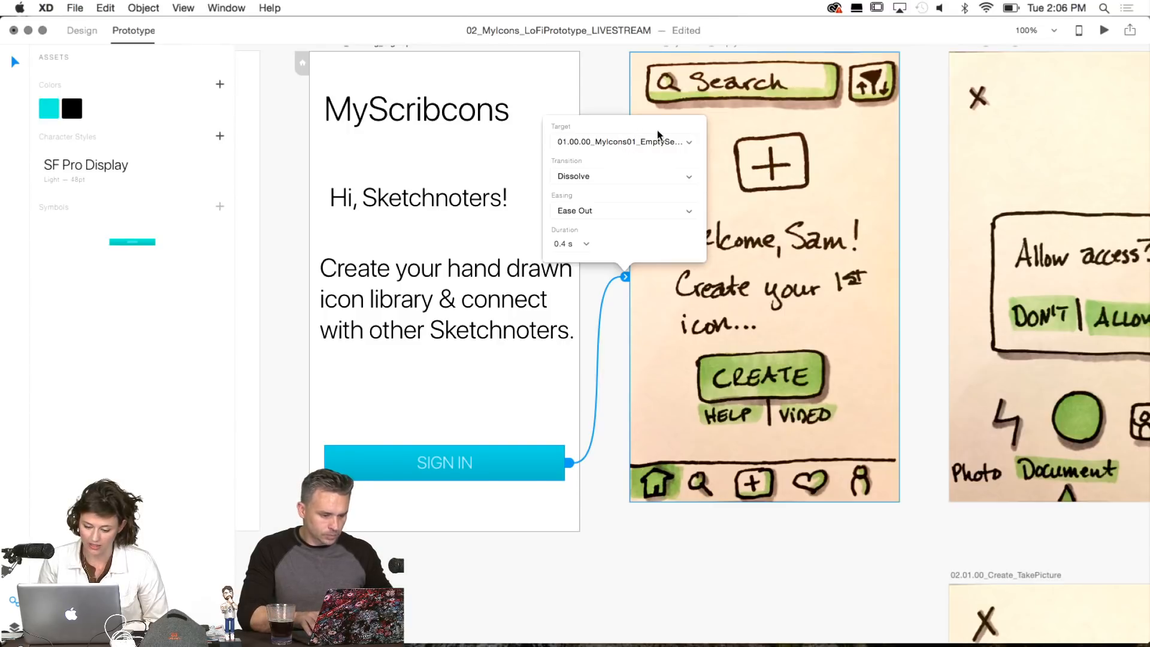
Choose the Dissolve transition and Ease Out easing for the SIGN IN link and close its settings.
{"action": "left_click", "coordinate": [690, 175]}
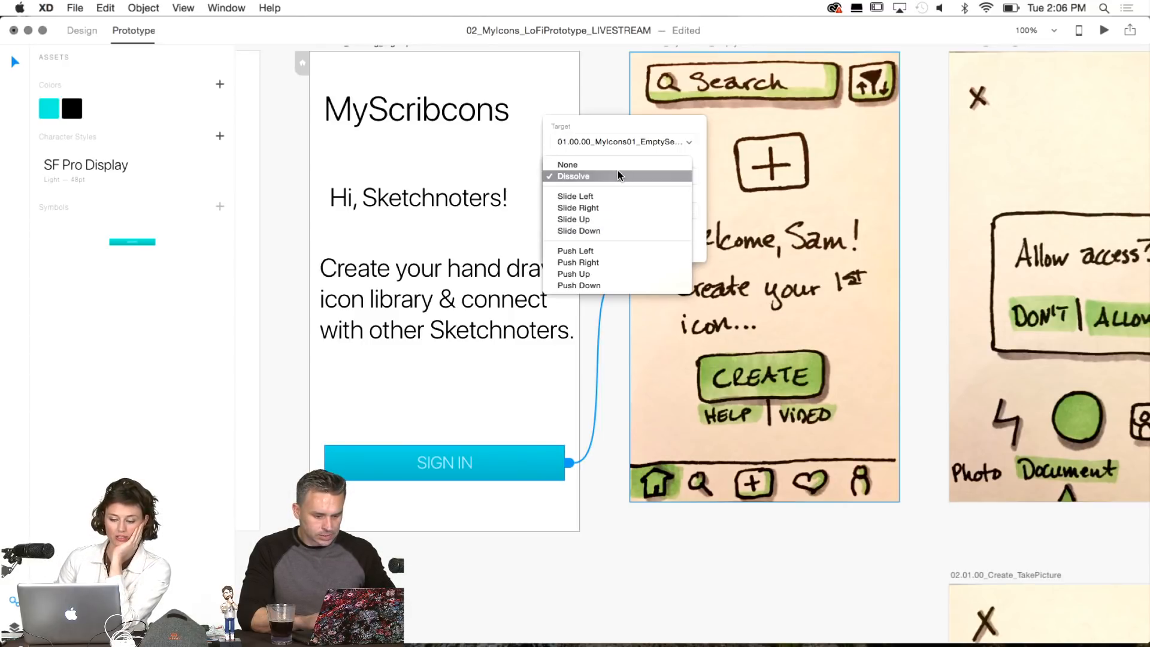
{"action": "left_click", "coordinate": [618, 175]}
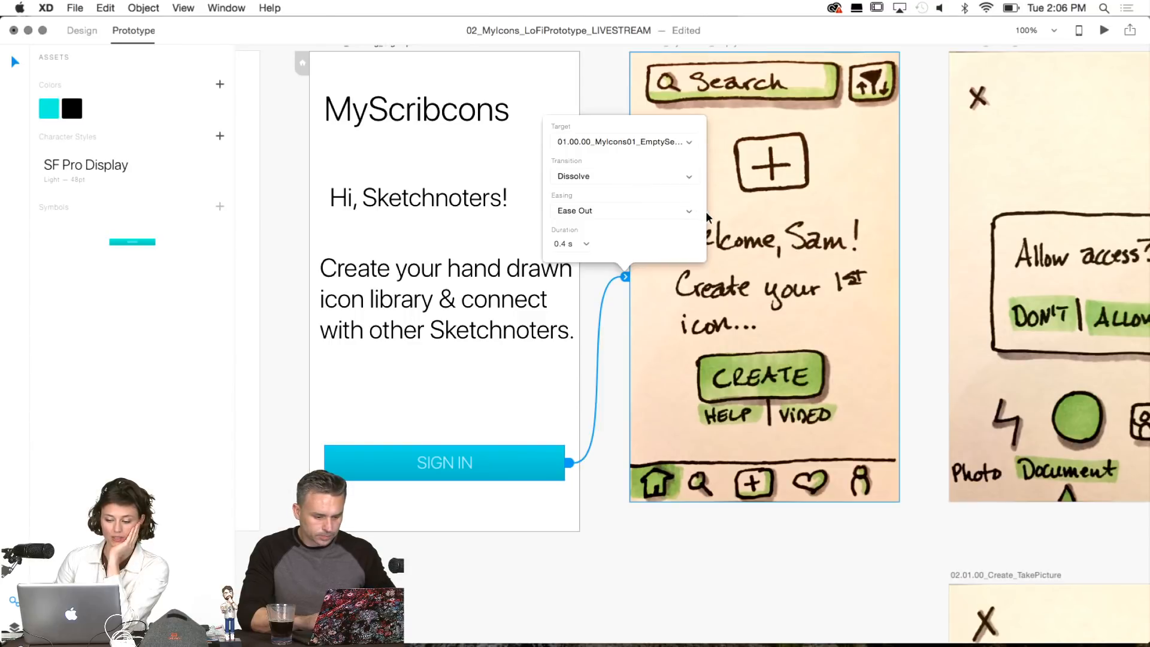
{"action": "left_click", "coordinate": [687, 210]}
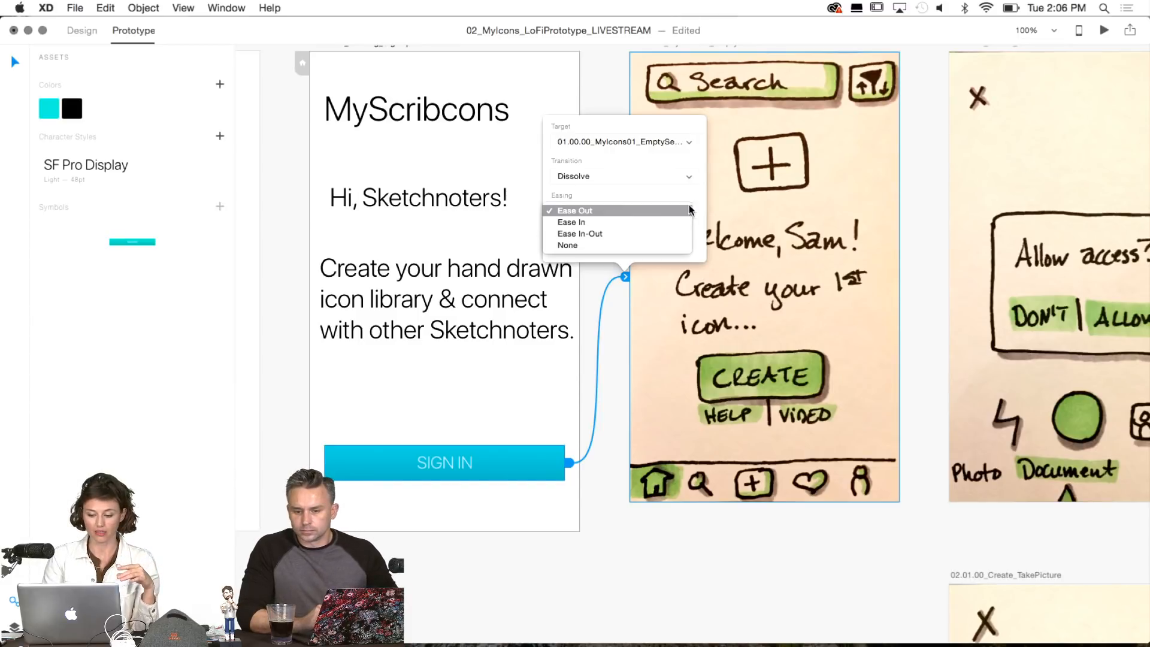
{"action": "left_click", "coordinate": [683, 213]}
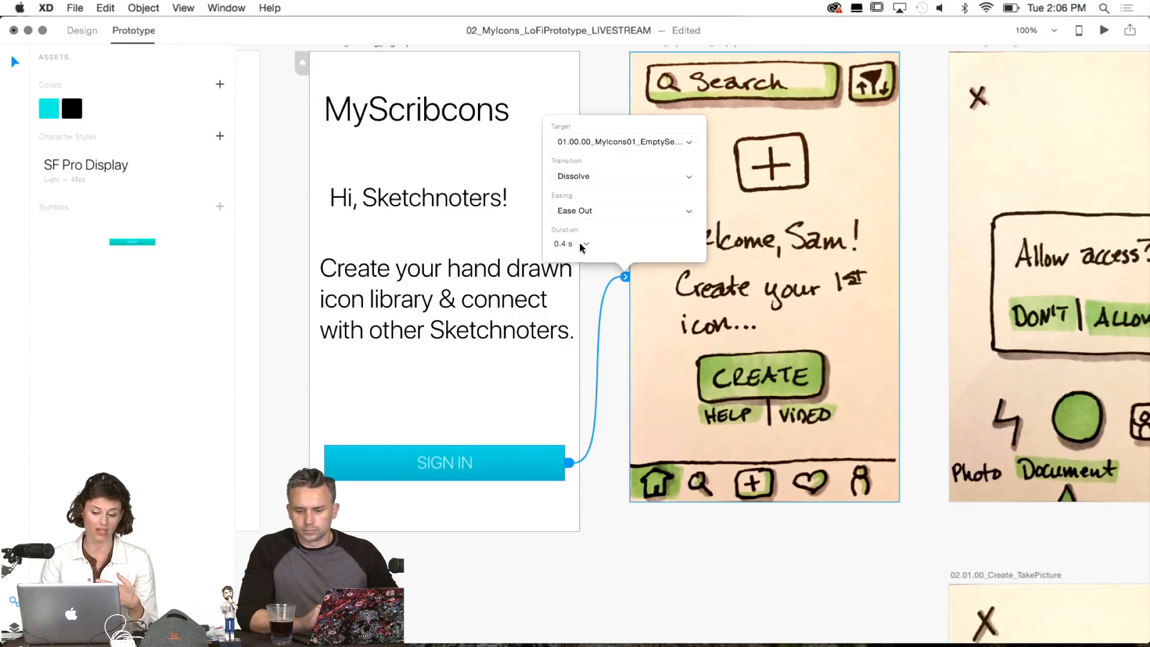
{"action": "left_click", "coordinate": [615, 346]}
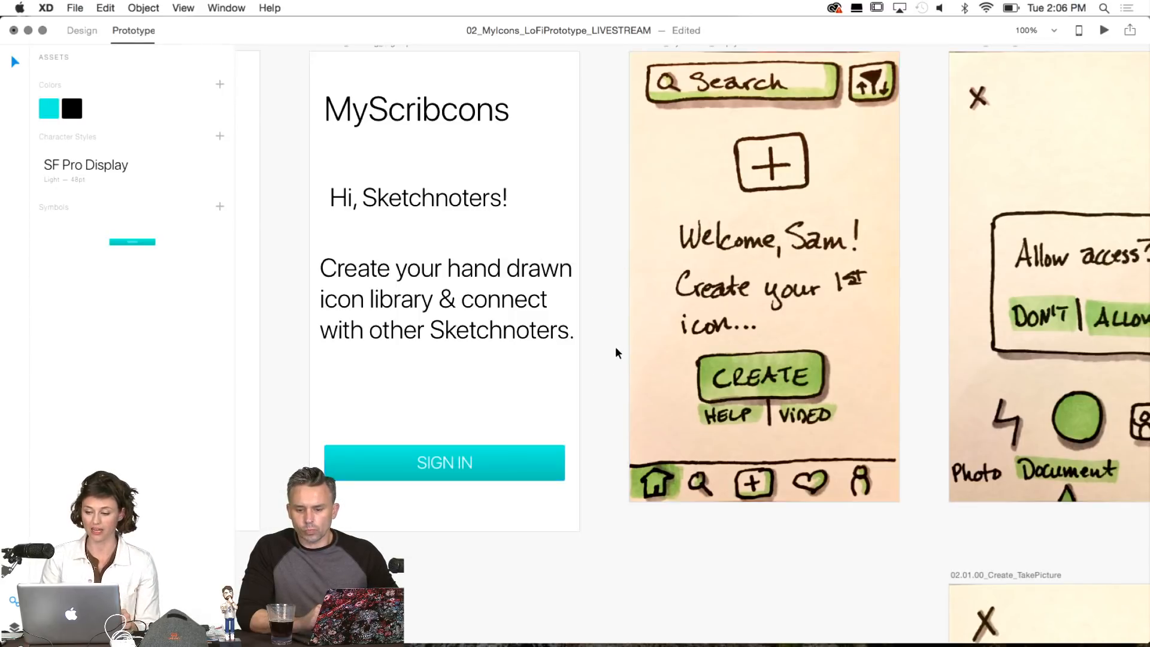
Preview the prototype without a starting artboard selected, step forward through the screens, and close the preview.
{"action": "left_click", "coordinate": [1104, 31]}
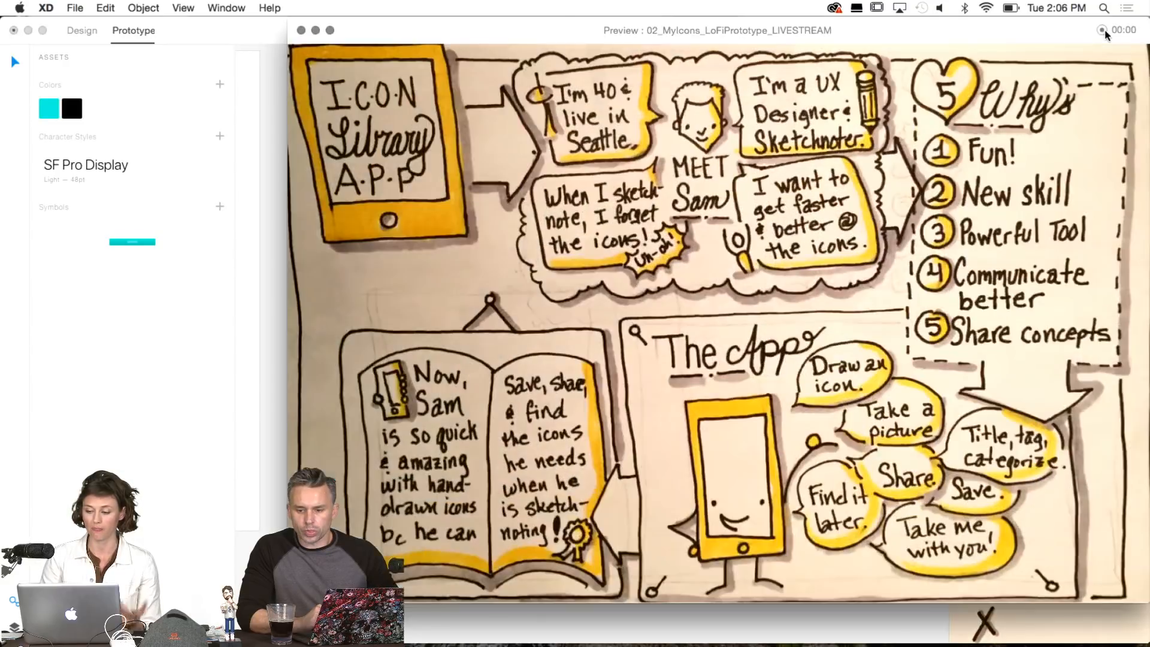
{"action": "key", "text": "Right"}
{"action": "key", "text": "Right"}
{"action": "key", "text": "Right"}
{"action": "key", "text": "Right"}
{"action": "key", "text": "Right"}
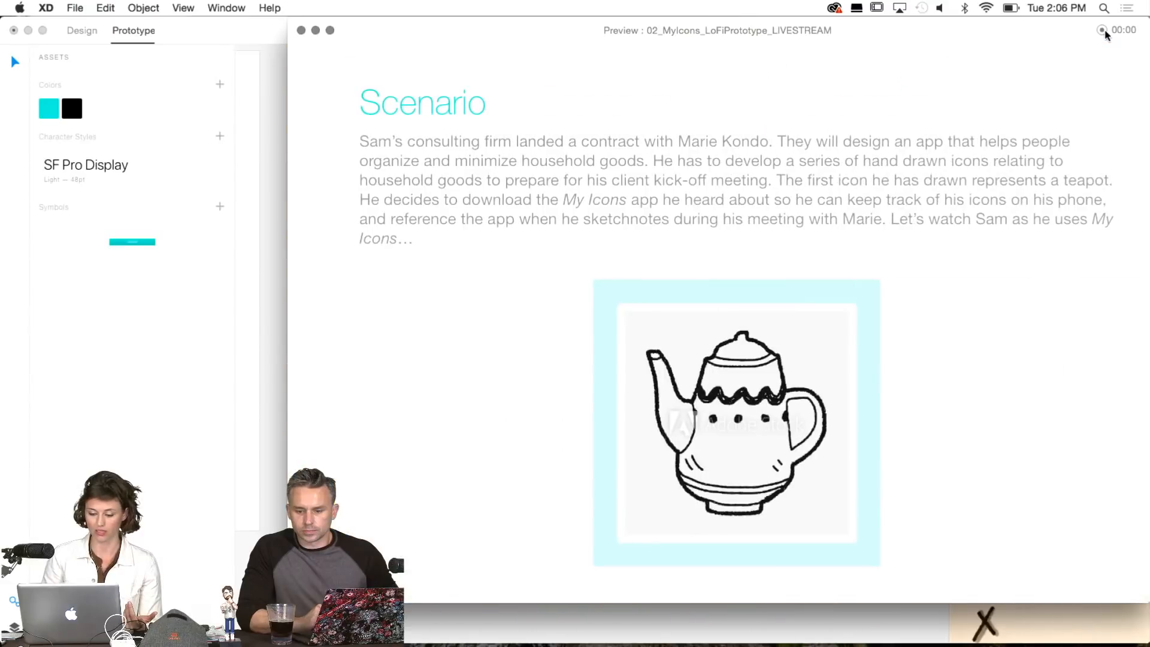
{"action": "key", "text": "Right"}
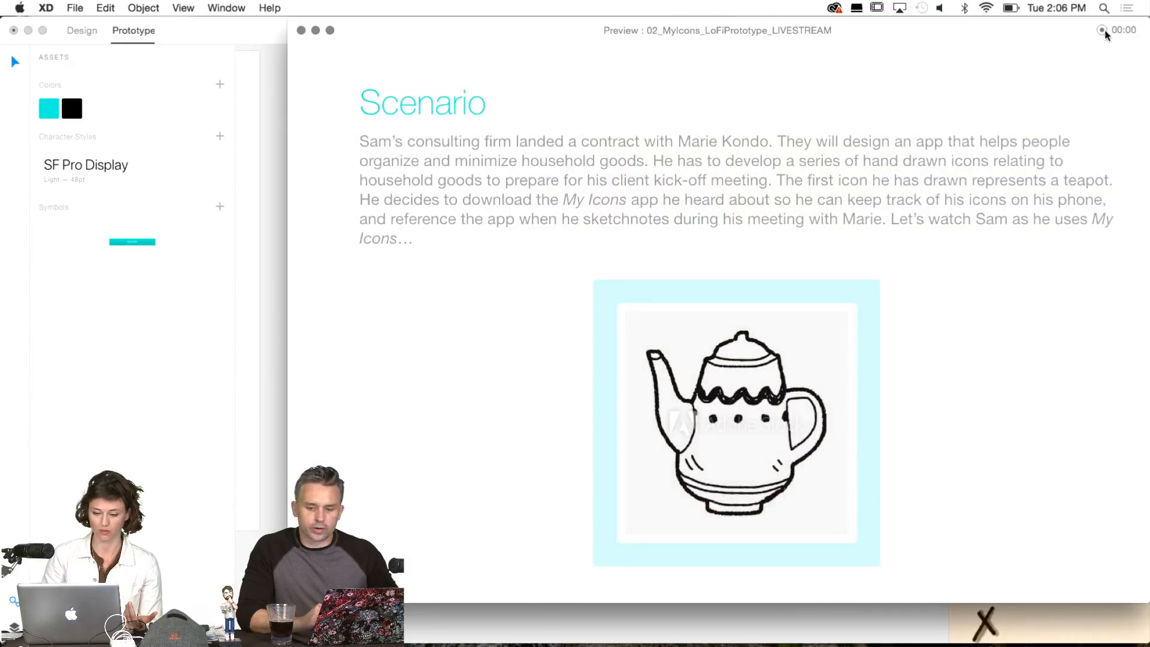
{"action": "left_click", "coordinate": [300, 30]}
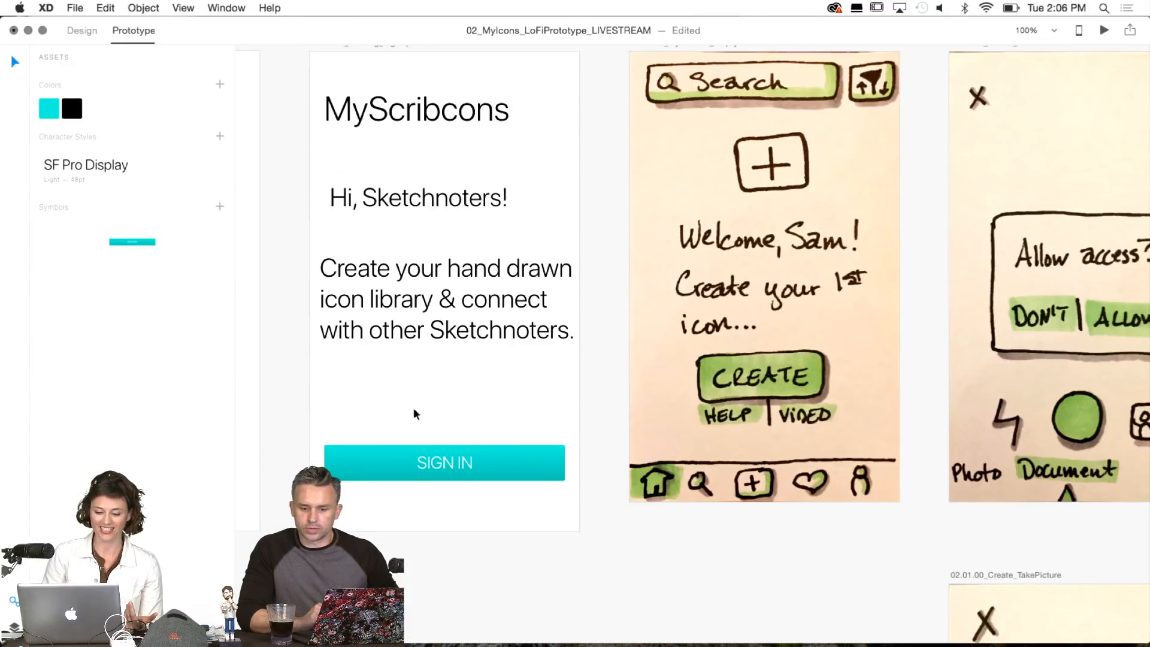
Preview the prototype from the 00.01.00_Landing_SignUp artboard, test the SIGN IN button's link, and close the preview.
{"action": "scroll", "coordinate": [409, 402], "scroll_direction": "left", "scroll_amount": 3}
{"action": "left_click", "coordinate": [438, 64]}
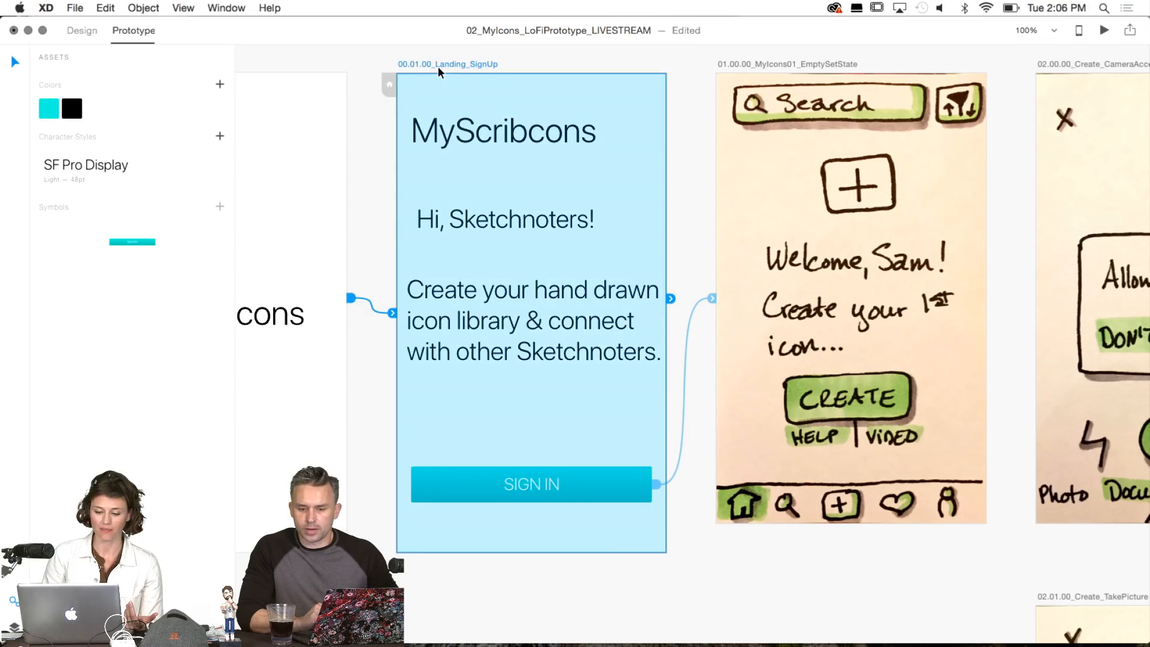
{"action": "scroll", "coordinate": [468, 138], "scroll_direction": "up", "scroll_amount": 10}
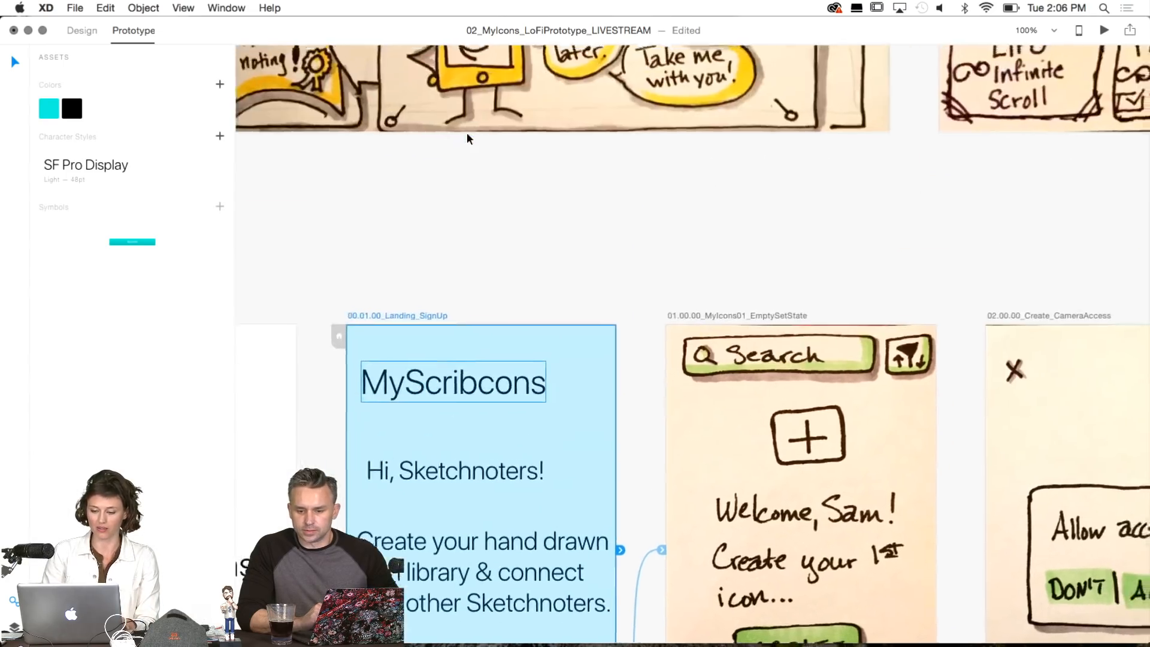
{"action": "scroll", "coordinate": [467, 138], "scroll_direction": "down", "scroll_amount": 5}
{"action": "scroll", "coordinate": [467, 138], "scroll_direction": "up", "scroll_amount": 5}
{"action": "scroll", "coordinate": [468, 138], "scroll_direction": "down", "scroll_amount": 10}
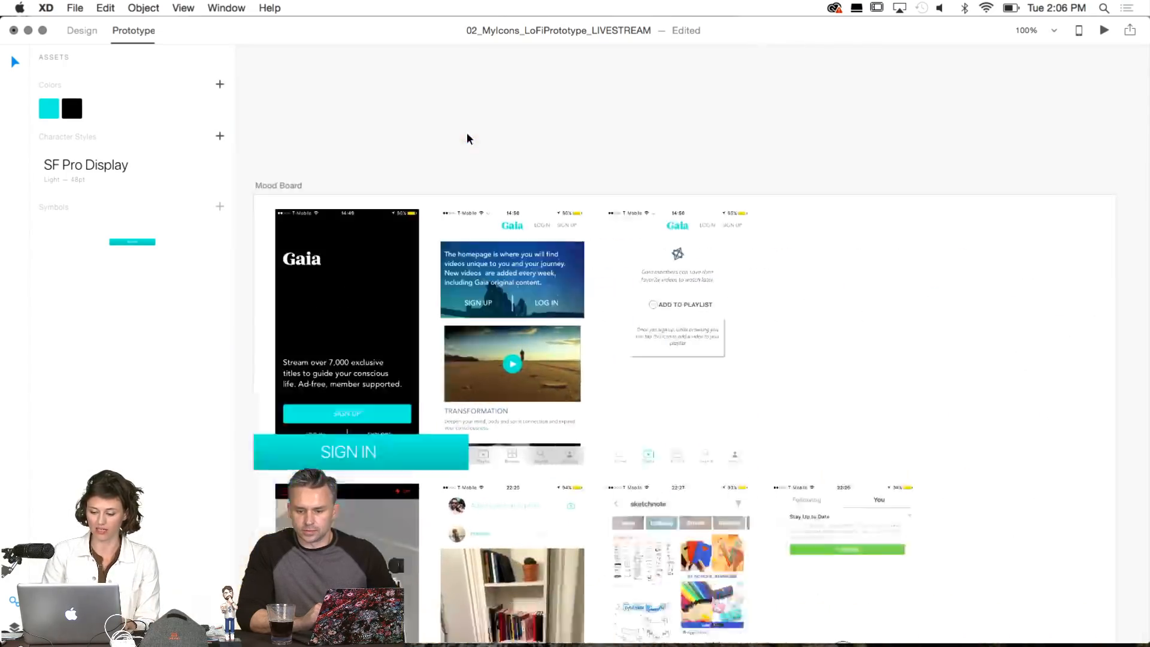
{"action": "scroll", "coordinate": [468, 139], "scroll_direction": "left", "scroll_amount": 5}
{"action": "scroll", "coordinate": [468, 139], "scroll_direction": "down", "scroll_amount": 5}
{"action": "scroll", "coordinate": [467, 137], "scroll_direction": "down", "scroll_amount": 5}
{"action": "scroll", "coordinate": [467, 137], "scroll_direction": "left", "scroll_amount": 15}
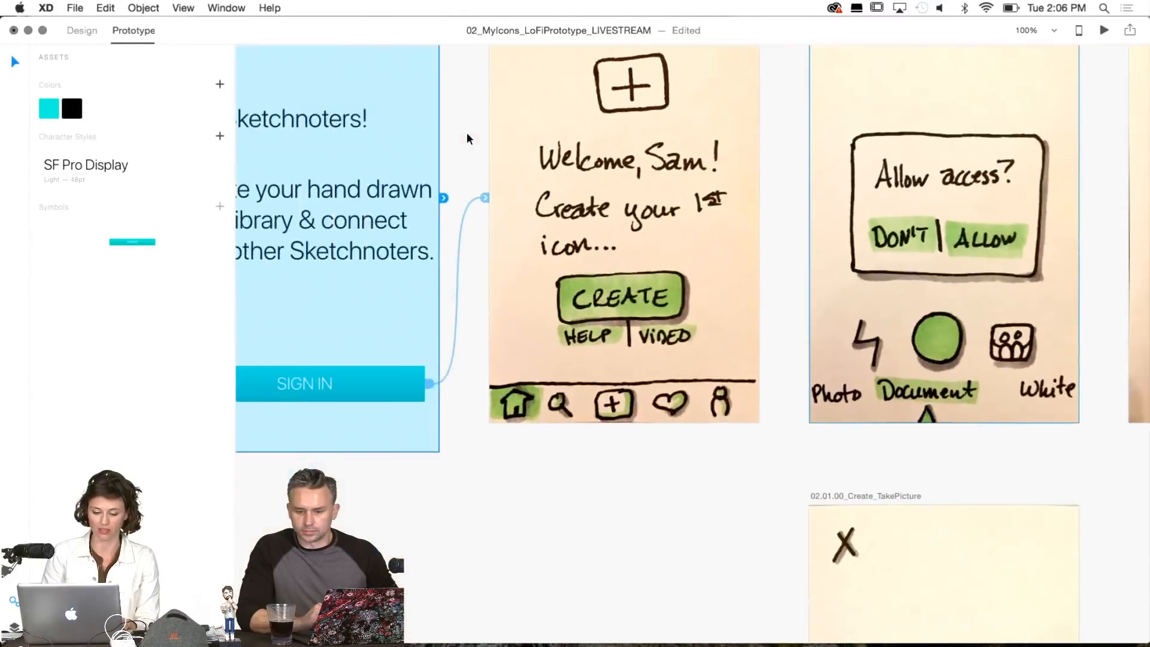
{"action": "scroll", "coordinate": [467, 136], "scroll_direction": "up", "scroll_amount": 3}
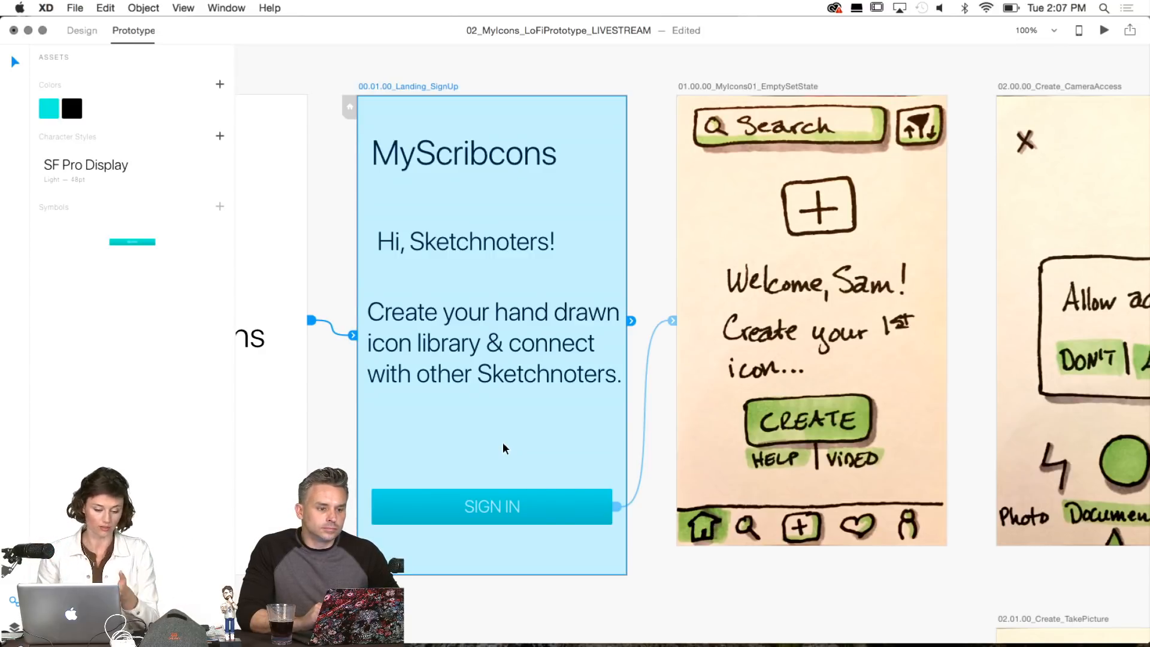
{"action": "left_click", "coordinate": [1101, 32]}
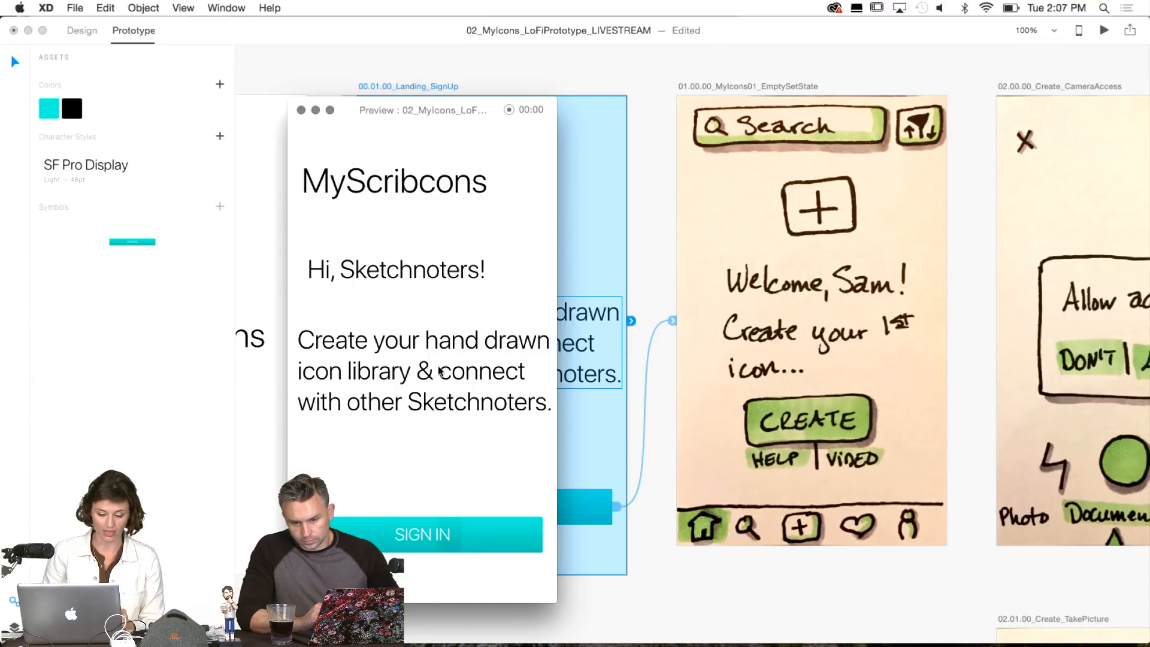
{"action": "left_click", "coordinate": [464, 534]}
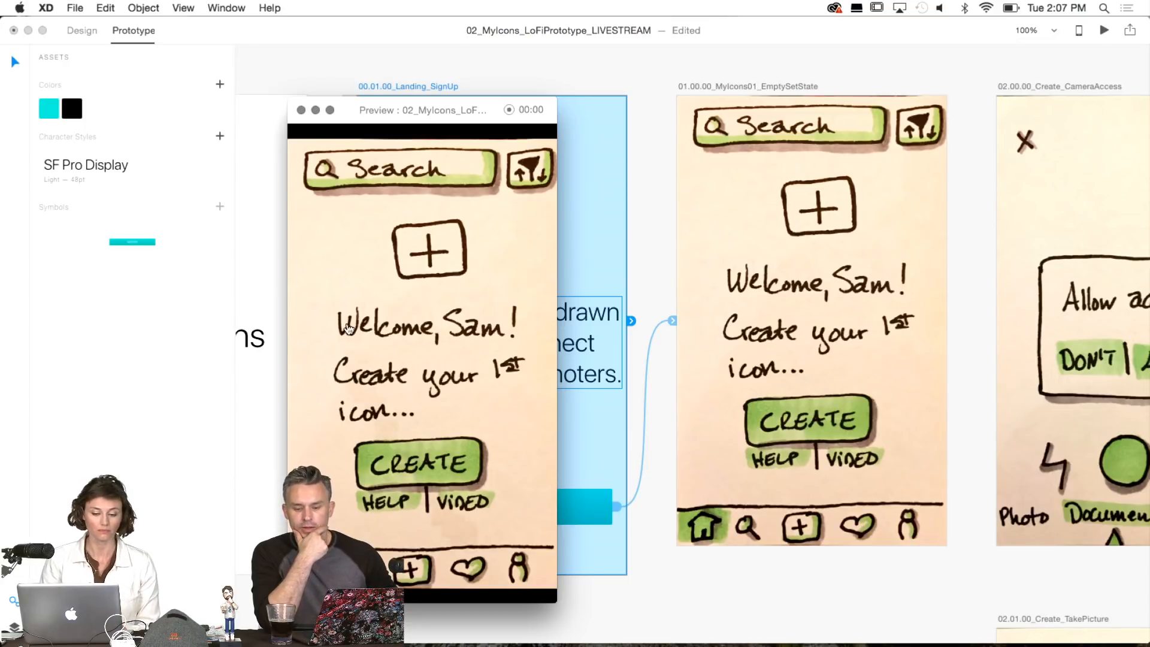
{"action": "left_click", "coordinate": [301, 110]}
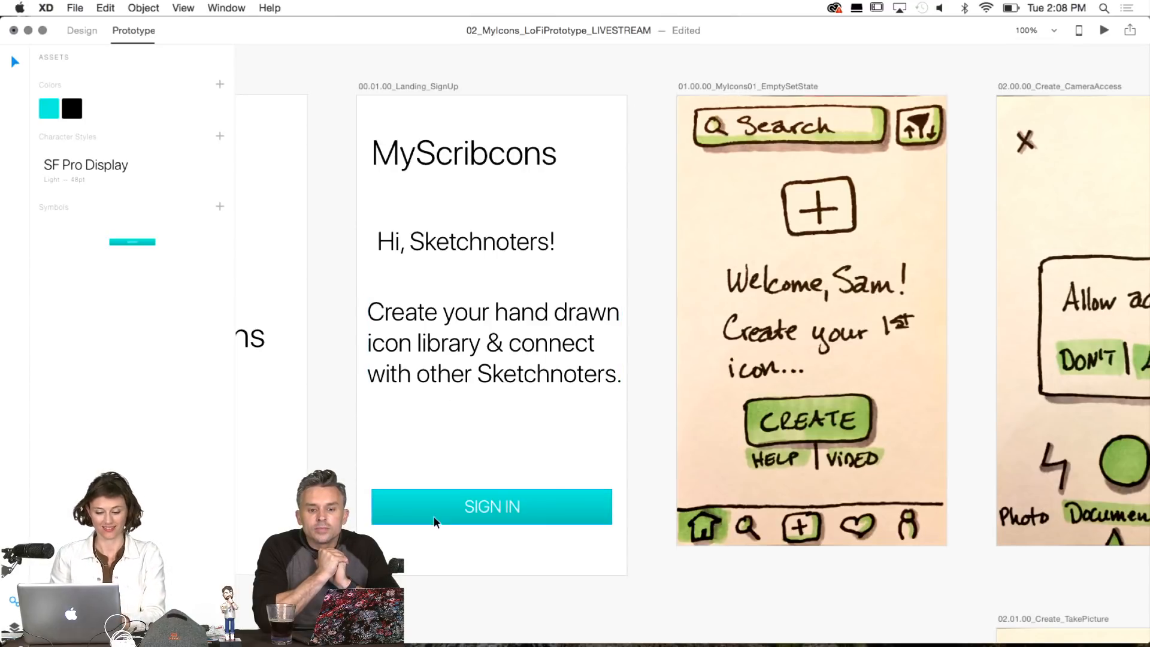
Return to Design mode with the layers shown and start a text object below the SIGN IN button, at about X 51, Y 629.
{"action": "scroll", "coordinate": [434, 519], "scroll_direction": "down", "scroll_amount": 5}
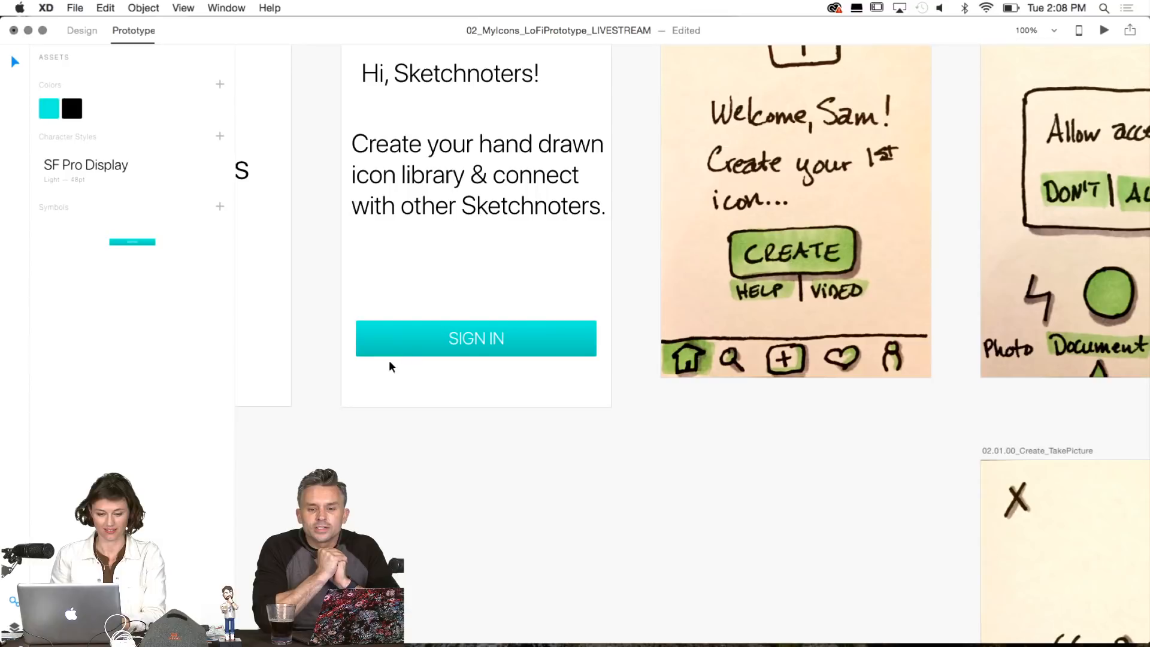
{"action": "left_click", "coordinate": [15, 601]}
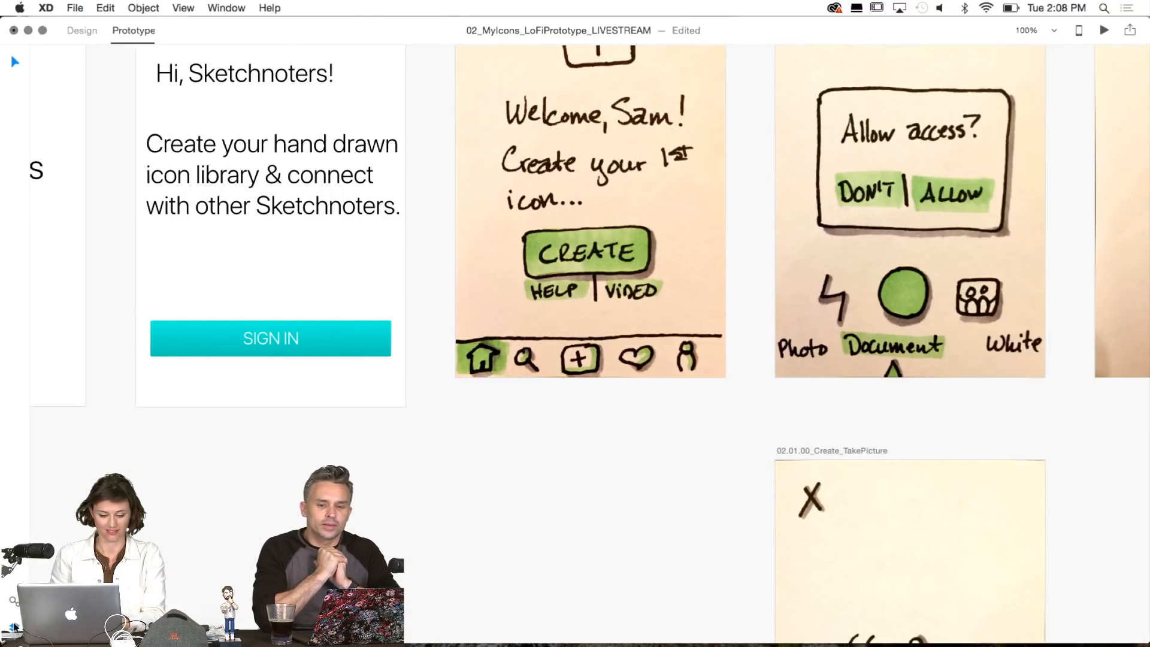
{"action": "left_click", "coordinate": [14, 626]}
{"action": "left_click", "coordinate": [82, 32]}
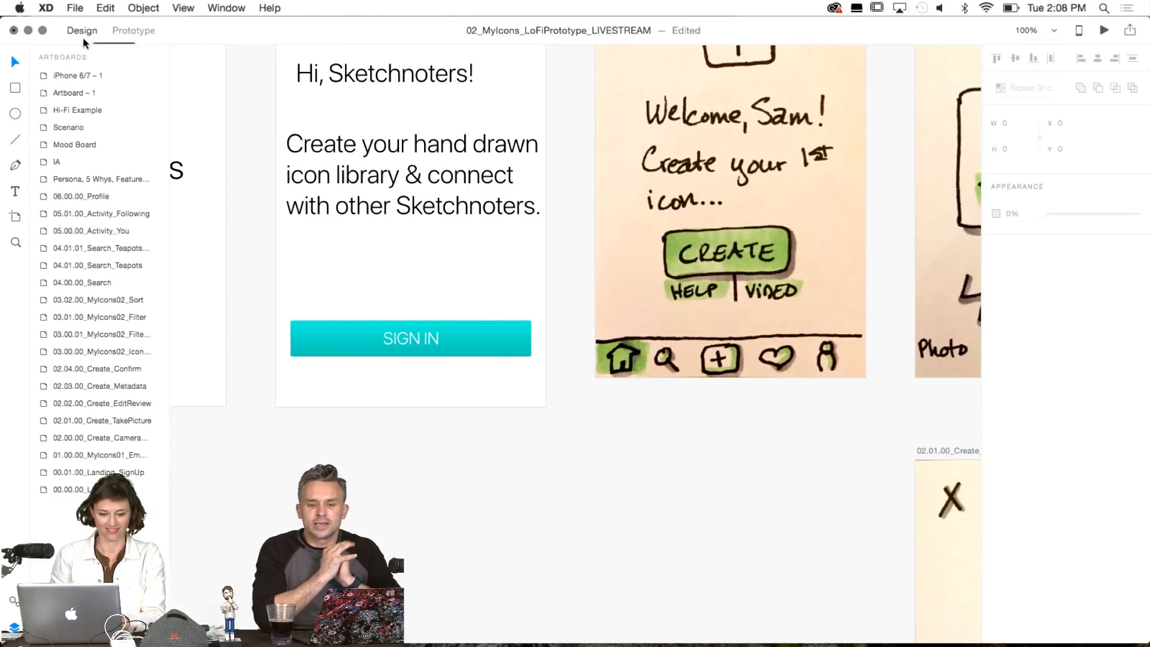
{"action": "key", "text": "t"}
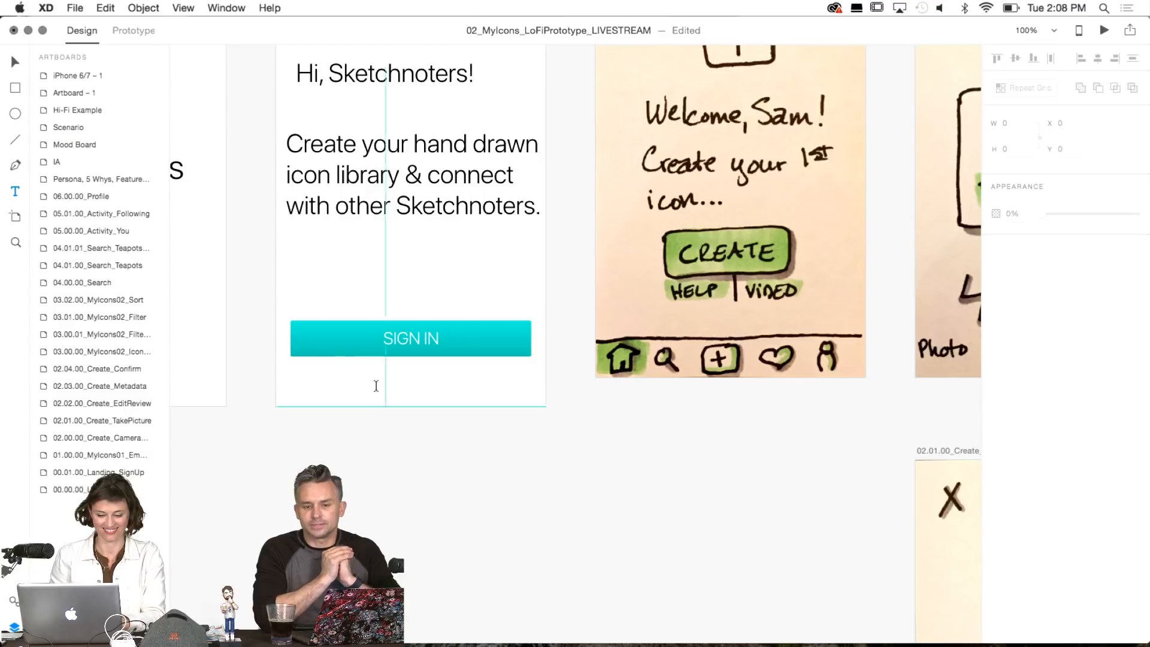
{"action": "left_click", "coordinate": [312, 377]}
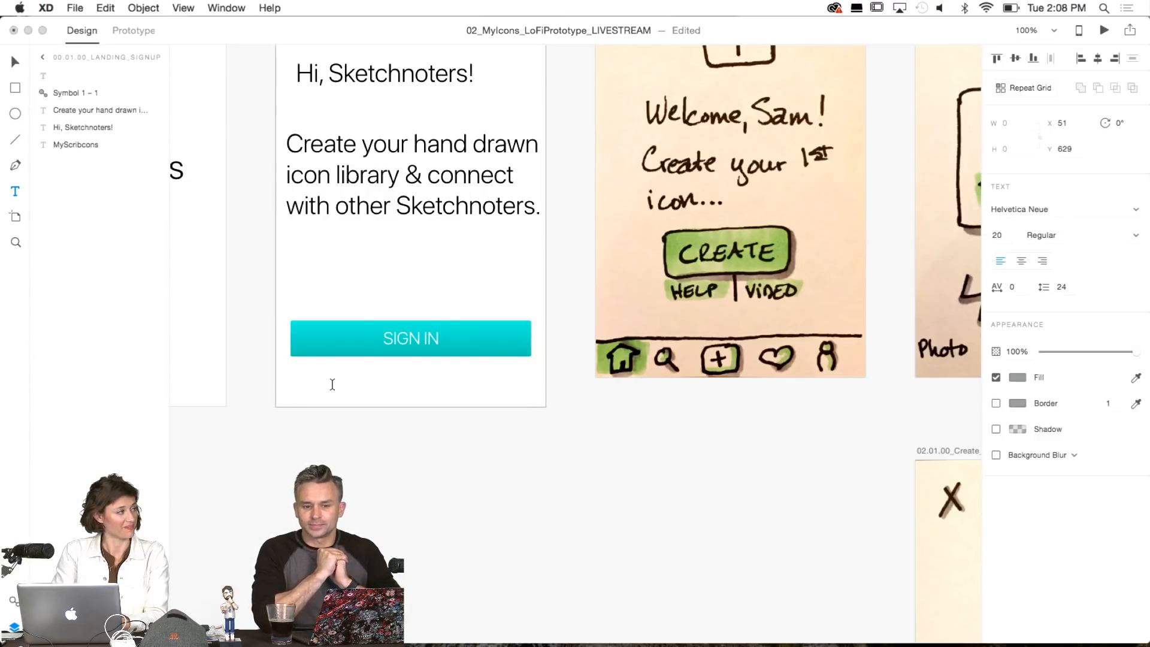
Enter the label "LOG IN" in the new text object below the SIGN IN button.
{"action": "type", "text": "Log"}
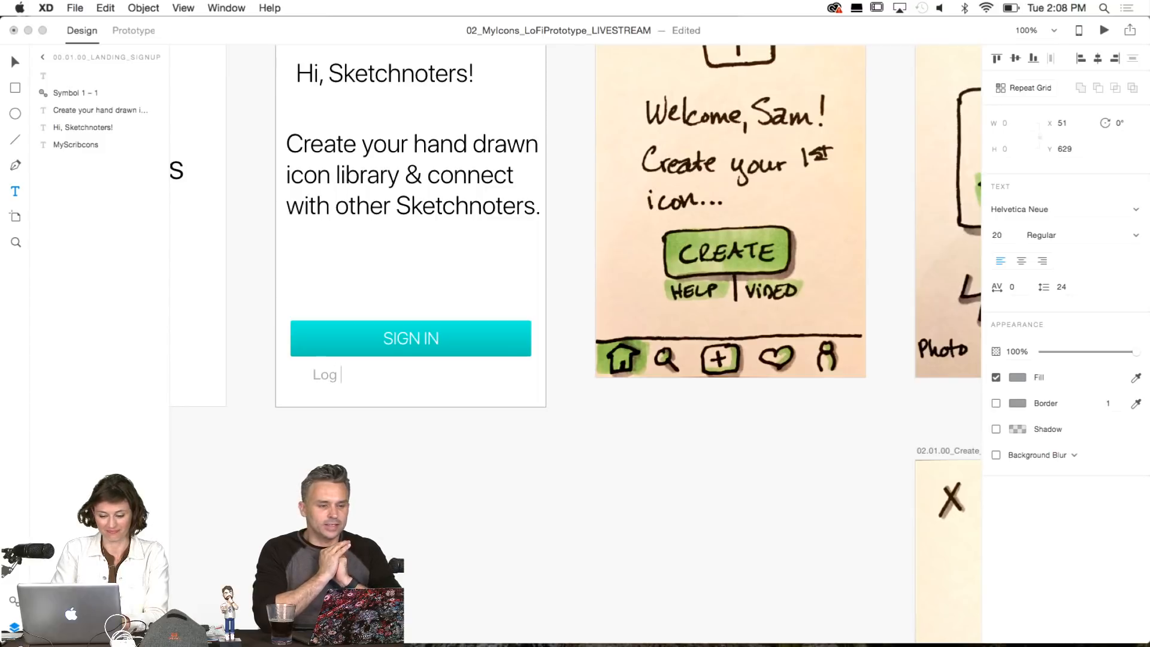
{"action": "key", "text": "BackSpace"}
{"action": "key", "text": "BackSpace"}
{"action": "type", "text": "OG IN"}
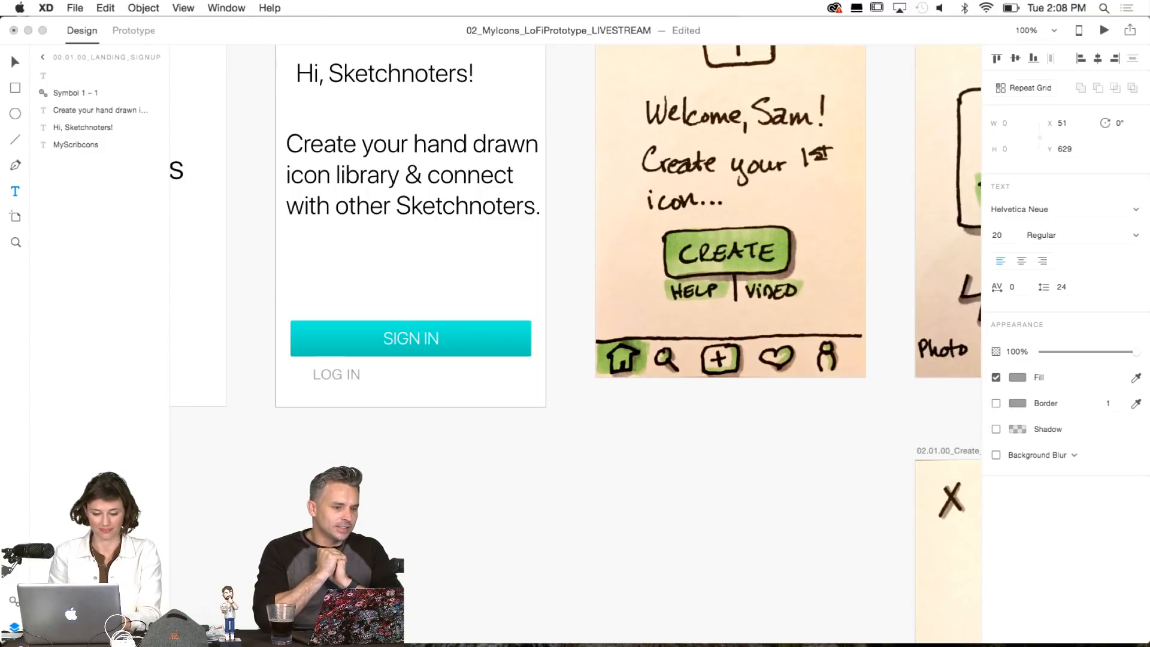
{"action": "key", "text": "Escape"}
Format the LOG IN label in SF Pro Display with a black #000000 fill.
{"action": "double_click", "coordinate": [333, 378]}
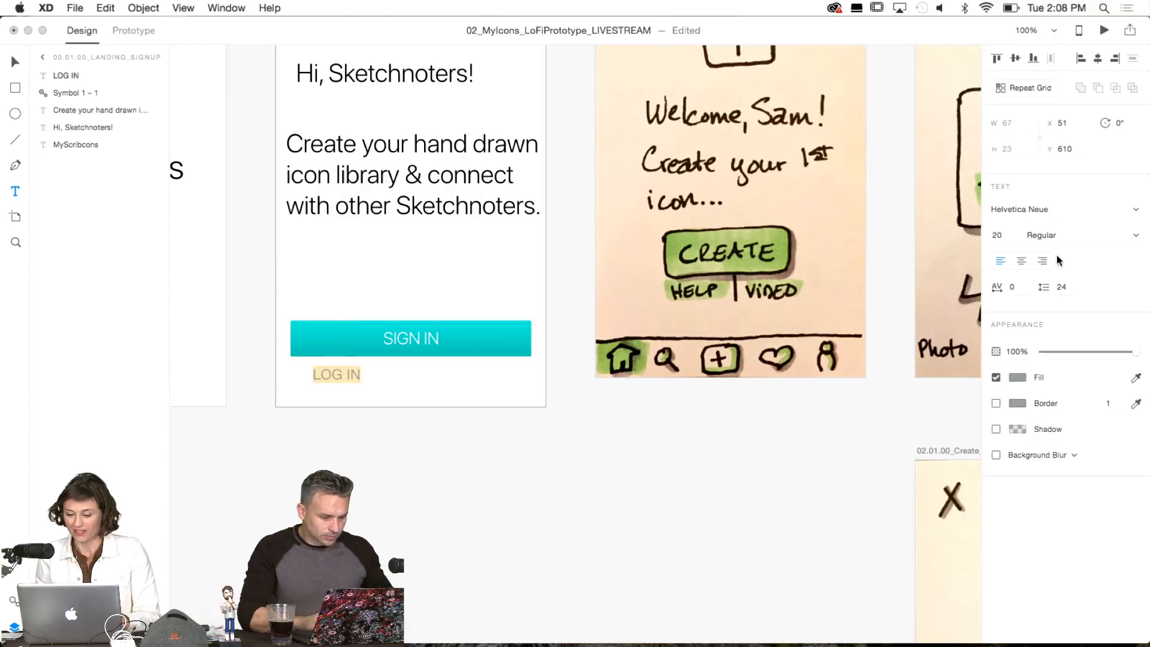
{"action": "left_click", "coordinate": [1028, 208]}
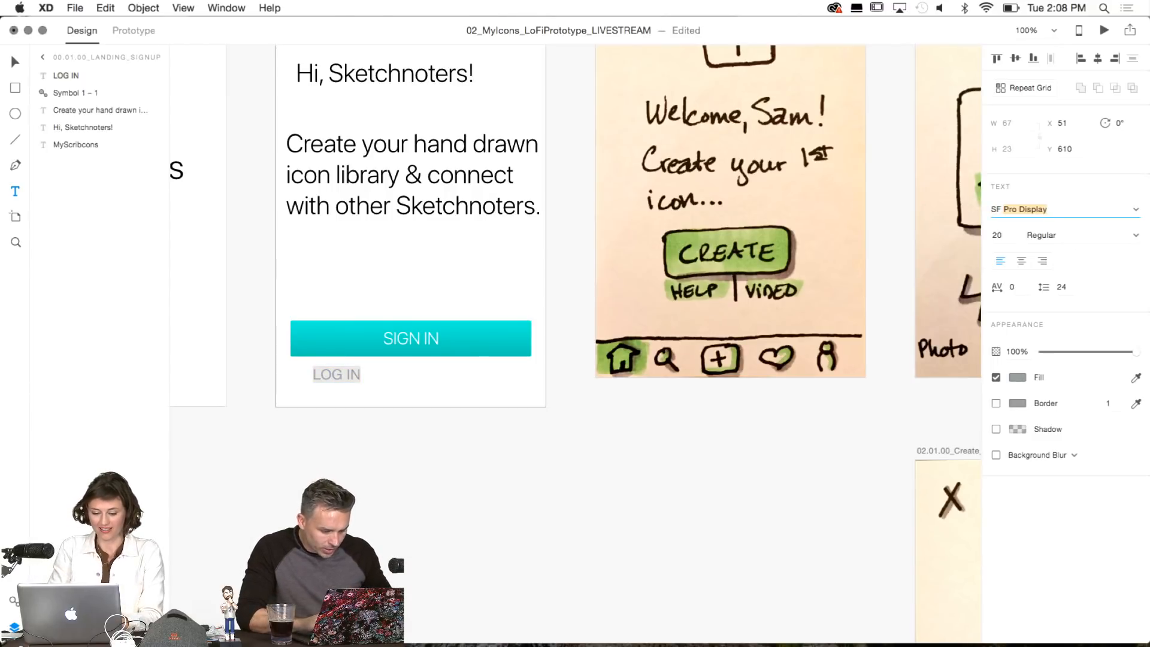
{"action": "type", "text": "SF Pro"}
{"action": "key", "text": "Return"}
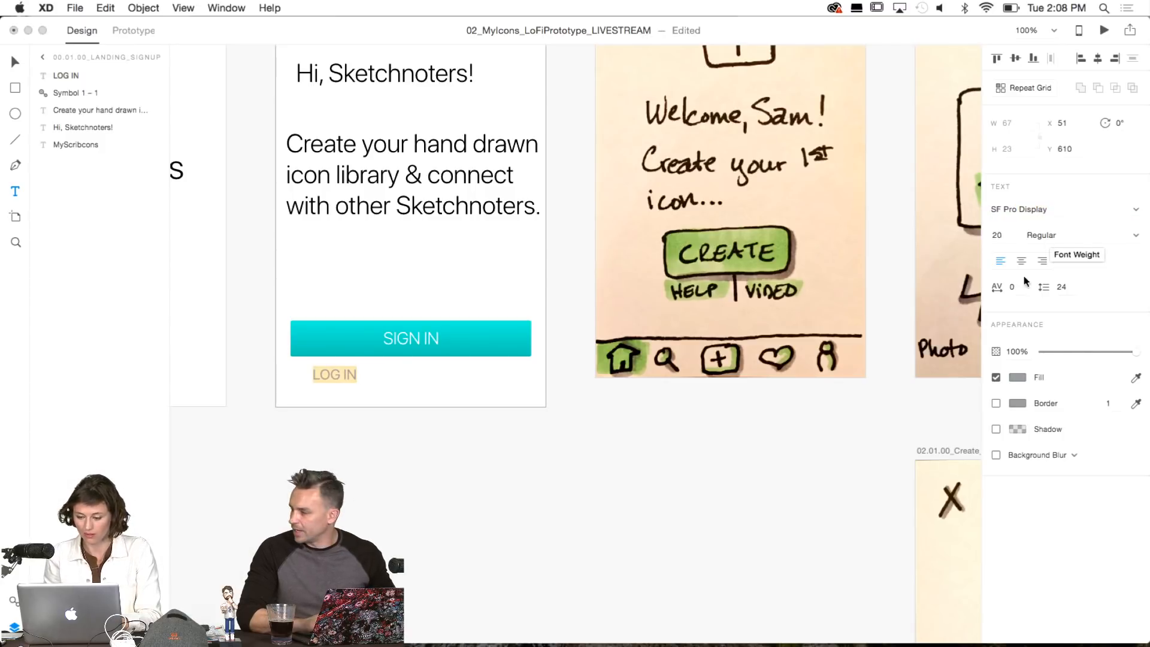
{"action": "left_click", "coordinate": [1018, 377]}
{"action": "left_click_drag", "start_coordinate": [876, 392], "coordinate": [826, 413]}
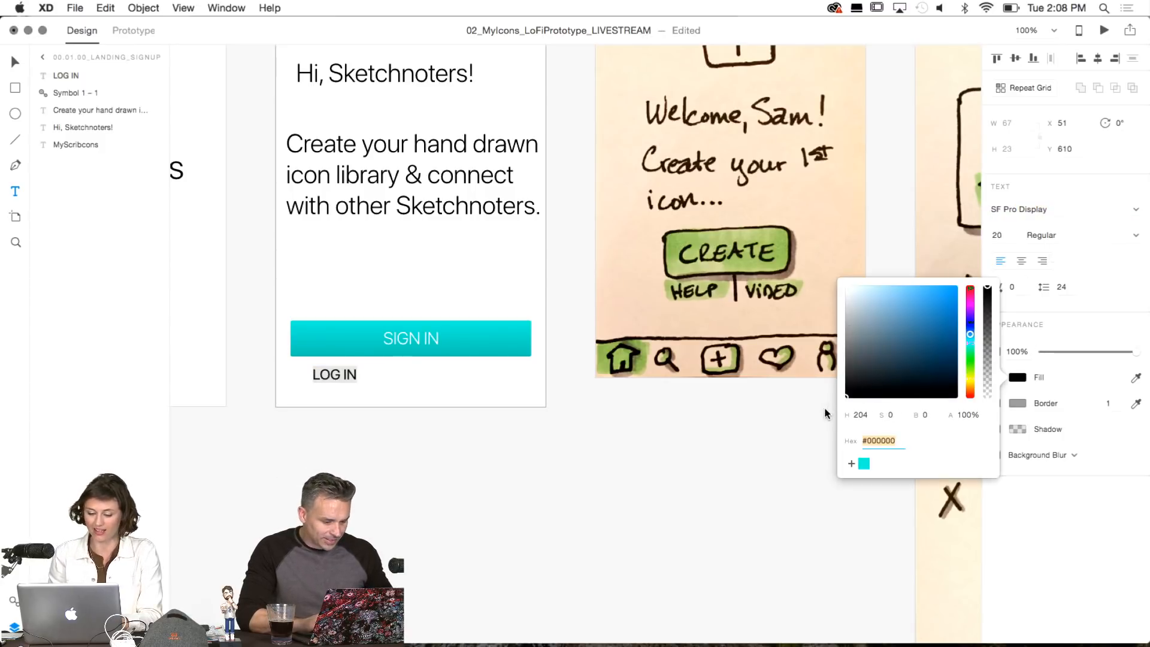
{"action": "left_click", "coordinate": [710, 426]}
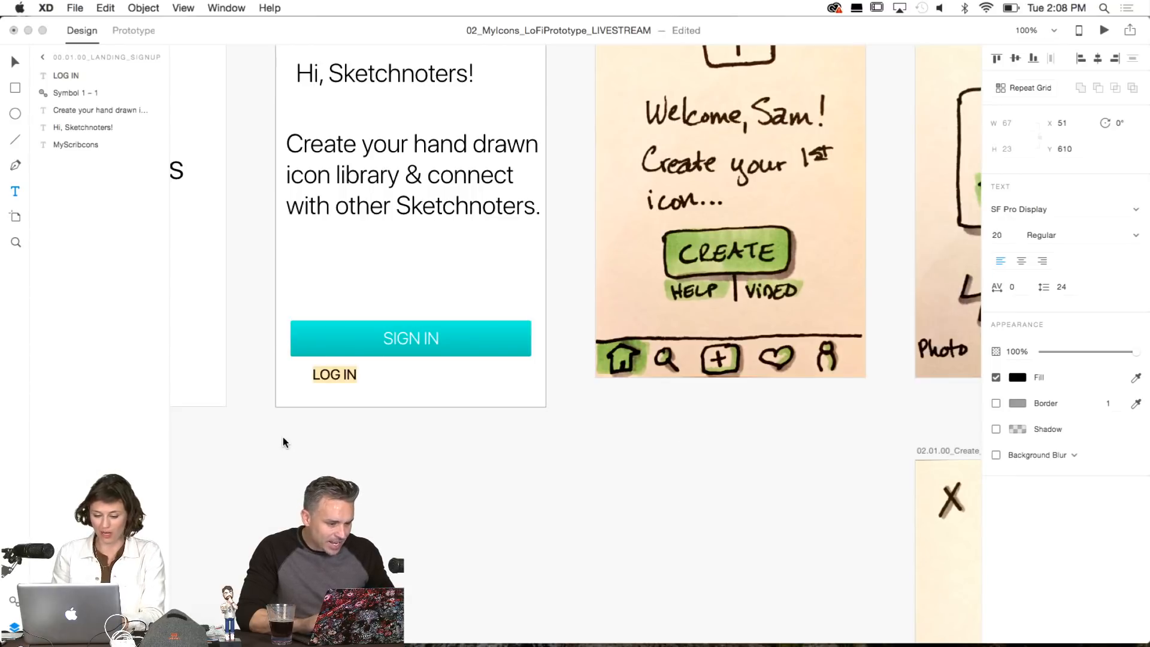
{"action": "key", "text": "Escape"}
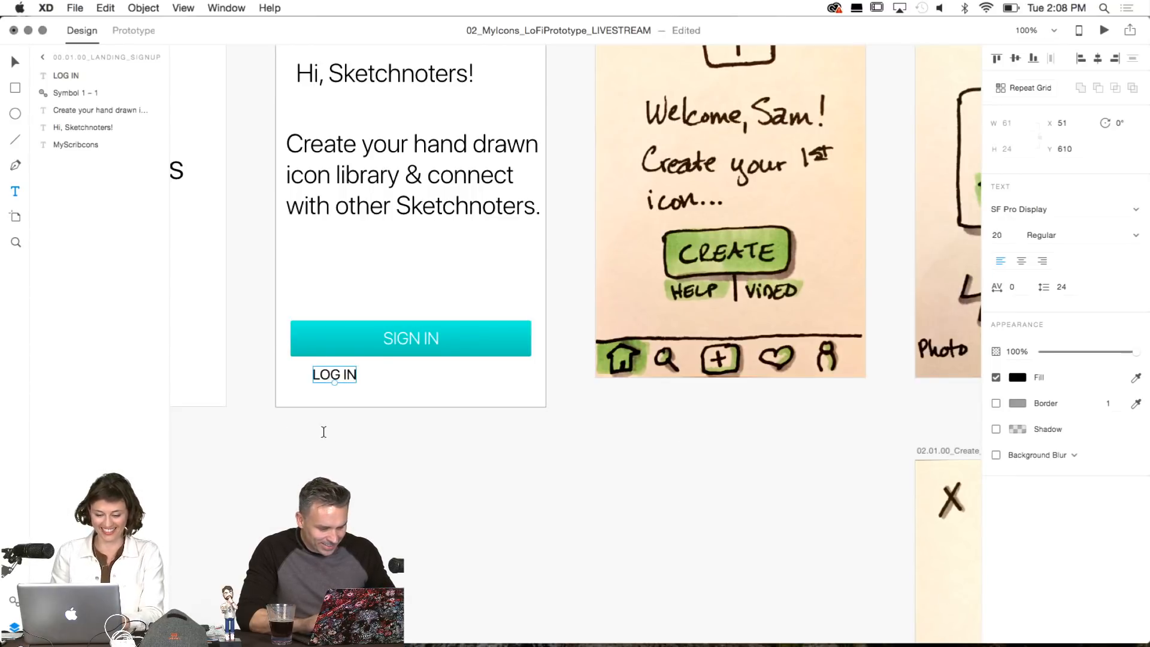
Duplicate the LOG IN label and shift the copy horizontally along the same line to X 211.
{"action": "key", "text": "super+d"}
{"action": "key", "text": "shift+Right"}
{"action": "key", "text": "shift+Right"}
{"action": "key", "text": "shift+Right"}
{"action": "key", "text": "shift+Right"}
{"action": "key", "text": "shift+Right"}
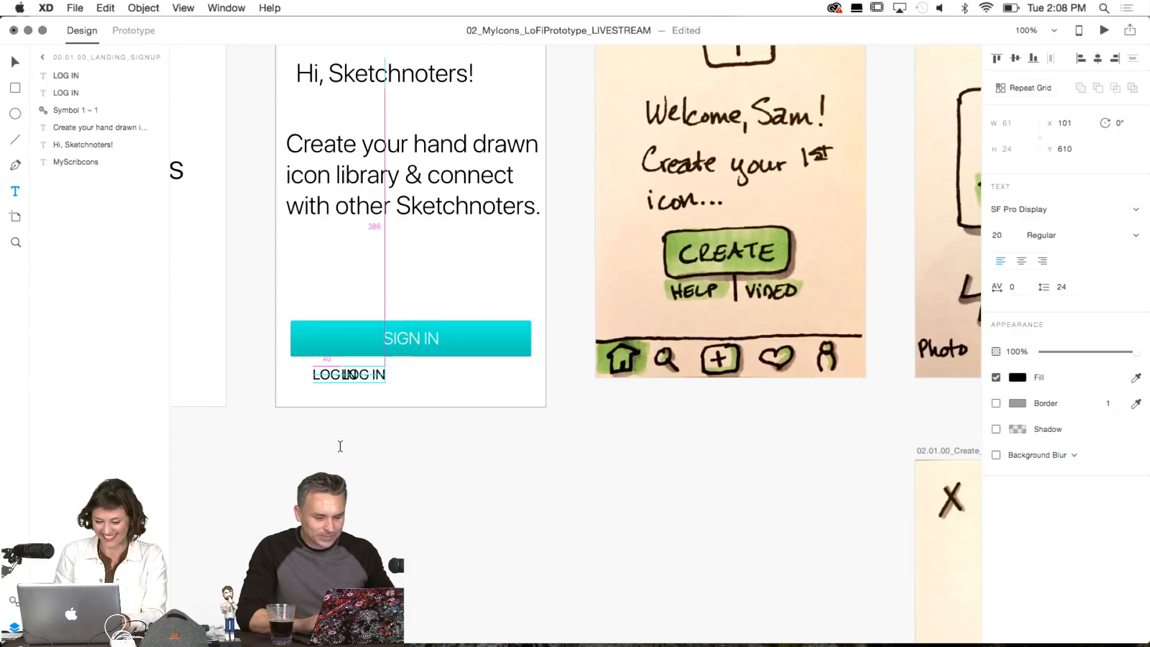
{"action": "key", "text": "shift+Right"}
{"action": "key", "text": "shift+Right"}
{"action": "key", "text": "shift+Right"}
{"action": "key", "text": "shift+Right"}
{"action": "key", "text": "shift+Right"}
{"action": "key", "text": "shift+Right"}
{"action": "key", "text": "shift+Right"}
{"action": "key", "text": "shift+Right"}
{"action": "key", "text": "shift+Right"}
{"action": "key", "text": "shift+Right"}
{"action": "key", "text": "shift+Right"}
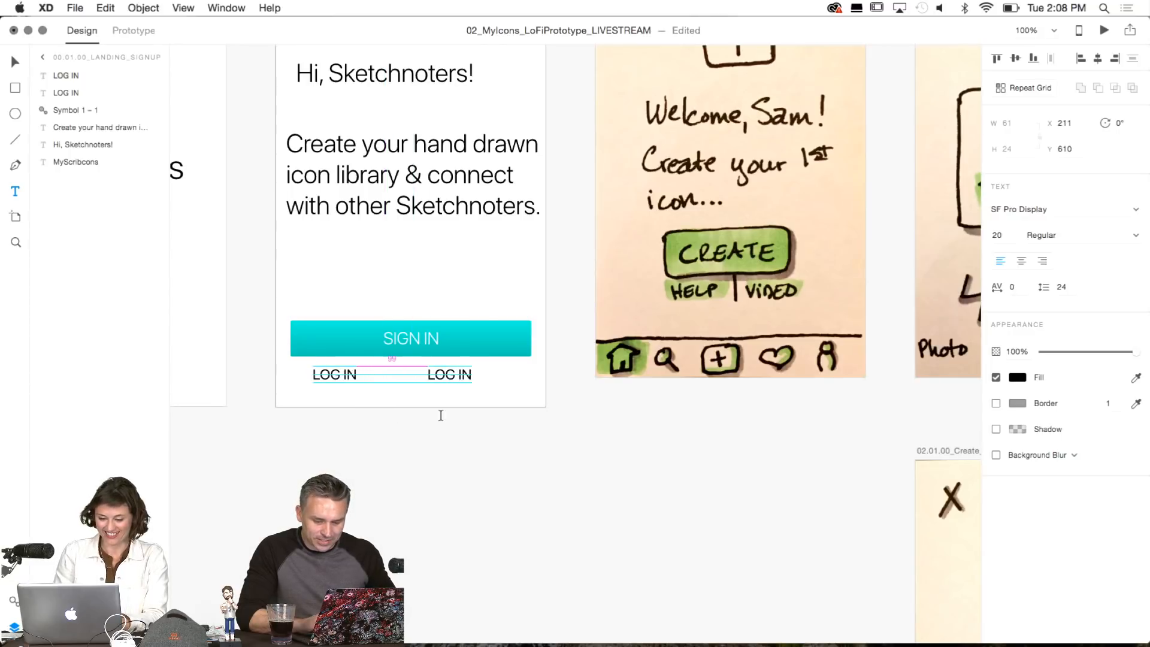
{"action": "left_click", "coordinate": [446, 417]}
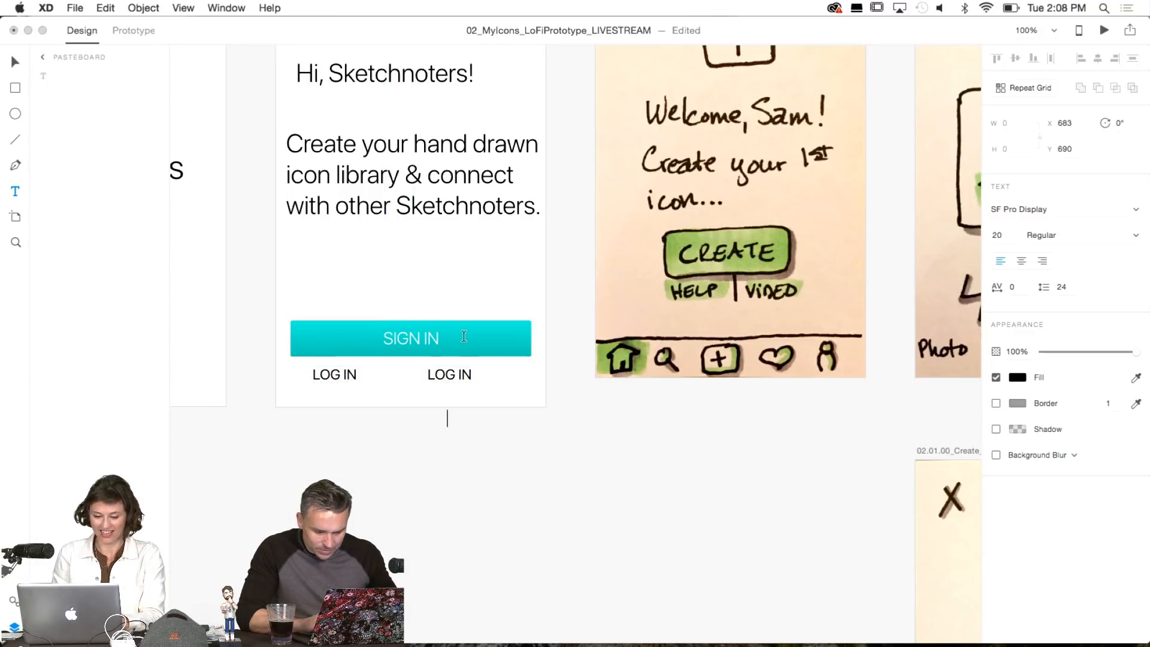
{"action": "key", "text": "super+z"}
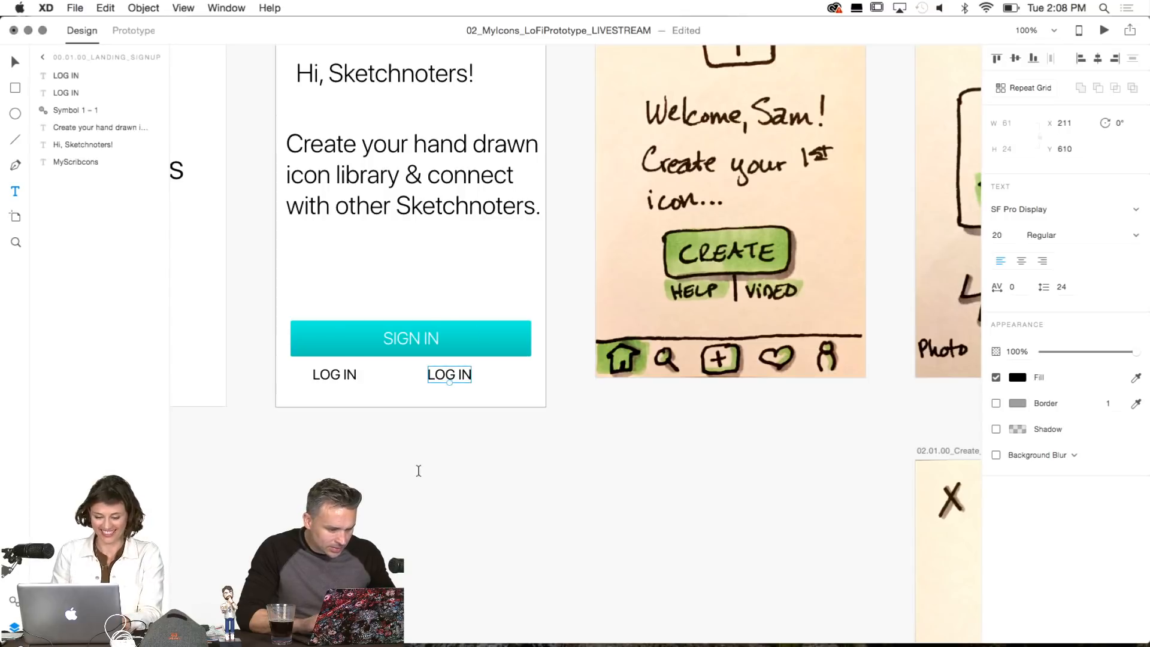
Change the text of the duplicated label to "EXPLORE".
{"action": "key", "text": "Return"}
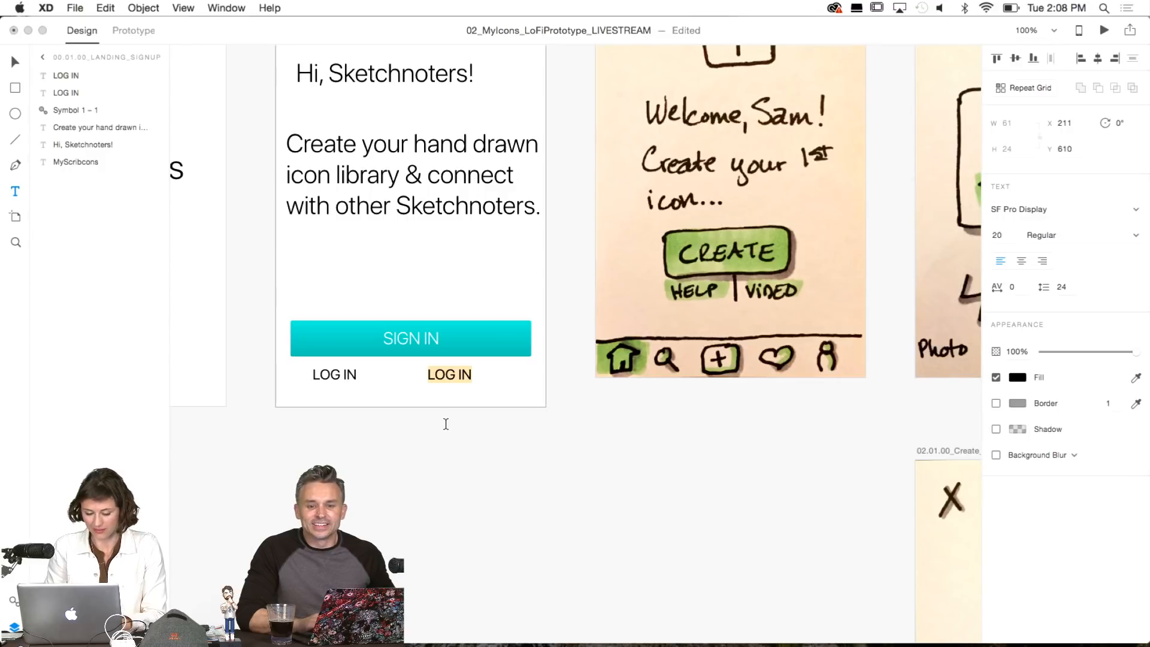
{"action": "type", "text": "EXPLORE"}
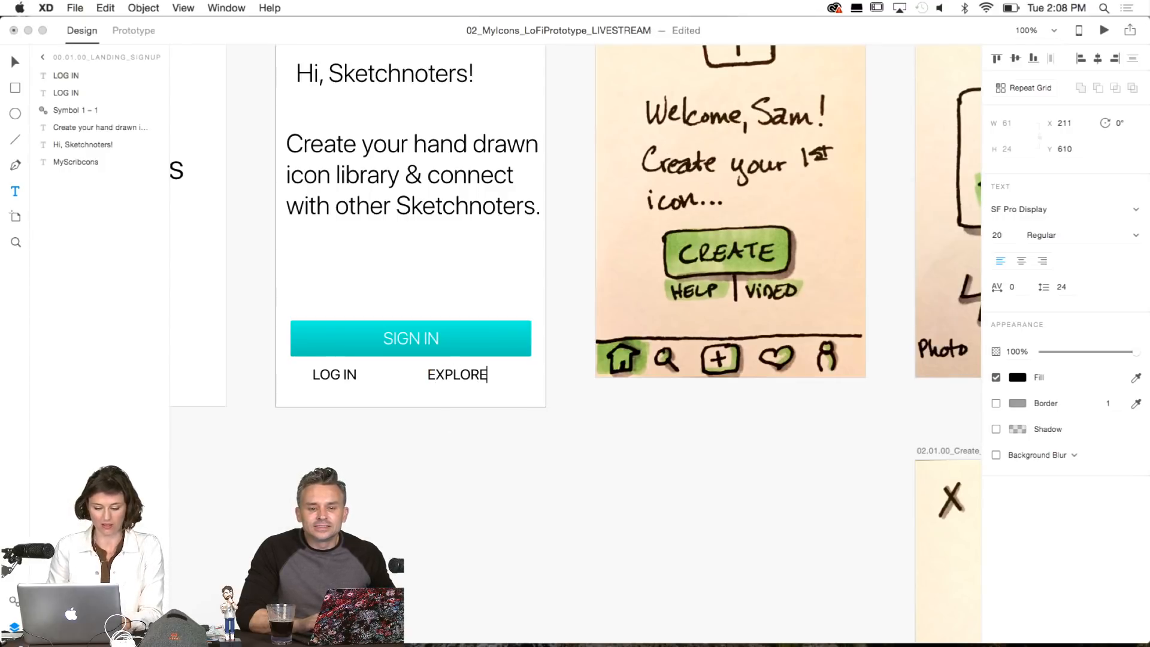
{"action": "key", "text": "Escape"}
{"action": "key", "text": "Escape"}
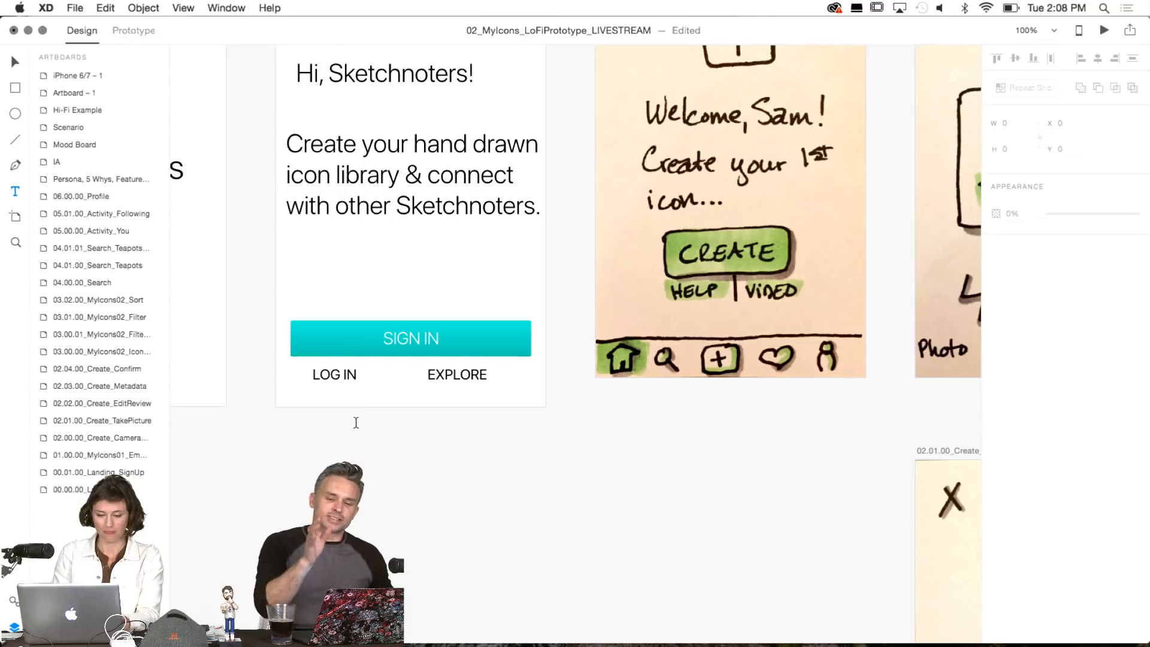
Save the LOG IN label's text formatting as a character style in the assets.
{"action": "left_click", "coordinate": [336, 376]}
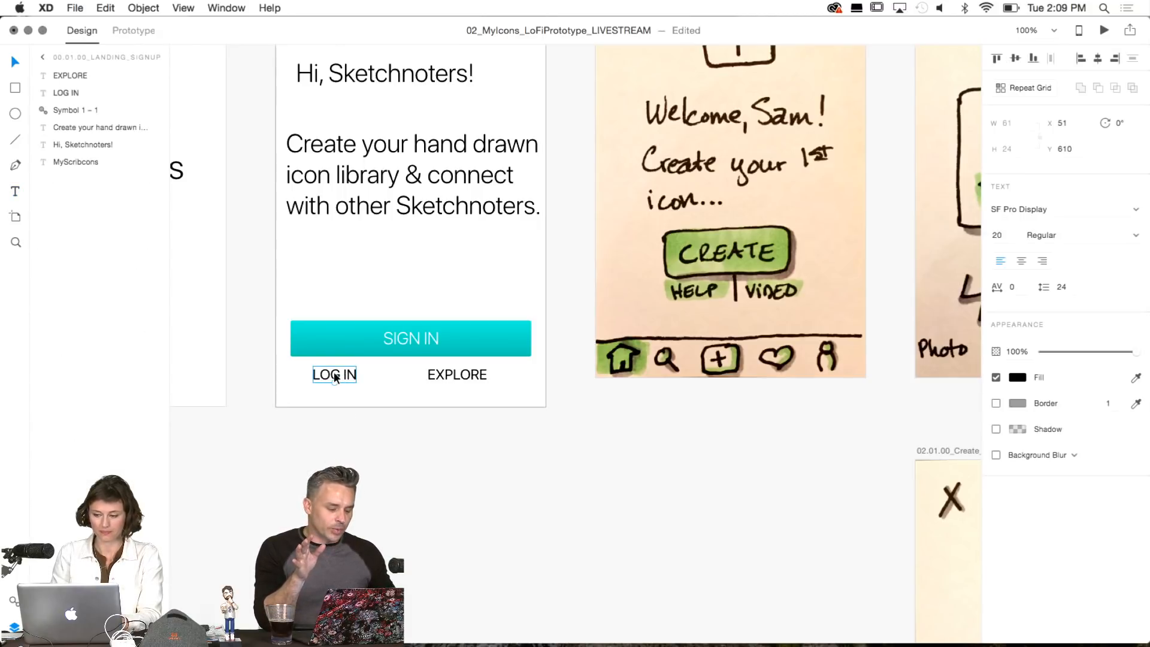
{"action": "left_click", "coordinate": [13, 602]}
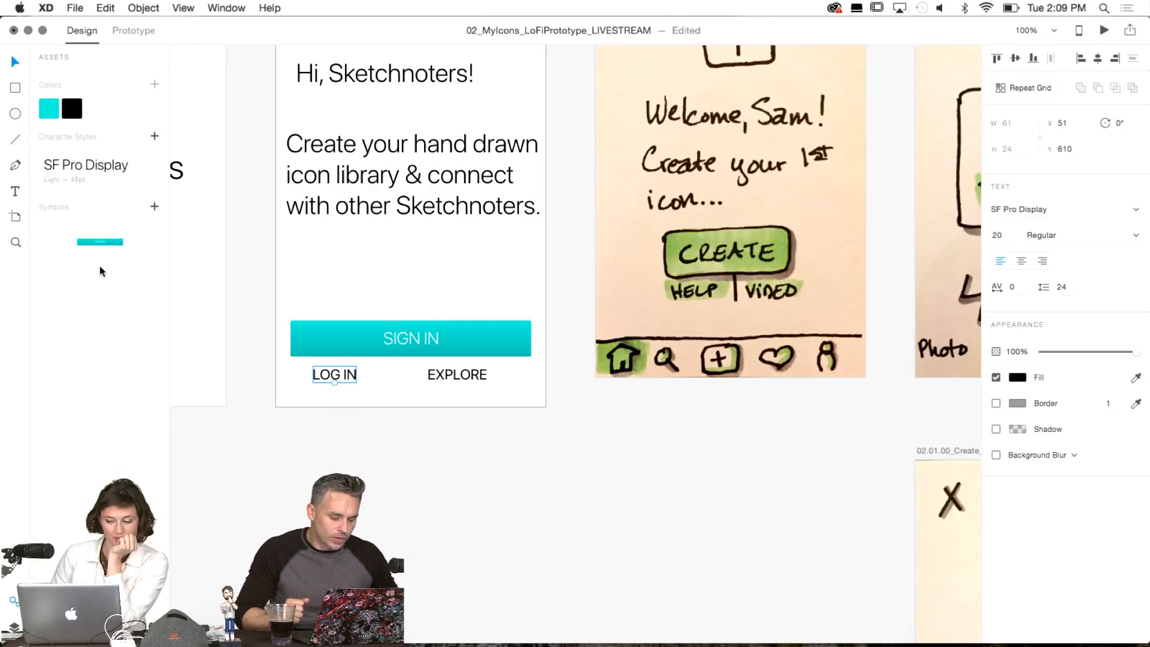
{"action": "left_click", "coordinate": [155, 138]}
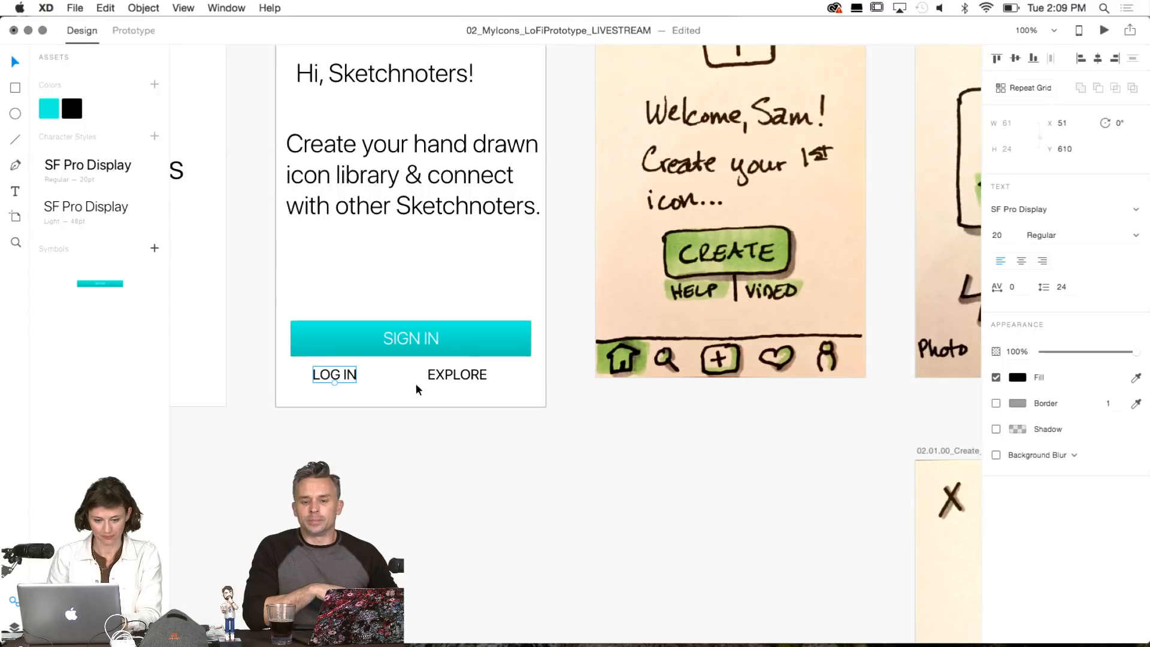
Add a text box about 335 by 110 above the SIGN IN button reading "Create your hand drawn icon library & connect with other Sketchnoters.".
{"action": "left_click", "coordinate": [444, 374]}
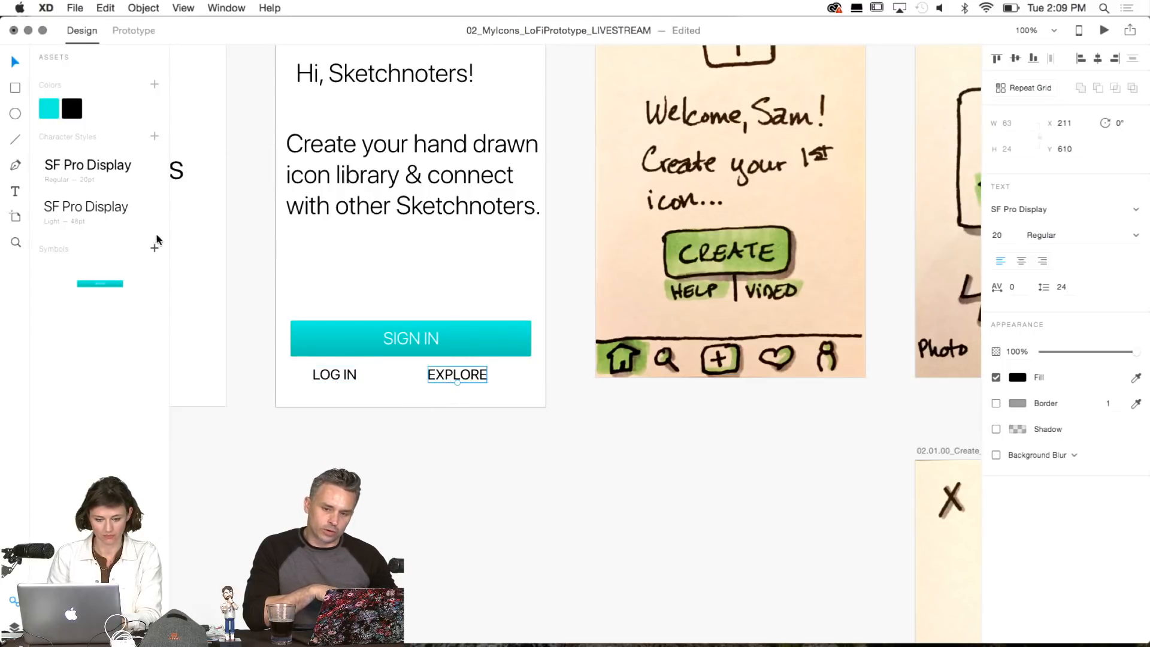
{"action": "scroll", "coordinate": [403, 413], "scroll_direction": "up", "scroll_amount": 5}
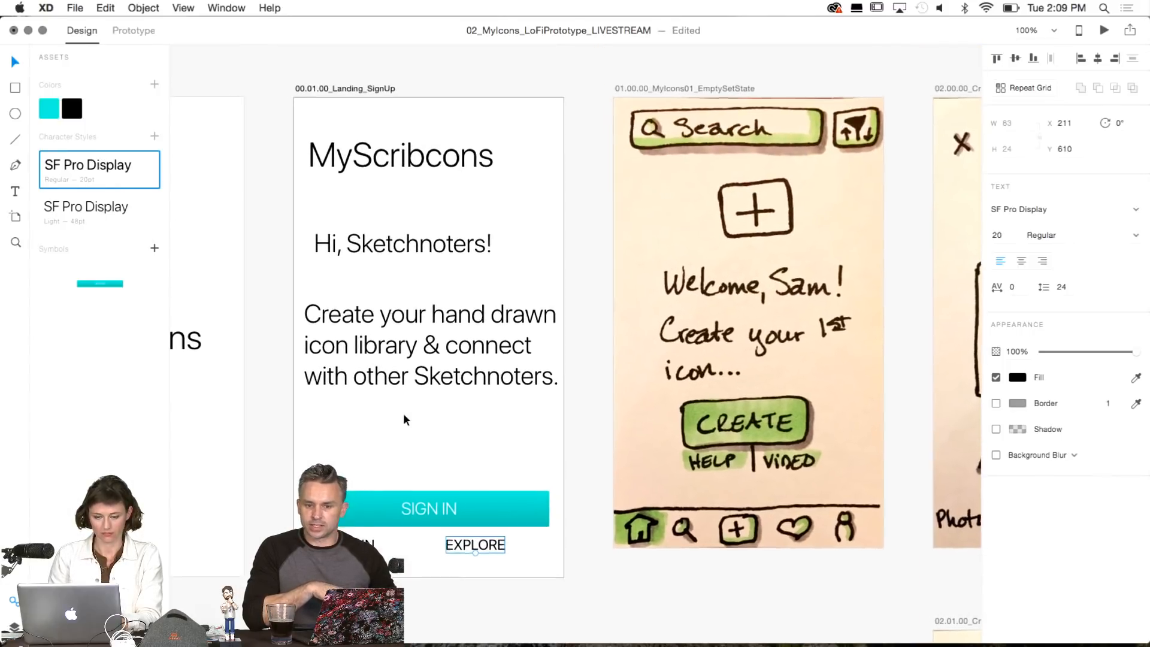
{"action": "key", "text": "t"}
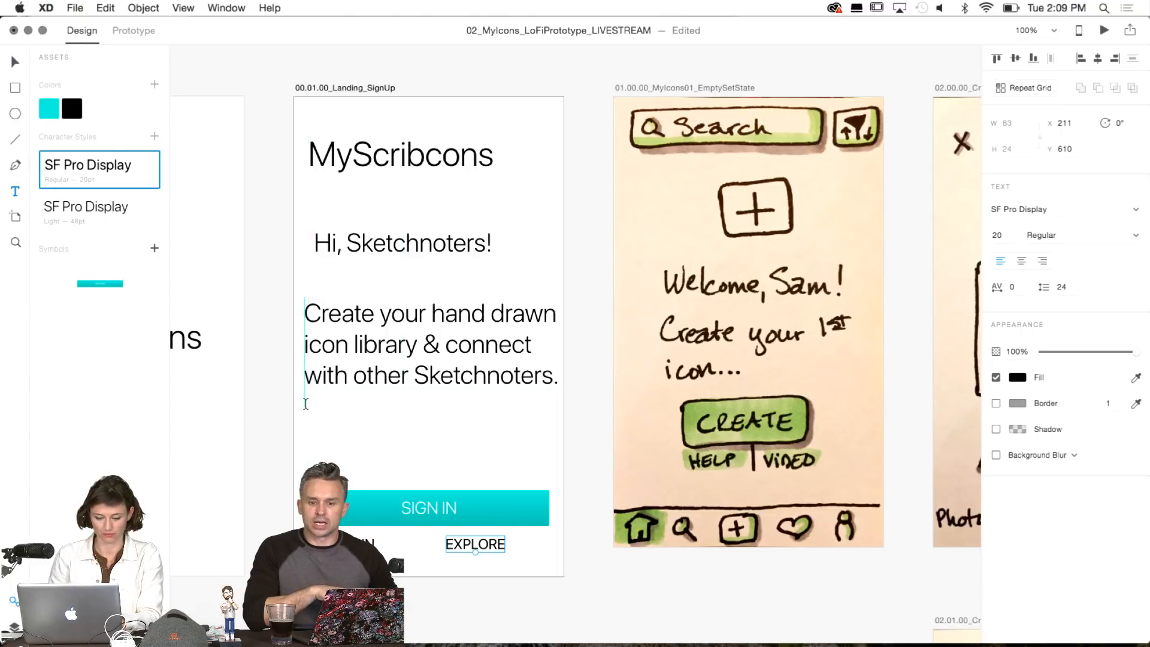
{"action": "left_click_drag", "start_coordinate": [307, 401], "coordinate": [551, 482]}
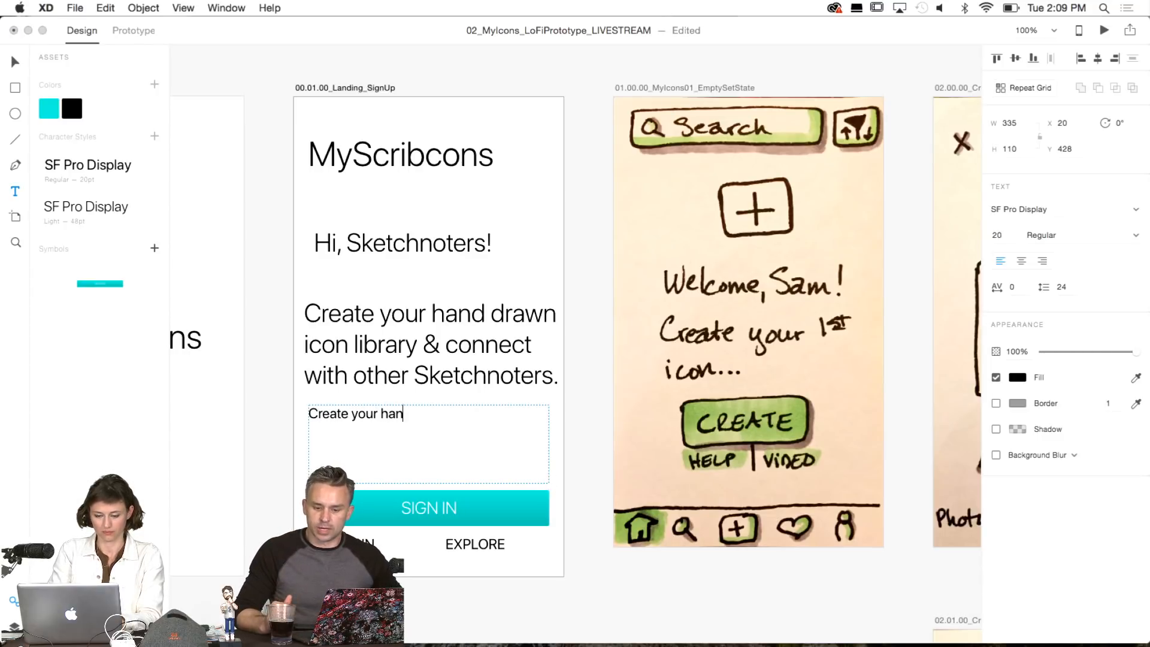
{"action": "type", "text": "icon libr"}
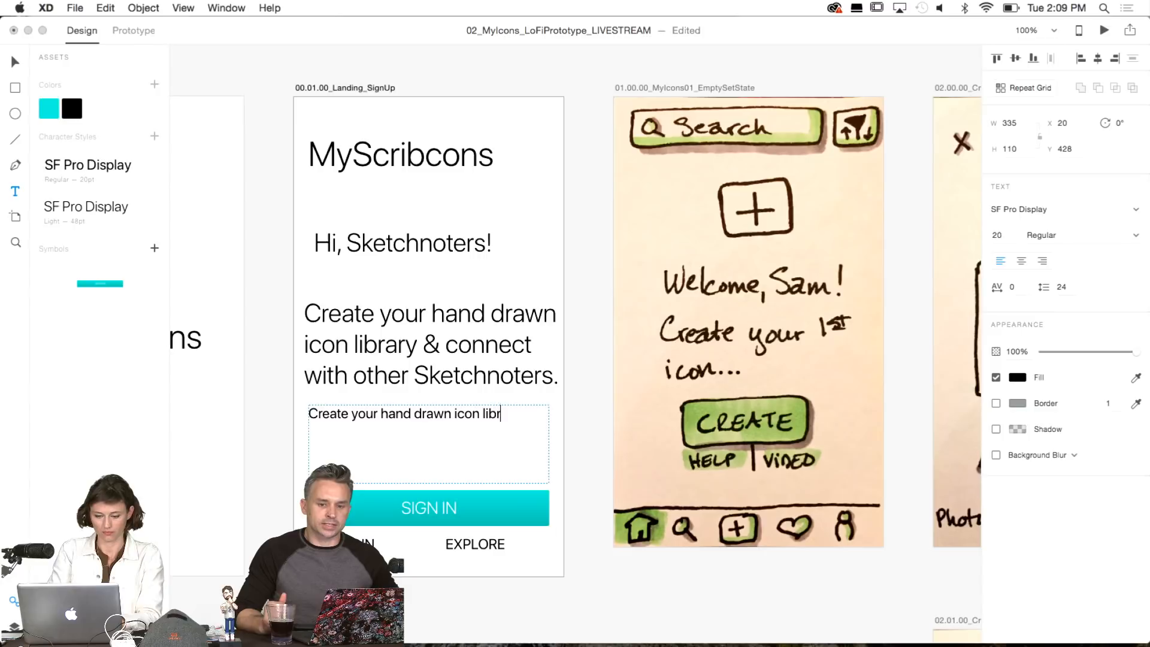
{"action": "type", "text": "ary & conn"}
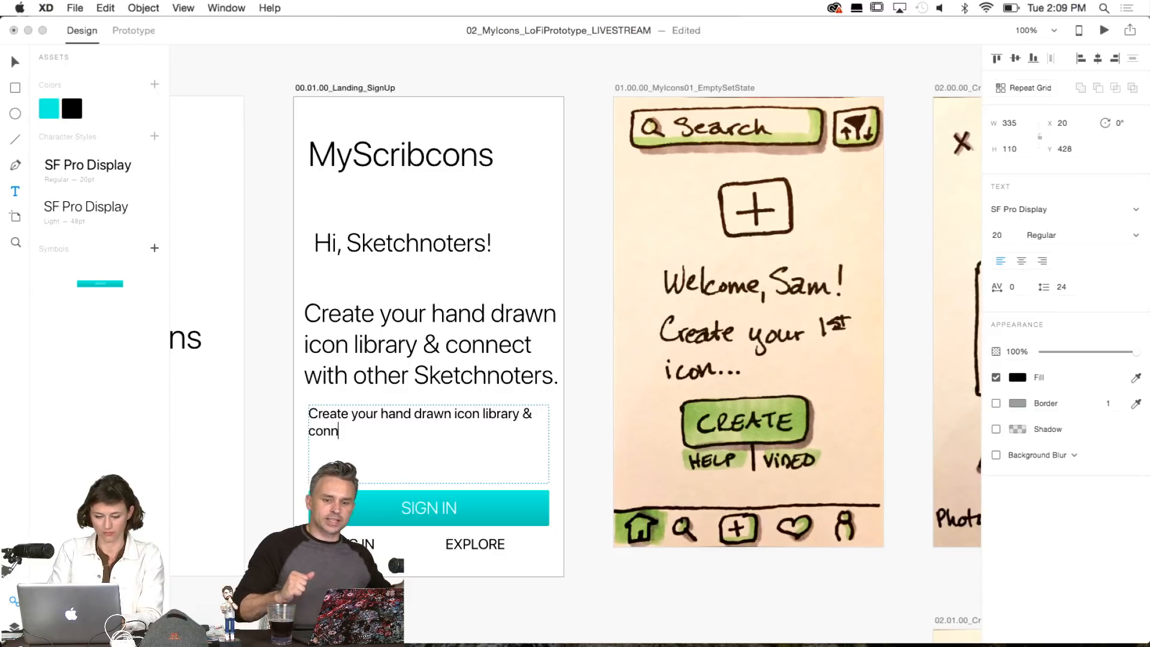
{"action": "type", "text": "ect with other SKet"}
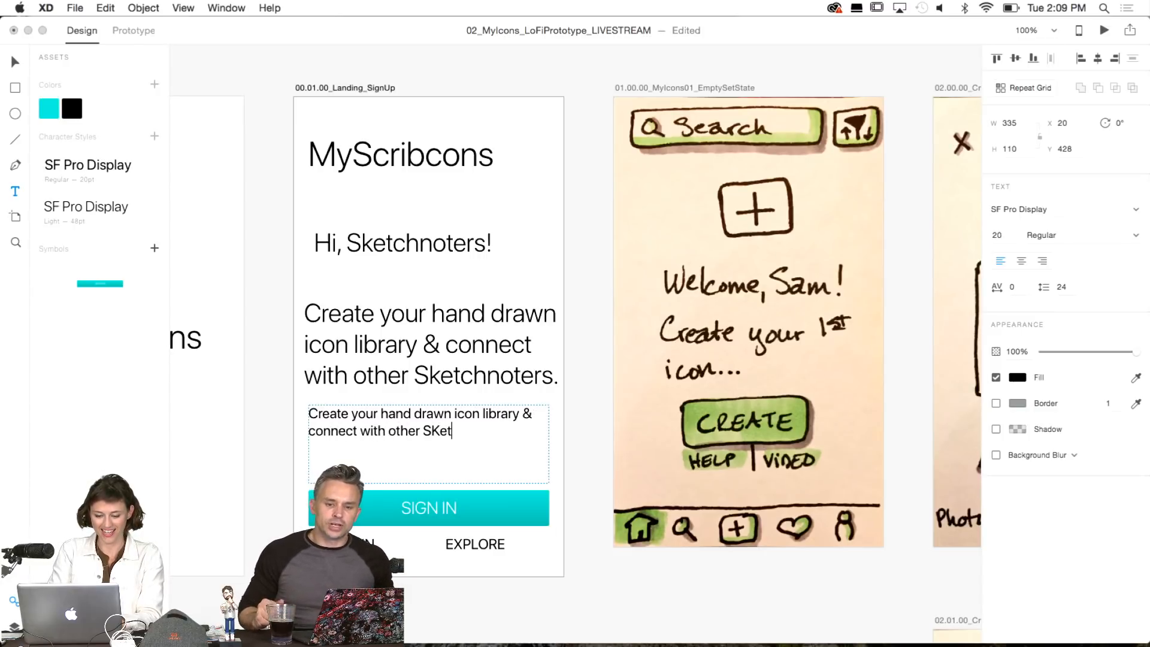
{"action": "key", "text": "BackSpace"}
{"action": "key", "text": "BackSpace"}
{"action": "type", "text": "kethn"}
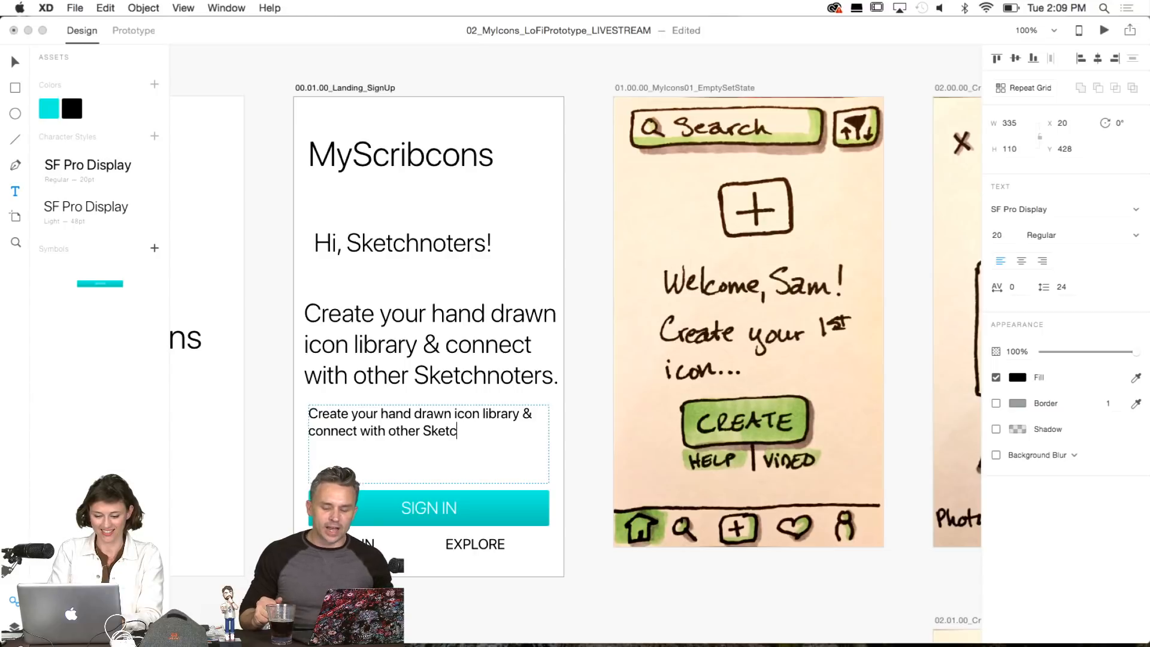
{"action": "key", "text": "BackSpace"}
{"action": "key", "text": "BackSpace"}
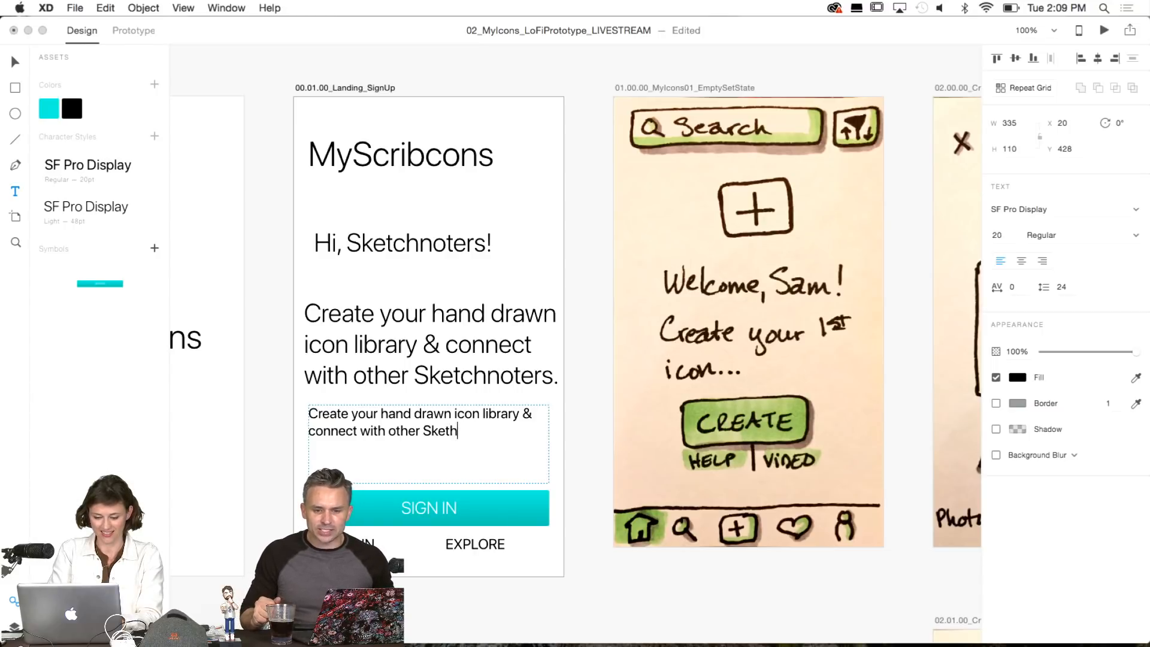
{"action": "type", "text": "chnoters"}
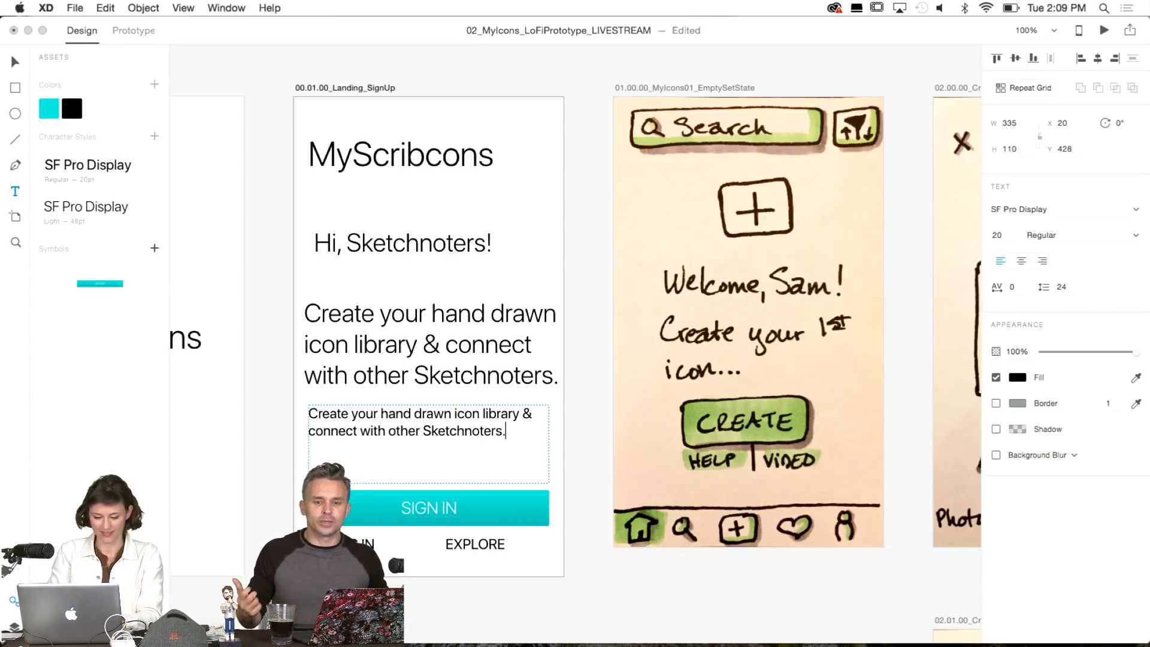
{"action": "type", "text": "."}
{"action": "key", "text": "Escape"}
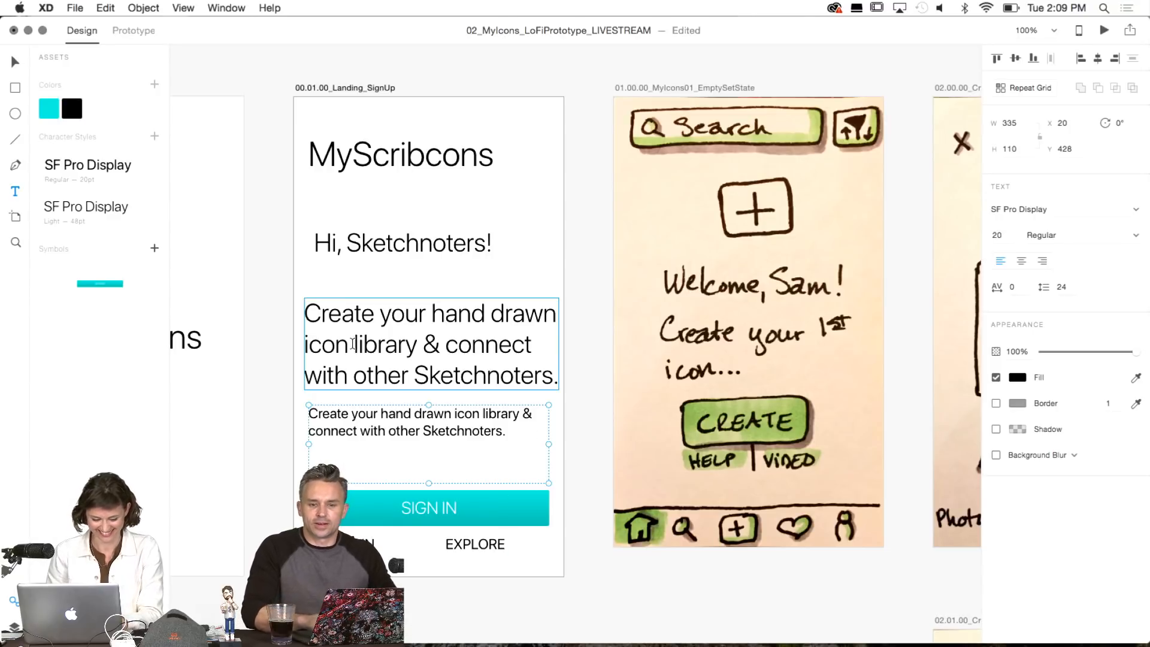
{"action": "key", "text": "Escape"}
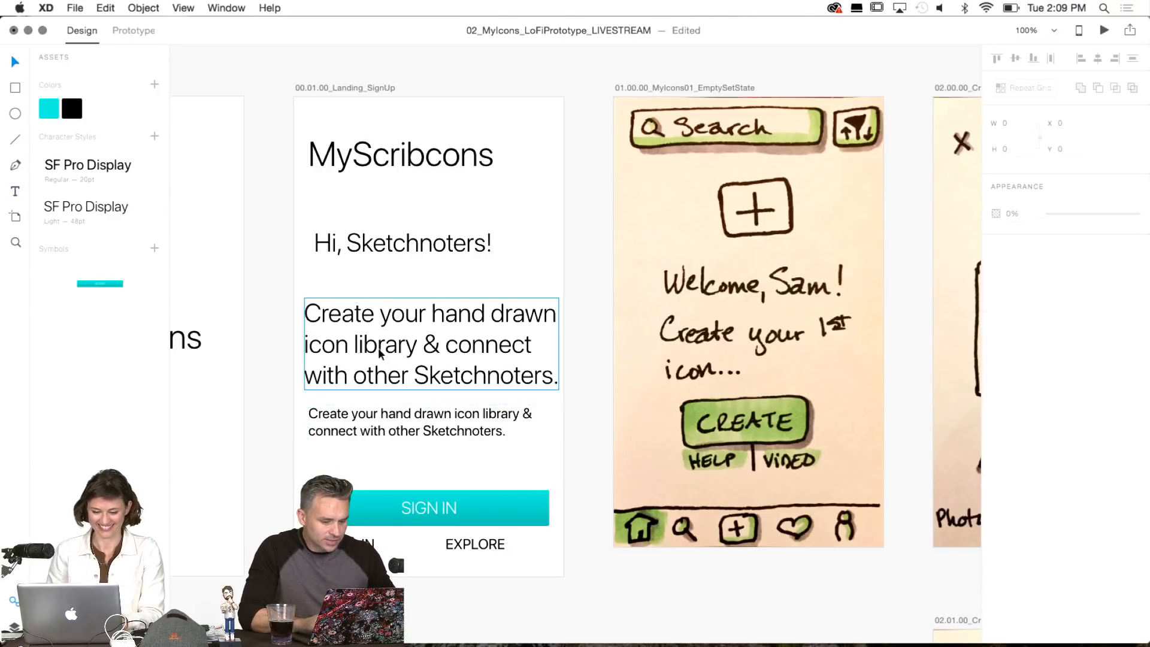
Delete the old large description paragraph and move the "Hi, Sketchnoters!" heading down to just above the new text box.
{"action": "left_click", "coordinate": [380, 353]}
{"action": "key", "text": "Delete"}
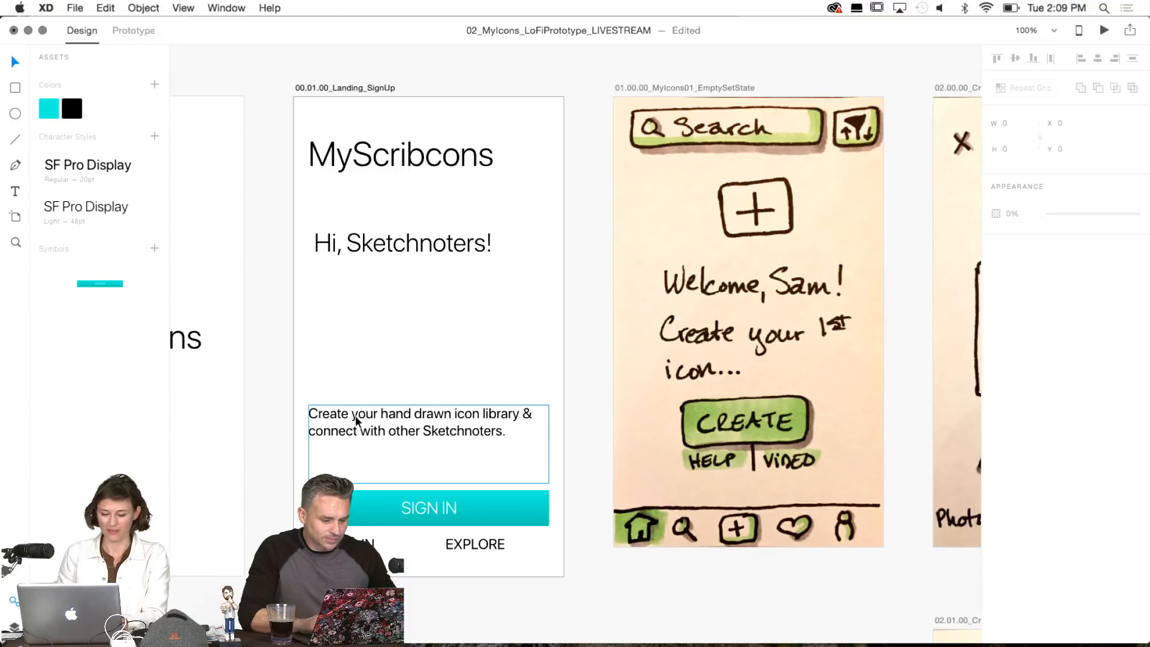
{"action": "left_click_drag", "start_coordinate": [392, 249], "coordinate": [389, 378]}
Set the new description text's font size to 24 and shorten its text box to fit the three lines.
{"action": "double_click", "coordinate": [385, 430]}
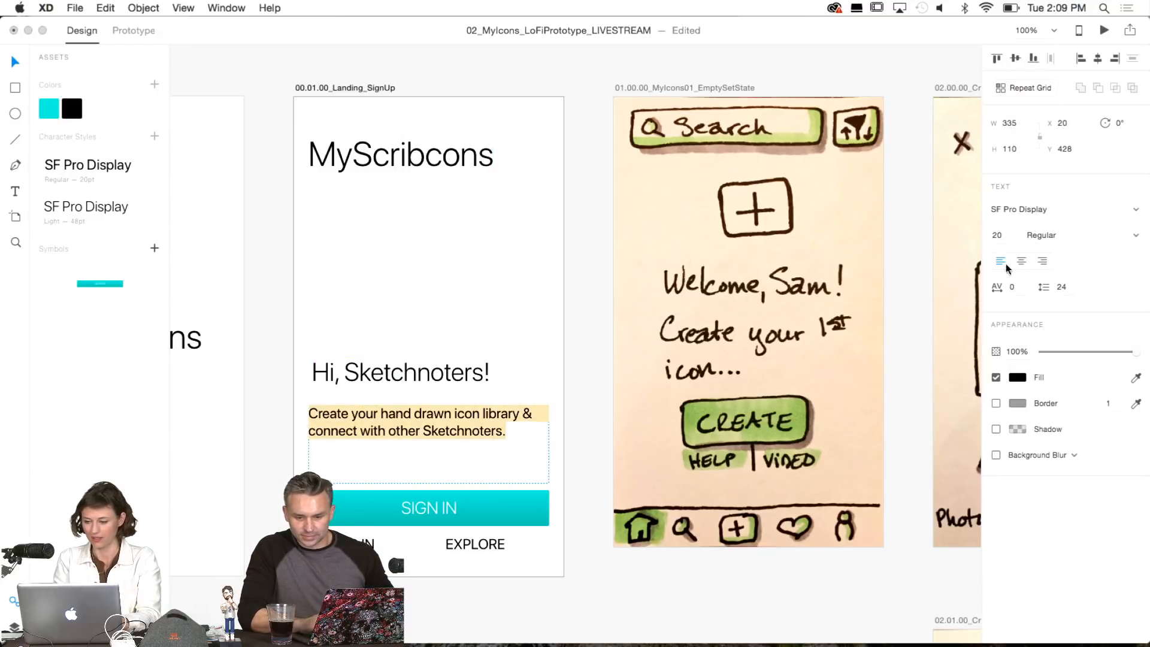
{"action": "left_click", "coordinate": [998, 234]}
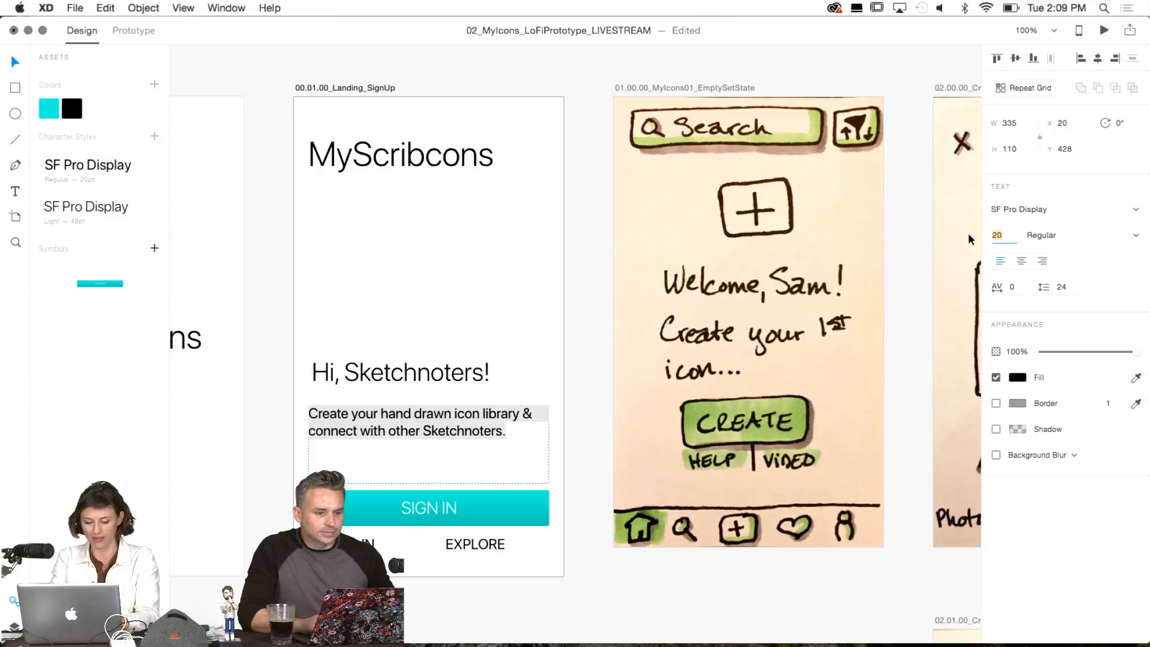
{"action": "type", "text": "24"}
{"action": "key", "text": "Return"}
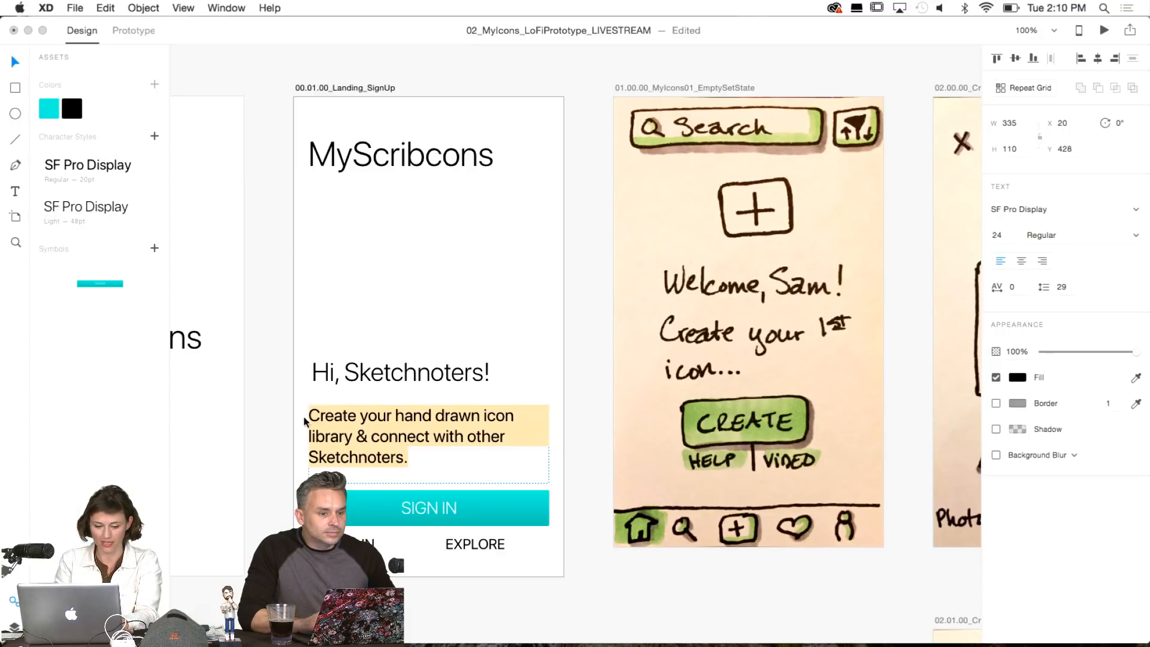
{"action": "key", "text": "Escape"}
{"action": "left_click_drag", "start_coordinate": [429, 483], "coordinate": [429, 469]}
{"action": "key", "text": "Escape"}
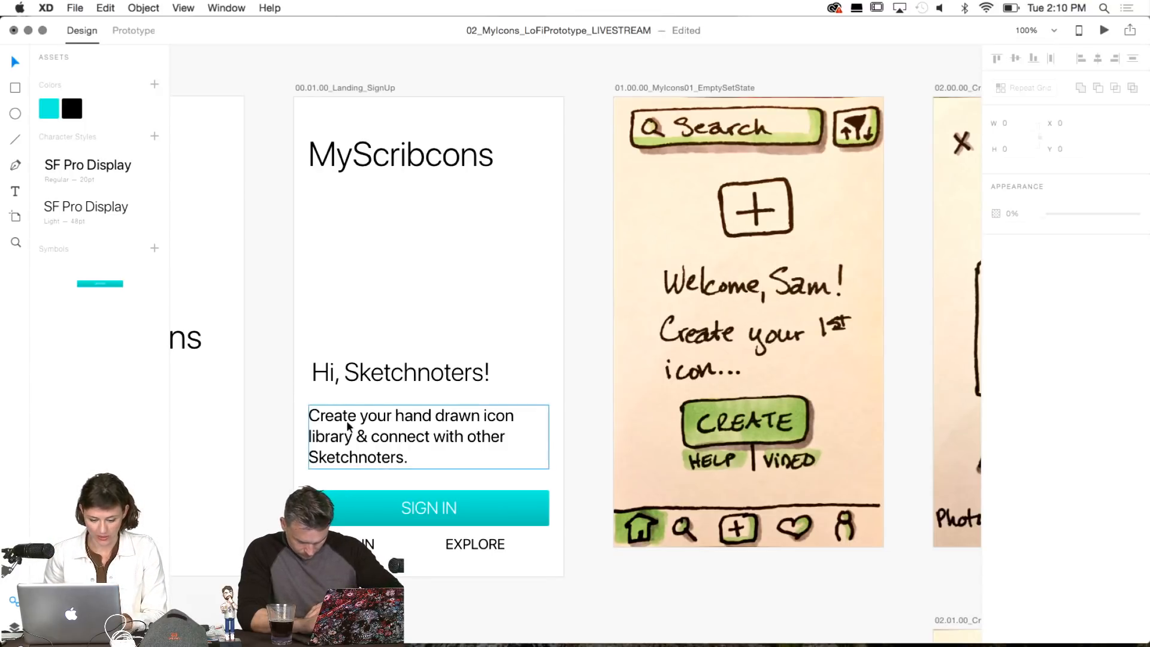
Save the description text's formatting as a character style in the assets.
{"action": "left_click", "coordinate": [347, 452]}
{"action": "left_click", "coordinate": [155, 136]}
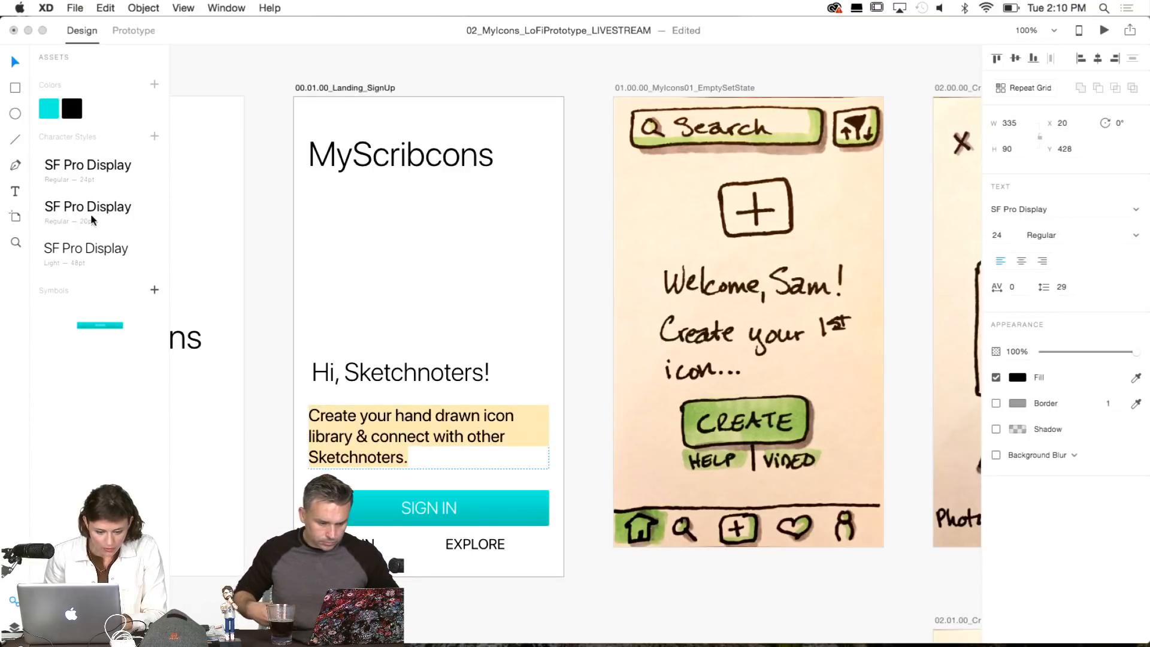
Stretch the SIGN IN label's text box to the button's full width, sized 335 by 27 and starting at X 20.
{"action": "left_click", "coordinate": [416, 507]}
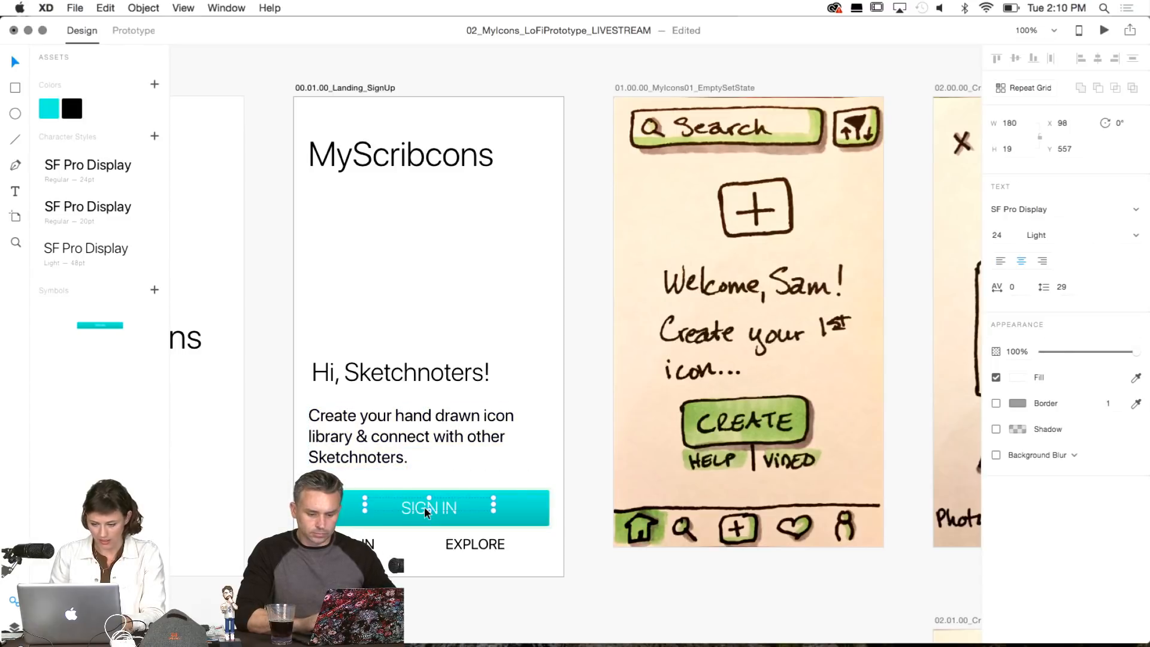
{"action": "left_click", "coordinate": [13, 626]}
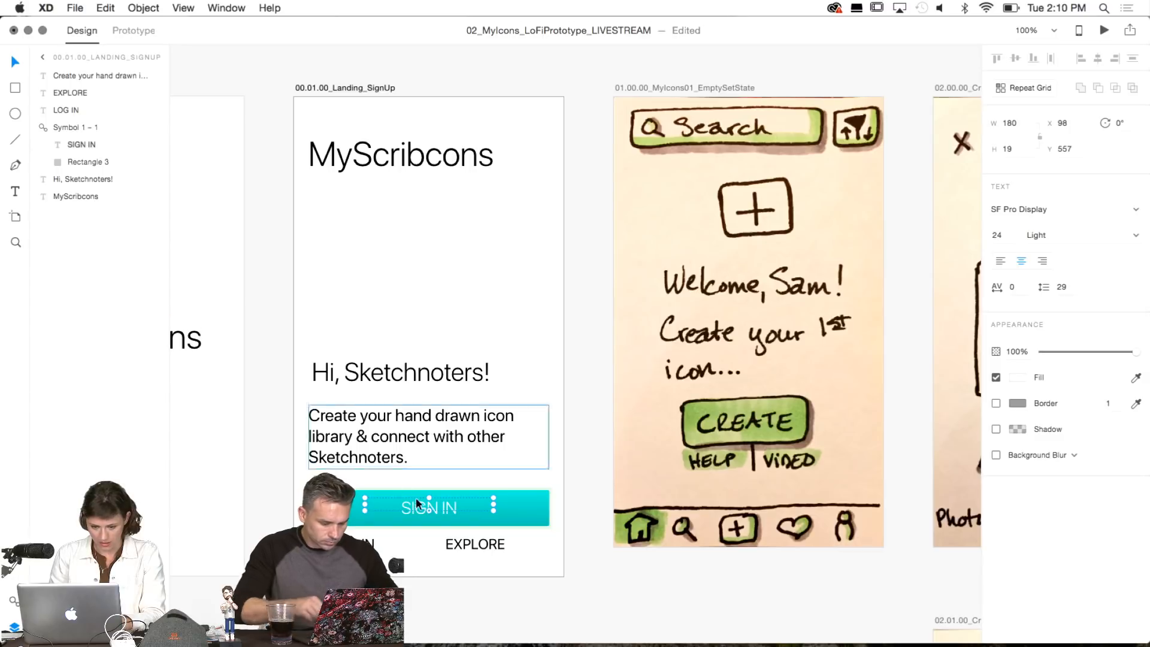
{"action": "key", "text": "super+equal"}
{"action": "scroll", "coordinate": [418, 502], "scroll_direction": "left", "scroll_amount": 6}
{"action": "scroll", "coordinate": [417, 502], "scroll_direction": "down", "scroll_amount": 4}
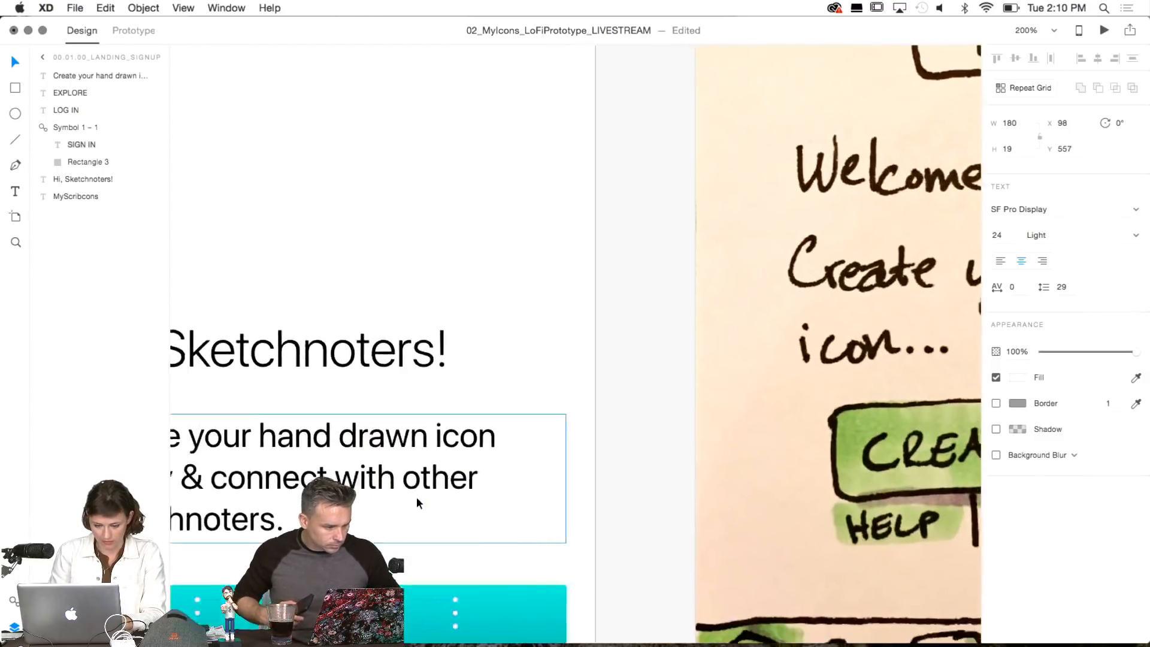
{"action": "left_click_drag", "start_coordinate": [541, 420], "coordinate": [426, 420]}
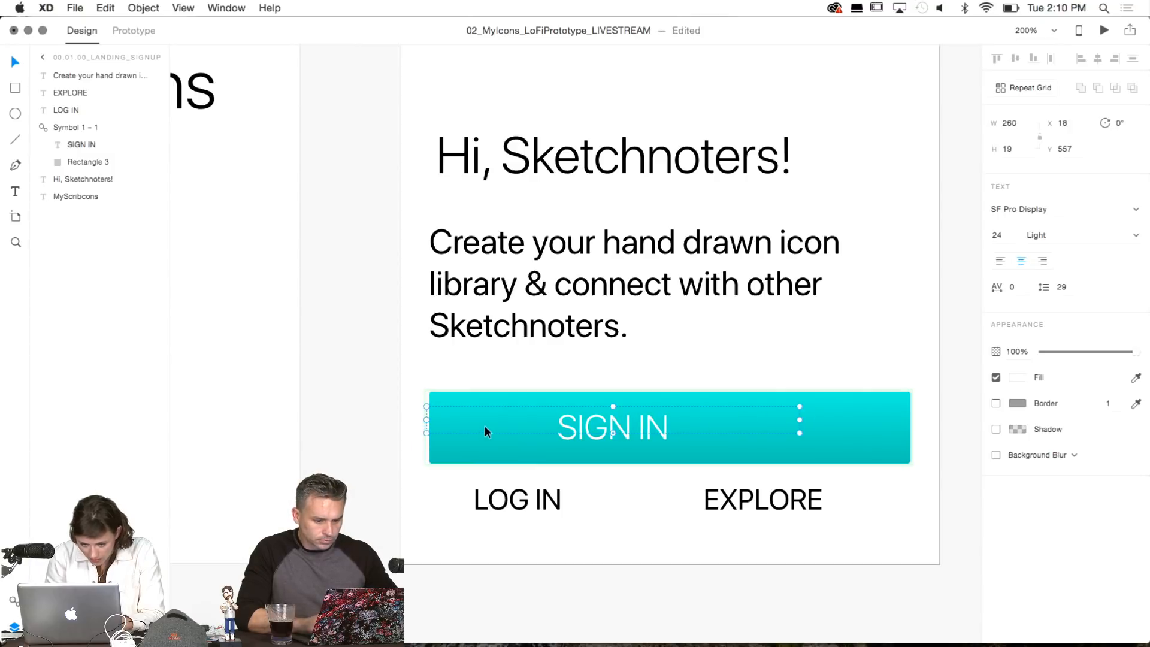
{"action": "left_click_drag", "start_coordinate": [426, 419], "coordinate": [430, 420]}
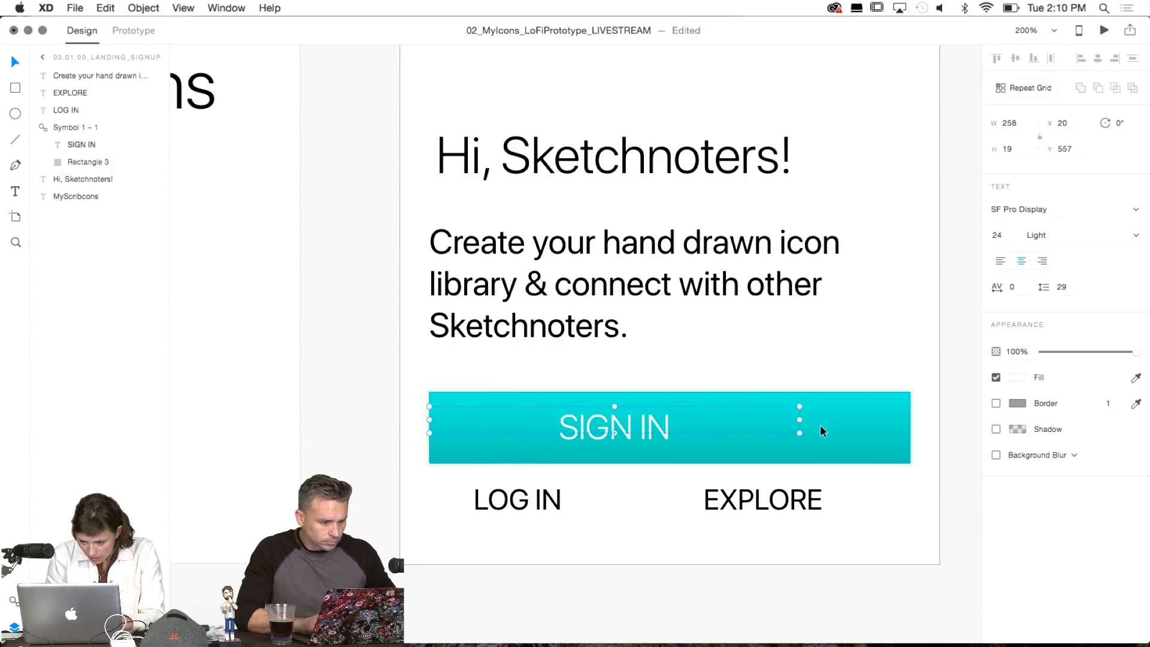
{"action": "left_click_drag", "start_coordinate": [801, 419], "coordinate": [910, 420]}
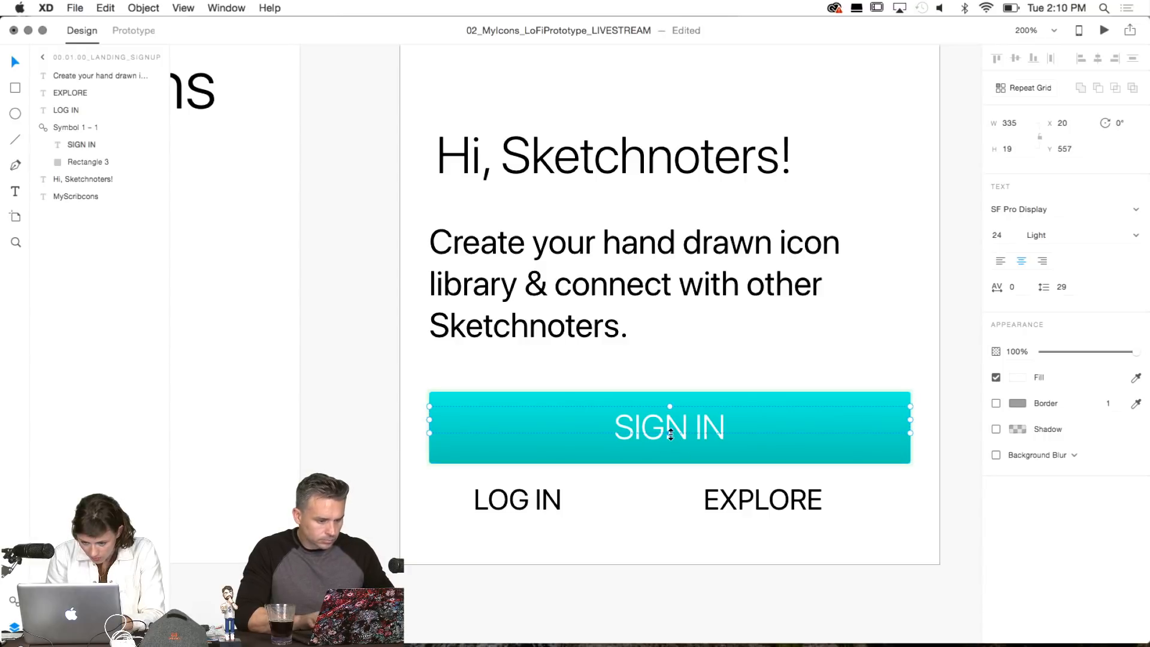
{"action": "mouse_move", "coordinate": [671, 432]}
{"action": "left_mouse_down"}
{"action": "mouse_move", "coordinate": [671, 457]}
{"action": "mouse_move", "coordinate": [671, 445]}
{"action": "left_mouse_up"}
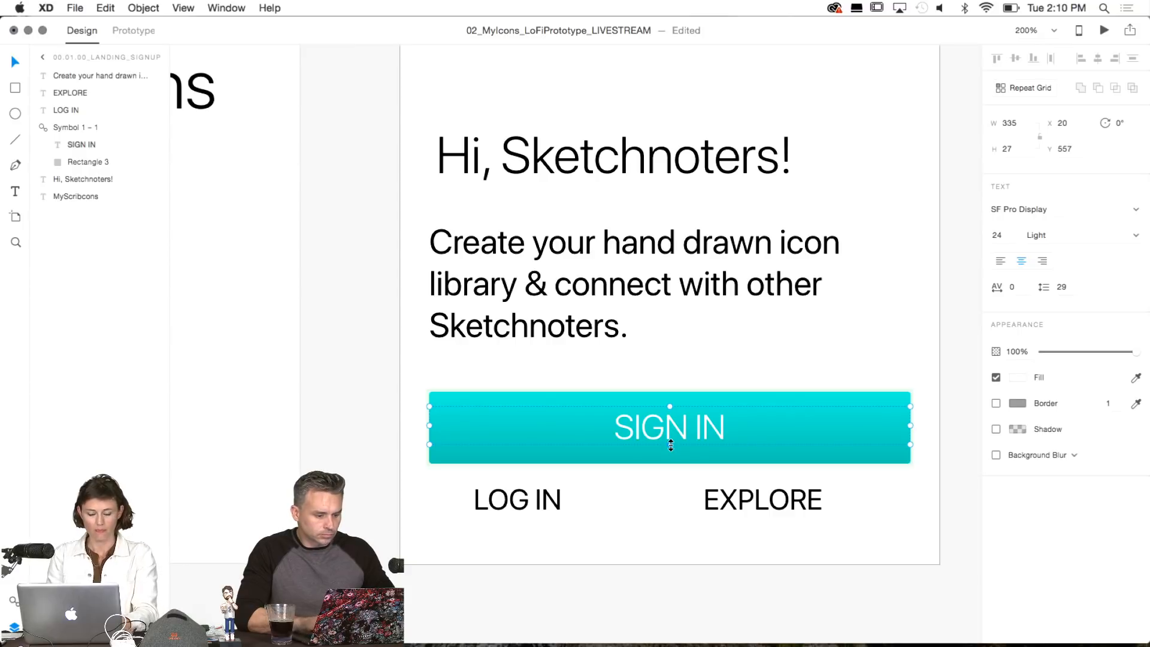
{"action": "key", "text": "Escape"}
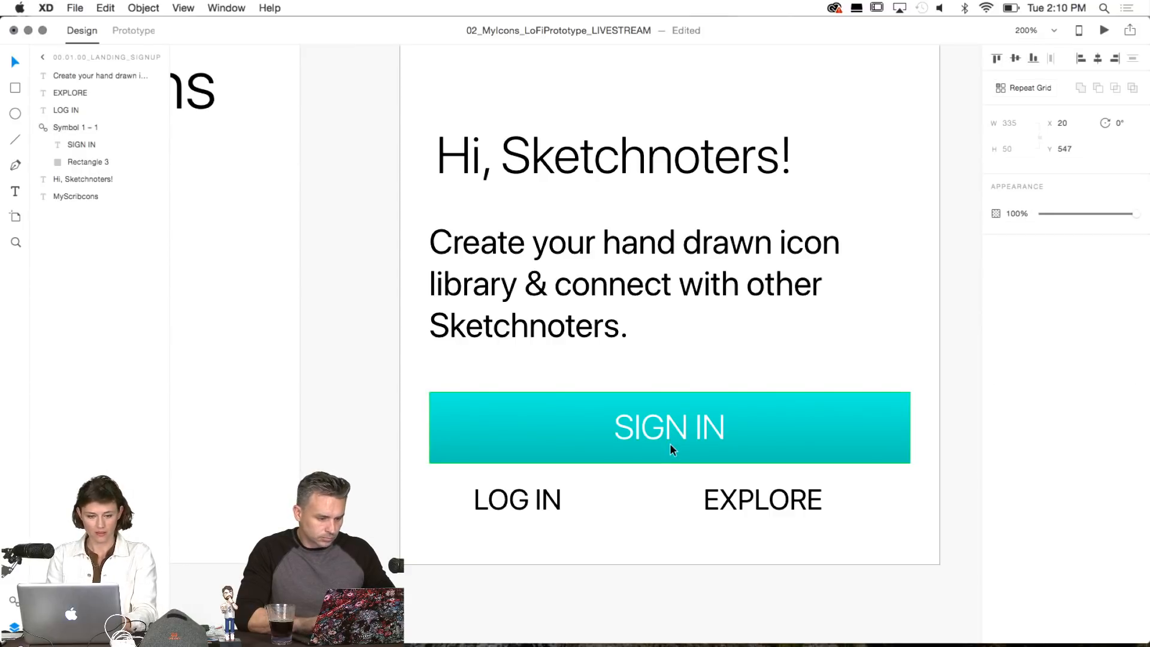
Save the SIGN IN label's white Light 24 pt text formatting as a character style in the assets.
{"action": "double_click", "coordinate": [632, 430]}
{"action": "double_click", "coordinate": [649, 415]}
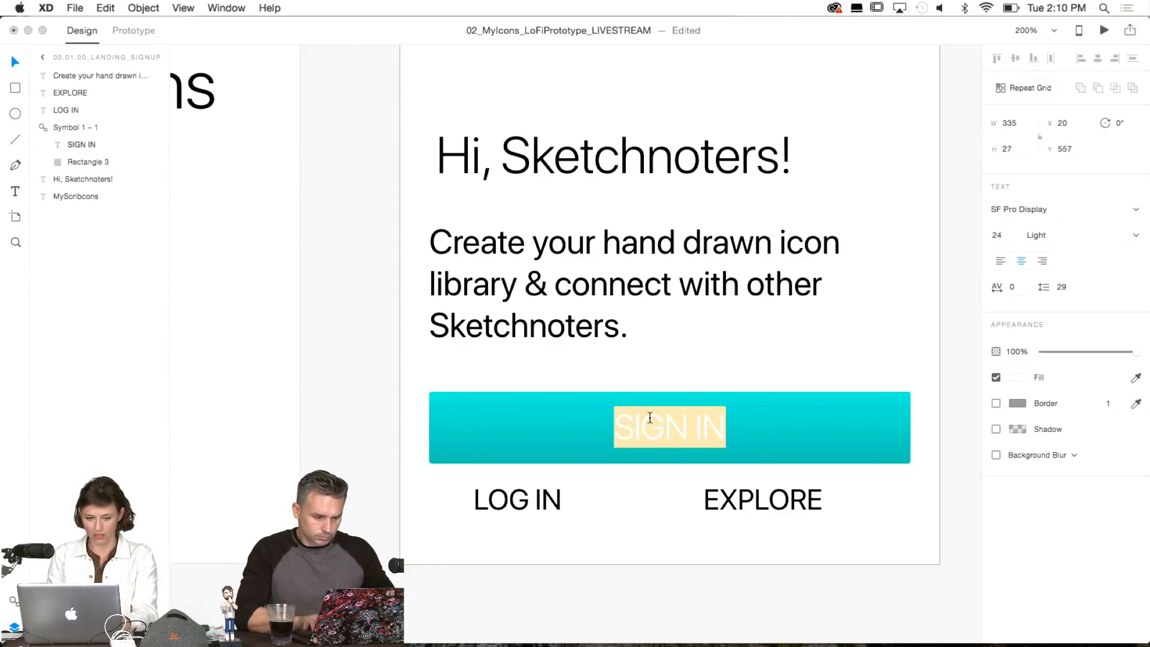
{"action": "key", "text": "Escape"}
{"action": "key", "text": "super+shift+y"}
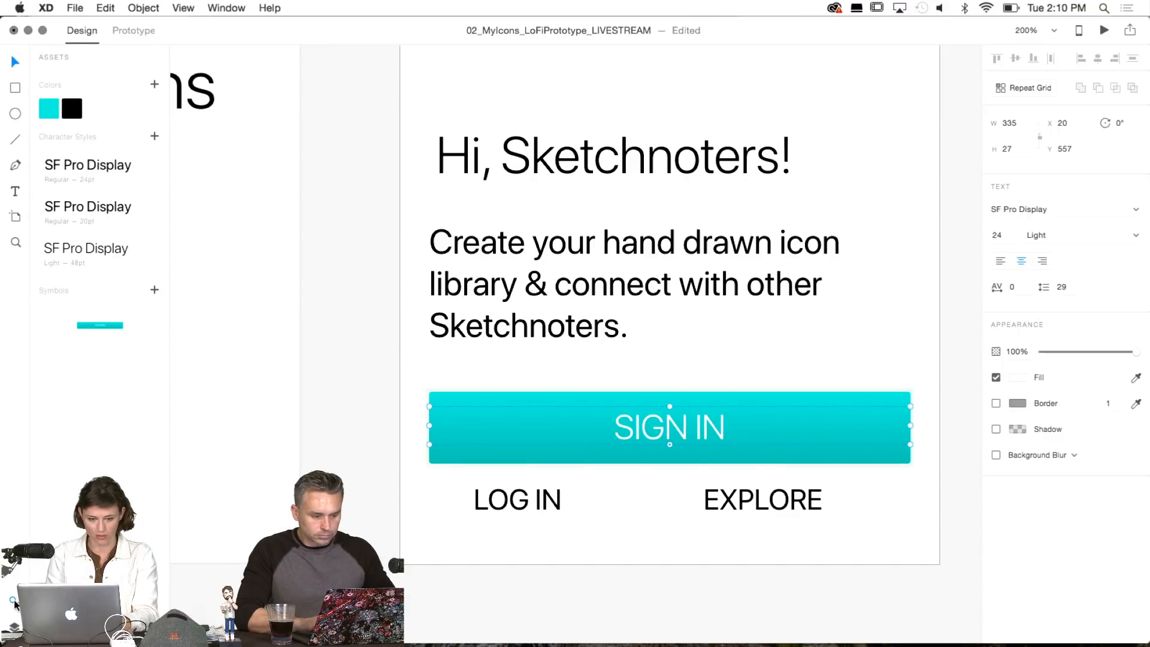
{"action": "double_click", "coordinate": [639, 422]}
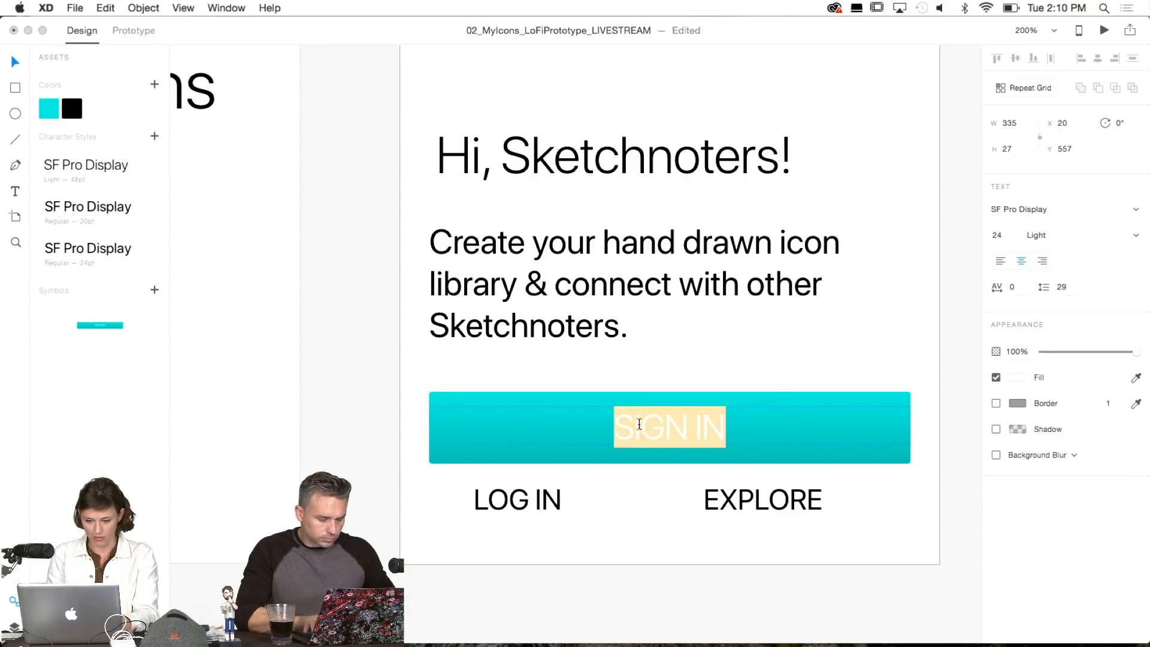
{"action": "left_click", "coordinate": [151, 136]}
{"action": "key", "text": "Escape"}
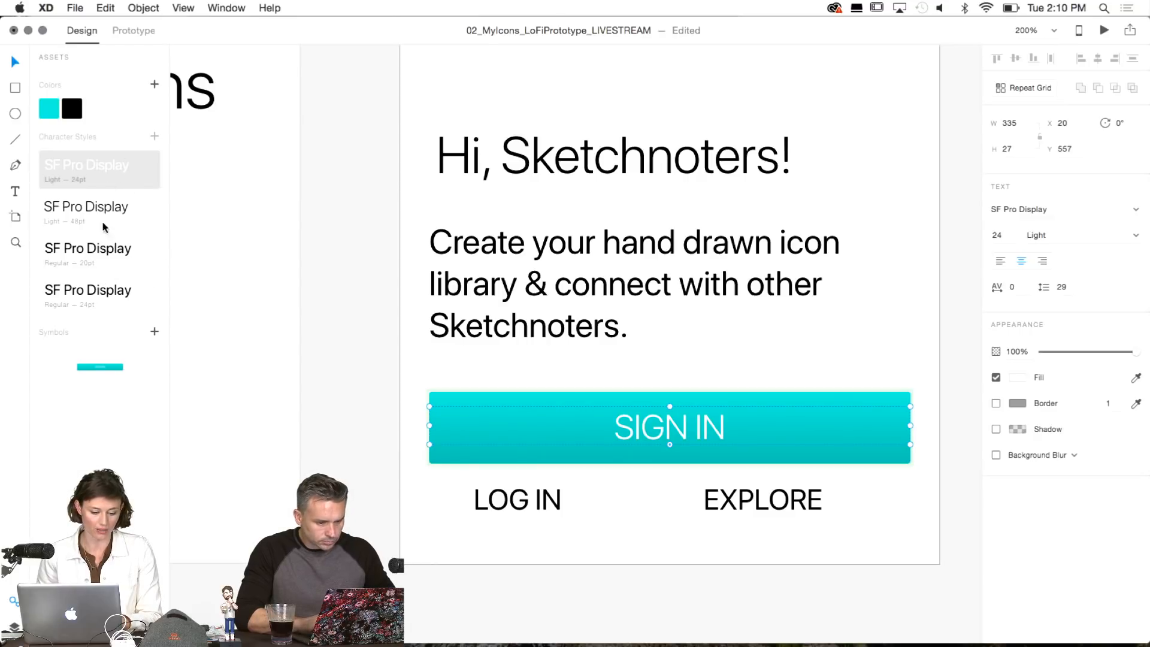
Stretch the description text box to both artboard edges, making it 375 wide.
{"action": "scroll", "coordinate": [289, 330], "scroll_direction": "up", "scroll_amount": 9}
{"action": "scroll", "coordinate": [288, 331], "scroll_direction": "down", "scroll_amount": 4}
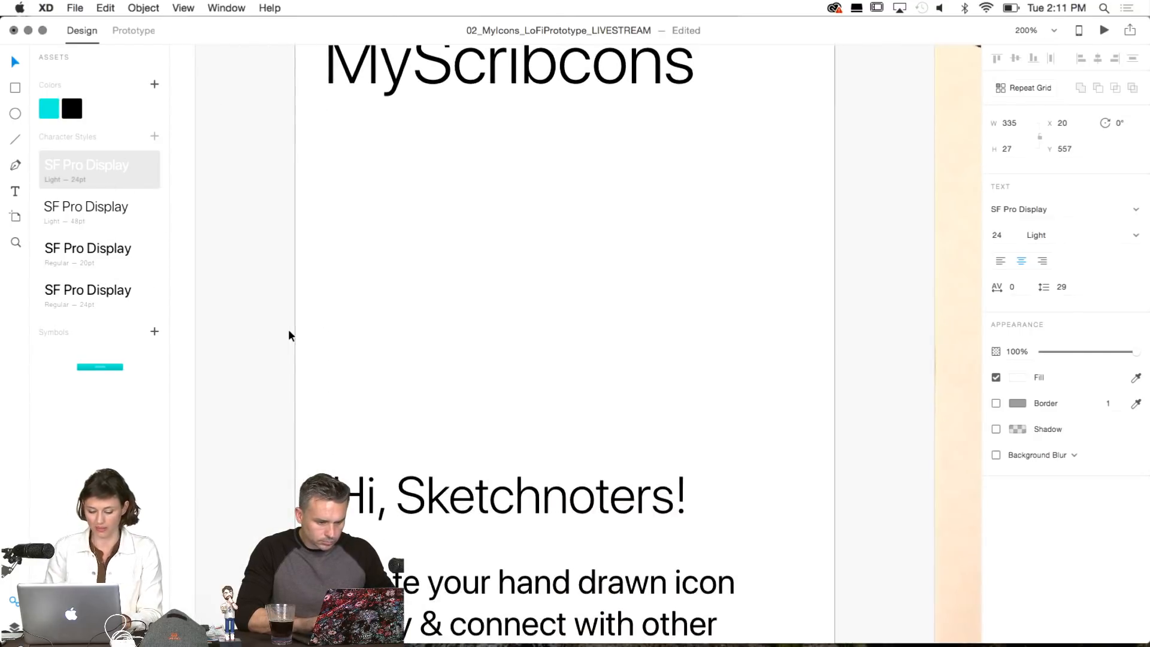
{"action": "key", "text": "super+minus"}
{"action": "scroll", "coordinate": [289, 329], "scroll_direction": "down", "scroll_amount": 4}
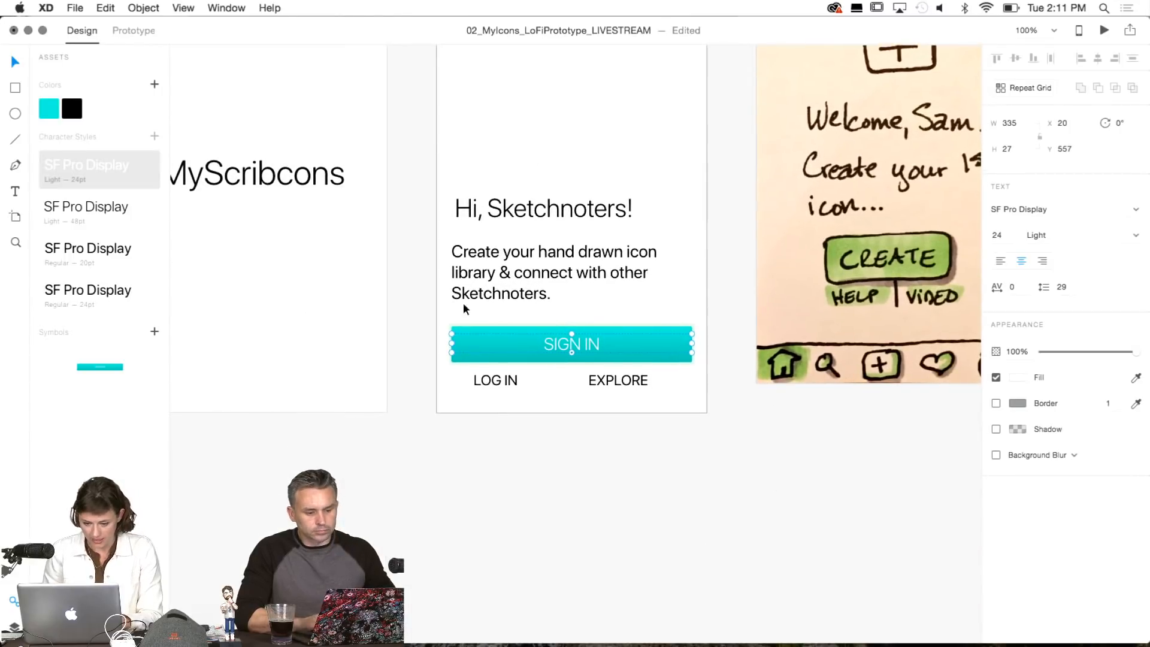
{"action": "left_click", "coordinate": [462, 270]}
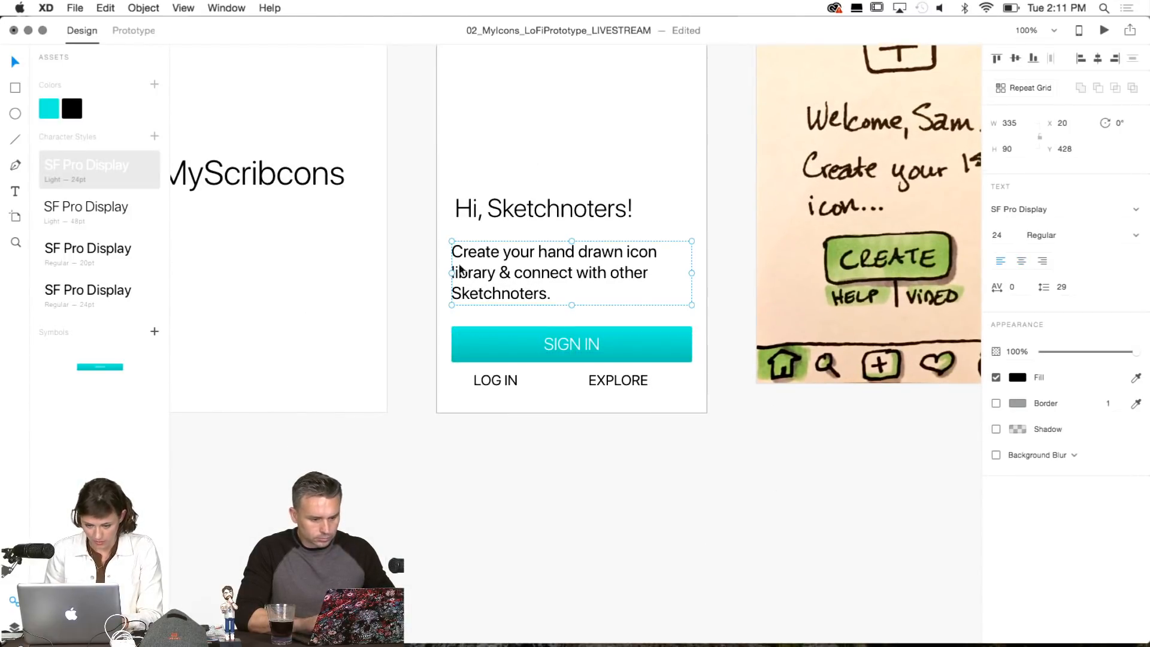
{"action": "left_click_drag", "start_coordinate": [452, 273], "coordinate": [437, 272]}
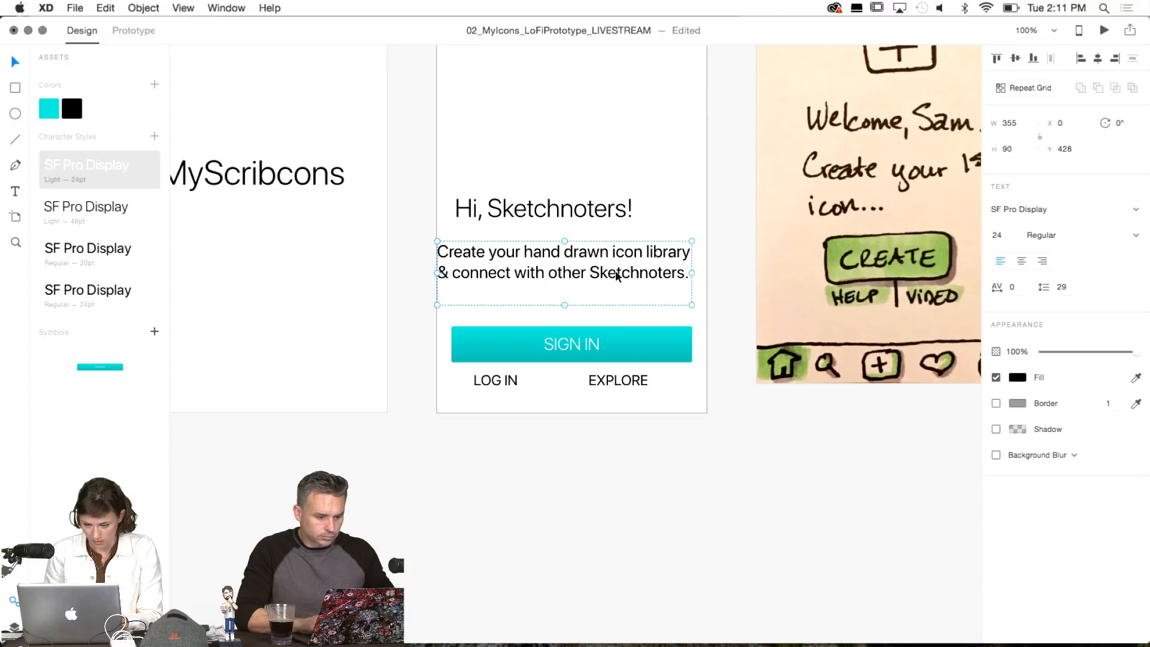
{"action": "left_click_drag", "start_coordinate": [691, 273], "coordinate": [706, 272]}
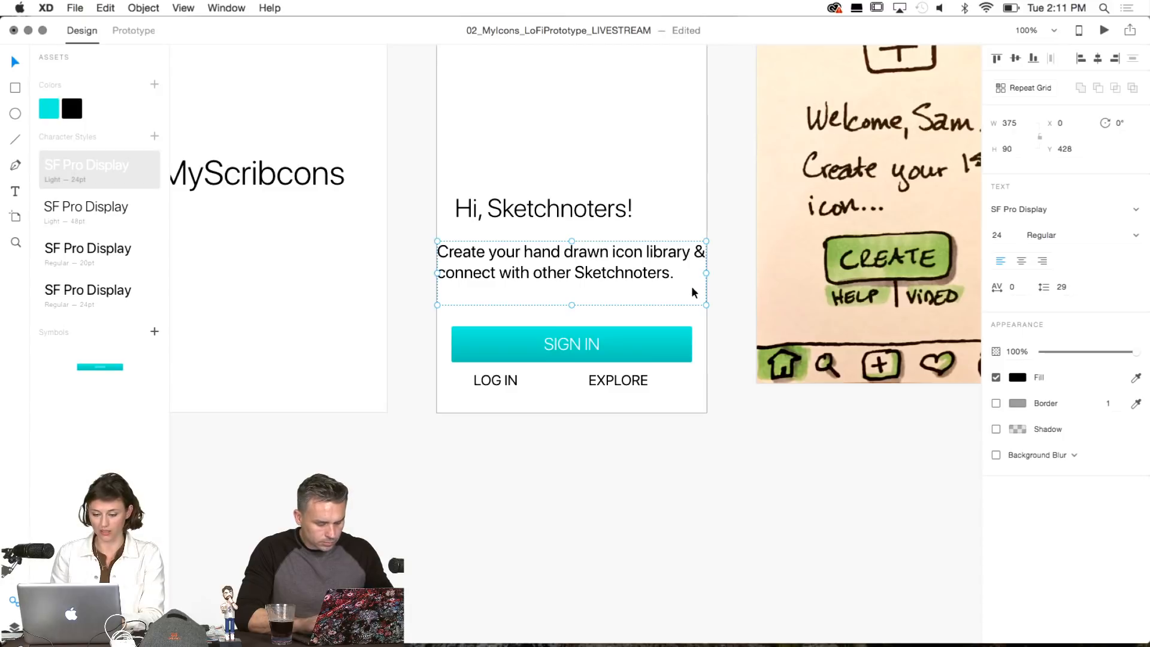
Shift the description text box to X 40, trim it to the artboard edge at 335 wide, and center it horizontally.
{"action": "key", "text": "shift+Right"}
{"action": "key", "text": "shift+Right"}
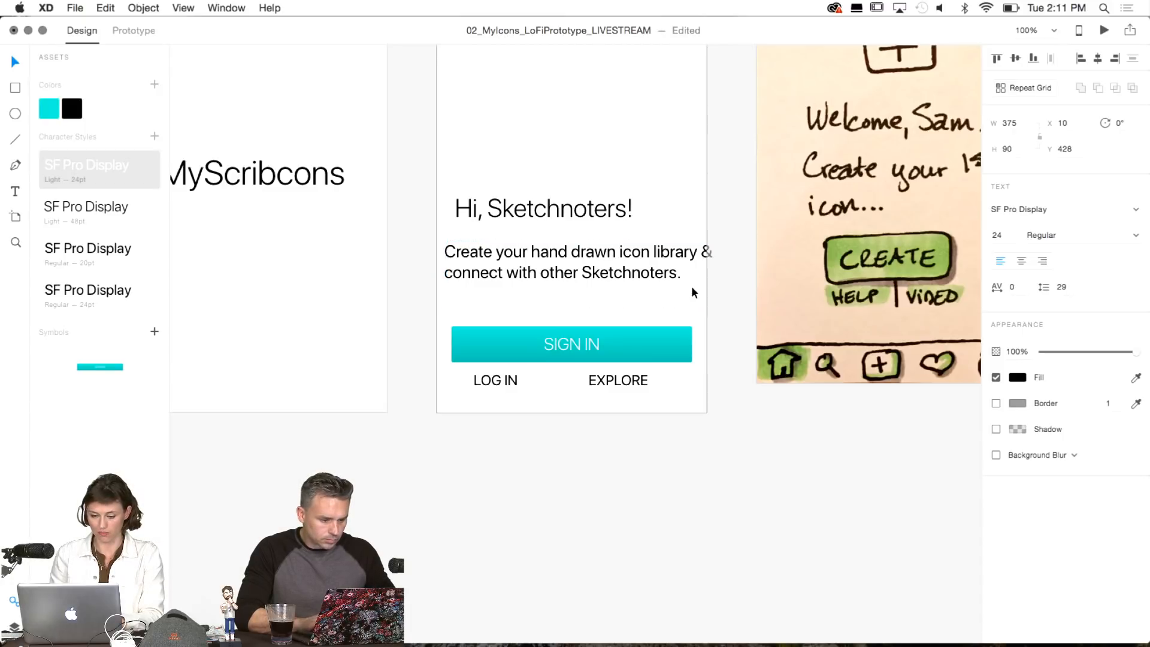
{"action": "key", "text": "shift+Right"}
{"action": "key", "text": "shift+Right"}
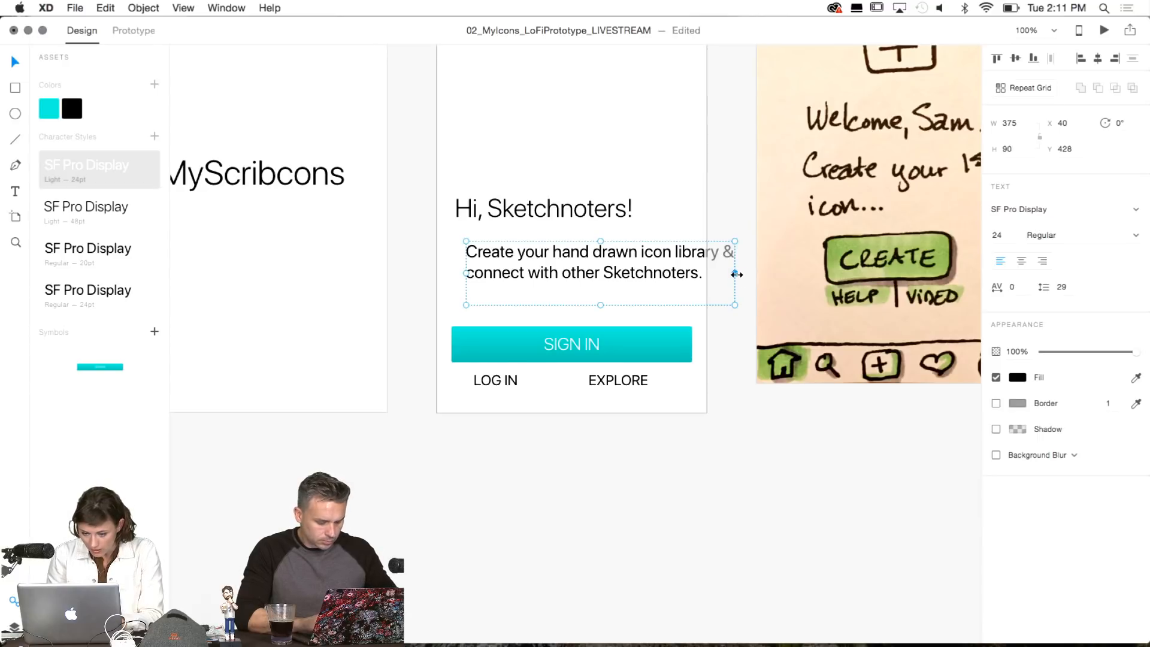
{"action": "left_click_drag", "start_coordinate": [735, 274], "coordinate": [706, 274]}
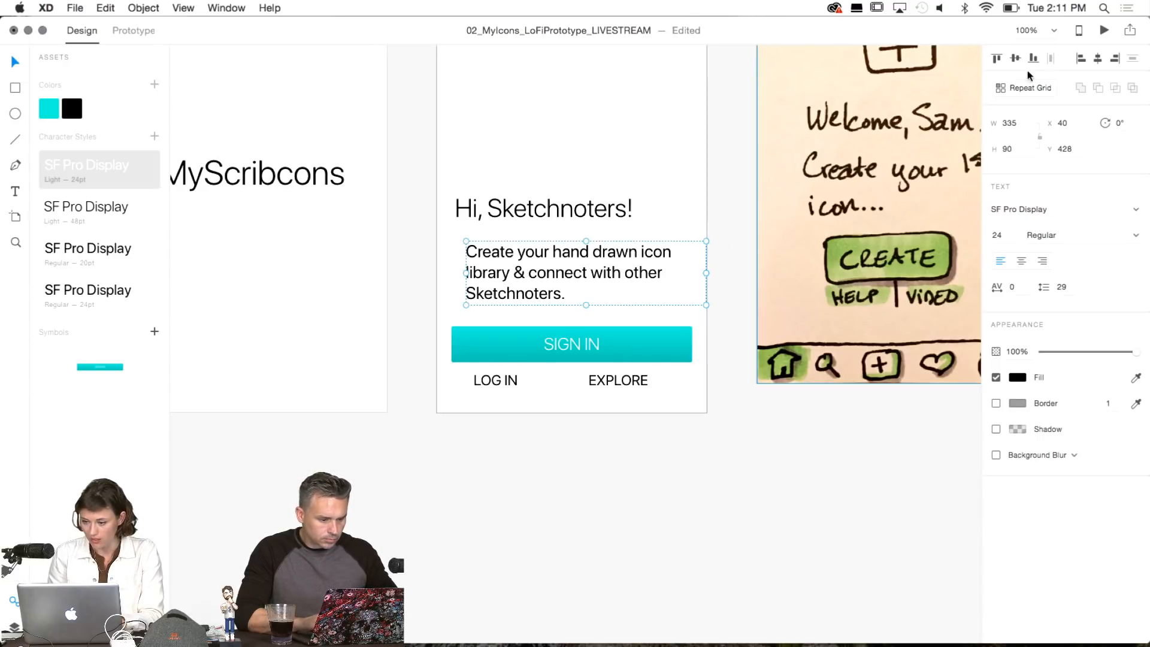
{"action": "left_click", "coordinate": [1099, 59]}
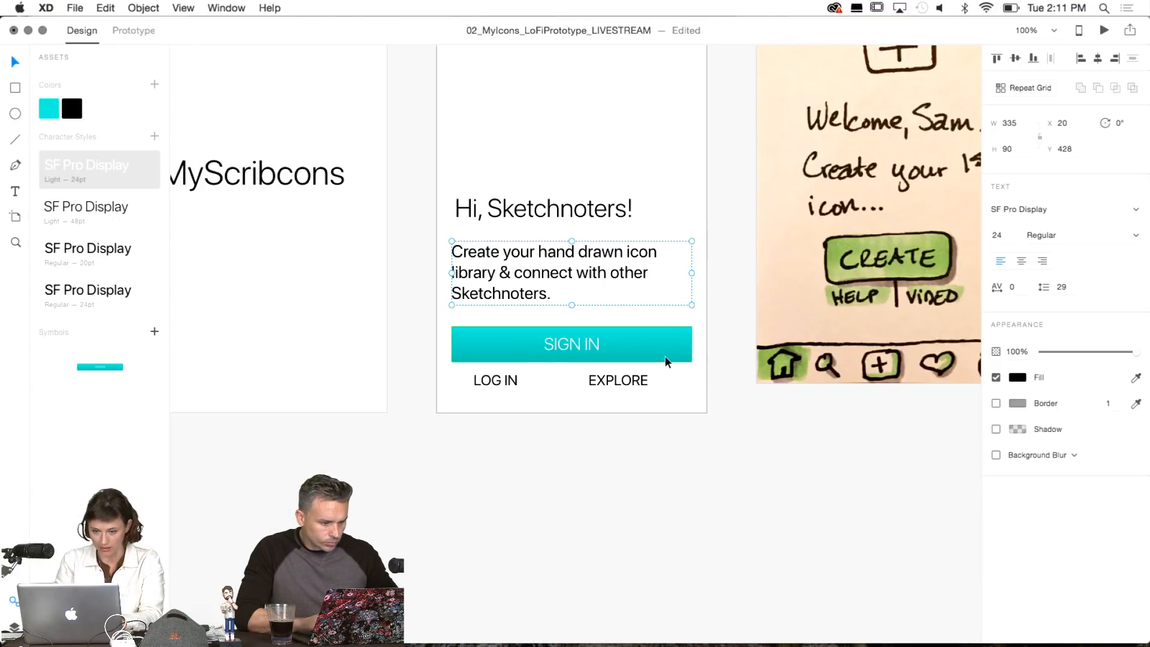
Move the "Hi, Sketchnoters!" heading to X 20, in line with the MyScribcons title.
{"action": "scroll", "coordinate": [665, 355], "scroll_direction": "up", "scroll_amount": 5}
{"action": "left_click", "coordinate": [503, 371]}
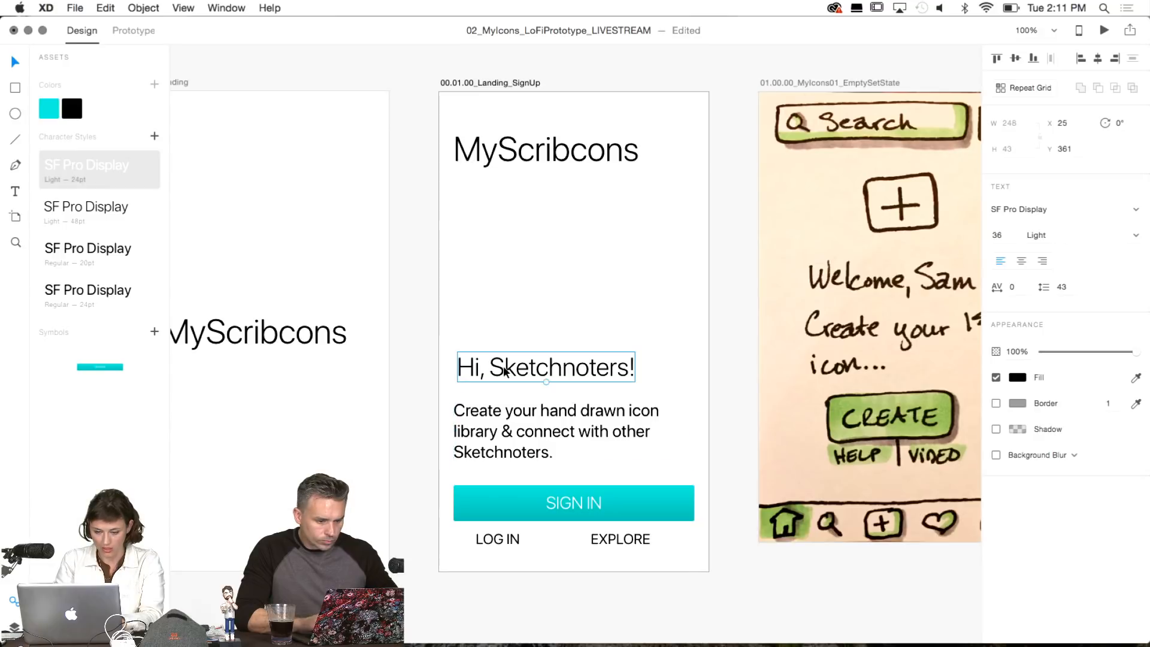
{"action": "left_click_drag", "start_coordinate": [503, 372], "coordinate": [488, 372]}
{"action": "key", "text": "shift+Right"}
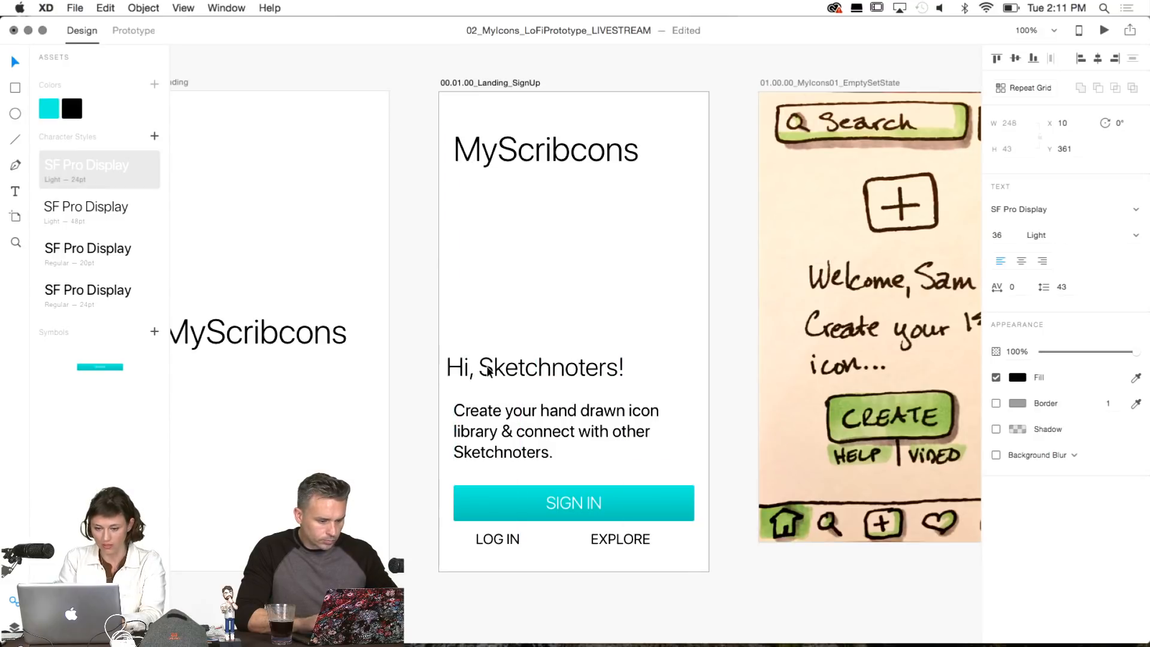
{"action": "key", "text": "shift+Right"}
{"action": "left_click", "coordinate": [470, 149]}
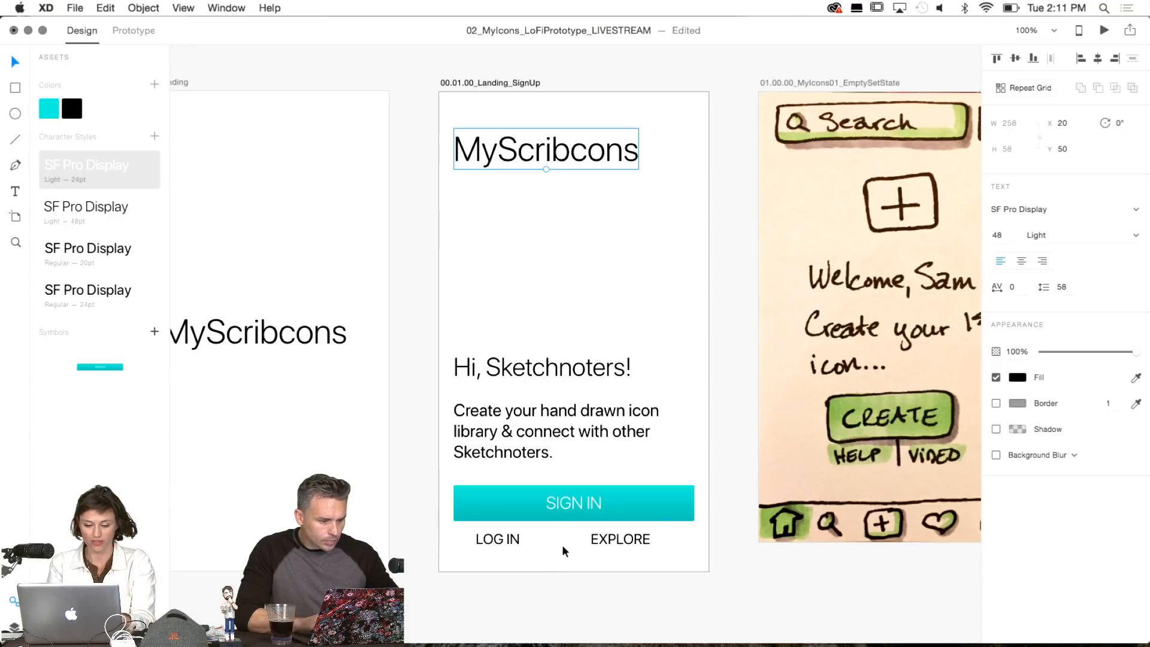
{"action": "scroll", "coordinate": [571, 548], "scroll_direction": "up", "scroll_amount": 1}
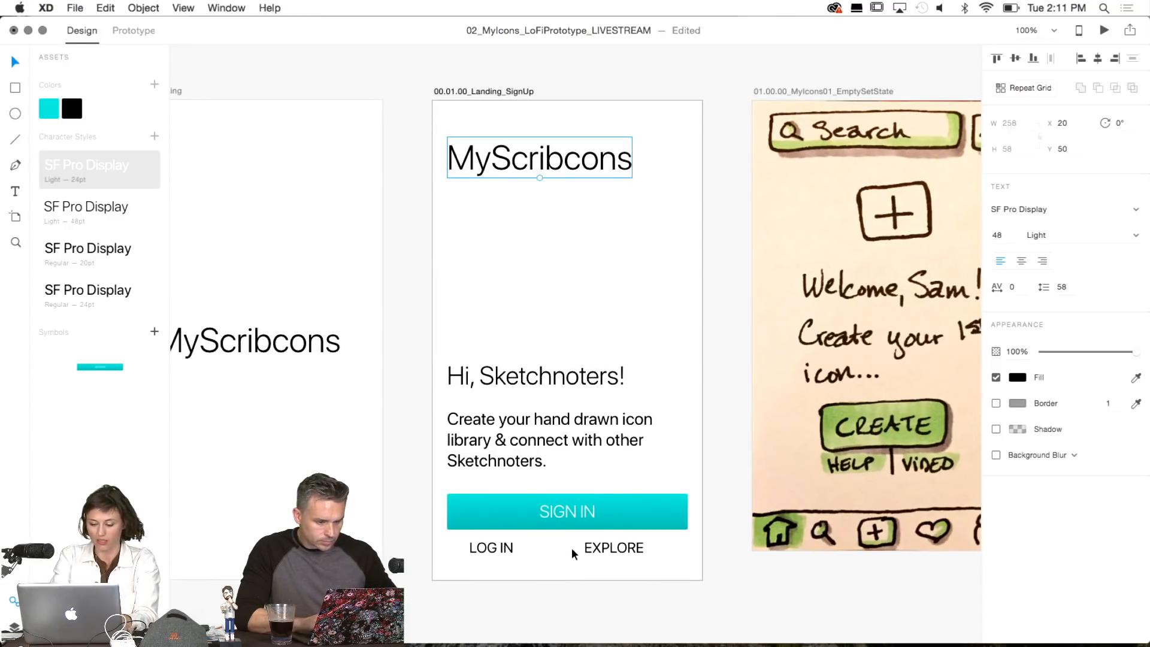
Delete the stray SIGN IN button copy from the Mood Board artboard.
{"action": "key", "text": "super+0"}
{"action": "left_click", "coordinate": [631, 88]}
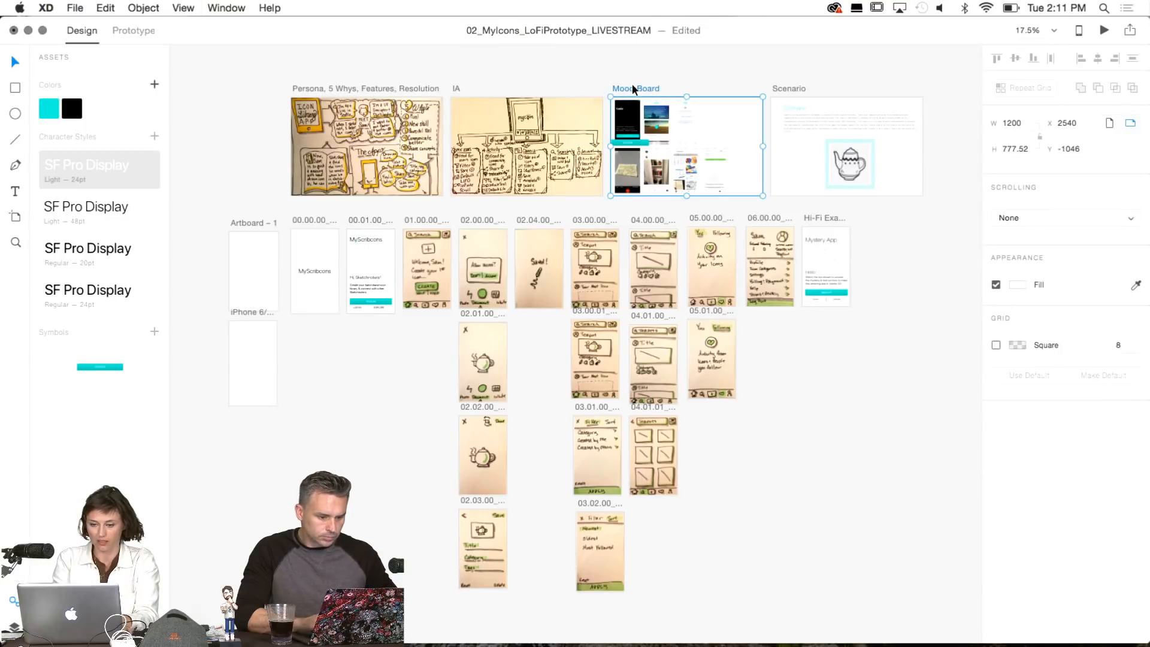
{"action": "key", "text": "super+3"}
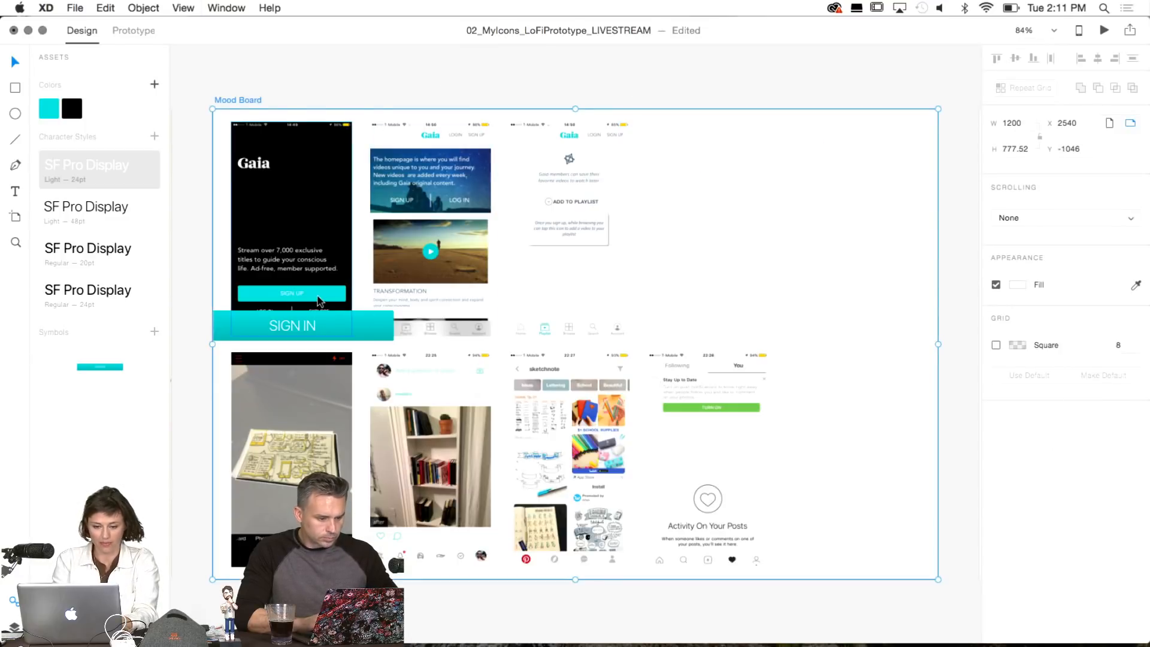
{"action": "left_click", "coordinate": [362, 332]}
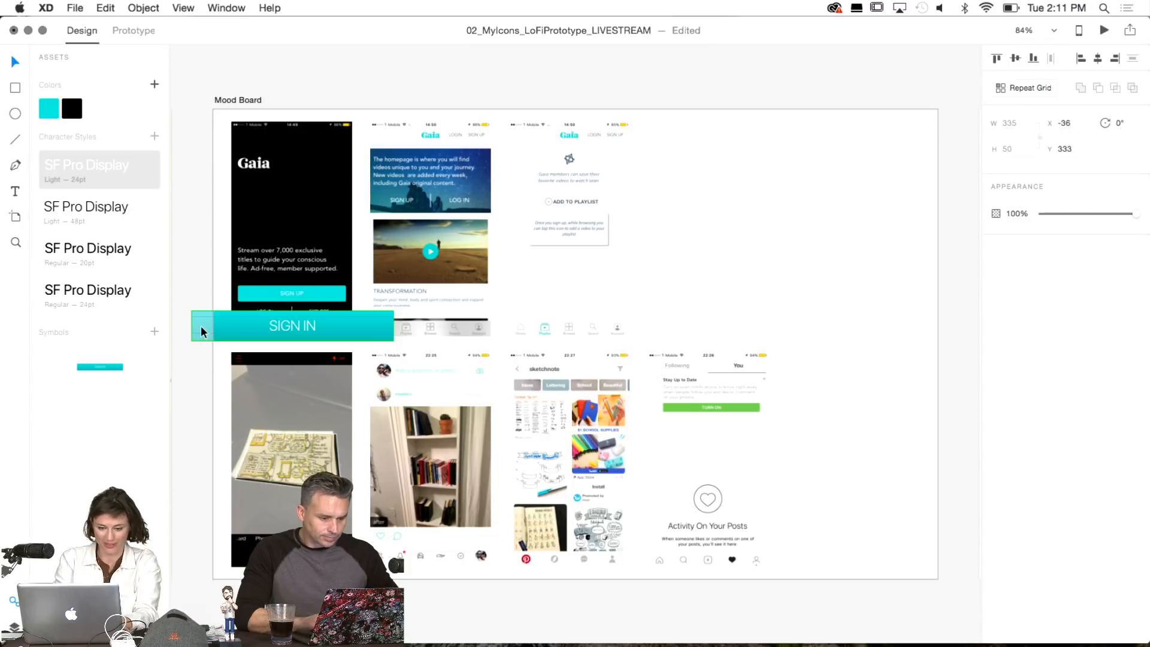
{"action": "key", "text": "Delete"}
Examine how the Gaia reference screen on the Mood Board arranges and separates the LOG IN and EXPLORE labels below SIGN UP.
{"action": "key", "text": "super+1"}
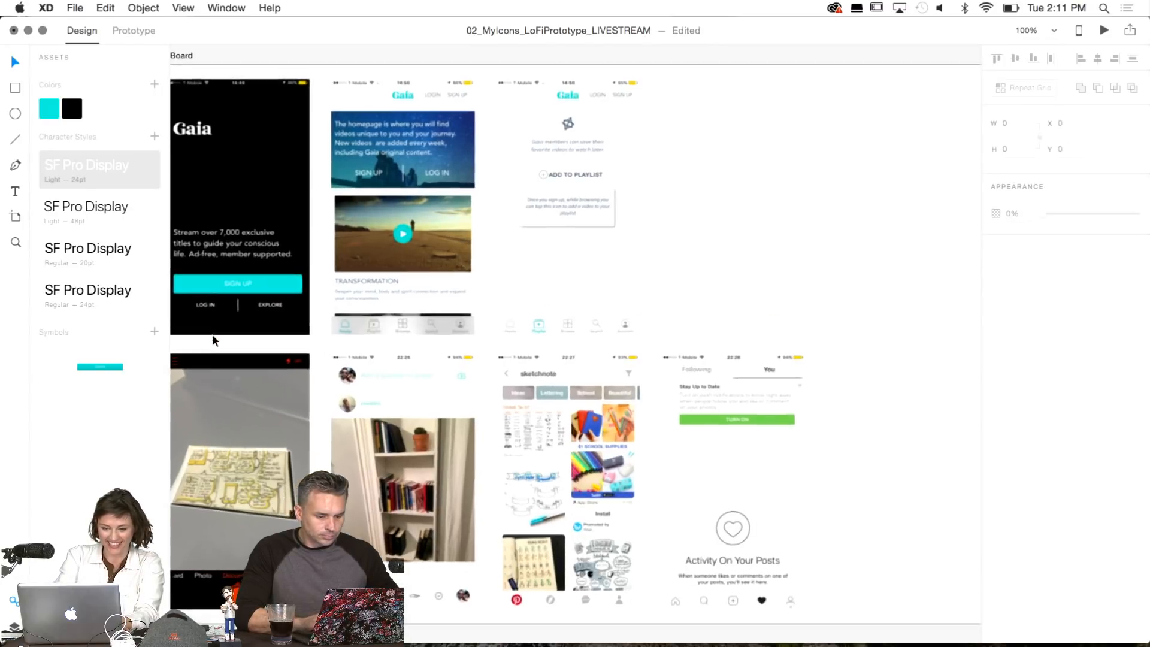
{"action": "key", "text": "super+plus"}
{"action": "key", "text": "super+plus"}
{"action": "key", "text": "super+plus"}
{"action": "scroll", "coordinate": [212, 335], "scroll_direction": "left", "scroll_amount": 15}
{"action": "scroll", "coordinate": [212, 335], "scroll_direction": "right", "scroll_amount": 1}
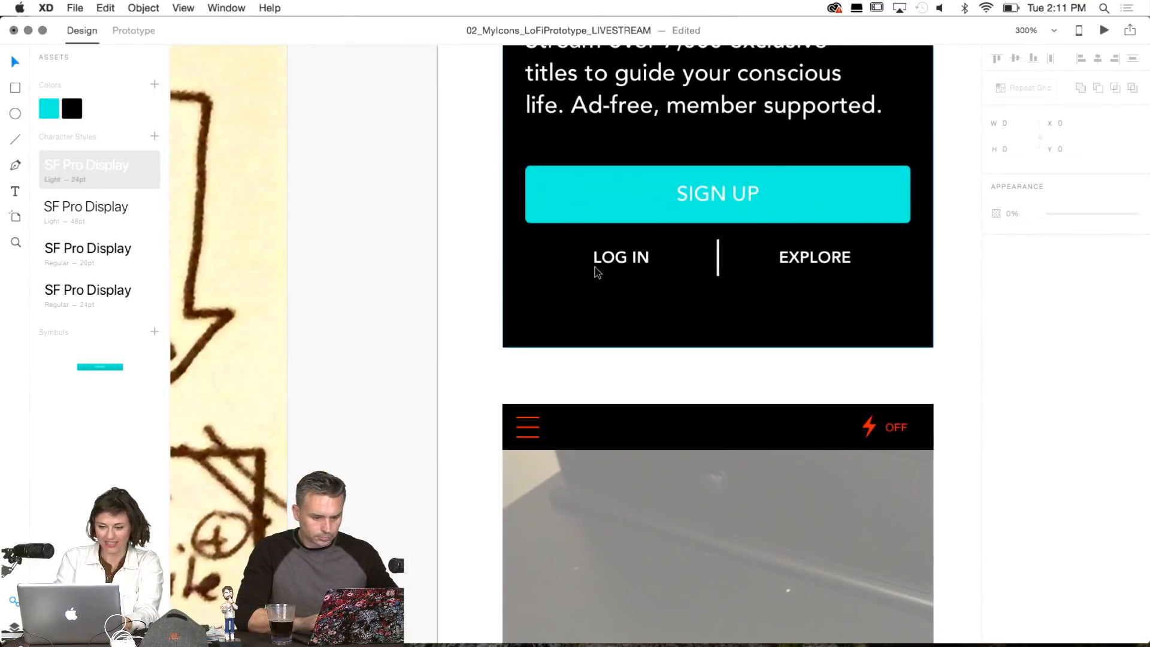
{"action": "key", "text": "super+minus"}
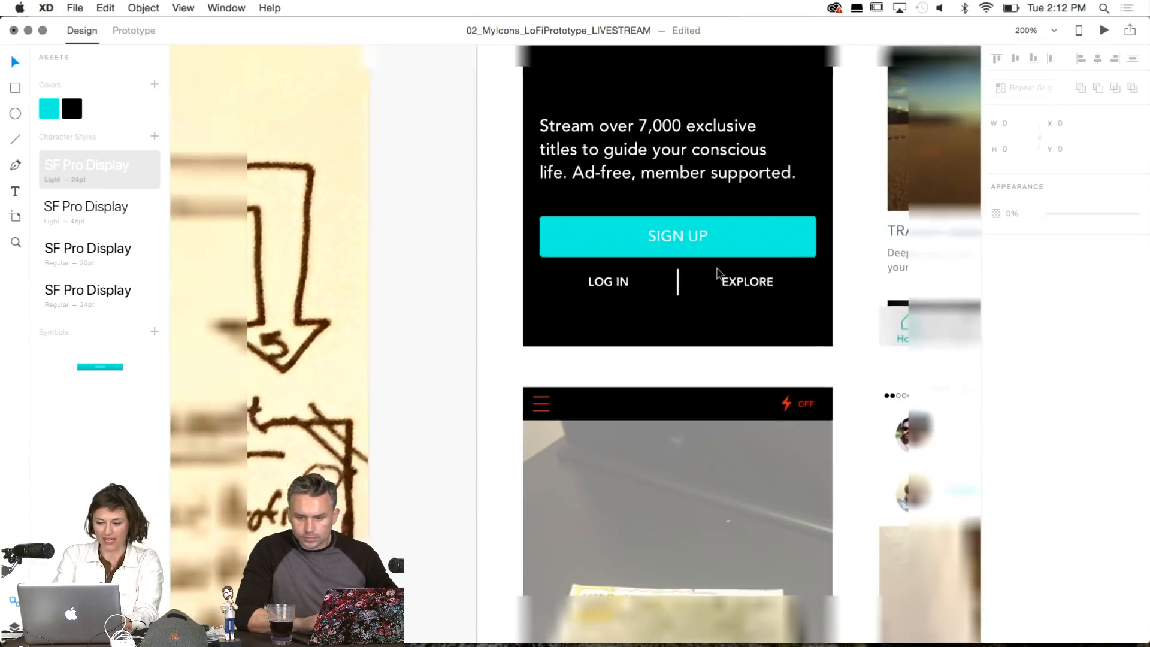
Return to the 00.01.00_Landing_SignUp artboard, select it and fit it to the view.
{"action": "key", "text": "super+minus"}
{"action": "key", "text": "super+minus"}
{"action": "key", "text": "super+minus"}
{"action": "scroll", "coordinate": [717, 269], "scroll_direction": "down", "scroll_amount": 6}
{"action": "scroll", "coordinate": [717, 269], "scroll_direction": "left", "scroll_amount": 2}
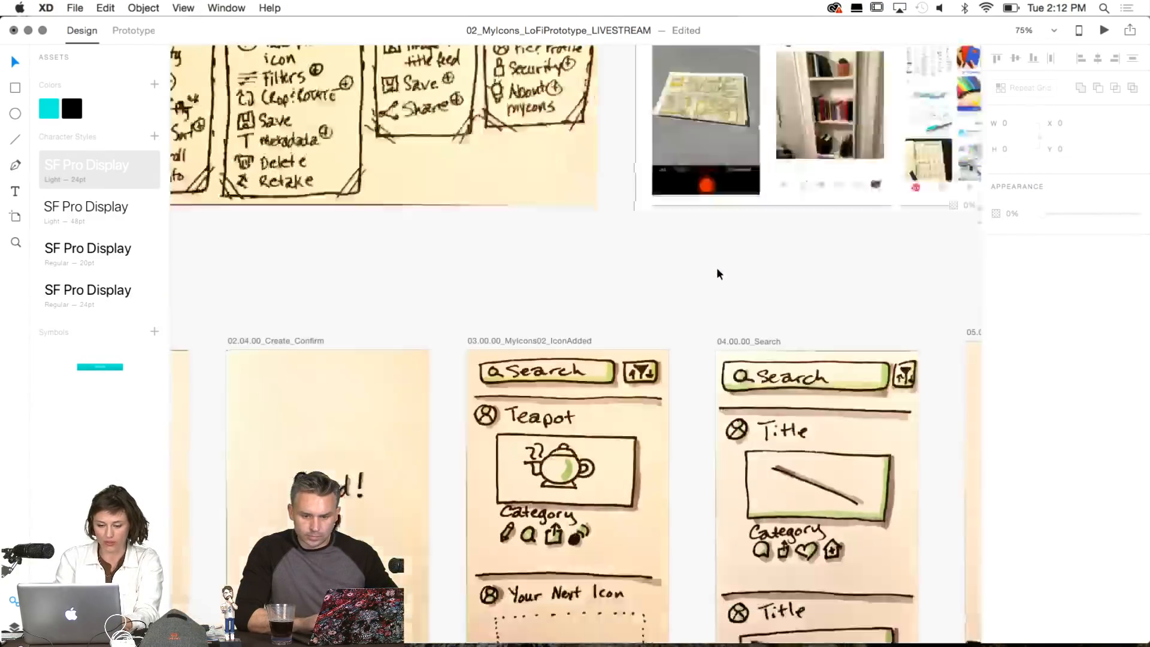
{"action": "scroll", "coordinate": [716, 274], "scroll_direction": "left", "scroll_amount": 15}
{"action": "scroll", "coordinate": [716, 274], "scroll_direction": "up", "scroll_amount": 8}
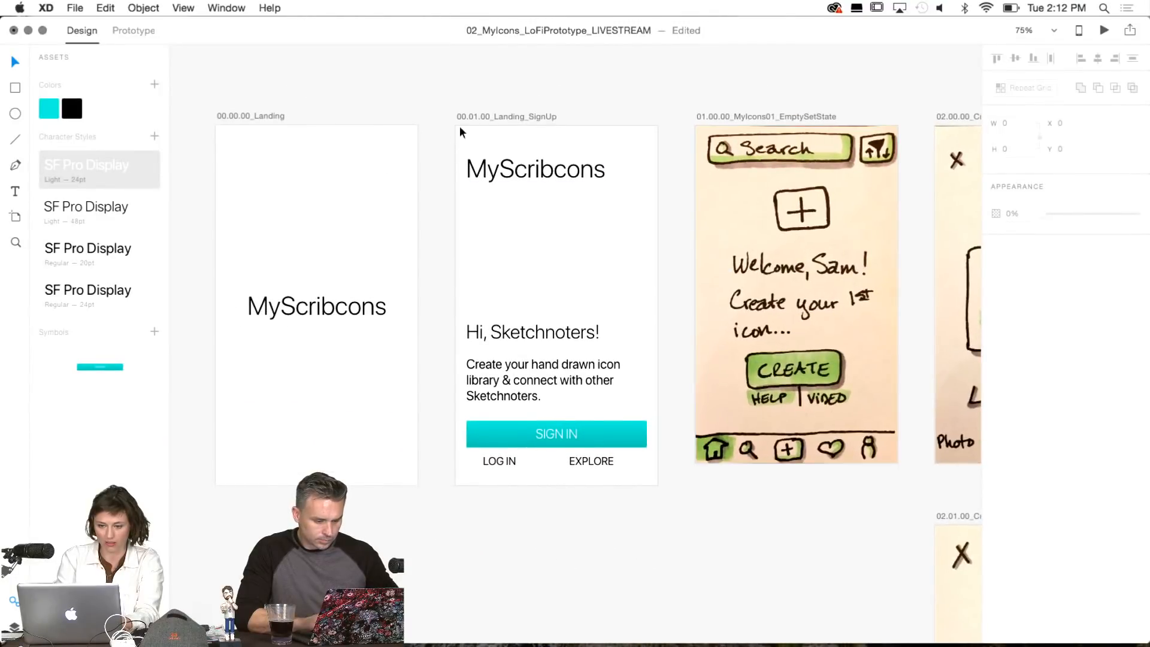
{"action": "left_click", "coordinate": [498, 114]}
{"action": "key", "text": "super+3"}
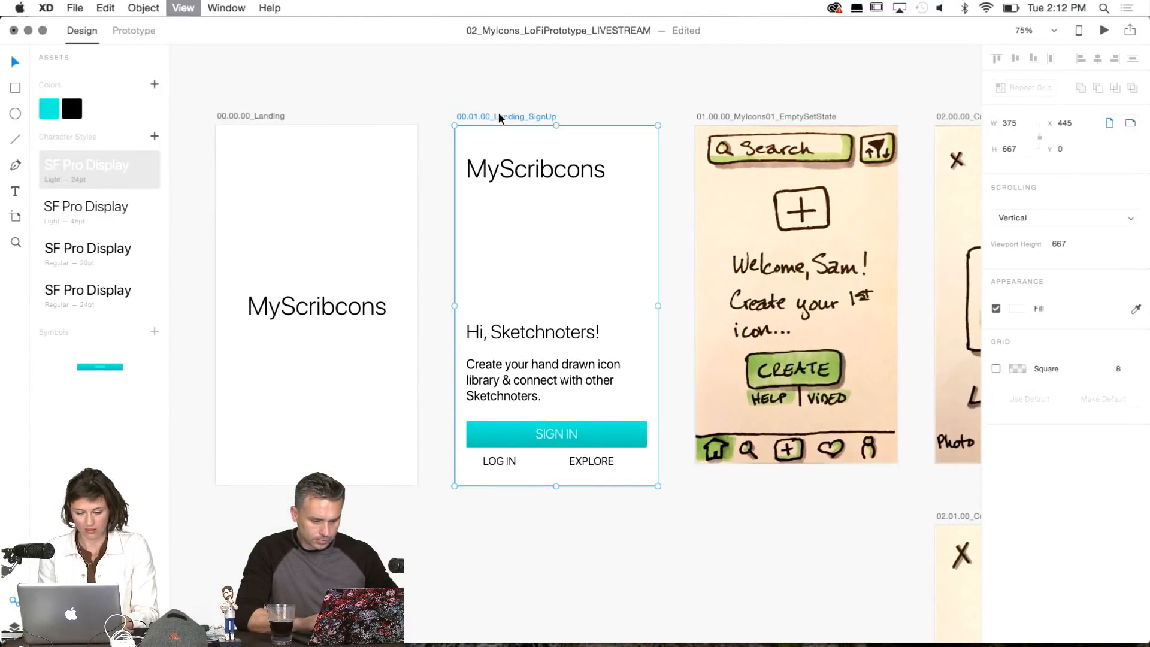
Draw a vertical divider line about 37 px tall between LOG IN and EXPLORE, with a border width of 2.
{"action": "left_click", "coordinate": [16, 141]}
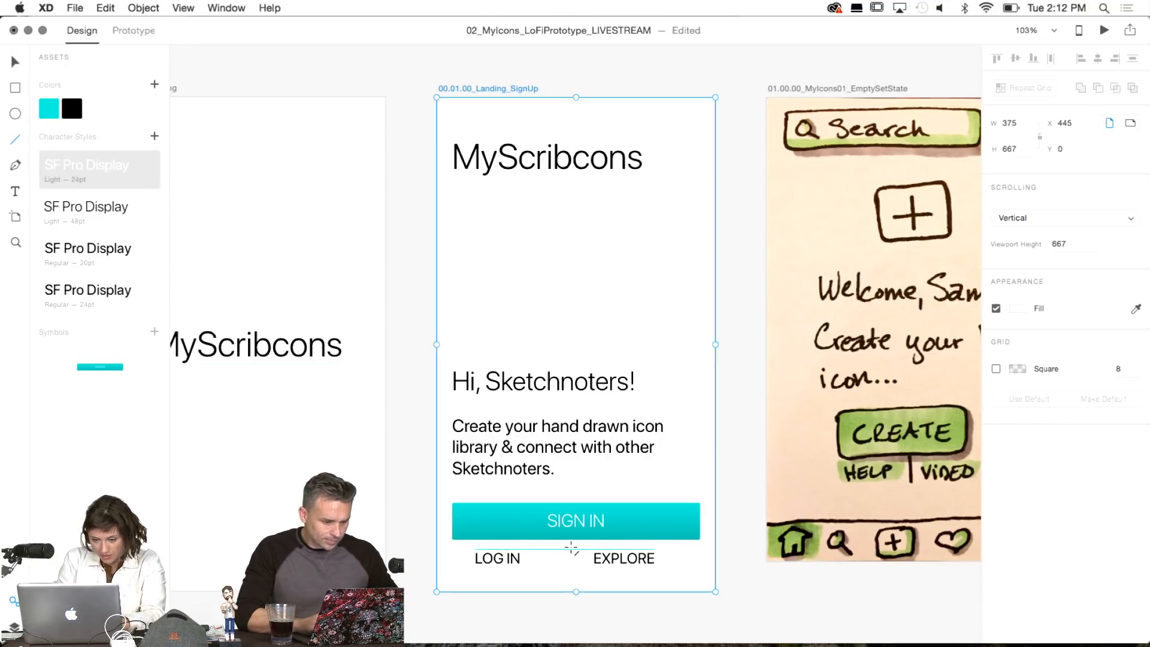
{"action": "left_click_drag", "start_coordinate": [570, 548], "coordinate": [569, 577]}
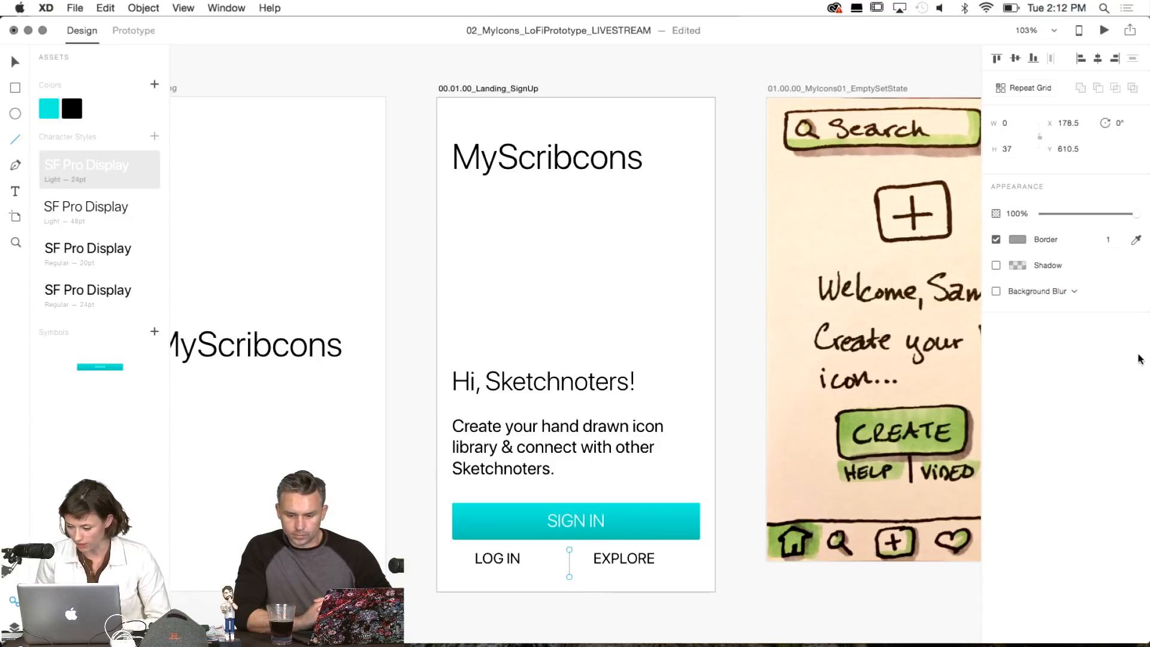
{"action": "left_click", "coordinate": [1109, 237]}
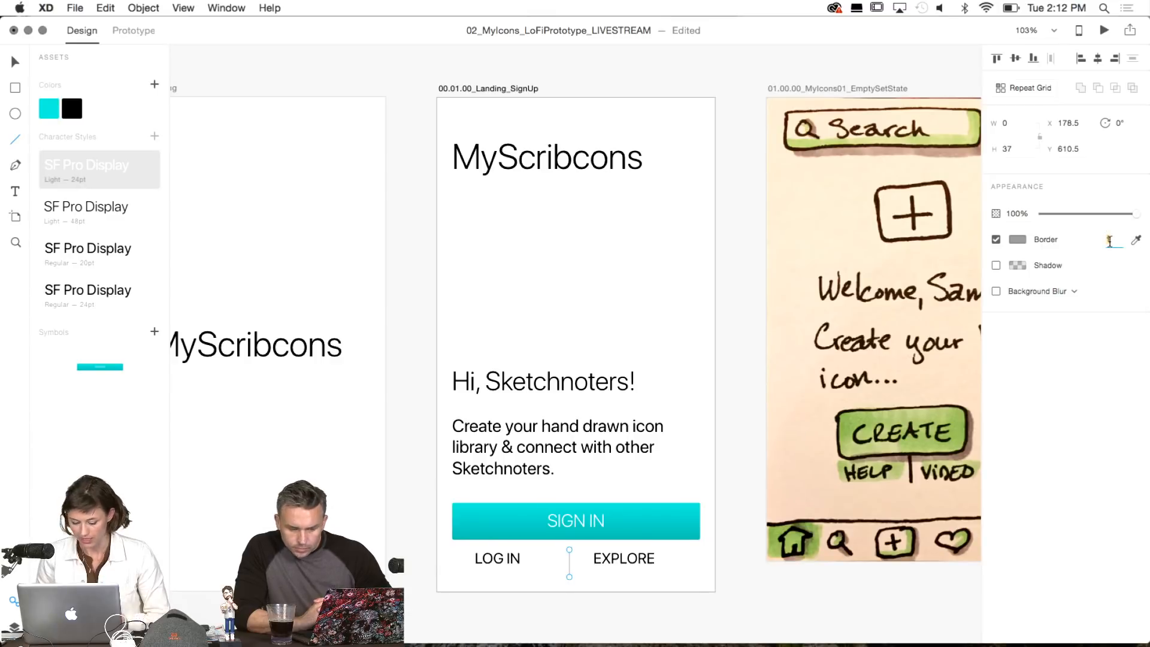
{"action": "type", "text": "2"}
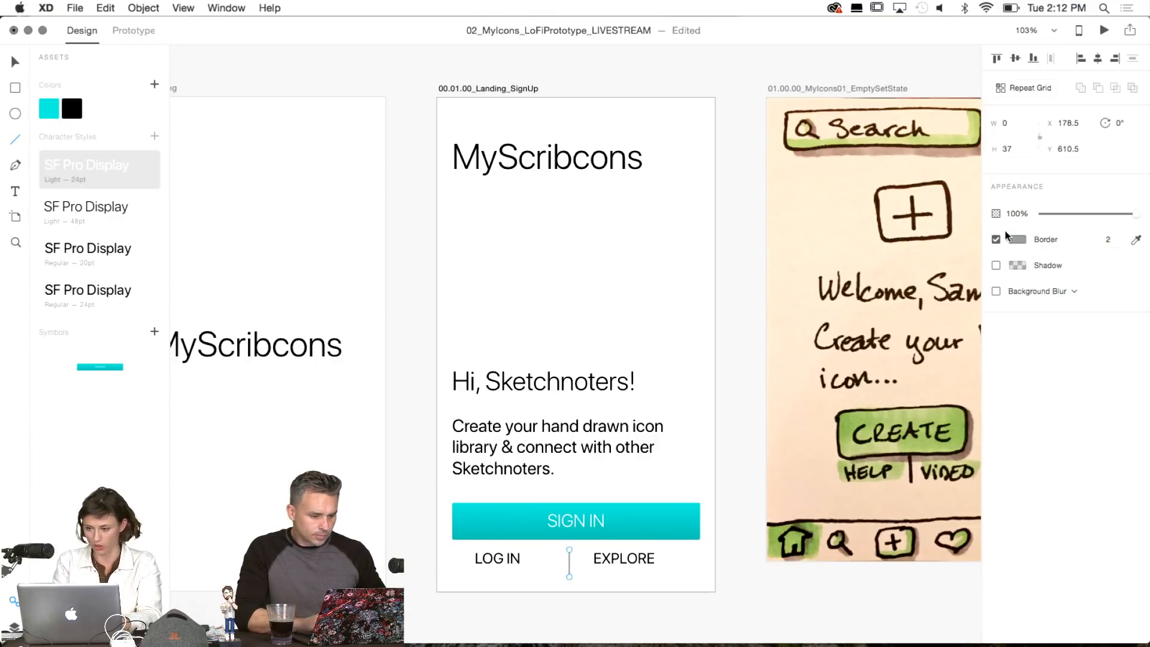
Set the divider line's border colour to black (#000000).
{"action": "left_click", "coordinate": [1017, 239]}
{"action": "left_click", "coordinate": [854, 250]}
{"action": "left_click_drag", "start_coordinate": [841, 263], "coordinate": [812, 277]}
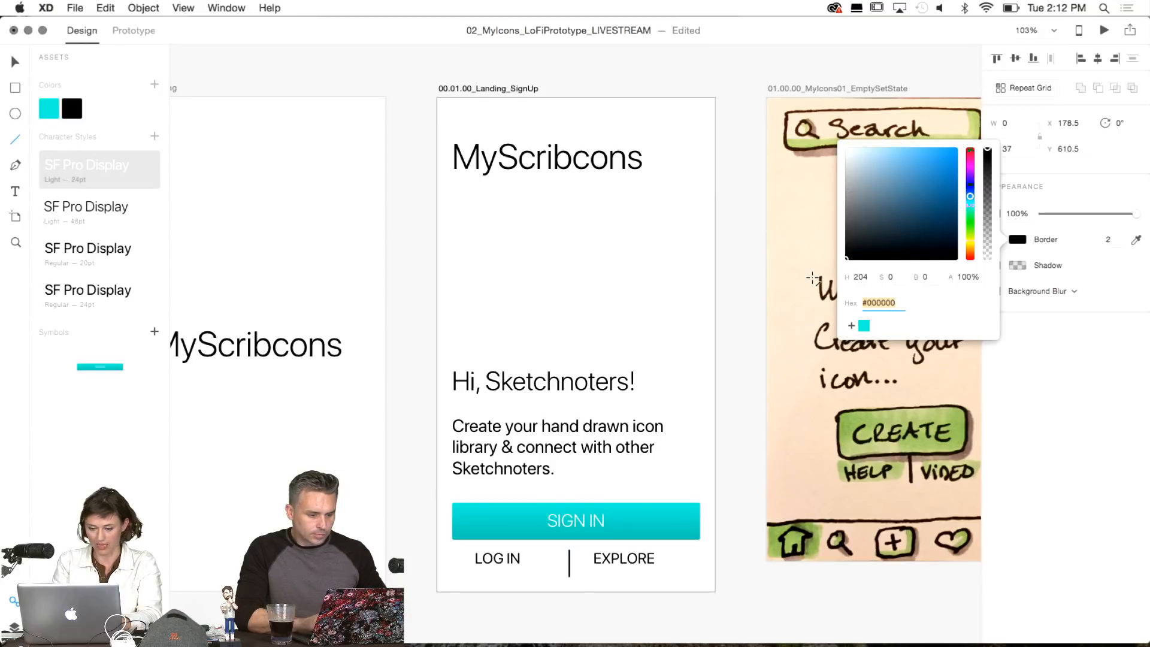
{"action": "left_click", "coordinate": [812, 277]}
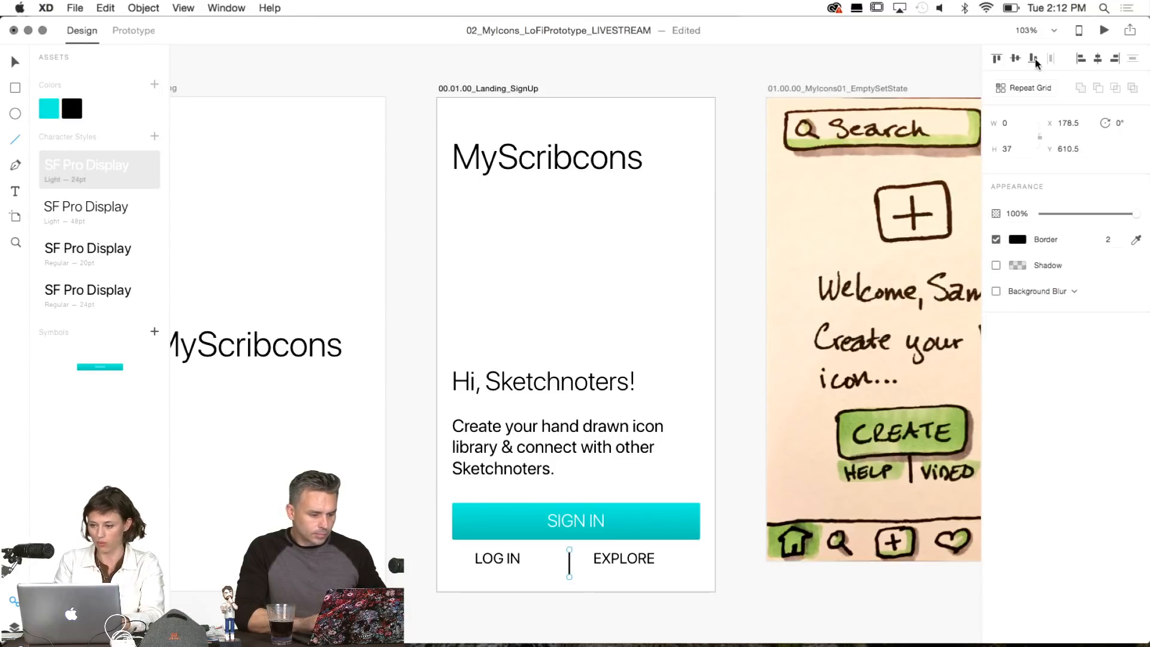
Centre the divider horizontally on the artboard and set its height to 40.
{"action": "left_click", "coordinate": [1097, 60]}
{"action": "left_click", "coordinate": [1018, 149]}
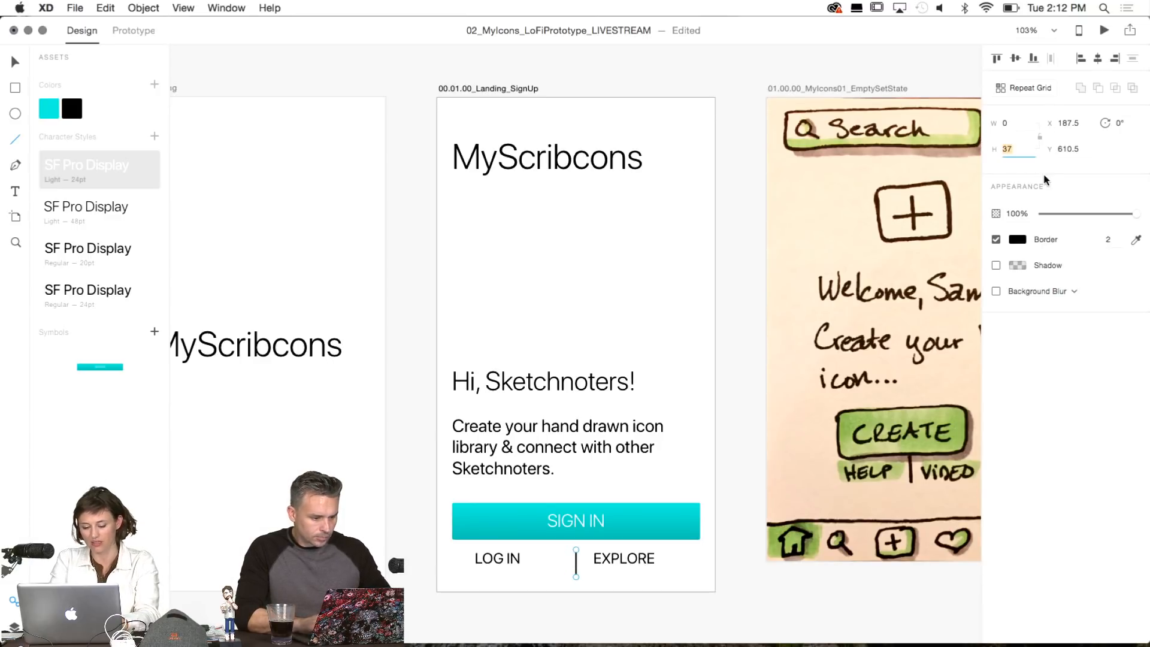
{"action": "type", "text": "40"}
{"action": "key", "text": "Return"}
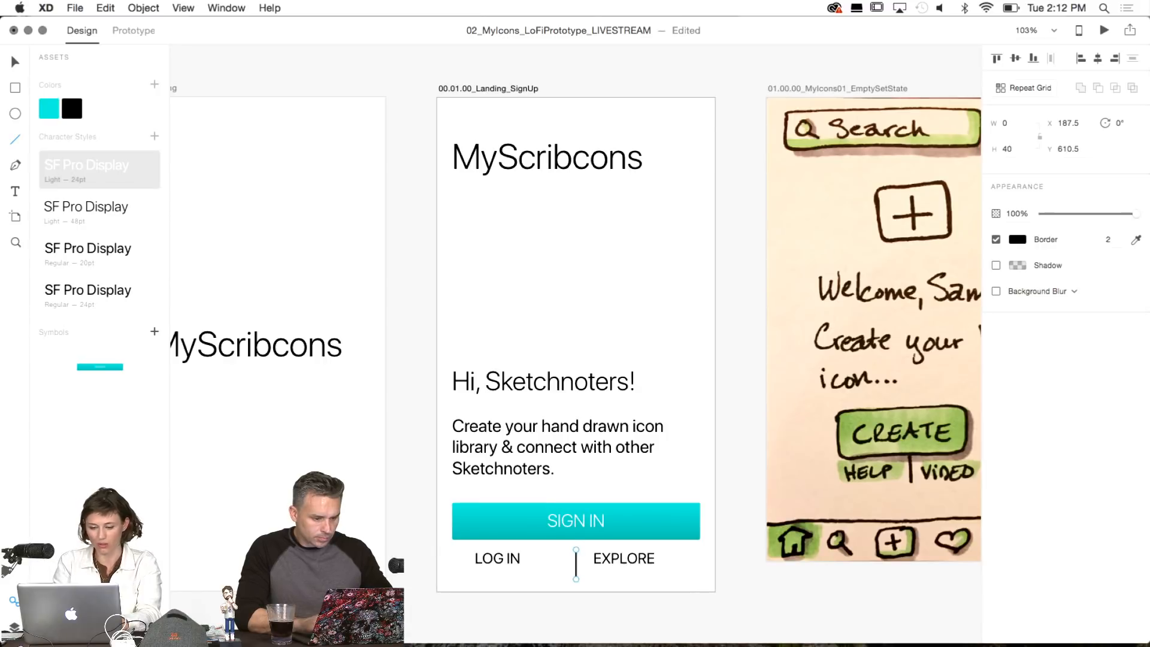
{"action": "left_click", "coordinate": [667, 545]}
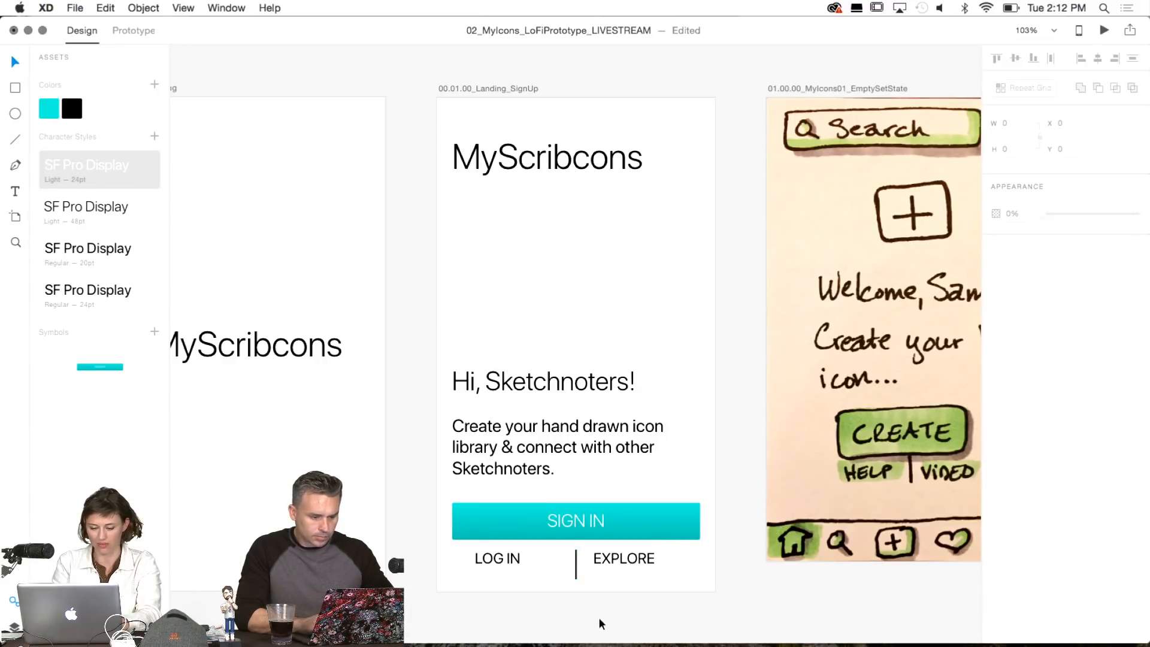
Move the divider vertically to Y 607.5, leaving a small gap below the SIGN IN button.
{"action": "left_click", "coordinate": [574, 569]}
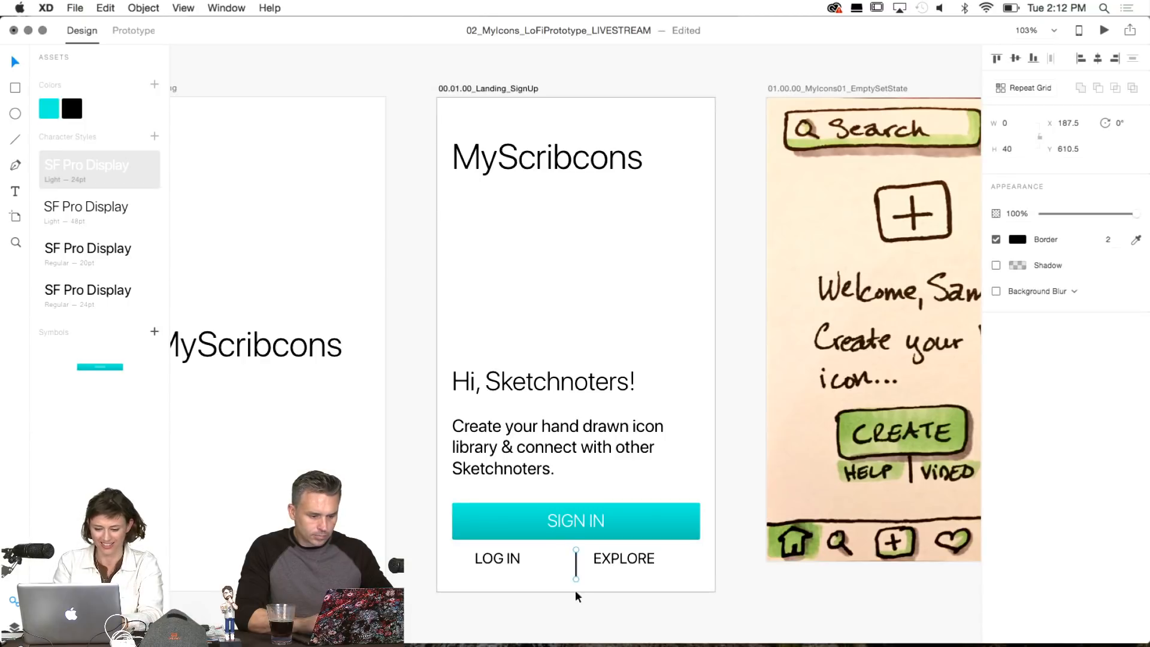
{"action": "left_click", "coordinate": [574, 619]}
{"action": "left_click", "coordinate": [575, 572]}
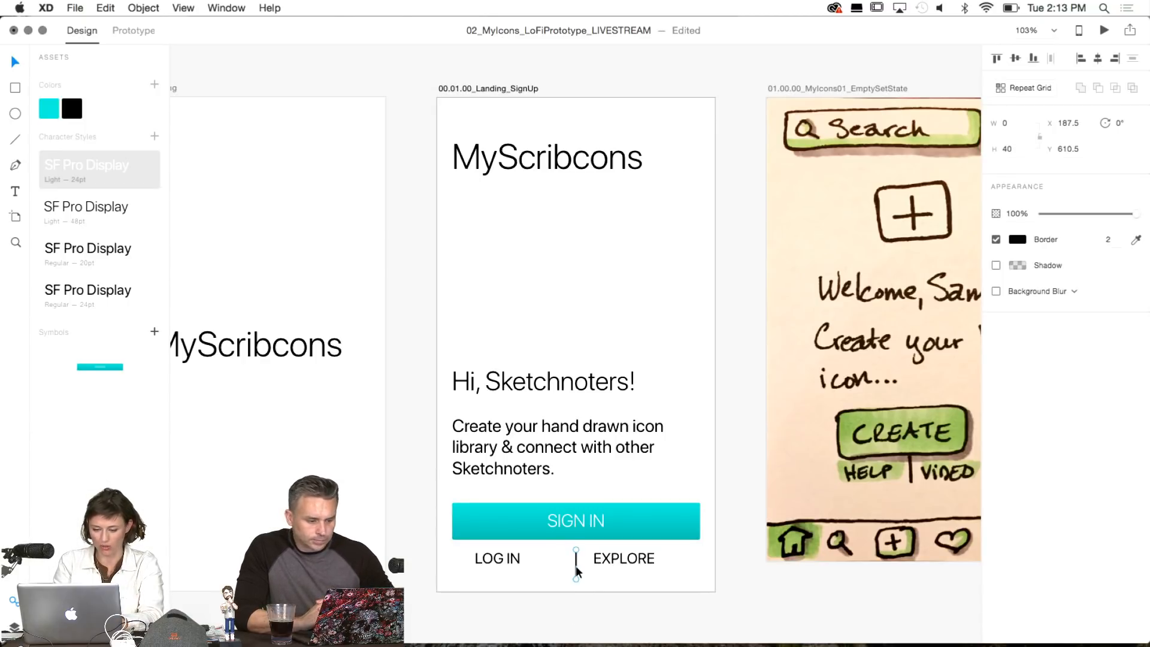
{"action": "left_click_drag", "start_coordinate": [577, 572], "coordinate": [574, 560]}
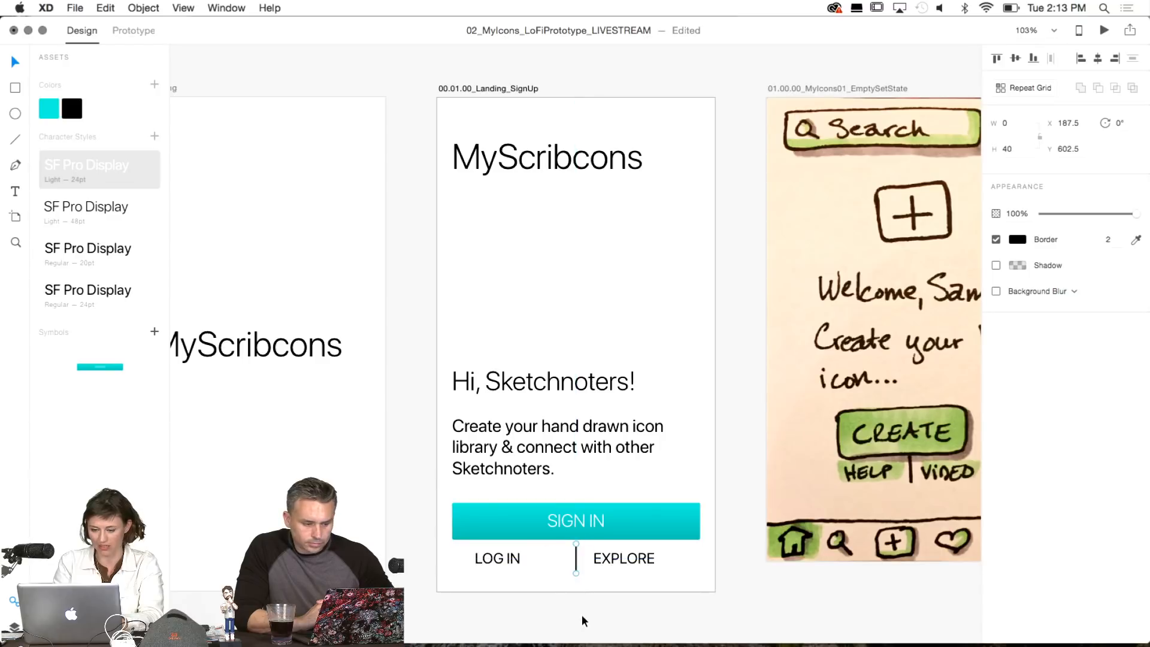
{"action": "left_click", "coordinate": [581, 615]}
{"action": "left_click", "coordinate": [574, 562]}
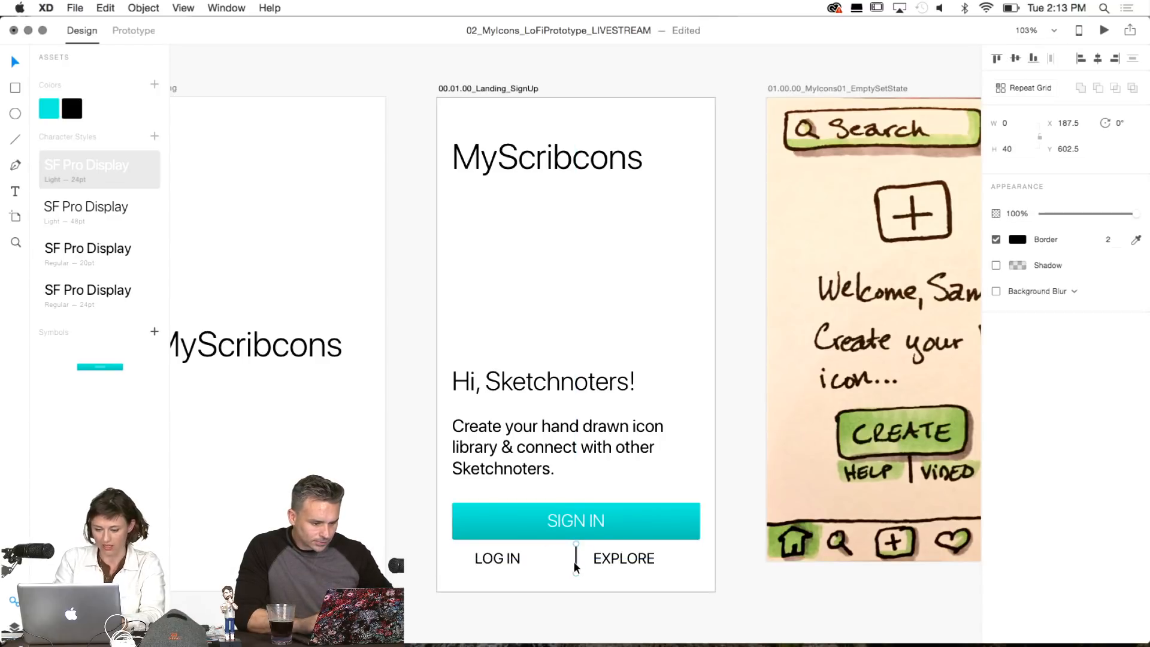
{"action": "left_click", "coordinate": [532, 631]}
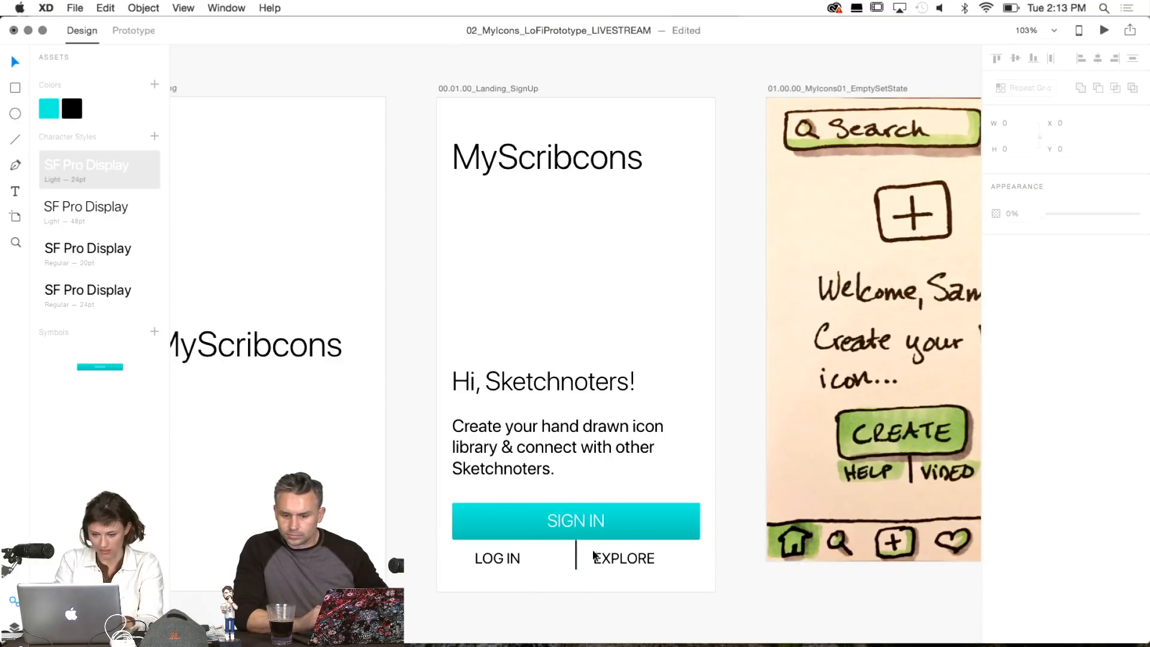
{"action": "left_click", "coordinate": [573, 559]}
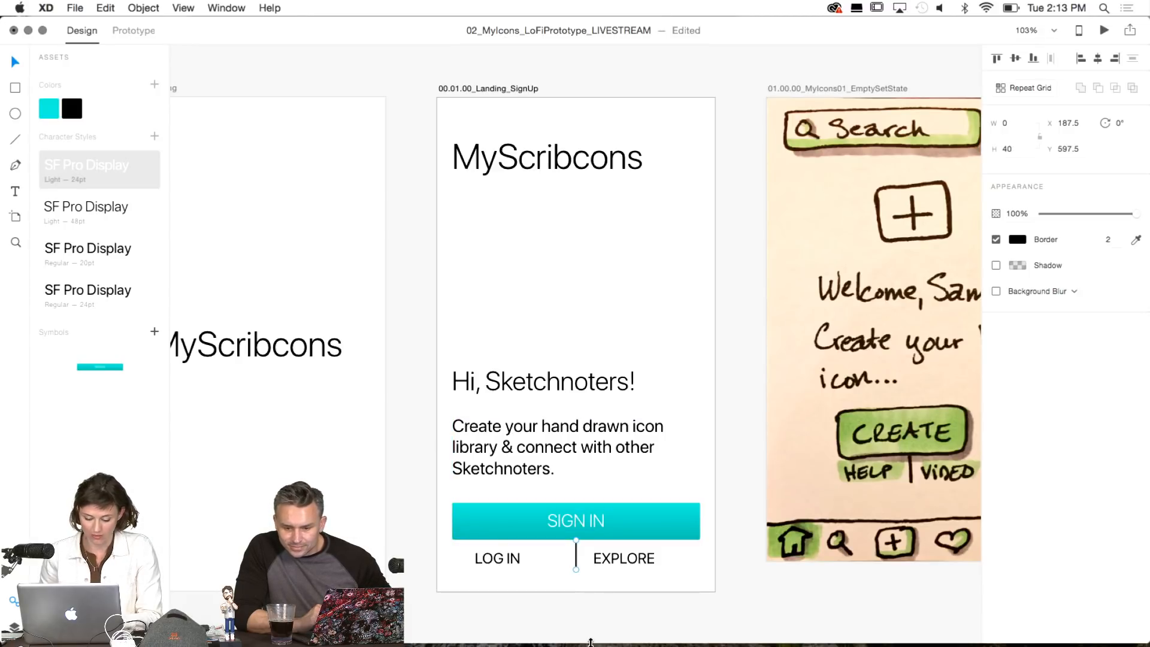
{"action": "key", "text": "shift+Down"}
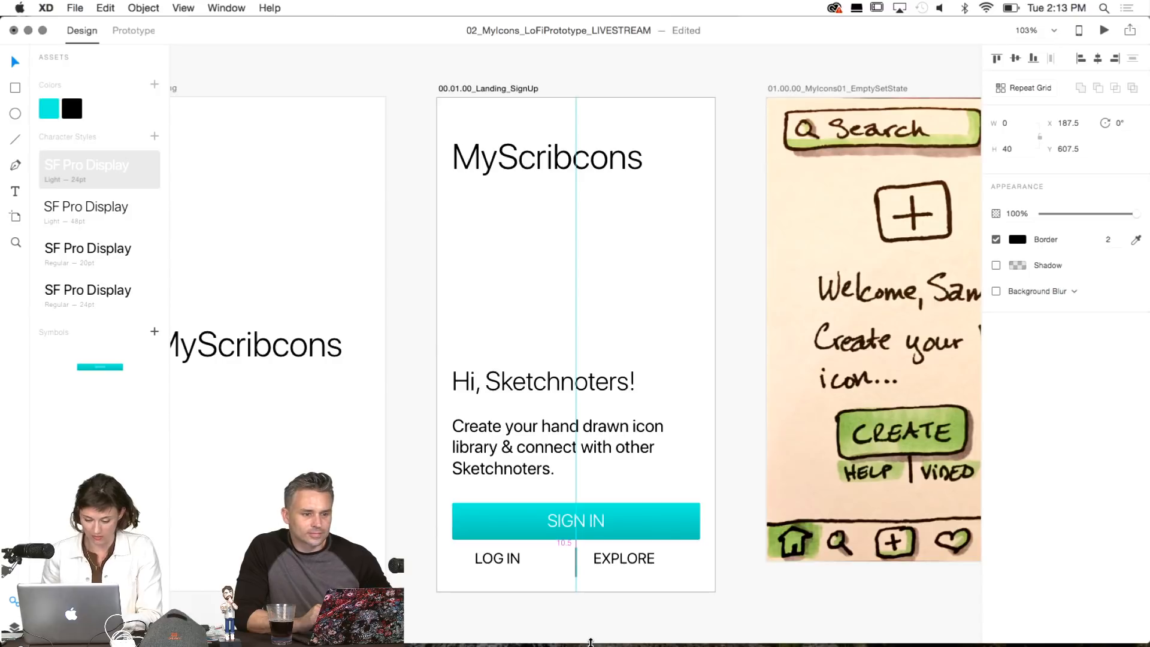
{"action": "key", "text": "shift+Down"}
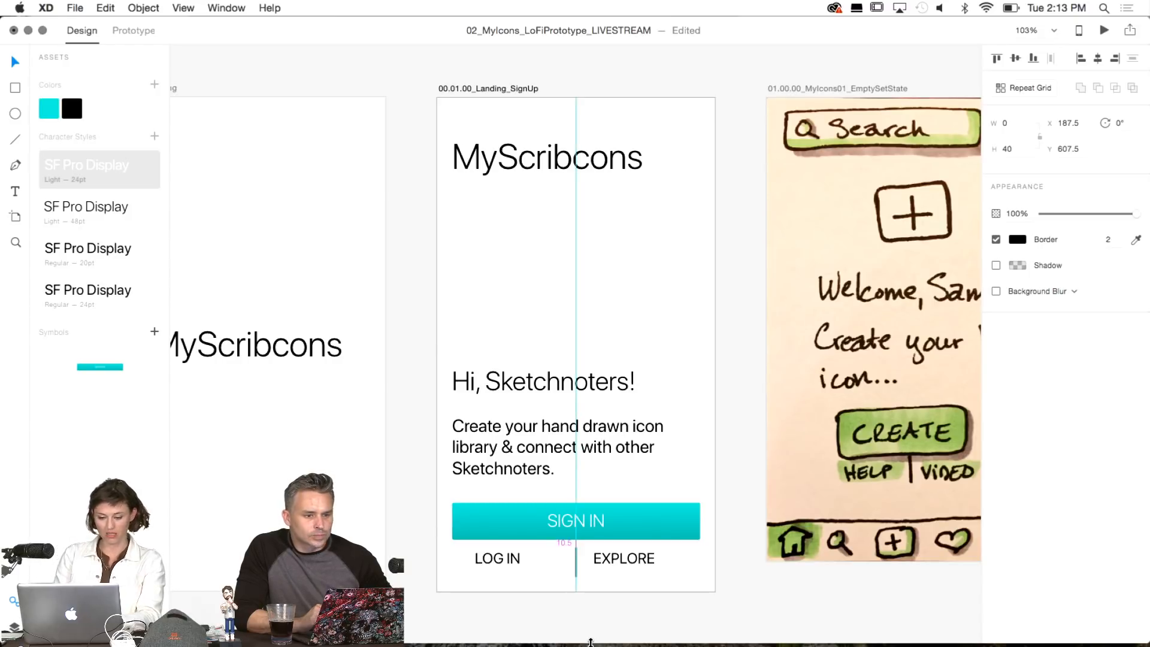
{"action": "key", "text": "shift+Up"}
Reposition LOG IN to X 68, Y 616 and shift EXPLORE level with it, so each label is centred on its side of the divider.
{"action": "left_click_drag", "start_coordinate": [505, 556], "coordinate": [513, 560]}
{"action": "left_click_drag", "start_coordinate": [623, 558], "coordinate": [647, 563]}
{"action": "mouse_move", "coordinate": [508, 554]}
{"action": "left_mouse_down"}
{"action": "mouse_move", "coordinate": [523, 561]}
{"action": "mouse_move", "coordinate": [504, 567]}
{"action": "left_mouse_up"}
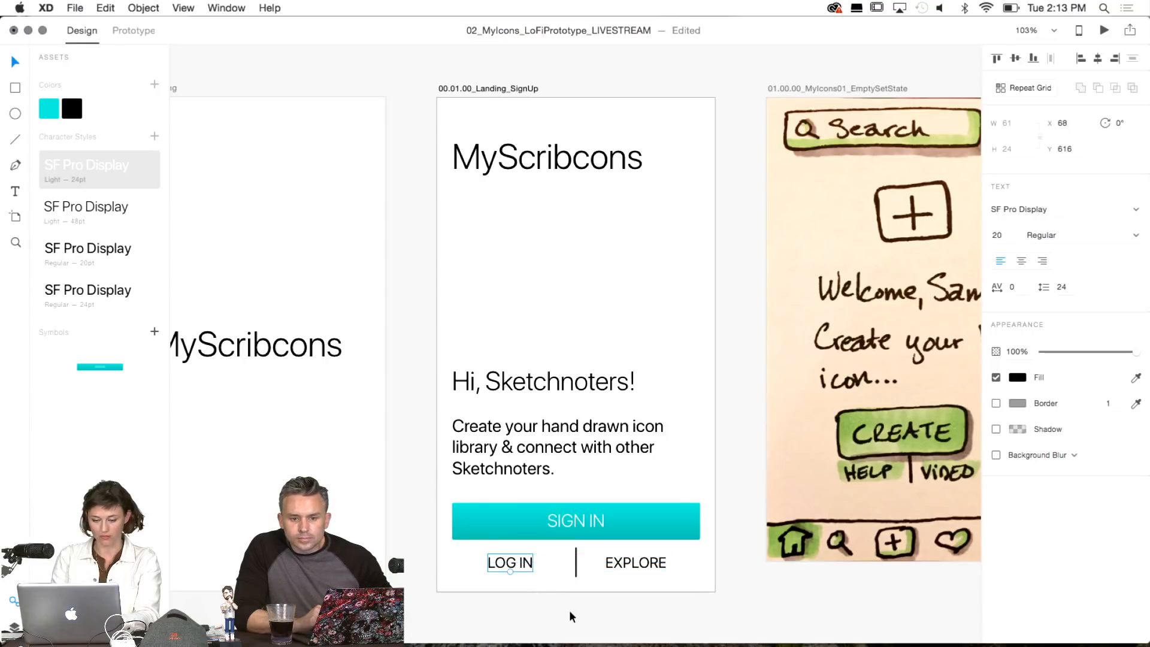
{"action": "left_click", "coordinate": [570, 612]}
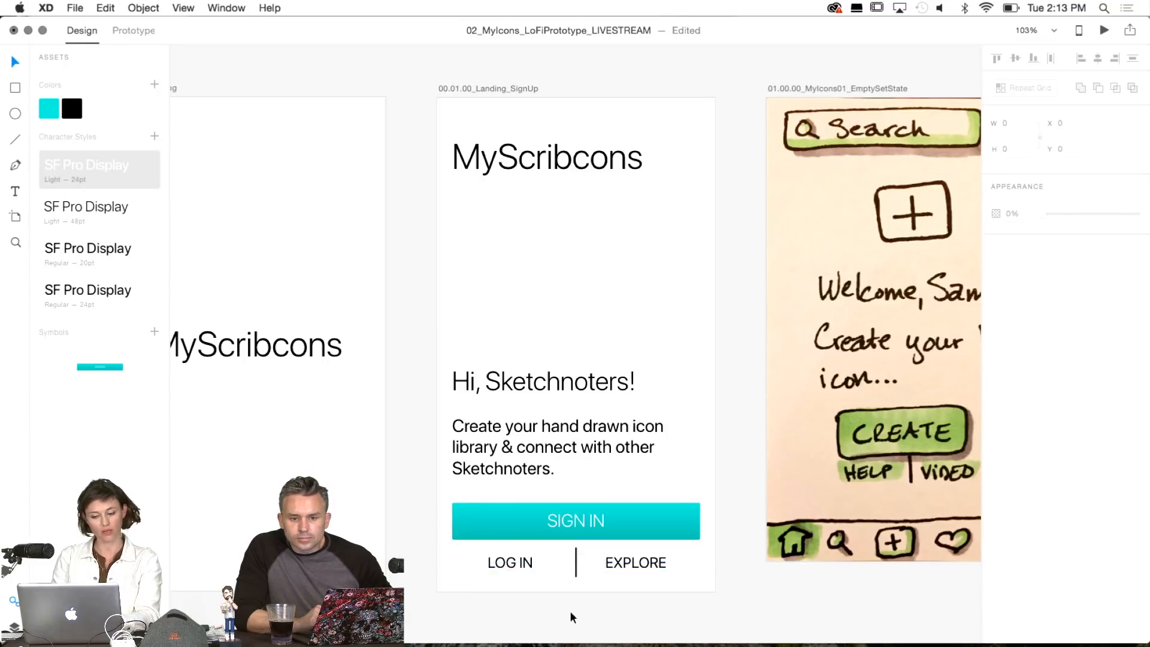
Raise the description paragraph closer to the heading, leaving more space above the SIGN IN button.
{"action": "left_click", "coordinate": [505, 449]}
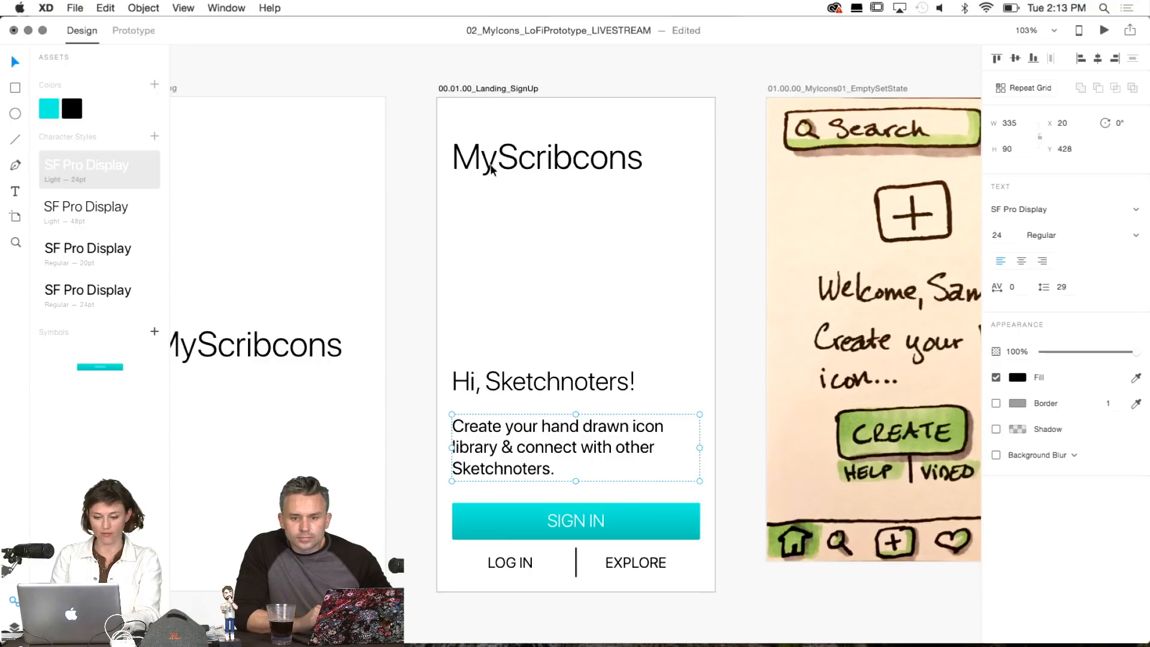
{"action": "left_click_drag", "start_coordinate": [505, 446], "coordinate": [504, 458]}
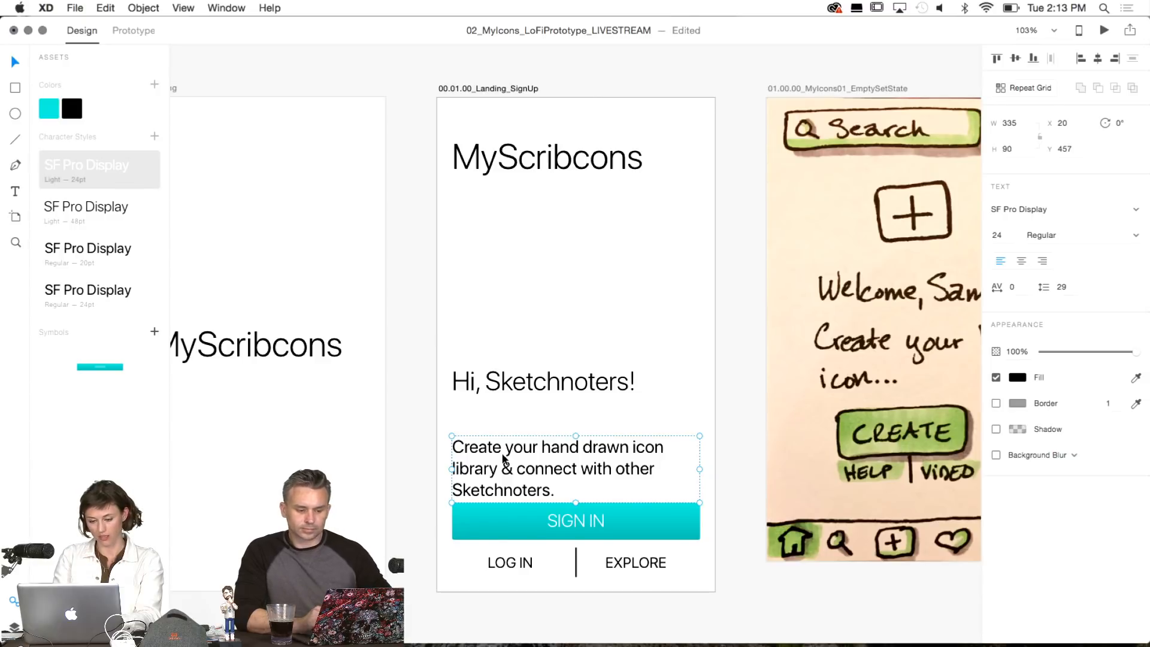
{"action": "key", "text": "shift+Up"}
{"action": "key", "text": "shift+Up"}
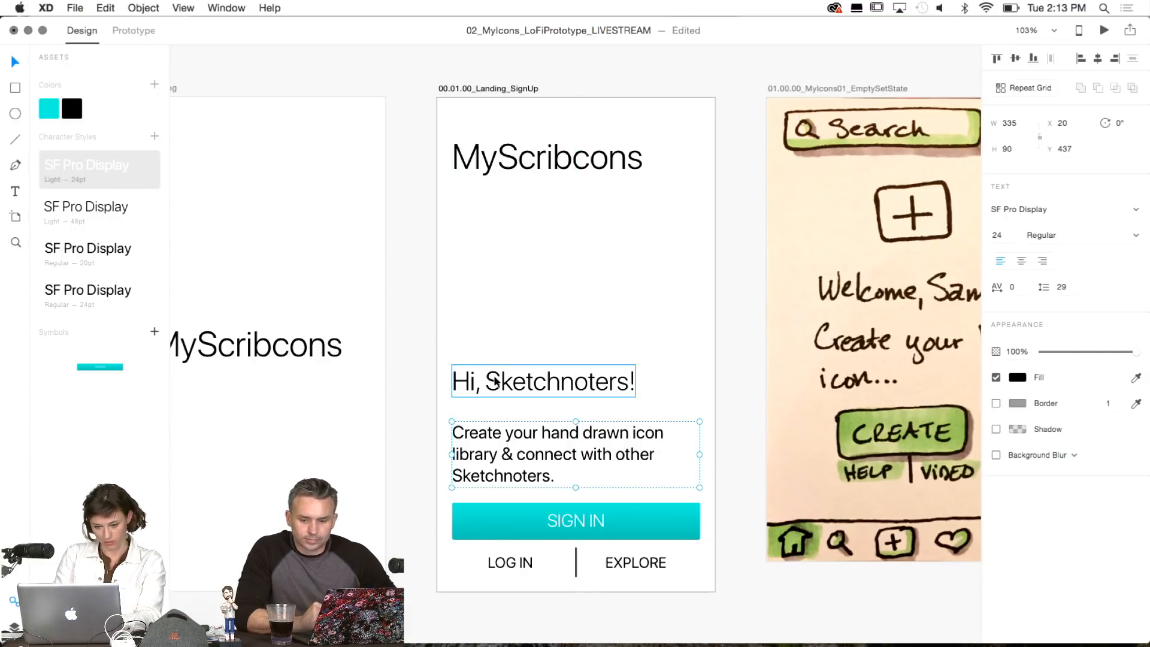
{"action": "key", "text": "shift+Up"}
{"action": "key", "text": "shift+Up"}
{"action": "key", "text": "shift+Up"}
Move the "Hi, Sketchnoters!" heading up to Y 344, above the description paragraph.
{"action": "mouse_move", "coordinate": [497, 378]}
{"action": "left_mouse_down"}
{"action": "mouse_move", "coordinate": [499, 360]}
{"action": "mouse_move", "coordinate": [500, 383]}
{"action": "left_mouse_up"}
{"action": "key", "text": "shift+Up"}
{"action": "key", "text": "shift+Up"}
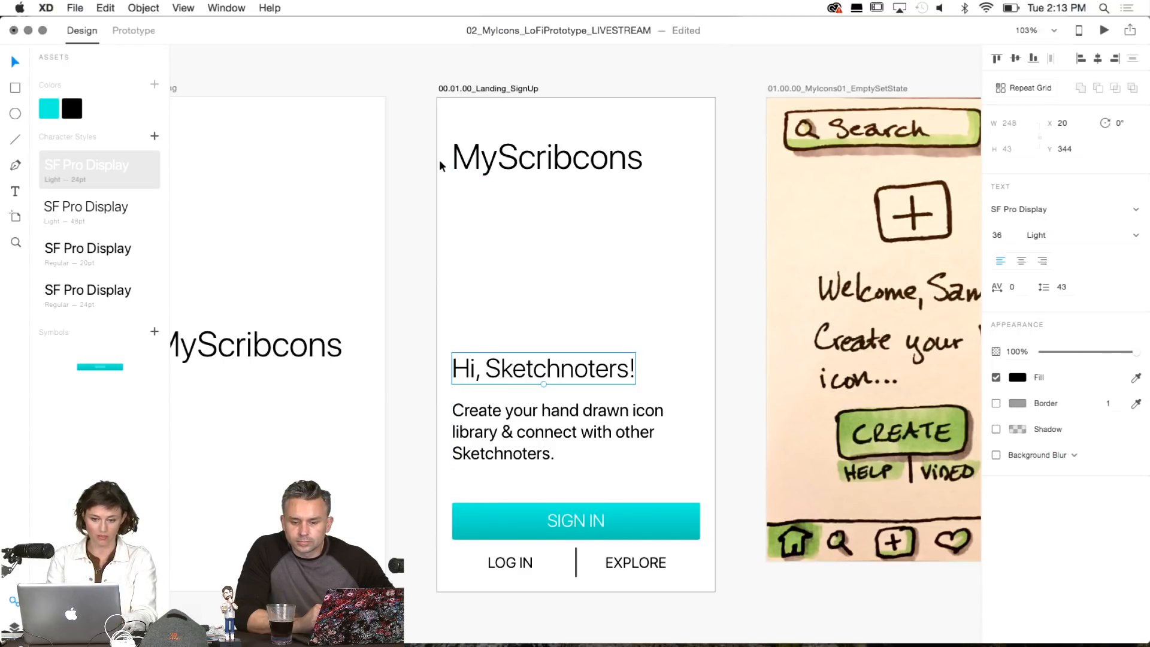
Check the bottom margin by moving SIGN IN, LOG IN, the divider and EXPLORE together to the artboard's lower edge and back up to Y 547.
{"action": "scroll", "coordinate": [436, 226], "scroll_direction": "up", "scroll_amount": 3}
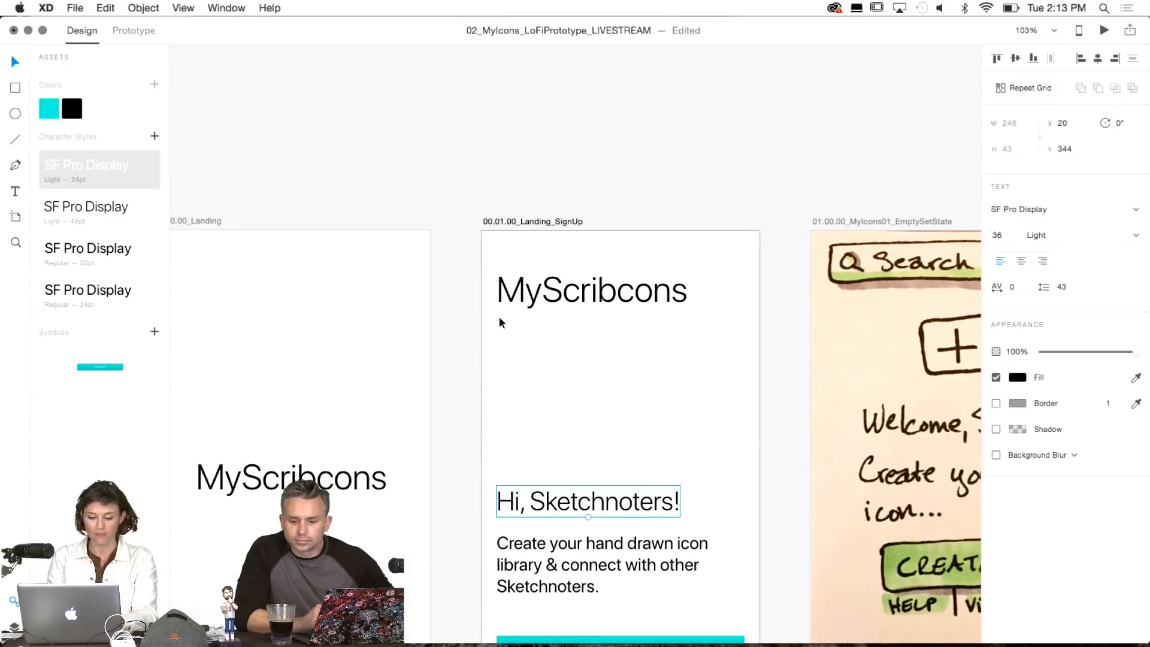
{"action": "scroll", "coordinate": [498, 317], "scroll_direction": "down", "scroll_amount": 8}
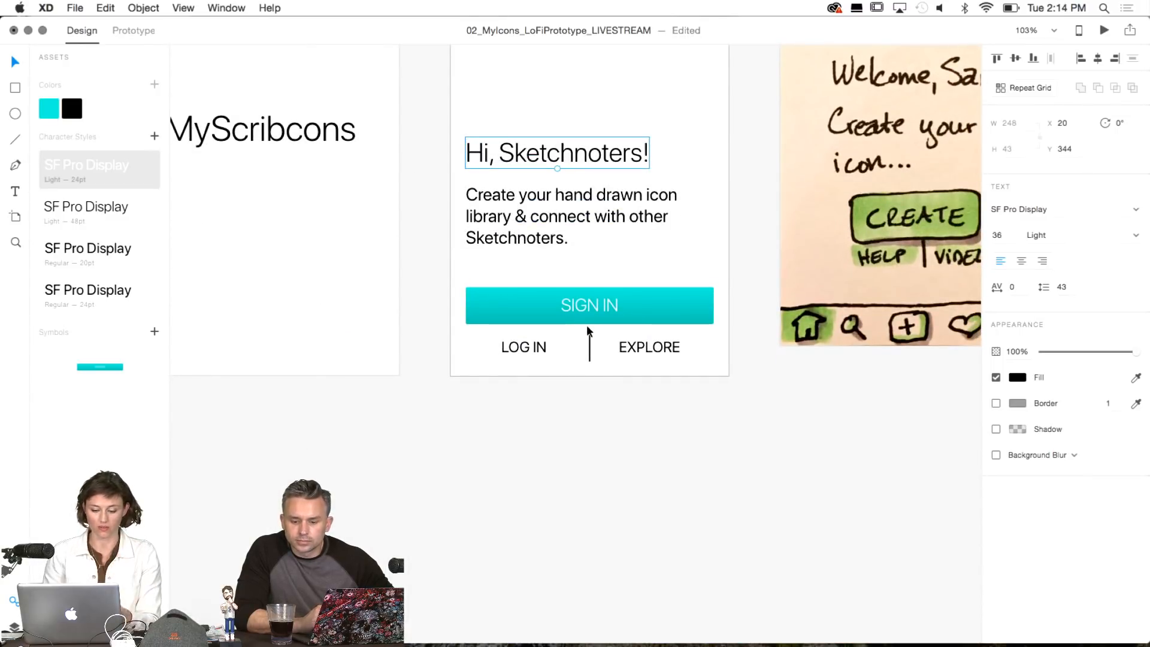
{"action": "left_click", "coordinate": [502, 291]}
{"action": "left_click", "coordinate": [516, 348], "text": "shift"}
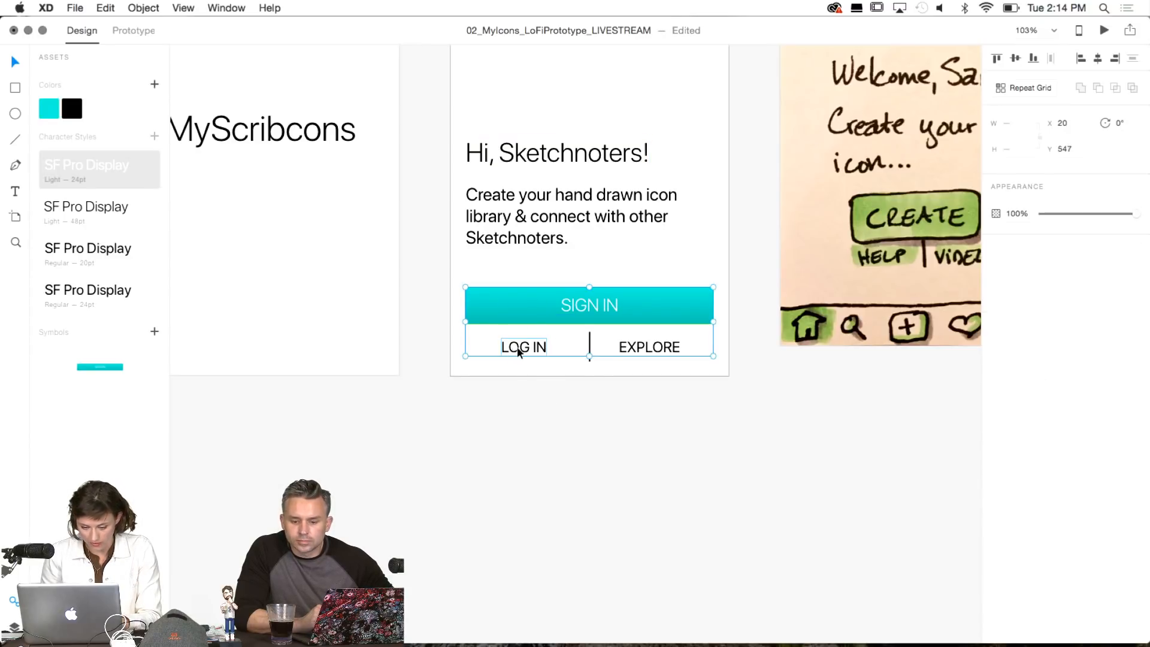
{"action": "left_click", "coordinate": [589, 347], "text": "shift"}
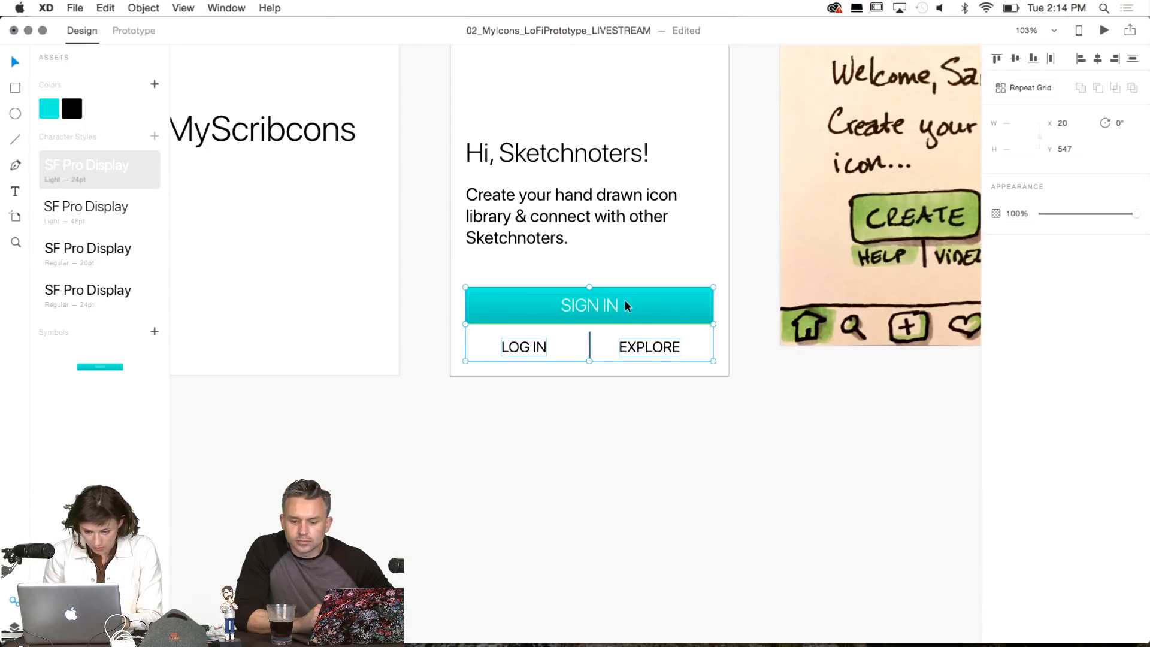
{"action": "left_click_drag", "start_coordinate": [624, 305], "coordinate": [625, 317]}
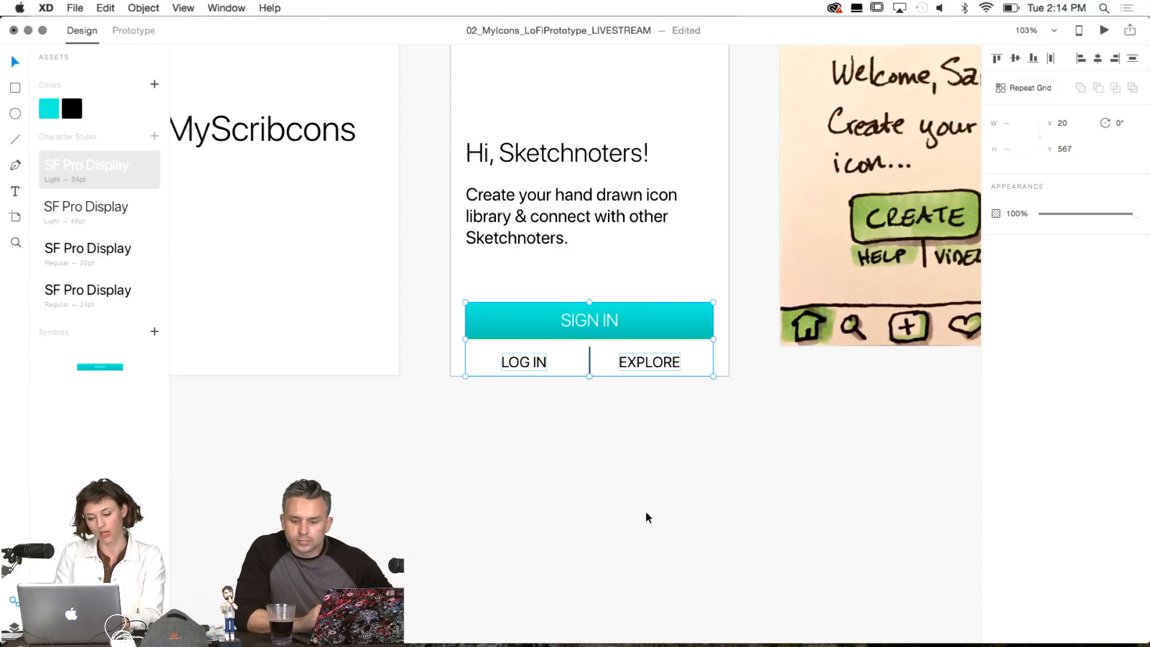
{"action": "key", "text": "shift+Up"}
{"action": "key", "text": "shift+Up"}
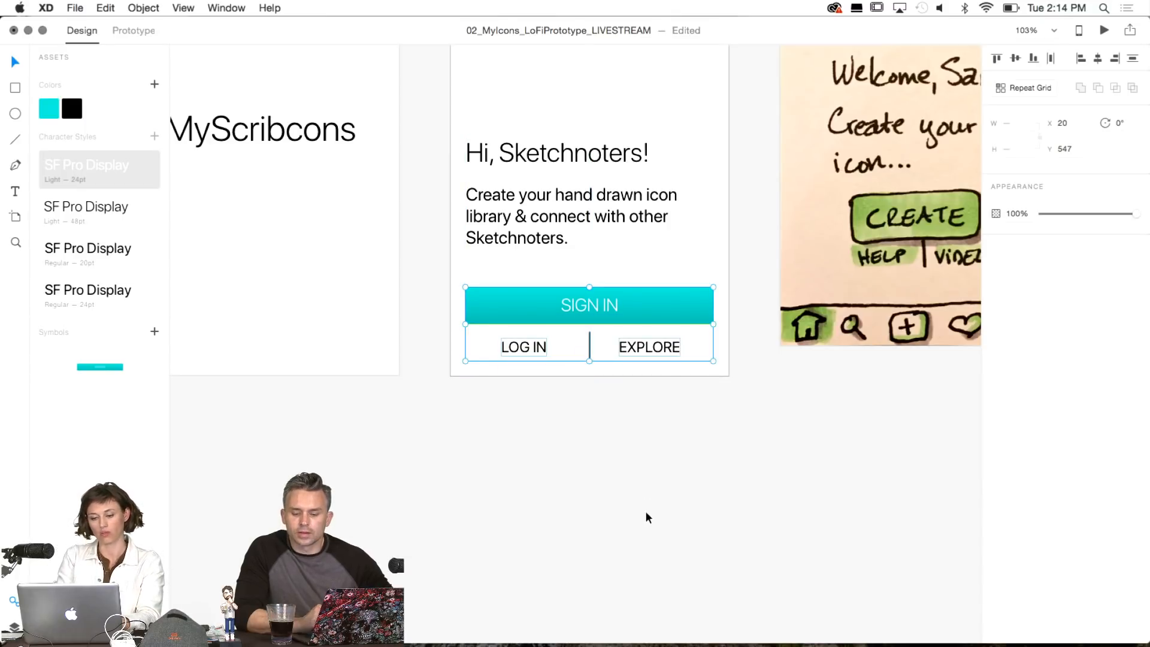
{"action": "key", "text": "super+minus"}
{"action": "key", "text": "Escape"}
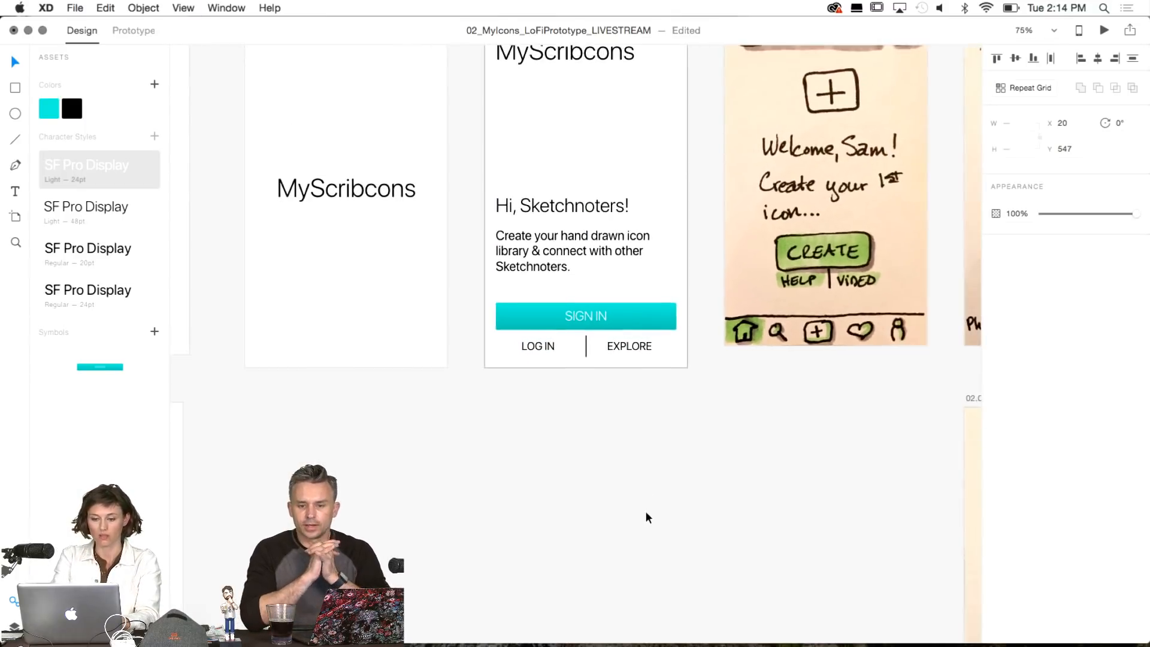
{"action": "scroll", "coordinate": [645, 511], "scroll_direction": "up", "scroll_amount": 5}
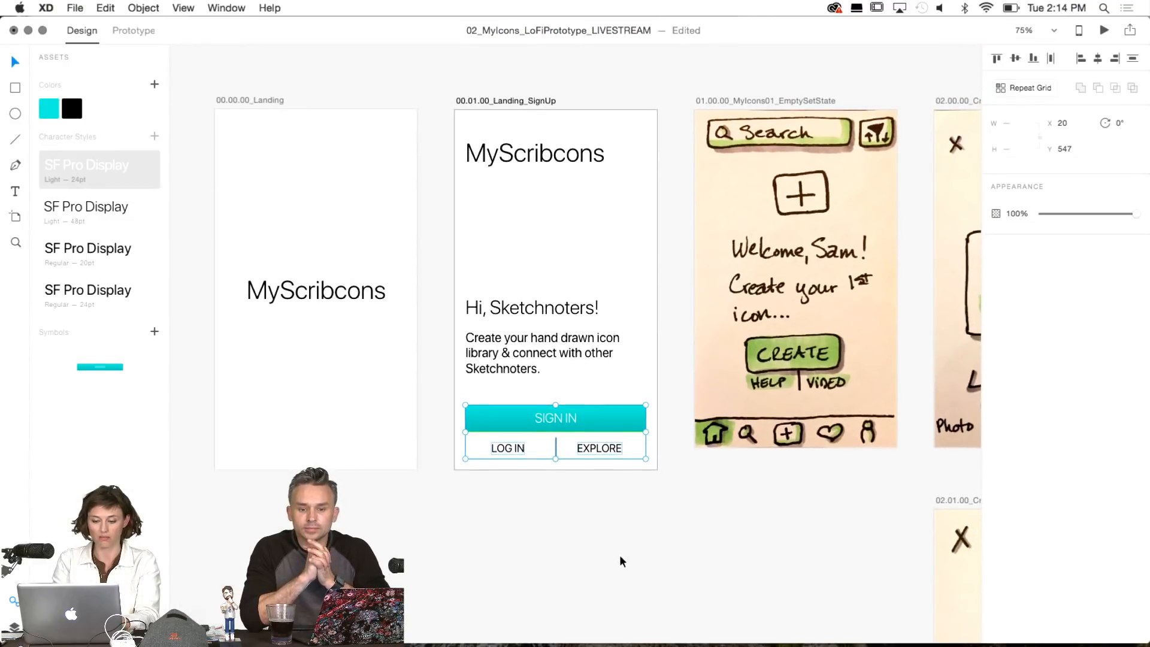
{"action": "left_click", "coordinate": [620, 557]}
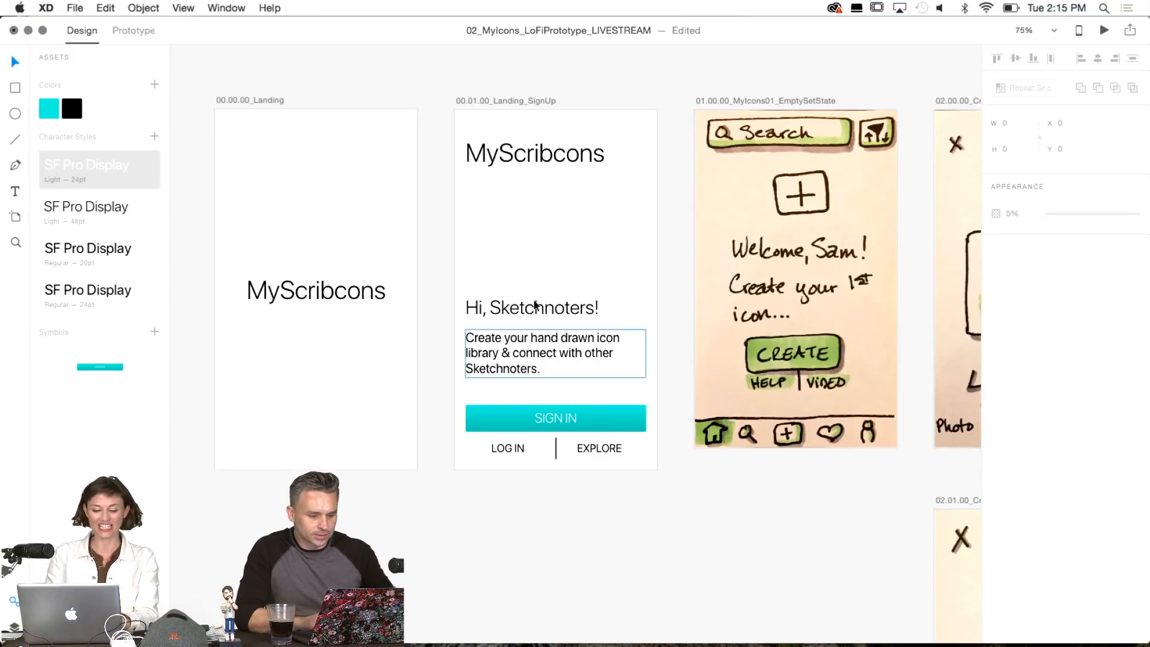
Set the LOG IN label's text alignment to centred.
{"action": "scroll", "coordinate": [576, 533], "scroll_direction": "right", "scroll_amount": 5}
{"action": "scroll", "coordinate": [576, 533], "scroll_direction": "down", "scroll_amount": 1}
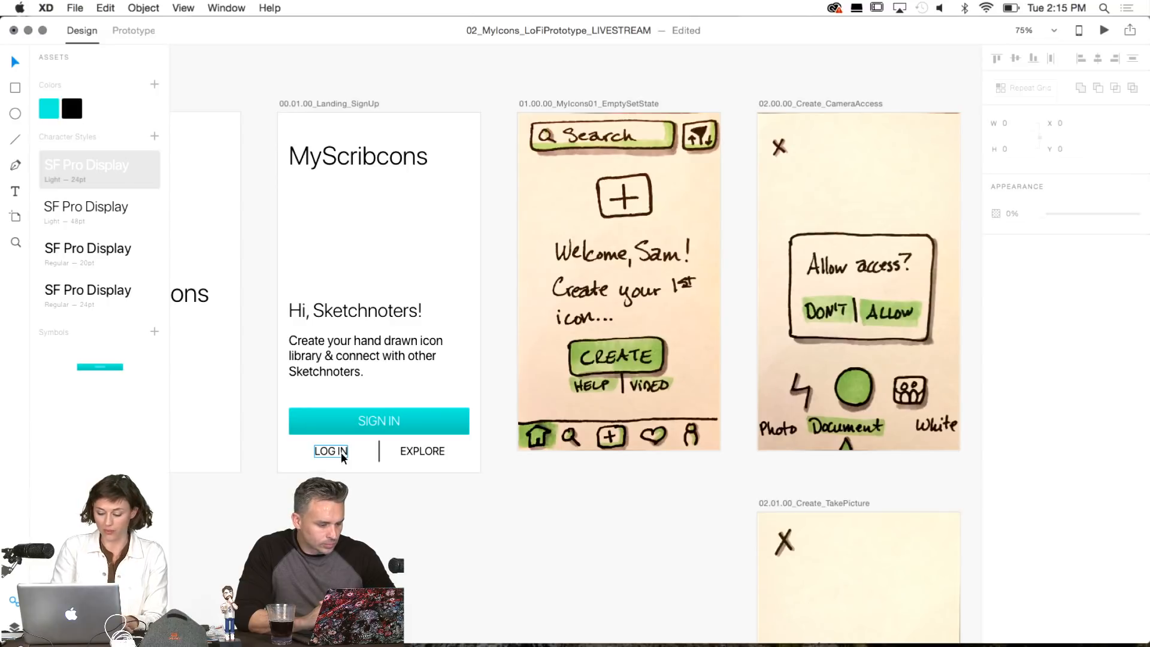
{"action": "scroll", "coordinate": [340, 452], "scroll_direction": "up", "scroll_amount": 5}
{"action": "scroll", "coordinate": [340, 452], "scroll_direction": "down", "scroll_amount": 5}
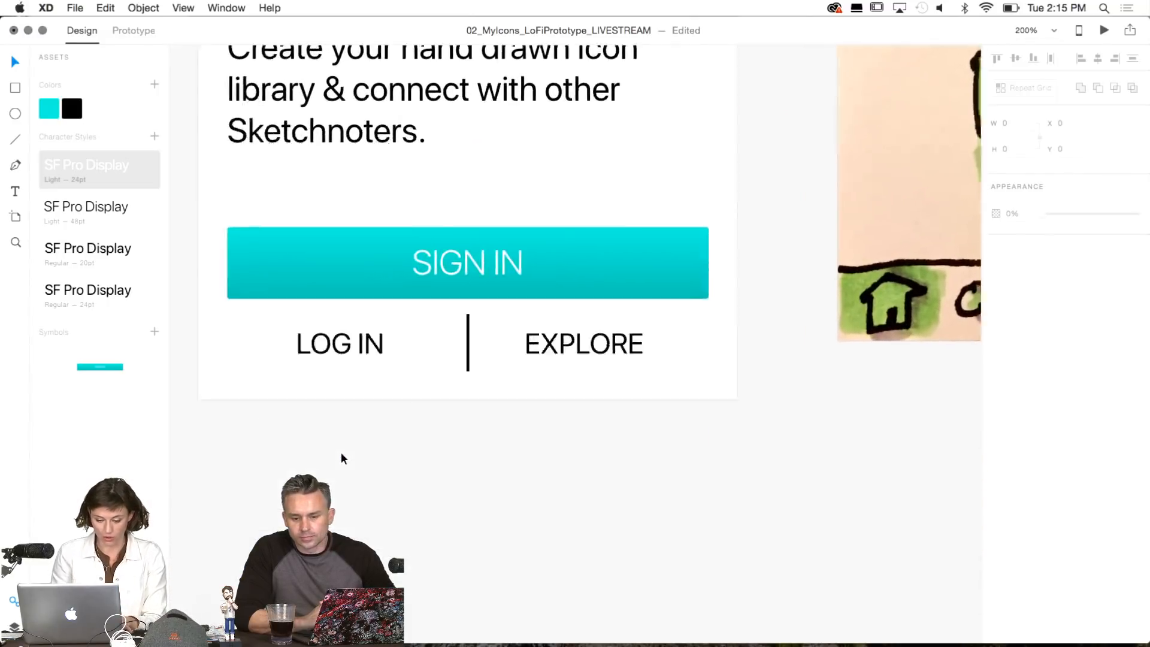
{"action": "scroll", "coordinate": [340, 451], "scroll_direction": "left", "scroll_amount": 4}
{"action": "left_click", "coordinate": [501, 303]}
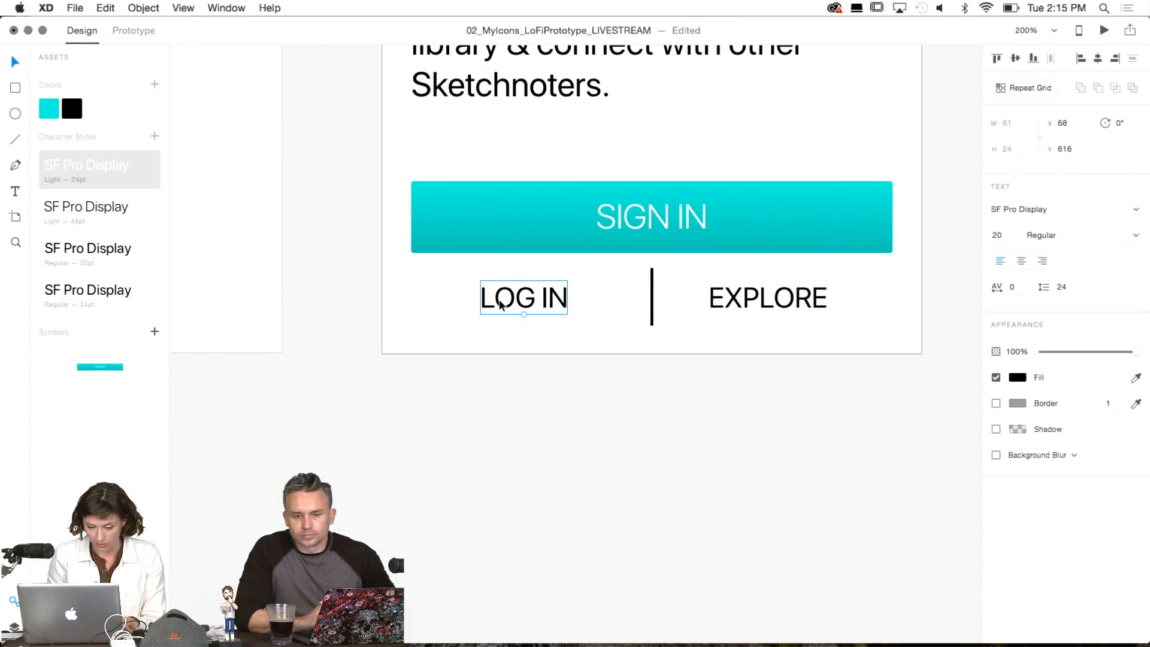
{"action": "double_click", "coordinate": [506, 299]}
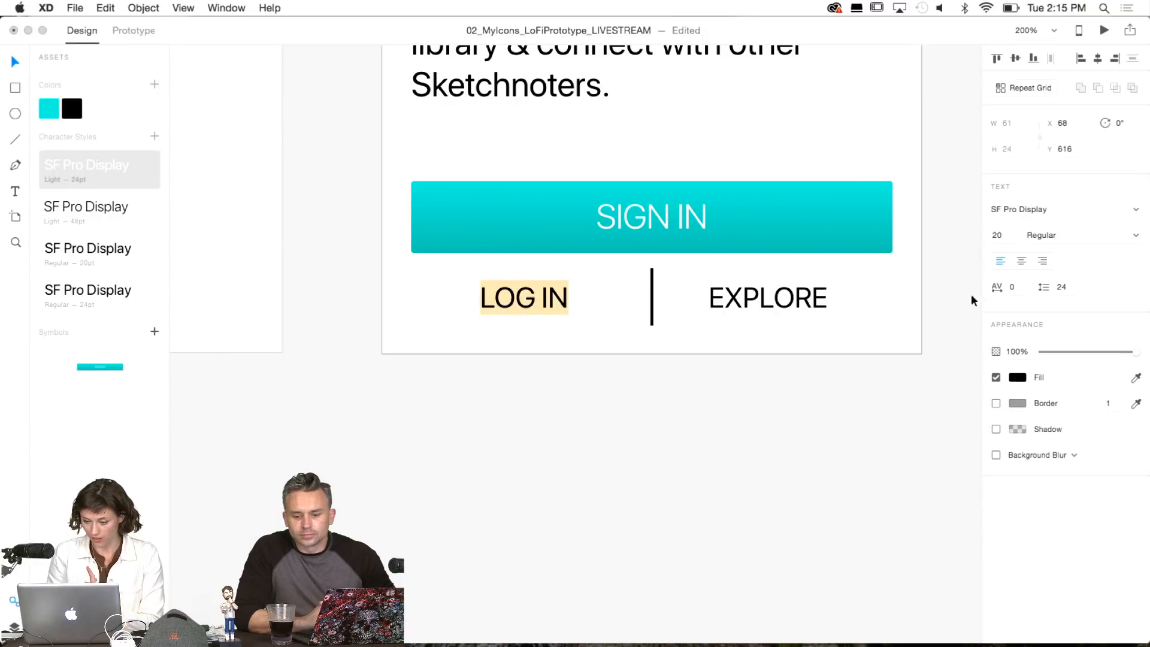
{"action": "left_click", "coordinate": [1025, 258]}
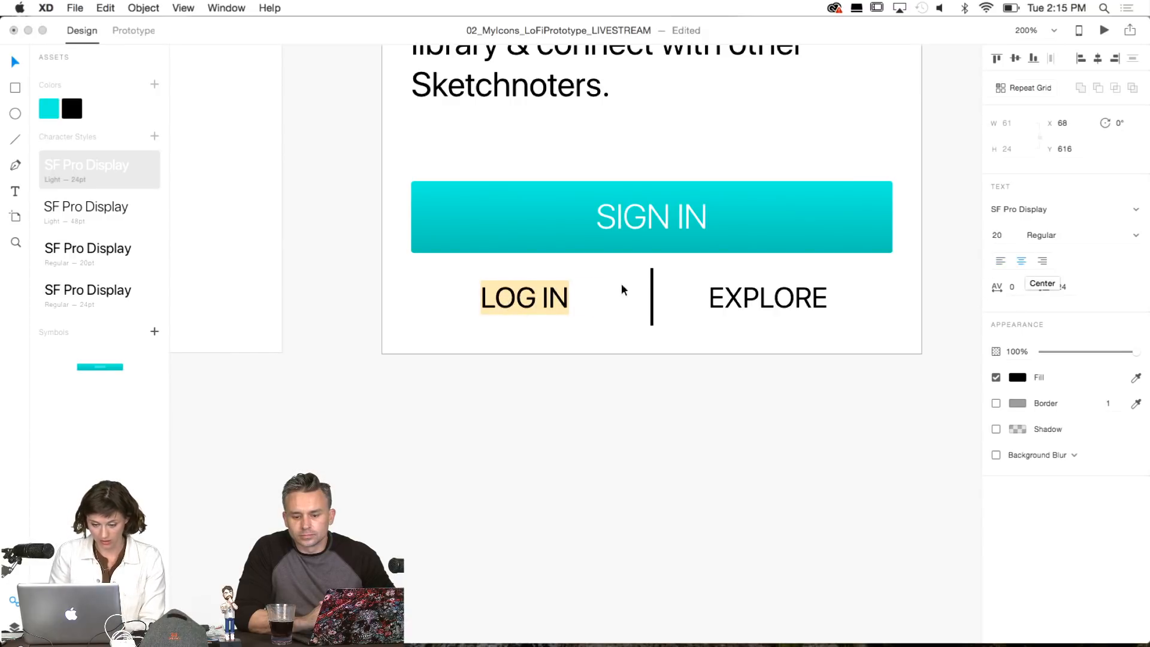
{"action": "left_click", "coordinate": [481, 300]}
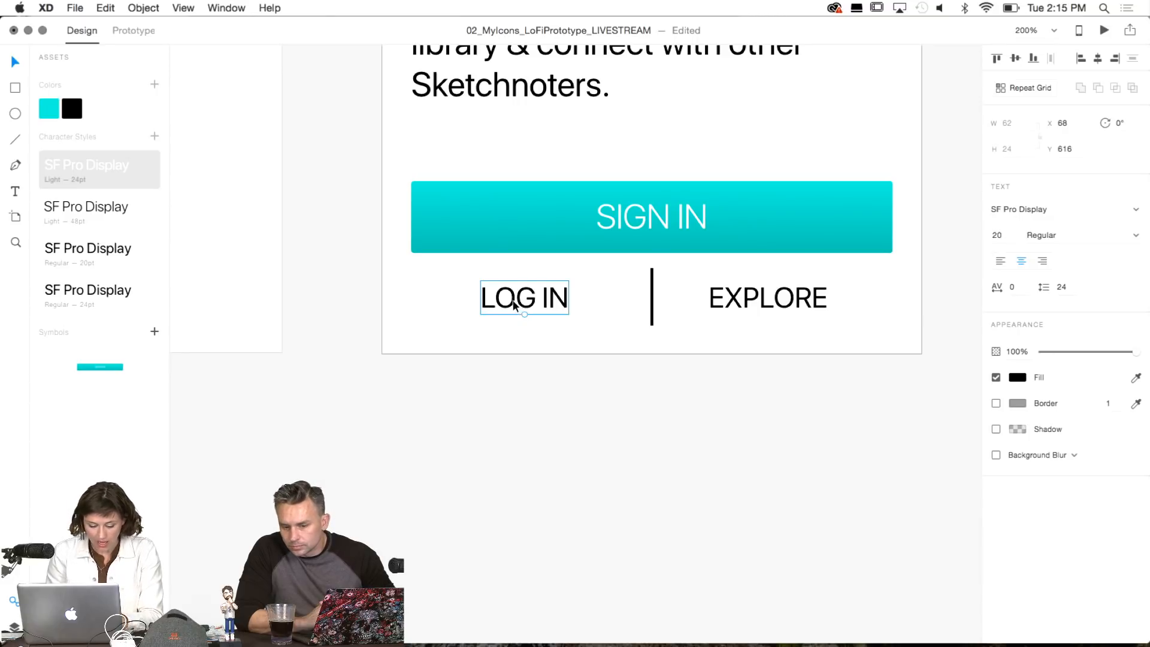
Add an area text box about 164 wide below the LOG IN label, up to the divider, with the text LOG IN.
{"action": "key", "text": "t"}
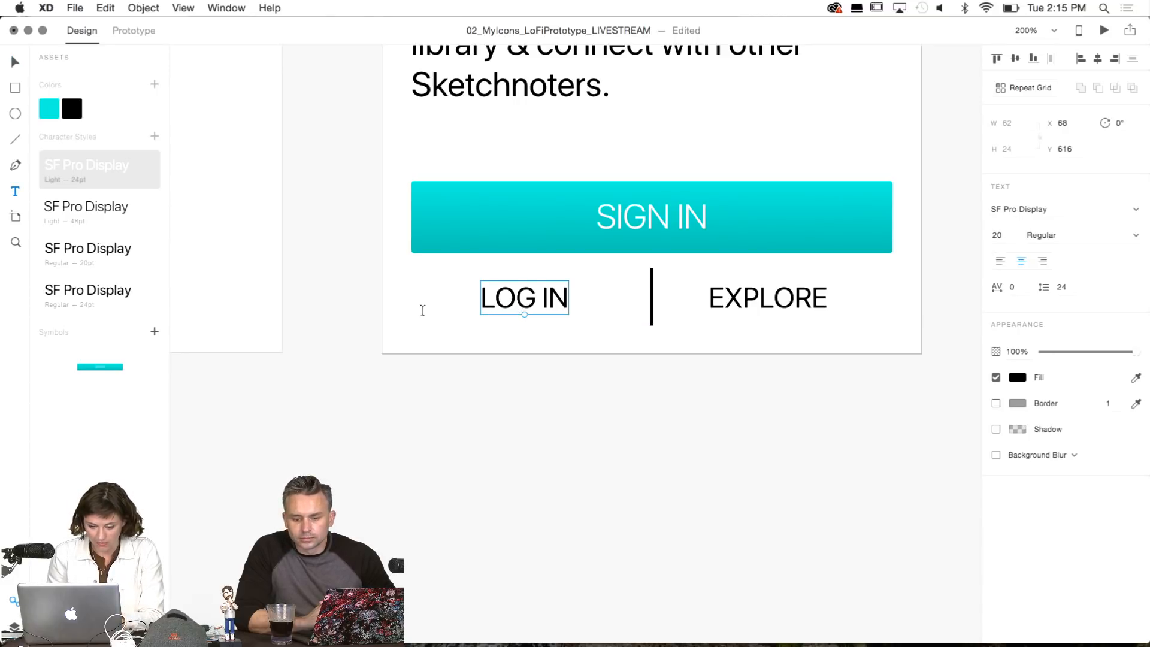
{"action": "left_click_drag", "start_coordinate": [417, 311], "coordinate": [652, 334]}
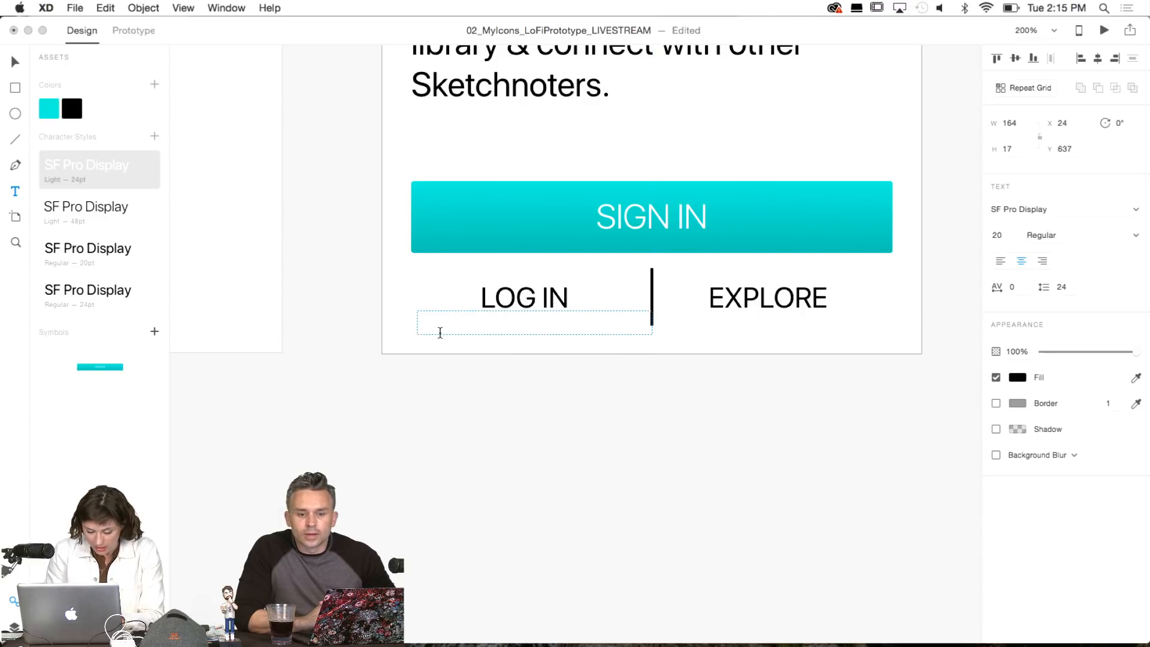
{"action": "type", "text": "LOG IN"}
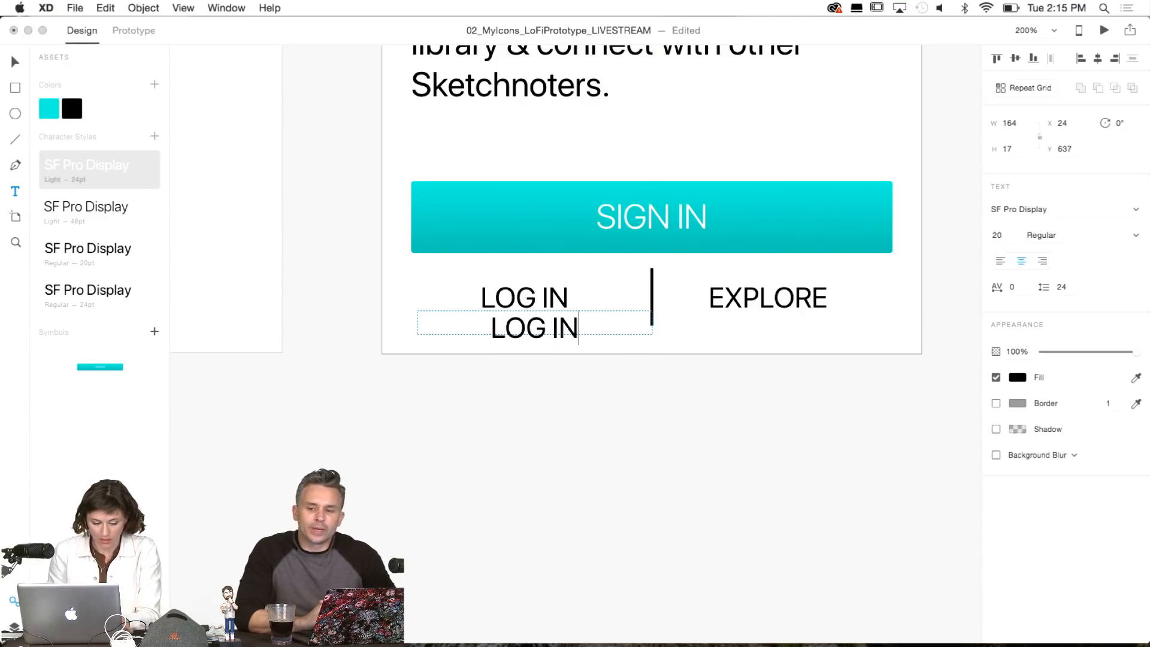
{"action": "key", "text": "Escape"}
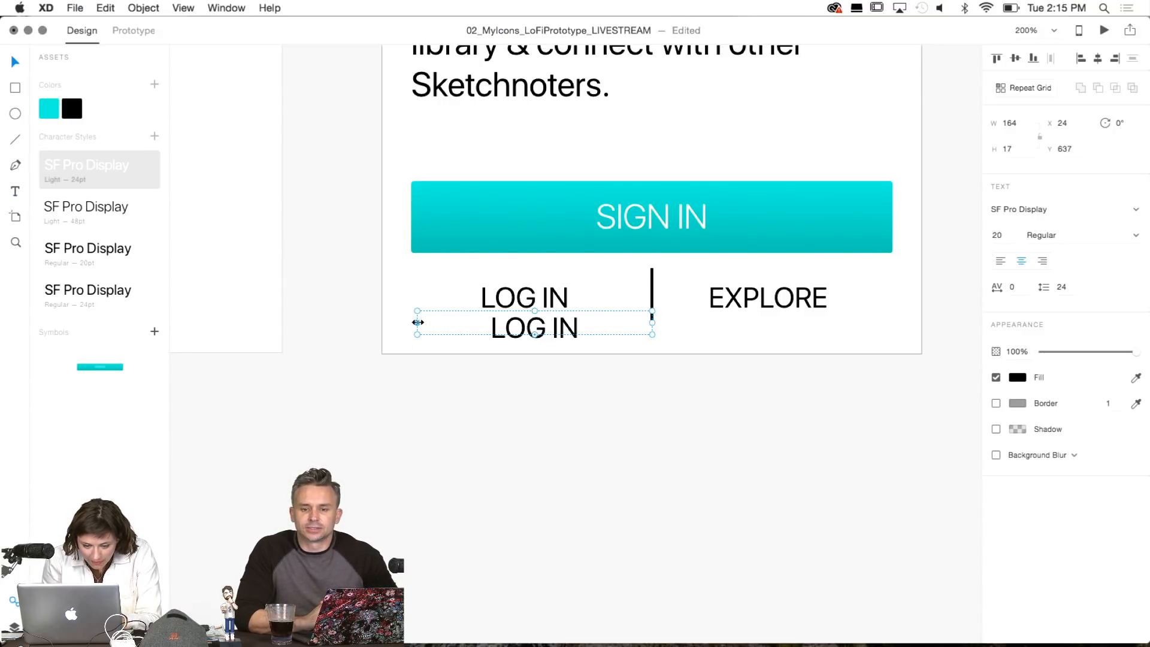
Extend the new LOG IN text box to the button's edge at X 20, making it 168 wide and 26 high.
{"action": "left_click_drag", "start_coordinate": [417, 323], "coordinate": [413, 322]}
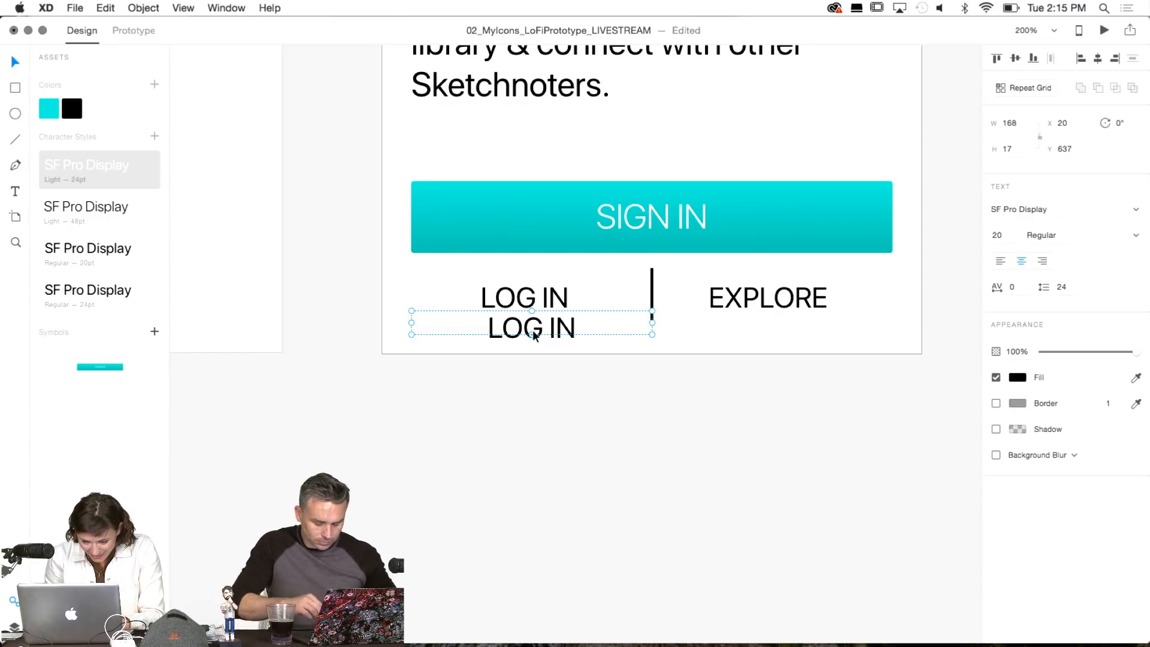
{"action": "left_click_drag", "start_coordinate": [532, 335], "coordinate": [533, 348]}
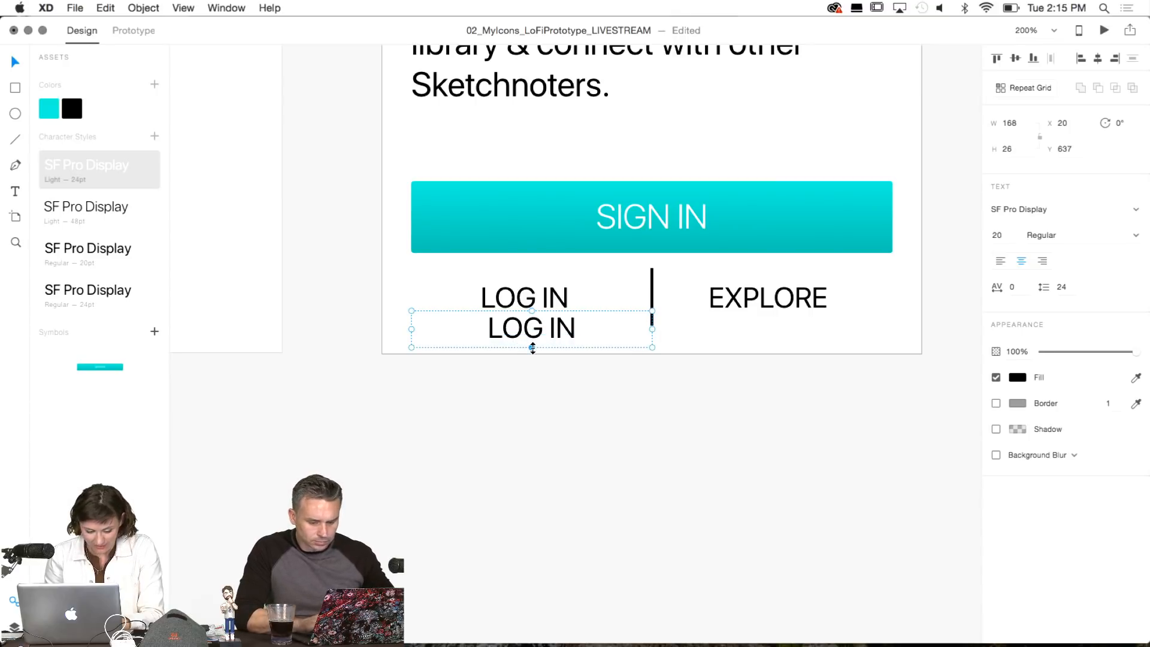
{"action": "key", "text": "Escape"}
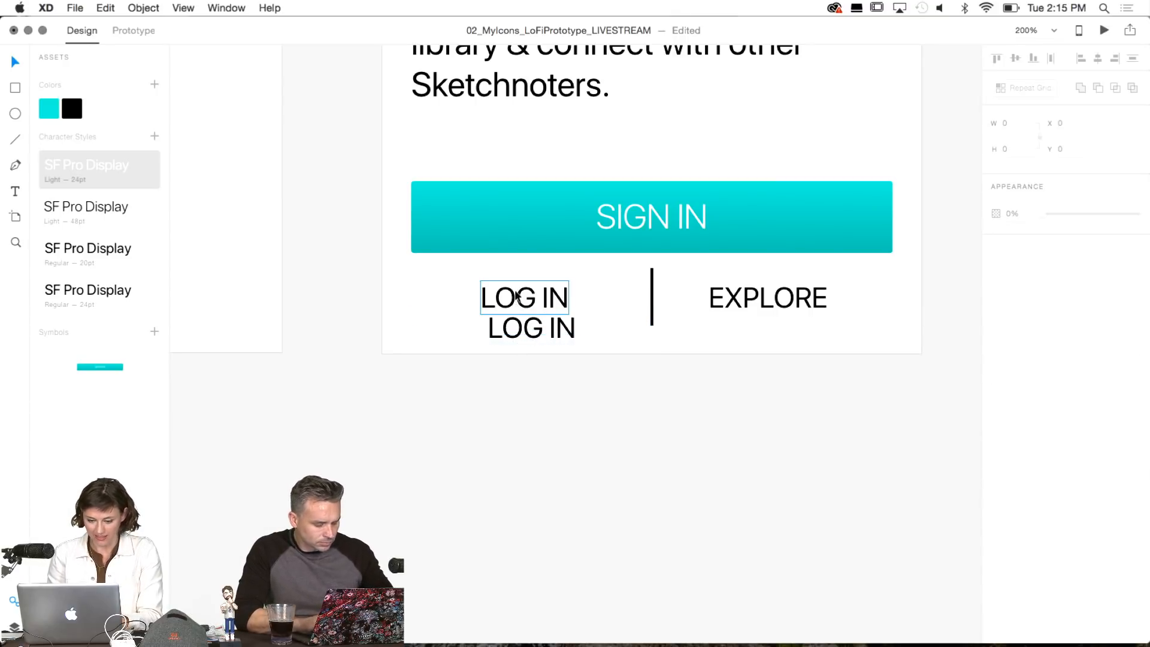
Put the new LOG IN text box in place of the old label at X 15, Y 616, and delete the old EXPLORE label.
{"action": "left_click_drag", "start_coordinate": [522, 330], "coordinate": [512, 302]}
{"action": "key", "text": "shift+Down"}
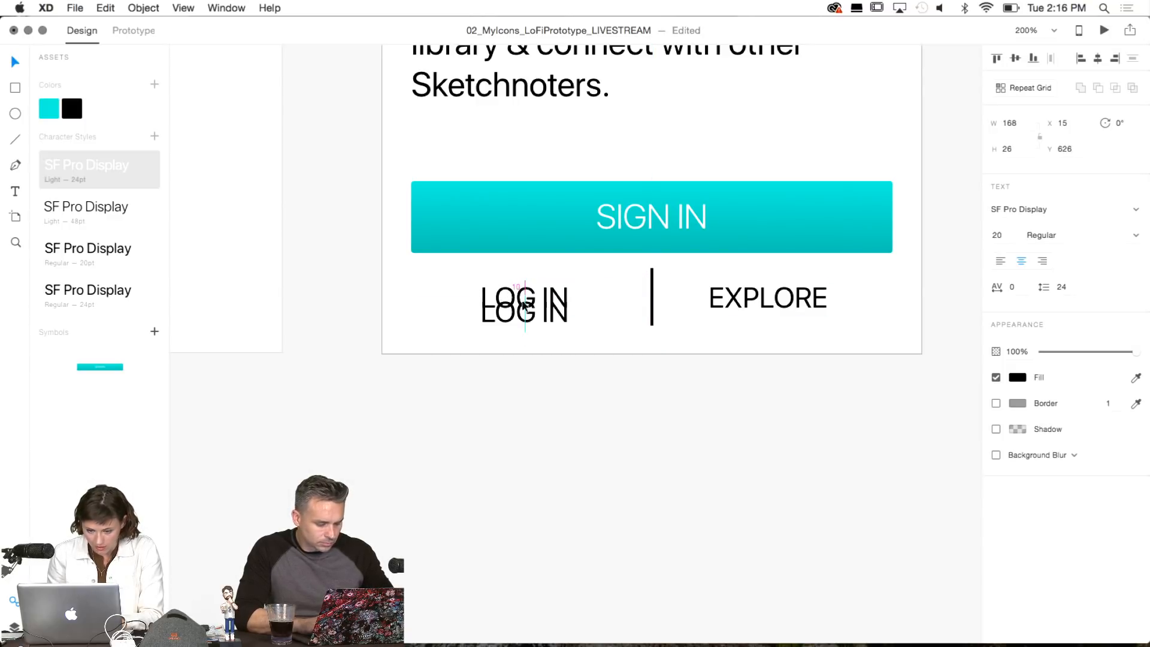
{"action": "key", "text": "shift+Up"}
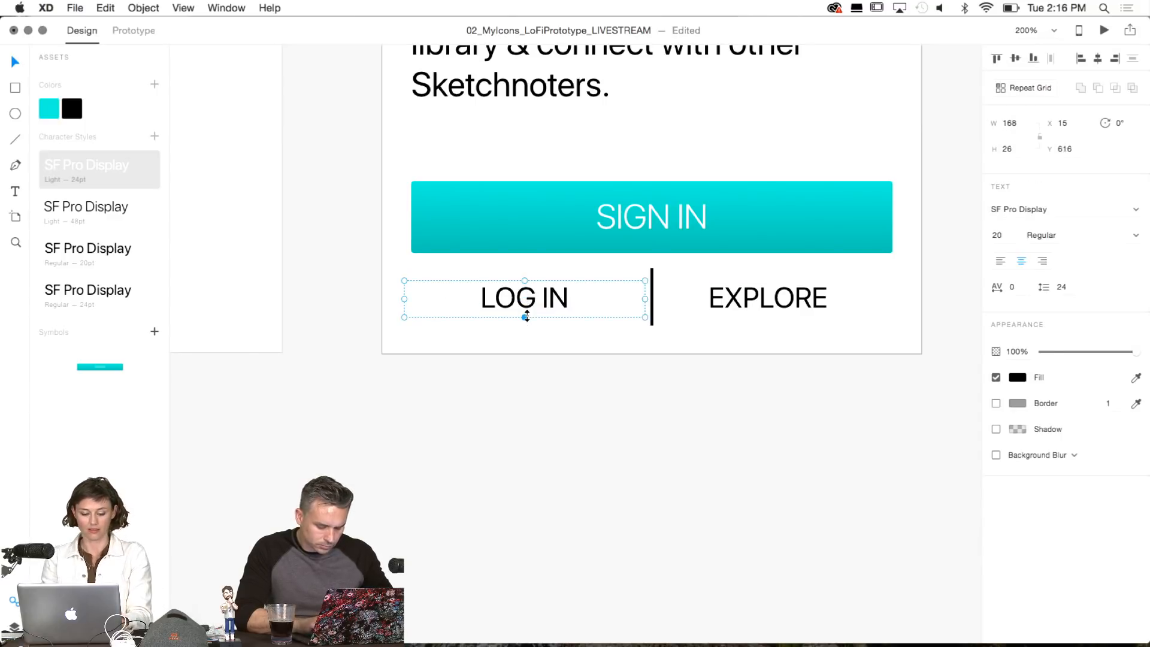
{"action": "left_click", "coordinate": [760, 302]}
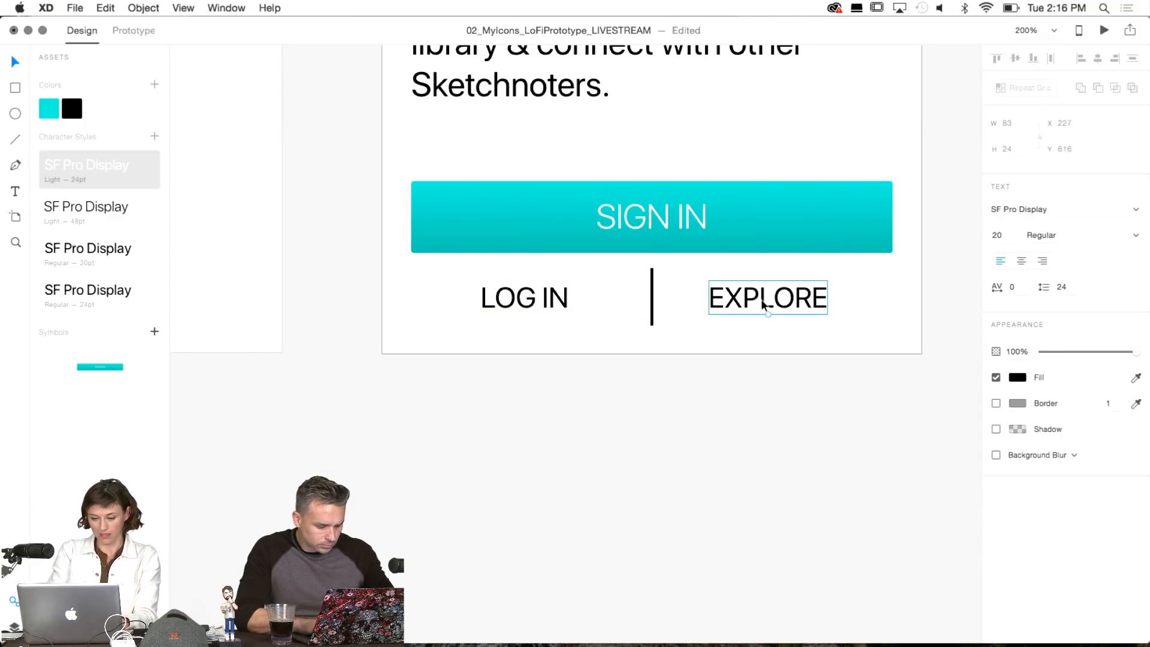
{"action": "key", "text": "Delete"}
Align the LOG IN text box to X 20, Y 615 and place a duplicate of it across the divider at X 188.
{"action": "left_click", "coordinate": [531, 305]}
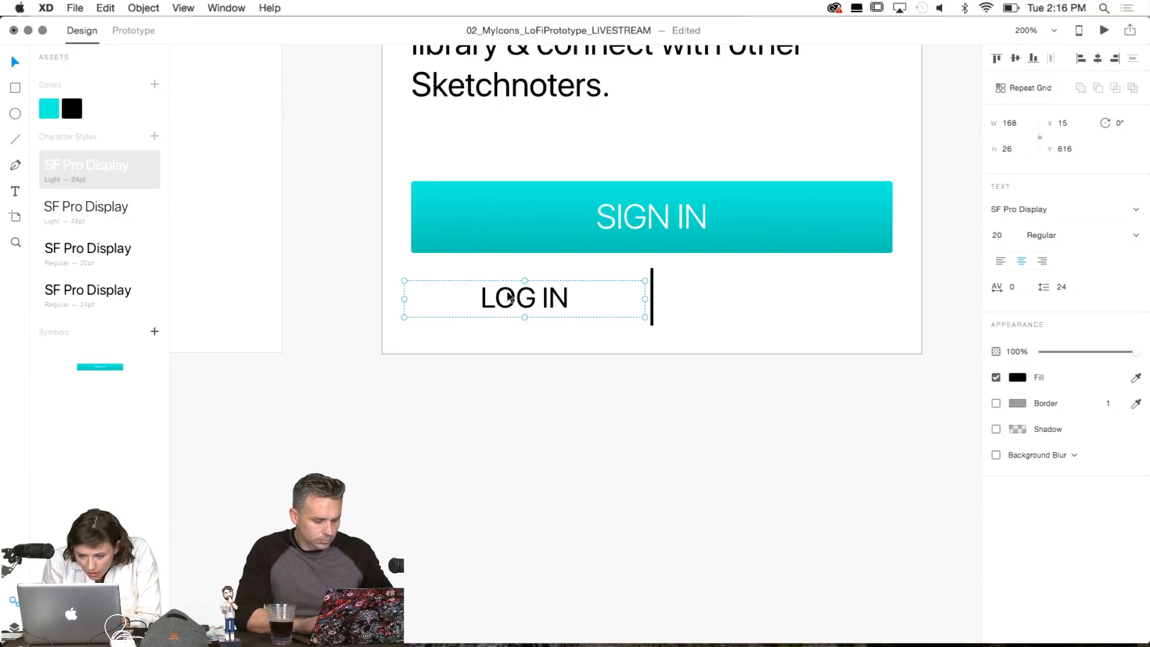
{"action": "left_click_drag", "start_coordinate": [508, 296], "coordinate": [515, 295]}
{"action": "key", "text": "shift+Right"}
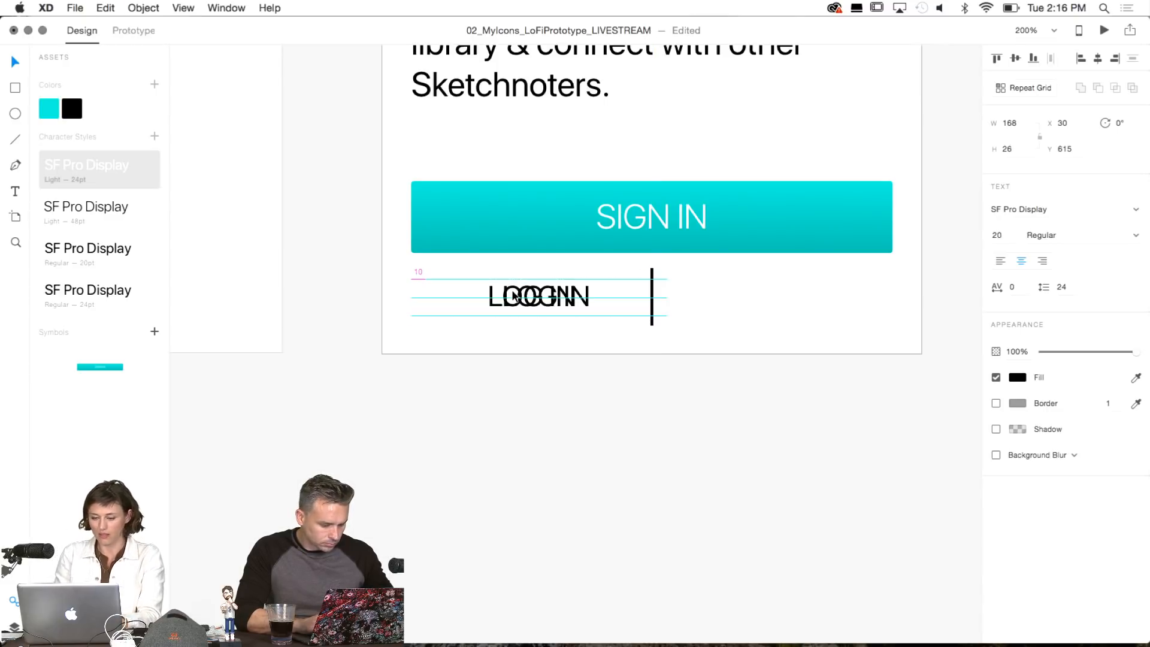
{"action": "key", "text": "shift+Right"}
{"action": "key", "text": "shift+Right"}
{"action": "key", "text": "shift+Right"}
{"action": "key", "text": "shift+Right"}
{"action": "key", "text": "shift+Right"}
{"action": "key", "text": "shift+Right"}
{"action": "key", "text": "shift+Right"}
{"action": "key", "text": "shift+Right"}
{"action": "key", "text": "shift+Right"}
{"action": "key", "text": "shift+Right"}
{"action": "key", "text": "shift+Right"}
{"action": "key", "text": "shift+Right"}
{"action": "key", "text": "shift+Right"}
{"action": "key", "text": "shift+Right"}
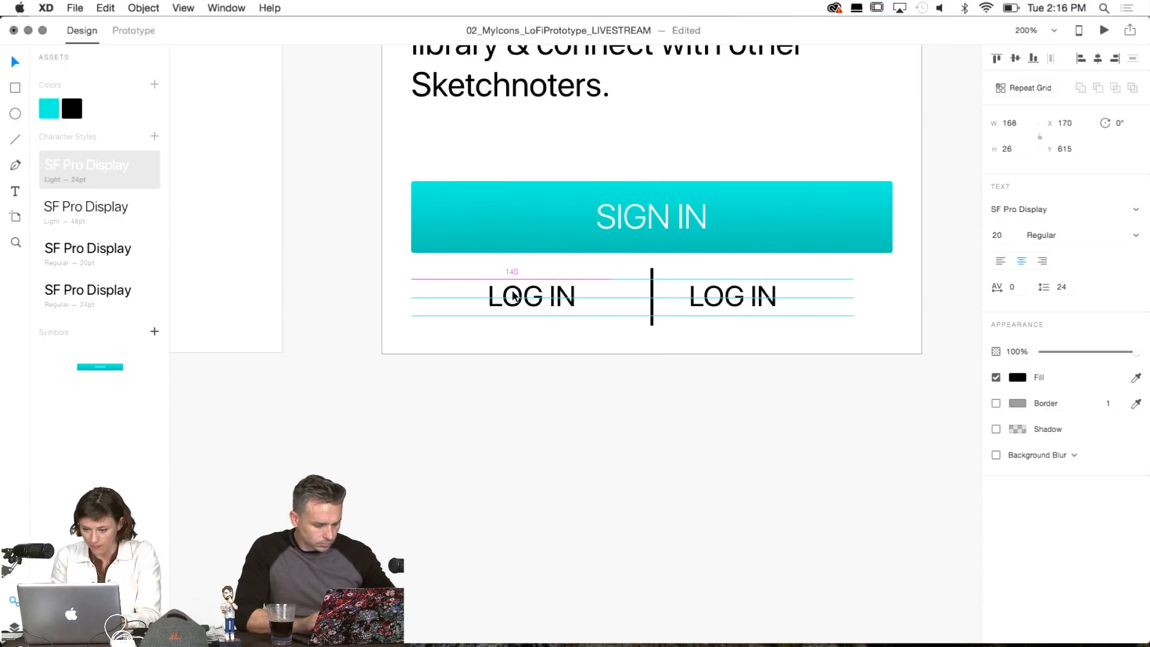
{"action": "key", "text": "shift+Right"}
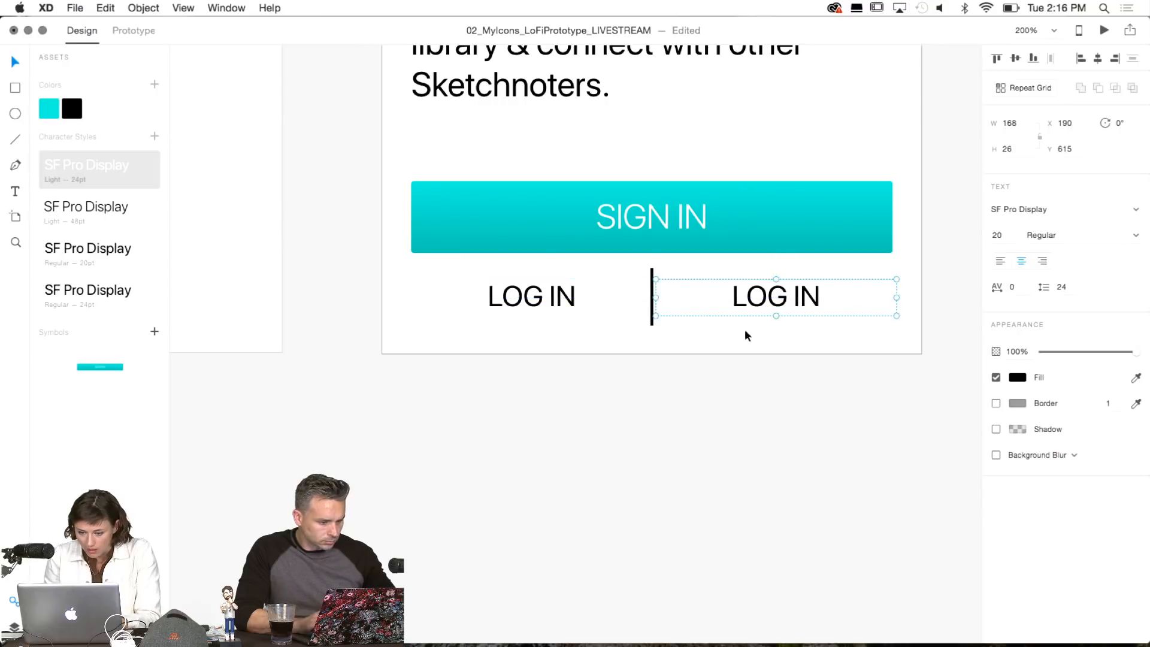
{"action": "left_click_drag", "start_coordinate": [764, 297], "coordinate": [759, 299]}
Change the duplicated label's text to EXPLORE.
{"action": "double_click", "coordinate": [769, 304]}
{"action": "type", "text": "EXPLORE"}
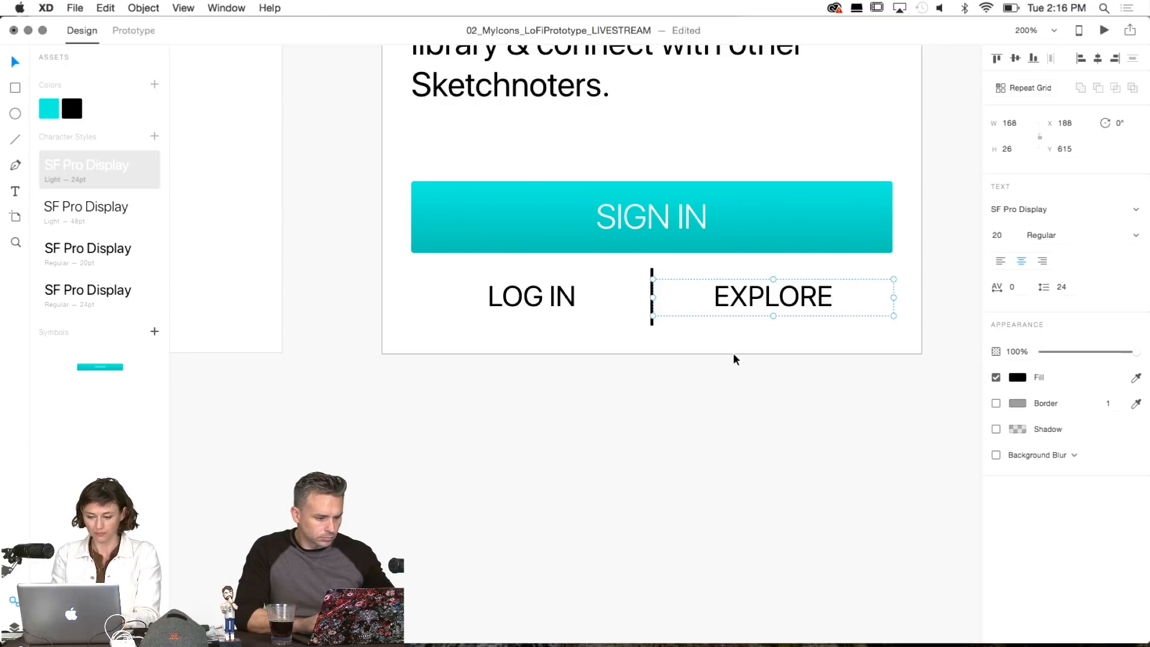
{"action": "left_click", "coordinate": [721, 411]}
Group the LOG IN label, the divider and the EXPLORE label, and show the artboard's layer list.
{"action": "left_click", "coordinate": [530, 310]}
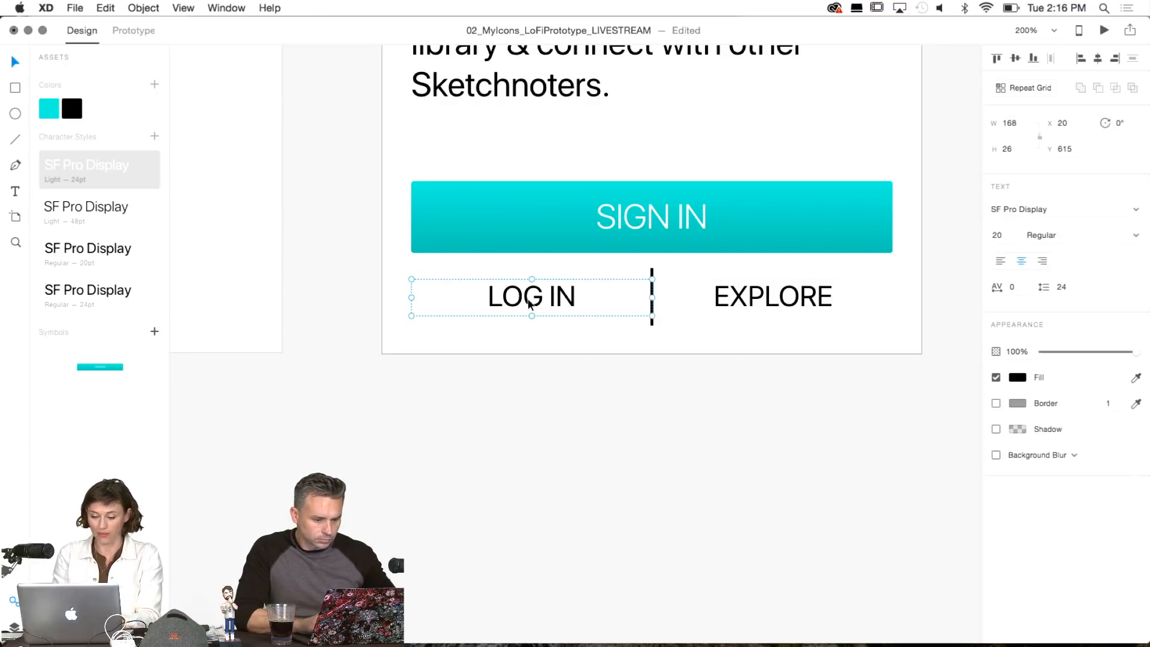
{"action": "left_click", "coordinate": [652, 281]}
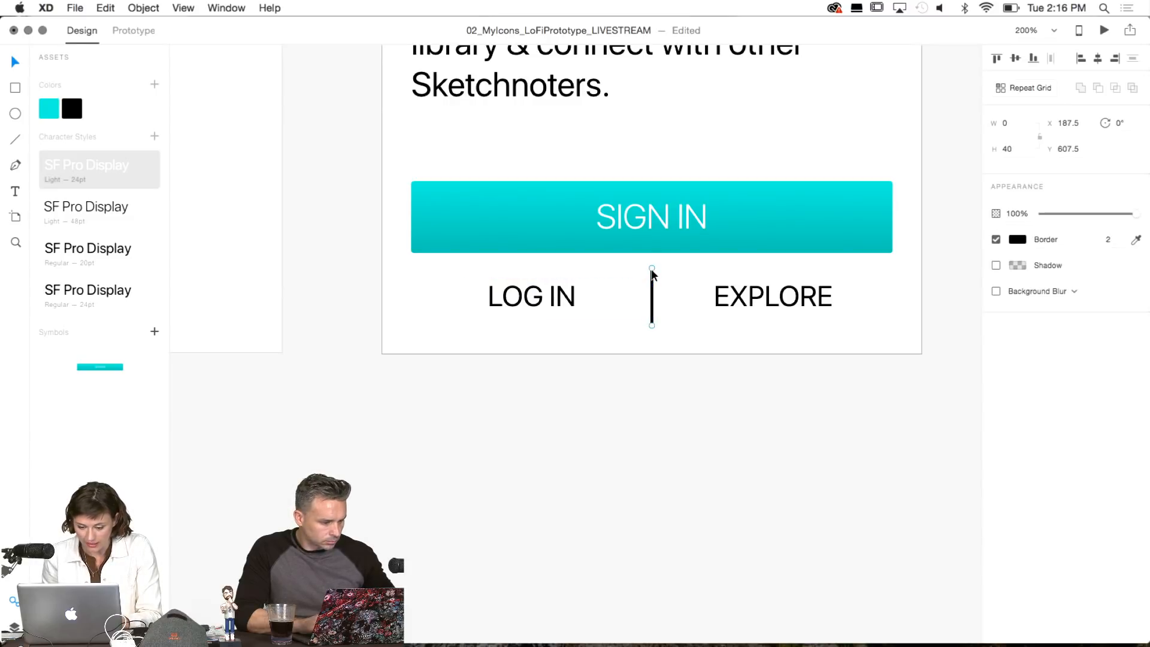
{"action": "left_click", "coordinate": [588, 296]}
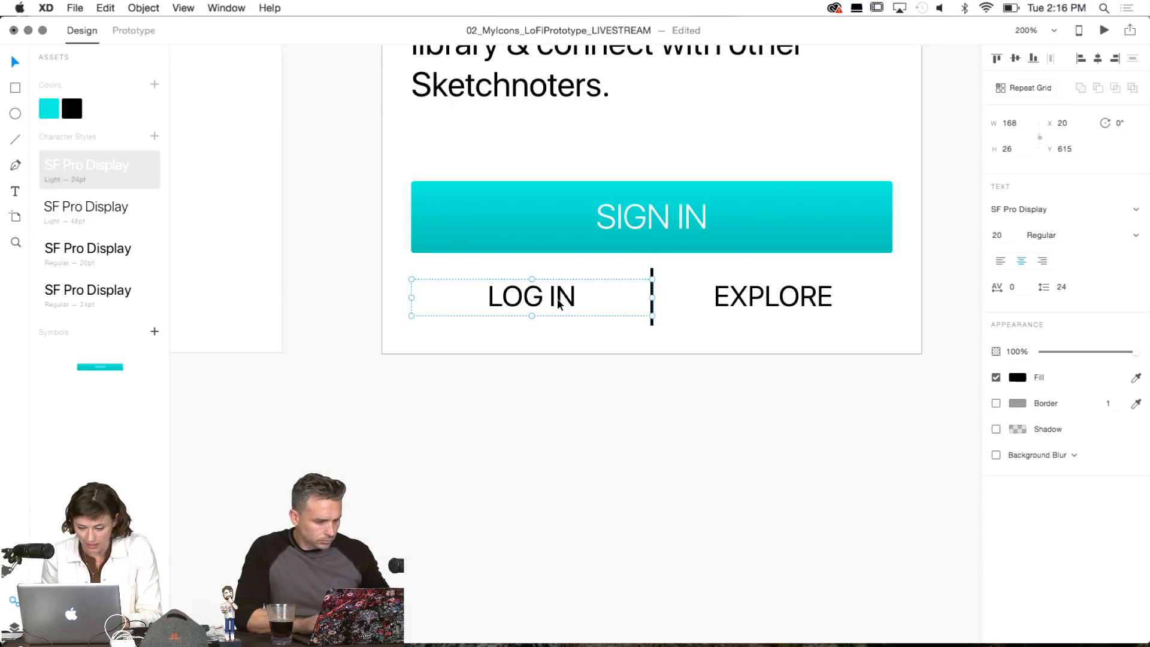
{"action": "left_click", "coordinate": [651, 273], "text": "shift"}
{"action": "left_click", "coordinate": [746, 300], "text": "shift"}
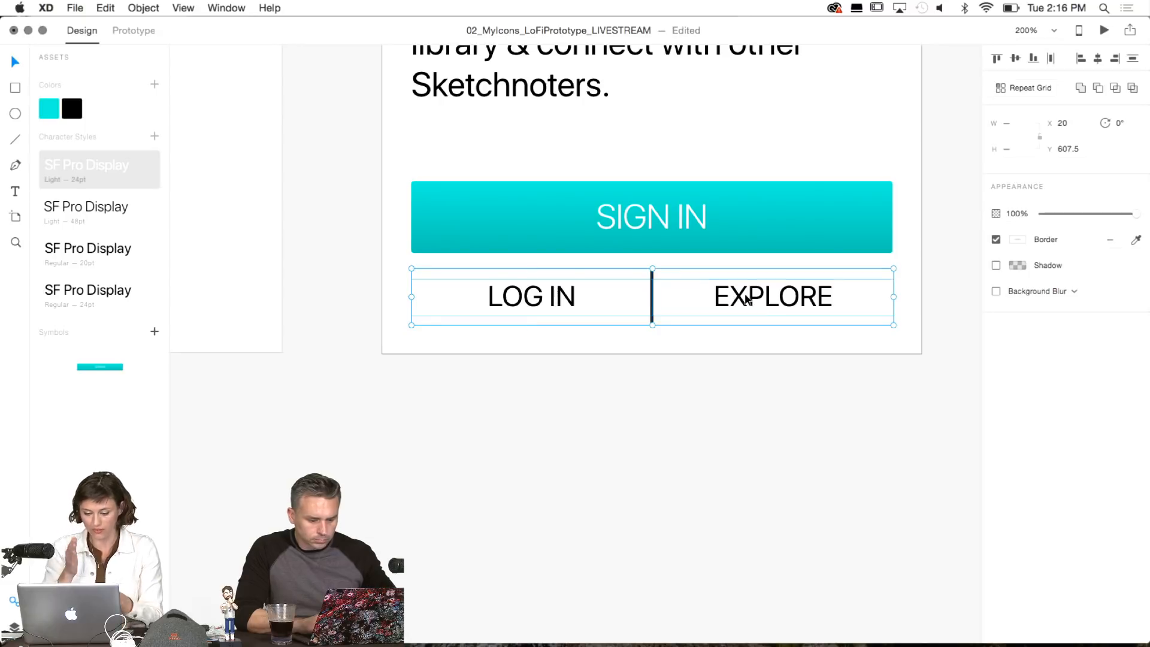
{"action": "key", "text": "super+g"}
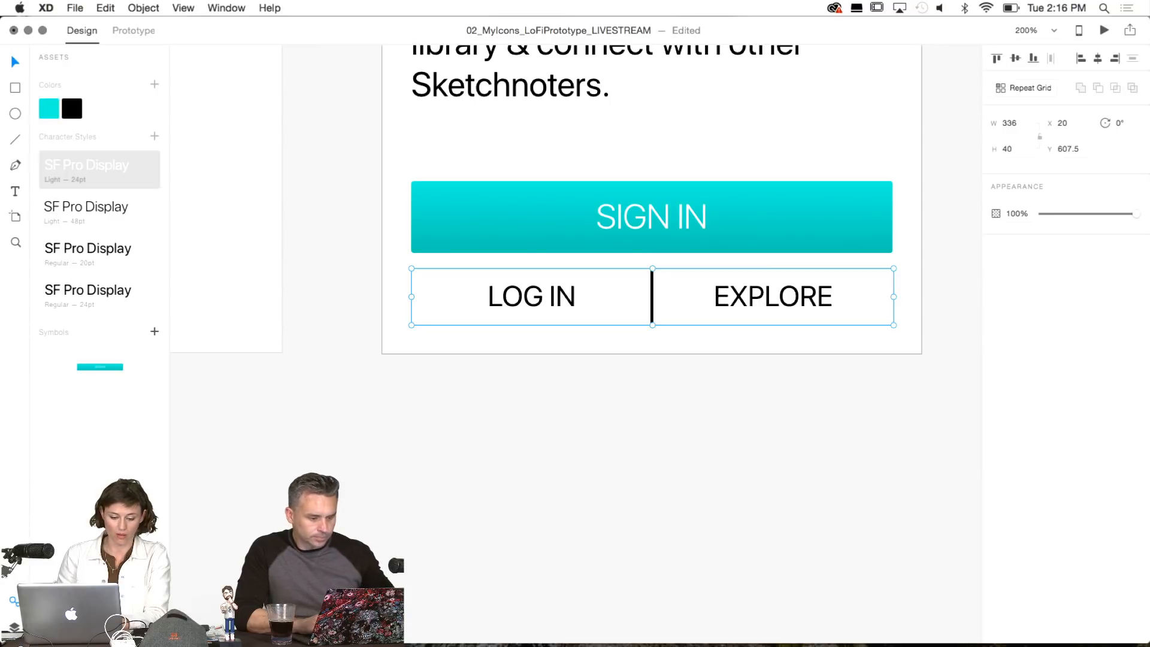
{"action": "left_click", "coordinate": [13, 627]}
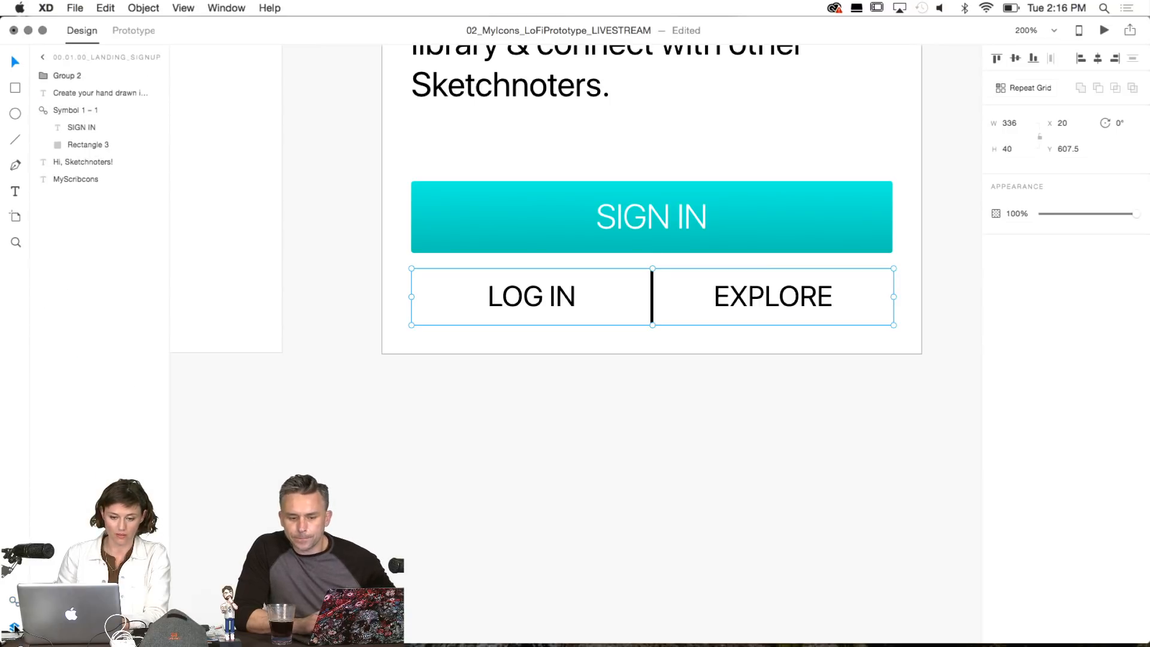
{"action": "double_click", "coordinate": [70, 76]}
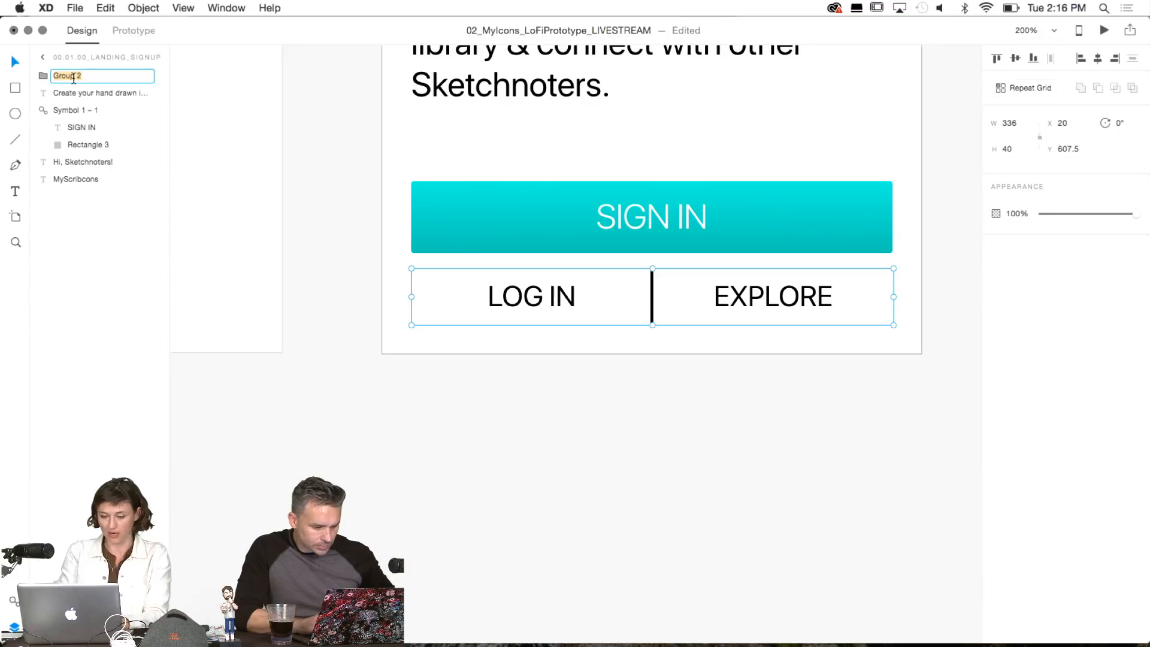
{"action": "type", "text": "Secondary C"}
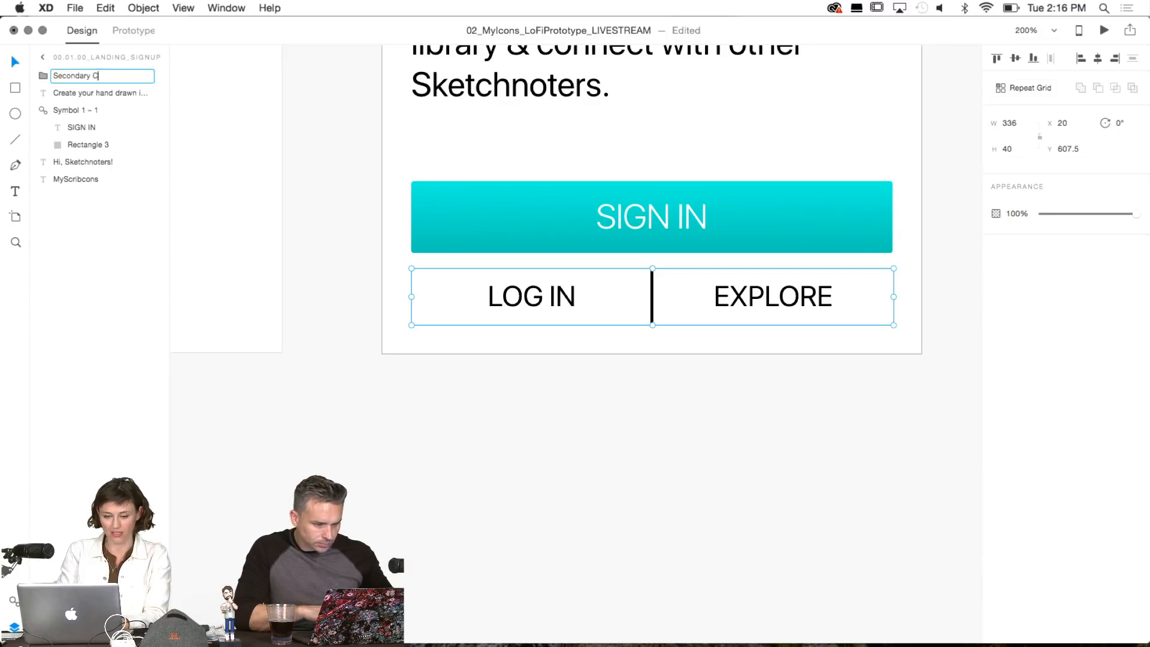
{"action": "type", "text": "TA Te"}
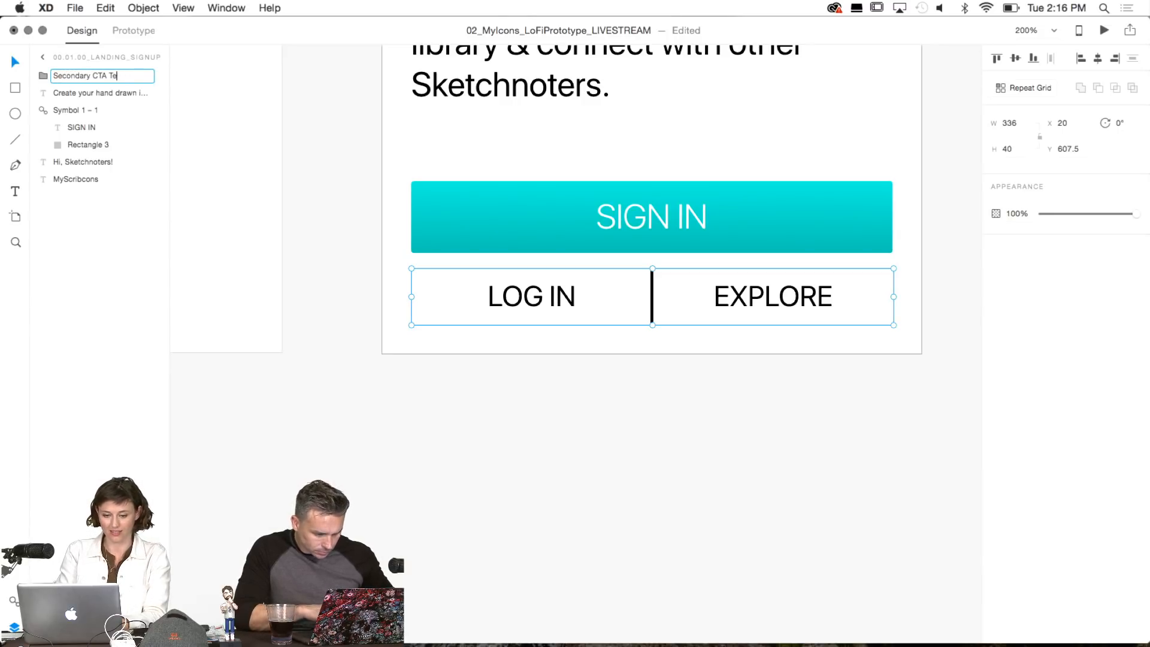
{"action": "type", "text": "xt Links"}
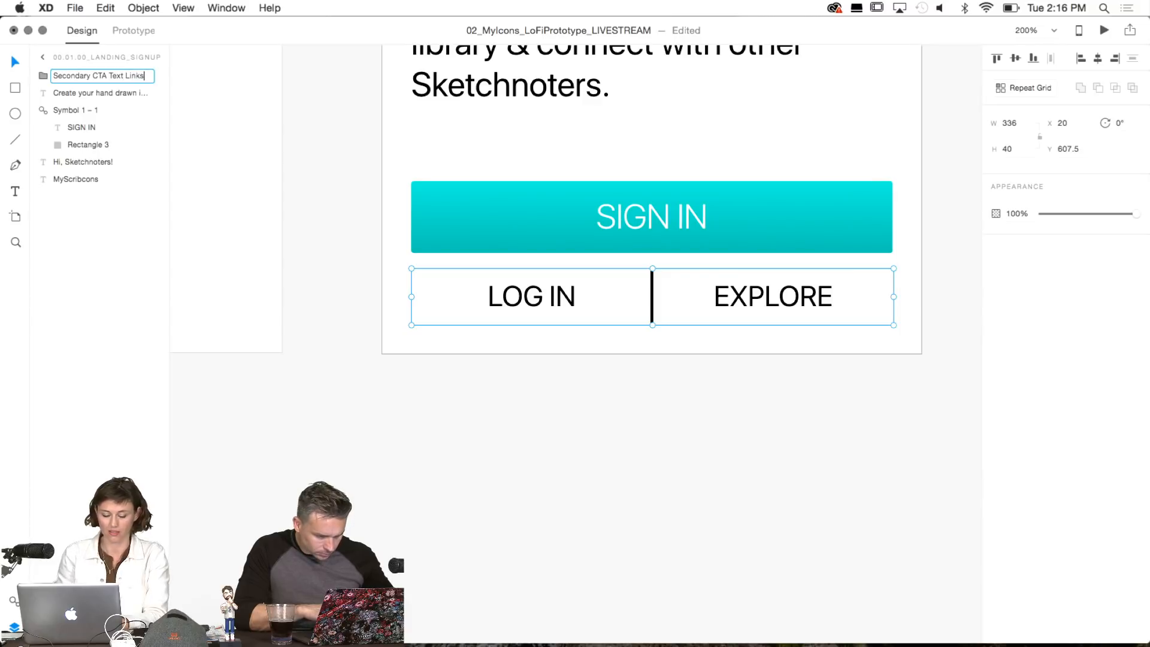
{"action": "key", "text": "Escape"}
{"action": "left_click", "coordinate": [84, 89]}
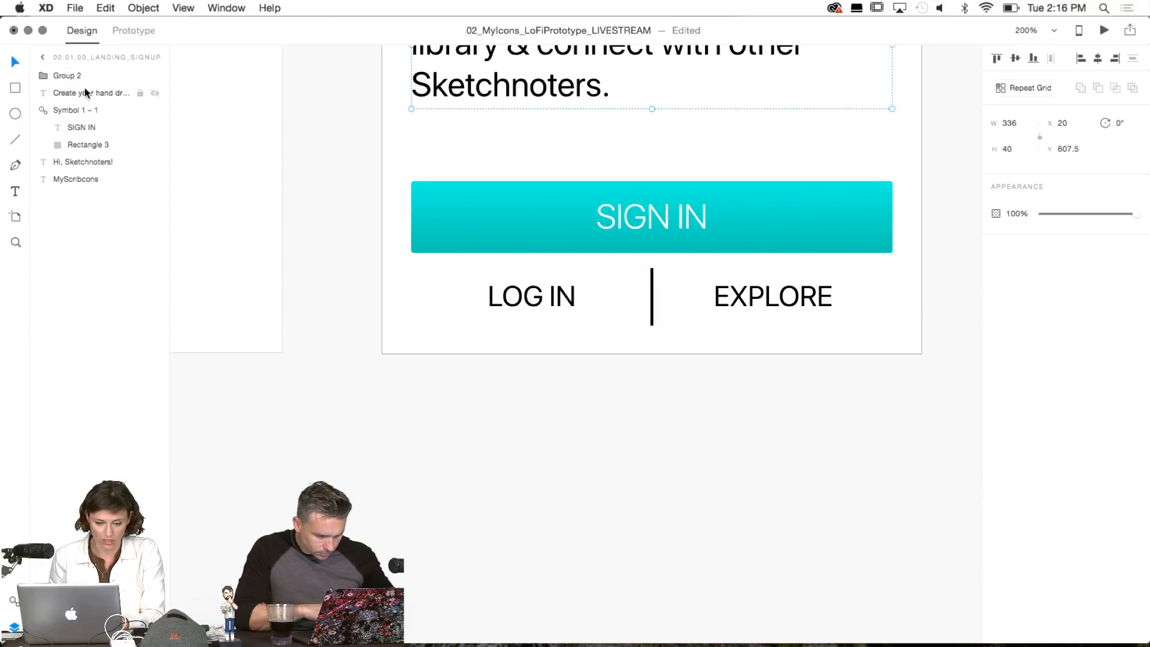
Rename the group holding LOG IN, the divider and EXPLORE as Secondary CTA Text Links.
{"action": "double_click", "coordinate": [69, 76]}
{"action": "type", "text": "Secondary SEs"}
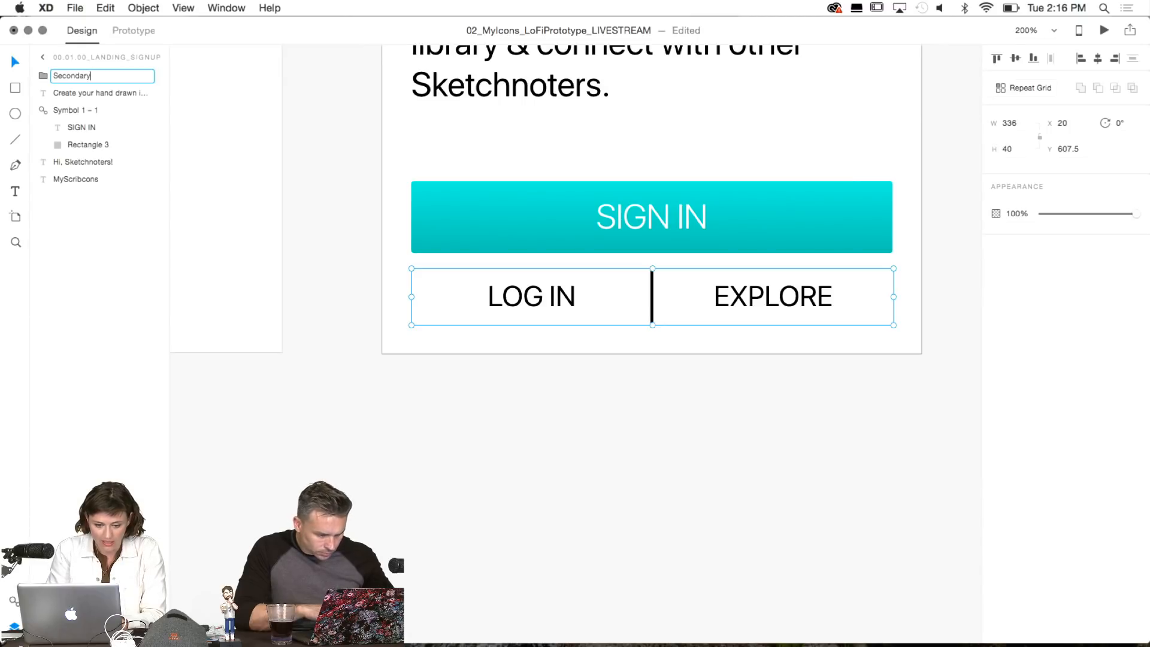
{"action": "key", "text": "BackSpace"}
{"action": "type", "text": "ext Links"}
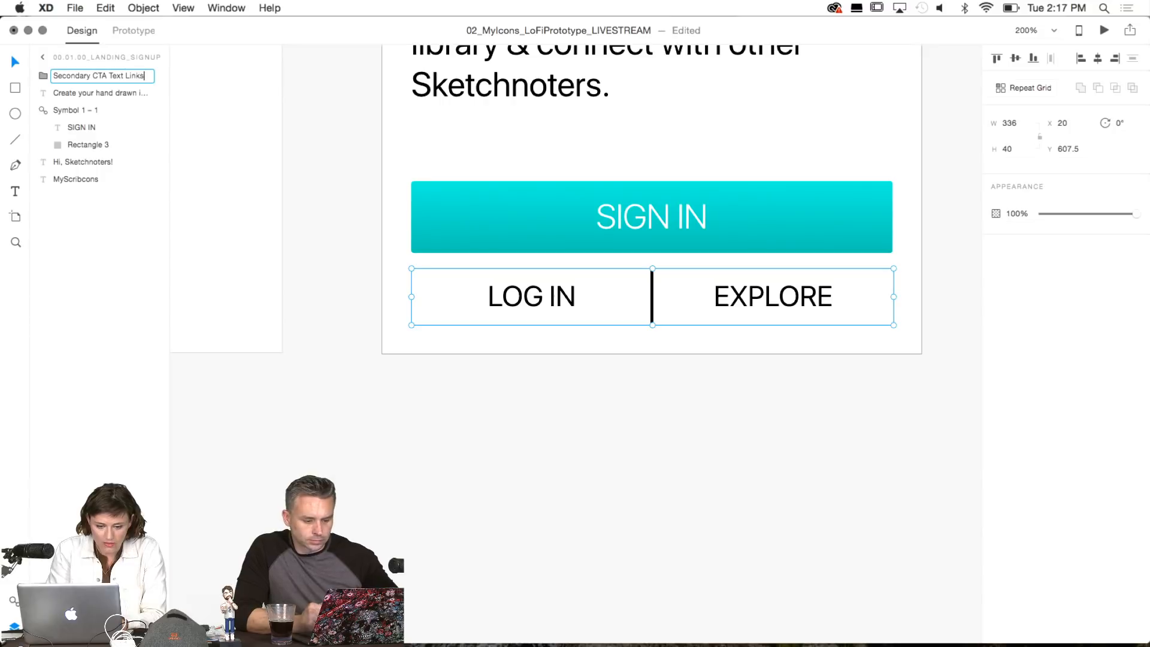
{"action": "key", "text": "Tab"}
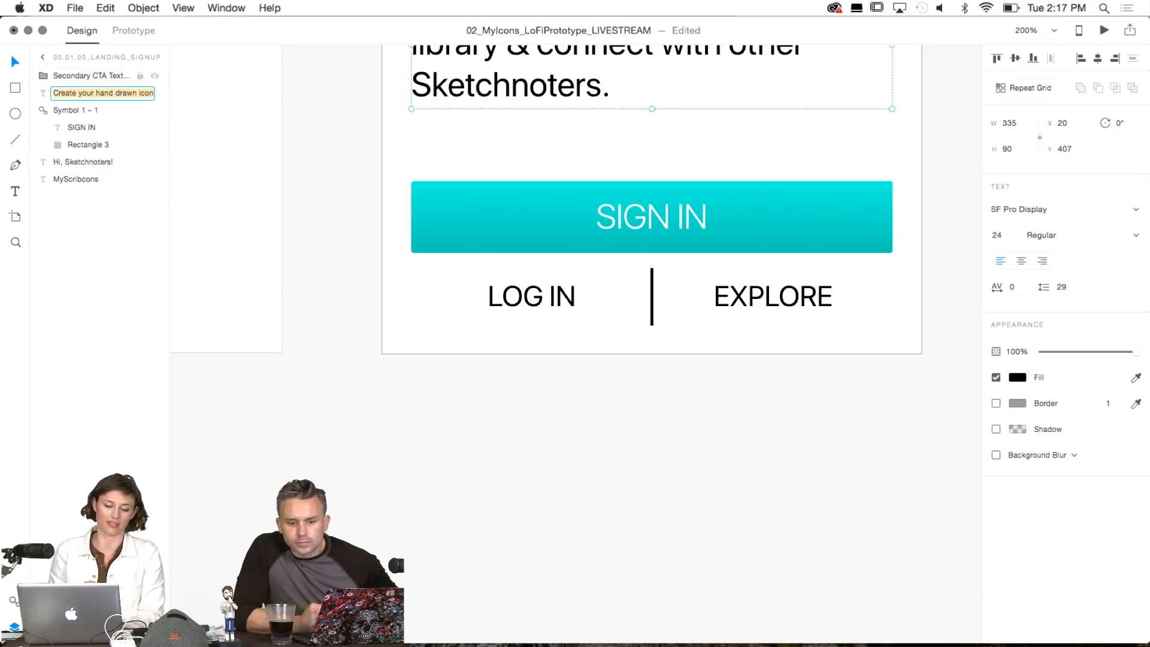
Examine the layers inside the Secondary CTA Text Links group: EXPLORE, LOG IN and the divider line.
{"action": "left_click", "coordinate": [72, 76]}
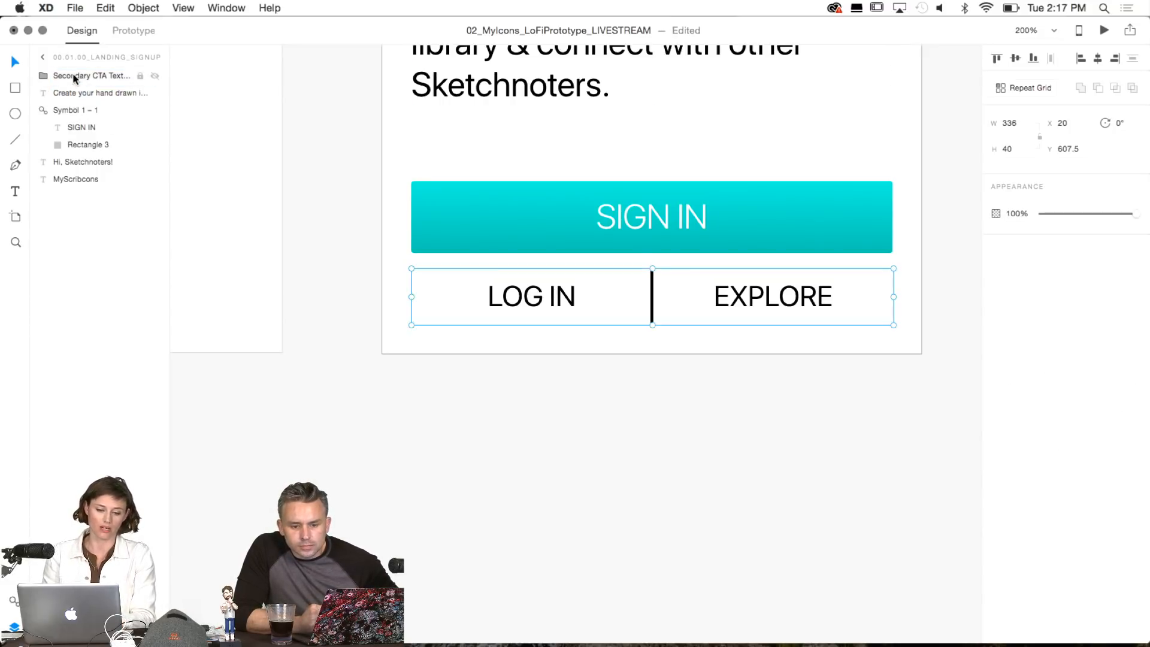
{"action": "double_click", "coordinate": [72, 74]}
{"action": "left_click", "coordinate": [42, 76]}
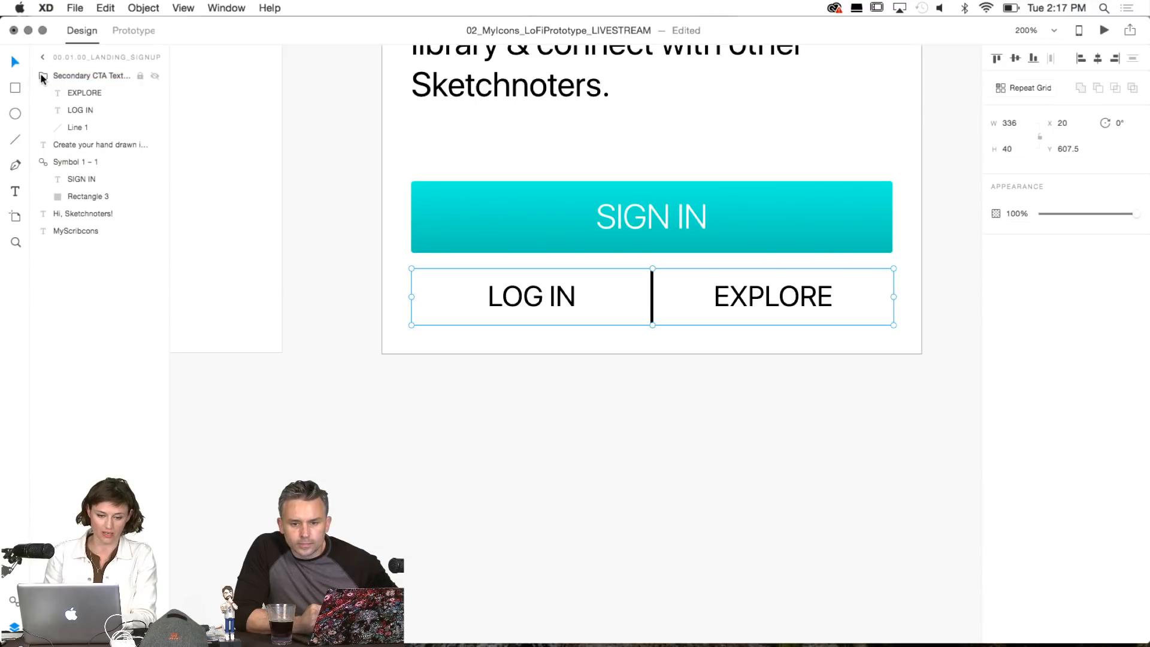
{"action": "left_click", "coordinate": [95, 111]}
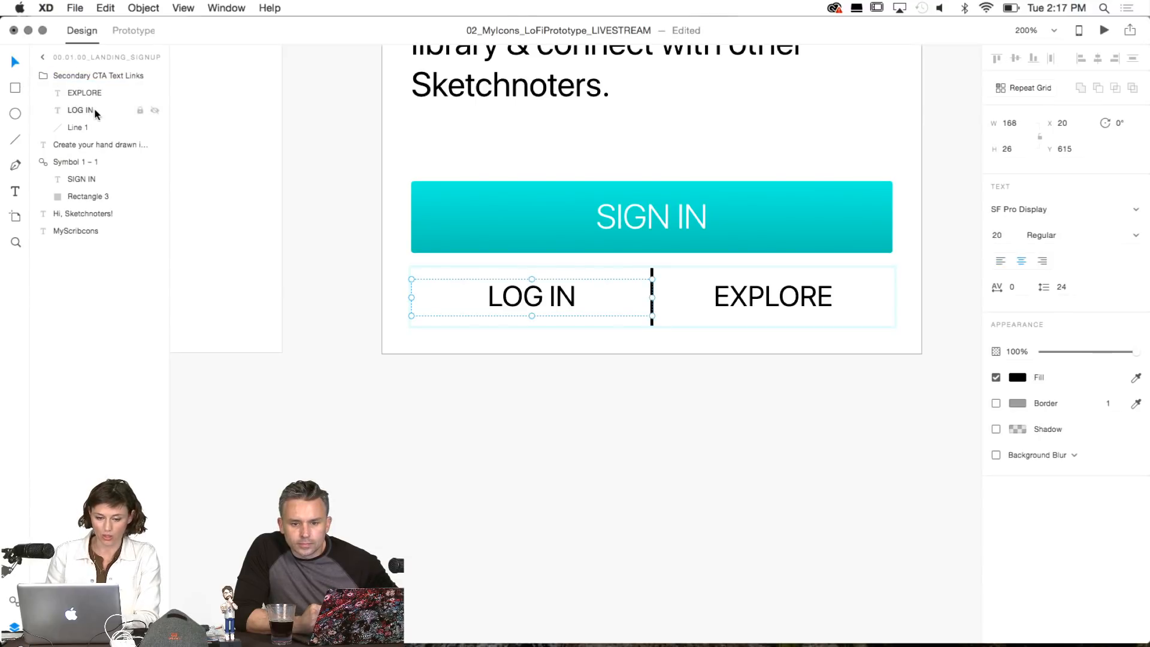
{"action": "left_click", "coordinate": [84, 93]}
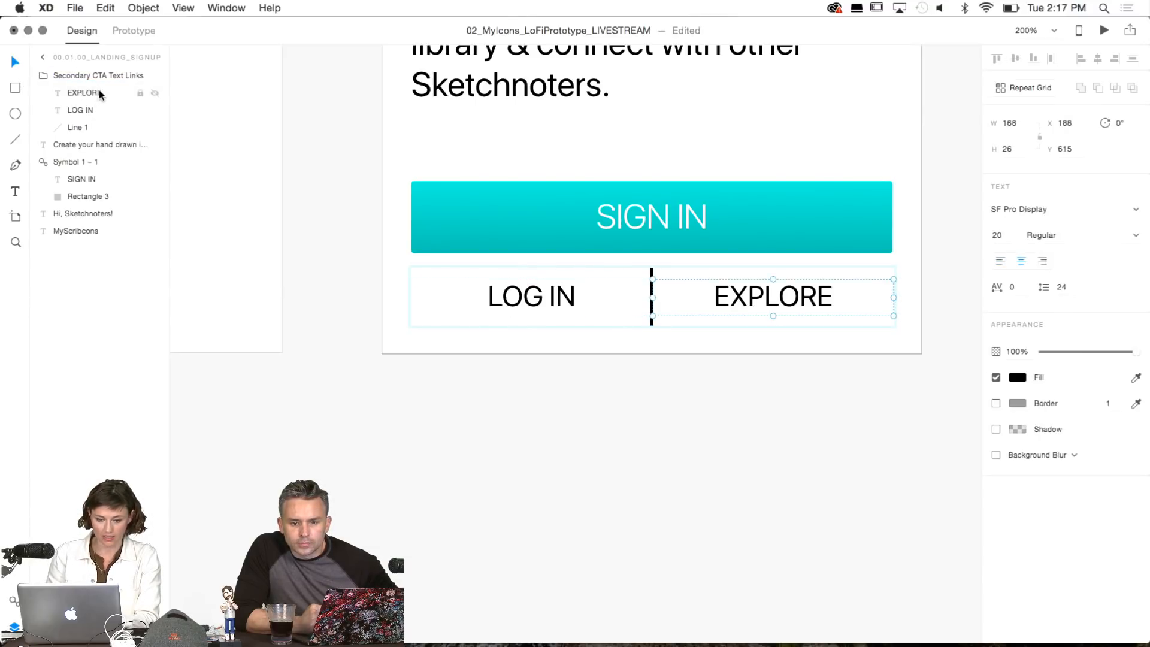
{"action": "left_click", "coordinate": [89, 128]}
{"action": "left_click", "coordinate": [42, 75]}
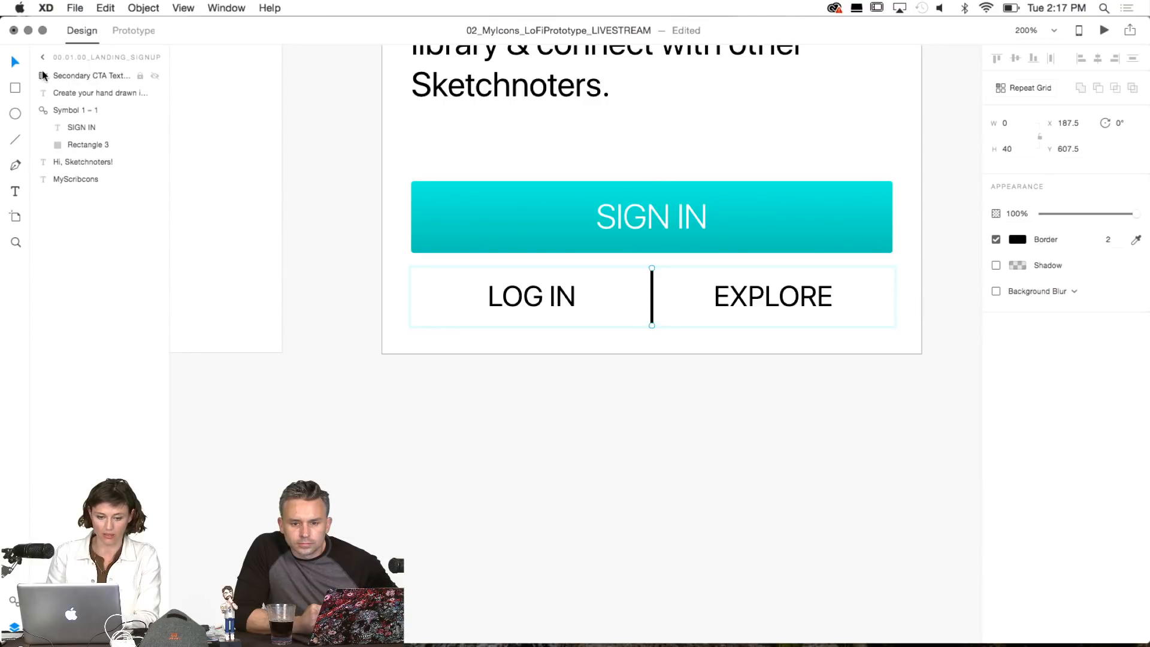
Turn the Secondary CTA Text Links group into a symbol.
{"action": "right_click", "coordinate": [91, 75]}
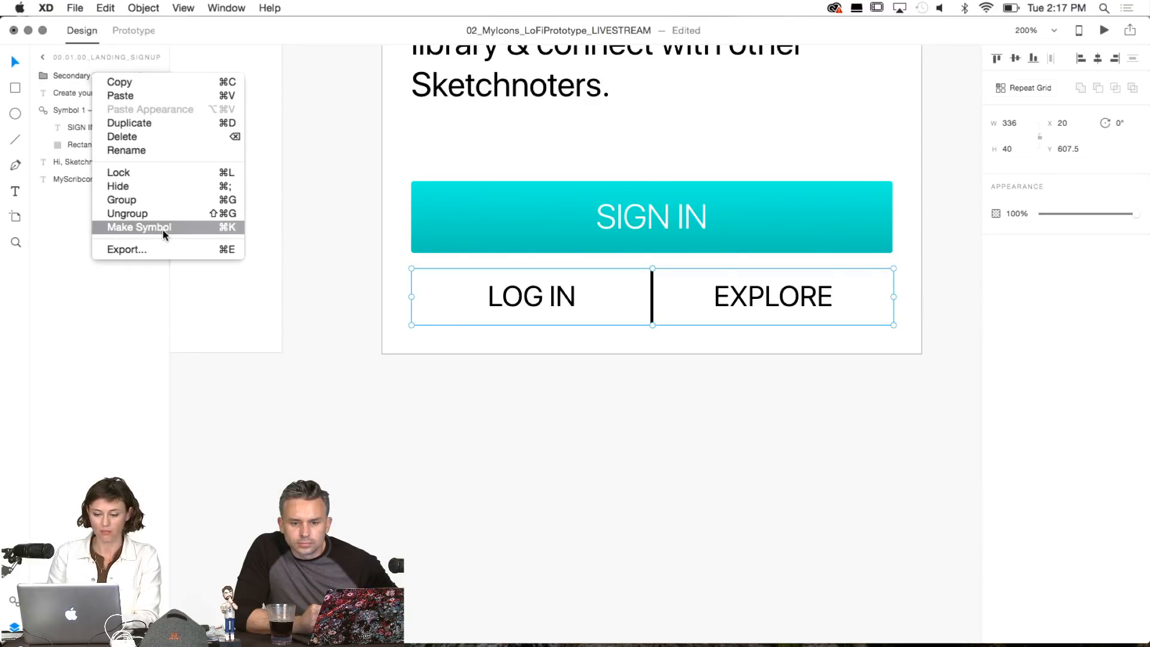
{"action": "left_click", "coordinate": [137, 227]}
{"action": "left_click", "coordinate": [501, 430]}
Set the height of the 01.00.00_MyIcons01_EmptySetState artboard to 667.
{"action": "scroll", "coordinate": [501, 430], "scroll_direction": "up", "scroll_amount": 4}
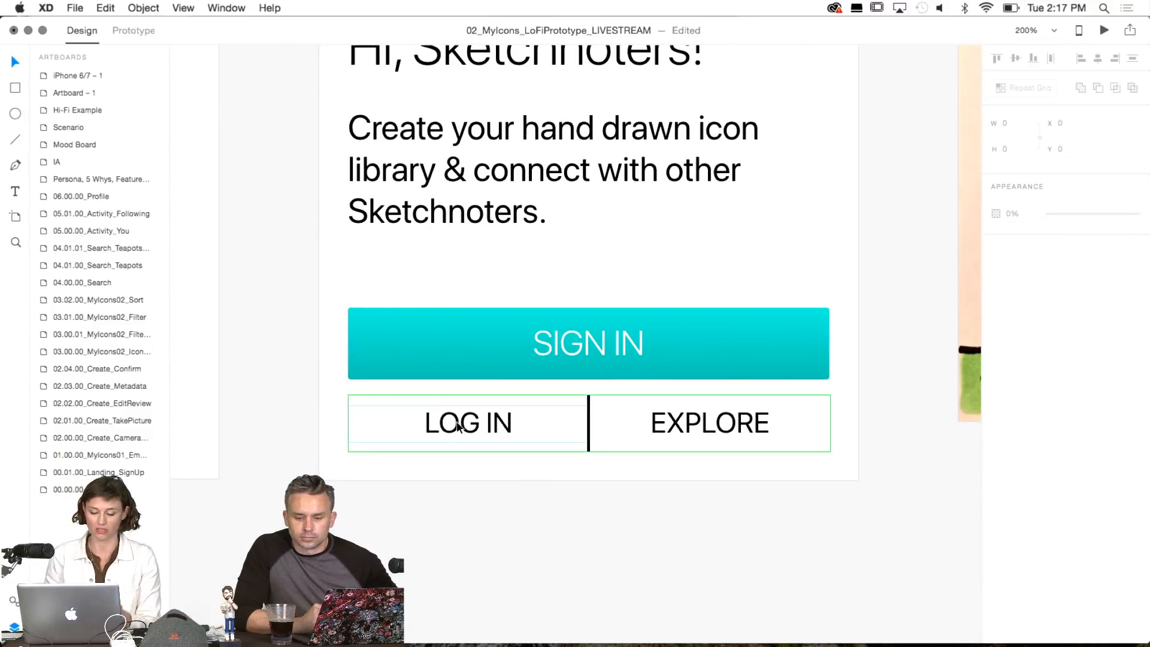
{"action": "key", "text": "super+1"}
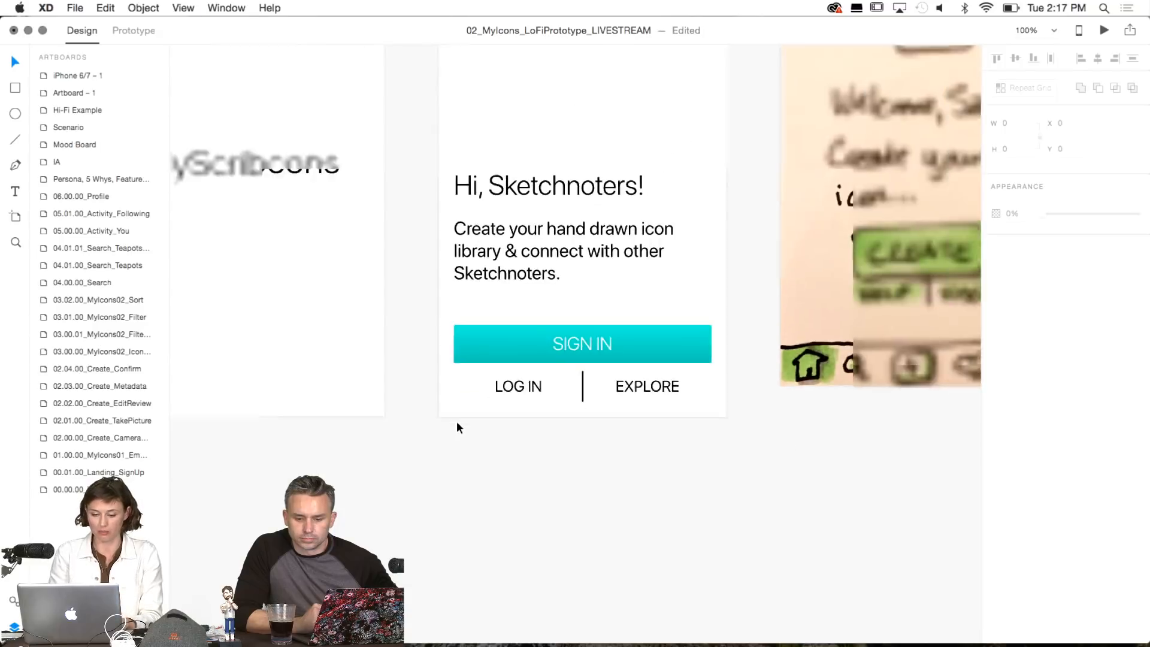
{"action": "scroll", "coordinate": [456, 422], "scroll_direction": "up", "scroll_amount": 3}
{"action": "scroll", "coordinate": [457, 422], "scroll_direction": "right", "scroll_amount": 3}
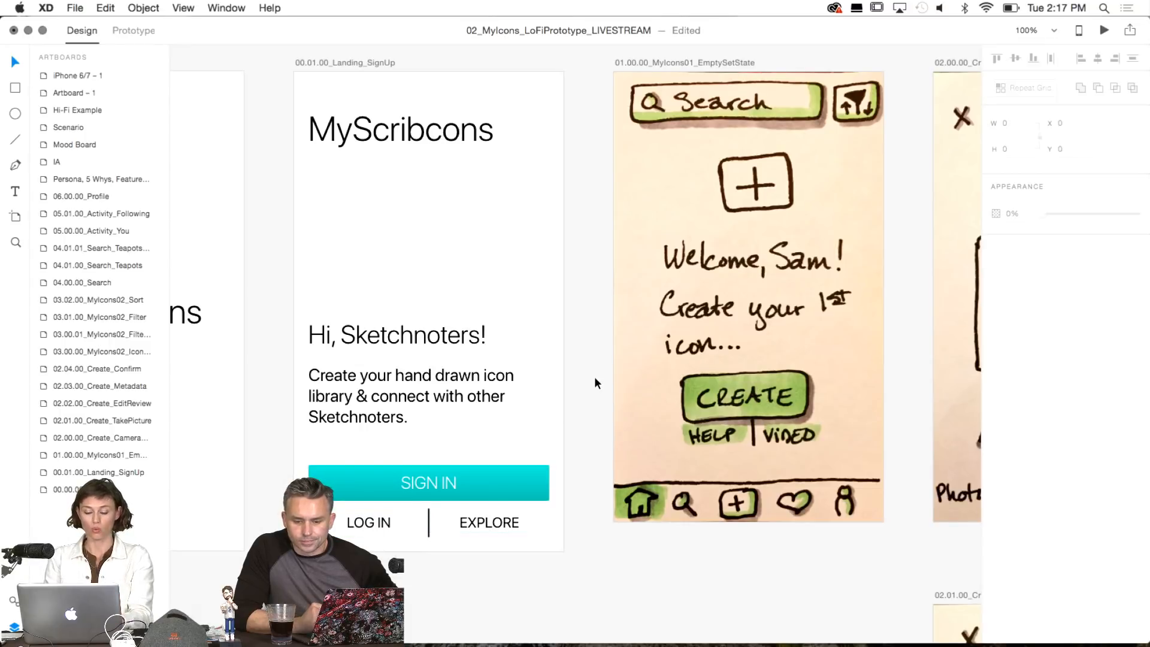
{"action": "scroll", "coordinate": [596, 382], "scroll_direction": "right", "scroll_amount": 1}
{"action": "scroll", "coordinate": [594, 376], "scroll_direction": "right", "scroll_amount": 2}
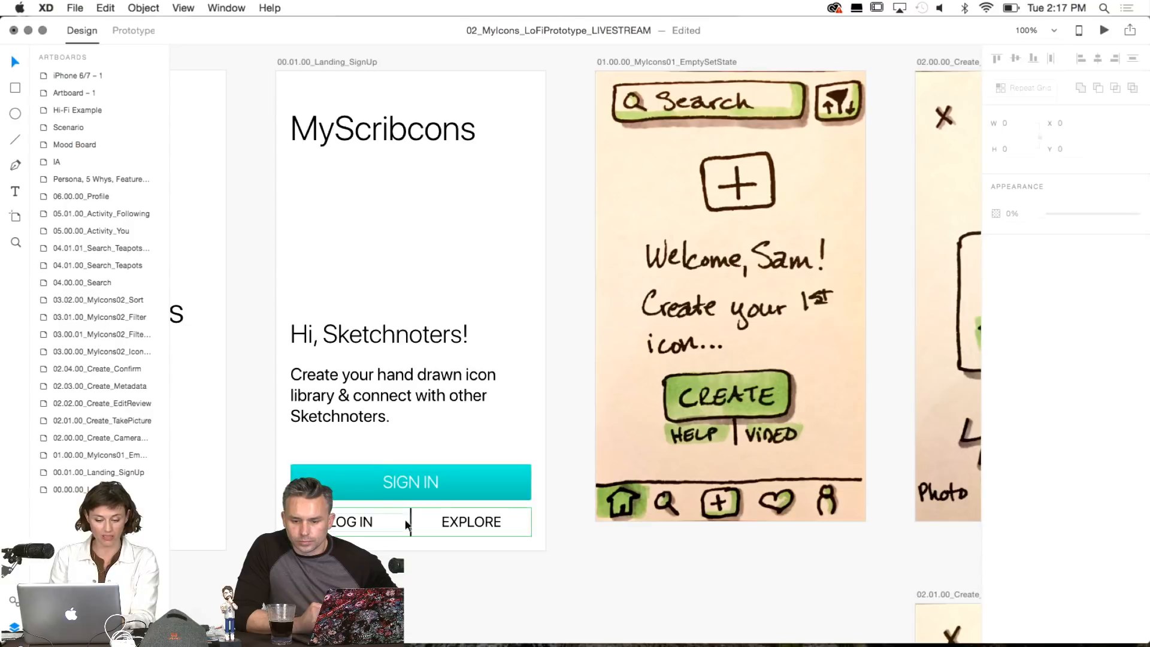
{"action": "left_click", "coordinate": [686, 62]}
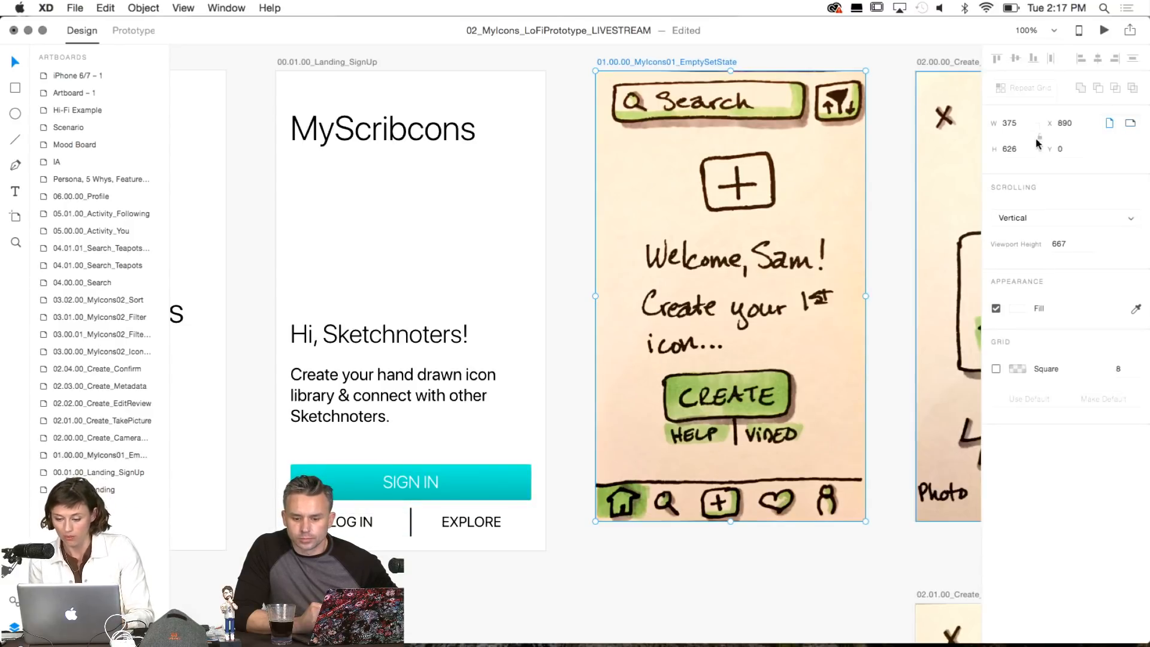
{"action": "left_click", "coordinate": [1010, 148]}
{"action": "type", "text": "66"}
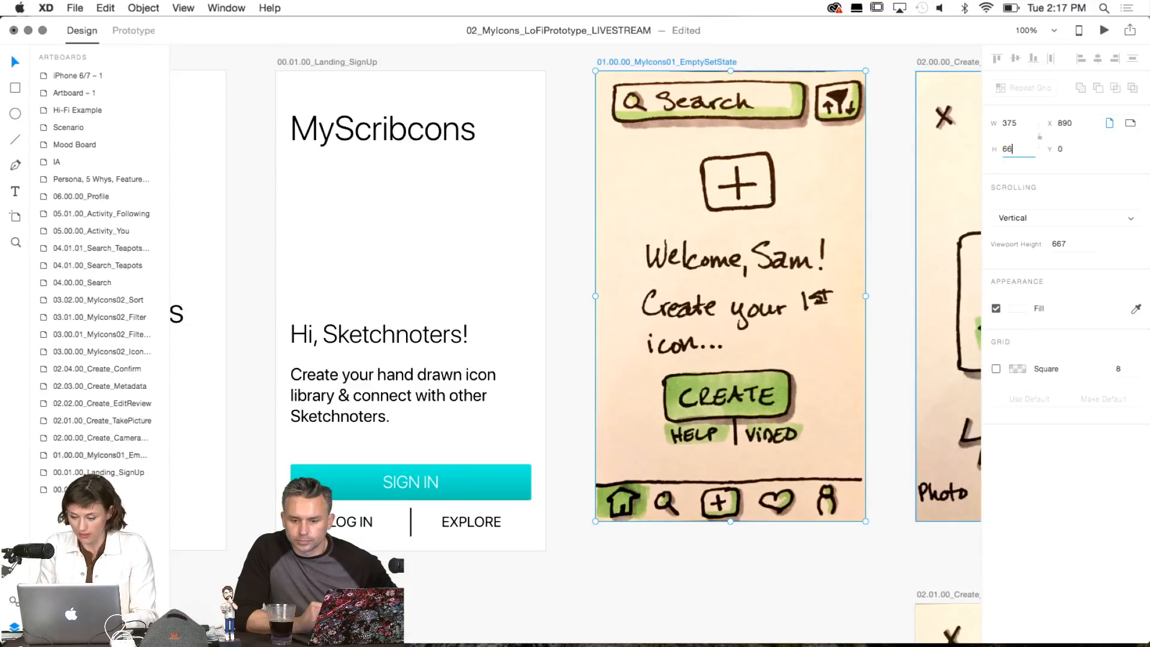
{"action": "key", "text": "Return"}
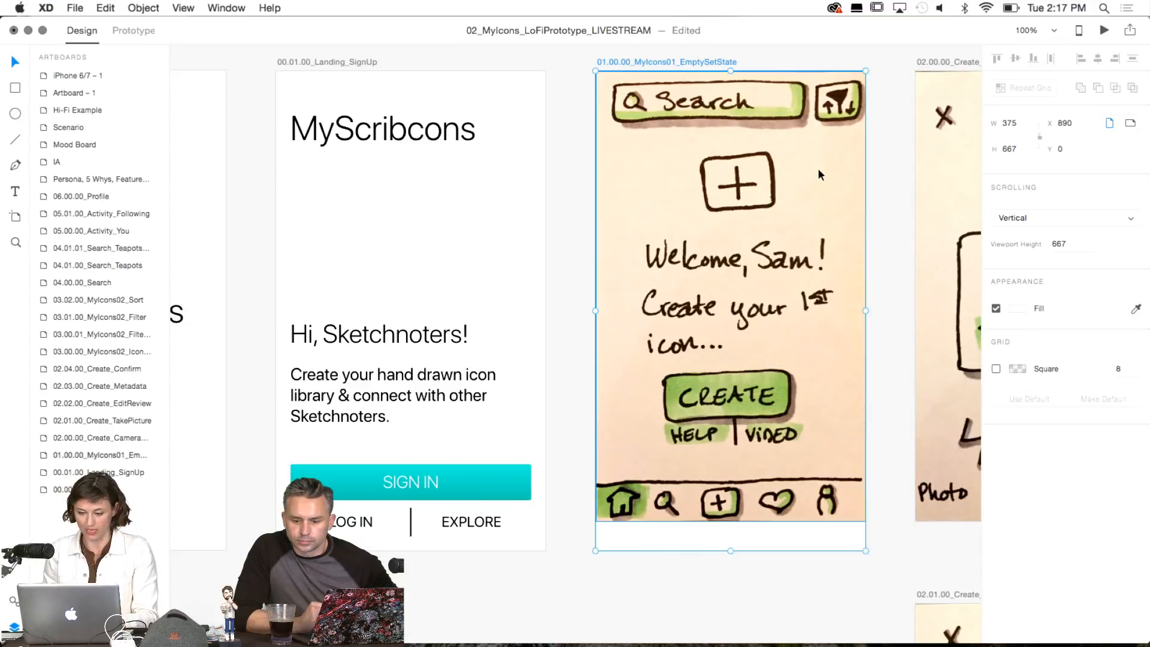
Place an instance of the SIGN IN button symbol on the EmptySetState artboard, over the sketch at about X 42, Y 372.
{"action": "left_click", "coordinate": [12, 597]}
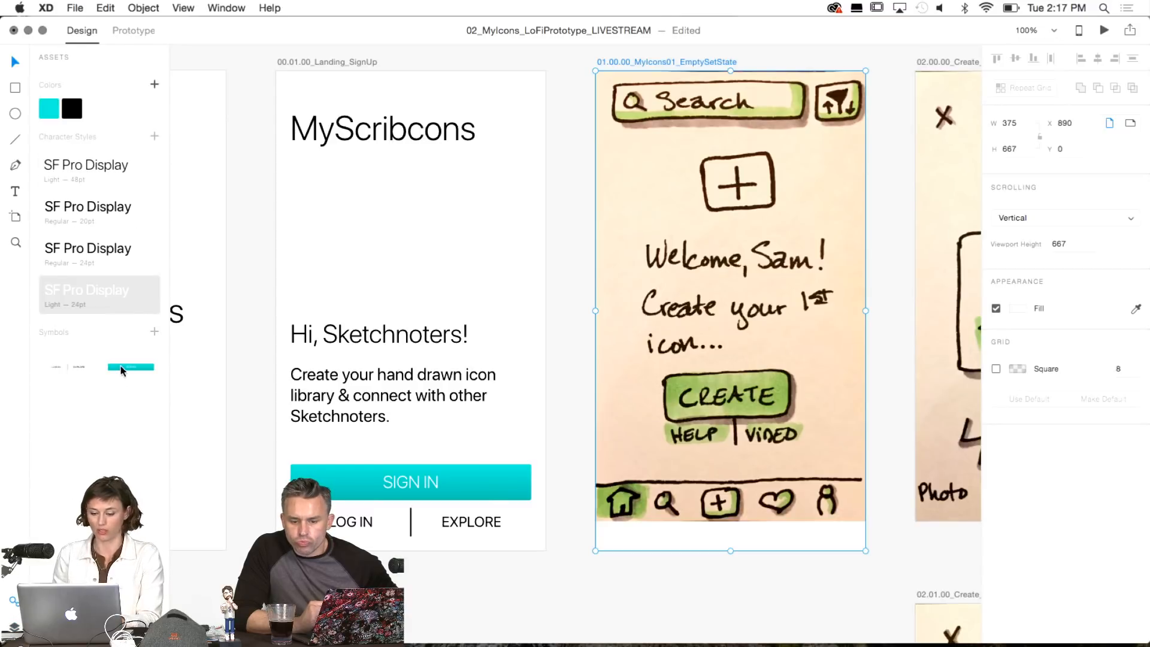
{"action": "left_click_drag", "start_coordinate": [120, 368], "coordinate": [722, 353]}
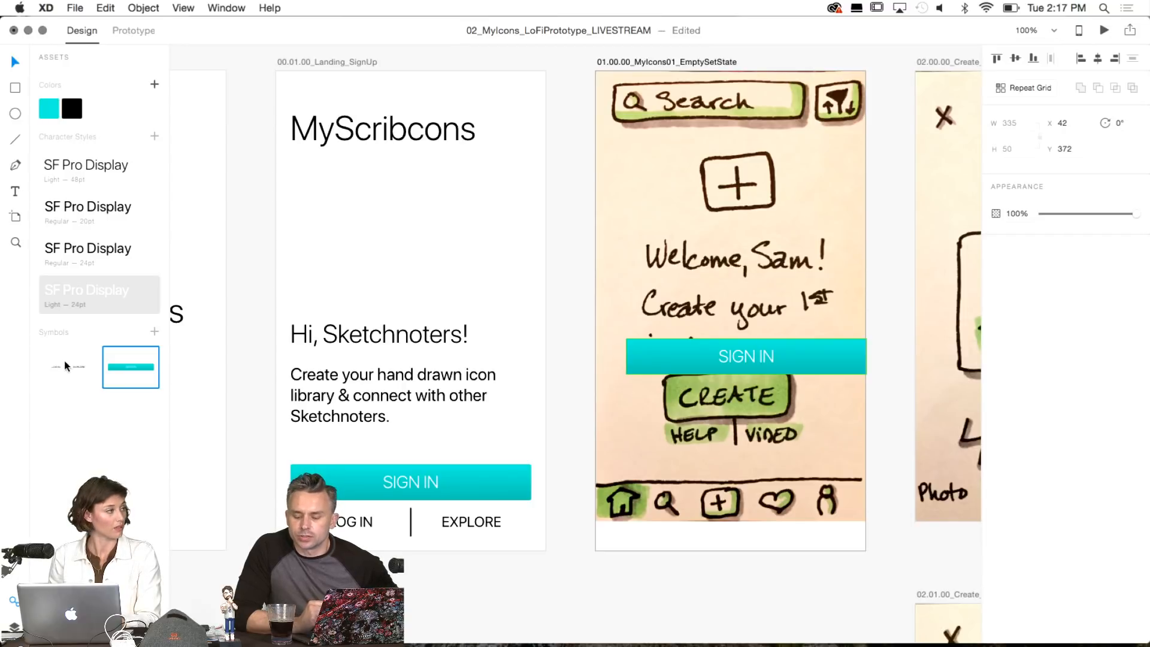
Fade the EmptySetState sketch image to 16% opacity and move the new SIGN IN button to X 20, Y 375.
{"action": "left_click", "coordinate": [817, 221]}
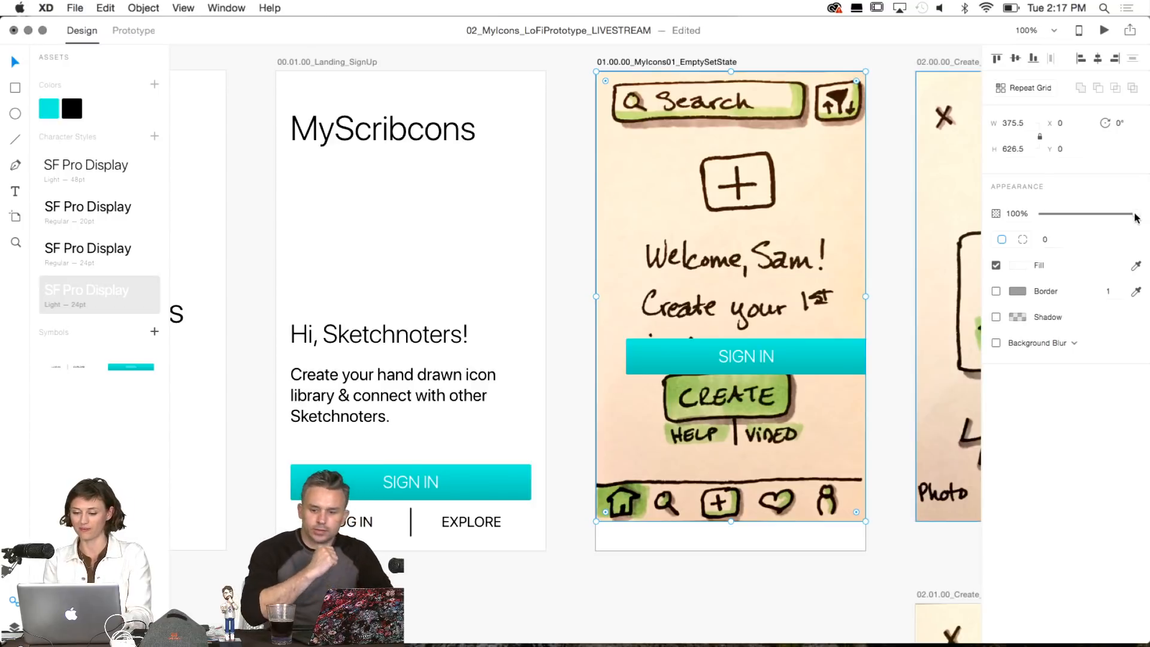
{"action": "left_click_drag", "start_coordinate": [1134, 214], "coordinate": [1056, 218]}
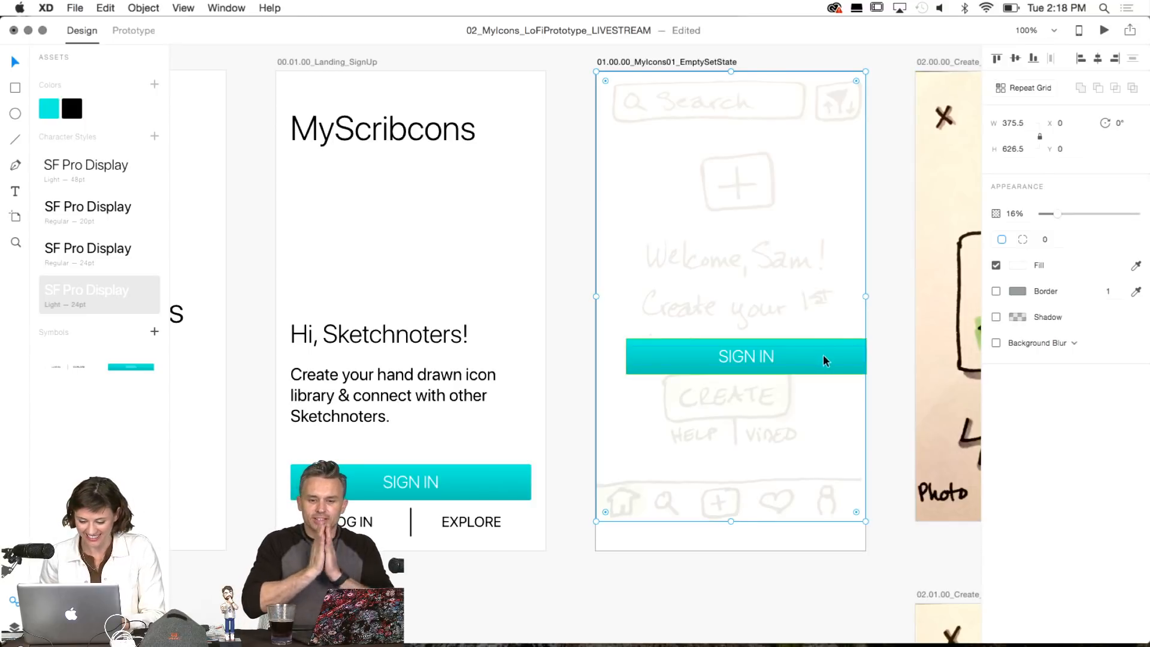
{"action": "mouse_move", "coordinate": [826, 339]}
{"action": "left_mouse_down"}
{"action": "mouse_move", "coordinate": [796, 339]}
{"action": "mouse_move", "coordinate": [812, 346]}
{"action": "left_mouse_up"}
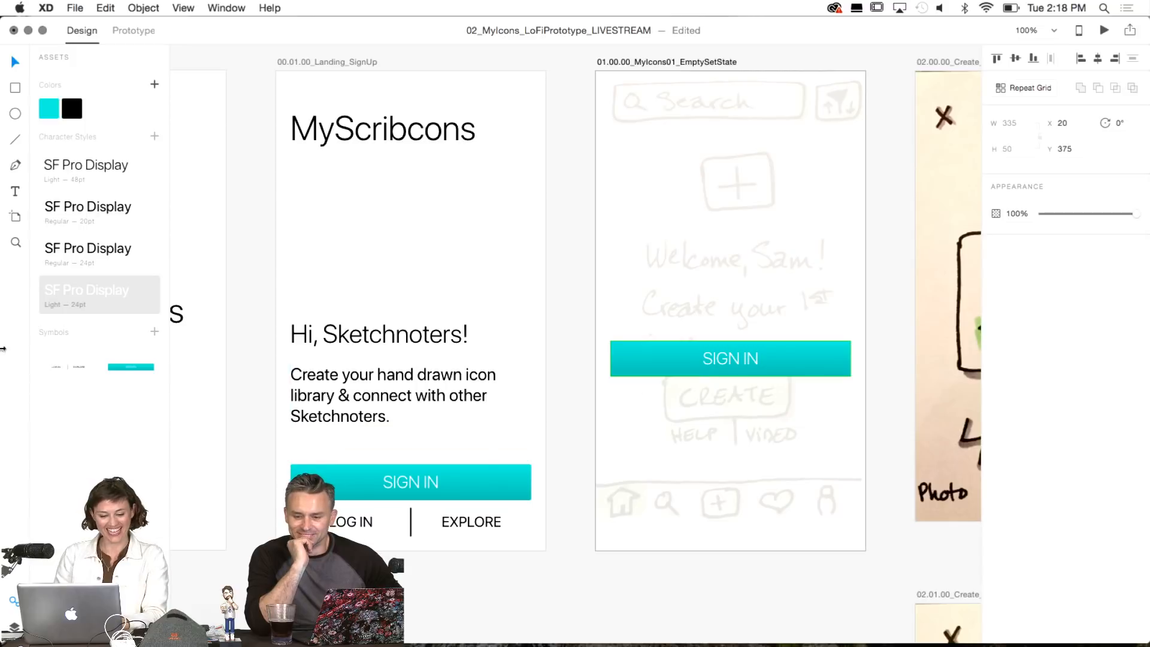
Place the text links symbol below the new button at about X 3, Y 458, and change its LOG IN label to HELP.
{"action": "left_click_drag", "start_coordinate": [68, 360], "coordinate": [85, 359]}
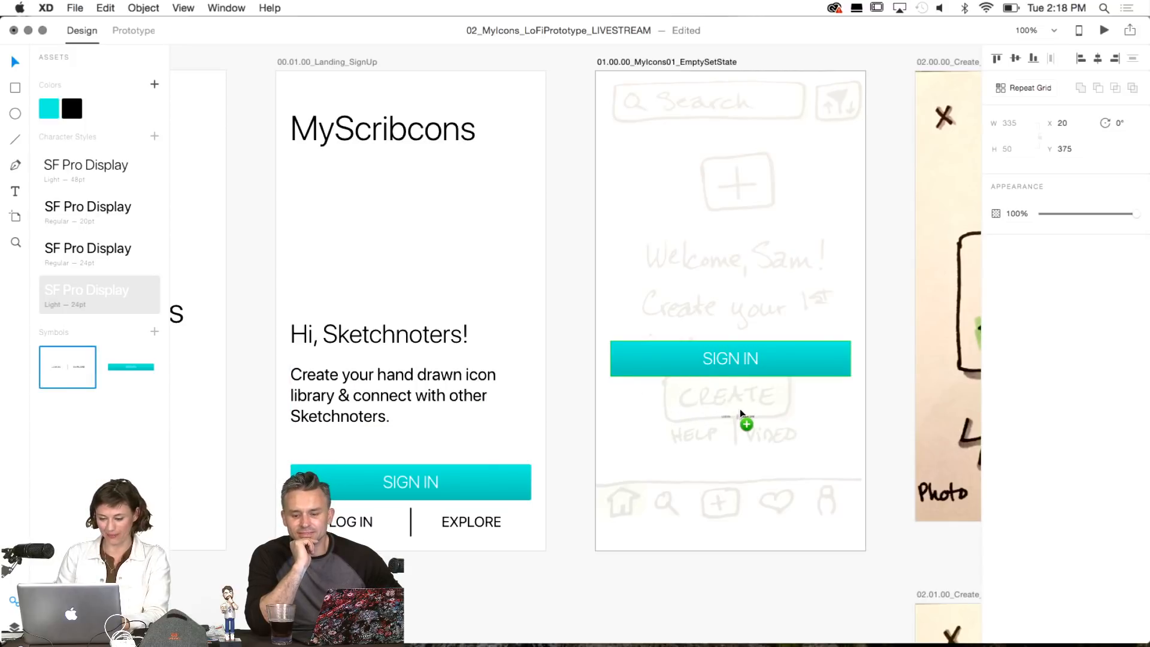
{"action": "left_click_drag", "start_coordinate": [739, 409], "coordinate": [728, 409]}
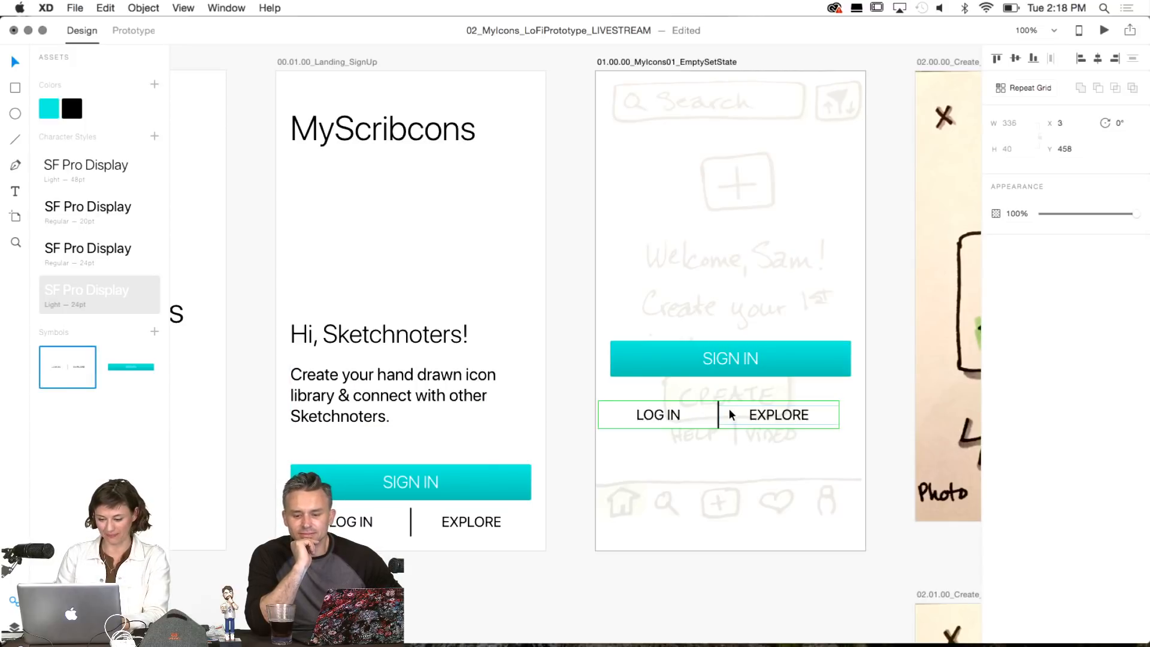
{"action": "double_click", "coordinate": [655, 417]}
{"action": "double_click", "coordinate": [655, 418]}
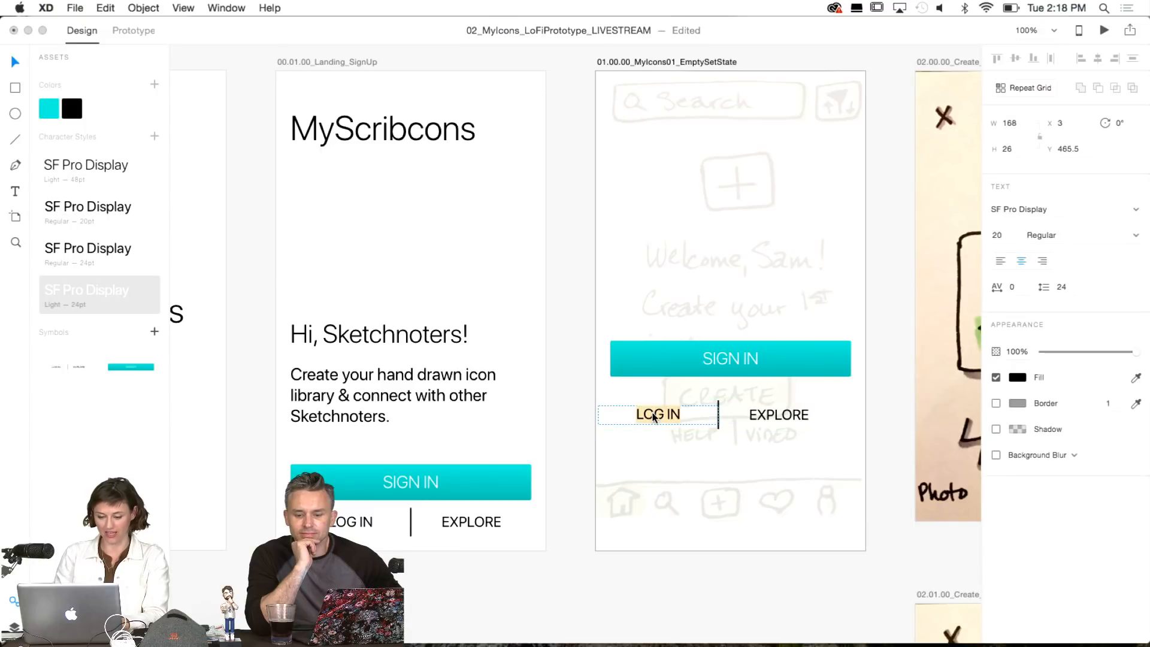
{"action": "type", "text": "HELP"}
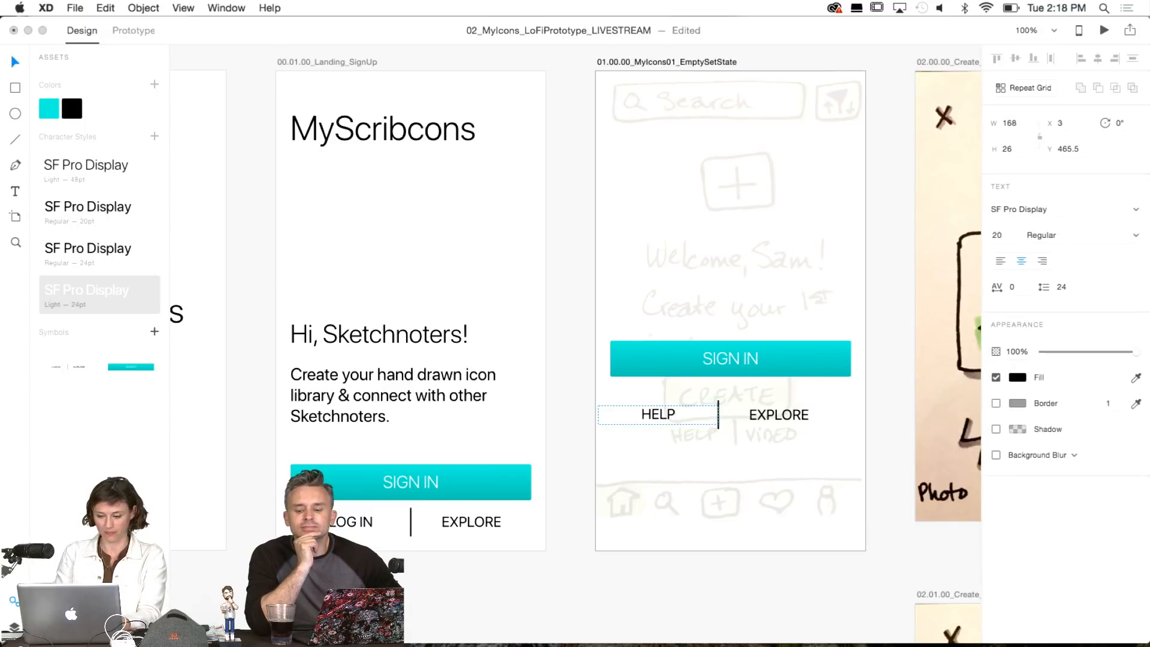
Change the EXPLORE label in the EmptySetState artboard's text links to VIDEO.
{"action": "double_click", "coordinate": [783, 417]}
{"action": "double_click", "coordinate": [782, 417]}
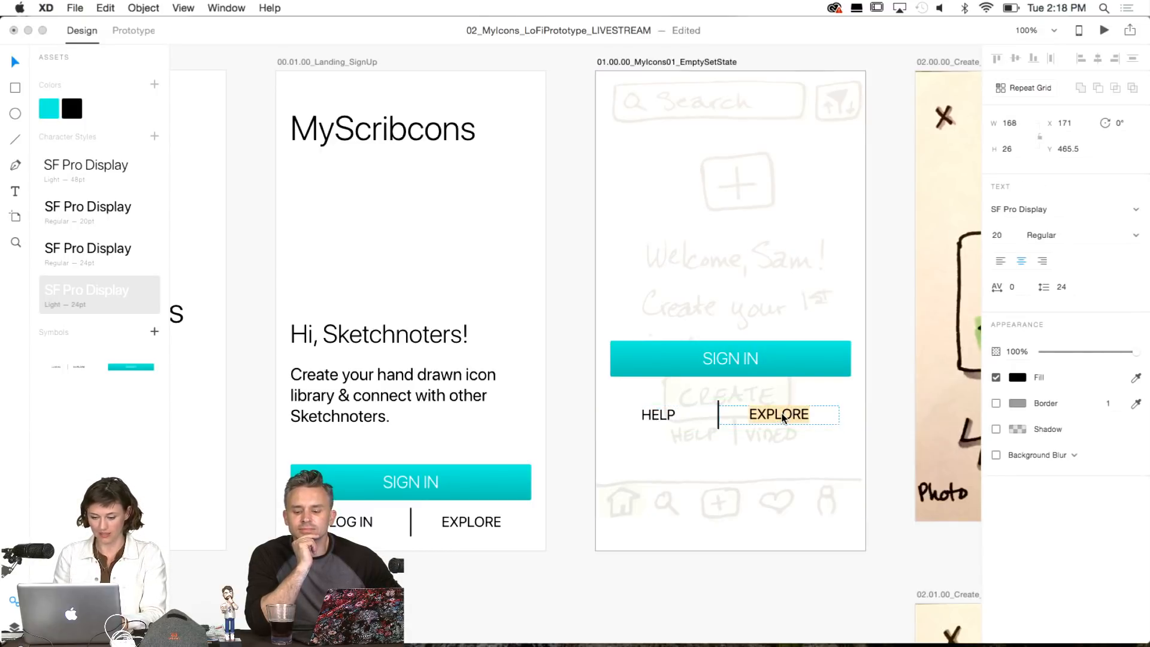
{"action": "type", "text": "VIDEO"}
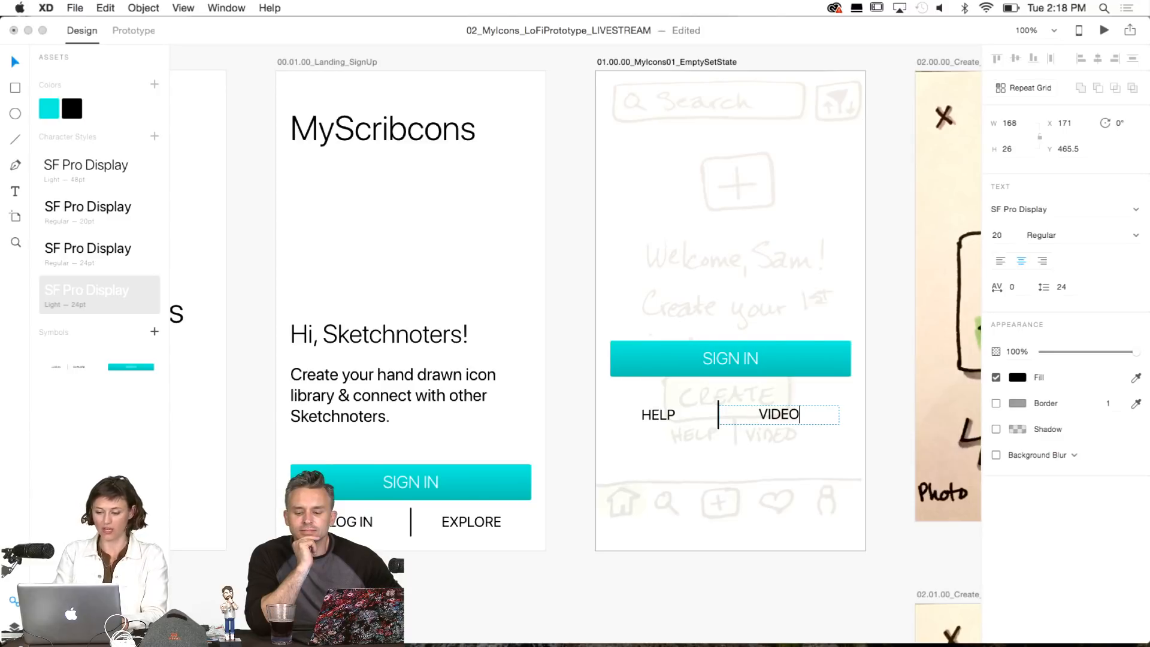
{"action": "key", "text": "Escape"}
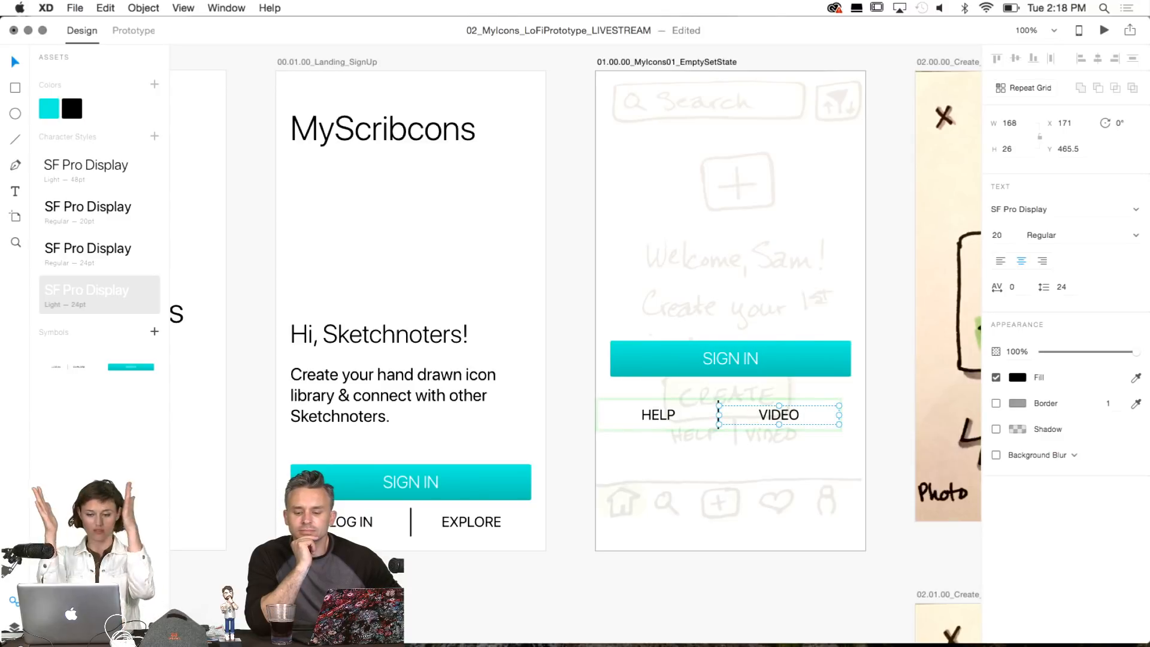
{"action": "key", "text": "Escape"}
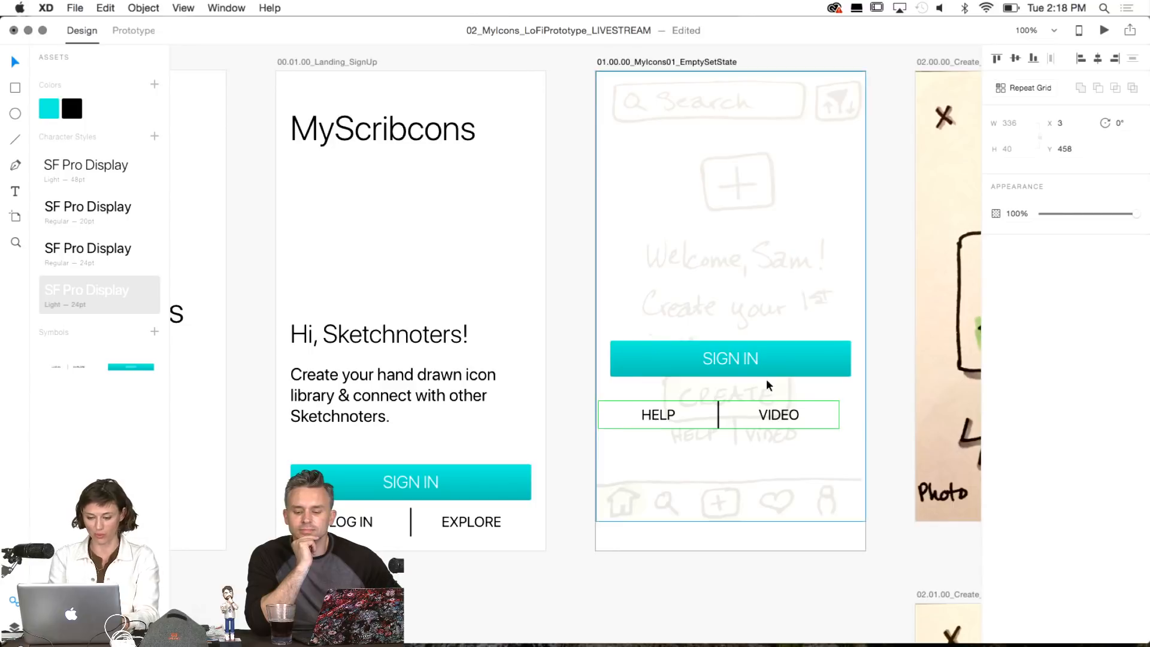
Change the label of the SIGN IN button on the EmptySetState artboard to CREATE.
{"action": "left_click", "coordinate": [725, 357]}
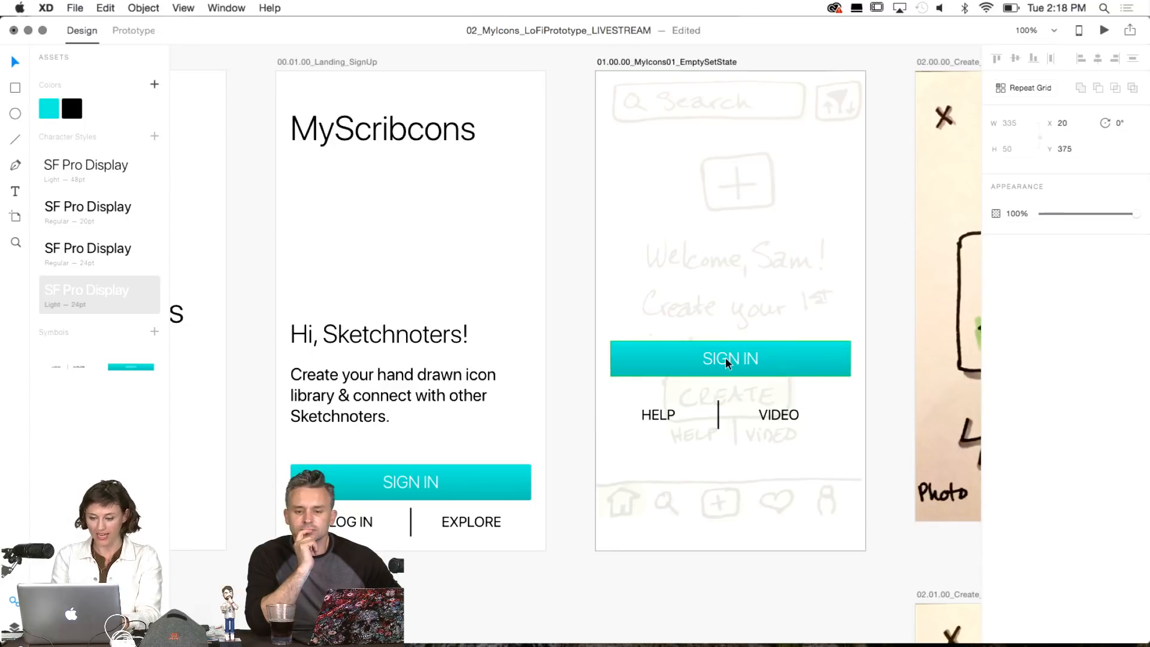
{"action": "double_click", "coordinate": [725, 357]}
{"action": "double_click", "coordinate": [725, 357]}
{"action": "type", "text": "CREATE"}
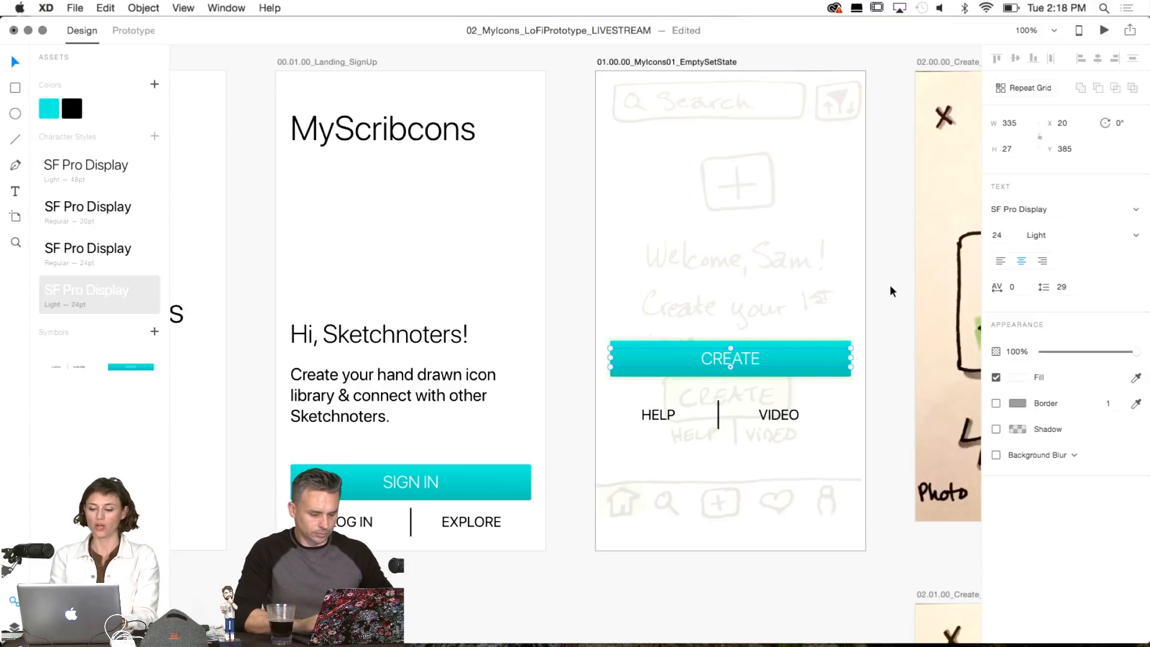
{"action": "left_click", "coordinate": [887, 355]}
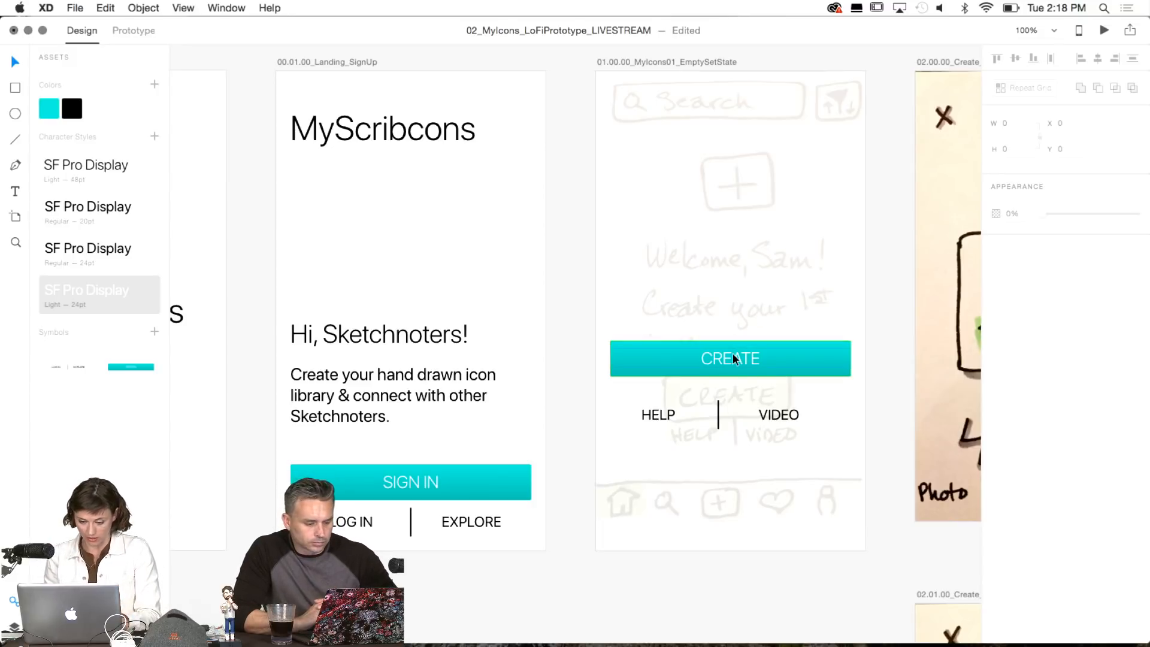
Move the HELP and VIDEO links just above the sketched navigation bar, centred, and the CREATE button above them at X 20, Y 461.
{"action": "left_click", "coordinate": [718, 418]}
{"action": "left_click_drag", "start_coordinate": [717, 415], "coordinate": [730, 466]}
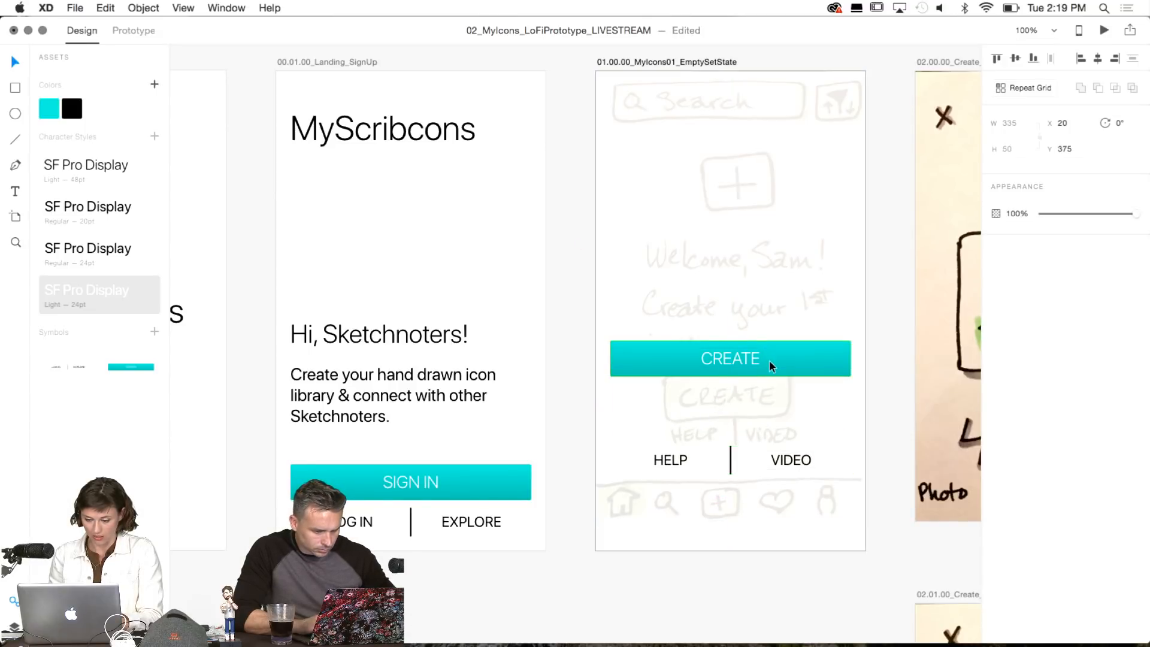
{"action": "left_click_drag", "start_coordinate": [769, 360], "coordinate": [770, 426]}
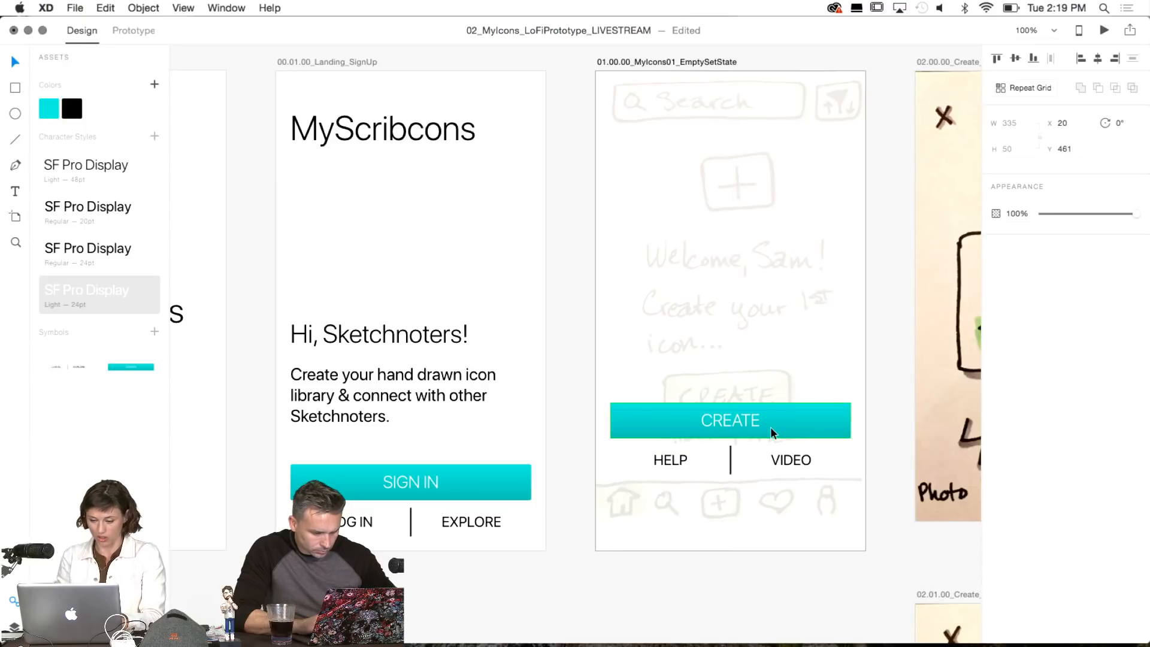
{"action": "left_click", "coordinate": [764, 595]}
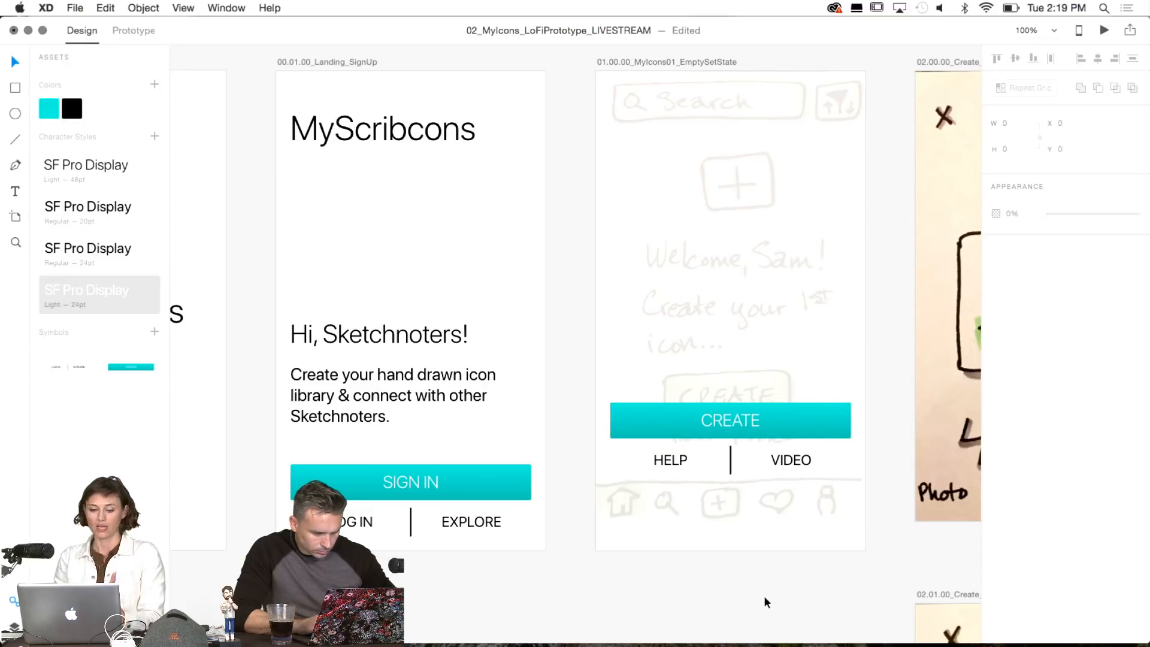
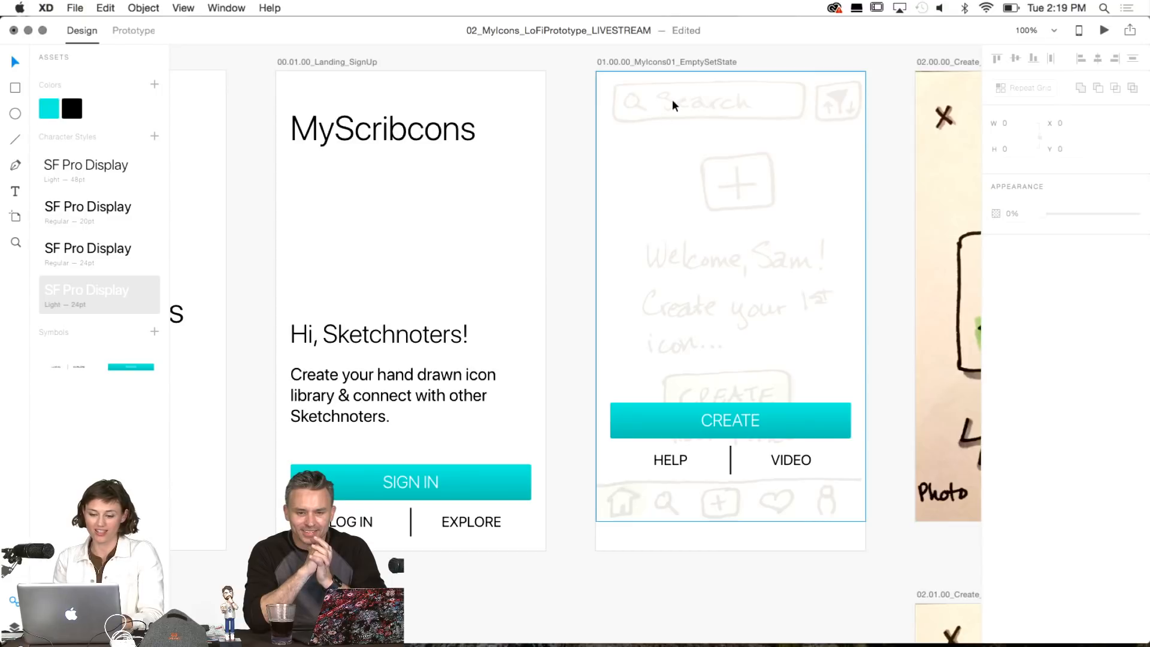
Draw a 278 by 54 rectangle at X 20, Y 15 over the sketched search field on the EmptySetState artboard.
{"action": "key", "text": "r"}
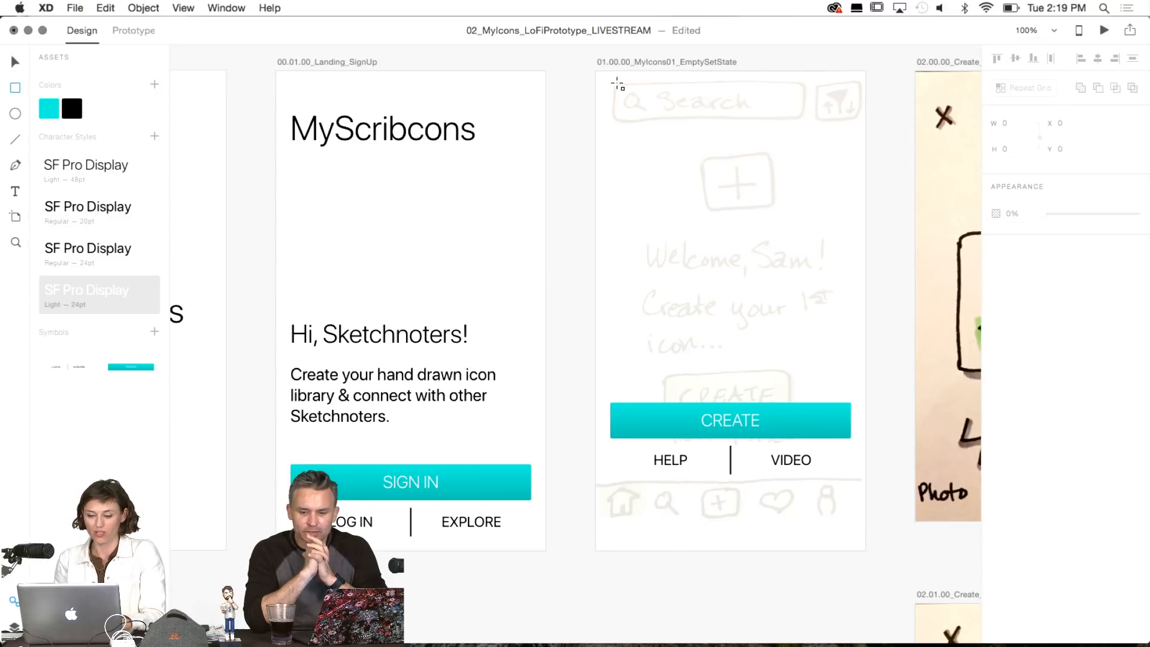
{"action": "left_click_drag", "start_coordinate": [611, 82], "coordinate": [809, 121]}
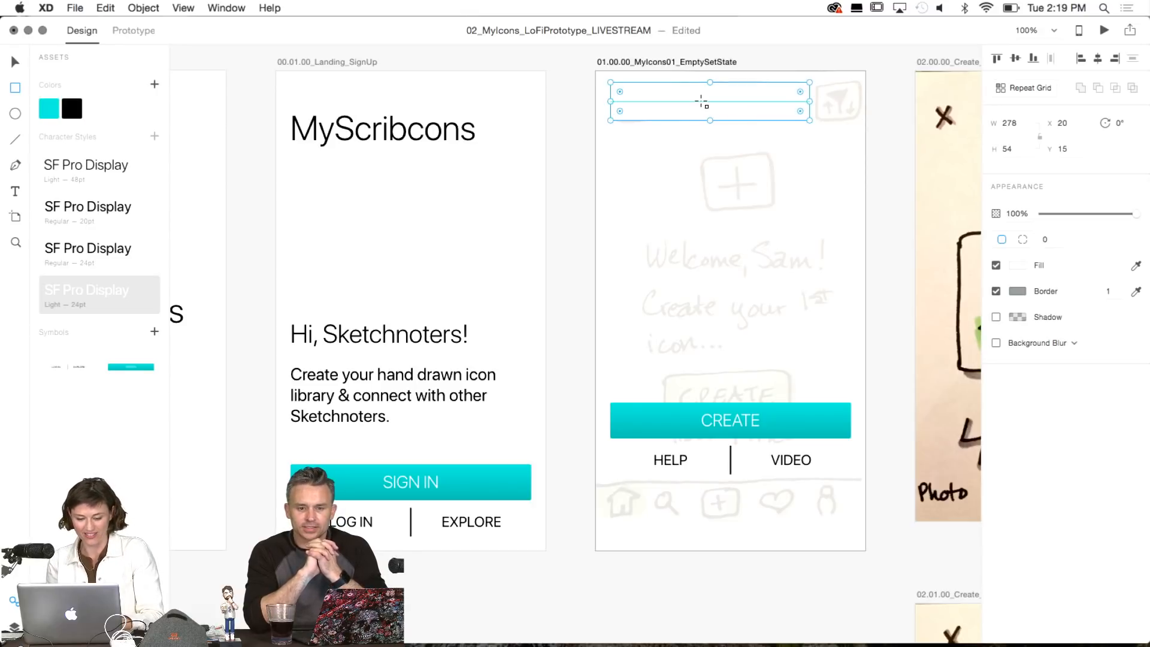
Move the search-field rectangle on the EmptySetState artboard to X 20, Y 18 and set its corner radius to 2.
{"action": "key", "text": "v"}
{"action": "mouse_move", "coordinate": [697, 97]}
{"action": "left_mouse_down"}
{"action": "mouse_move", "coordinate": [682, 96]}
{"action": "mouse_move", "coordinate": [684, 109]}
{"action": "mouse_move", "coordinate": [681, 99]}
{"action": "left_mouse_up"}
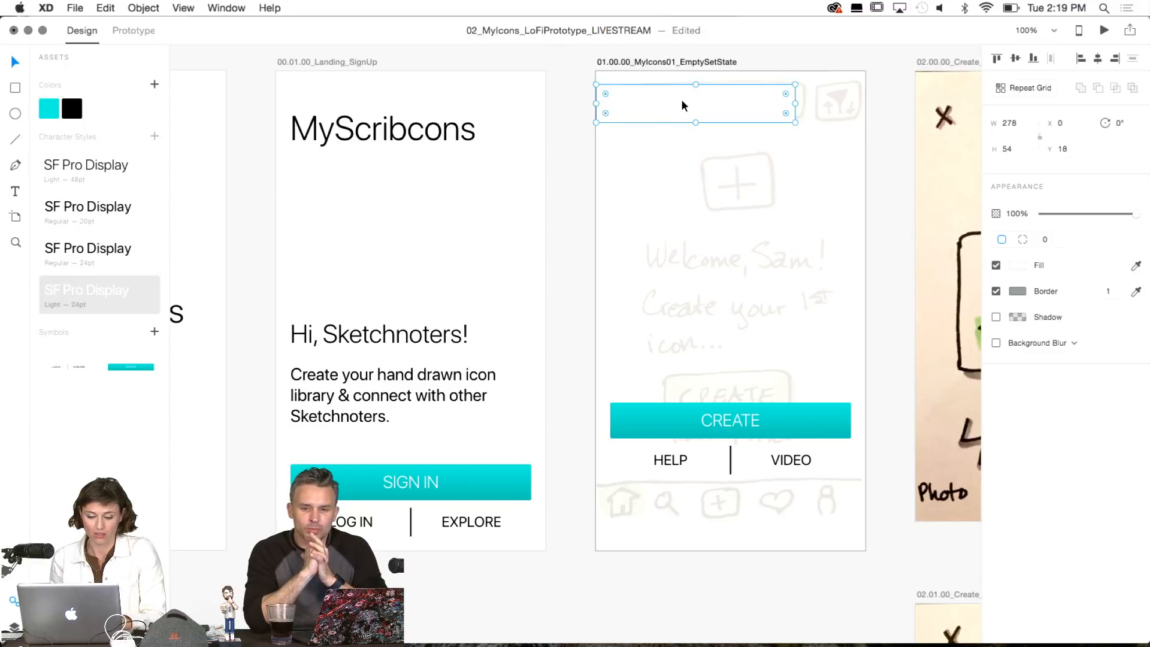
{"action": "key", "text": "shift+Right"}
{"action": "key", "text": "shift+Right"}
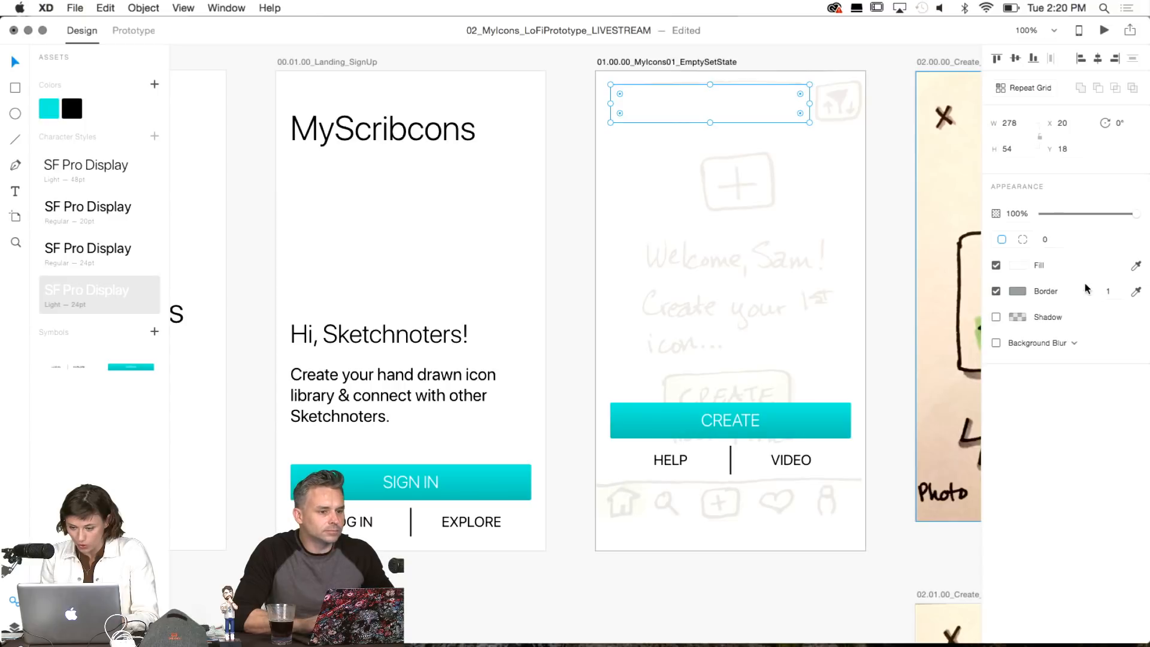
{"action": "left_click", "coordinate": [1047, 241]}
{"action": "type", "text": "2"}
{"action": "key", "text": "Return"}
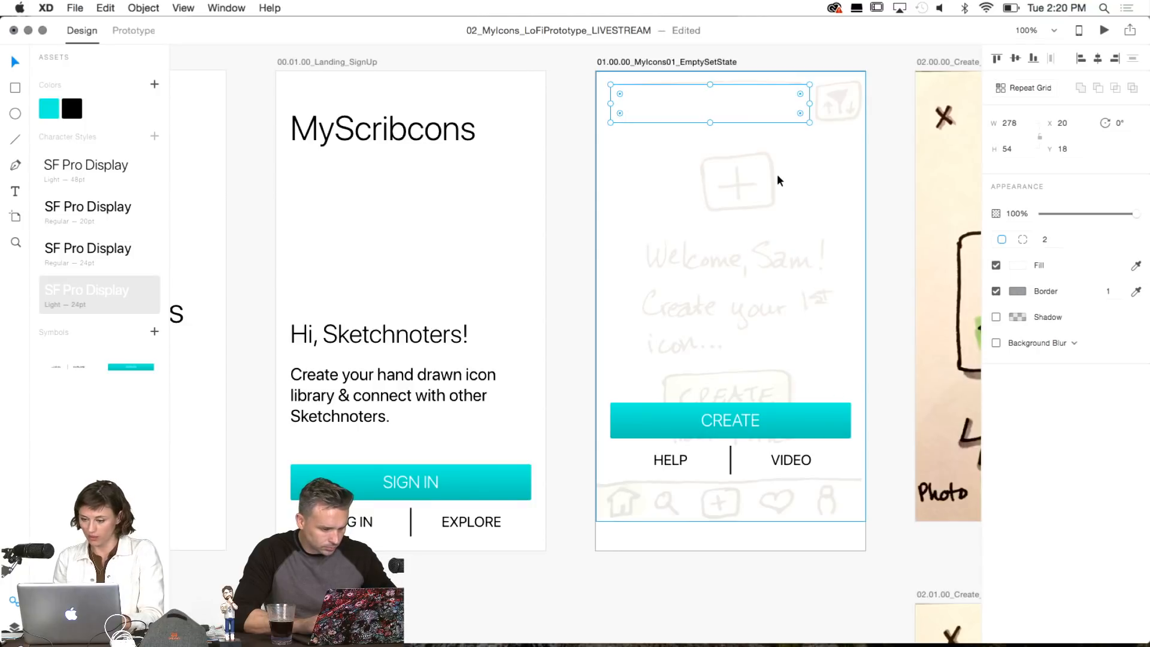
Examine the search header, filter icon and navigation bars in the app screenshots on the Mood Board artboard.
{"action": "scroll", "coordinate": [777, 178], "scroll_direction": "up", "scroll_amount": 5}
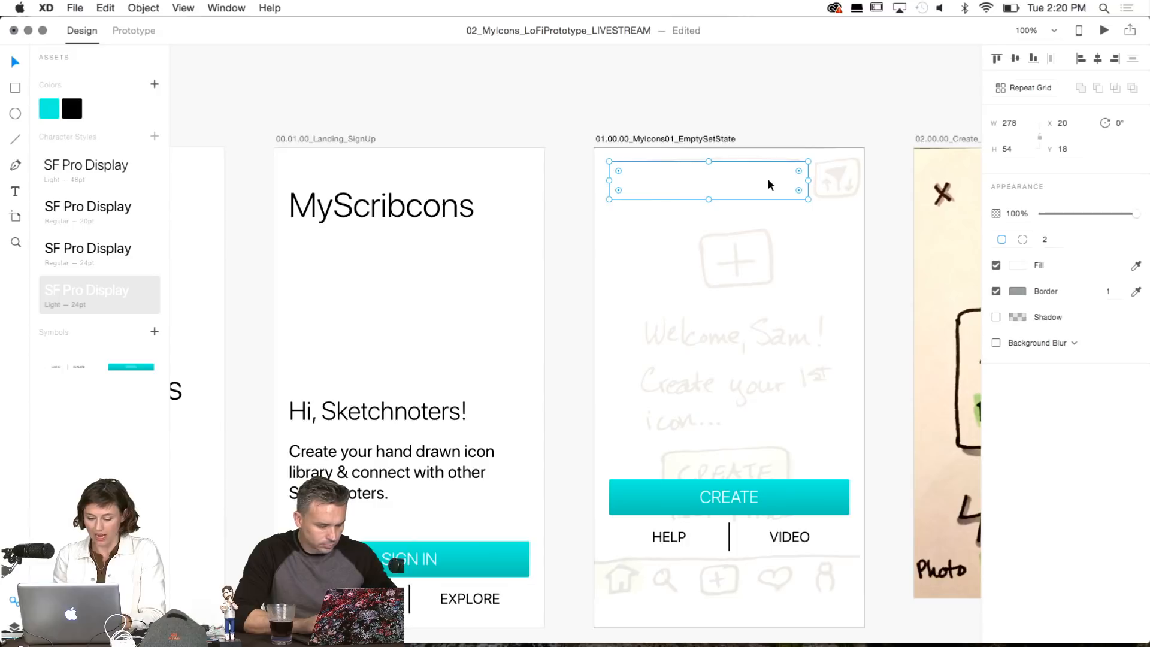
{"action": "key", "text": "super+minus"}
{"action": "key", "text": "super+minus"}
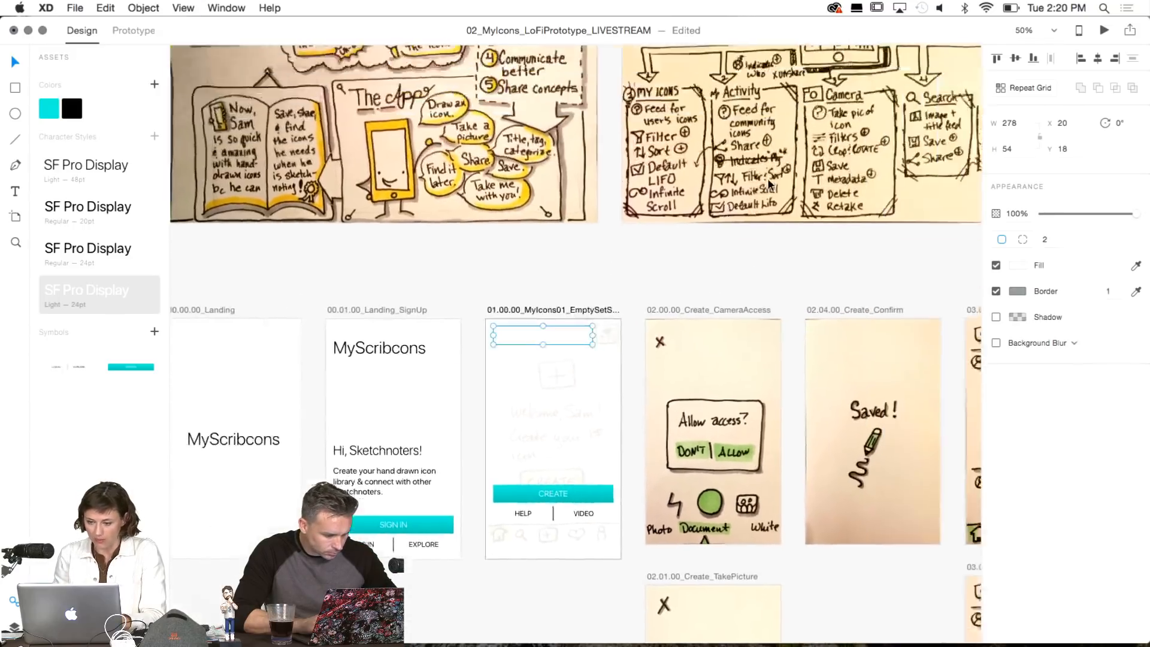
{"action": "scroll", "coordinate": [767, 178], "scroll_direction": "right", "scroll_amount": 15}
{"action": "scroll", "coordinate": [767, 178], "scroll_direction": "up", "scroll_amount": 5}
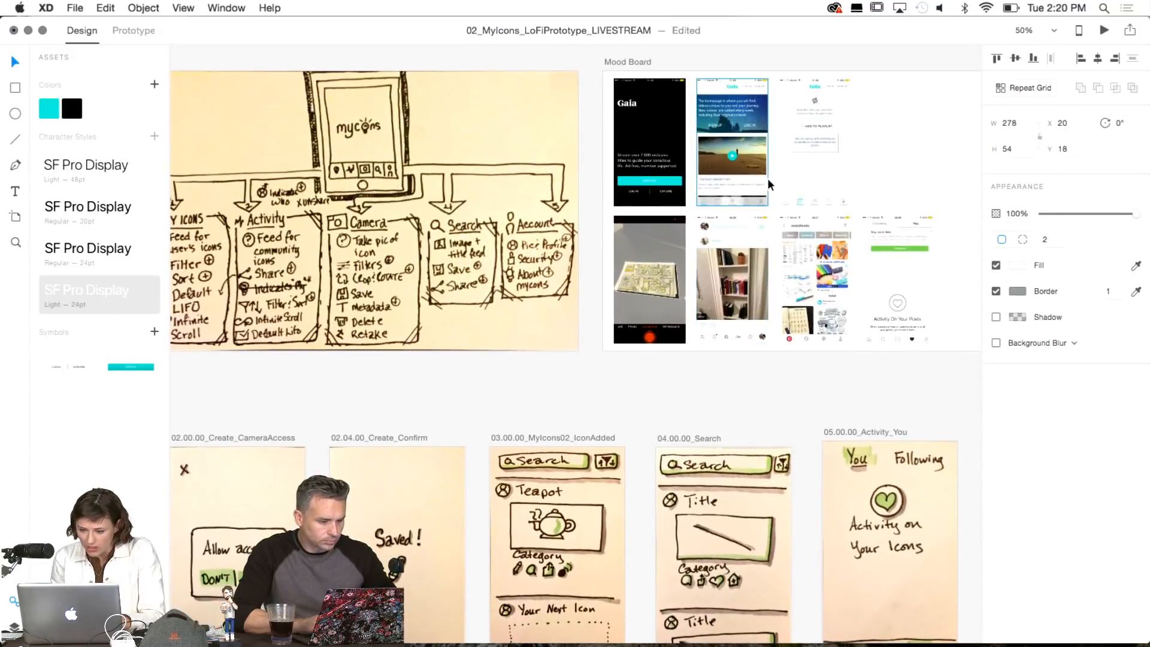
{"action": "key", "text": "super+equal"}
{"action": "key", "text": "super+equal"}
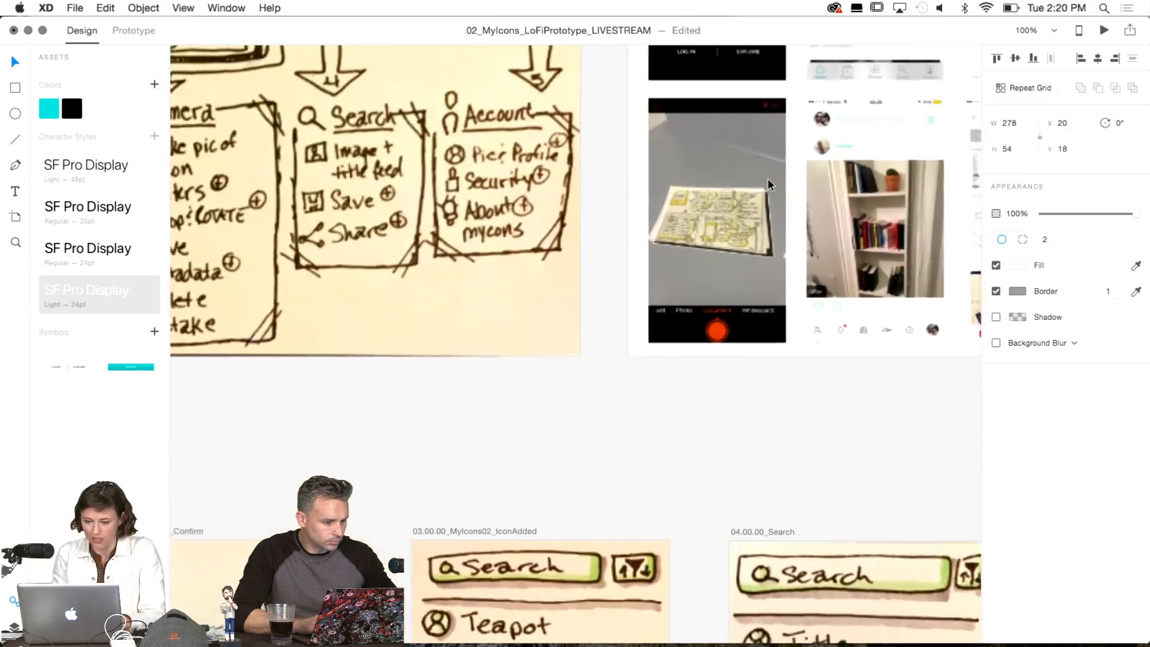
{"action": "key", "text": "super+equal"}
{"action": "key", "text": "super+equal"}
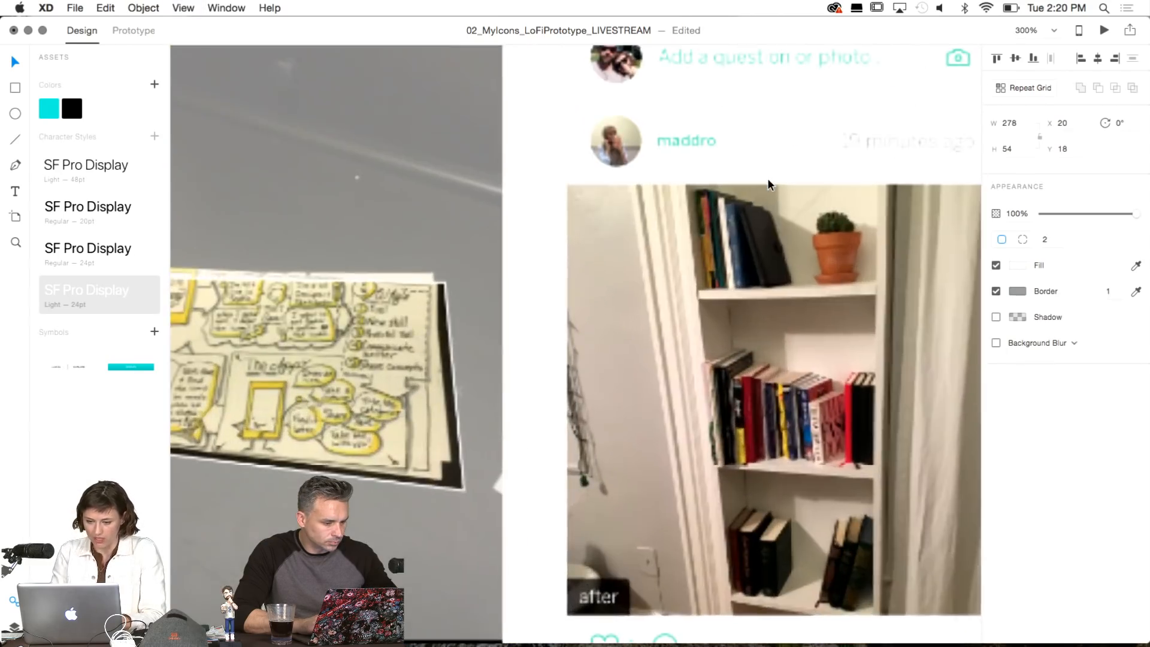
{"action": "scroll", "coordinate": [767, 178], "scroll_direction": "right", "scroll_amount": 6}
{"action": "scroll", "coordinate": [767, 178], "scroll_direction": "down", "scroll_amount": 2}
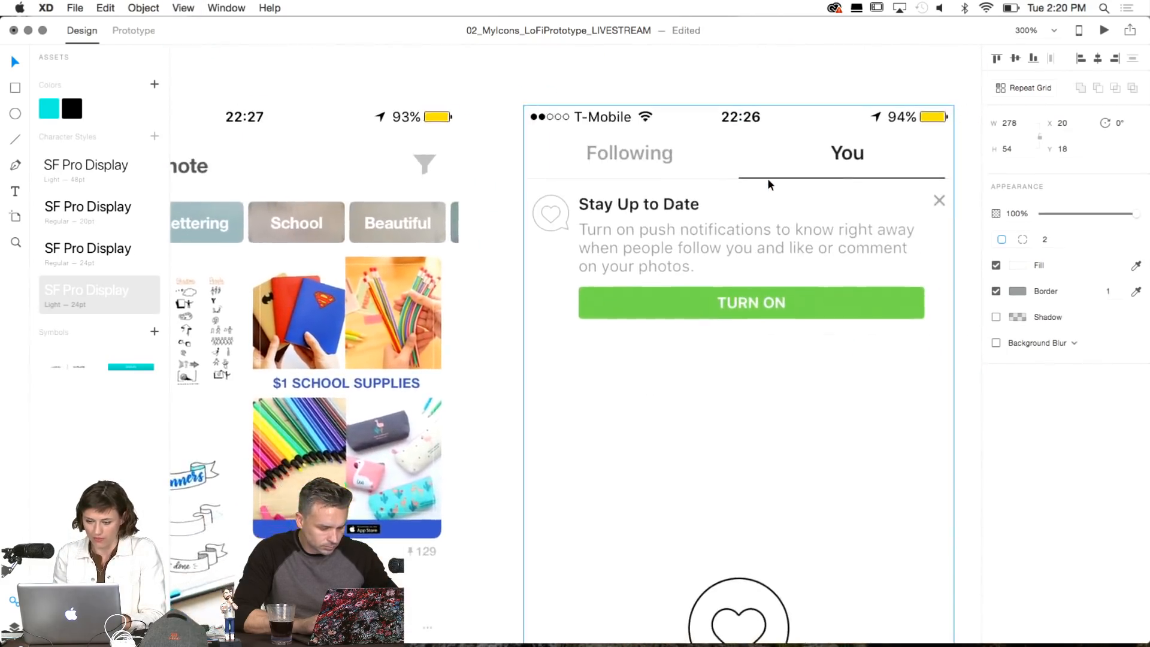
{"action": "scroll", "coordinate": [767, 178], "scroll_direction": "down", "scroll_amount": 5}
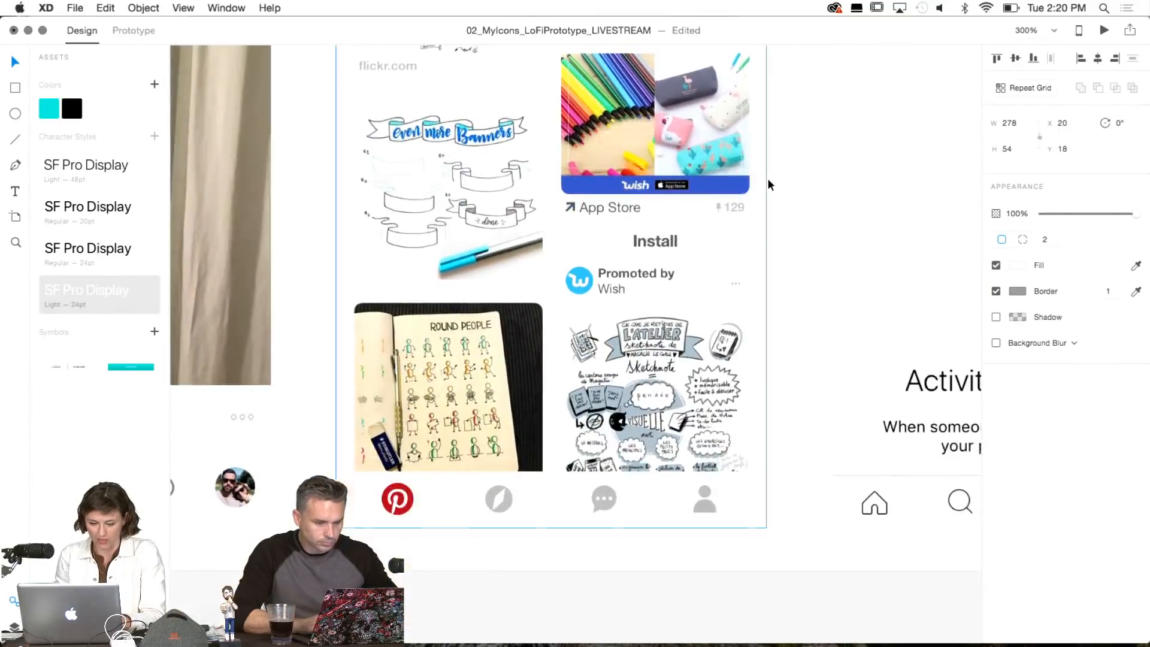
{"action": "scroll", "coordinate": [767, 178], "scroll_direction": "up", "scroll_amount": 7}
{"action": "scroll", "coordinate": [768, 178], "scroll_direction": "right", "scroll_amount": 2}
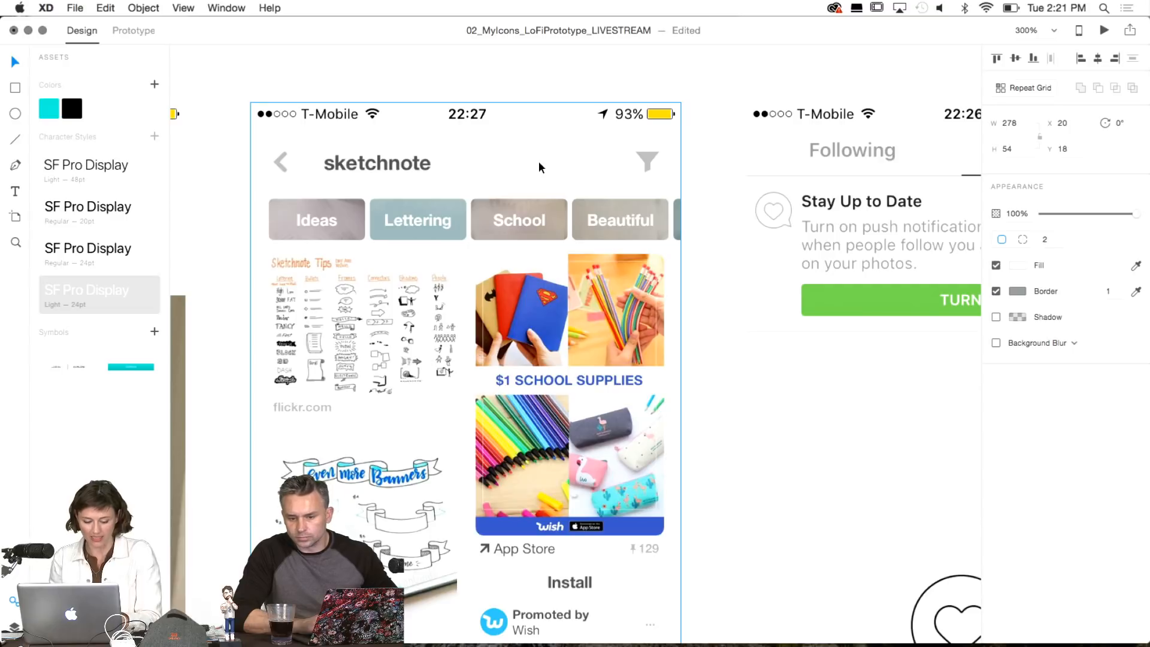
Measure the sketchnote search bar in the mood board screenshot with a temporary rectangle, and delete that rectangle.
{"action": "key", "text": "r"}
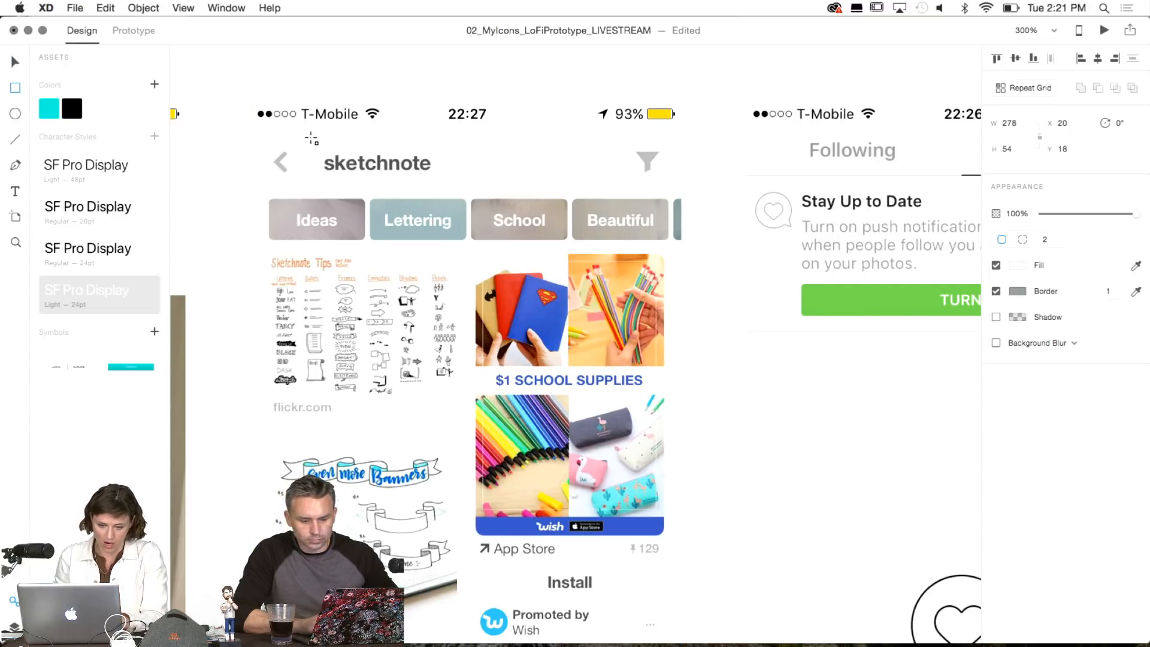
{"action": "mouse_move", "coordinate": [309, 139]}
{"action": "left_mouse_down"}
{"action": "mouse_move", "coordinate": [428, 169]}
{"action": "mouse_move", "coordinate": [620, 184]}
{"action": "left_mouse_up"}
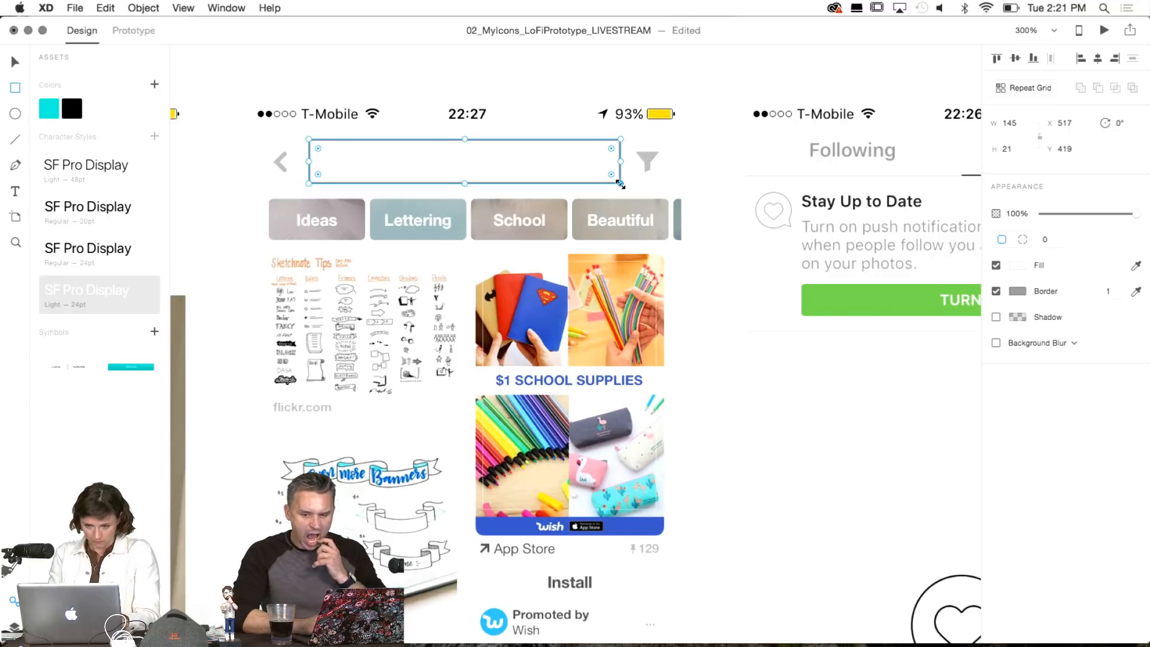
{"action": "key", "text": "Escape"}
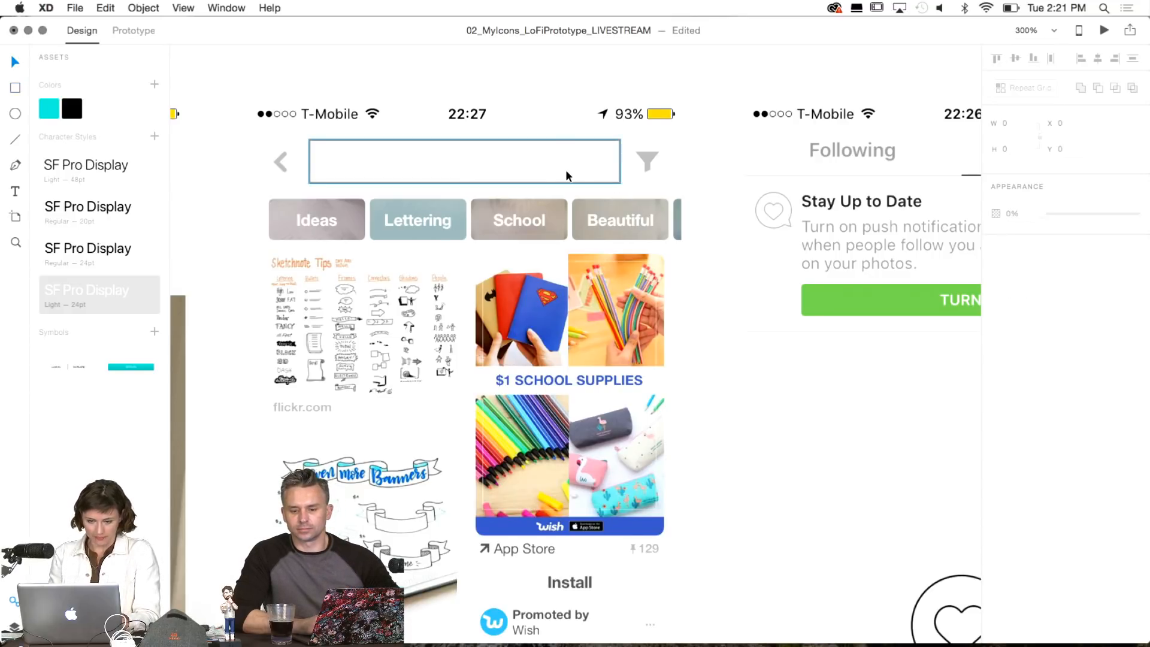
{"action": "left_click", "coordinate": [554, 161]}
{"action": "key", "text": "Delete"}
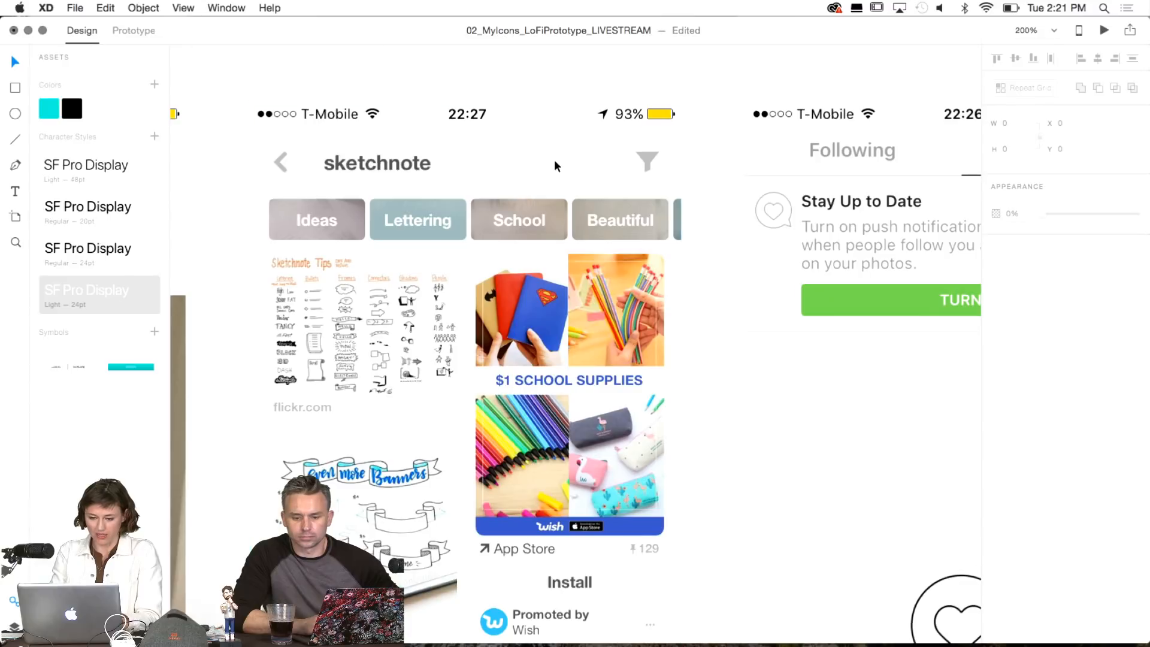
Set the height of the search-field rectangle on the EmptySetState artboard to 20.
{"action": "key", "text": "super+1"}
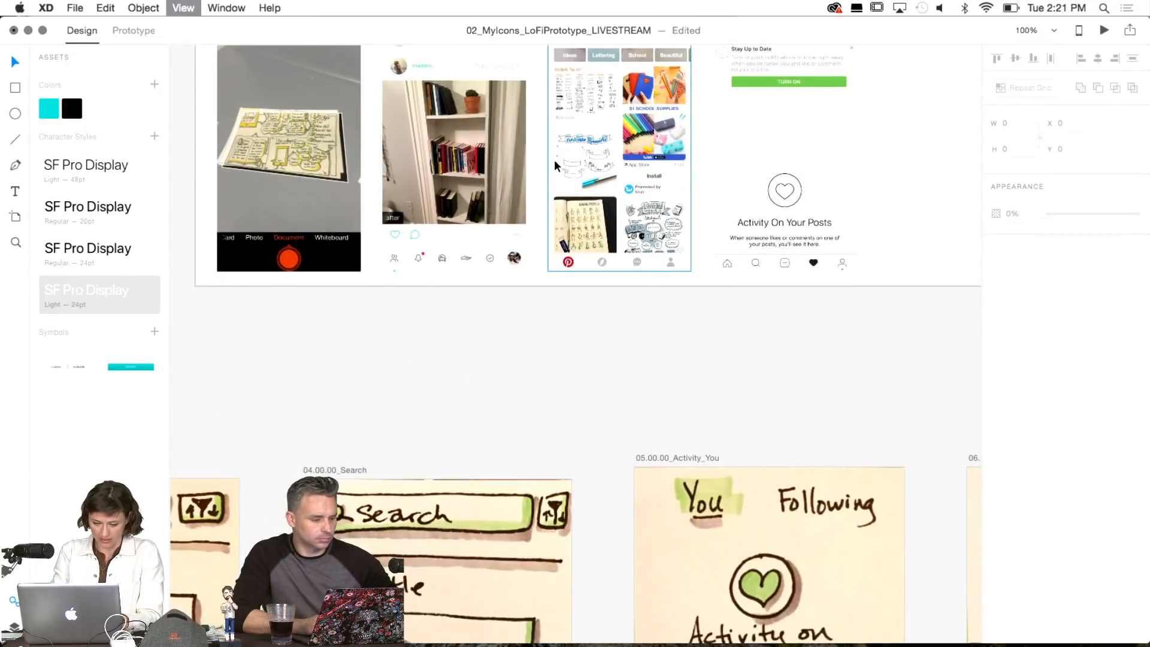
{"action": "key", "text": "super+minus"}
{"action": "scroll", "coordinate": [555, 161], "scroll_direction": "down", "scroll_amount": 6}
{"action": "scroll", "coordinate": [555, 160], "scroll_direction": "left", "scroll_amount": 15}
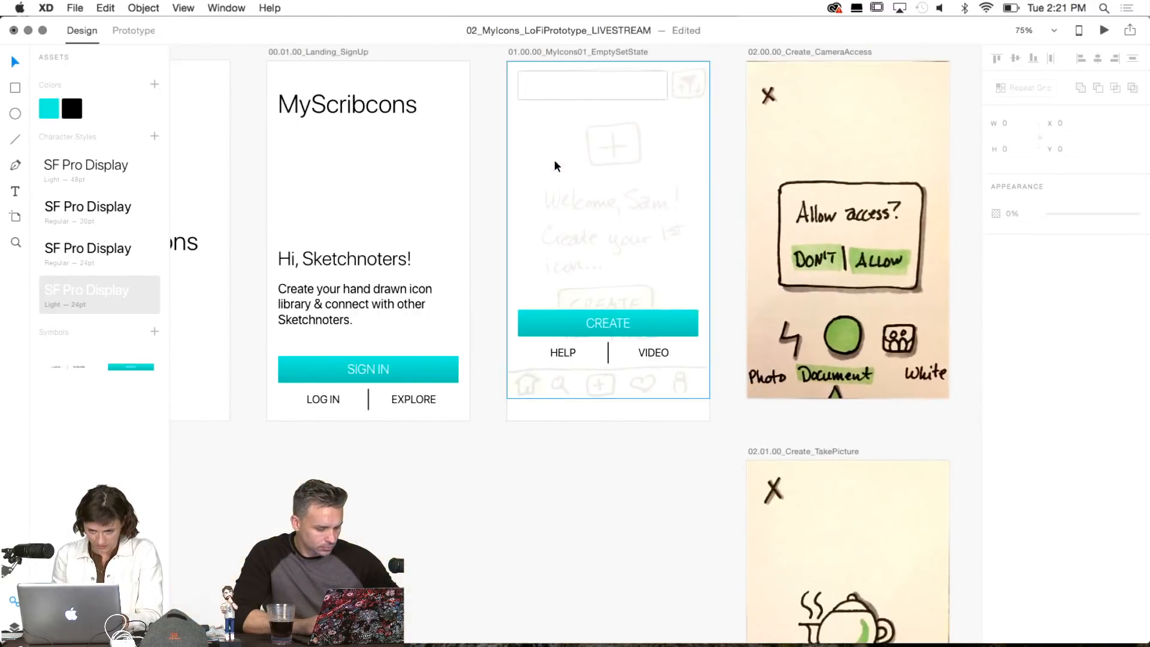
{"action": "scroll", "coordinate": [554, 160], "scroll_direction": "up", "scroll_amount": 5}
{"action": "scroll", "coordinate": [554, 159], "scroll_direction": "right", "scroll_amount": 2}
{"action": "scroll", "coordinate": [555, 159], "scroll_direction": "down", "scroll_amount": 3}
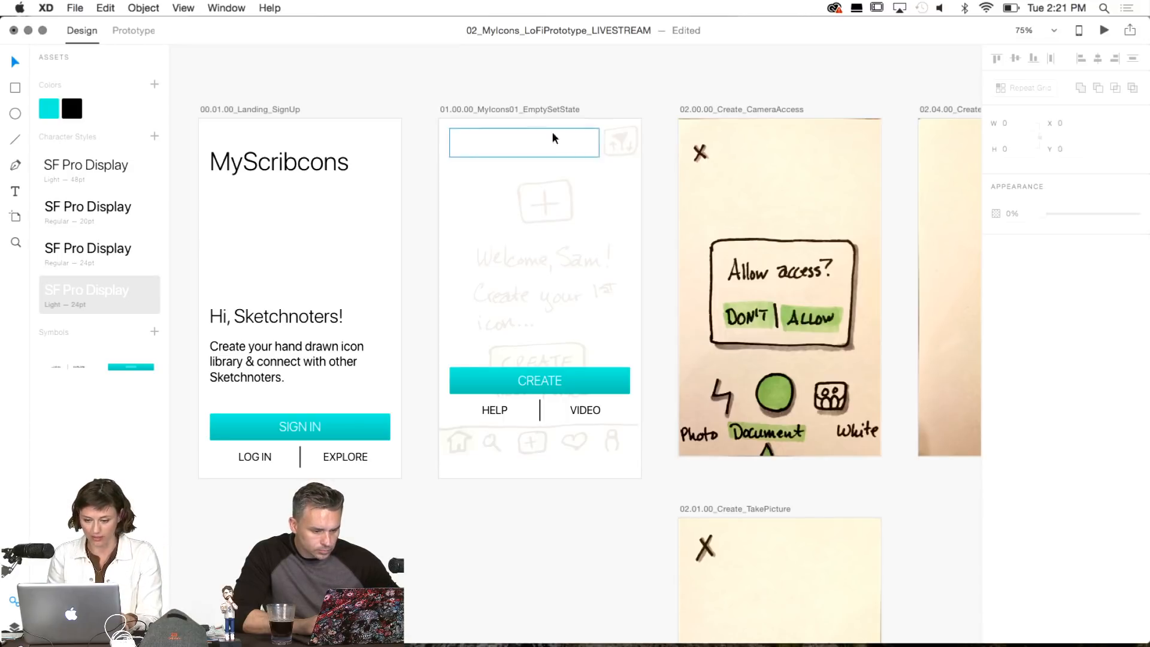
{"action": "left_click", "coordinate": [547, 146]}
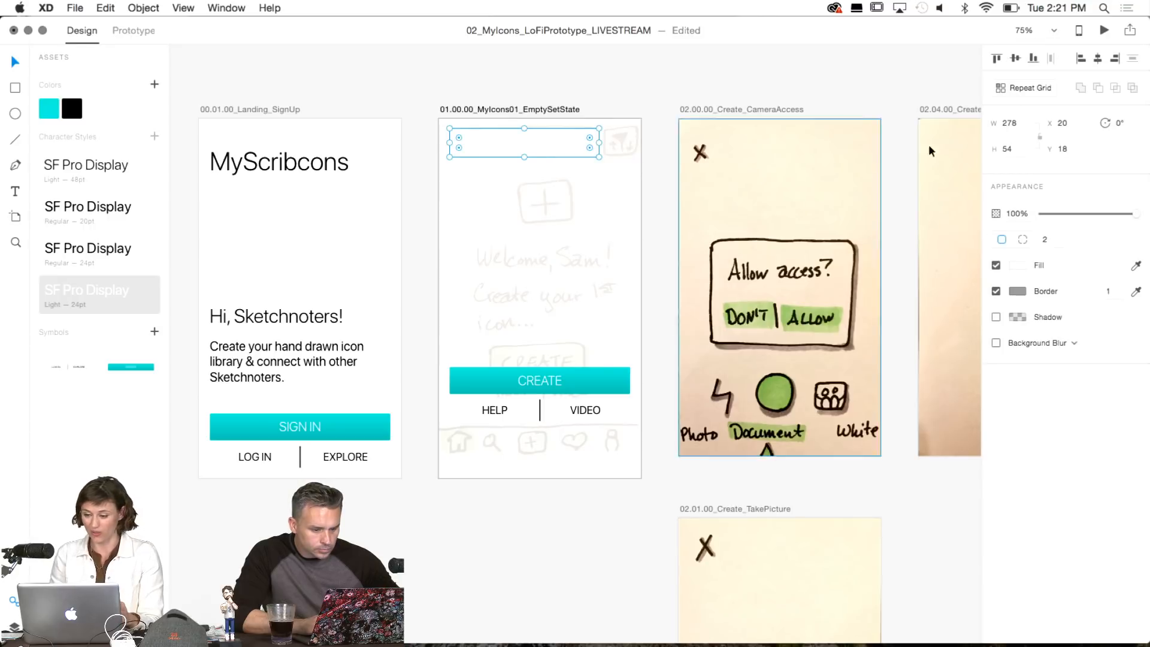
{"action": "left_click", "coordinate": [1013, 146]}
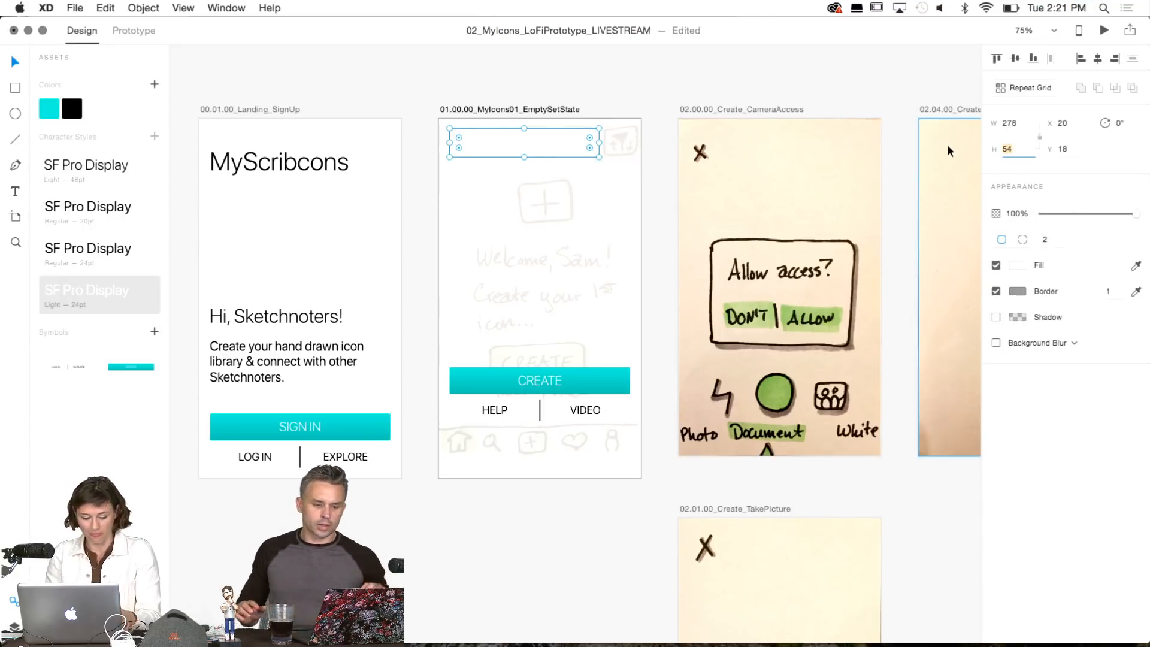
{"action": "type", "text": "2"}
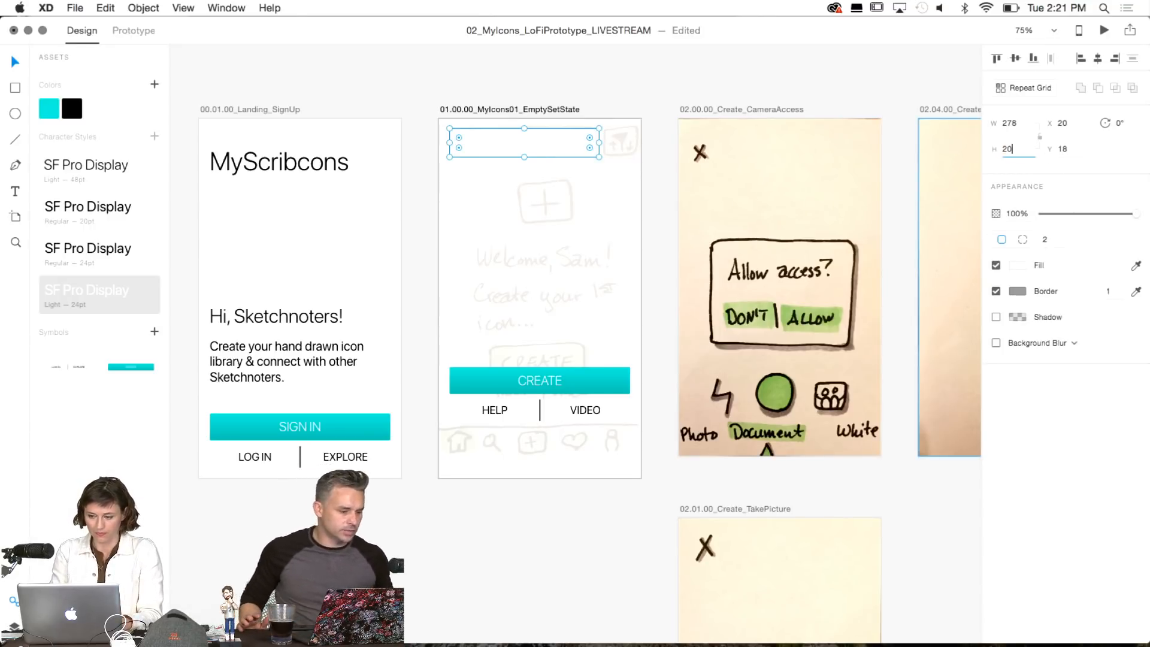
{"action": "type", "text": "0"}
{"action": "key", "text": "Return"}
Set the search-field rectangle's height to 40 on the EmptySetState artboard.
{"action": "key", "text": "super+2"}
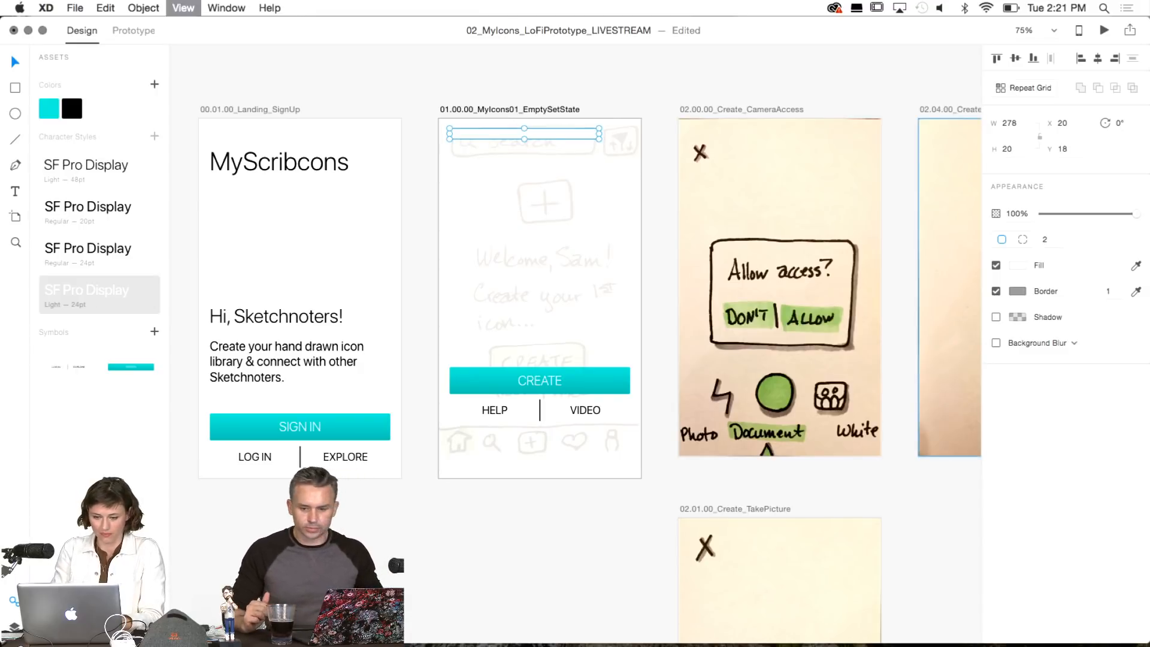
{"action": "scroll", "coordinate": [564, 163], "scroll_direction": "up", "scroll_amount": 10}
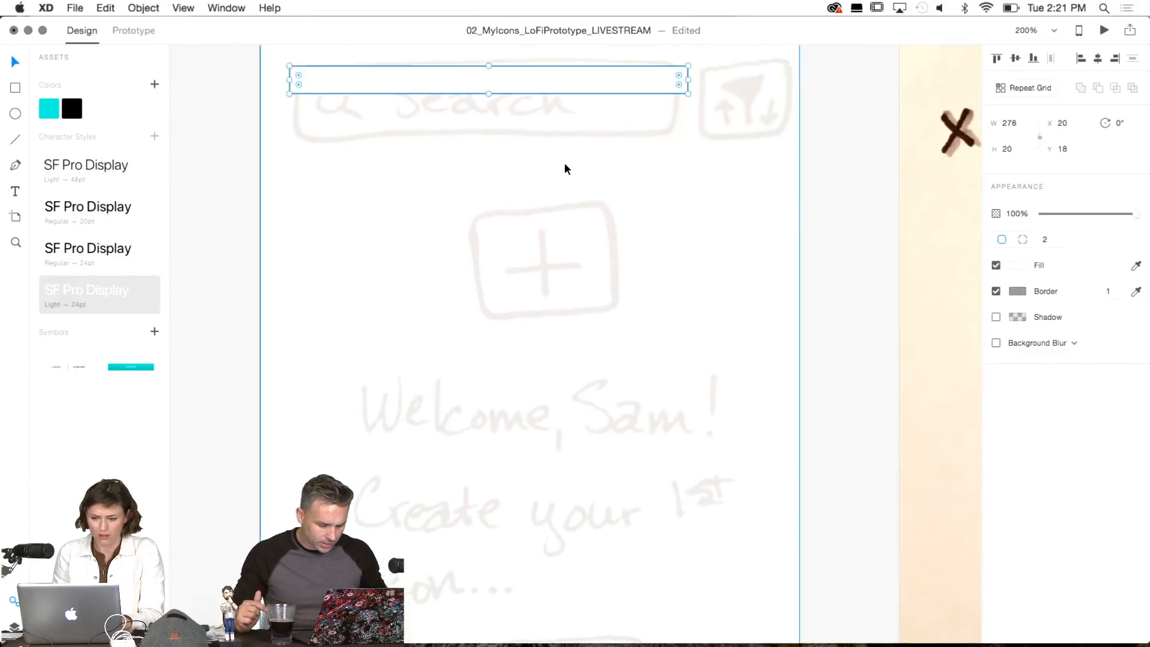
{"action": "left_click", "coordinate": [1008, 148]}
{"action": "key", "text": "BackSpace"}
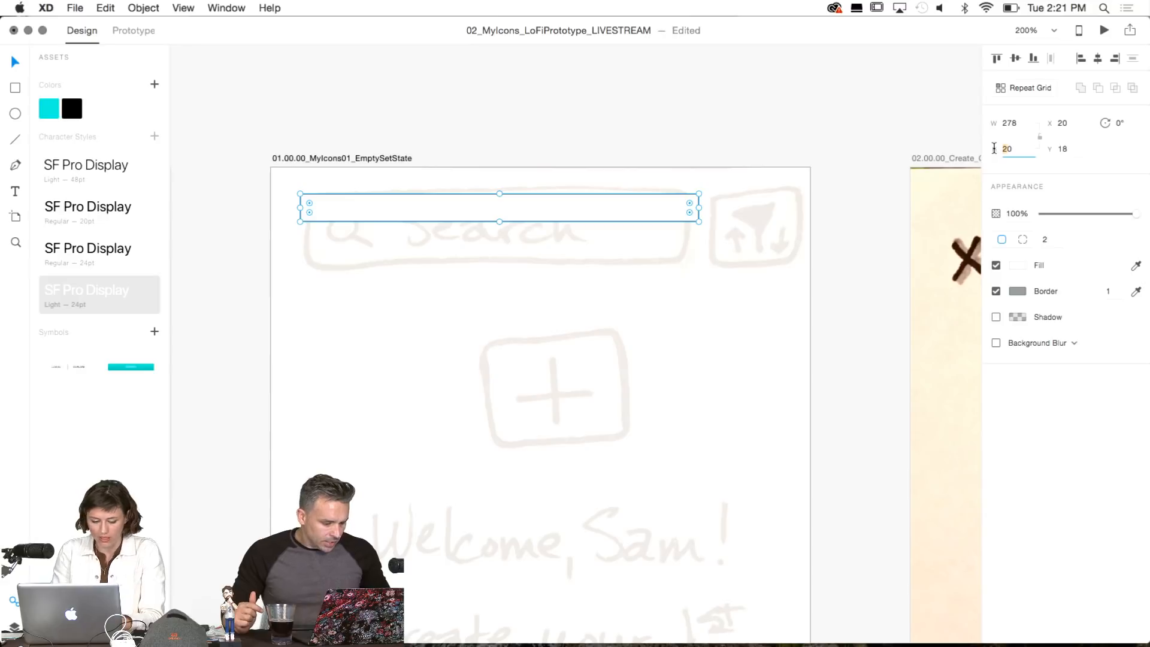
{"action": "type", "text": "40"}
{"action": "key", "text": "Return"}
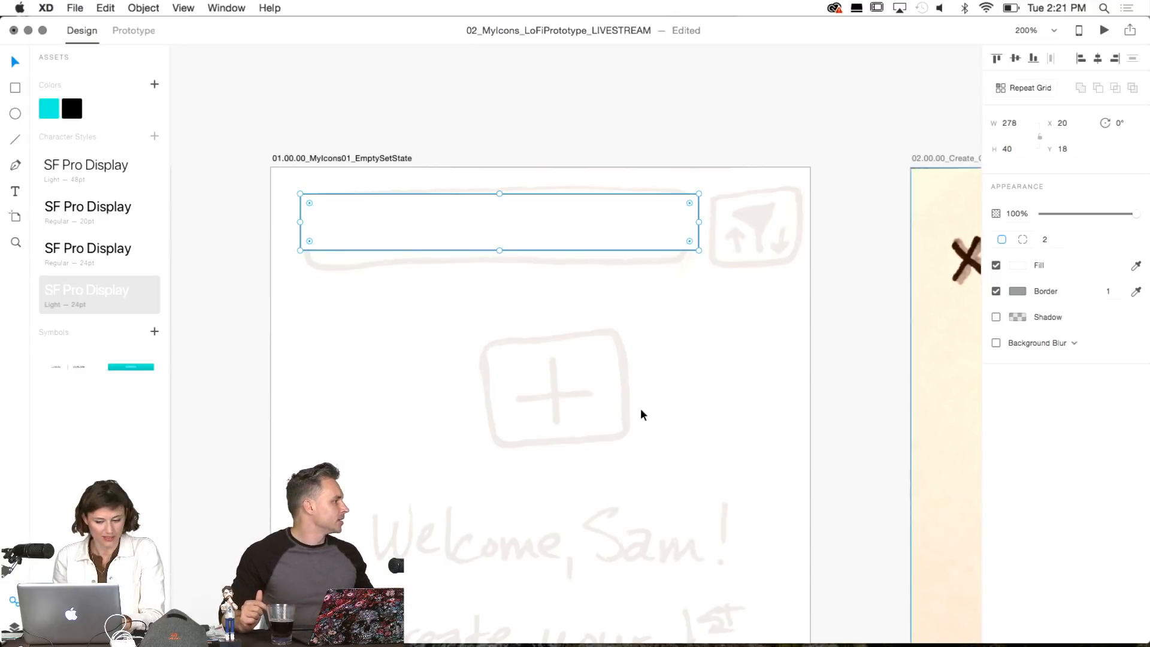
{"action": "scroll", "coordinate": [641, 408], "scroll_direction": "down", "scroll_amount": 10}
{"action": "scroll", "coordinate": [594, 477], "scroll_direction": "right", "scroll_amount": 8}
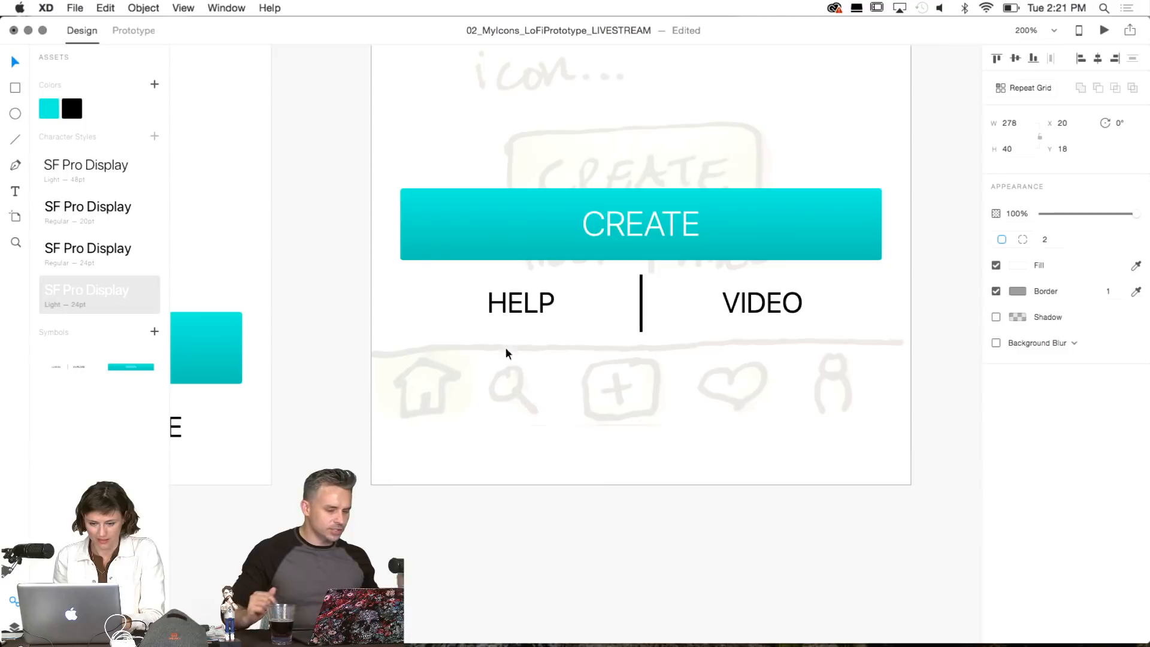
{"action": "left_click", "coordinate": [460, 195]}
{"action": "double_click", "coordinate": [459, 196]}
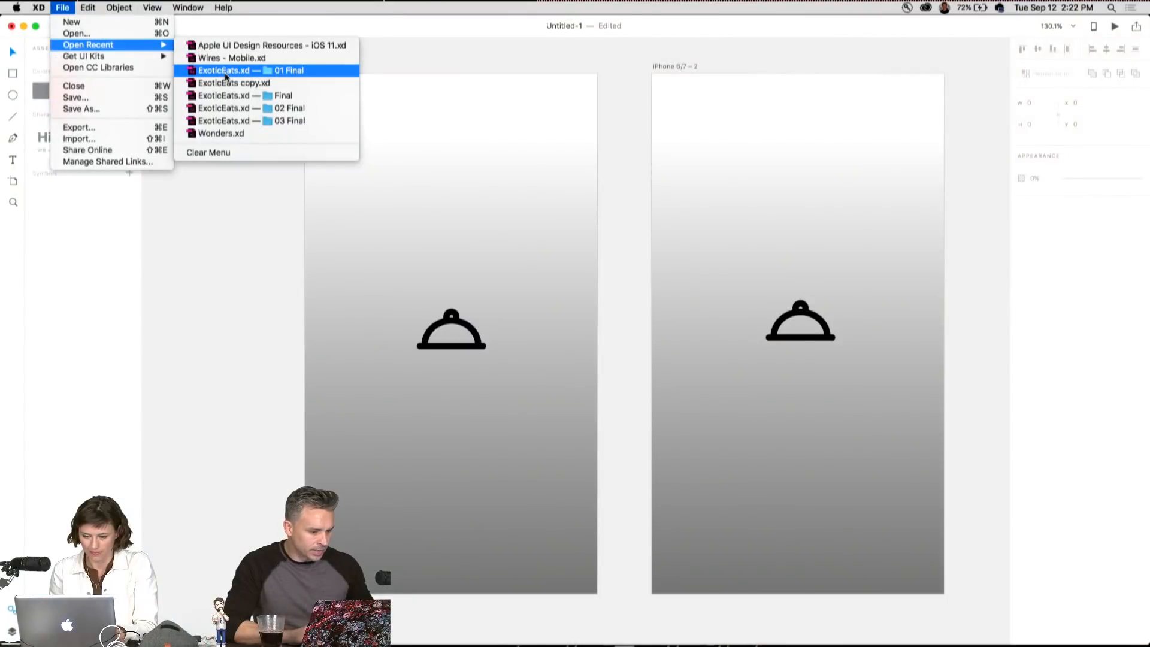
Open the recent ExoticEats.xd from the 01 Final folder and bring up the download page for the Apple iOS UI kit.
{"action": "left_click", "coordinate": [224, 71]}
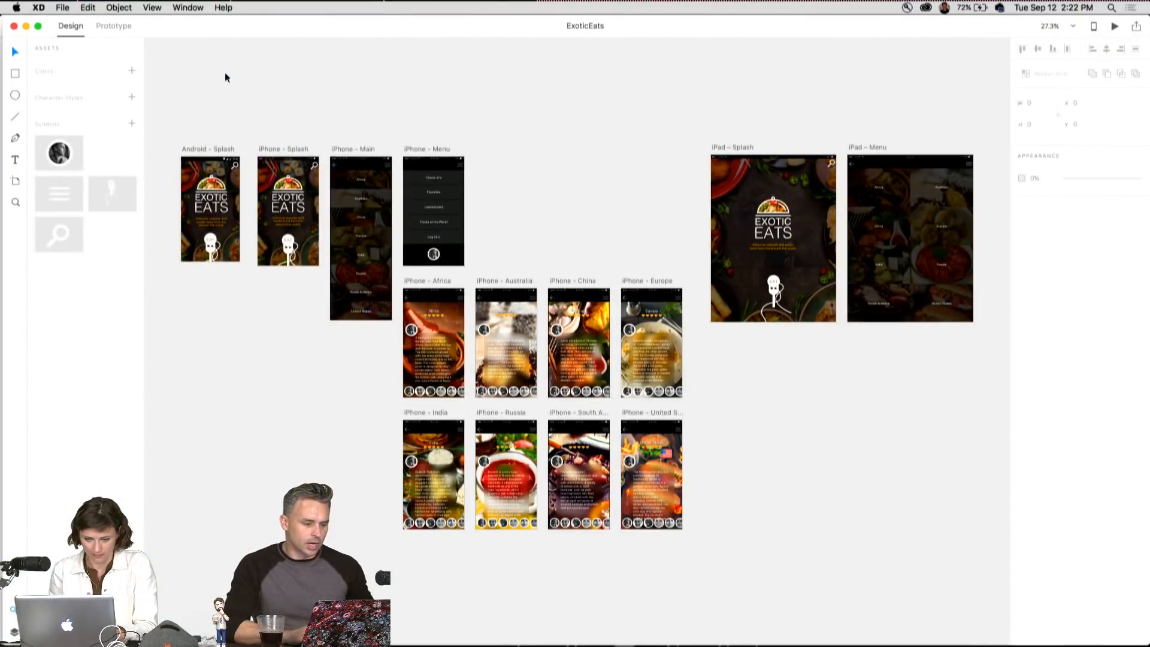
{"action": "left_click", "coordinate": [63, 8]}
{"action": "mouse_move", "coordinate": [67, 56]}
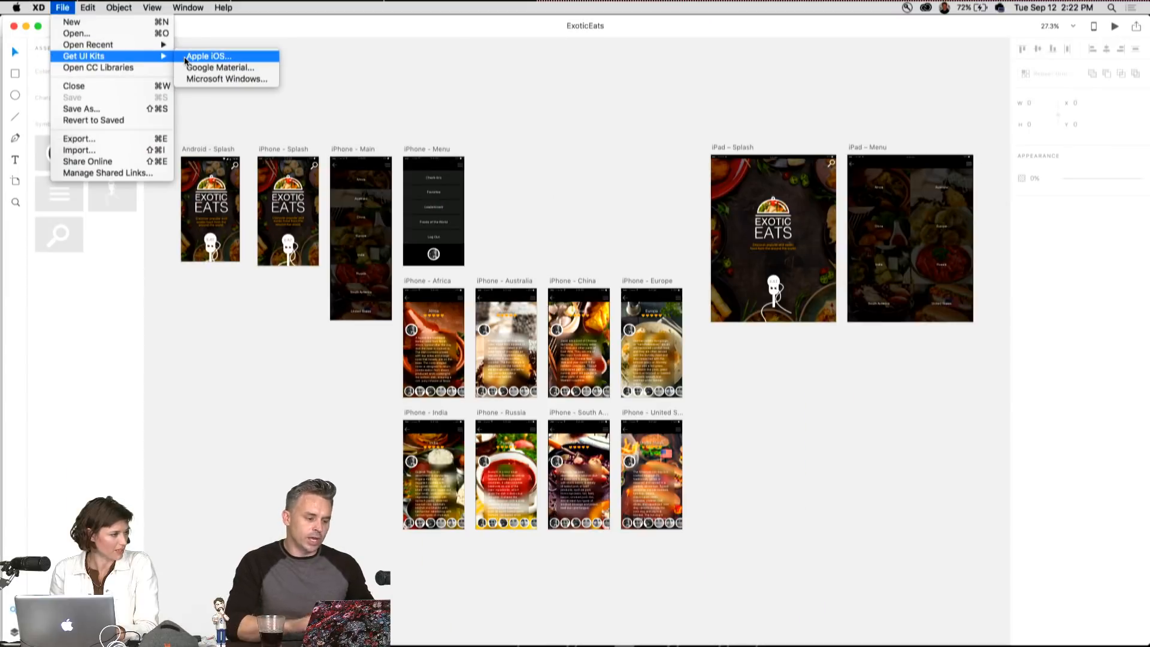
{"action": "left_click", "coordinate": [184, 55]}
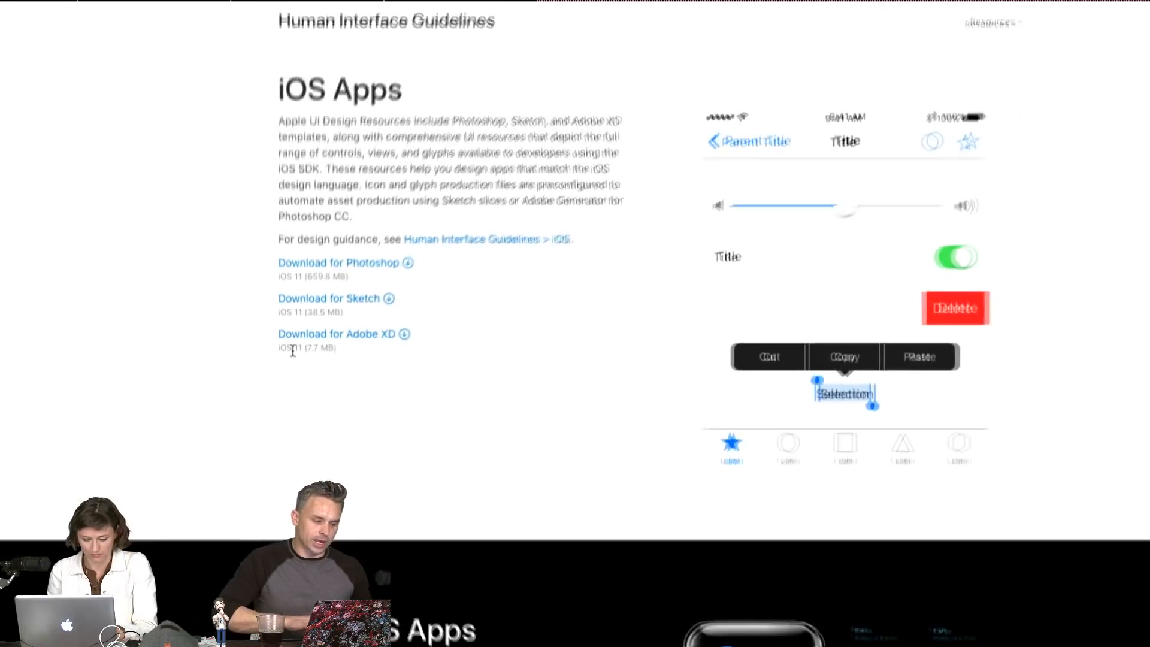
Switch to Finder and open Apple UI Design Resources - iOS 11.xd from the iOS-11-AdobeXD folder in Adobe XD.
{"action": "left_click", "coordinate": [57, 632]}
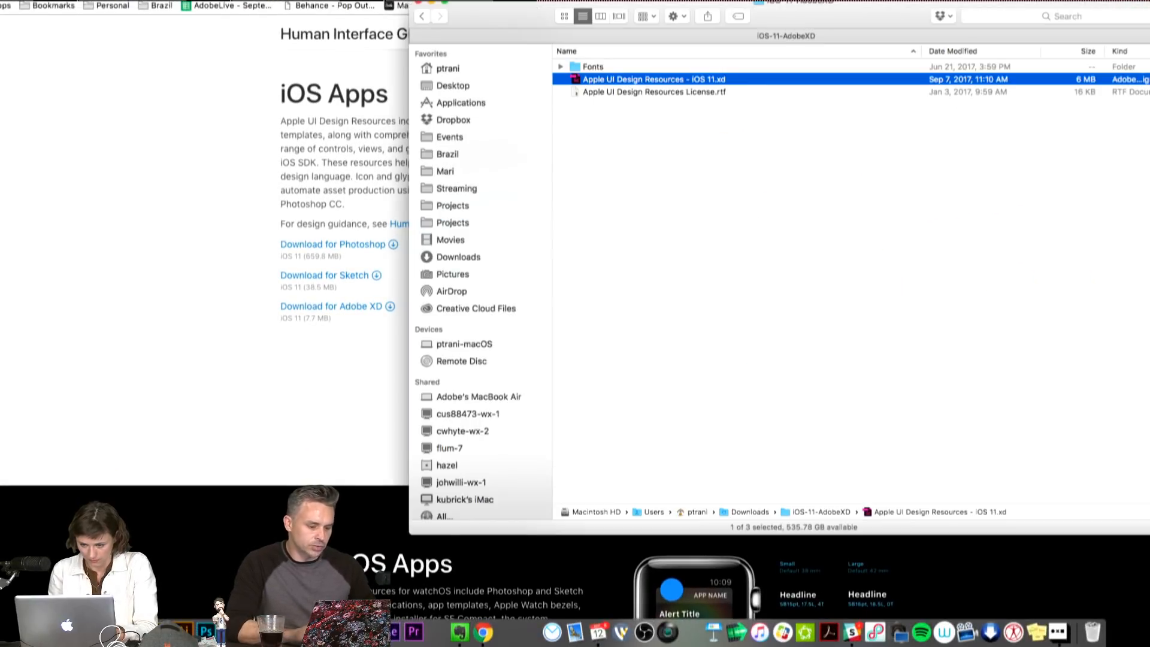
{"action": "left_click_drag", "start_coordinate": [803, 17], "coordinate": [620, 90]}
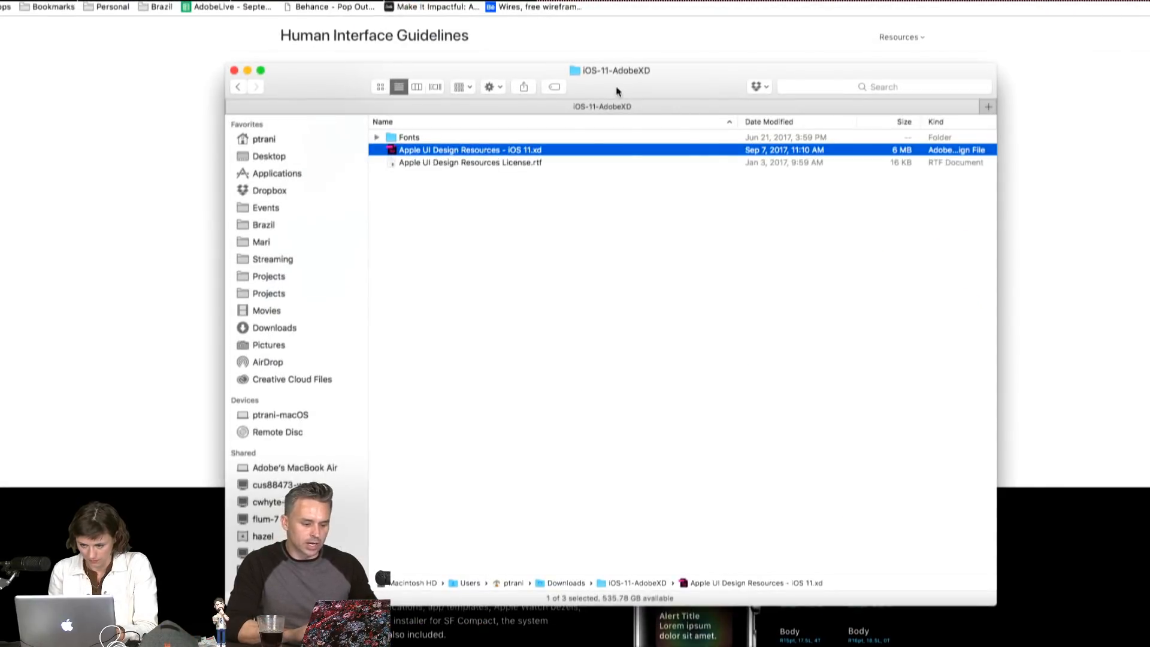
{"action": "double_click", "coordinate": [391, 151]}
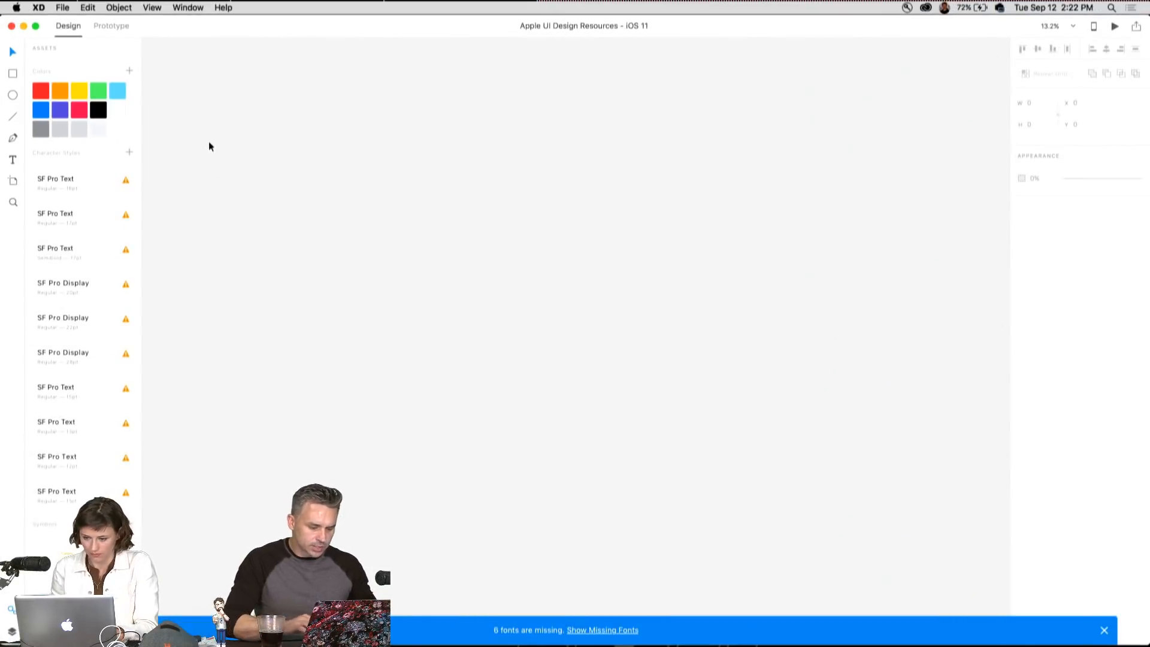
{"action": "key", "text": "super+equal"}
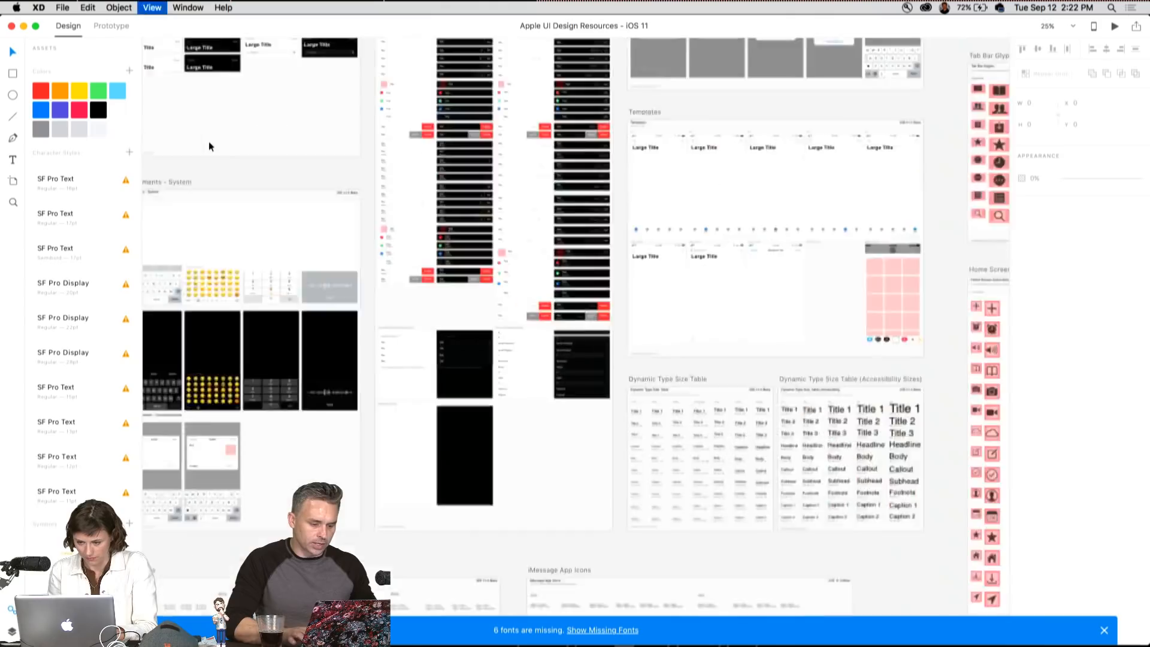
{"action": "key", "text": "super+equal"}
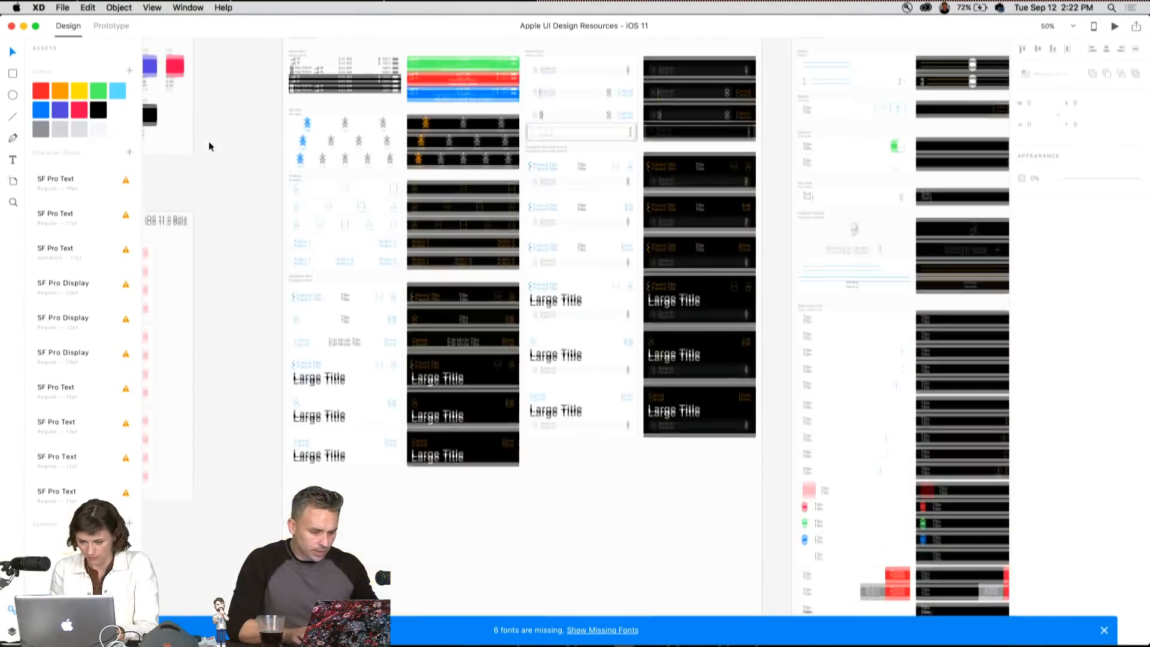
Examine the Search Bars components in the iOS 11 UI kit up close.
{"action": "key", "text": "super+equal"}
{"action": "key", "text": "super+equal"}
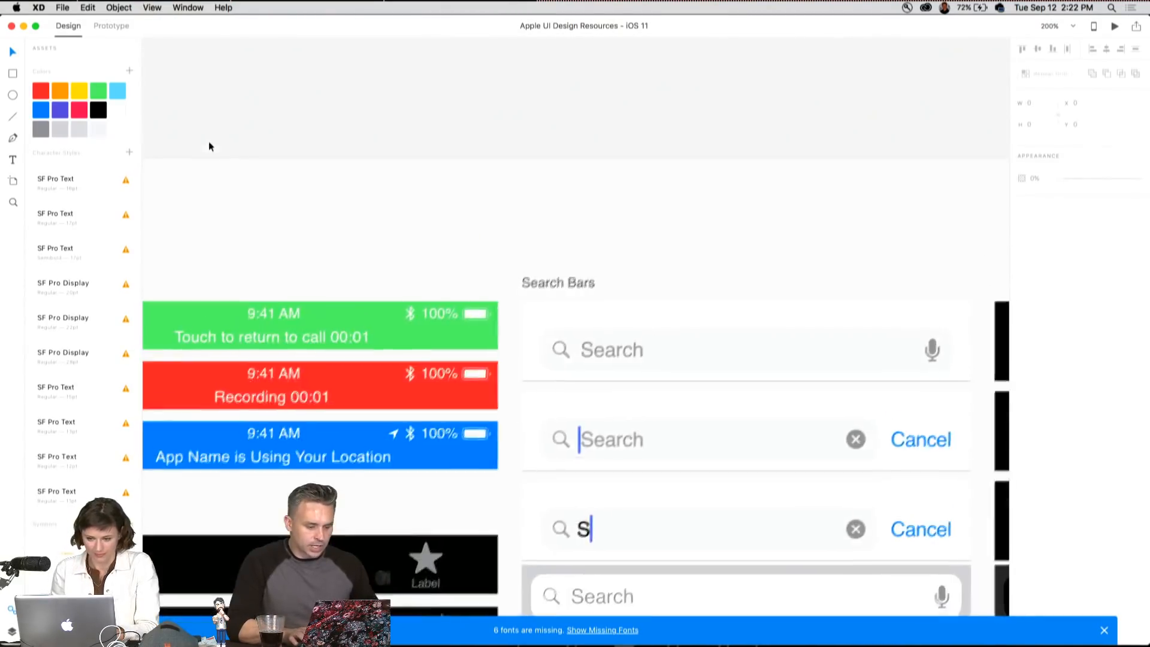
{"action": "scroll", "coordinate": [208, 142], "scroll_direction": "down", "scroll_amount": 4}
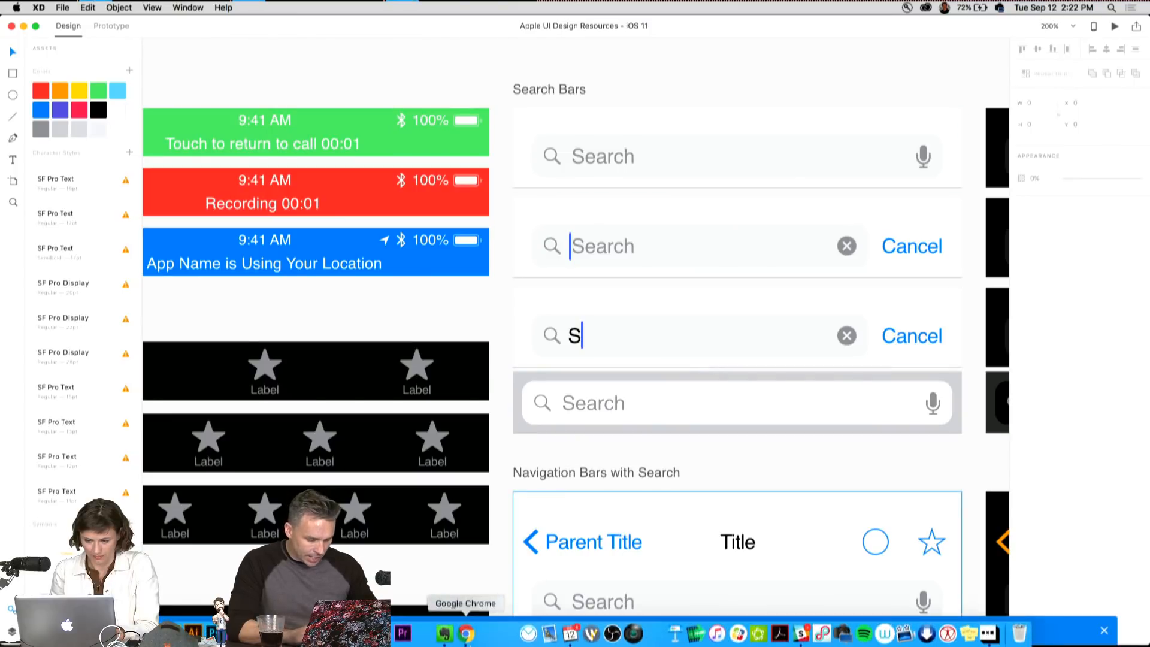
Switch to Chrome and look through the Behance page for the free Wires wireframe kits for Adobe XD.
{"action": "left_click", "coordinate": [466, 634]}
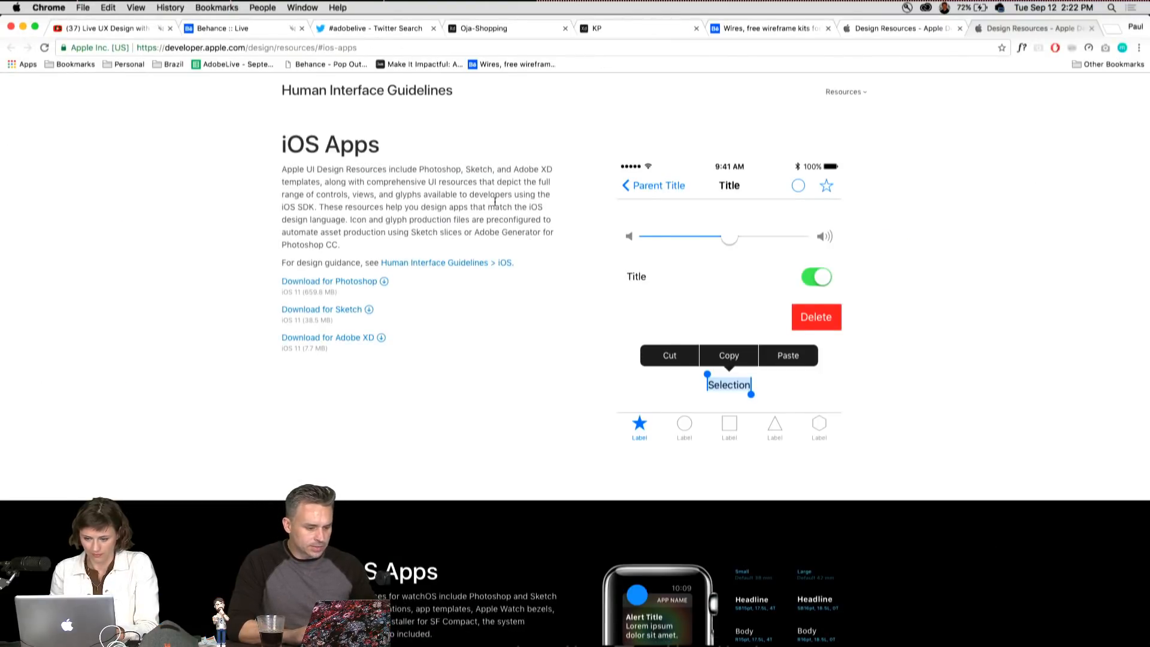
{"action": "scroll", "coordinate": [495, 202], "scroll_direction": "up", "scroll_amount": 5}
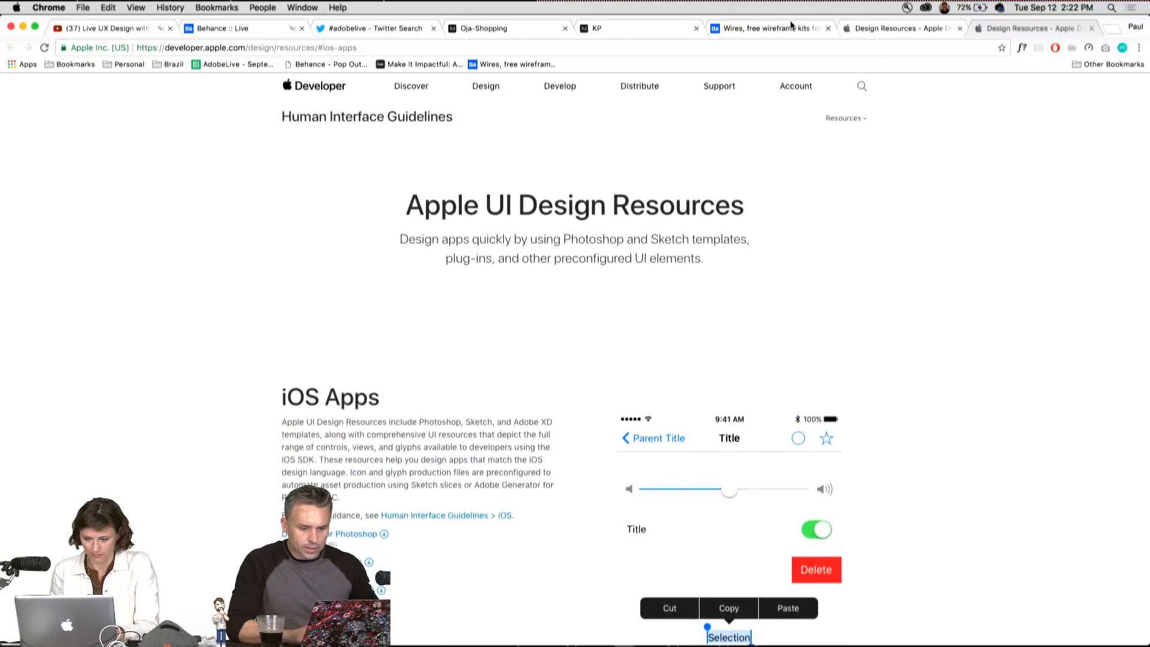
{"action": "left_click", "coordinate": [787, 31]}
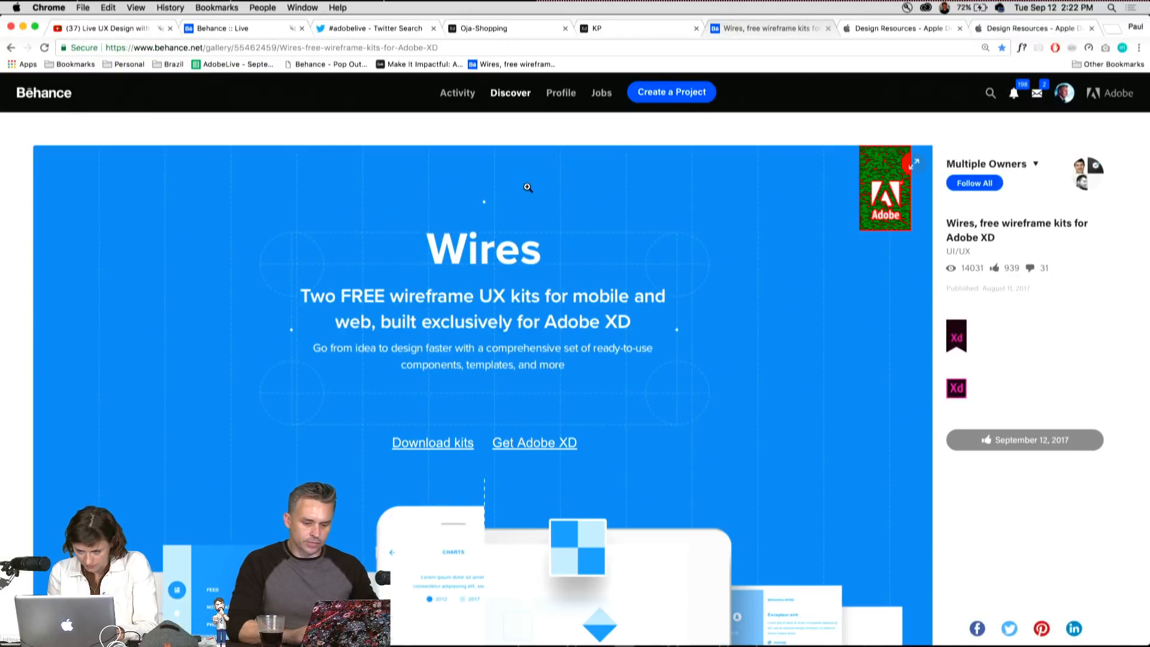
{"action": "scroll", "coordinate": [527, 188], "scroll_direction": "up", "scroll_amount": 2}
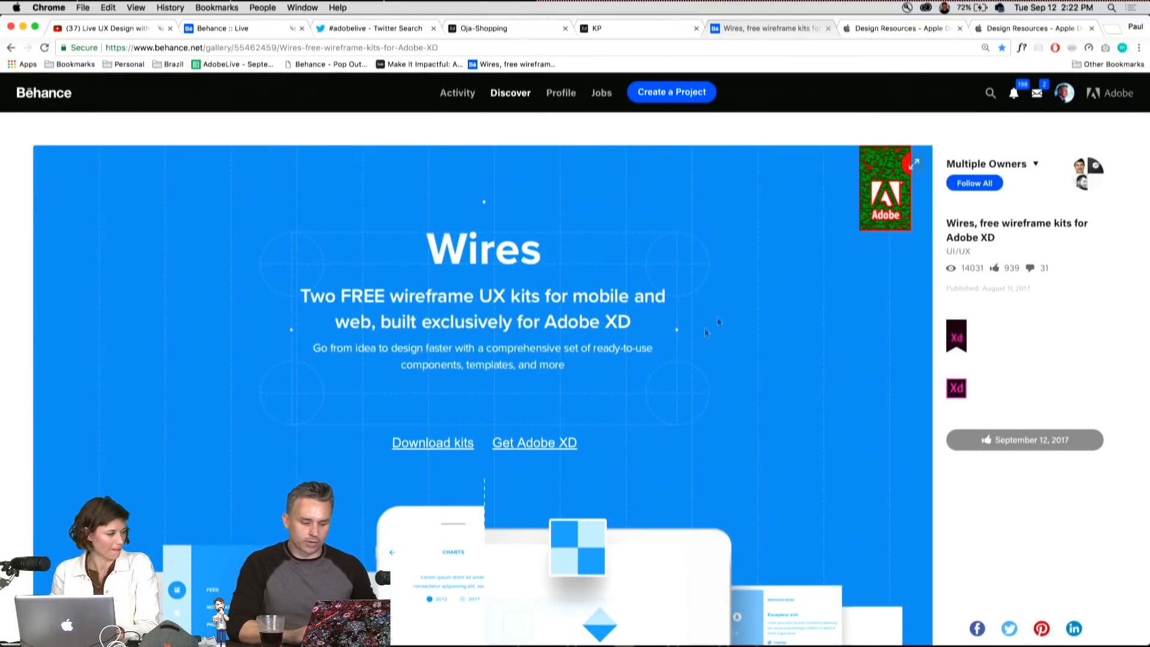
{"action": "scroll", "coordinate": [693, 346], "scroll_direction": "down", "scroll_amount": 4}
{"action": "scroll", "coordinate": [693, 346], "scroll_direction": "down", "scroll_amount": 10}
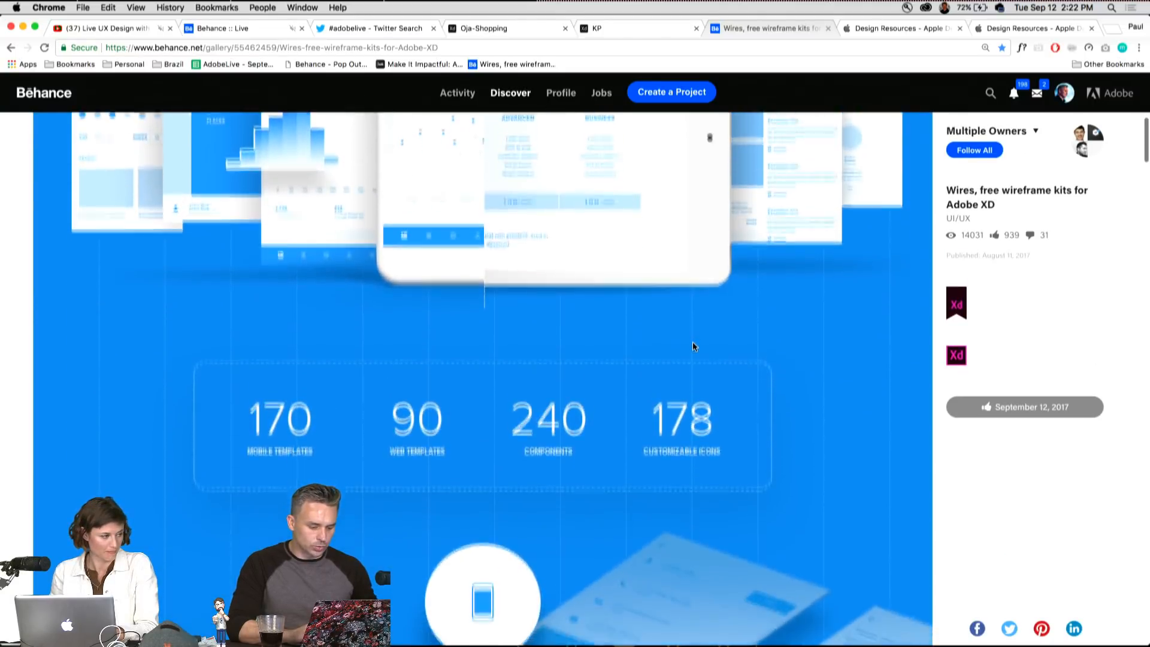
{"action": "scroll", "coordinate": [240, 372], "scroll_direction": "down", "scroll_amount": 3}
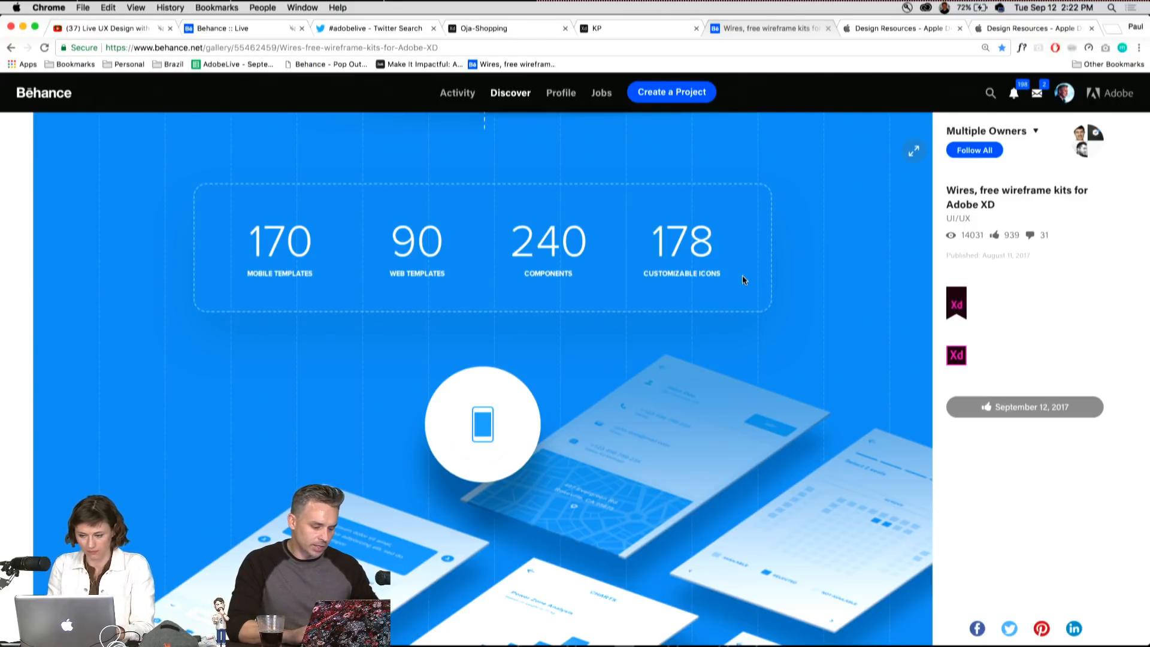
{"action": "scroll", "coordinate": [742, 275], "scroll_direction": "down", "scroll_amount": 1}
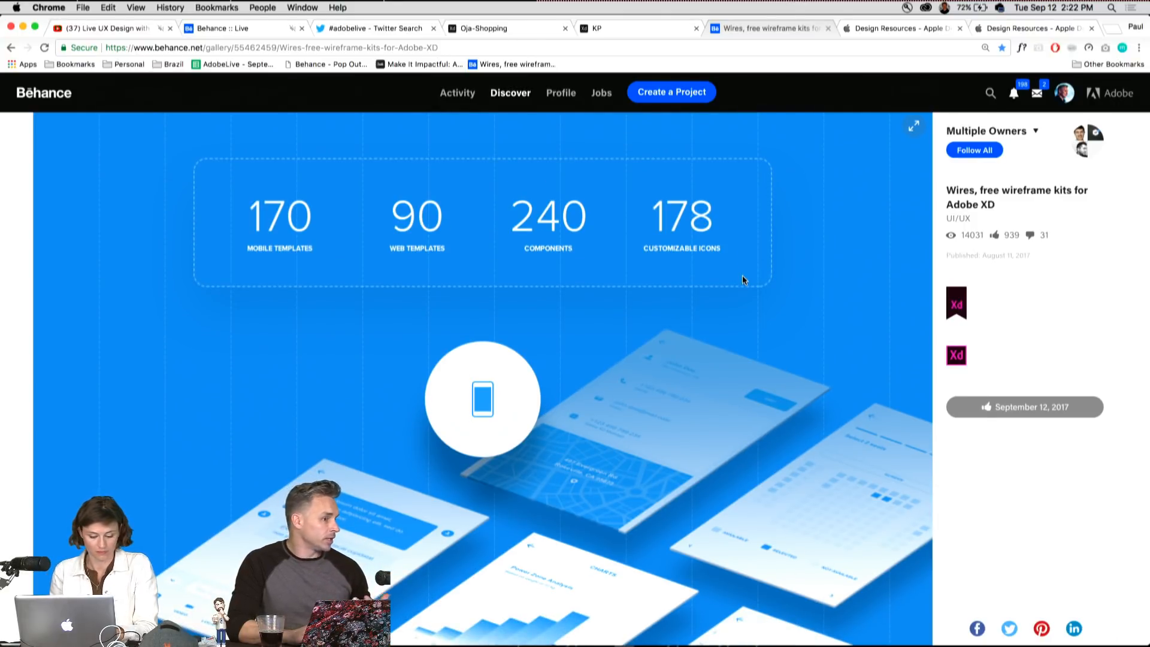
{"action": "scroll", "coordinate": [742, 276], "scroll_direction": "down", "scroll_amount": 10}
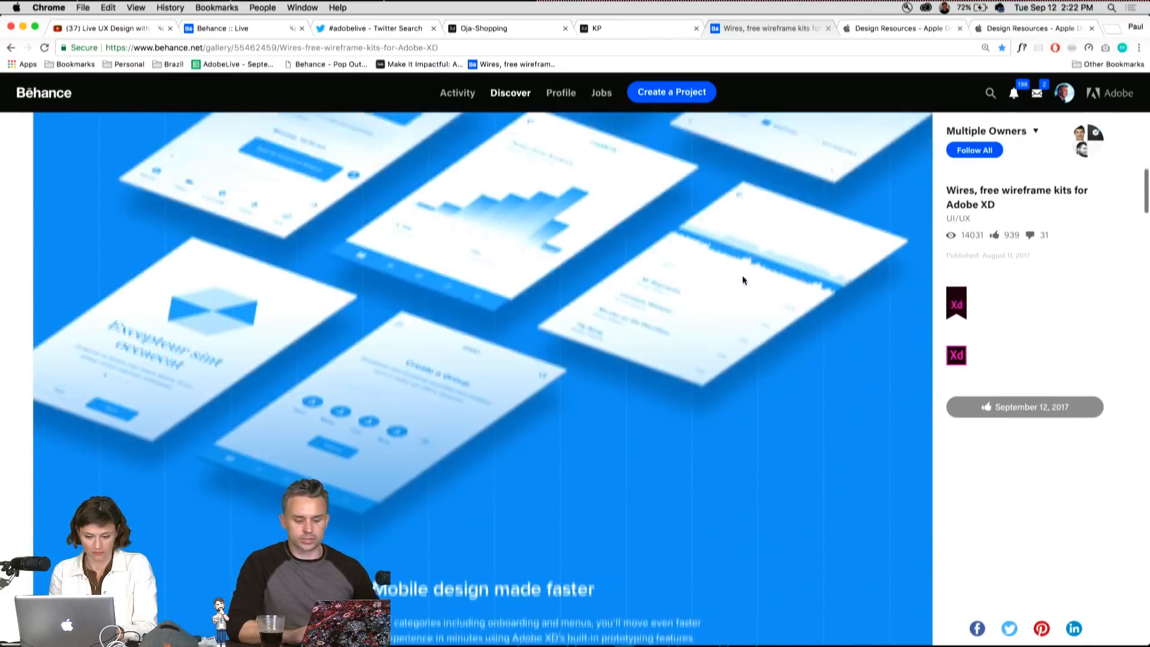
Switch to Finder, open Wires - Mobile.xd from the Wires folder in Downloads in Adobe XD, and make its window full screen.
{"action": "left_click", "coordinate": [130, 633]}
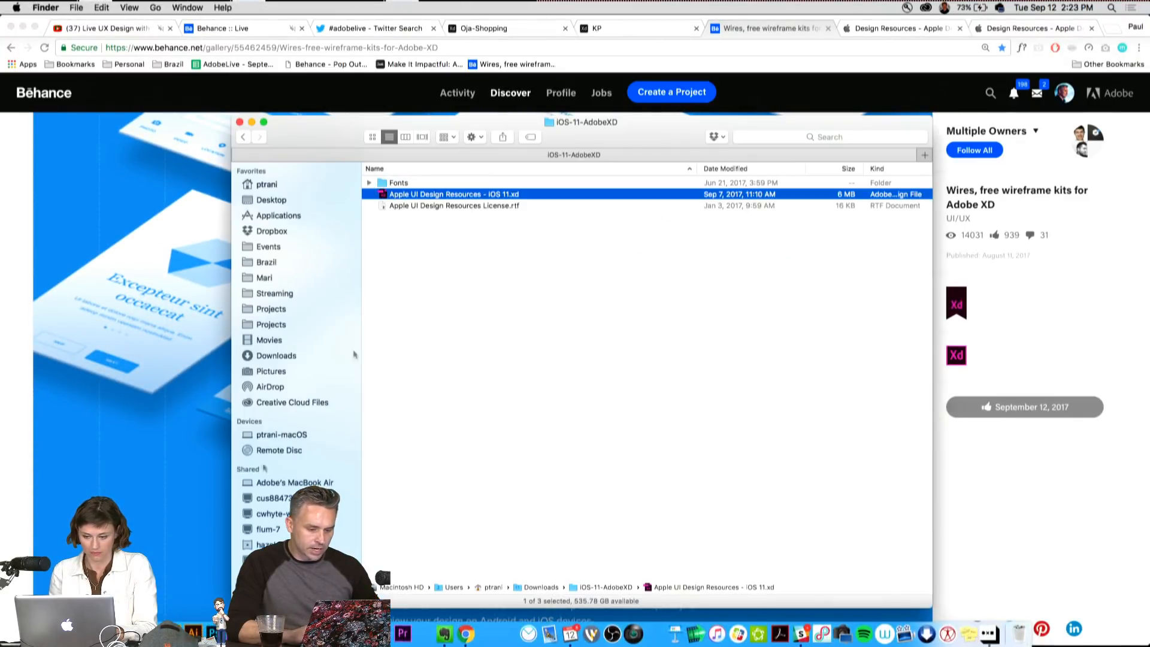
{"action": "left_click", "coordinate": [266, 357]}
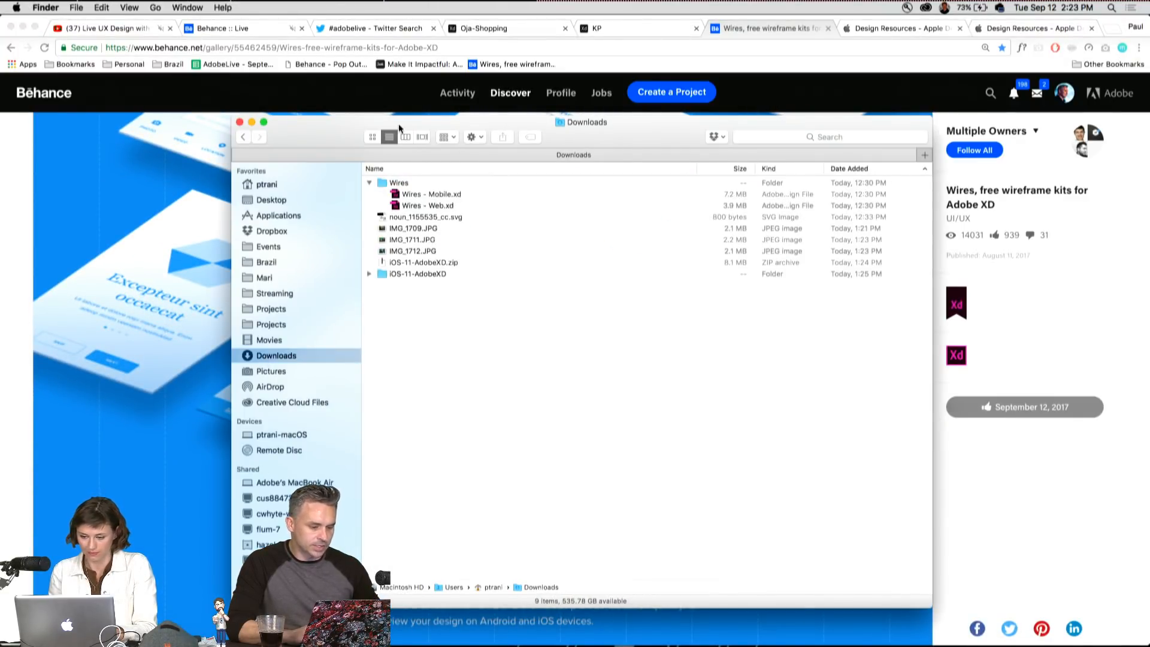
{"action": "left_click", "coordinate": [407, 137]}
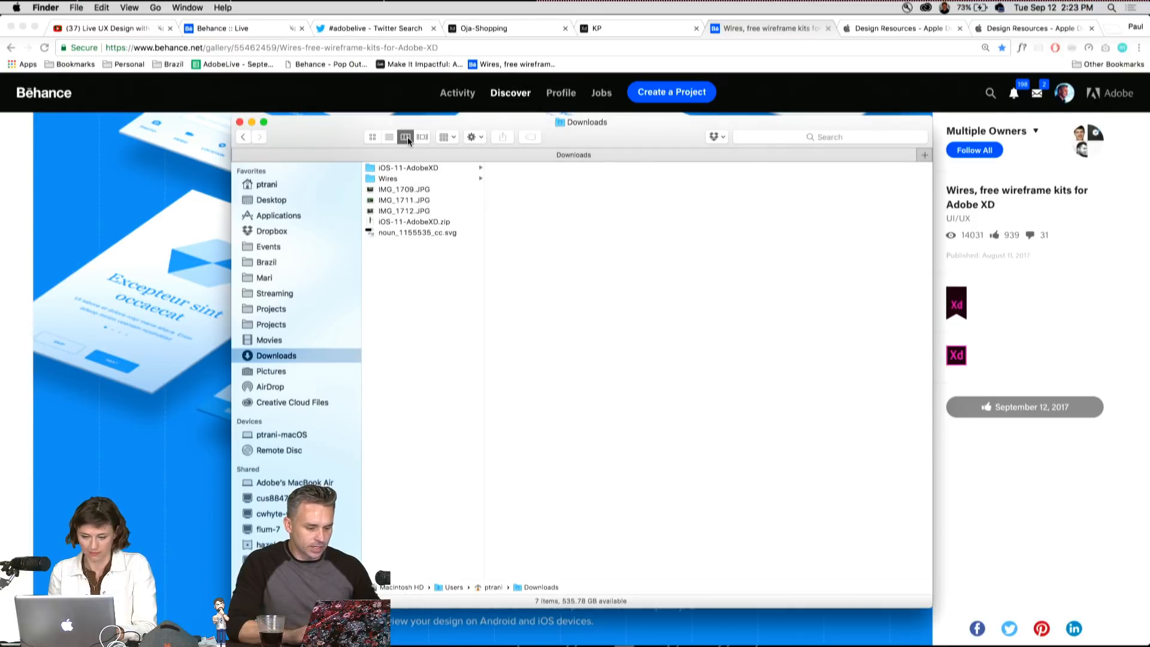
{"action": "left_click", "coordinate": [389, 179]}
{"action": "left_click", "coordinate": [522, 168]}
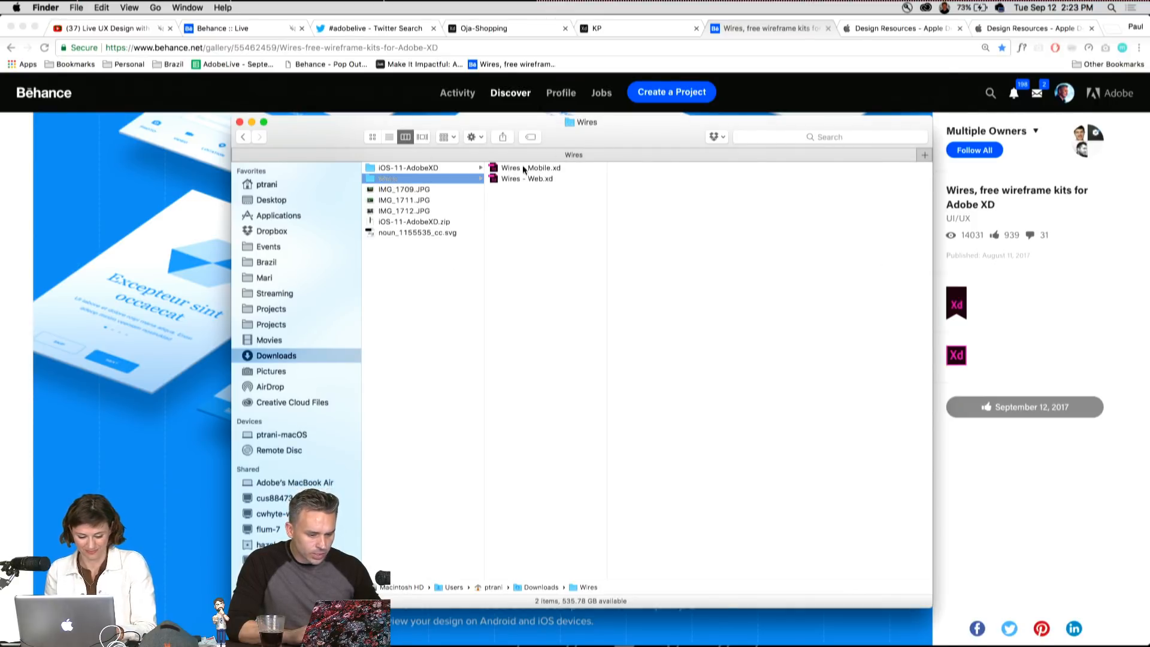
{"action": "double_click", "coordinate": [493, 171]}
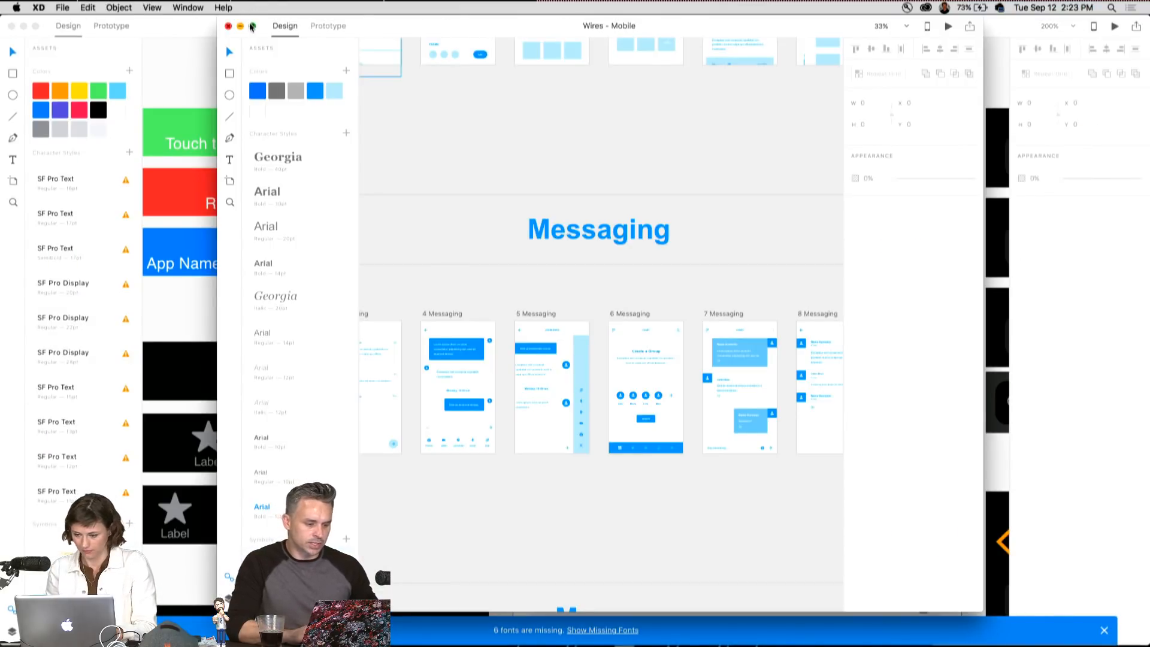
{"action": "left_click", "coordinate": [253, 25]}
Survey all sections of the Wires mobile kit, and inspect the Messaging screens and the 5 Messaging header up close.
{"action": "key", "text": "super+0"}
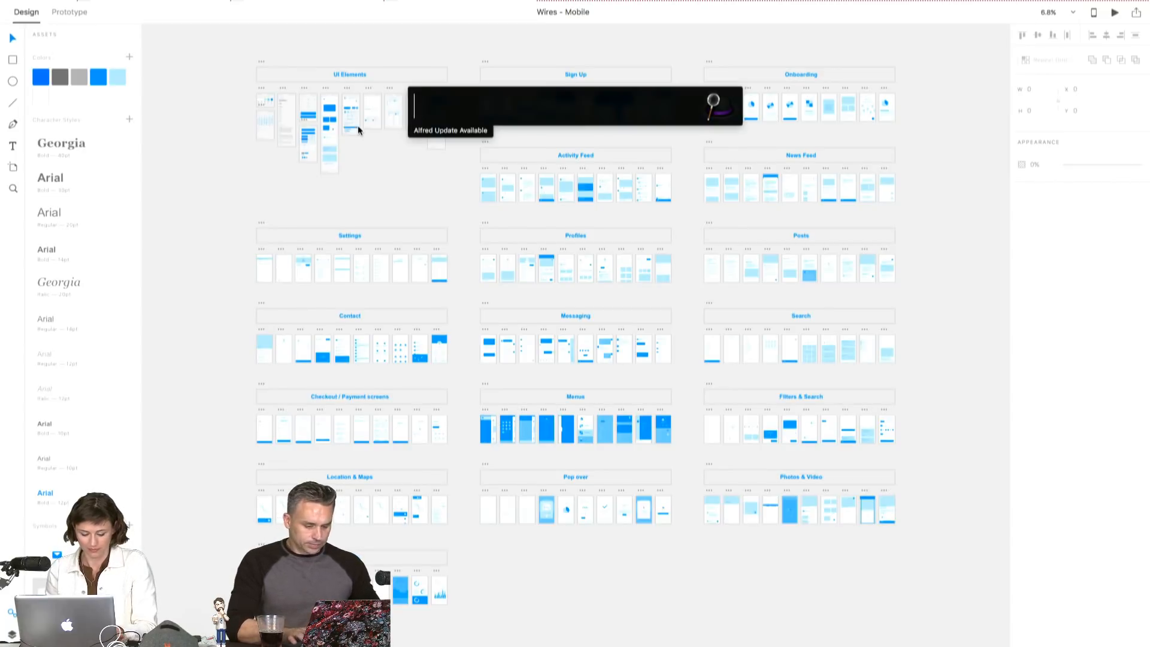
{"action": "left_click", "coordinate": [242, 173]}
{"action": "key", "text": "super+plus"}
{"action": "key", "text": "super+plus"}
{"action": "key", "text": "super+plus"}
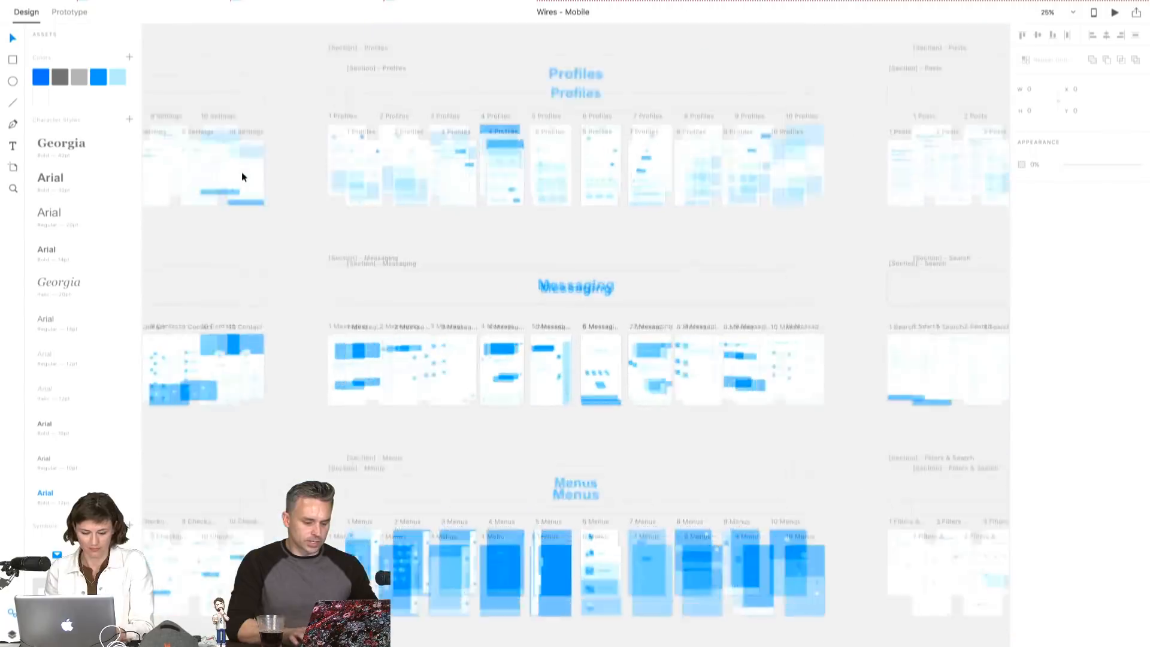
{"action": "key", "text": "super+plus"}
{"action": "key", "text": "super+plus"}
{"action": "key", "text": "super+plus"}
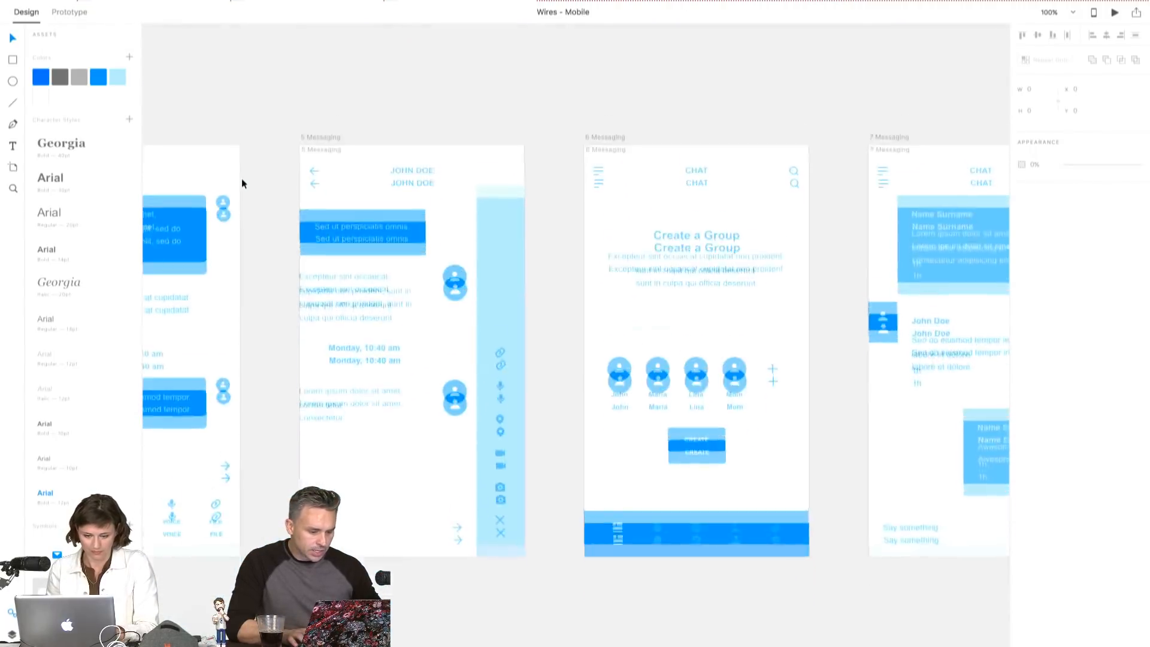
{"action": "key", "text": "super+plus"}
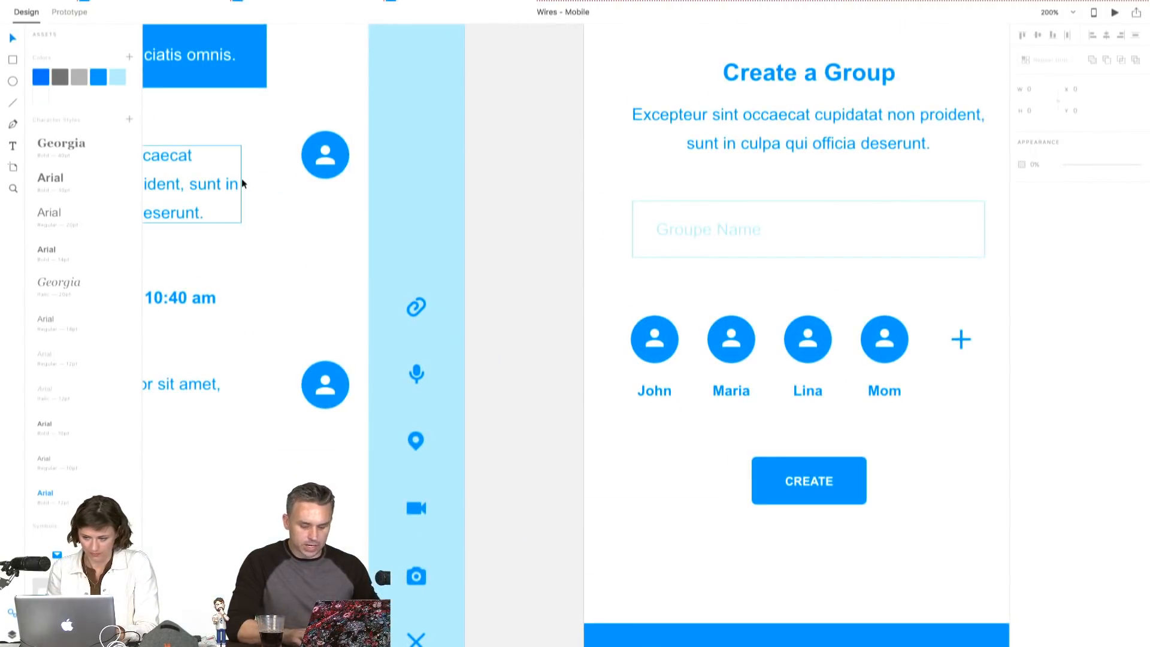
{"action": "key", "text": "super+minus"}
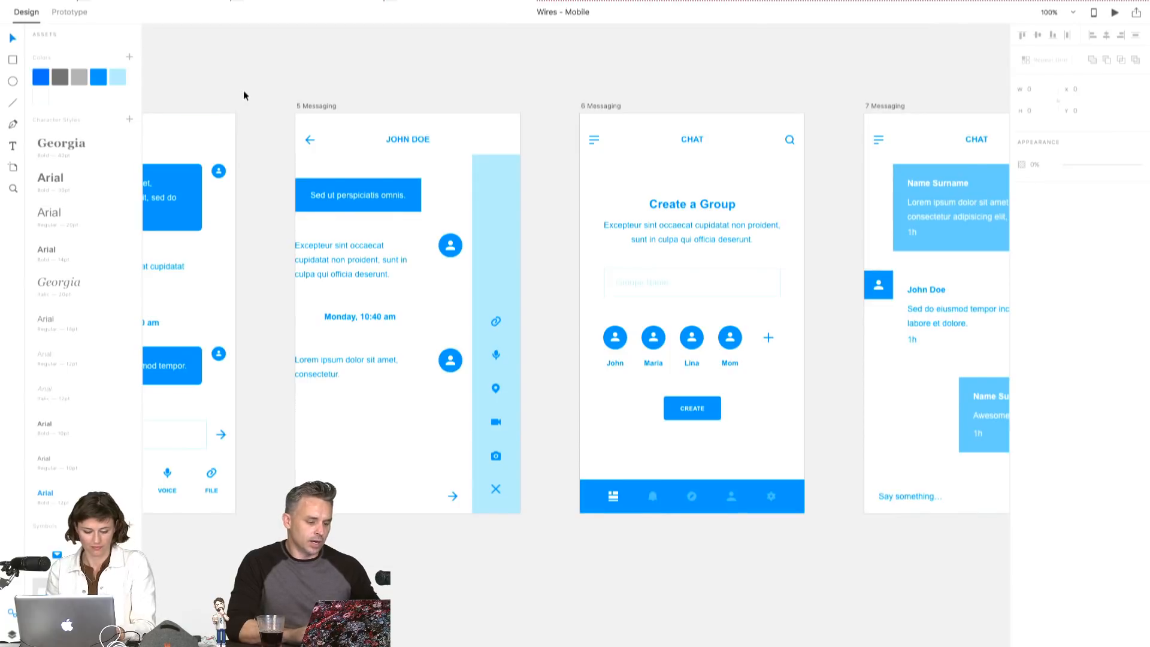
{"action": "left_click", "coordinate": [352, 146]}
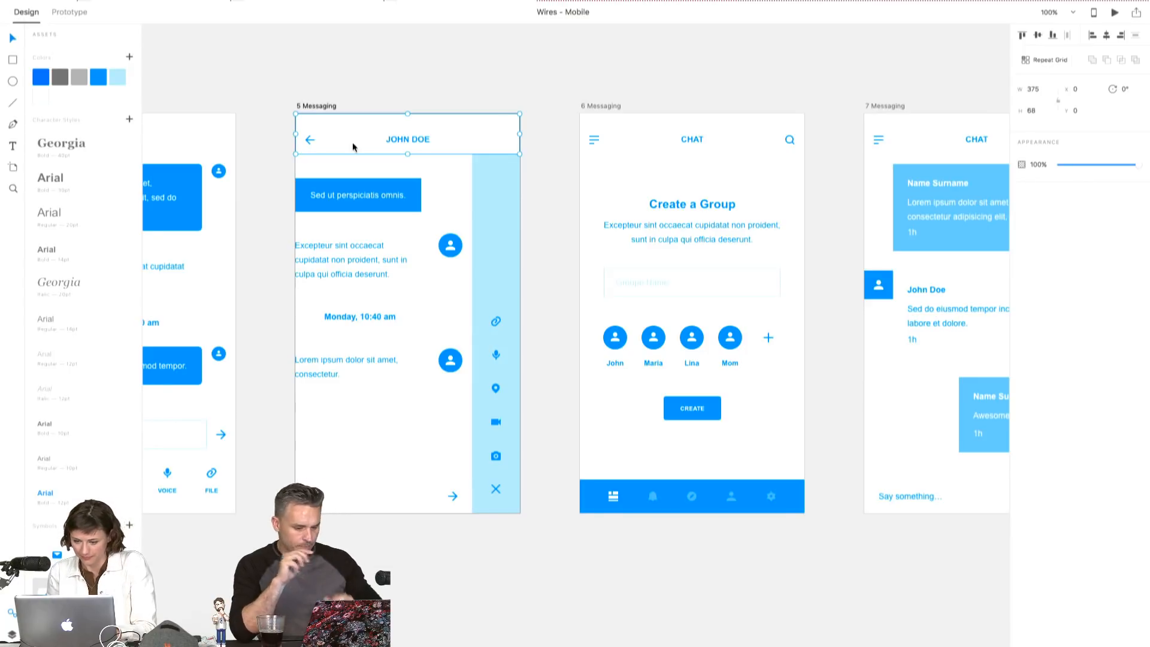
In 02_MyIcons_LoFiPrototype_LIVESTREAM, set the border width of the filter icon's triangle and stem to 2.
{"action": "mouse_move", "coordinate": [387, 5]}
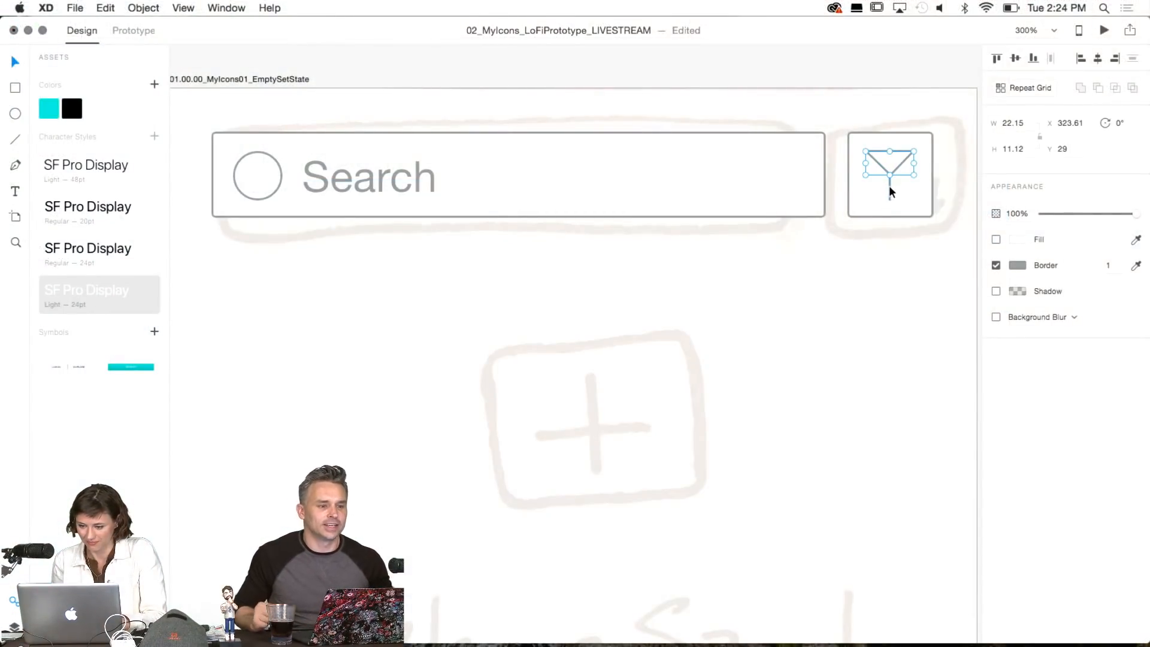
{"action": "left_click", "coordinate": [892, 186]}
{"action": "left_click", "coordinate": [1106, 265]}
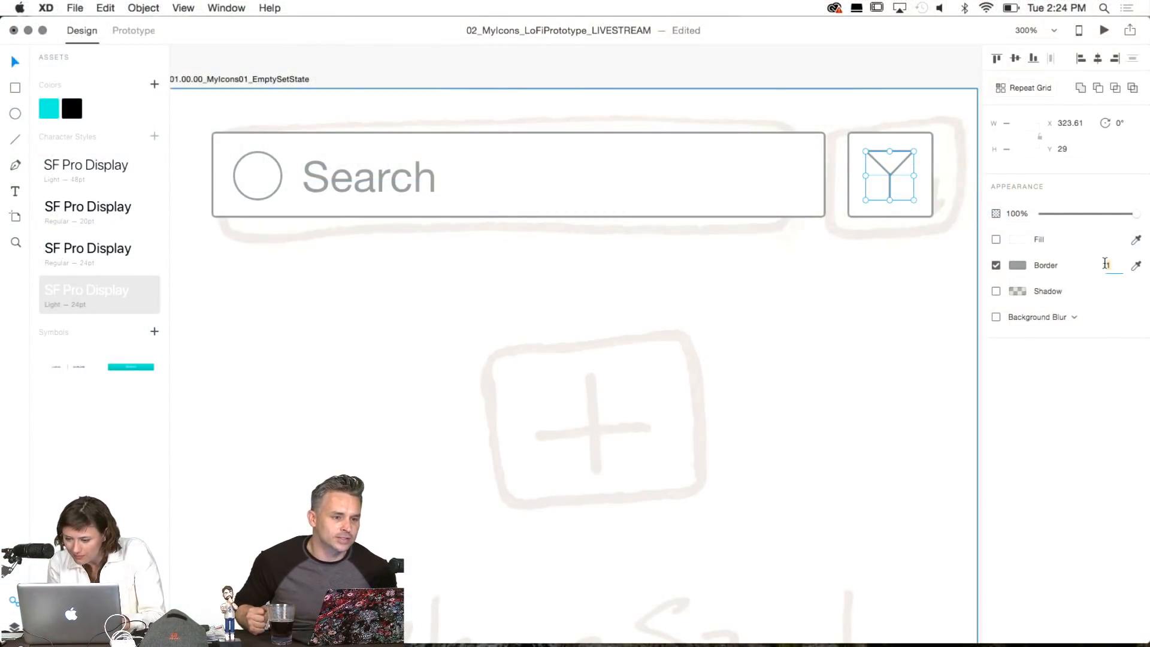
{"action": "type", "text": "2"}
{"action": "key", "text": "Return"}
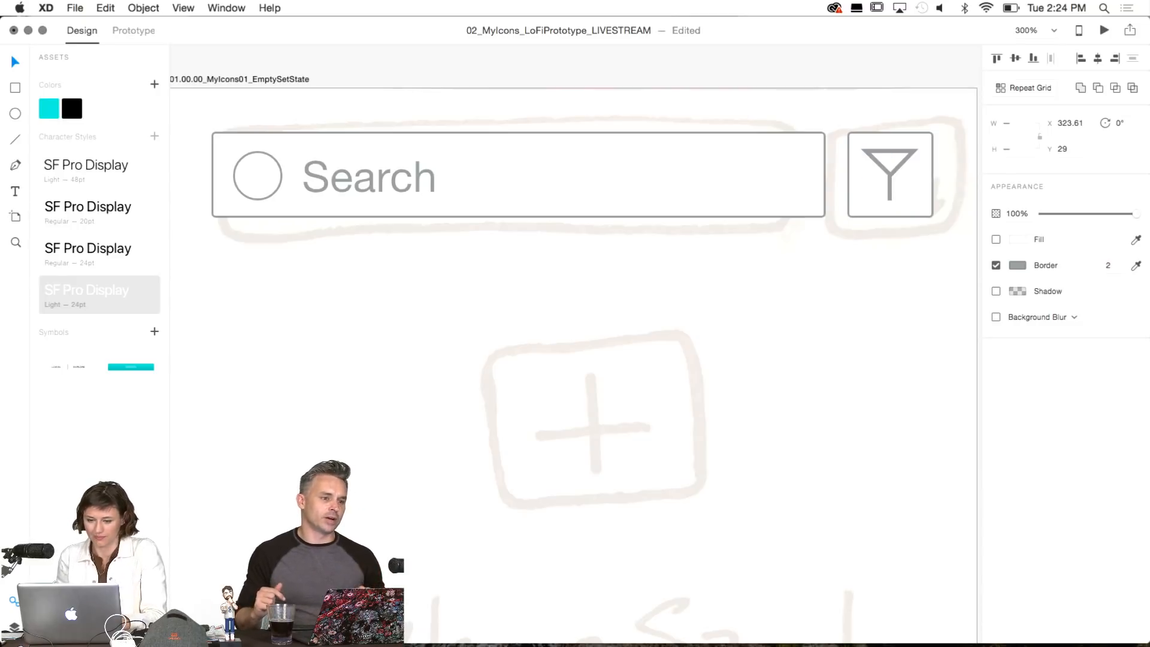
Set the border width of the circle inside the search field to 2.
{"action": "double_click", "coordinate": [257, 177]}
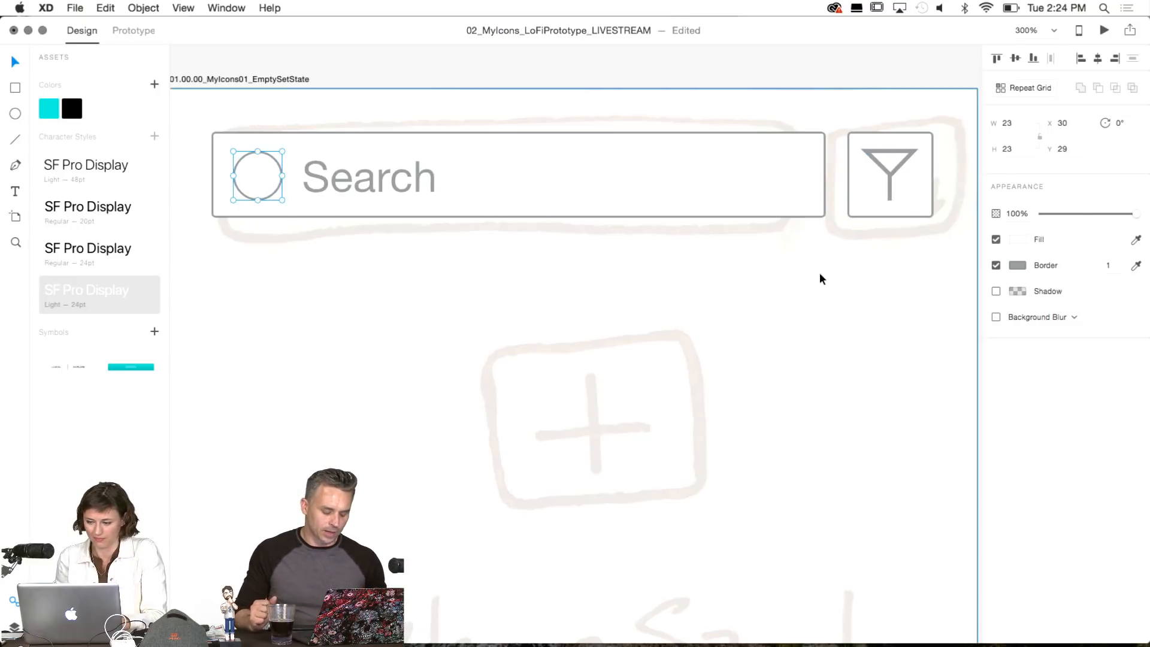
{"action": "left_click", "coordinate": [1109, 265]}
{"action": "type", "text": "2"}
{"action": "key", "text": "Return"}
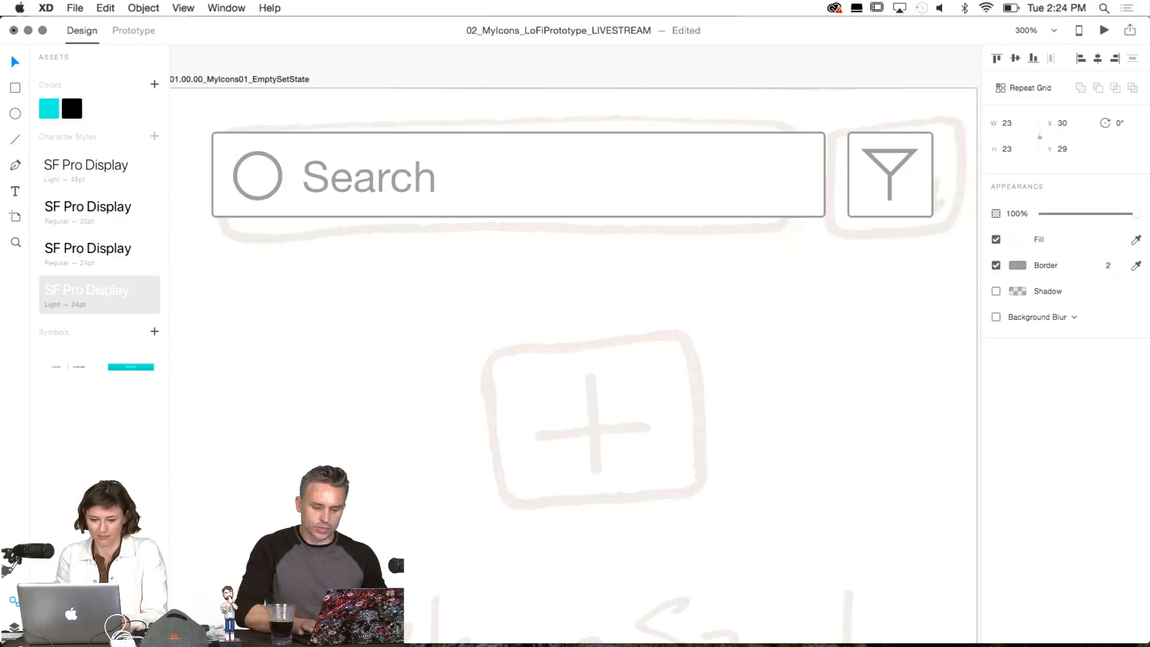
Set the Search placeholder text on the EmptySetState artboard to SF Pro Display in the Light weight.
{"action": "key", "text": "super+1"}
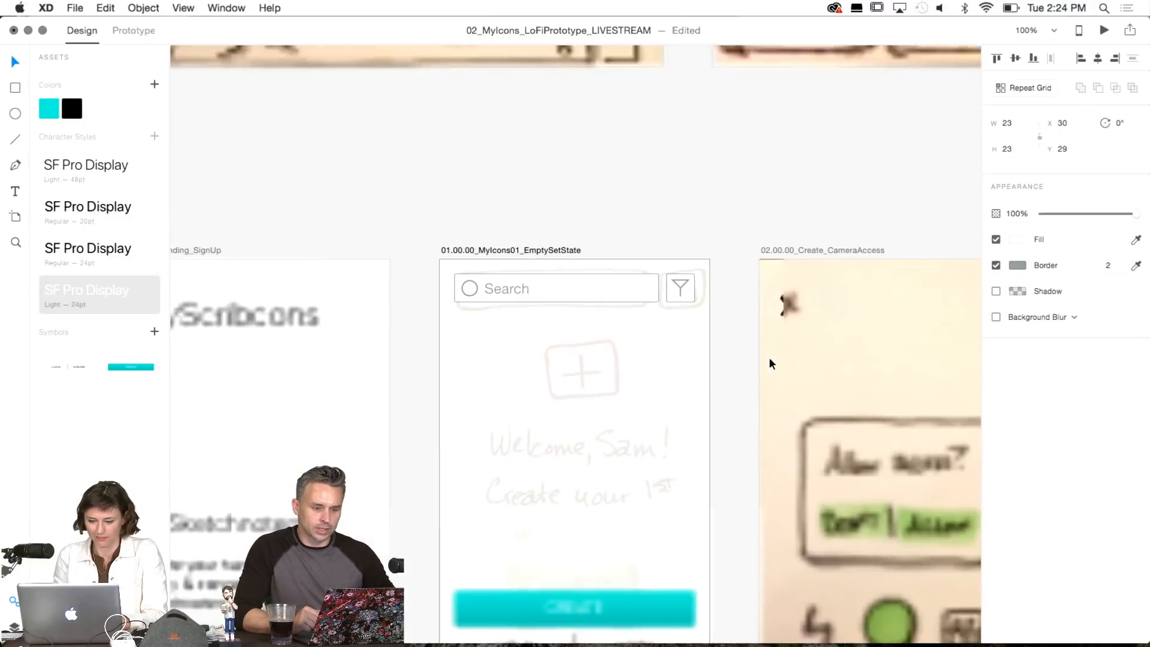
{"action": "left_click", "coordinate": [505, 289]}
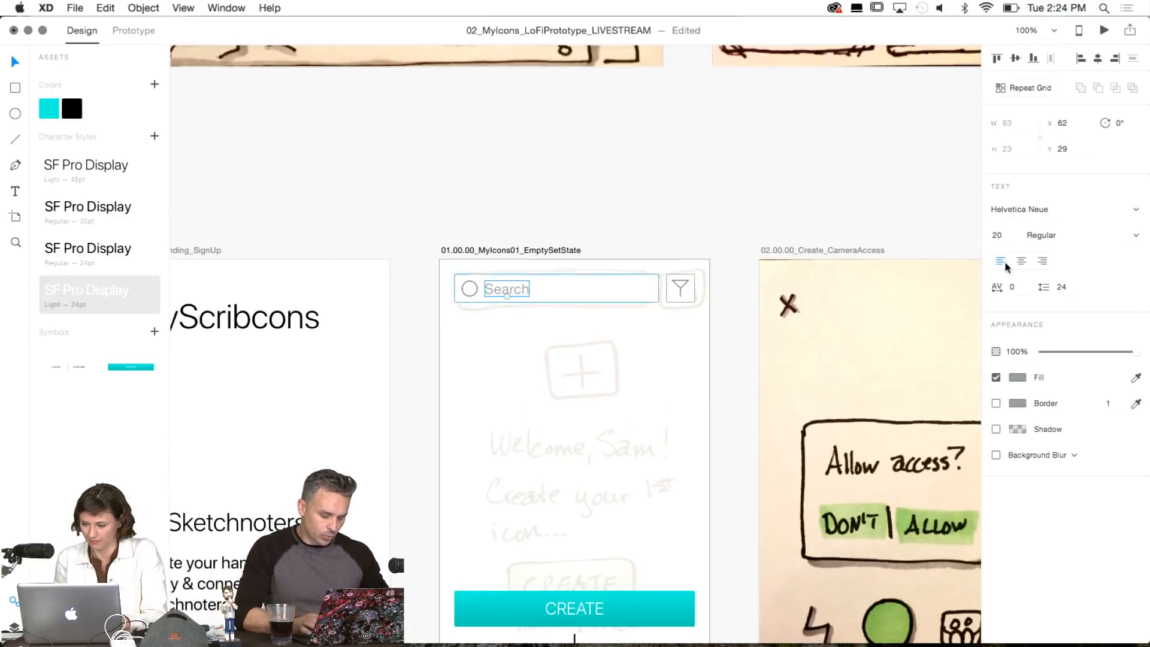
{"action": "double_click", "coordinate": [508, 289]}
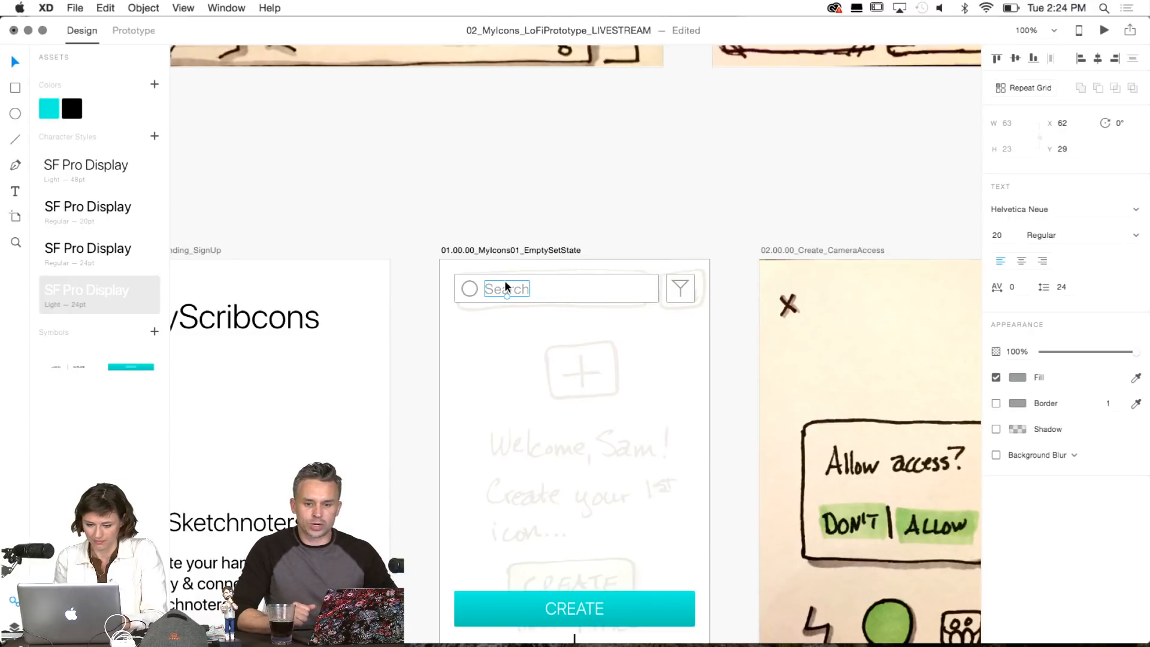
{"action": "left_click", "coordinate": [1019, 209]}
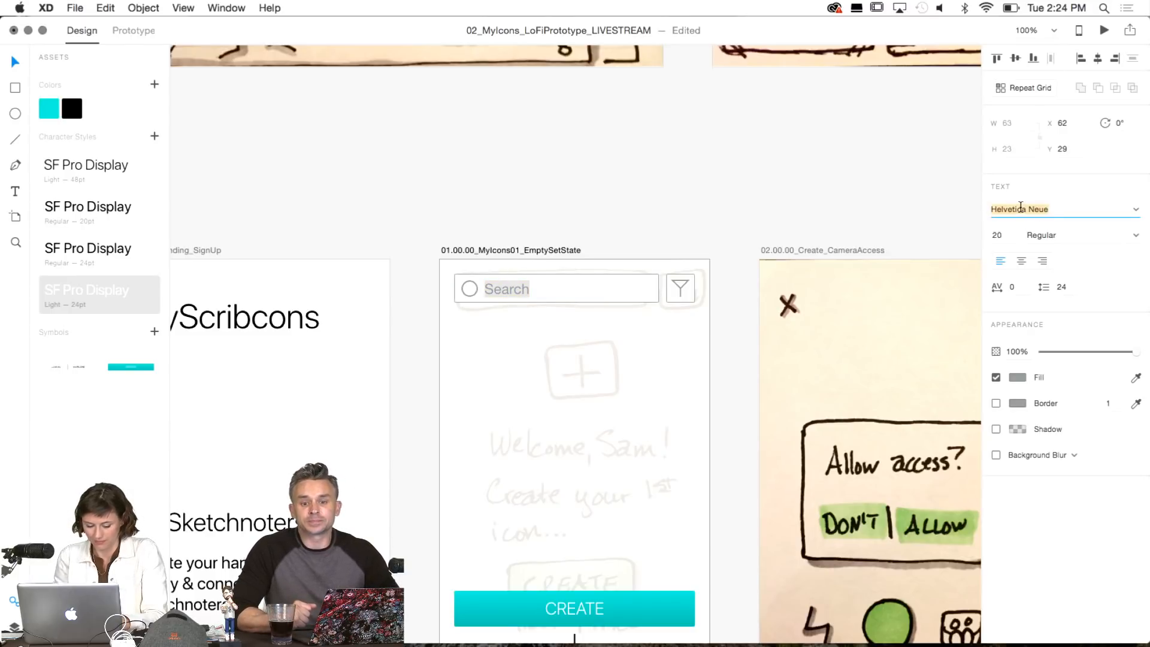
{"action": "type", "text": "SF Pro Display"}
{"action": "key", "text": "Return"}
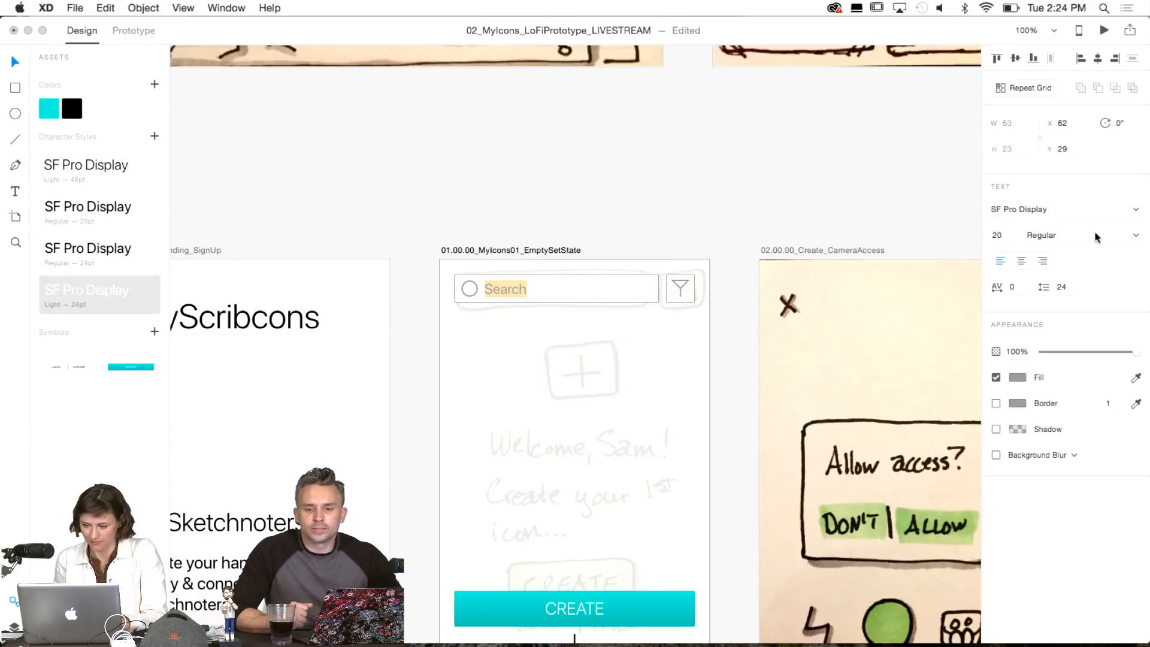
{"action": "left_click", "coordinate": [1136, 235]}
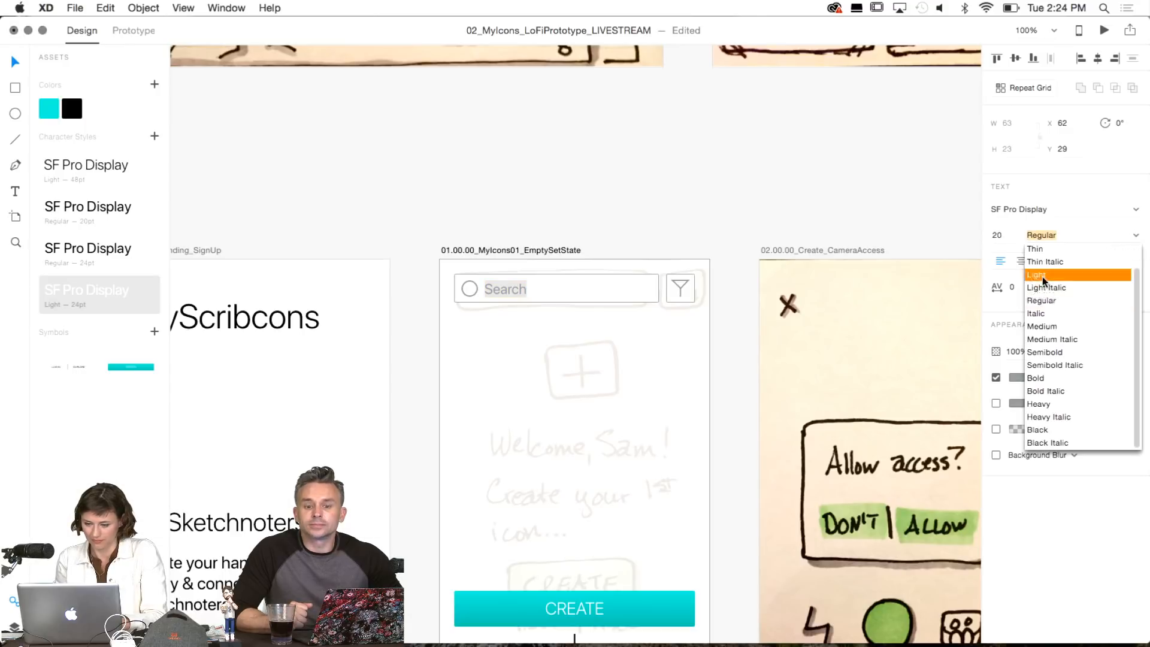
{"action": "left_click", "coordinate": [1054, 275]}
{"action": "key", "text": "Return"}
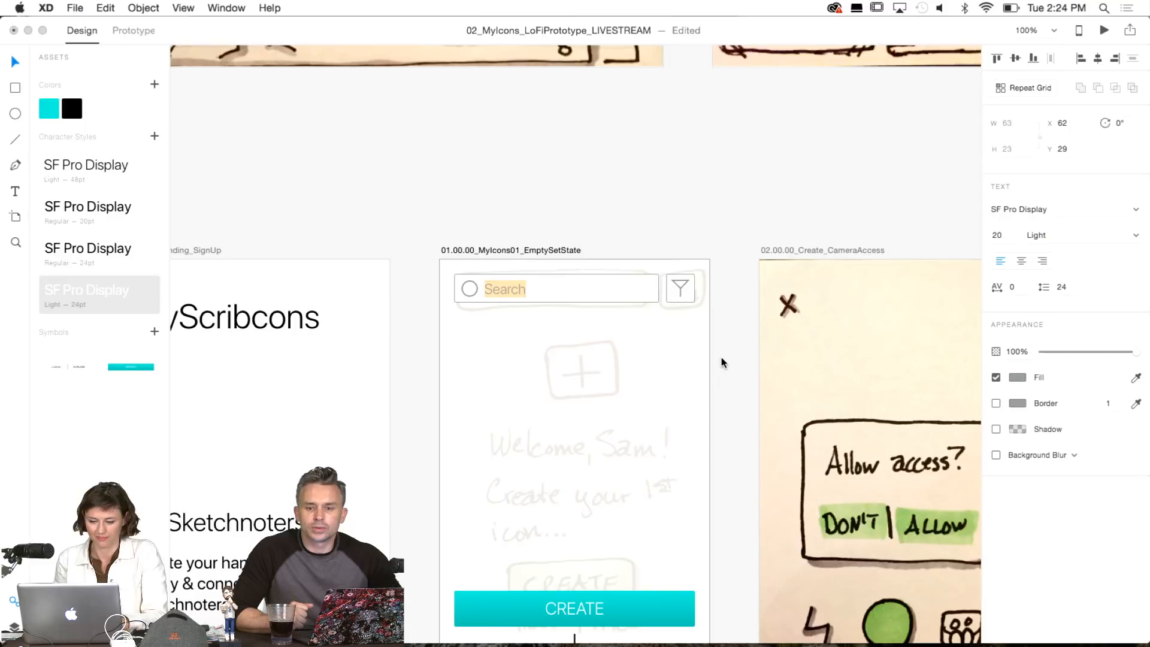
{"action": "key", "text": "Escape"}
{"action": "scroll", "coordinate": [723, 381], "scroll_direction": "down", "scroll_amount": 5}
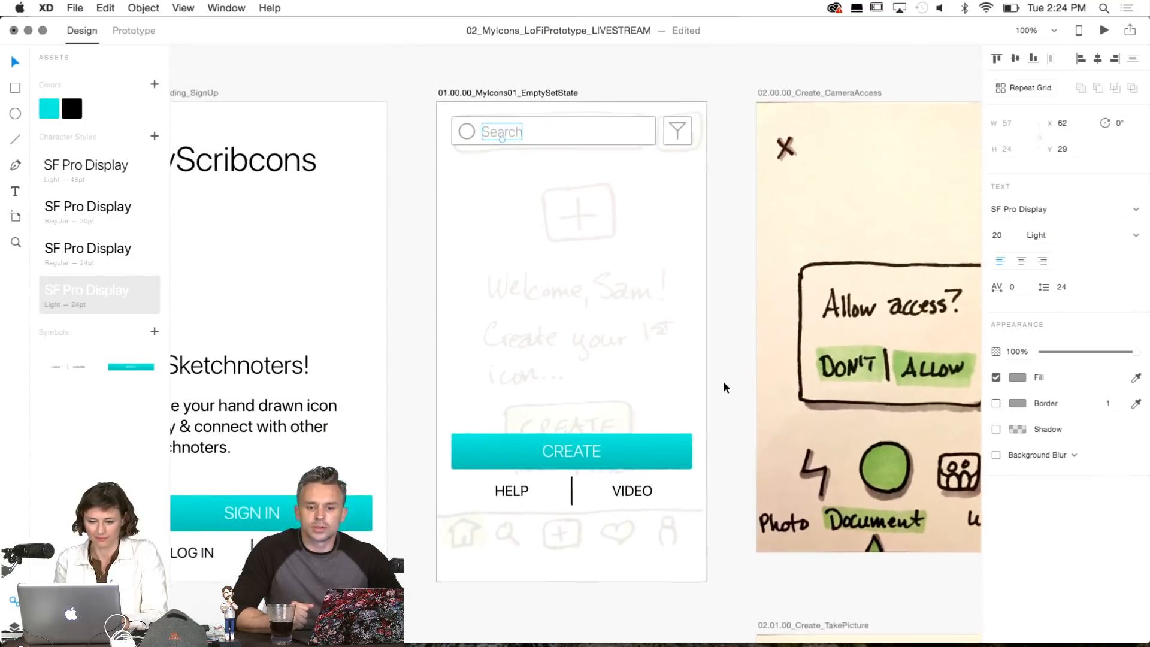
{"action": "scroll", "coordinate": [724, 381], "scroll_direction": "down", "scroll_amount": 1}
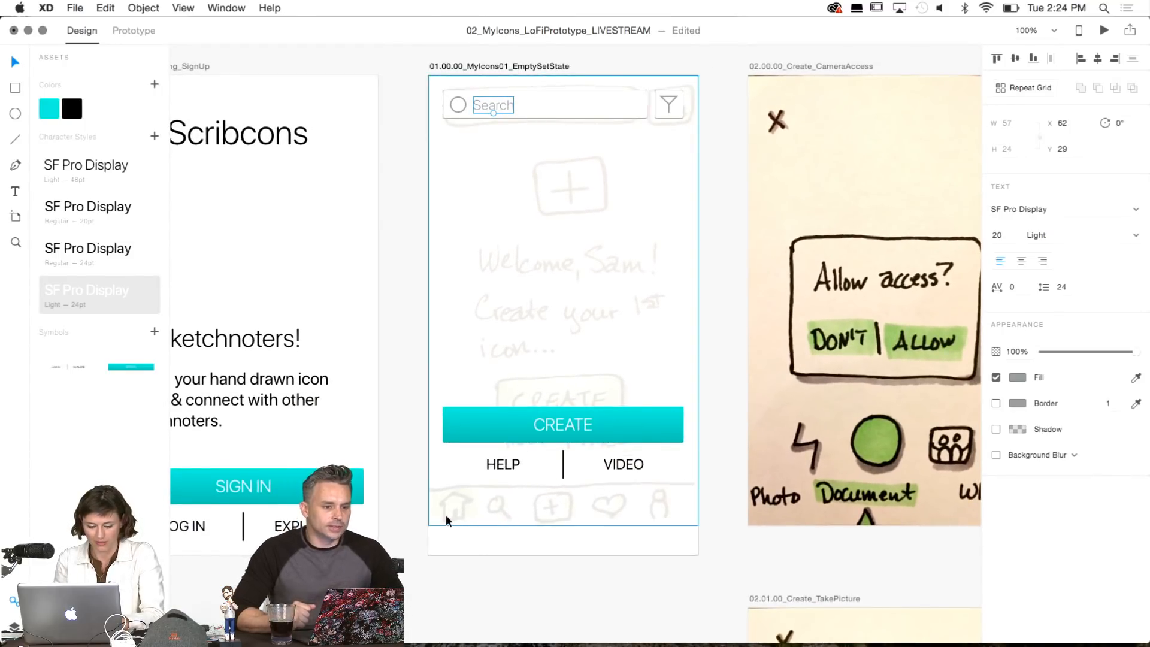
Draw a rectangle about 376 wide across the foot of the EmptySetState artboard, set its height to 50 and remove its border.
{"action": "key", "text": "r"}
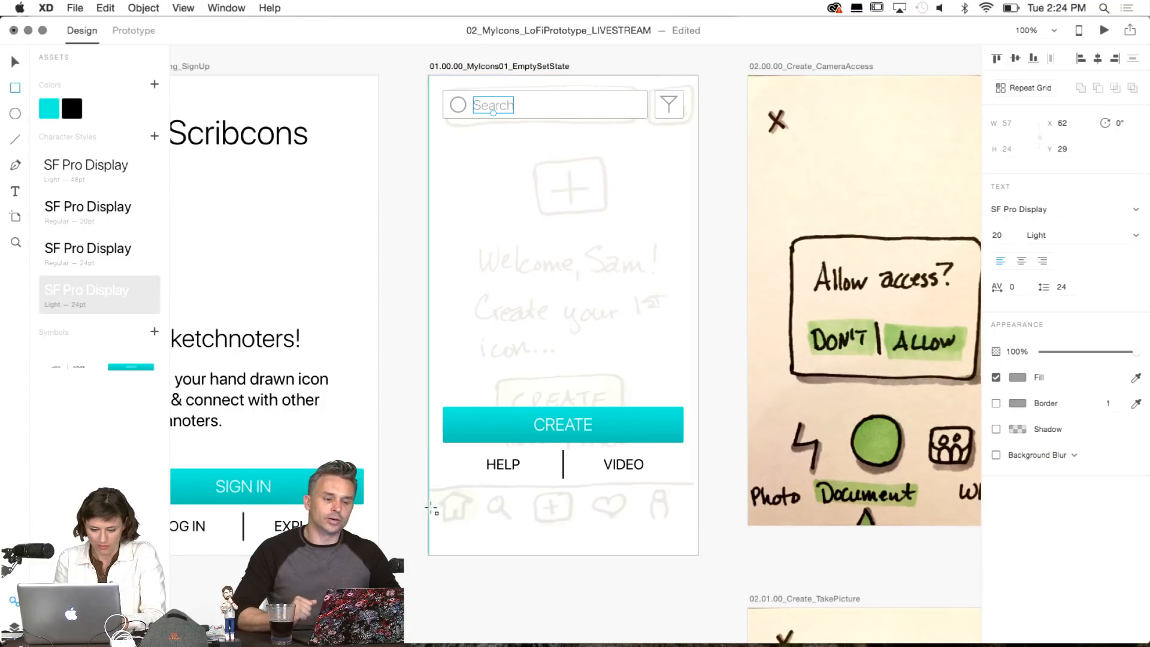
{"action": "left_click_drag", "start_coordinate": [431, 507], "coordinate": [698, 555]}
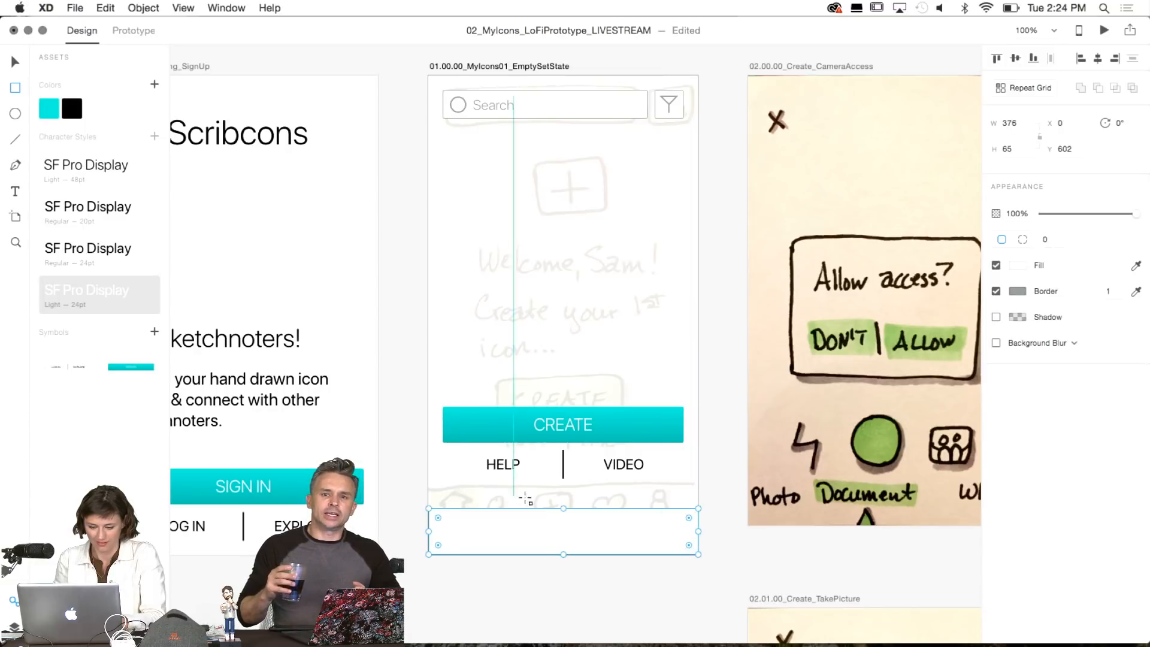
{"action": "left_click_drag", "start_coordinate": [563, 508], "coordinate": [563, 513]}
{"action": "left_click", "coordinate": [1004, 149]}
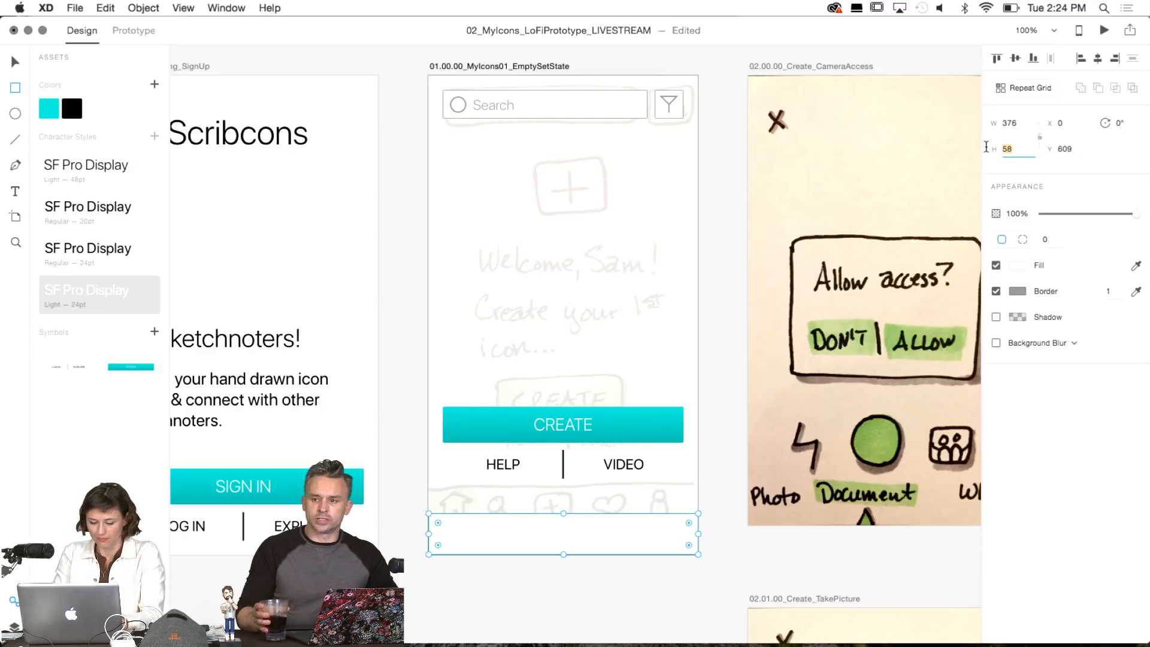
{"action": "type", "text": "50"}
{"action": "key", "text": "Return"}
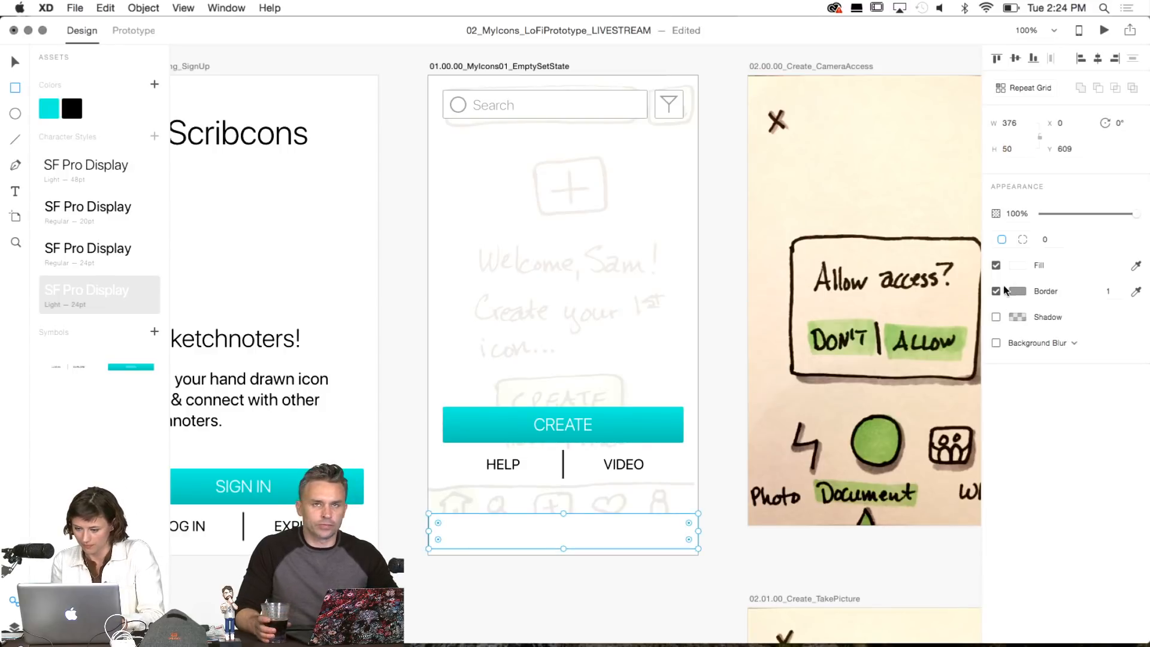
{"action": "left_click", "coordinate": [996, 291]}
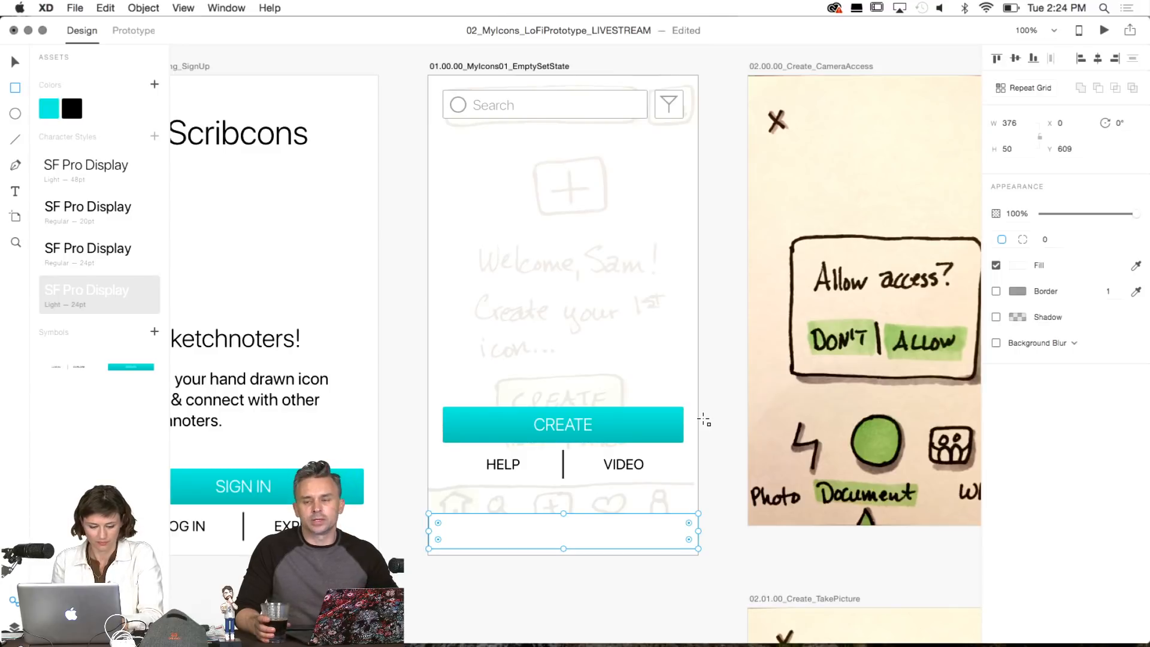
{"action": "left_click", "coordinate": [703, 419]}
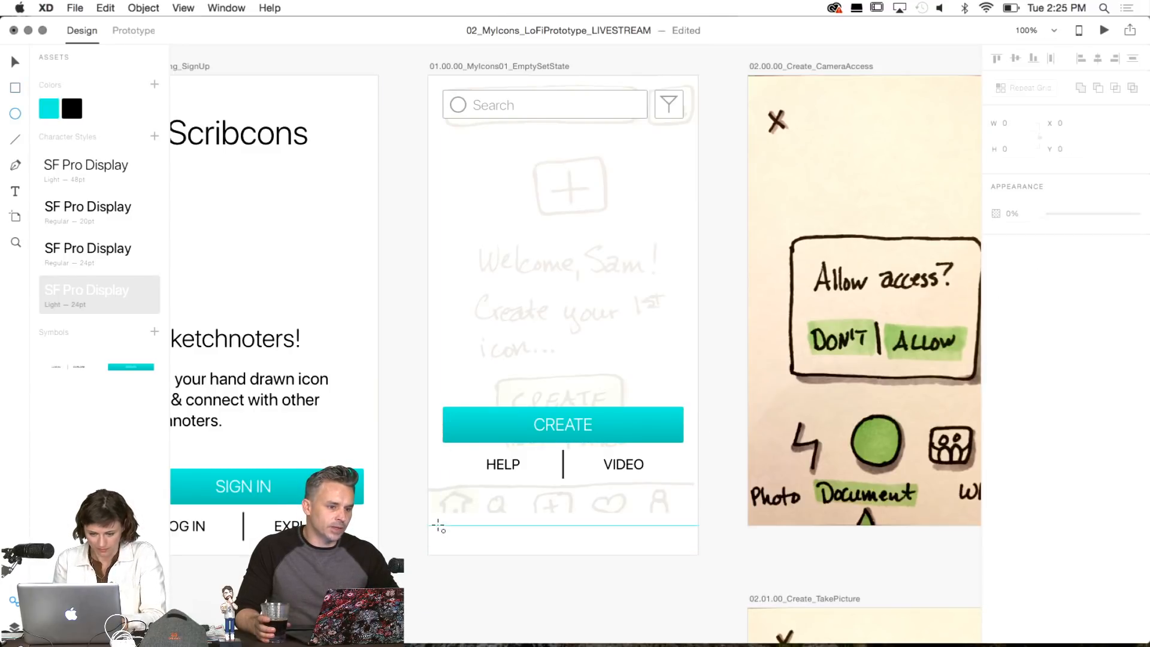
Draw a circle at the left end of the EmptySetState bottom bar and size it to 25 by 25.
{"action": "left_click_drag", "start_coordinate": [442, 522], "coordinate": [468, 542]}
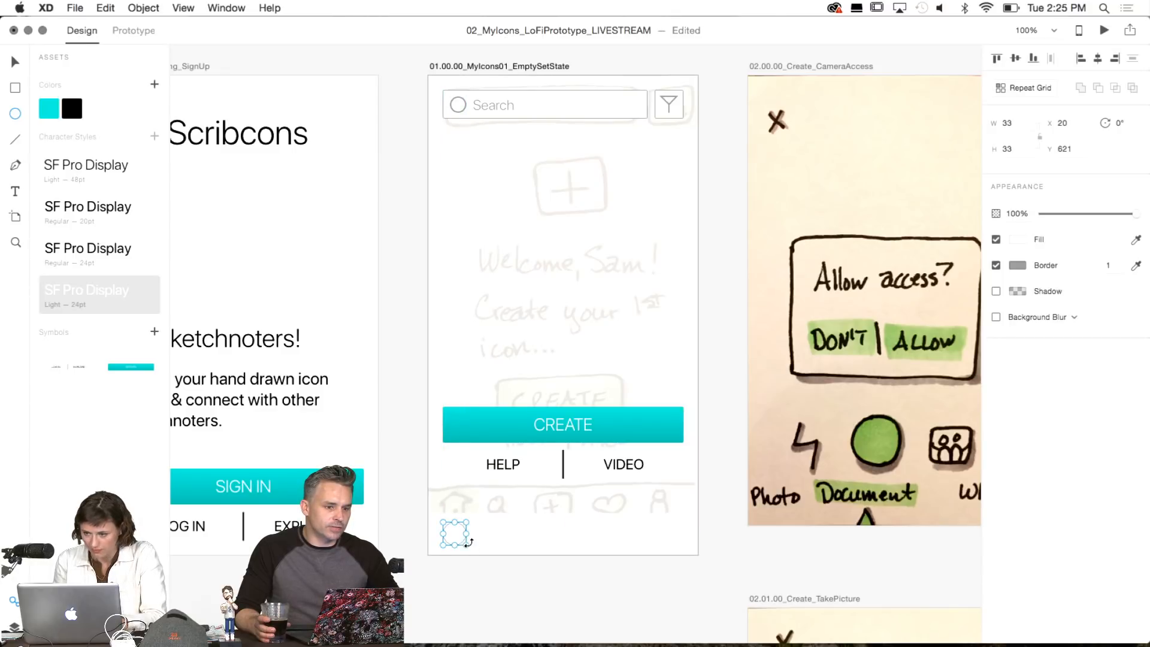
{"action": "left_click", "coordinate": [1011, 123]}
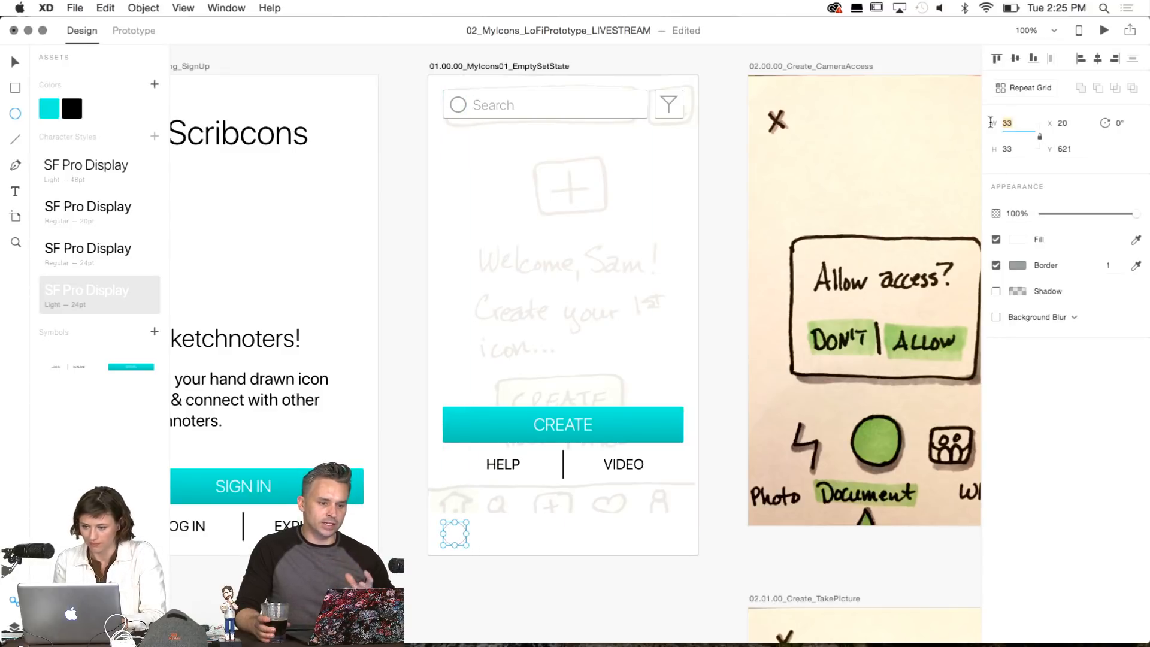
{"action": "type", "text": "23"}
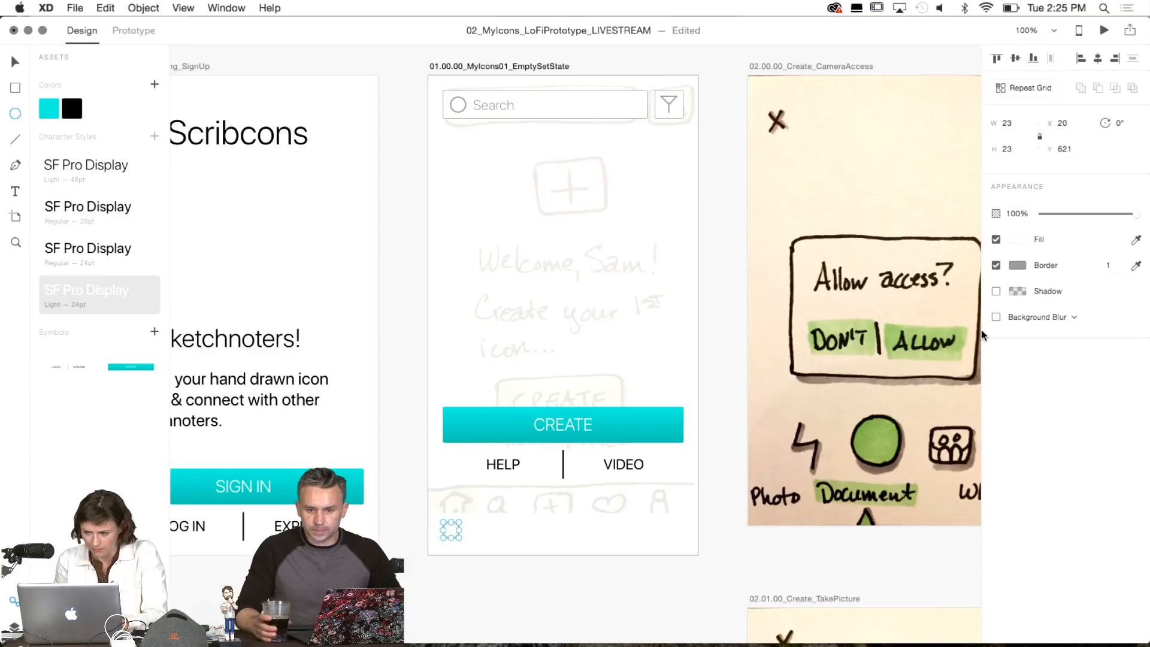
{"action": "left_click", "coordinate": [1018, 123]}
{"action": "type", "text": "25"}
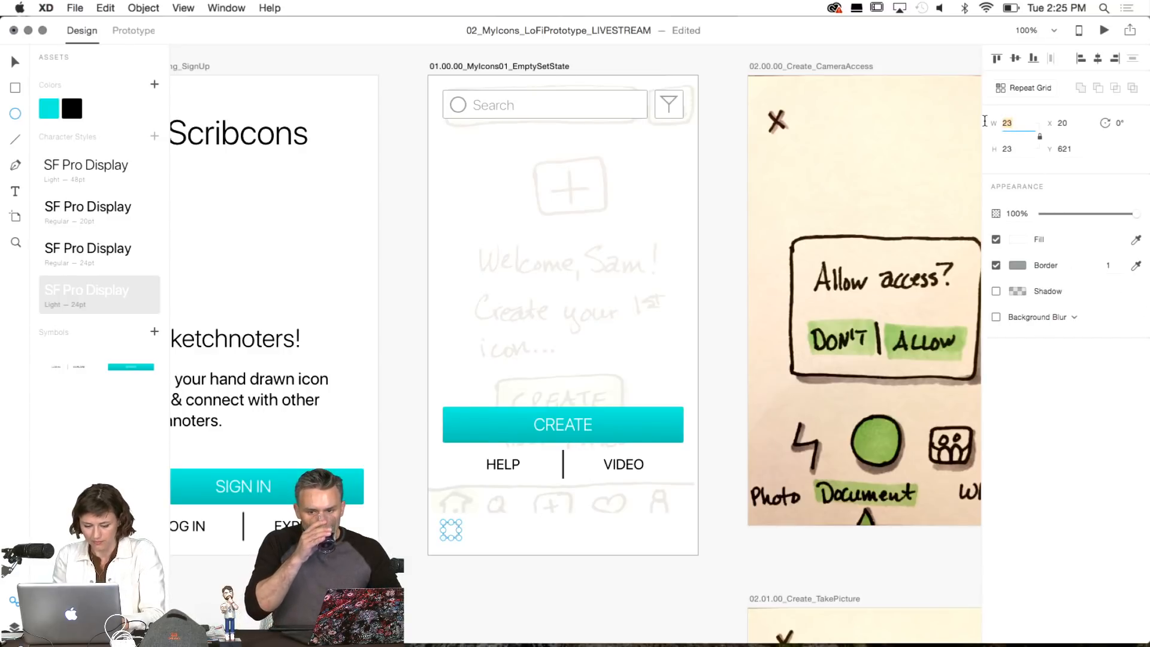
{"action": "key", "text": "Return"}
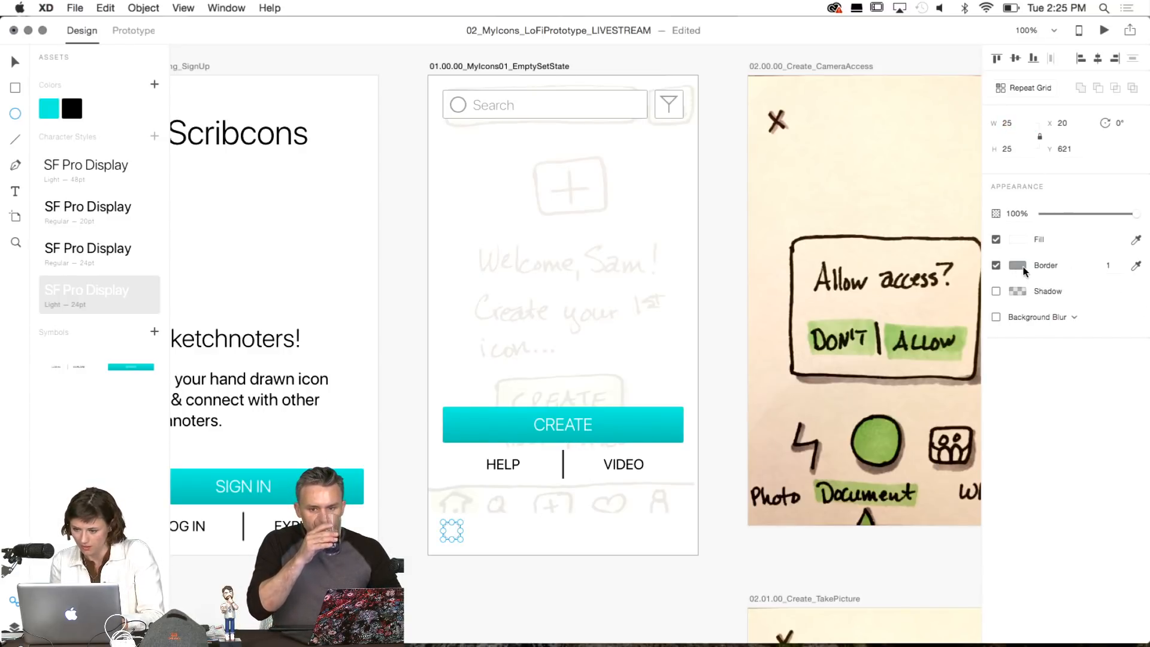
Fill the bottom bar circle with the same grey as its border.
{"action": "left_click", "coordinate": [1018, 240]}
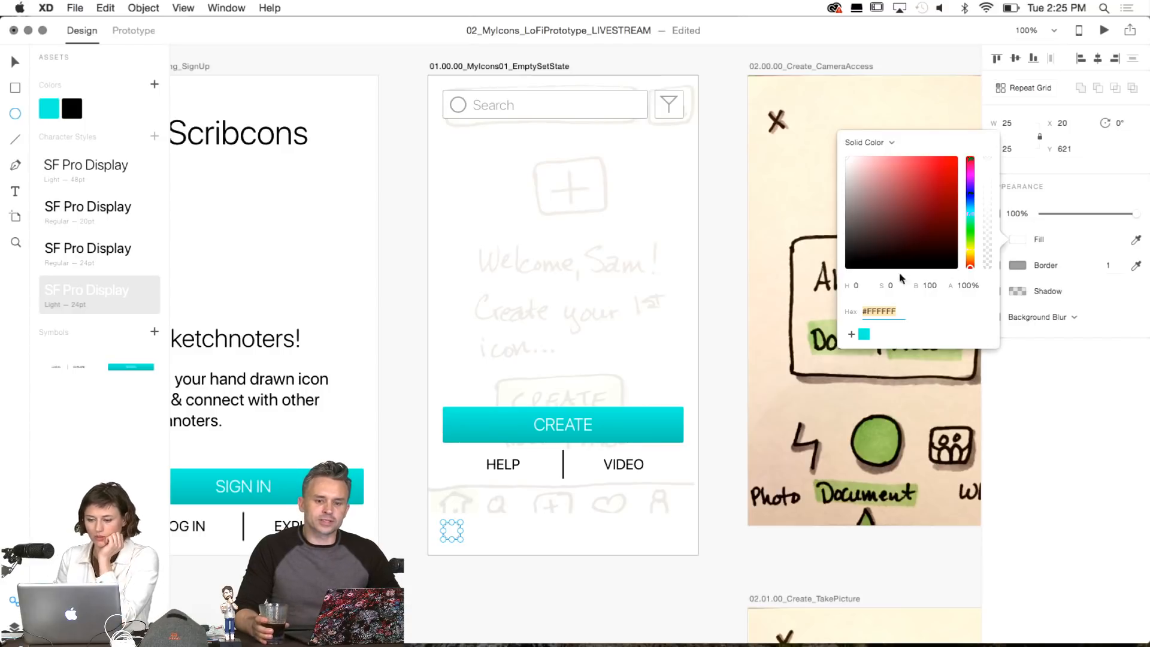
{"action": "mouse_move", "coordinate": [848, 195]}
{"action": "left_mouse_down"}
{"action": "mouse_move", "coordinate": [847, 174]}
{"action": "mouse_move", "coordinate": [844, 192]}
{"action": "left_mouse_up"}
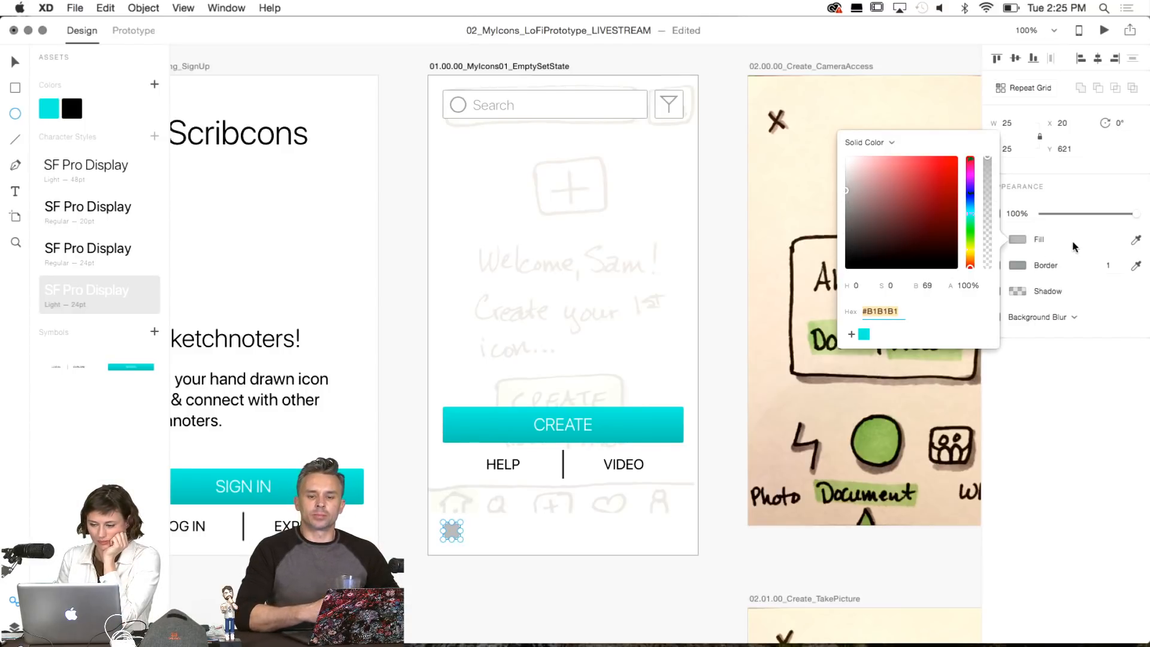
{"action": "left_click", "coordinate": [1136, 239]}
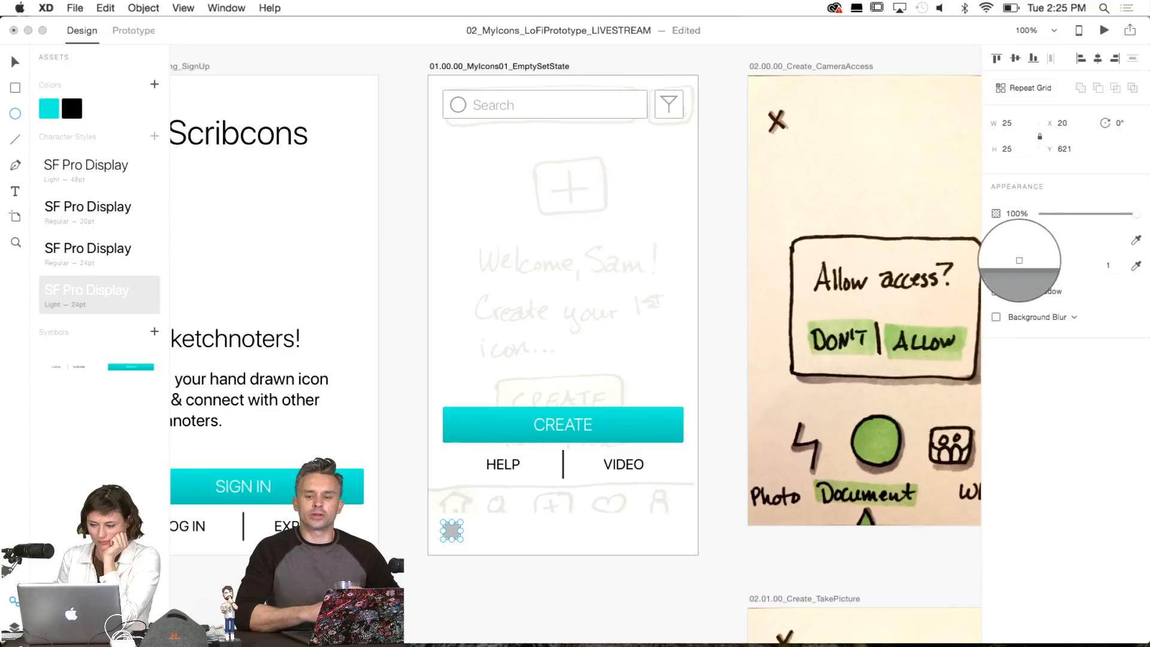
{"action": "key", "text": "Escape"}
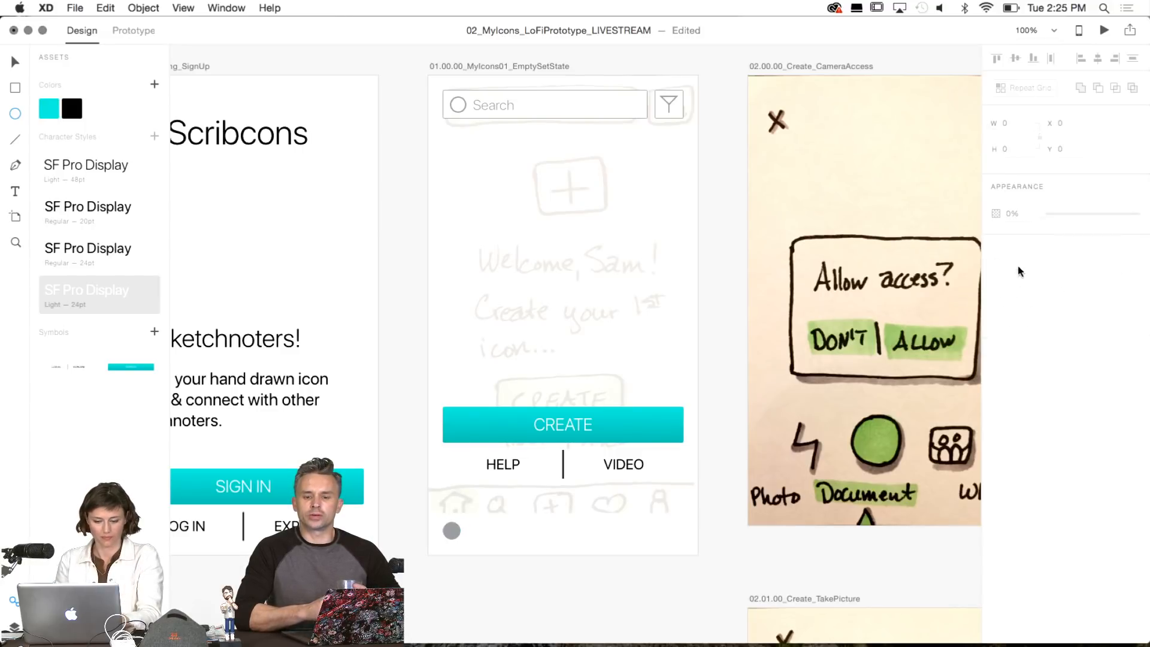
Duplicate the grey circle and place the copy beside it at about X 66, Y 622.
{"action": "key", "text": "v"}
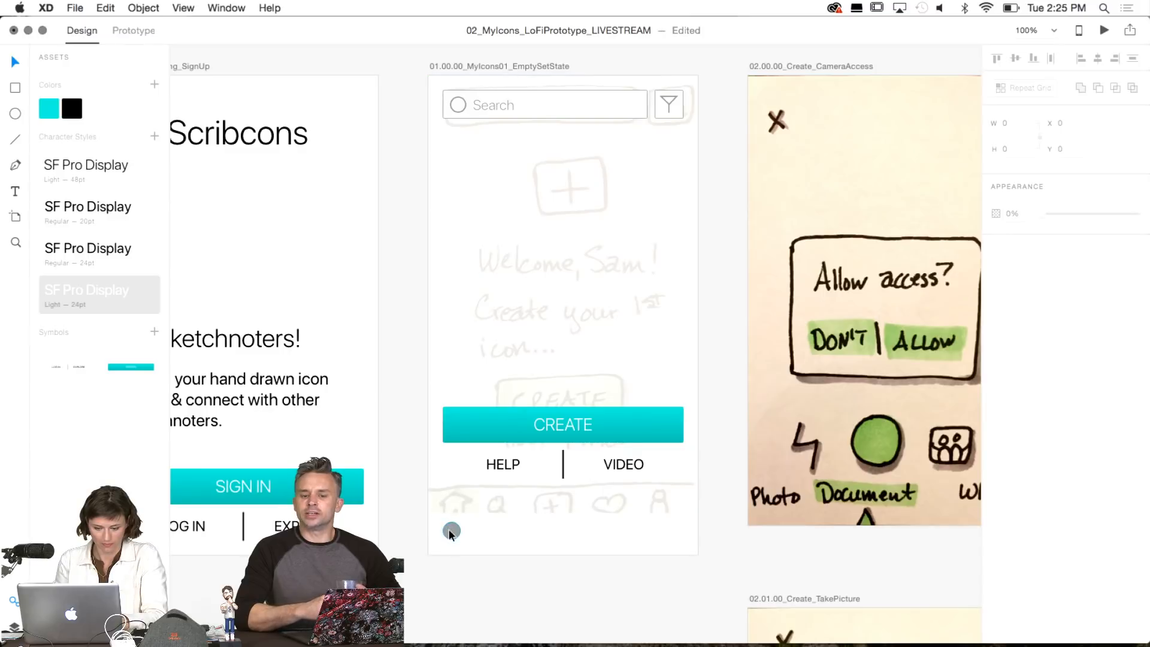
{"action": "left_click", "coordinate": [450, 530]}
{"action": "key", "text": "super+d"}
{"action": "key", "text": "shift+Right"}
{"action": "key", "text": "shift+Right"}
{"action": "key", "text": "shift+Right"}
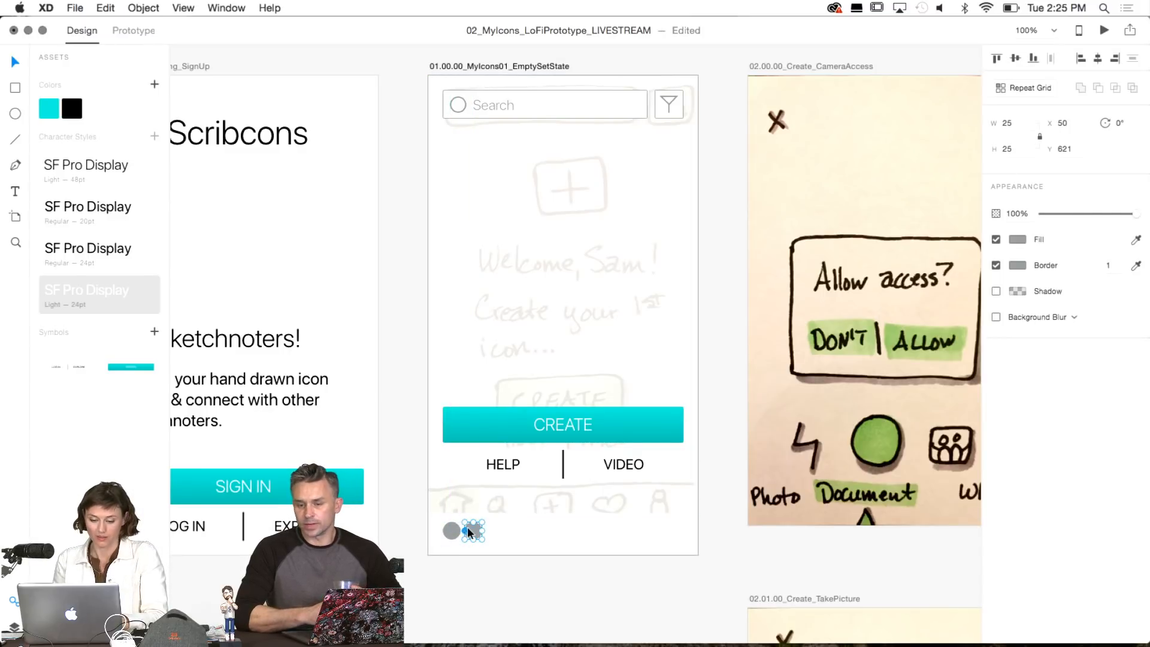
{"action": "left_click_drag", "start_coordinate": [473, 529], "coordinate": [486, 530]}
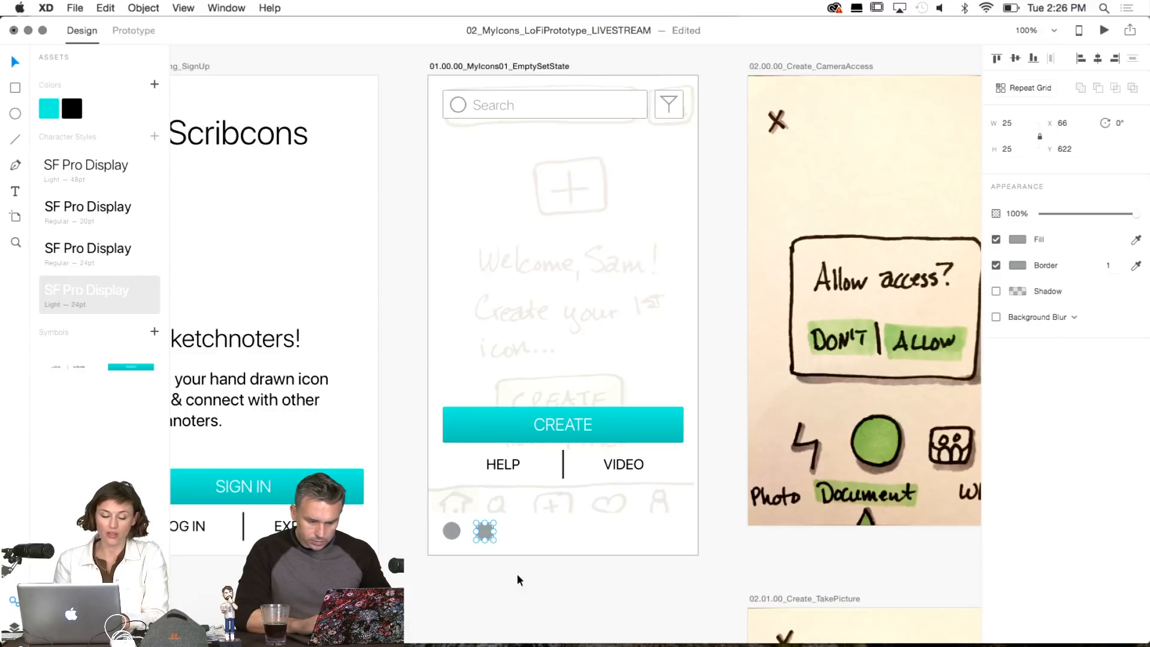
Duplicate the second circle and shift the copy 40 to the right, to X 106.
{"action": "scroll", "coordinate": [500, 579], "scroll_direction": "right", "scroll_amount": 3}
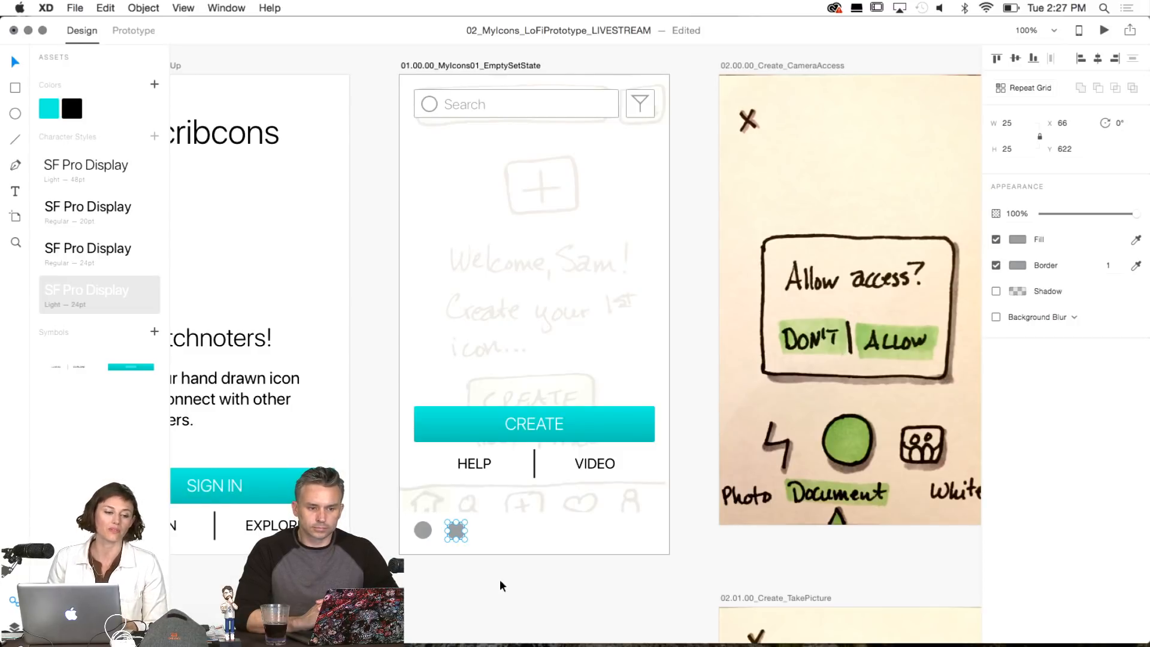
{"action": "scroll", "coordinate": [613, 403], "scroll_direction": "up", "scroll_amount": 5}
{"action": "scroll", "coordinate": [613, 403], "scroll_direction": "down", "scroll_amount": 7}
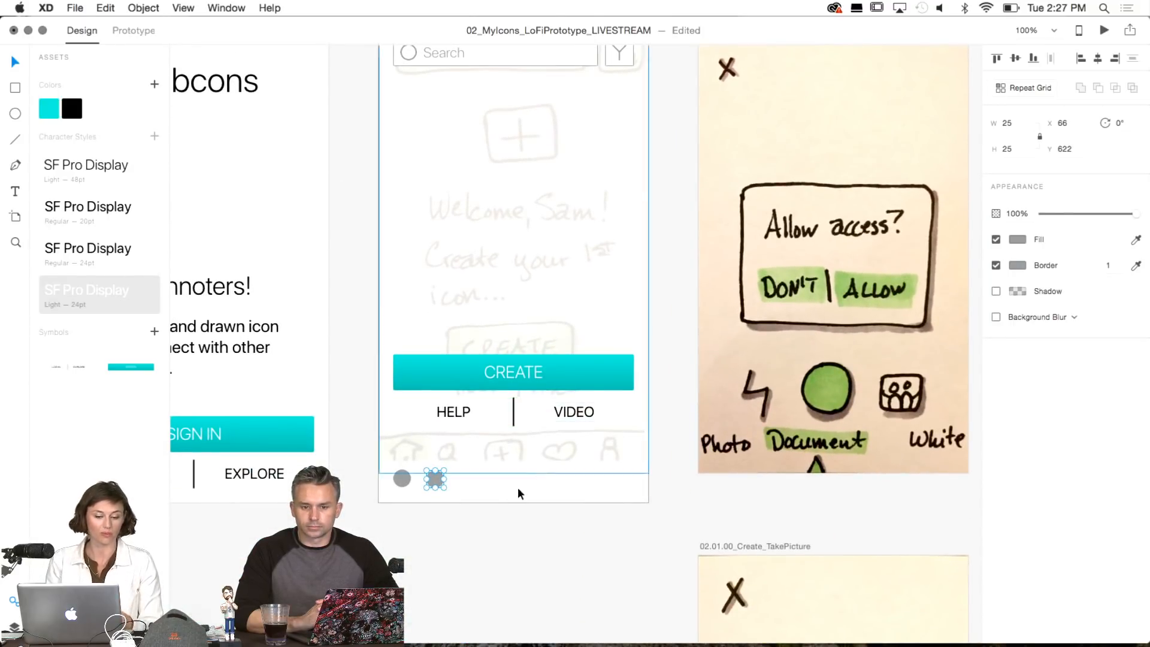
{"action": "scroll", "coordinate": [526, 533], "scroll_direction": "right", "scroll_amount": 1}
{"action": "scroll", "coordinate": [525, 533], "scroll_direction": "right", "scroll_amount": 3}
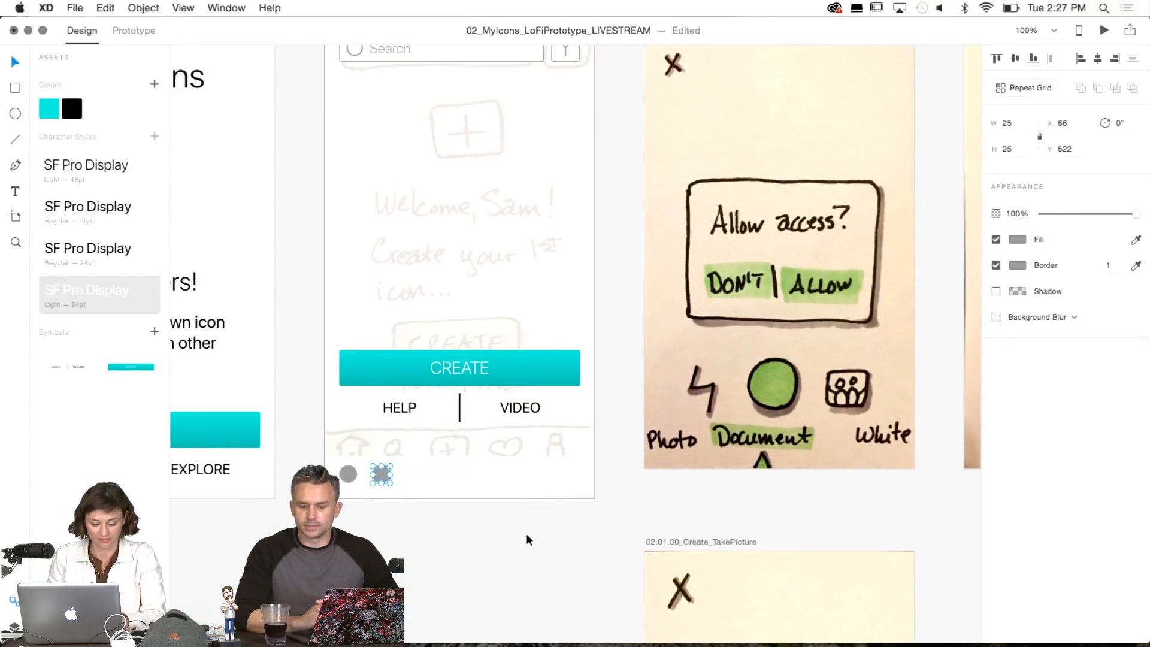
{"action": "key", "text": "shift+Right"}
{"action": "key", "text": "shift+Right"}
{"action": "key", "text": "shift+Right"}
{"action": "key", "text": "shift+Right"}
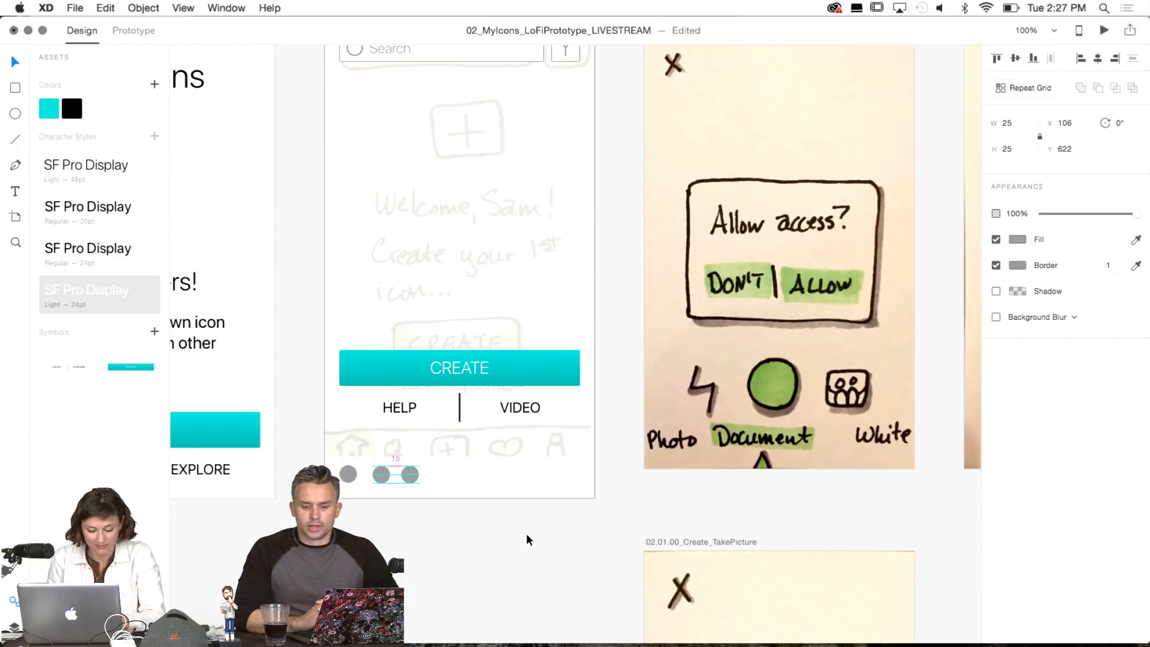
Add a fourth and a fifth circle to the row by duplication, placing them at X 156 and X 206.
{"action": "key", "text": "super+d"}
{"action": "key", "text": "shift+Right"}
{"action": "key", "text": "shift+Right"}
{"action": "key", "text": "shift+Right"}
{"action": "key", "text": "shift+Right"}
{"action": "key", "text": "shift+Right"}
{"action": "key", "text": "shift+Right"}
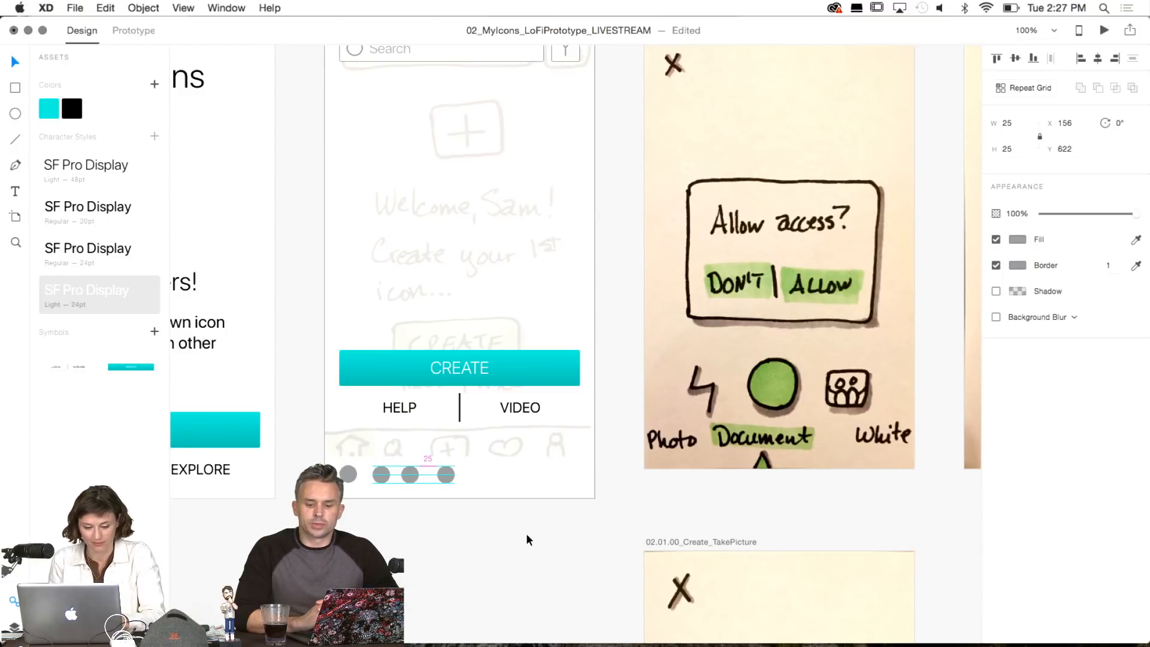
{"action": "key", "text": "super+d"}
{"action": "key", "text": "shift+Right"}
{"action": "key", "text": "shift+Right"}
{"action": "key", "text": "shift+Right"}
{"action": "key", "text": "shift+Right"}
{"action": "key", "text": "shift+Right"}
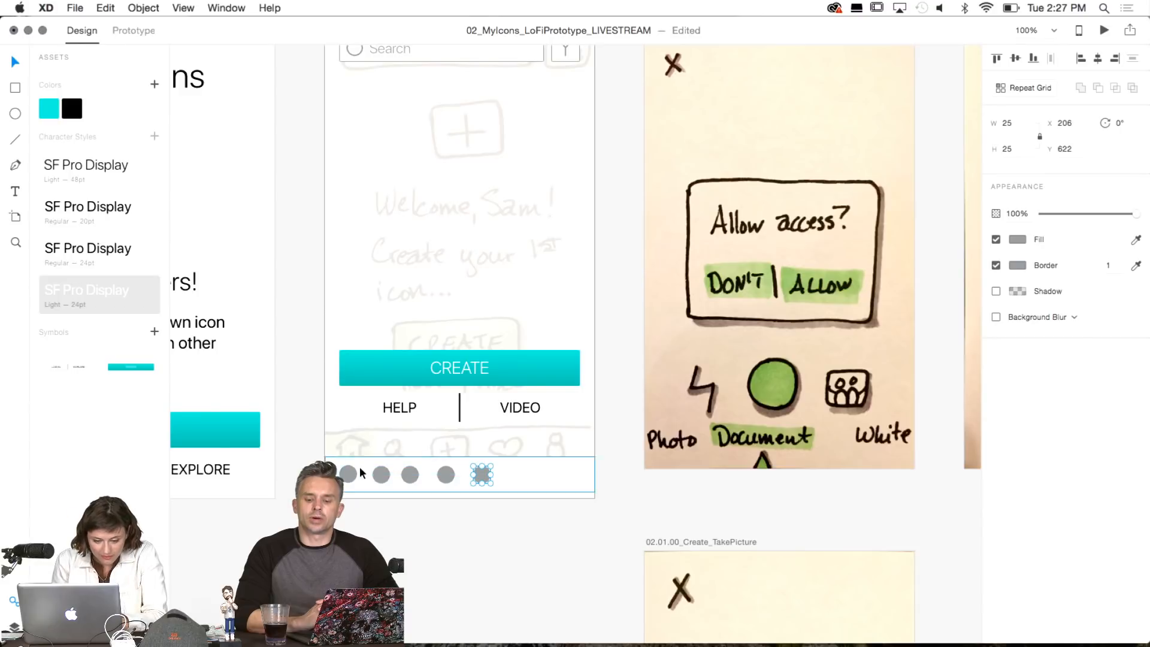
Align the first circle with the row at X 20, Y 622, and move the fifth circle flush with the CREATE button's right edge.
{"action": "left_click", "coordinate": [347, 474]}
{"action": "left_click_drag", "start_coordinate": [345, 472], "coordinate": [348, 472]}
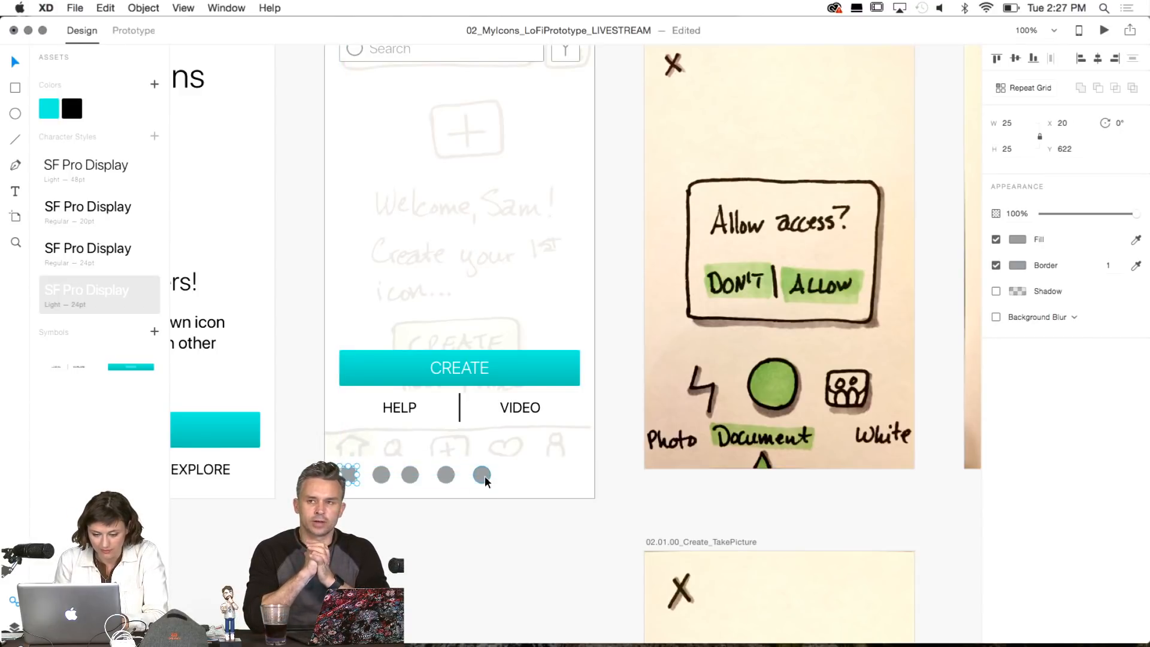
{"action": "left_click_drag", "start_coordinate": [484, 475], "coordinate": [587, 473]}
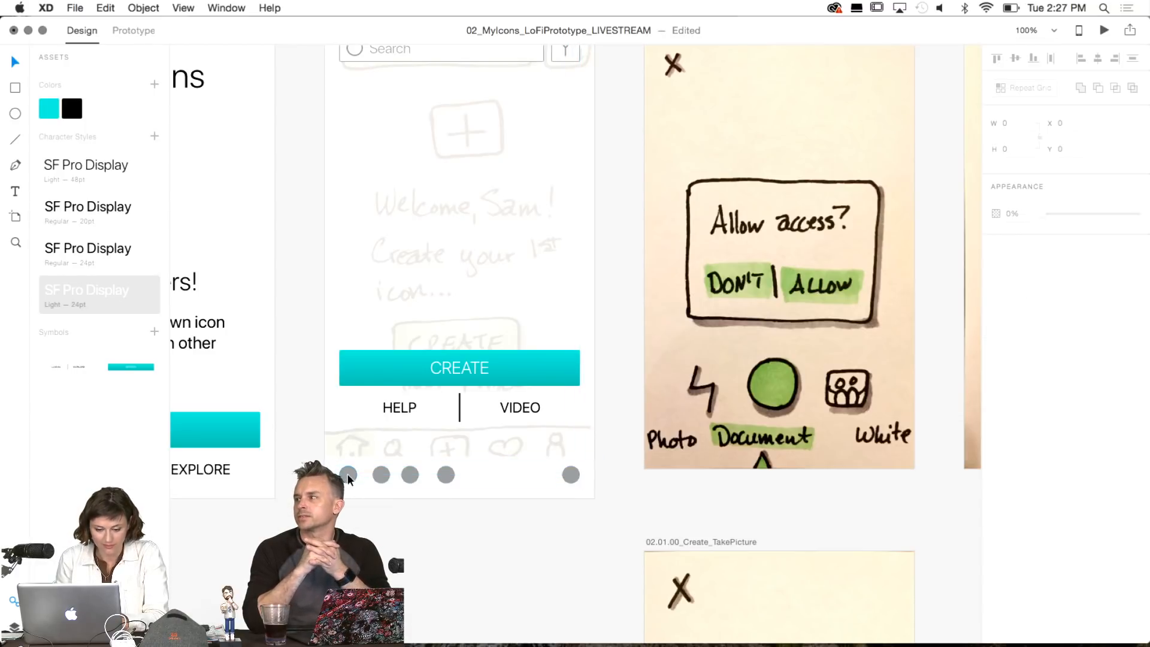
Distribute the five bottom bar circles evenly in the horizontal direction.
{"action": "left_click", "coordinate": [378, 475]}
{"action": "left_click", "coordinate": [410, 475], "text": "shift"}
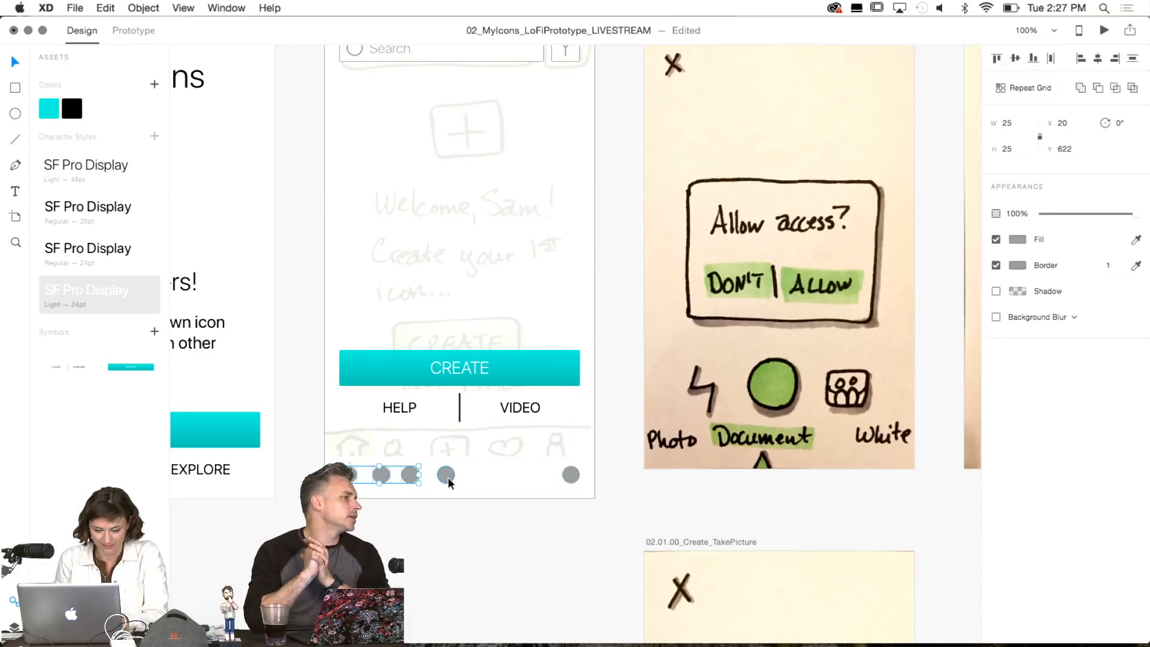
{"action": "left_click", "coordinate": [445, 475], "text": "shift"}
{"action": "left_click", "coordinate": [570, 475], "text": "shift"}
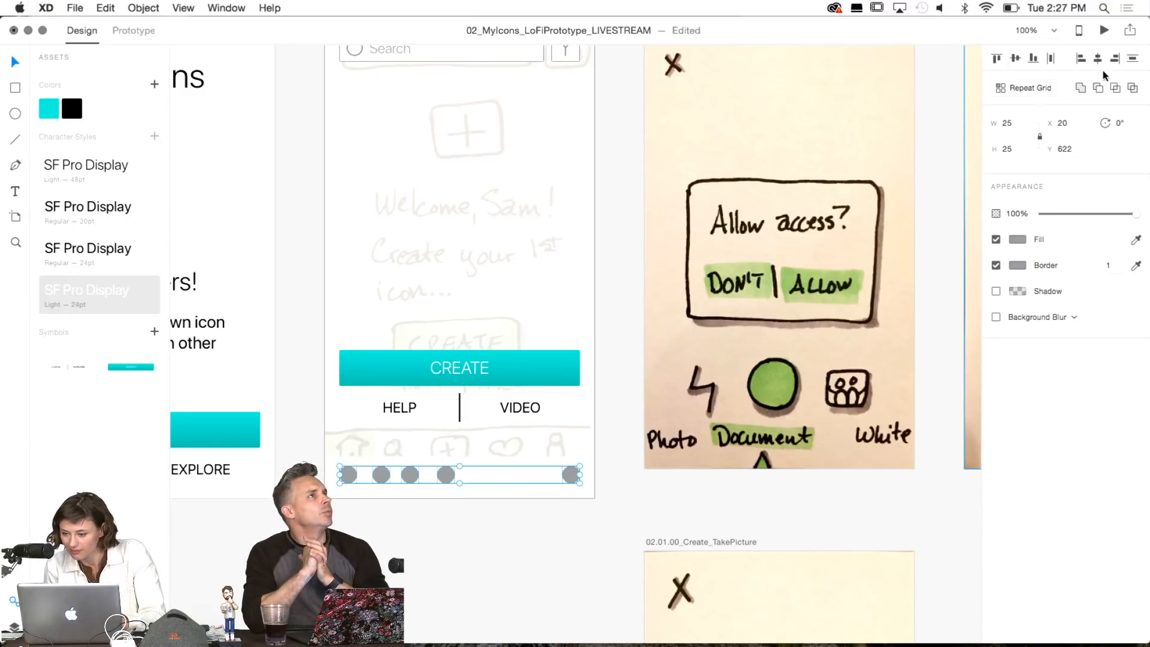
{"action": "left_click", "coordinate": [1051, 58]}
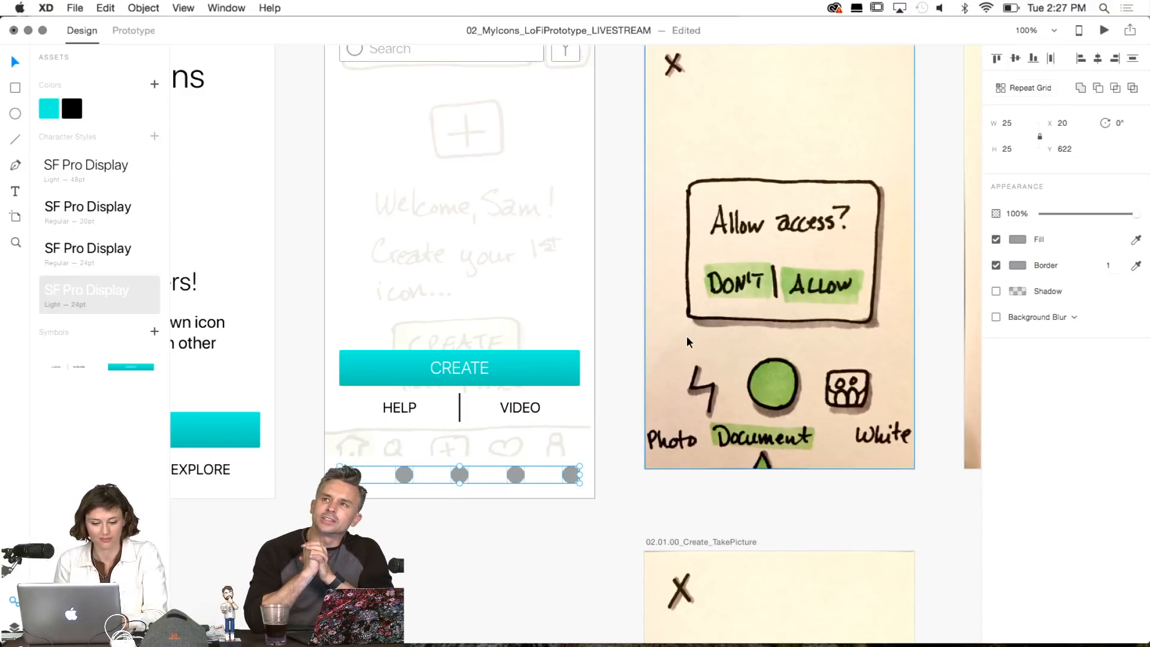
{"action": "left_click", "coordinate": [441, 552]}
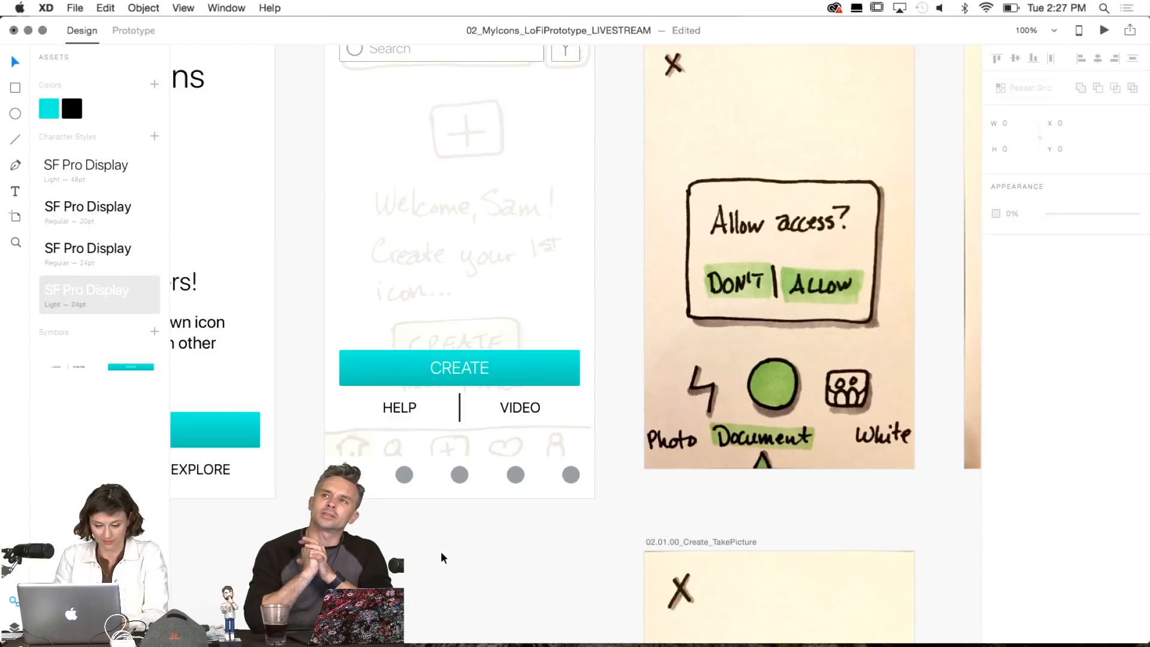
Add the text label "My Icons" beneath the first circle of the bottom bar.
{"action": "scroll", "coordinate": [441, 558], "scroll_direction": "up", "scroll_amount": 3}
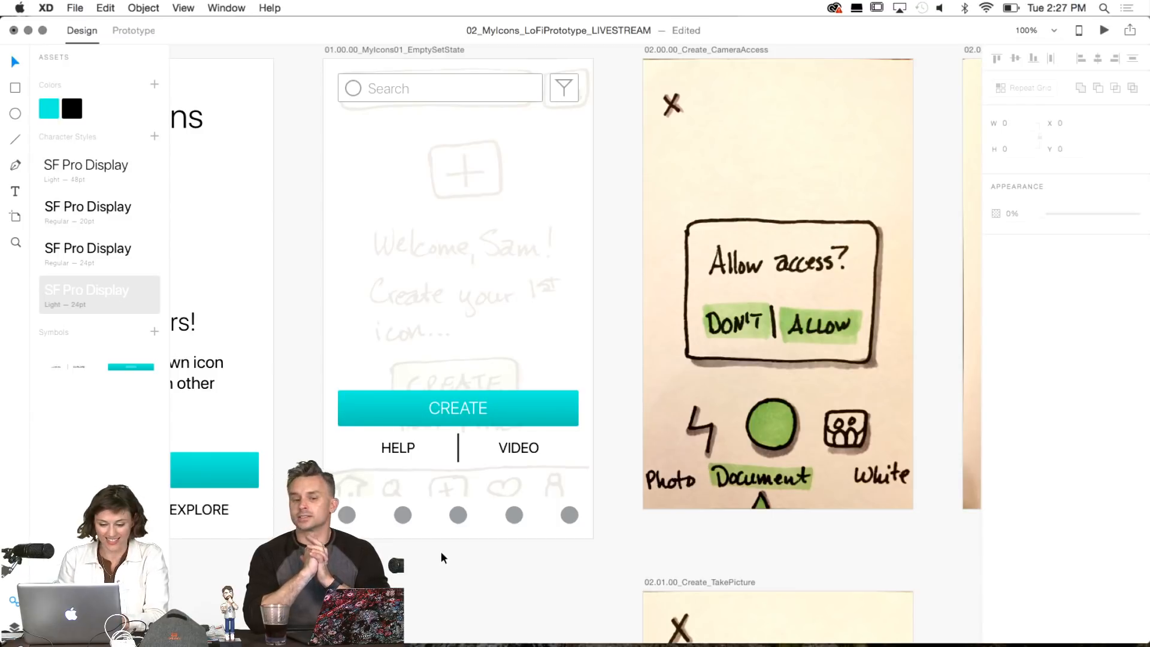
{"action": "key", "text": "t"}
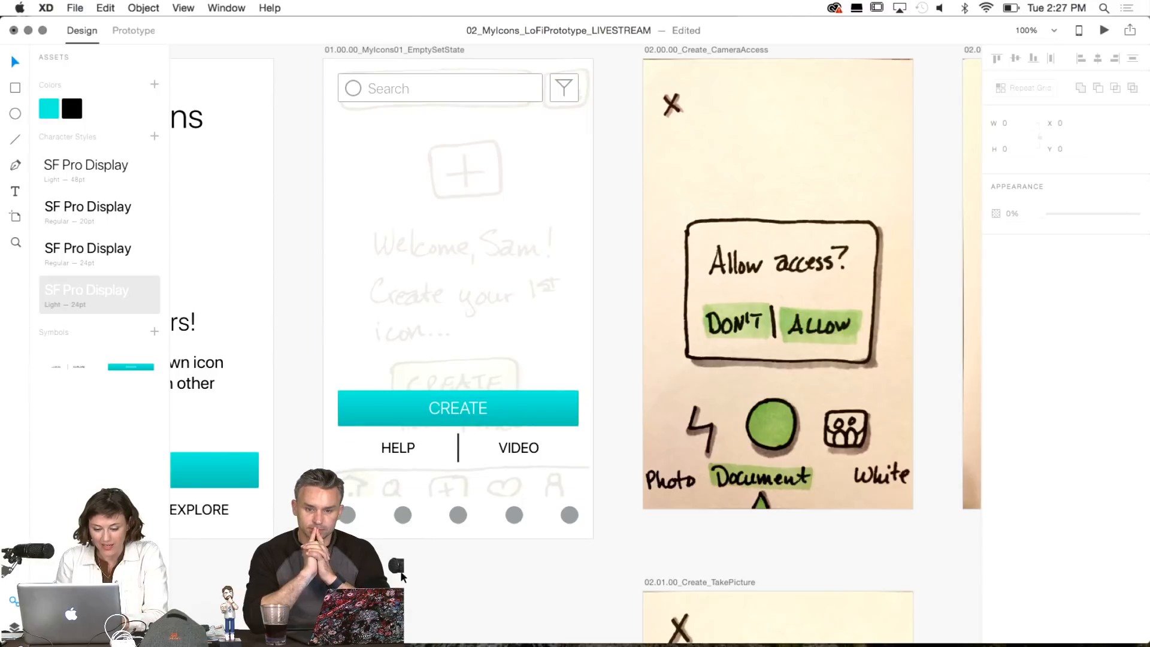
{"action": "left_click", "coordinate": [334, 533]}
{"action": "type", "text": "My Icons"}
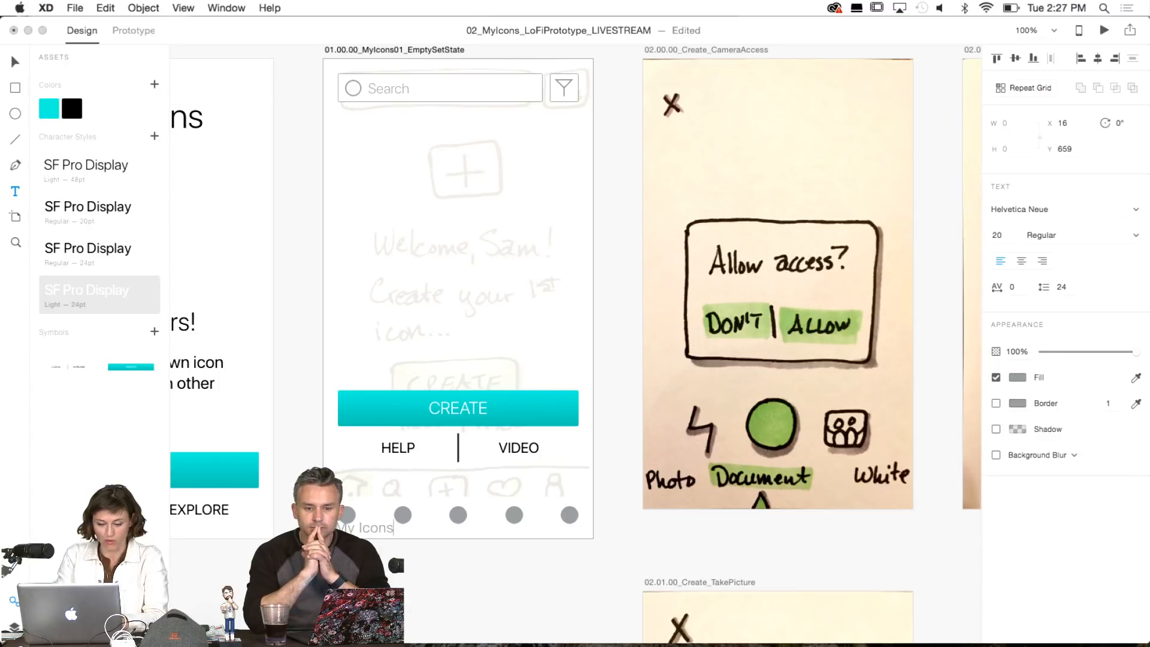
{"action": "key", "text": "Escape"}
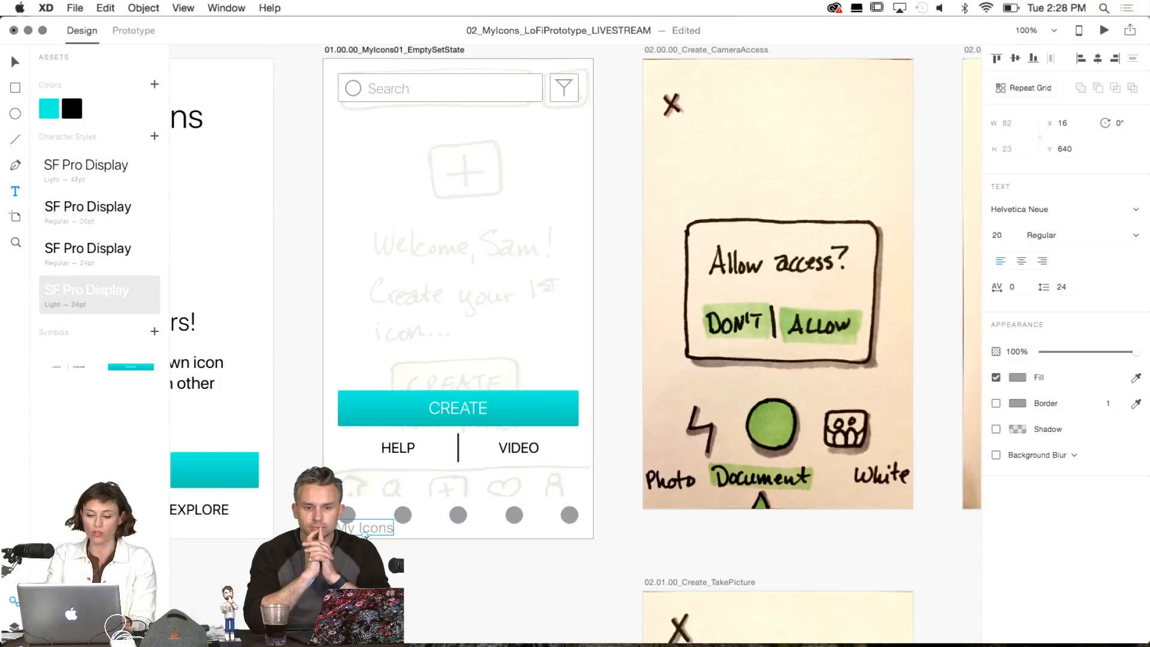
Examine the Mood Board's app screenshots for how their bottom tab bars combine icons and labels.
{"action": "key", "text": "super+minus"}
{"action": "scroll", "coordinate": [545, 290], "scroll_direction": "right", "scroll_amount": 10}
{"action": "scroll", "coordinate": [545, 290], "scroll_direction": "up", "scroll_amount": 5}
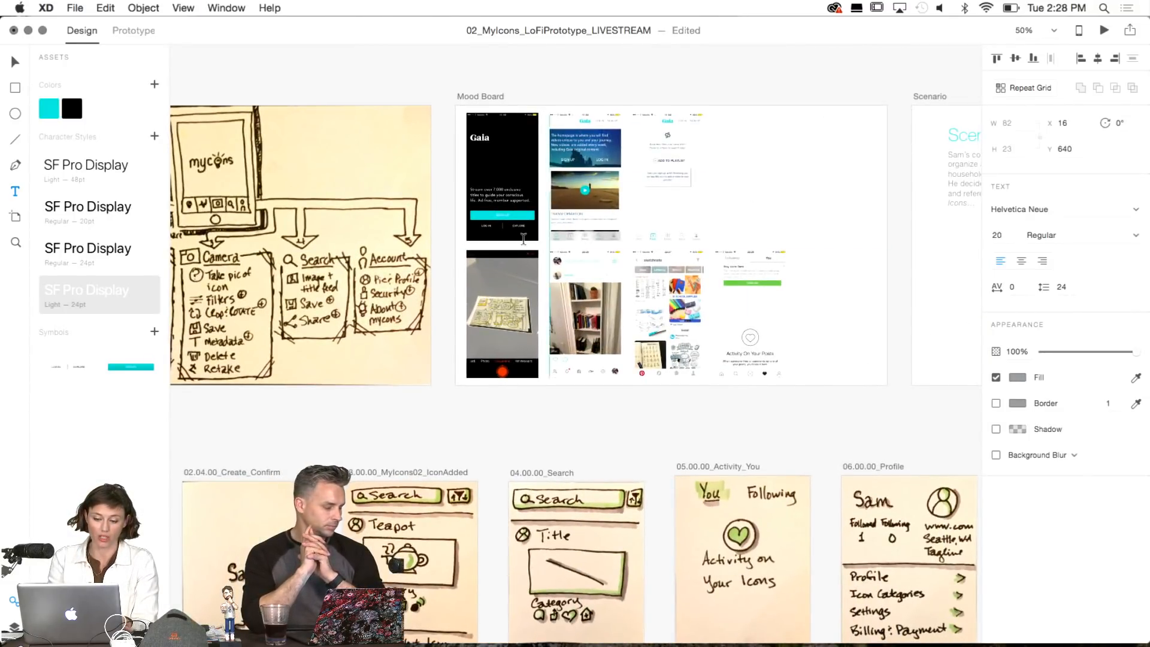
{"action": "scroll", "coordinate": [544, 430], "scroll_direction": "down", "scroll_amount": 5}
{"action": "scroll", "coordinate": [543, 430], "scroll_direction": "left", "scroll_amount": 8}
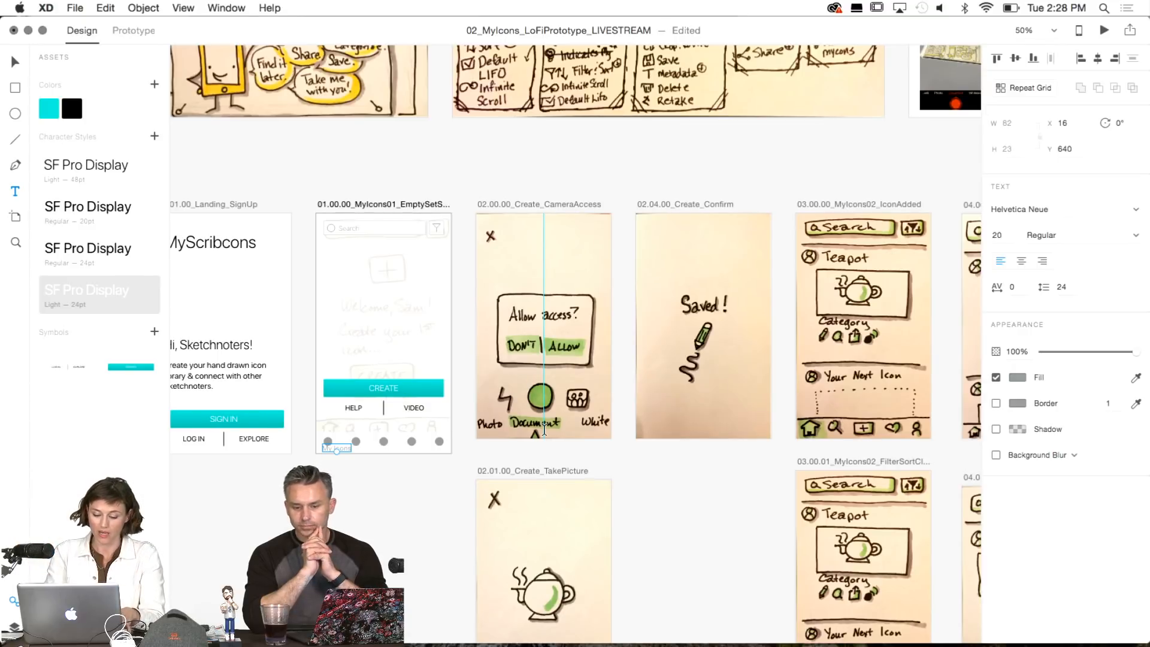
{"action": "scroll", "coordinate": [544, 430], "scroll_direction": "up", "scroll_amount": 5}
{"action": "scroll", "coordinate": [544, 430], "scroll_direction": "left", "scroll_amount": 5}
{"action": "scroll", "coordinate": [543, 430], "scroll_direction": "down", "scroll_amount": 2}
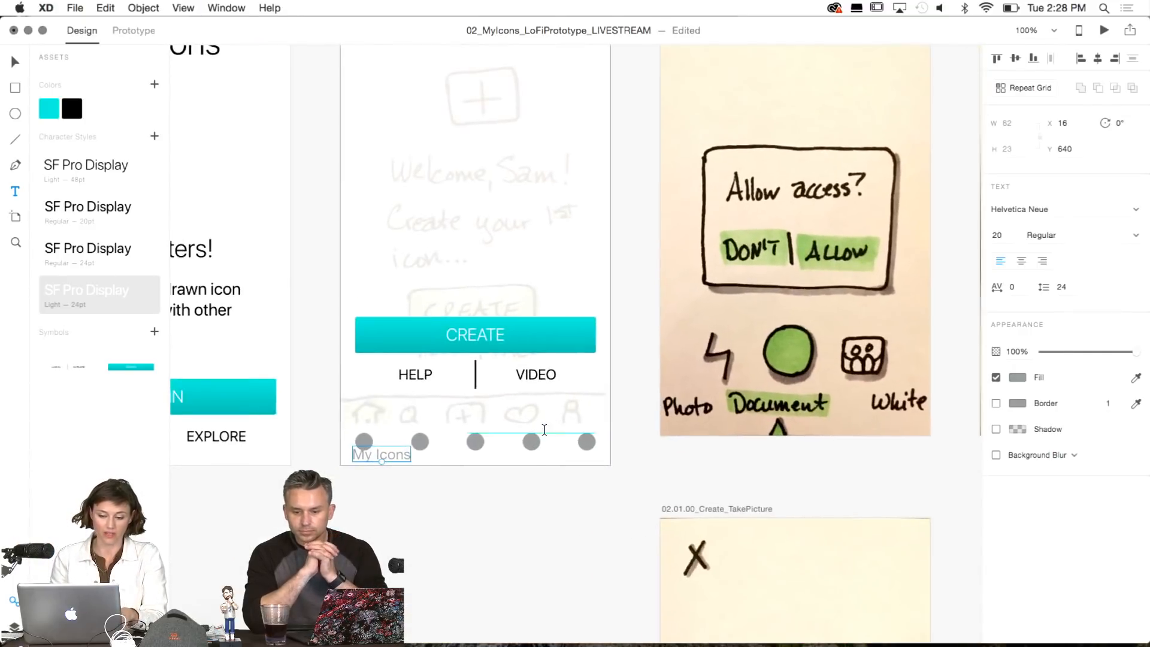
{"action": "scroll", "coordinate": [544, 430], "scroll_direction": "down", "scroll_amount": 3}
{"action": "scroll", "coordinate": [544, 430], "scroll_direction": "right", "scroll_amount": 20}
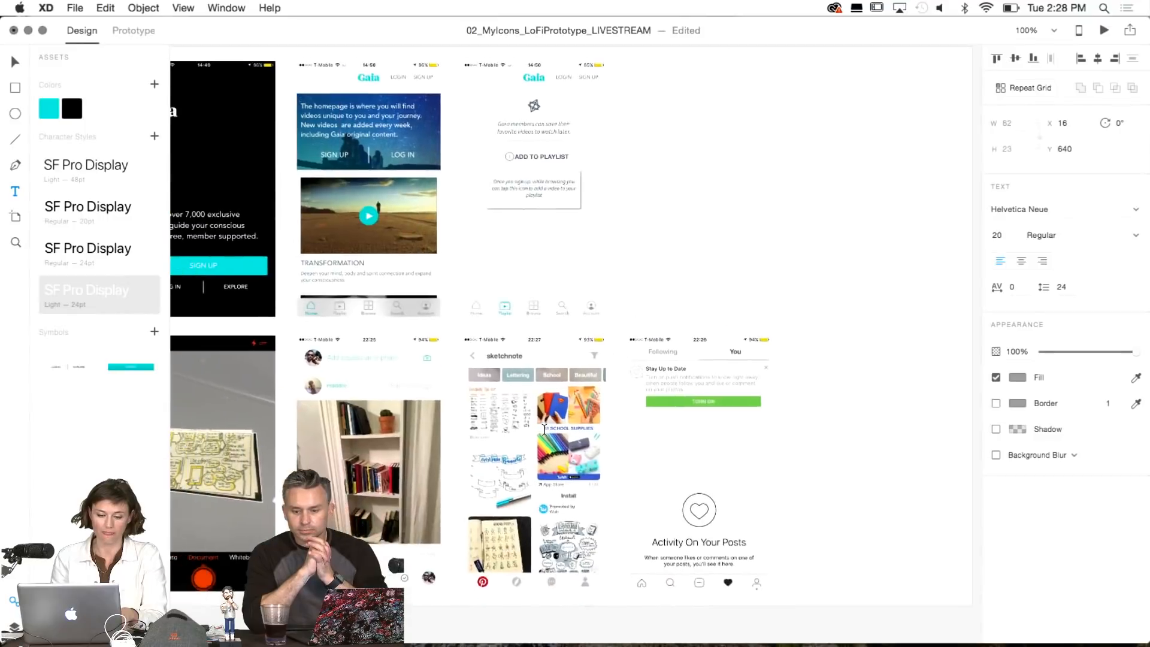
{"action": "scroll", "coordinate": [544, 430], "scroll_direction": "left", "scroll_amount": 5}
{"action": "scroll", "coordinate": [543, 430], "scroll_direction": "up", "scroll_amount": 3}
{"action": "scroll", "coordinate": [544, 430], "scroll_direction": "down", "scroll_amount": 1}
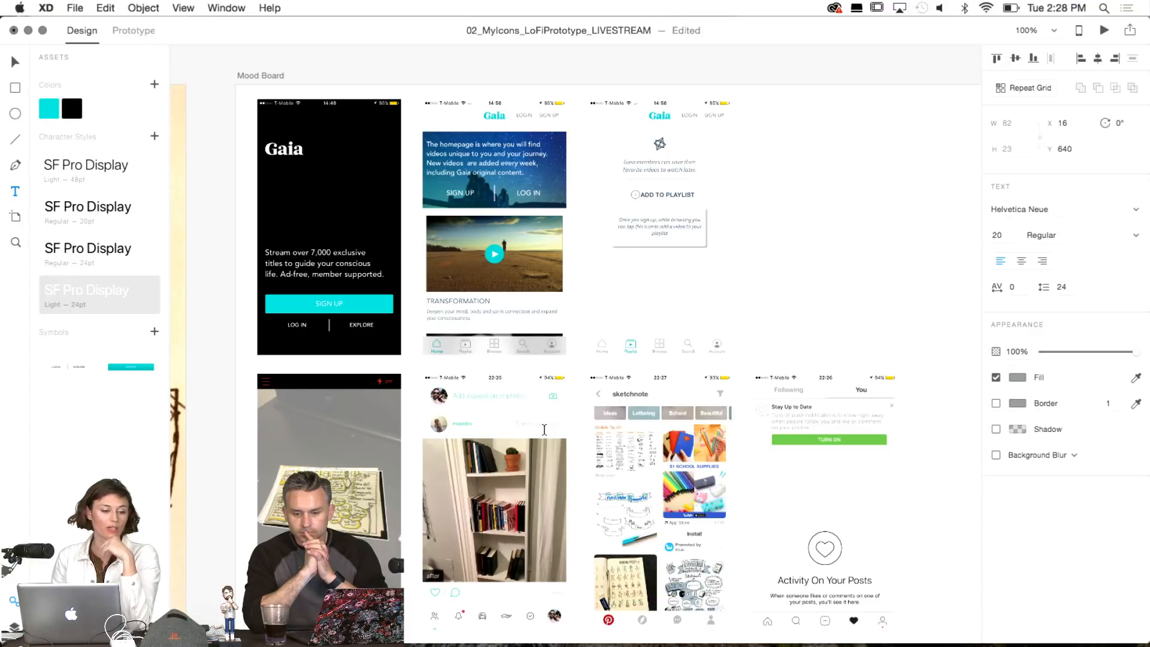
{"action": "scroll", "coordinate": [544, 430], "scroll_direction": "down", "scroll_amount": 3}
{"action": "scroll", "coordinate": [544, 430], "scroll_direction": "left", "scroll_amount": 2}
{"action": "scroll", "coordinate": [544, 430], "scroll_direction": "down", "scroll_amount": 2}
{"action": "scroll", "coordinate": [544, 429], "scroll_direction": "right", "scroll_amount": 2}
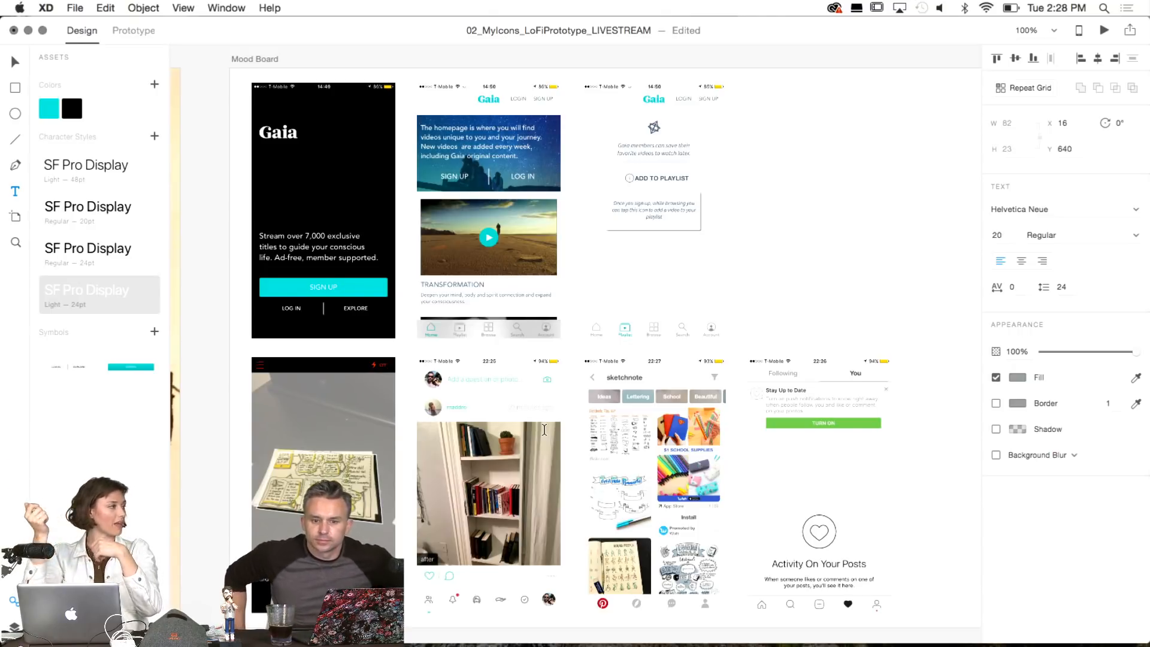
{"action": "scroll", "coordinate": [544, 429], "scroll_direction": "down", "scroll_amount": 5}
{"action": "scroll", "coordinate": [544, 429], "scroll_direction": "left", "scroll_amount": 5}
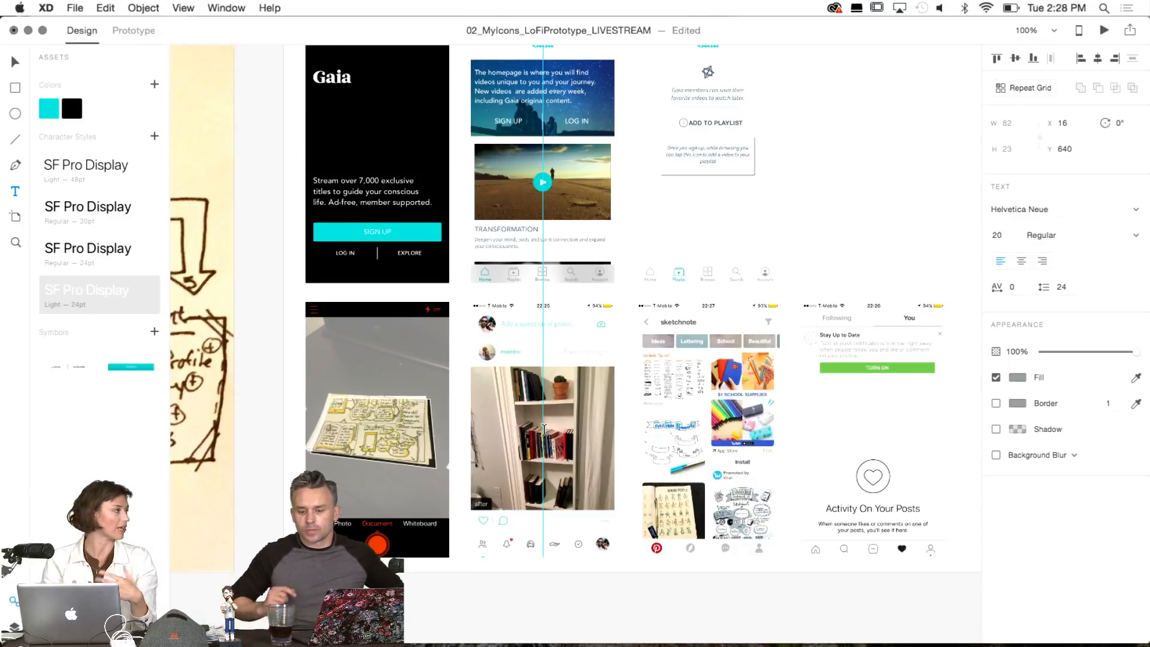
Set the font size of the "My Icons" label on the empty-state screen to 13.
{"action": "scroll", "coordinate": [544, 429], "scroll_direction": "down", "scroll_amount": 12}
{"action": "scroll", "coordinate": [543, 429], "scroll_direction": "left", "scroll_amount": 15}
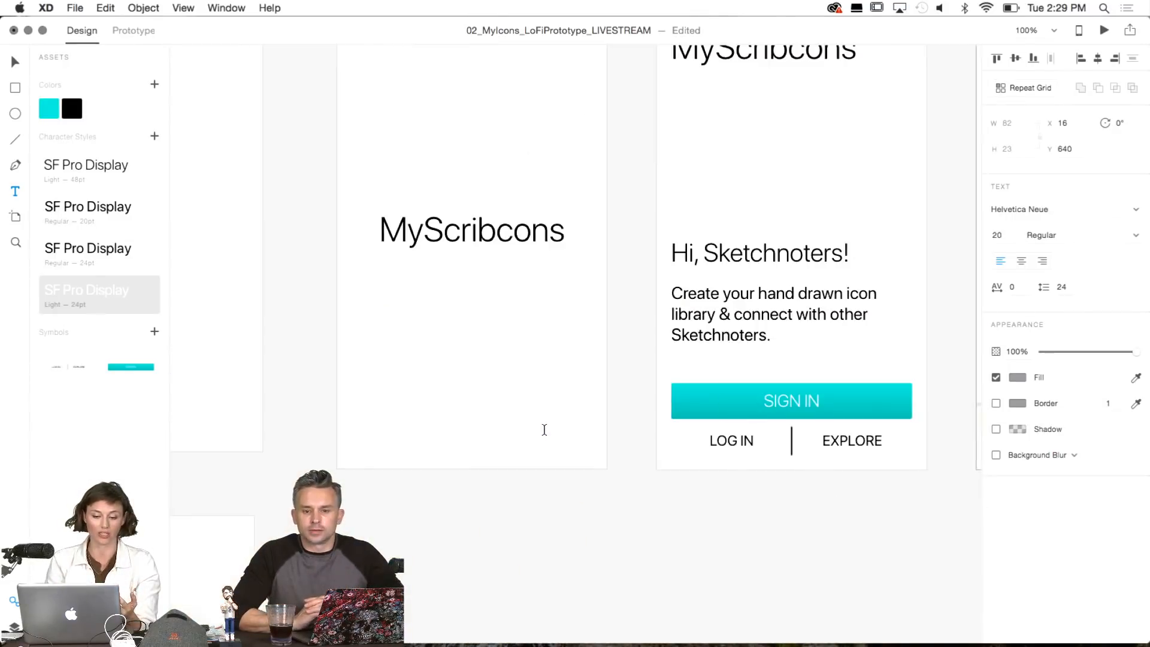
{"action": "scroll", "coordinate": [544, 429], "scroll_direction": "right", "scroll_amount": 15}
{"action": "scroll", "coordinate": [544, 429], "scroll_direction": "up", "scroll_amount": 3}
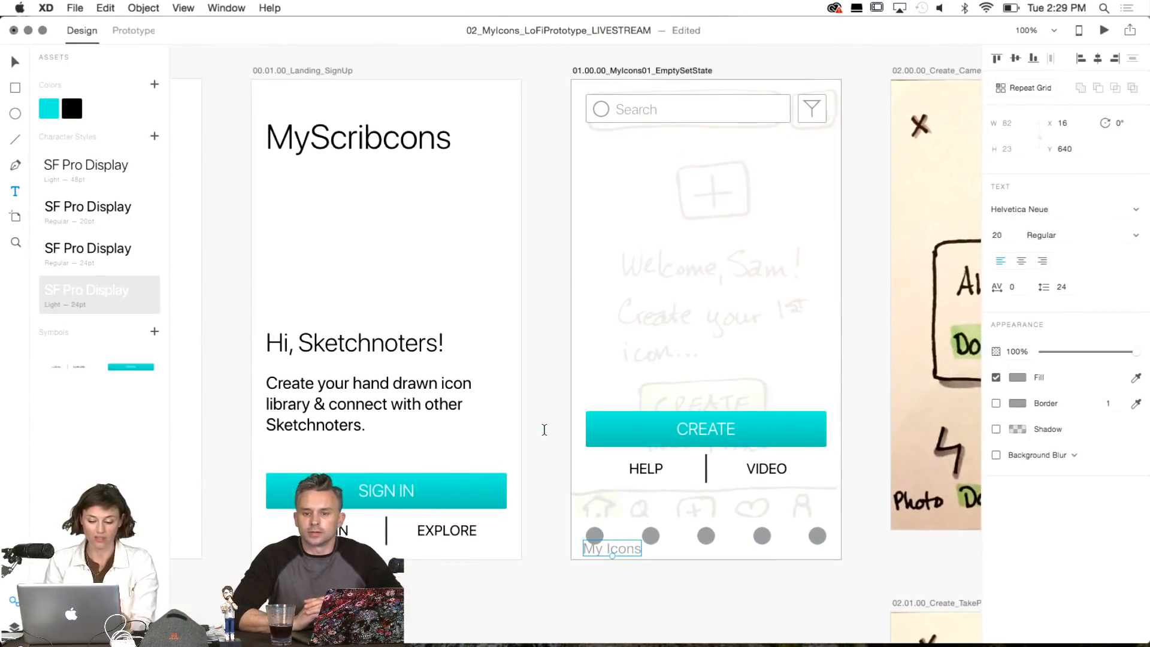
{"action": "double_click", "coordinate": [612, 550]}
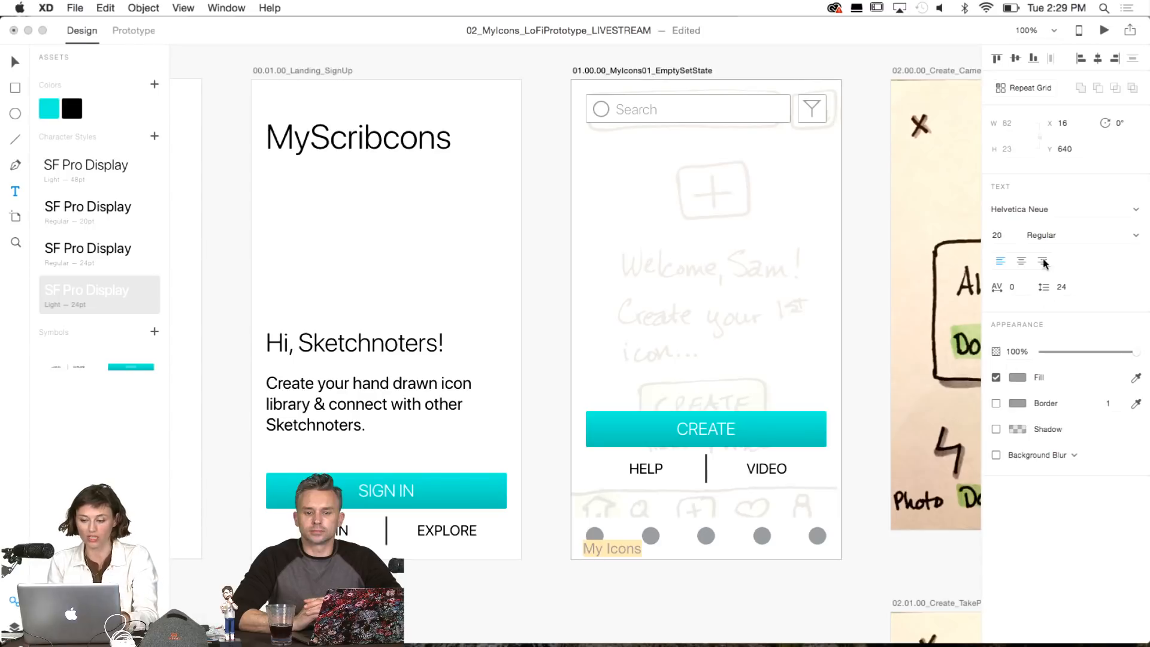
{"action": "left_click", "coordinate": [1004, 239]}
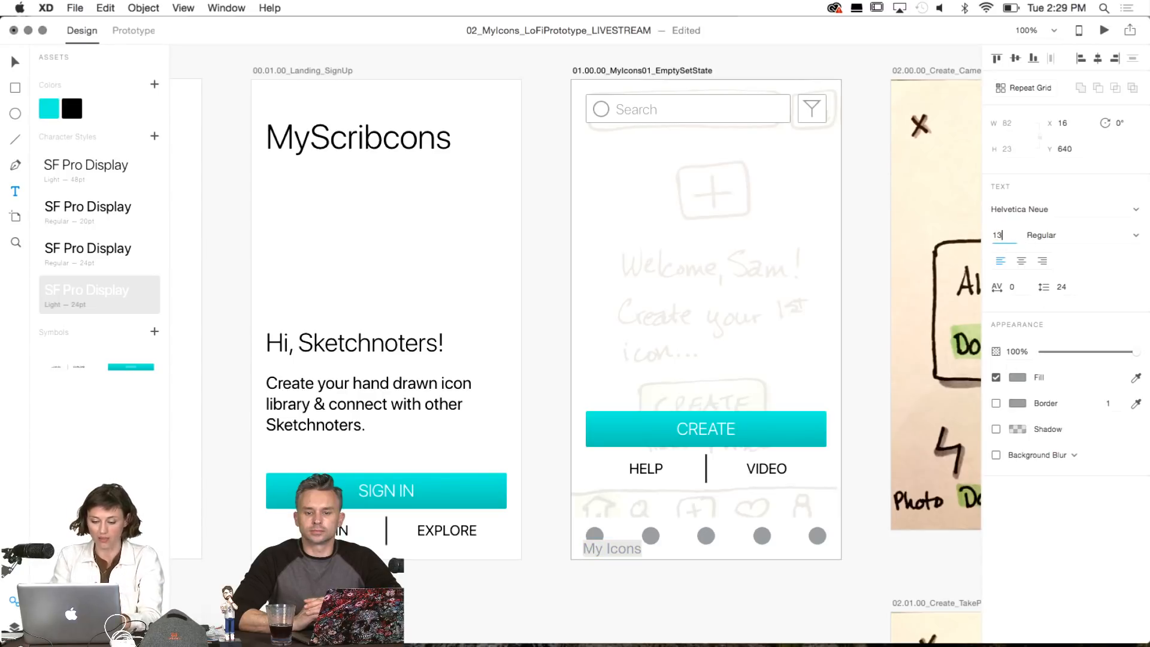
{"action": "key", "text": "Return"}
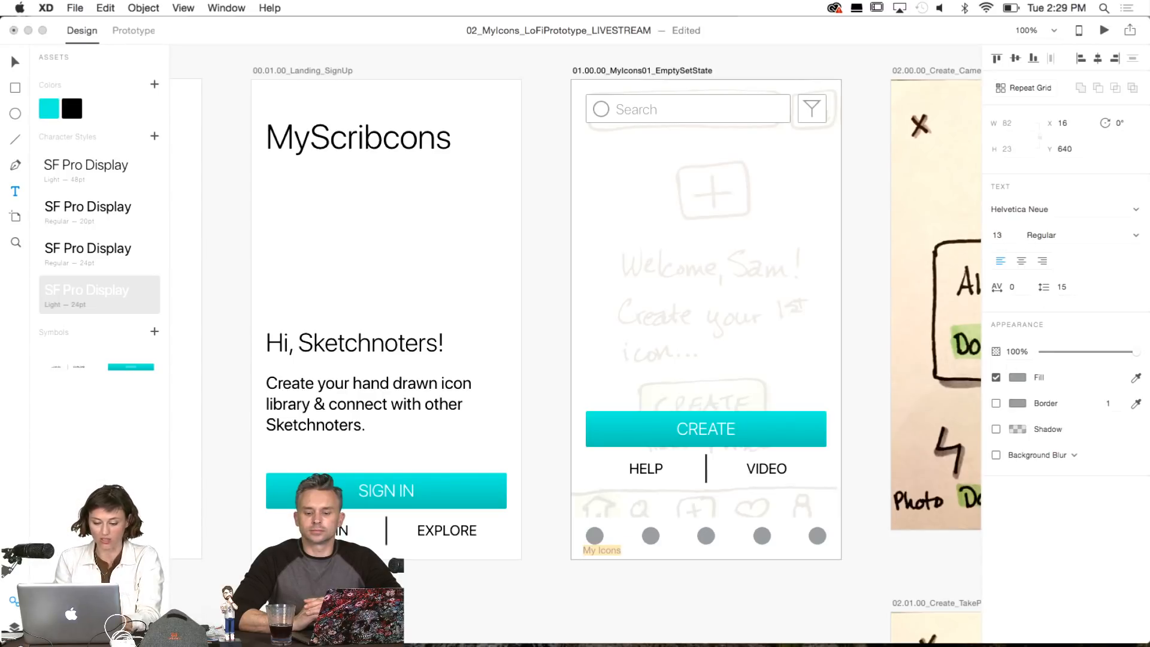
{"action": "key", "text": "Escape"}
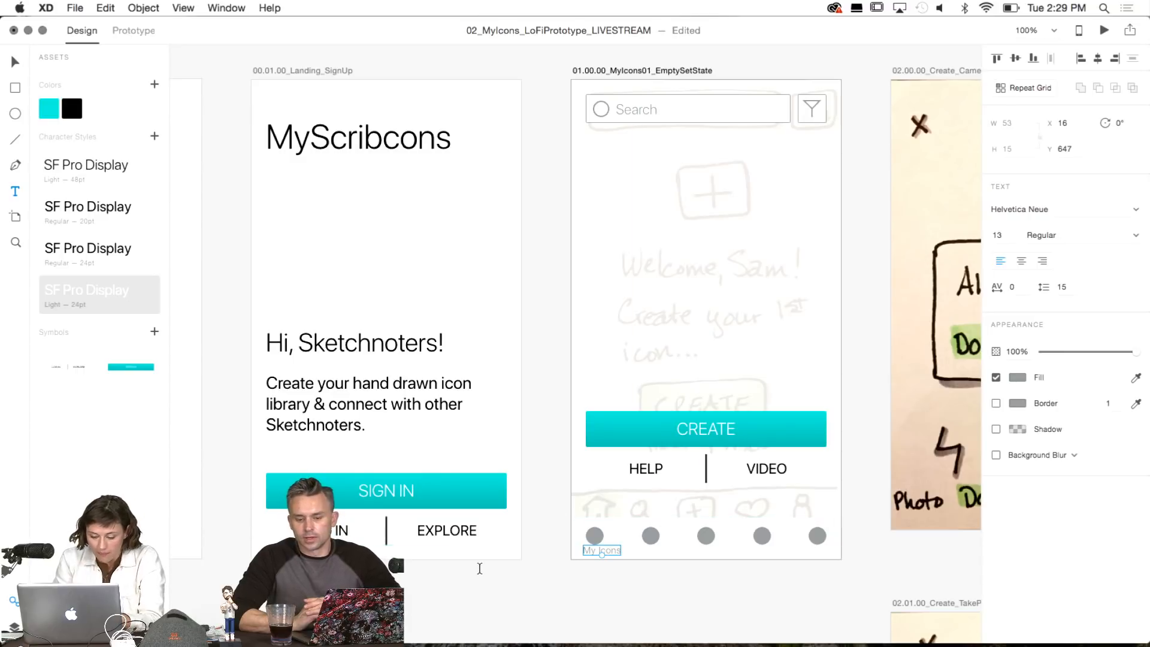
Move the "My Icons" label to X 6 so it is centred beneath the first circle.
{"action": "key", "text": "super+equal"}
{"action": "key", "text": "super+equal"}
{"action": "key", "text": "super+equal"}
{"action": "scroll", "coordinate": [480, 568], "scroll_direction": "down", "scroll_amount": 9}
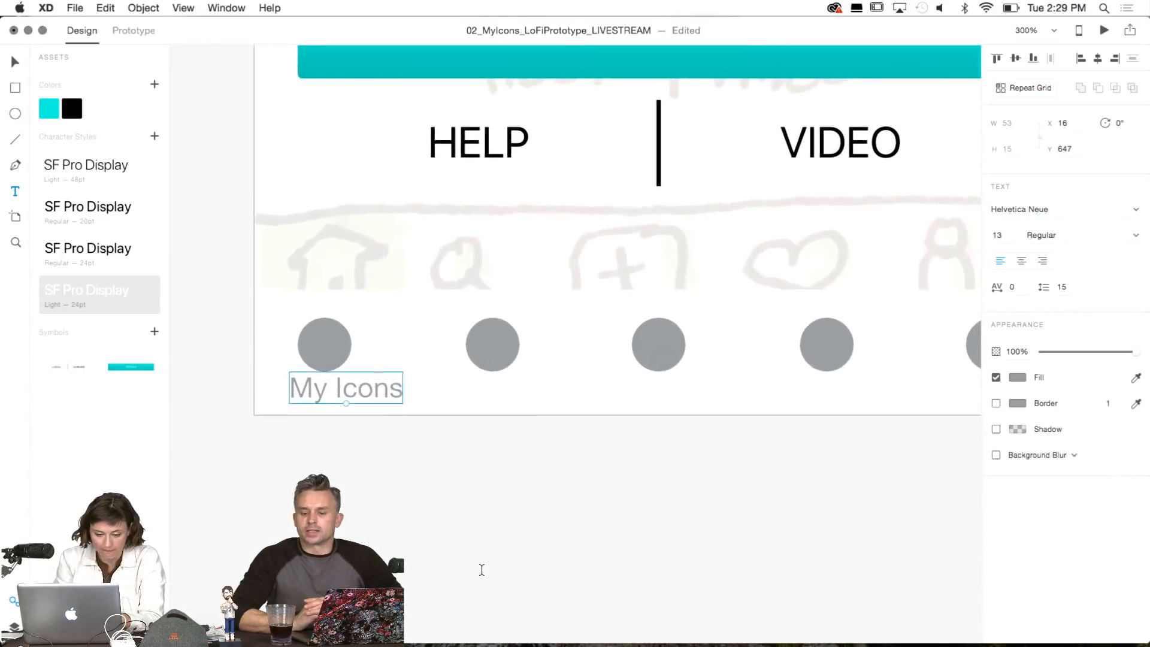
{"action": "left_click_drag", "start_coordinate": [337, 369], "coordinate": [314, 369]}
Copy the "My Icons" label to X 90 beneath the second circle and change the copy's text to "Search".
{"action": "key", "text": "super+c"}
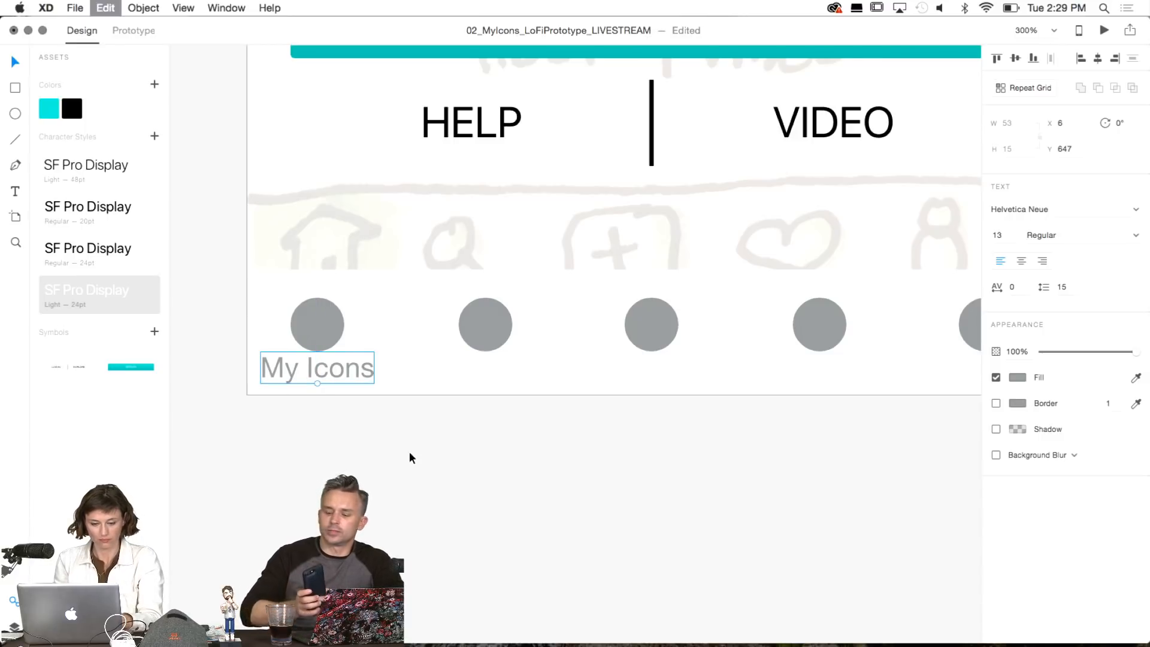
{"action": "key", "text": "super+v"}
{"action": "key", "text": "shift+Right"}
{"action": "key", "text": "shift+Right"}
{"action": "key", "text": "shift+Right"}
{"action": "key", "text": "shift+Right"}
{"action": "key", "text": "shift+Right"}
{"action": "key", "text": "shift+Right"}
{"action": "key", "text": "shift+Right"}
{"action": "key", "text": "shift+Right"}
{"action": "key", "text": "shift+Right"}
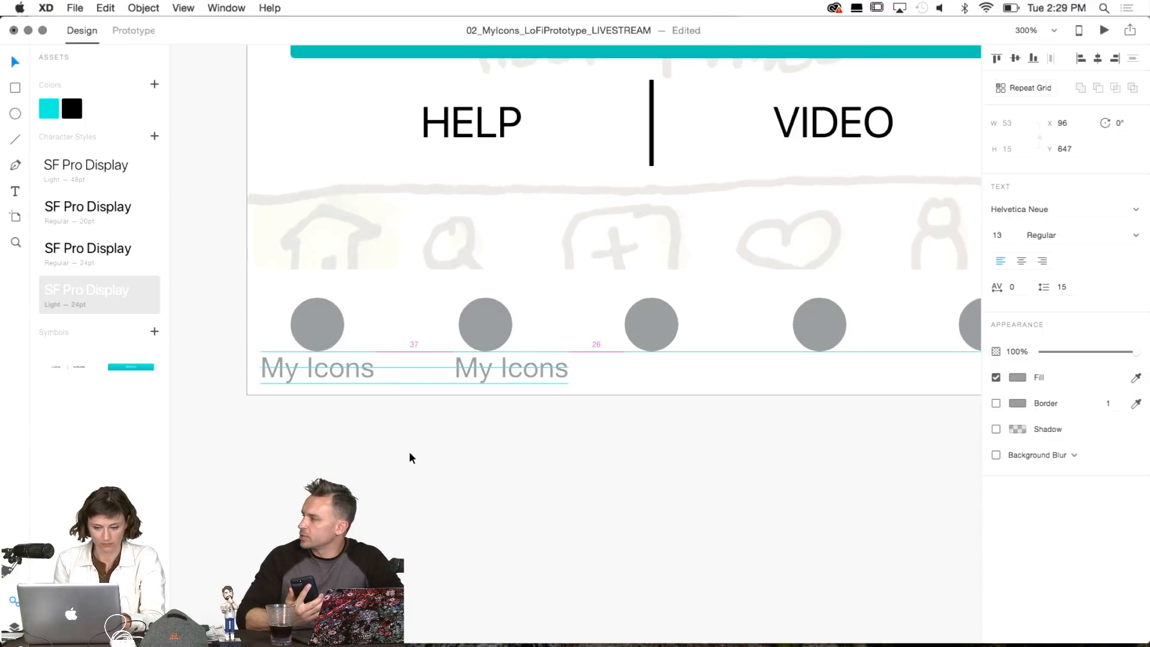
{"action": "key", "text": "Left"}
{"action": "key", "text": "Left"}
{"action": "key", "text": "Left"}
{"action": "key", "text": "Left"}
{"action": "key", "text": "Left"}
{"action": "key", "text": "Left"}
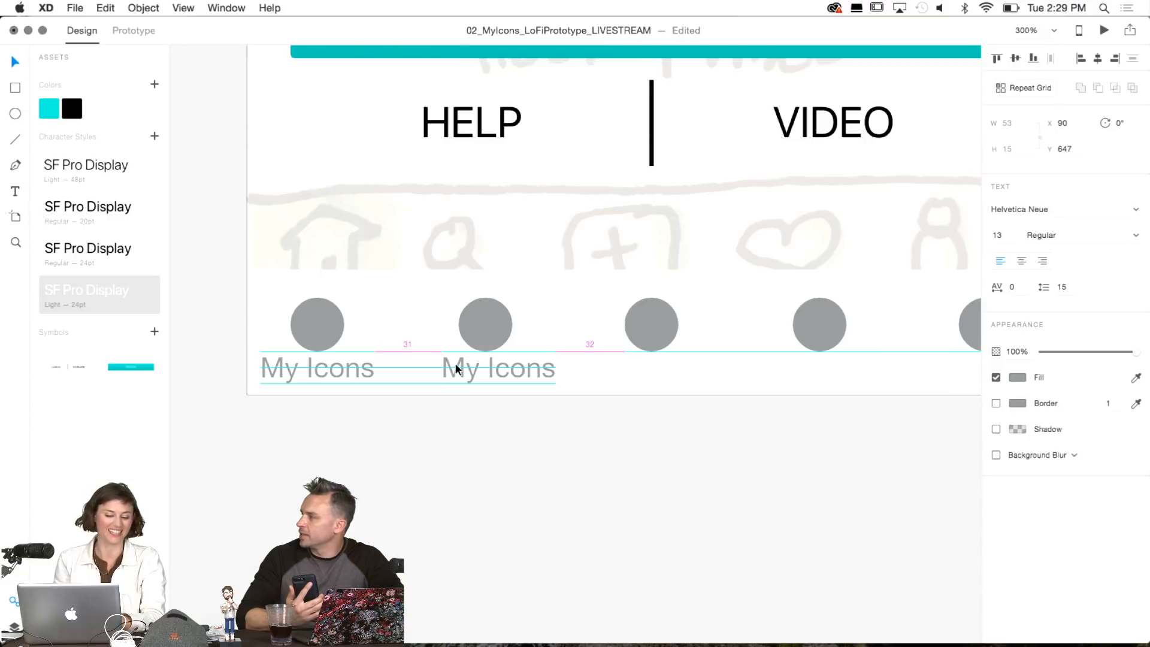
{"action": "double_click", "coordinate": [456, 367]}
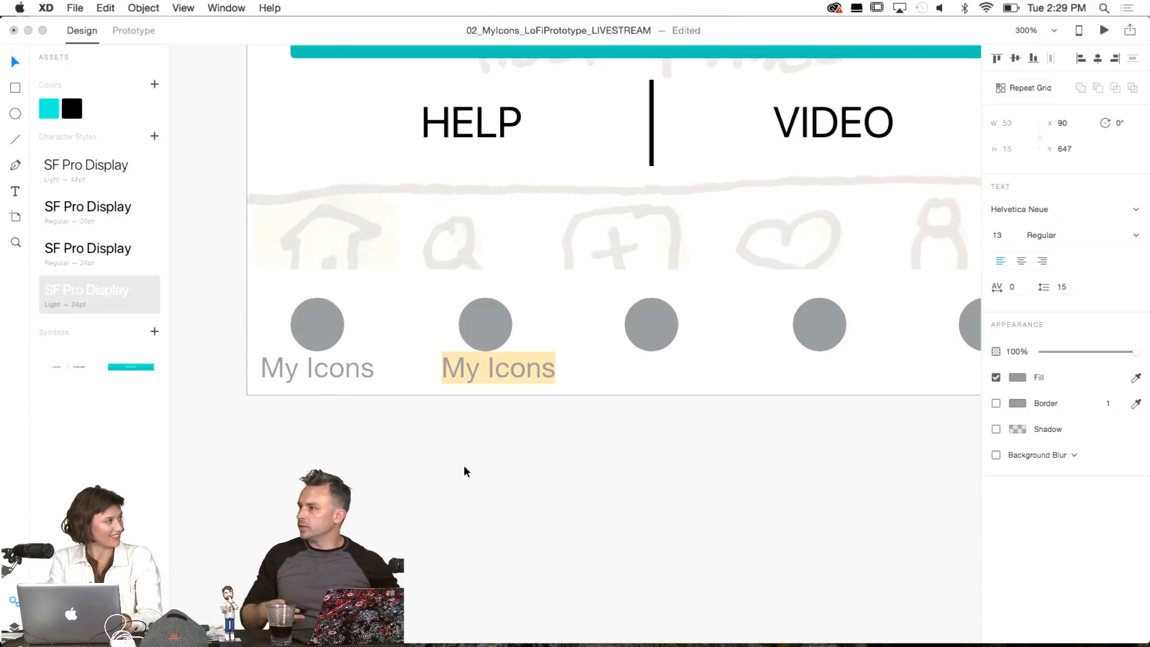
{"action": "type", "text": "Search"}
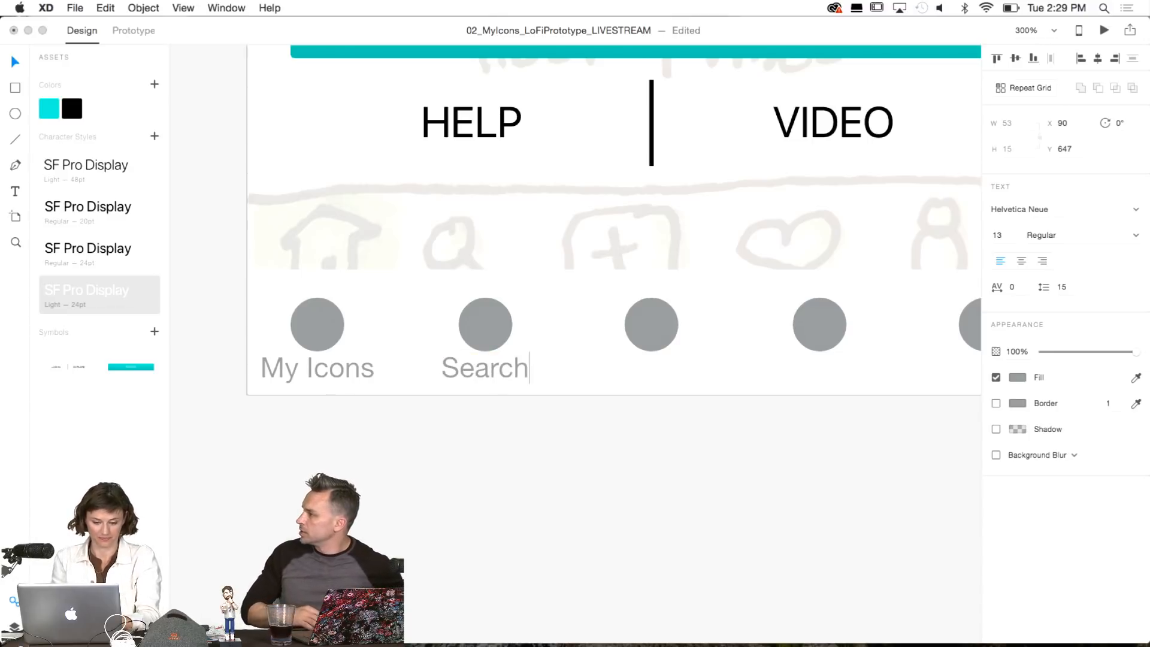
{"action": "key", "text": "Escape"}
Duplicate the "Search" label to X 170 beneath the third circle and change the copy's text to "Create".
{"action": "key", "text": "super+d"}
{"action": "key", "text": "shift+Right"}
{"action": "key", "text": "shift+Right"}
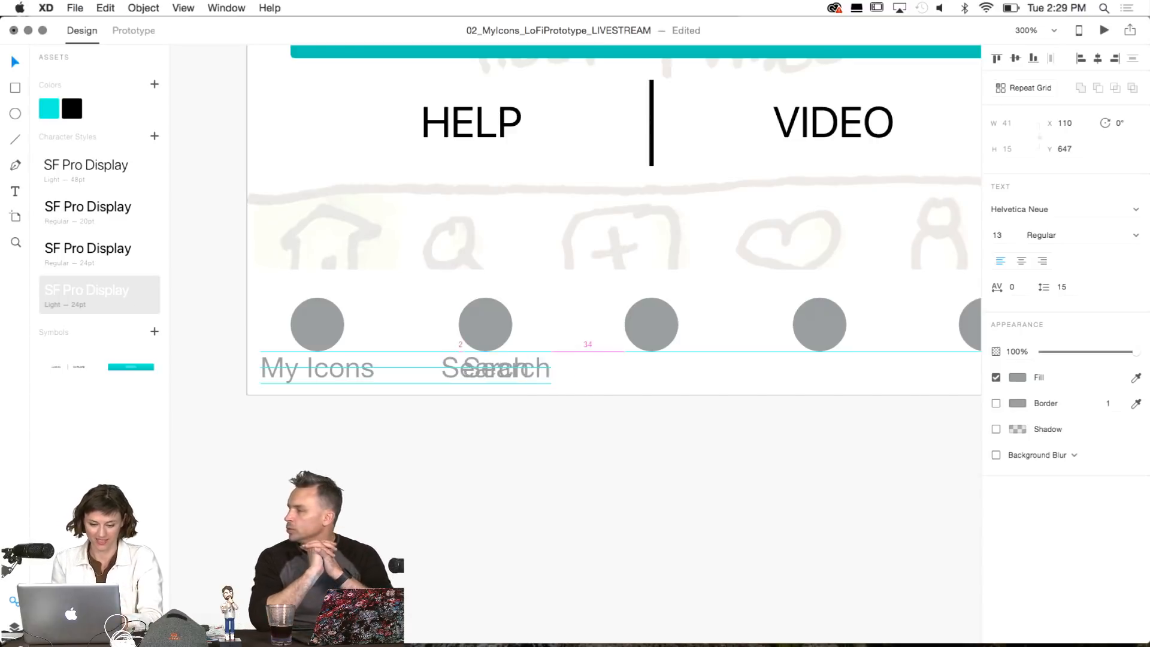
{"action": "key", "text": "shift+Right"}
{"action": "key", "text": "shift+Right"}
{"action": "key", "text": "shift+Right"}
{"action": "key", "text": "shift+Right"}
{"action": "key", "text": "shift+Right"}
{"action": "key", "text": "shift+Right"}
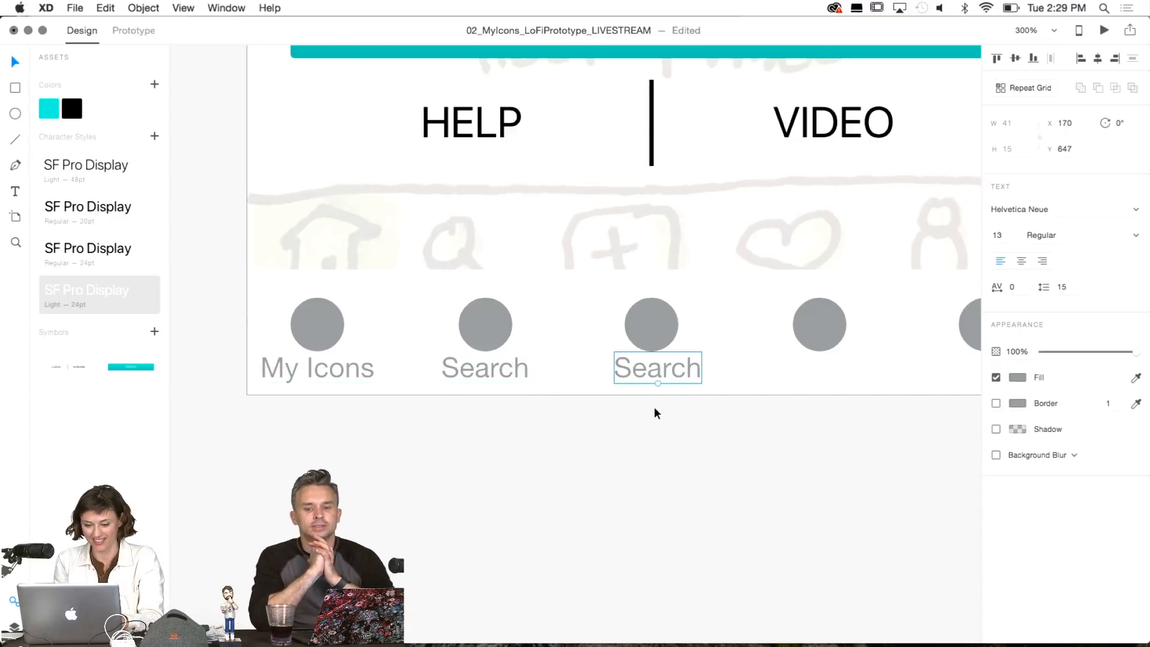
{"action": "double_click", "coordinate": [651, 365]}
{"action": "type", "text": "Crea"}
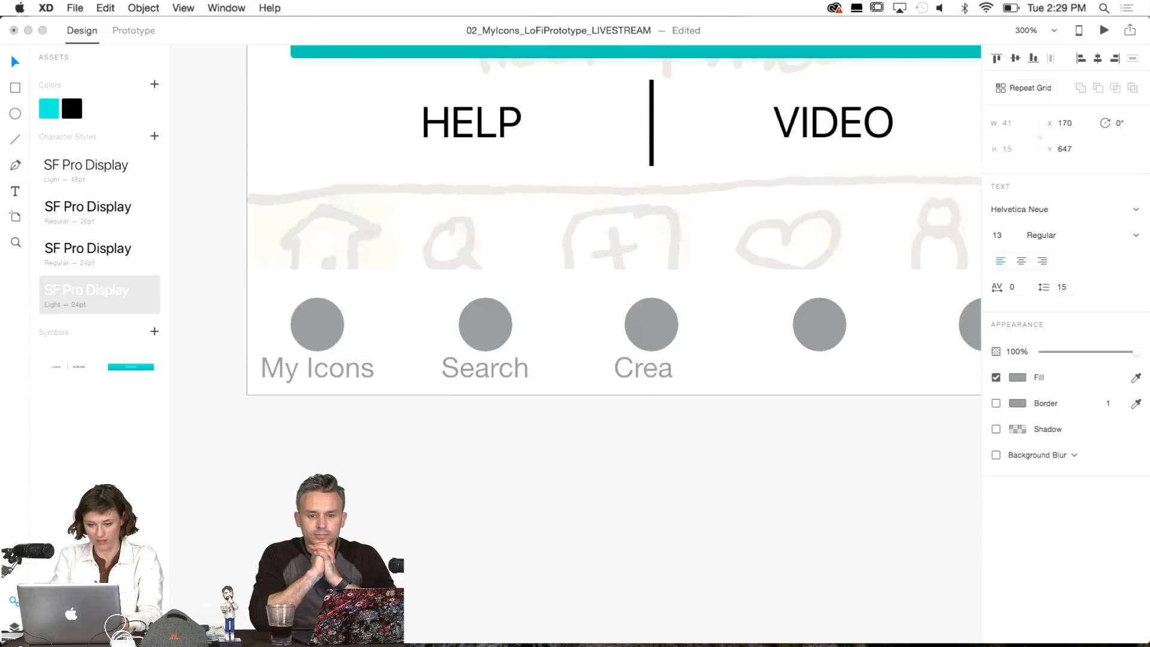
{"action": "type", "text": "te"}
{"action": "key", "text": "Escape"}
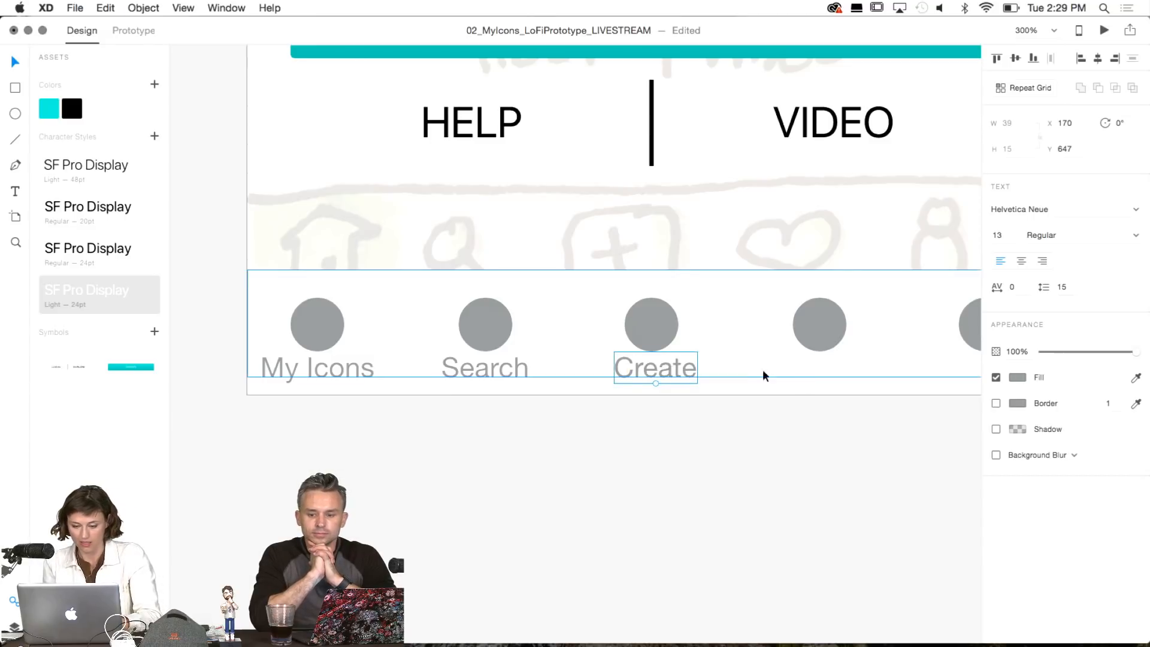
Duplicate the "Create" label to X 250 beneath the fourth circle and change the copy's text to "Favorites".
{"action": "key", "text": "super+d"}
{"action": "key", "text": "shift+Right"}
{"action": "key", "text": "shift+Right"}
{"action": "key", "text": "shift+Right"}
{"action": "key", "text": "shift+Right"}
{"action": "key", "text": "shift+Right"}
{"action": "key", "text": "shift+Right"}
{"action": "key", "text": "shift+Right"}
{"action": "key", "text": "shift+Right"}
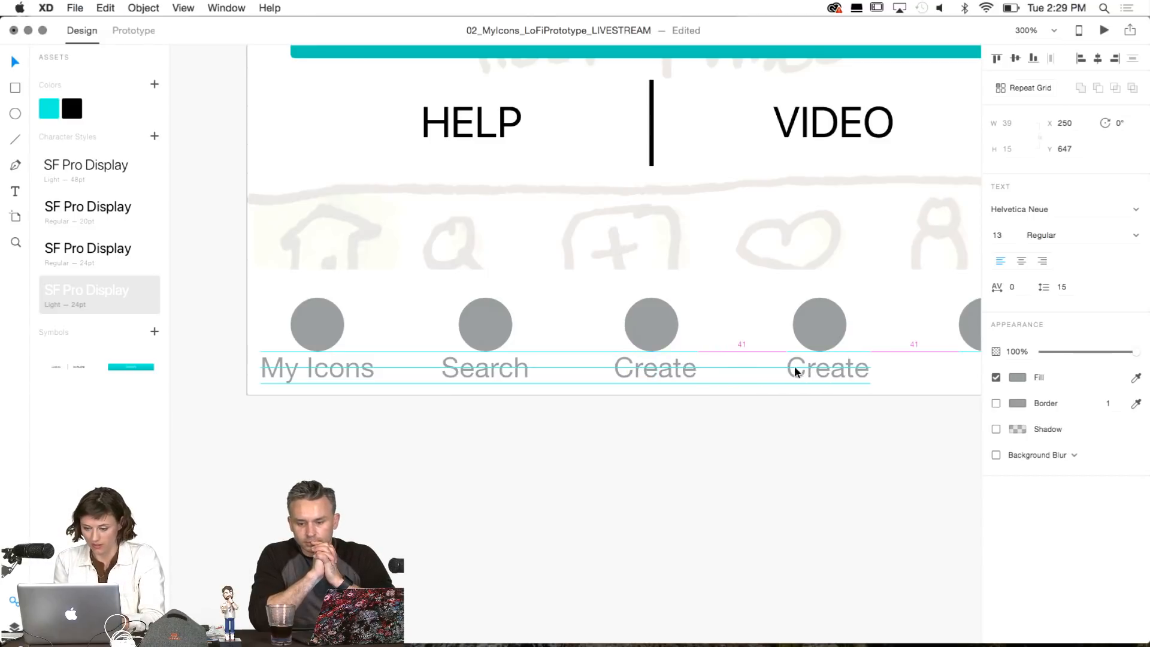
{"action": "double_click", "coordinate": [820, 367]}
{"action": "type", "text": "Favorite"}
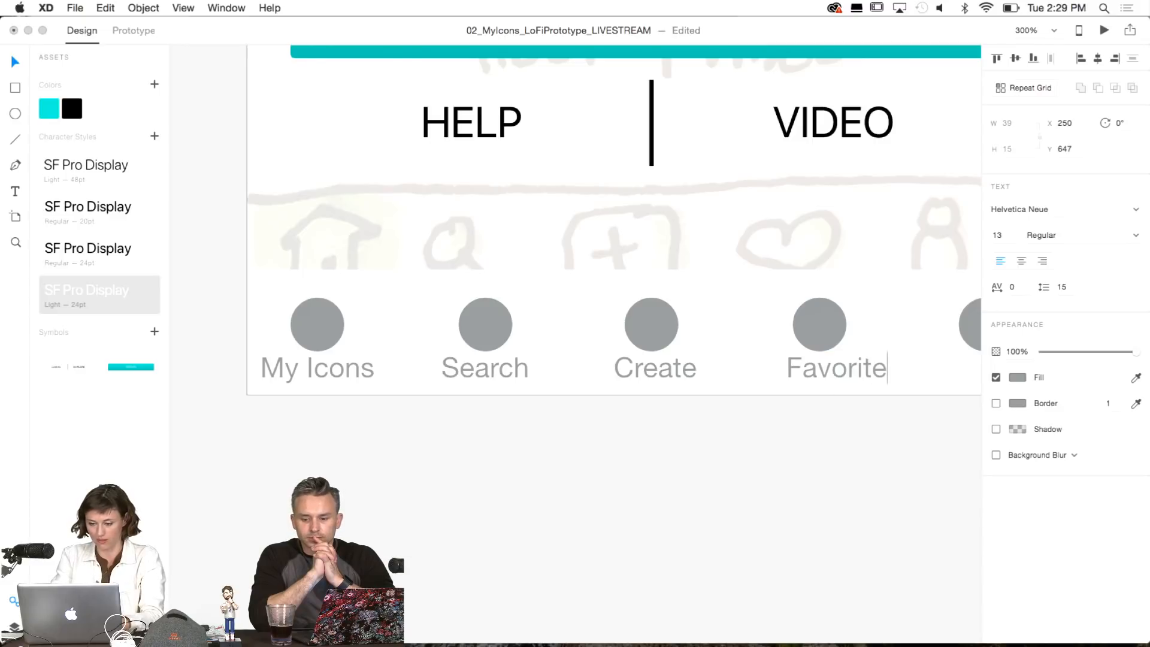
{"action": "type", "text": "s"}
{"action": "key", "text": "Escape"}
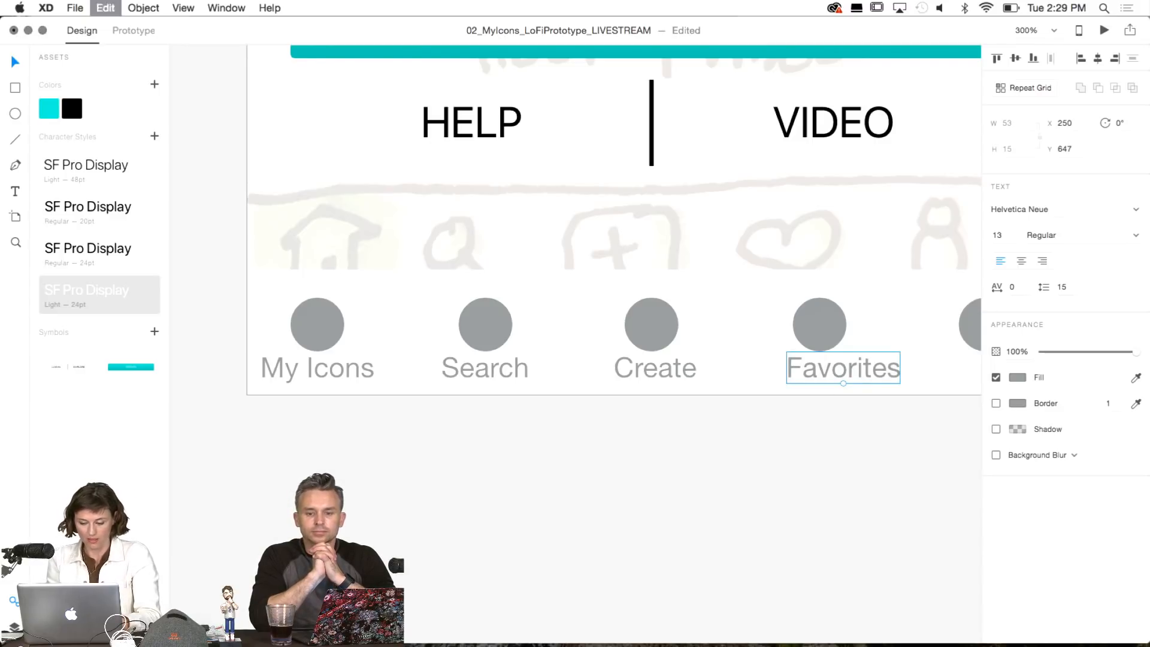
Duplicate the "Favorites" label to X 310 beneath the fifth circle and change the copy's text to "Account".
{"action": "key", "text": "super+d"}
{"action": "key", "text": "shift+Right"}
{"action": "key", "text": "shift+Right"}
{"action": "key", "text": "shift+Right"}
{"action": "key", "text": "shift+Right"}
{"action": "key", "text": "shift+Right"}
{"action": "key", "text": "shift+Right"}
{"action": "scroll", "coordinate": [756, 375], "scroll_direction": "right", "scroll_amount": 5}
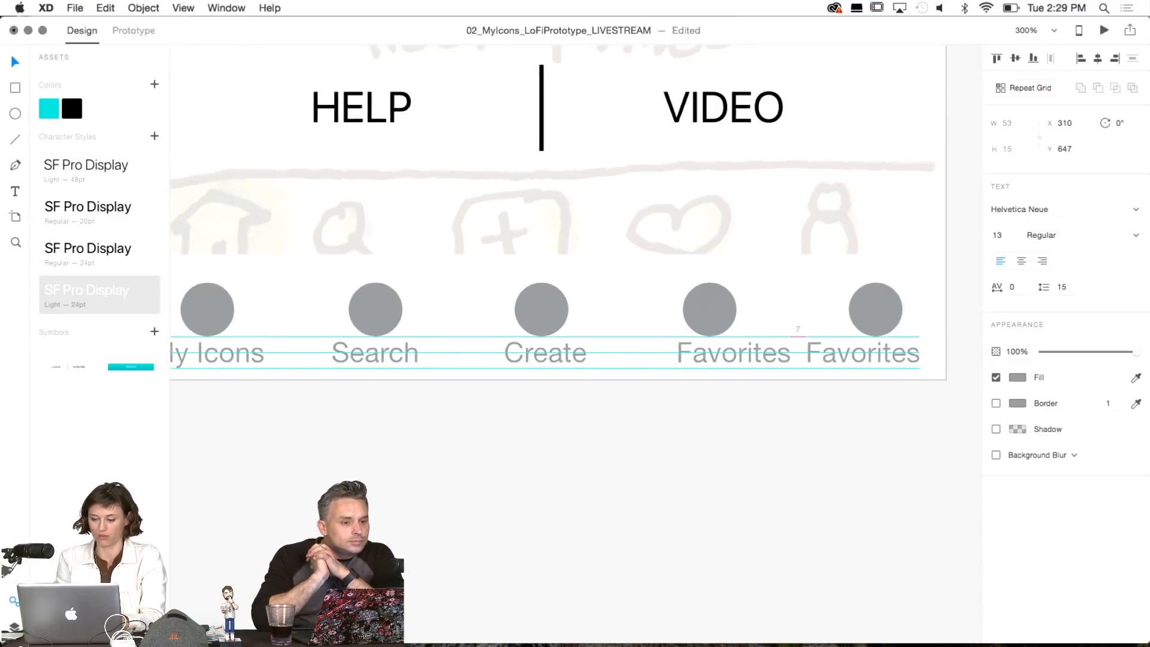
{"action": "double_click", "coordinate": [764, 357]}
{"action": "type", "text": "Account"}
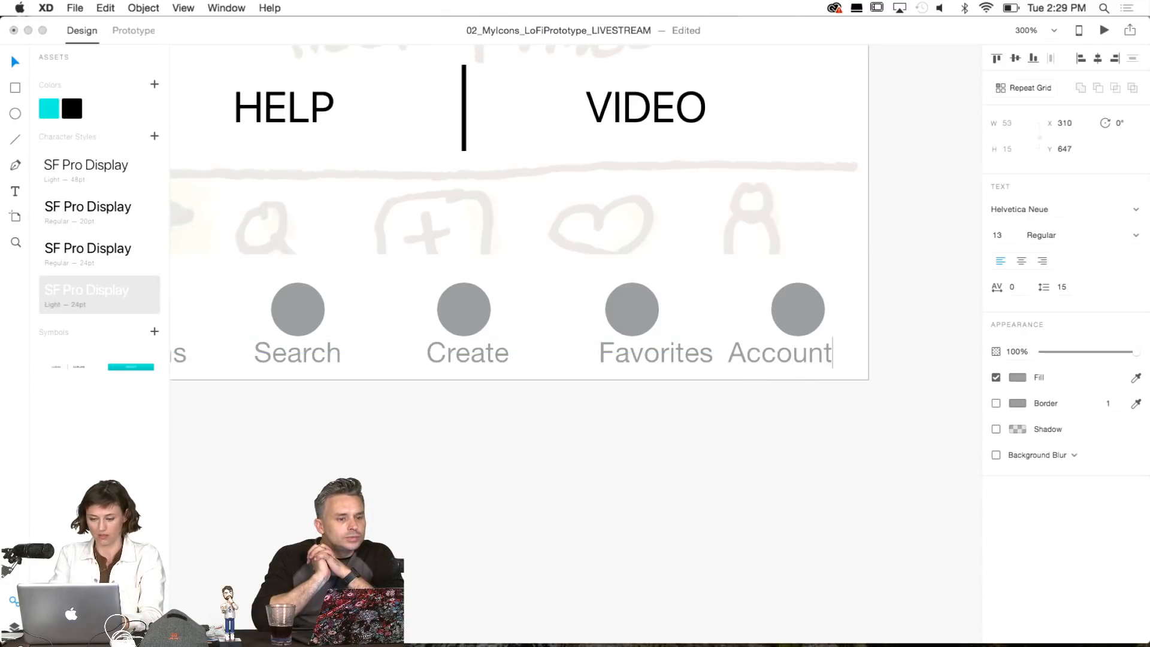
{"action": "key", "text": "Escape"}
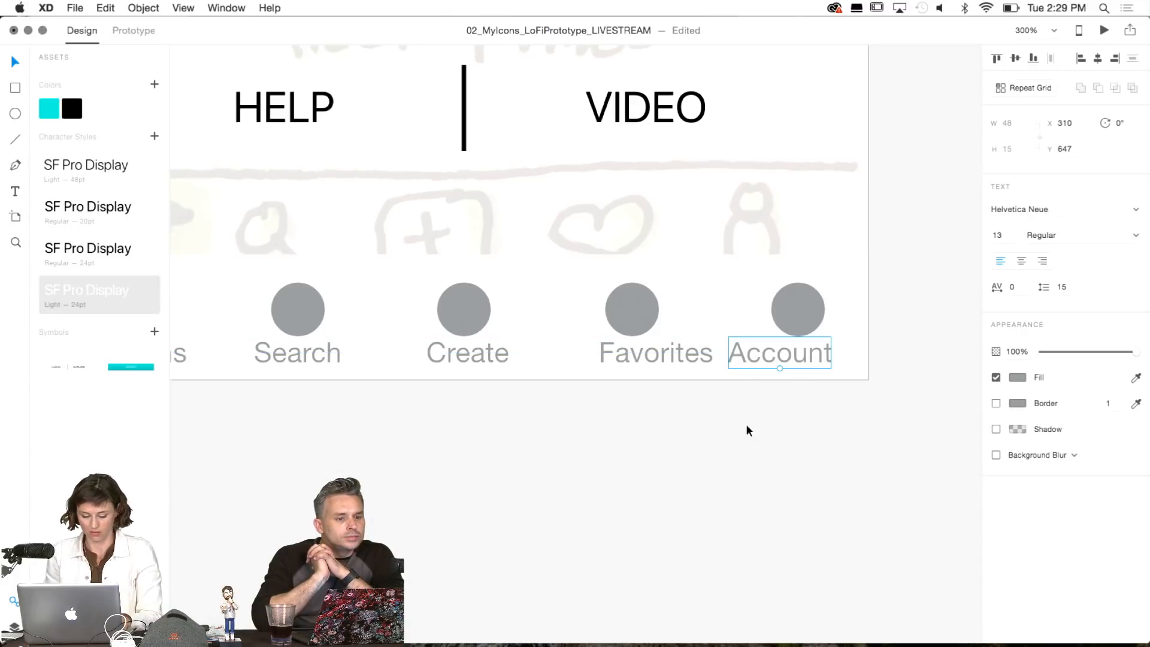
Move the first circle and its "My Icons" label together until the label is flush with the CREATE button's left edge.
{"action": "key", "text": "super+minus"}
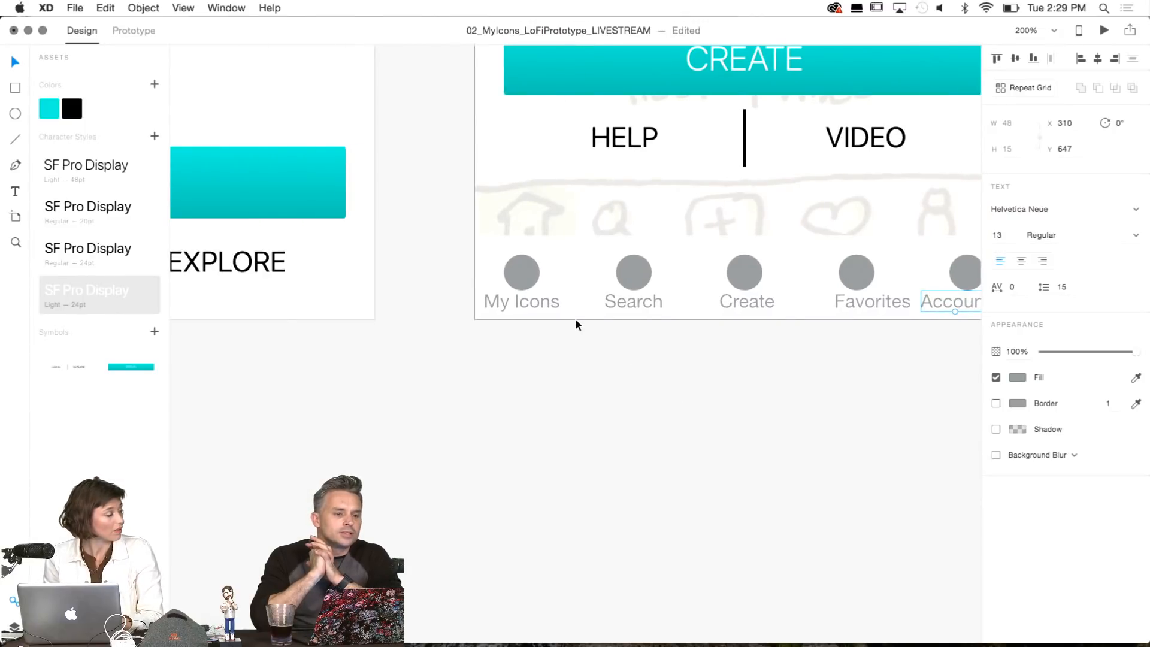
{"action": "scroll", "coordinate": [575, 324], "scroll_direction": "right", "scroll_amount": 3}
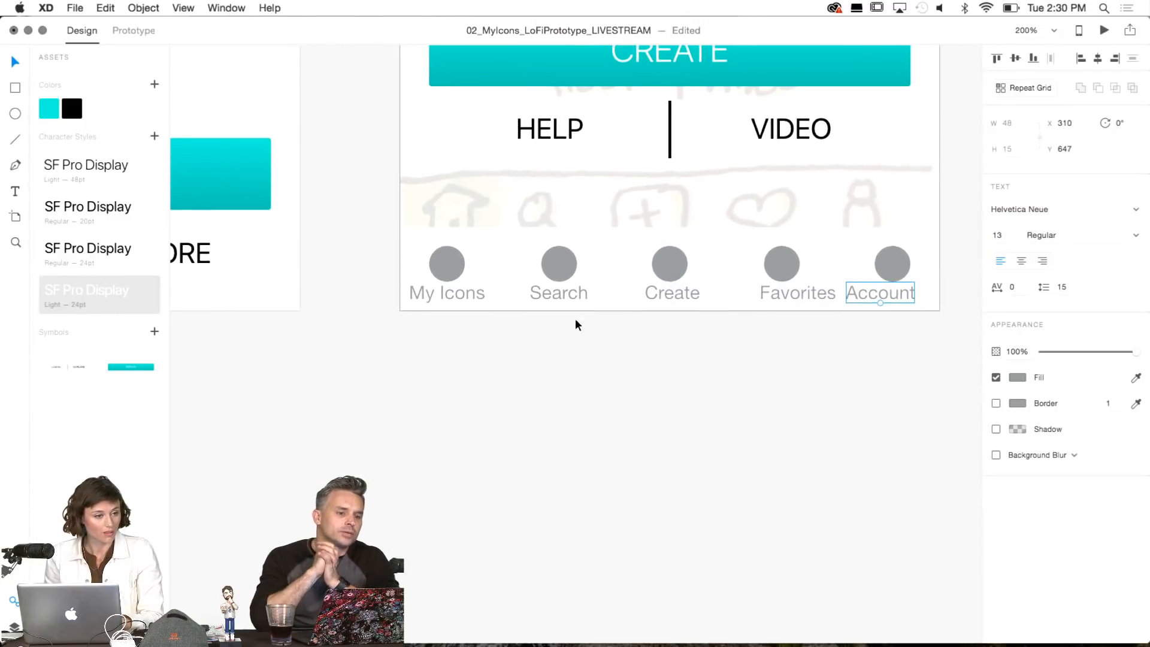
{"action": "left_click", "coordinate": [440, 261]}
{"action": "left_click", "coordinate": [447, 294], "text": "shift"}
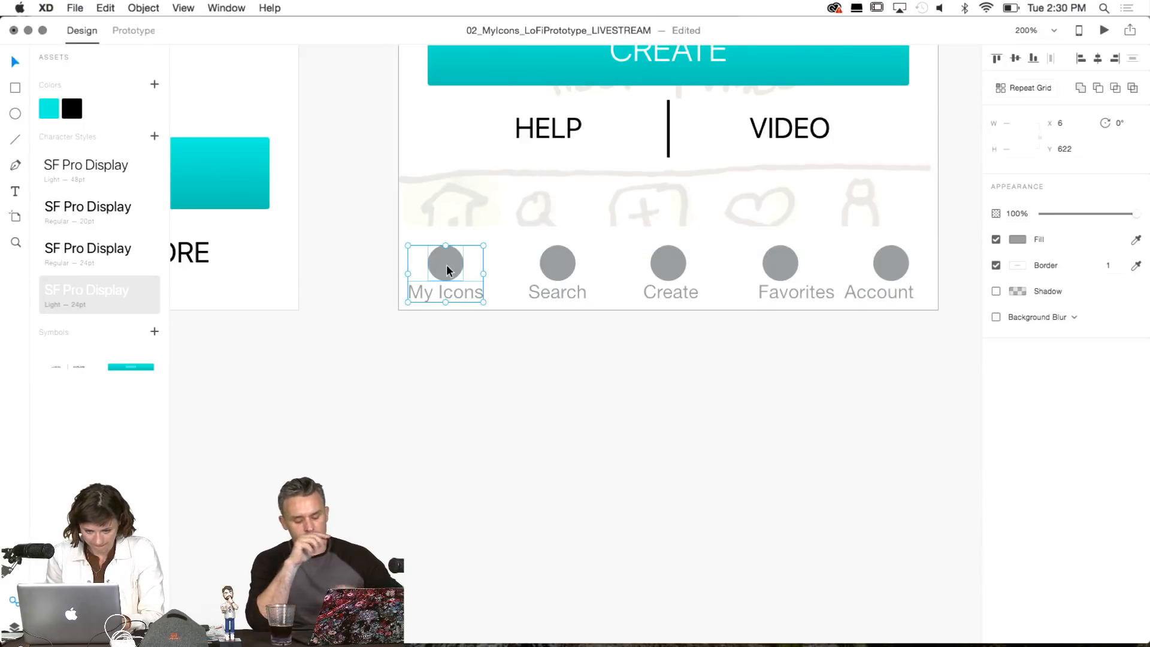
{"action": "key", "text": "Right"}
{"action": "key", "text": "Right"}
{"action": "key", "text": "Right"}
{"action": "key", "text": "Right"}
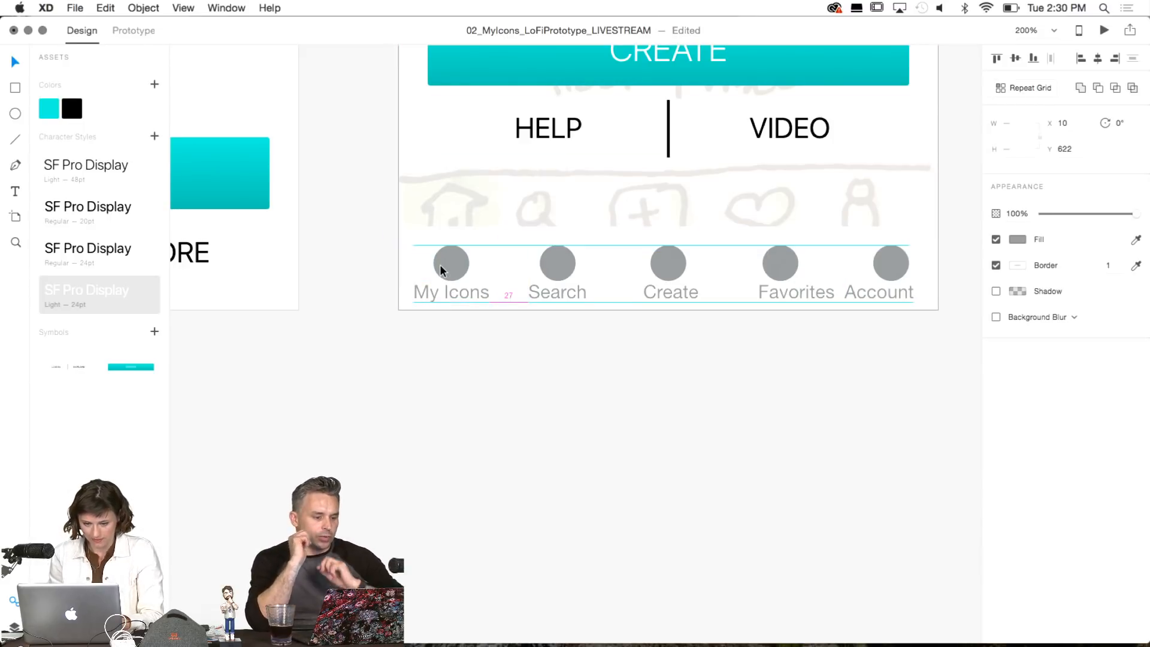
{"action": "key", "text": "shift+Right"}
{"action": "key", "text": "Right"}
{"action": "key", "text": "Right"}
Centre the fifth circle horizontally over its "Account" label and shift the pair right to X 318.
{"action": "left_click", "coordinate": [892, 267]}
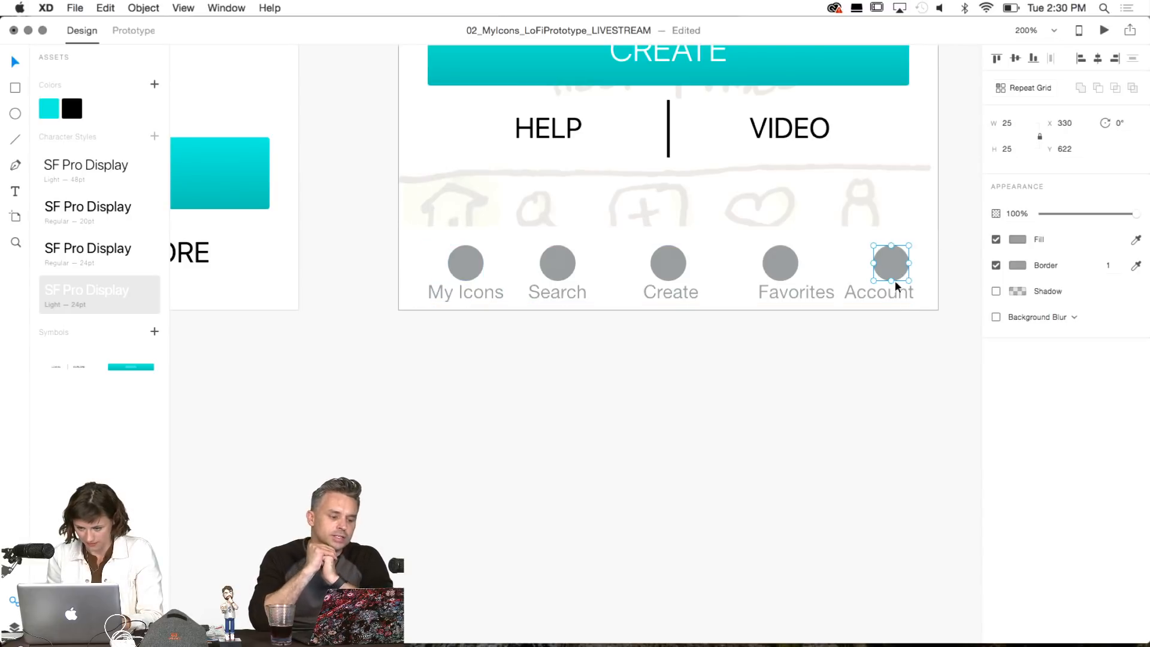
{"action": "left_click", "coordinate": [891, 293], "text": "shift"}
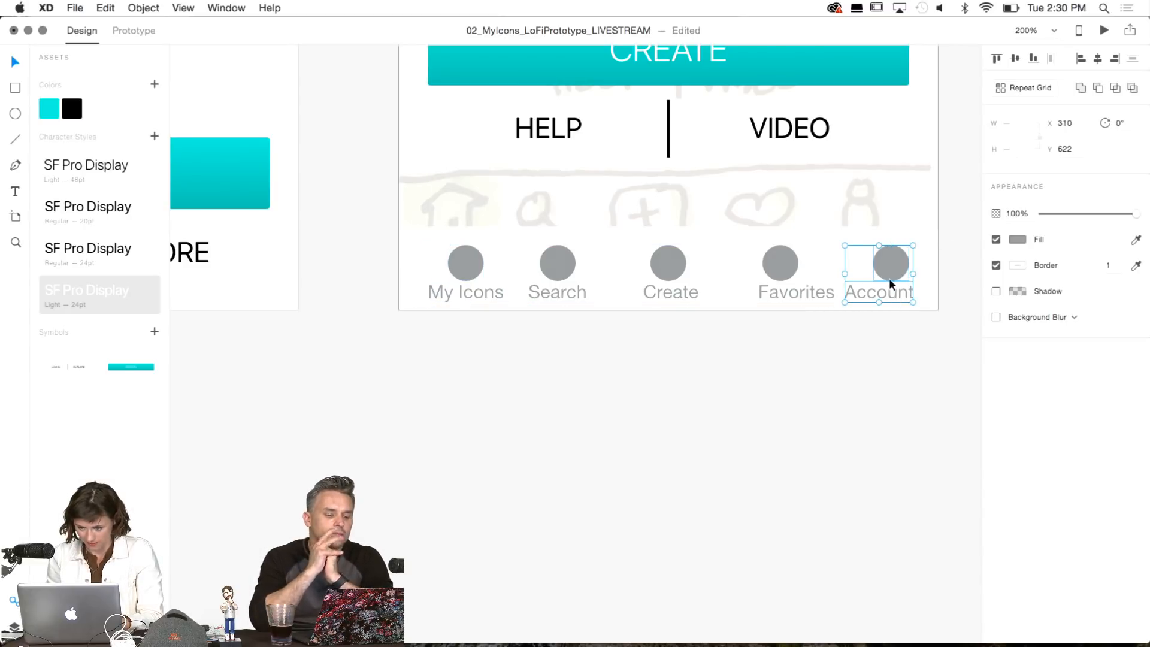
{"action": "left_click", "coordinate": [1095, 60]}
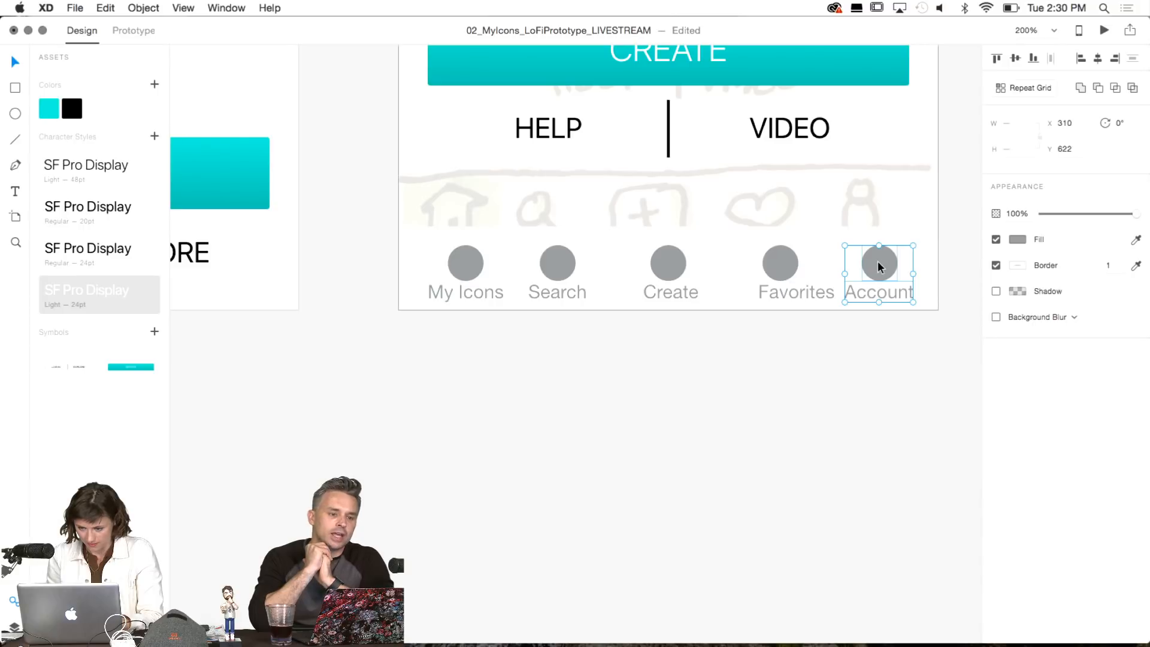
{"action": "left_click_drag", "start_coordinate": [879, 264], "coordinate": [900, 264]}
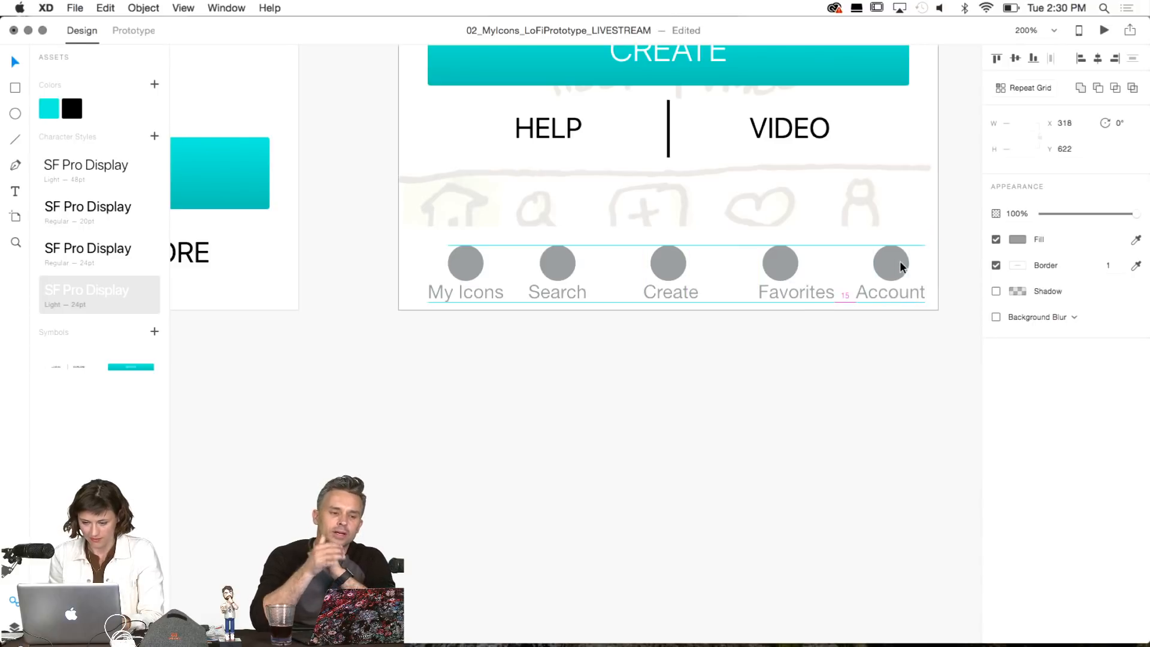
{"action": "key", "text": "shift+Left"}
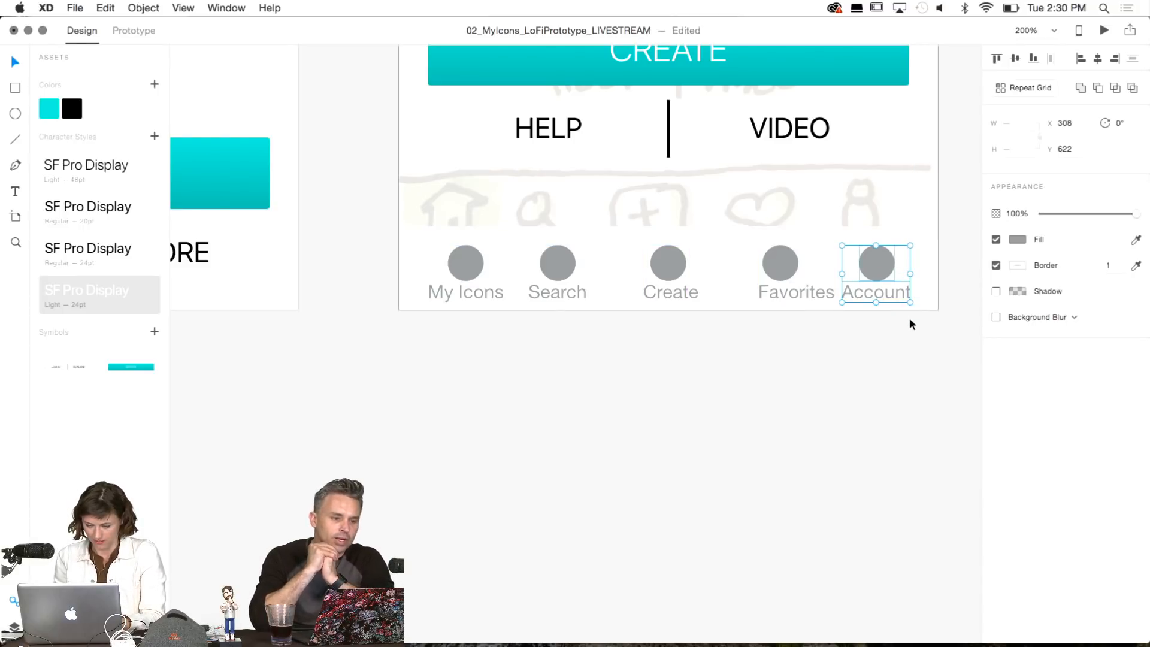
{"action": "key", "text": "shift+Right"}
Move the first circle and its "My Icons" label together left to X 10.
{"action": "left_click", "coordinate": [460, 269]}
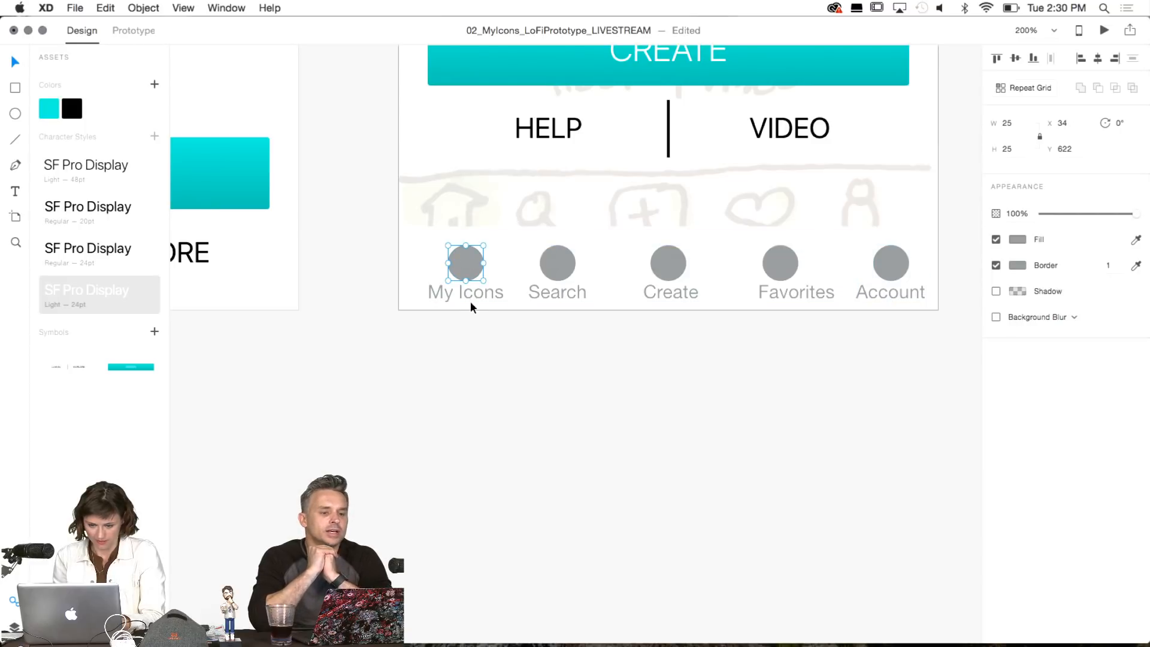
{"action": "left_click", "coordinate": [468, 295], "text": "shift"}
{"action": "key", "text": "shift+Left"}
Centre the third circle horizontally over the "Create" label and the fourth circle over the "Favorites" label.
{"action": "left_click", "coordinate": [565, 268]}
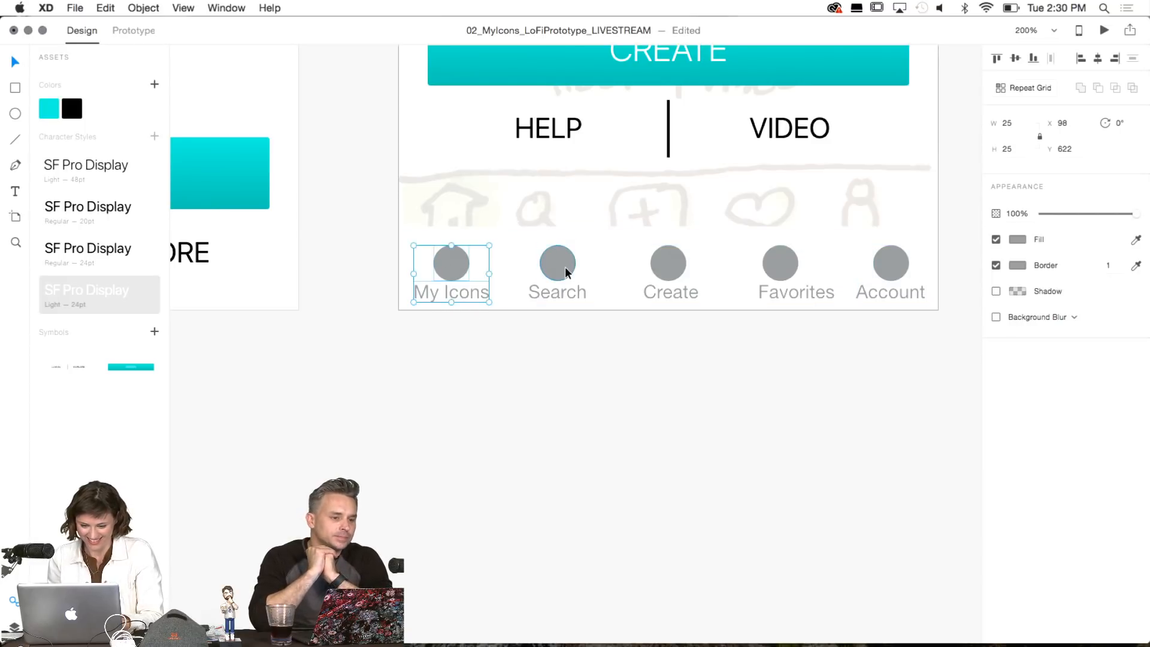
{"action": "left_click", "coordinate": [565, 267]}
{"action": "left_click", "coordinate": [563, 293], "text": "shift"}
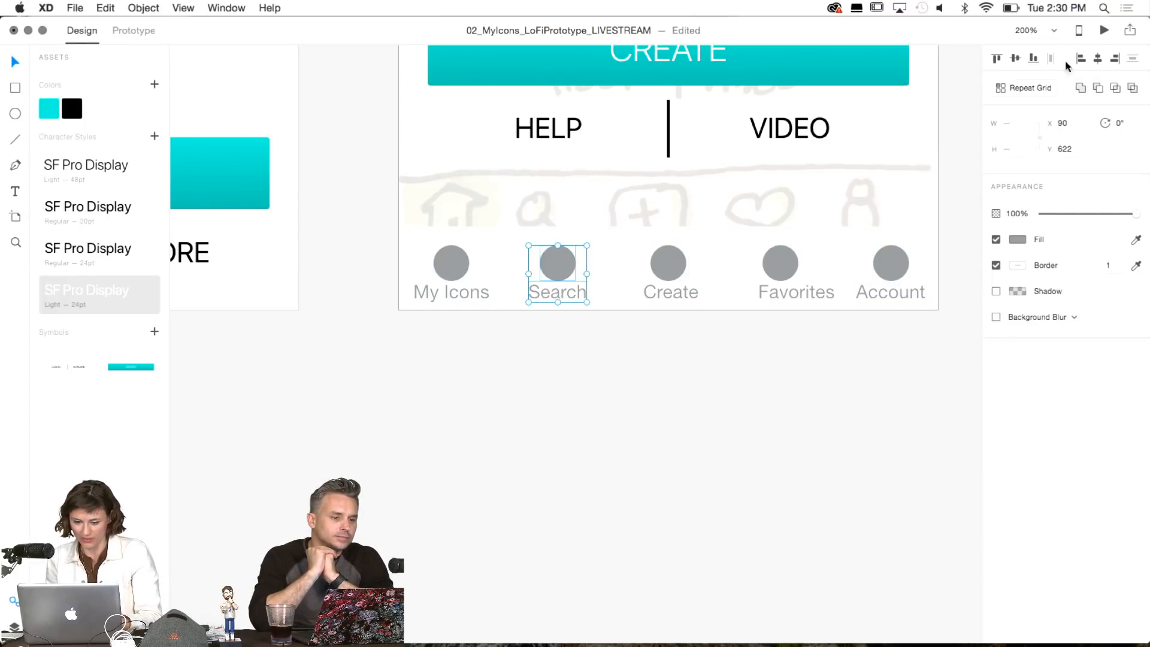
{"action": "left_click", "coordinate": [684, 294]}
{"action": "left_click", "coordinate": [669, 260], "text": "shift"}
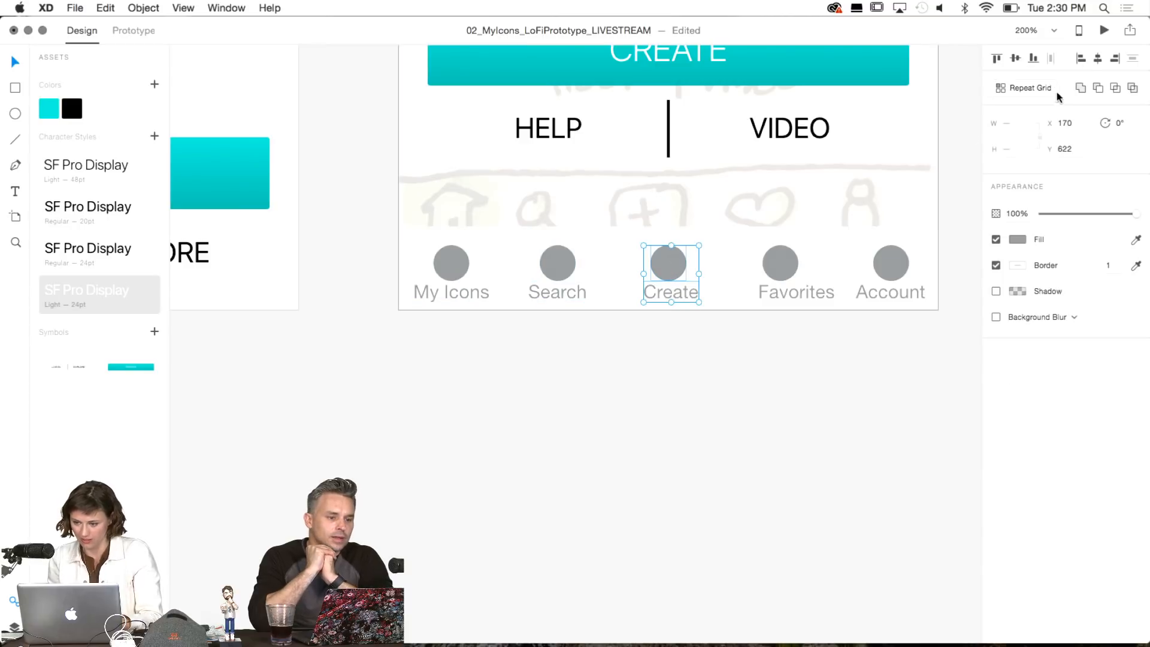
{"action": "left_click", "coordinate": [1099, 60]}
{"action": "left_click", "coordinate": [788, 263]}
{"action": "left_click", "coordinate": [789, 296], "text": "shift"}
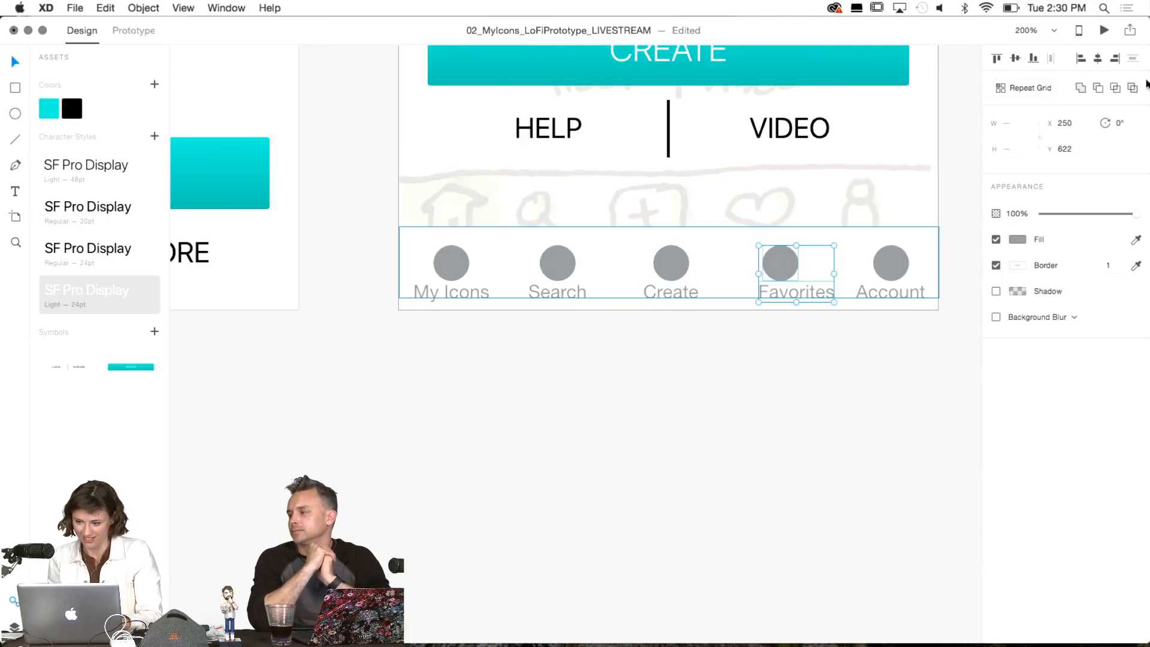
{"action": "left_click", "coordinate": [1099, 59]}
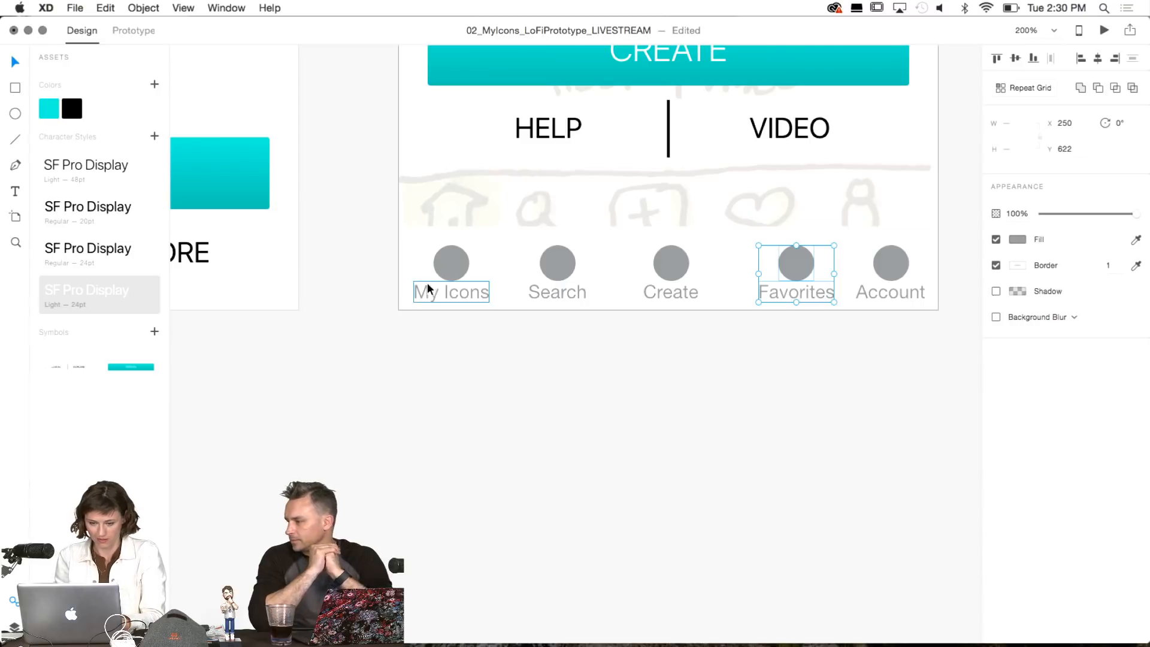
Group each of the five tab bar circles with the label beneath it.
{"action": "left_click", "coordinate": [450, 263]}
{"action": "left_click", "coordinate": [448, 297], "text": "shift"}
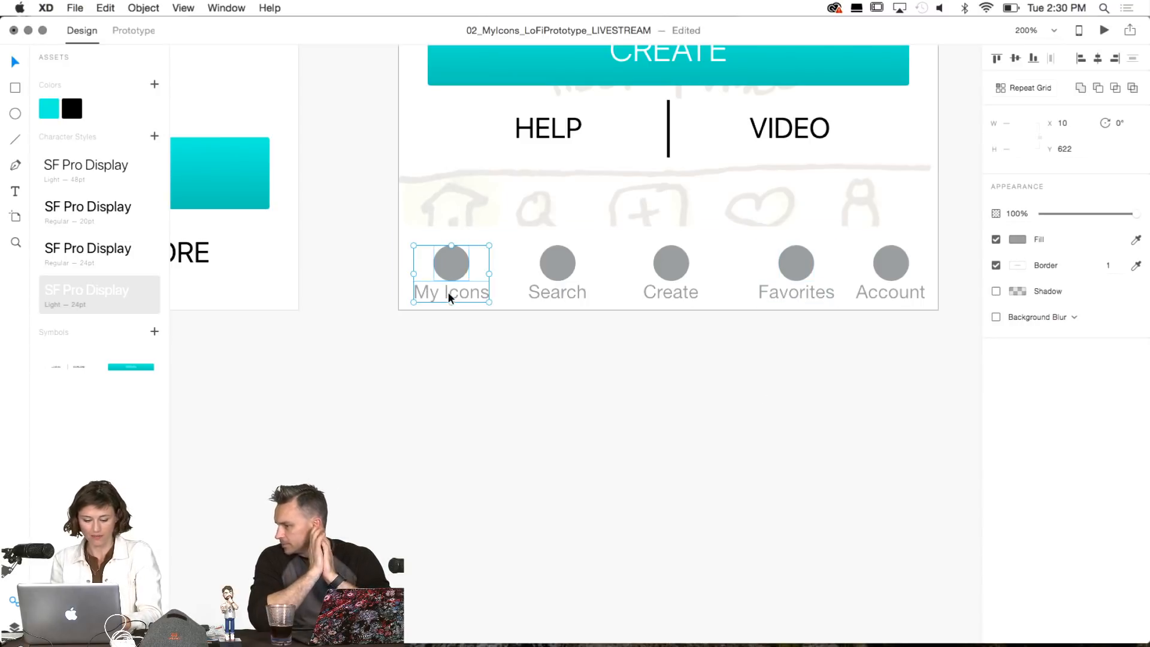
{"action": "left_click", "coordinate": [558, 258]}
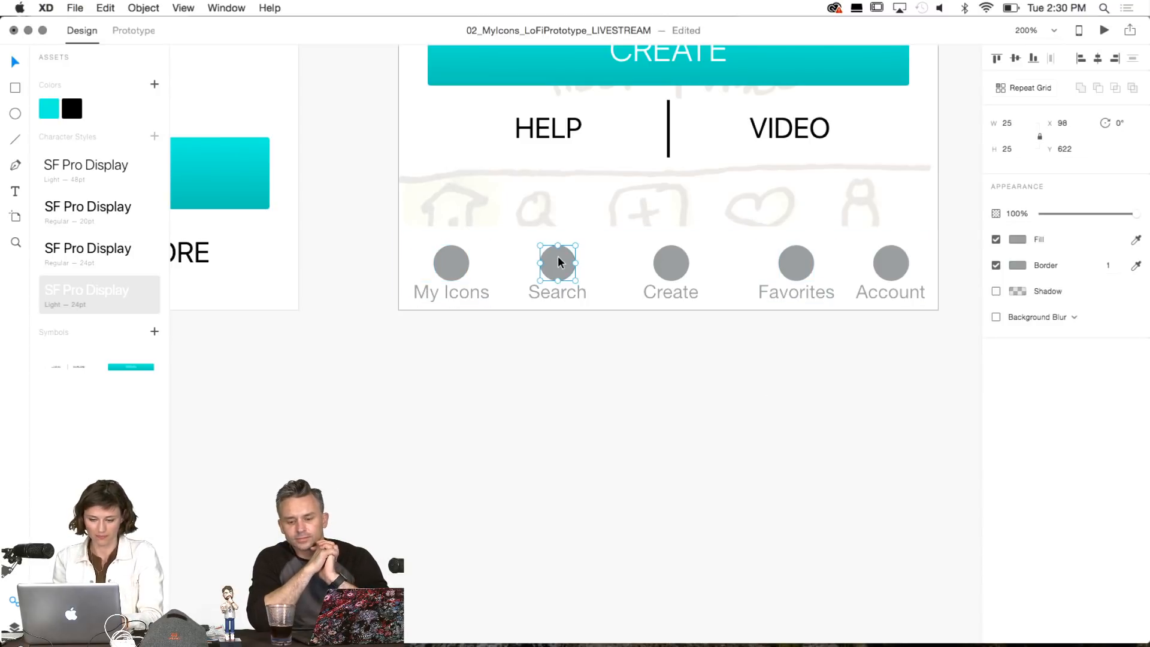
{"action": "left_click", "coordinate": [556, 293], "text": "shift"}
{"action": "left_click", "coordinate": [670, 261]}
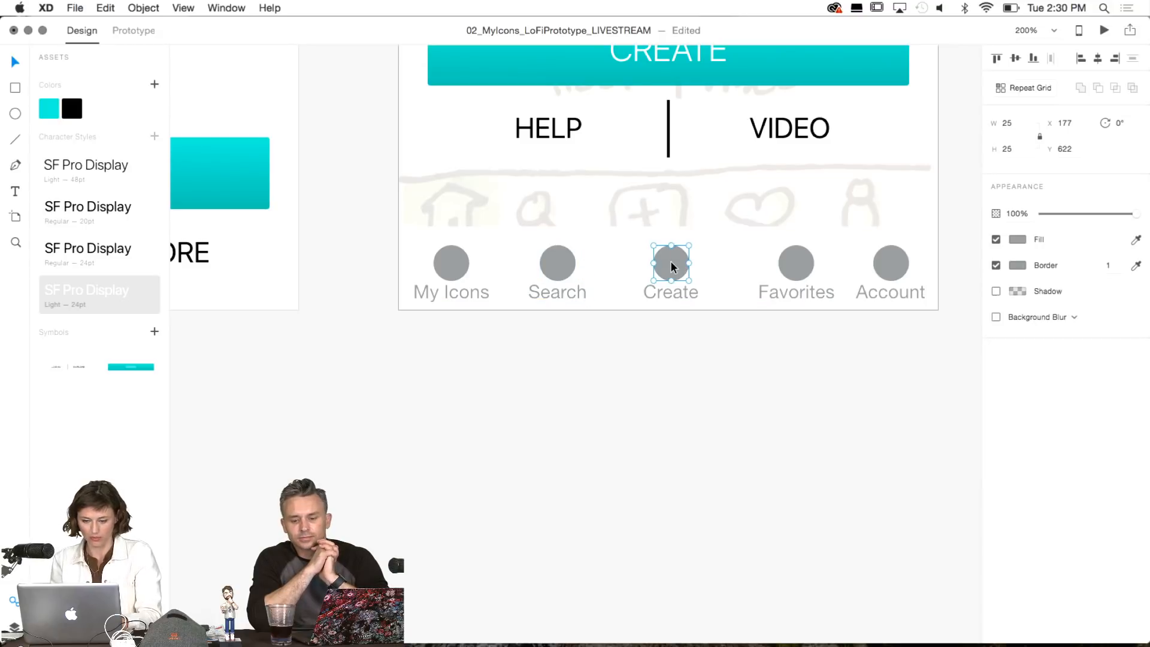
{"action": "left_click", "coordinate": [673, 297], "text": "shift"}
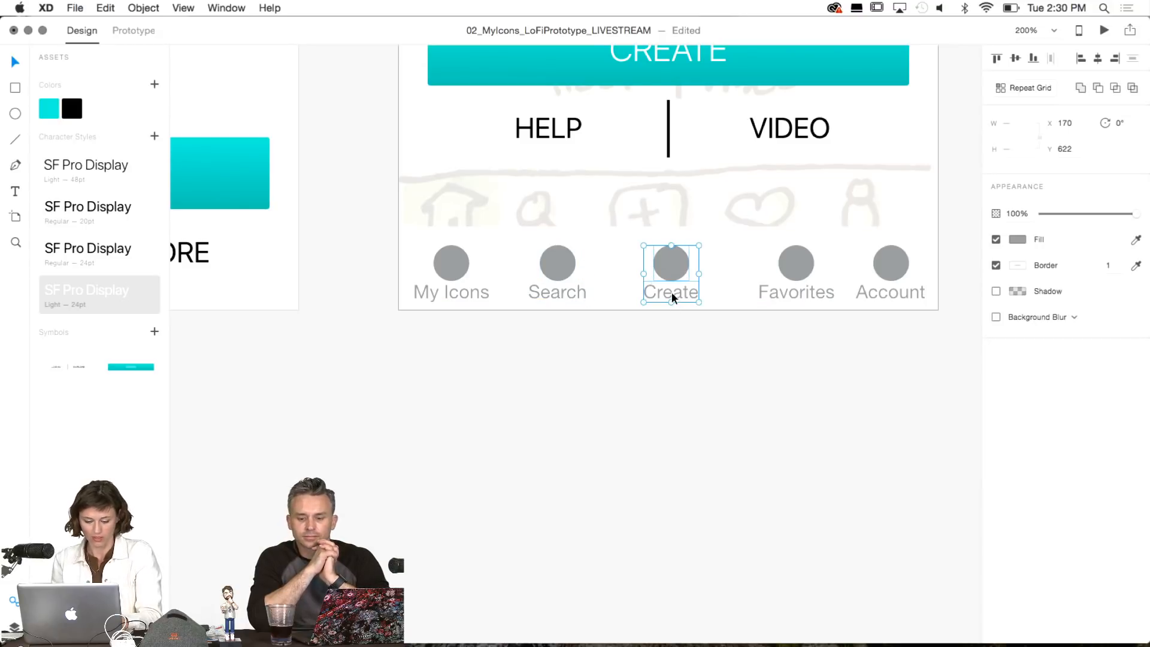
{"action": "left_click", "coordinate": [798, 255]}
{"action": "left_click", "coordinate": [790, 296], "text": "shift"}
{"action": "left_click", "coordinate": [891, 261]}
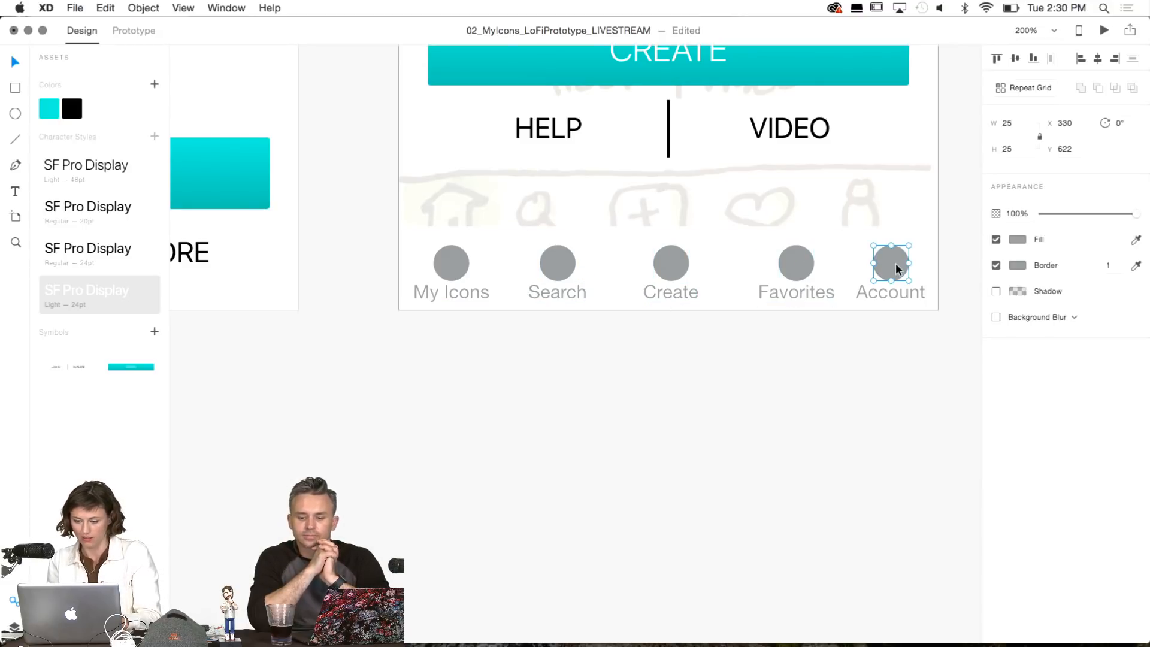
{"action": "left_click", "coordinate": [888, 297], "text": "shift"}
{"action": "key", "text": "super+g"}
{"action": "left_click", "coordinate": [766, 330]}
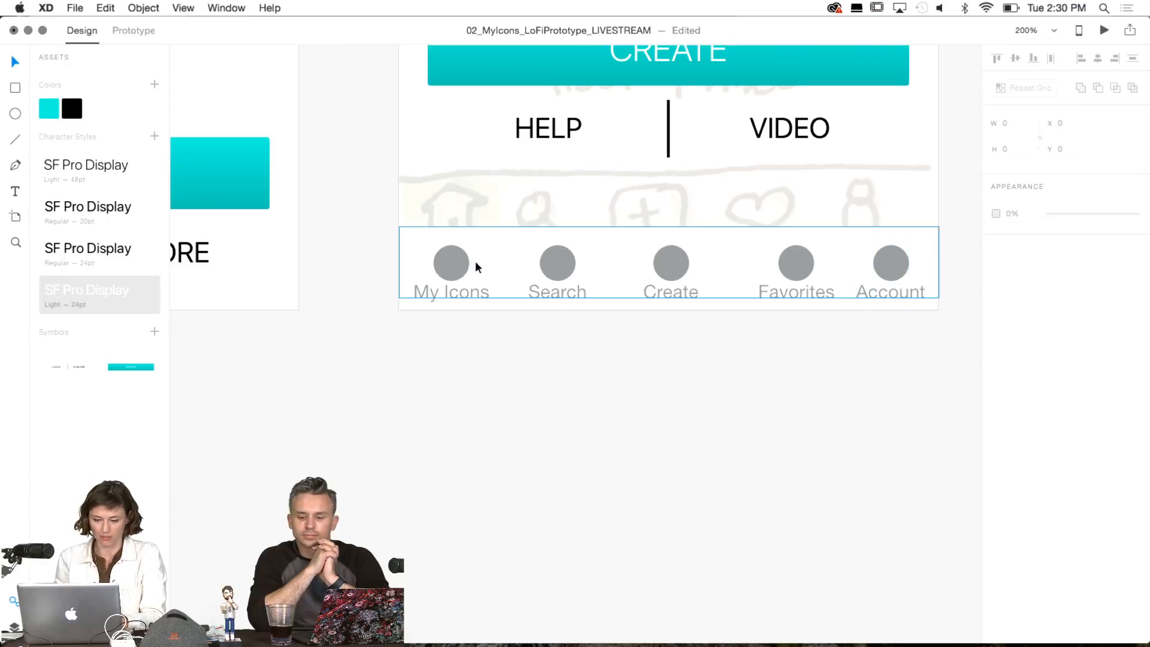
Distribute the five circle-and-label groups of the tab bar evenly in the horizontal direction.
{"action": "left_click", "coordinate": [452, 261]}
{"action": "left_click", "coordinate": [557, 264], "text": "shift"}
{"action": "left_click", "coordinate": [672, 258], "text": "shift"}
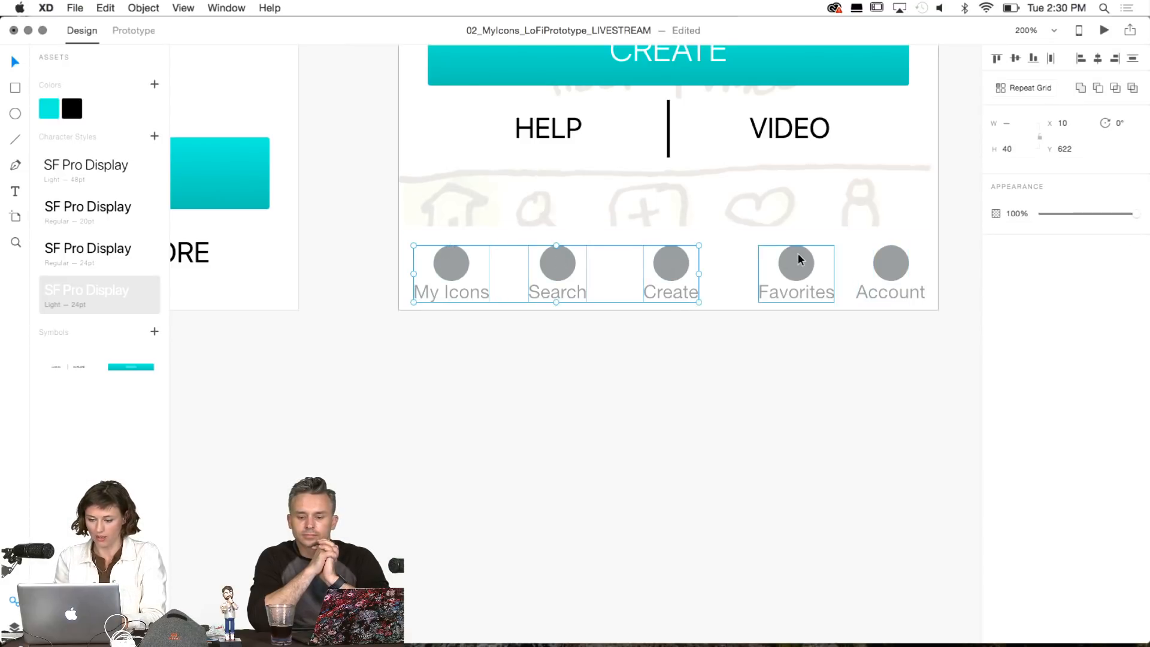
{"action": "left_click", "coordinate": [800, 254], "text": "shift"}
{"action": "left_click", "coordinate": [889, 259], "text": "shift"}
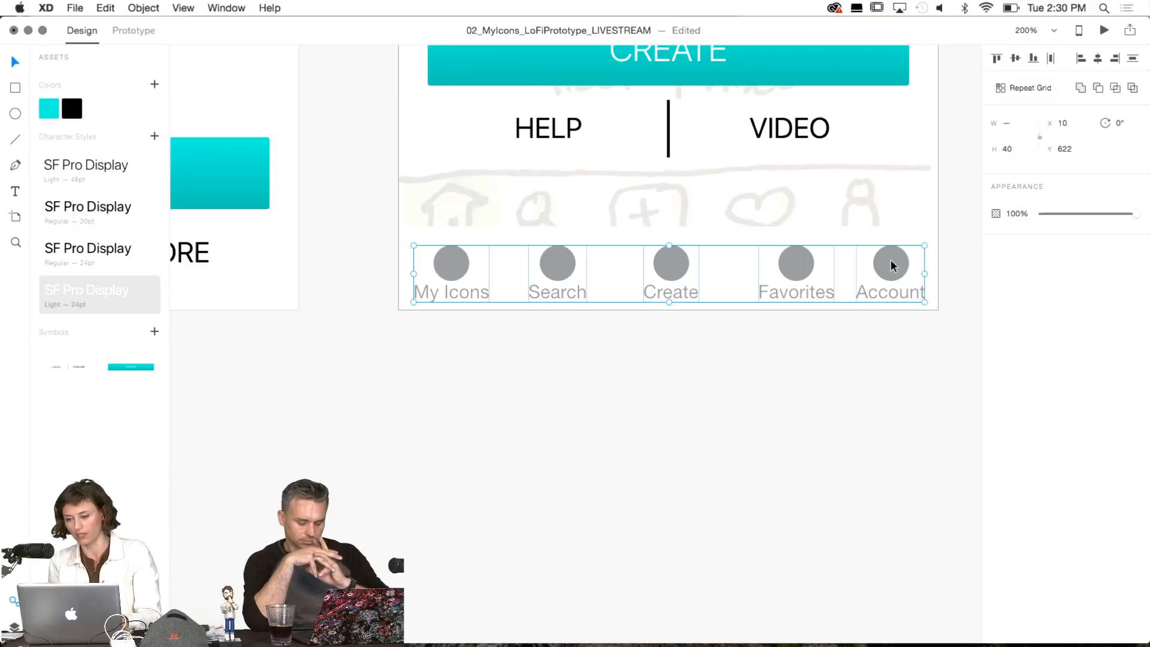
{"action": "left_click", "coordinate": [1052, 58]}
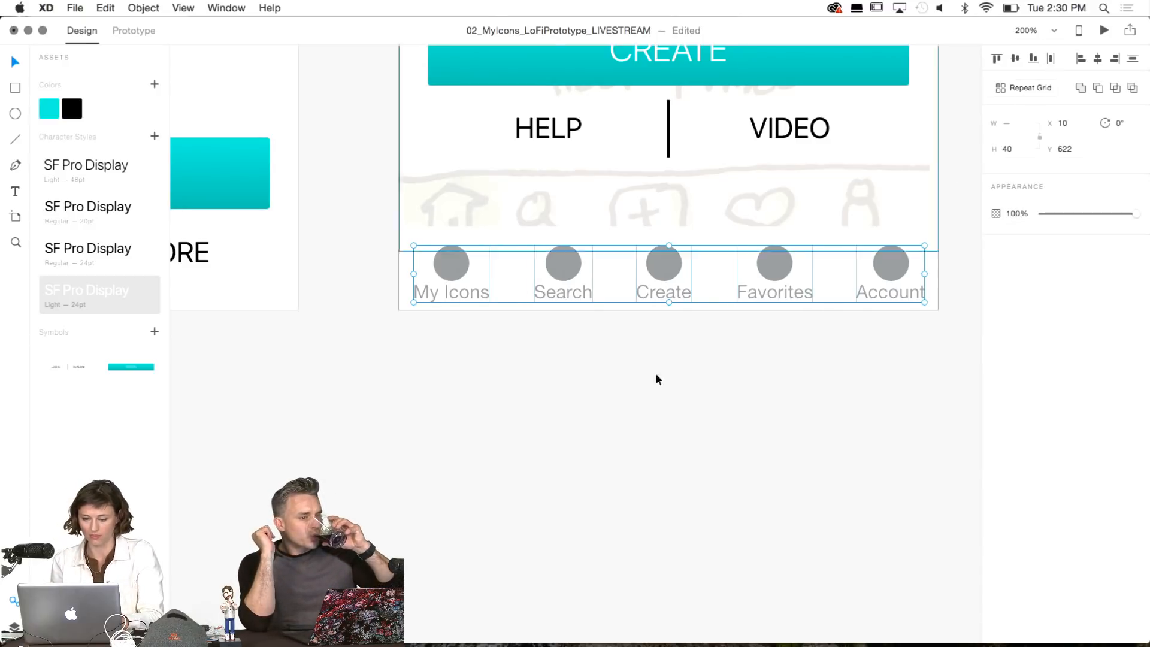
{"action": "left_click", "coordinate": [544, 364]}
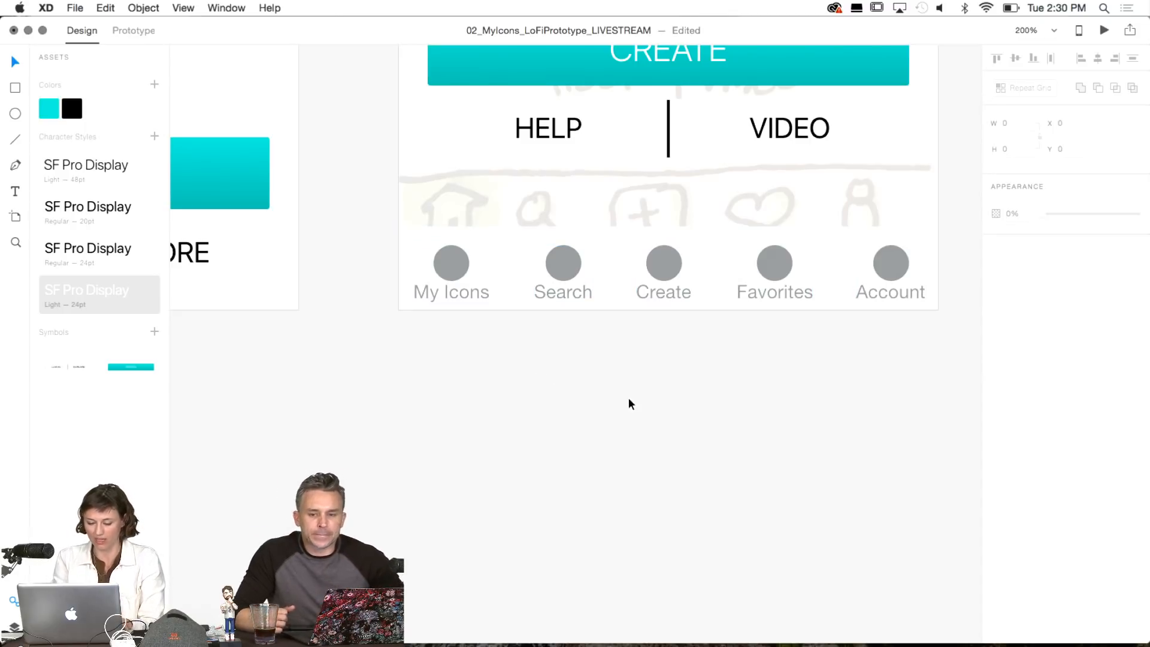
Move the CREATE button and the HELP | VIDEO row together down to Y 509, just above the tab bar.
{"action": "scroll", "coordinate": [628, 397], "scroll_direction": "up", "scroll_amount": 3}
{"action": "scroll", "coordinate": [627, 397], "scroll_direction": "right", "scroll_amount": 2}
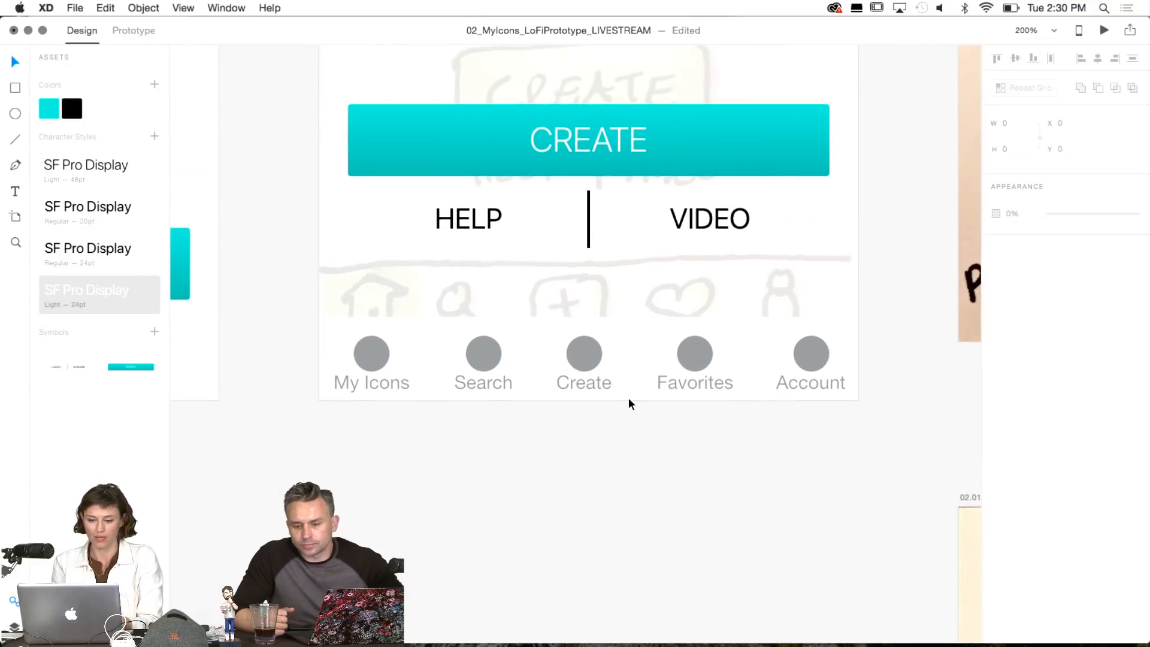
{"action": "left_click", "coordinate": [622, 139]}
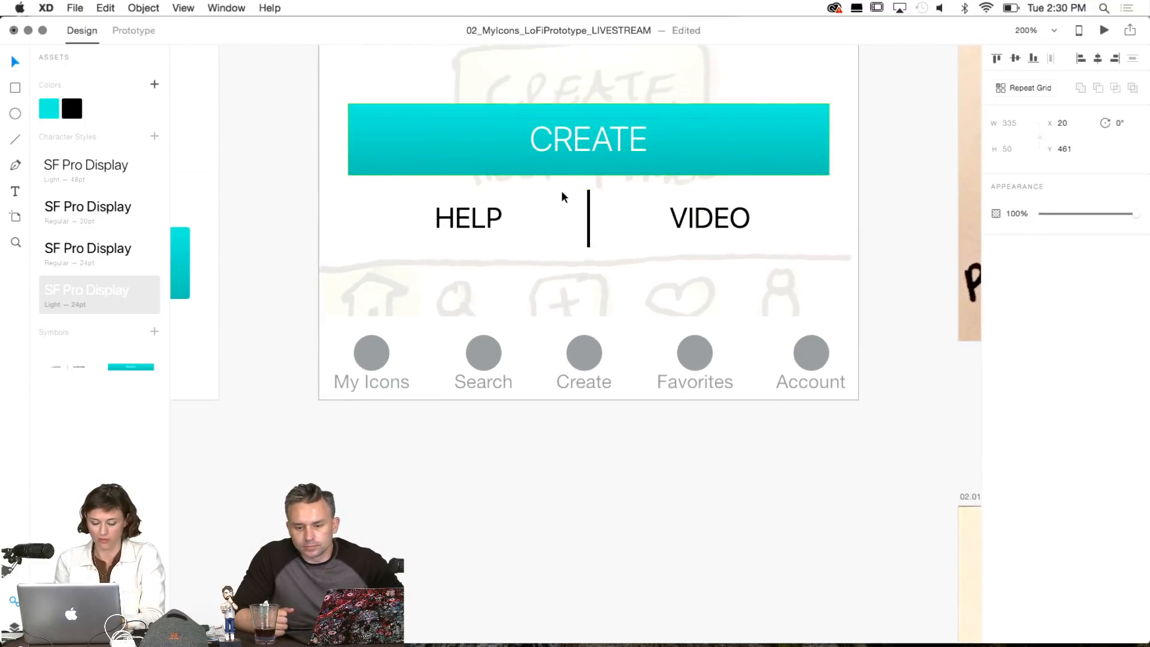
{"action": "scroll", "coordinate": [563, 187], "scroll_direction": "up", "scroll_amount": 2}
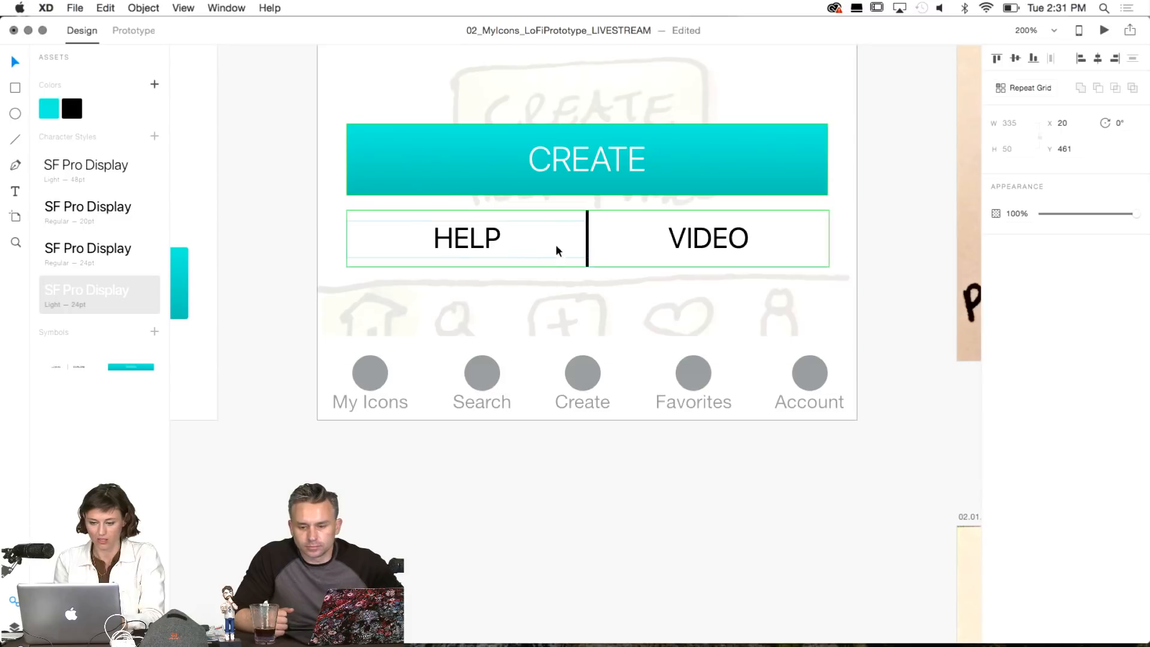
{"action": "left_click", "coordinate": [587, 245], "text": "shift"}
{"action": "key", "text": "shift+Down"}
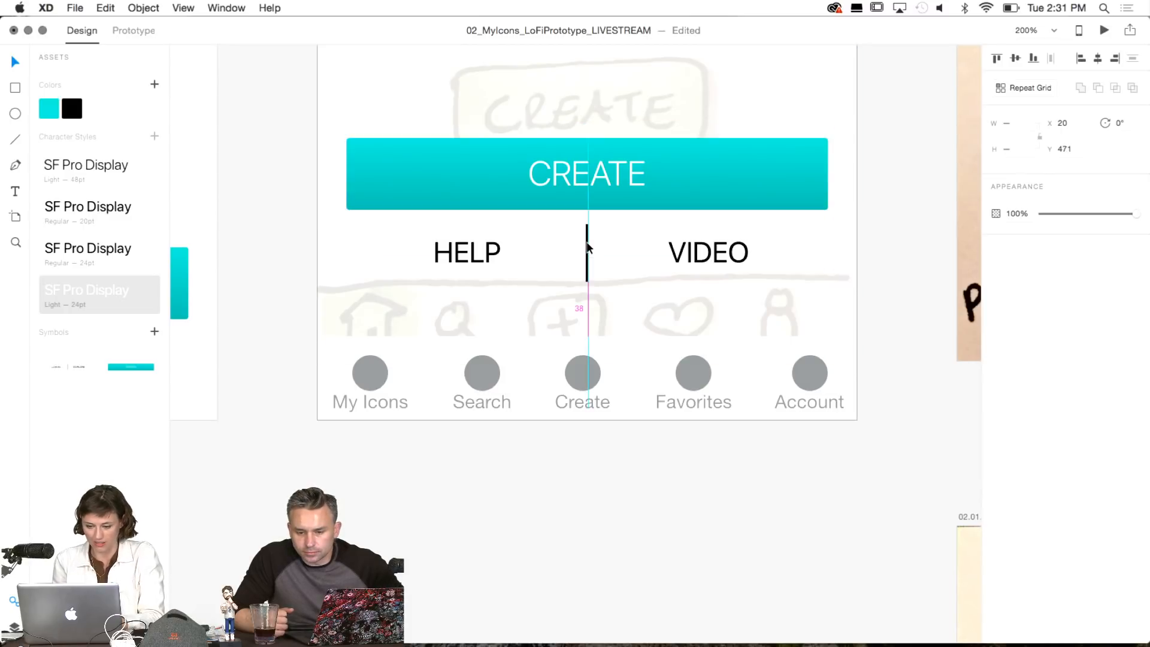
{"action": "key", "text": "shift+Down"}
{"action": "left_click_drag", "start_coordinate": [668, 186], "coordinate": [674, 212]}
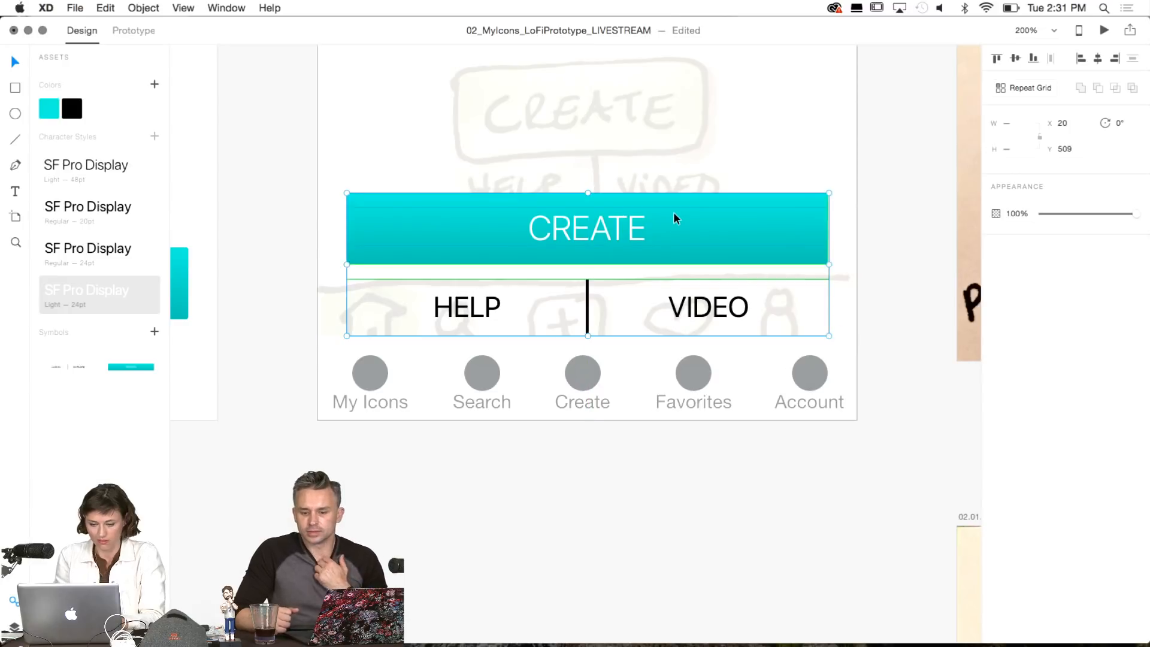
Move the selected Create button and the Help and Video links together up to Y 489.
{"action": "key", "text": "shift+Up"}
{"action": "key", "text": "shift+Up"}
{"action": "key", "text": "super+1"}
{"action": "key", "text": "super+minus"}
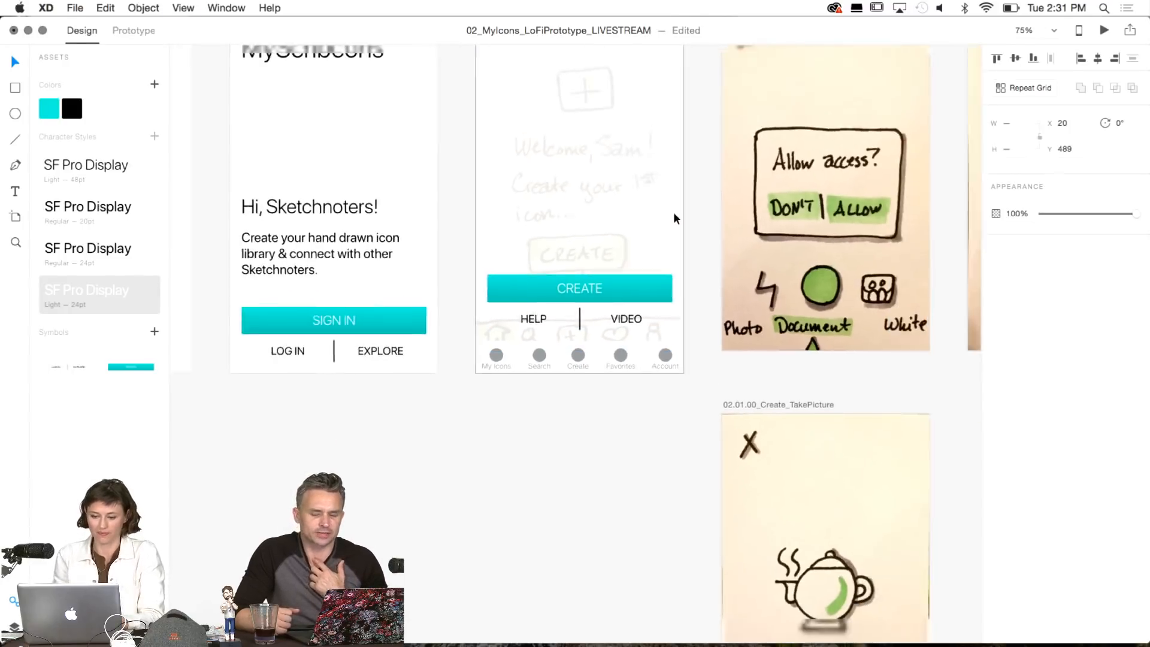
{"action": "scroll", "coordinate": [674, 219], "scroll_direction": "up", "scroll_amount": 4}
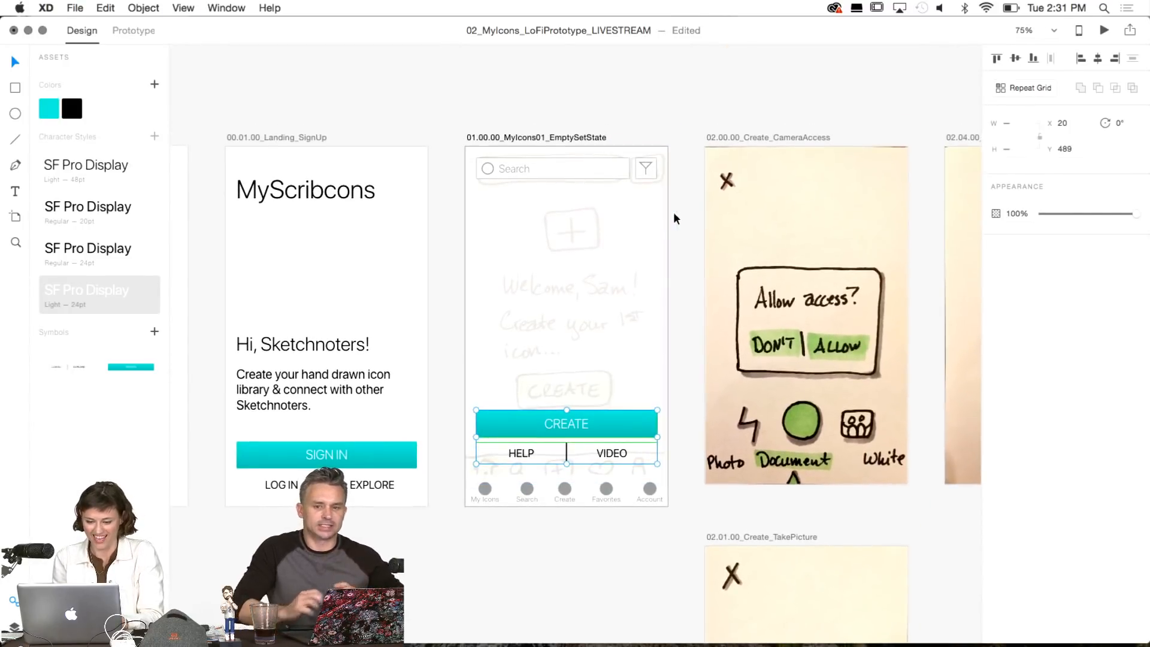
Hide the hand-drawn sketch on the 01.00.00_MyIcons01_EmptySetState artboard by dimming its overlay's opacity to 0%.
{"action": "left_click", "coordinate": [609, 292]}
{"action": "left_click_drag", "start_coordinate": [1063, 215], "coordinate": [1036, 213]}
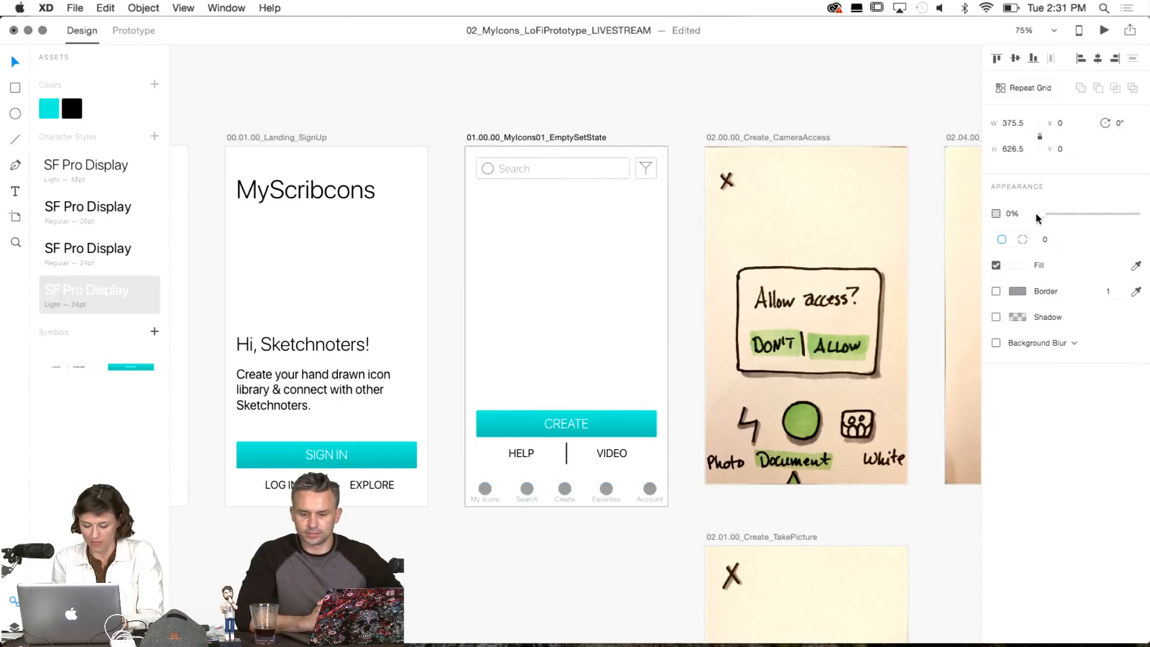
{"action": "left_click", "coordinate": [660, 89]}
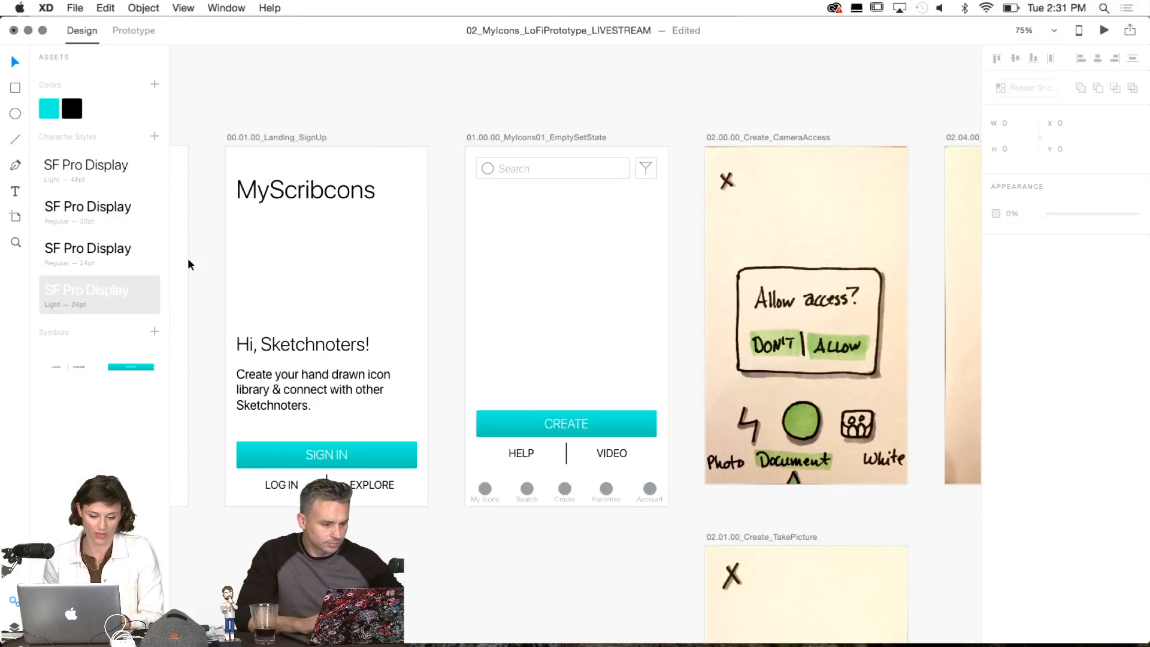
In Prototype mode, link the Search item in the empty-state screen's tab bar to the 04.00.00_Search artboard.
{"action": "left_click", "coordinate": [135, 31]}
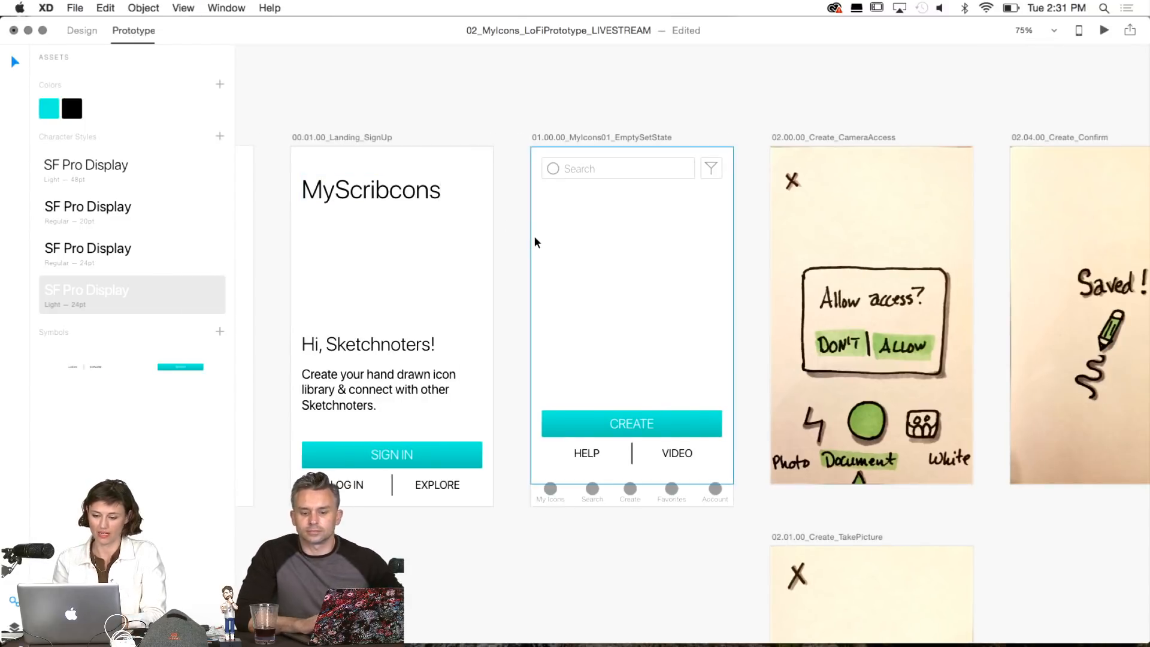
{"action": "left_click", "coordinate": [552, 492]}
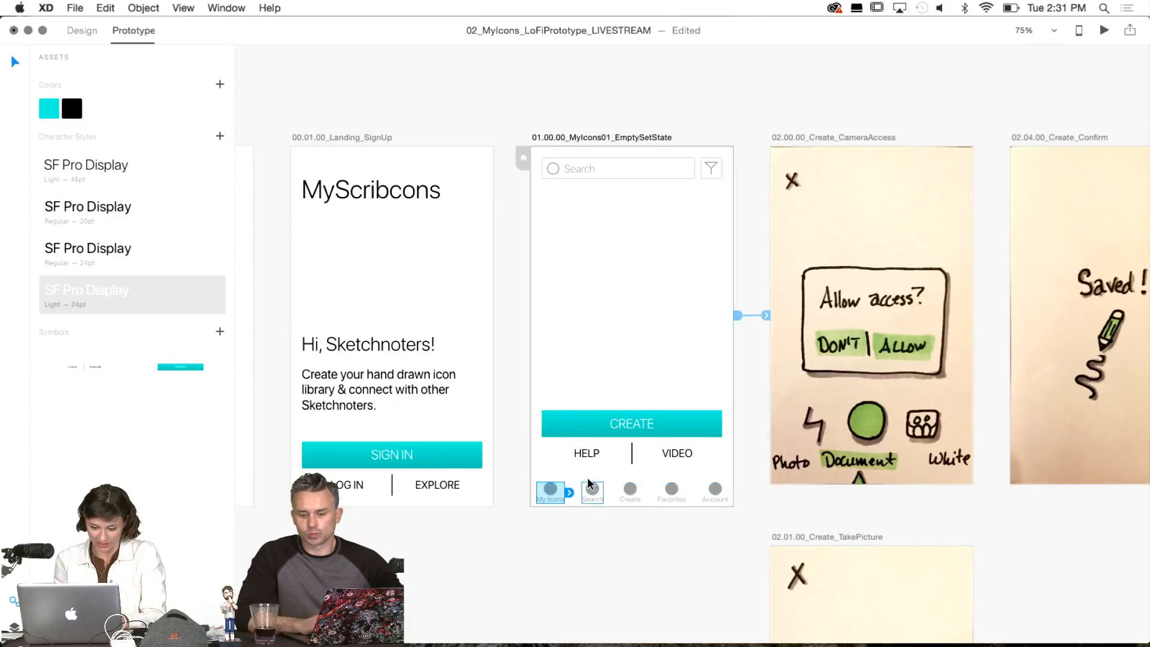
{"action": "left_click", "coordinate": [592, 491]}
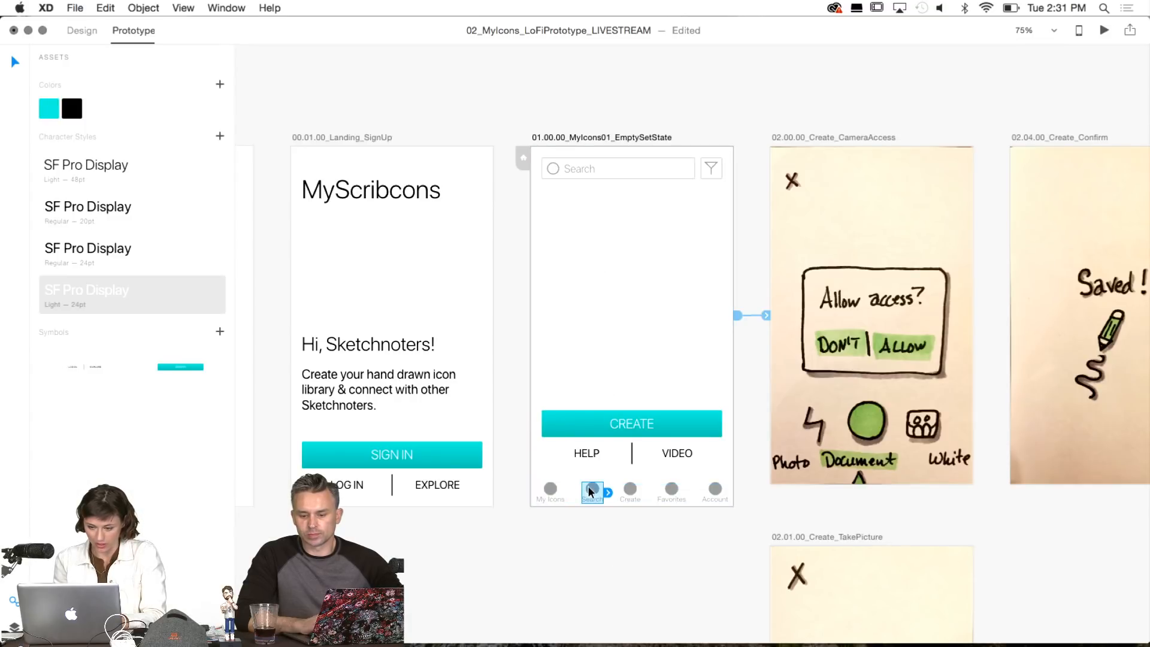
{"action": "key", "text": "super+minus"}
{"action": "scroll", "coordinate": [588, 487], "scroll_direction": "right", "scroll_amount": 3}
{"action": "scroll", "coordinate": [587, 487], "scroll_direction": "down", "scroll_amount": 1}
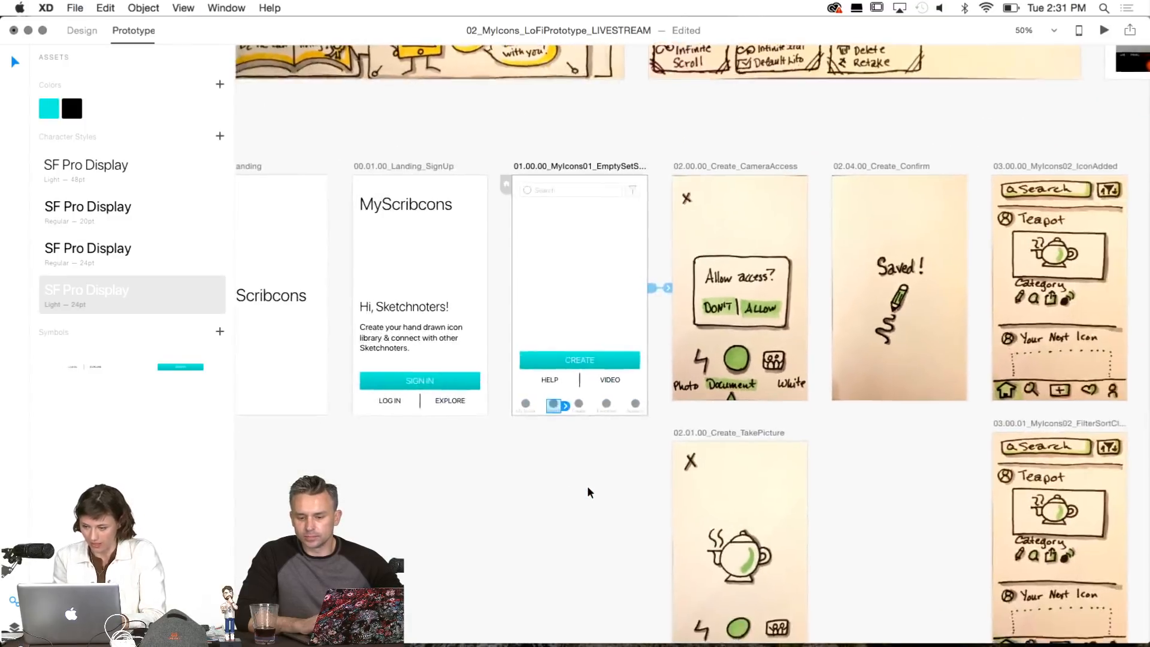
{"action": "scroll", "coordinate": [587, 486], "scroll_direction": "right", "scroll_amount": 3}
{"action": "scroll", "coordinate": [586, 486], "scroll_direction": "down", "scroll_amount": 1}
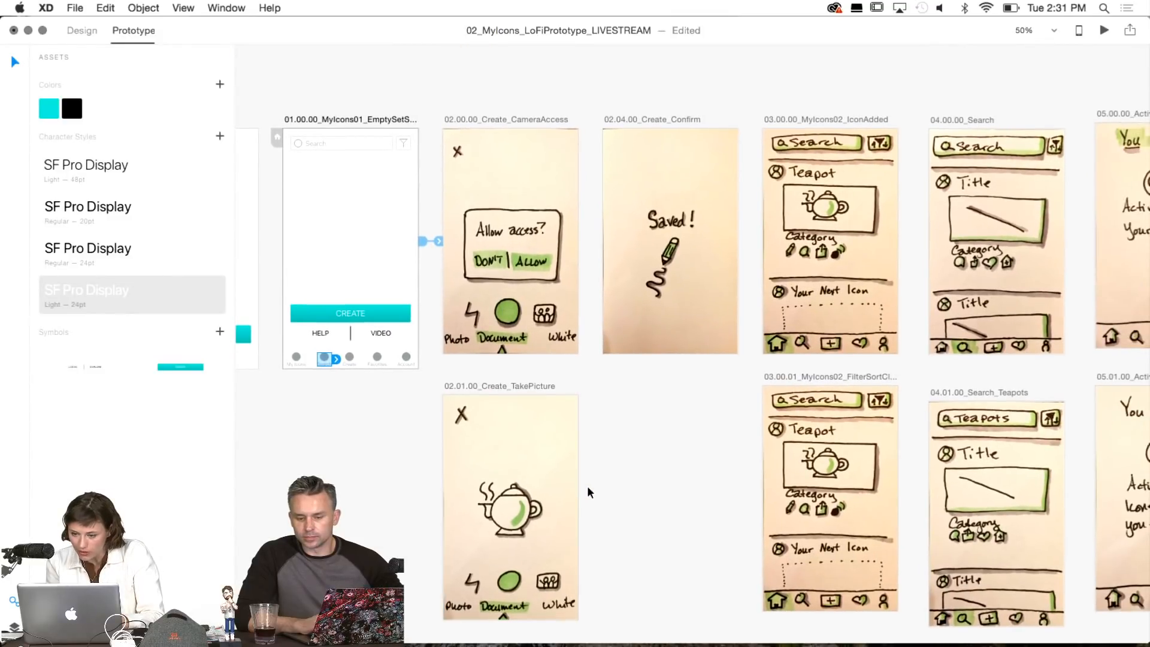
{"action": "left_click", "coordinate": [983, 121]}
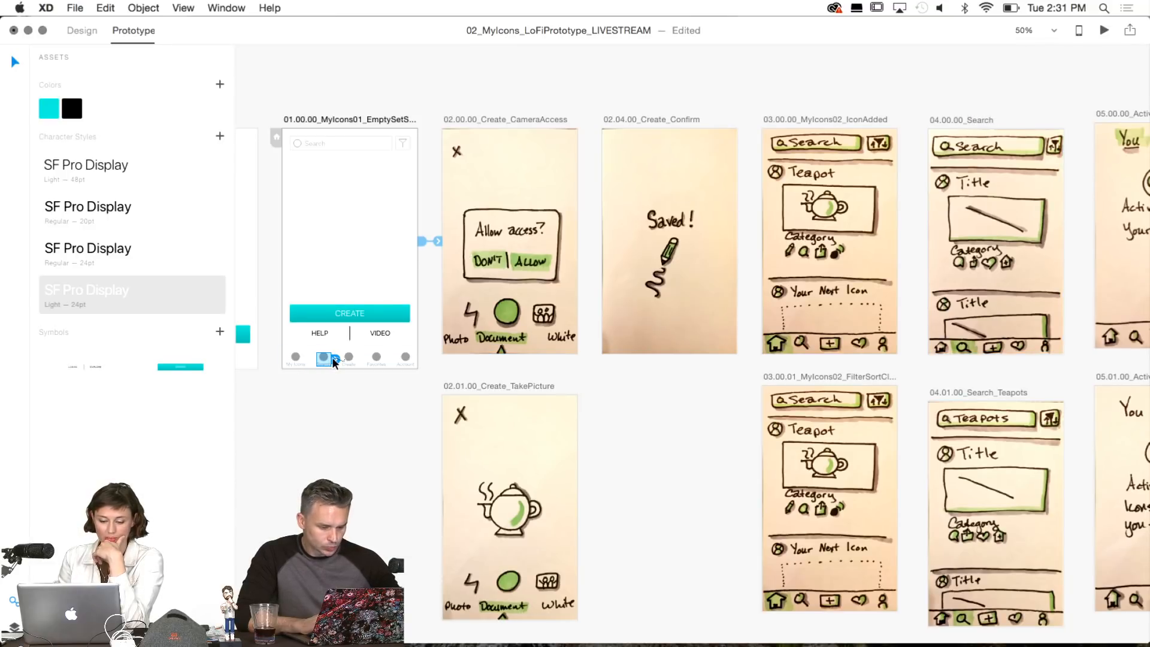
{"action": "left_click_drag", "start_coordinate": [334, 359], "coordinate": [973, 201]}
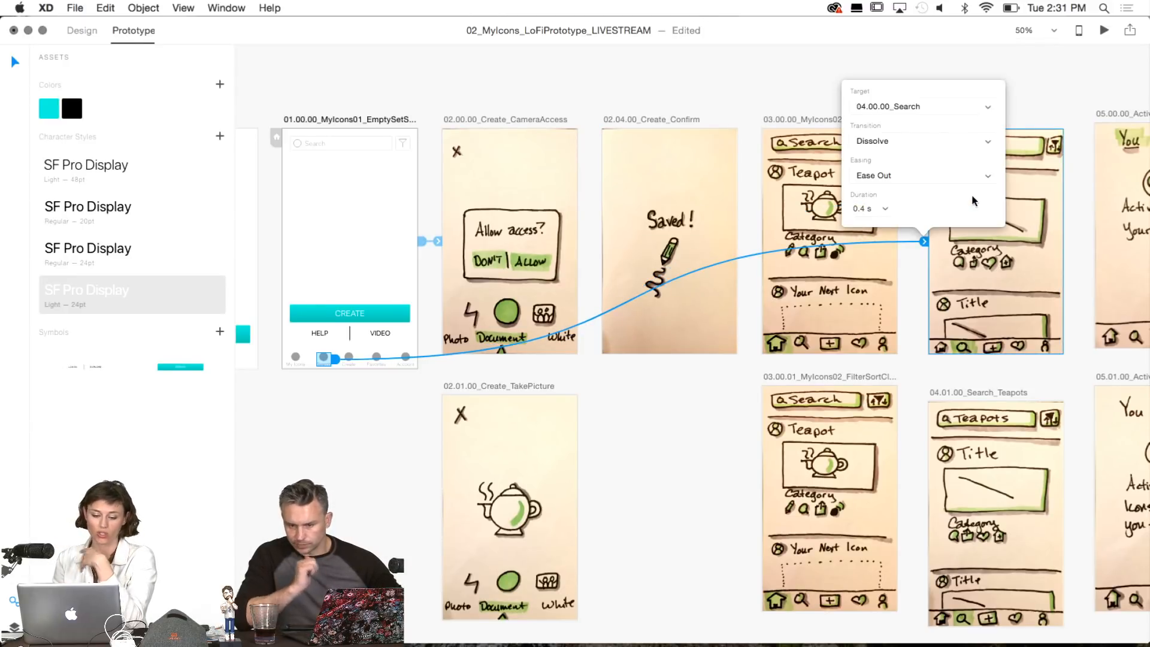
{"action": "left_click", "coordinate": [1031, 88]}
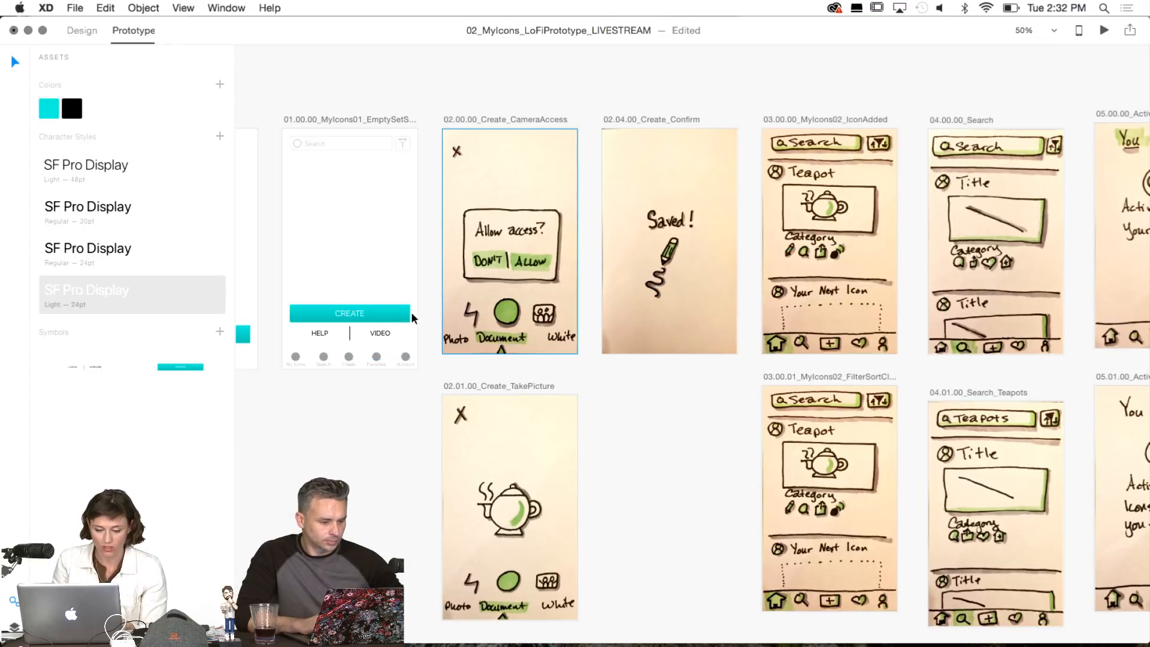
Link the Create item in the empty-state screen's tab bar to the 02.00.00_Create_CameraAccess artboard.
{"action": "left_click", "coordinate": [348, 359]}
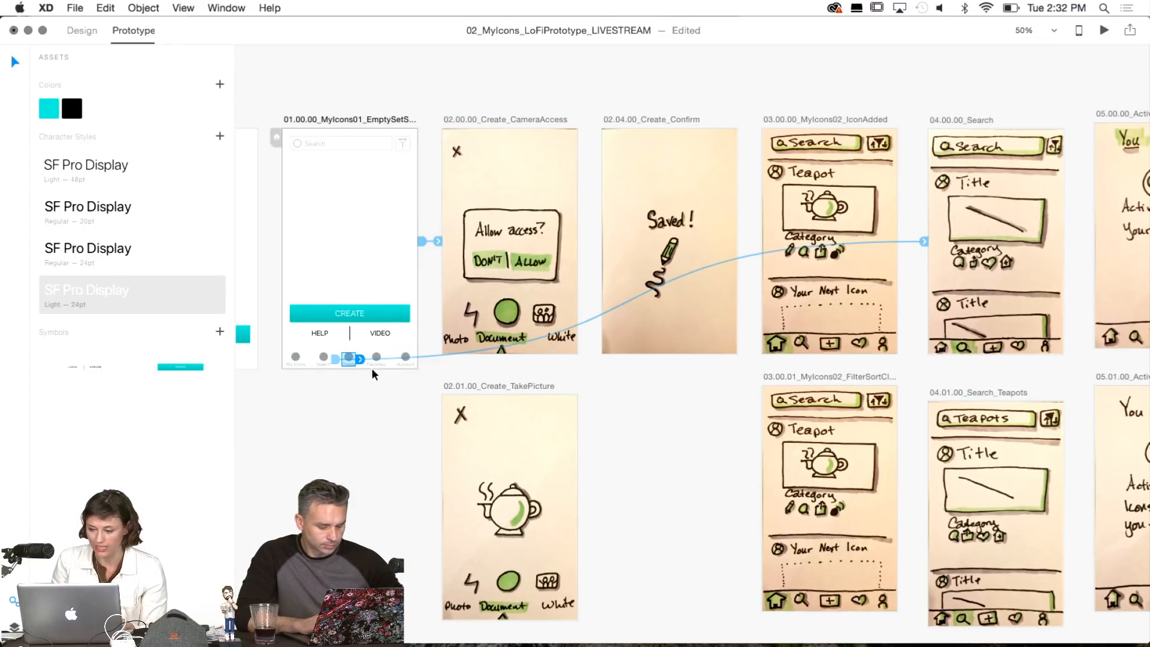
{"action": "scroll", "coordinate": [372, 370], "scroll_direction": "right", "scroll_amount": 2}
{"action": "scroll", "coordinate": [372, 370], "scroll_direction": "down", "scroll_amount": 1}
{"action": "scroll", "coordinate": [371, 368], "scroll_direction": "left", "scroll_amount": 2}
{"action": "scroll", "coordinate": [371, 367], "scroll_direction": "down", "scroll_amount": 1}
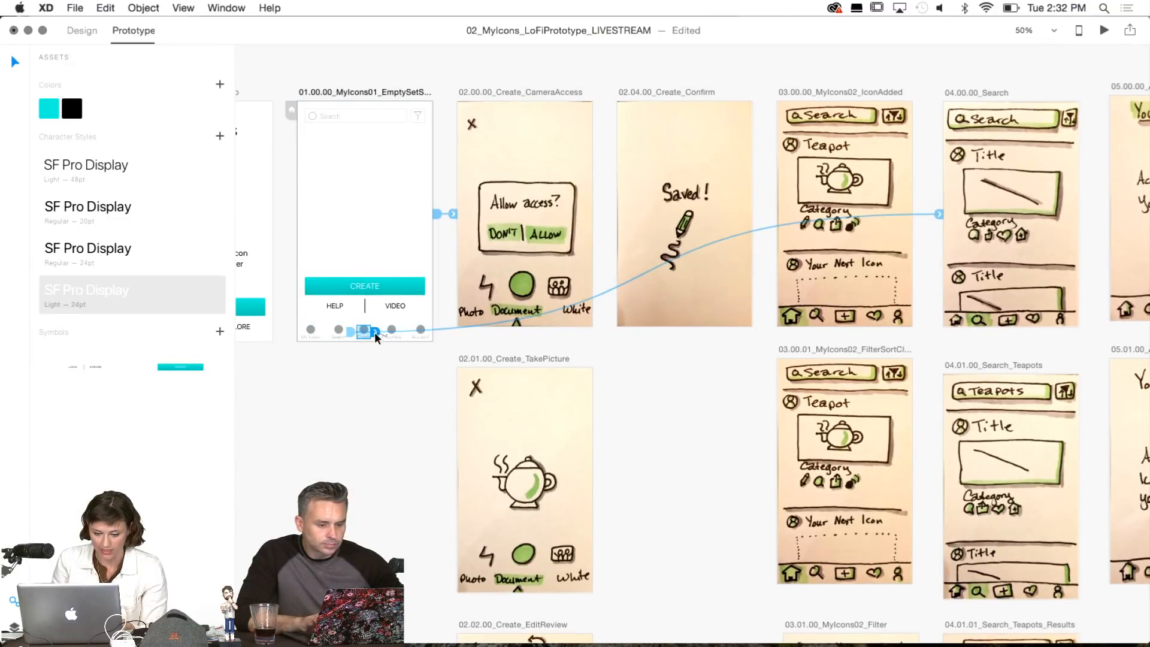
{"action": "left_click_drag", "start_coordinate": [374, 332], "coordinate": [470, 255]}
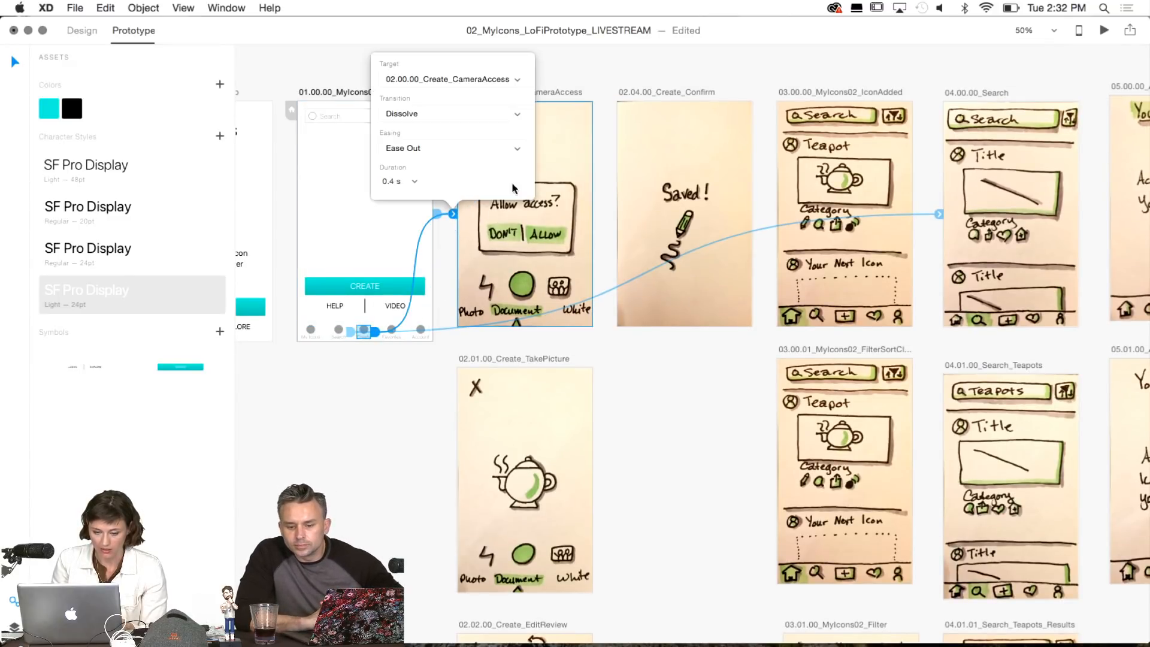
Link the Favorites item in the empty-state screen's tab bar to the 05.00.00_Activity_You artboard.
{"action": "left_click", "coordinate": [390, 332]}
{"action": "left_click", "coordinate": [390, 333]}
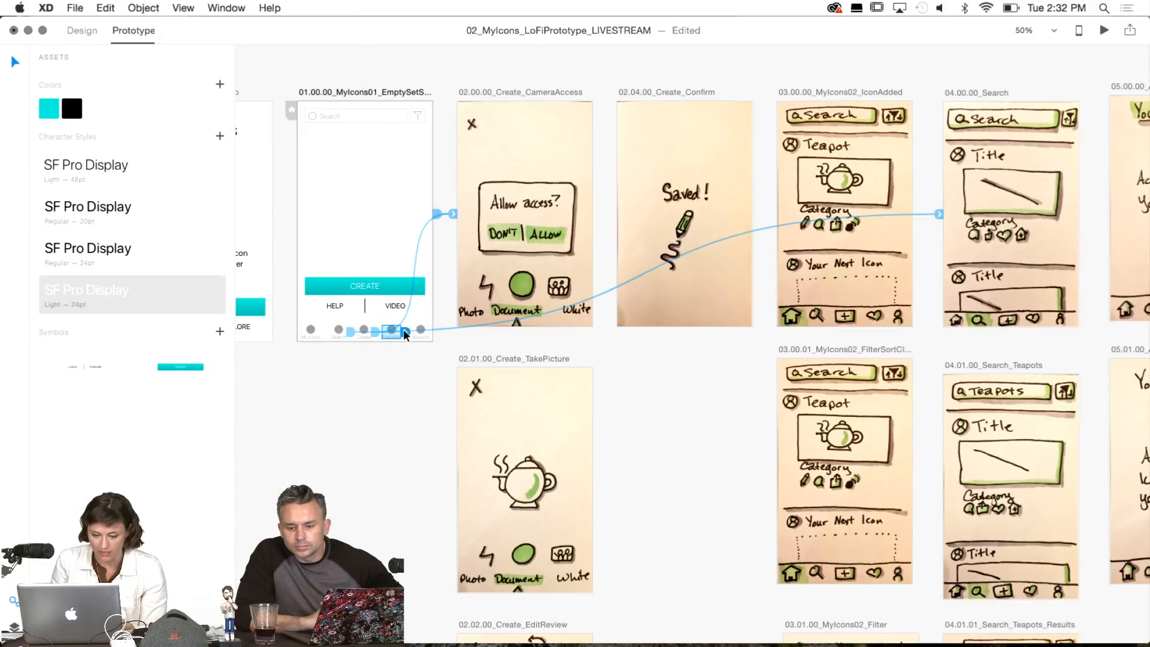
{"action": "left_click_drag", "start_coordinate": [405, 333], "coordinate": [772, 210]}
{"action": "scroll", "coordinate": [597, 353], "scroll_direction": "right", "scroll_amount": 5}
{"action": "scroll", "coordinate": [597, 352], "scroll_direction": "right", "scroll_amount": 3}
{"action": "scroll", "coordinate": [489, 420], "scroll_direction": "left", "scroll_amount": 10}
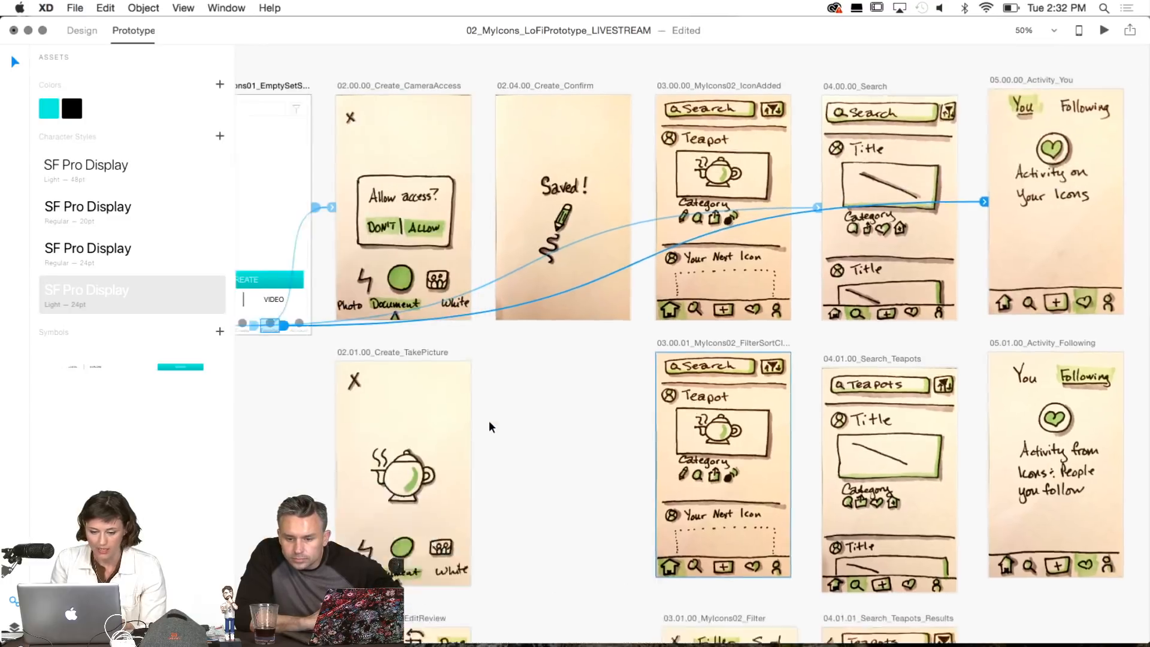
Link the Account item in the empty-state screen's tab bar to the 06.00.00_Profile artboard.
{"action": "left_click", "coordinate": [679, 325]}
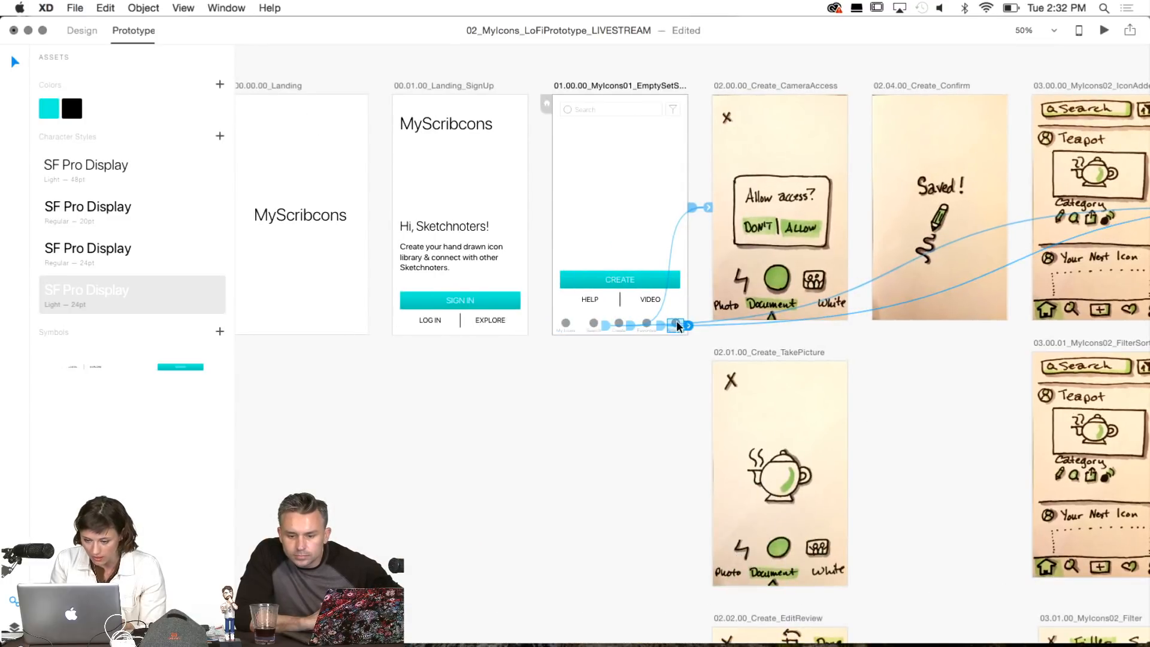
{"action": "scroll", "coordinate": [744, 326], "scroll_direction": "right", "scroll_amount": 14}
{"action": "left_click_drag", "start_coordinate": [743, 325], "coordinate": [730, 165]}
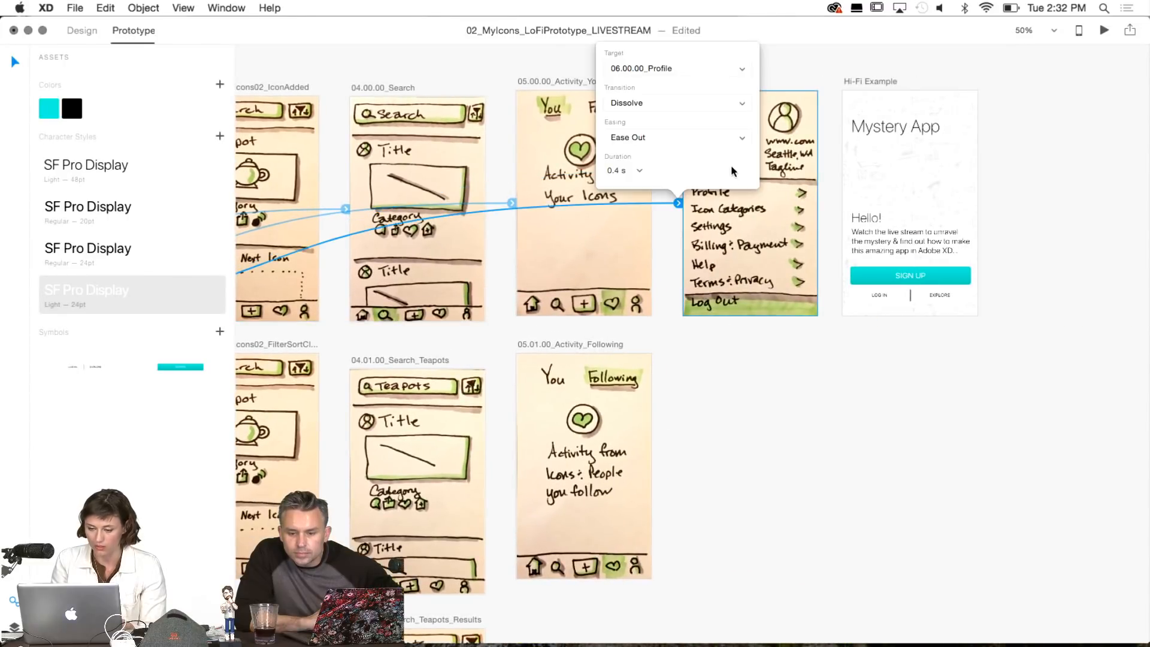
{"action": "left_click", "coordinate": [778, 427]}
{"action": "scroll", "coordinate": [778, 426], "scroll_direction": "left", "scroll_amount": 15}
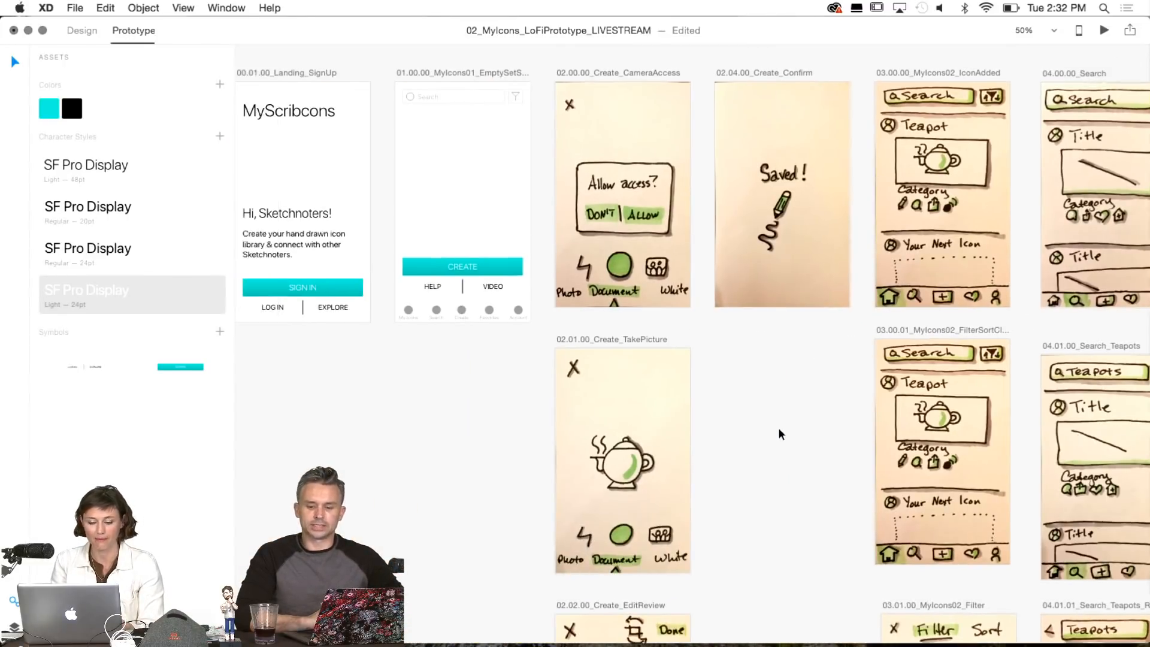
Preview the prototype from the empty-state screen and test the Search and Create tab links, restarting the preview between them.
{"action": "left_click", "coordinate": [579, 192]}
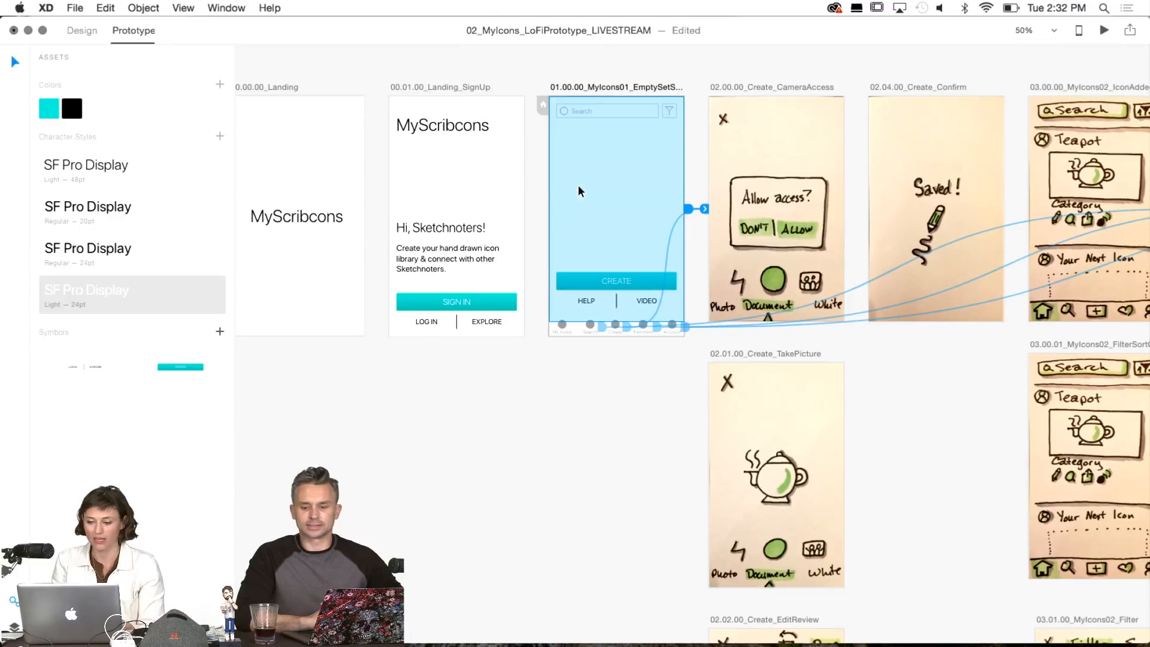
{"action": "left_click", "coordinate": [1103, 31]}
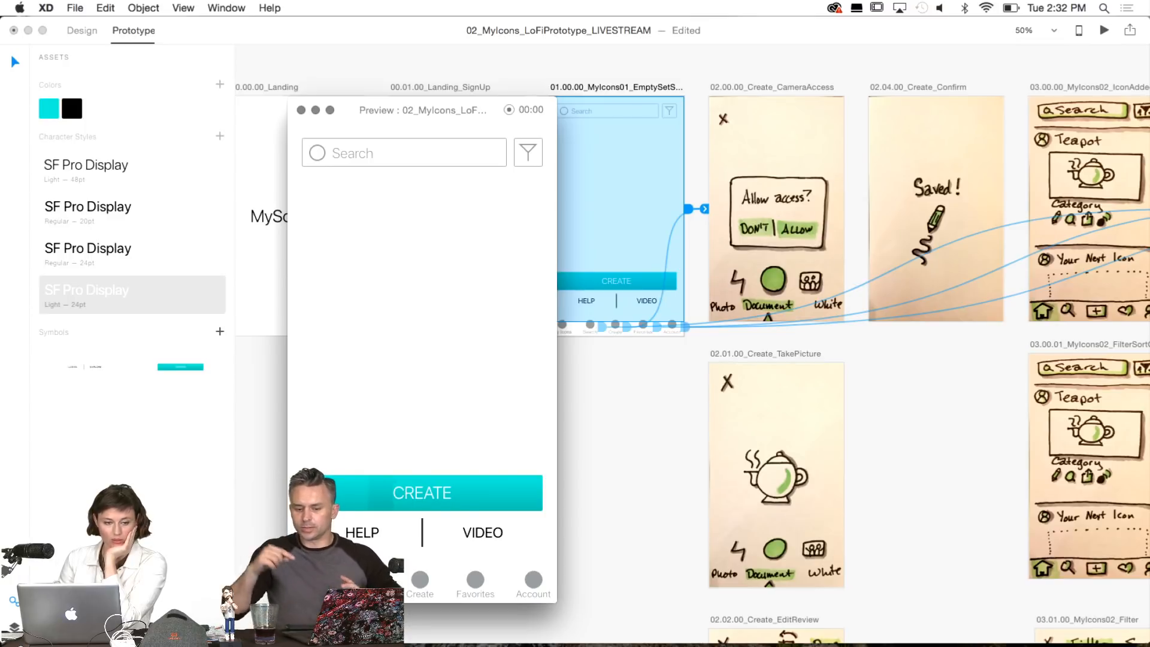
{"action": "left_click_drag", "start_coordinate": [403, 113], "coordinate": [645, 72]}
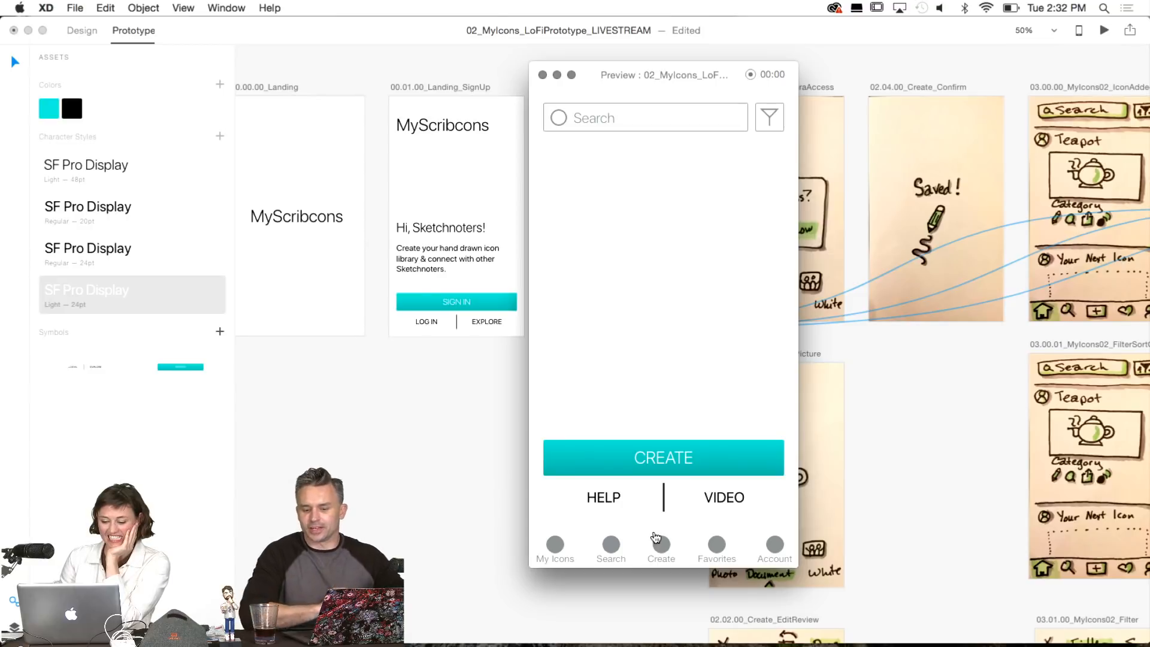
{"action": "left_click", "coordinate": [611, 546]}
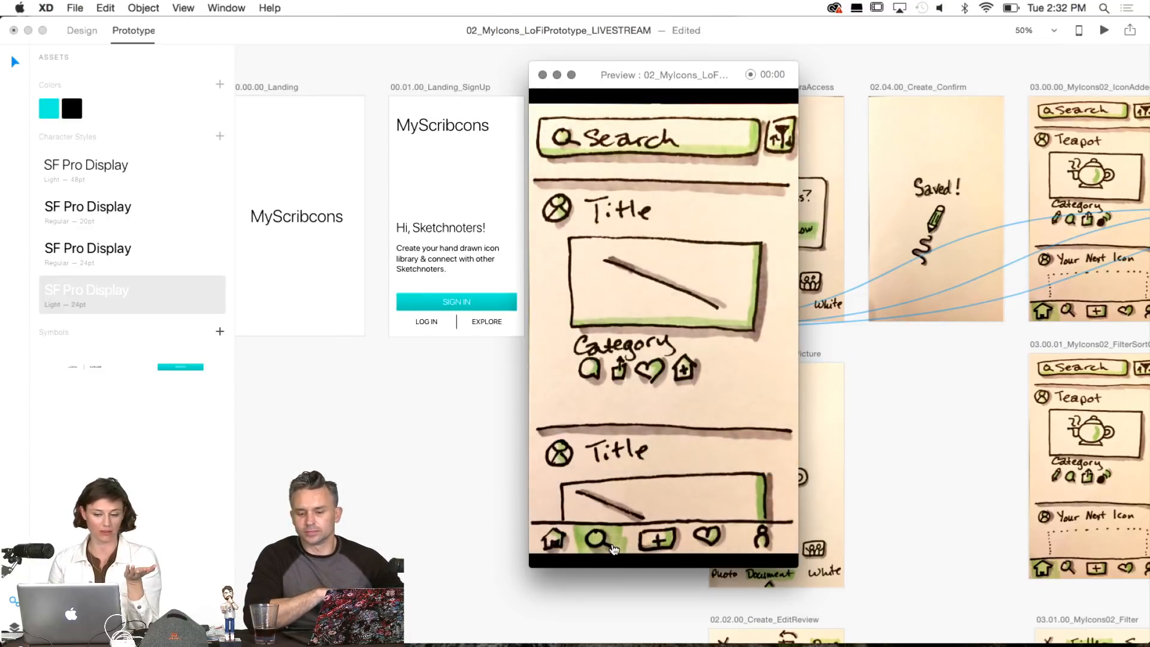
{"action": "left_click", "coordinate": [543, 75]}
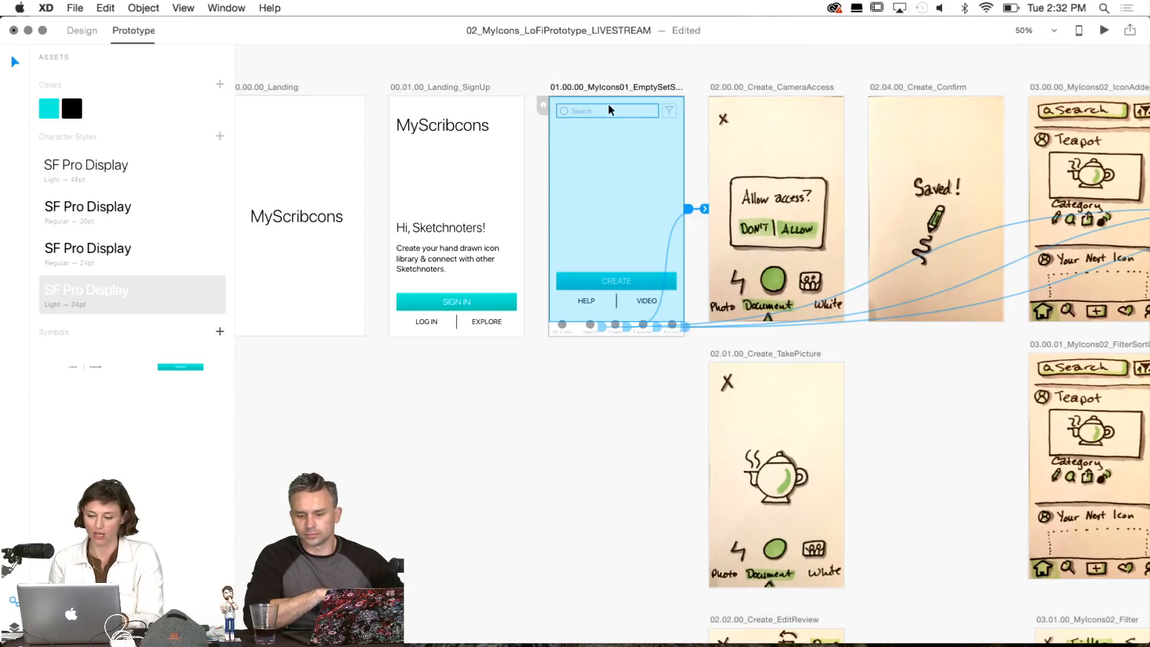
{"action": "left_click", "coordinate": [1102, 31]}
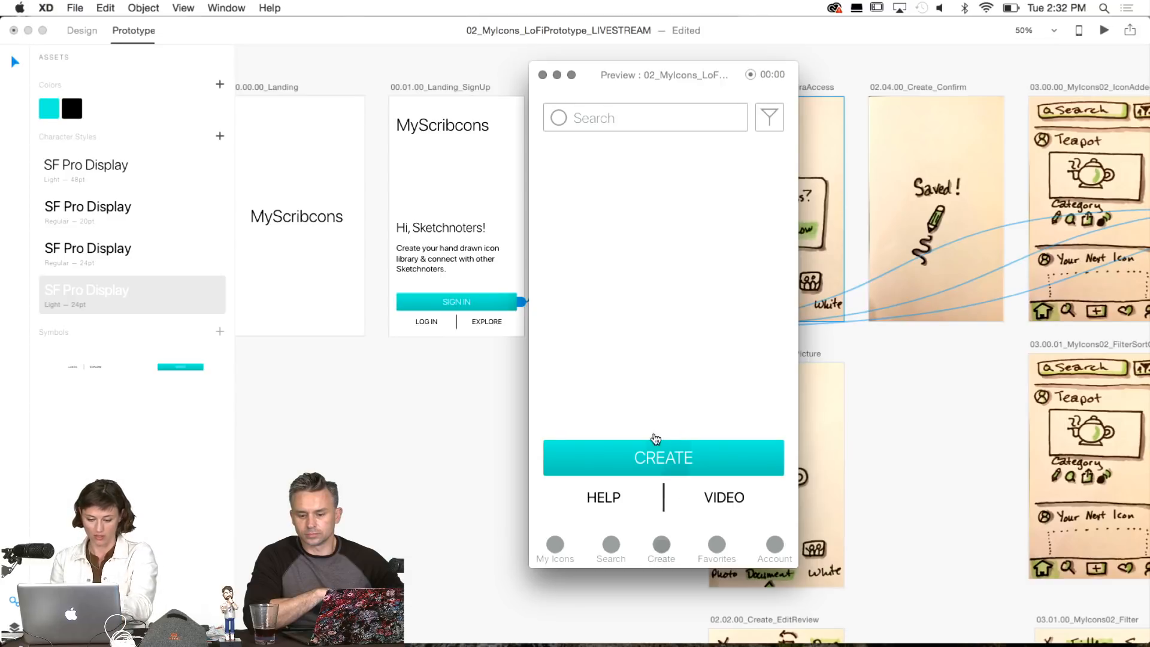
{"action": "left_click", "coordinate": [664, 542]}
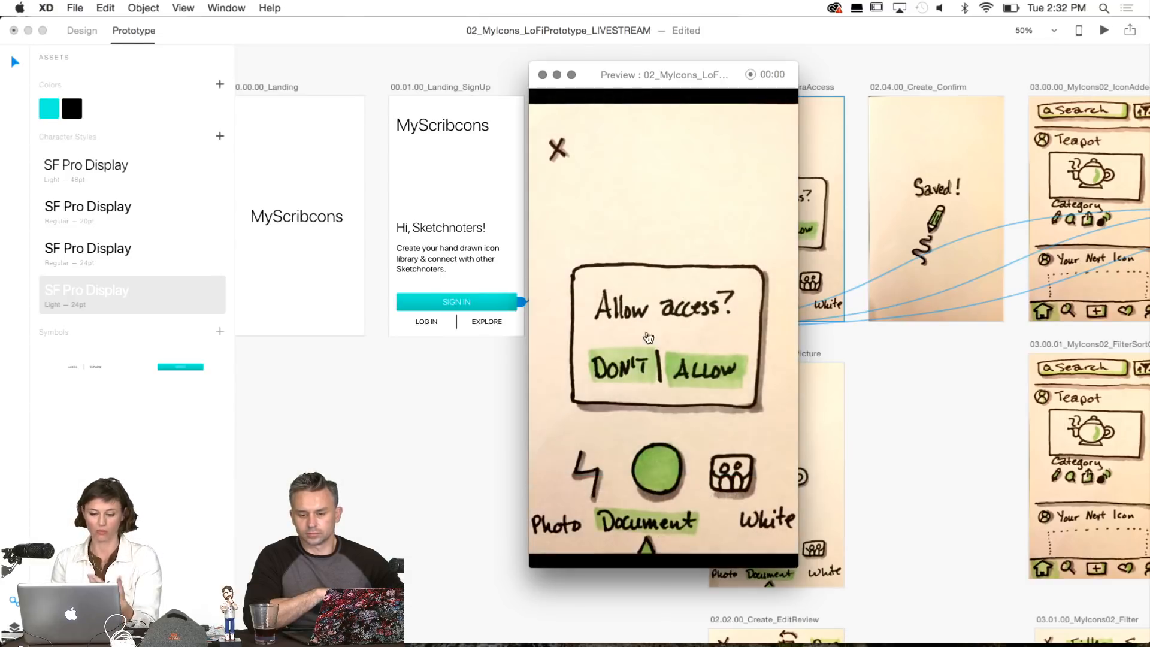
{"action": "left_click", "coordinate": [543, 75]}
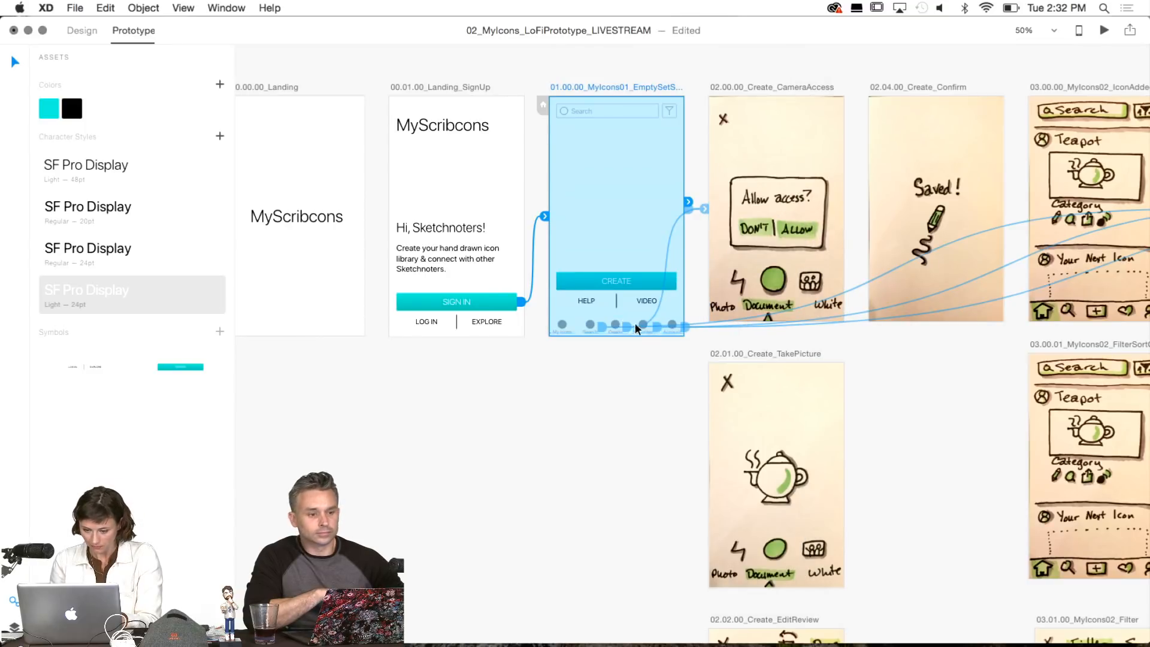
Test the Favorites and Account tab links in the preview, restarting from the empty-state screen for each.
{"action": "left_click", "coordinate": [1104, 30]}
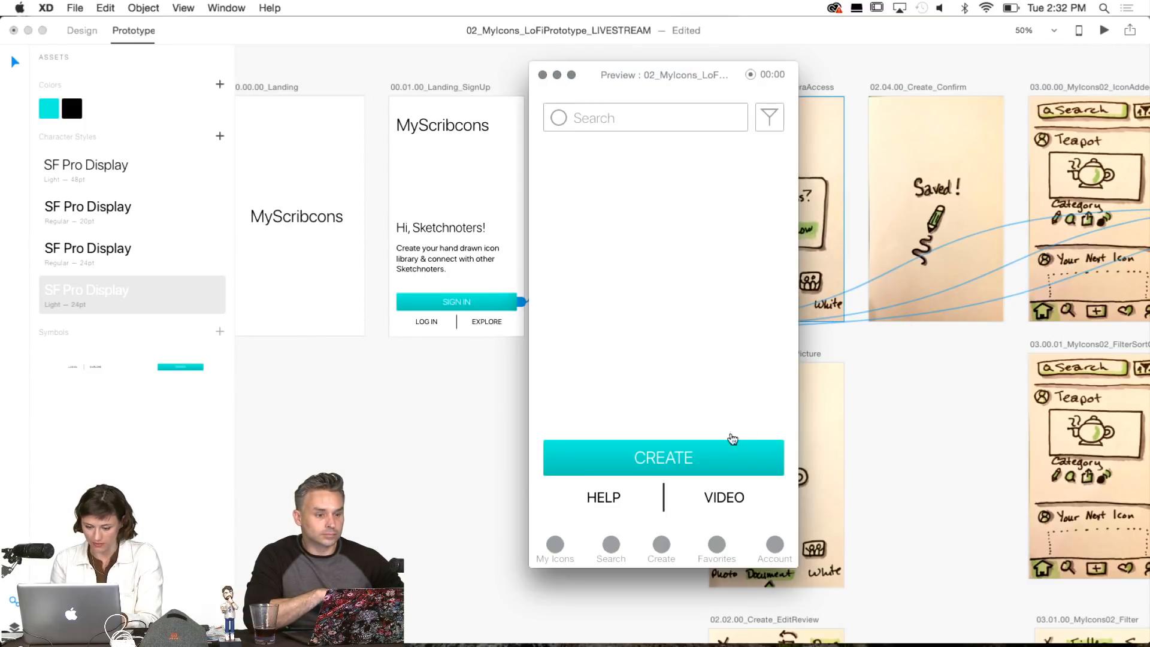
{"action": "left_click", "coordinate": [715, 543]}
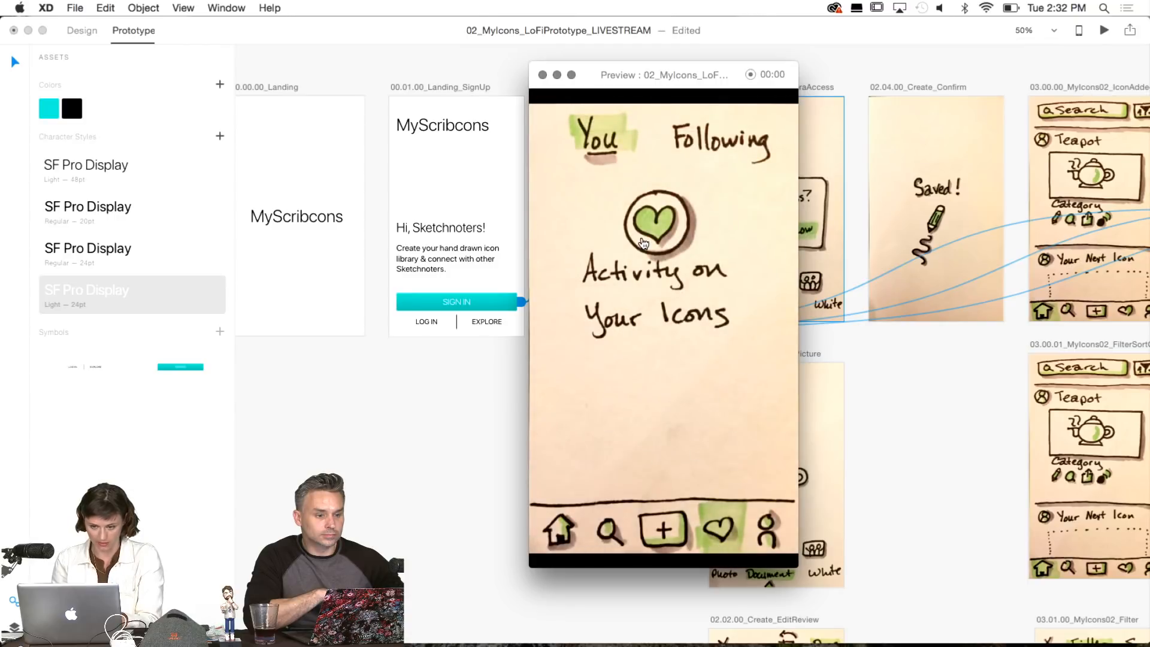
{"action": "left_click", "coordinate": [543, 75]}
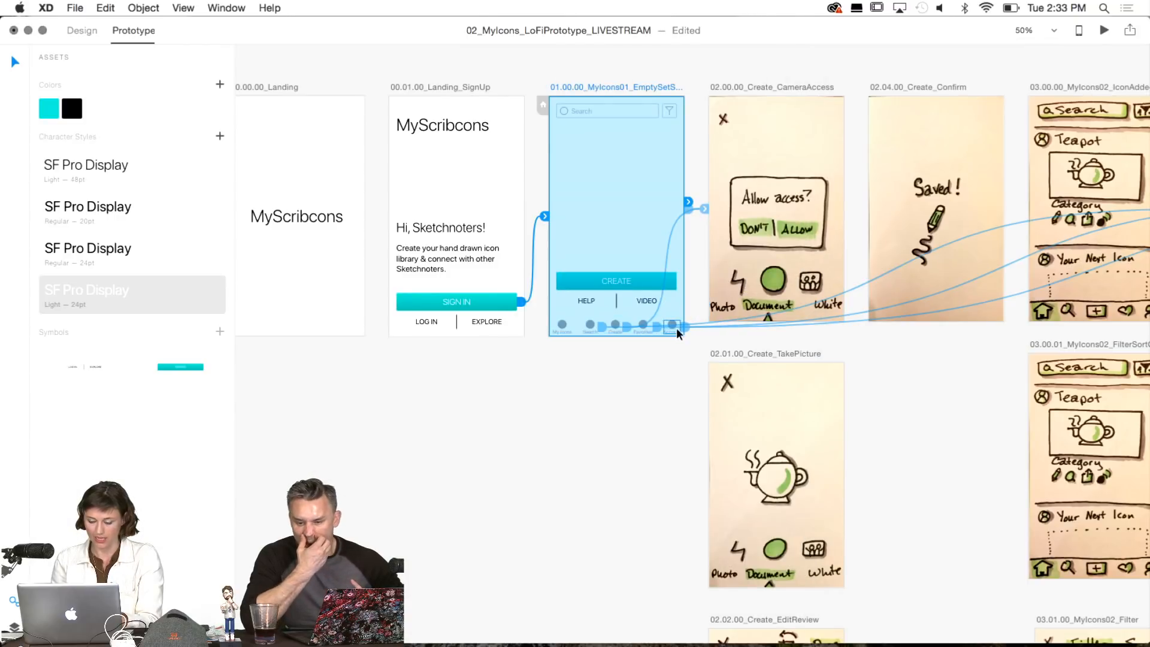
{"action": "left_click", "coordinate": [1103, 31]}
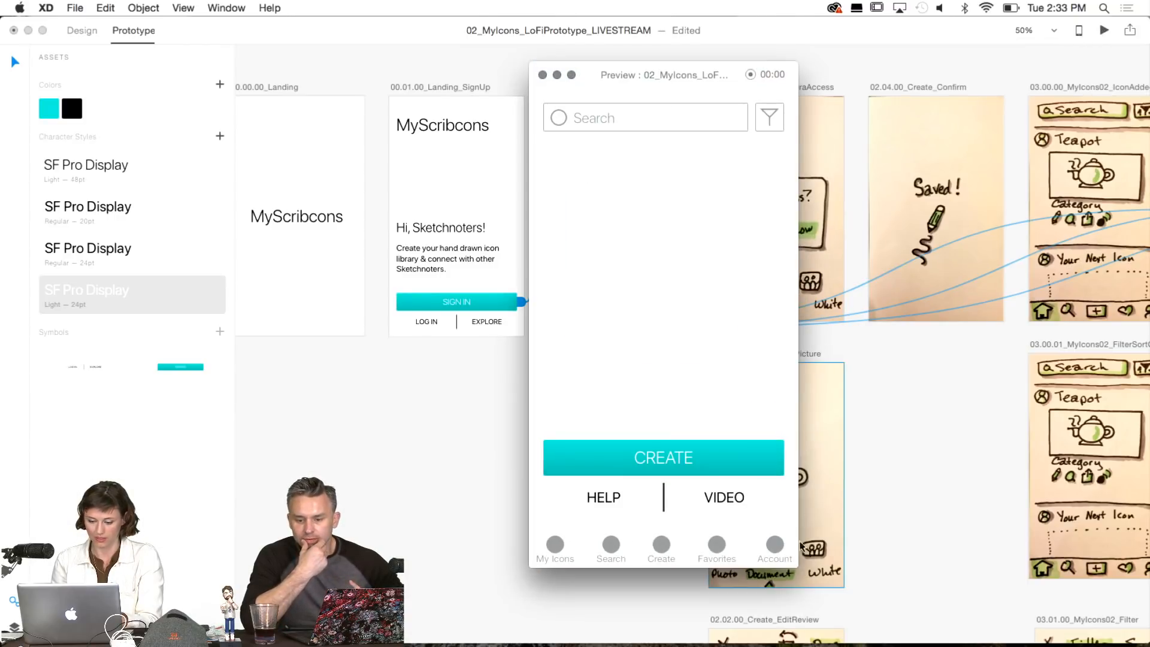
{"action": "left_click", "coordinate": [777, 548]}
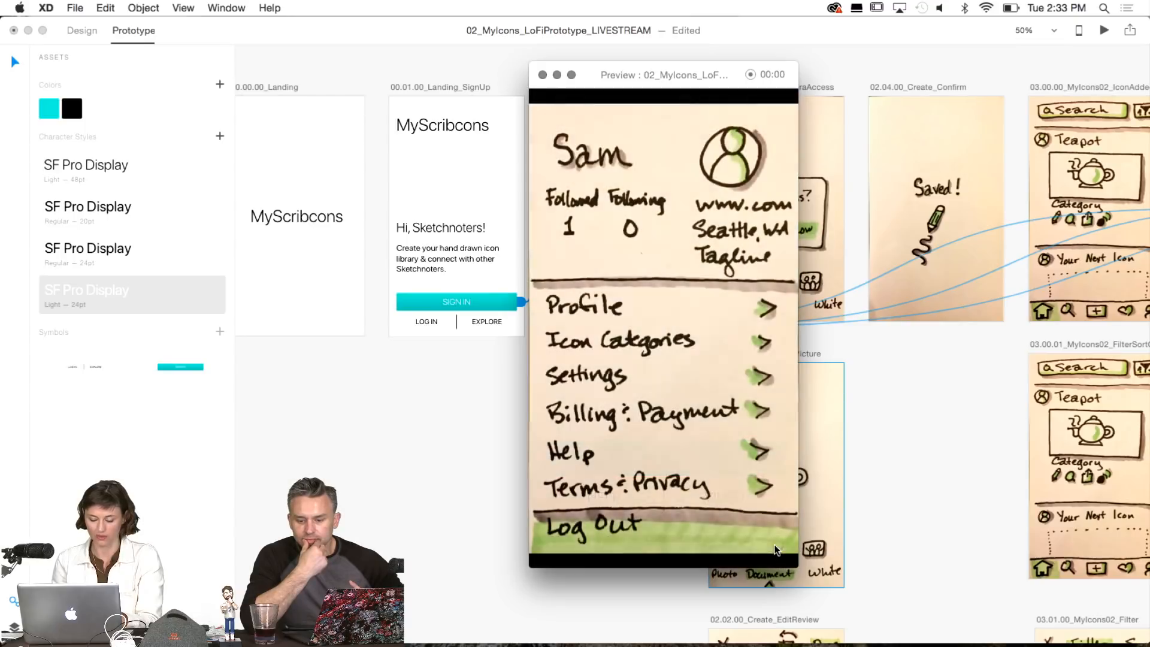
{"action": "left_click", "coordinate": [543, 75]}
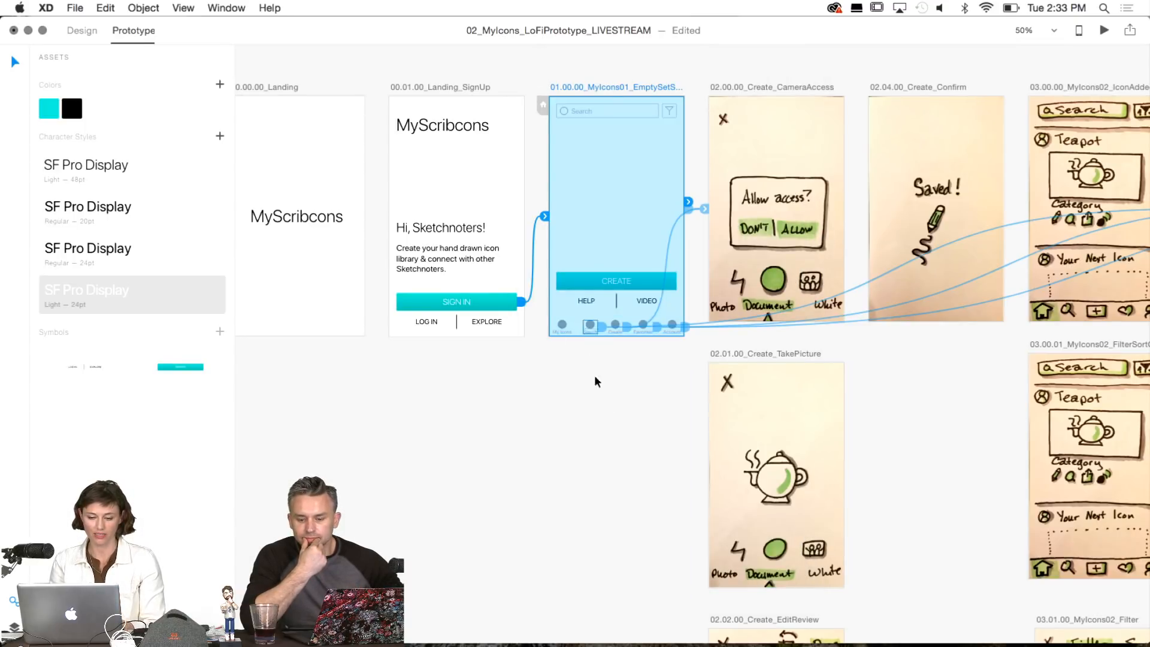
{"action": "left_click", "coordinate": [598, 409]}
{"action": "scroll", "coordinate": [600, 408], "scroll_direction": "up", "scroll_amount": 2}
{"action": "scroll", "coordinate": [599, 407], "scroll_direction": "down", "scroll_amount": 1}
{"action": "key", "text": "super+1"}
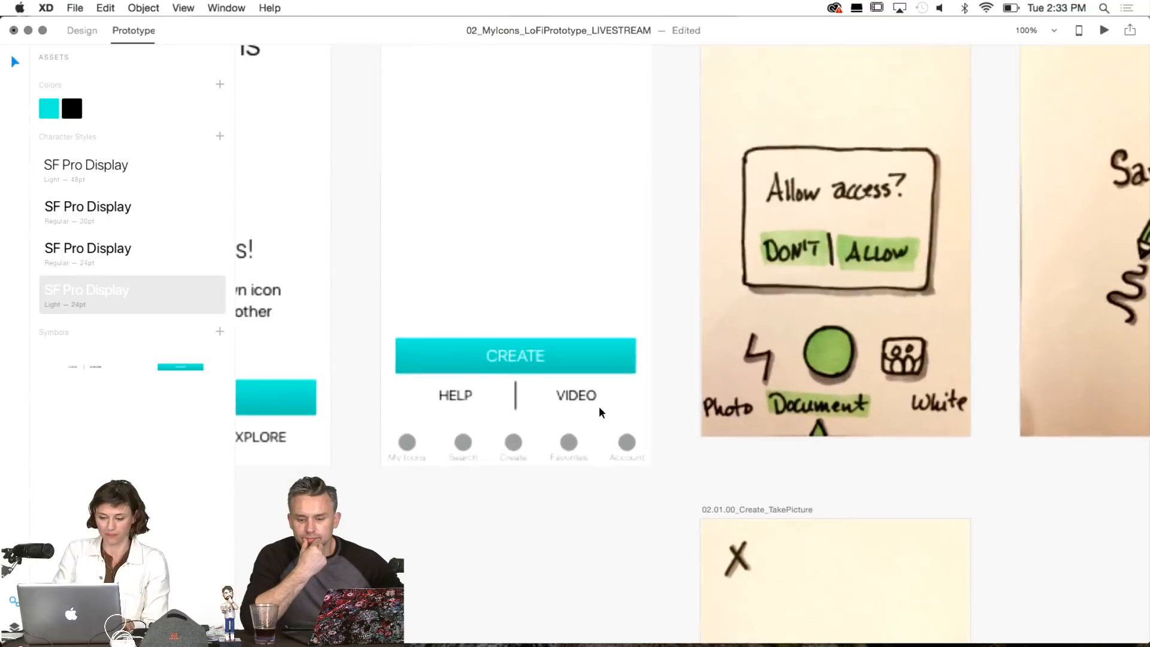
Show the prototype links of the empty-state screen and the 02.00.00_Create_CameraAccess artboard.
{"action": "scroll", "coordinate": [599, 411], "scroll_direction": "up", "scroll_amount": 3}
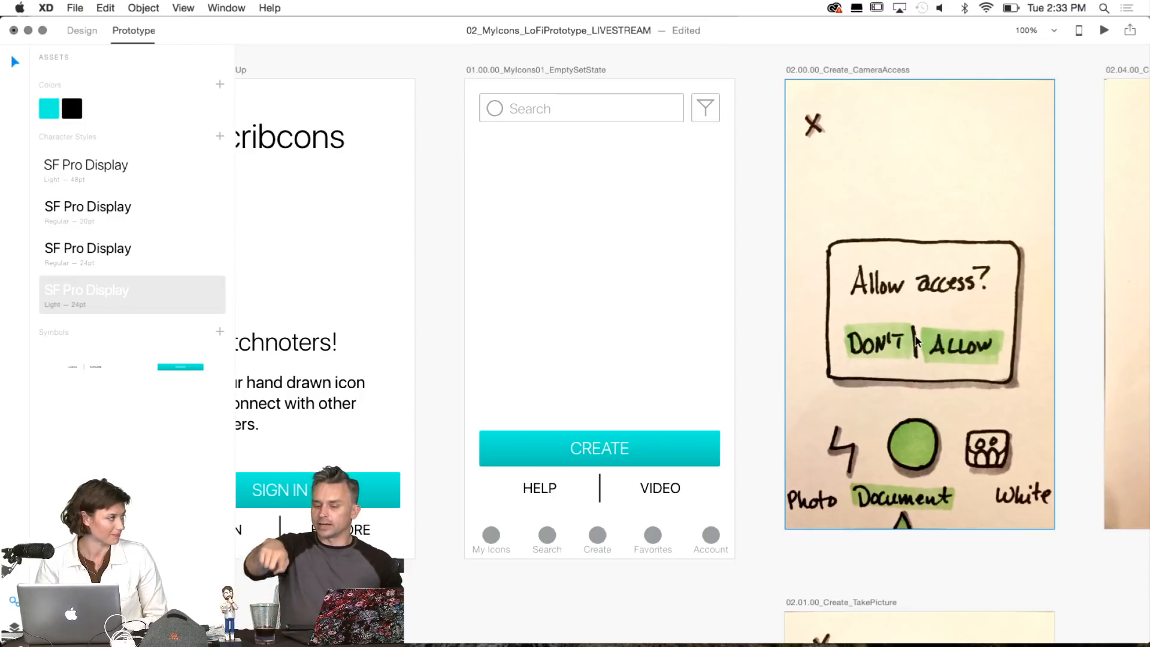
{"action": "left_click", "coordinate": [584, 70]}
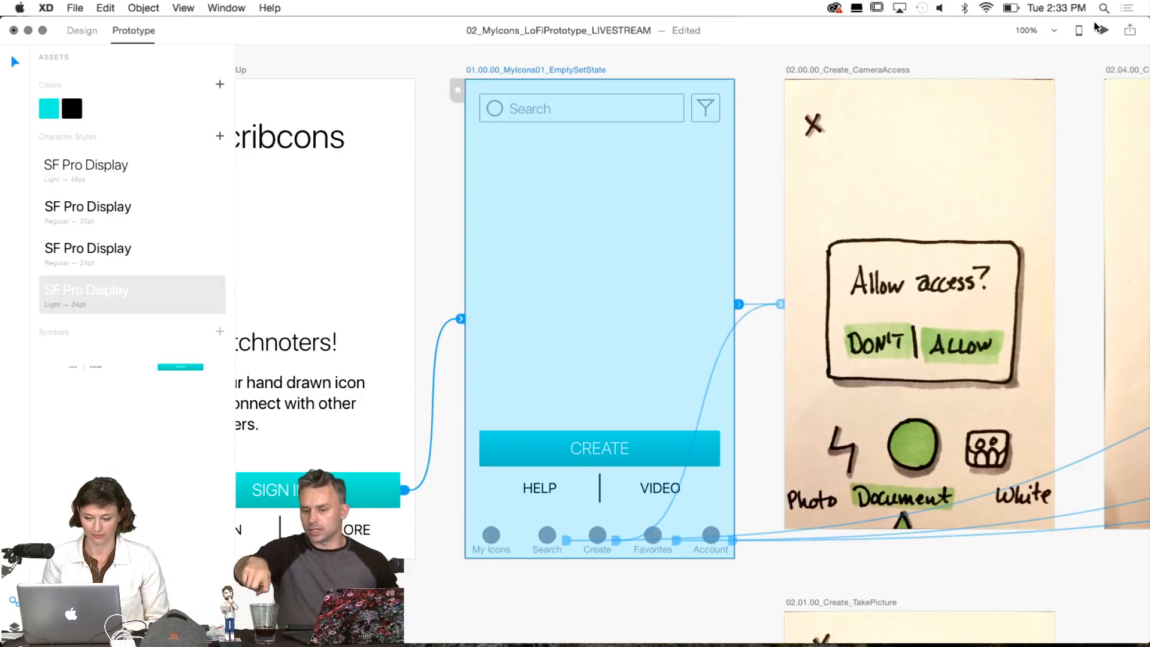
{"action": "left_click", "coordinate": [855, 69]}
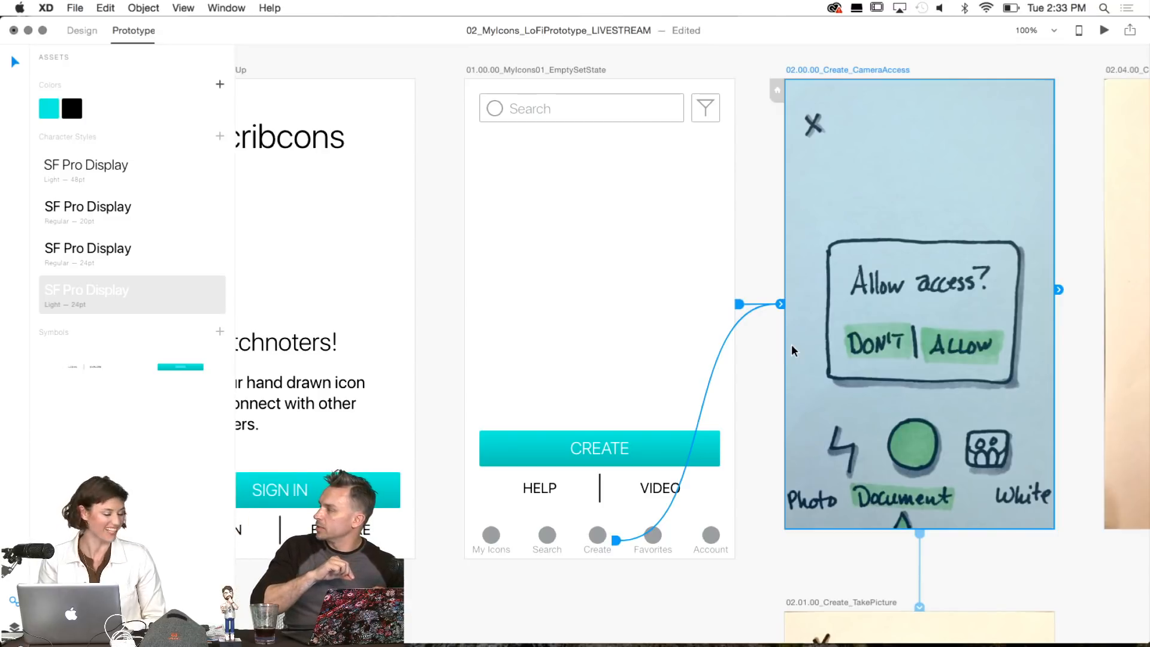
{"action": "left_click", "coordinate": [776, 302]}
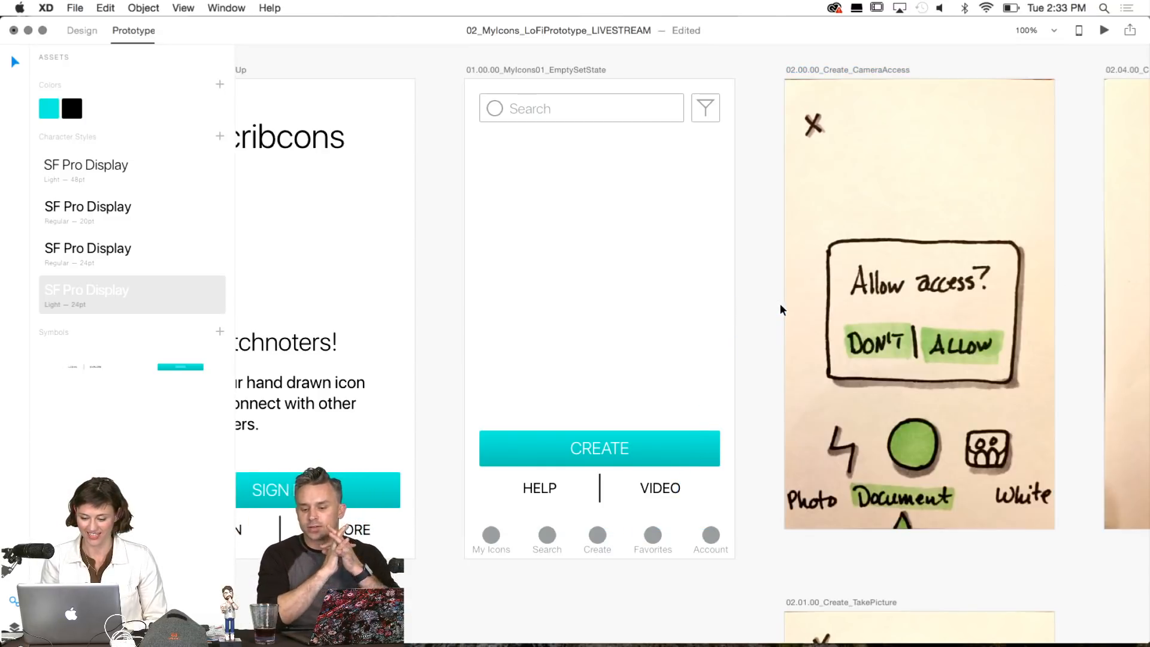
Review the settings and target choices of the empty-state screen's link to 02.00.00_Create_CameraAccess, keeping the current target.
{"action": "left_click", "coordinate": [691, 398]}
{"action": "left_click", "coordinate": [743, 305]}
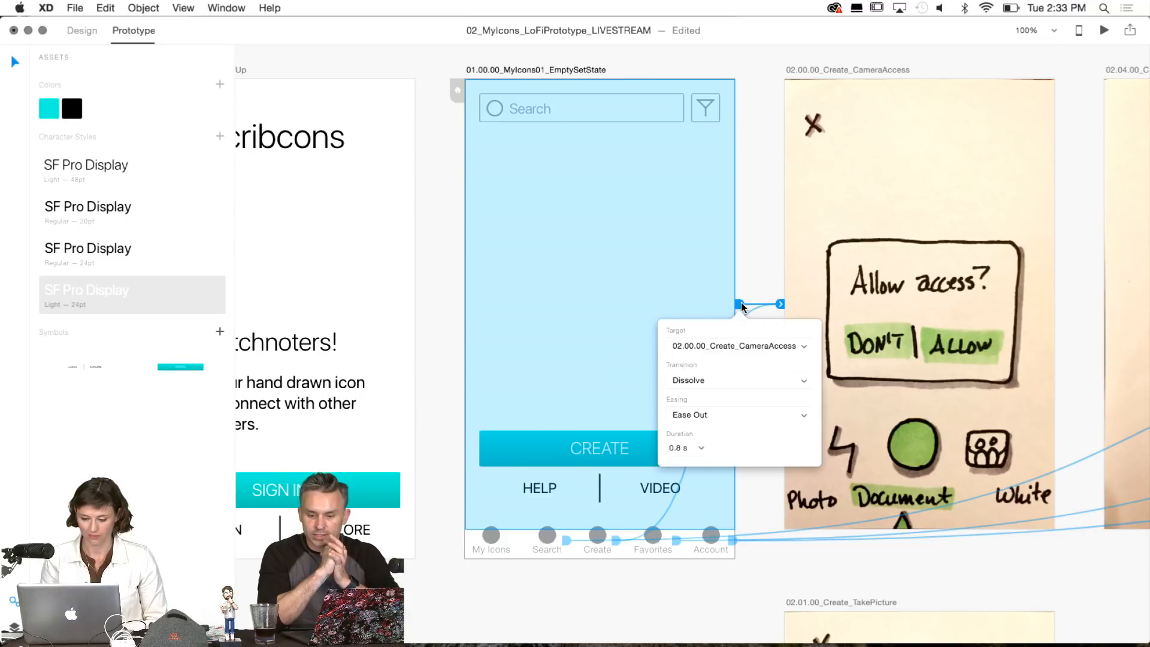
{"action": "left_click", "coordinate": [800, 343]}
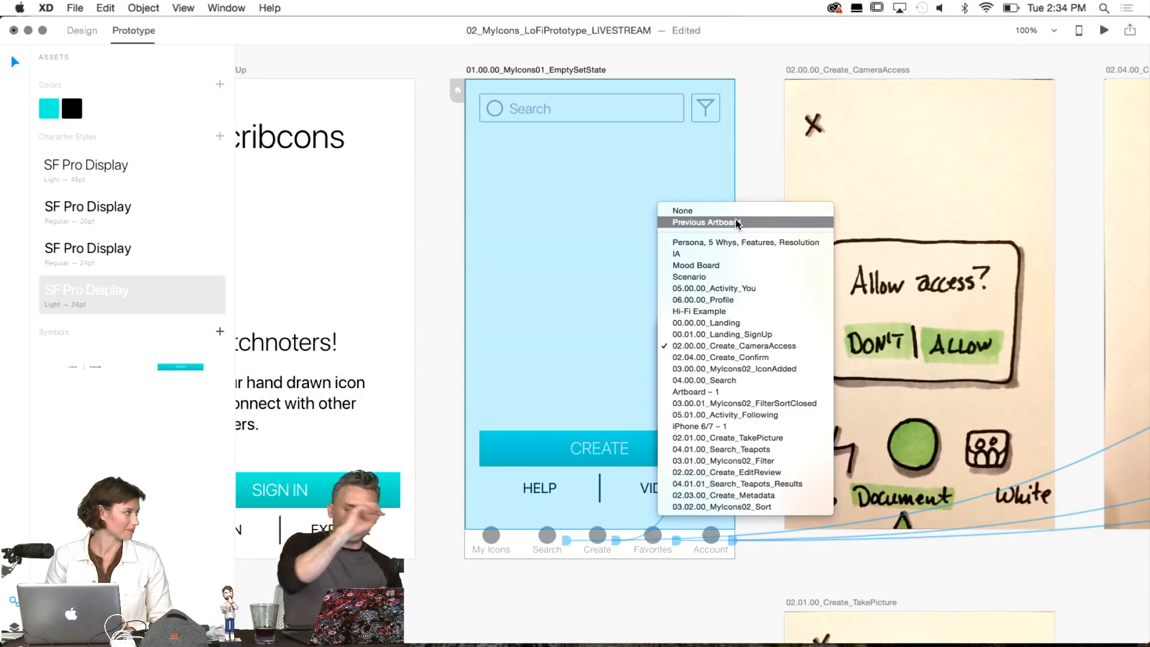
{"action": "left_click", "coordinate": [758, 179]}
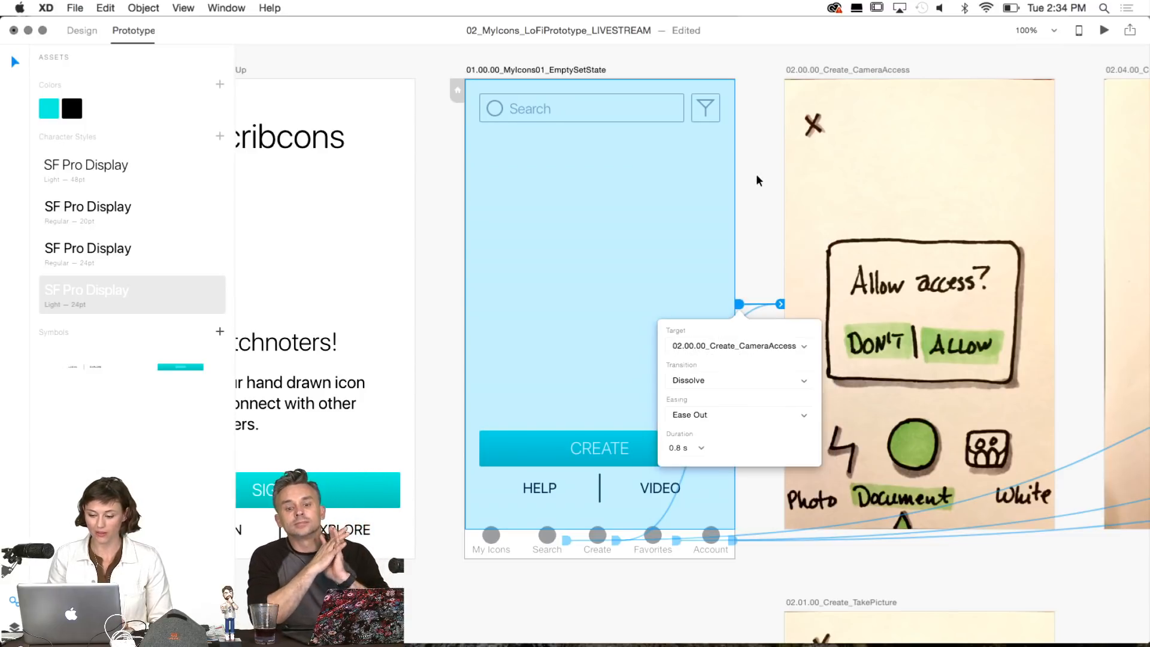
{"action": "left_click", "coordinate": [749, 257]}
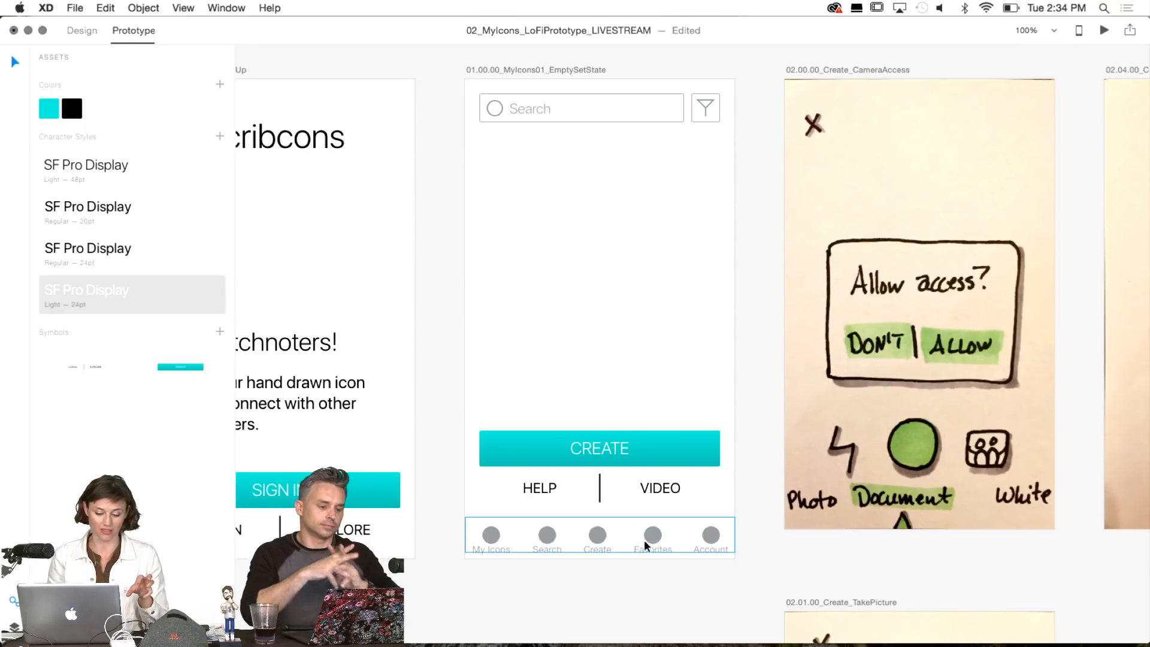
Compare the empty-state screen's tab bar with the tab bars sketched on the My Icons, Search and Activity artboards.
{"action": "scroll", "coordinate": [649, 535], "scroll_direction": "right", "scroll_amount": 15}
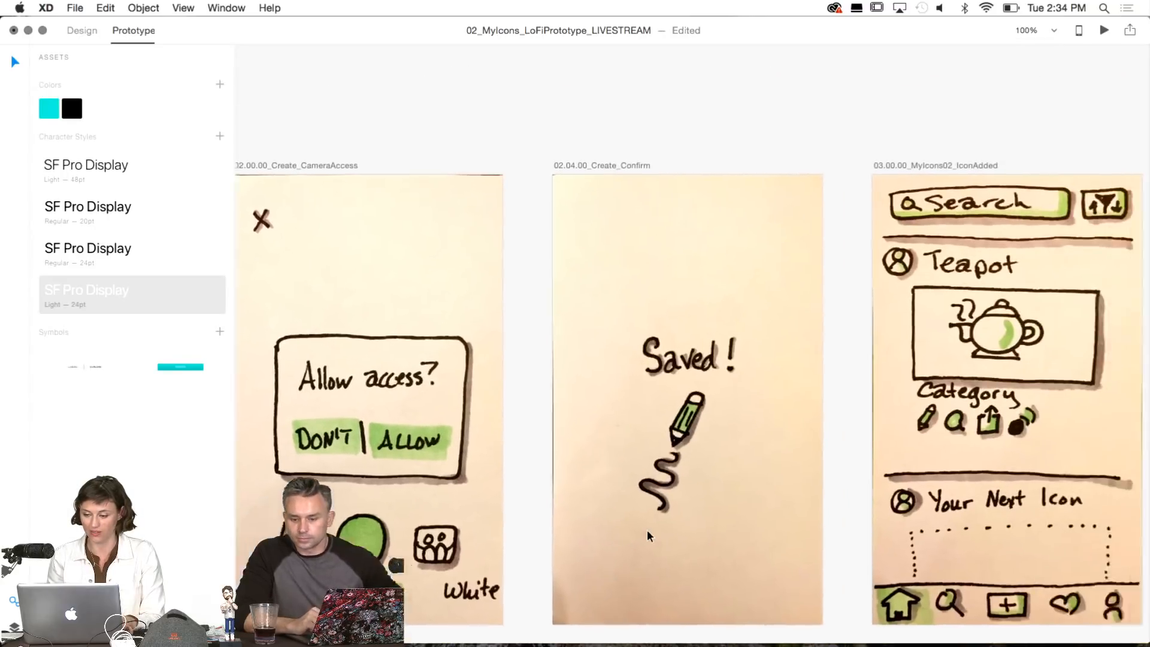
{"action": "scroll", "coordinate": [646, 530], "scroll_direction": "right", "scroll_amount": 15}
{"action": "scroll", "coordinate": [647, 529], "scroll_direction": "up", "scroll_amount": 2}
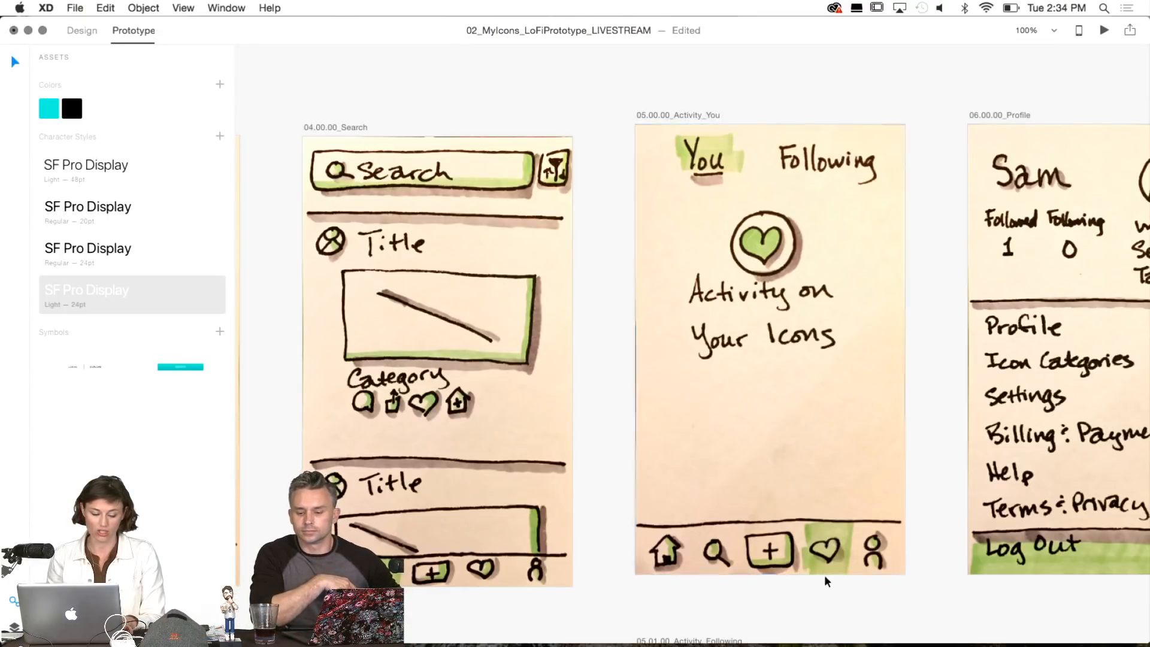
{"action": "scroll", "coordinate": [804, 550], "scroll_direction": "left", "scroll_amount": 5}
{"action": "scroll", "coordinate": [805, 550], "scroll_direction": "down", "scroll_amount": 2}
{"action": "scroll", "coordinate": [805, 550], "scroll_direction": "left", "scroll_amount": 20}
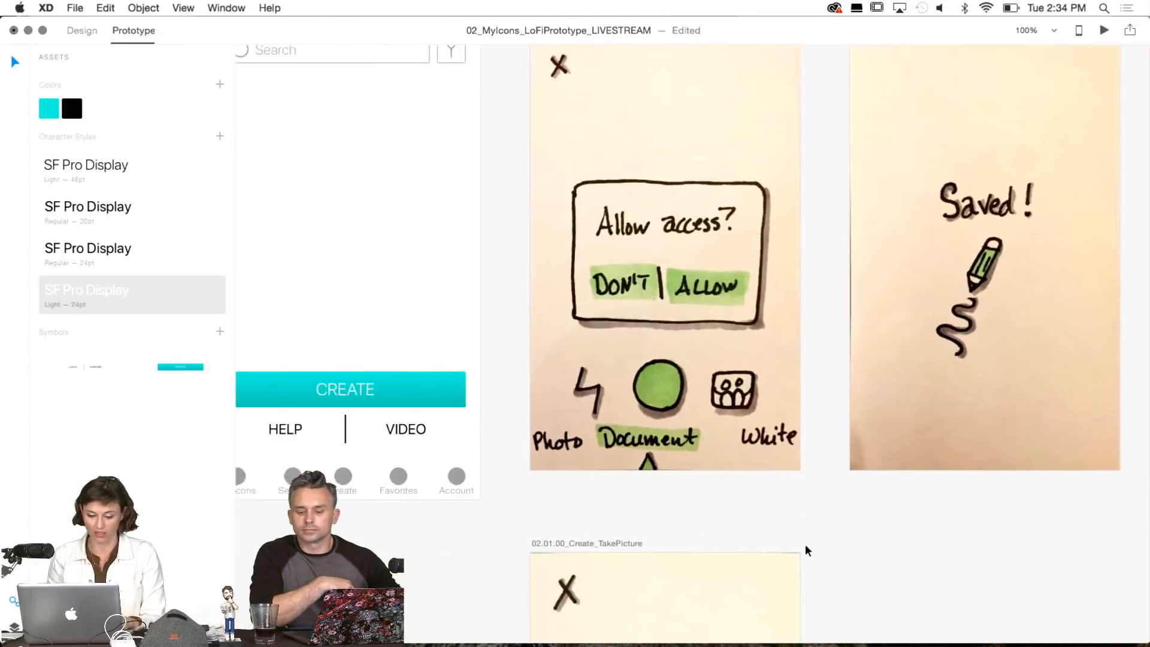
{"action": "scroll", "coordinate": [805, 550], "scroll_direction": "down", "scroll_amount": 1}
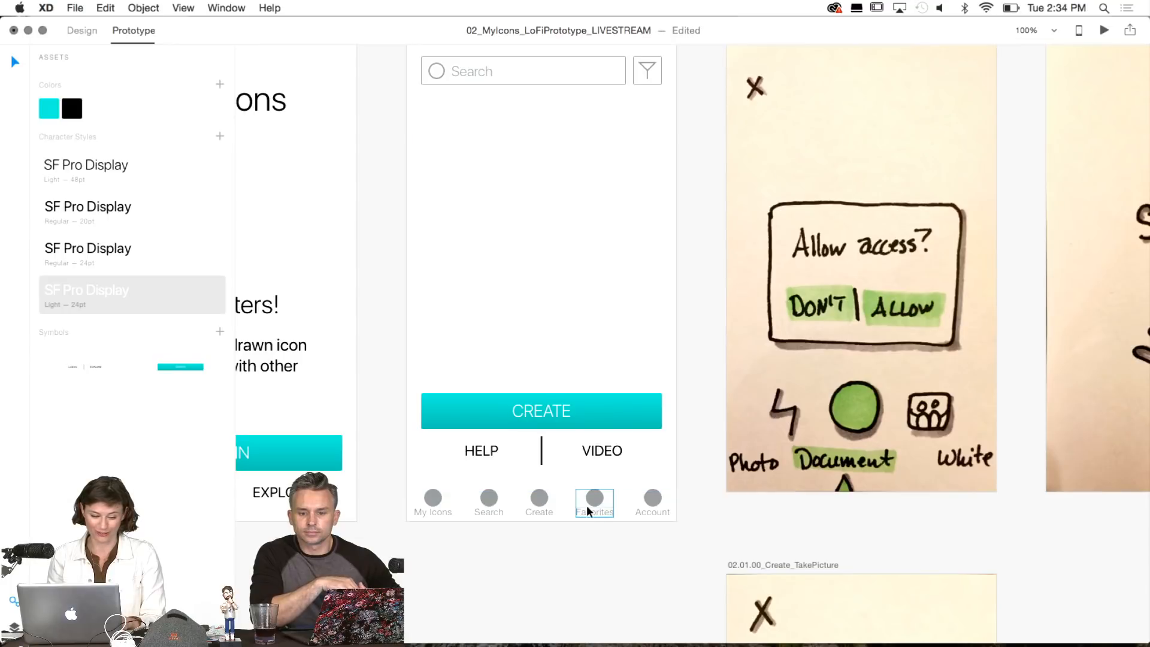
{"action": "scroll", "coordinate": [839, 425], "scroll_direction": "right", "scroll_amount": 15}
{"action": "scroll", "coordinate": [840, 425], "scroll_direction": "right", "scroll_amount": 8}
{"action": "scroll", "coordinate": [839, 425], "scroll_direction": "up", "scroll_amount": 1}
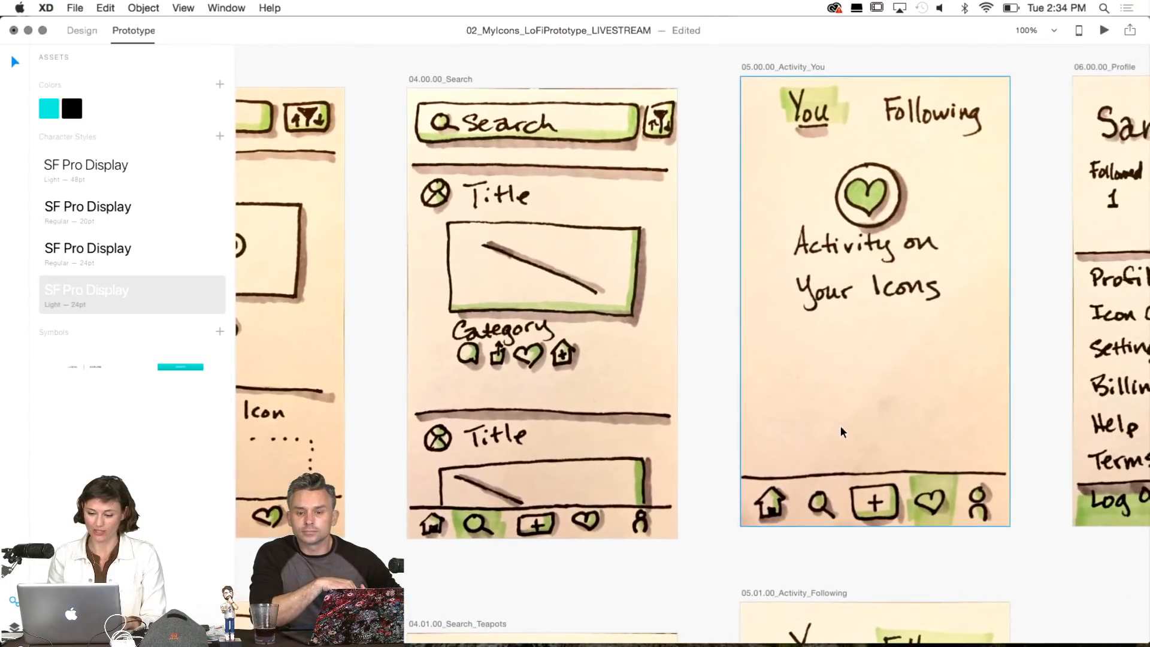
{"action": "scroll", "coordinate": [679, 259], "scroll_direction": "left", "scroll_amount": 15}
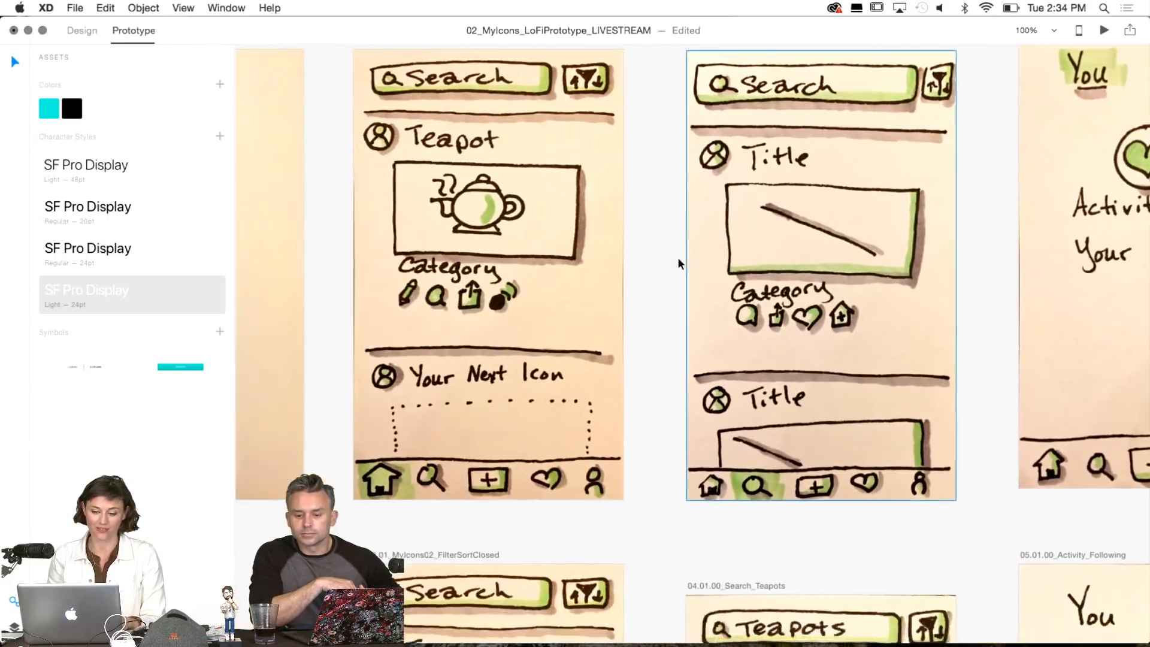
{"action": "scroll", "coordinate": [679, 262], "scroll_direction": "left", "scroll_amount": 10}
{"action": "scroll", "coordinate": [679, 263], "scroll_direction": "up", "scroll_amount": 2}
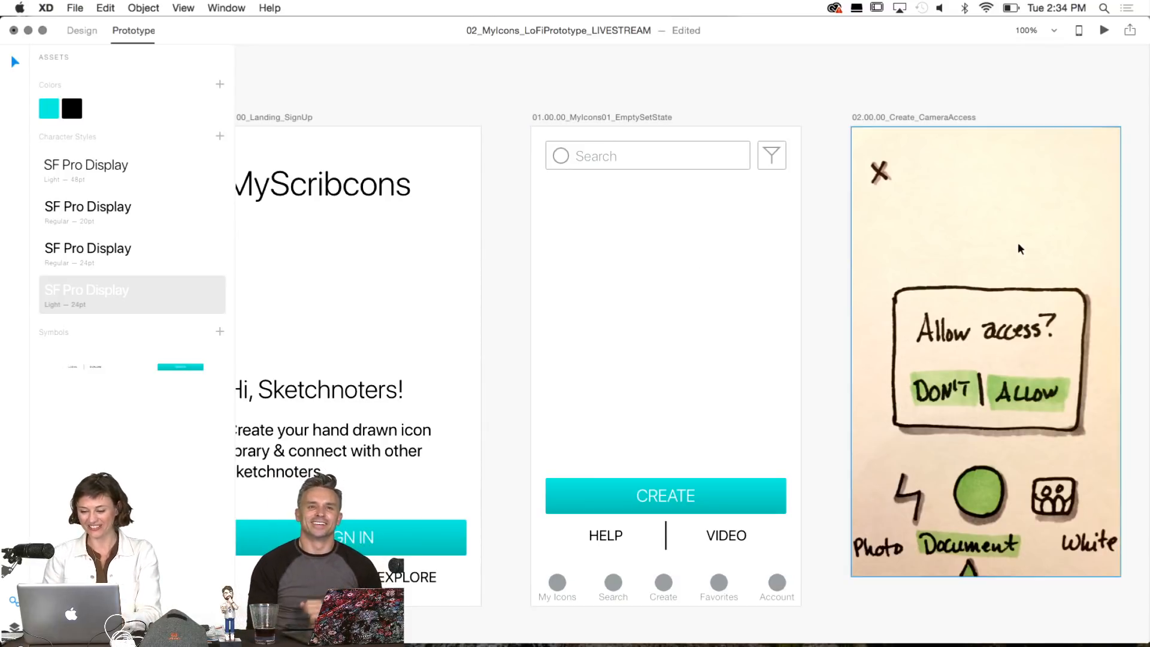
Switch to design mode and set the opacity of the empty-state screen's hand-drawn sketch to 50%.
{"action": "left_click", "coordinate": [81, 31]}
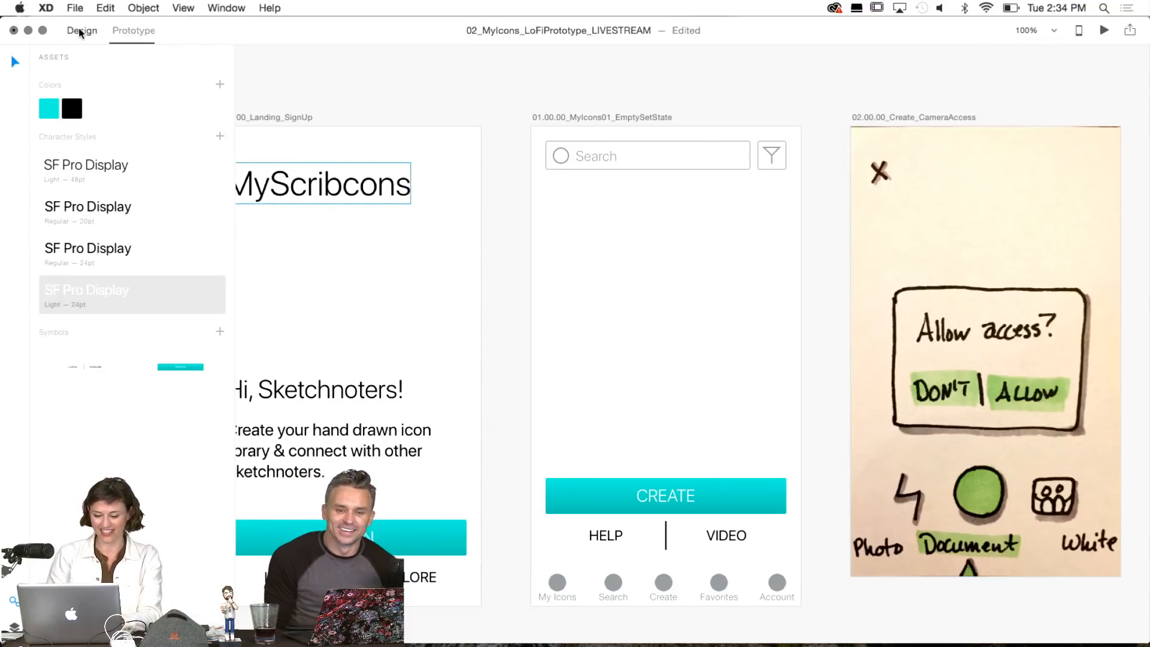
{"action": "left_click", "coordinate": [627, 246]}
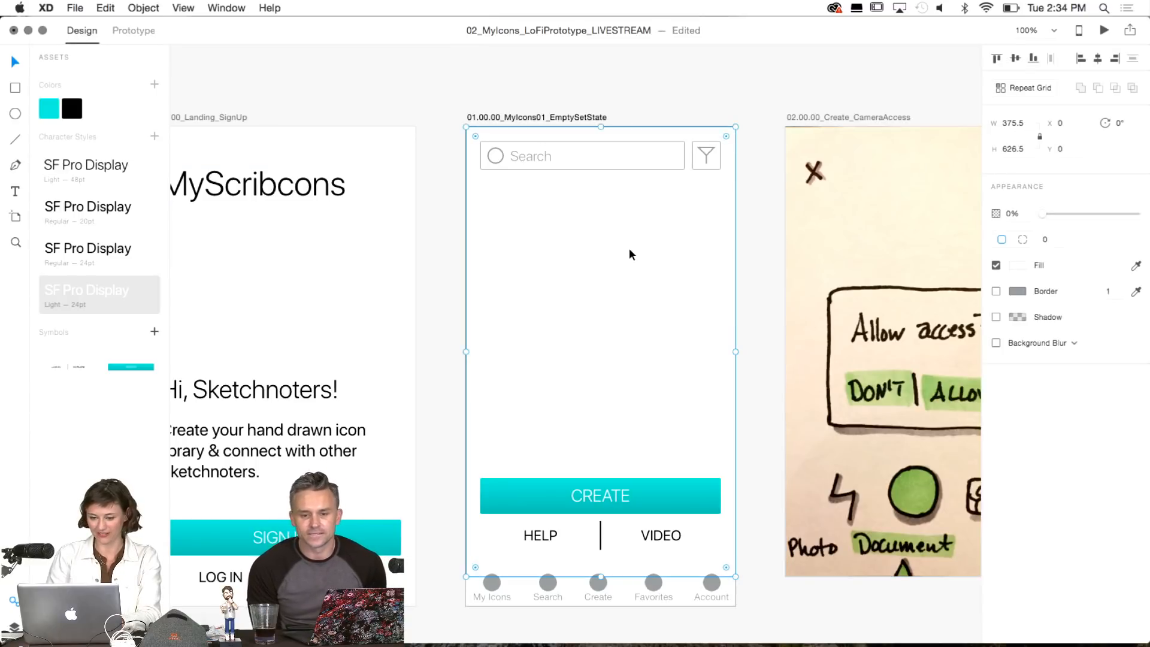
{"action": "left_click_drag", "start_coordinate": [1042, 215], "coordinate": [1087, 221]}
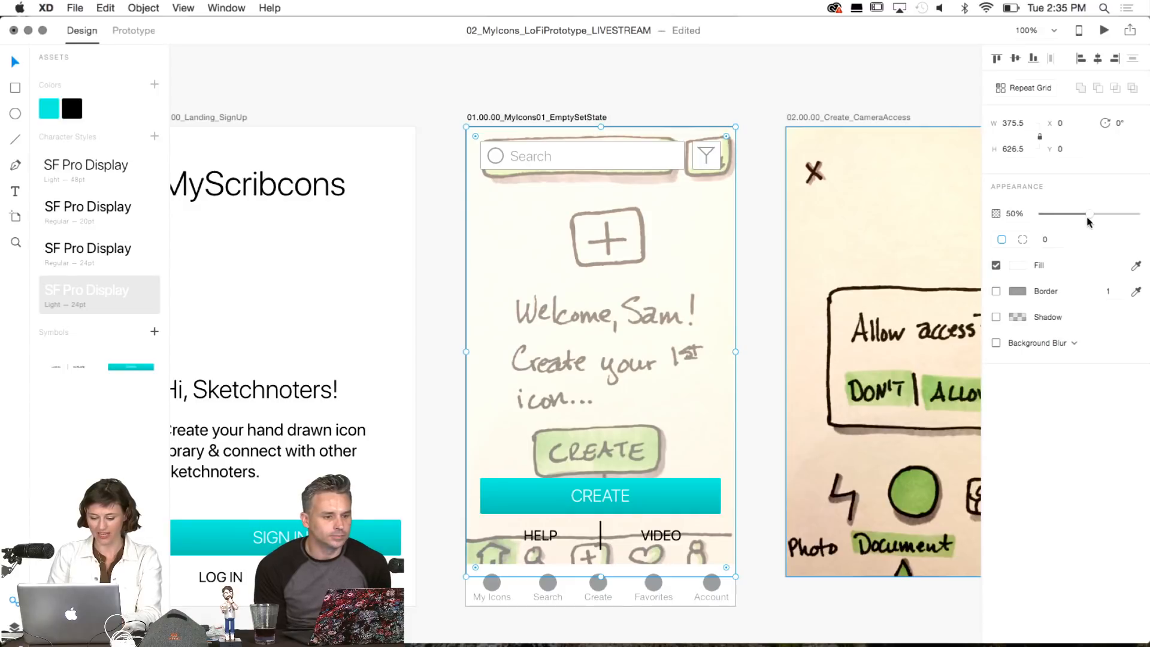
Add the sketch's welcome greeting with the persona's first name as a text line over its handwritten version.
{"action": "key", "text": "t"}
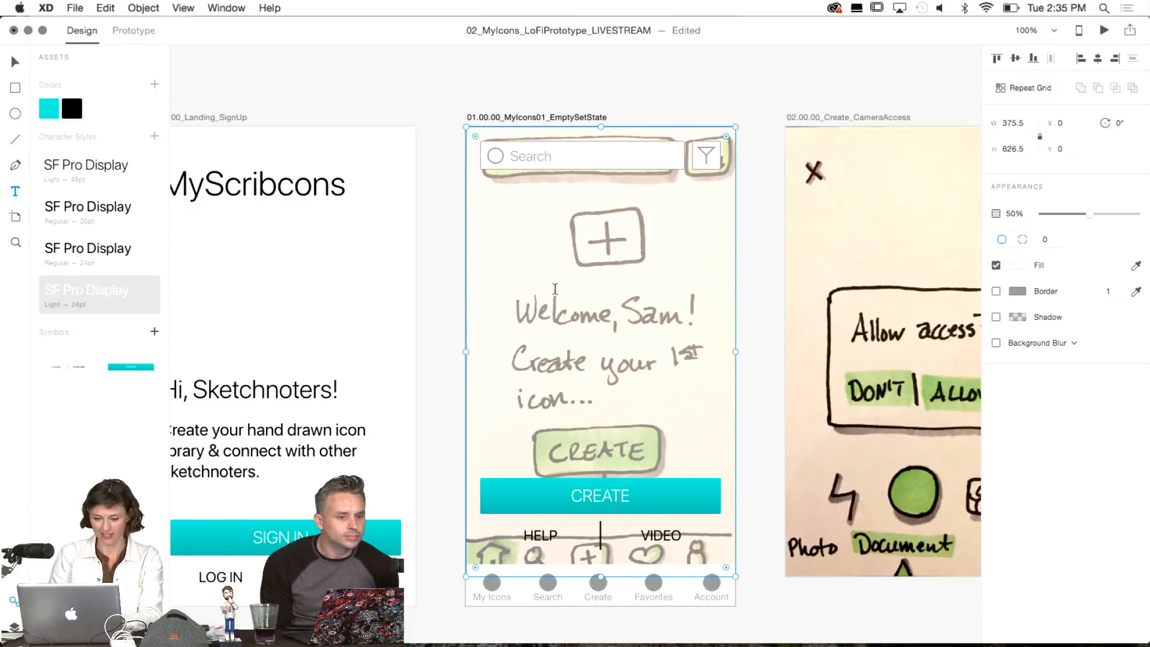
{"action": "left_click", "coordinate": [511, 302]}
{"action": "type", "text": "We"}
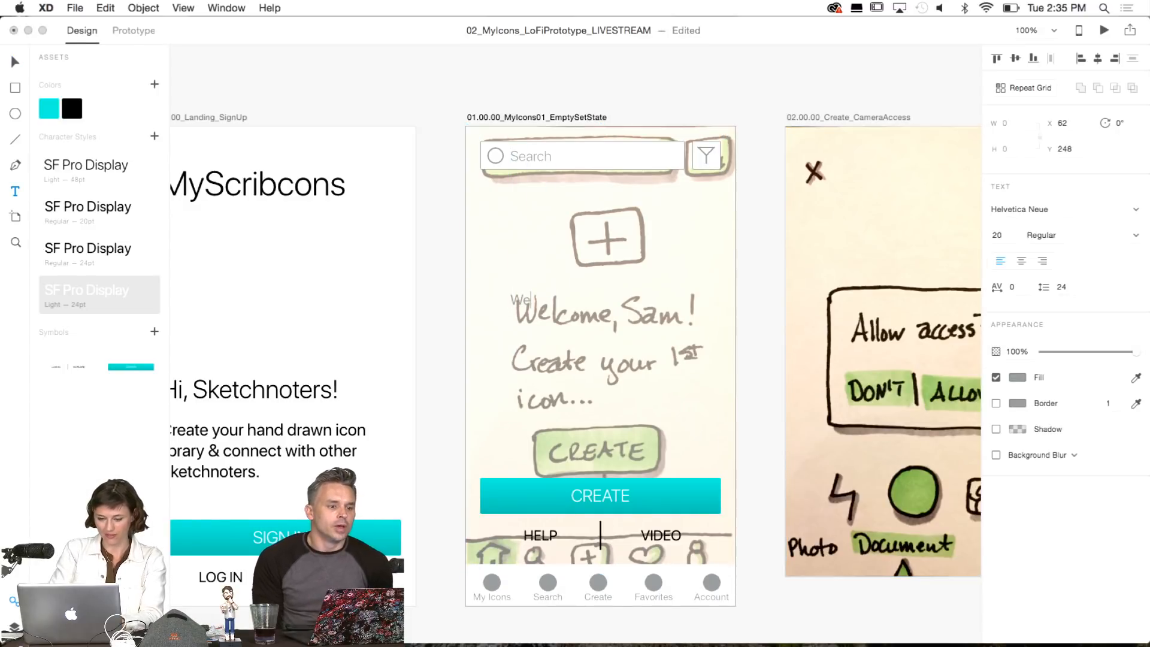
{"action": "type", "text": "lcome, Sam!"}
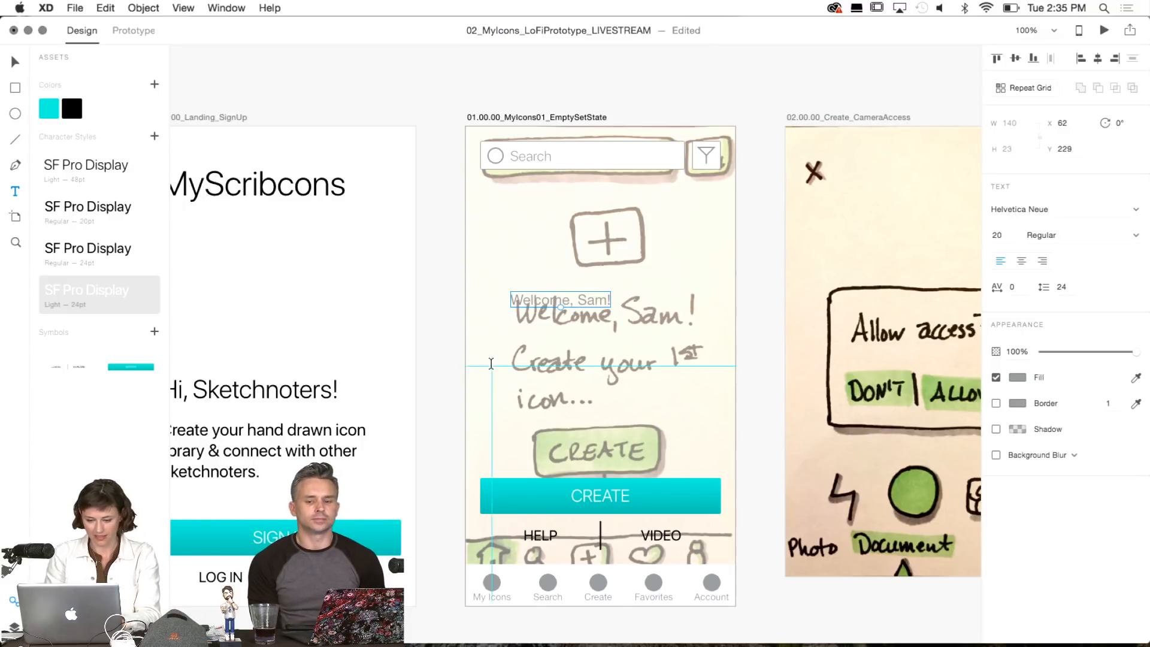
{"action": "left_click_drag", "start_coordinate": [500, 341], "coordinate": [698, 417]}
{"action": "key", "text": "Escape"}
{"action": "key", "text": "super+z"}
{"action": "key", "text": "r"}
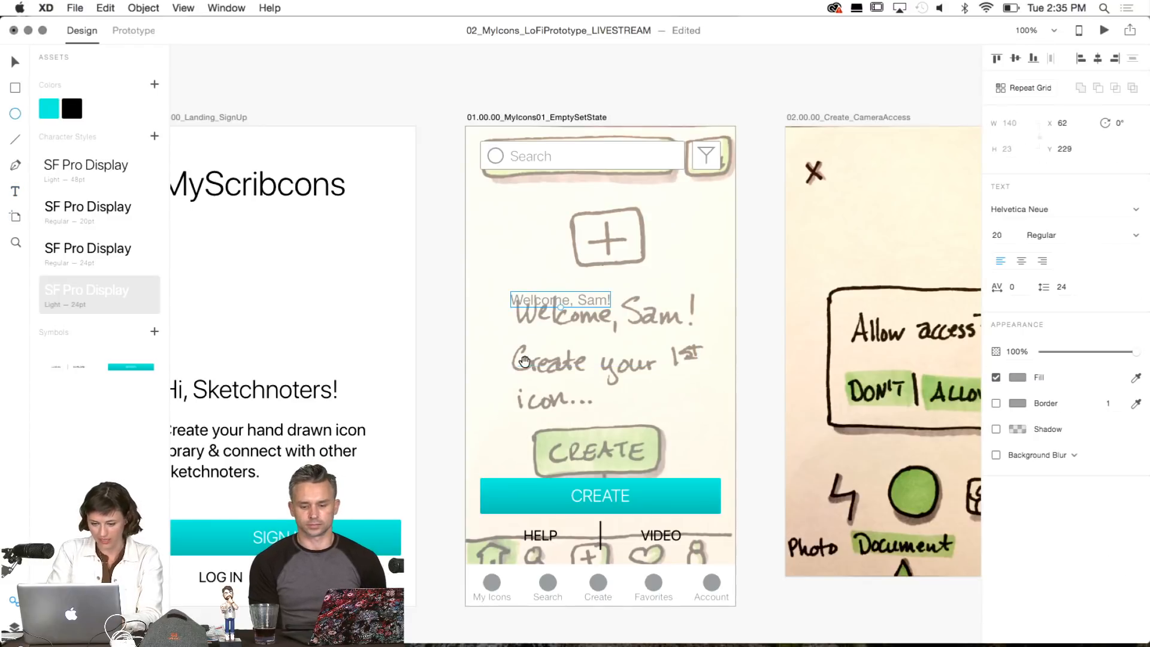
{"action": "key", "text": "e"}
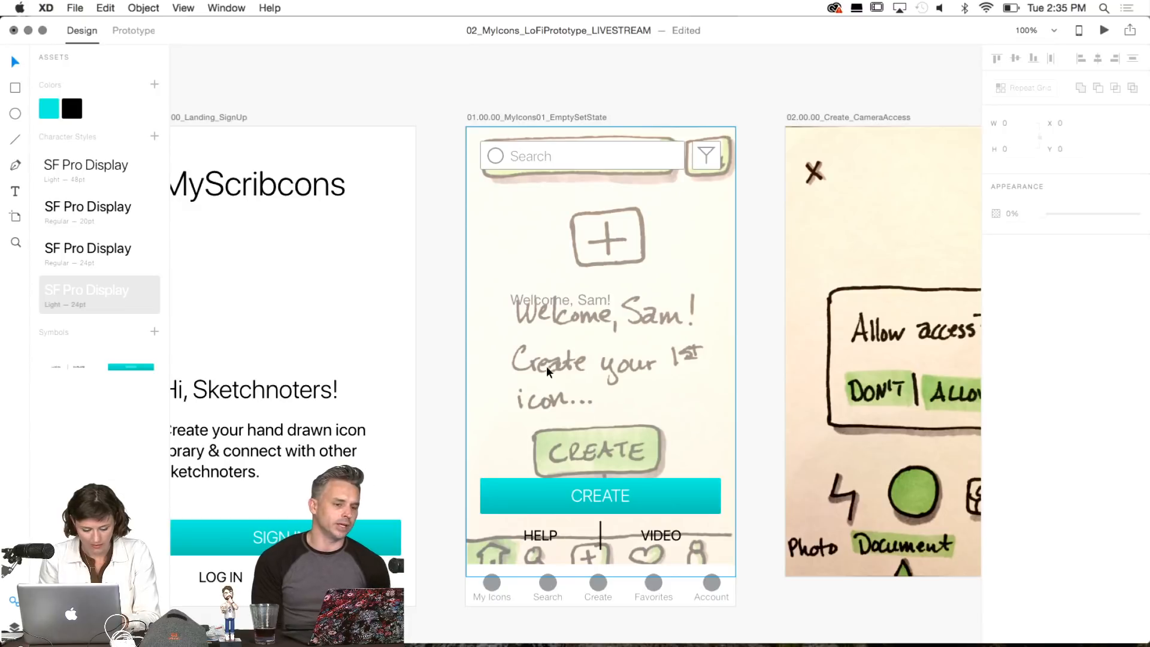
{"action": "key", "text": "t"}
{"action": "mouse_move", "coordinate": [511, 287]}
{"action": "left_mouse_down"}
{"action": "mouse_move", "coordinate": [679, 351]}
{"action": "mouse_move", "coordinate": [688, 402]}
{"action": "mouse_move", "coordinate": [662, 380]}
{"action": "mouse_move", "coordinate": [664, 398]}
{"action": "left_mouse_up"}
{"action": "key", "text": "Escape"}
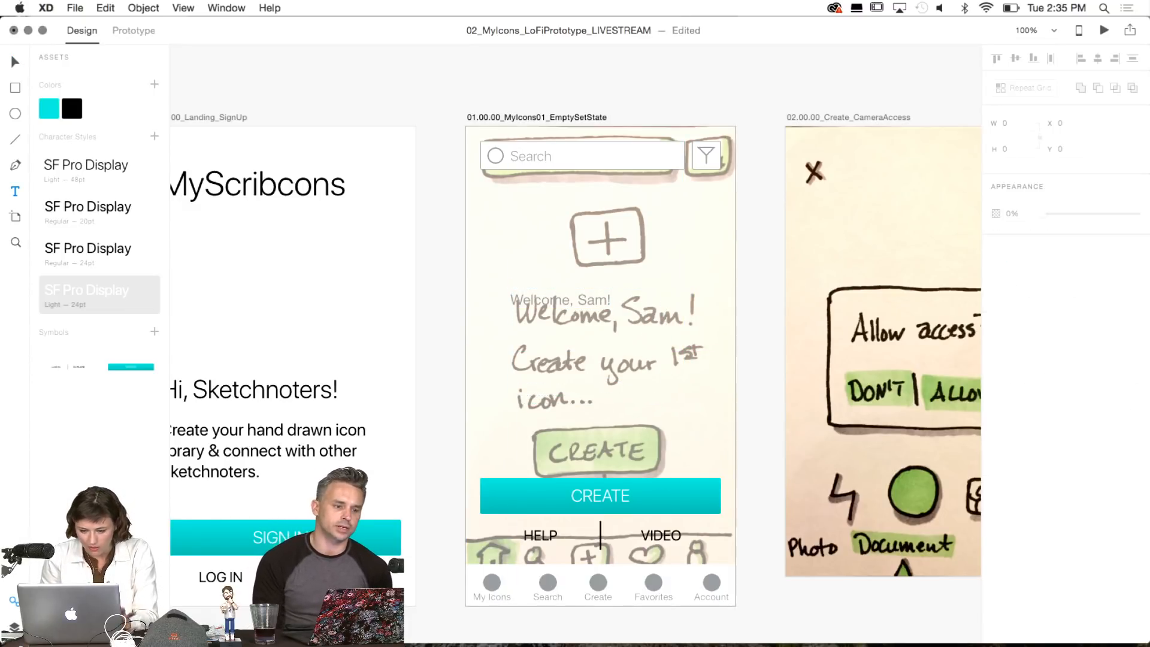
{"action": "left_click", "coordinate": [576, 301]}
{"action": "left_click", "coordinate": [576, 300]}
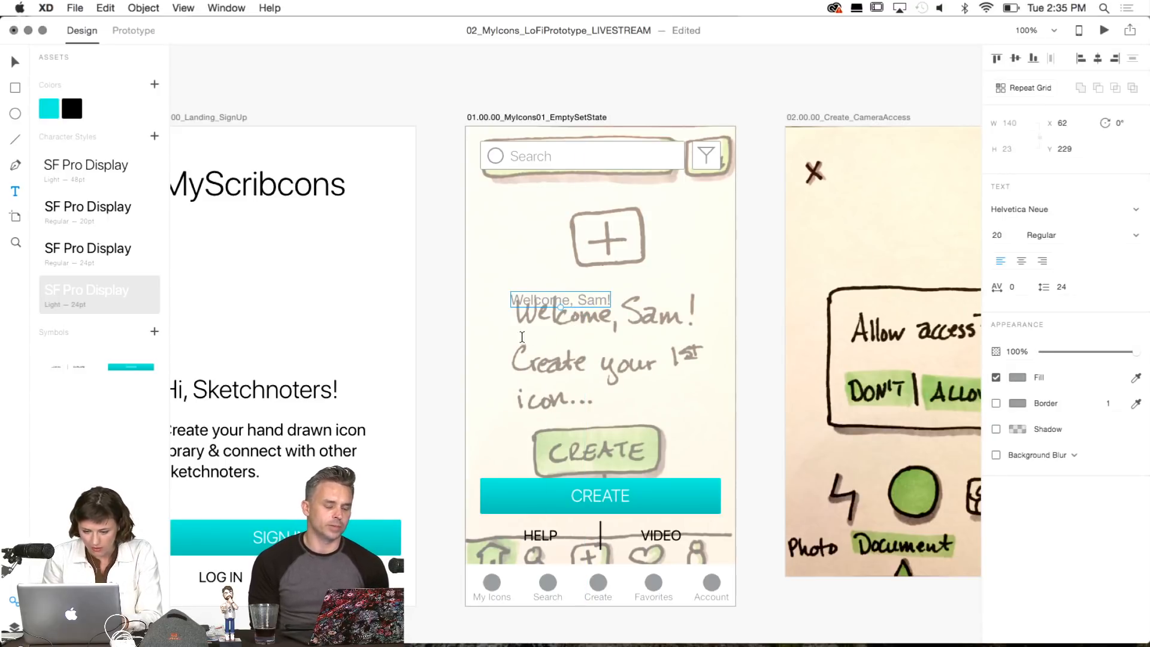
Add an area text box about 266 by 123 below the welcome greeting, reading "Create your 1st icon...".
{"action": "mouse_move", "coordinate": [511, 331]}
{"action": "left_mouse_down"}
{"action": "mouse_move", "coordinate": [521, 478]}
{"action": "mouse_move", "coordinate": [686, 467]}
{"action": "mouse_move", "coordinate": [703, 422]}
{"action": "left_mouse_up"}
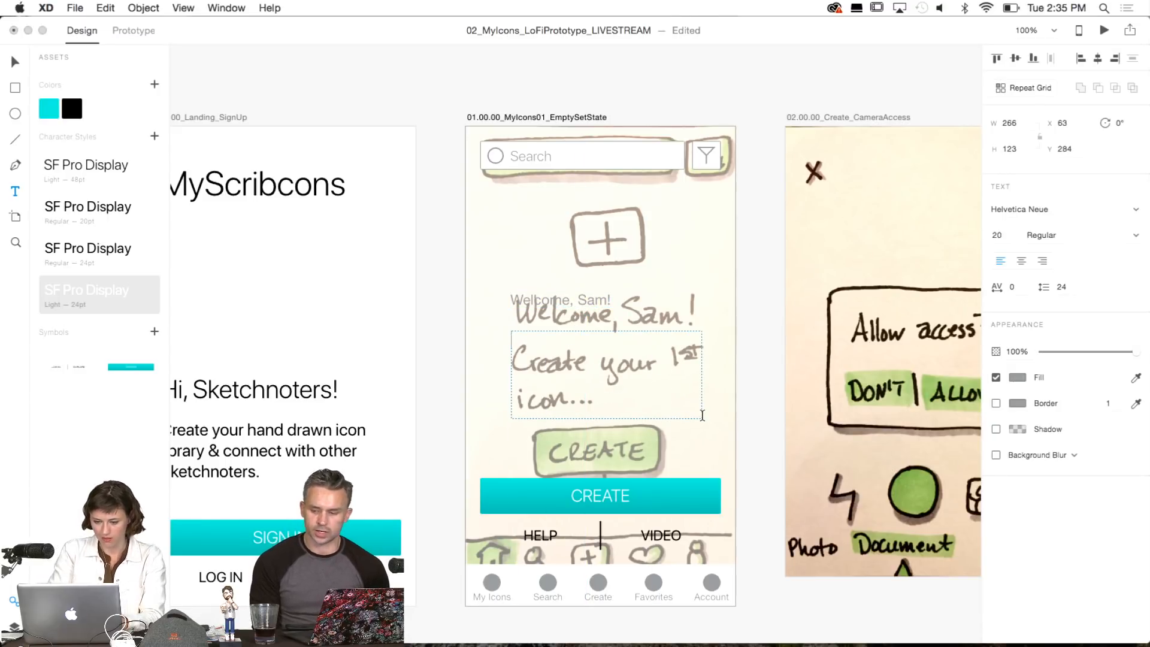
{"action": "type", "text": "We"}
{"action": "key", "text": "BackSpace"}
{"action": "key", "text": "BackSpace"}
{"action": "type", "text": "Create"}
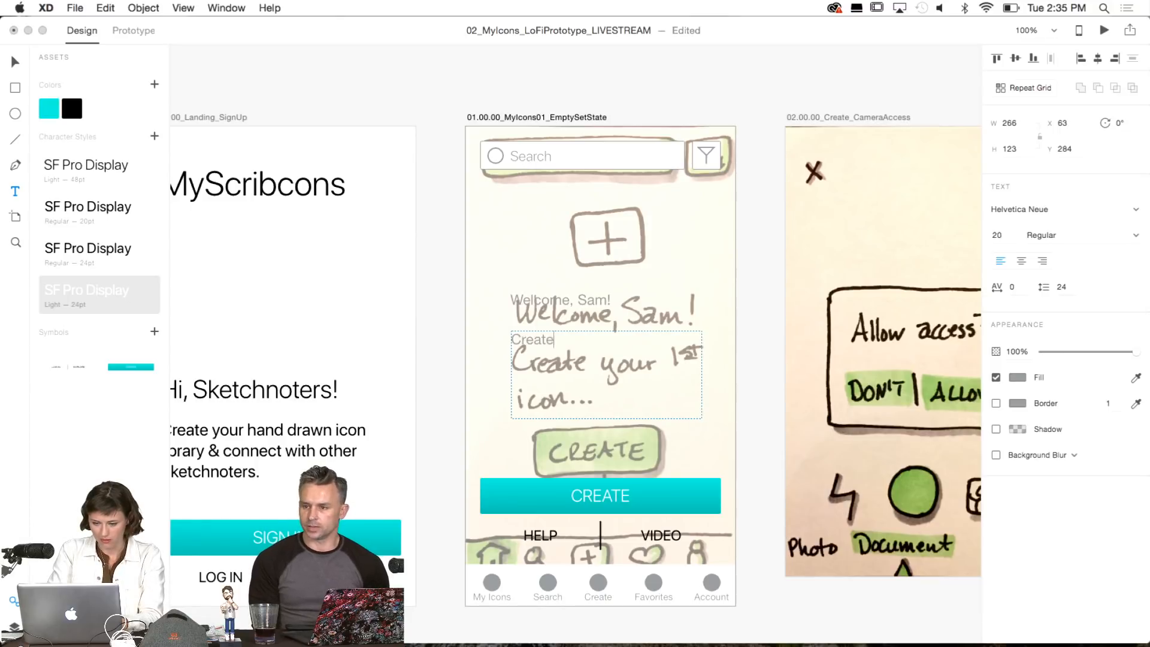
{"action": "type", "text": " your 1st"}
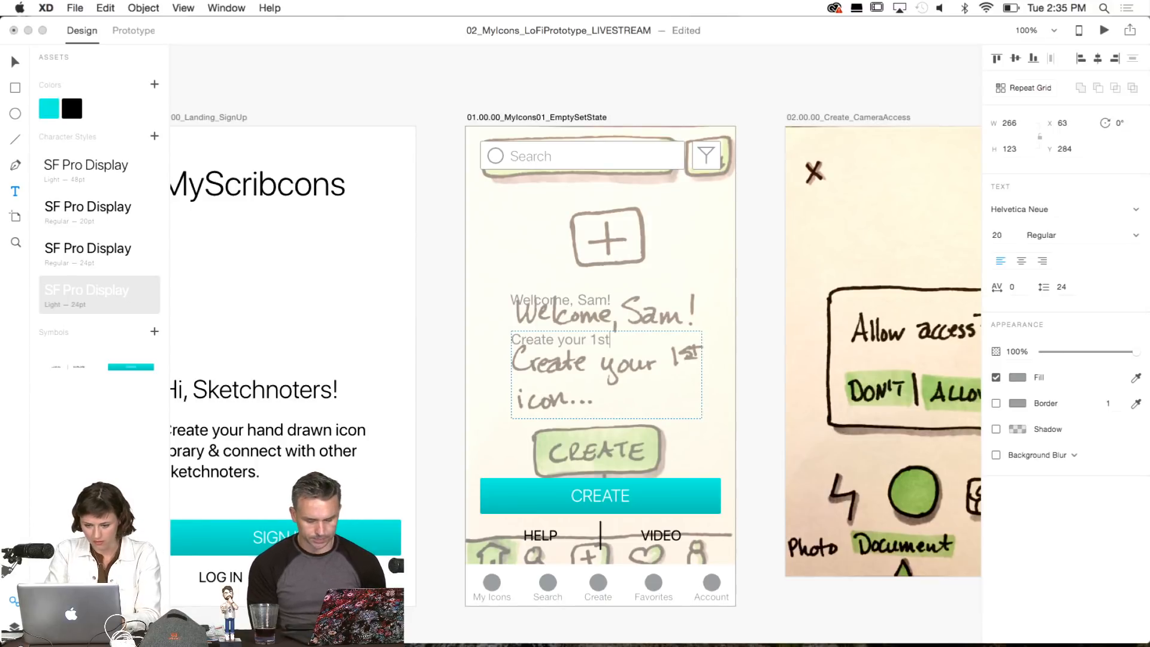
{"action": "type", "text": " icon..."}
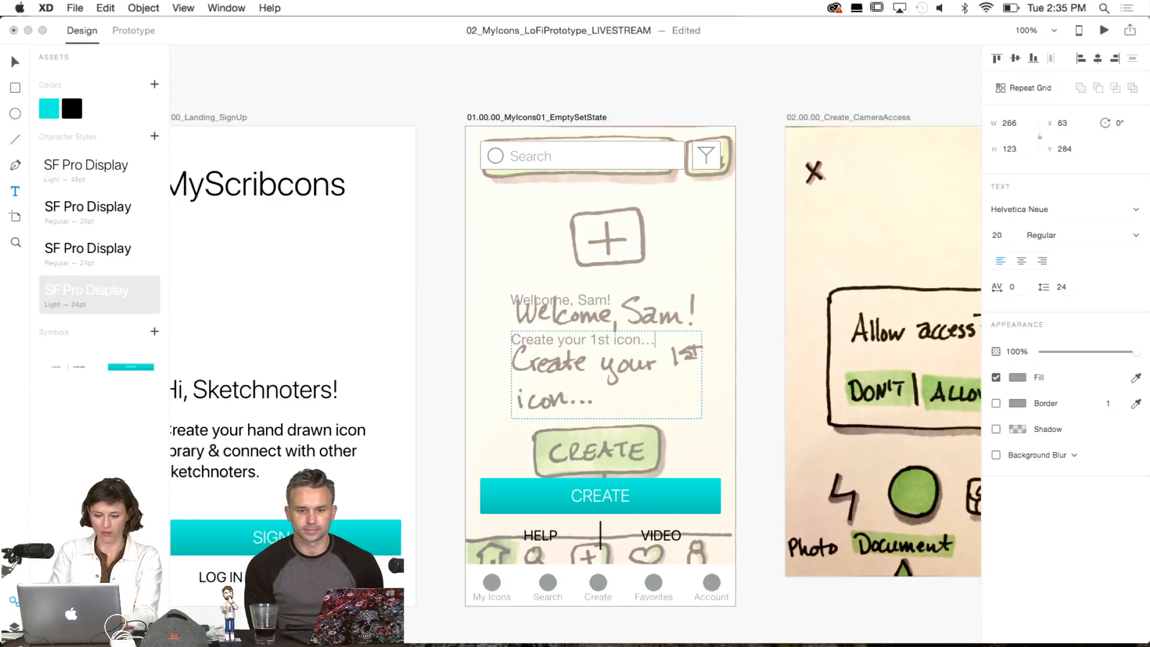
Apply the SF Pro Display Regular 24pt character style to the "Create your 1st icon..." text.
{"action": "key", "text": "Escape"}
{"action": "triple_click", "coordinate": [618, 339]}
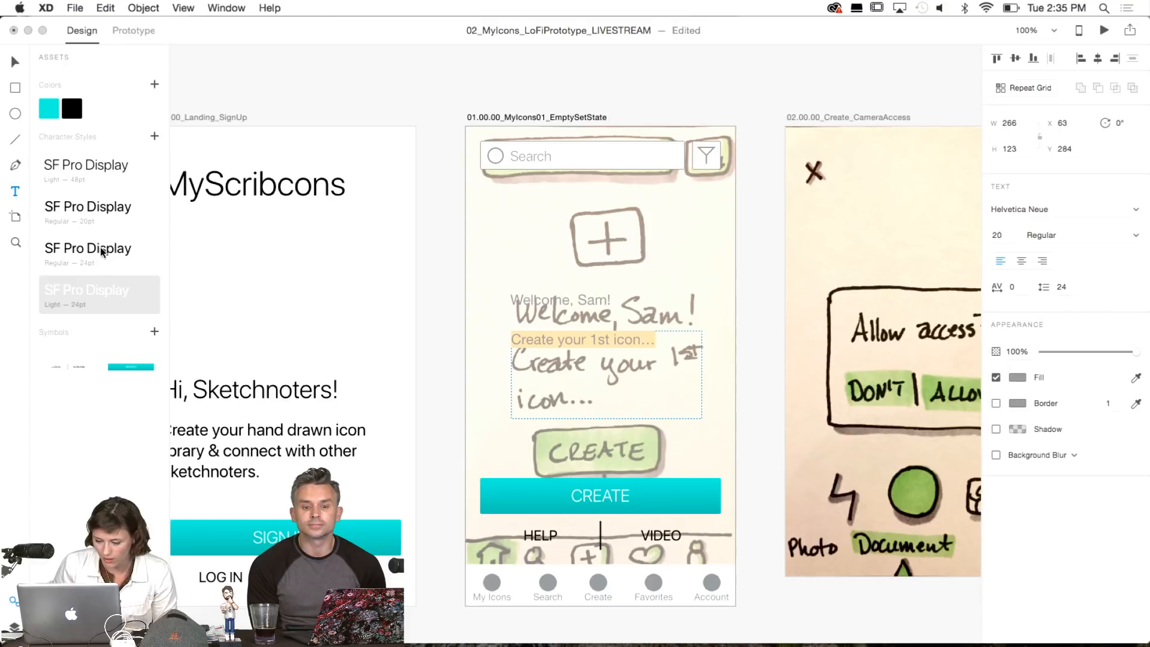
{"action": "left_click", "coordinate": [93, 207]}
{"action": "left_click", "coordinate": [105, 253]}
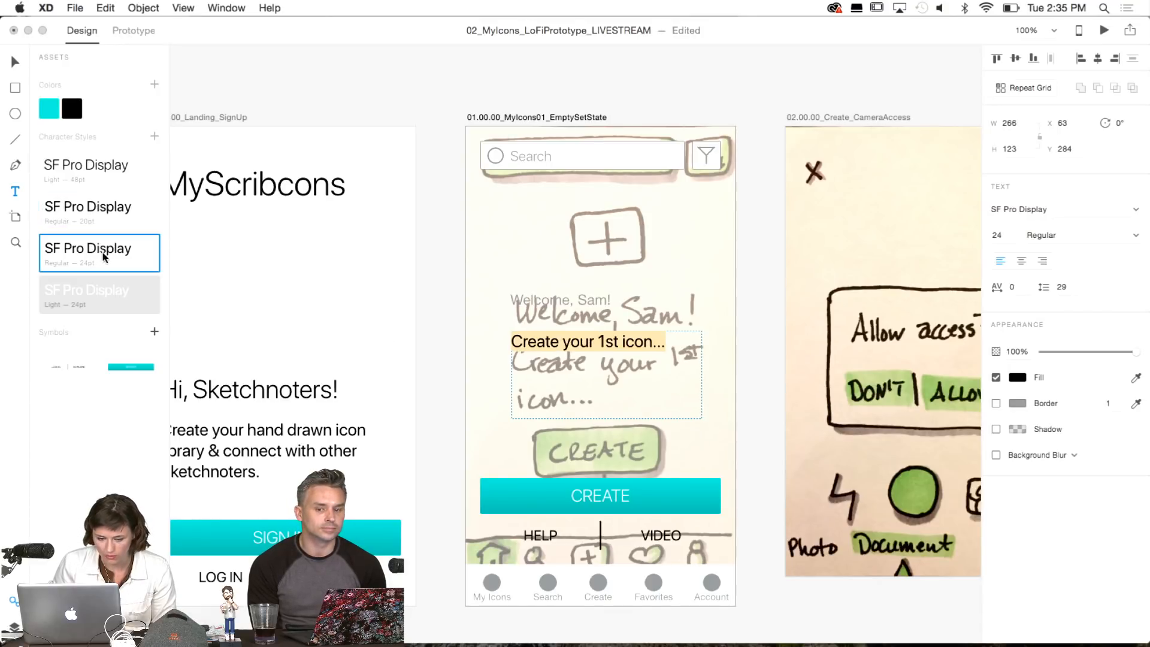
{"action": "key", "text": "Escape"}
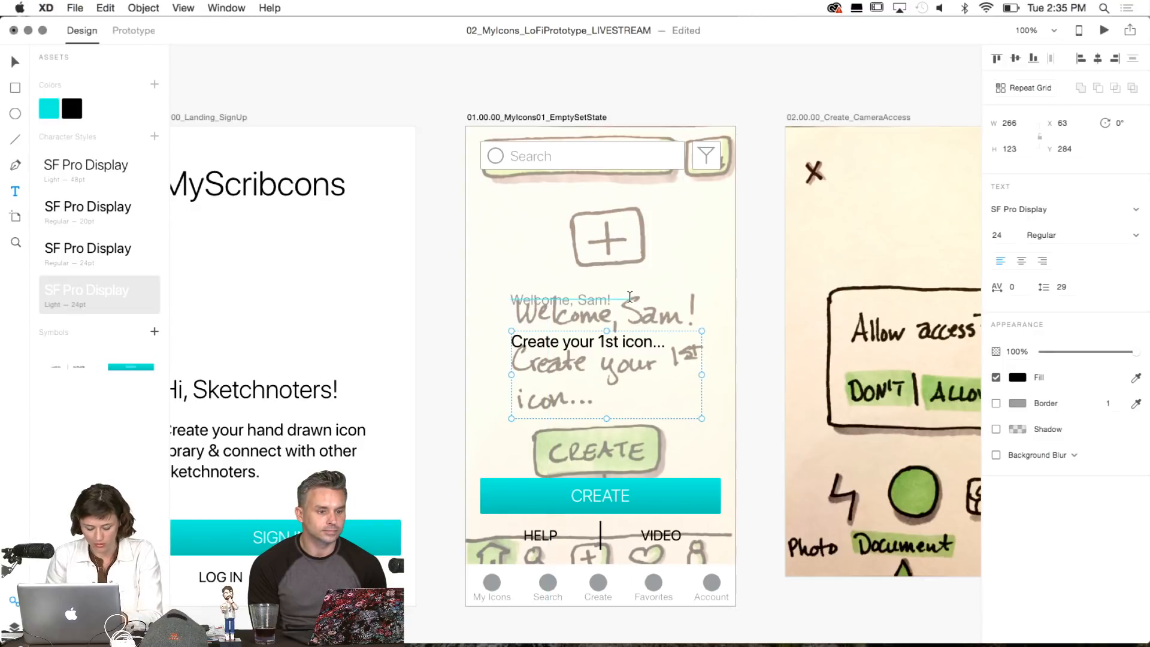
{"action": "key", "text": "Escape"}
Set the opacity of the empty-state screen's hand-drawn sketch to 0%.
{"action": "key", "text": "v"}
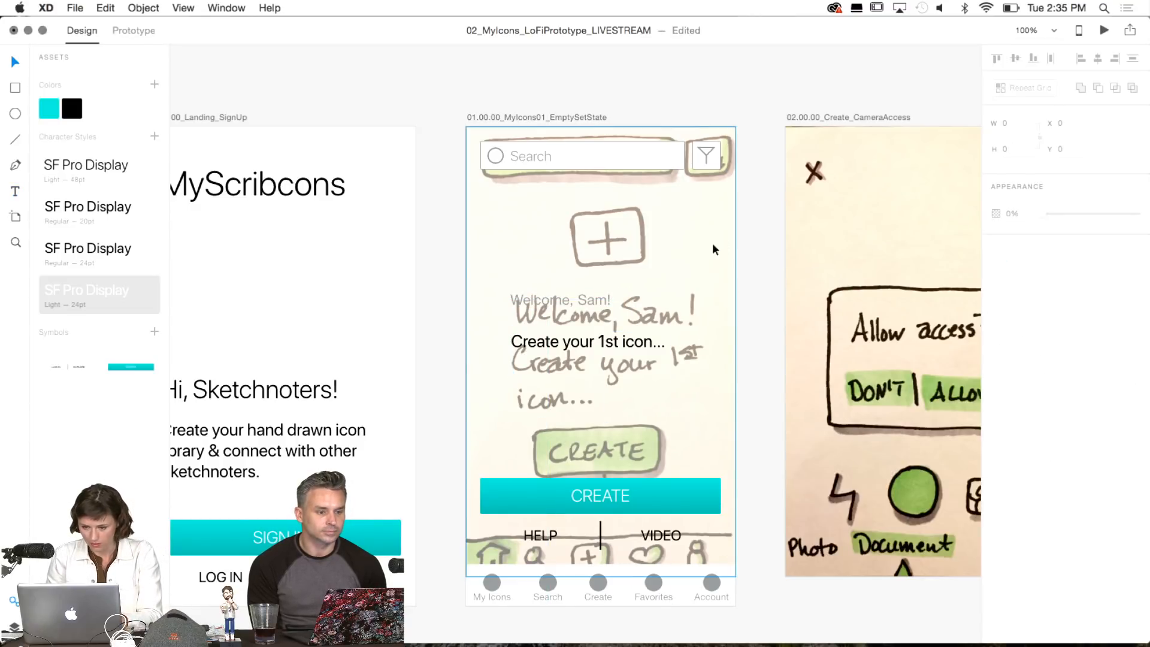
{"action": "left_click", "coordinate": [697, 234]}
{"action": "left_click_drag", "start_coordinate": [1091, 220], "coordinate": [1041, 217]}
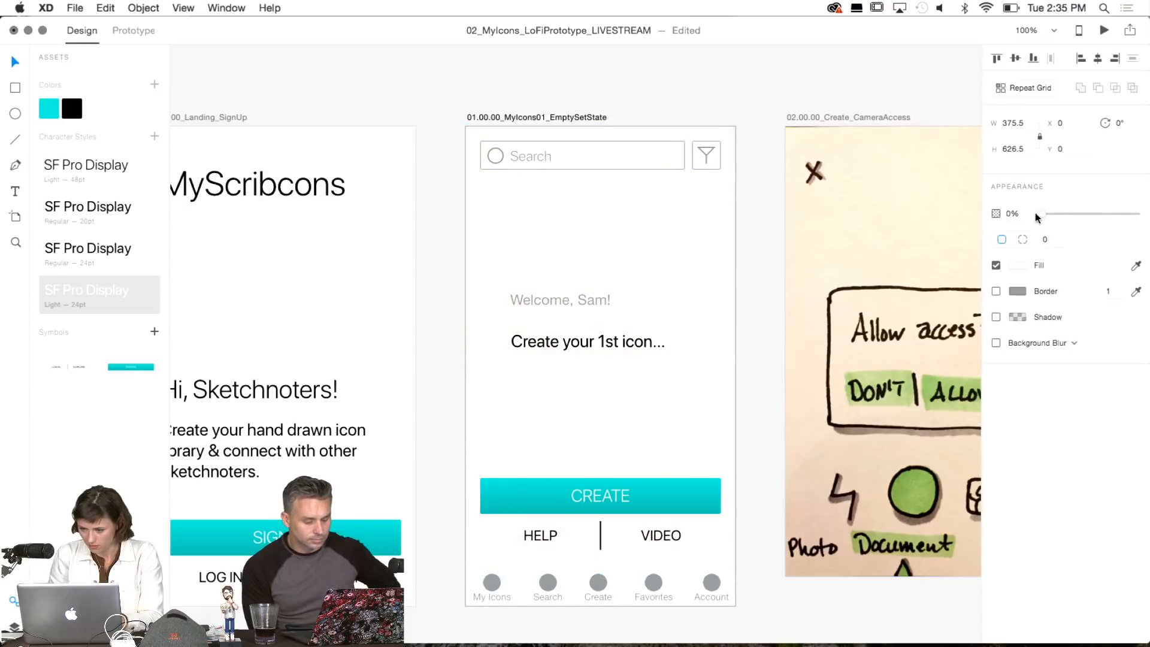
Apply the SF Pro Display Light 48pt character style to the welcome greeting and left-align it with the "Create your 1st icon..." text.
{"action": "left_click", "coordinate": [547, 299]}
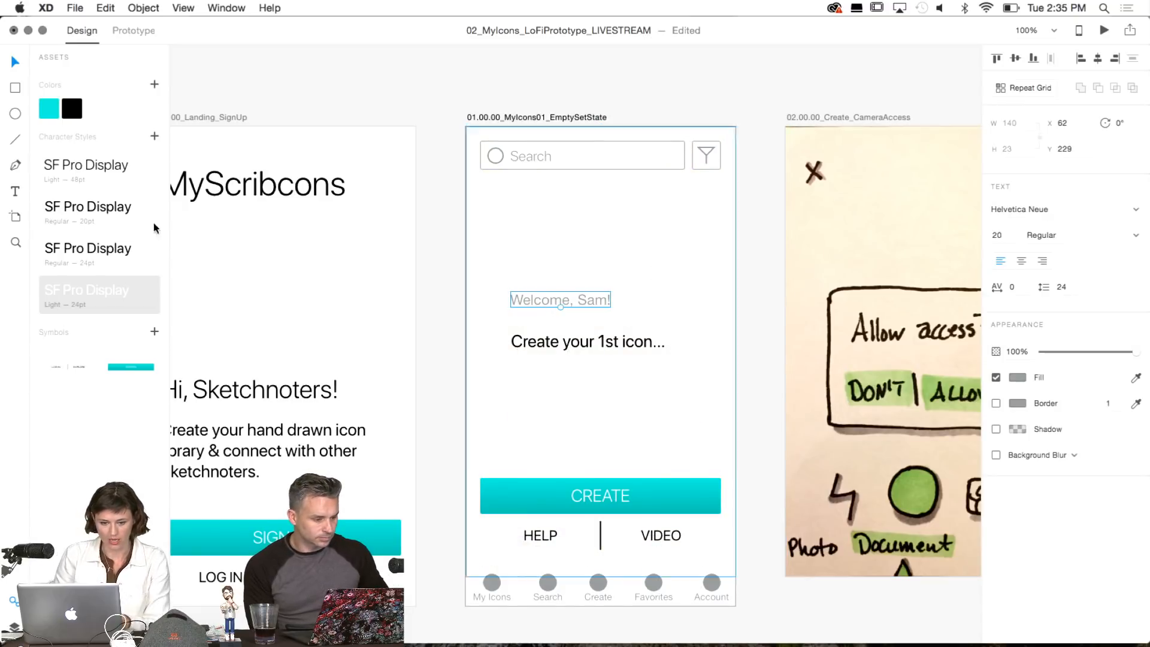
{"action": "left_click", "coordinate": [80, 173]}
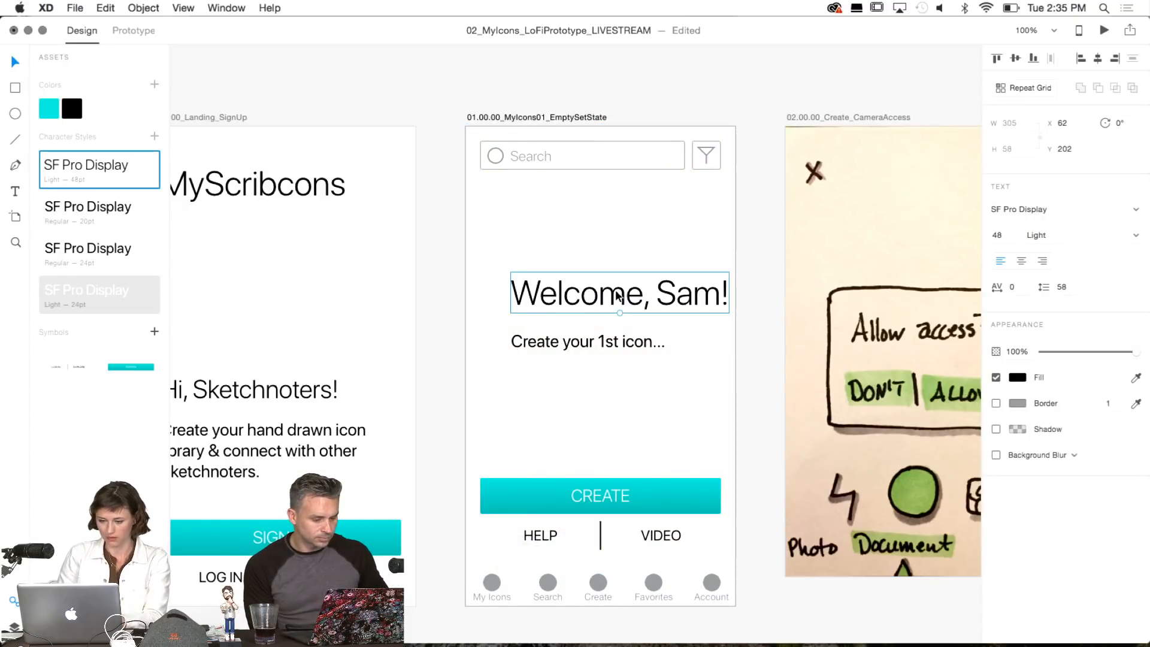
{"action": "left_click", "coordinate": [558, 343], "text": "shift"}
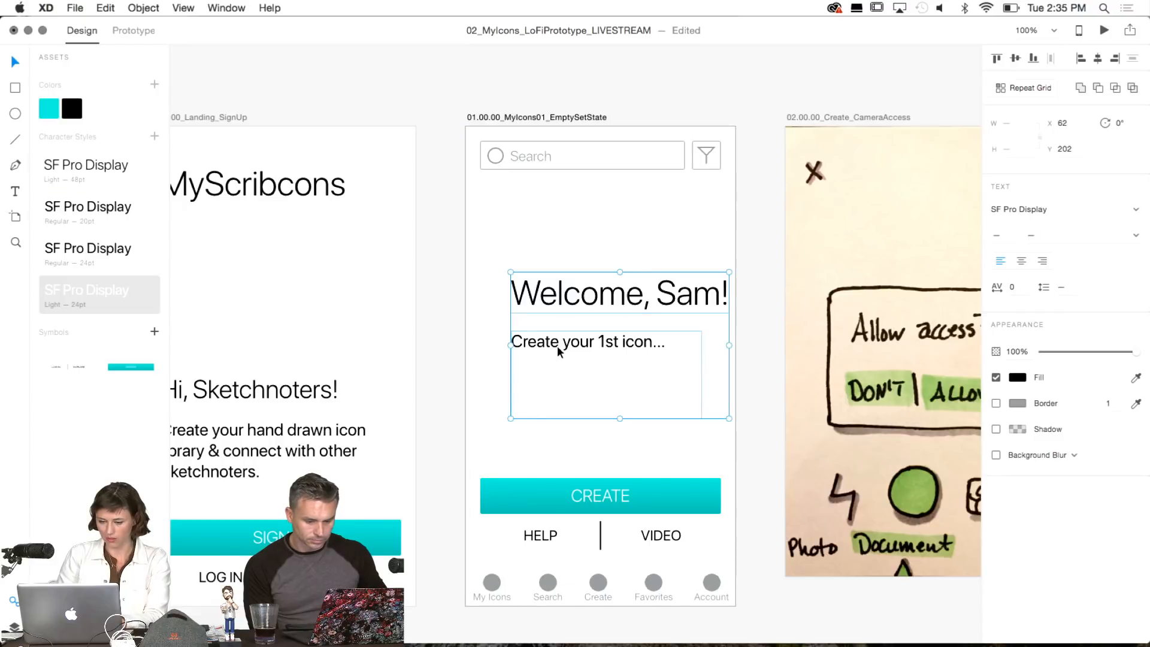
{"action": "left_click", "coordinate": [1081, 59]}
{"action": "left_click", "coordinate": [596, 241]}
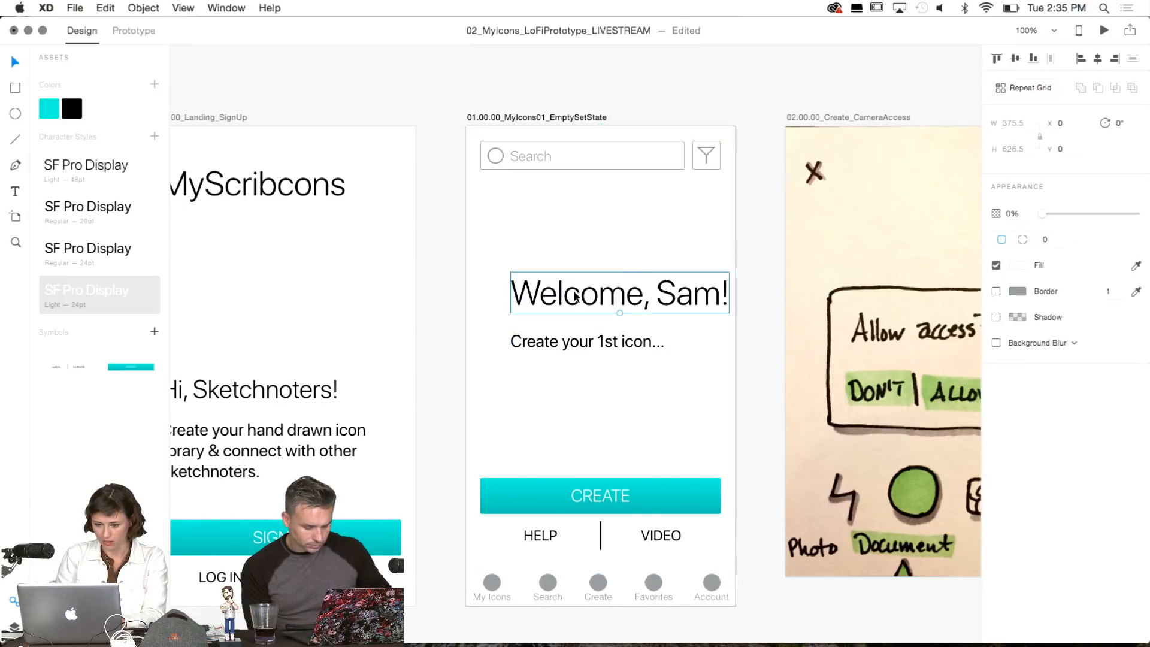
Move the welcome greeting and the "Create your 1st icon..." text together to X 20, in line with the search bar's left edge.
{"action": "left_click", "coordinate": [573, 296]}
{"action": "left_click", "coordinate": [569, 339], "text": "shift"}
{"action": "left_click_drag", "start_coordinate": [572, 289], "coordinate": [528, 294]}
{"action": "key", "text": "shift+Right"}
{"action": "key", "text": "shift+Right"}
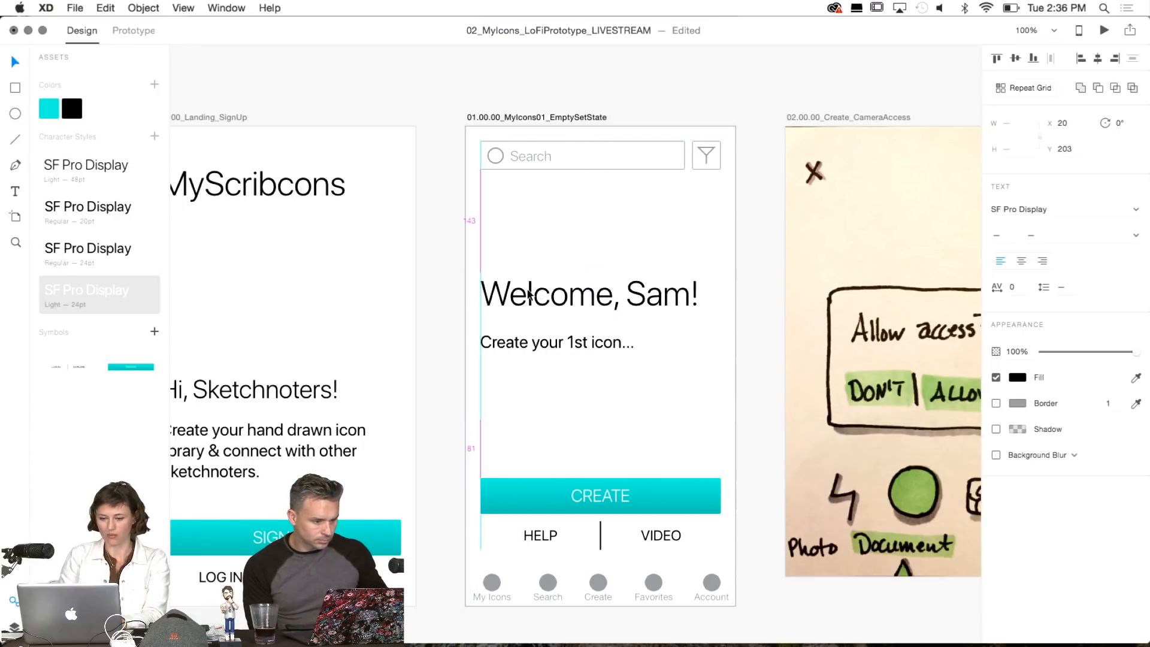
{"action": "left_click", "coordinate": [759, 338]}
Shrink the "Create your 1st icon..." text box to a height of 28 and position it at Y 411, above the CREATE button.
{"action": "left_click", "coordinate": [557, 340]}
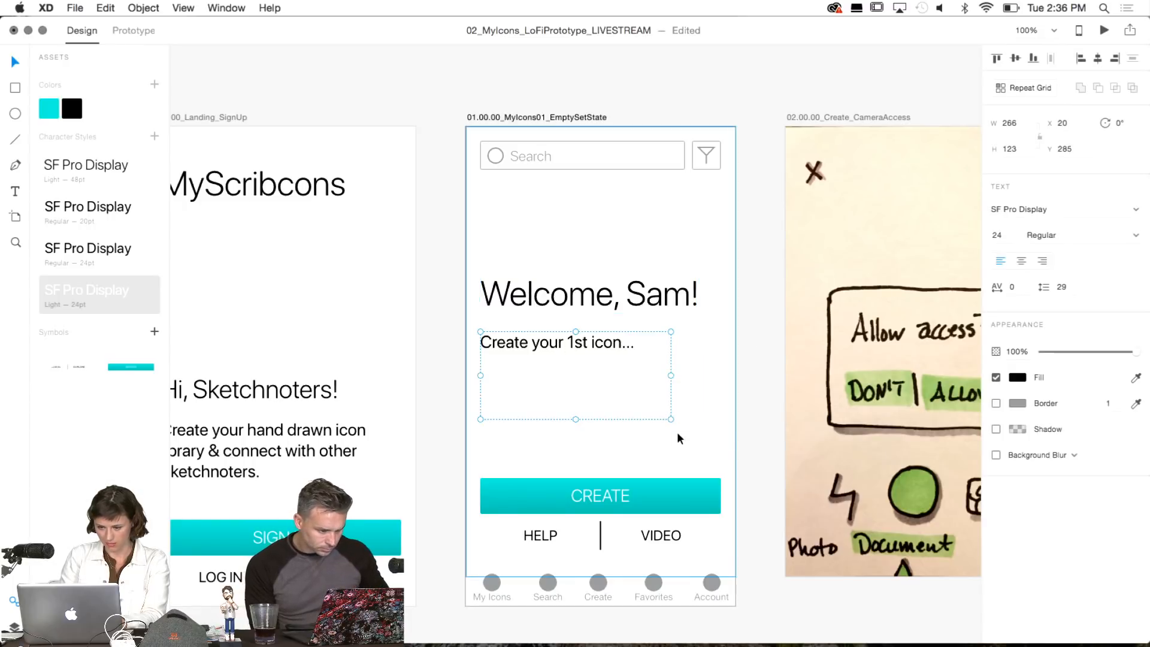
{"action": "left_click_drag", "start_coordinate": [575, 419], "coordinate": [544, 462]}
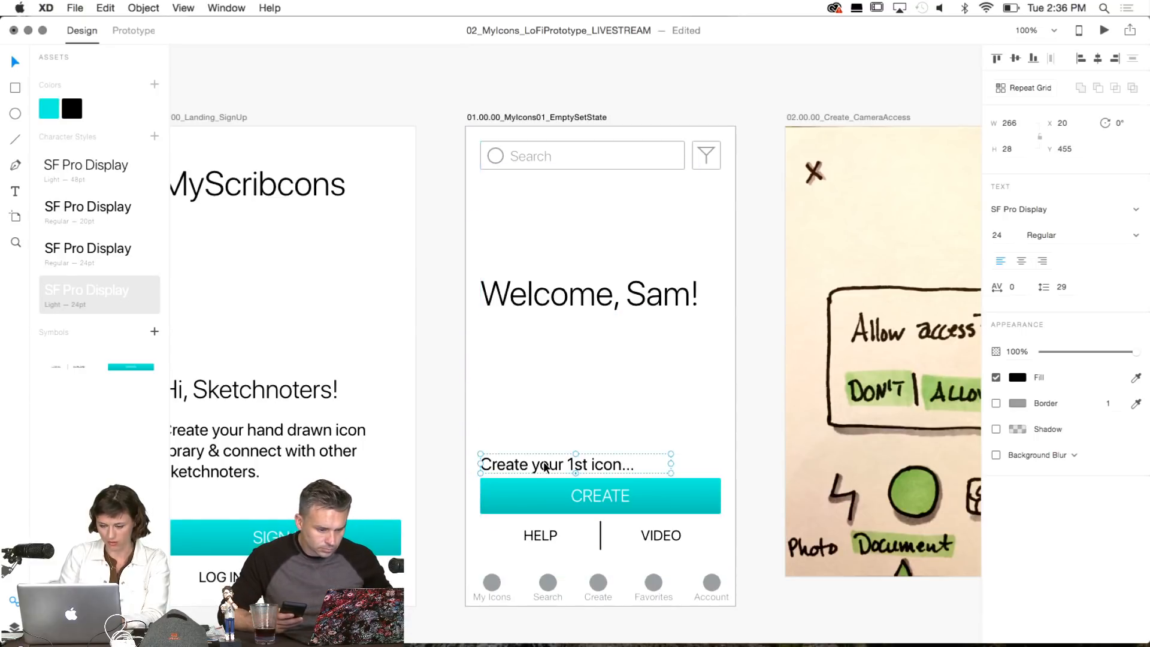
{"action": "key", "text": "Up"}
{"action": "key", "text": "Up"}
{"action": "key", "text": "Up"}
{"action": "key", "text": "Up"}
{"action": "key", "text": "Up"}
{"action": "key", "text": "Up"}
{"action": "key", "text": "shift+Up"}
{"action": "key", "text": "shift+Up"}
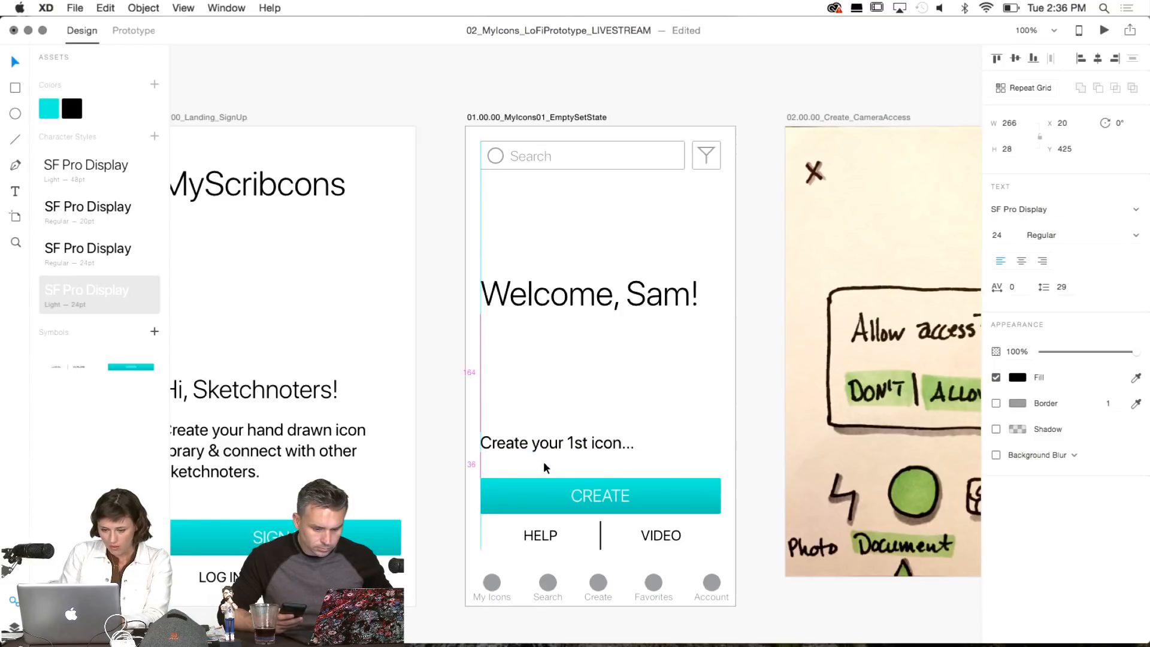
{"action": "key", "text": "shift+Up"}
{"action": "key", "text": "Up"}
{"action": "key", "text": "Up"}
{"action": "key", "text": "Up"}
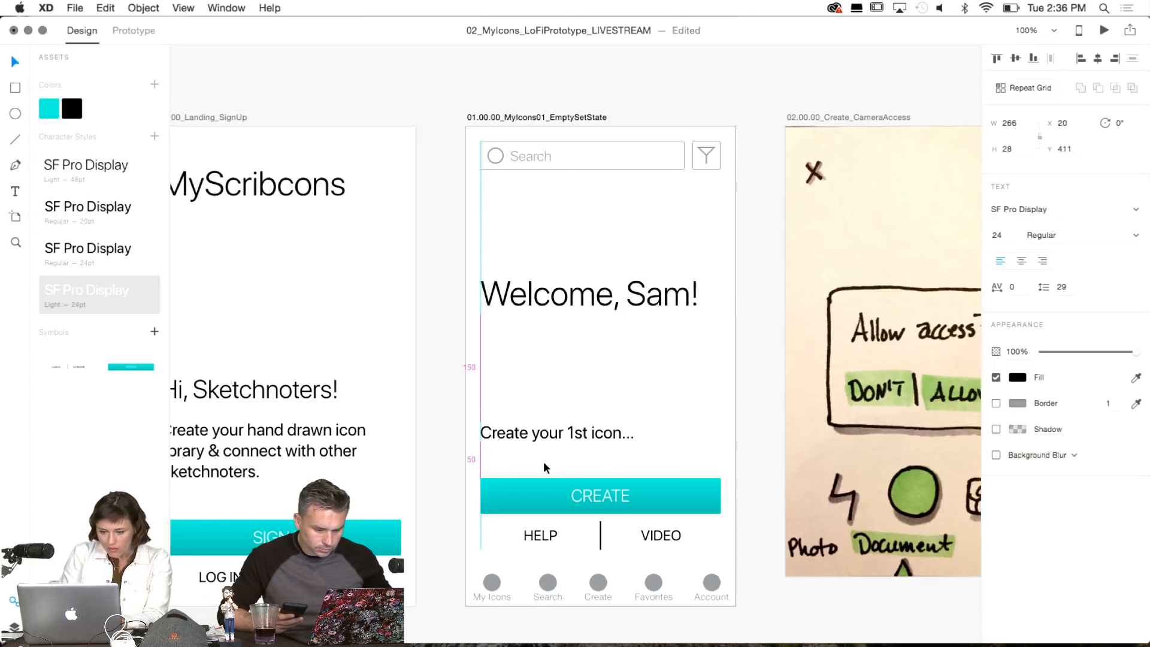
Move the welcome greeting down to Y 333, 20 above the "Create your 1st icon..." text and still aligned at X 20.
{"action": "left_click", "coordinate": [555, 297]}
{"action": "left_click_drag", "start_coordinate": [555, 296], "coordinate": [546, 401]}
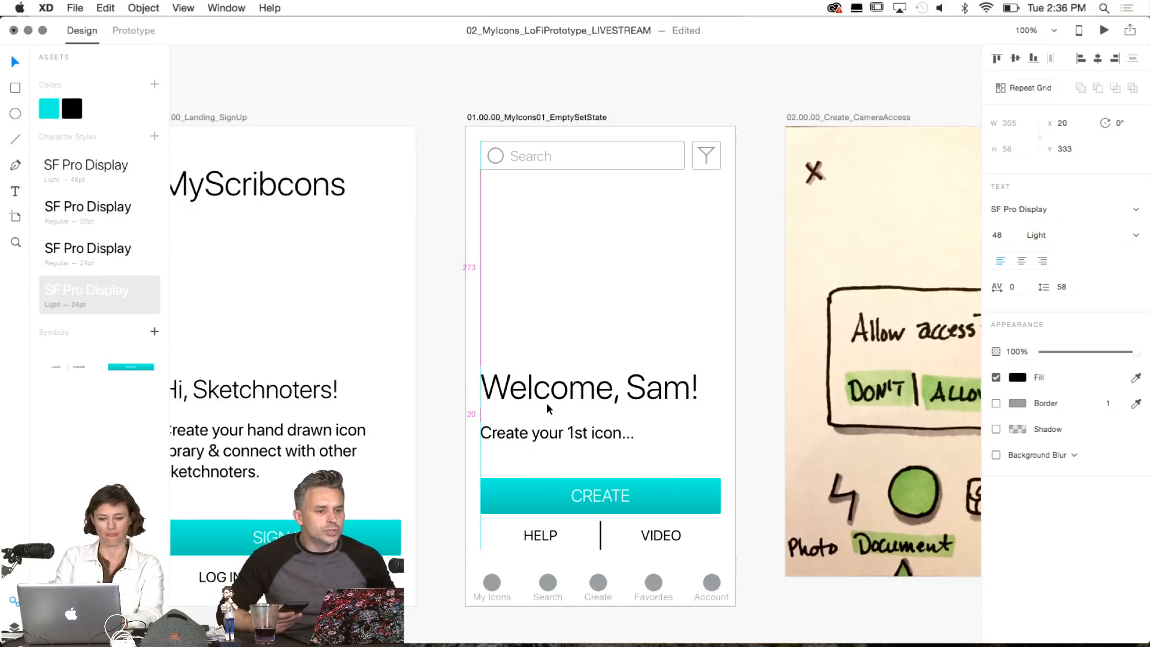
{"action": "left_click", "coordinate": [763, 409]}
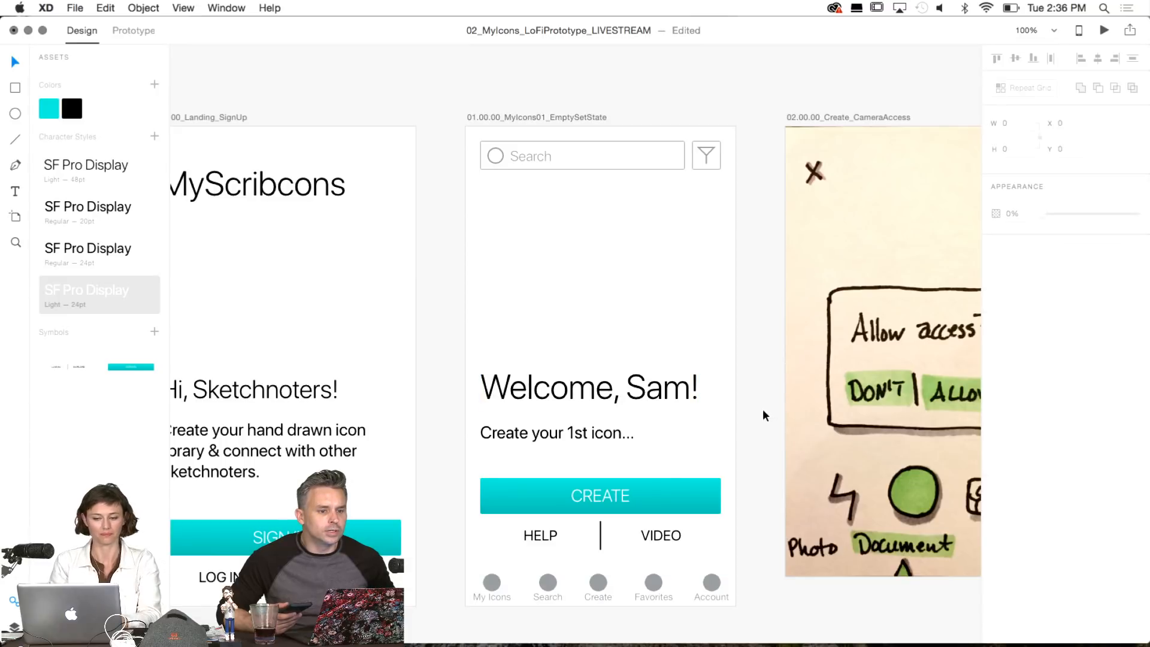
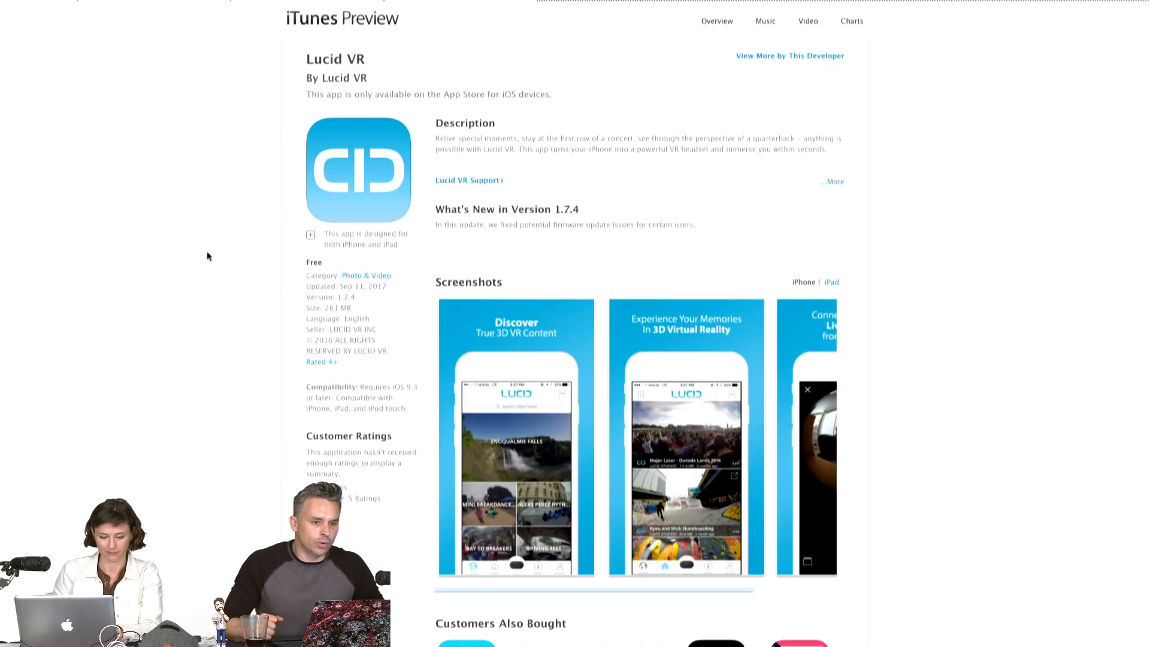
{"action": "scroll", "coordinate": [206, 256], "scroll_direction": "down", "scroll_amount": 3}
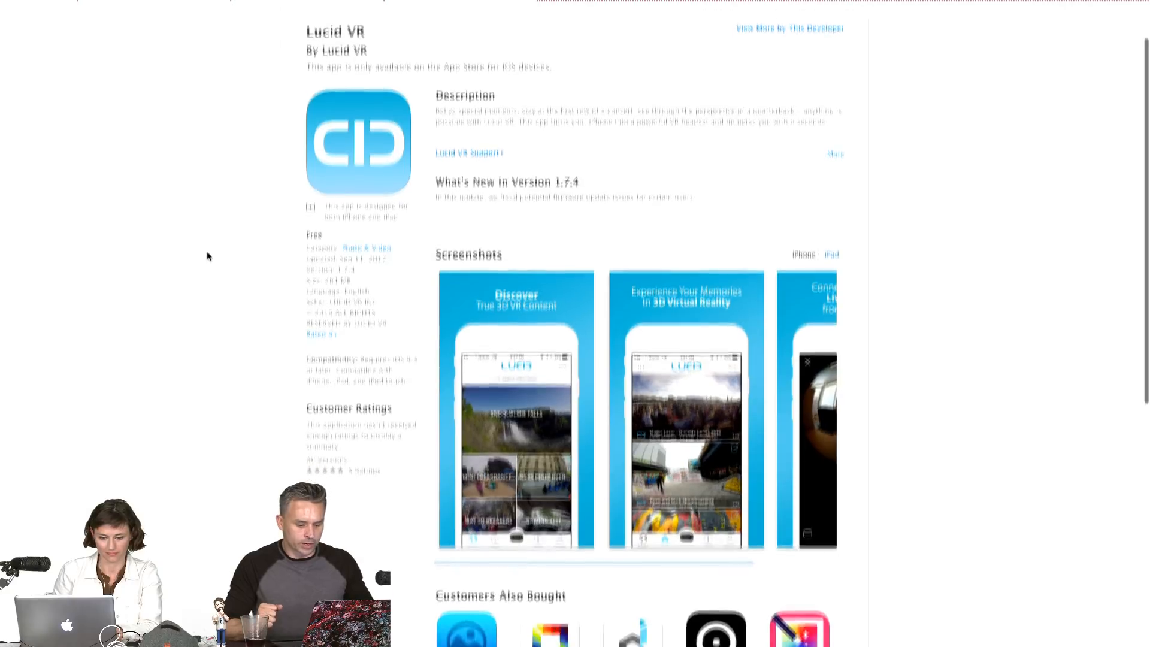
{"action": "scroll", "coordinate": [206, 257], "scroll_direction": "up", "scroll_amount": 4}
{"action": "scroll", "coordinate": [207, 256], "scroll_direction": "down", "scroll_amount": 1}
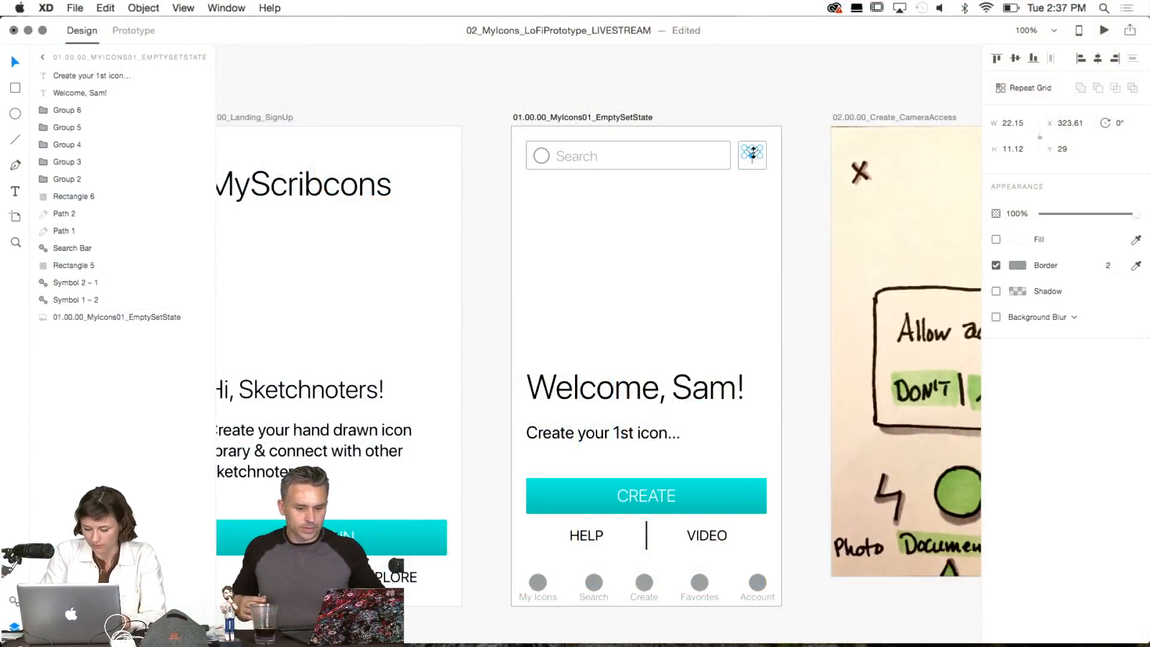
Group the funnel icon's two paths on the empty-state screen, and group the result with its surrounding 40 by 40 square.
{"action": "key", "text": "super+plus"}
{"action": "key", "text": "super+plus"}
{"action": "key", "text": "super+plus"}
{"action": "scroll", "coordinate": [753, 153], "scroll_direction": "up", "scroll_amount": 7}
{"action": "scroll", "coordinate": [753, 153], "scroll_direction": "right", "scroll_amount": 7}
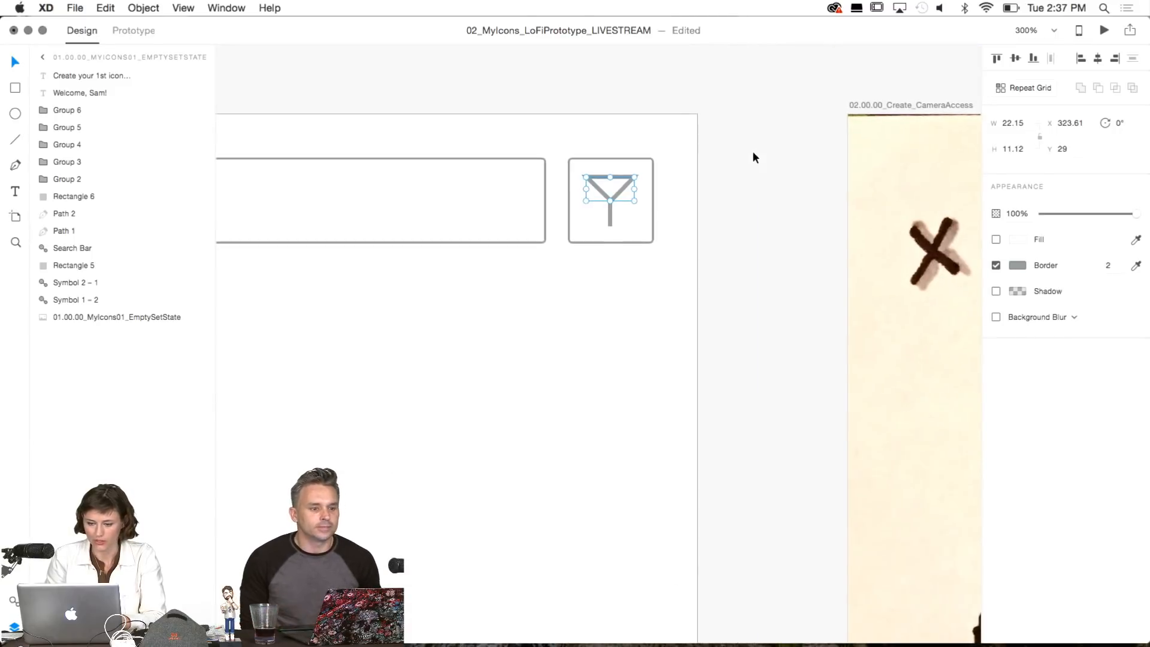
{"action": "left_click", "coordinate": [753, 153]}
{"action": "left_click", "coordinate": [629, 185]}
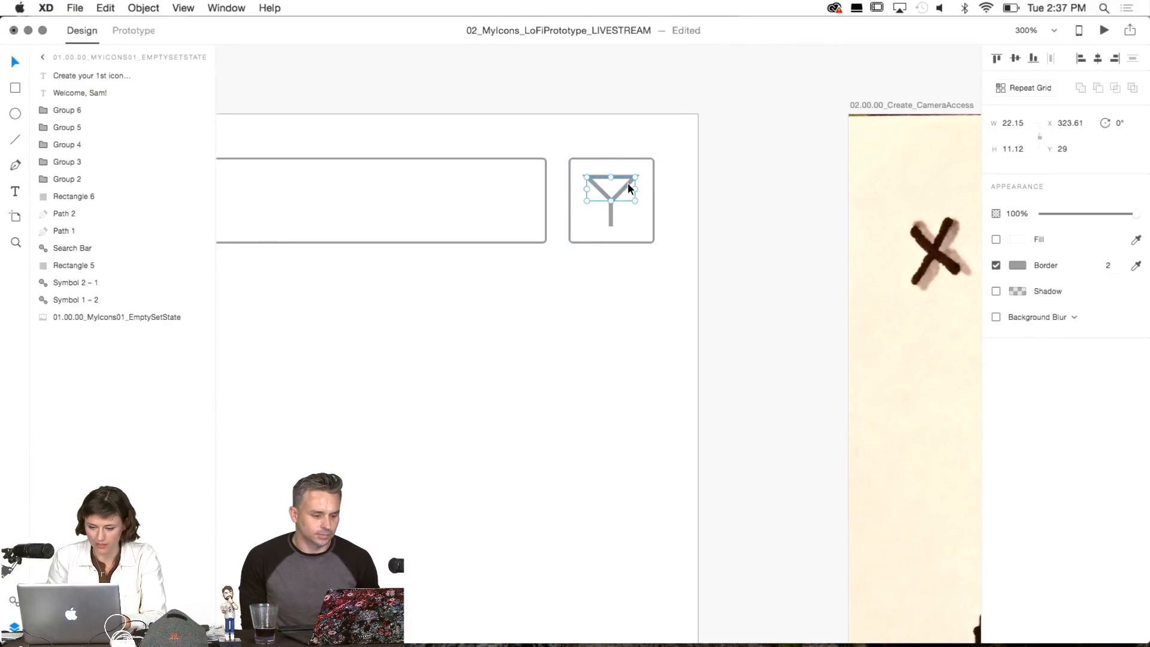
{"action": "double_click", "coordinate": [627, 182]}
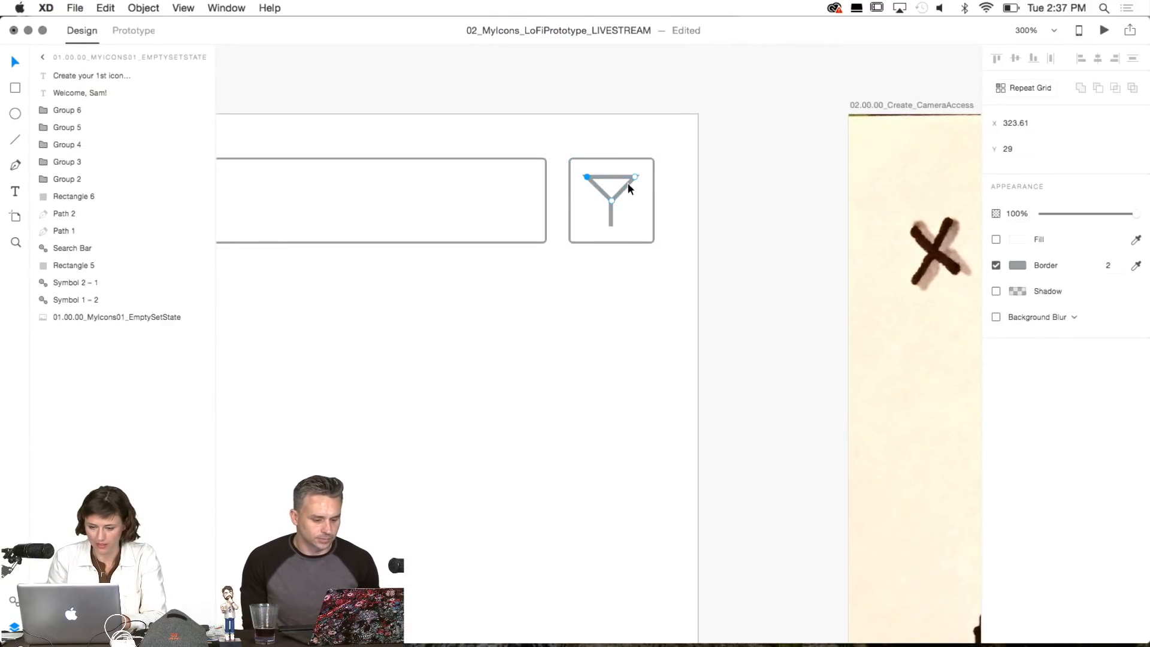
{"action": "left_click", "coordinate": [90, 211]}
{"action": "left_click", "coordinate": [90, 228], "text": "shift"}
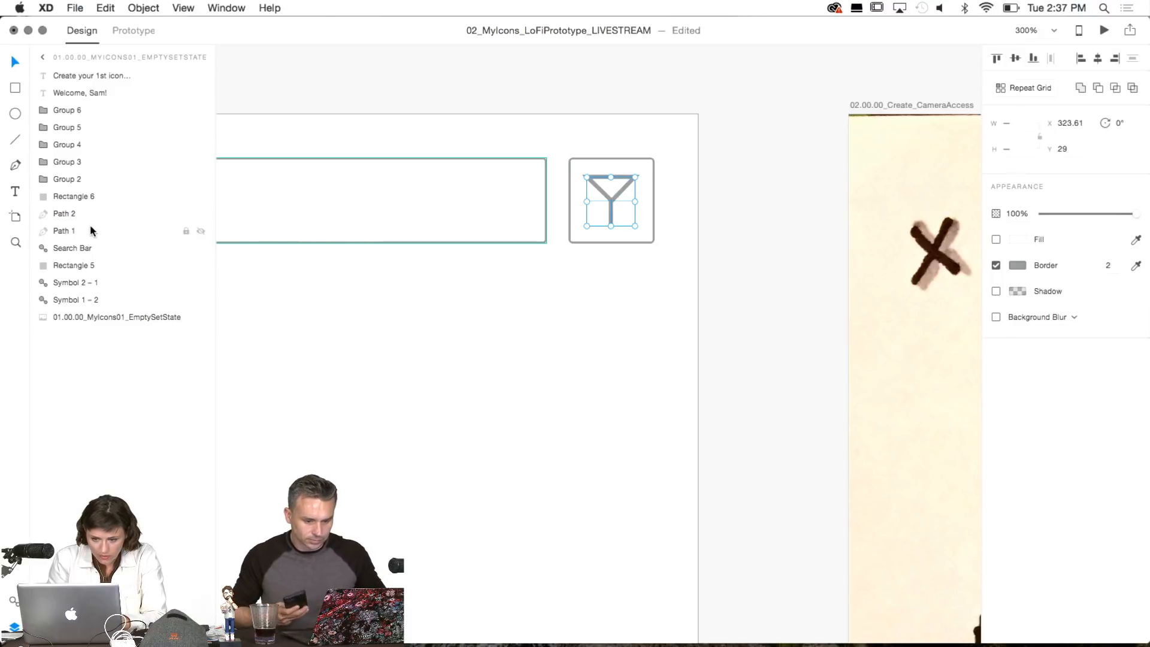
{"action": "left_click", "coordinate": [89, 192]}
{"action": "left_click", "coordinate": [77, 211]}
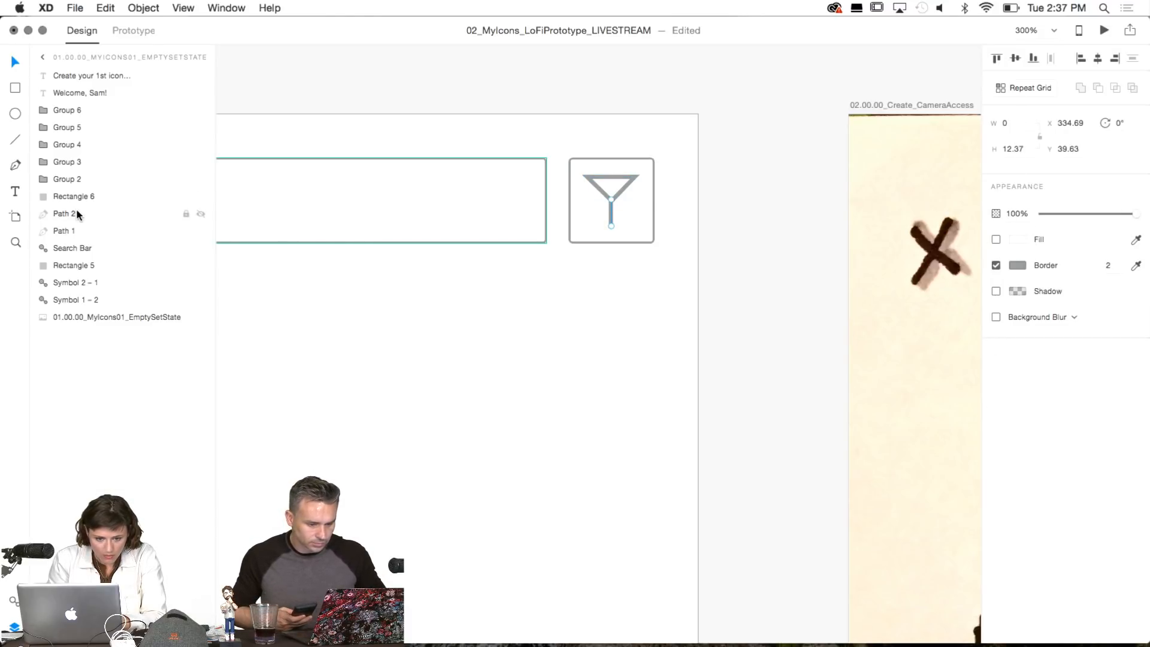
{"action": "left_click", "coordinate": [76, 232], "text": "shift"}
{"action": "key", "text": "super+g"}
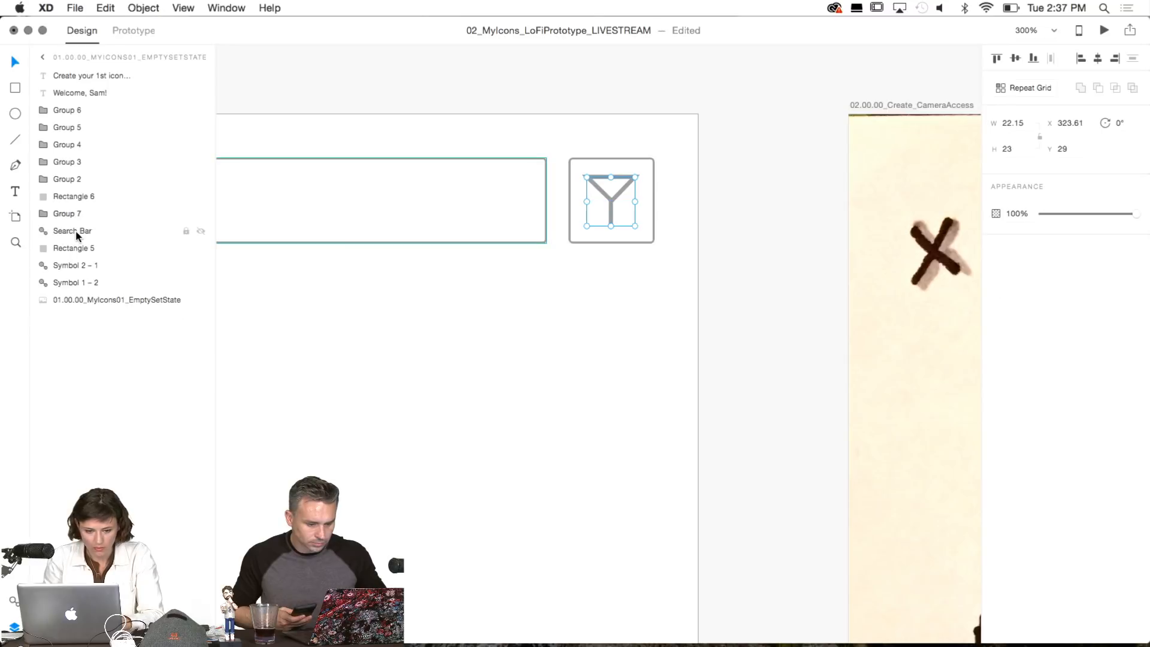
{"action": "left_click", "coordinate": [651, 157], "text": "shift"}
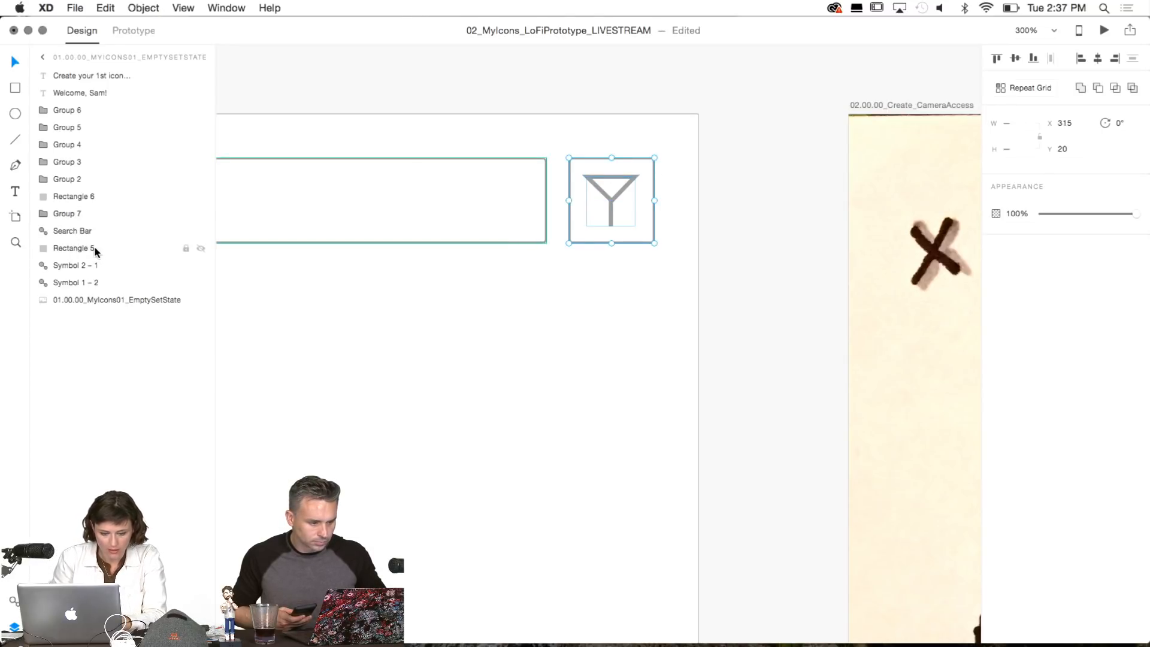
{"action": "key", "text": "super+g"}
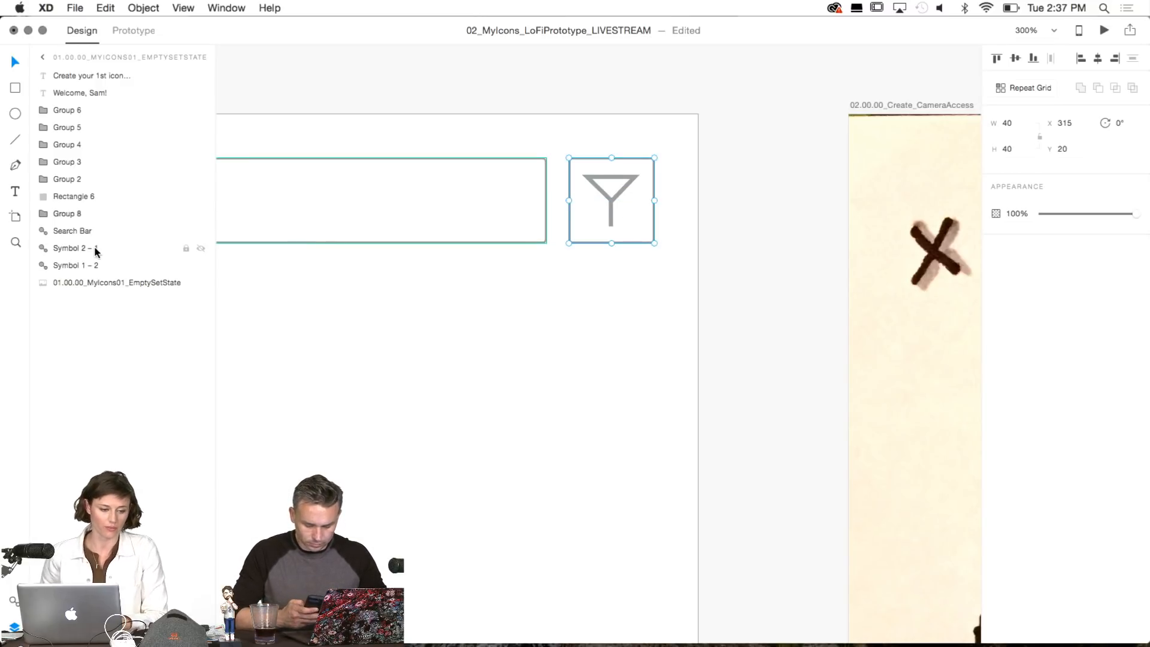
Nudge the grouped filter button 10 px down and back up to test that it moves as one unit.
{"action": "key", "text": "shift+Down"}
{"action": "key", "text": "shift+Up"}
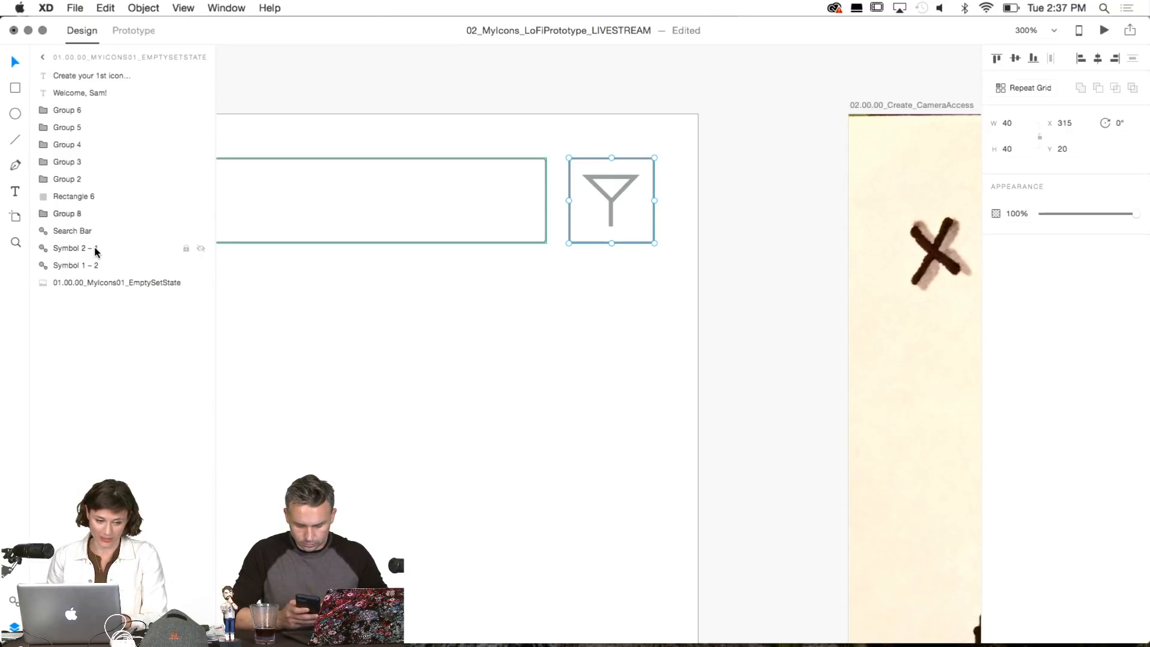
{"action": "key", "text": "shift+Down"}
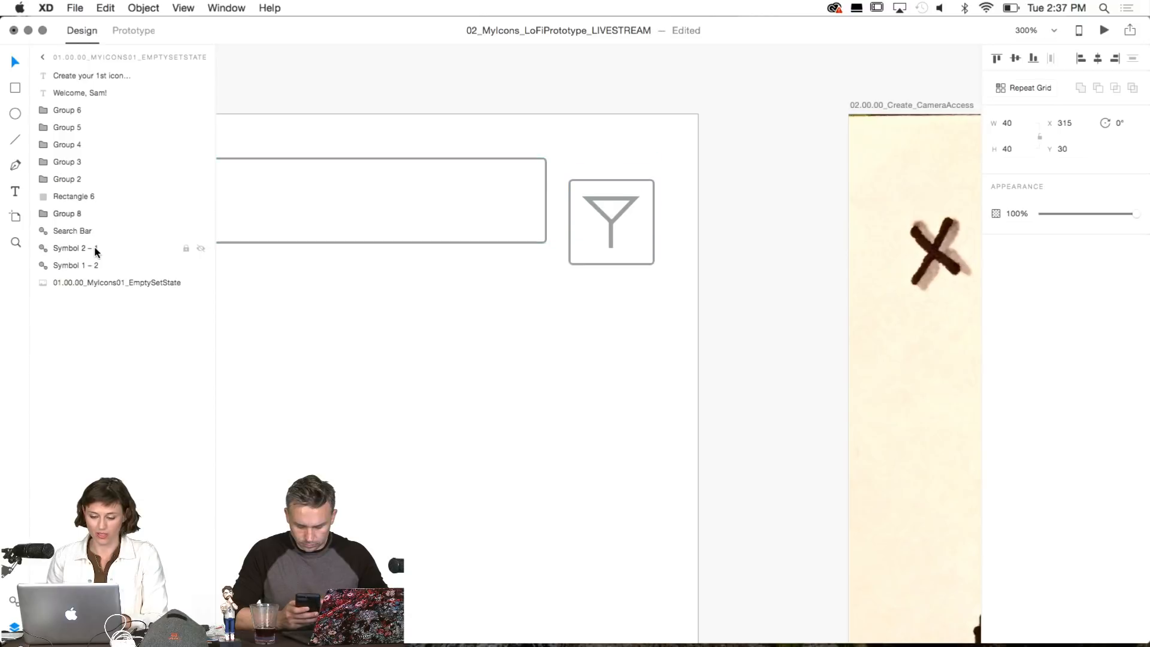
{"action": "key", "text": "shift+Up"}
{"action": "key", "text": "shift+Down"}
{"action": "key", "text": "shift+Up"}
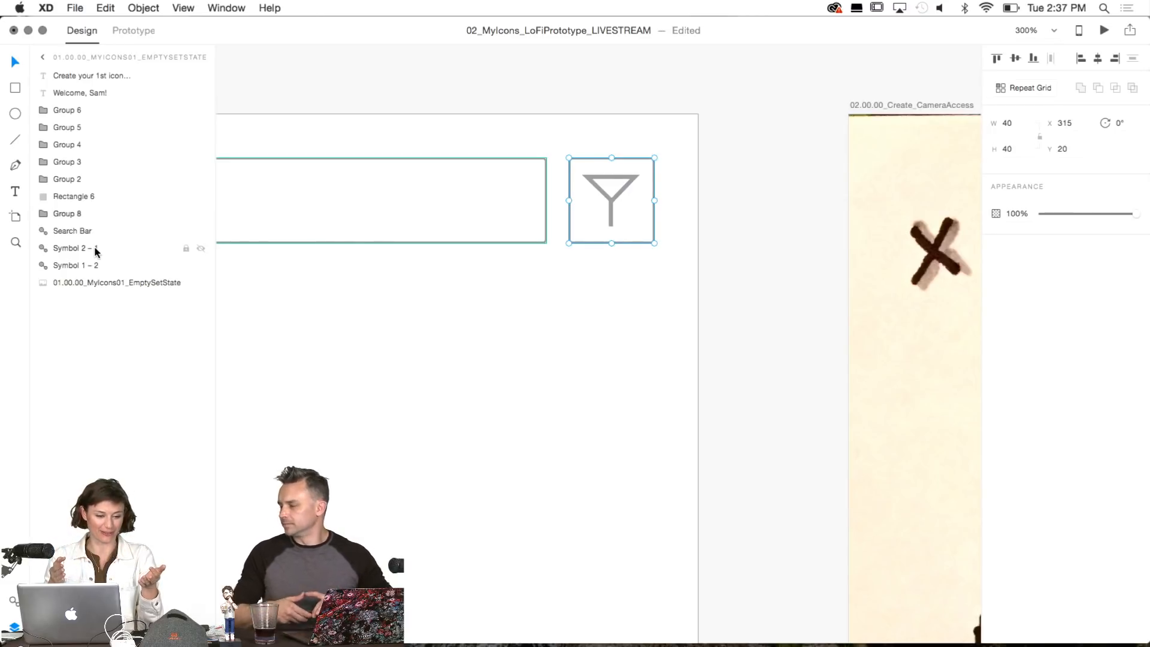
{"action": "double_click", "coordinate": [67, 213]}
{"action": "type", "text": "Filter Ic"}
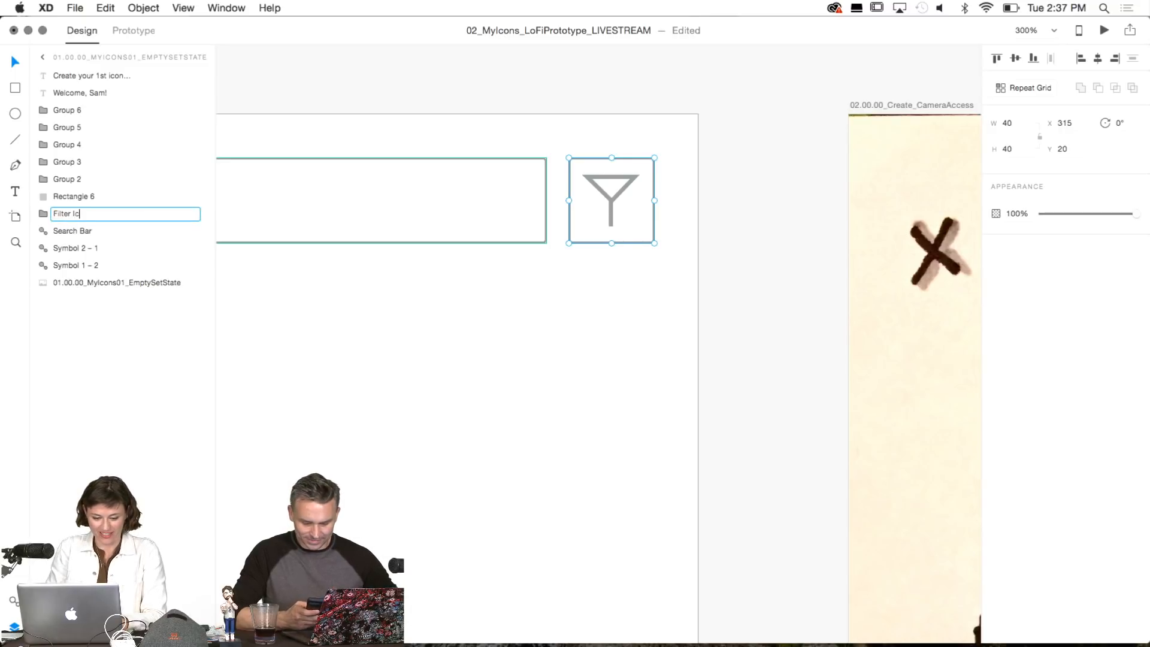
{"action": "type", "text": "on"}
{"action": "key", "text": "Escape"}
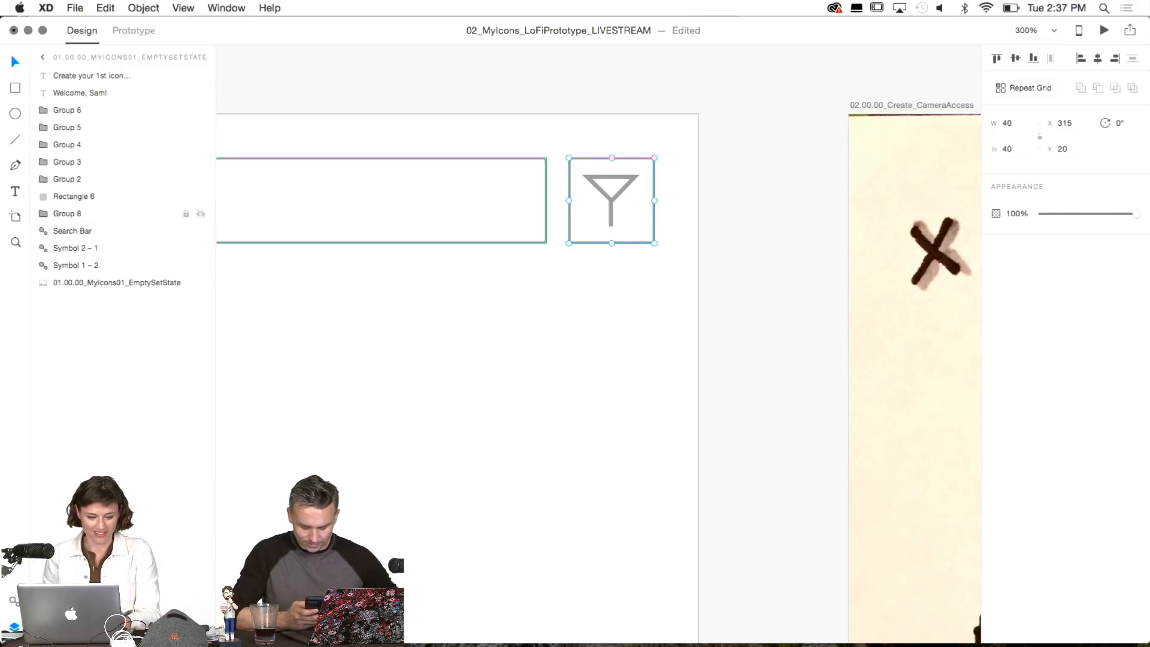
Rename the filter button's group as "Filter Icon".
{"action": "double_click", "coordinate": [76, 215]}
{"action": "type", "text": "Filt"}
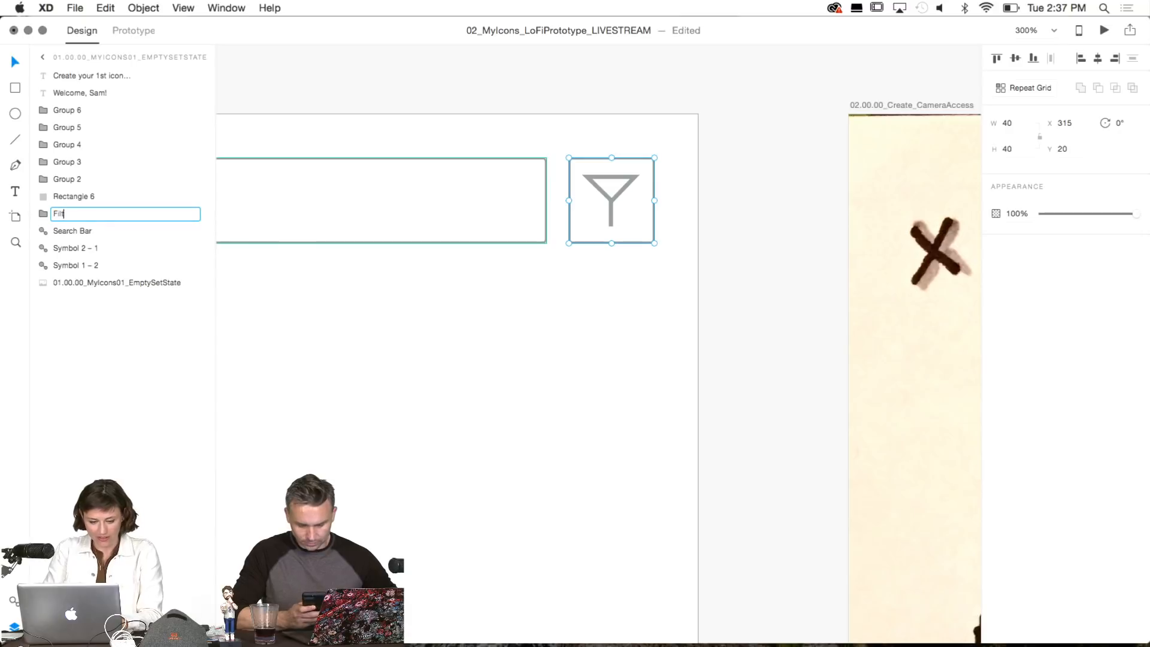
{"action": "type", "text": "er Icon"}
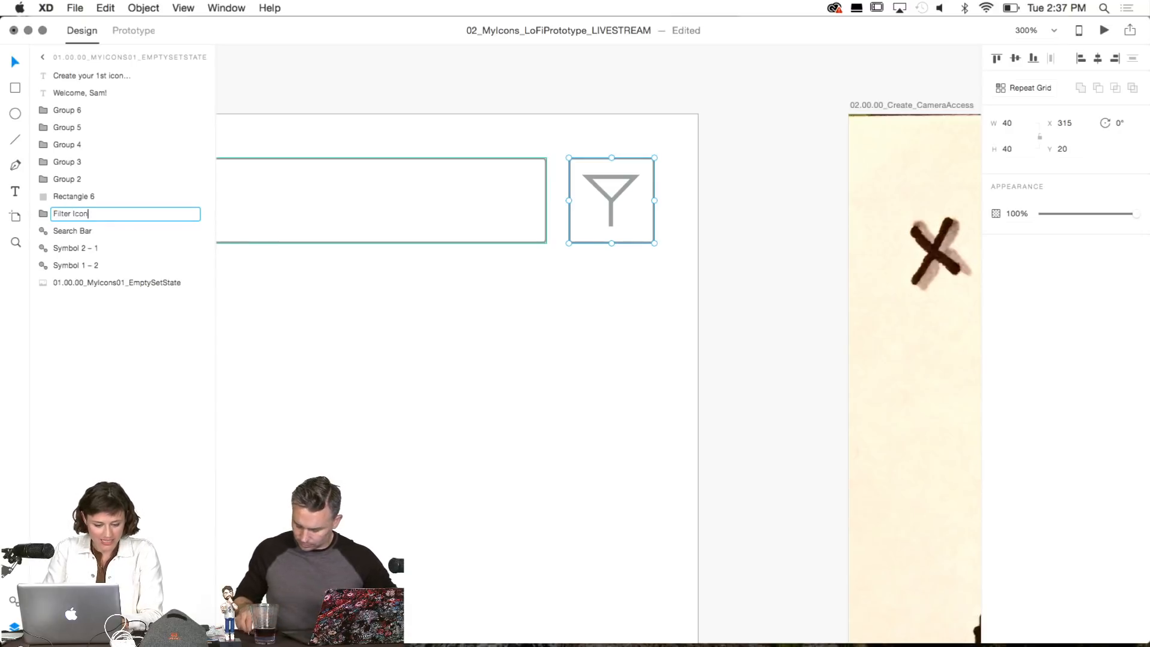
{"action": "key", "text": "Tab"}
Turn the "Filter Icon" group into a symbol and display the document's assets.
{"action": "left_click", "coordinate": [102, 213]}
{"action": "right_click", "coordinate": [101, 213]}
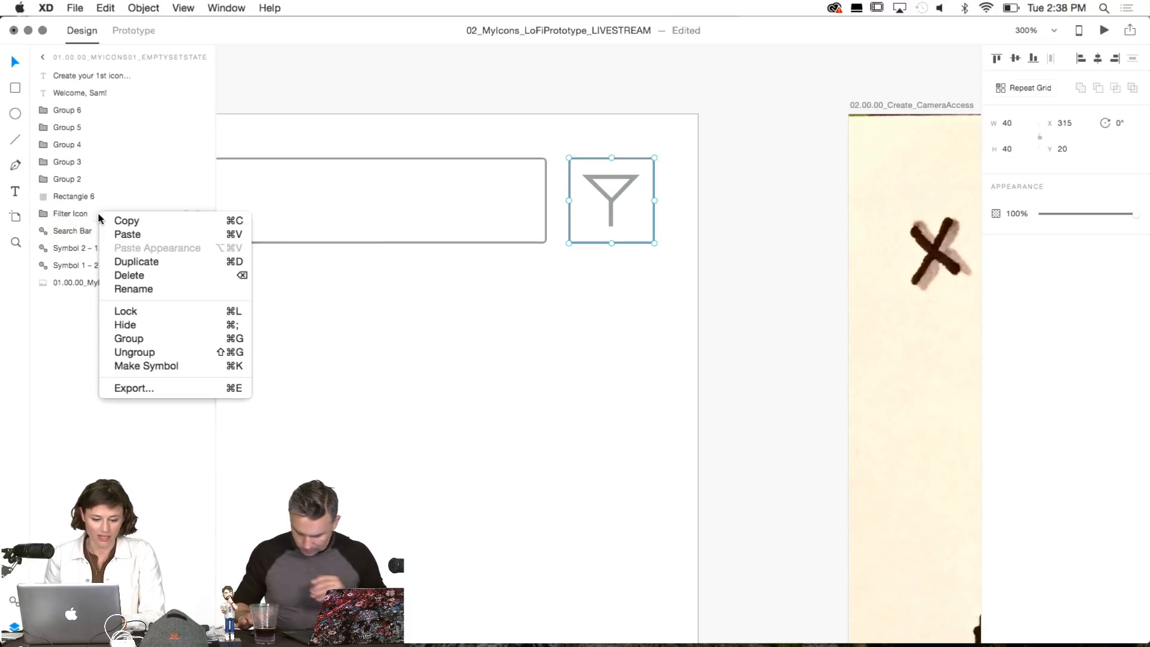
{"action": "left_click", "coordinate": [175, 366]}
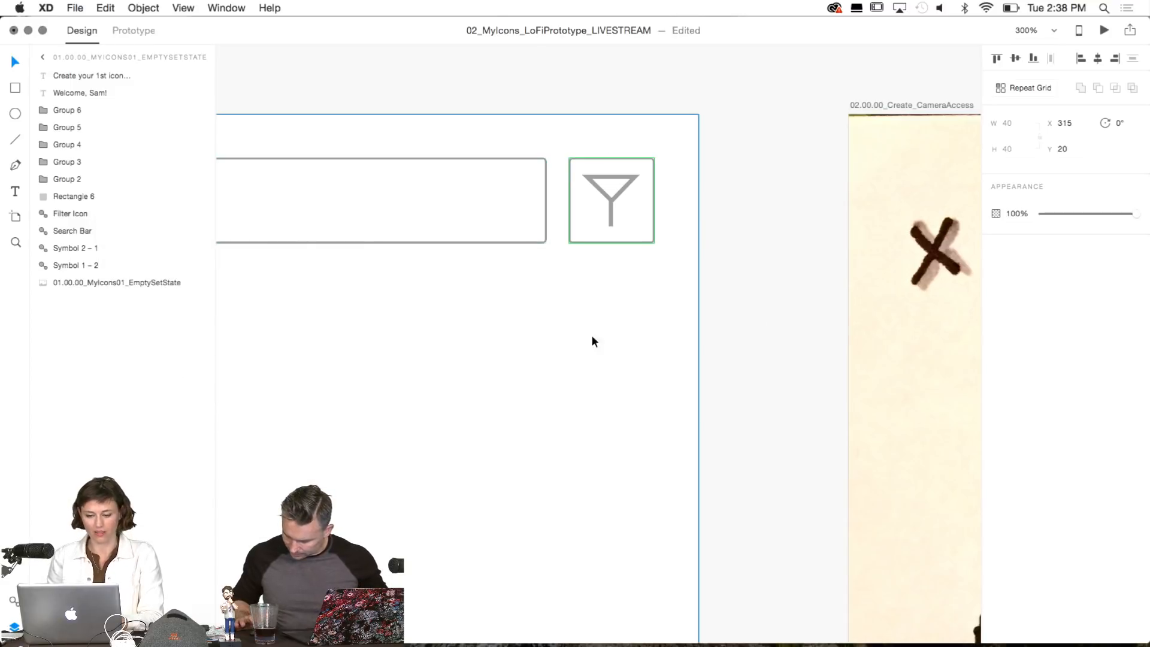
{"action": "left_click", "coordinate": [742, 322]}
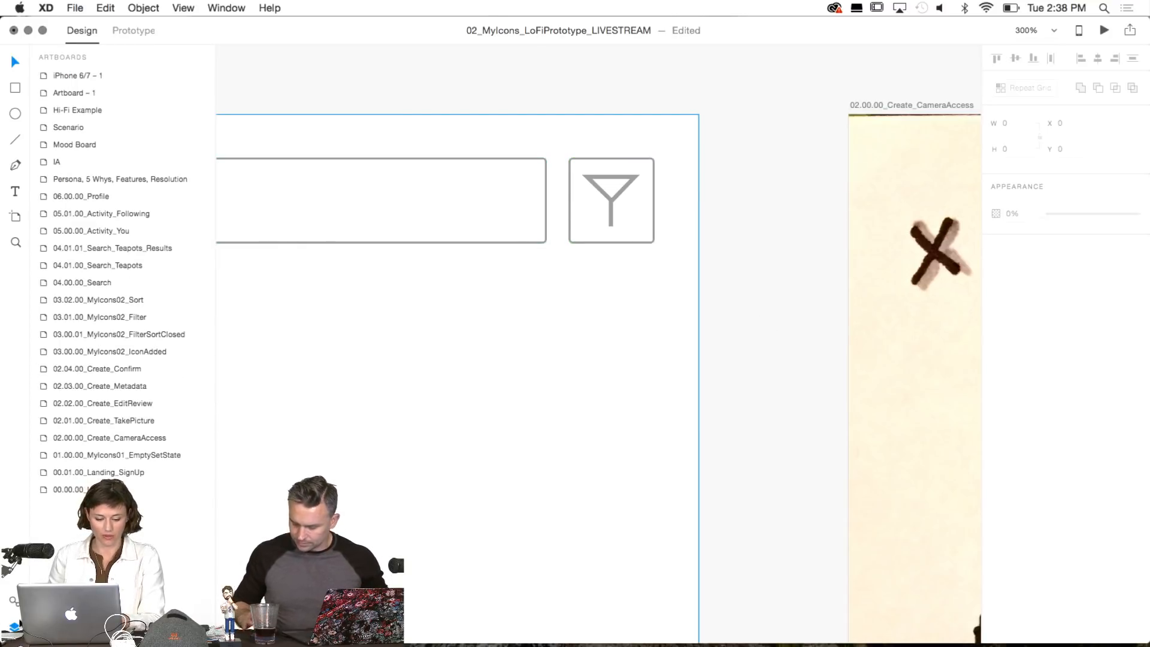
{"action": "left_click", "coordinate": [13, 603]}
{"action": "key", "text": "super+1"}
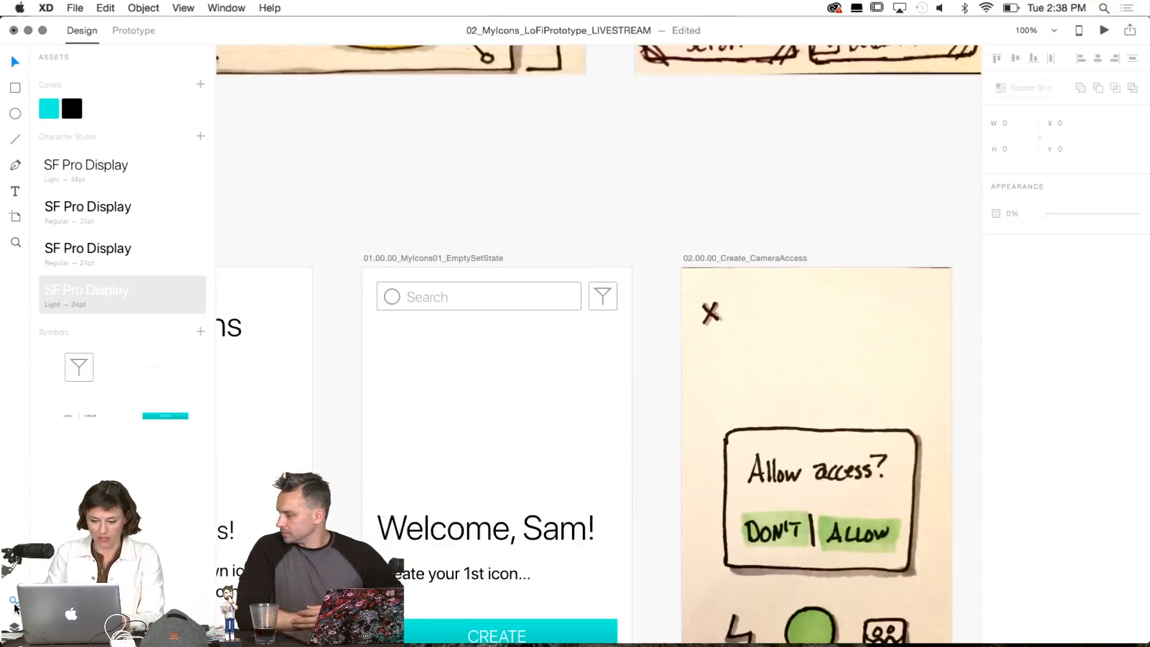
{"action": "left_click", "coordinate": [458, 484]}
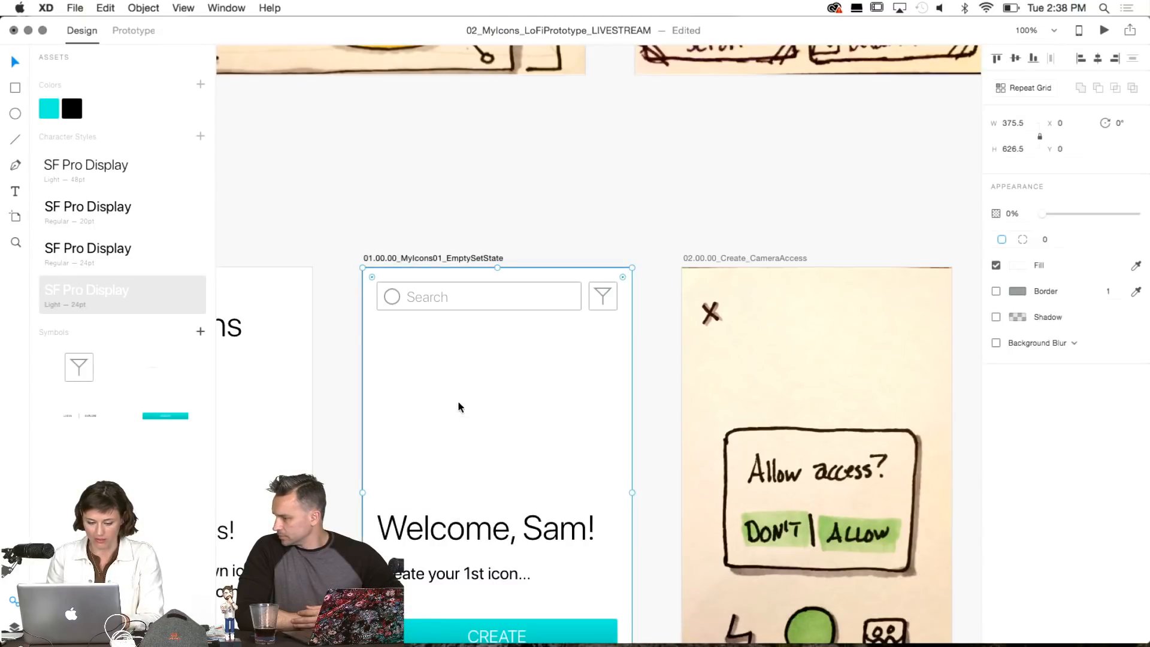
{"action": "scroll", "coordinate": [453, 407], "scroll_direction": "down", "scroll_amount": 1}
{"action": "scroll", "coordinate": [453, 400], "scroll_direction": "down", "scroll_amount": 5}
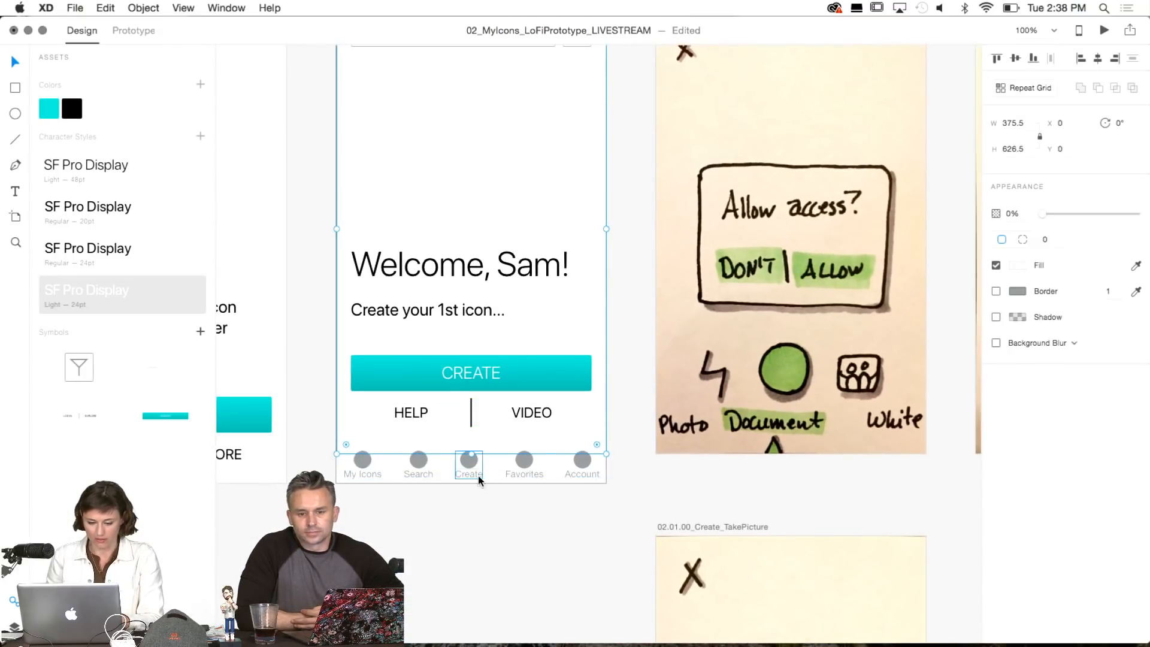
Move the tab bar's background to the bottom of the empty-state artboard at Y 617 and group it with the five tab items.
{"action": "left_click", "coordinate": [476, 530]}
{"action": "left_click", "coordinate": [500, 459]}
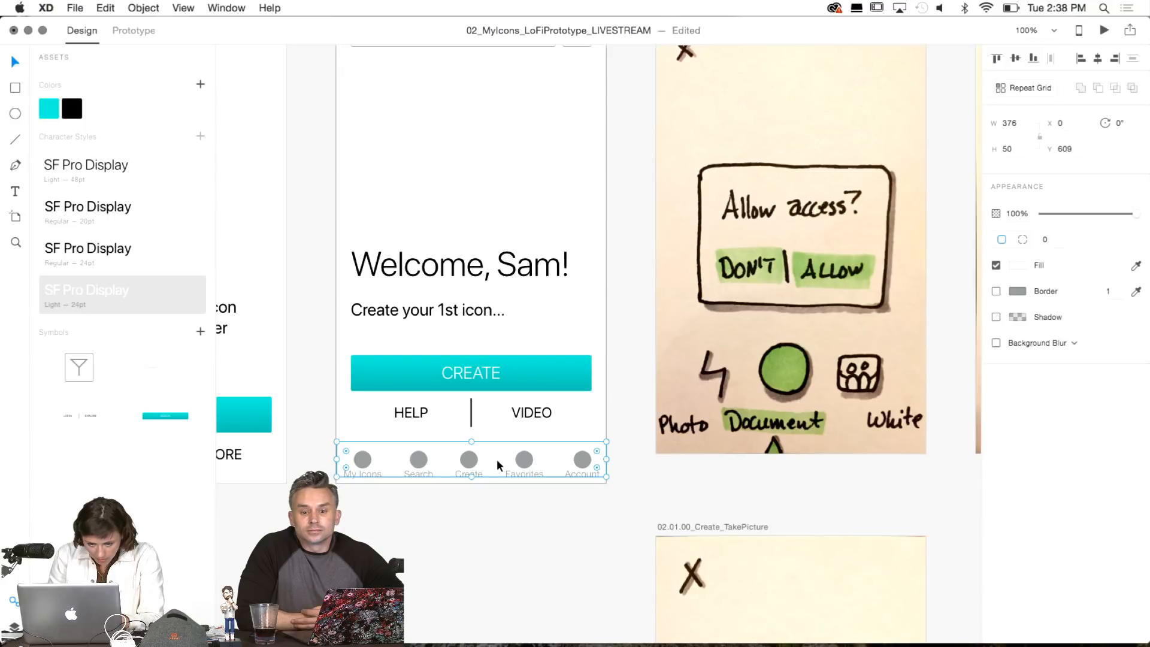
{"action": "left_click", "coordinate": [494, 519]}
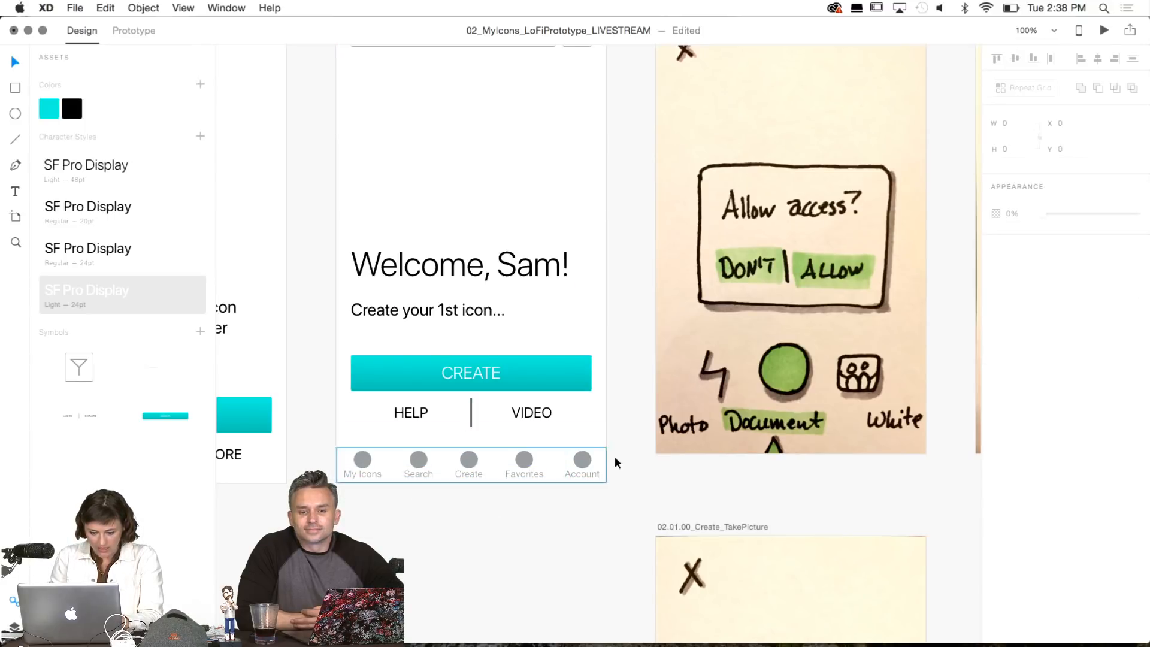
{"action": "left_click", "coordinate": [393, 459]}
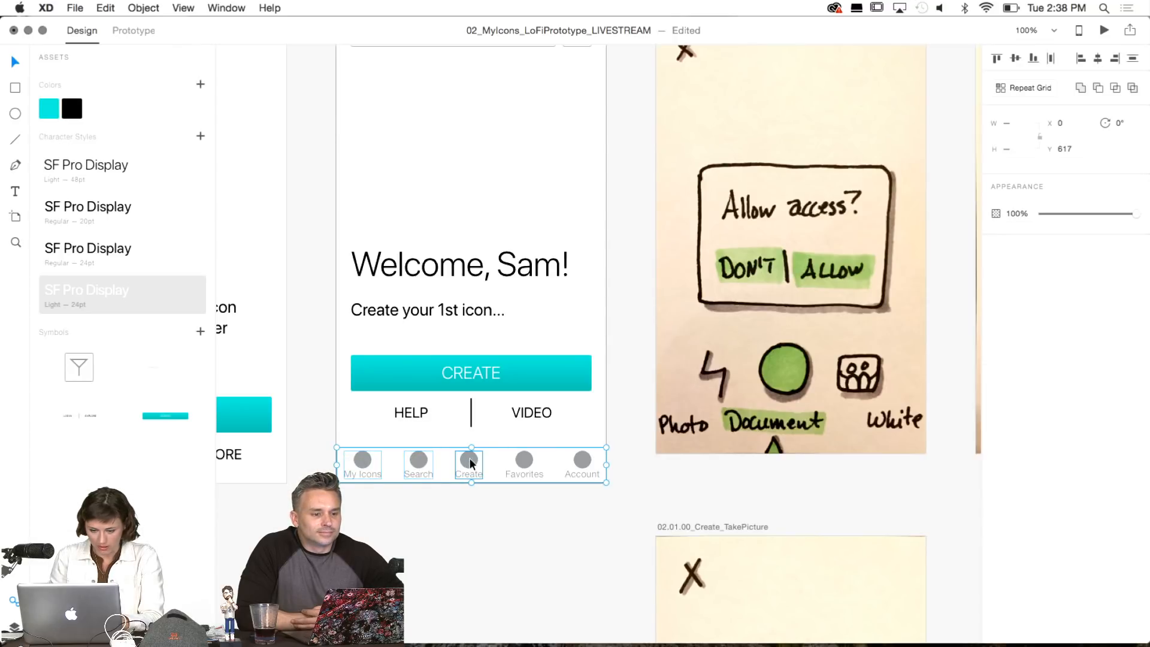
{"action": "key", "text": "super+g"}
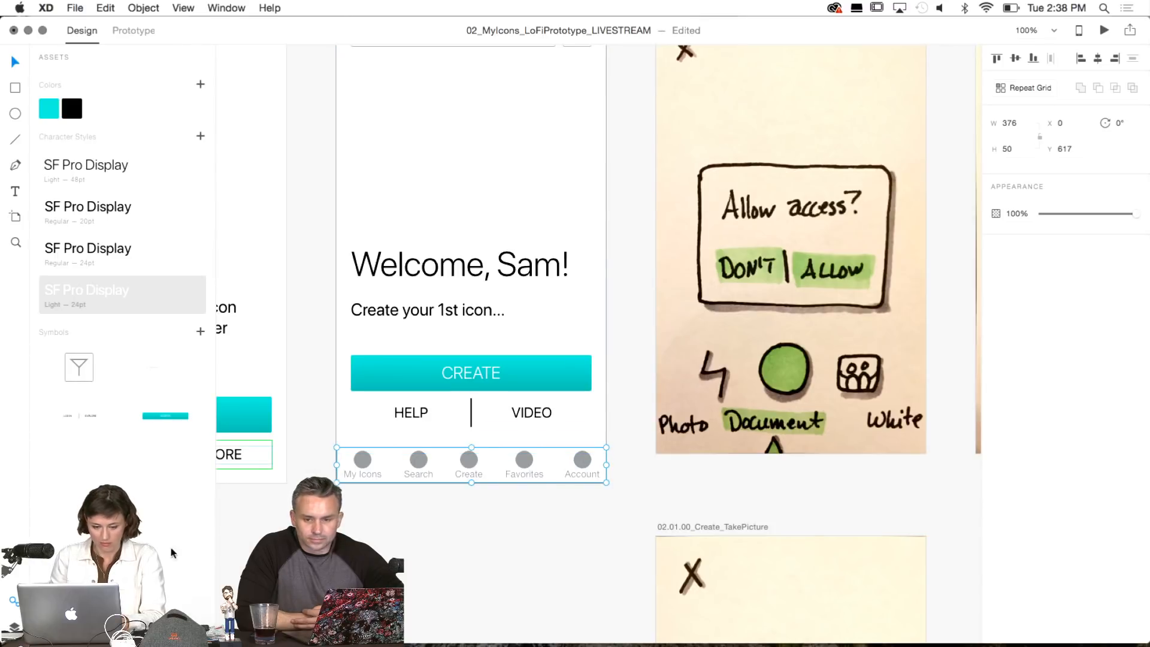
Rename the tab bar's group as "Bottom Nav" and turn it into a symbol.
{"action": "left_click", "coordinate": [13, 628]}
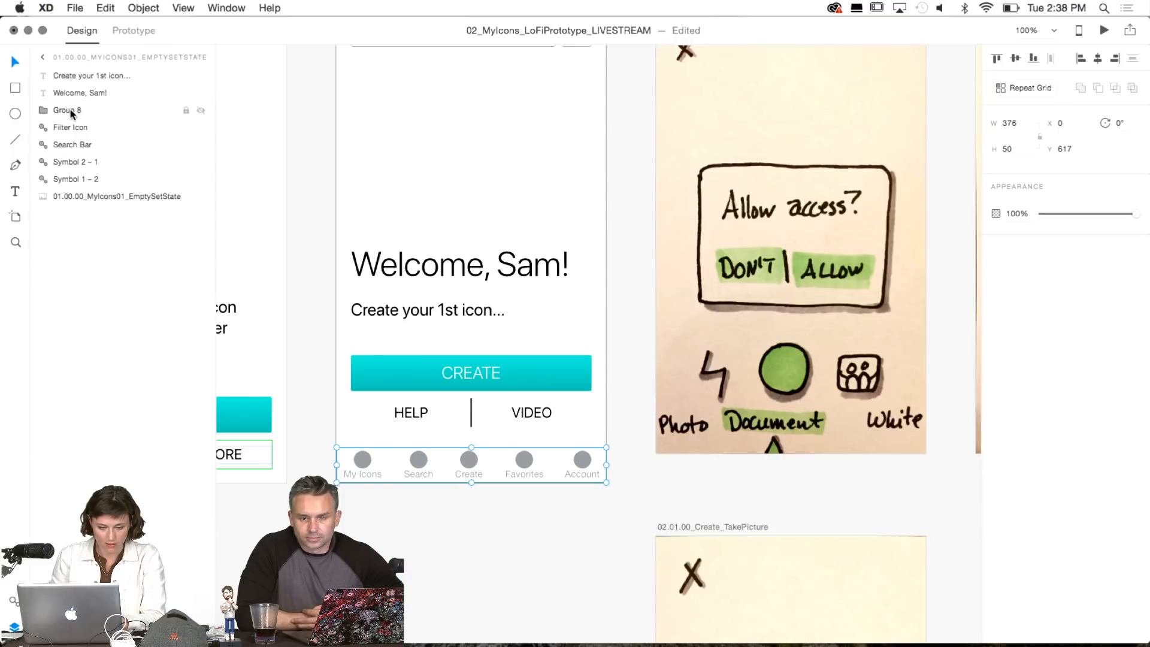
{"action": "double_click", "coordinate": [66, 110]}
{"action": "type", "text": "Bottom"}
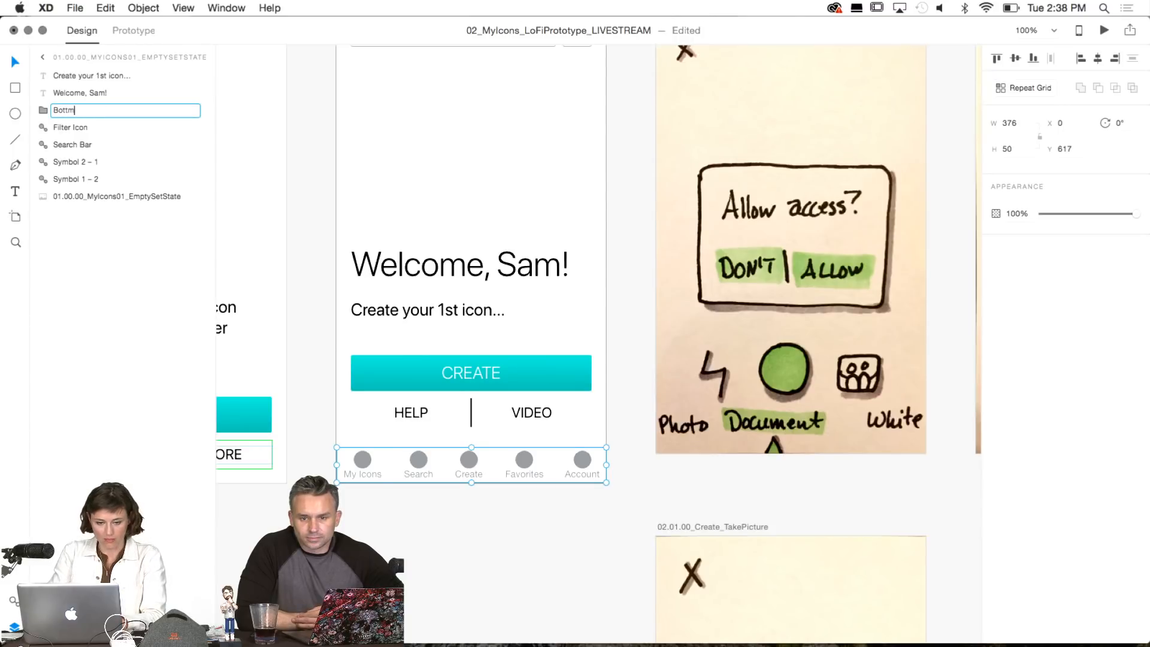
{"action": "type", "text": " Nav"}
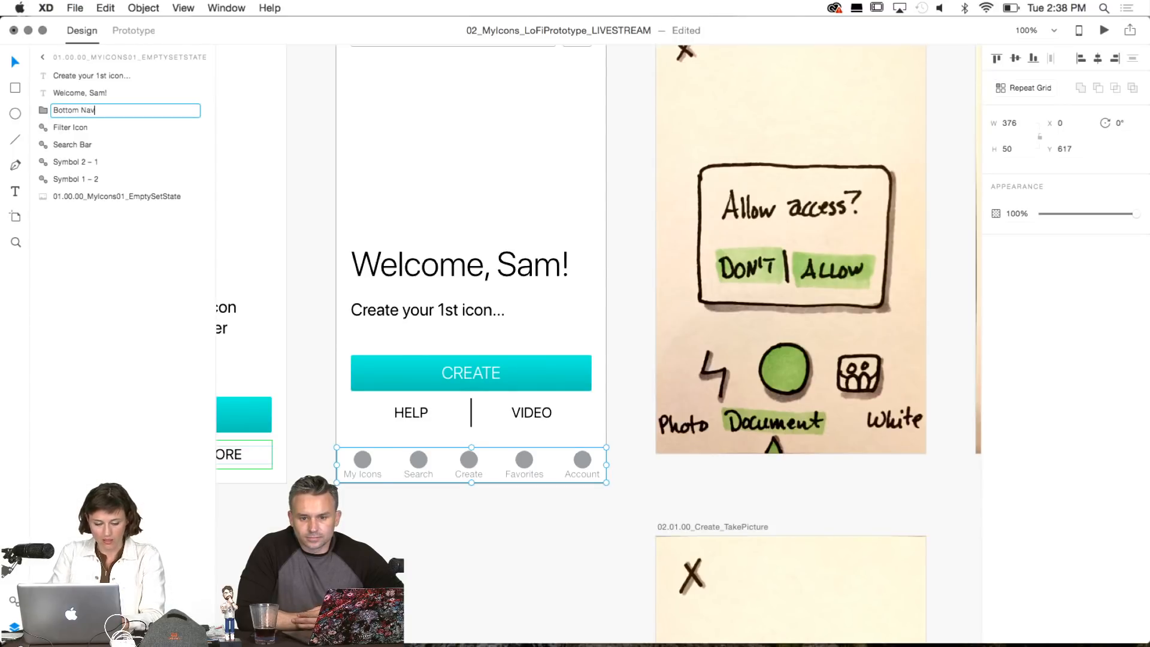
{"action": "right_click", "coordinate": [114, 110]}
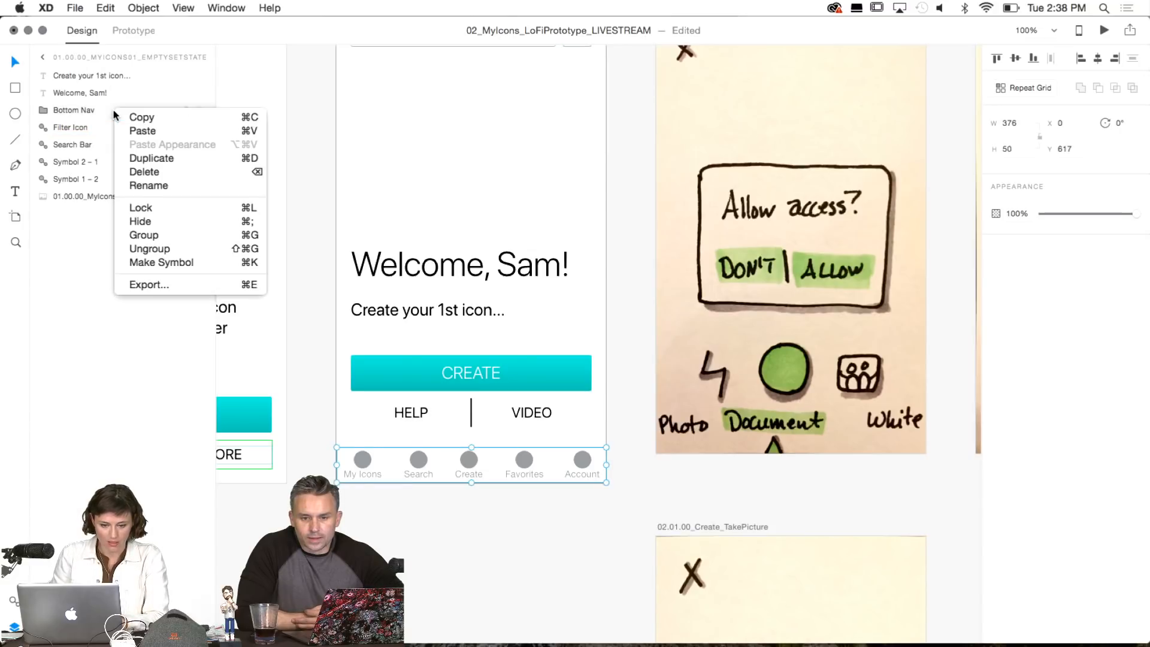
{"action": "left_click", "coordinate": [181, 262]}
{"action": "left_click", "coordinate": [494, 572]}
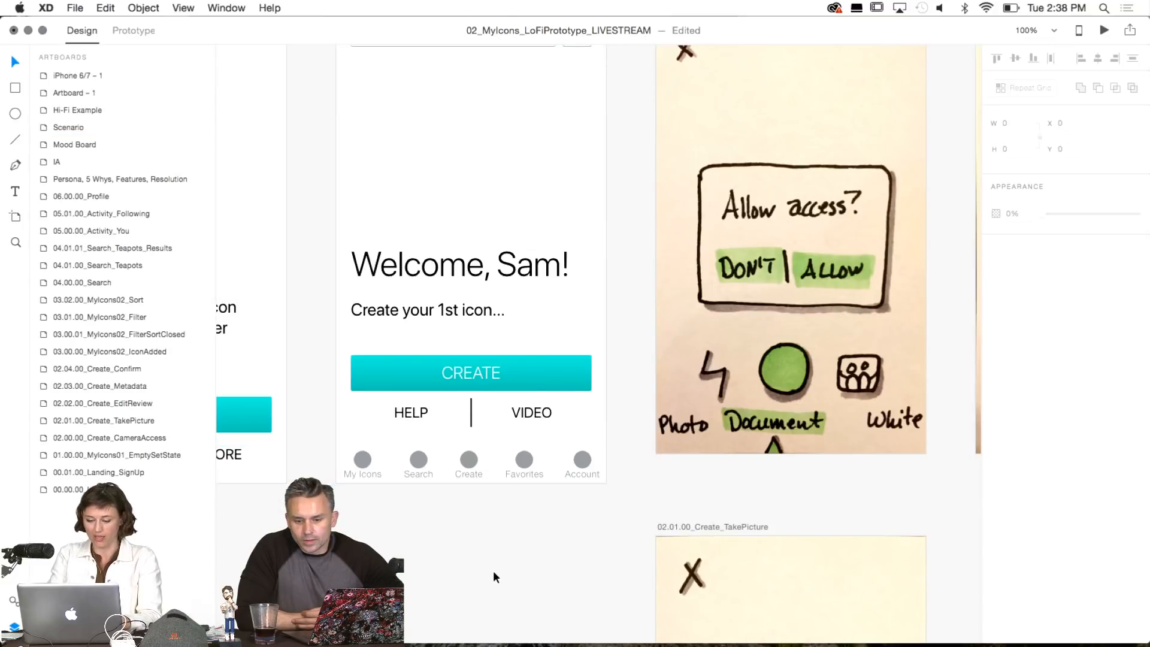
Set the height of the 03.00.00_MyIcons02_IconAdded artboard to 667.
{"action": "key", "text": "super+minus"}
{"action": "key", "text": "super+minus"}
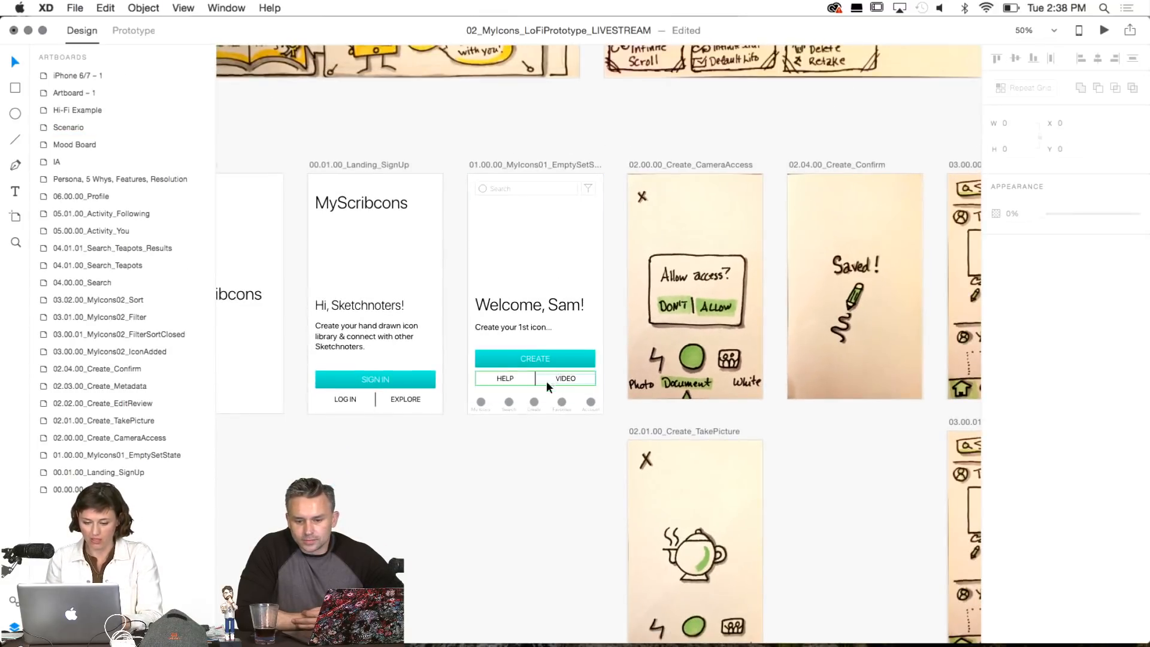
{"action": "scroll", "coordinate": [540, 403], "scroll_direction": "right", "scroll_amount": 5}
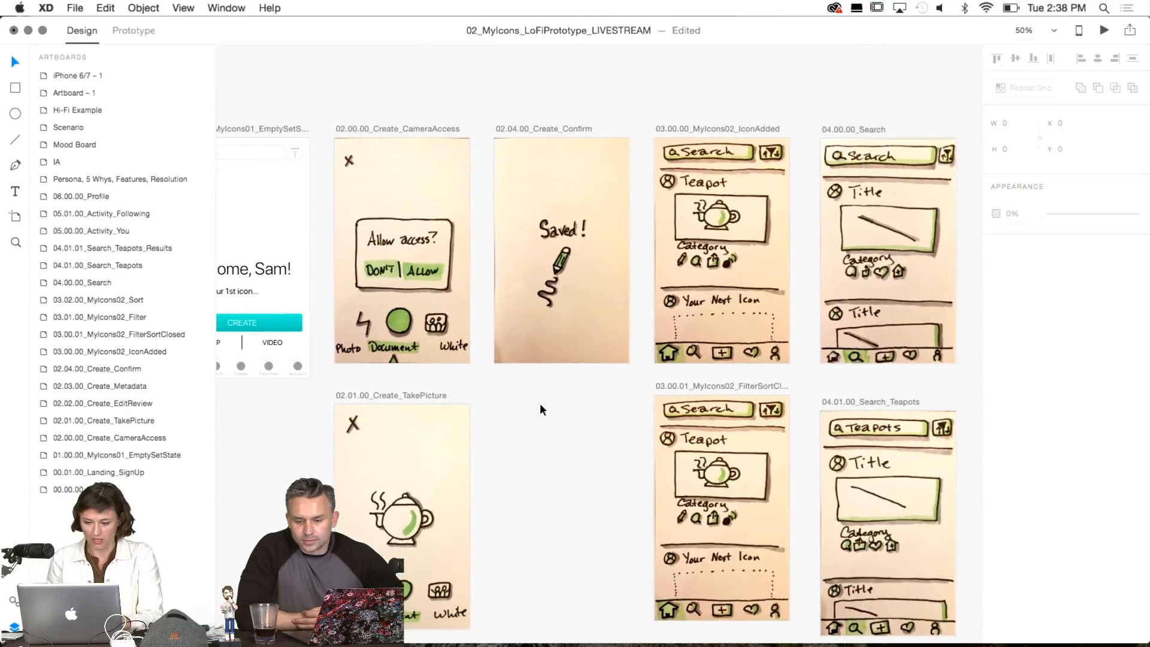
{"action": "scroll", "coordinate": [540, 403], "scroll_direction": "left", "scroll_amount": 2}
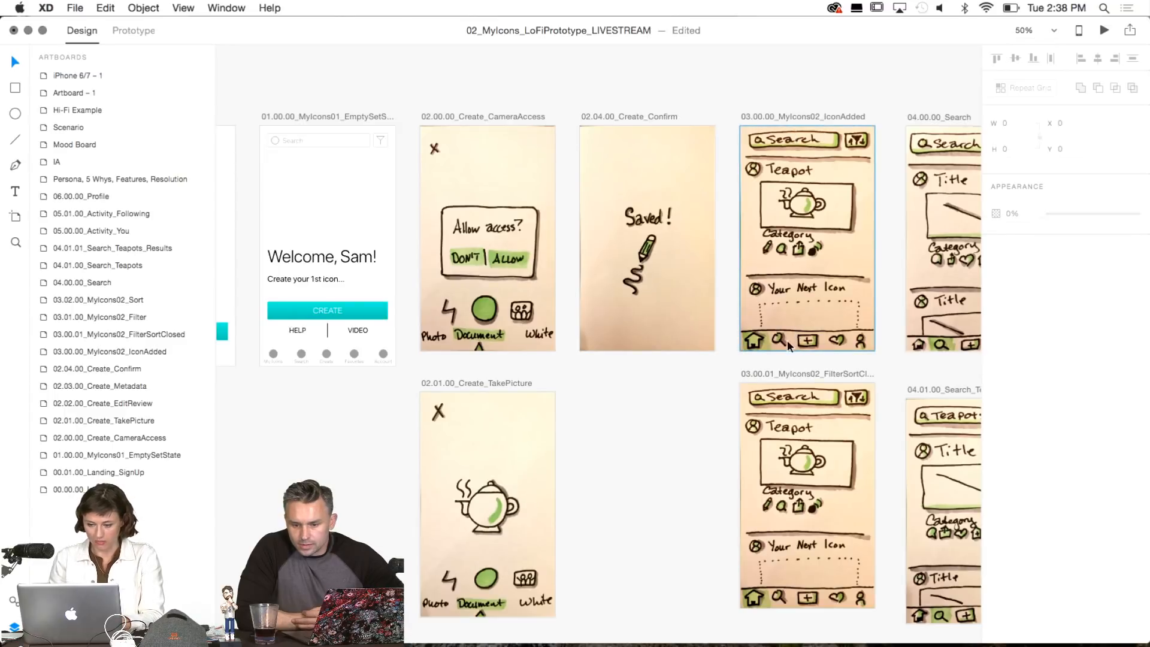
{"action": "left_click", "coordinate": [841, 117]}
{"action": "key", "text": "super+3"}
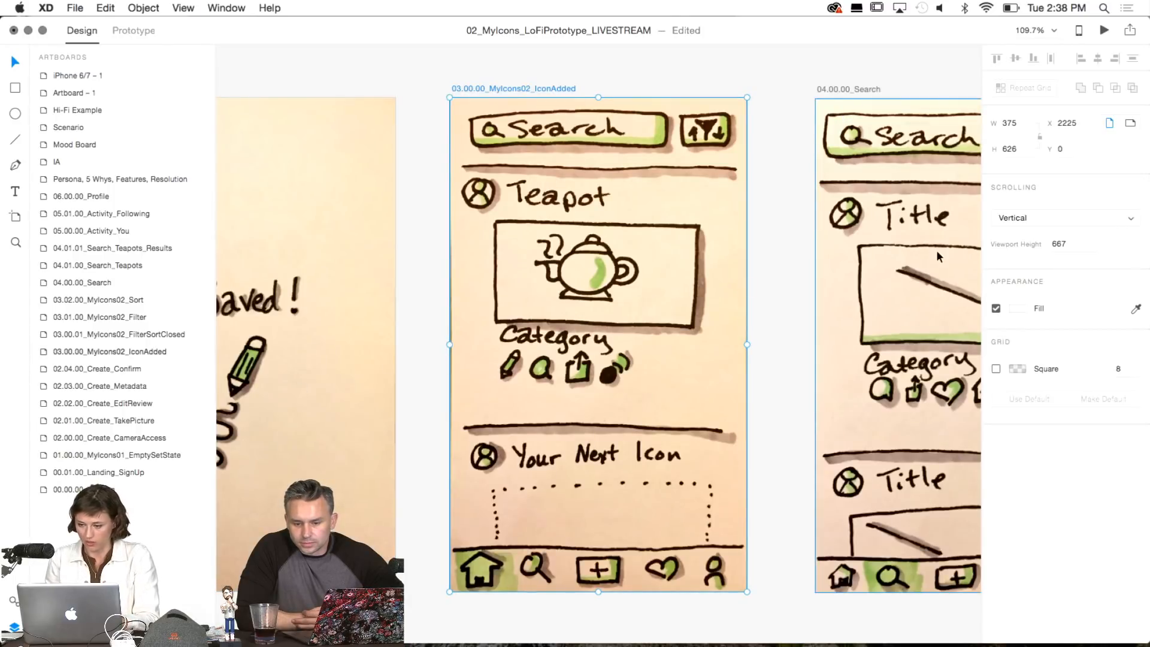
{"action": "double_click", "coordinate": [1015, 148]}
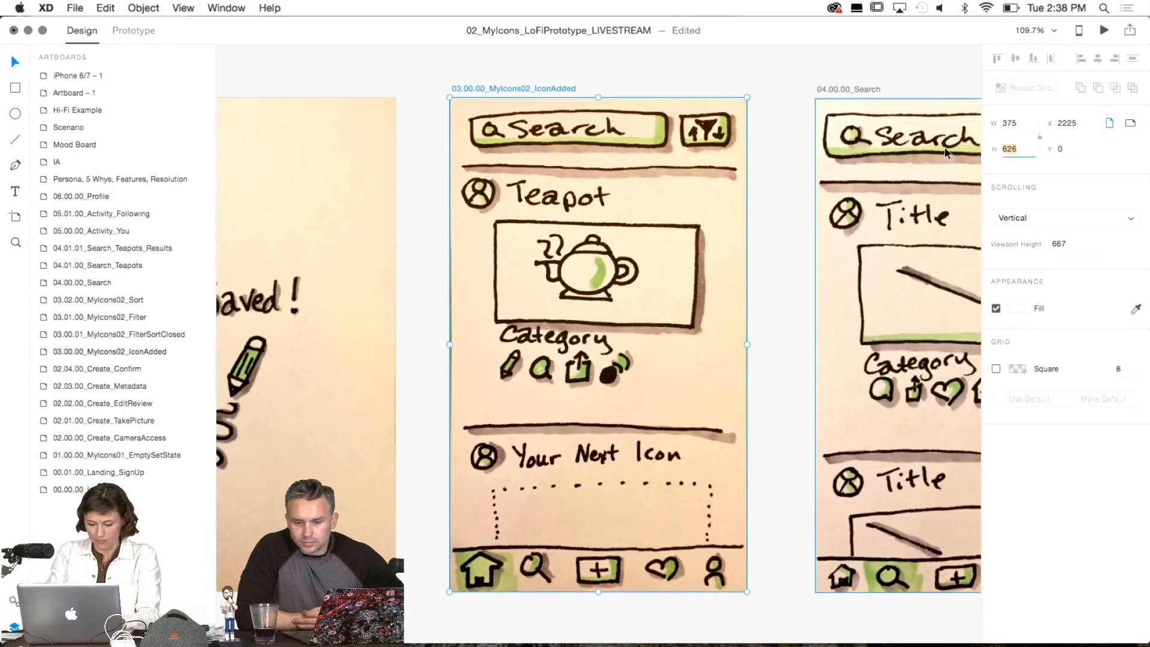
{"action": "type", "text": "667"}
{"action": "key", "text": "Return"}
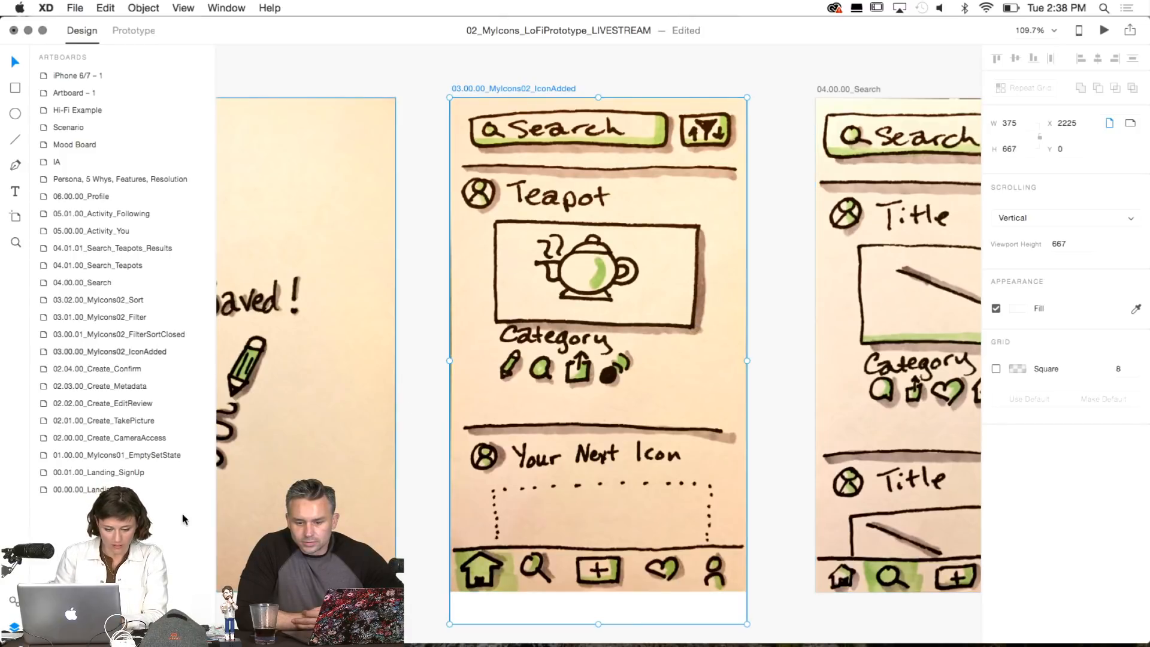
Display the document's assets and place a Filter Icon symbol over the sketched filter button on the 03.00.00_MyIcons02_IconAdded artboard.
{"action": "left_click", "coordinate": [13, 601]}
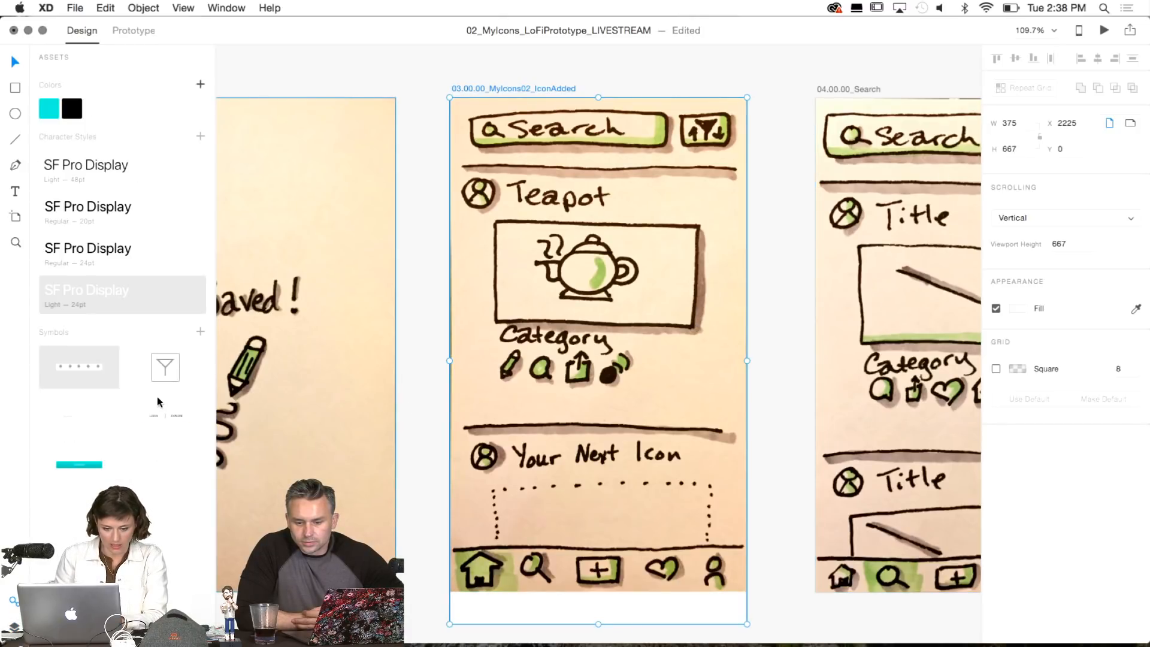
{"action": "left_click_drag", "start_coordinate": [165, 367], "coordinate": [707, 130]}
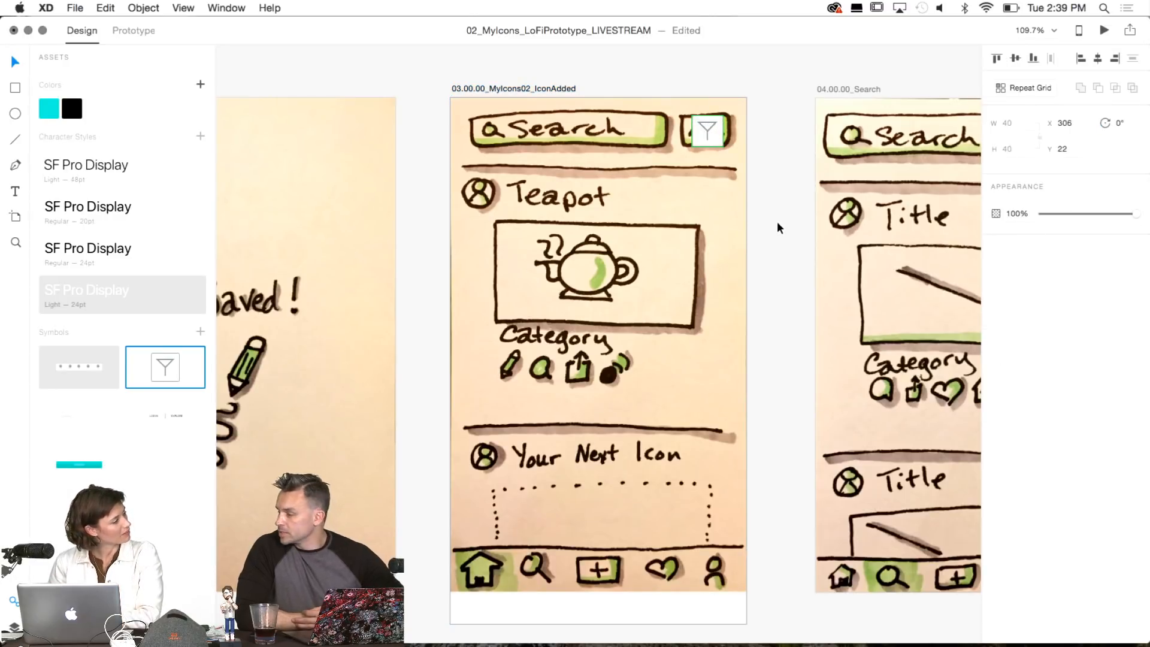
{"action": "left_click", "coordinate": [807, 154]}
{"action": "left_click", "coordinate": [705, 137]}
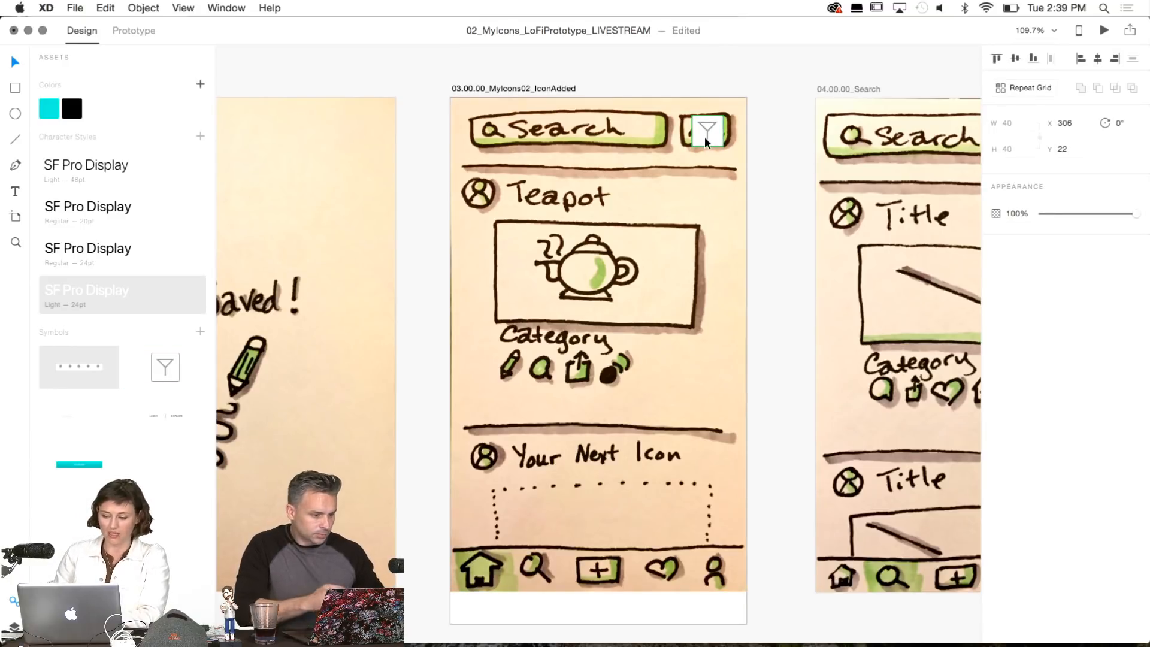
Check the filter icon's position values on the 01.00.00_MyIcons01_EmptySetState artboard.
{"action": "left_click", "coordinate": [421, 270]}
{"action": "scroll", "coordinate": [418, 268], "scroll_direction": "left", "scroll_amount": 10}
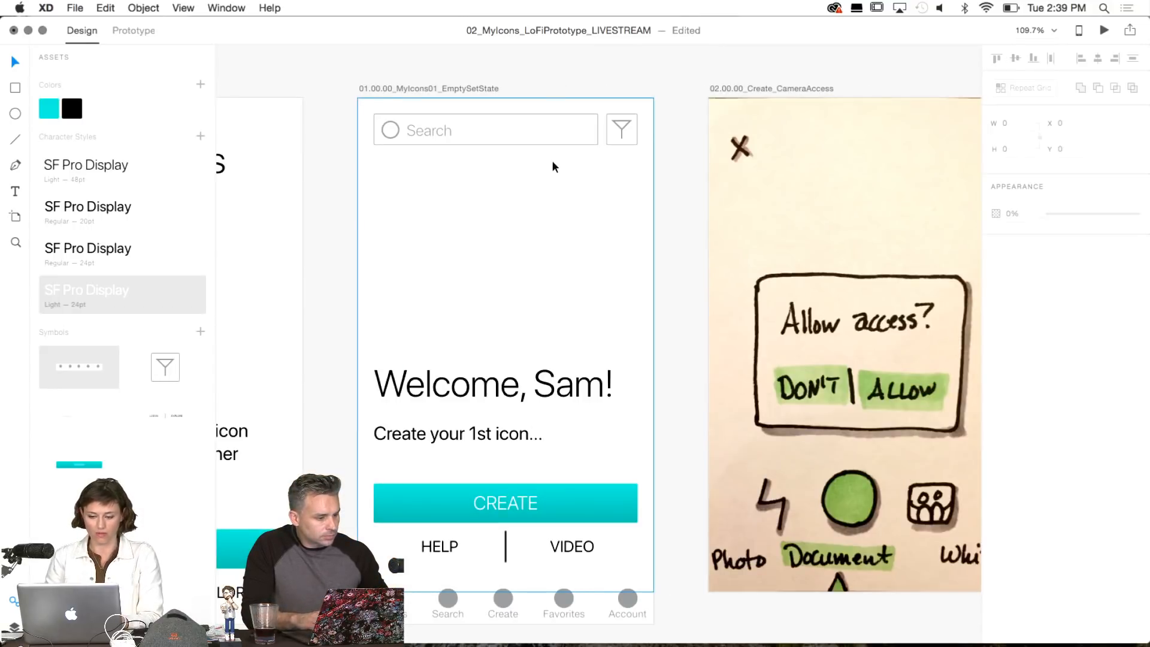
{"action": "left_click", "coordinate": [628, 139]}
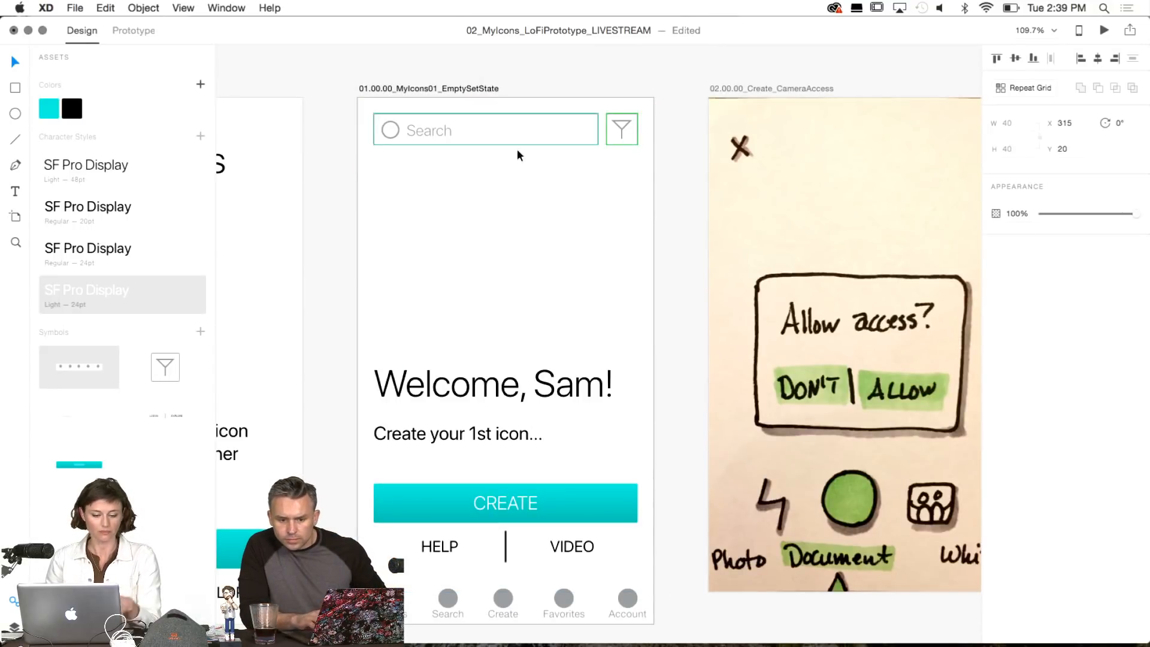
Delete the filter icon placed on the 03.00.00_MyIcons02_IconAdded artboard and place a fresh Filter Icon symbol over the sketched button.
{"action": "scroll", "coordinate": [728, 462], "scroll_direction": "right", "scroll_amount": 15}
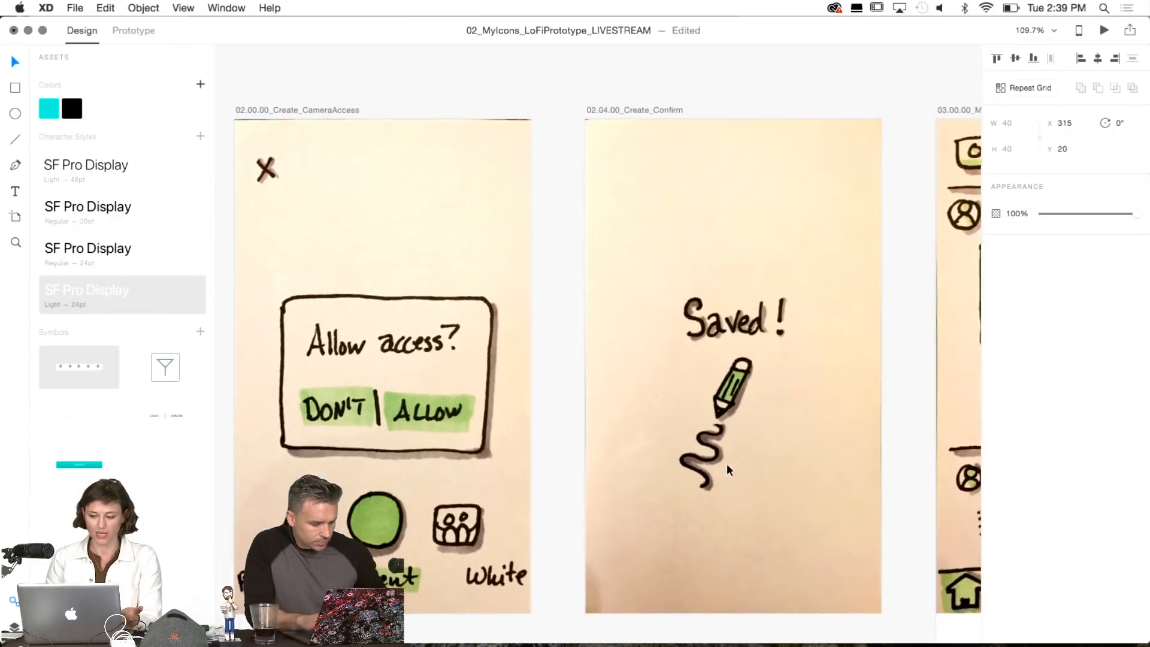
{"action": "scroll", "coordinate": [727, 463], "scroll_direction": "right", "scroll_amount": 5}
{"action": "left_click", "coordinate": [812, 155]}
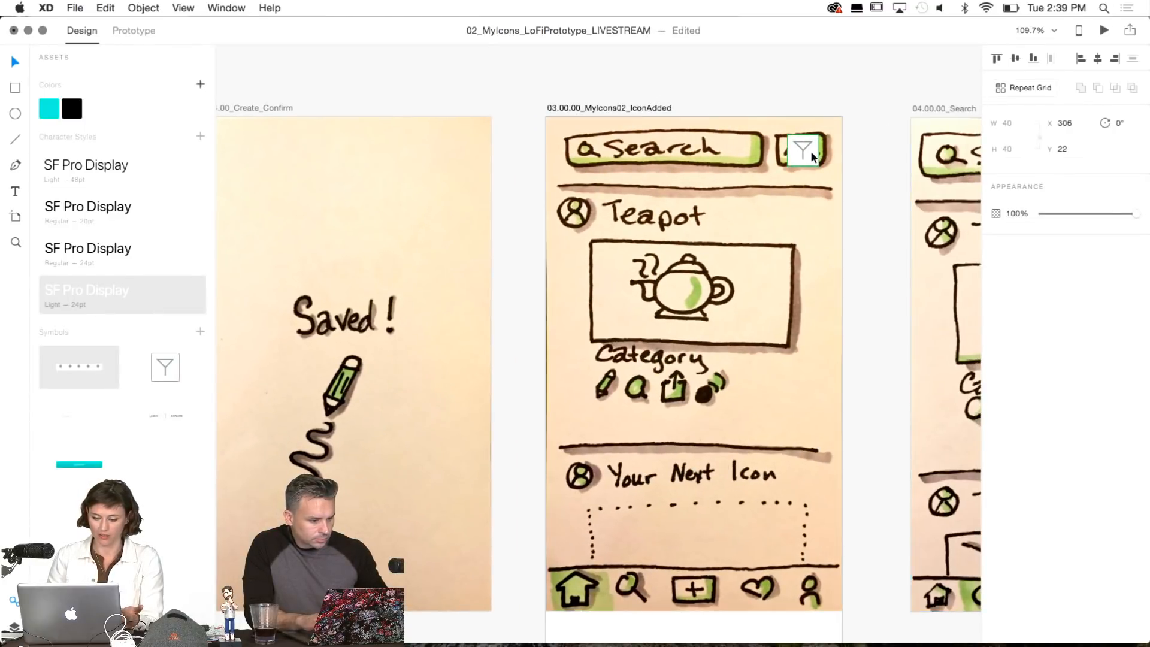
{"action": "key", "text": "Delete"}
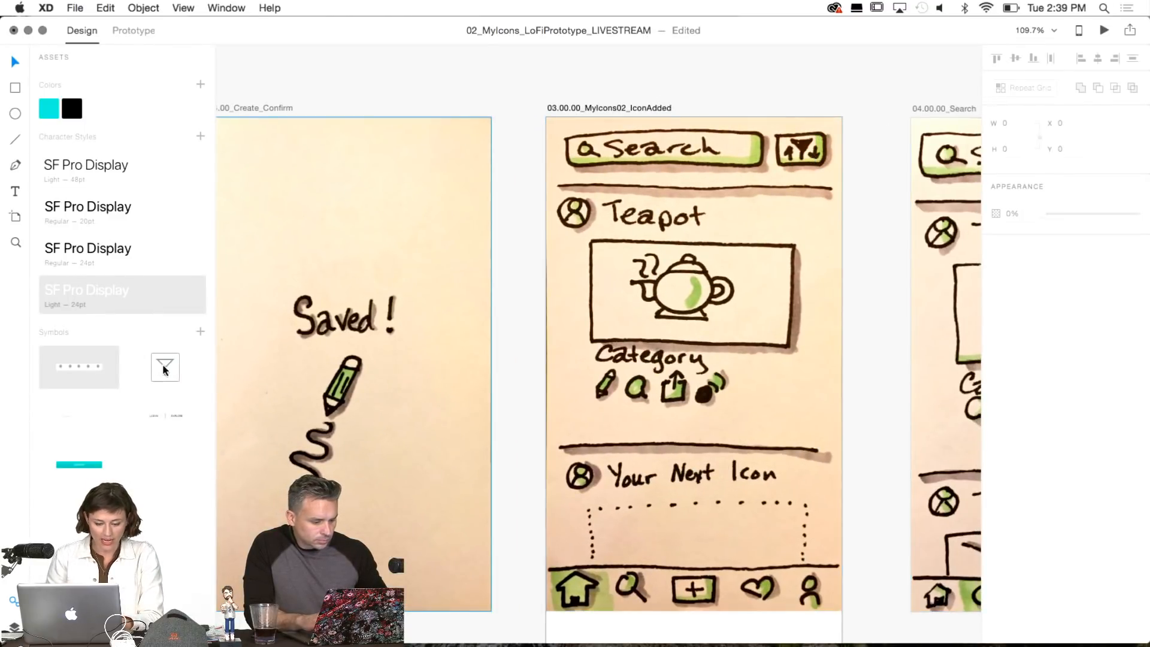
{"action": "left_click_drag", "start_coordinate": [165, 370], "coordinate": [802, 153]}
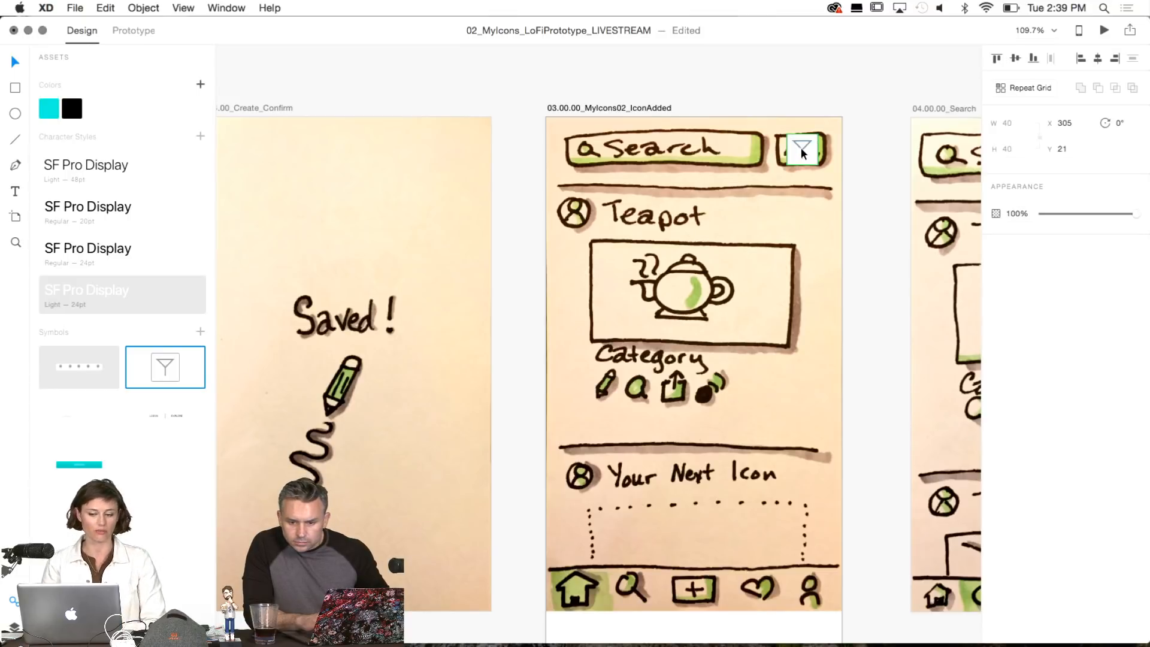
Place the Search Bar symbol on the 03.00.00_MyIcons02_IconAdded artboard, inset 20 px from the artboard's left and top edges.
{"action": "scroll", "coordinate": [804, 249], "scroll_direction": "left", "scroll_amount": 15}
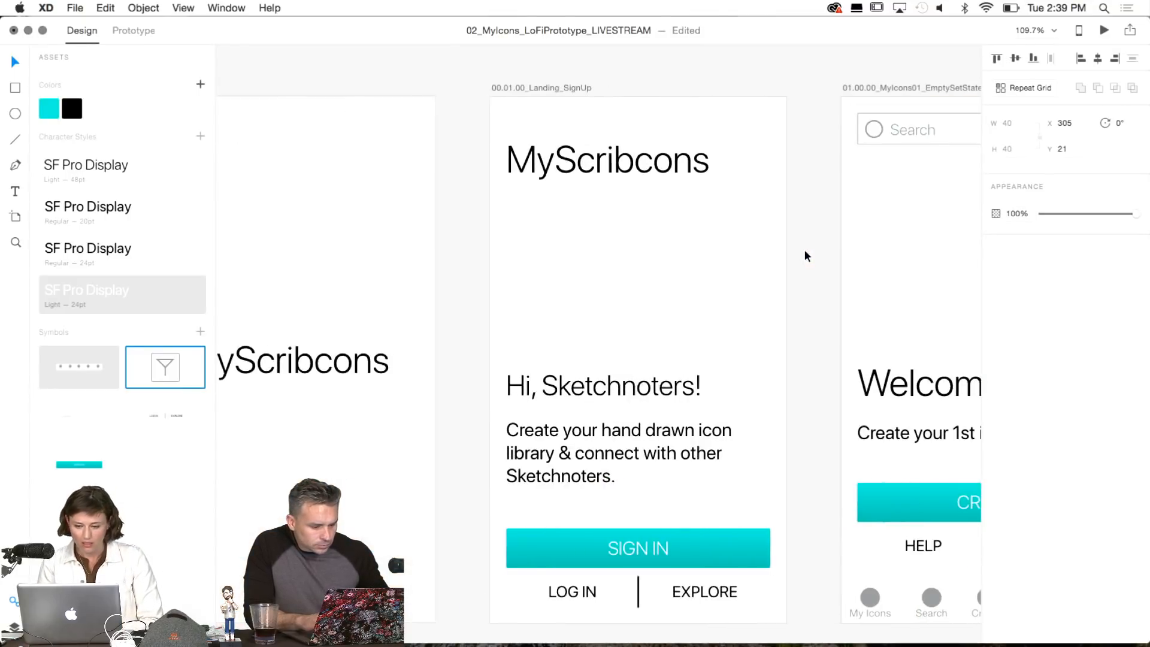
{"action": "scroll", "coordinate": [804, 250], "scroll_direction": "right", "scroll_amount": 15}
{"action": "scroll", "coordinate": [804, 249], "scroll_direction": "left", "scroll_amount": 4}
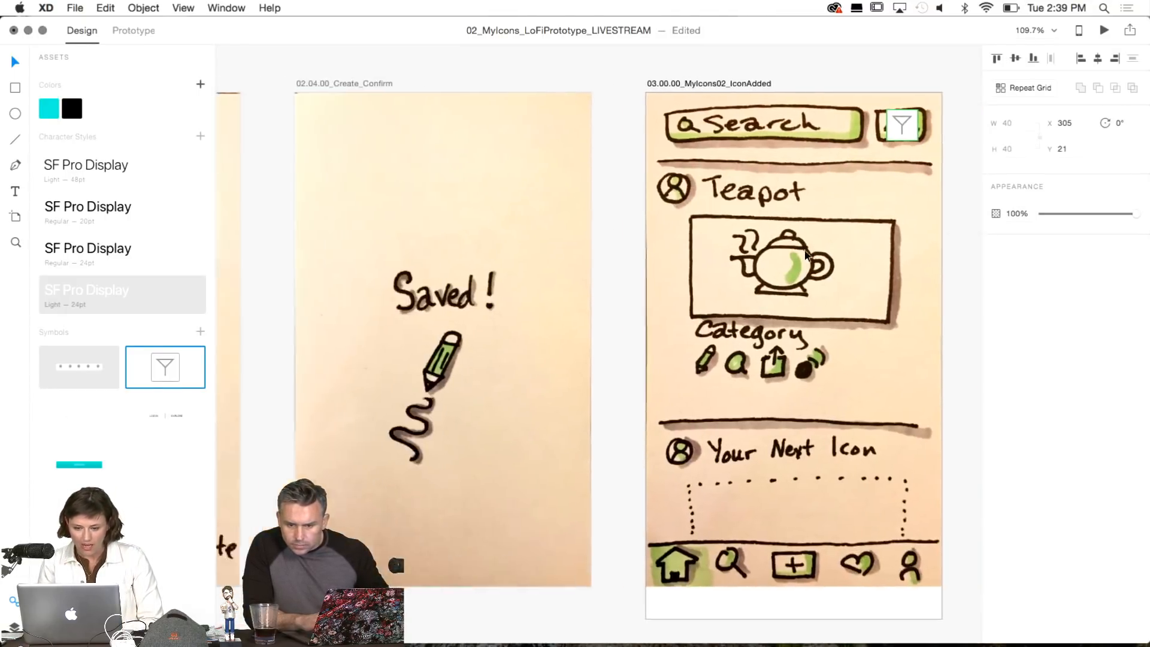
{"action": "scroll", "coordinate": [803, 249], "scroll_direction": "left", "scroll_amount": 12}
{"action": "scroll", "coordinate": [803, 249], "scroll_direction": "up", "scroll_amount": 1}
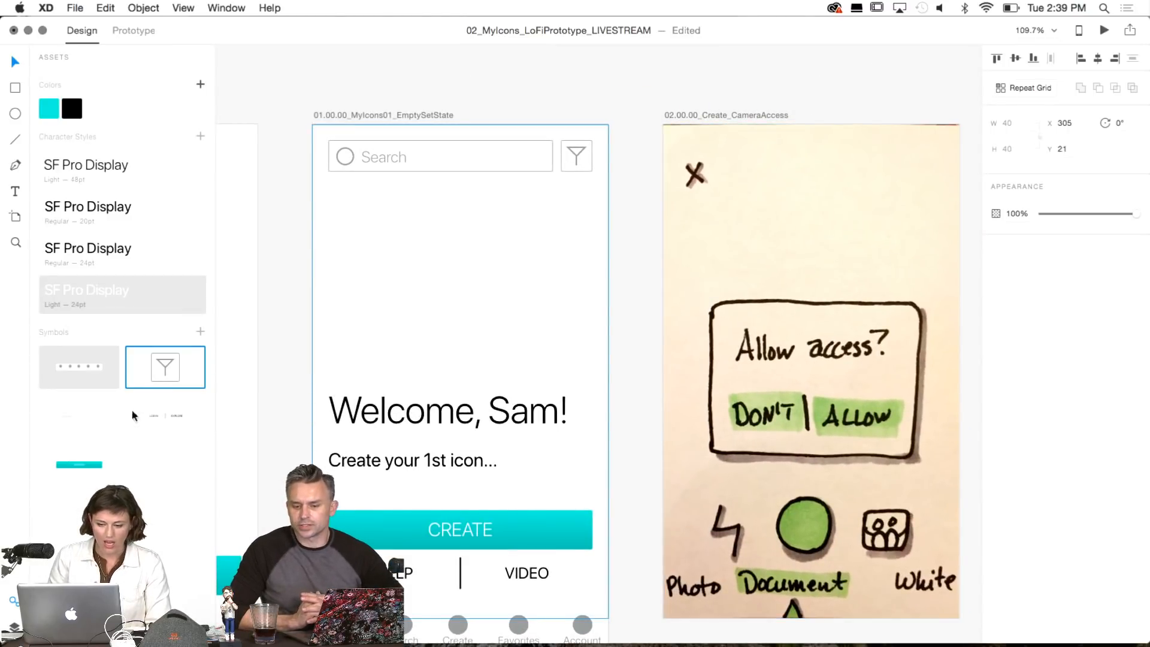
{"action": "scroll", "coordinate": [813, 330], "scroll_direction": "right", "scroll_amount": 15}
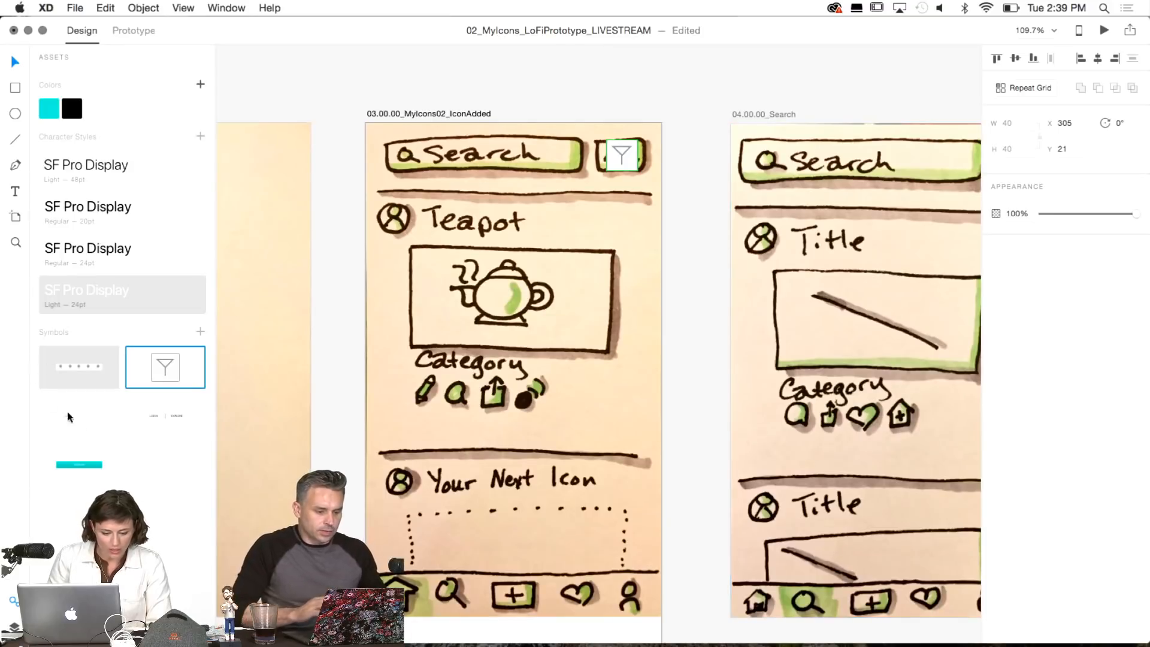
{"action": "mouse_move", "coordinate": [81, 421]}
{"action": "left_mouse_down"}
{"action": "mouse_move", "coordinate": [459, 156]}
{"action": "mouse_move", "coordinate": [511, 149]}
{"action": "mouse_move", "coordinate": [498, 135]}
{"action": "left_mouse_up"}
{"action": "key", "text": "shift+Right"}
{"action": "key", "text": "shift+Right"}
{"action": "key", "text": "shift+Down"}
{"action": "key", "text": "shift+Down"}
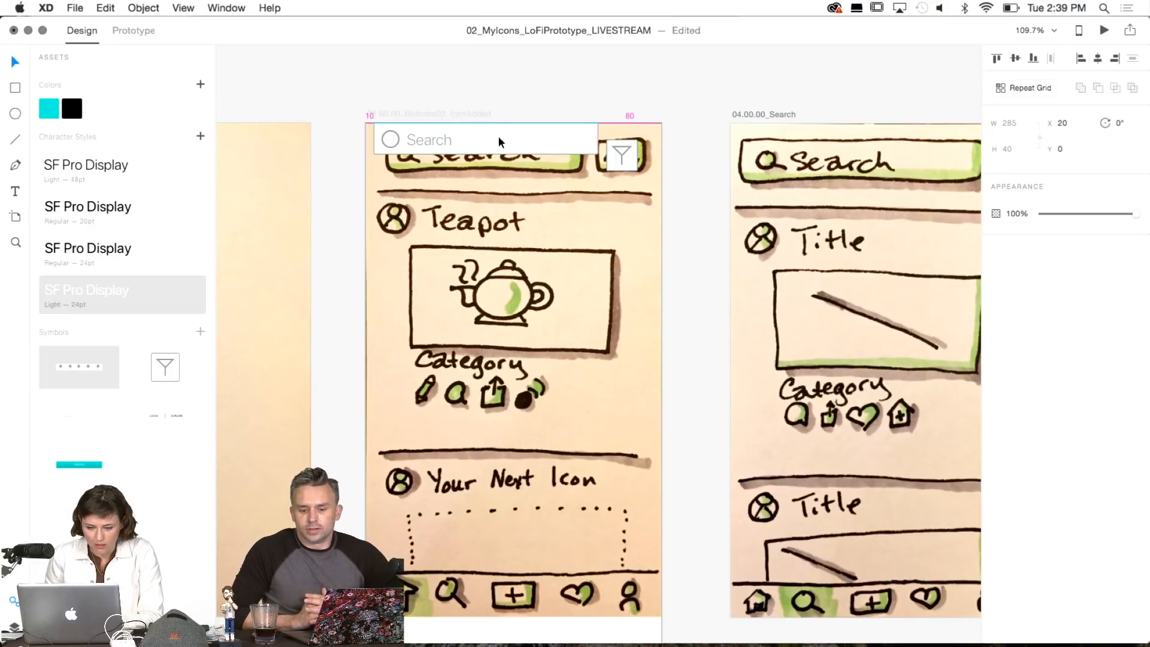
Snap the filter icon to the IconAdded artboard's upper-right corner and inset it 20 px to X 315, Y 20.
{"action": "left_click_drag", "start_coordinate": [623, 154], "coordinate": [640, 132]}
{"action": "key", "text": "shift+Left"}
{"action": "key", "text": "shift+Left"}
{"action": "key", "text": "shift+Down"}
{"action": "key", "text": "shift+Down"}
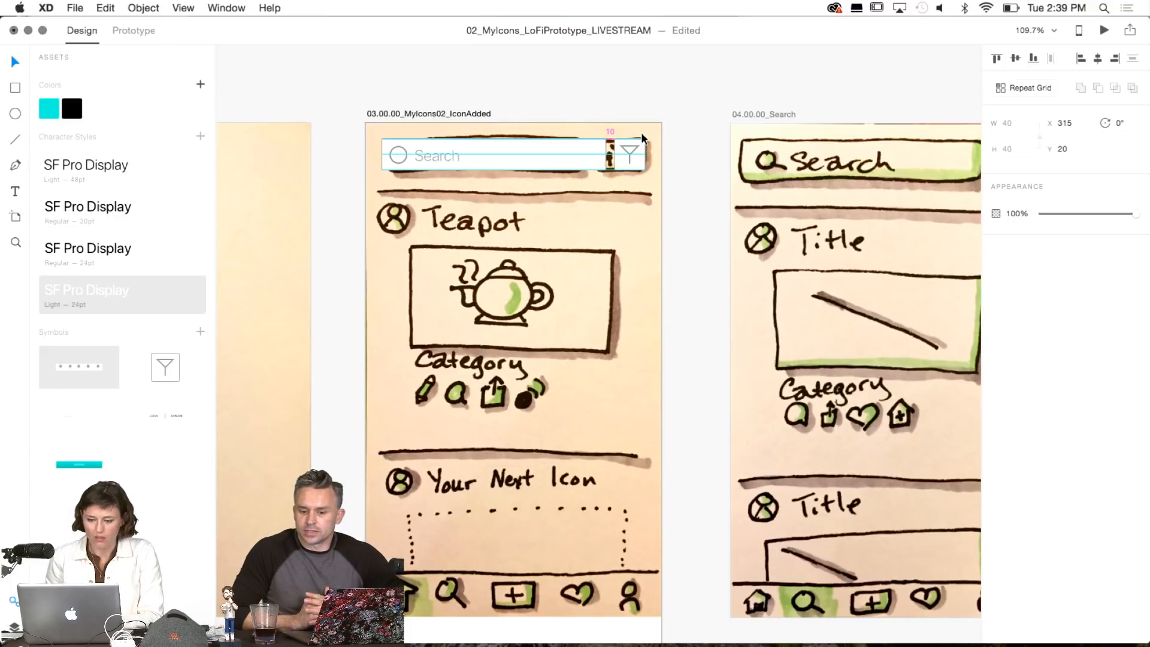
{"action": "left_click", "coordinate": [710, 162]}
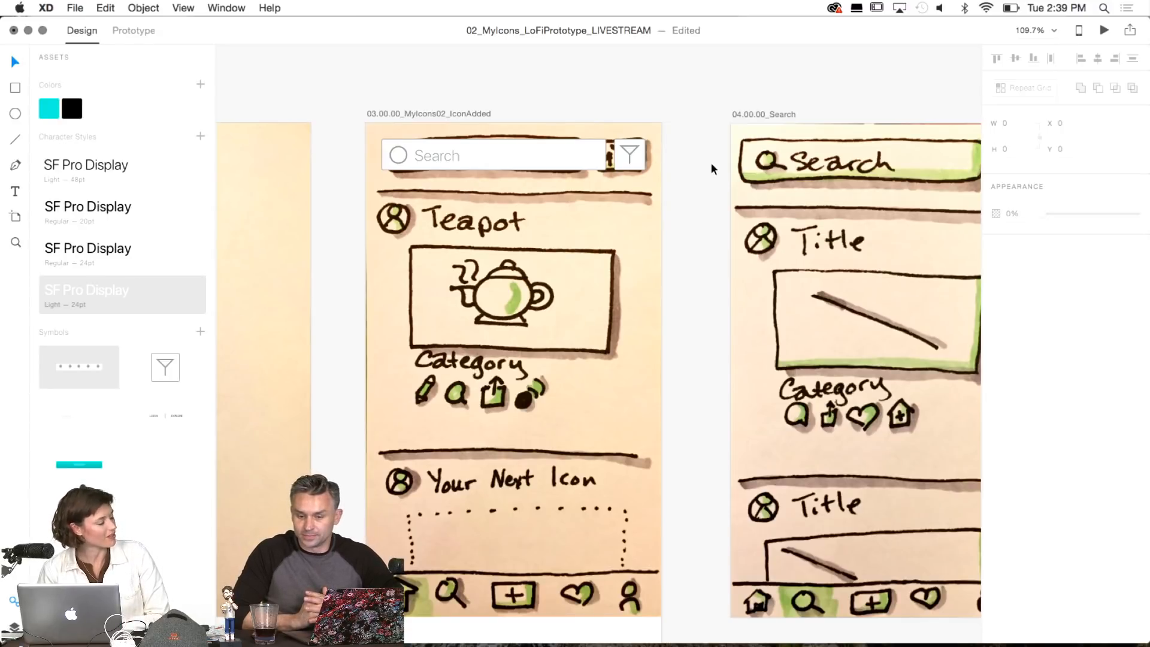
Reduce the opacity of the teapot sketch on the 03.00.00_MyIcons02_IconAdded artboard to 17%.
{"action": "scroll", "coordinate": [711, 163], "scroll_direction": "down", "scroll_amount": 5}
{"action": "left_click", "coordinate": [640, 188]}
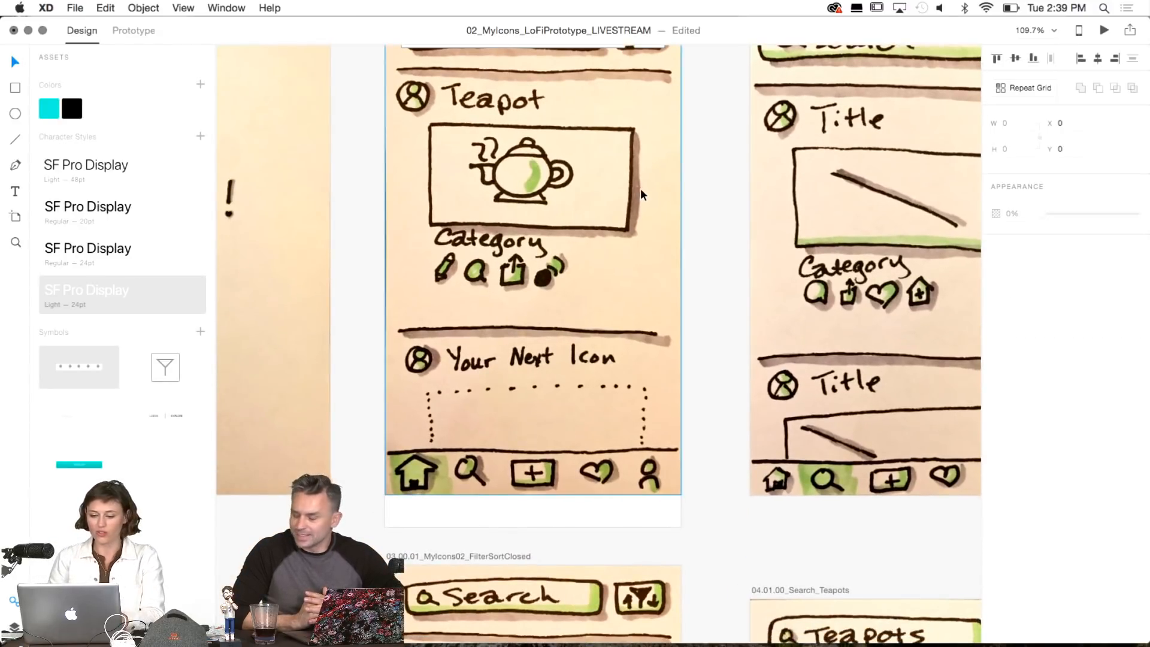
{"action": "left_click_drag", "start_coordinate": [1127, 215], "coordinate": [1061, 214]}
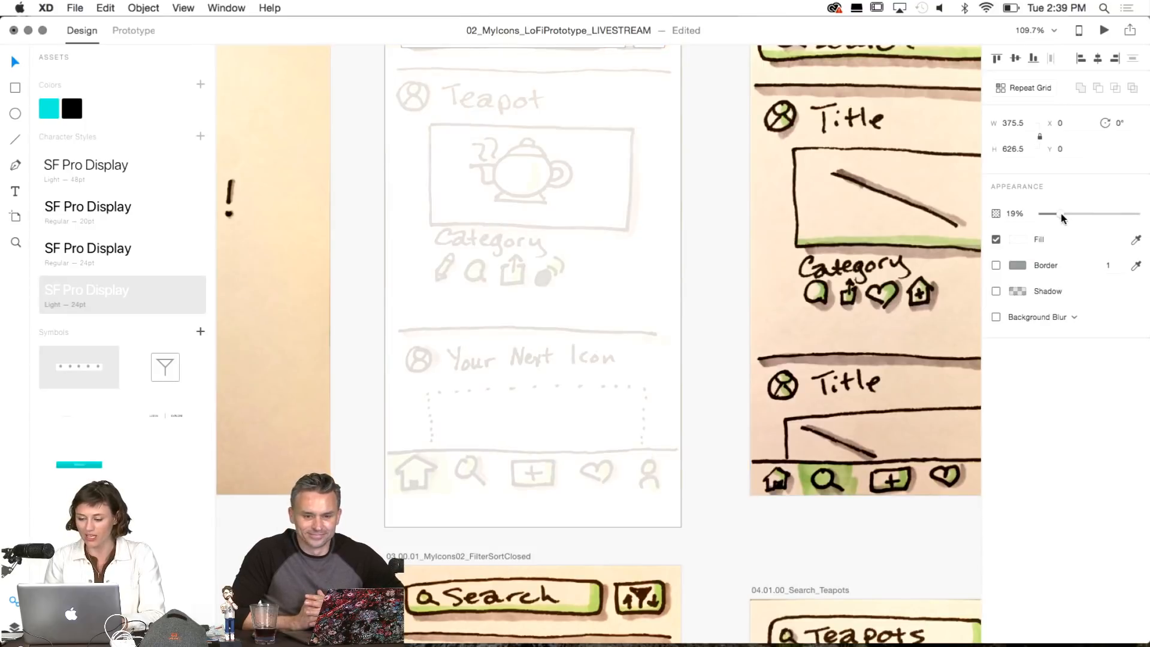
{"action": "scroll", "coordinate": [697, 316], "scroll_direction": "up", "scroll_amount": 4}
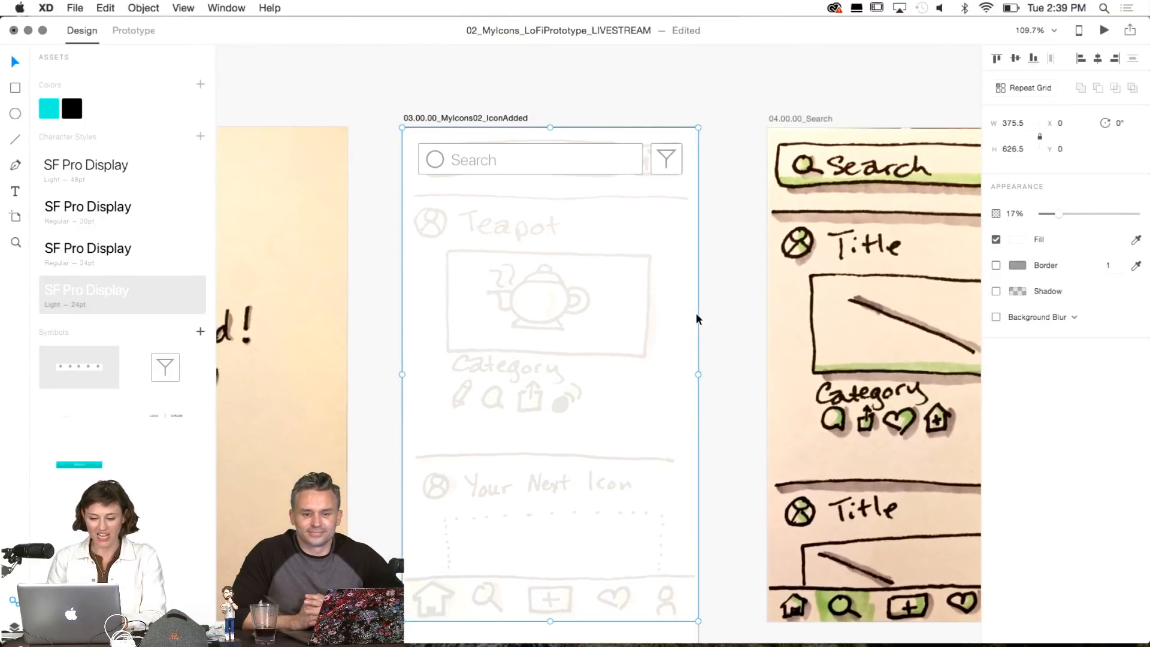
{"action": "scroll", "coordinate": [696, 316], "scroll_direction": "down", "scroll_amount": 4}
{"action": "scroll", "coordinate": [696, 314], "scroll_direction": "down", "scroll_amount": 1}
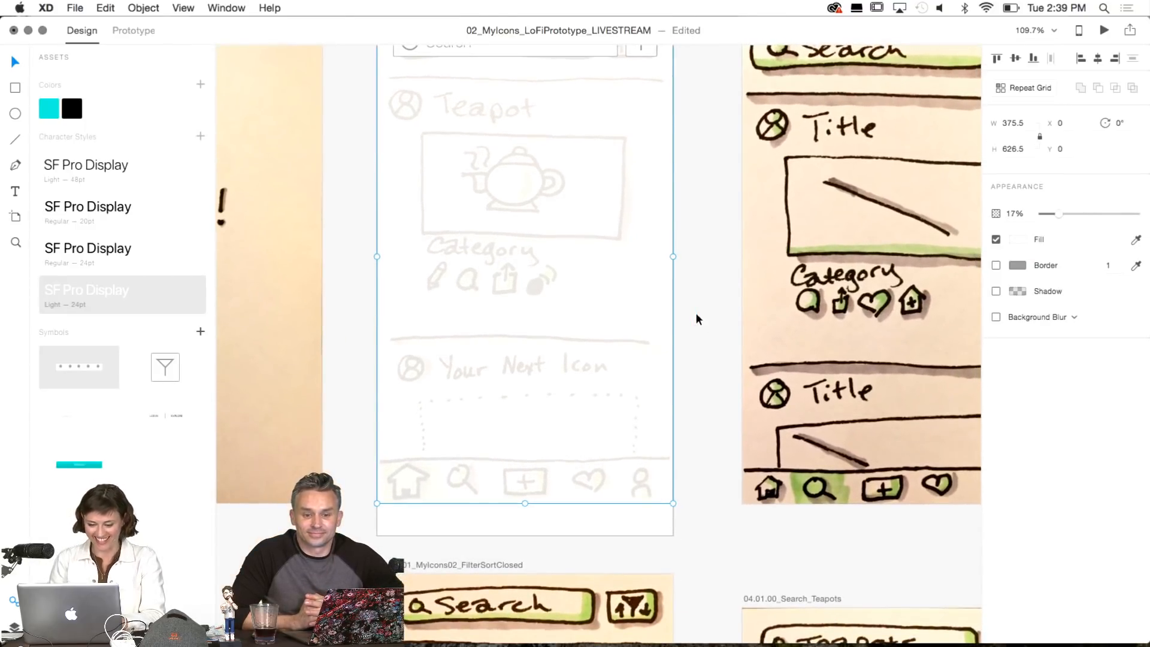
Place the tab bar symbol along the bottom edge of the 03.00.00_MyIcons02_IconAdded artboard.
{"action": "left_click_drag", "start_coordinate": [79, 364], "coordinate": [595, 470]}
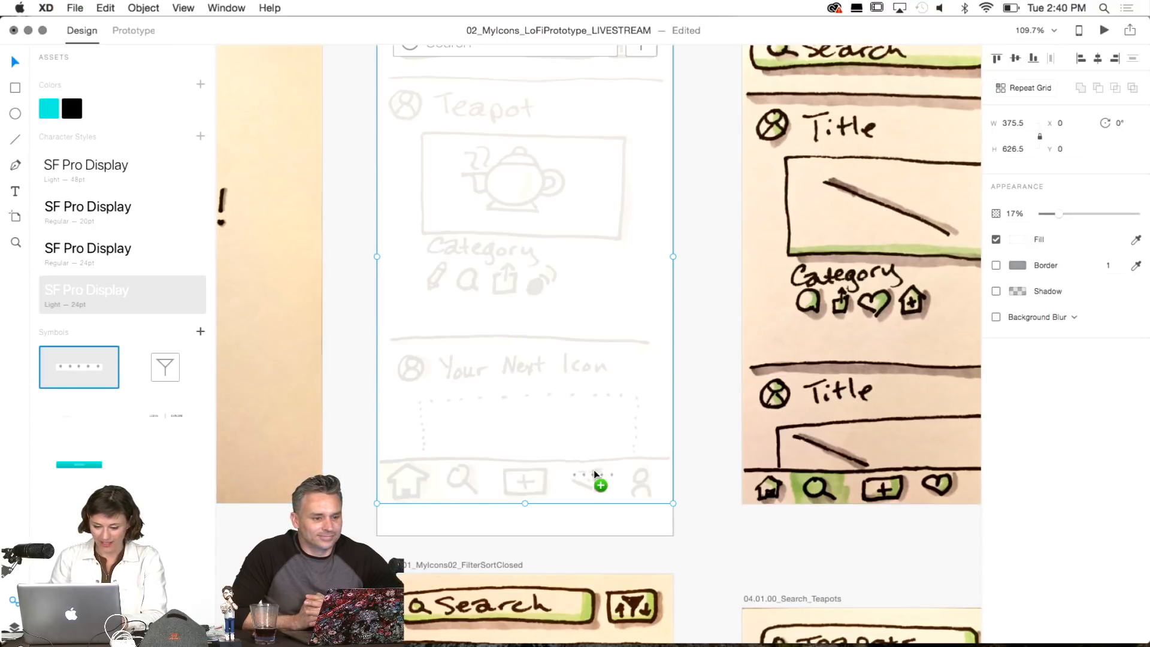
{"action": "left_click_drag", "start_coordinate": [503, 482], "coordinate": [531, 510]}
{"action": "left_click", "coordinate": [699, 524]}
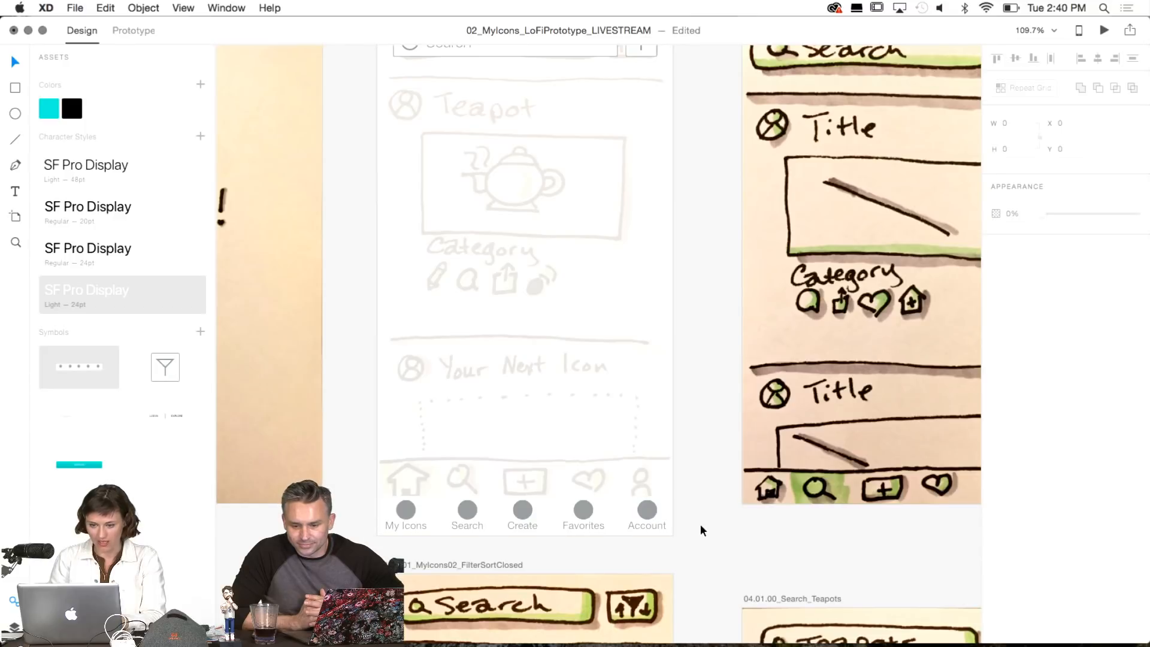
Copy the search bar and tab bar from the IconAdded artboard to the 03.00.01_MyIcons02_FilterSortClosed and 04.00.00_Search artboards.
{"action": "key", "text": "super+minus"}
{"action": "key", "text": "super+minus"}
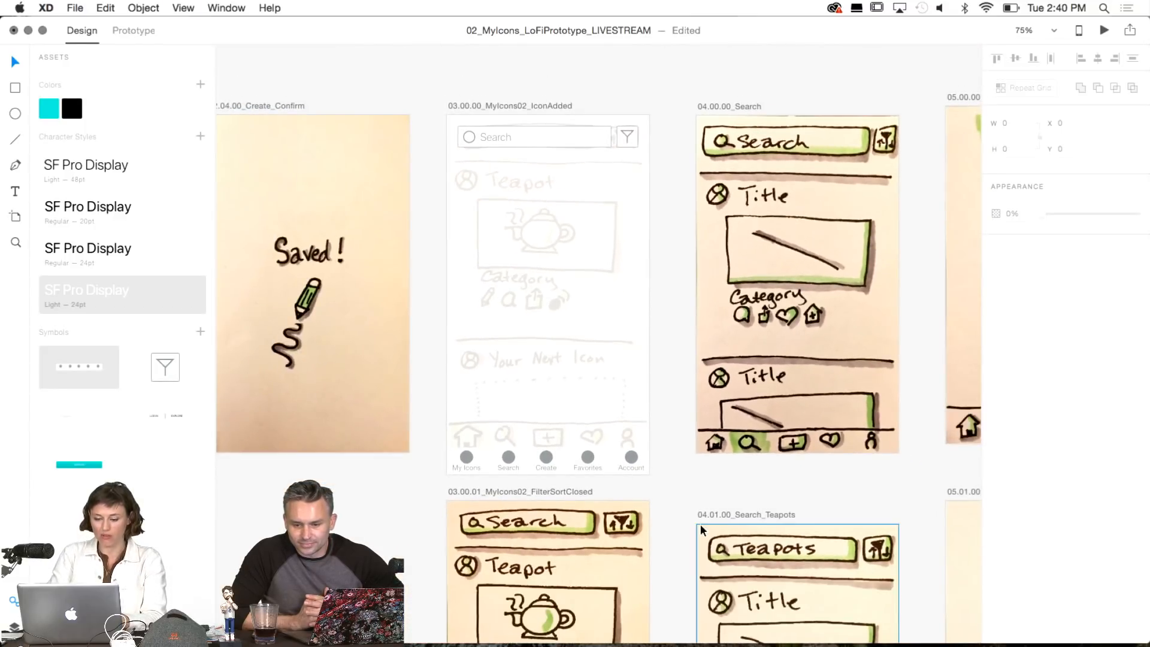
{"action": "scroll", "coordinate": [701, 530], "scroll_direction": "left", "scroll_amount": 4}
{"action": "scroll", "coordinate": [701, 530], "scroll_direction": "down", "scroll_amount": 1}
{"action": "key", "text": "super+minus"}
{"action": "scroll", "coordinate": [699, 523], "scroll_direction": "left", "scroll_amount": 2}
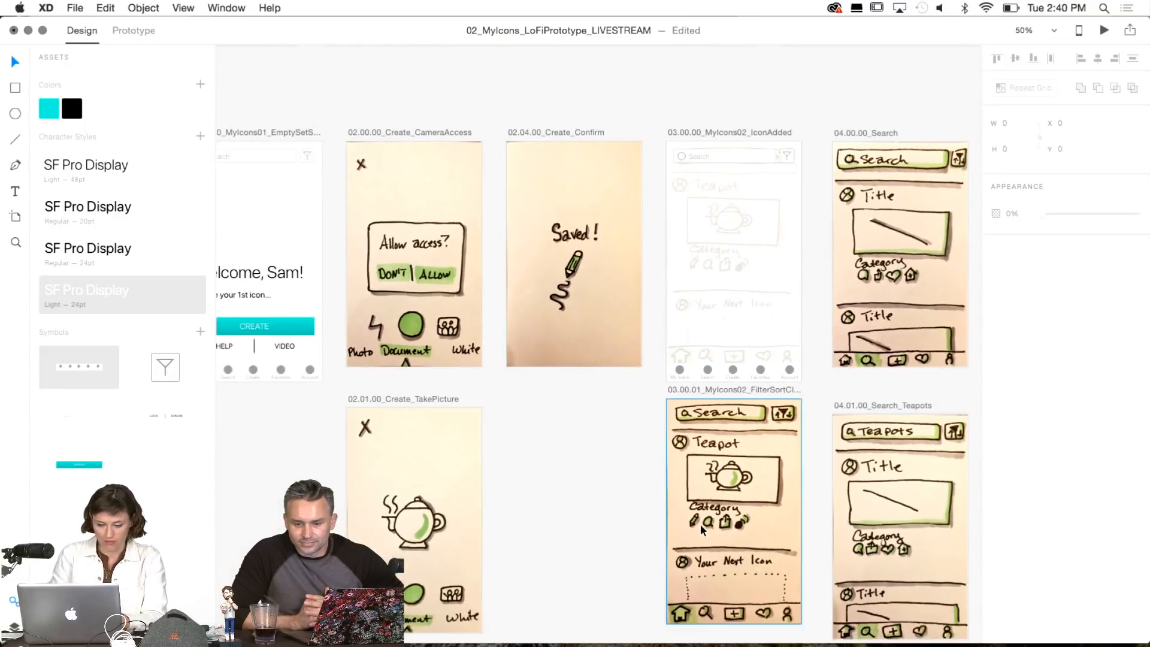
{"action": "scroll", "coordinate": [699, 523], "scroll_direction": "left", "scroll_amount": 3}
{"action": "scroll", "coordinate": [700, 523], "scroll_direction": "down", "scroll_amount": 1}
{"action": "scroll", "coordinate": [806, 517], "scroll_direction": "right", "scroll_amount": 5}
{"action": "scroll", "coordinate": [807, 517], "scroll_direction": "down", "scroll_amount": 1}
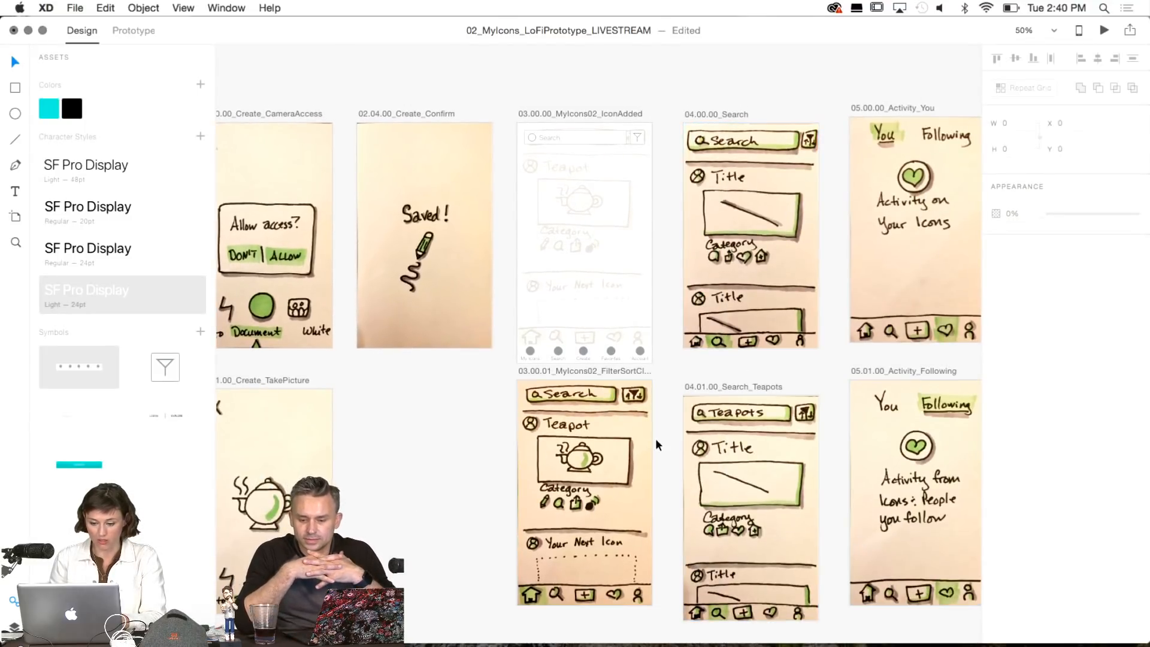
{"action": "left_click", "coordinate": [580, 135]}
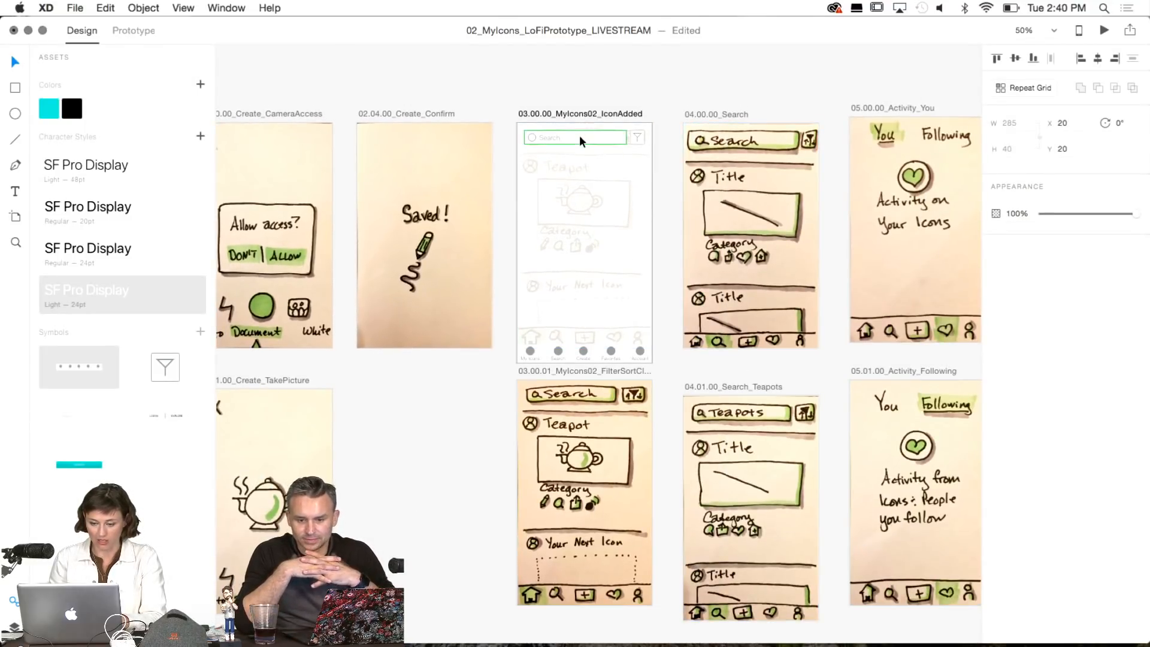
{"action": "left_click", "coordinate": [584, 389]}
{"action": "key", "text": "super+v"}
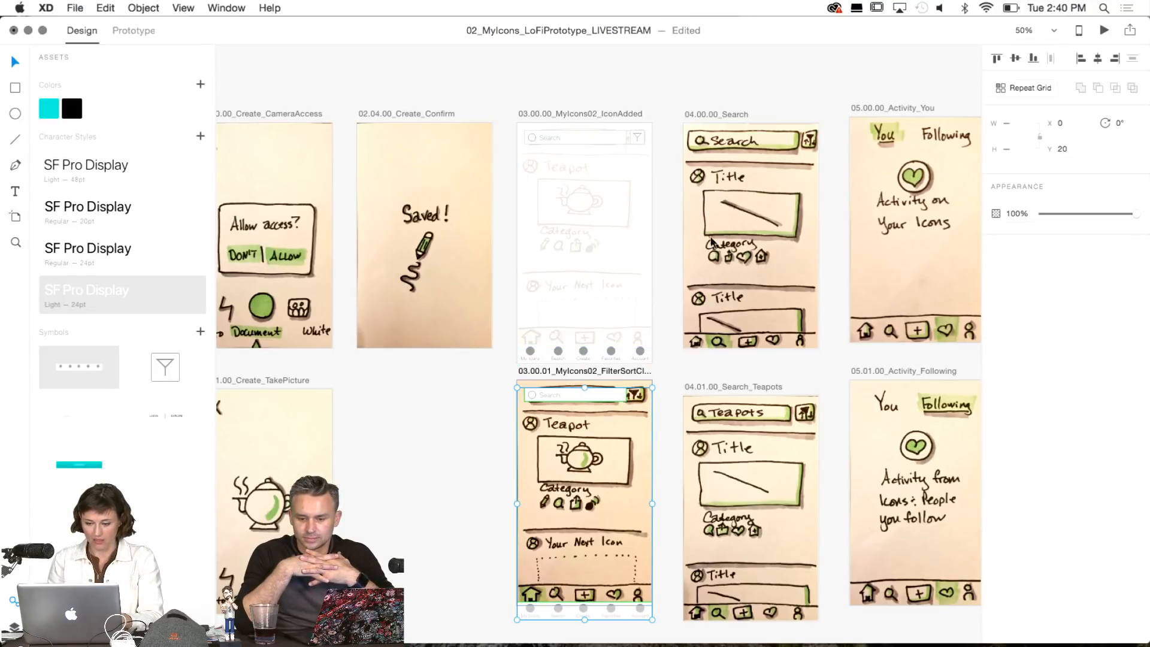
{"action": "left_click", "coordinate": [720, 114]}
{"action": "key", "text": "super+v"}
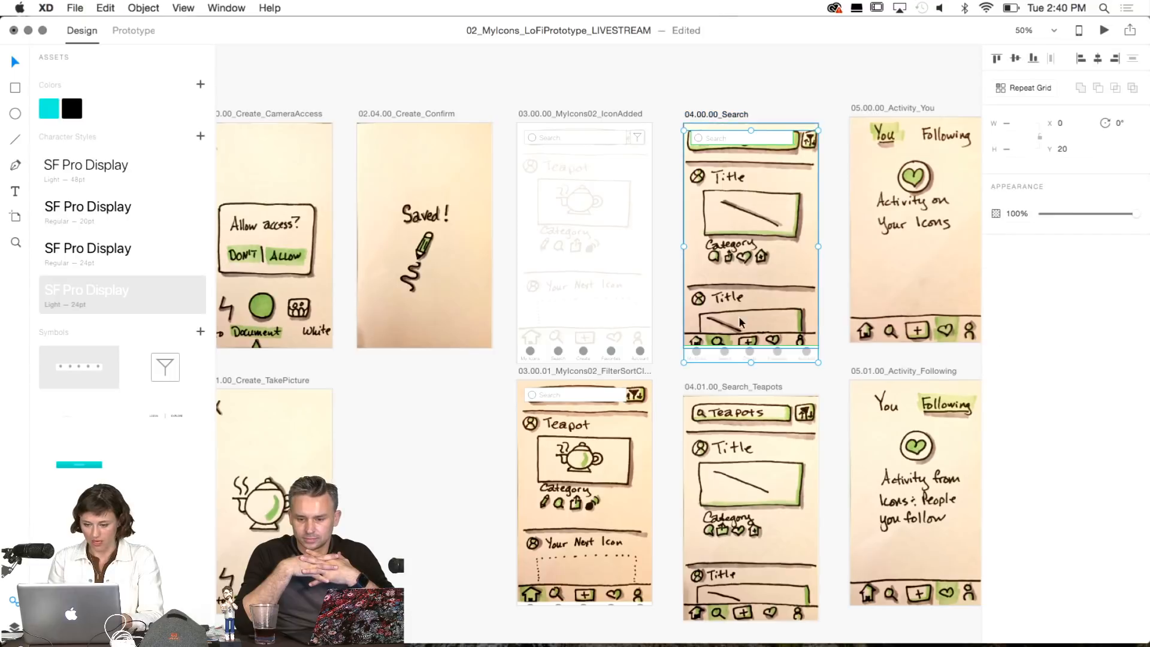
Paste the copied search bar and tab bar onto the 04.01.00_Search_Teapots and 04.01.01_Search_Teapots_Results artboards.
{"action": "left_click", "coordinate": [737, 386]}
{"action": "key", "text": "super+v"}
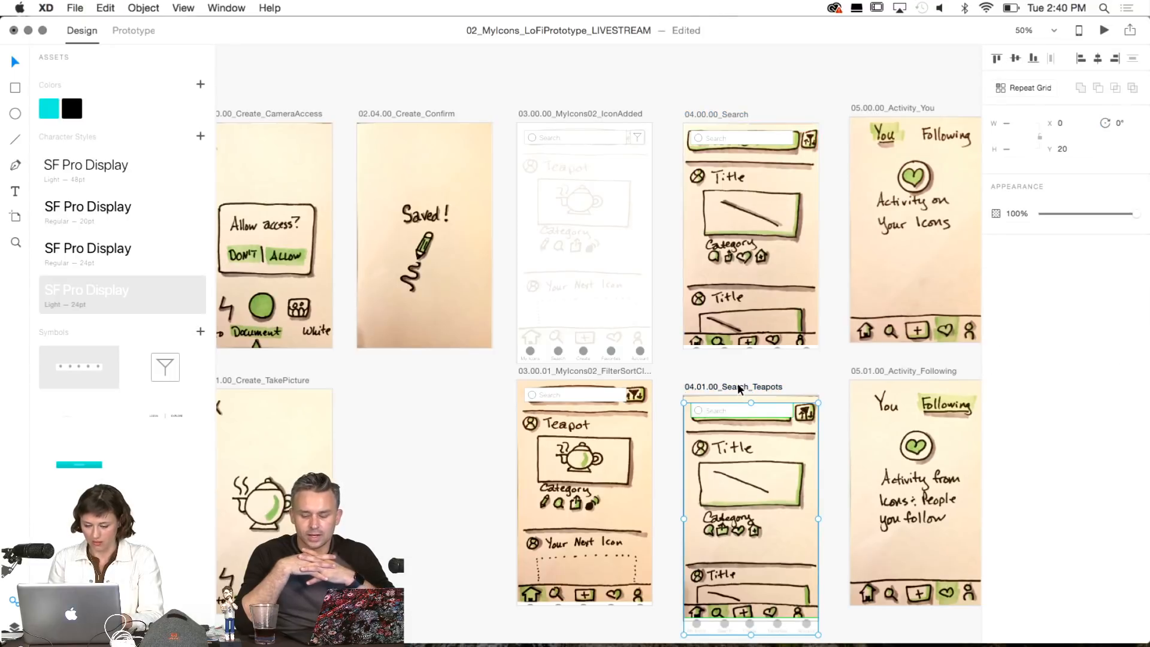
{"action": "scroll", "coordinate": [738, 383], "scroll_direction": "down", "scroll_amount": 10}
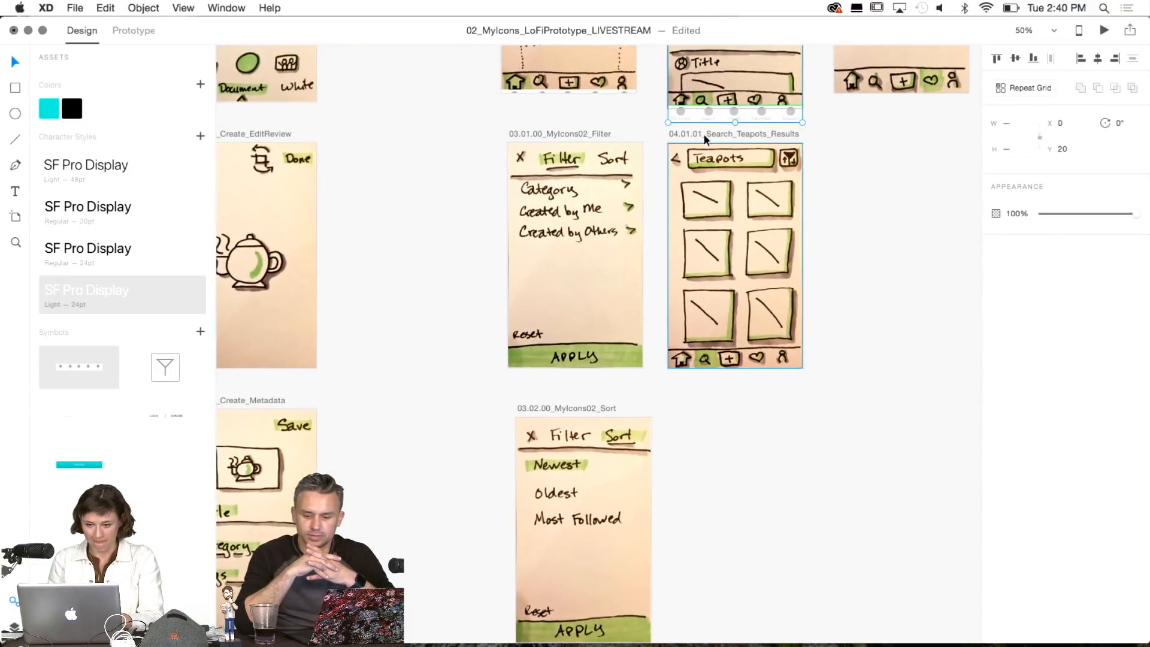
{"action": "left_click", "coordinate": [702, 134]}
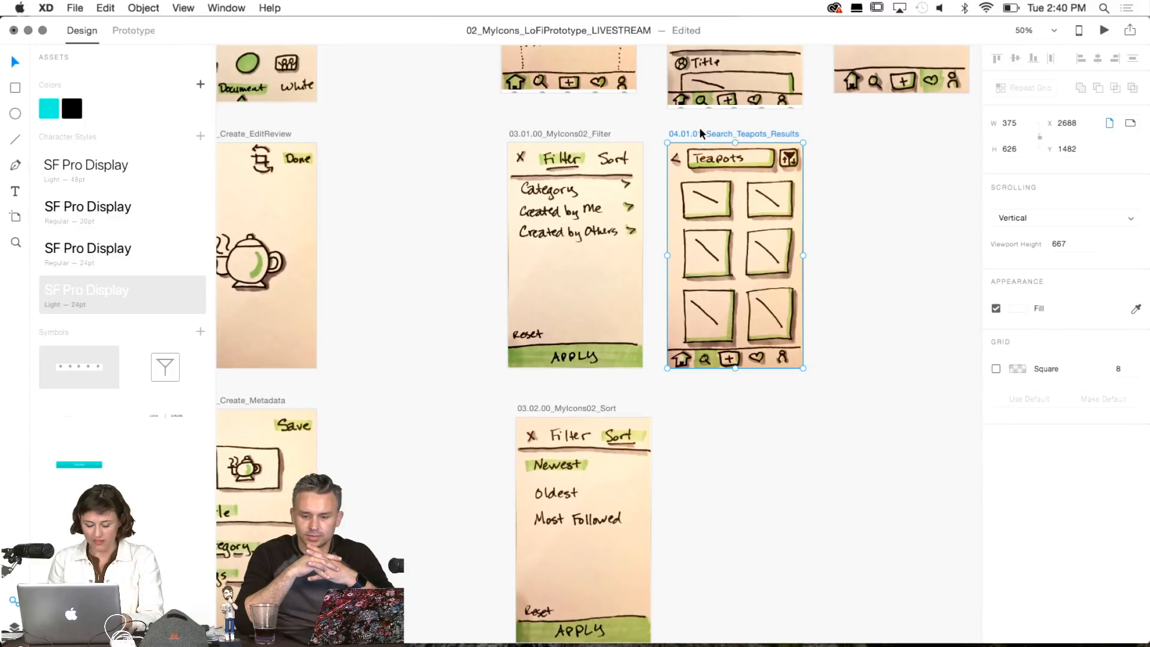
{"action": "key", "text": "super+v"}
Paste the search bar and tab bar onto the 05.00.00_Activity_You artboard and delete the search bar there, keeping only the tab bar.
{"action": "scroll", "coordinate": [824, 302], "scroll_direction": "down", "scroll_amount": 3}
{"action": "scroll", "coordinate": [824, 302], "scroll_direction": "up", "scroll_amount": 10}
{"action": "scroll", "coordinate": [824, 302], "scroll_direction": "right", "scroll_amount": 3}
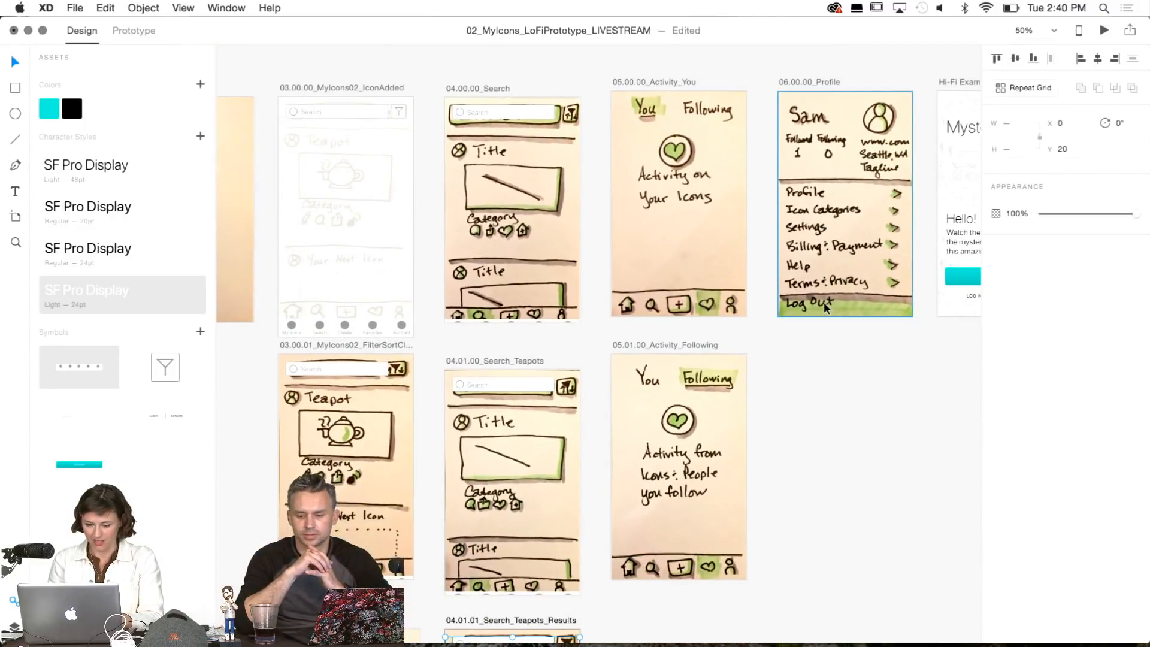
{"action": "scroll", "coordinate": [825, 304], "scroll_direction": "right", "scroll_amount": 4}
{"action": "scroll", "coordinate": [824, 304], "scroll_direction": "left", "scroll_amount": 6}
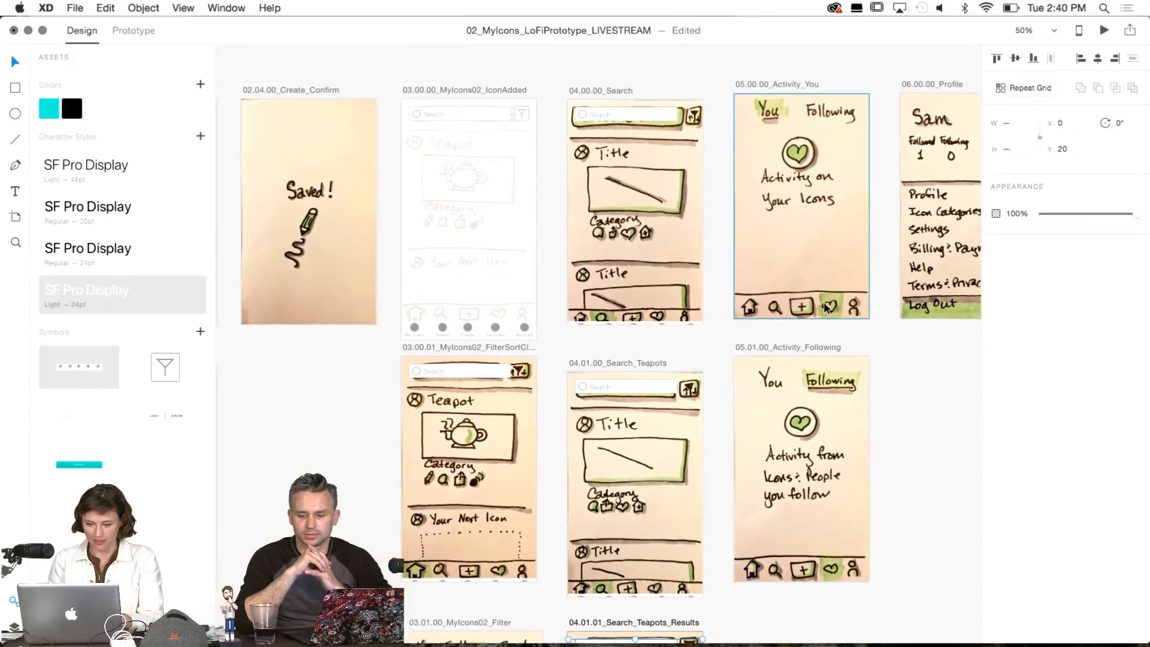
{"action": "left_click", "coordinate": [754, 85]}
{"action": "key", "text": "super+v"}
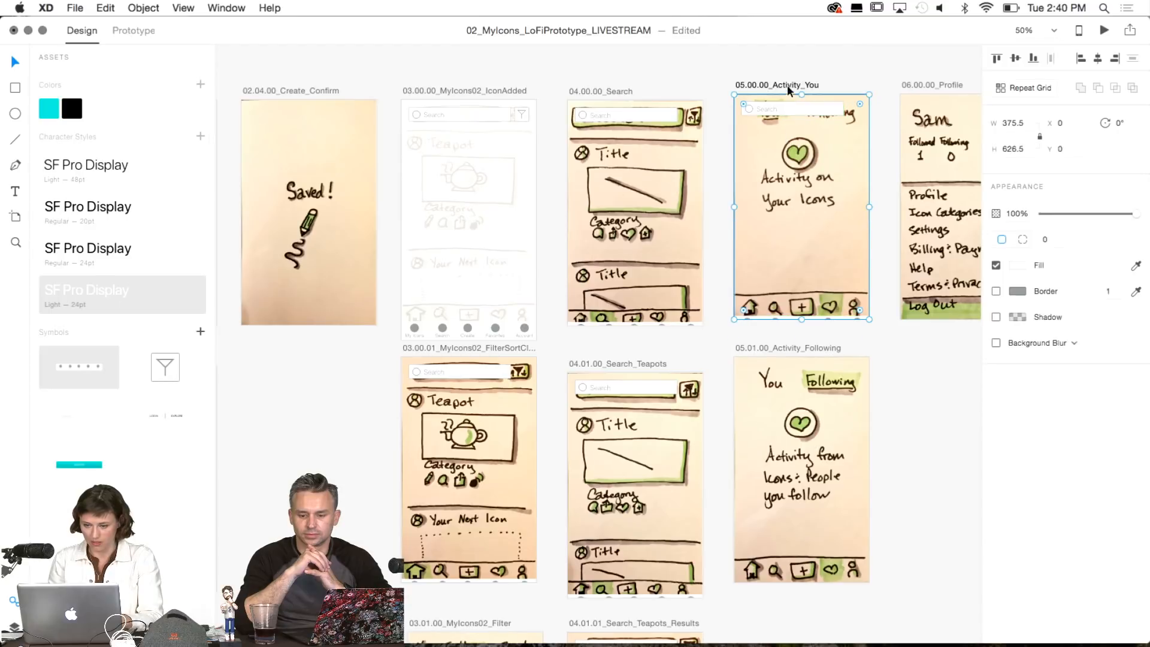
{"action": "left_click", "coordinate": [783, 106]}
{"action": "key", "text": "Delete"}
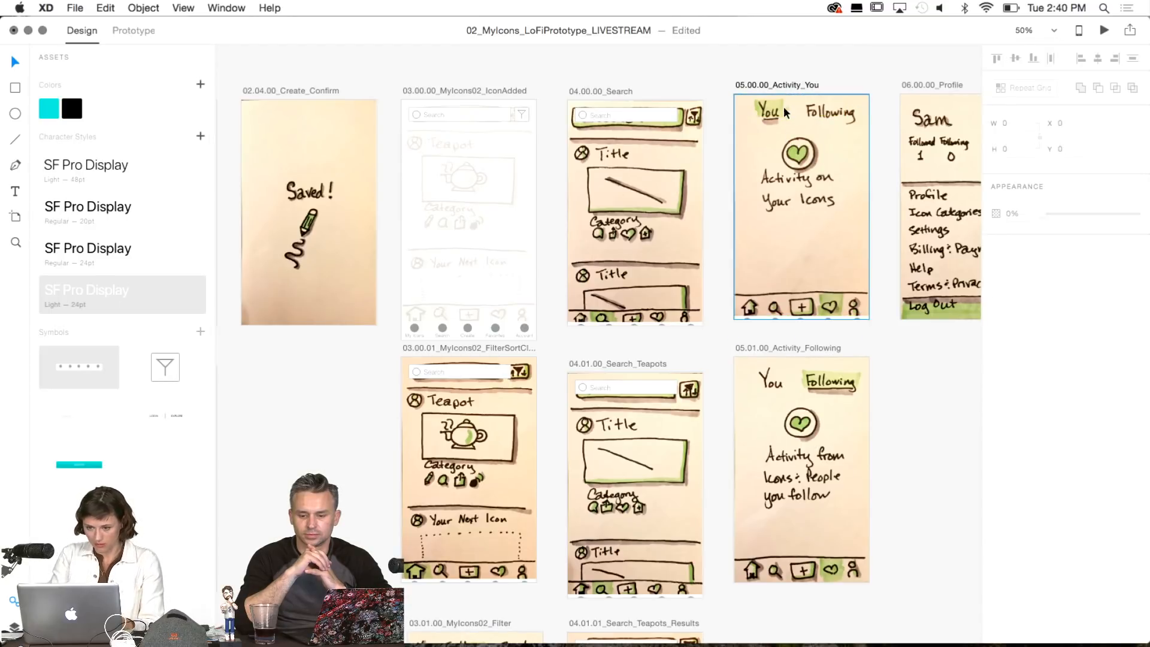
Copy the tab bar from the 05.00.00_Activity_You artboard to the 05.01.00_Activity_Following artboard.
{"action": "left_click", "coordinate": [773, 329]}
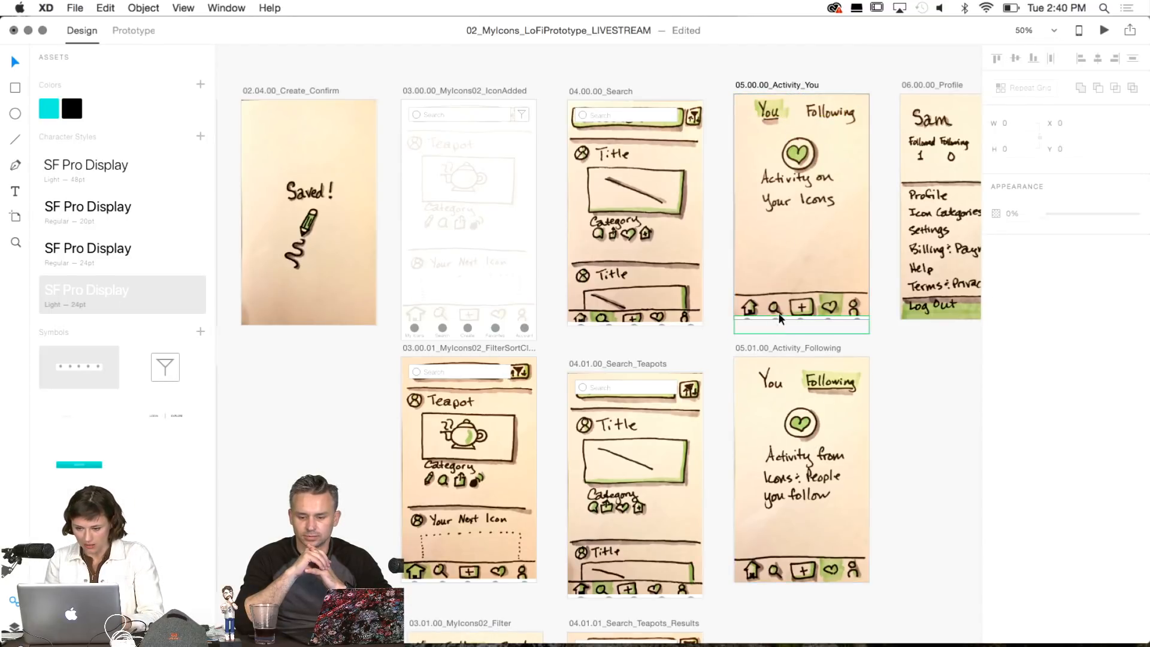
{"action": "left_click", "coordinate": [782, 346]}
{"action": "key", "text": "super+v"}
Copy the filter icon from the IconAdded artboard to the 03.00.01_MyIcons02_FilterSortClosed and 04.01.00_Search_Teapots artboards.
{"action": "scroll", "coordinate": [600, 473], "scroll_direction": "down", "scroll_amount": 2}
{"action": "scroll", "coordinate": [600, 474], "scroll_direction": "right", "scroll_amount": 2}
{"action": "scroll", "coordinate": [600, 473], "scroll_direction": "down", "scroll_amount": 4}
{"action": "scroll", "coordinate": [600, 473], "scroll_direction": "left", "scroll_amount": 1}
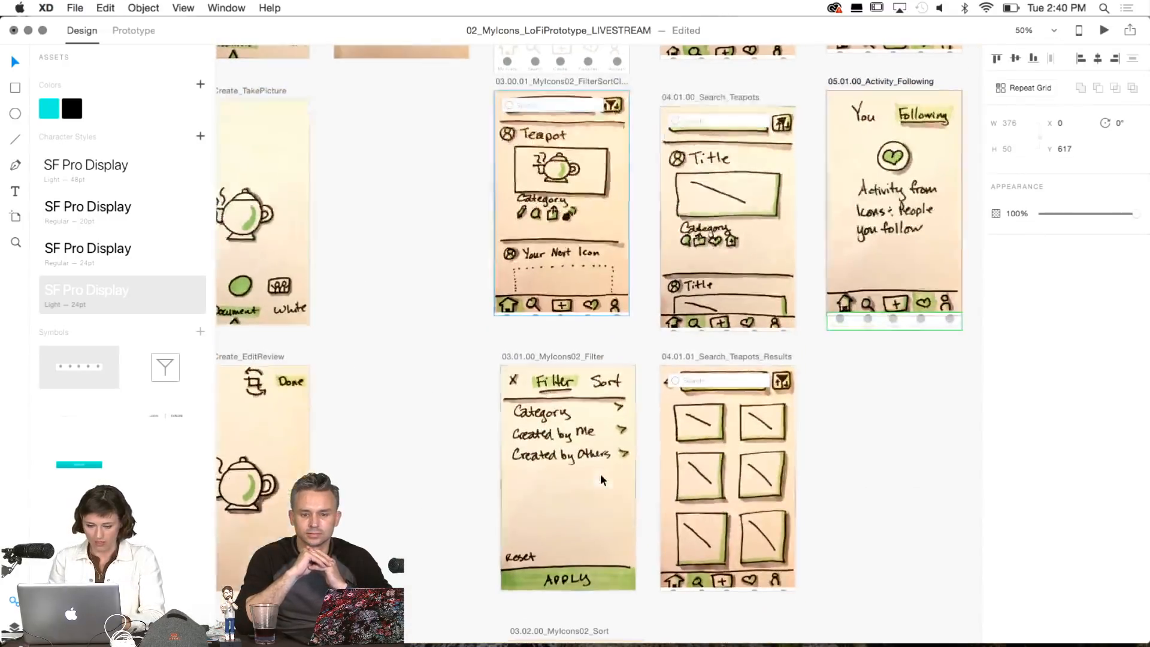
{"action": "scroll", "coordinate": [600, 474], "scroll_direction": "up", "scroll_amount": 4}
{"action": "left_click", "coordinate": [597, 89]}
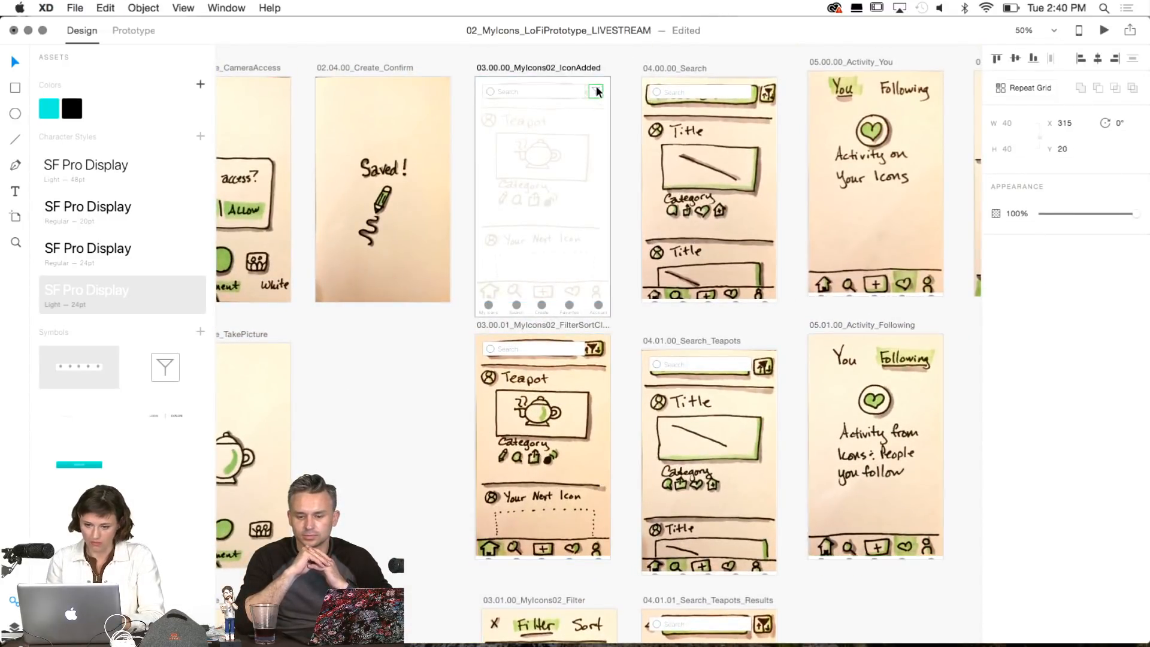
{"action": "left_click", "coordinate": [574, 322]}
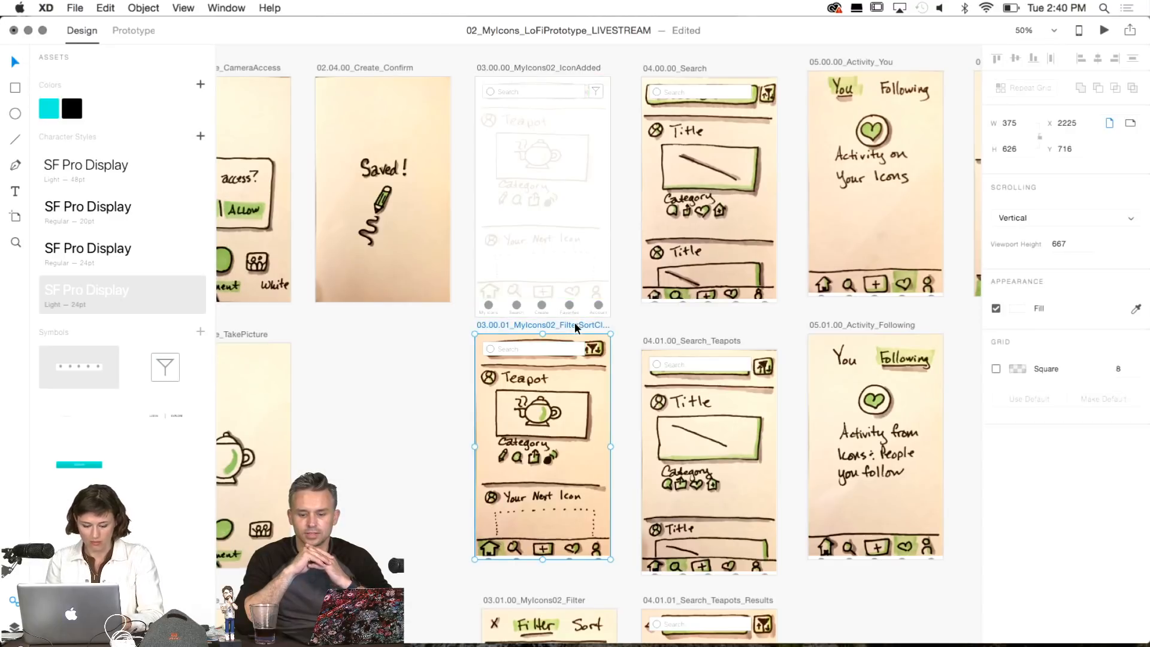
{"action": "key", "text": "super+v"}
{"action": "left_click", "coordinate": [719, 340]}
{"action": "key", "text": "super+v"}
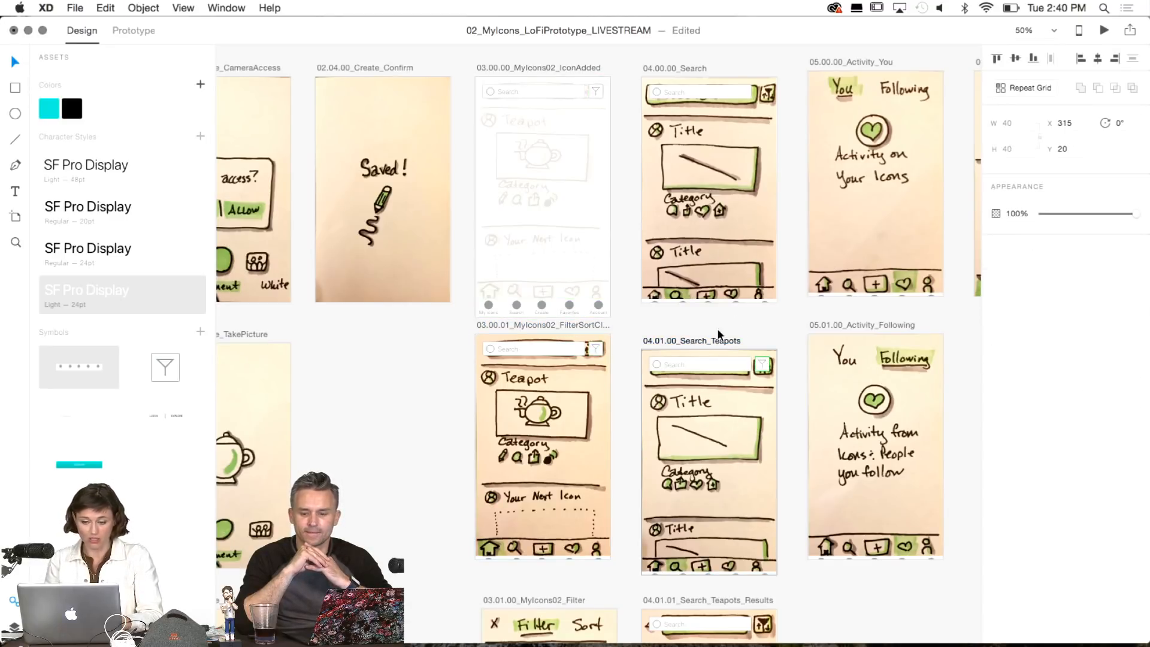
{"action": "left_click", "coordinate": [682, 60]}
{"action": "key", "text": "super+v"}
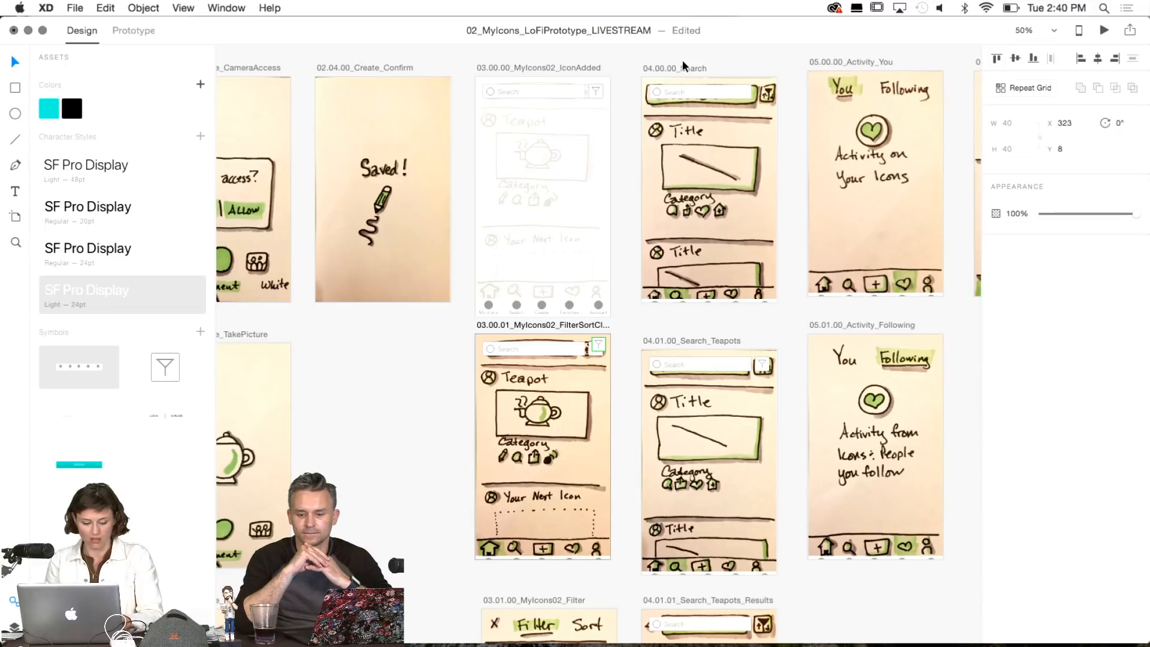
{"action": "key", "text": "super+z"}
Paste the copied filter icon onto the 04.00.00_Search and 04.01.01_Search_Teapots_Results artboards.
{"action": "left_click", "coordinate": [696, 63]}
{"action": "key", "text": "super+v"}
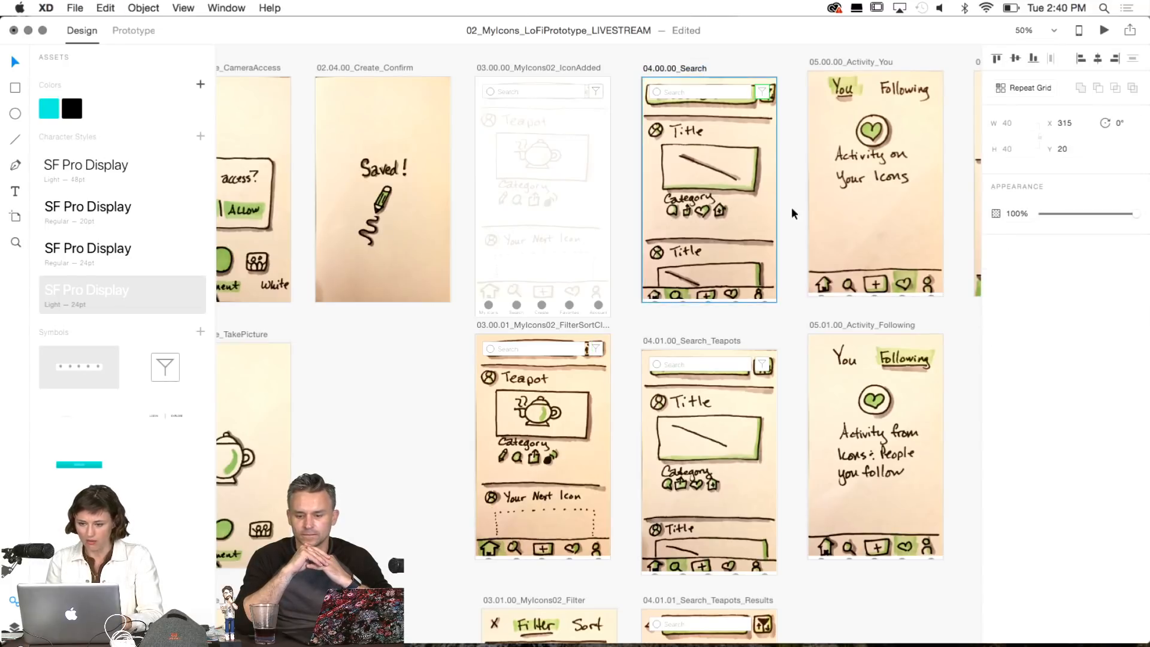
{"action": "scroll", "coordinate": [818, 356], "scroll_direction": "down", "scroll_amount": 10}
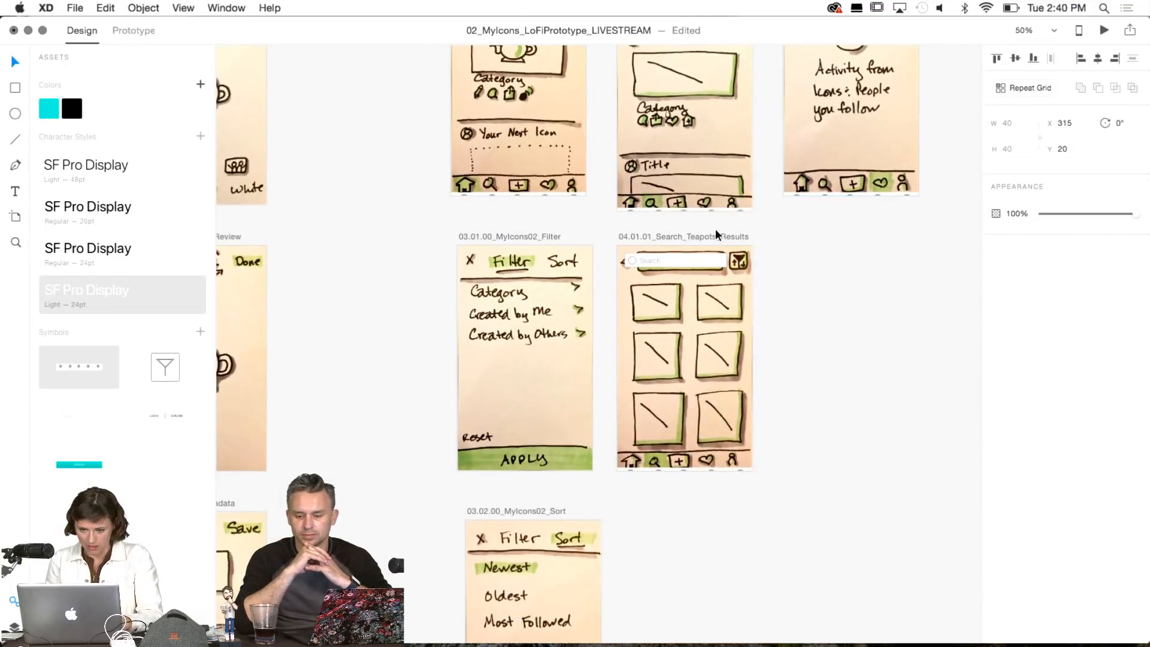
{"action": "left_click", "coordinate": [715, 232]}
{"action": "key", "text": "super+v"}
Review the artboards from the landing screens to the profile screen for the placement of the shared search bar, filter icon and tab bar.
{"action": "scroll", "coordinate": [854, 382], "scroll_direction": "right", "scroll_amount": 10}
{"action": "scroll", "coordinate": [854, 382], "scroll_direction": "up", "scroll_amount": 7}
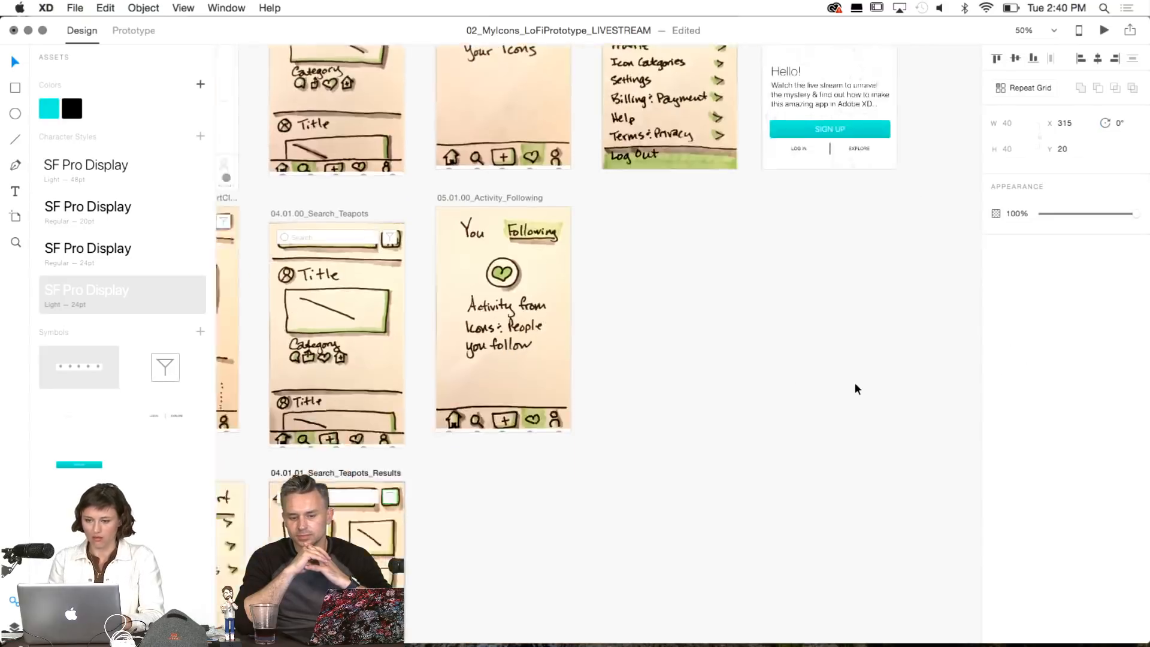
{"action": "scroll", "coordinate": [854, 386], "scroll_direction": "up", "scroll_amount": 8}
{"action": "scroll", "coordinate": [855, 386], "scroll_direction": "left", "scroll_amount": 10}
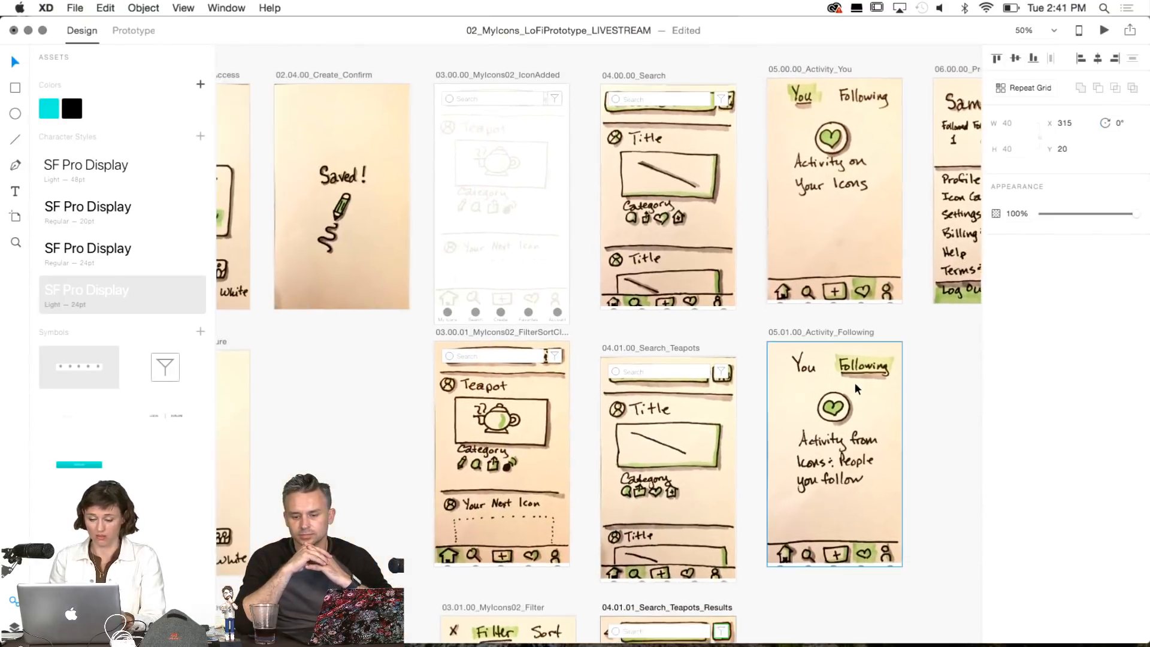
{"action": "scroll", "coordinate": [855, 388], "scroll_direction": "left", "scroll_amount": 3}
{"action": "scroll", "coordinate": [855, 387], "scroll_direction": "left", "scroll_amount": 10}
{"action": "scroll", "coordinate": [854, 386], "scroll_direction": "down", "scroll_amount": 2}
{"action": "scroll", "coordinate": [855, 386], "scroll_direction": "right", "scroll_amount": 8}
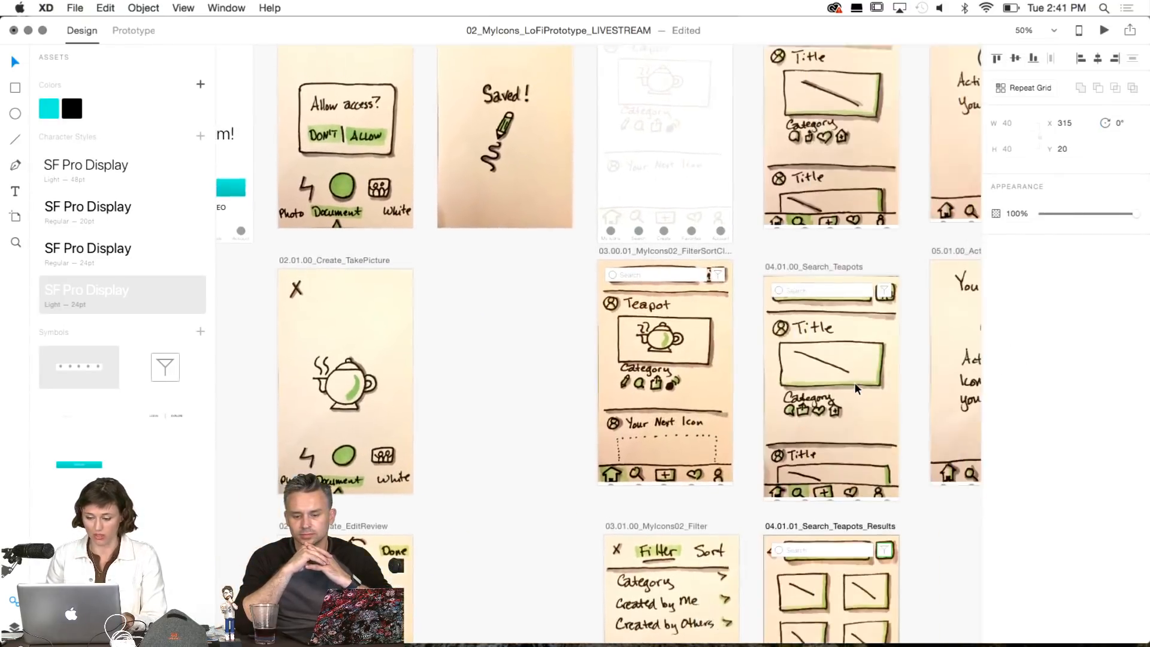
{"action": "scroll", "coordinate": [855, 387], "scroll_direction": "down", "scroll_amount": 7}
{"action": "scroll", "coordinate": [854, 382], "scroll_direction": "up", "scroll_amount": 15}
{"action": "scroll", "coordinate": [854, 382], "scroll_direction": "left", "scroll_amount": 10}
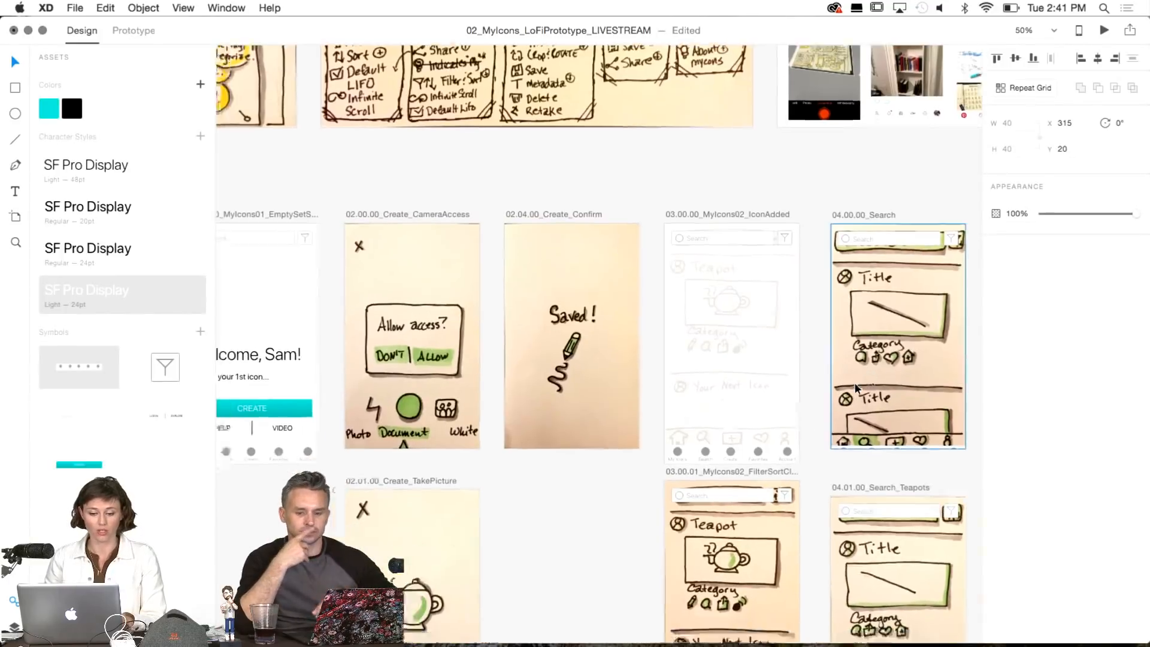
{"action": "scroll", "coordinate": [434, 415], "scroll_direction": "down", "scroll_amount": 5}
{"action": "scroll", "coordinate": [434, 415], "scroll_direction": "right", "scroll_amount": 5}
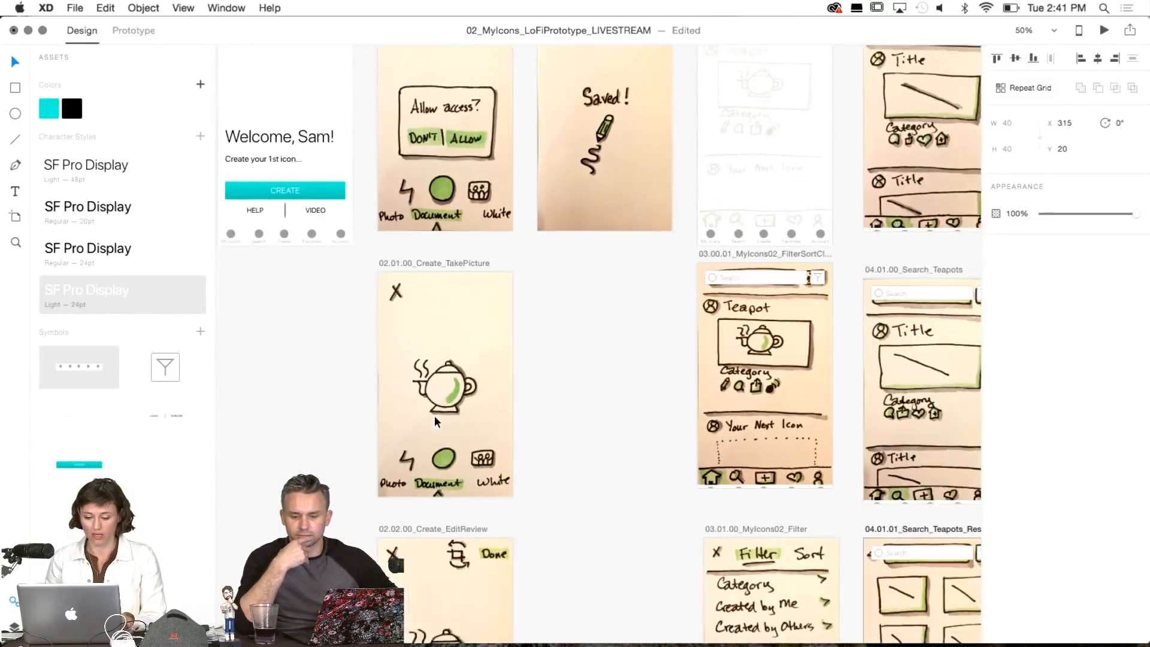
{"action": "scroll", "coordinate": [585, 400], "scroll_direction": "down", "scroll_amount": 15}
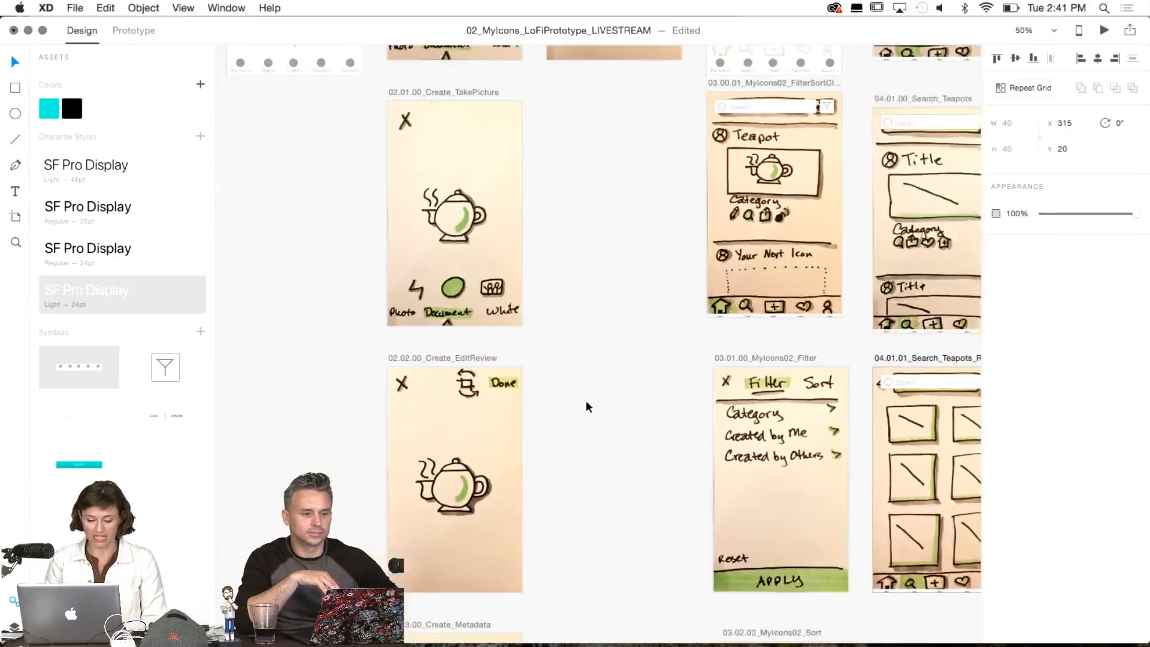
{"action": "scroll", "coordinate": [586, 400], "scroll_direction": "up", "scroll_amount": 10}
{"action": "scroll", "coordinate": [586, 400], "scroll_direction": "right", "scroll_amount": 3}
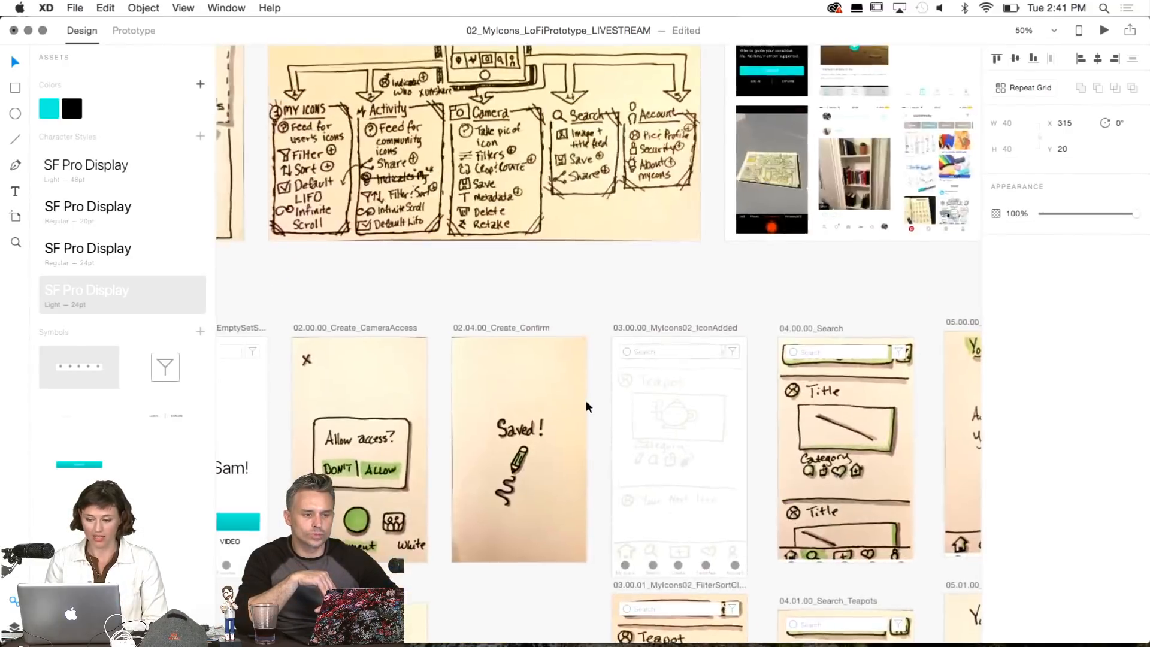
{"action": "scroll", "coordinate": [585, 400], "scroll_direction": "down", "scroll_amount": 5}
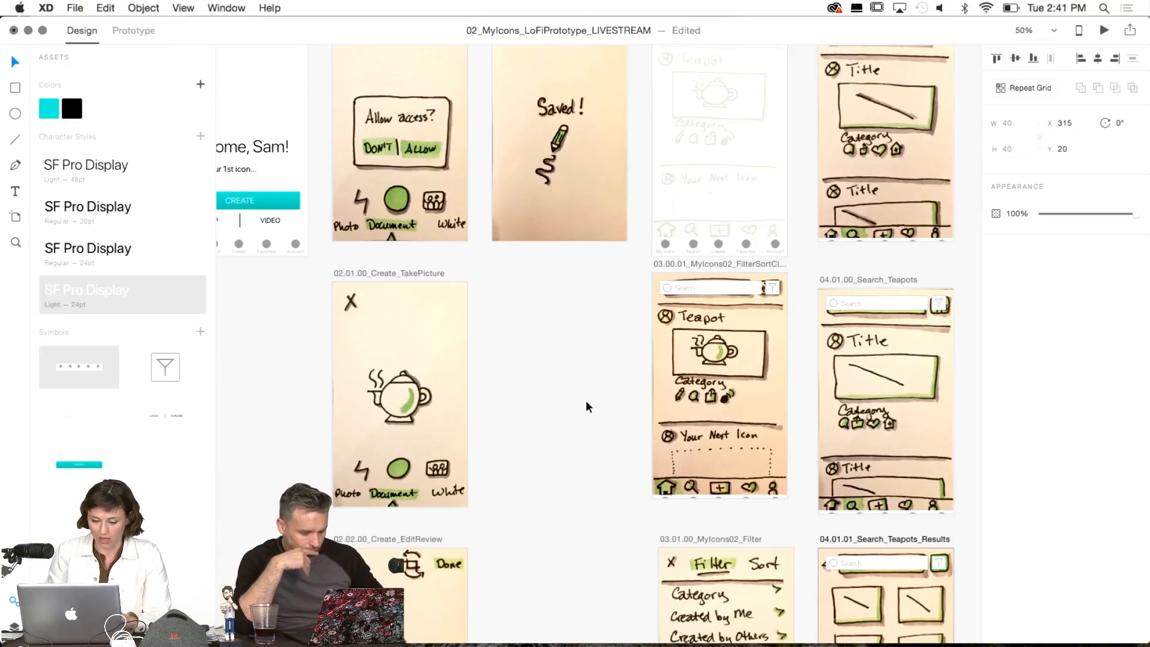
{"action": "scroll", "coordinate": [586, 400], "scroll_direction": "down", "scroll_amount": 5}
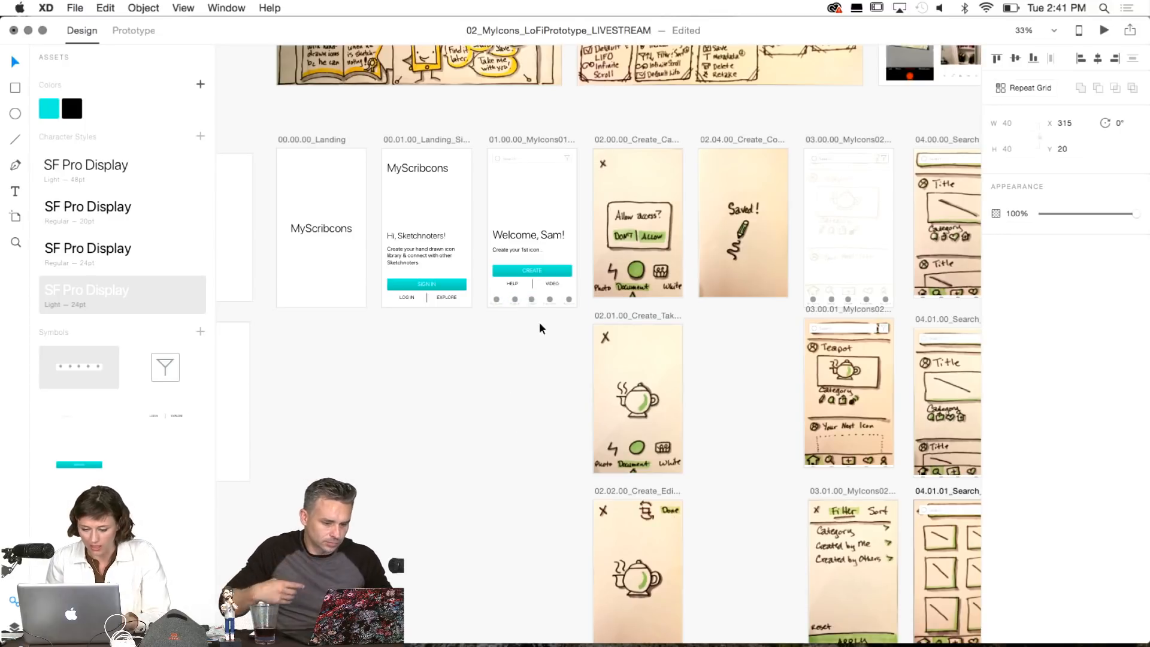
{"action": "key", "text": "super+equal"}
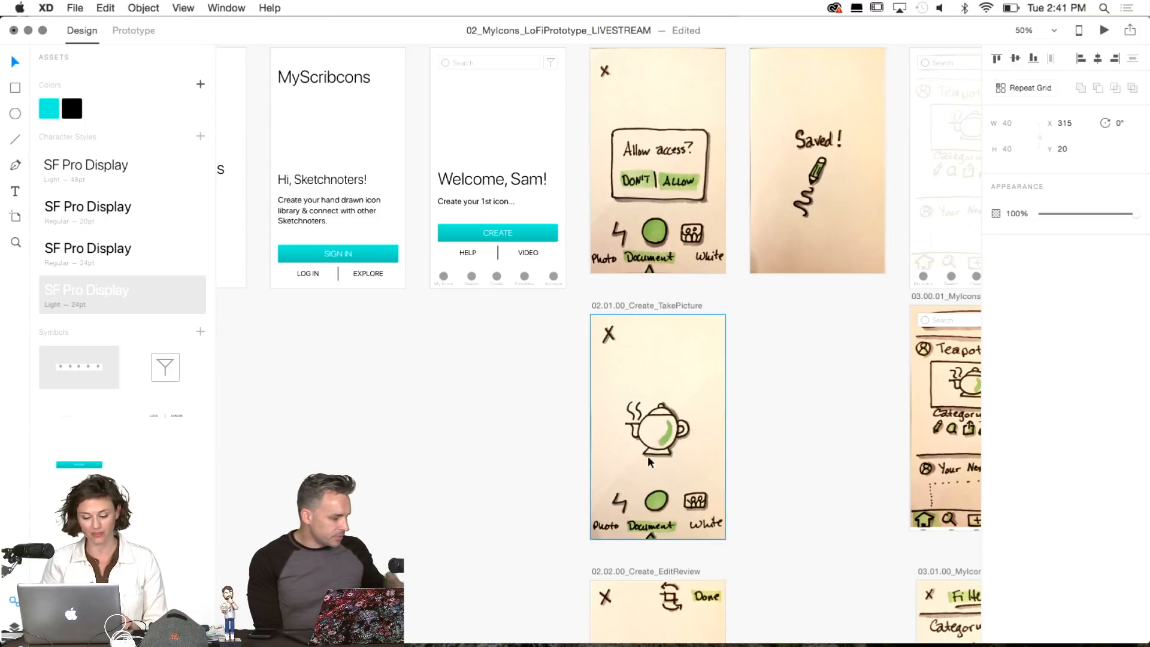
Save the prototype document and move its window aside to uncover the Prototypes folder behind it.
{"action": "key", "text": "super+s"}
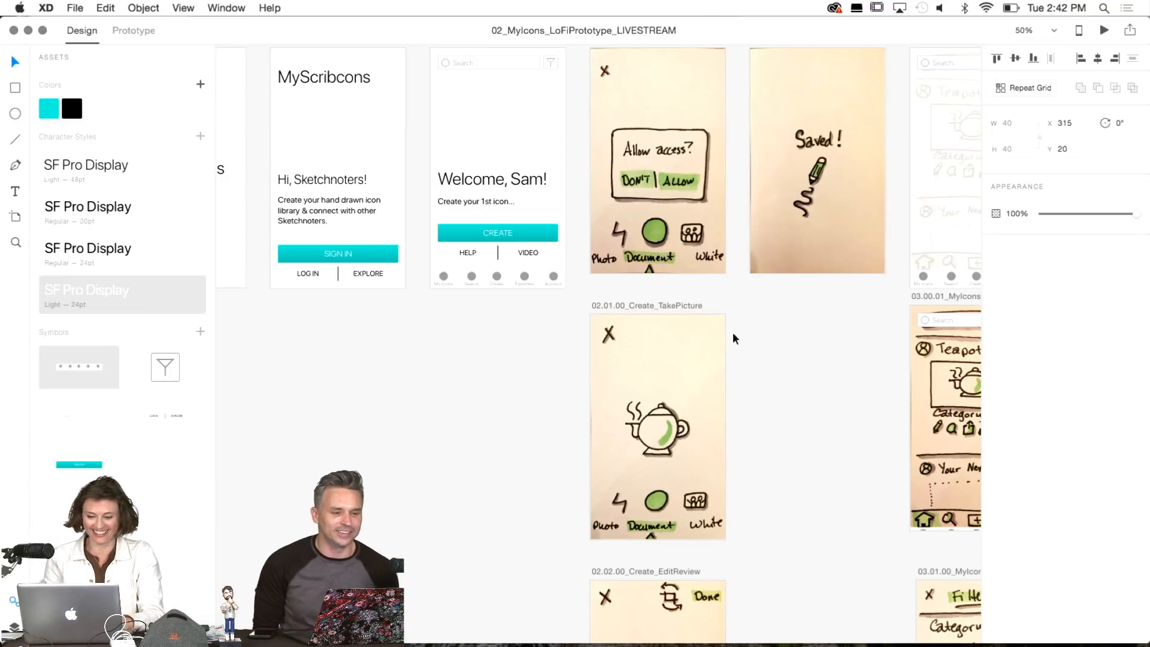
{"action": "left_click_drag", "start_coordinate": [713, 32], "coordinate": [664, 92]}
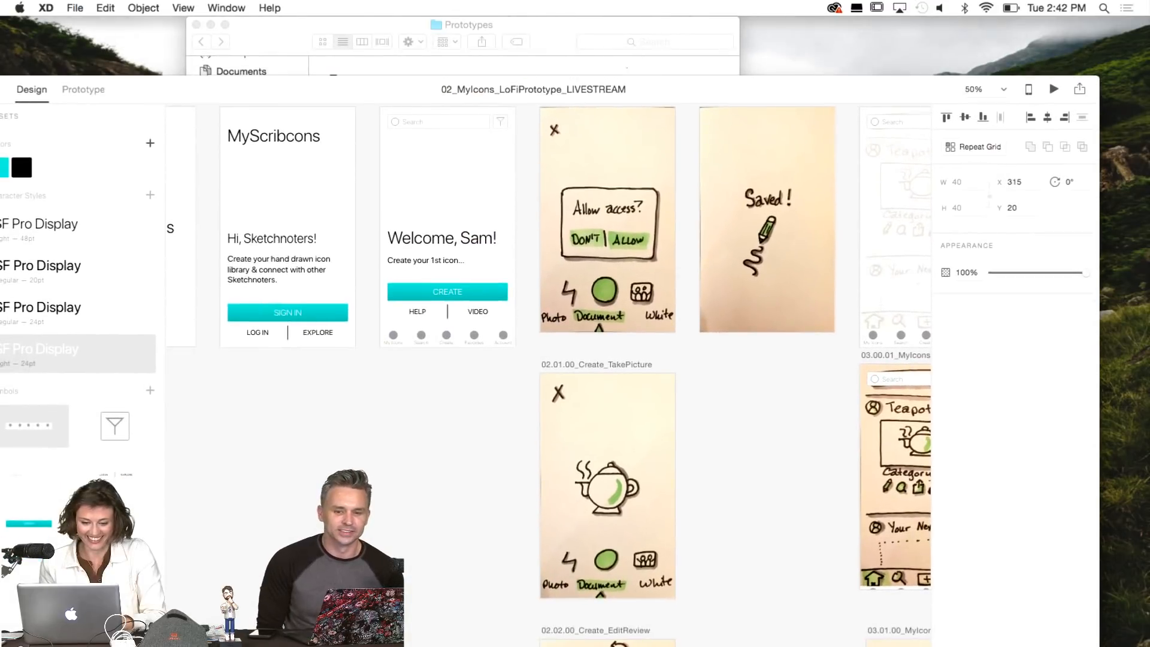
Go up from the Prototypes folder to 201709_MyIcons, select the Assets folder and bring the XD prototype window back to the front.
{"action": "left_click", "coordinate": [248, 23]}
{"action": "left_click_drag", "start_coordinate": [279, 41], "coordinate": [623, 44]}
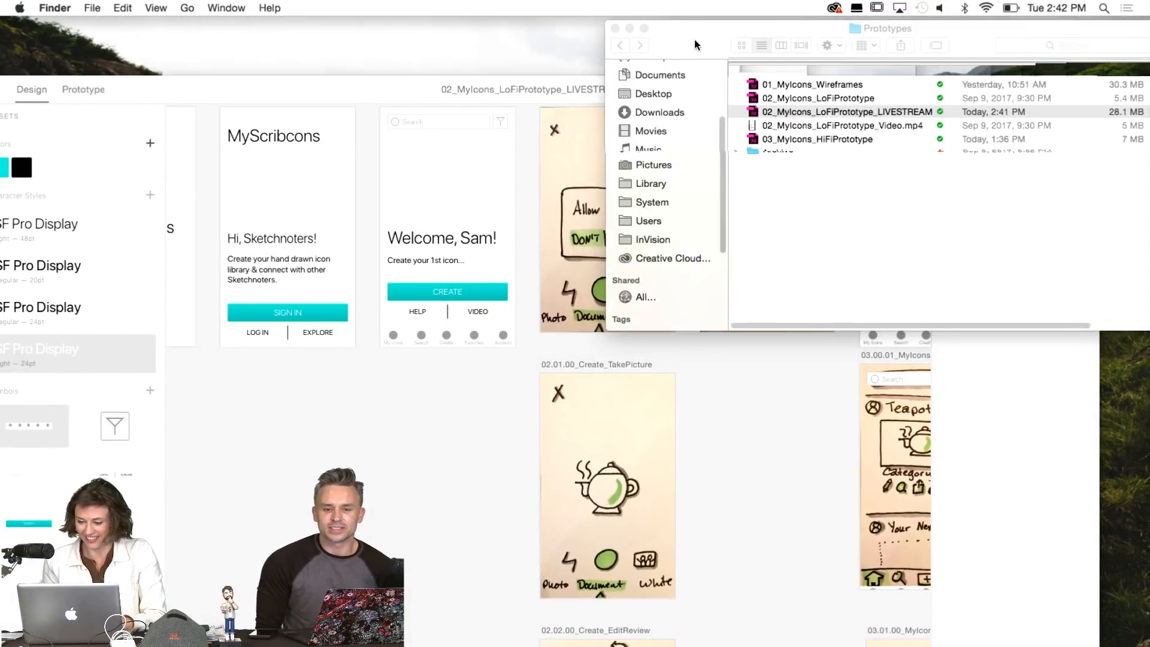
{"action": "left_click", "coordinate": [619, 42]}
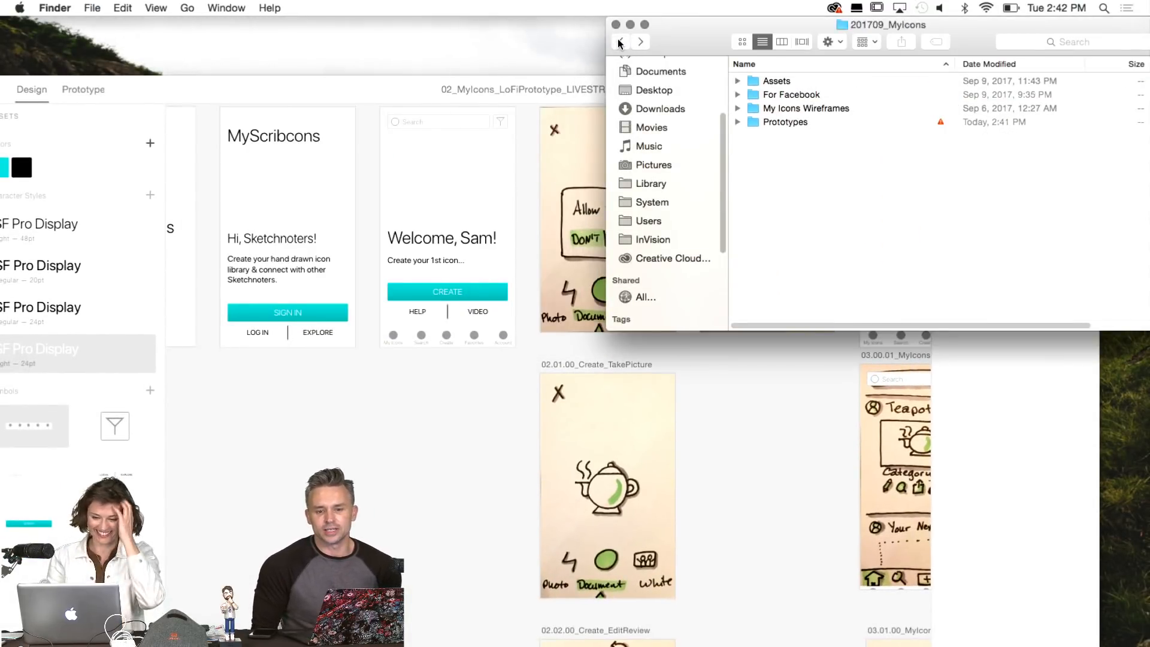
{"action": "left_click", "coordinate": [754, 84]}
{"action": "left_click_drag", "start_coordinate": [704, 45], "coordinate": [685, 171]}
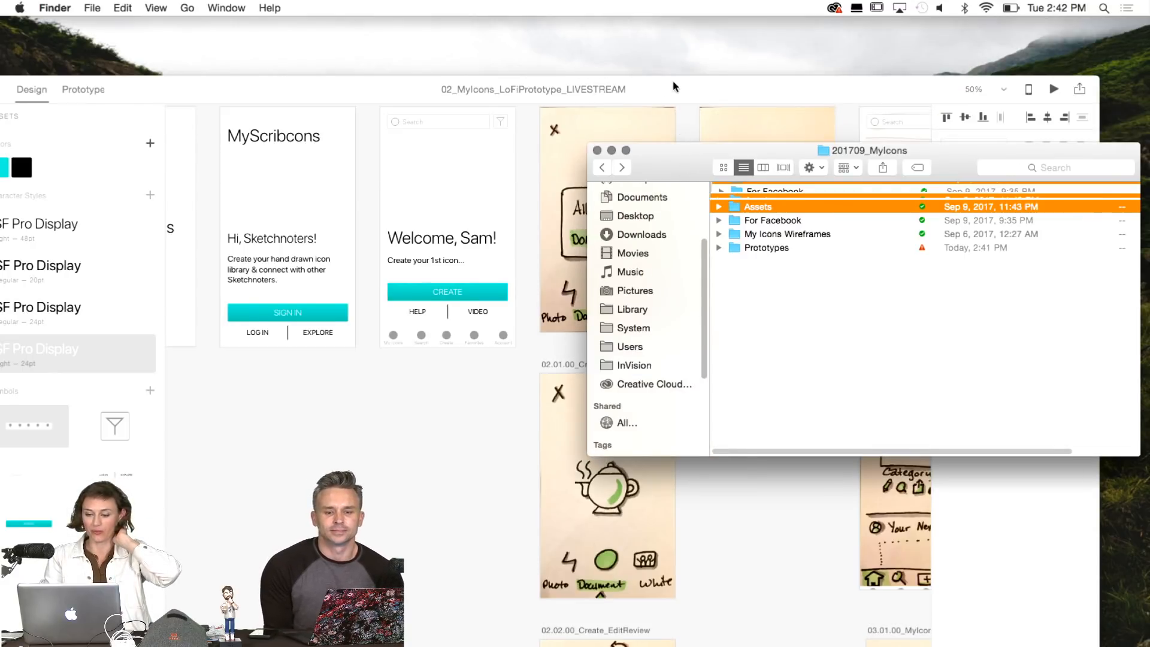
{"action": "left_click_drag", "start_coordinate": [673, 87], "coordinate": [724, 2]}
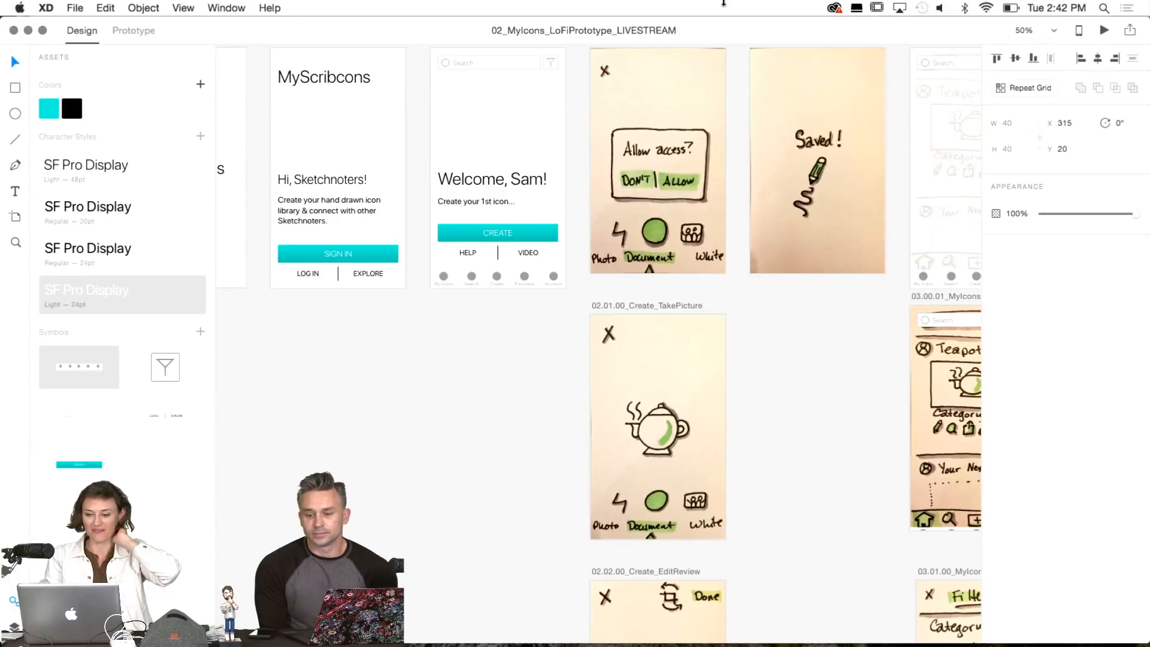
Search Adobe Stock for Sketchnotes through Creative Cloud and look through the matching images in the browser.
{"action": "left_click", "coordinate": [835, 9]}
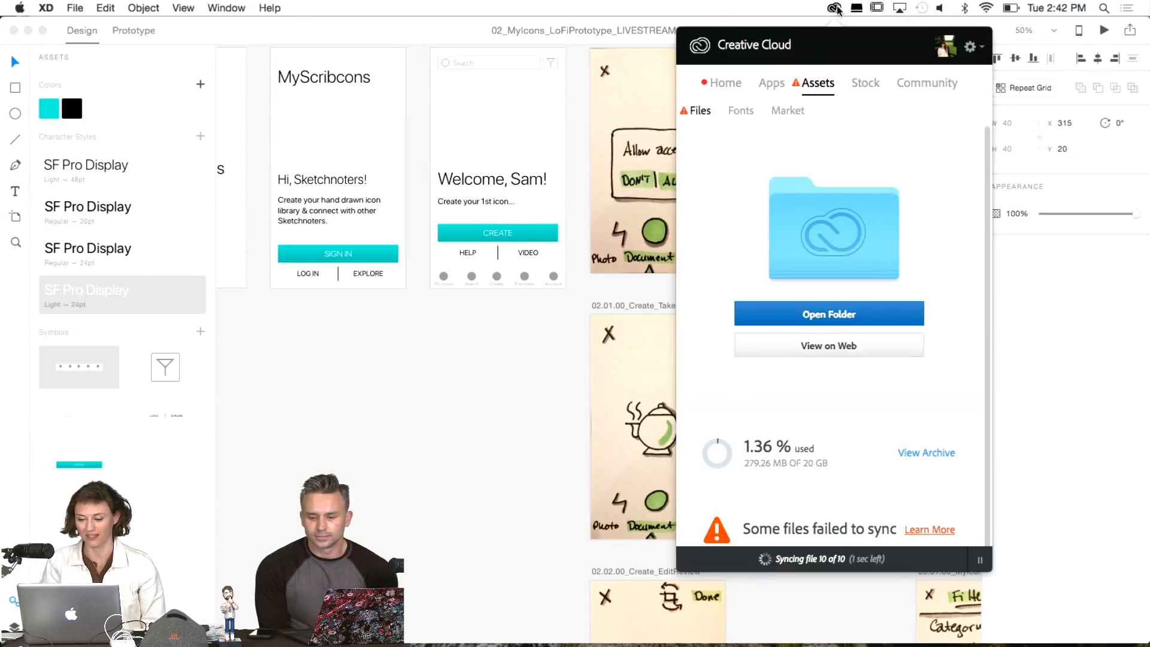
{"action": "left_click", "coordinate": [868, 85]}
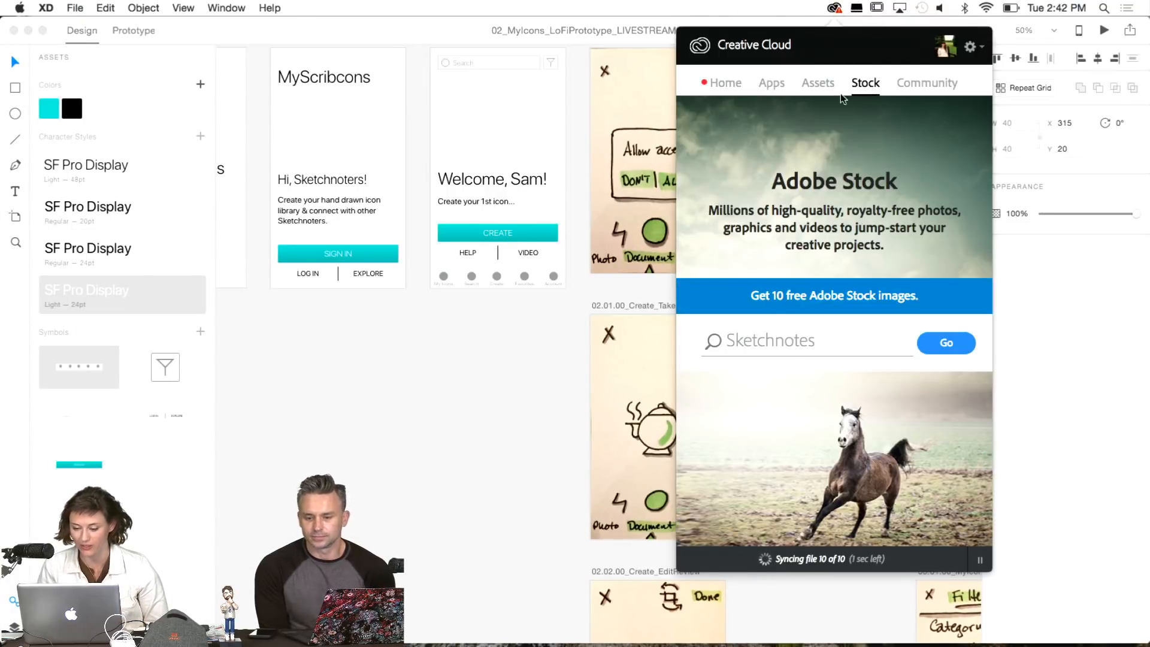
{"action": "left_click", "coordinate": [753, 341]}
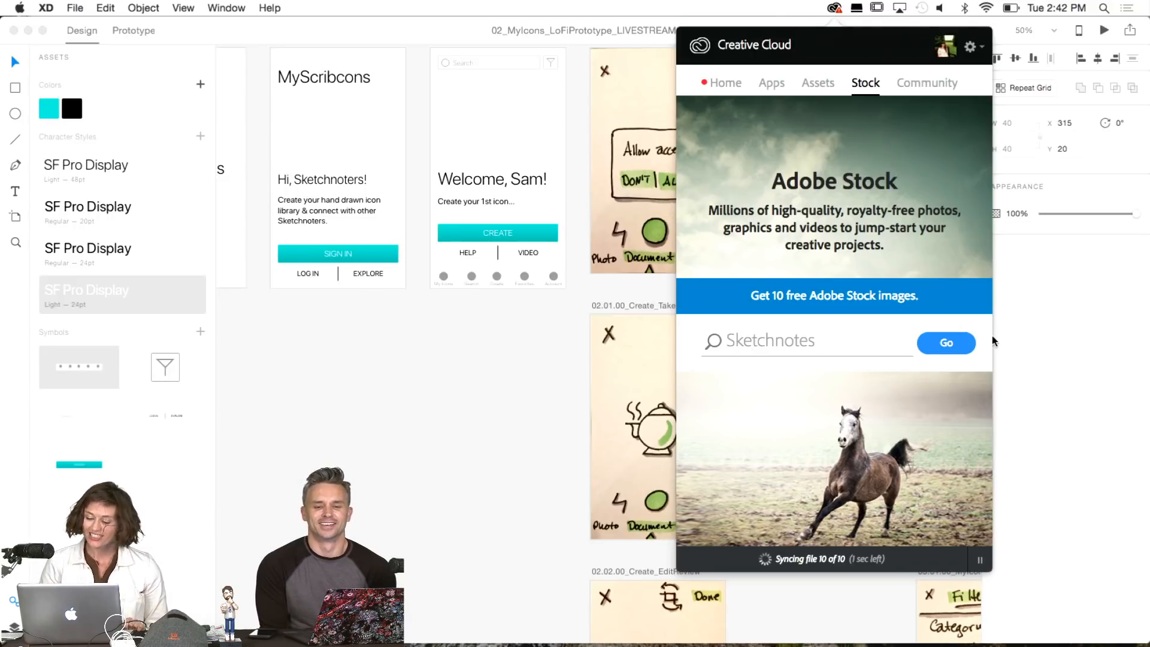
{"action": "double_click", "coordinate": [747, 343]}
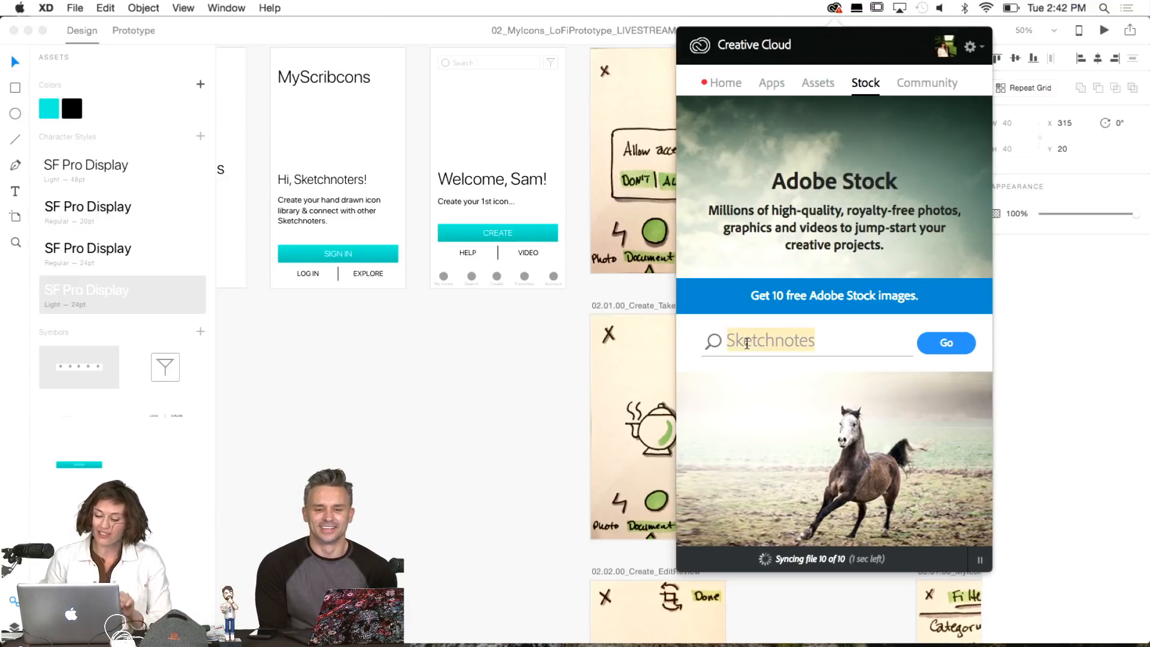
{"action": "type", "text": "Sketchno"}
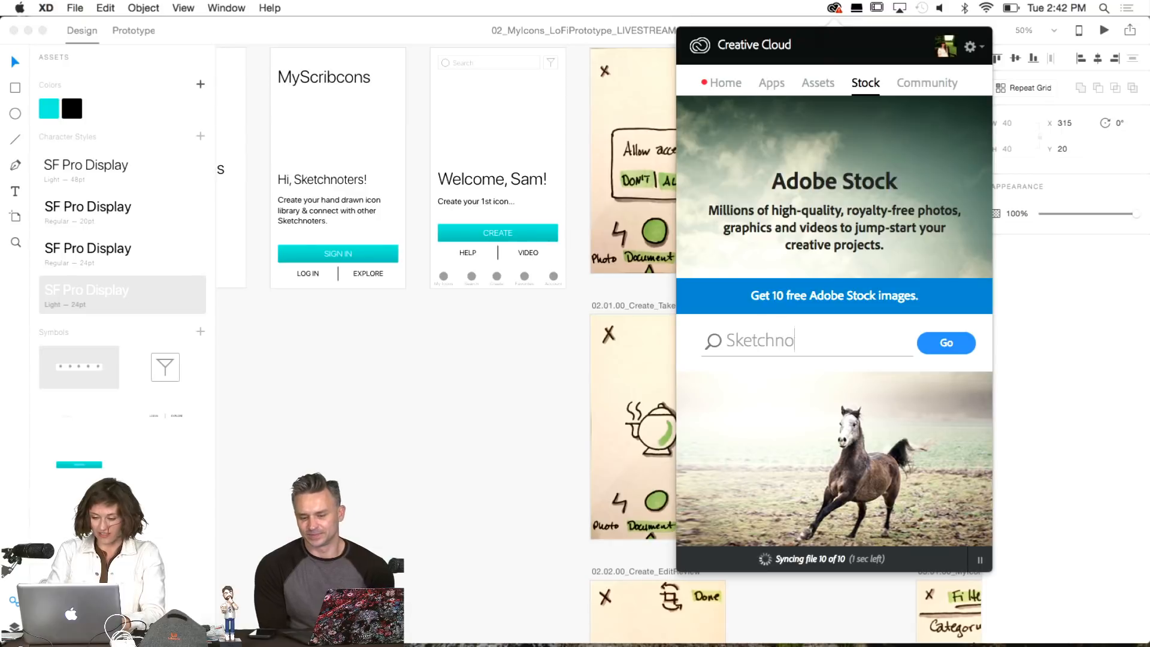
{"action": "type", "text": "tes"}
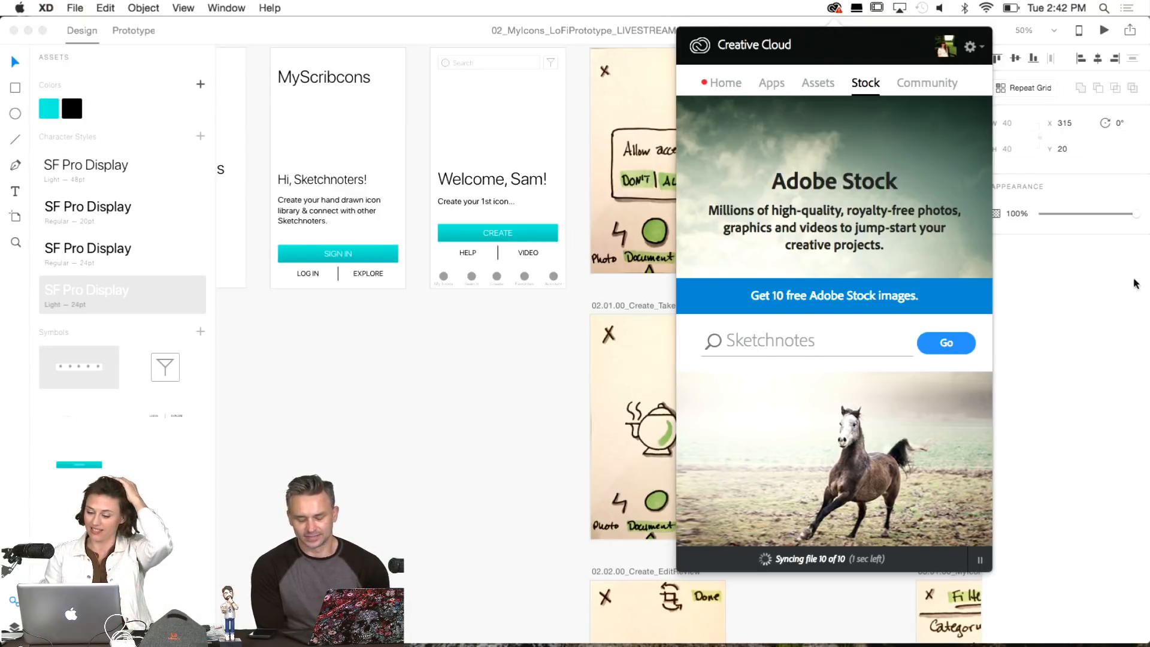
{"action": "left_click", "coordinate": [947, 343]}
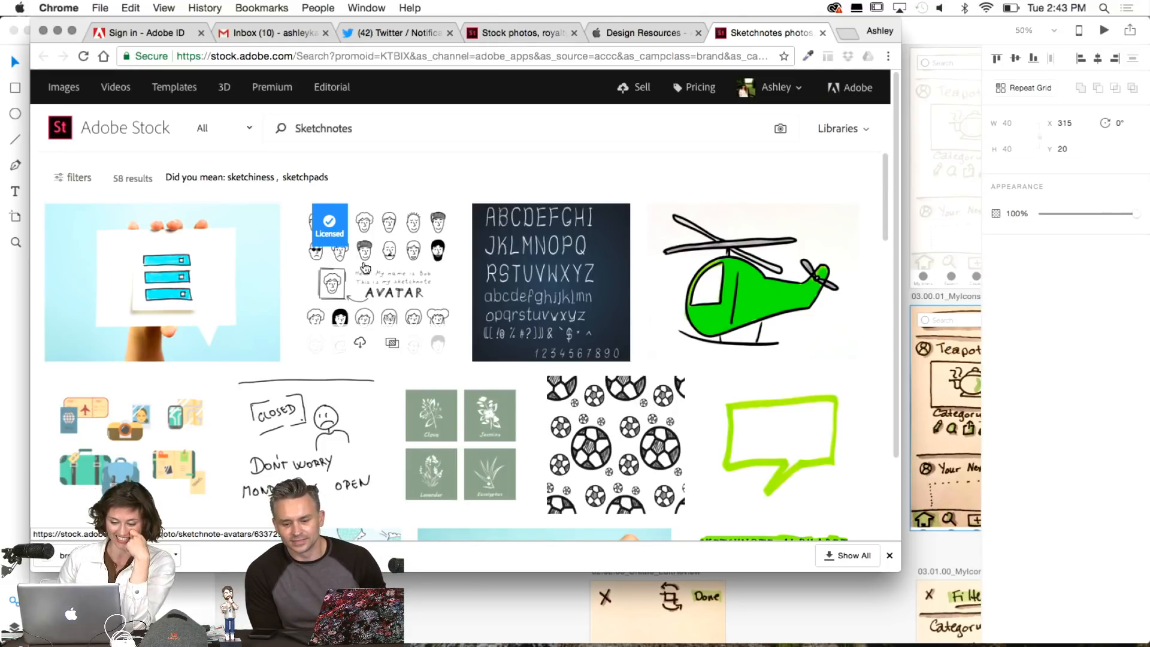
{"action": "scroll", "coordinate": [384, 281], "scroll_direction": "down", "scroll_amount": 10}
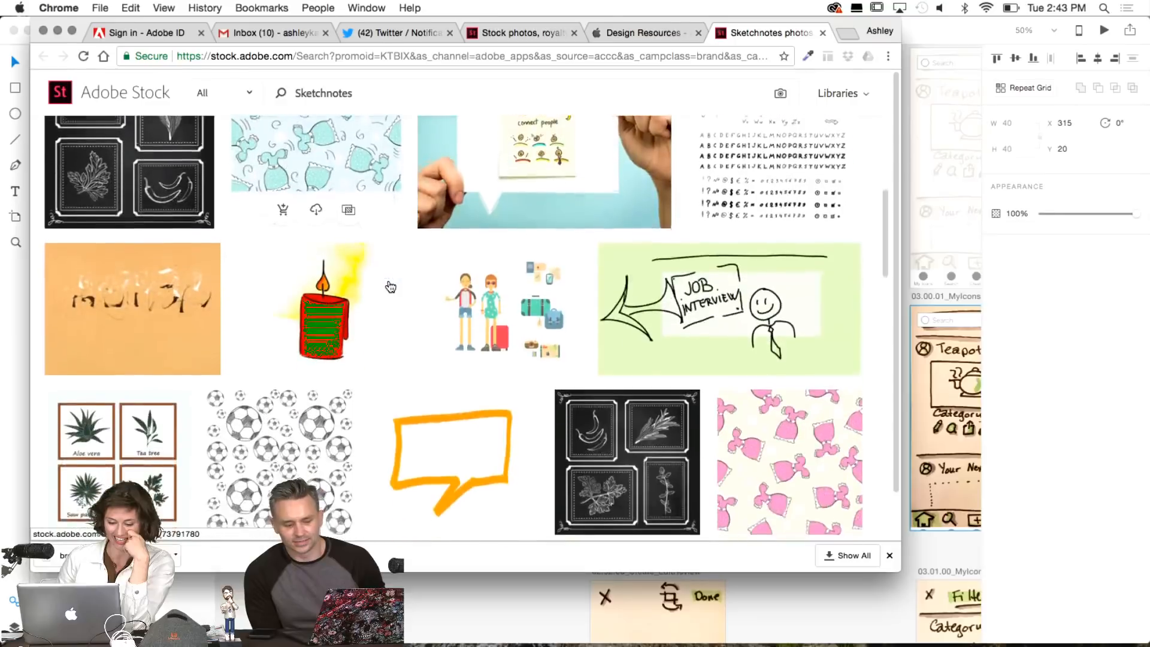
{"action": "scroll", "coordinate": [391, 286], "scroll_direction": "down", "scroll_amount": 6}
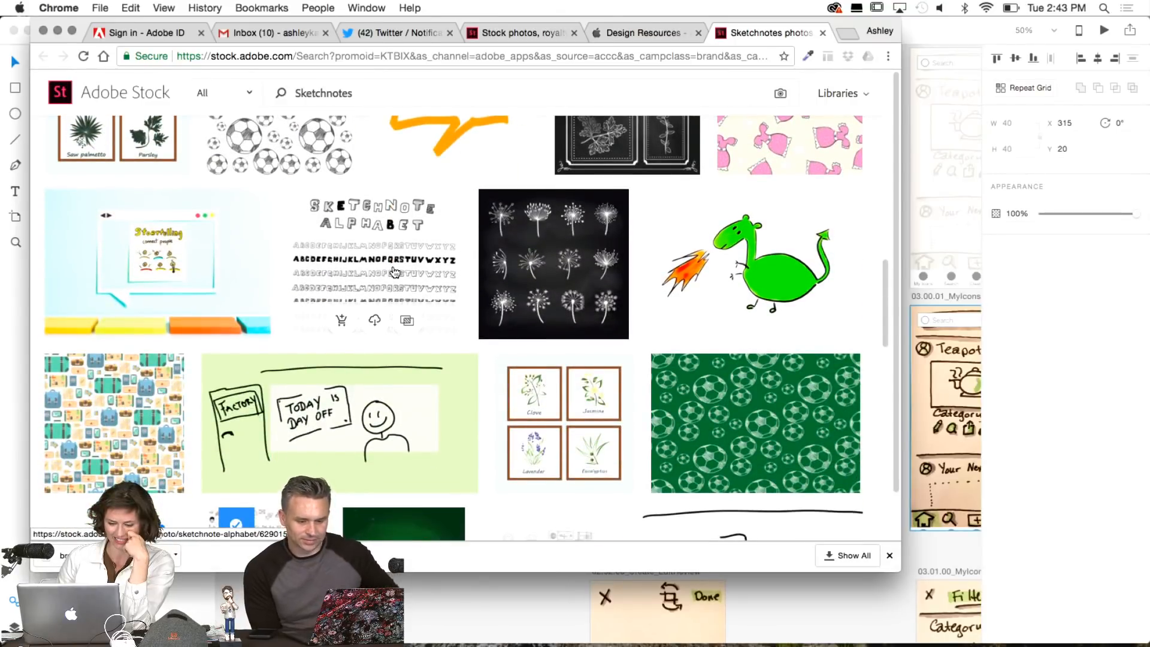
{"action": "scroll", "coordinate": [394, 272], "scroll_direction": "down", "scroll_amount": 4}
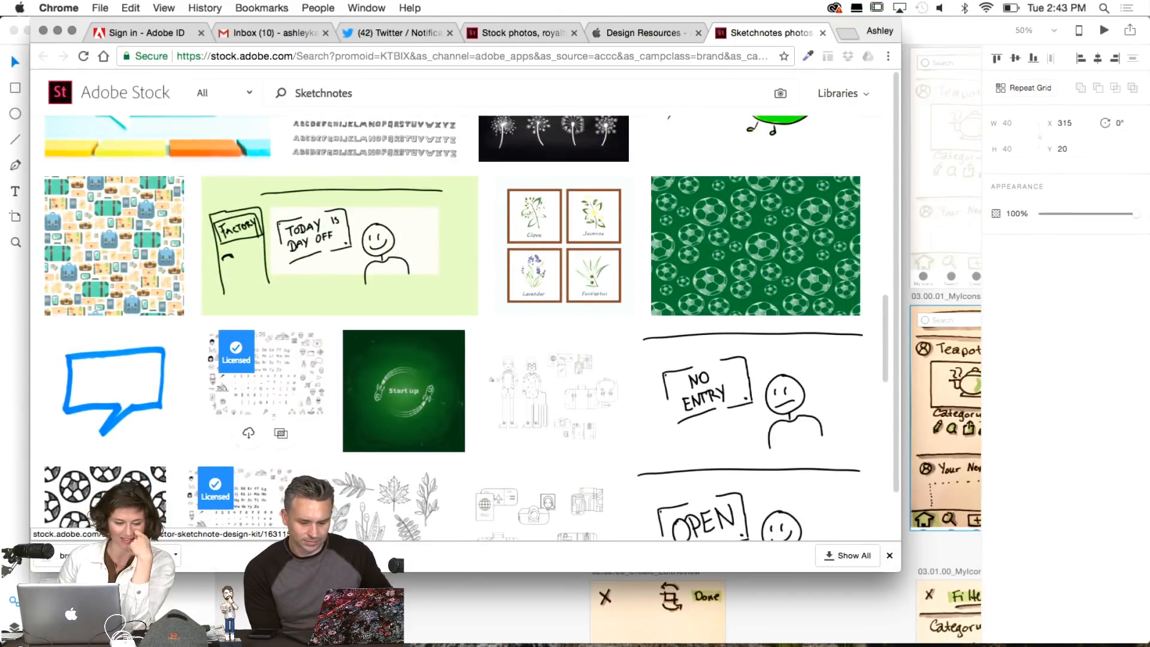
{"action": "scroll", "coordinate": [256, 346], "scroll_direction": "up", "scroll_amount": 8}
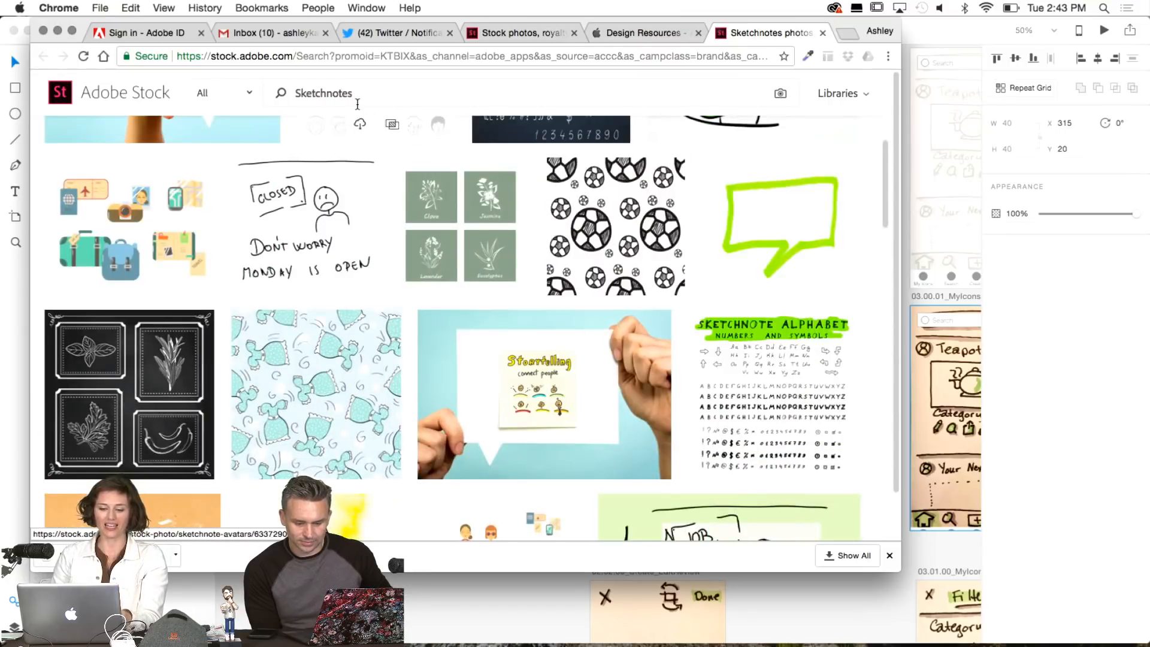
Search Adobe Stock for "Hand-drawn teapot" and look through the resulting illustrations.
{"action": "left_click", "coordinate": [359, 90]}
{"action": "key", "text": "super+a"}
{"action": "type", "text": "H"}
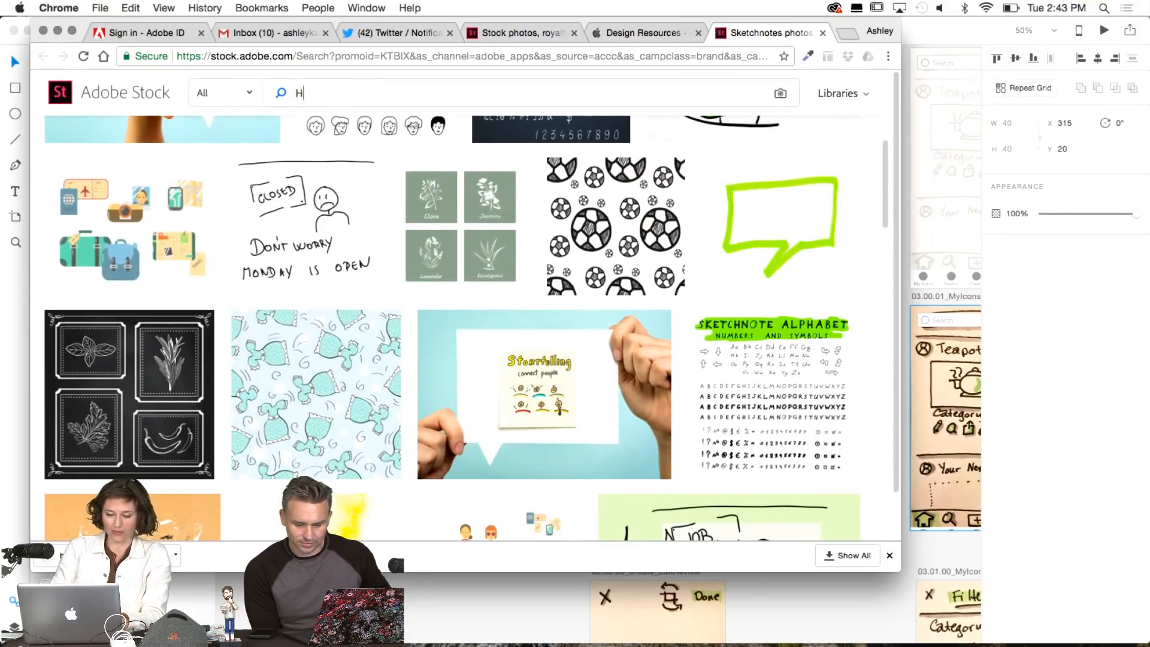
{"action": "type", "text": "and-"}
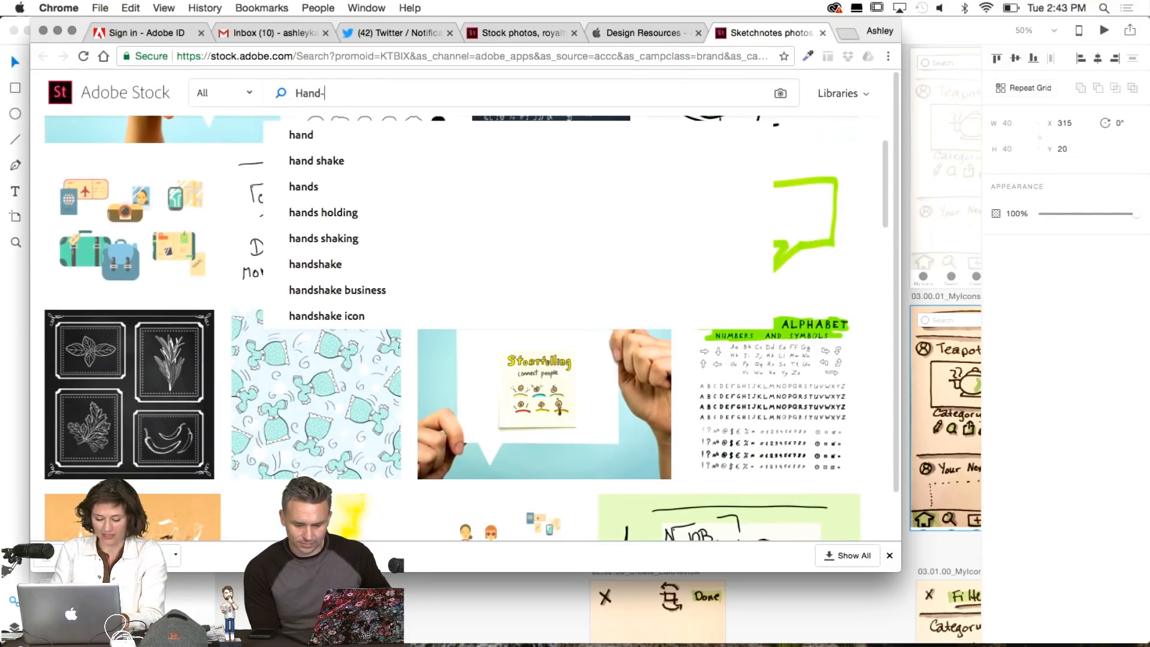
{"action": "type", "text": "drawn teapot"}
{"action": "key", "text": "Return"}
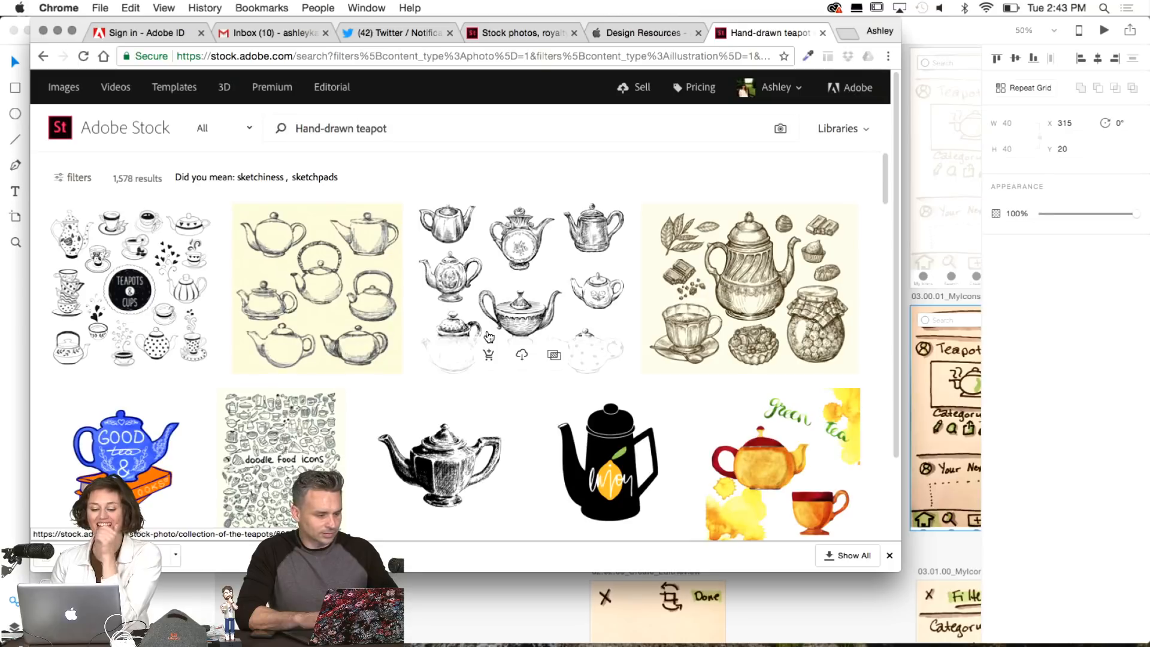
{"action": "scroll", "coordinate": [490, 336], "scroll_direction": "down", "scroll_amount": 10}
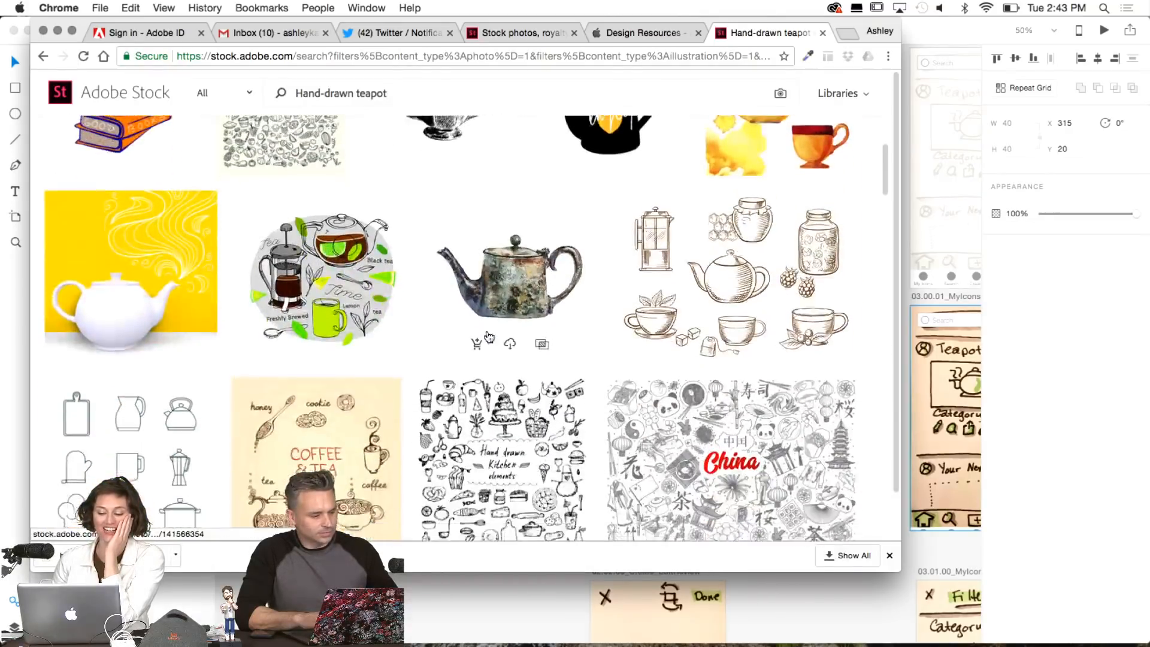
{"action": "scroll", "coordinate": [490, 337], "scroll_direction": "down", "scroll_amount": 15}
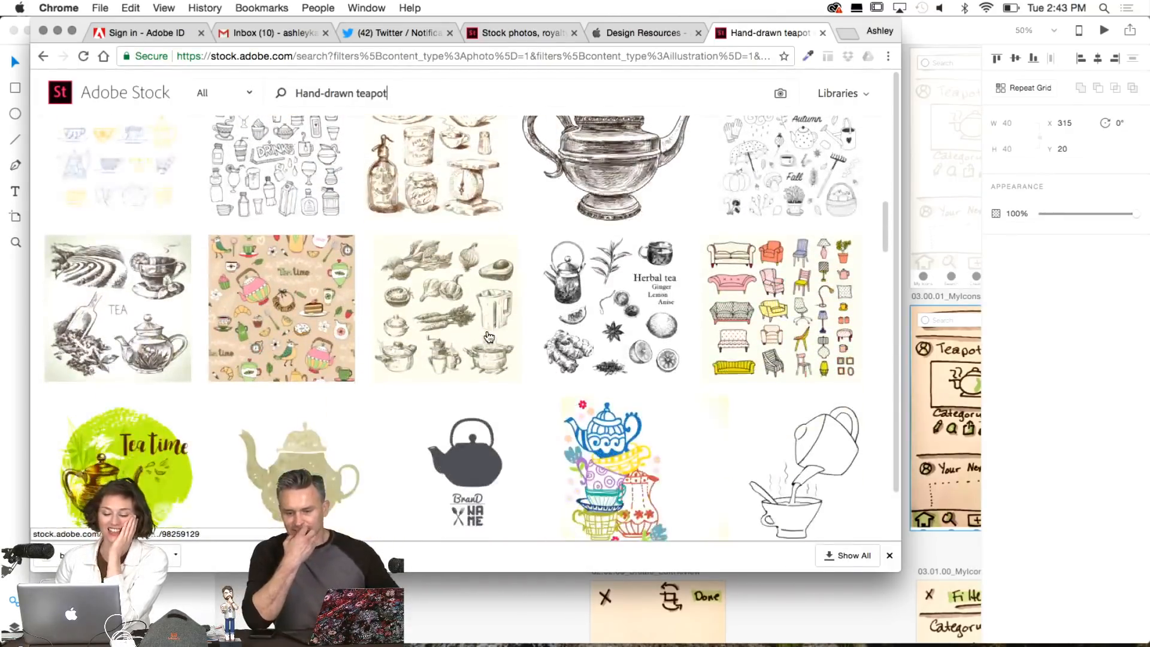
{"action": "scroll", "coordinate": [489, 337], "scroll_direction": "down", "scroll_amount": 3}
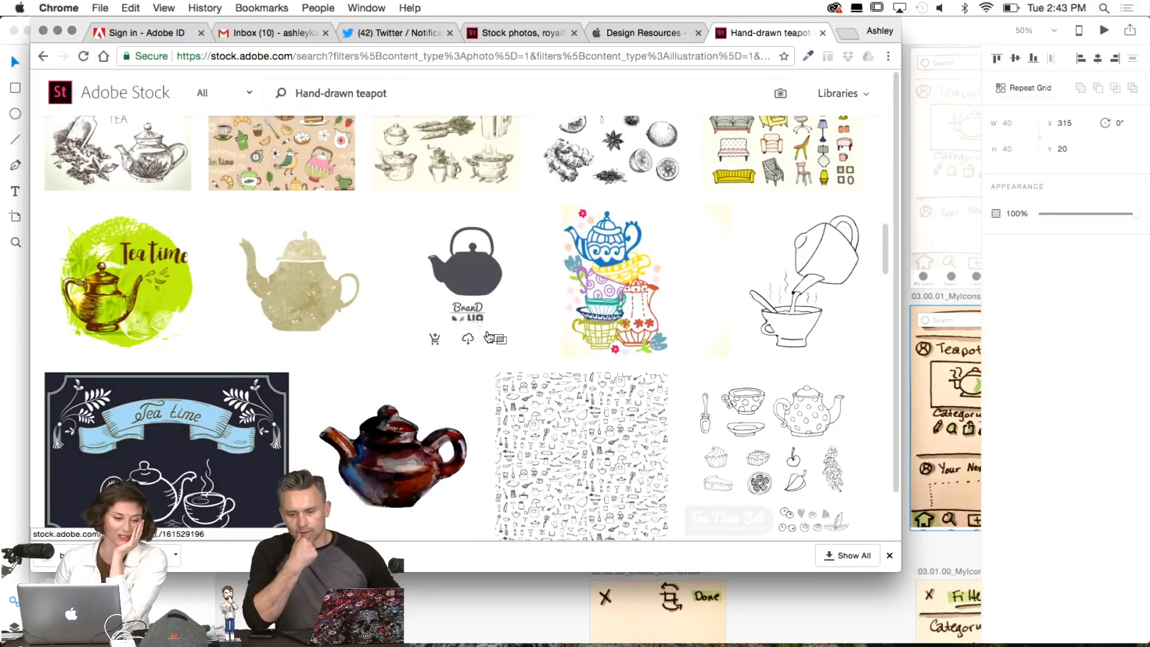
{"action": "scroll", "coordinate": [490, 337], "scroll_direction": "down", "scroll_amount": 8}
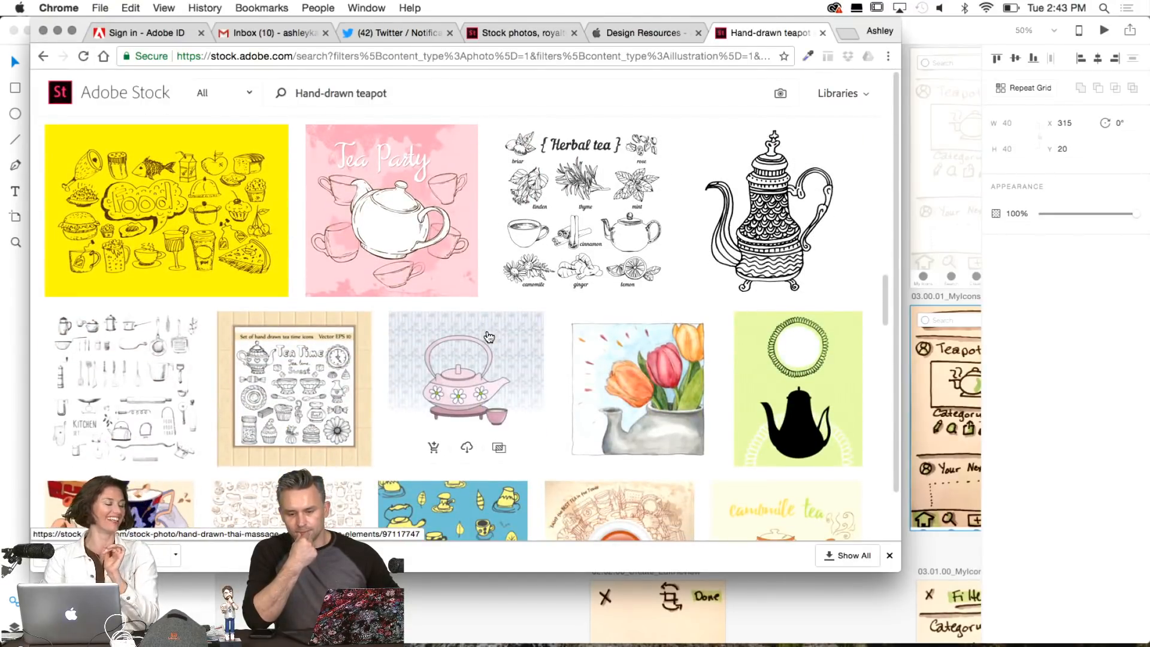
{"action": "scroll", "coordinate": [478, 291], "scroll_direction": "up", "scroll_amount": 10}
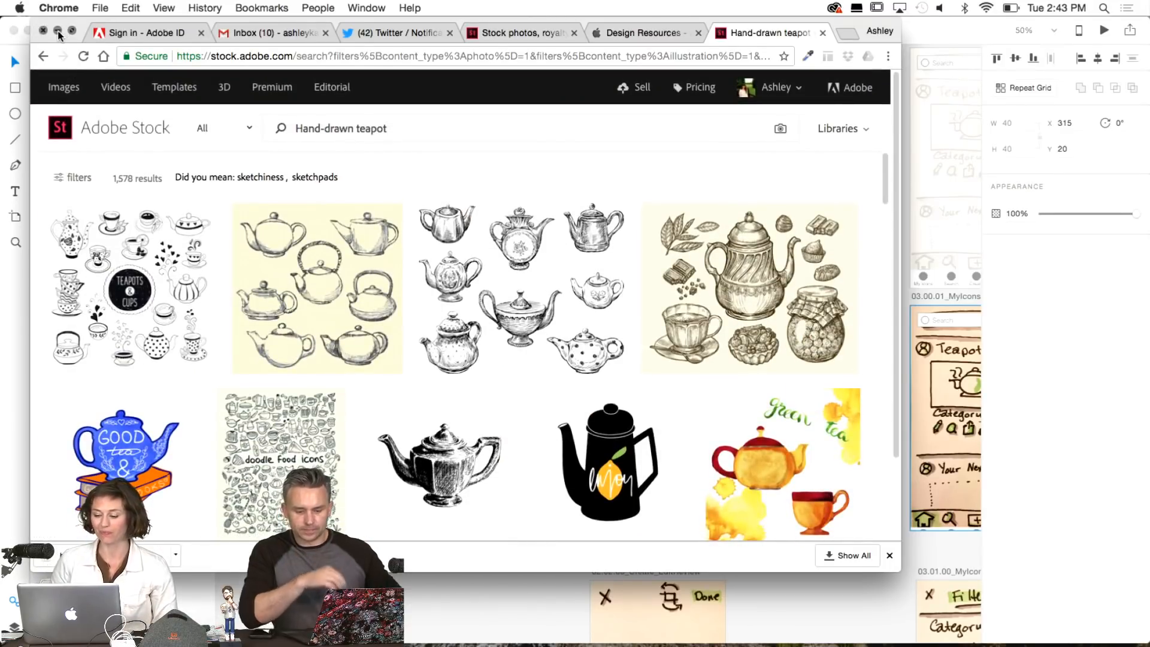
Open My Library on Adobe Stock and look through its licensed images.
{"action": "left_click", "coordinate": [843, 133]}
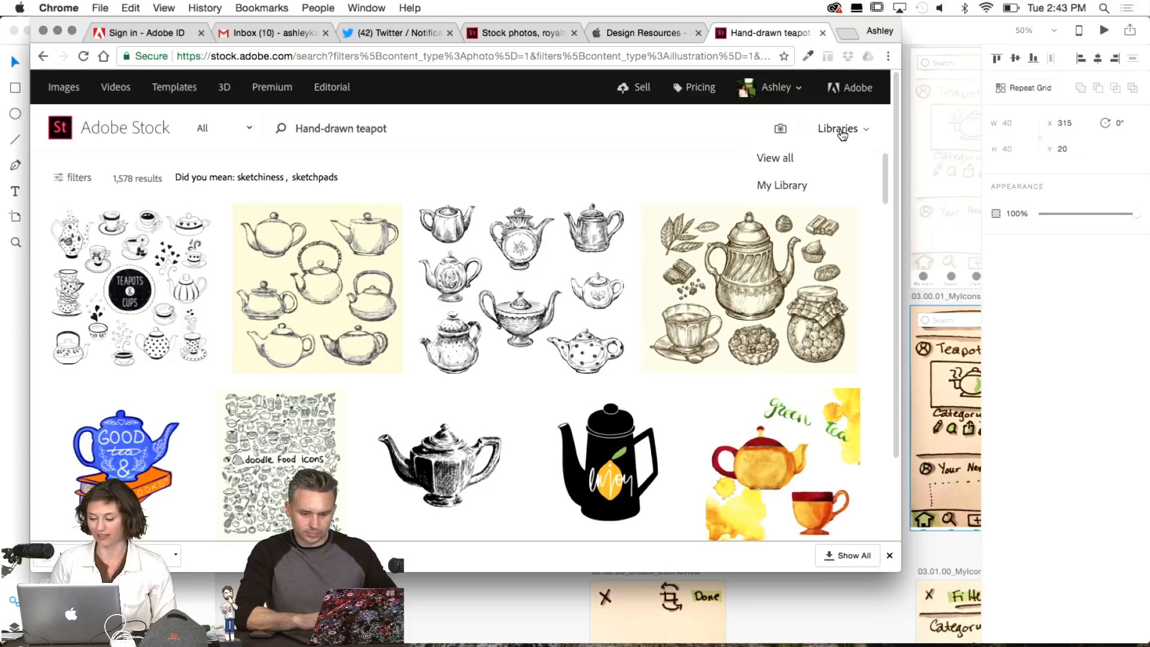
{"action": "left_click", "coordinate": [780, 188]}
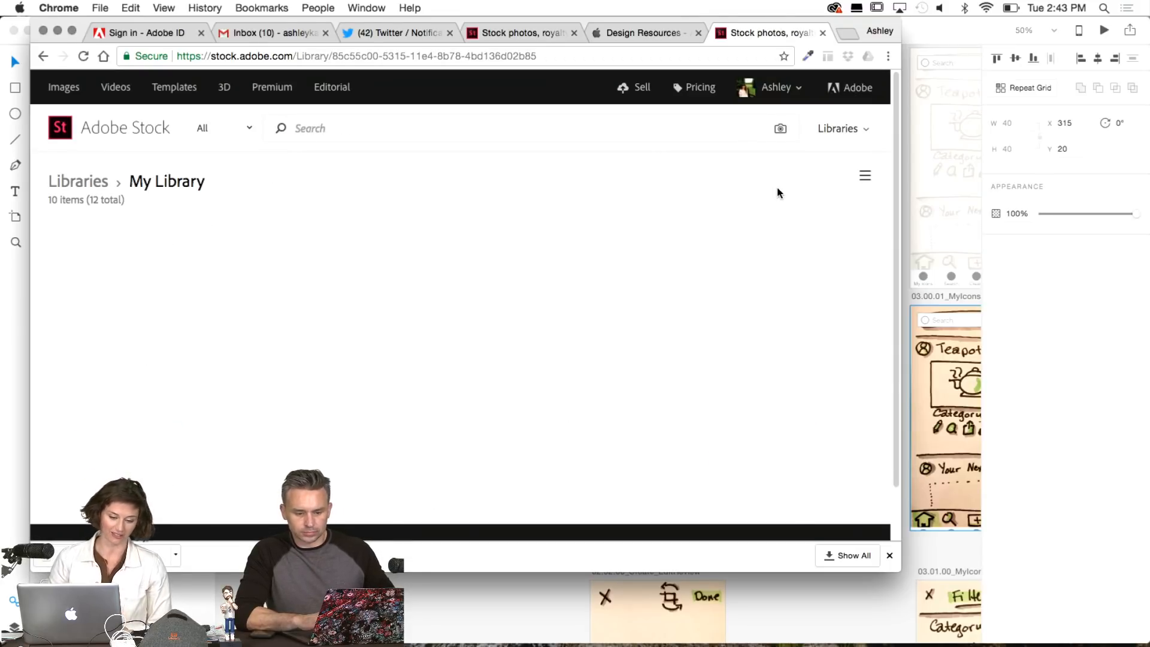
{"action": "scroll", "coordinate": [575, 422], "scroll_direction": "down", "scroll_amount": 2}
{"action": "scroll", "coordinate": [575, 421], "scroll_direction": "down", "scroll_amount": 5}
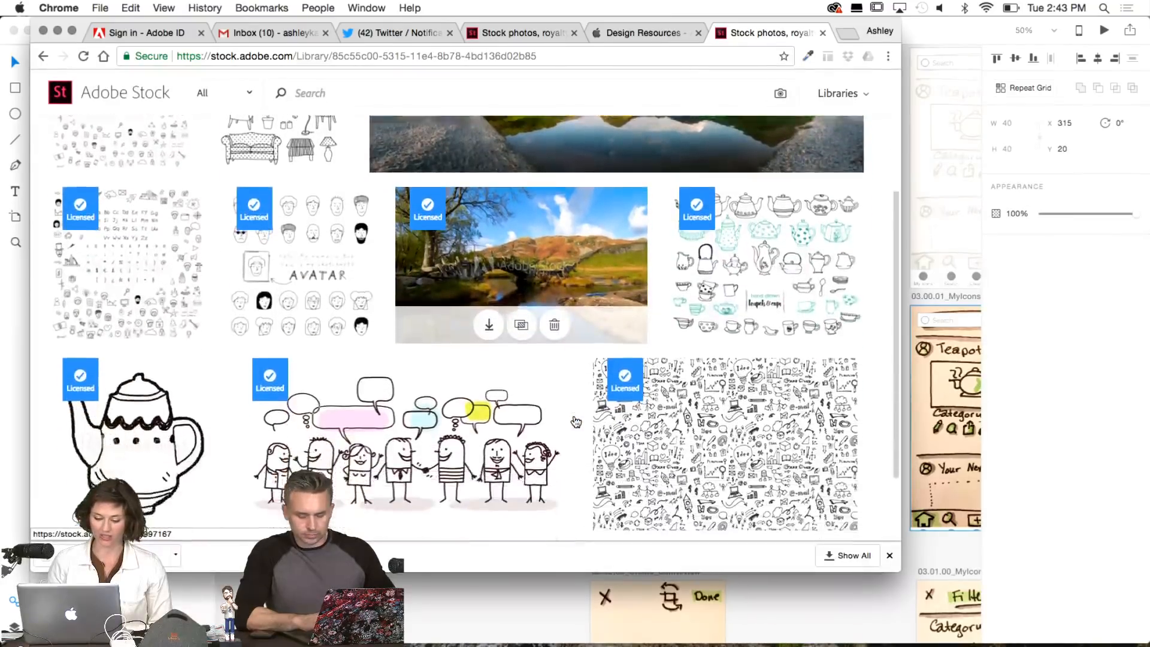
{"action": "scroll", "coordinate": [575, 421], "scroll_direction": "up", "scroll_amount": 4}
{"action": "scroll", "coordinate": [575, 422], "scroll_direction": "up", "scroll_amount": 3}
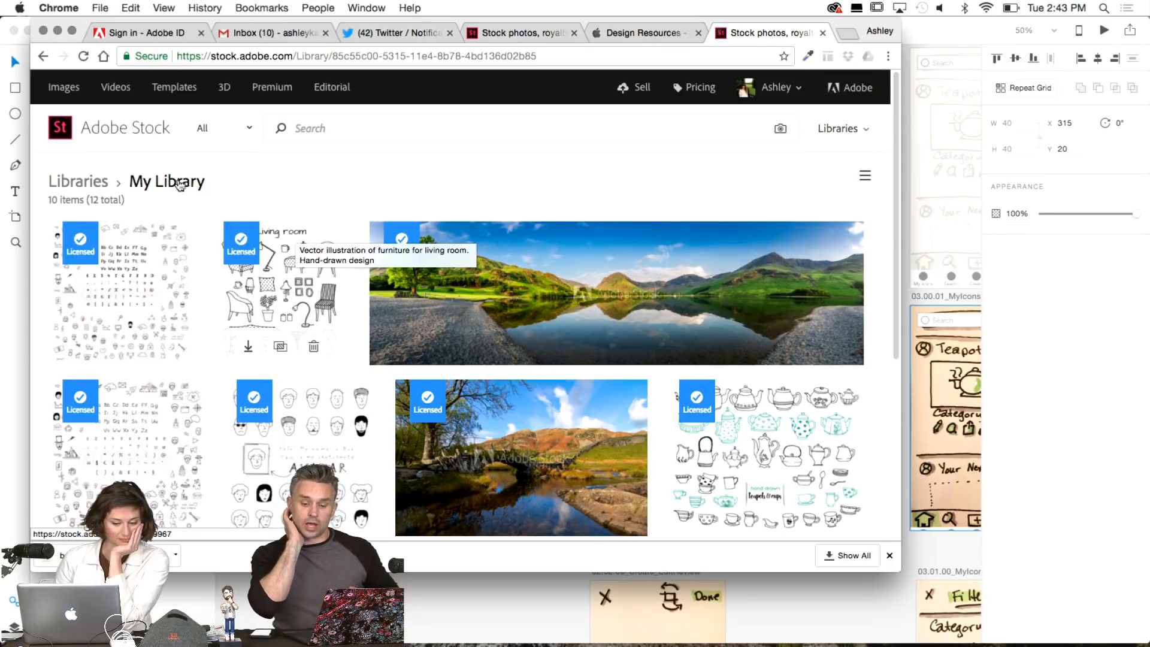
View the details of the licensed Vector Sketchnote Design Kit and minimize the browser window.
{"action": "left_click", "coordinate": [135, 301]}
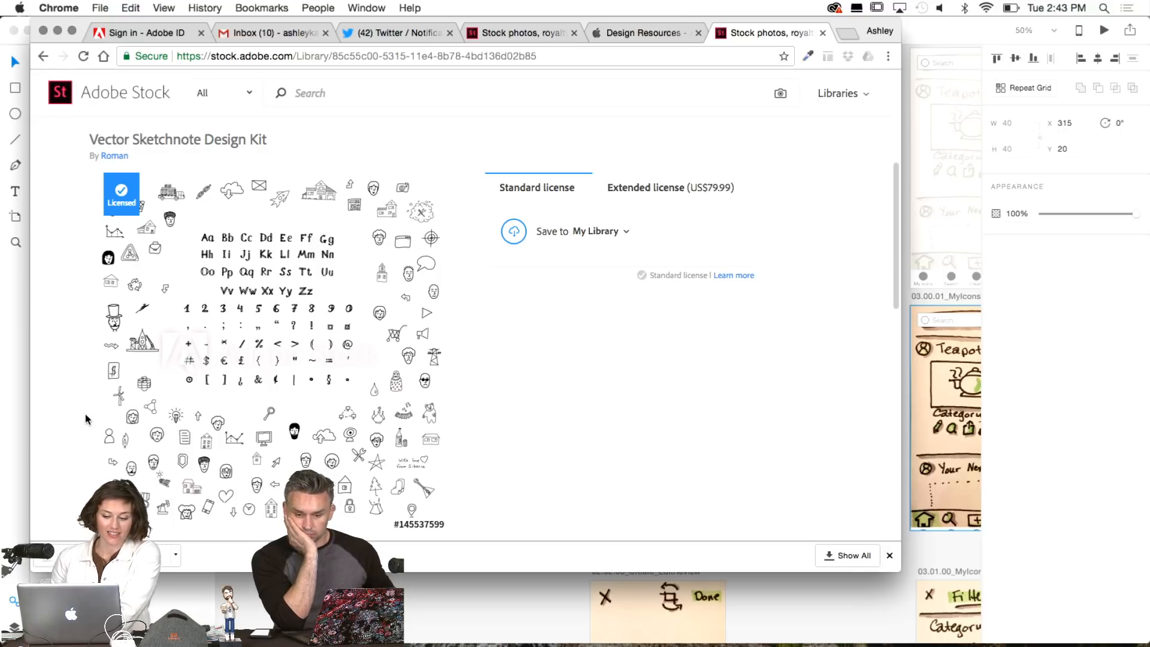
{"action": "scroll", "coordinate": [85, 420], "scroll_direction": "up", "scroll_amount": 5}
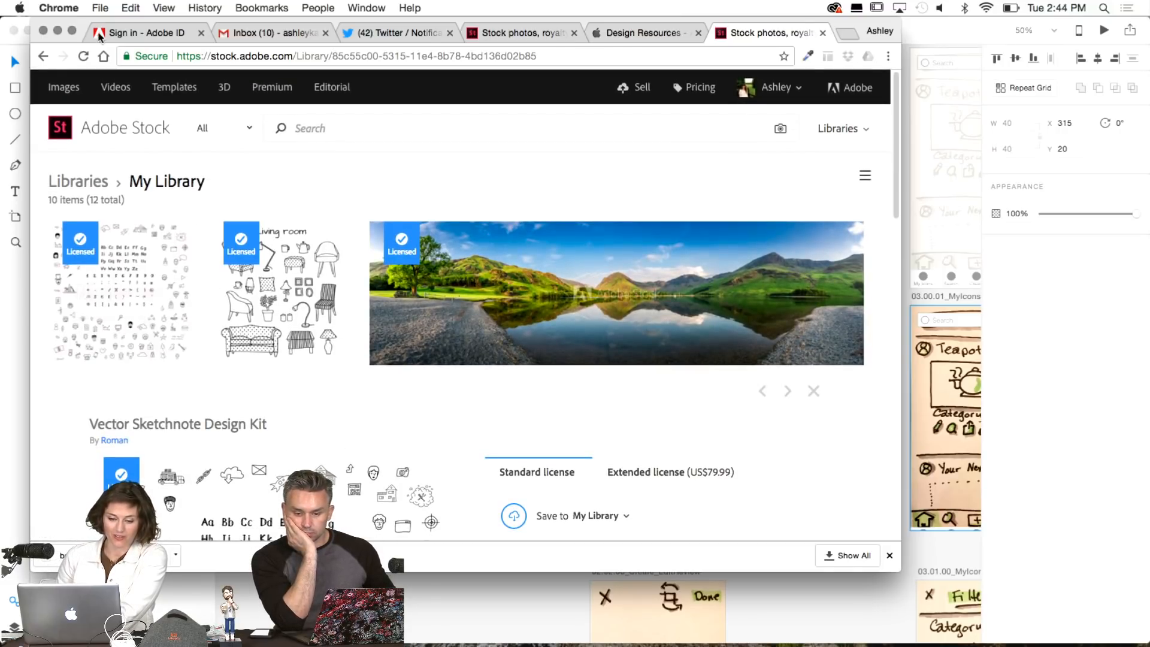
{"action": "left_click", "coordinate": [58, 31]}
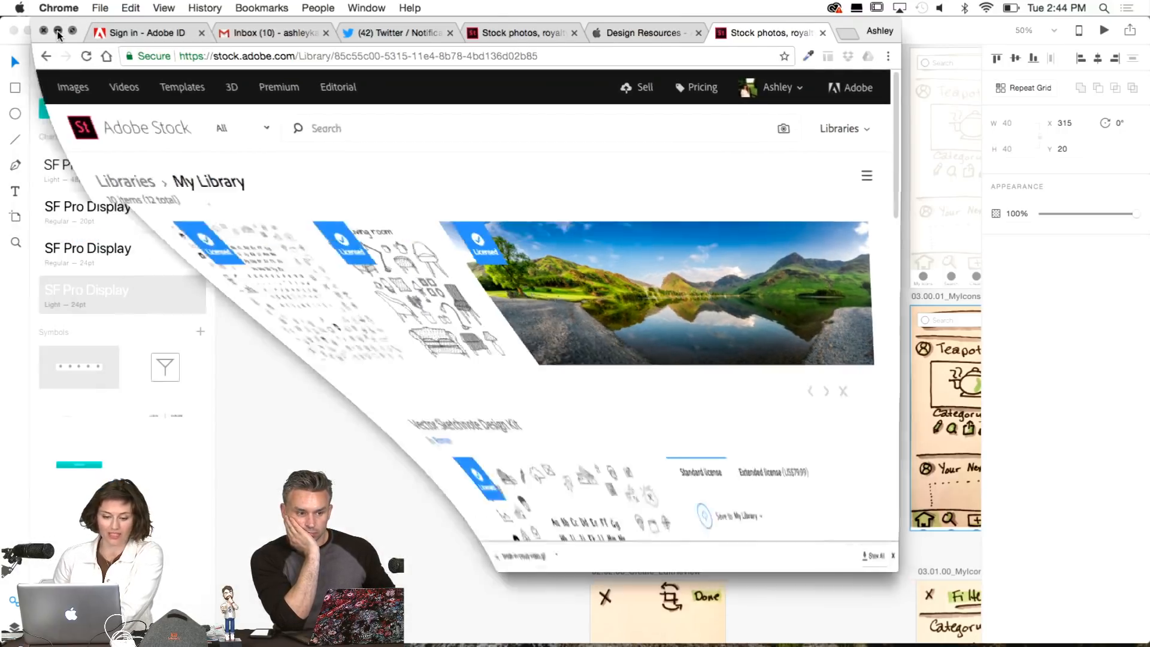
Move the XD prototype window down and open the Adobe Stock folder inside Assets in Finder.
{"action": "left_click_drag", "start_coordinate": [231, 31], "coordinate": [248, 243]}
{"action": "left_click_drag", "start_coordinate": [640, 180], "coordinate": [465, 58]}
{"action": "double_click", "coordinate": [563, 90]}
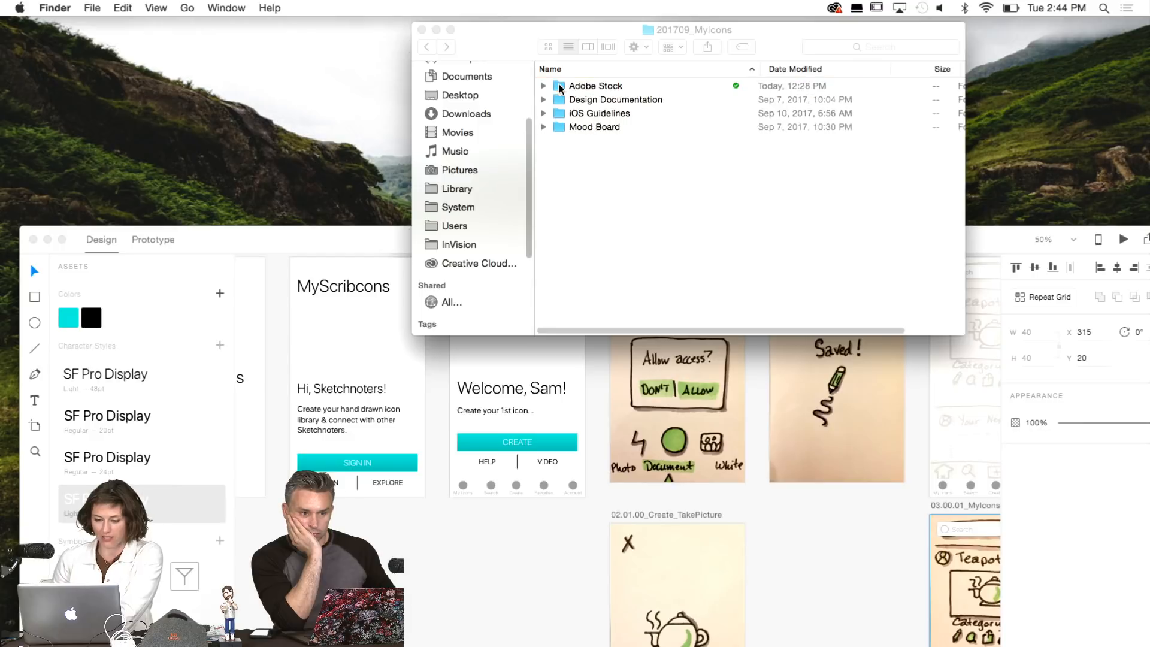
{"action": "double_click", "coordinate": [561, 88]}
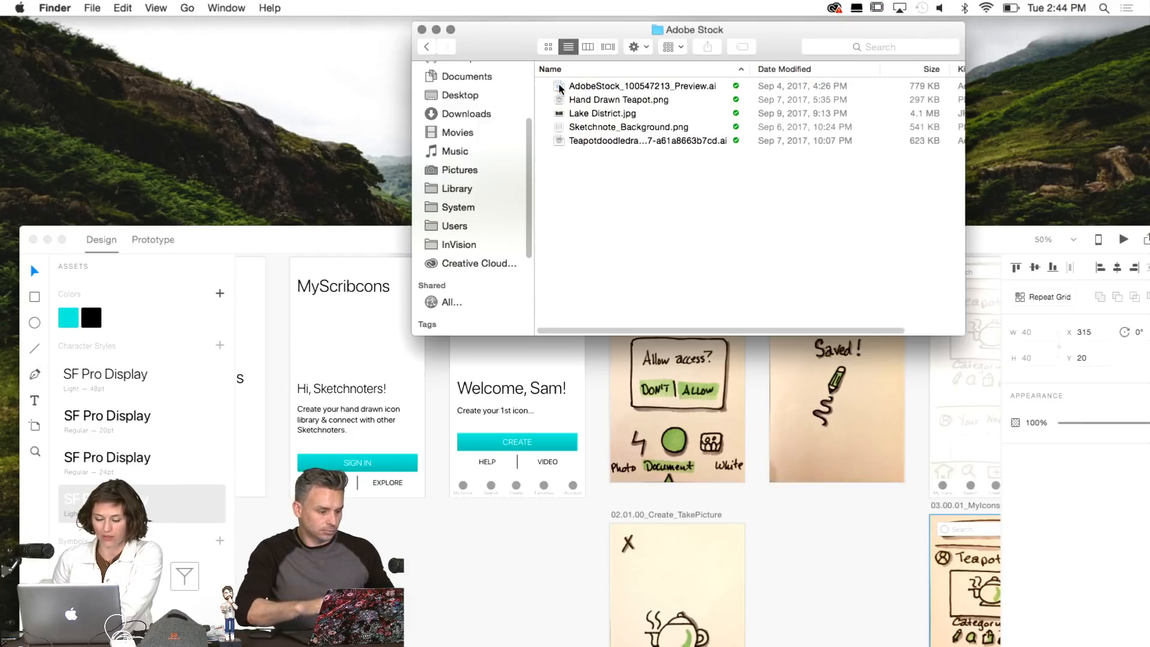
Select Hand Drawn Teapot.png in the Adobe Stock folder and move the folder window aside to uncover the landing artboards.
{"action": "left_click", "coordinate": [582, 102]}
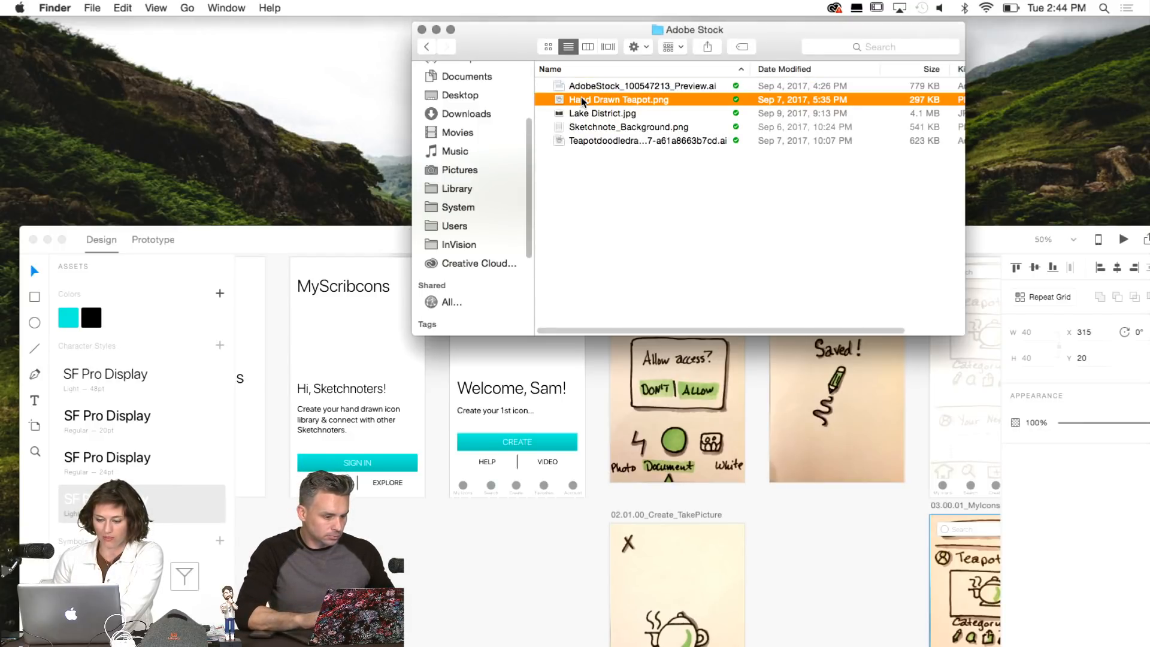
{"action": "left_click", "coordinate": [598, 129]}
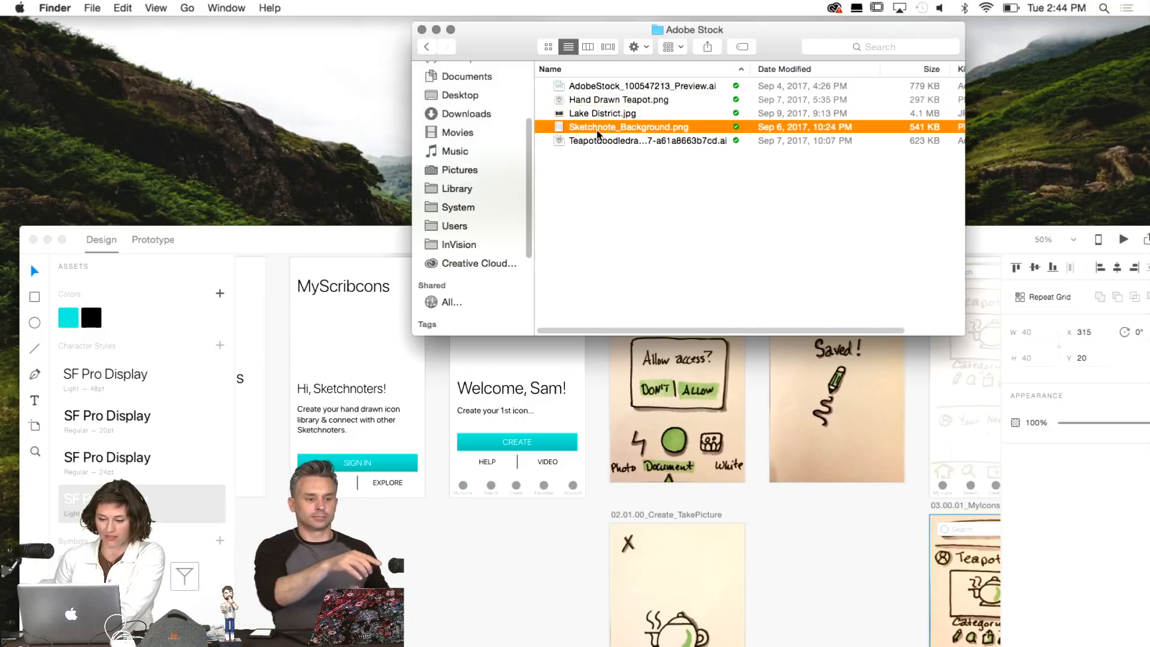
{"action": "left_click", "coordinate": [588, 100]}
{"action": "left_click_drag", "start_coordinate": [511, 41], "coordinate": [722, 25]}
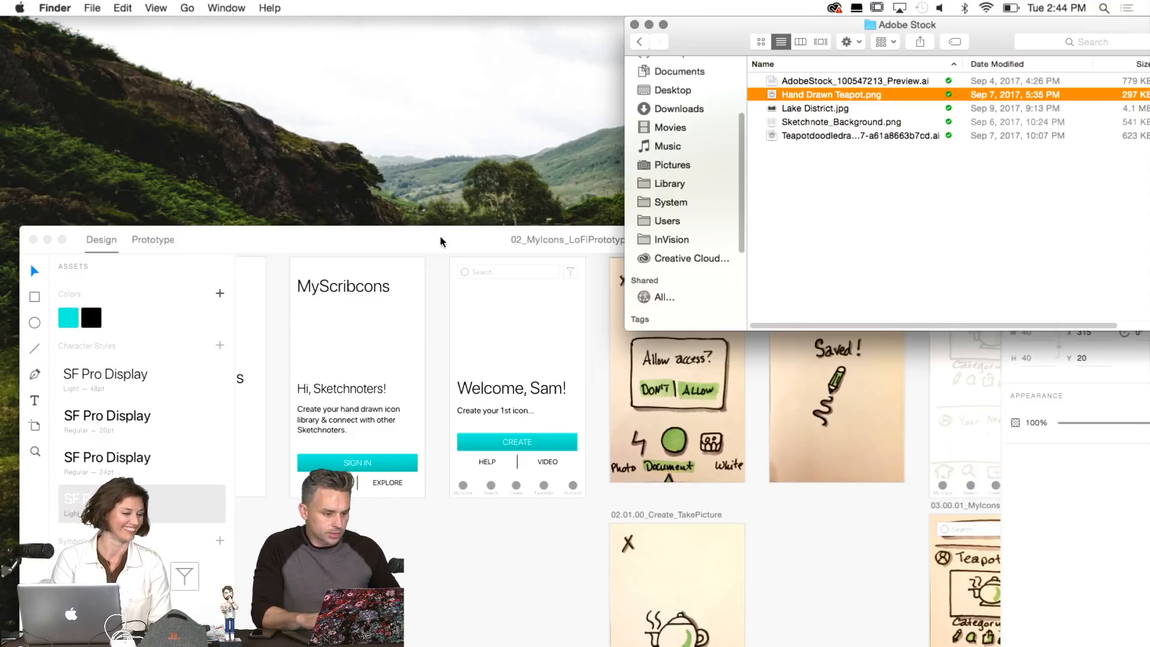
Move the prototype window beside the Adobe Stock folder's file list and select the 02.01.00_Create_TakePicture artboard.
{"action": "left_click_drag", "start_coordinate": [440, 242], "coordinate": [300, 43]}
{"action": "left_click_drag", "start_coordinate": [778, 56], "coordinate": [496, 11]}
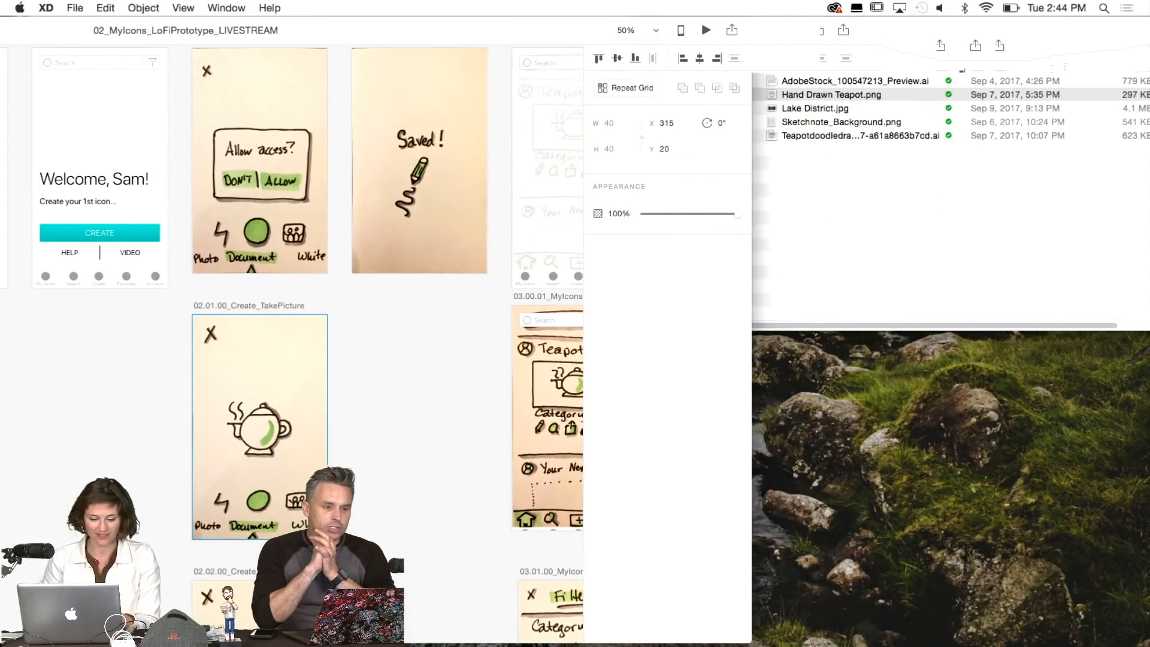
{"action": "scroll", "coordinate": [294, 503], "scroll_direction": "down", "scroll_amount": 5}
{"action": "scroll", "coordinate": [293, 503], "scroll_direction": "up", "scroll_amount": 2}
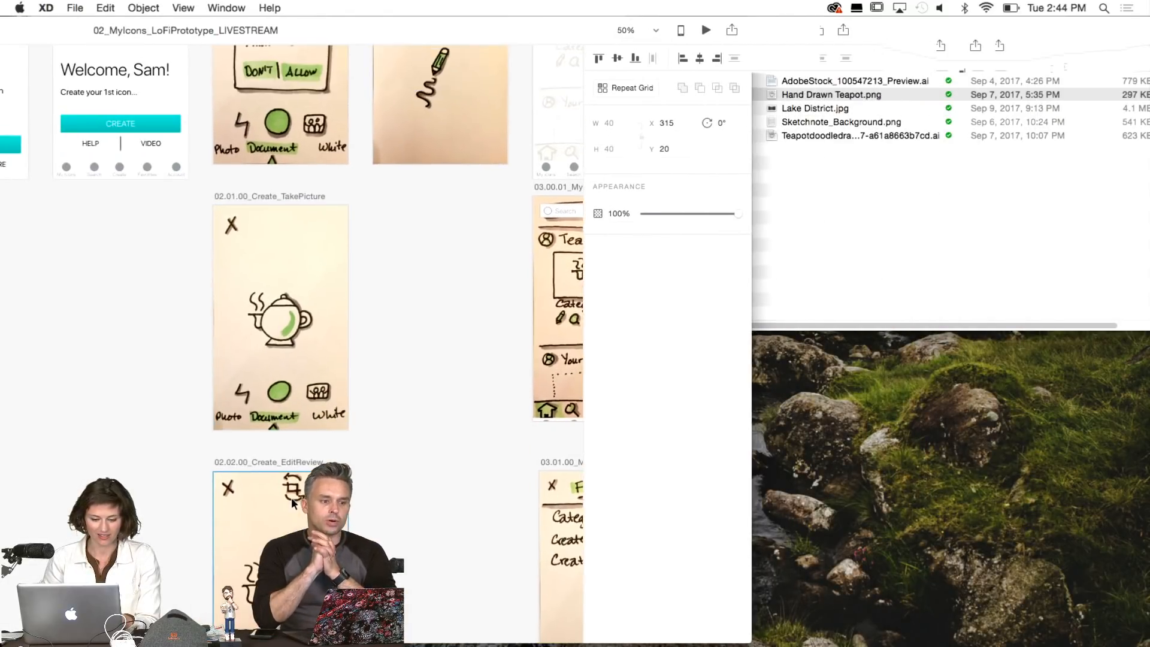
{"action": "left_click", "coordinate": [263, 200]}
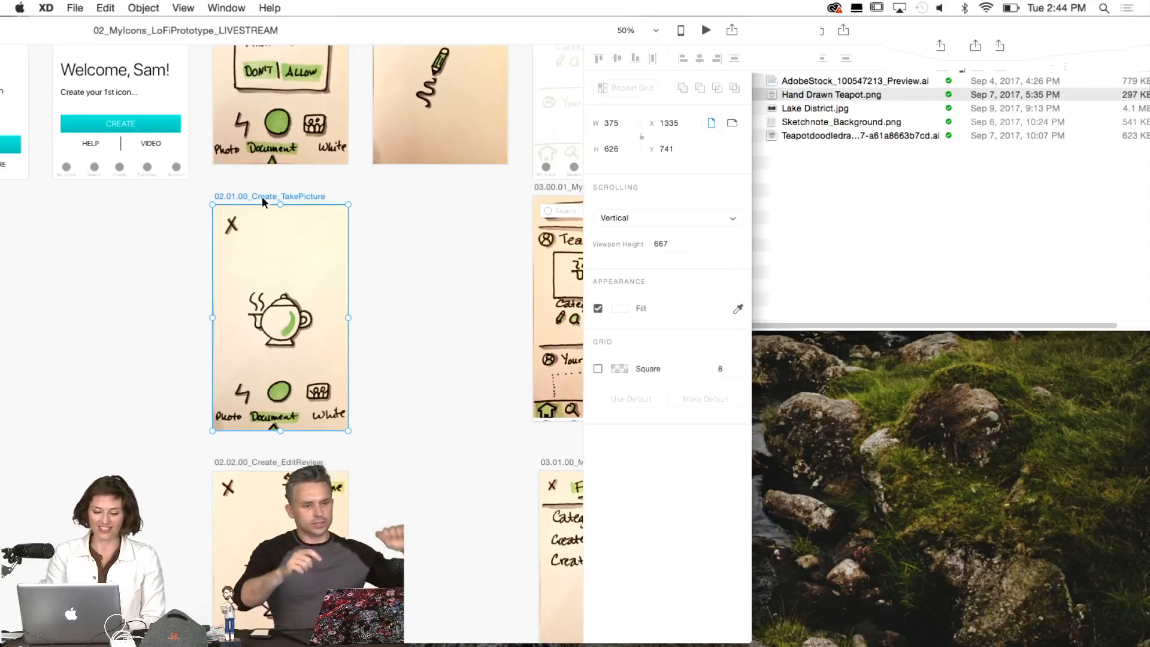
Try dropping Hand Drawn Teapot.png onto the artboard's sketch photo, scaling it to width 200 and centering it, and undo the scaling and move.
{"action": "left_click", "coordinate": [900, 293]}
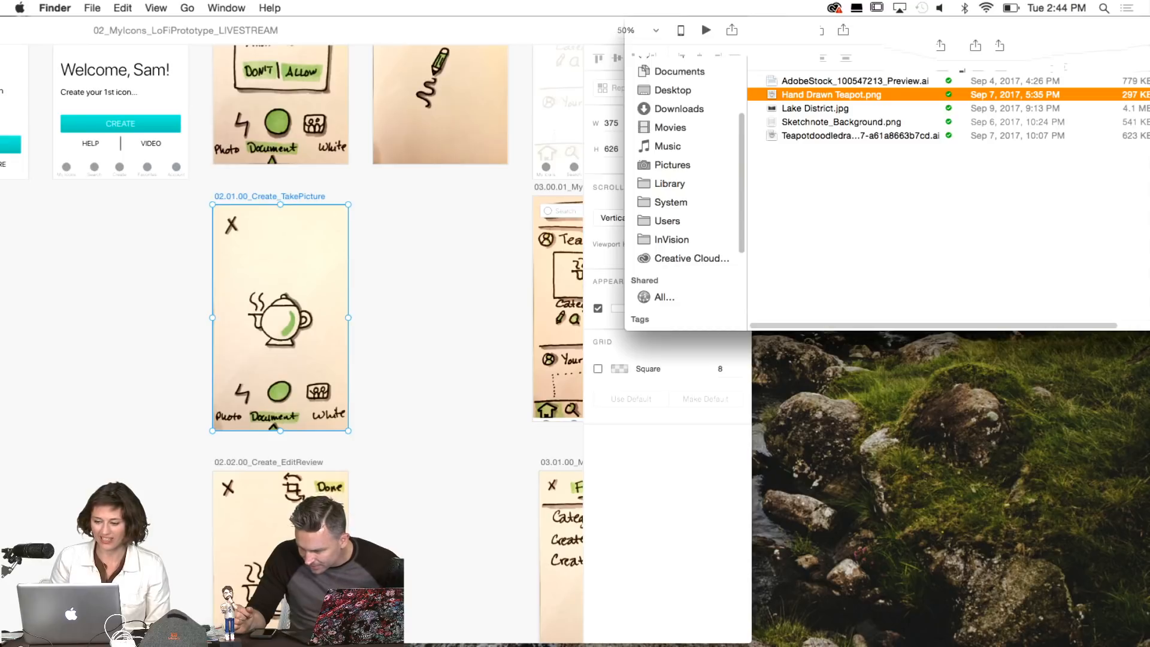
{"action": "mouse_move", "coordinate": [829, 96]}
{"action": "left_mouse_down"}
{"action": "mouse_move", "coordinate": [322, 196]}
{"action": "mouse_move", "coordinate": [274, 272]}
{"action": "left_mouse_up"}
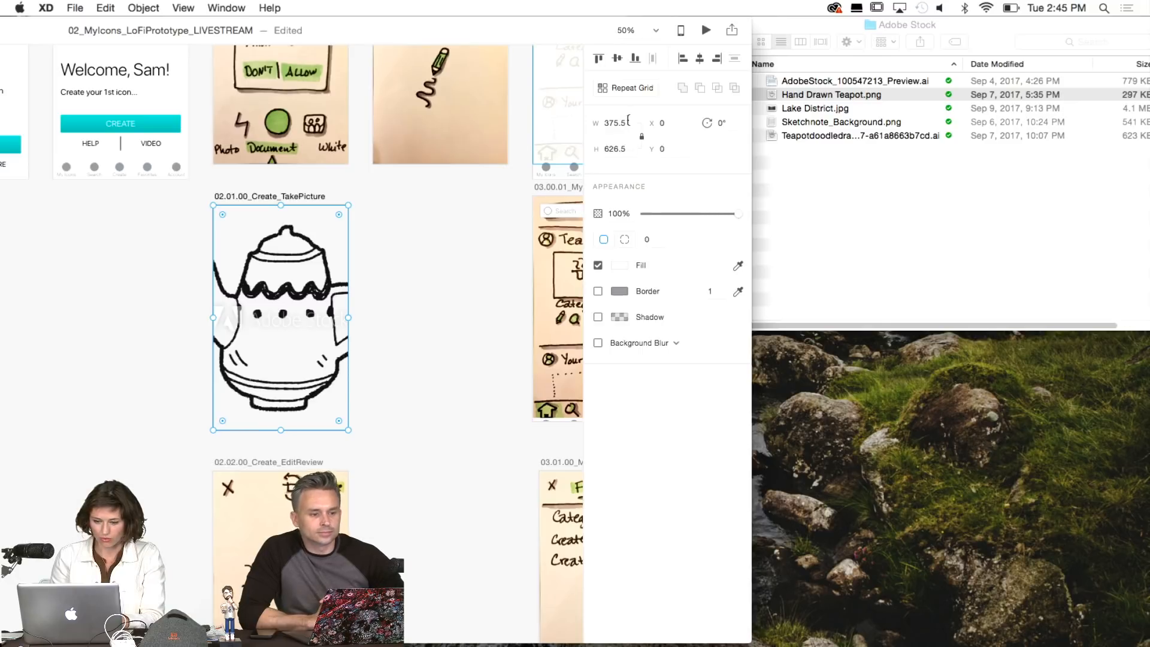
{"action": "left_click", "coordinate": [616, 123]}
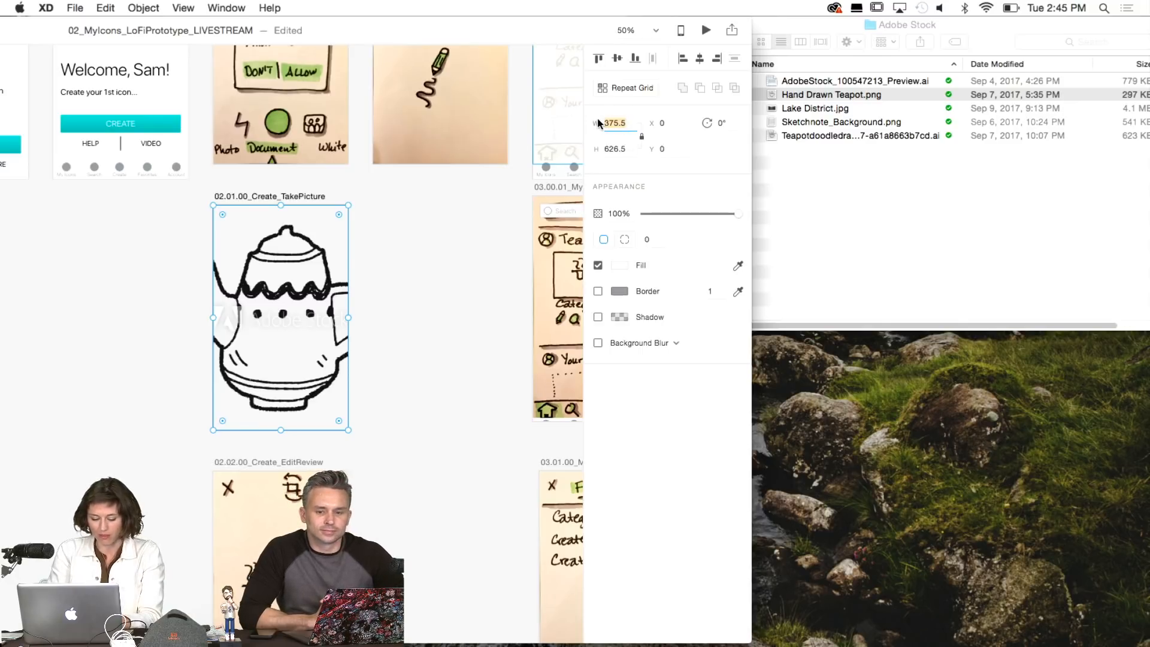
{"action": "type", "text": "200"}
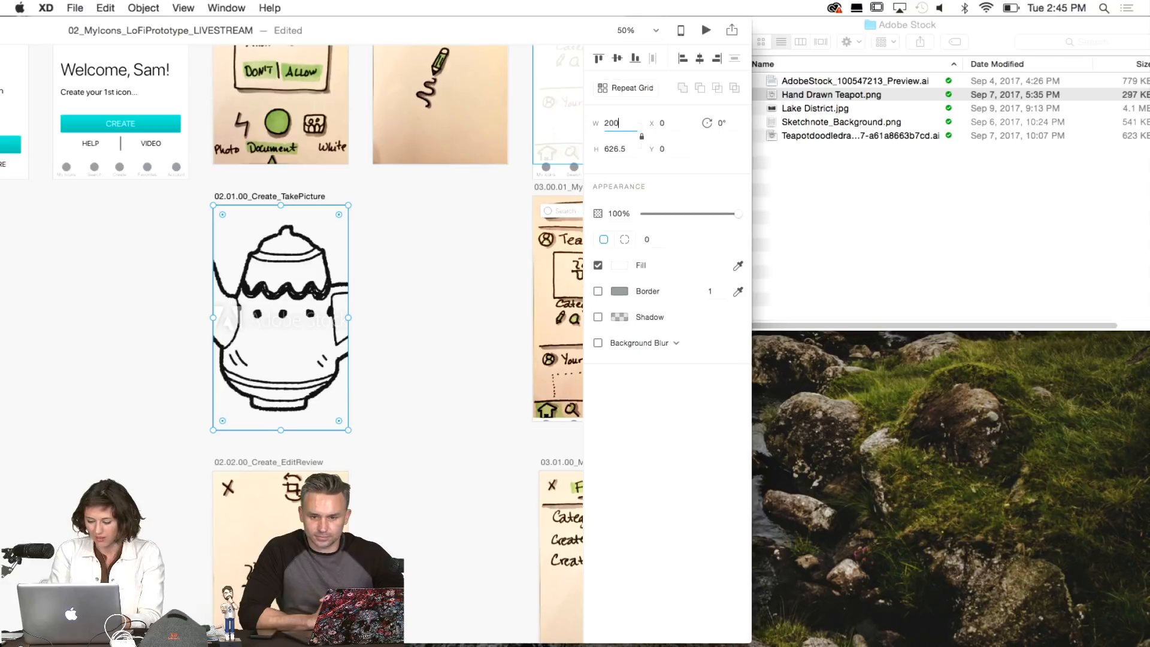
{"action": "key", "text": "Return"}
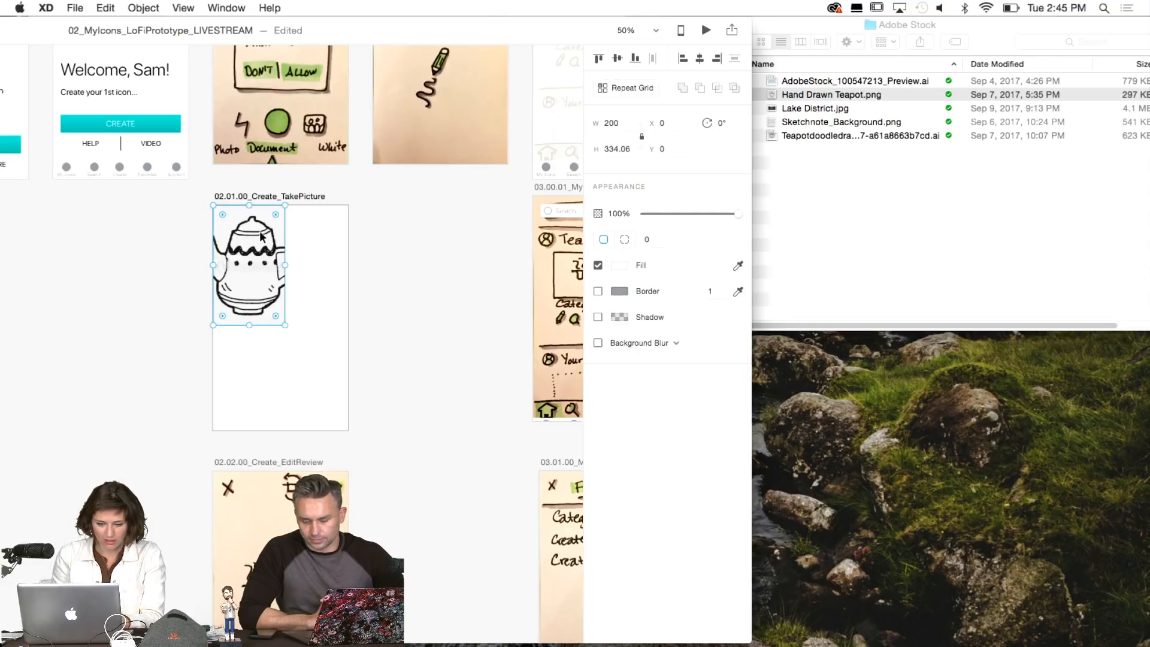
{"action": "left_click_drag", "start_coordinate": [259, 236], "coordinate": [289, 292]}
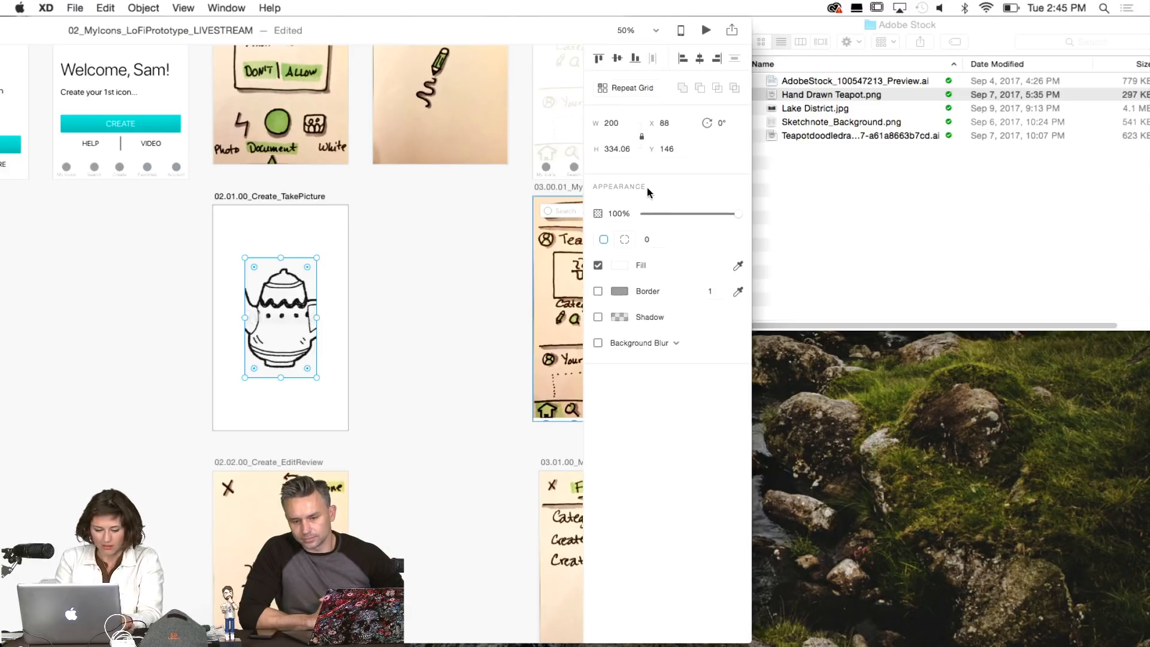
{"action": "key", "text": "super+z"}
{"action": "key", "text": "super+z"}
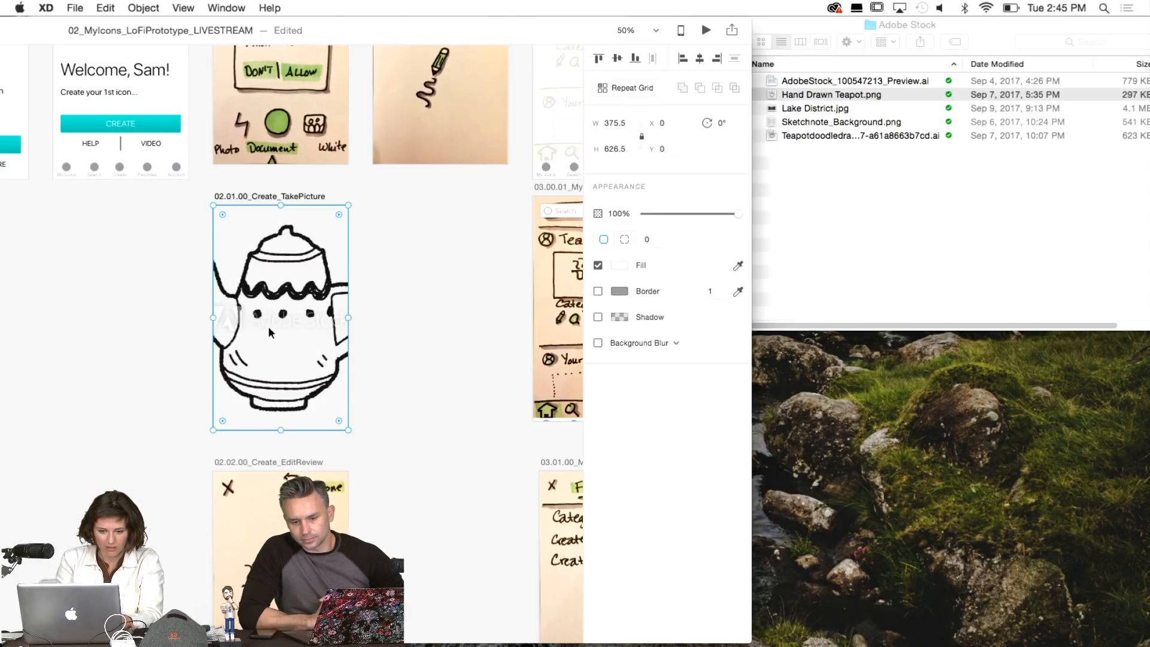
Delete the image filling the 02.01.00_Create_TakePicture artboard and place Hand Drawn Teapot.png from the Adobe Stock folder on the empty artboard.
{"action": "double_click", "coordinate": [259, 328]}
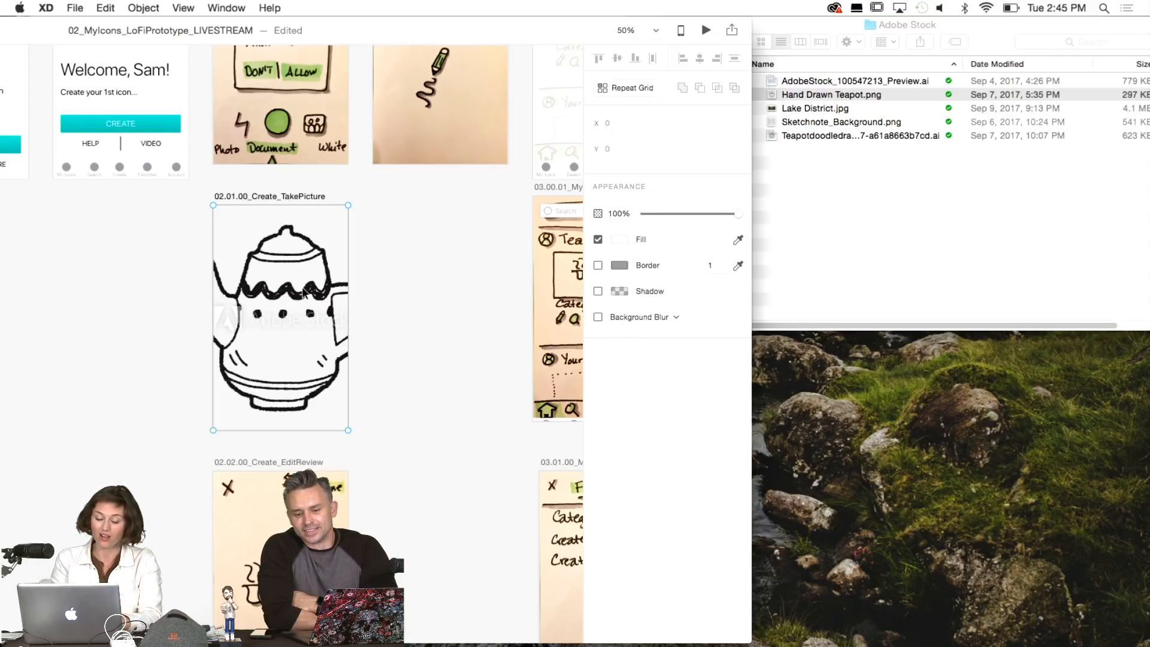
{"action": "key", "text": "Delete"}
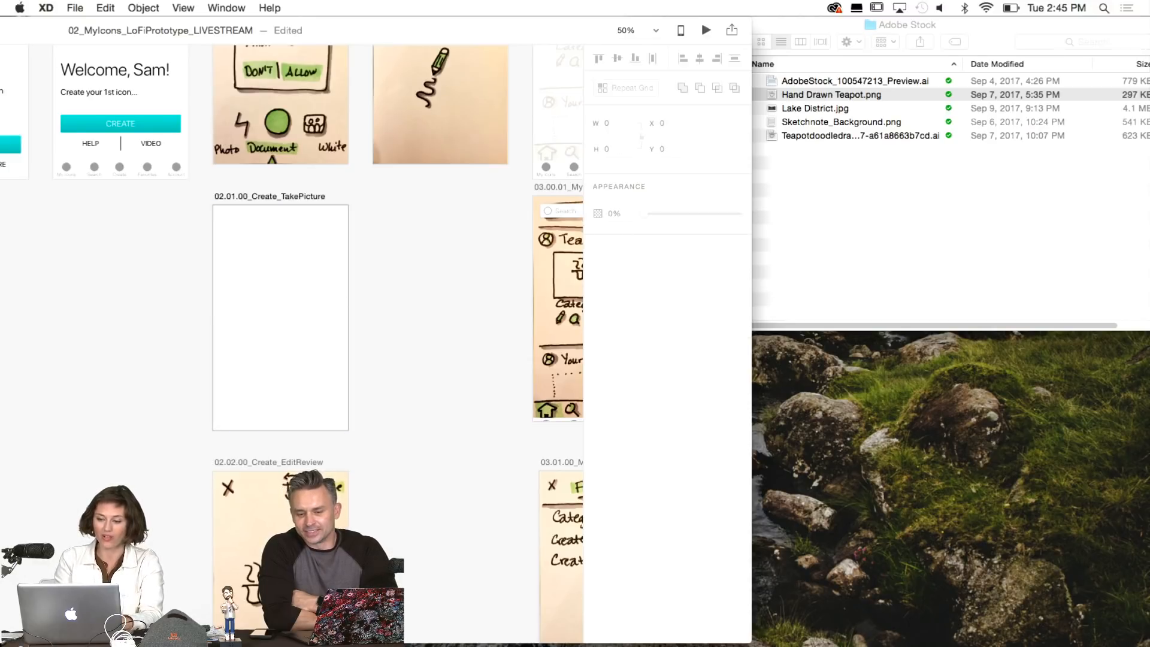
{"action": "left_click", "coordinate": [865, 273]}
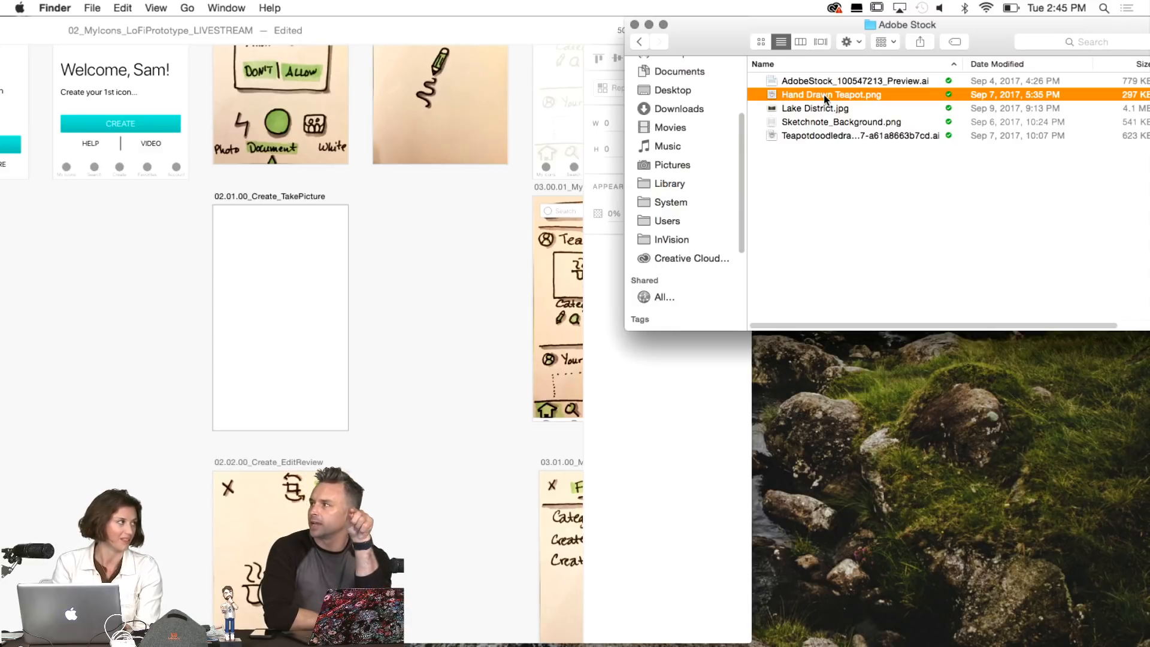
{"action": "mouse_move", "coordinate": [824, 99]}
{"action": "left_mouse_down"}
{"action": "mouse_move", "coordinate": [630, 130]}
{"action": "mouse_move", "coordinate": [539, 159]}
{"action": "mouse_move", "coordinate": [344, 248]}
{"action": "mouse_move", "coordinate": [342, 276]}
{"action": "mouse_move", "coordinate": [270, 302]}
{"action": "mouse_move", "coordinate": [283, 300]}
{"action": "left_mouse_up"}
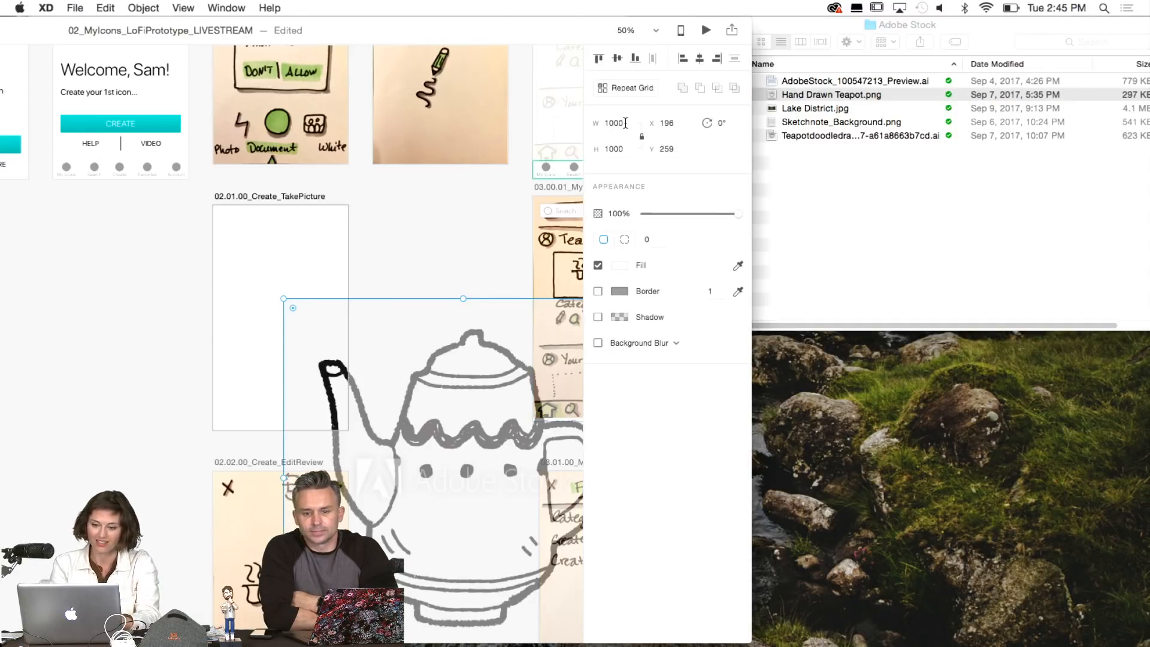
Scale the teapot image proportionally to a width of 300 and center it on the 02.01.00_Create_TakePicture artboard.
{"action": "left_click", "coordinate": [619, 123]}
{"action": "double_click", "coordinate": [623, 123]}
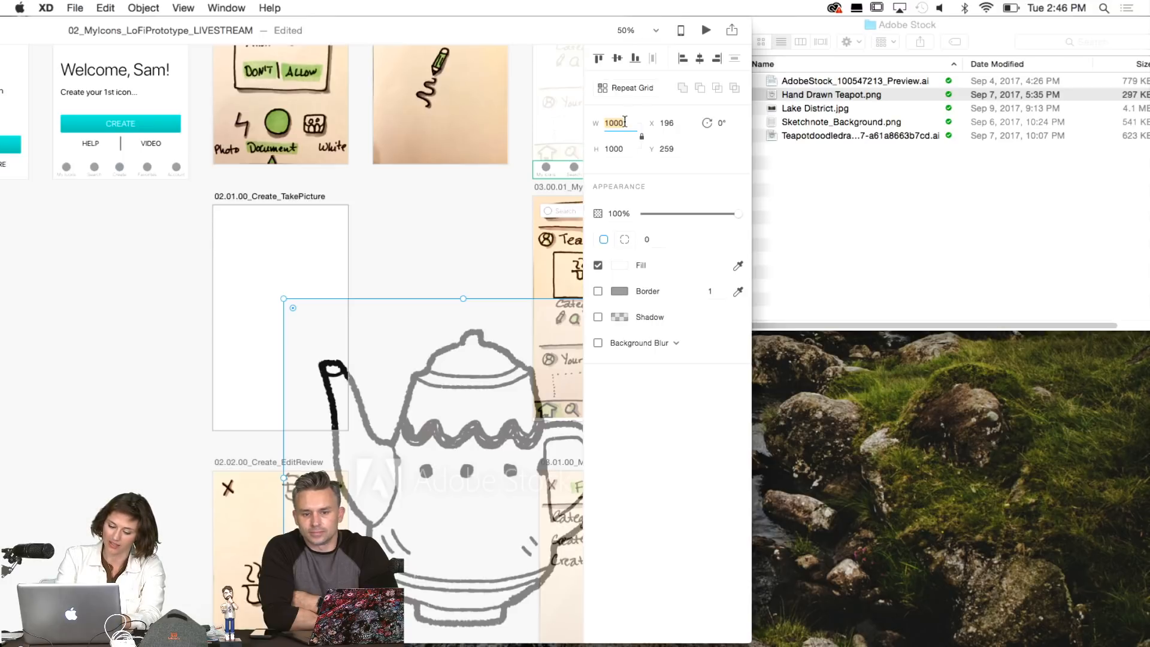
{"action": "type", "text": "300"}
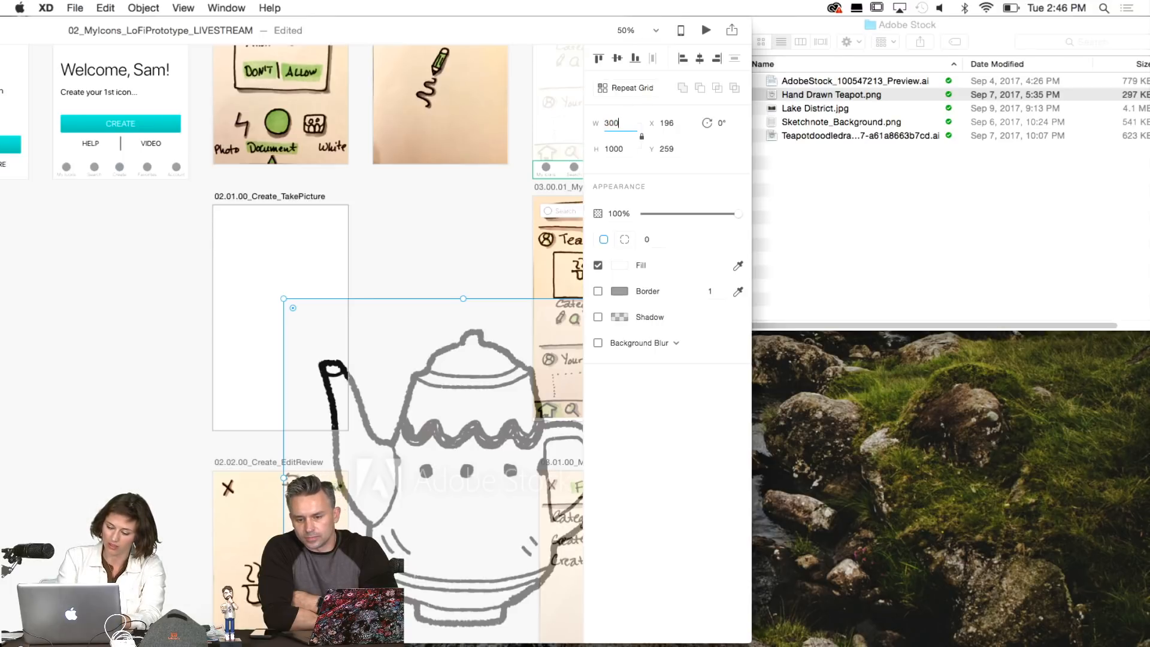
{"action": "key", "text": "Return"}
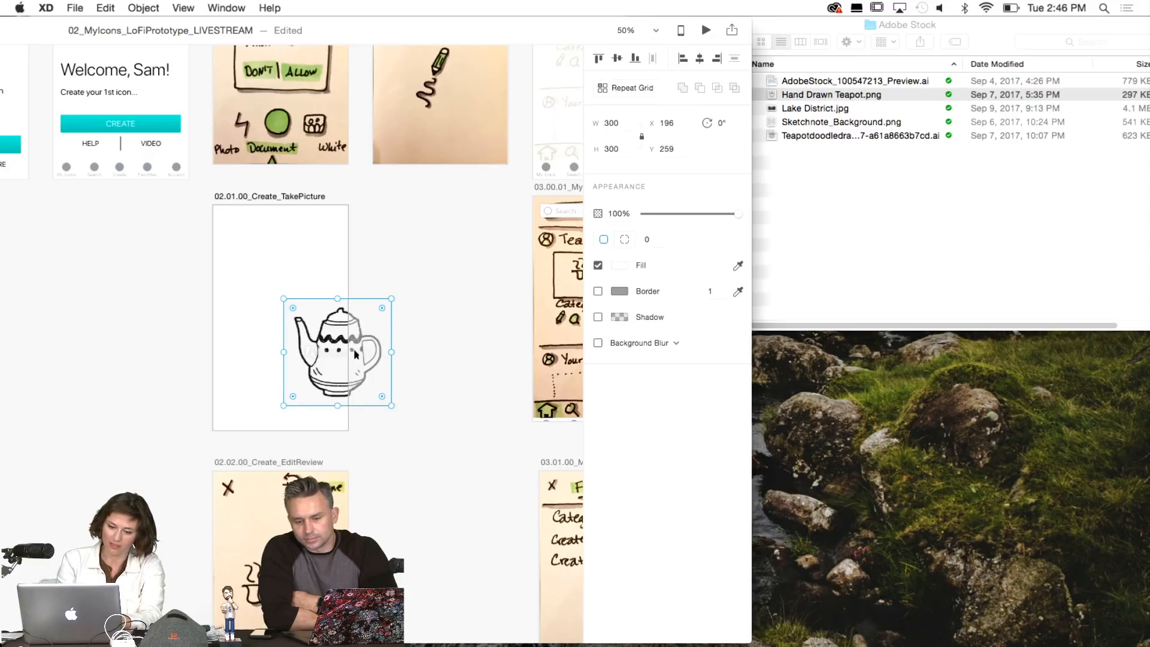
{"action": "left_click_drag", "start_coordinate": [338, 346], "coordinate": [279, 310]}
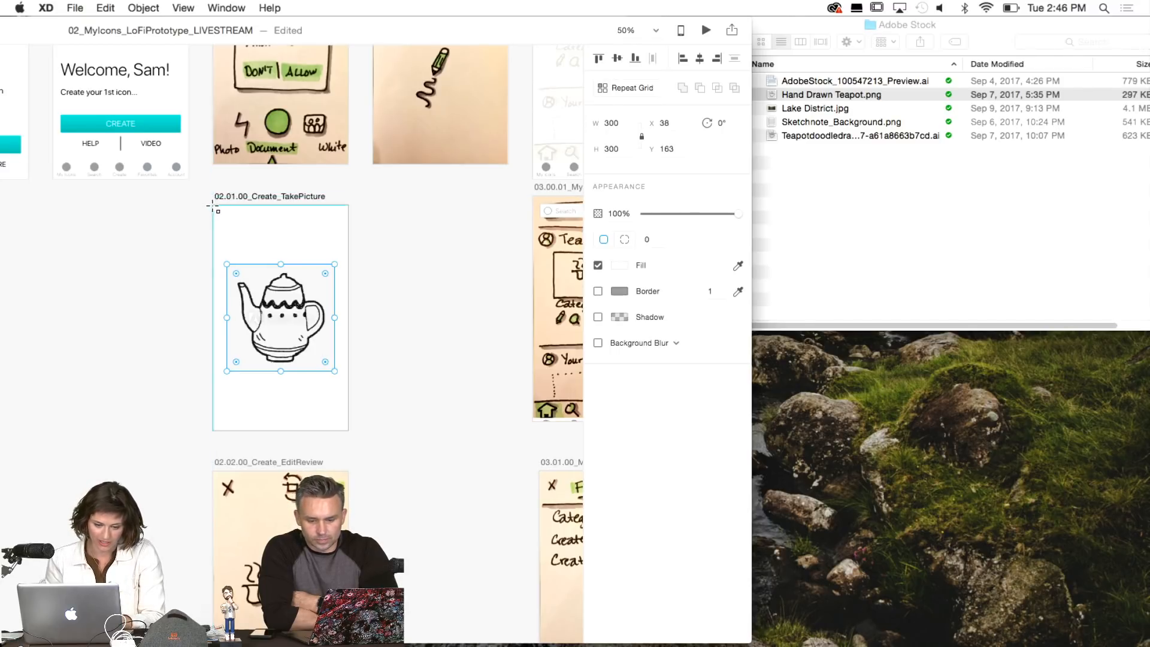
Draw a 375 by 626 rectangle covering the whole TakePicture artboard and move the prototype window back so its tools are reachable.
{"action": "left_click_drag", "start_coordinate": [212, 207], "coordinate": [349, 431]}
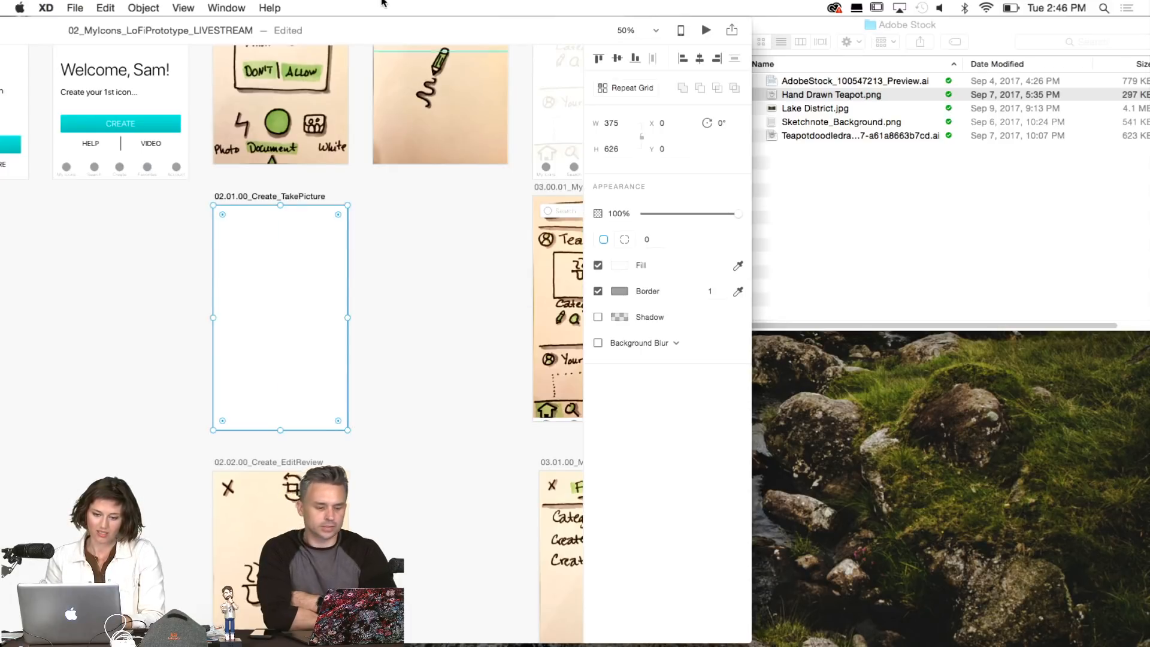
{"action": "key", "text": "Escape"}
{"action": "left_click_drag", "start_coordinate": [351, 27], "coordinate": [756, 27]}
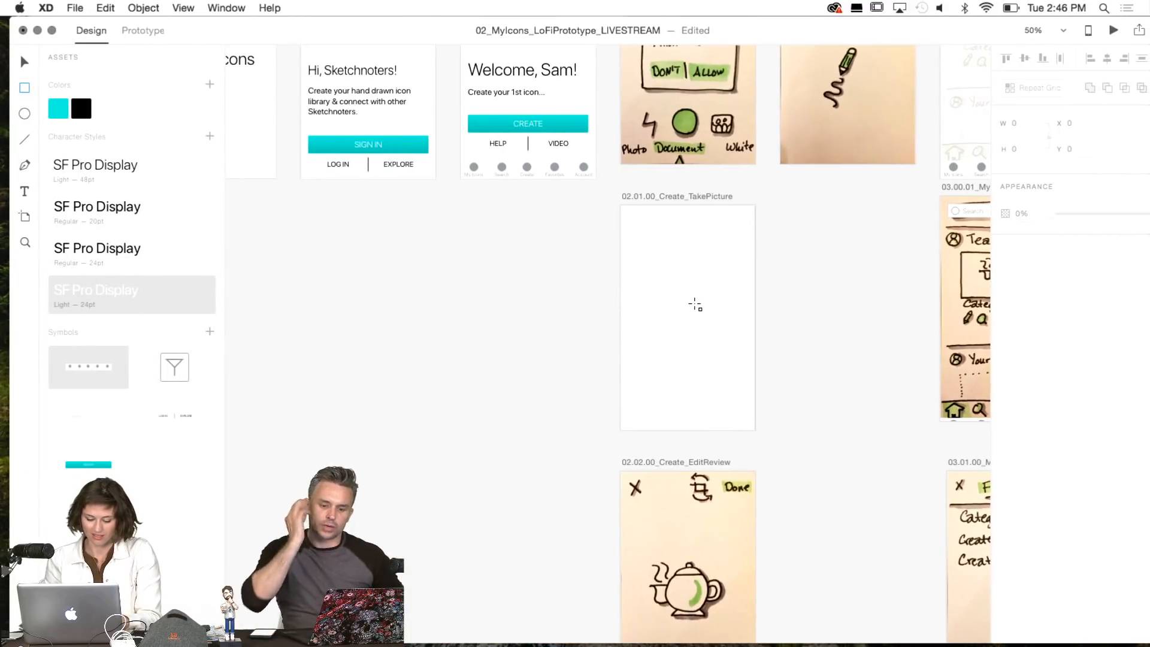
Send the artboard-sized rectangle behind the teapot and fill it with the background color sampled from the teapot image.
{"action": "key", "text": "v"}
{"action": "left_click", "coordinate": [689, 291]}
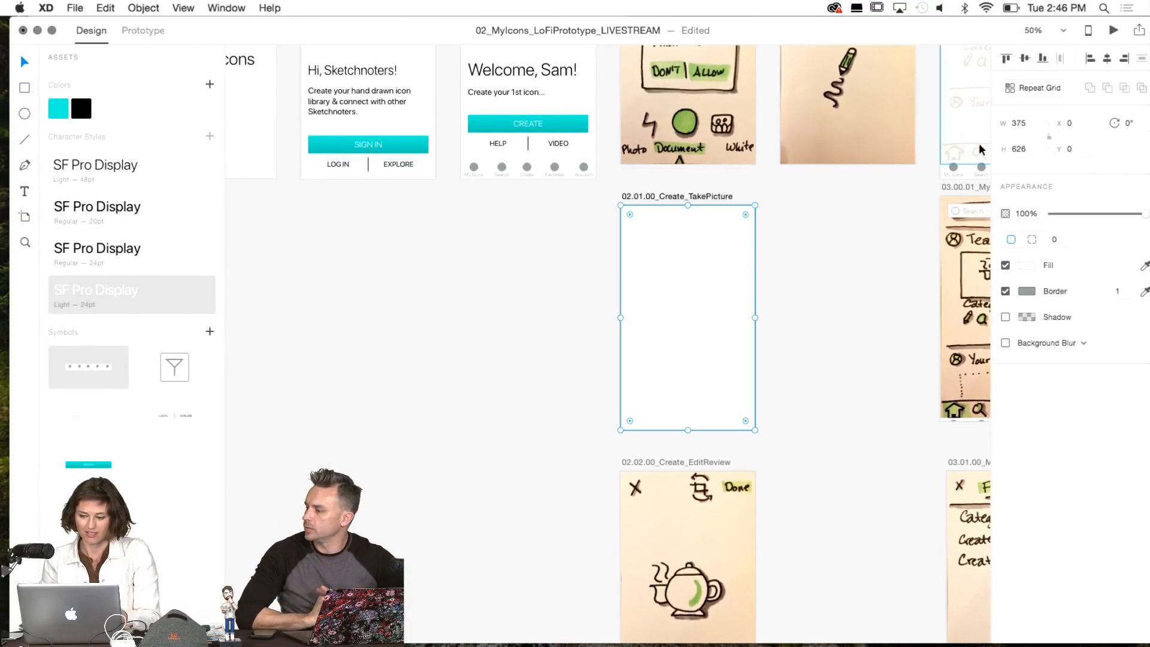
{"action": "left_click", "coordinate": [143, 8]}
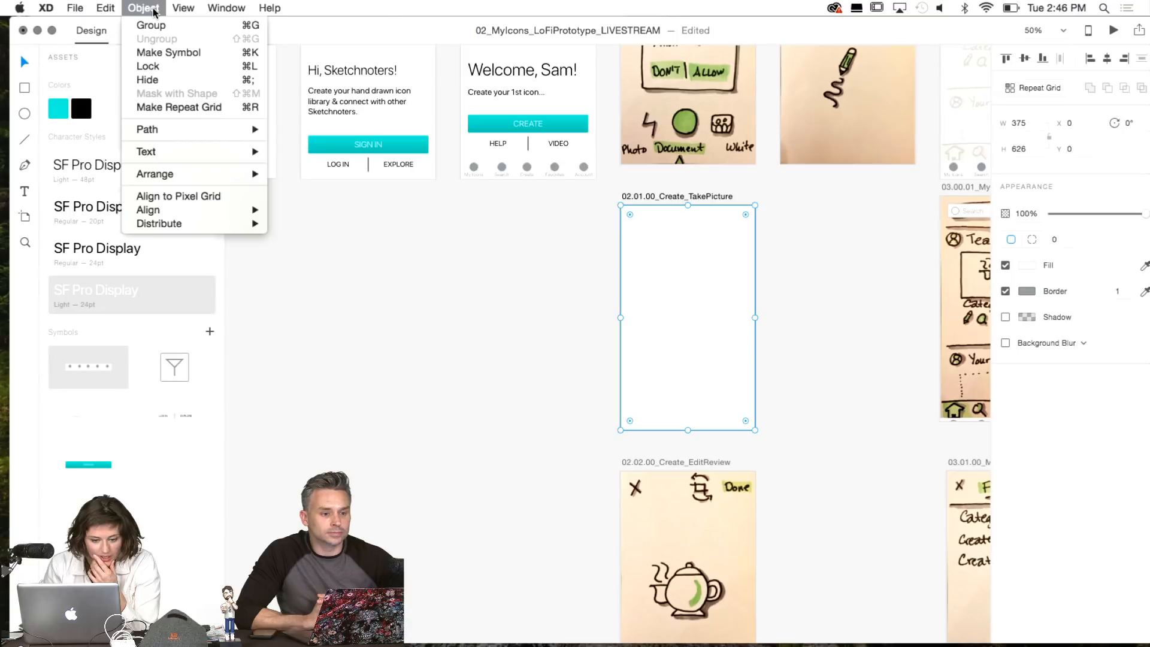
{"action": "mouse_move", "coordinate": [215, 179]}
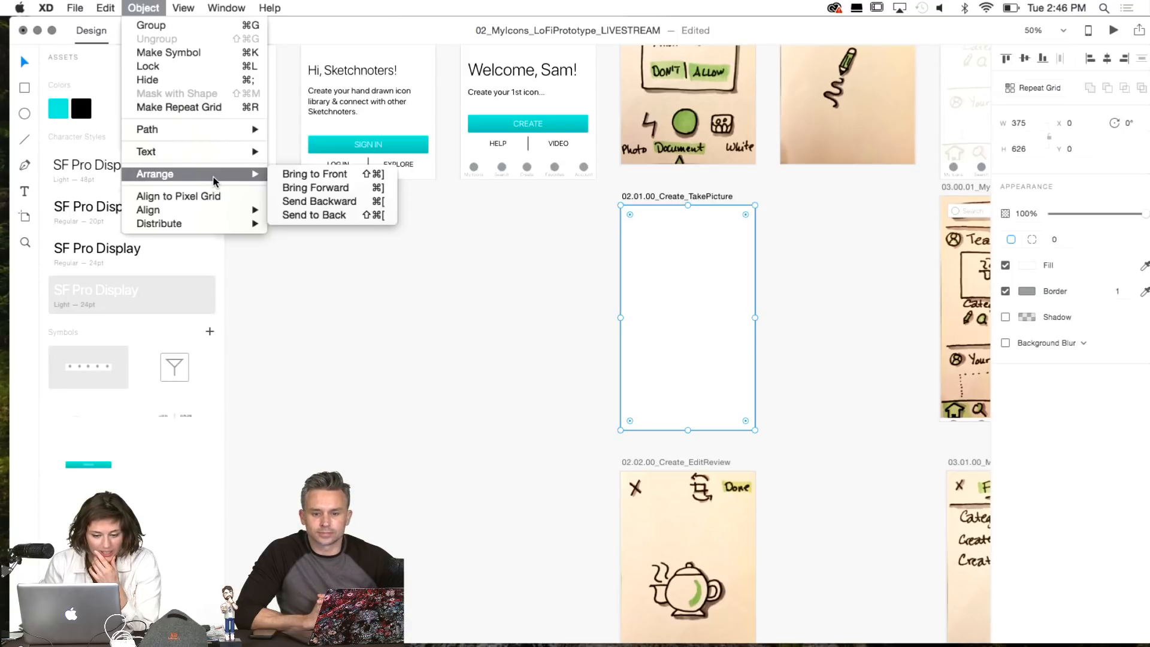
{"action": "left_click", "coordinate": [354, 218]}
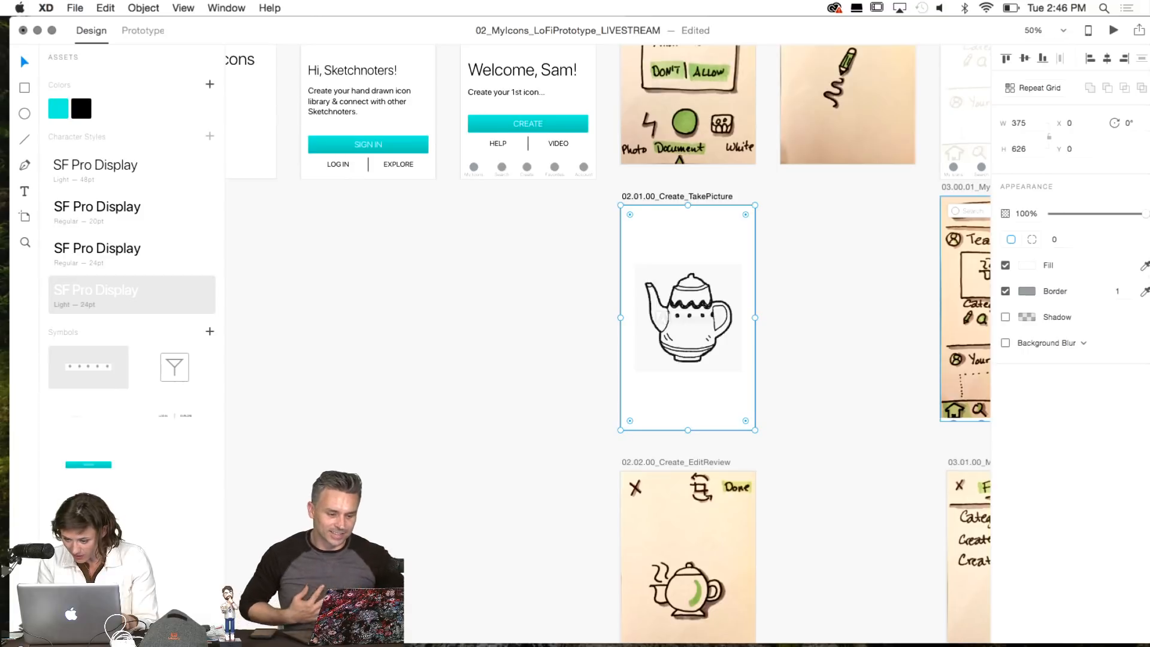
{"action": "left_click", "coordinate": [1145, 268]}
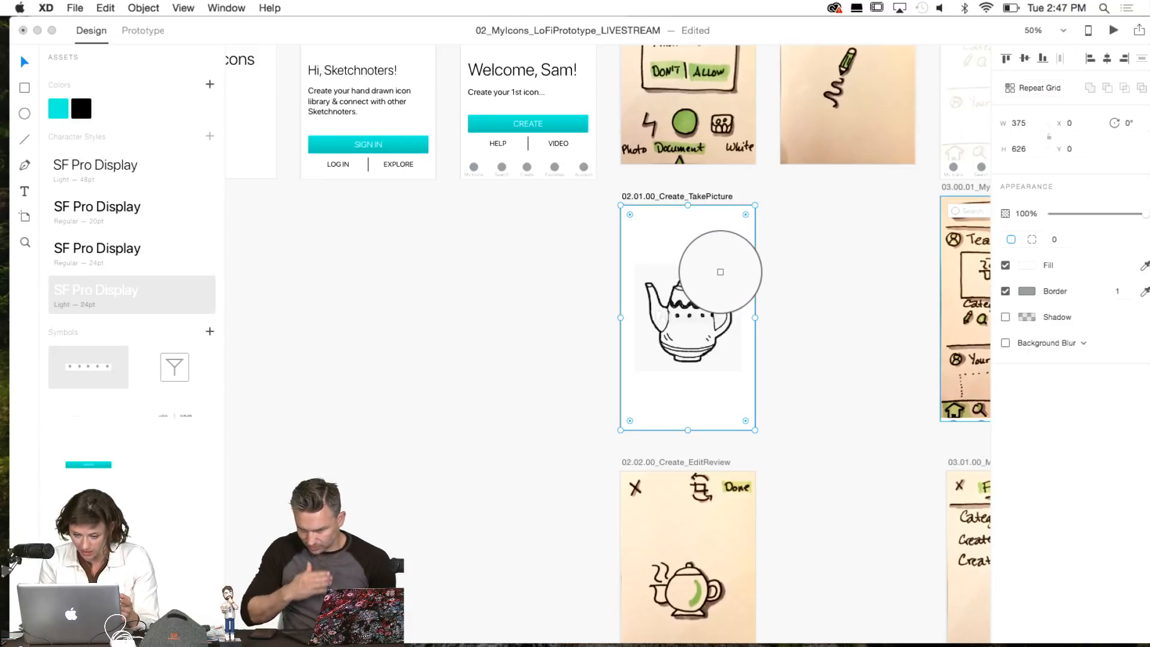
{"action": "left_click", "coordinate": [720, 272]}
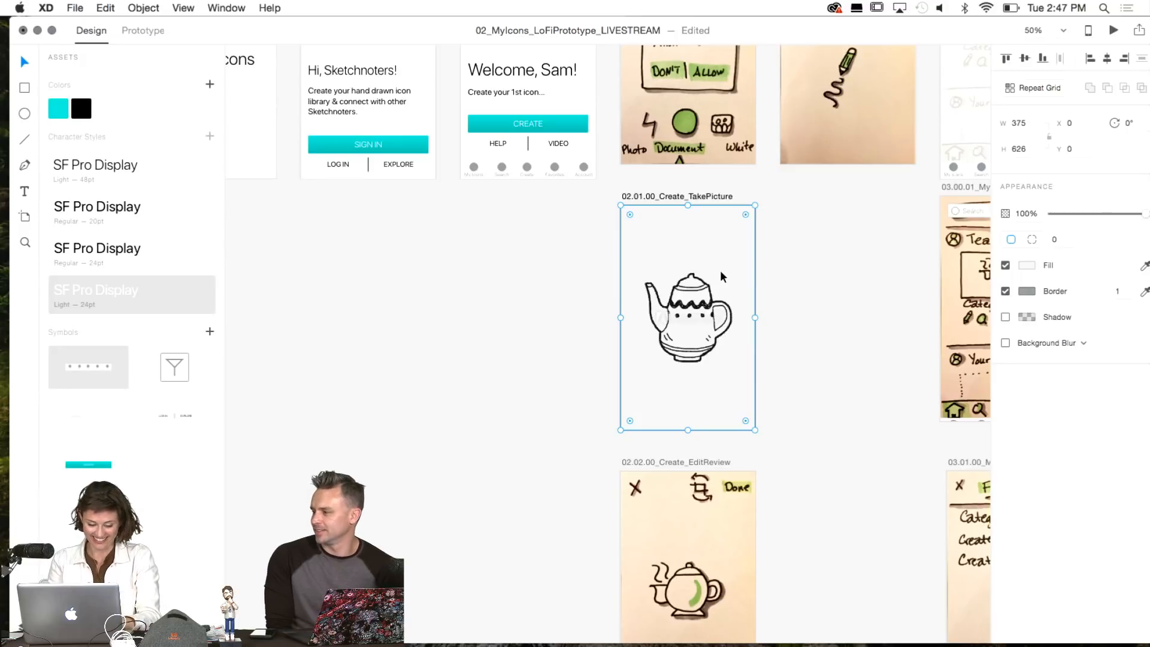
Draw a circle about 83 across below the teapot on the 02.01.00_Create_TakePicture artboard.
{"action": "scroll", "coordinate": [564, 353], "scroll_direction": "up", "scroll_amount": 4}
{"action": "scroll", "coordinate": [564, 353], "scroll_direction": "right", "scroll_amount": 5}
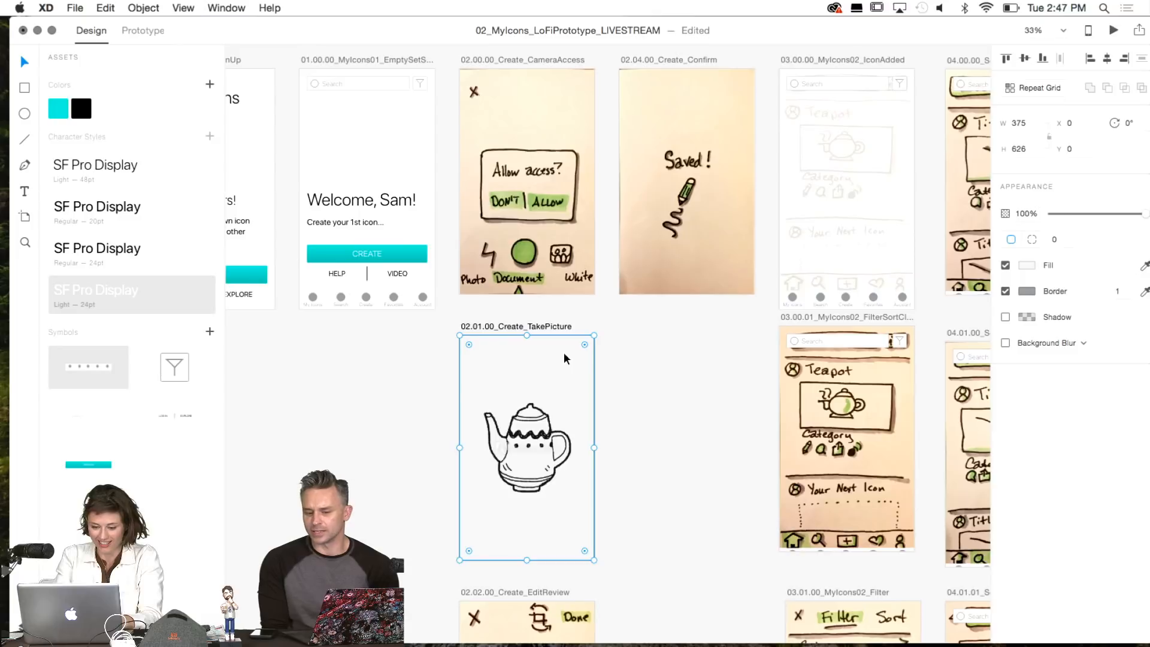
{"action": "scroll", "coordinate": [564, 353], "scroll_direction": "down", "scroll_amount": 3}
{"action": "key", "text": "super+equal"}
{"action": "key", "text": "super+equal"}
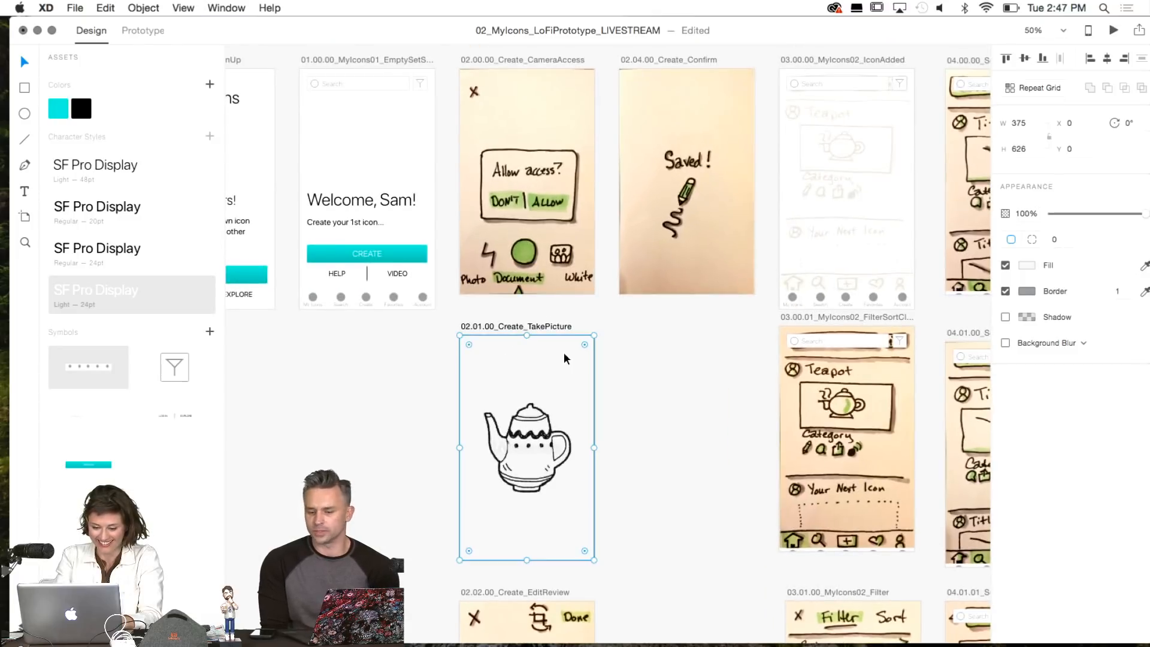
{"action": "scroll", "coordinate": [564, 353], "scroll_direction": "down", "scroll_amount": 5}
{"action": "scroll", "coordinate": [564, 353], "scroll_direction": "left", "scroll_amount": 4}
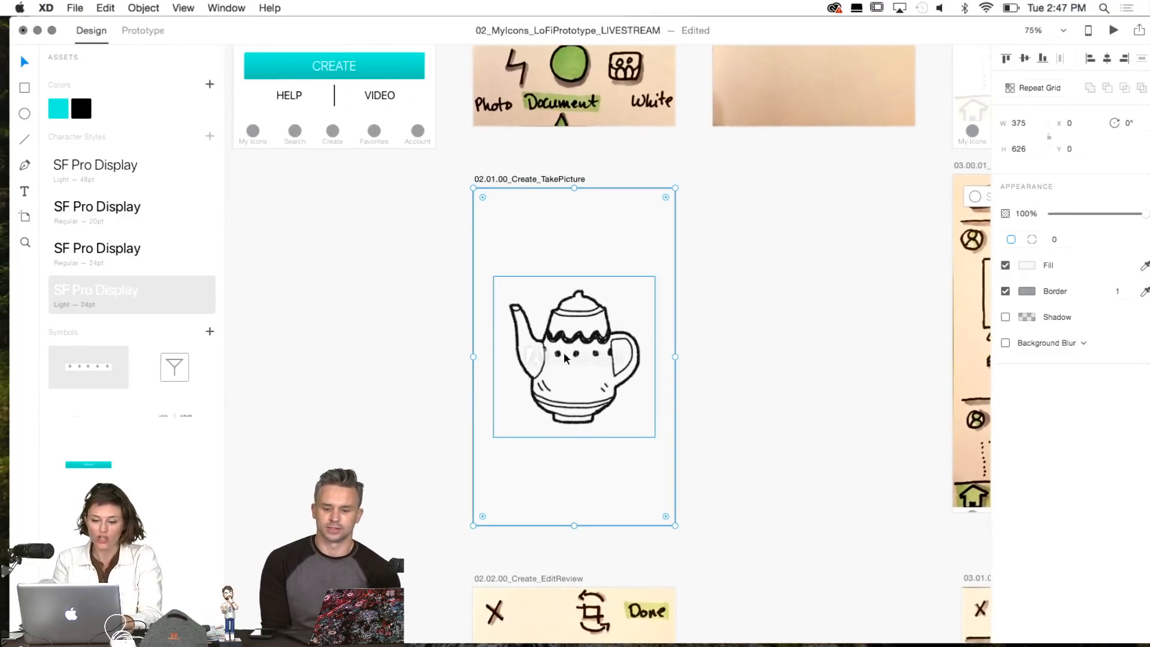
{"action": "scroll", "coordinate": [564, 353], "scroll_direction": "up", "scroll_amount": 3}
{"action": "scroll", "coordinate": [565, 355], "scroll_direction": "down", "scroll_amount": 1}
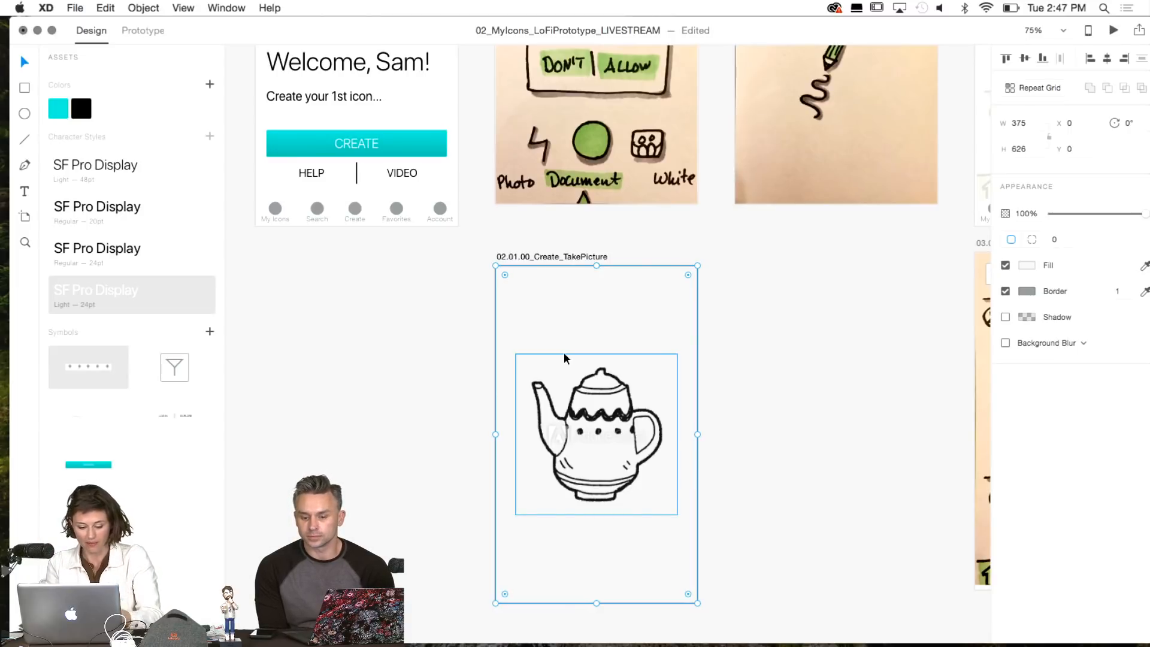
{"action": "key", "text": "e"}
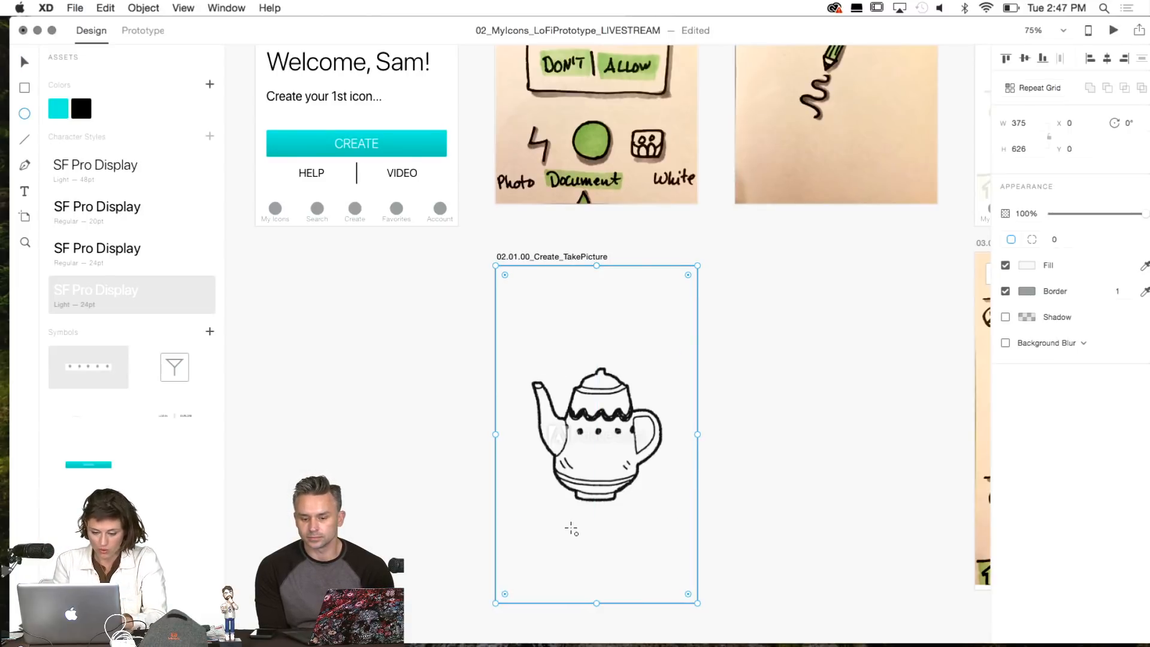
{"action": "left_click_drag", "start_coordinate": [571, 530], "coordinate": [621, 574]}
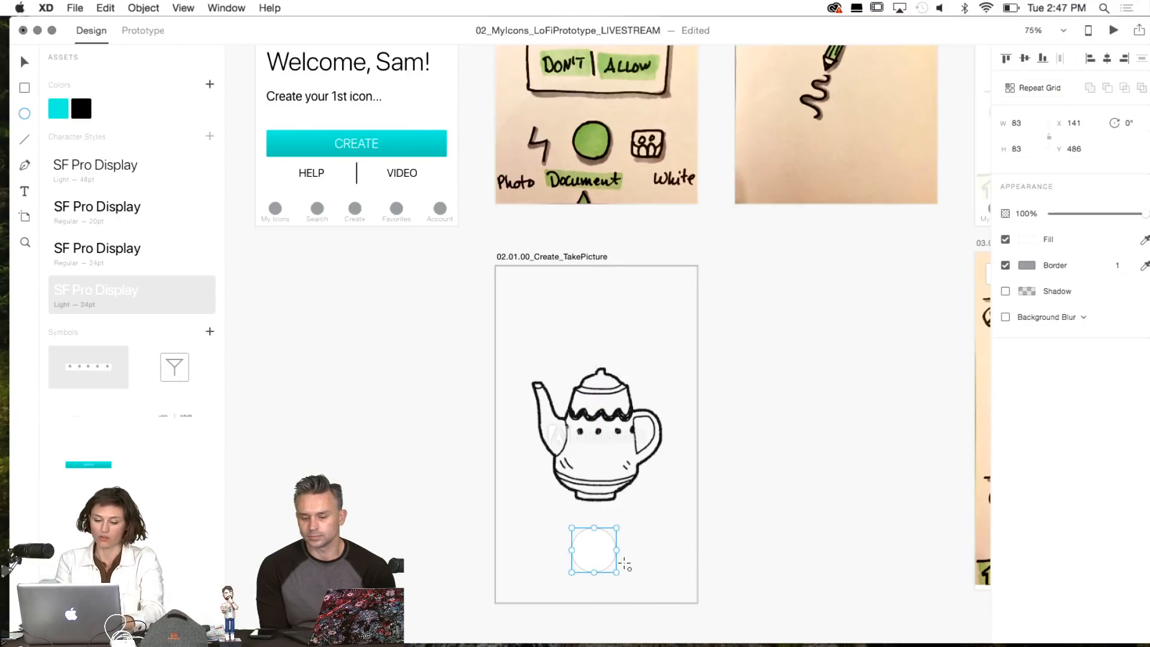
Lock the circle's aspect ratio and set its width to 50.
{"action": "left_click", "coordinate": [1026, 124]}
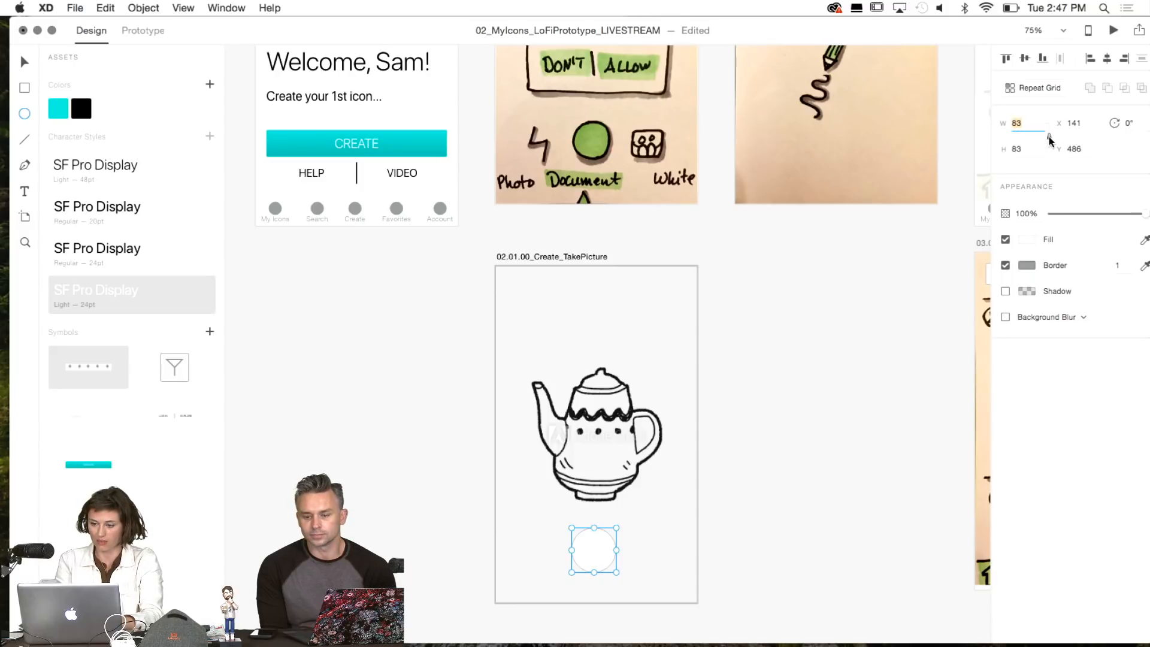
{"action": "double_click", "coordinate": [1028, 118]}
{"action": "type", "text": "50"}
{"action": "key", "text": "Return"}
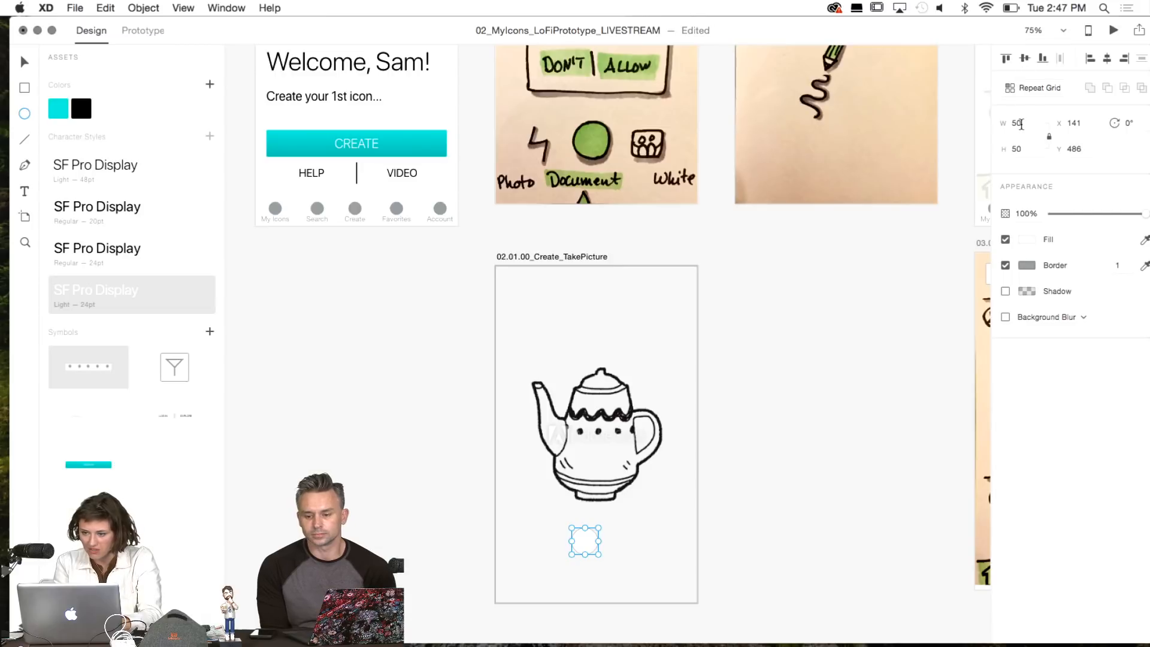
Set the circle's width to 60 with its proportions kept.
{"action": "left_click", "coordinate": [1022, 124]}
{"action": "key", "text": "BackSpace"}
{"action": "key", "text": "BackSpace"}
{"action": "type", "text": "60"}
{"action": "key", "text": "Return"}
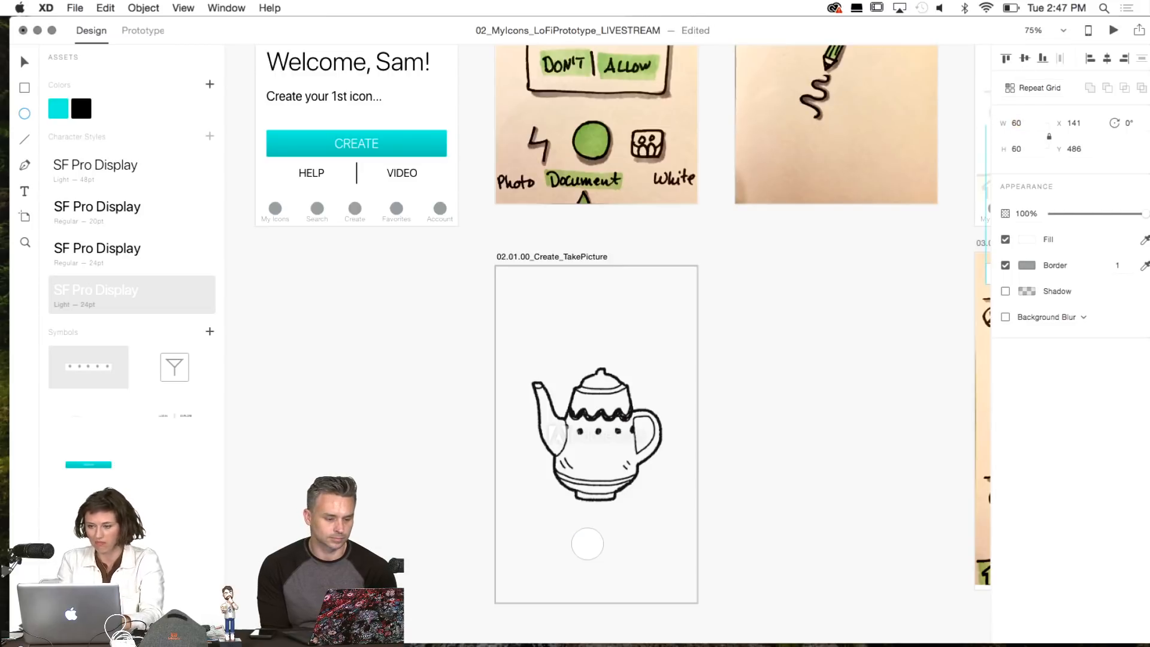
Give the circle a borderless fill in the saved turquoise color and center it horizontally on the artboard below the teapot.
{"action": "left_click", "coordinate": [1006, 265]}
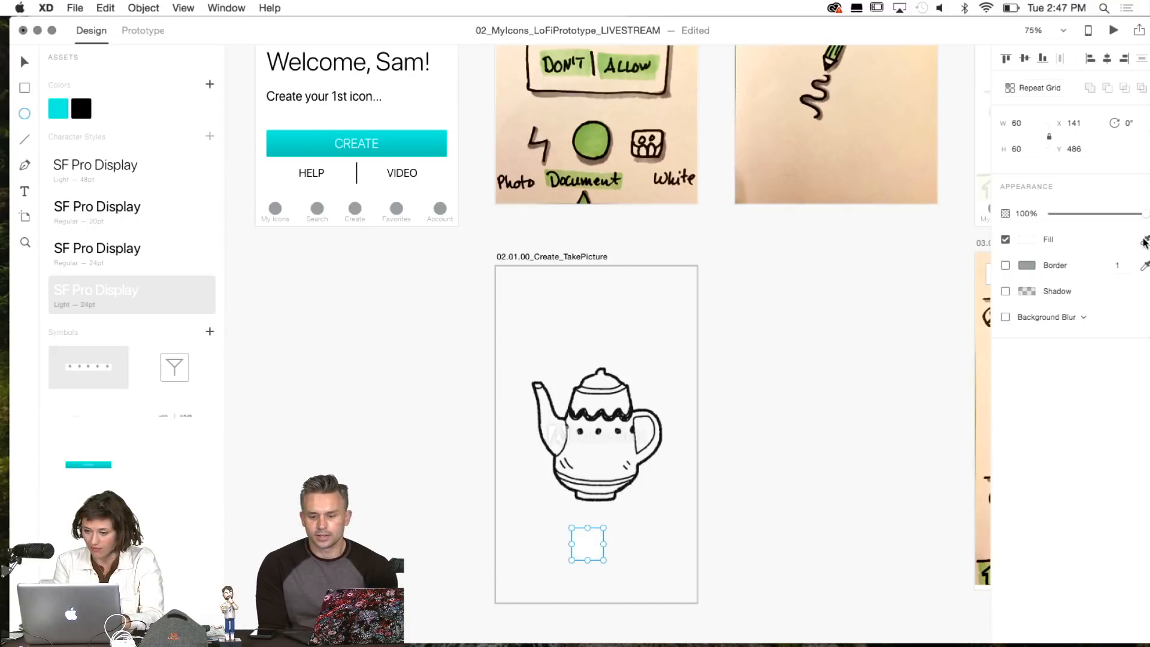
{"action": "left_click", "coordinate": [1144, 241]}
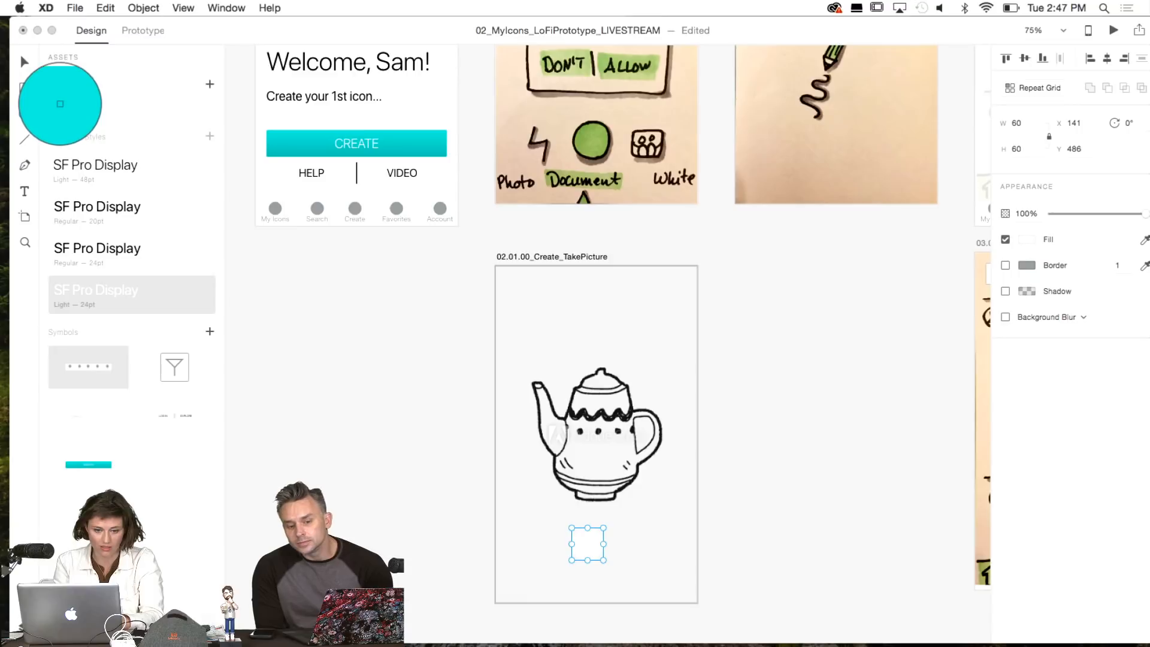
{"action": "left_click", "coordinate": [60, 104]}
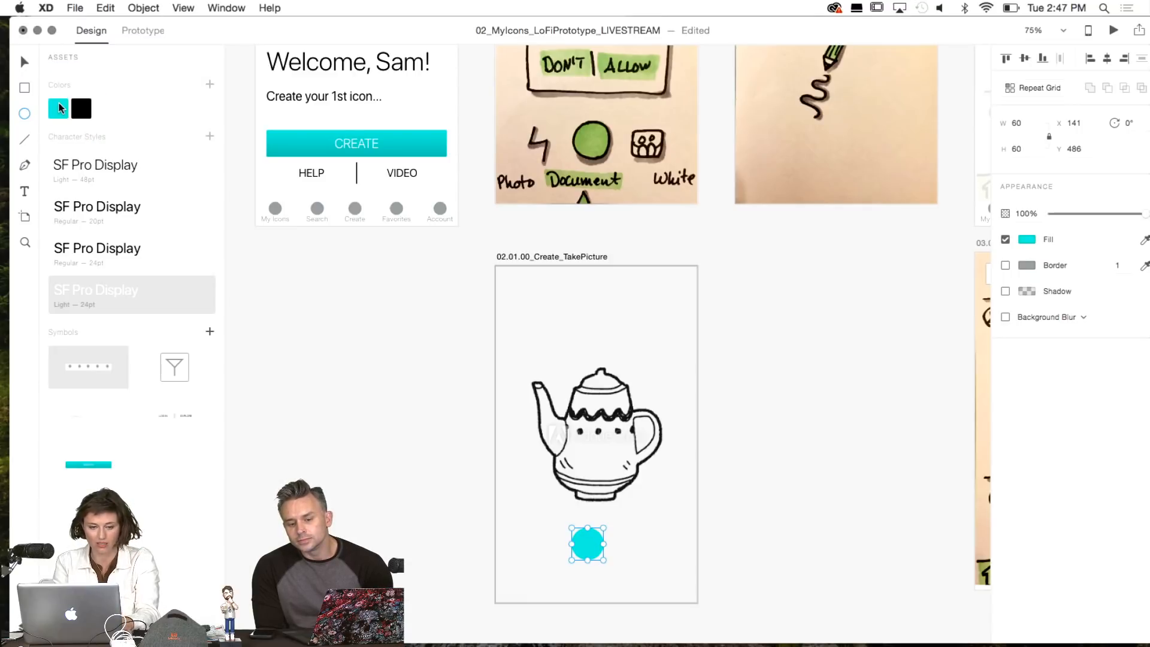
{"action": "key", "text": "Escape"}
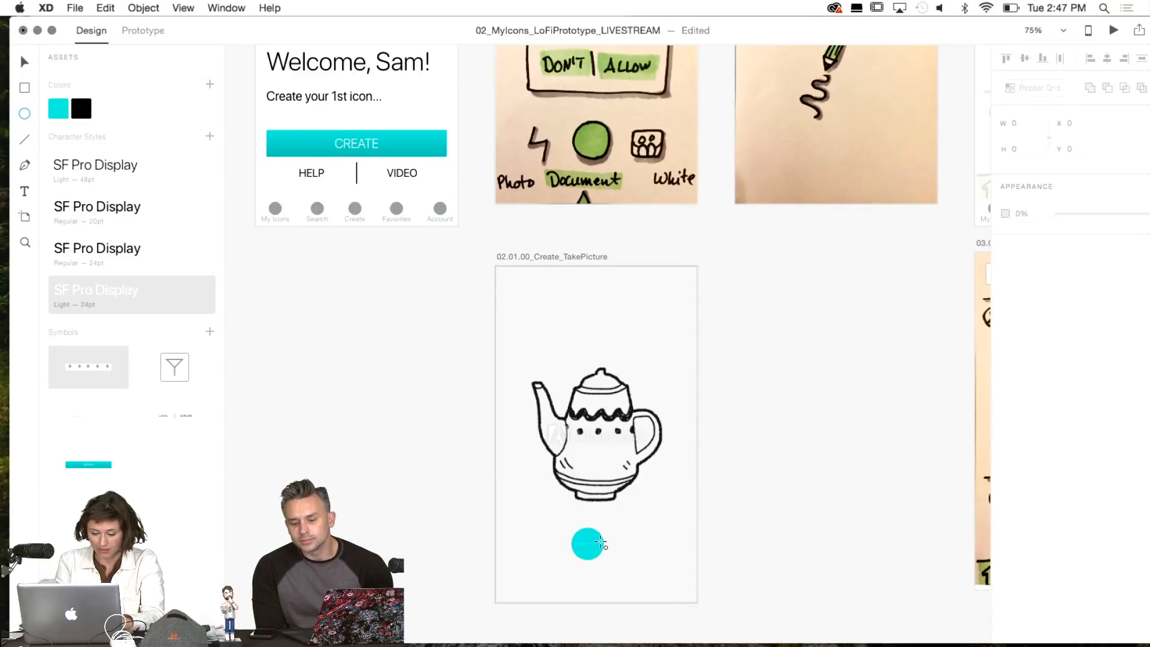
{"action": "key", "text": "v"}
{"action": "mouse_move", "coordinate": [587, 545]}
{"action": "left_mouse_down"}
{"action": "mouse_move", "coordinate": [602, 550]}
{"action": "mouse_move", "coordinate": [593, 563]}
{"action": "mouse_move", "coordinate": [596, 554]}
{"action": "left_mouse_up"}
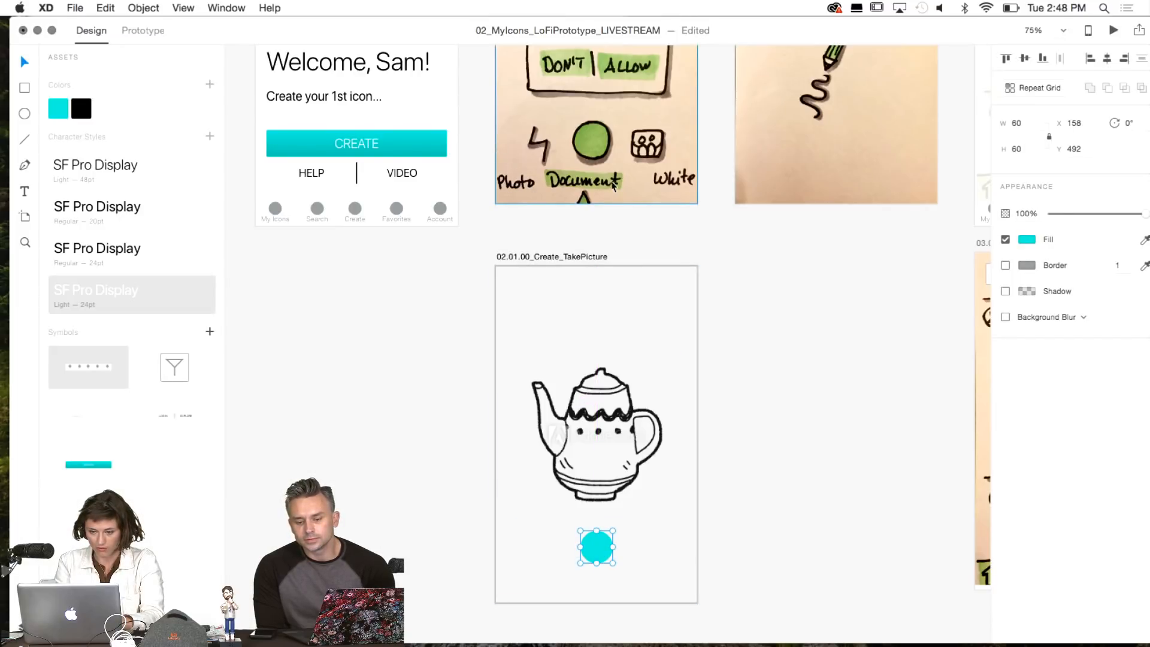
Add a "Photo" text label below and to the left of the circle, using the SF Pro Display Regular 20pt character style.
{"action": "key", "text": "t"}
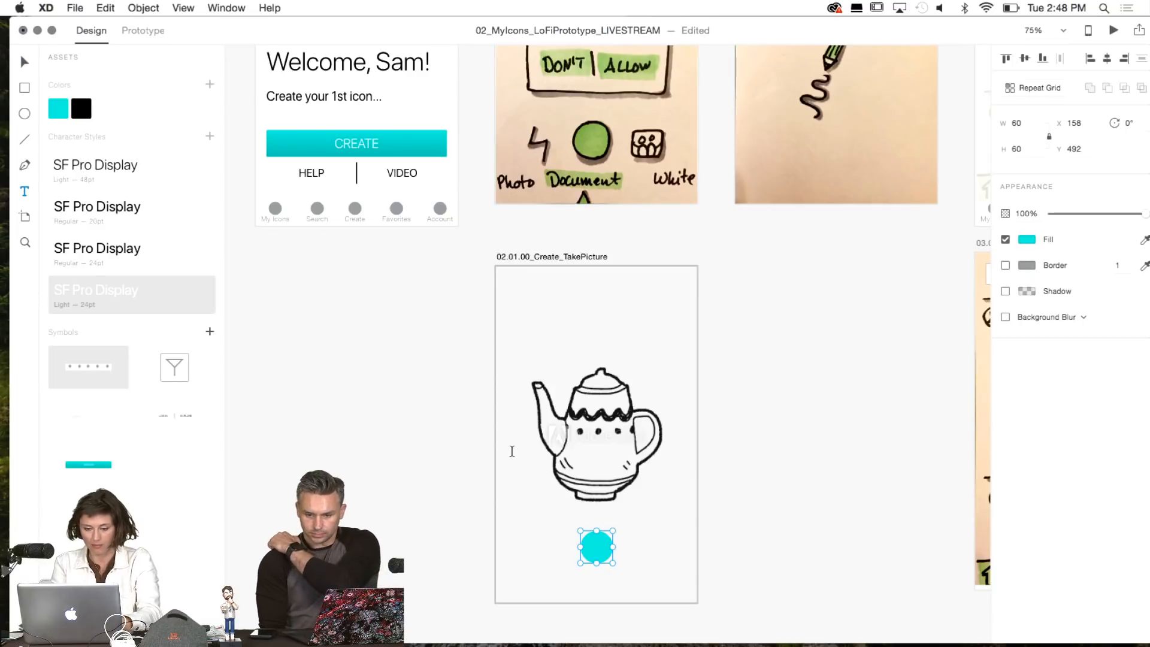
{"action": "left_click", "coordinate": [515, 580]}
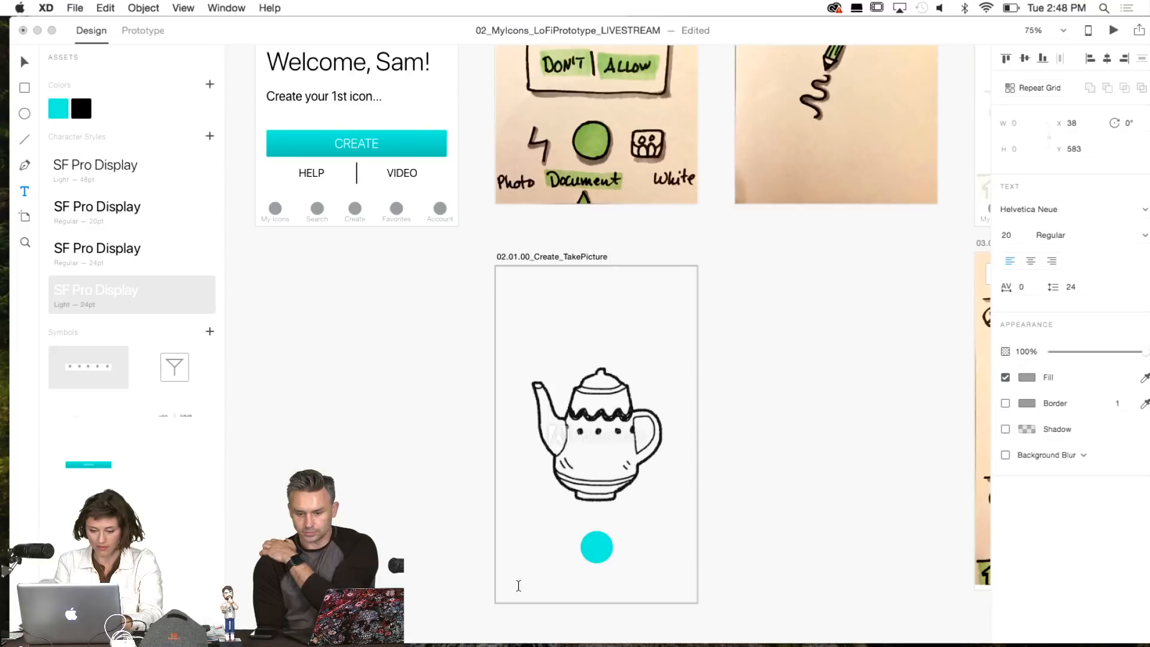
{"action": "type", "text": "Photo"}
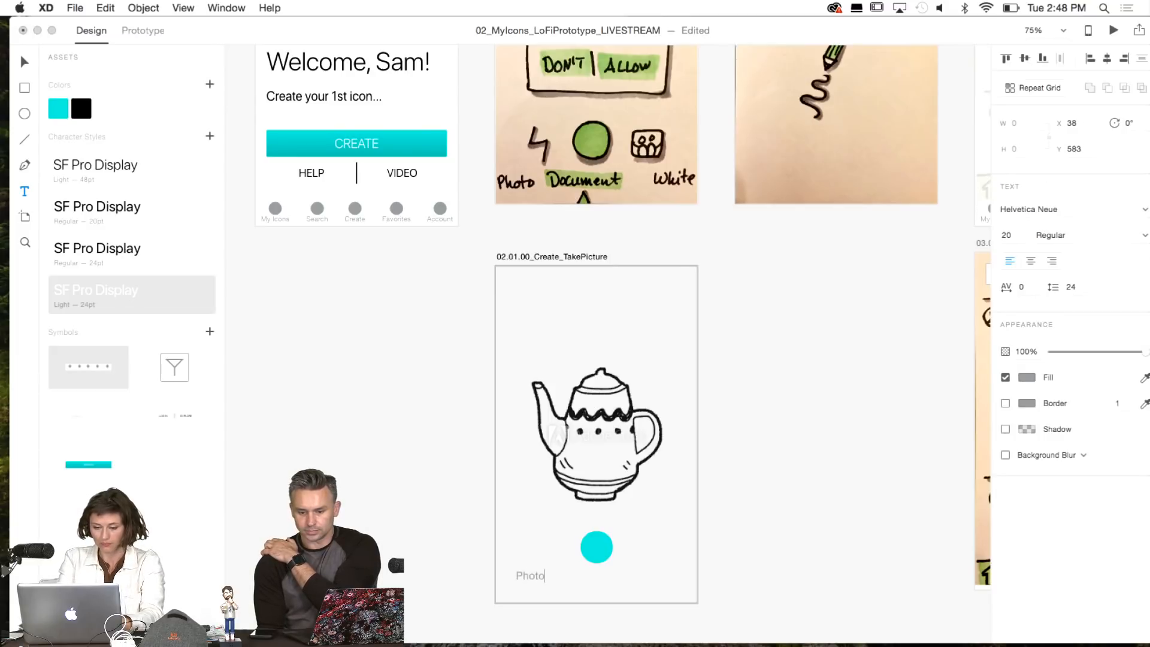
{"action": "key", "text": "Escape"}
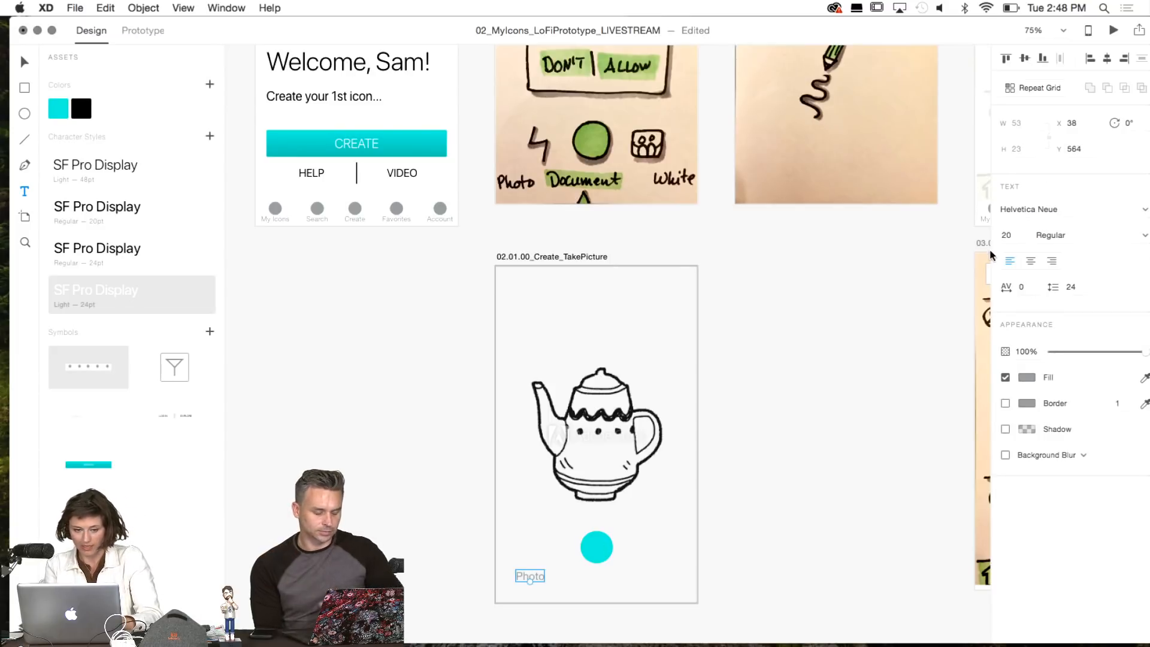
{"action": "left_click", "coordinate": [96, 211]}
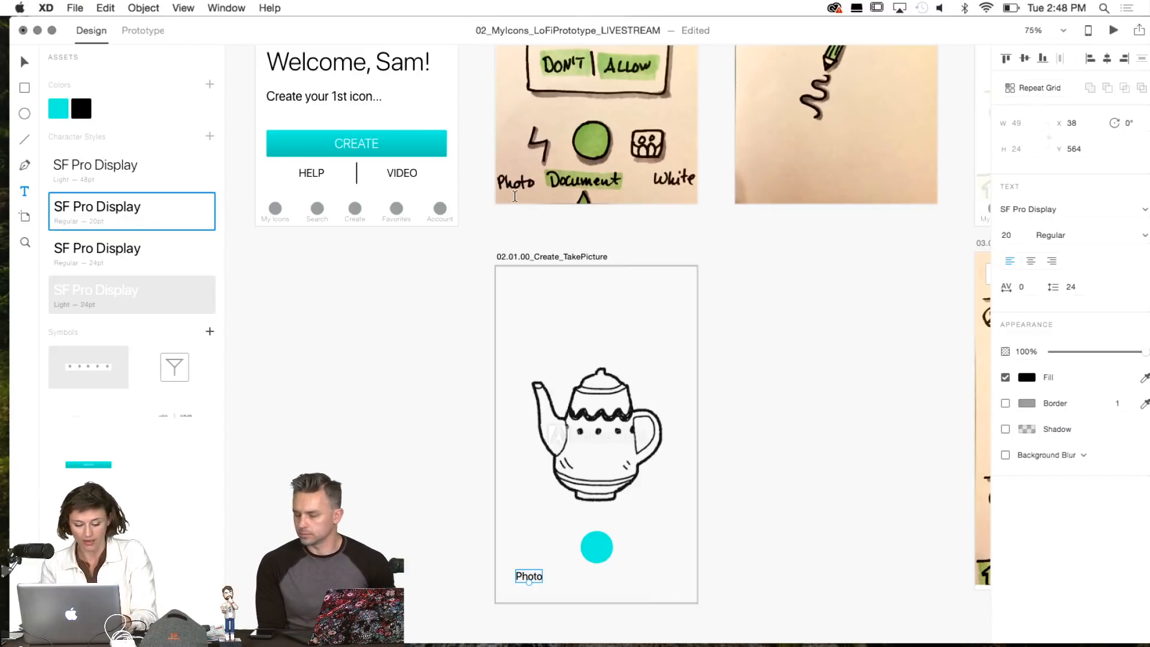
Duplicate the Photo label, move the copy right to X 138, and change its text to "Document".
{"action": "key", "text": "shift+Right"}
{"action": "key", "text": "shift+Right"}
{"action": "key", "text": "shift+Right"}
{"action": "key", "text": "shift+Right"}
{"action": "key", "text": "shift+Right"}
{"action": "key", "text": "shift+Right"}
{"action": "key", "text": "shift+Right"}
{"action": "key", "text": "shift+Right"}
{"action": "key", "text": "shift+Right"}
{"action": "key", "text": "shift+Right"}
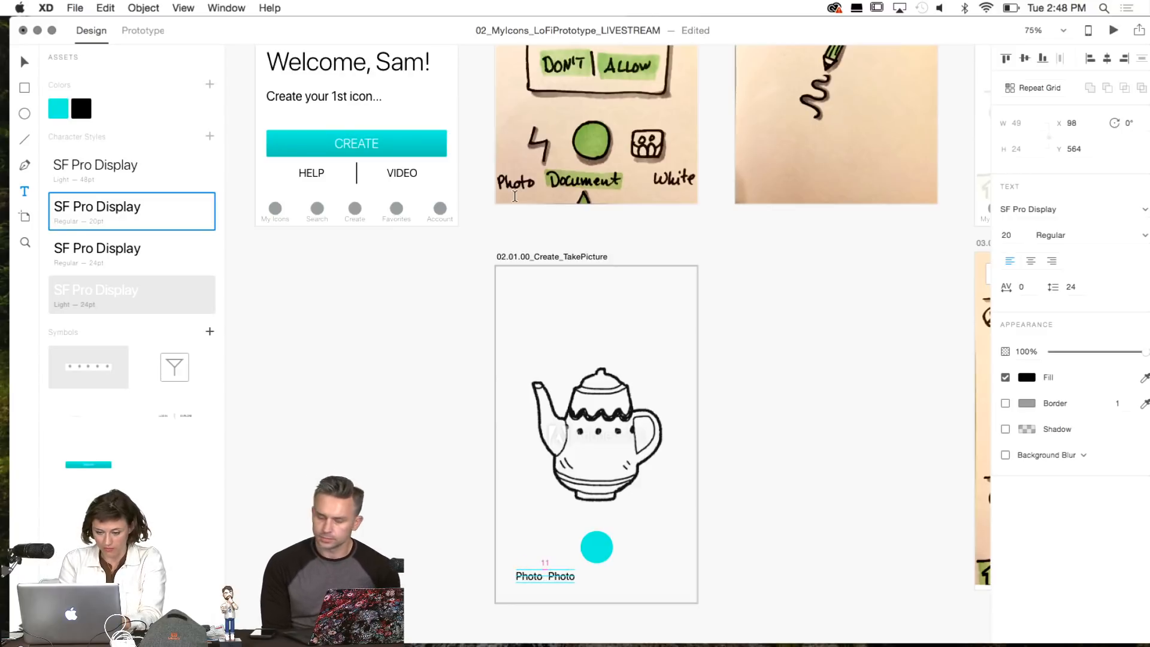
{"action": "key", "text": "Return"}
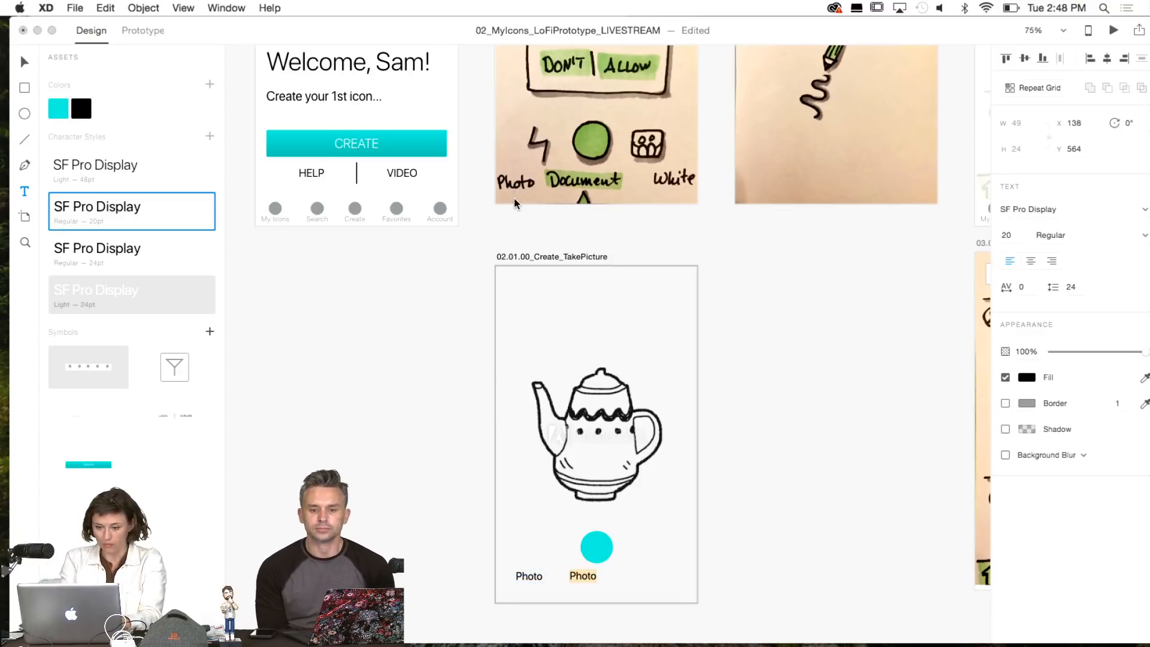
{"action": "type", "text": "Document"}
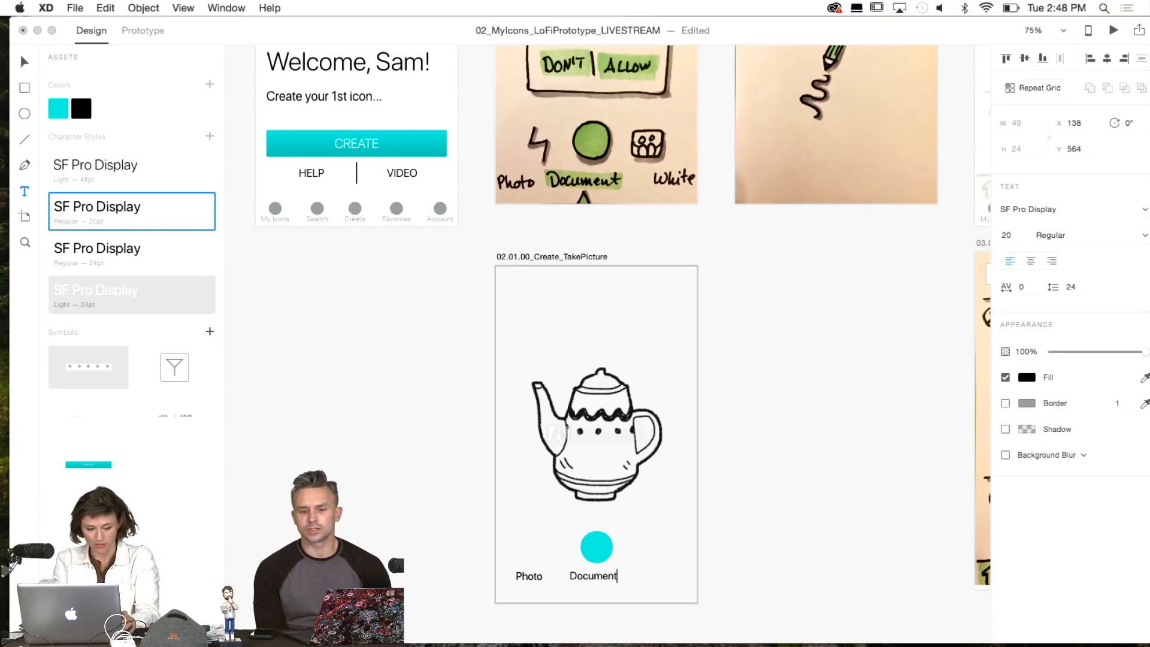
{"action": "key", "text": "Escape"}
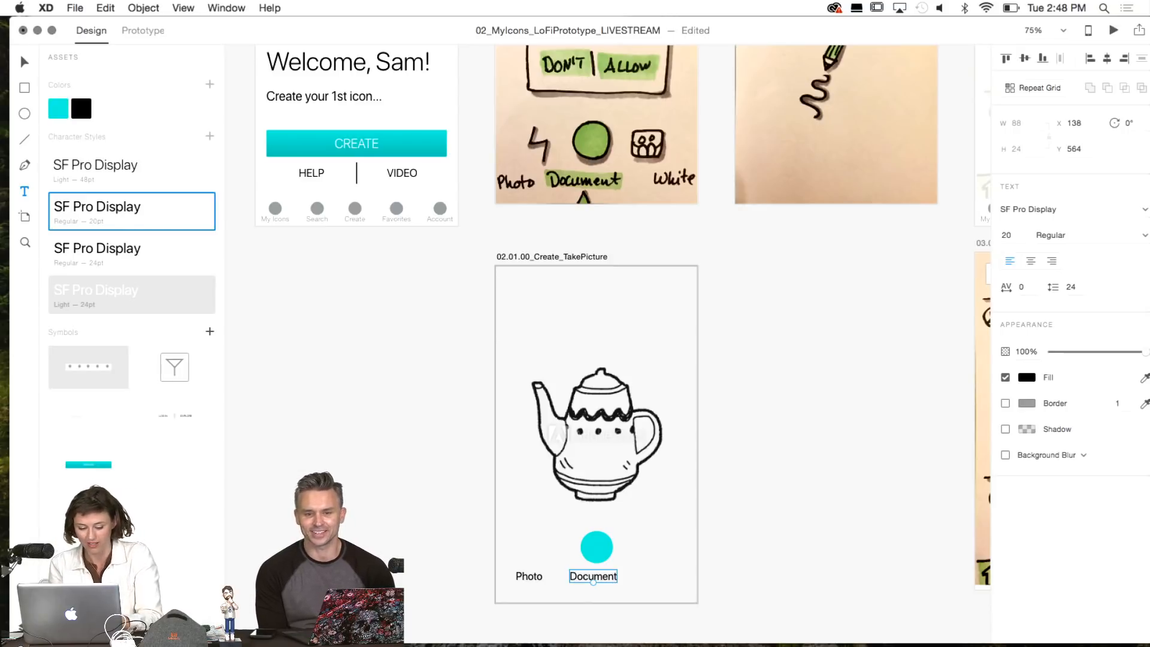
Duplicate the Document label, move the copy right to X 268, and change its text to "Whiteboard".
{"action": "key", "text": "super+d"}
{"action": "key", "text": "shift+Right"}
{"action": "key", "text": "shift+Right"}
{"action": "key", "text": "shift+Right"}
{"action": "key", "text": "shift+Right"}
{"action": "key", "text": "shift+Right"}
{"action": "key", "text": "shift+Right"}
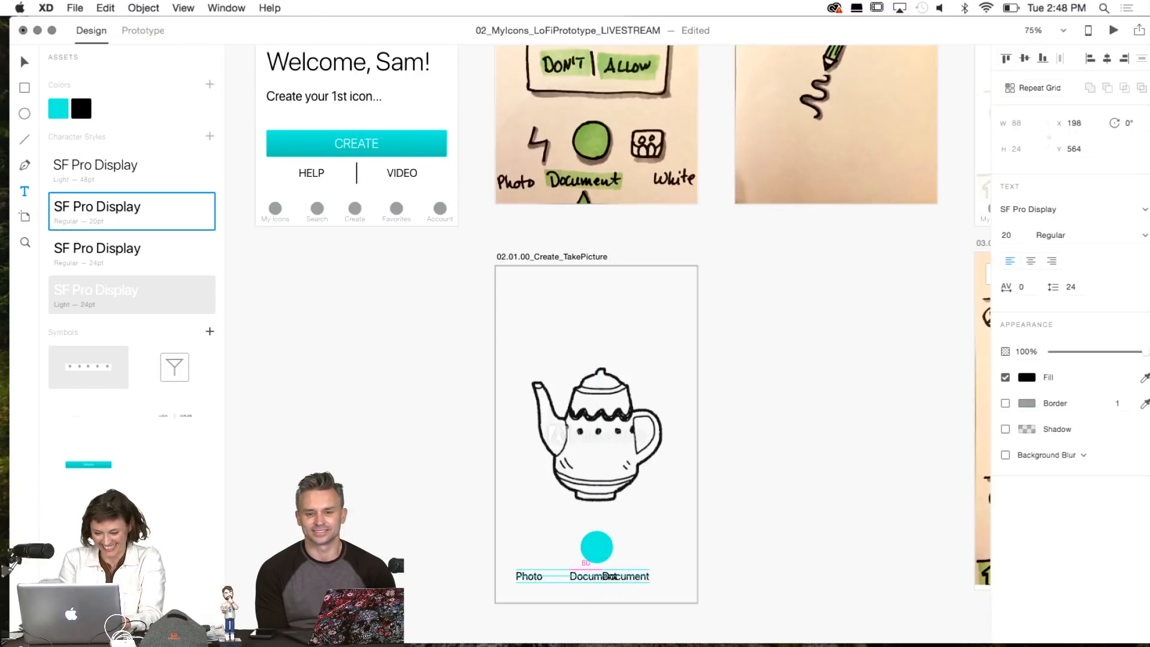
{"action": "key", "text": "shift+Right"}
{"action": "key", "text": "shift+Right"}
{"action": "key", "text": "shift+Right"}
{"action": "key", "text": "shift+Right"}
{"action": "key", "text": "shift+Right"}
{"action": "key", "text": "shift+Right"}
{"action": "key", "text": "shift+Right"}
{"action": "double_click", "coordinate": [663, 575]}
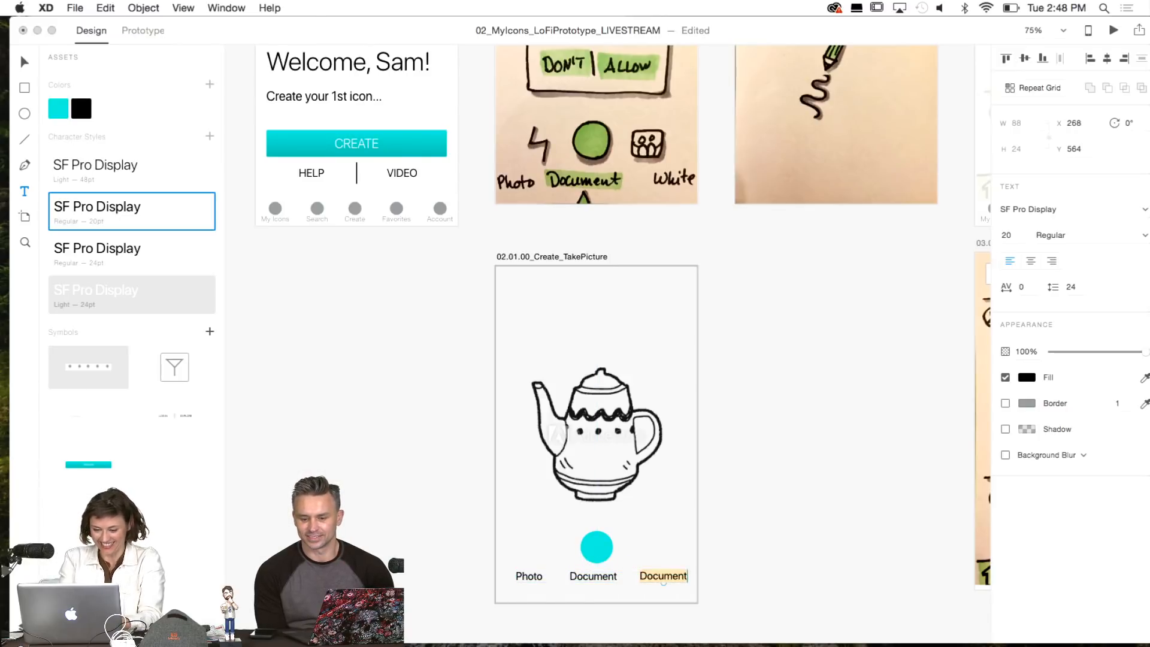
{"action": "type", "text": "Whiteboard"}
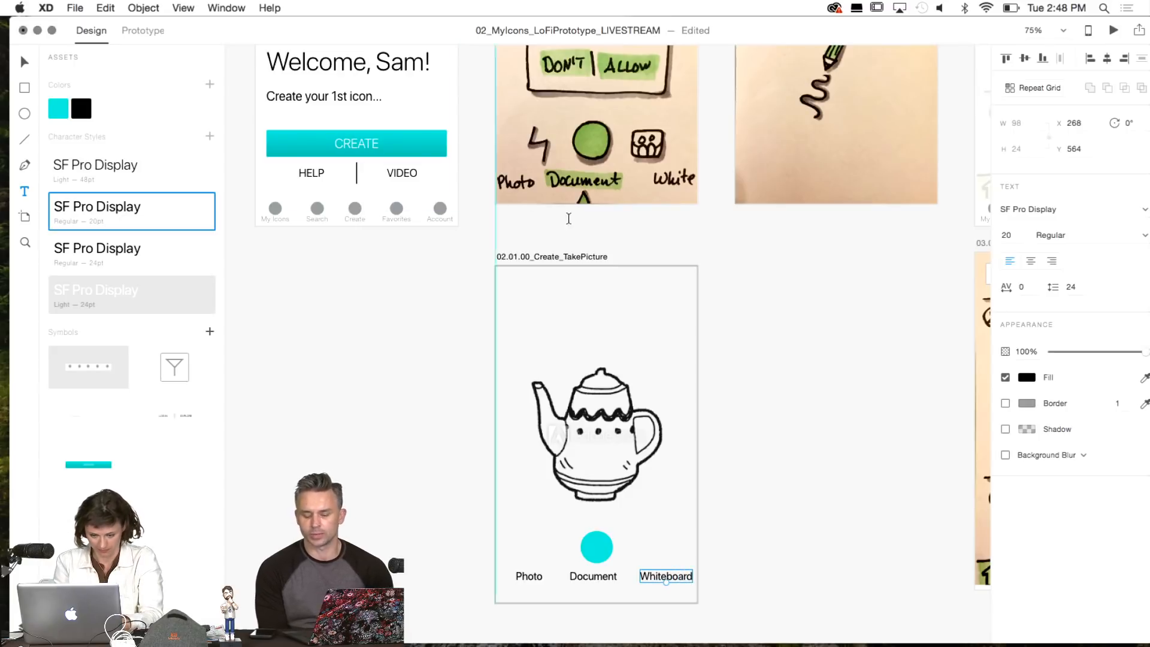
{"action": "key", "text": "Escape"}
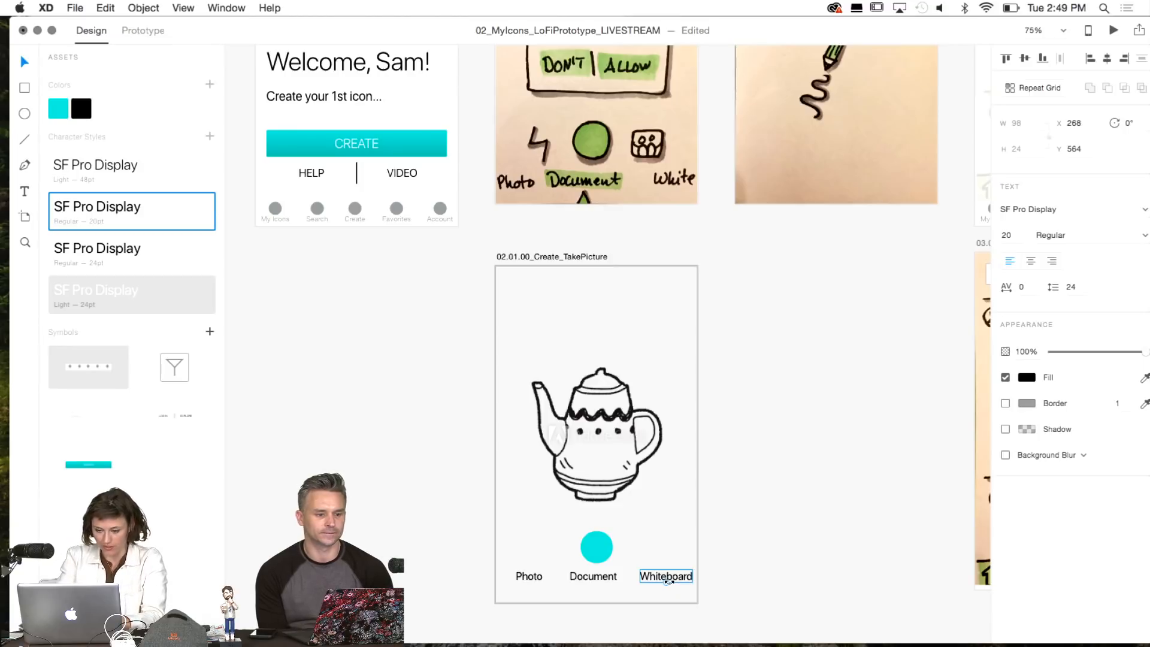
Draw a small closed triangle with the Pen tool below the Document label, pointing up with its base on the artboard's bottom edge.
{"action": "key", "text": "super+plus"}
{"action": "scroll", "coordinate": [669, 586], "scroll_direction": "down", "scroll_amount": 4}
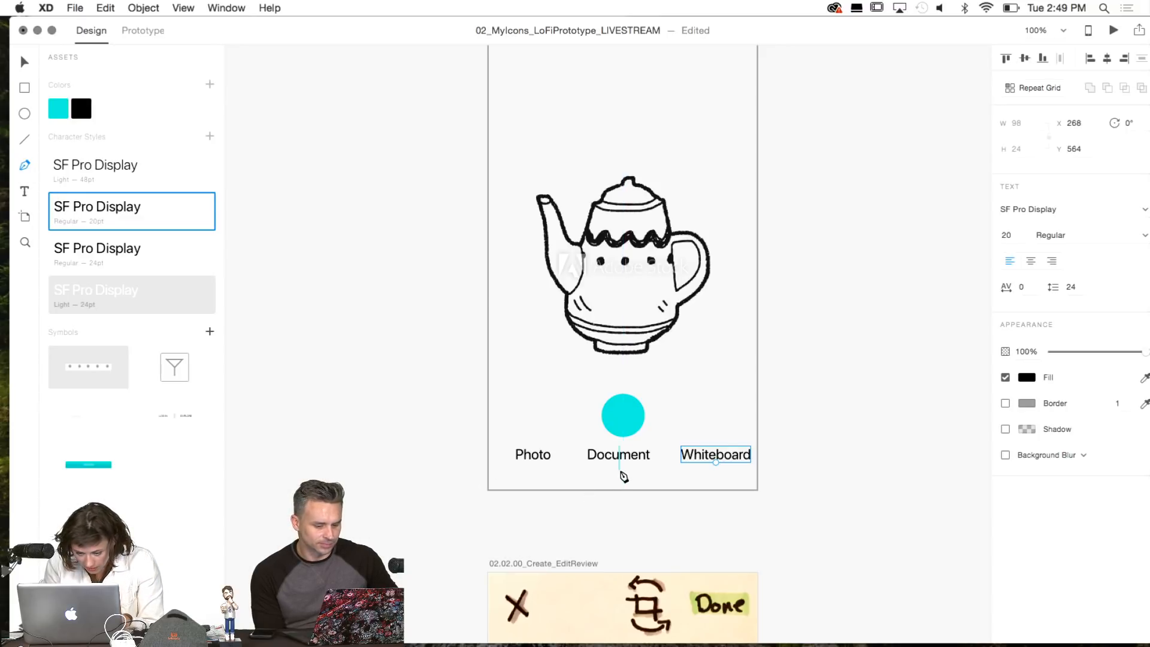
{"action": "left_click", "coordinate": [623, 471]}
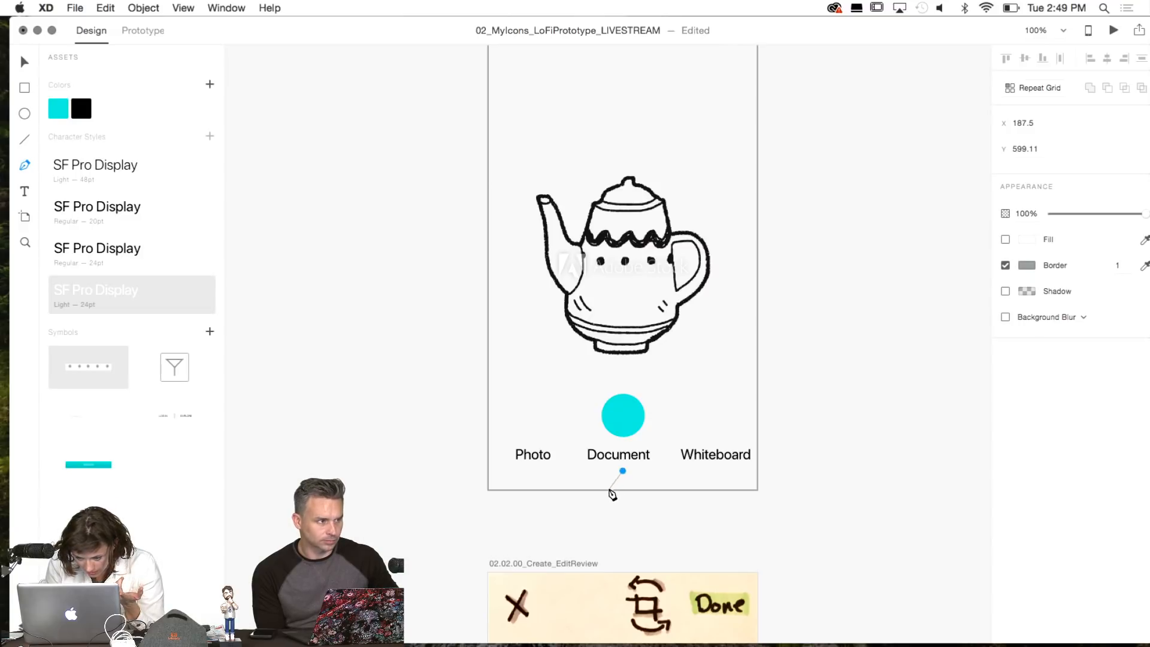
{"action": "left_click", "coordinate": [610, 489]}
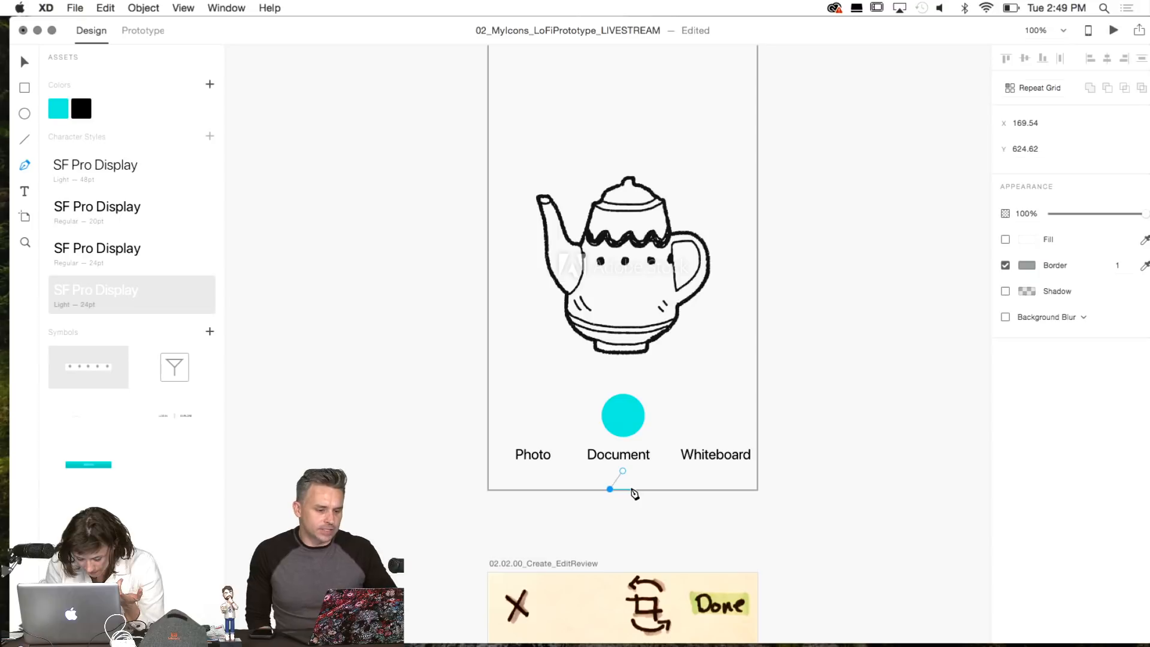
{"action": "left_click", "coordinate": [631, 489]}
{"action": "left_click", "coordinate": [623, 472]}
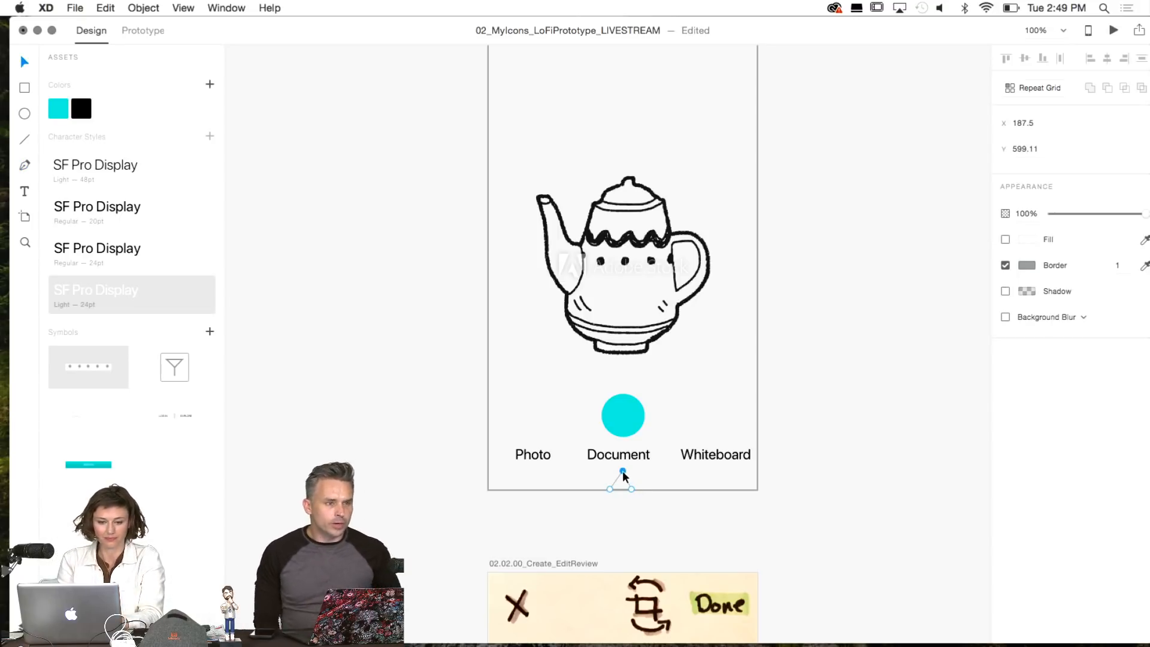
Fill the triangle with the saved turquoise color and remove its border.
{"action": "left_click", "coordinate": [1005, 239]}
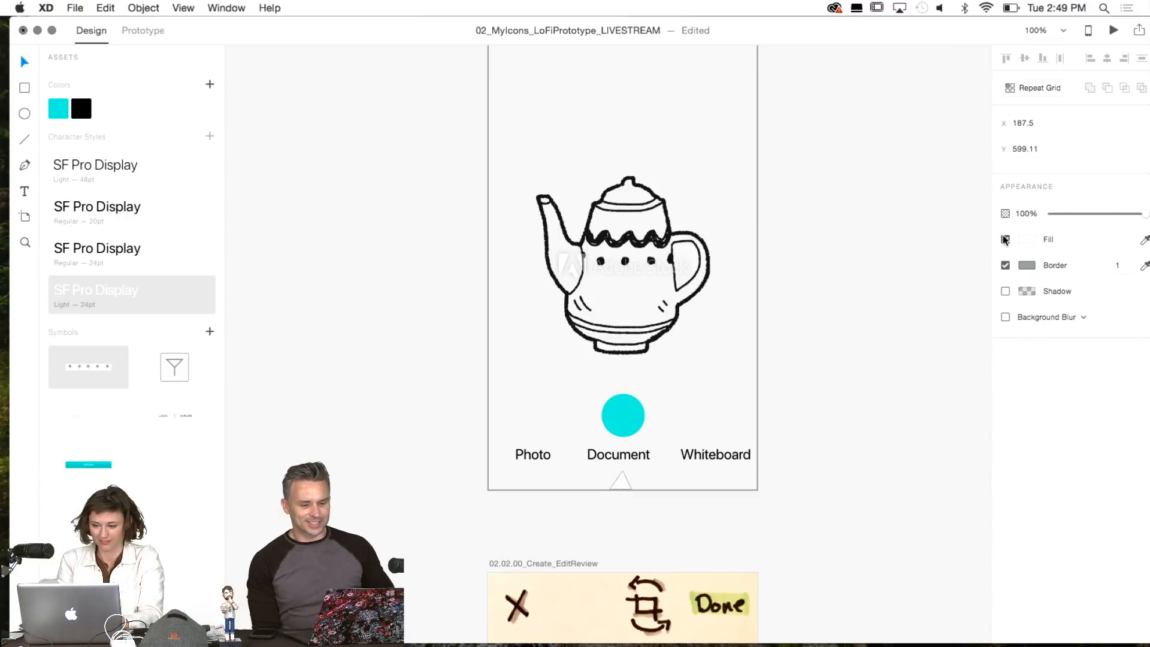
{"action": "left_click", "coordinate": [1144, 240]}
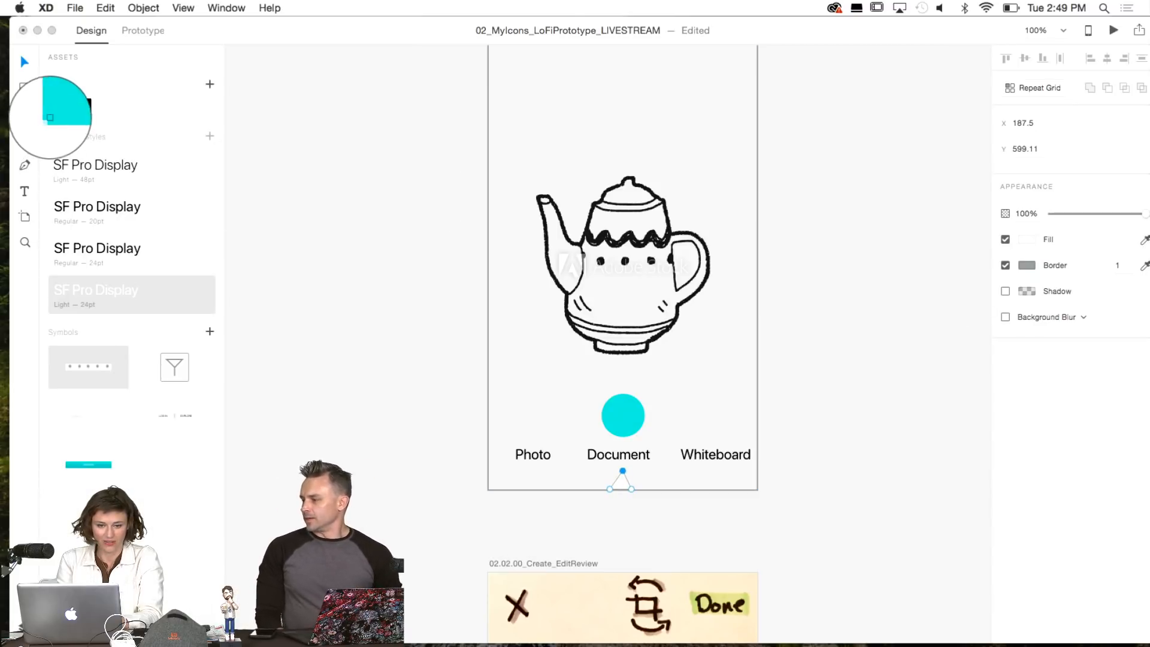
{"action": "left_click", "coordinate": [58, 114]}
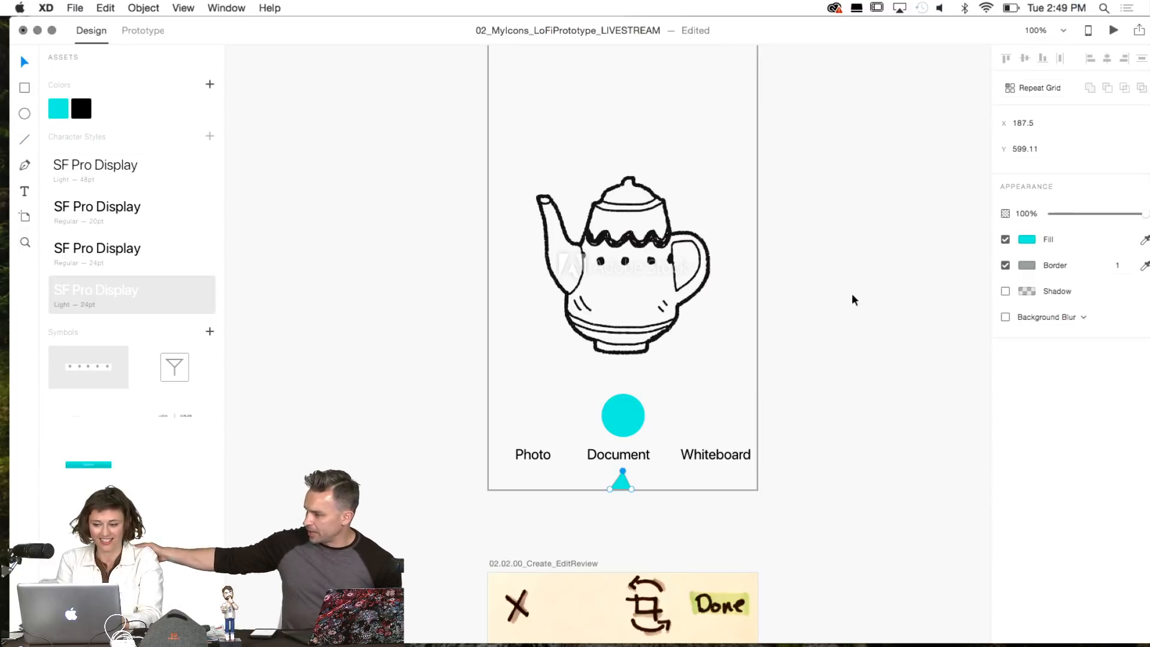
{"action": "left_click", "coordinate": [1005, 265]}
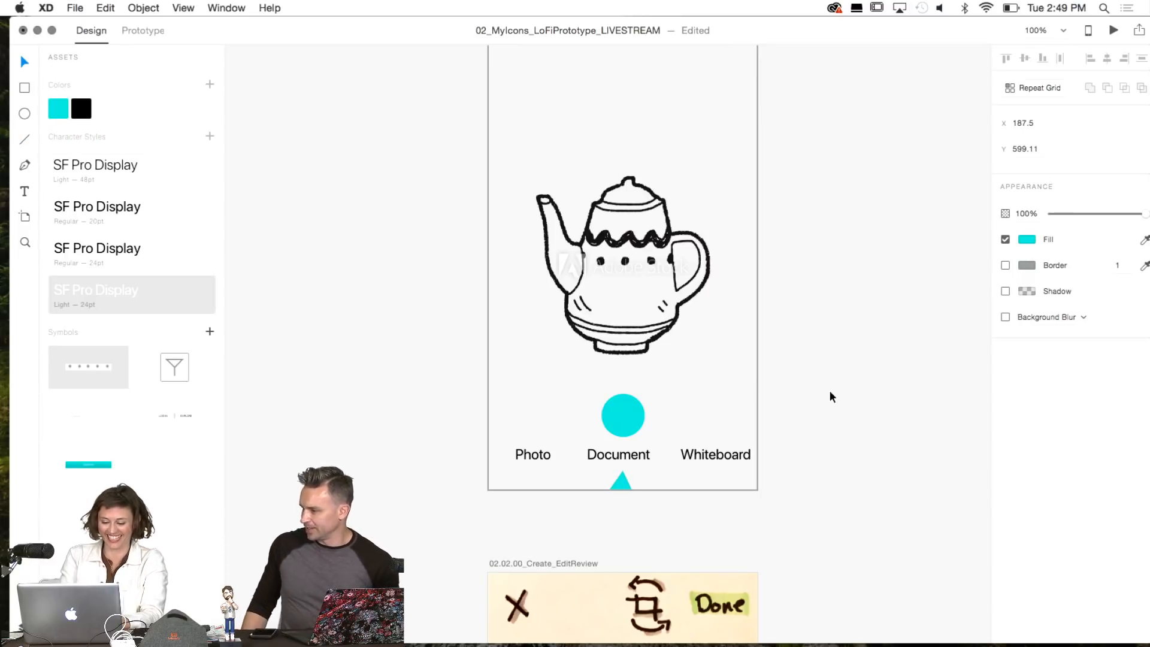
Even out the triangle by shifting its apex slightly left, and reposition it centered under the circle on the artboard's bottom edge.
{"action": "key", "text": "super+equal"}
{"action": "key", "text": "super+equal"}
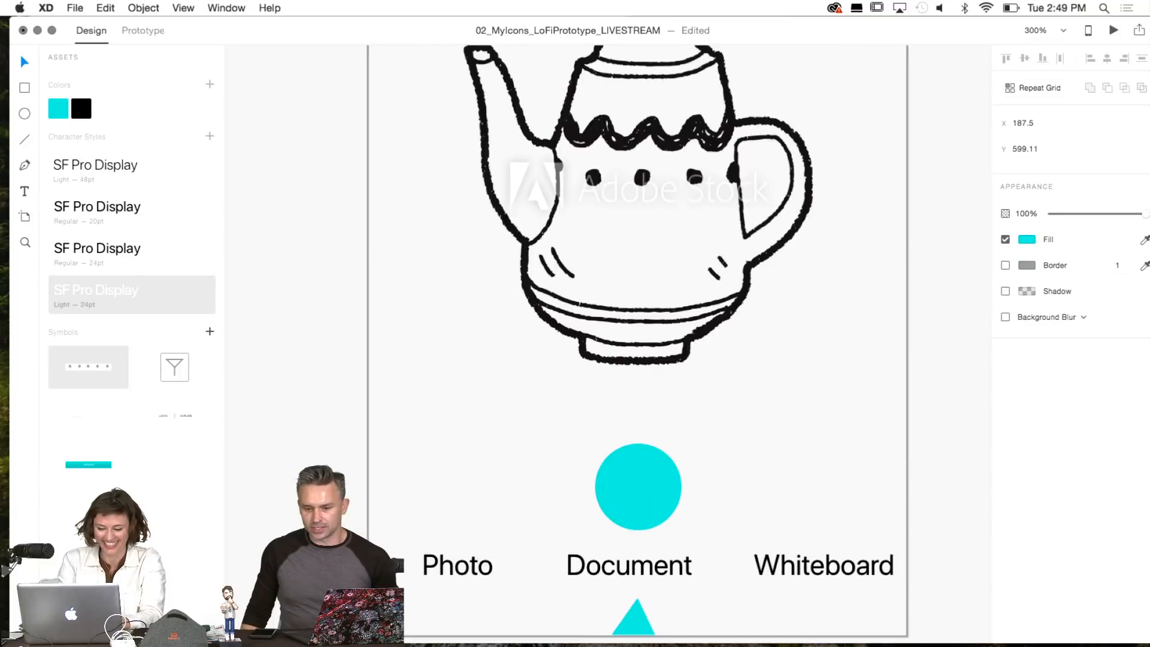
{"action": "scroll", "coordinate": [711, 446], "scroll_direction": "down", "scroll_amount": 10}
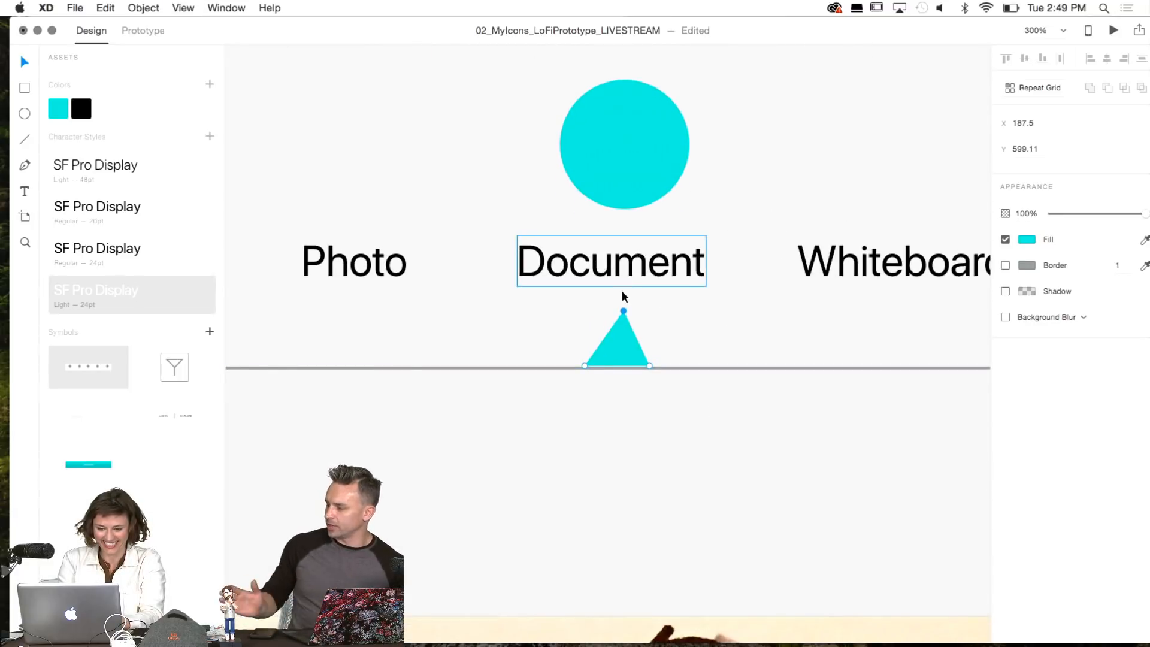
{"action": "left_click_drag", "start_coordinate": [624, 312], "coordinate": [620, 313]}
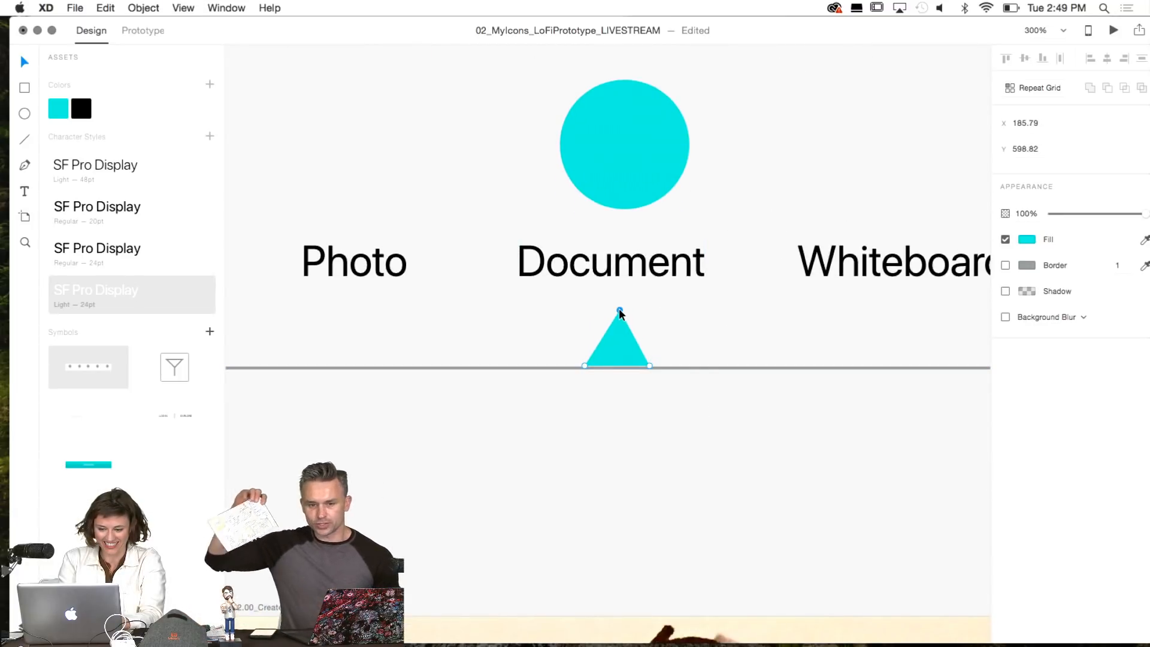
{"action": "left_click", "coordinate": [635, 358]}
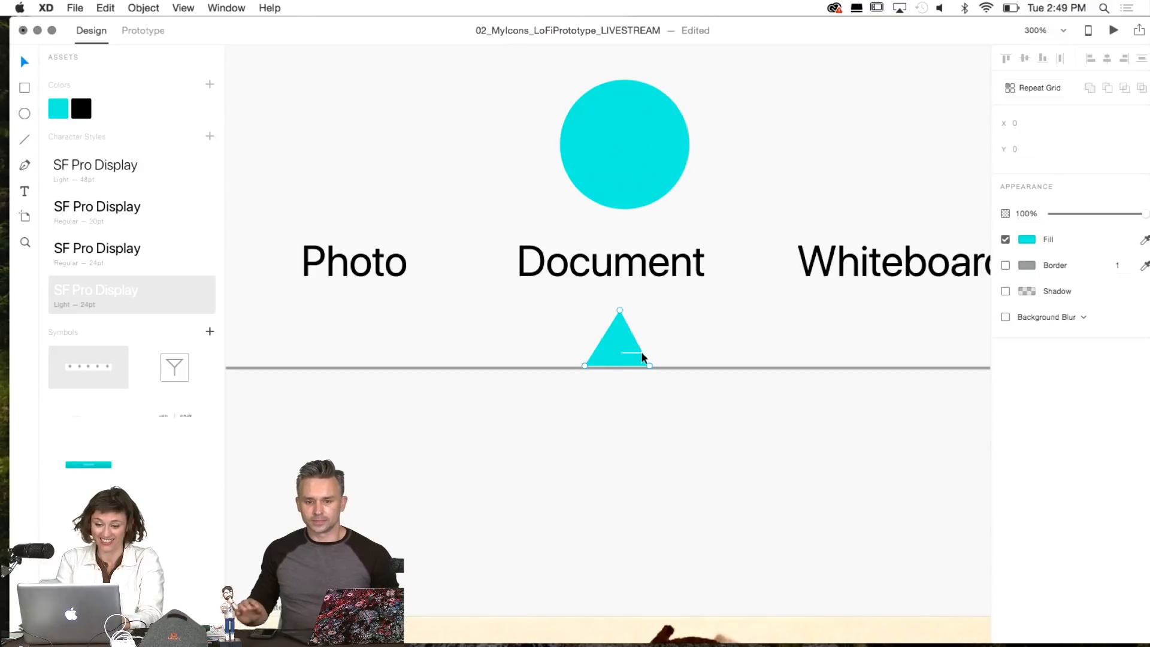
{"action": "key", "text": "Escape"}
{"action": "left_click_drag", "start_coordinate": [623, 358], "coordinate": [627, 359]}
Move the Photo, Document and Whiteboard labels down together by 10, to Y 574.
{"action": "key", "text": "super+minus"}
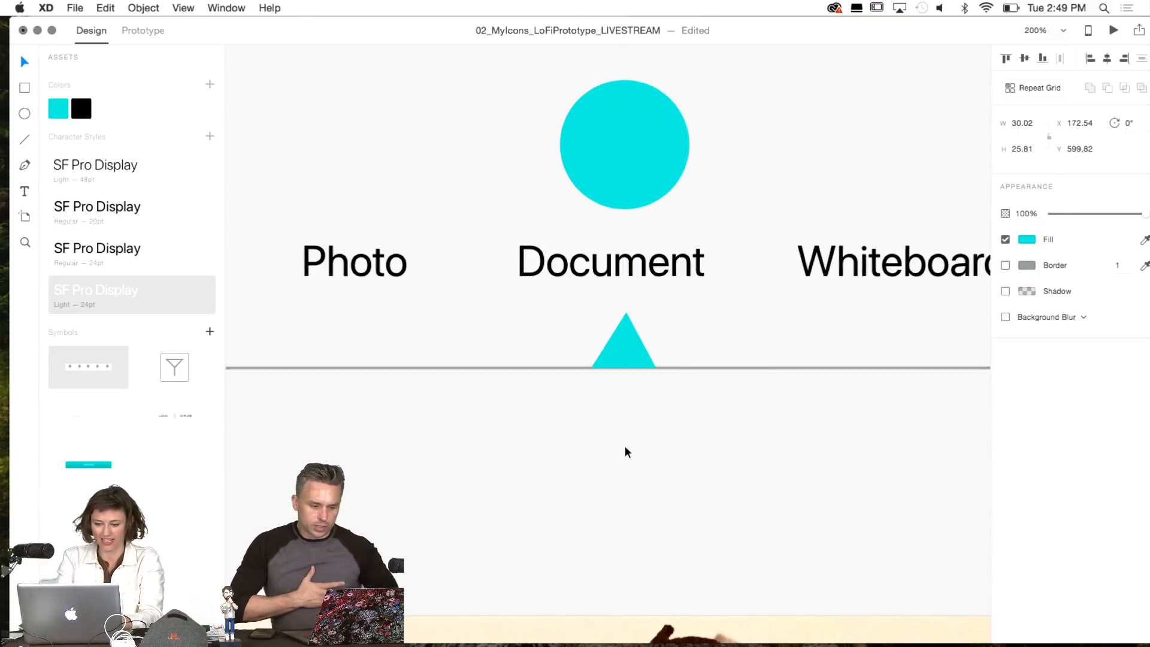
{"action": "key", "text": "super+minus"}
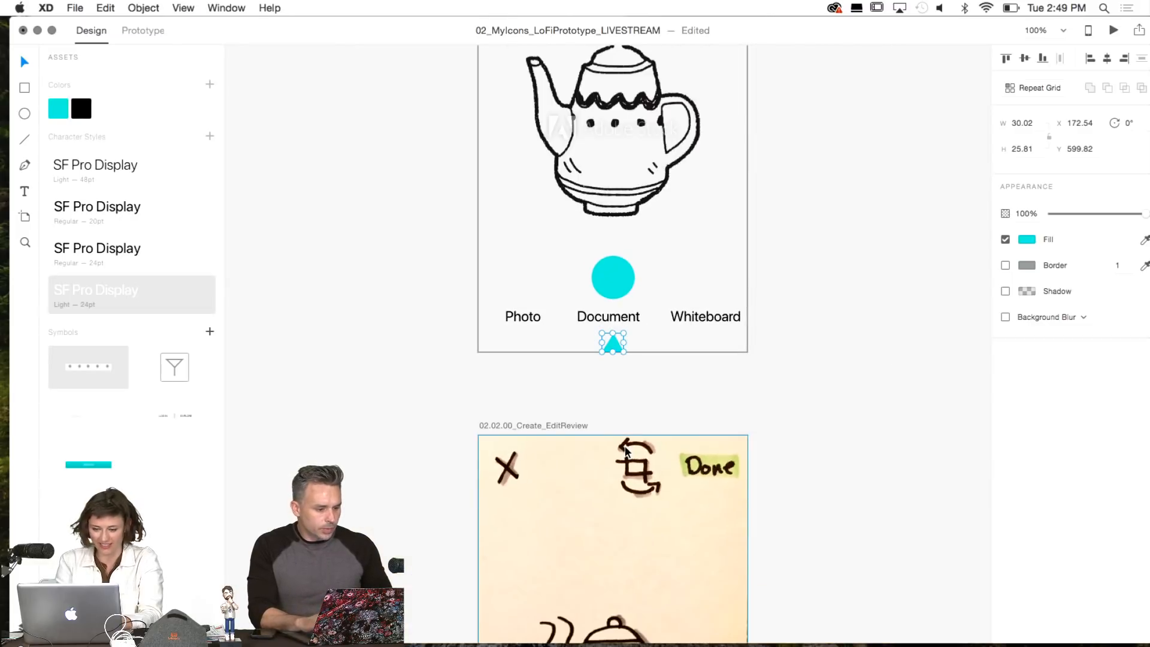
{"action": "left_click", "coordinate": [598, 336]}
{"action": "left_click", "coordinate": [521, 324]}
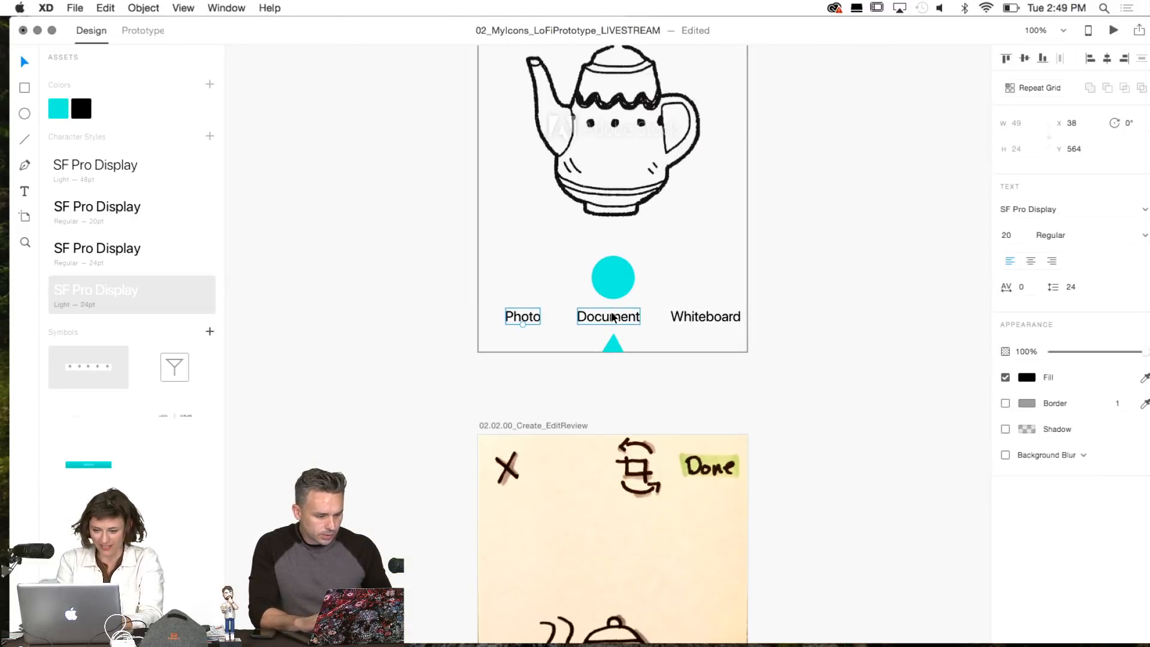
{"action": "left_click", "coordinate": [611, 319], "text": "shift"}
{"action": "left_click", "coordinate": [718, 320], "text": "shift"}
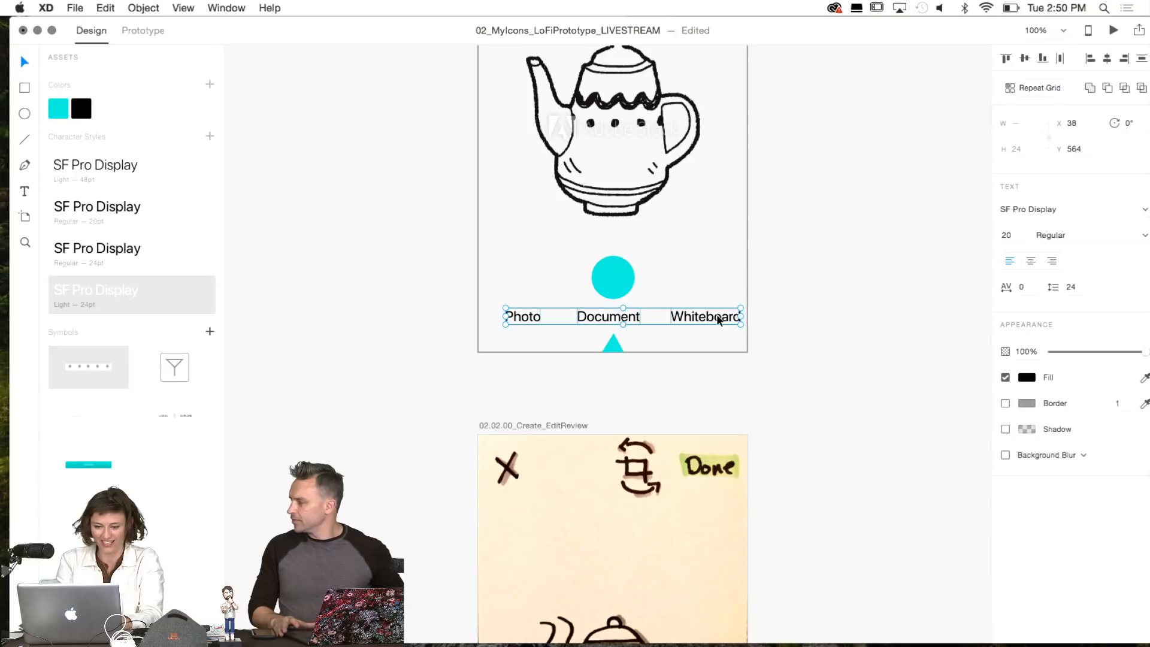
{"action": "key", "text": "shift+Down"}
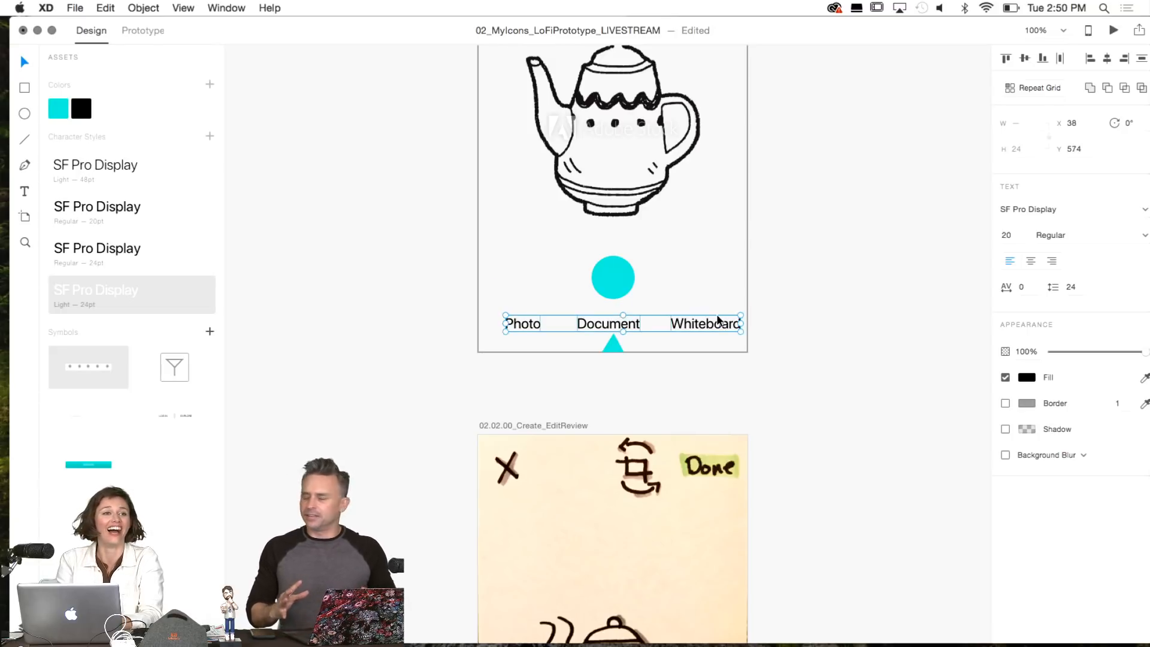
Move the Whiteboard label right to X 277, so it ends at the artboard's edge.
{"action": "left_click", "coordinate": [709, 417]}
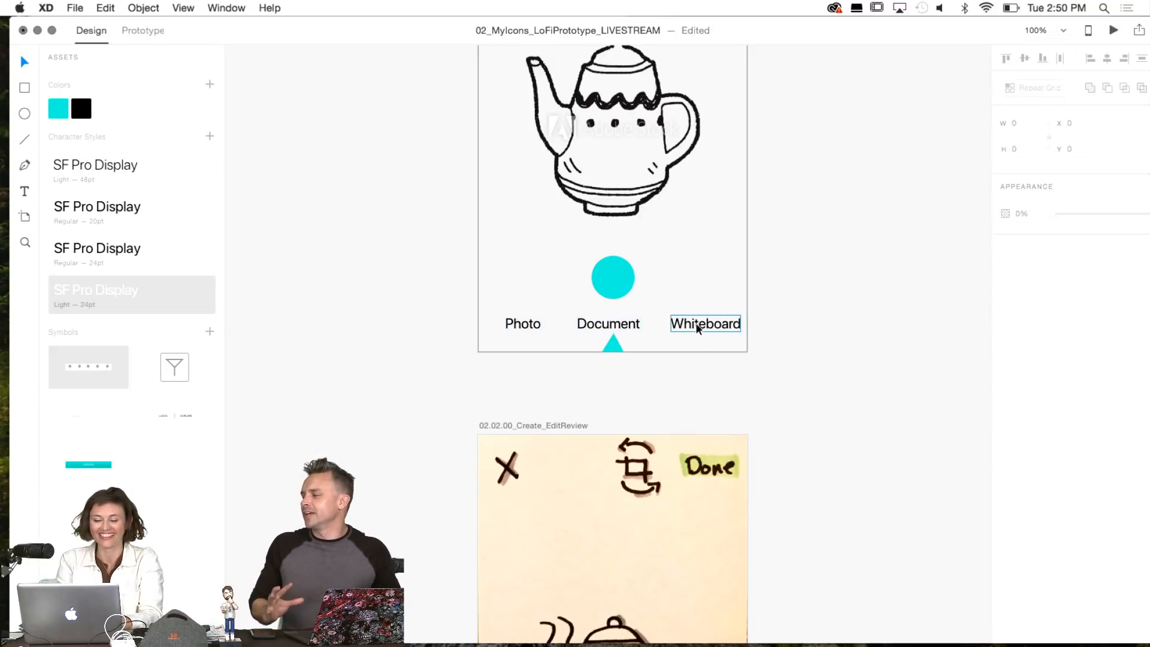
{"action": "left_click", "coordinate": [695, 322]}
{"action": "key", "text": "shift+Right"}
{"action": "key", "text": "shift+Right"}
{"action": "key", "text": "shift+Right"}
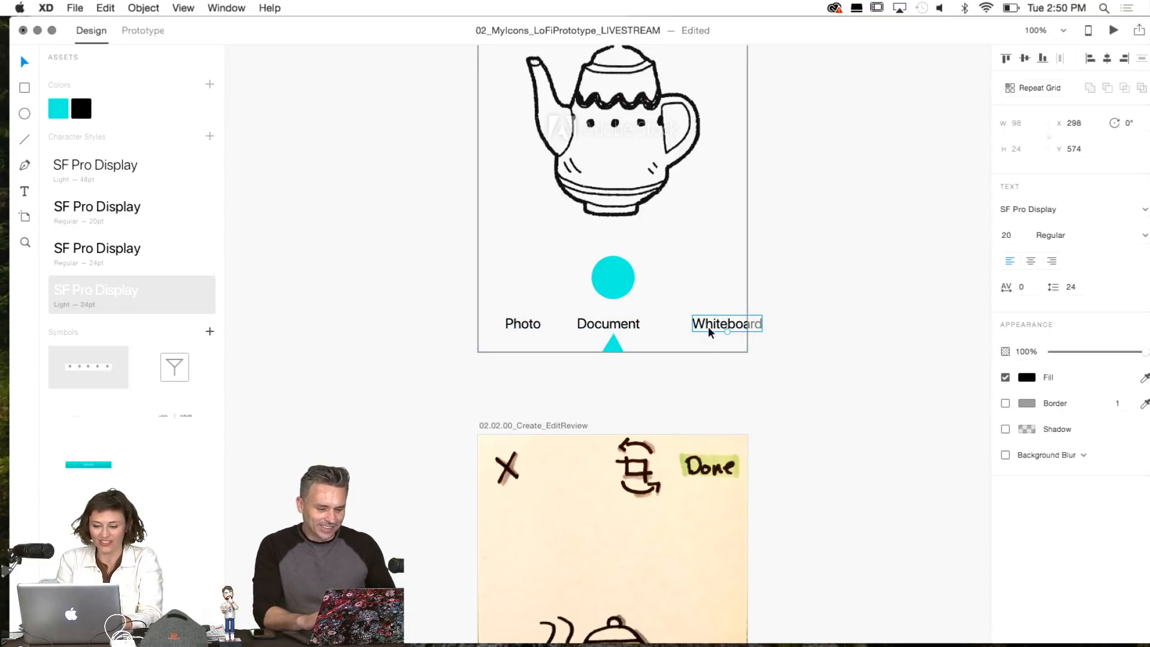
{"action": "left_click", "coordinate": [618, 326]}
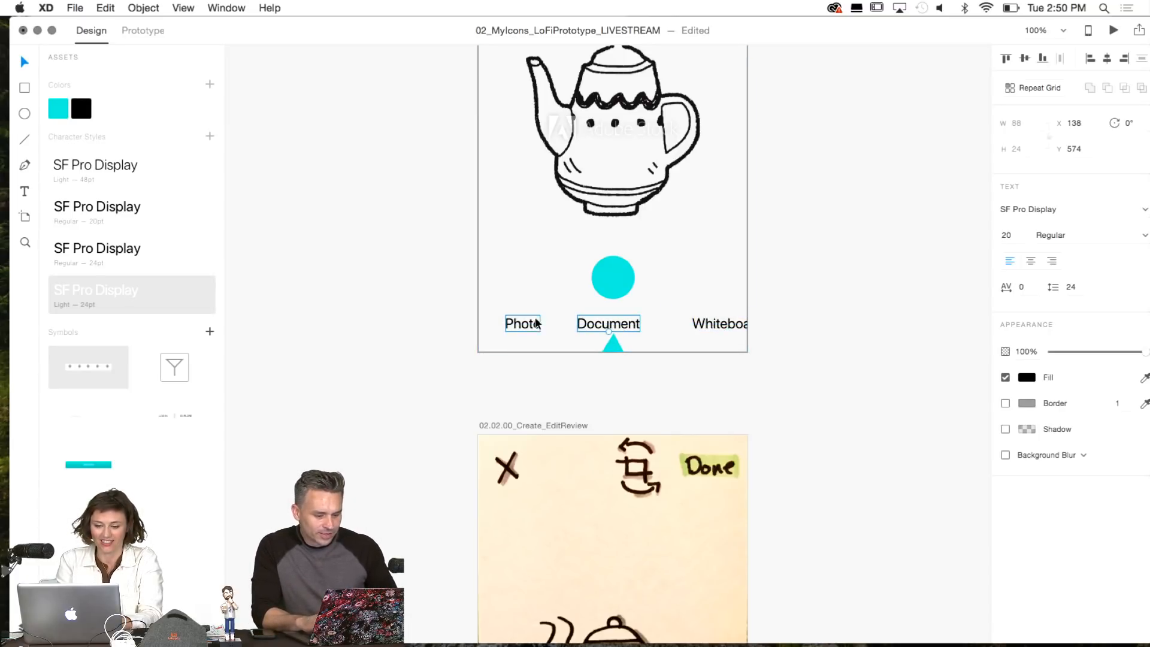
{"action": "left_click", "coordinate": [530, 325], "text": "shift"}
{"action": "left_click_drag", "start_coordinate": [718, 324], "coordinate": [703, 324]}
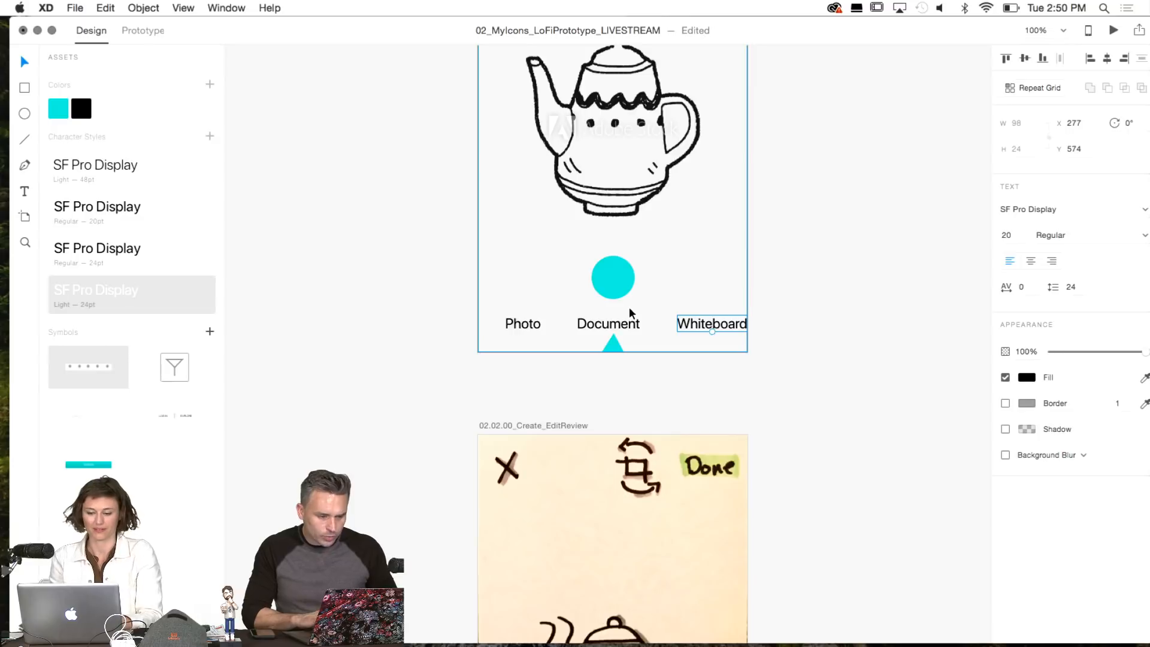
Draw a short vertical line near the upper-left corner of the 02.01.00_Create_TakePicture artboard and set its height to 40.
{"action": "scroll", "coordinate": [629, 313], "scroll_direction": "up", "scroll_amount": 5}
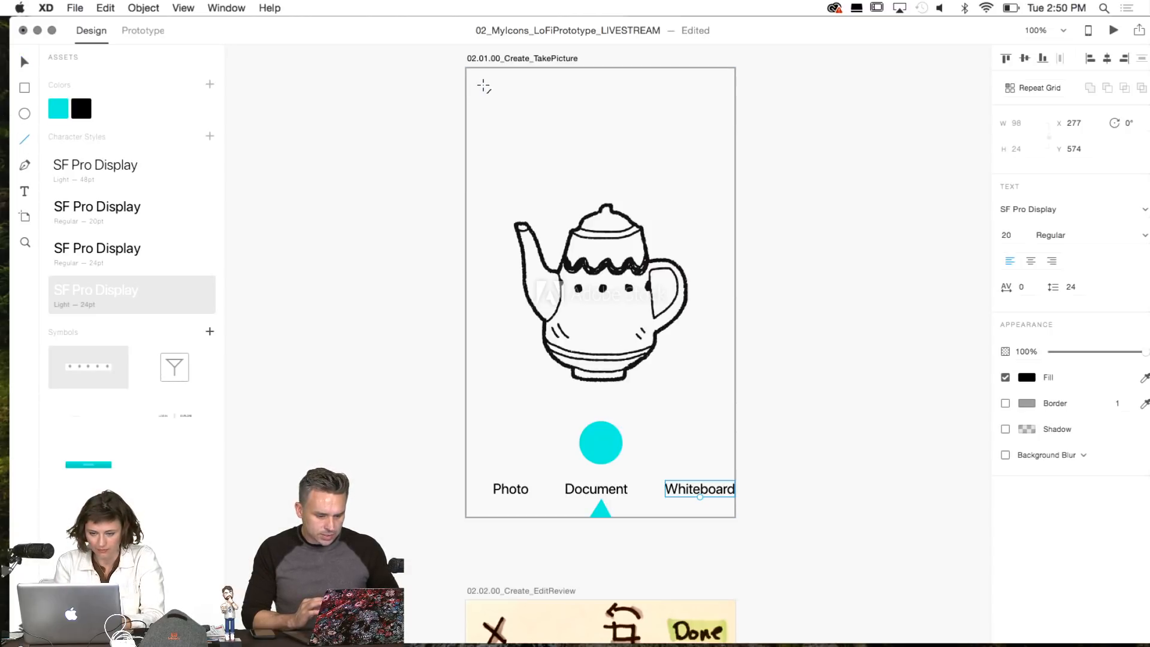
{"action": "left_click_drag", "start_coordinate": [484, 82], "coordinate": [484, 114]}
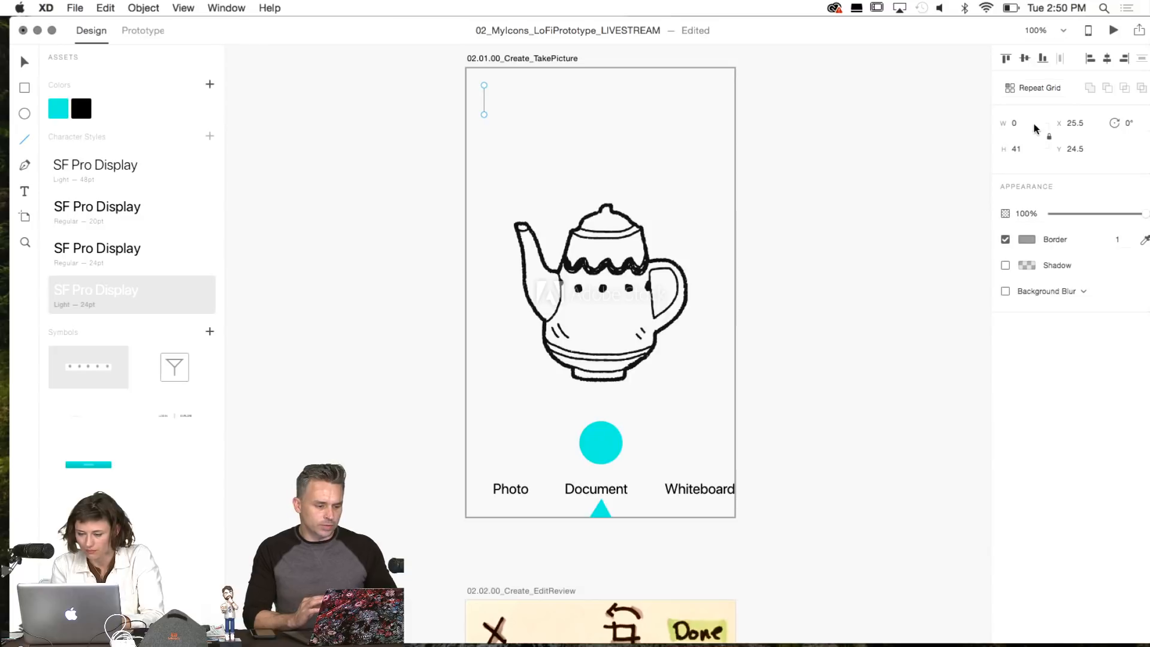
{"action": "left_click", "coordinate": [999, 154]}
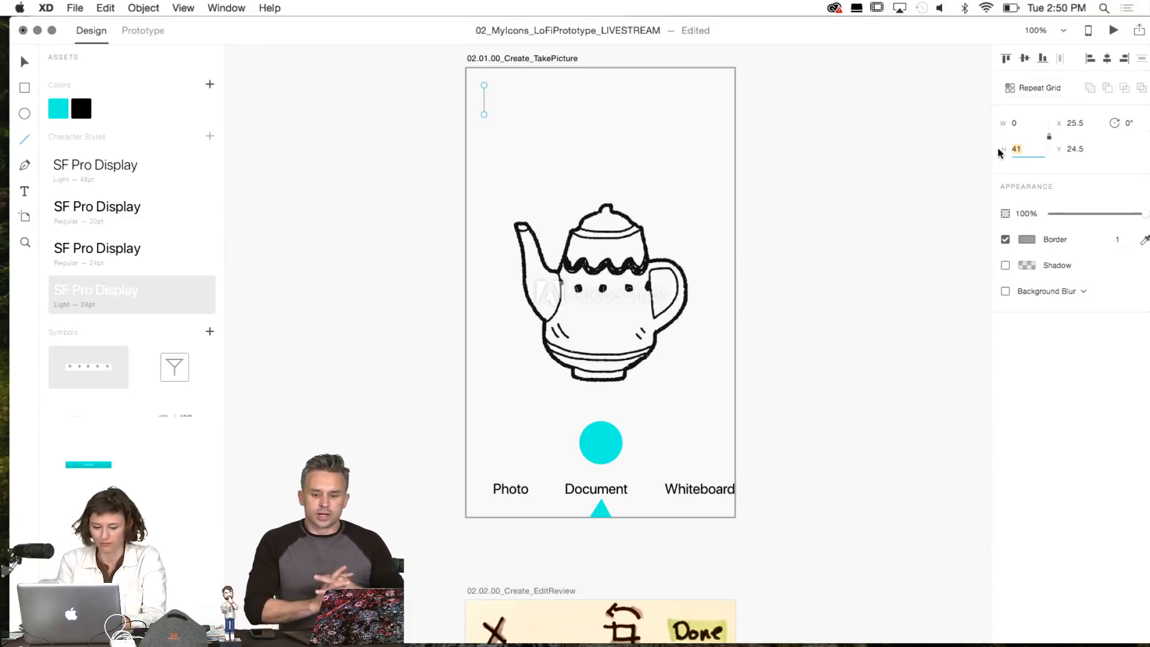
{"action": "type", "text": "40"}
{"action": "key", "text": "Return"}
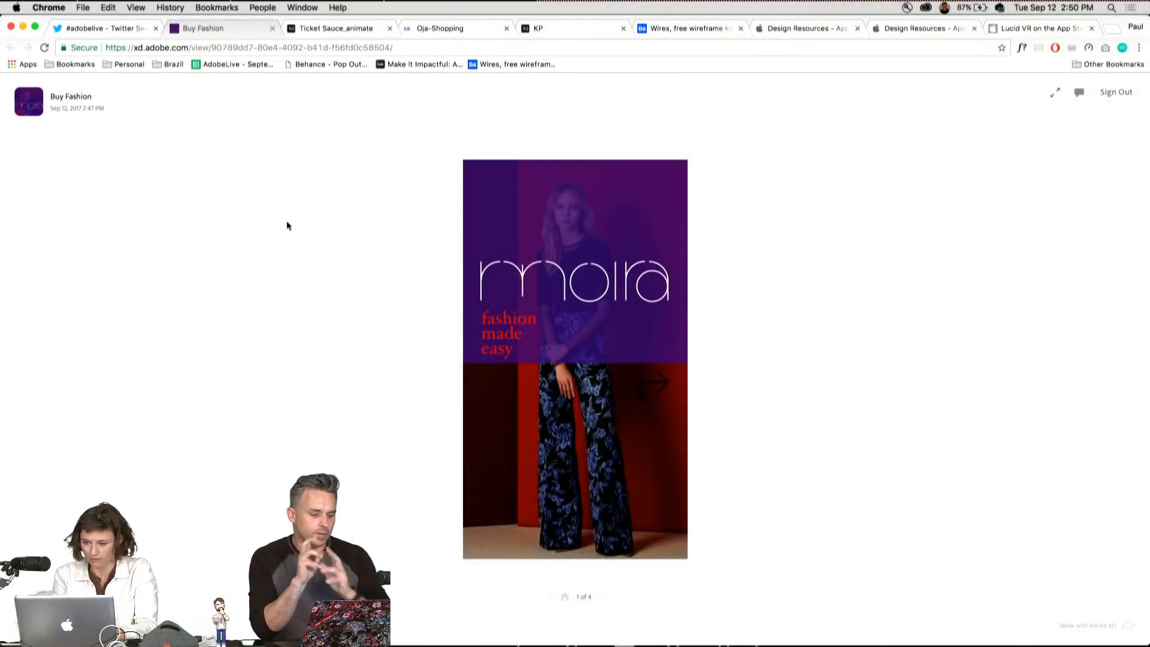
In Chrome, check the latest #adobelive tweets for shared prototypes and view the Buy Fashion prototype.
{"action": "left_click", "coordinate": [99, 29]}
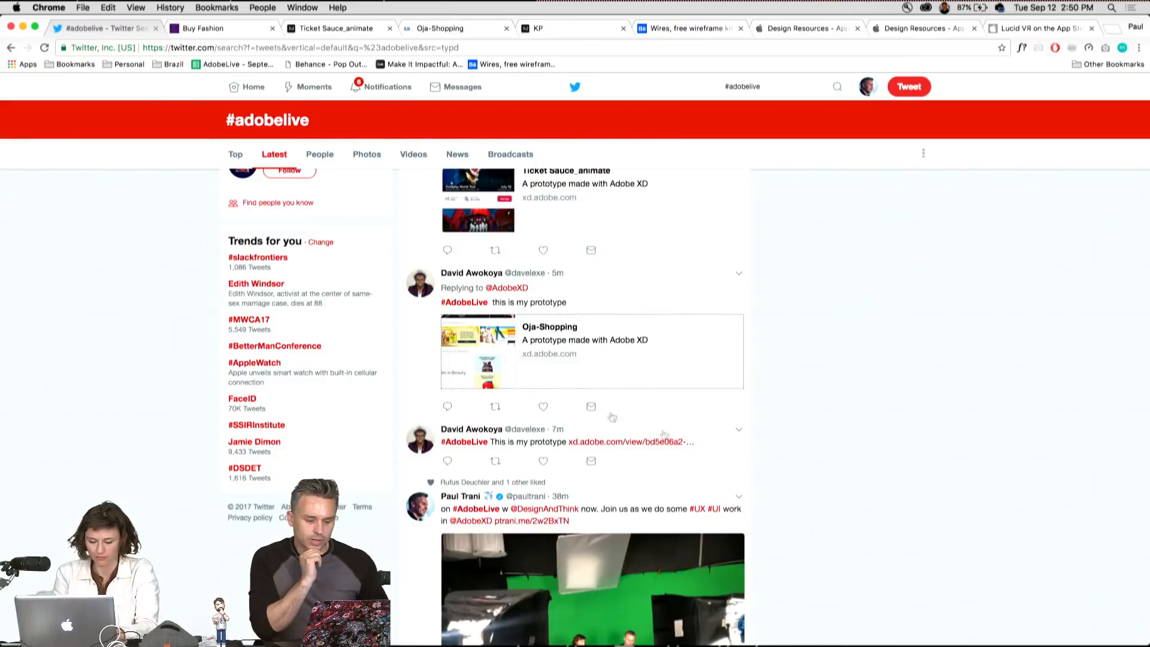
{"action": "scroll", "coordinate": [739, 437], "scroll_direction": "up", "scroll_amount": 5}
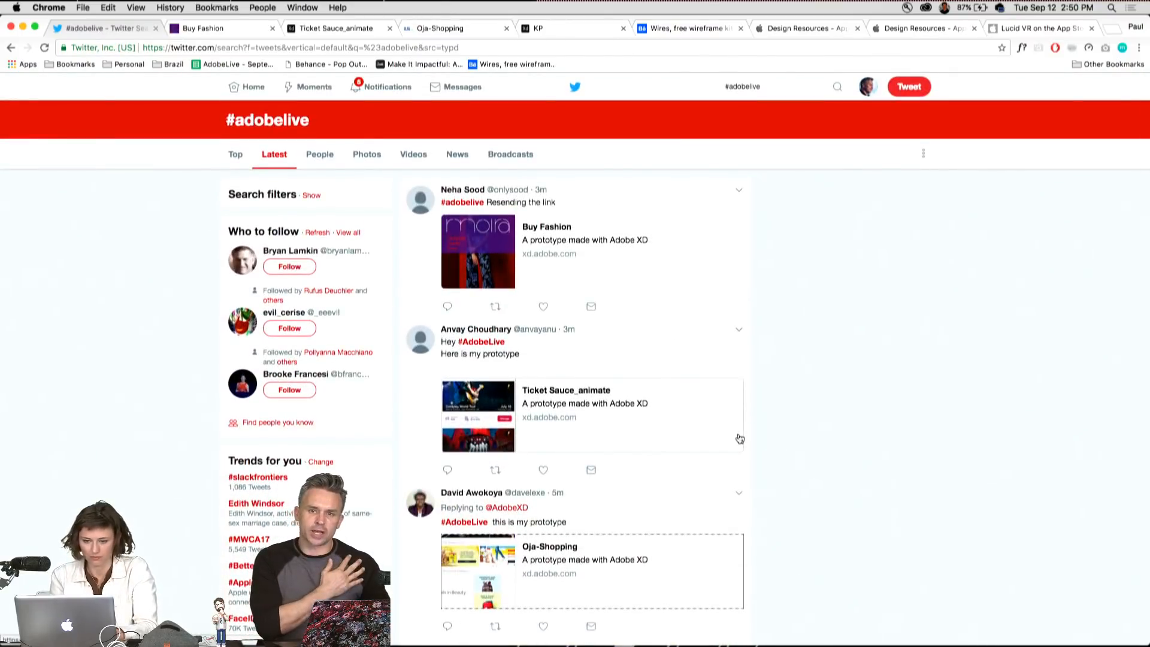
{"action": "left_click", "coordinate": [231, 28]}
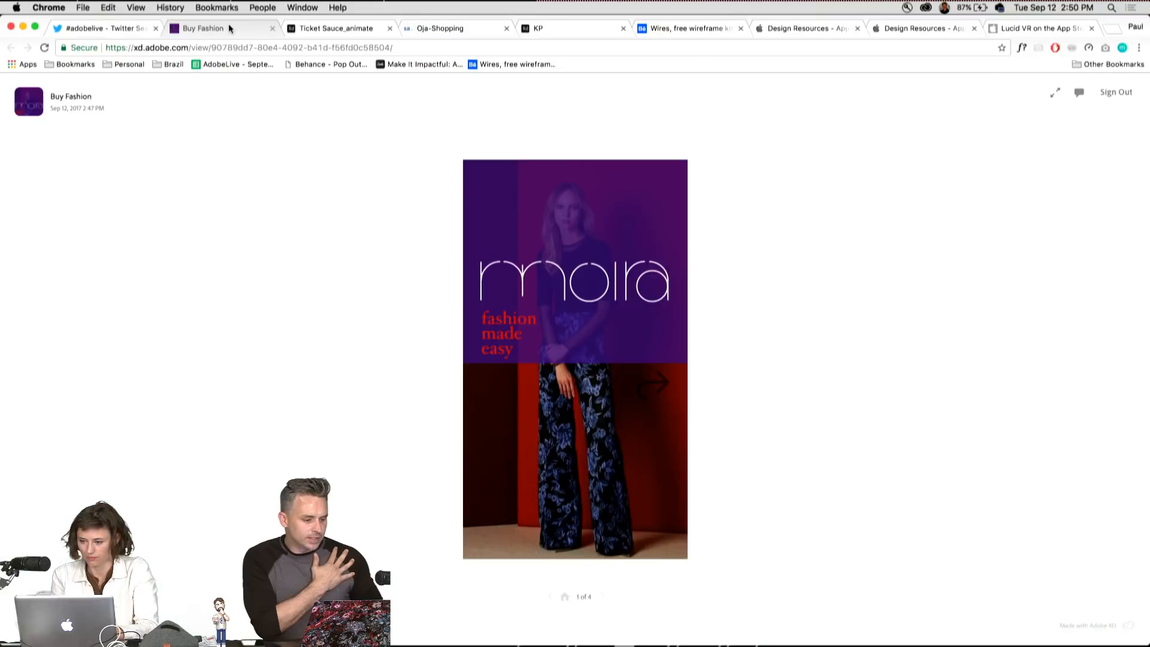
Reload the KP prototype, go back to its first screen, and view the browser in full screen.
{"action": "left_click", "coordinate": [532, 28]}
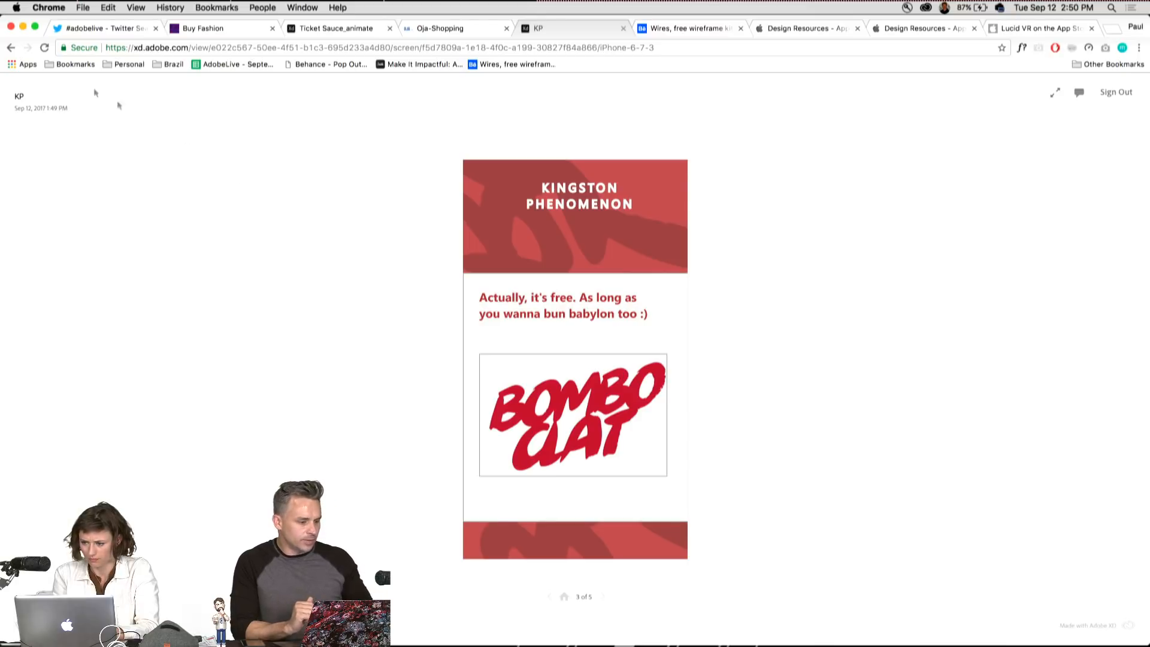
{"action": "left_click", "coordinate": [45, 48]}
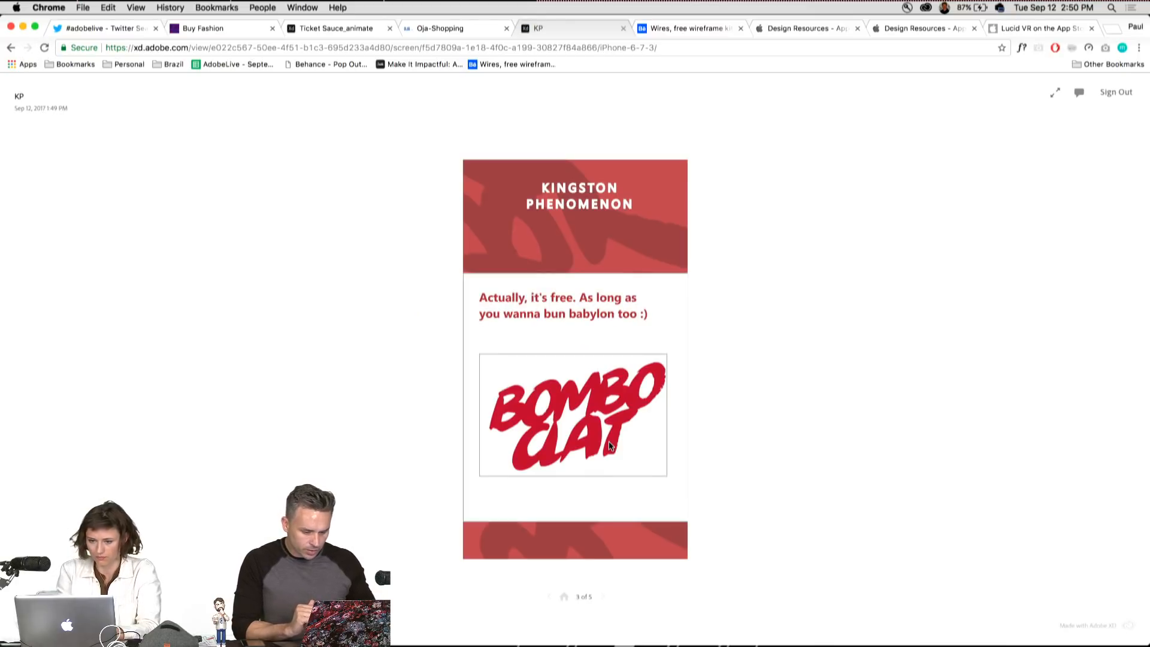
{"action": "left_click", "coordinate": [550, 597]}
{"action": "left_click", "coordinate": [550, 597]}
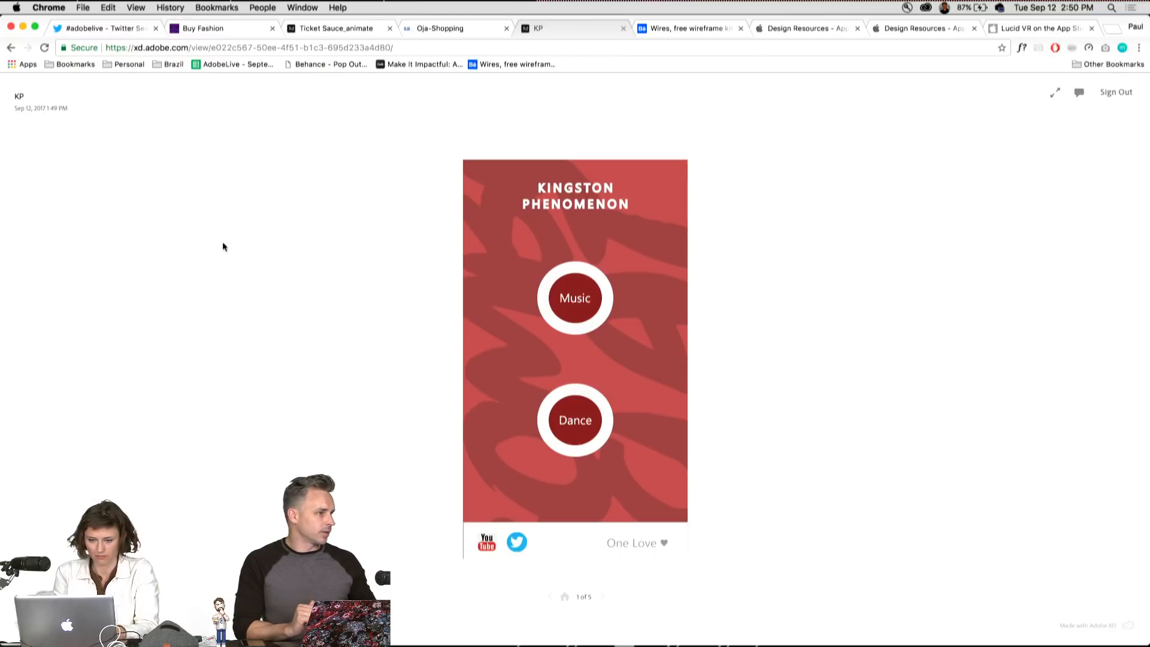
{"action": "key", "text": "ctrl+super+f"}
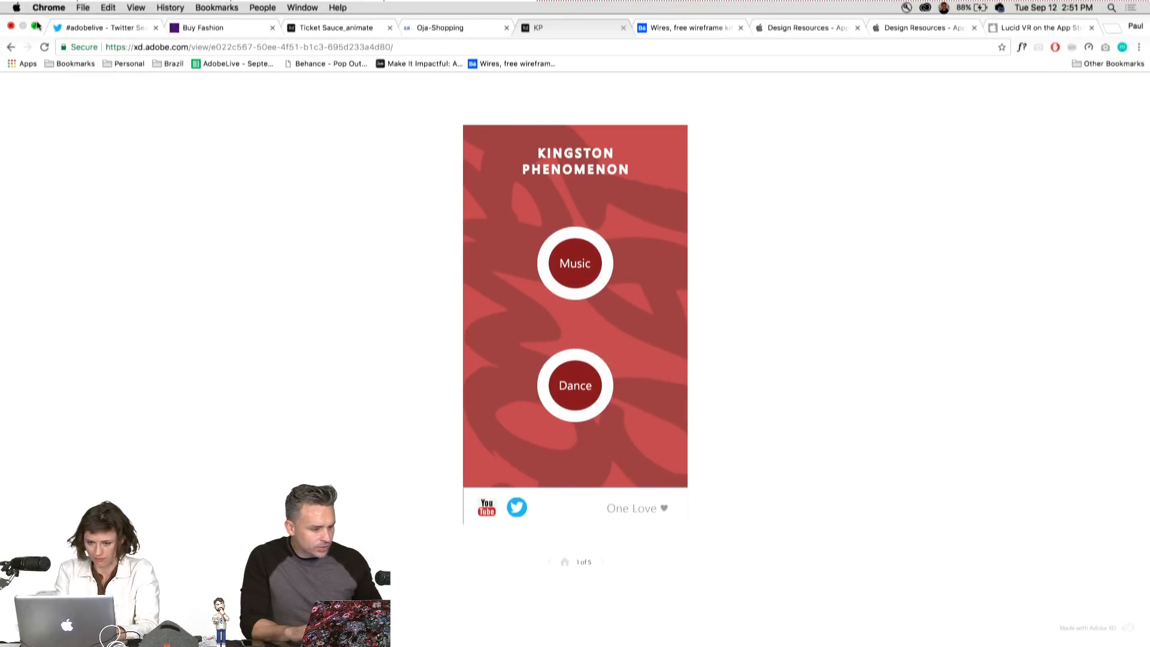
Walk through the Buy Fashion prototype to the yellow dress's Buy Me screen, test Choose your size, and return through the moira logo.
{"action": "left_click", "coordinate": [93, 28]}
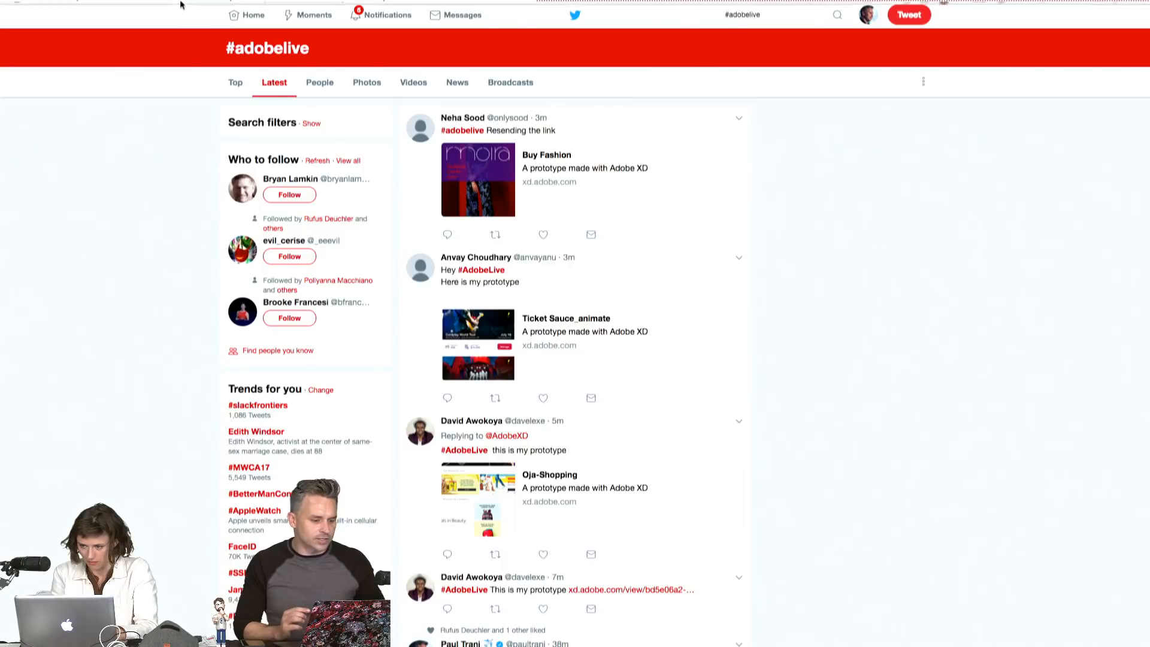
{"action": "left_click", "coordinate": [208, 29]}
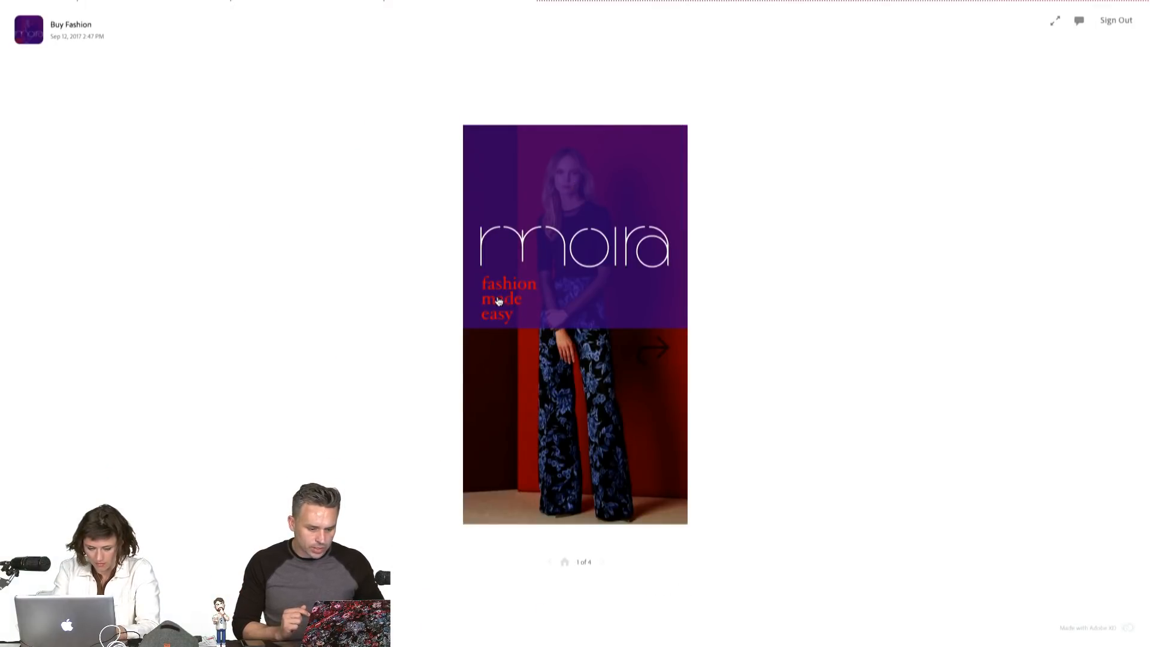
{"action": "left_click", "coordinate": [655, 358]}
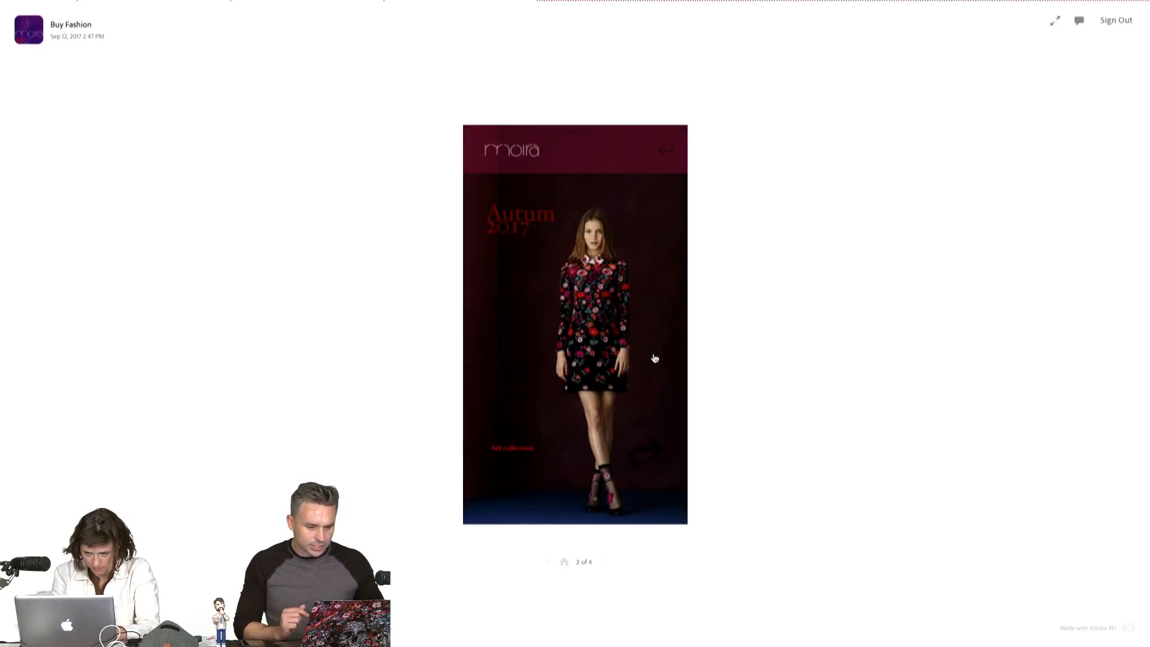
{"action": "left_click", "coordinate": [637, 459]}
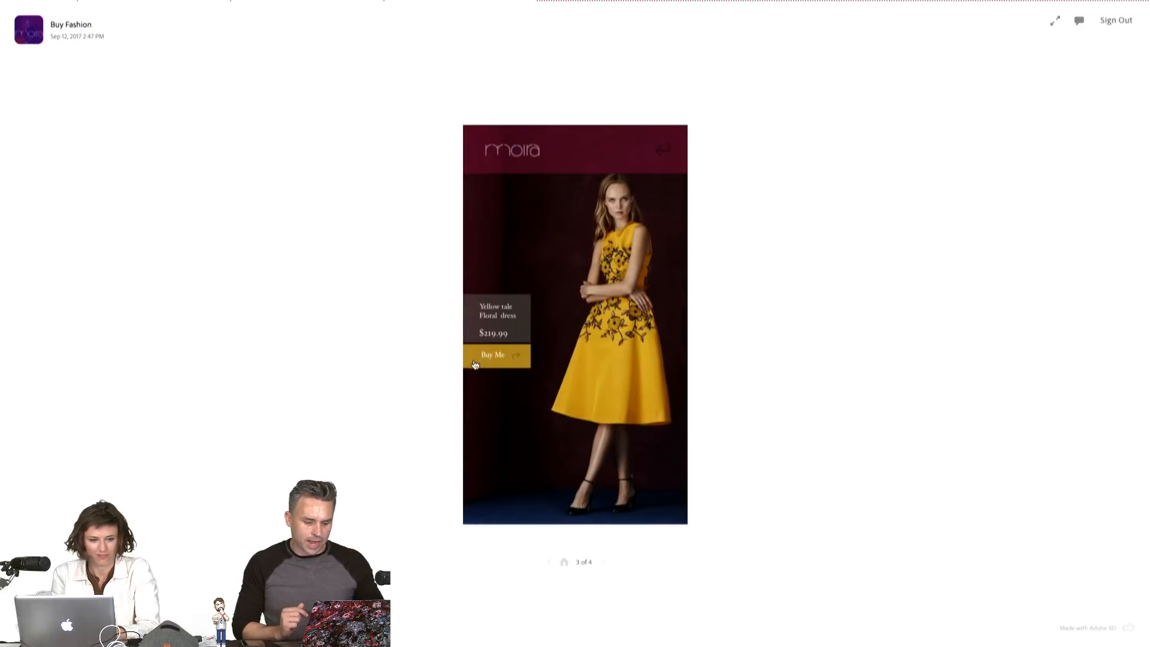
{"action": "left_click", "coordinate": [502, 358]}
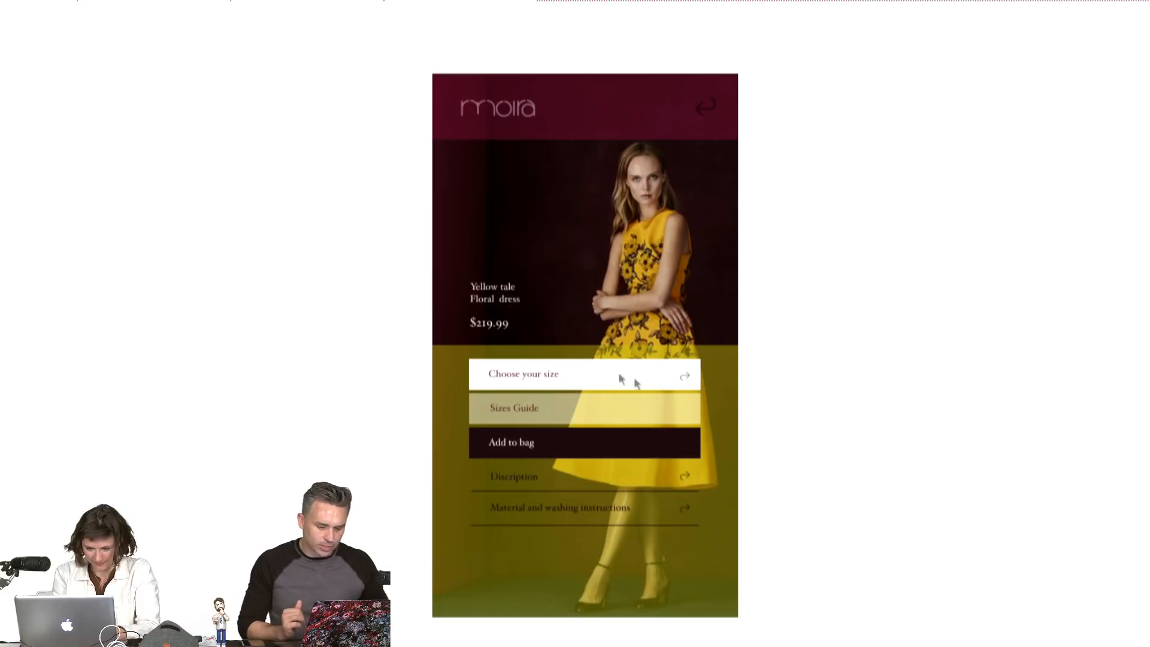
{"action": "left_click", "coordinate": [581, 375]}
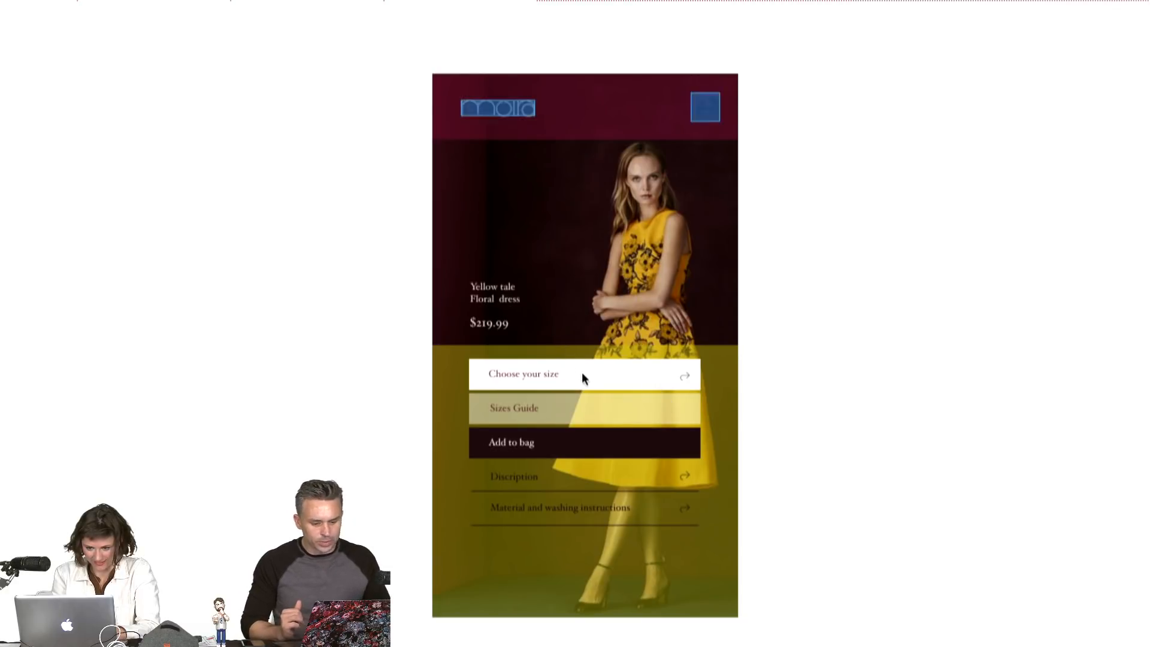
{"action": "left_click", "coordinate": [582, 376]}
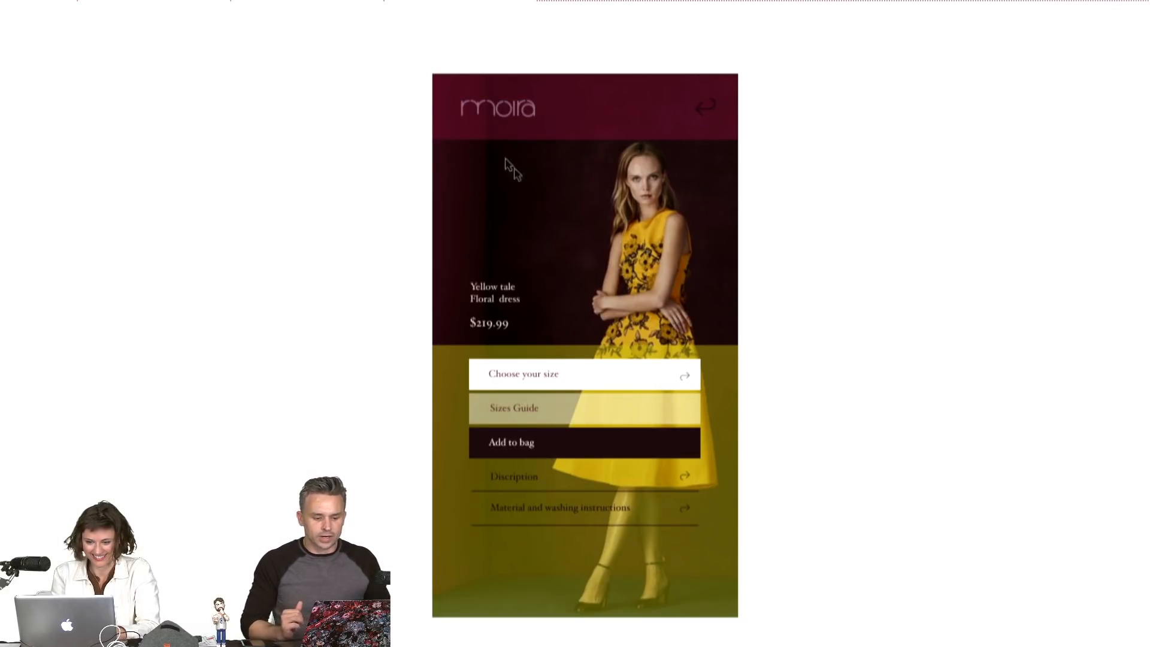
{"action": "left_click", "coordinate": [498, 110]}
{"action": "key", "text": "Escape"}
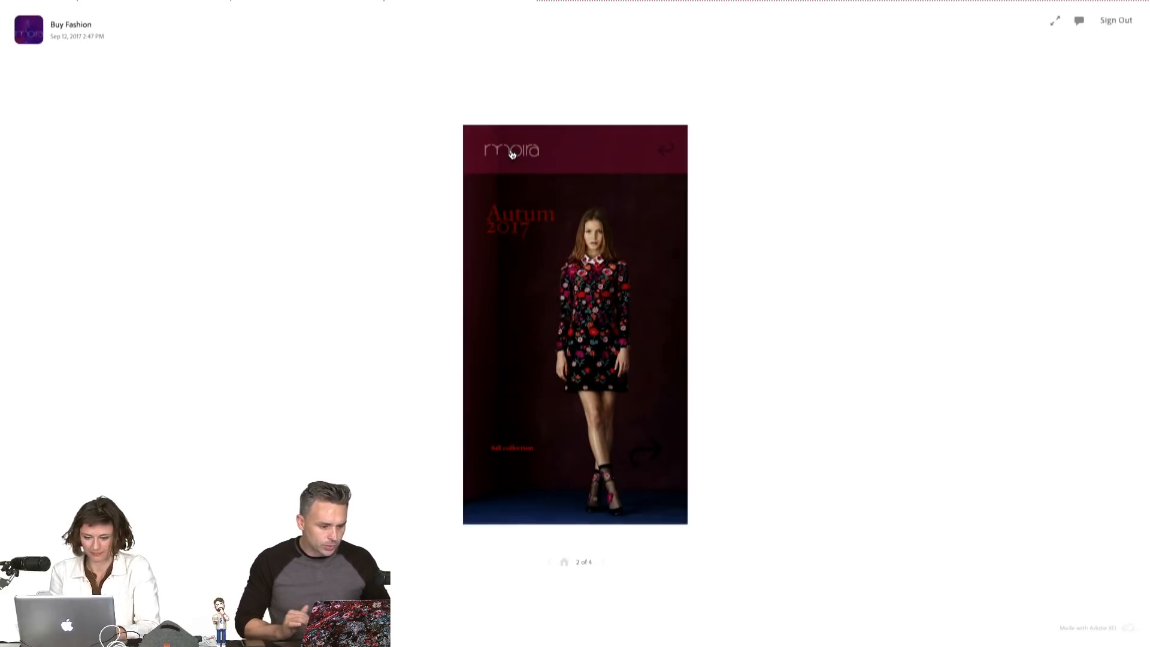
Check the #adobelive tweets against the open Buy Fashion and Ticket Sauce_animate prototypes, ending back on the tweets.
{"action": "mouse_move", "coordinate": [33, 4]}
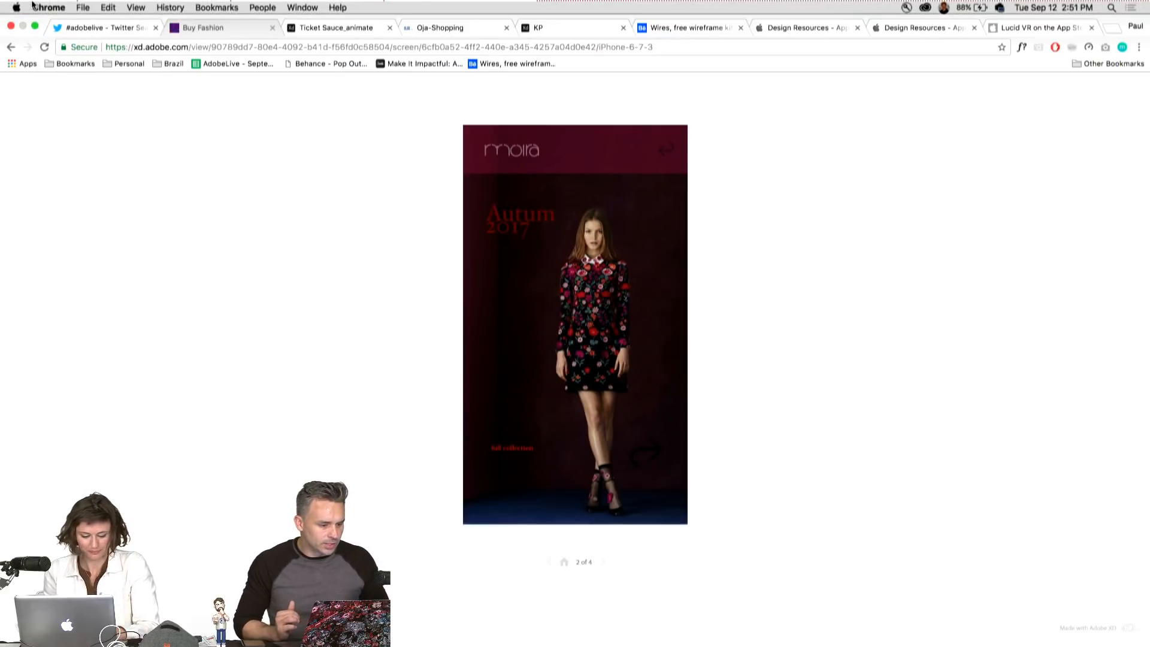
{"action": "left_click", "coordinate": [108, 28]}
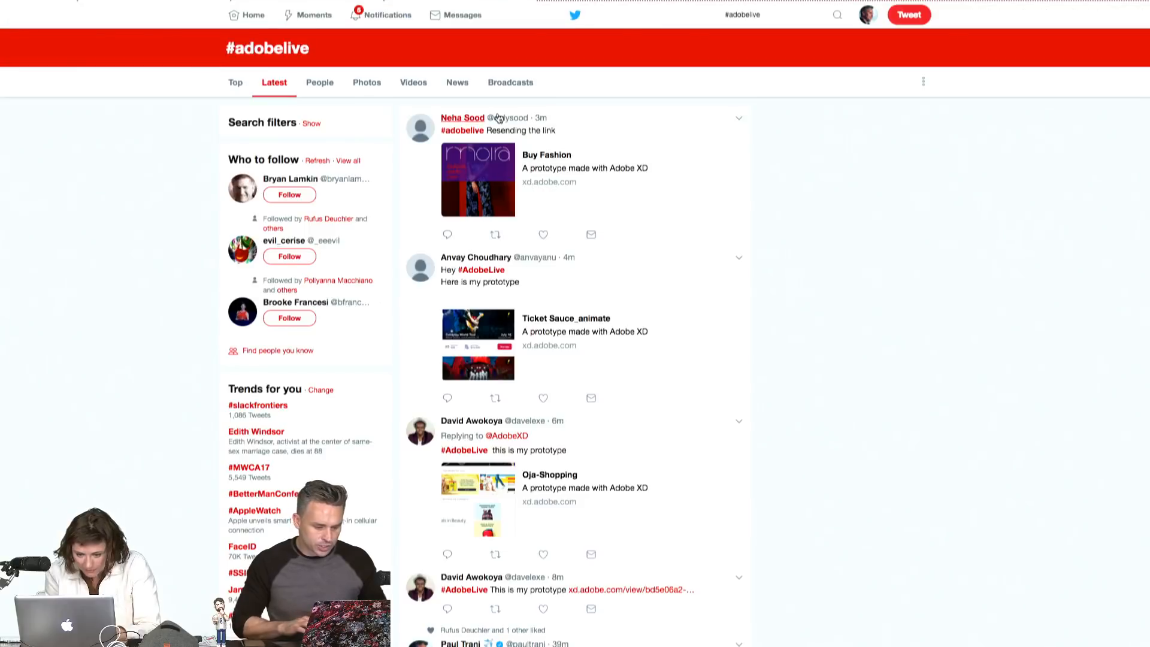
{"action": "mouse_move", "coordinate": [497, 115]}
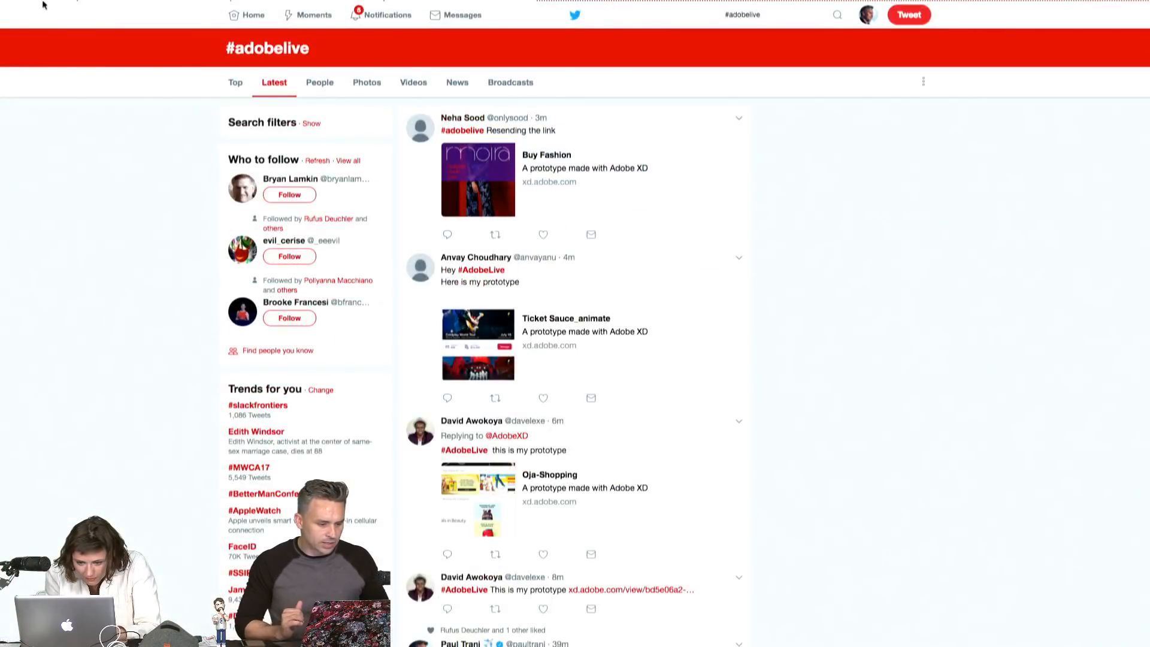
{"action": "mouse_move", "coordinate": [126, 8]}
{"action": "left_click", "coordinate": [230, 25]}
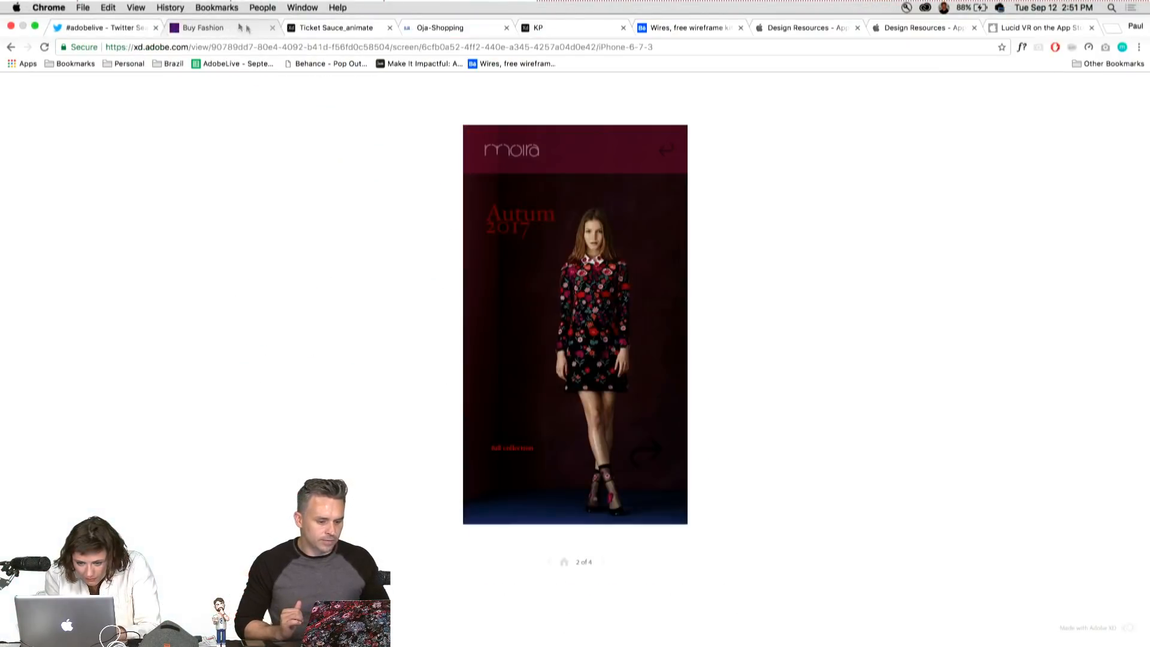
{"action": "left_click", "coordinate": [336, 27]}
{"action": "key", "text": "ctrl+super+f"}
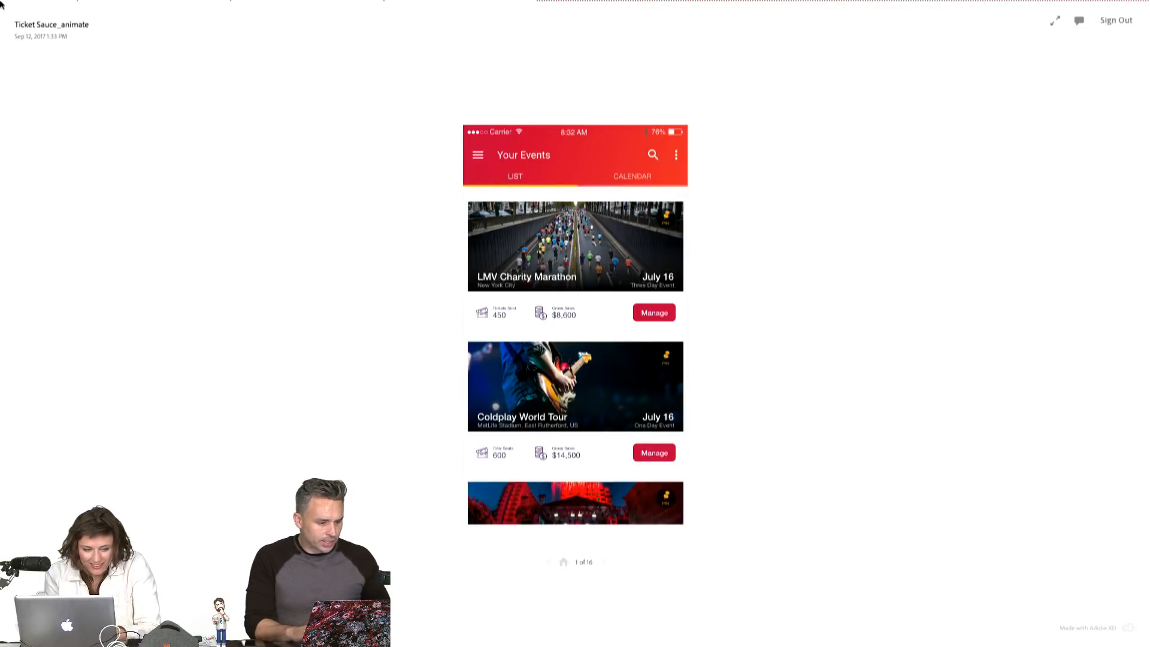
{"action": "key", "text": "ctrl+super+f"}
{"action": "key", "text": "super+1"}
{"action": "key", "text": "ctrl+super+f"}
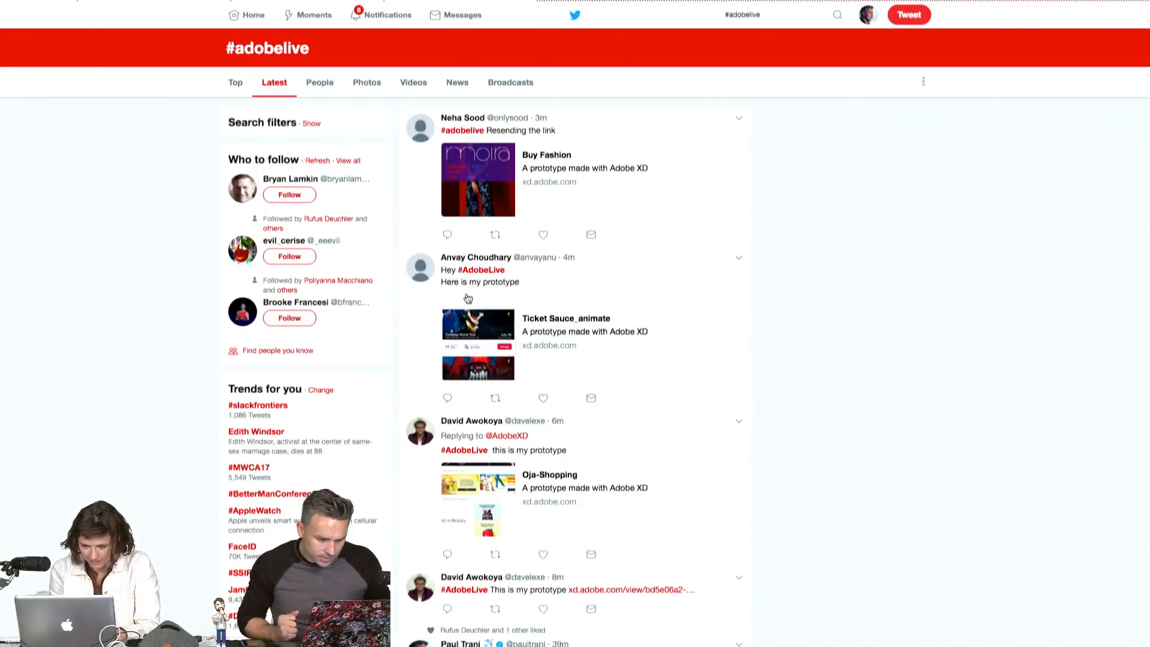
Open the Ticket Sauce_animate prototype from its tweet, probe the Your Events list for hotspots, and open Manage for LMV Charity Marathon.
{"action": "left_click", "coordinate": [474, 330]}
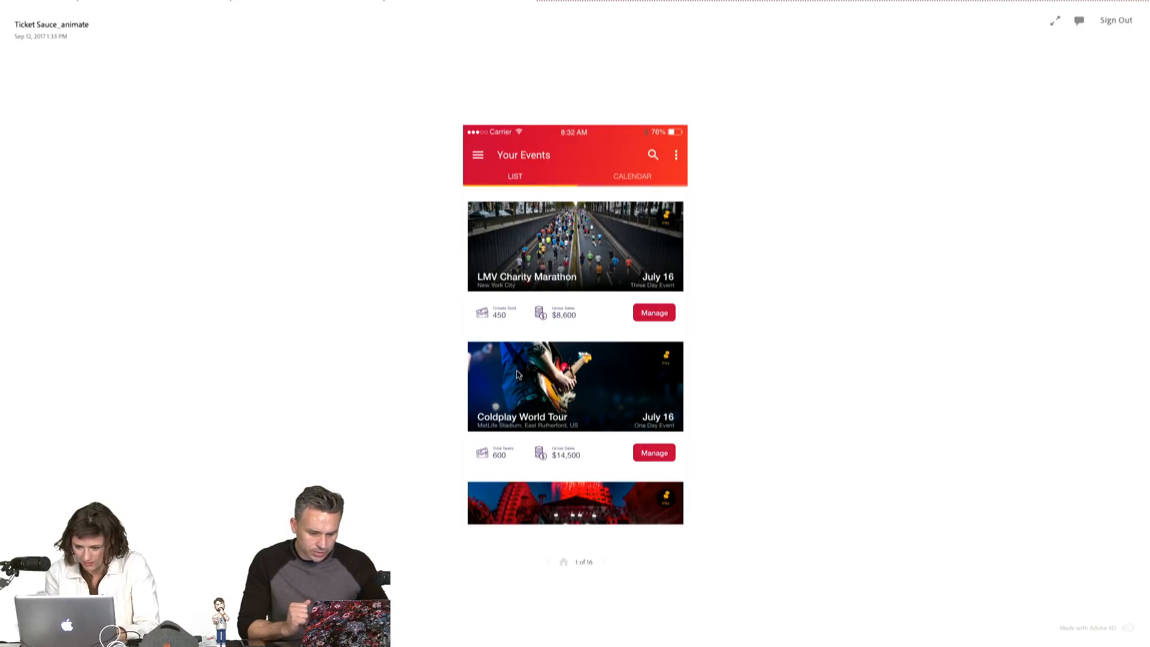
{"action": "left_click", "coordinate": [536, 244]}
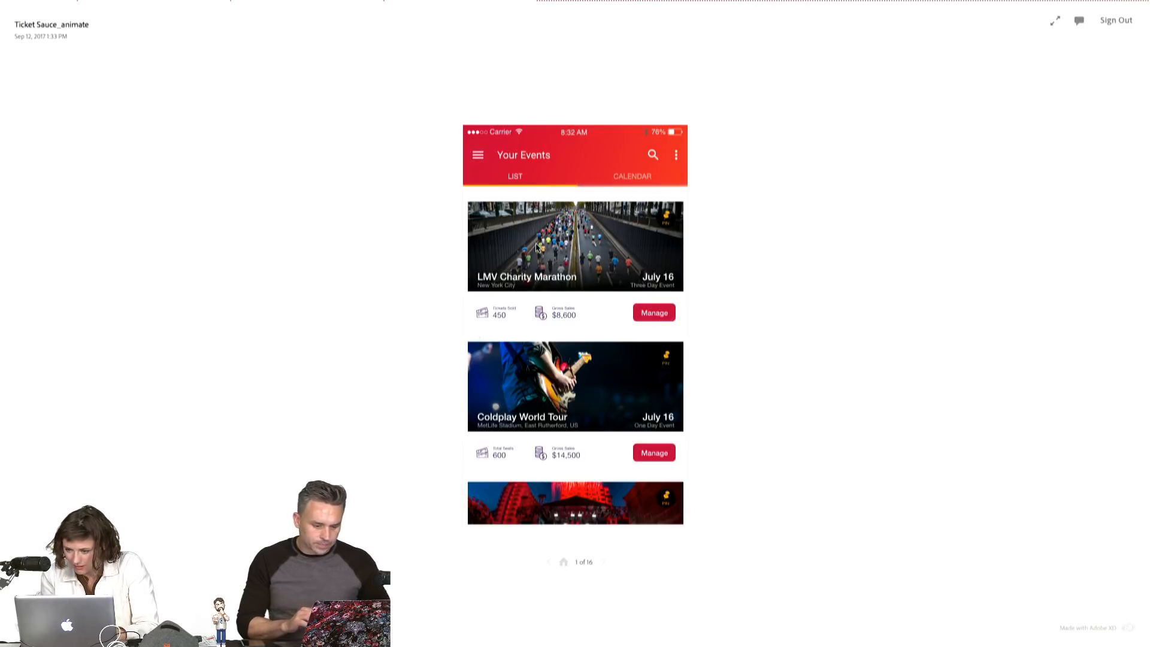
{"action": "scroll", "coordinate": [536, 244], "scroll_direction": "up", "scroll_amount": 2}
{"action": "left_click", "coordinate": [536, 247]}
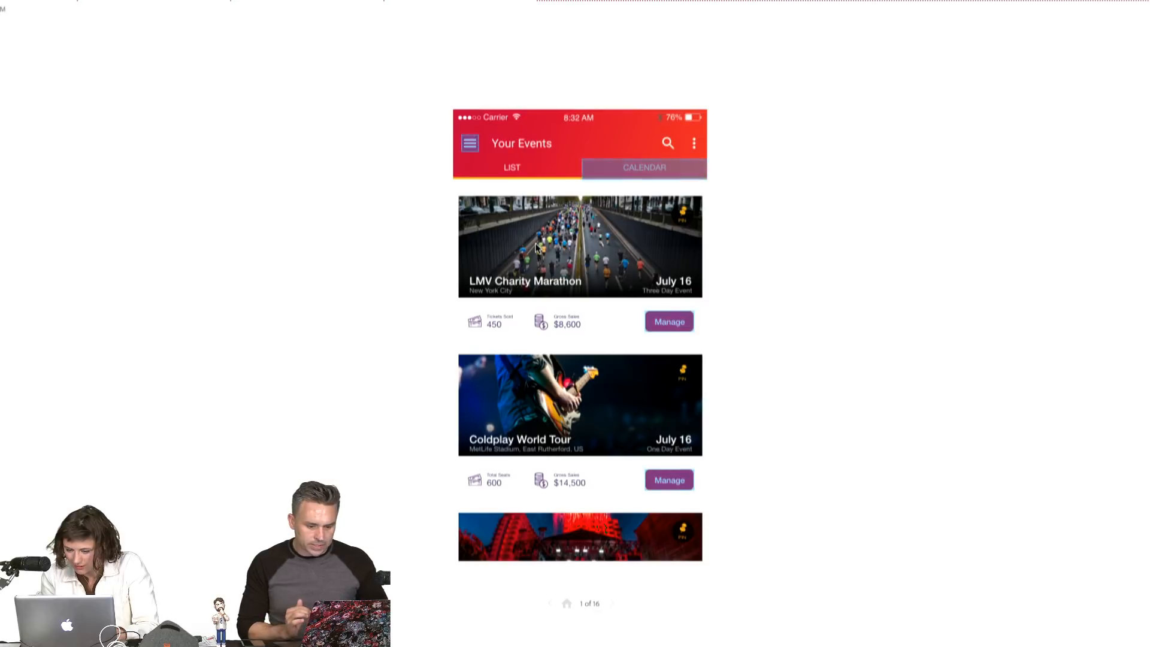
{"action": "left_click", "coordinate": [592, 242]}
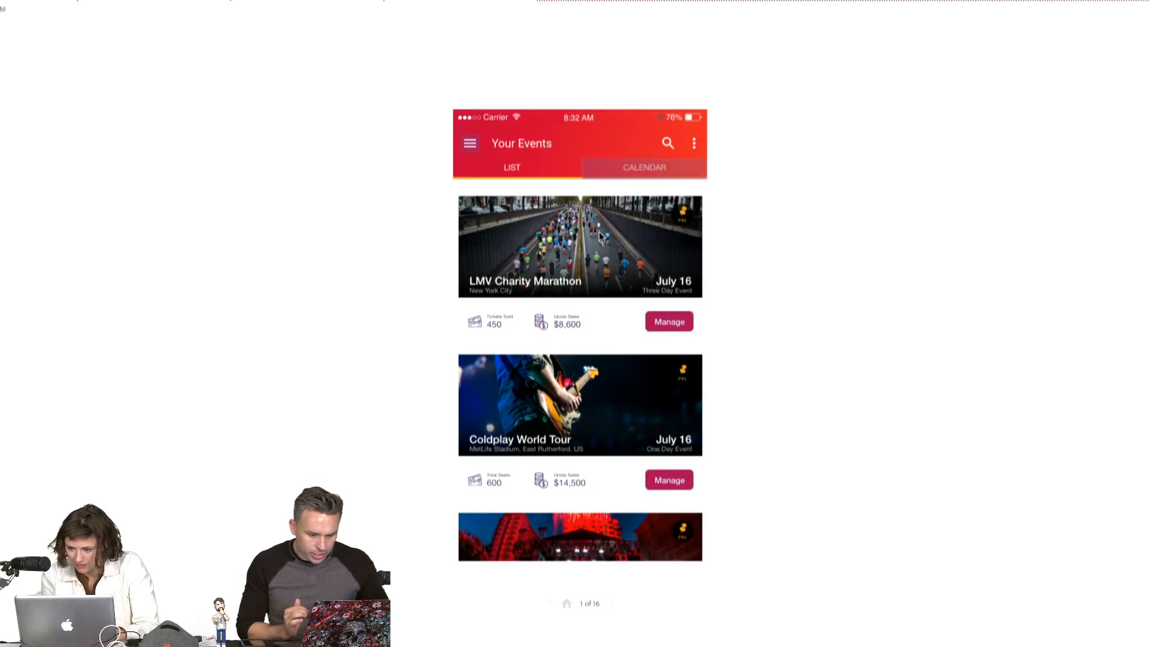
{"action": "left_click", "coordinate": [672, 323]}
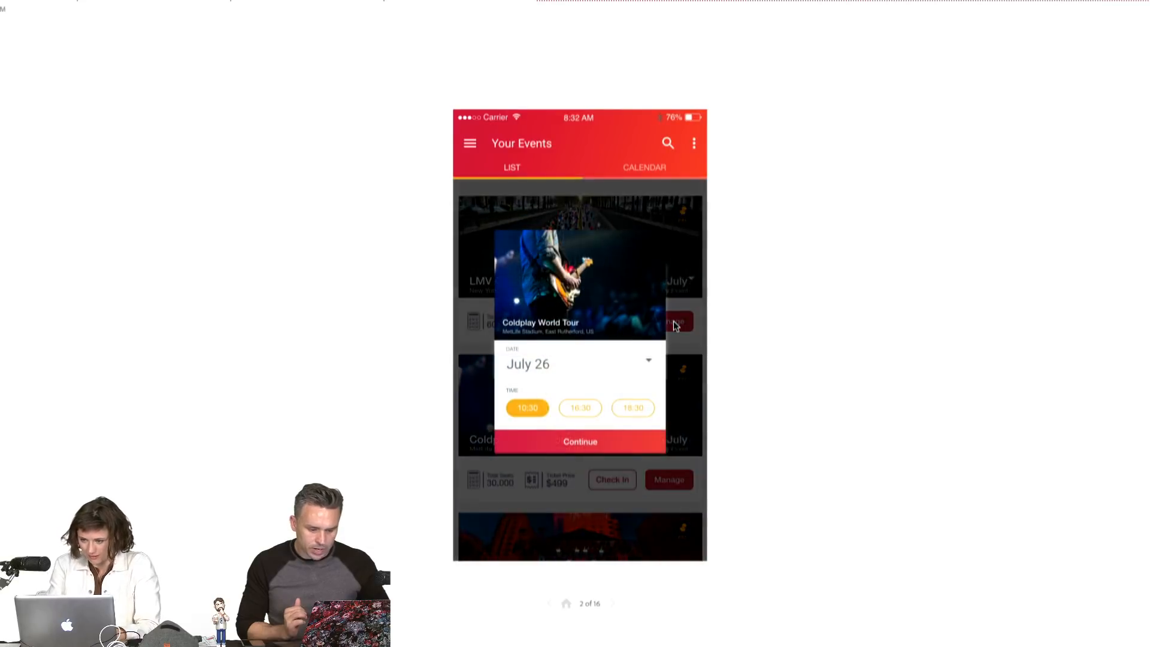
Test the 16:30 and 10:30 time choices in the Coldplay World Tour popup and continue to the event stats screen.
{"action": "left_click", "coordinate": [466, 305]}
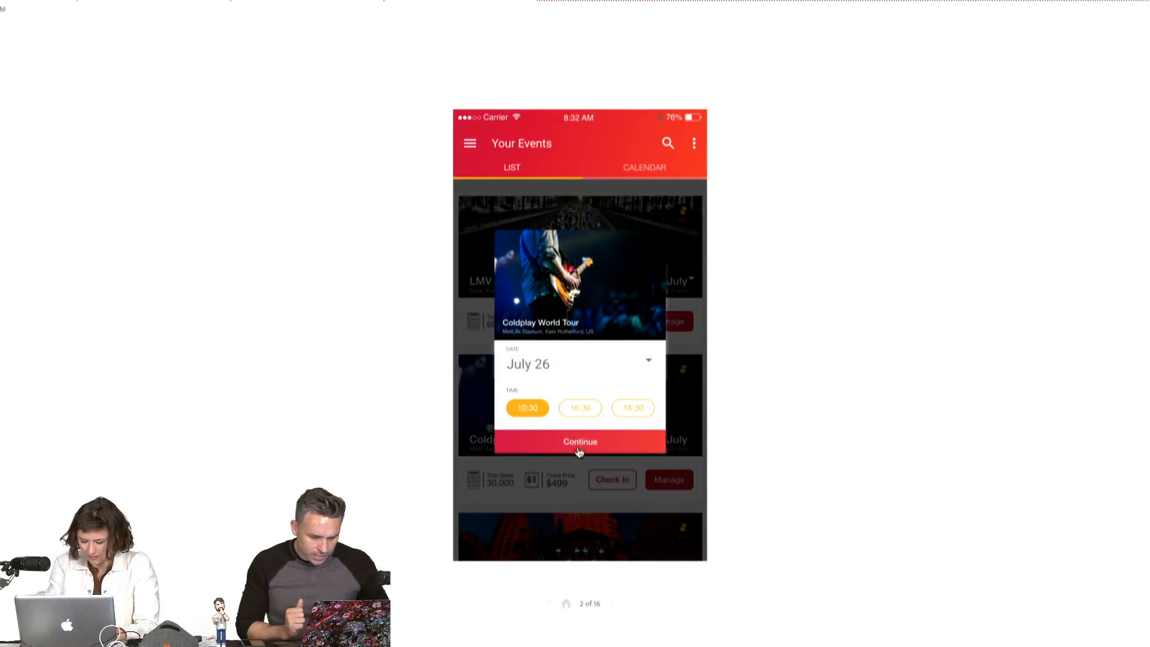
{"action": "left_click", "coordinate": [592, 346]}
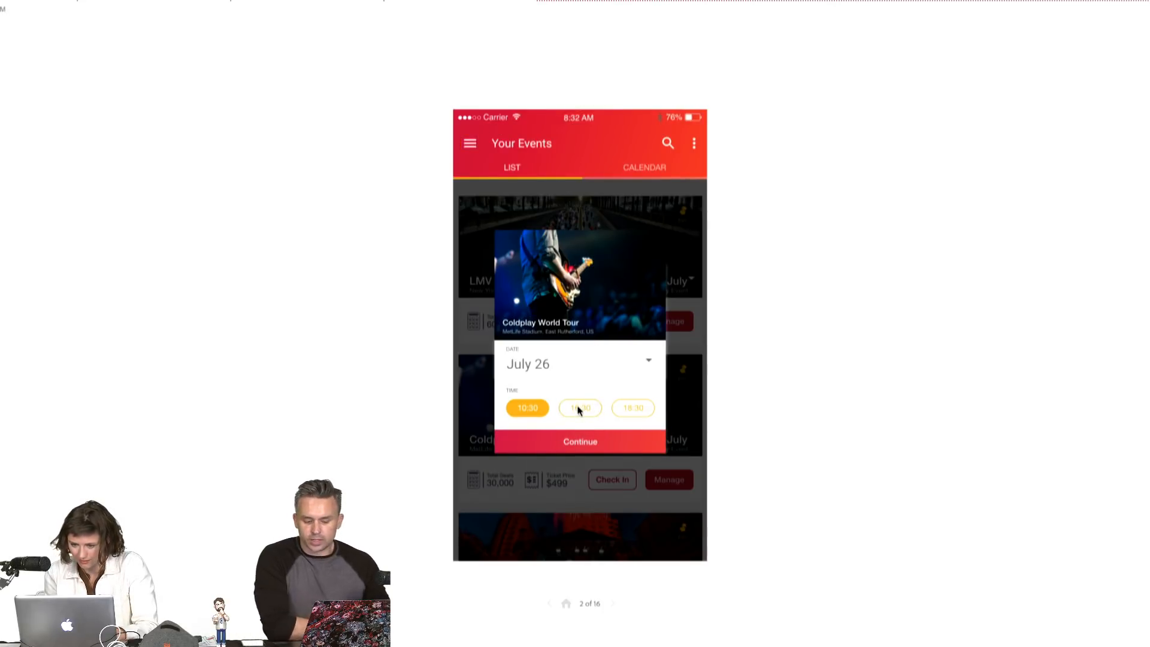
{"action": "left_click", "coordinate": [579, 411]}
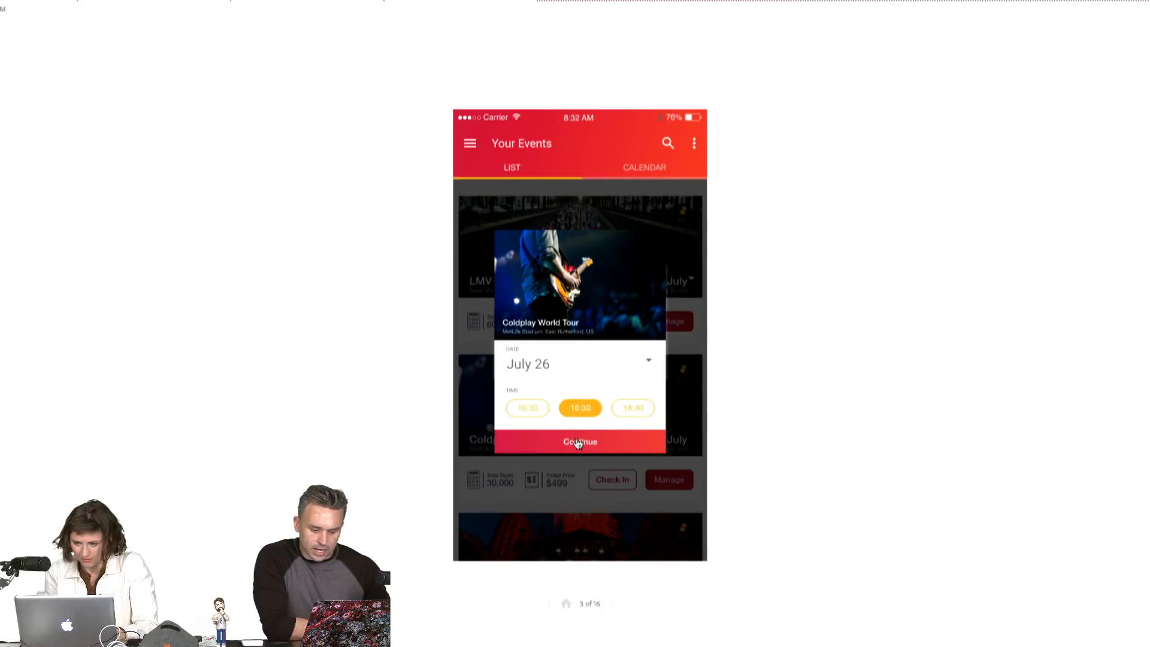
{"action": "left_click", "coordinate": [522, 410]}
{"action": "left_click", "coordinate": [566, 411]}
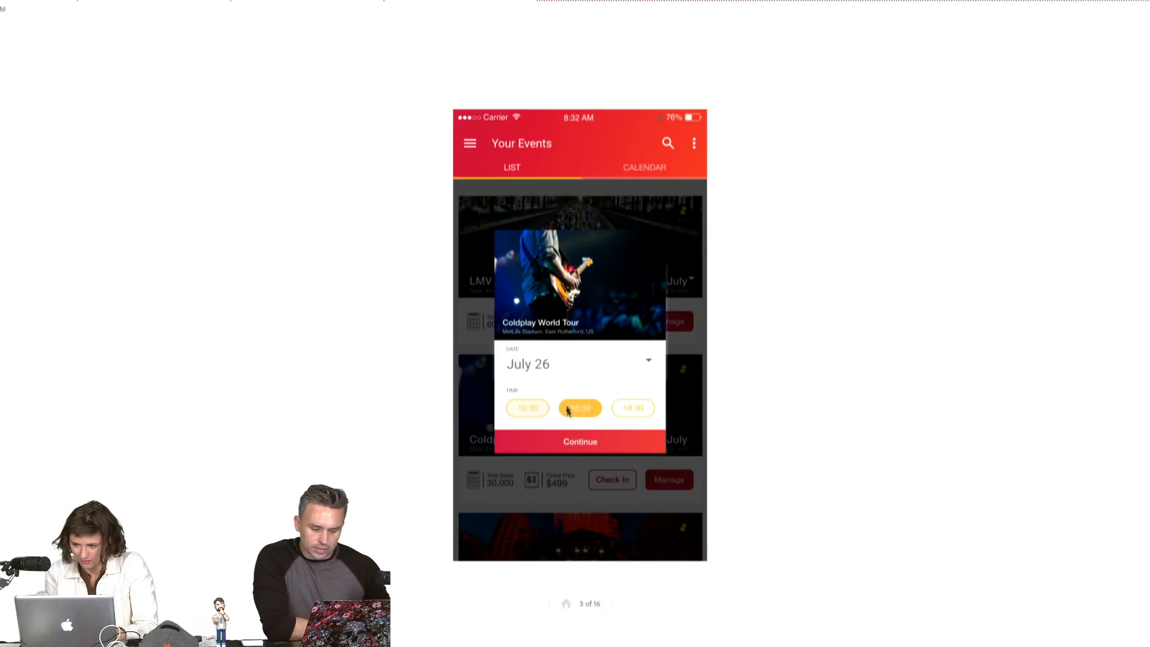
{"action": "left_click", "coordinate": [581, 443]}
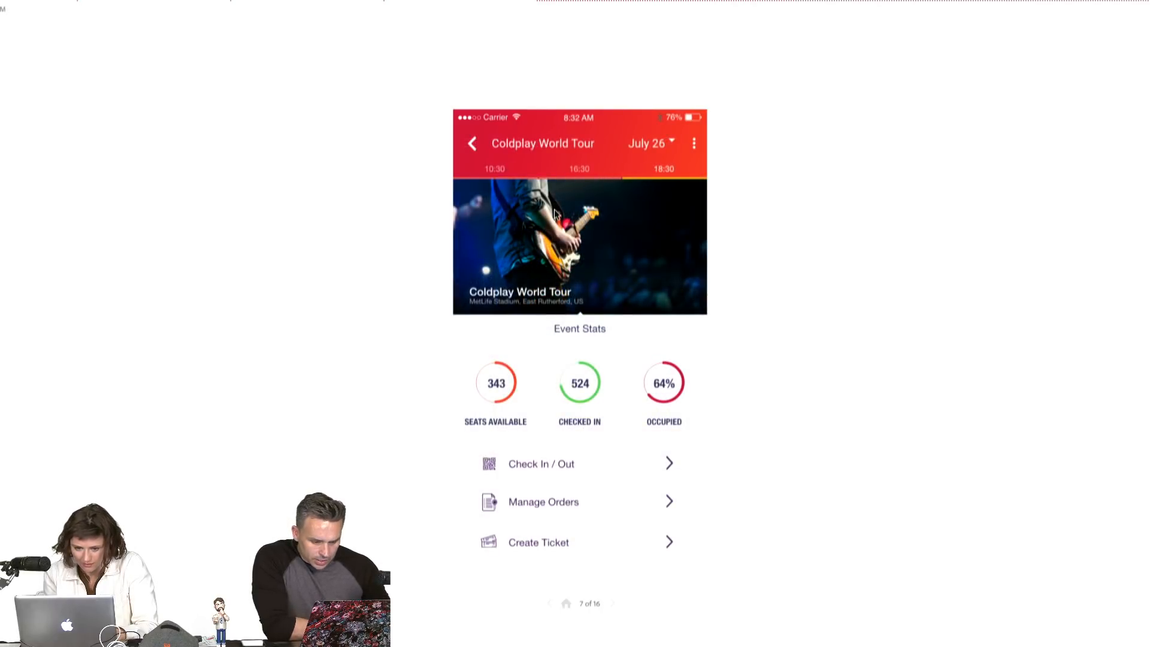
Walk through the Coldplay World Tour check-in and check-out screens, then go back through the event stats to the Your Events list.
{"action": "left_click", "coordinate": [555, 485]}
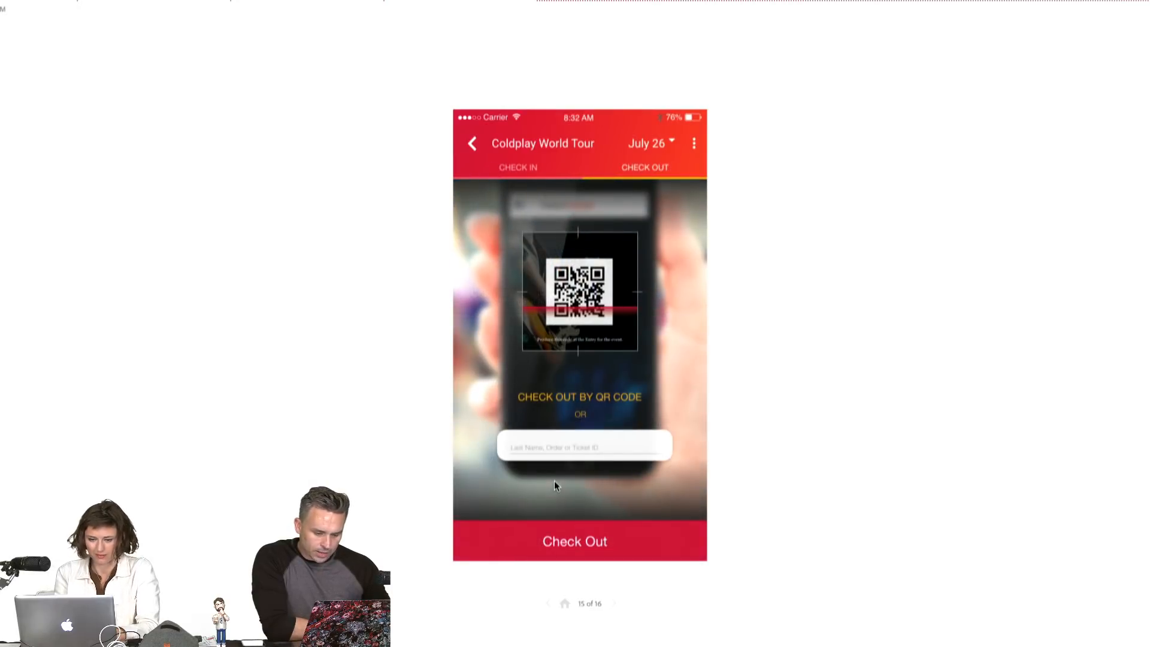
{"action": "left_click", "coordinate": [571, 543]}
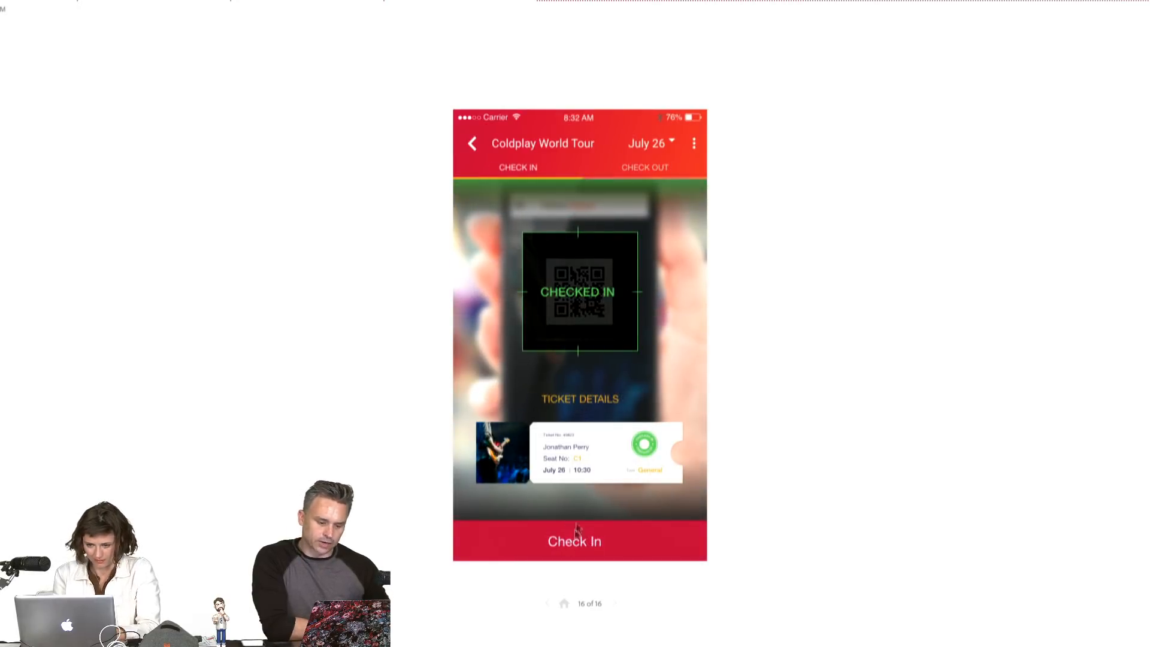
{"action": "left_click", "coordinate": [471, 146]}
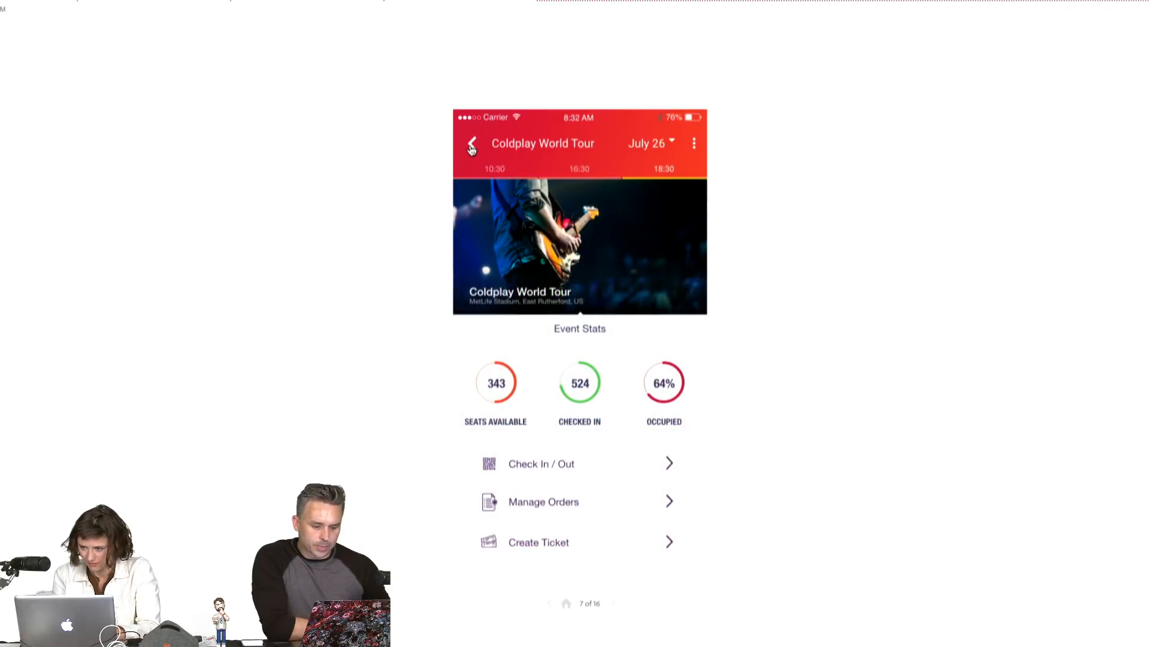
{"action": "left_click", "coordinate": [471, 146]}
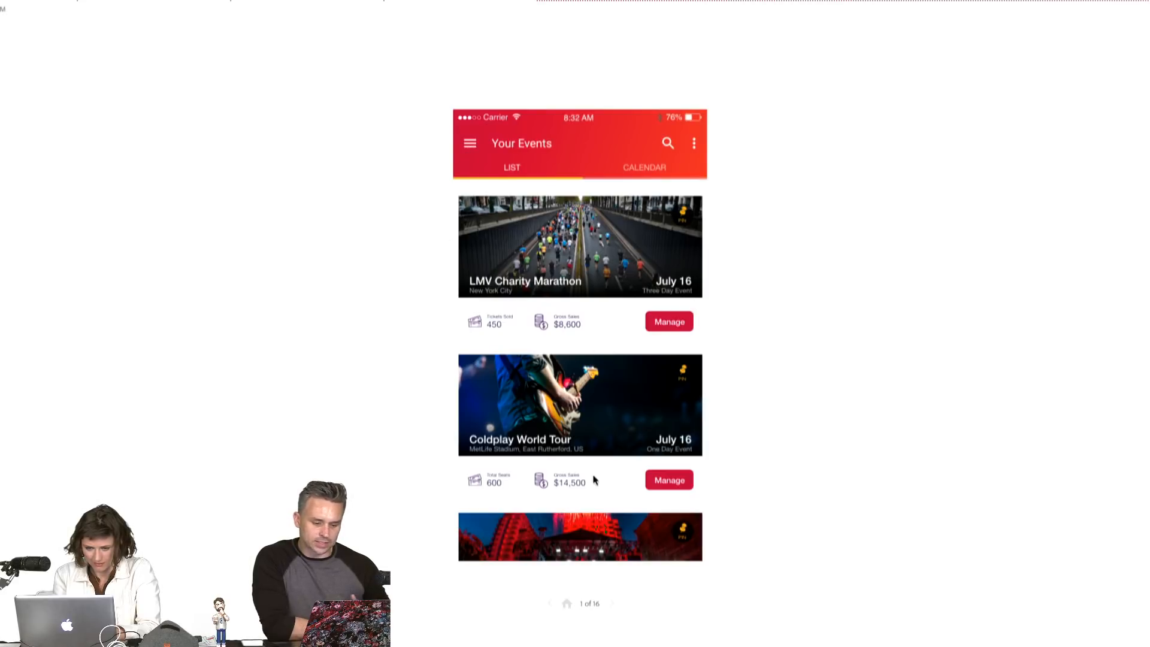
Open and close the Ticket Sauce_animate side menu to view its slide transition, then leave the enlarged view.
{"action": "left_click", "coordinate": [470, 144]}
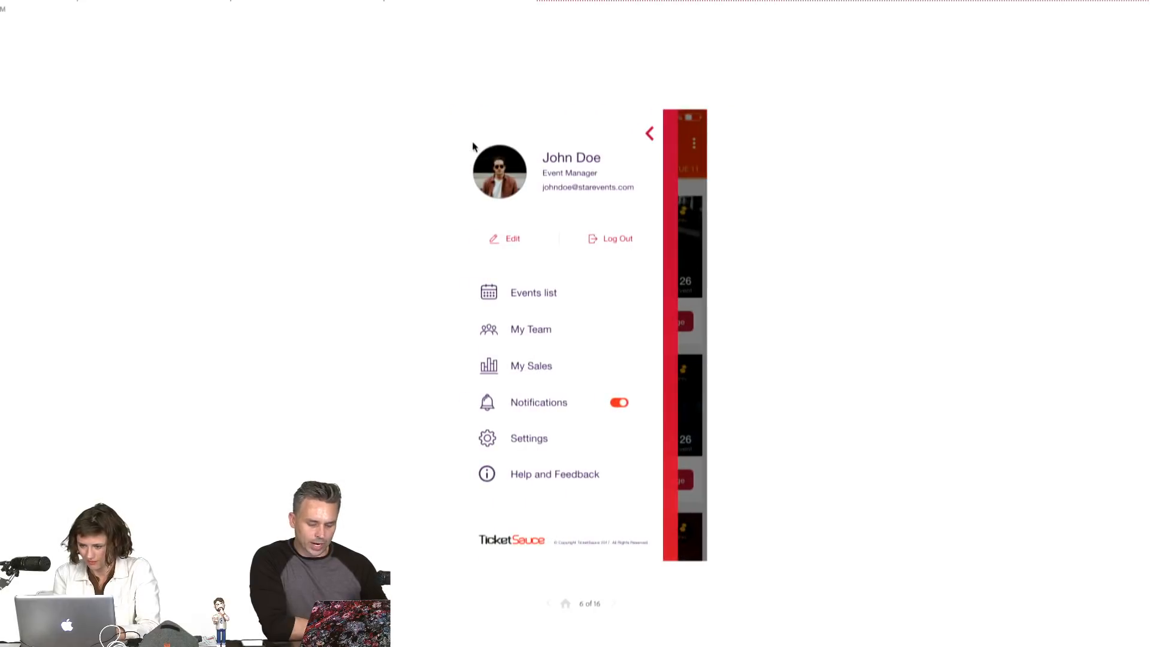
{"action": "left_click", "coordinate": [649, 133]}
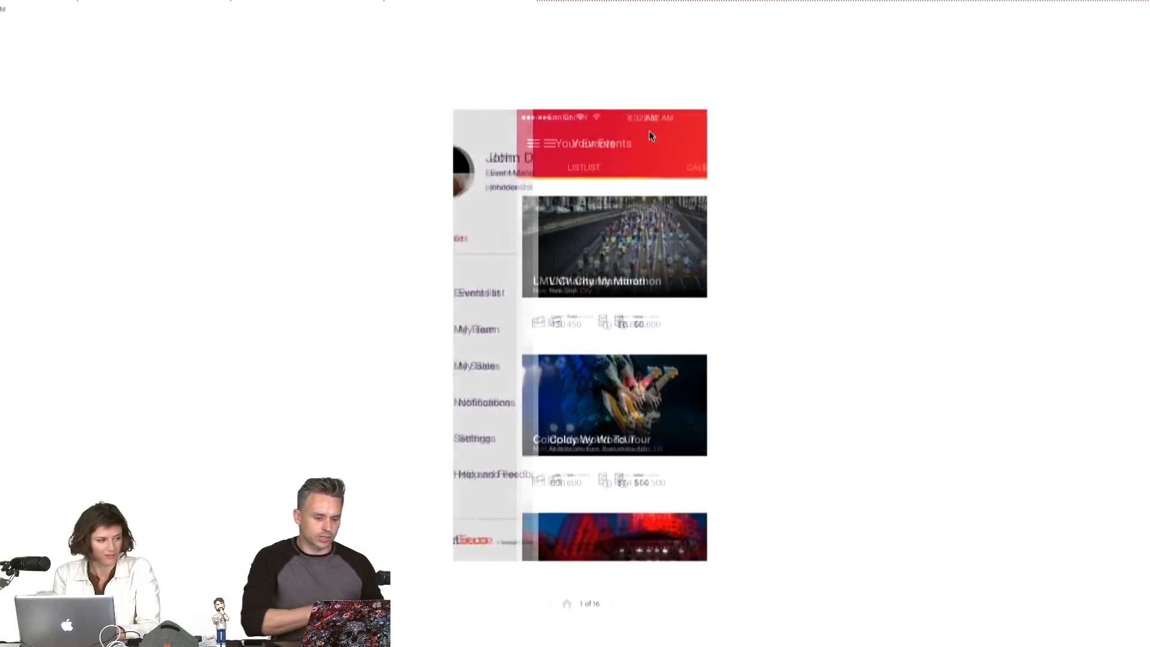
{"action": "key", "text": "Escape"}
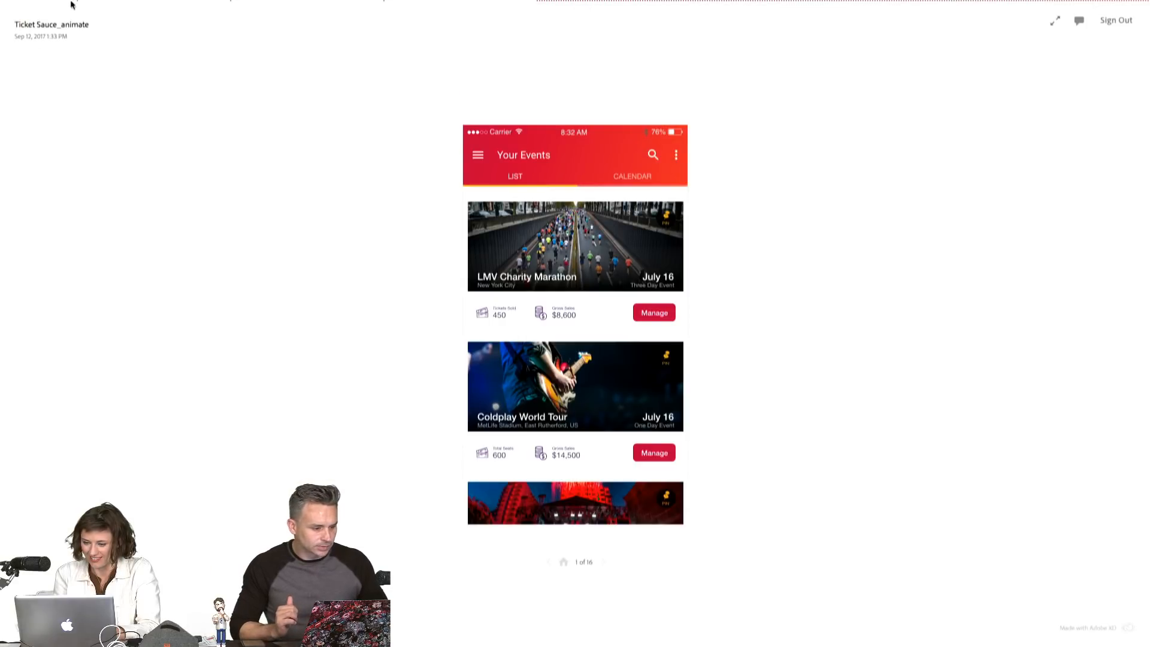
Compare the Buy Fashion prototype's Autum 2017 screen with the Ticket Sauce_animate events list, ending on Ticket Sauce_animate.
{"action": "mouse_move", "coordinate": [71, 5]}
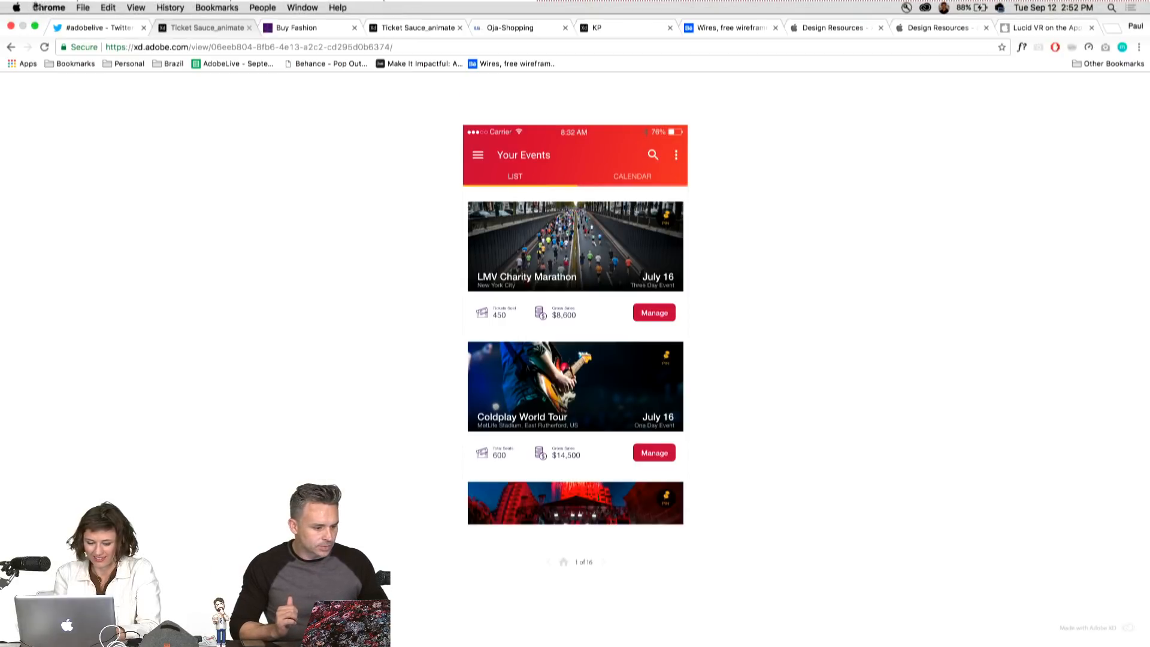
{"action": "left_click", "coordinate": [301, 30]}
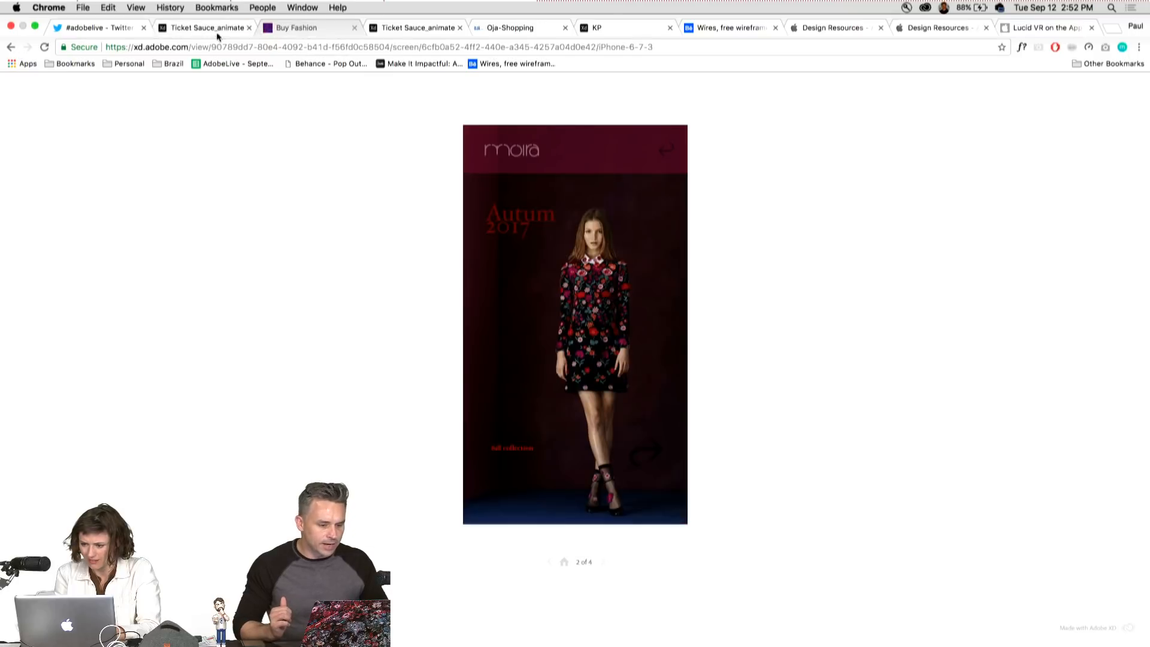
{"action": "left_click", "coordinate": [424, 30]}
{"action": "left_click", "coordinate": [299, 27]}
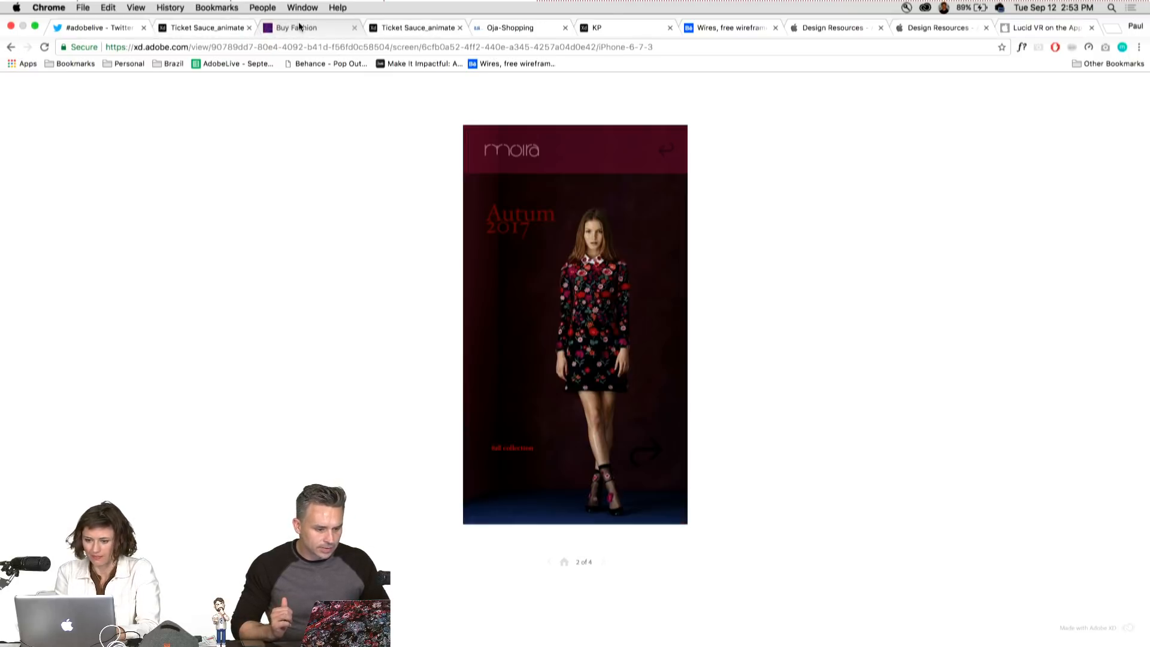
{"action": "left_click", "coordinate": [396, 28]}
{"action": "left_click", "coordinate": [295, 29]}
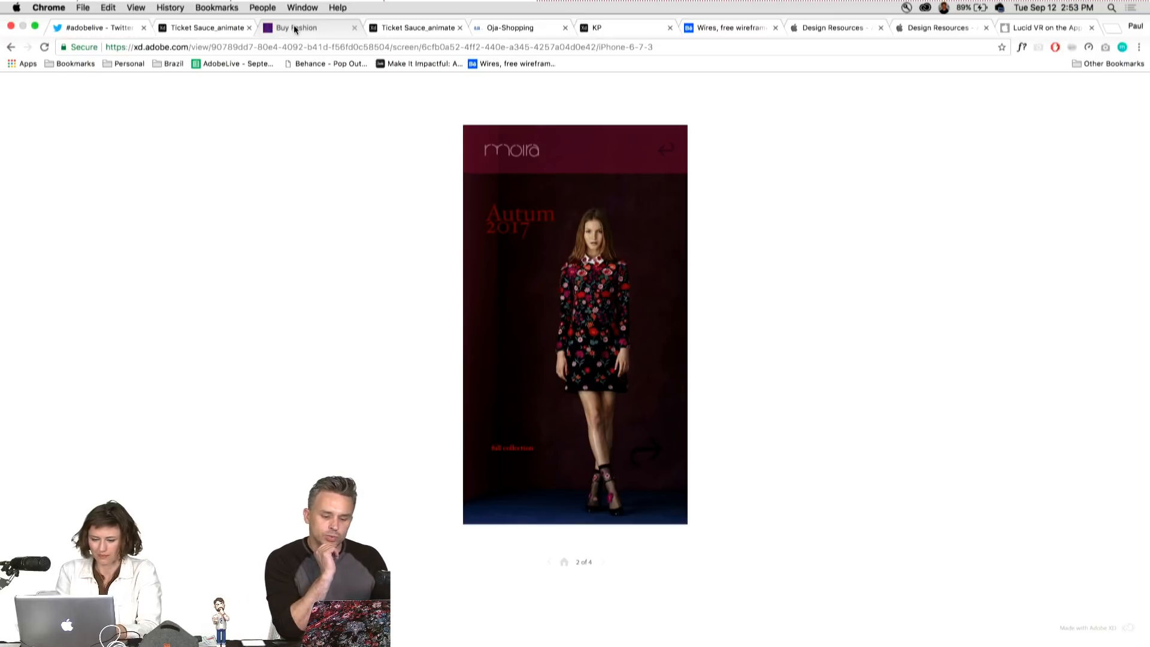
{"action": "left_click", "coordinate": [396, 17]}
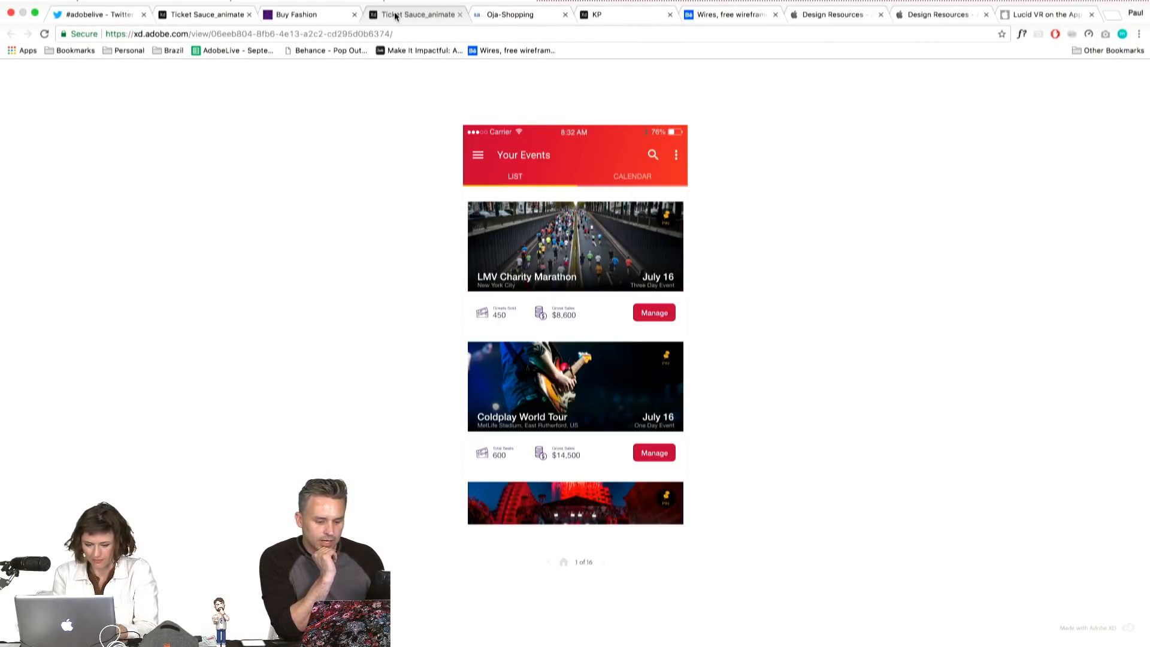
{"action": "left_click", "coordinate": [312, 16]}
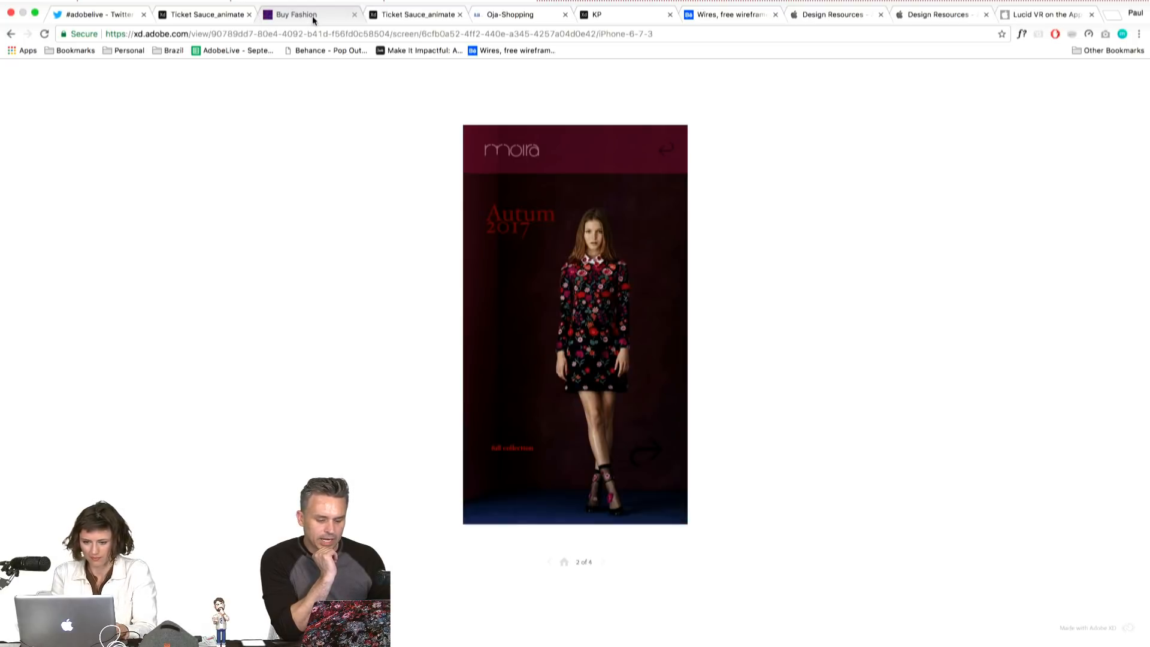
{"action": "left_click", "coordinate": [398, 15]}
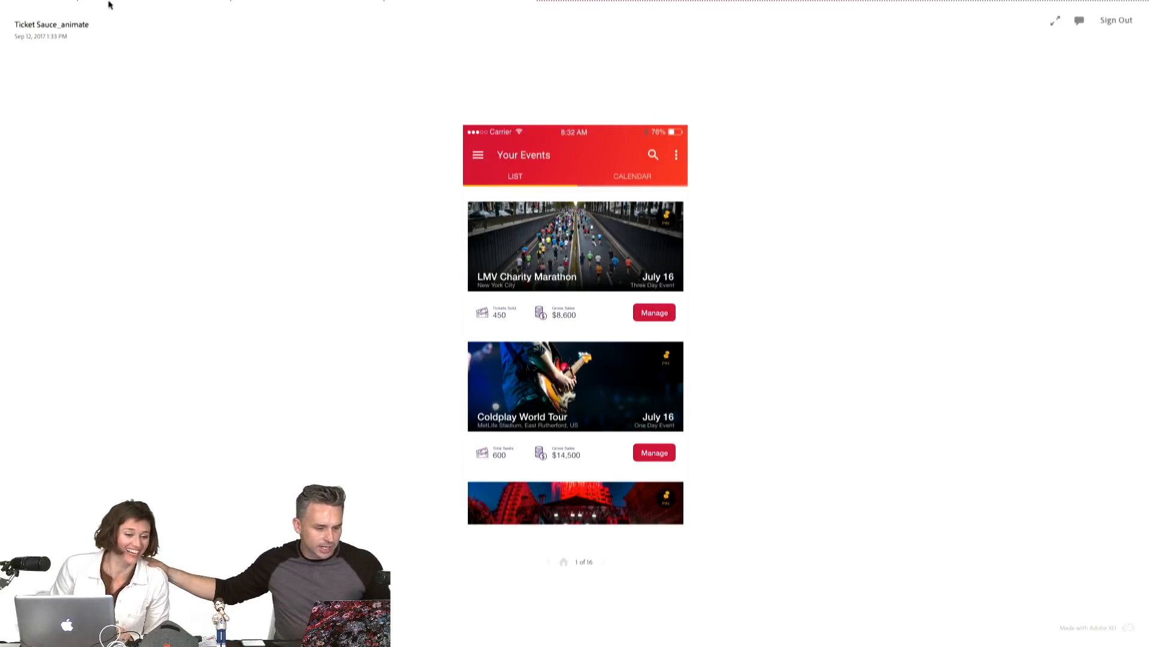
Check the #adobelive tweets once more, then return to Ticket Sauce_animate and test opening and closing its side menu.
{"action": "mouse_move", "coordinate": [105, 4]}
{"action": "left_click", "coordinate": [104, 28]}
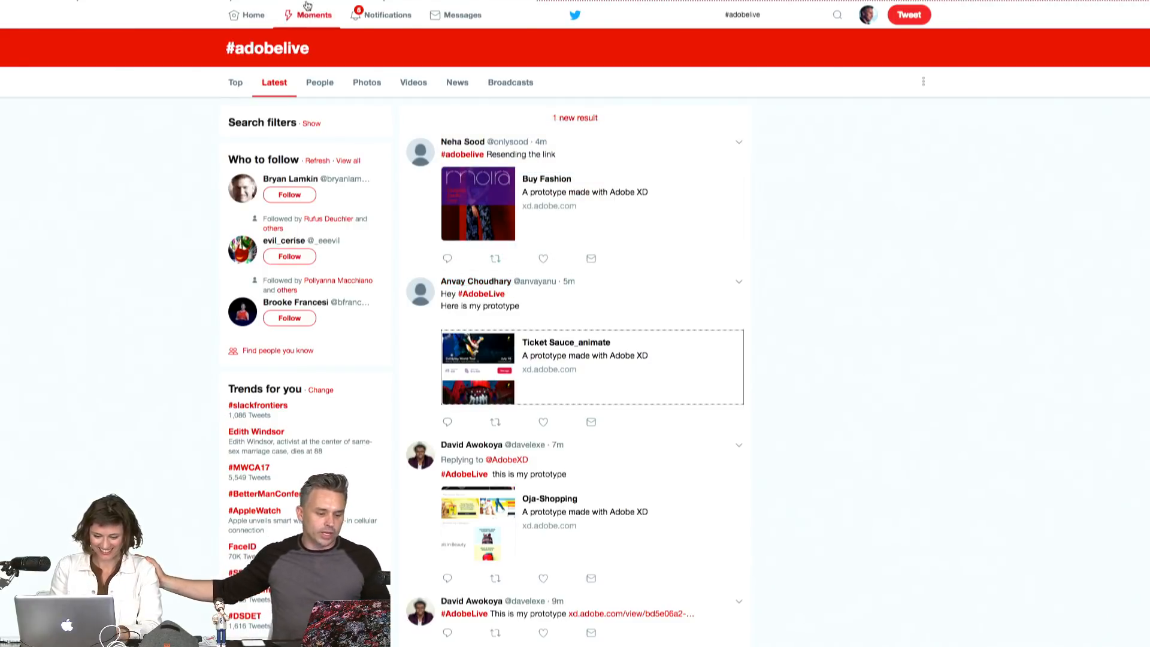
{"action": "mouse_move", "coordinate": [306, 7]}
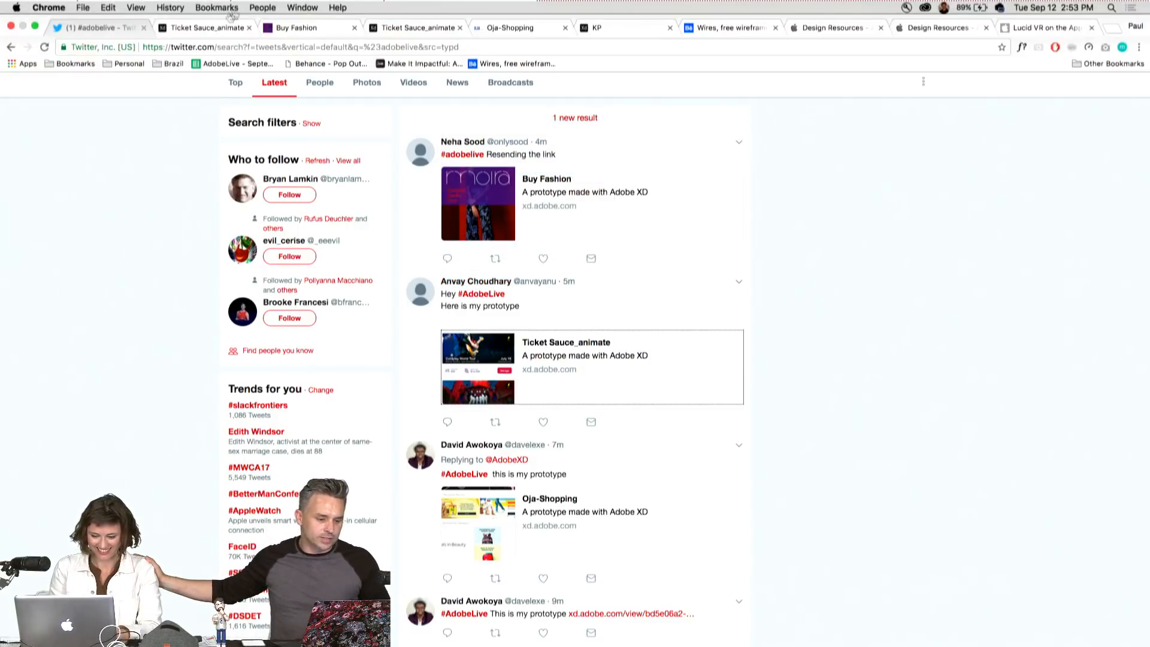
{"action": "left_click", "coordinate": [393, 27]}
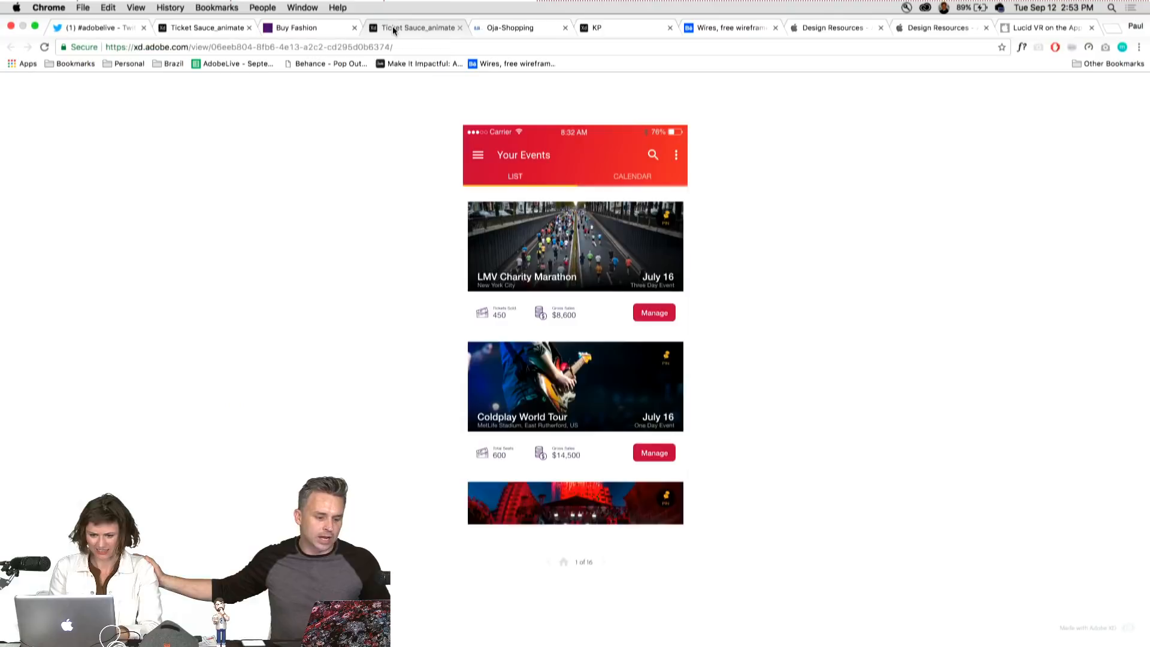
{"action": "left_click", "coordinate": [479, 156]}
{"action": "left_click", "coordinate": [638, 147]}
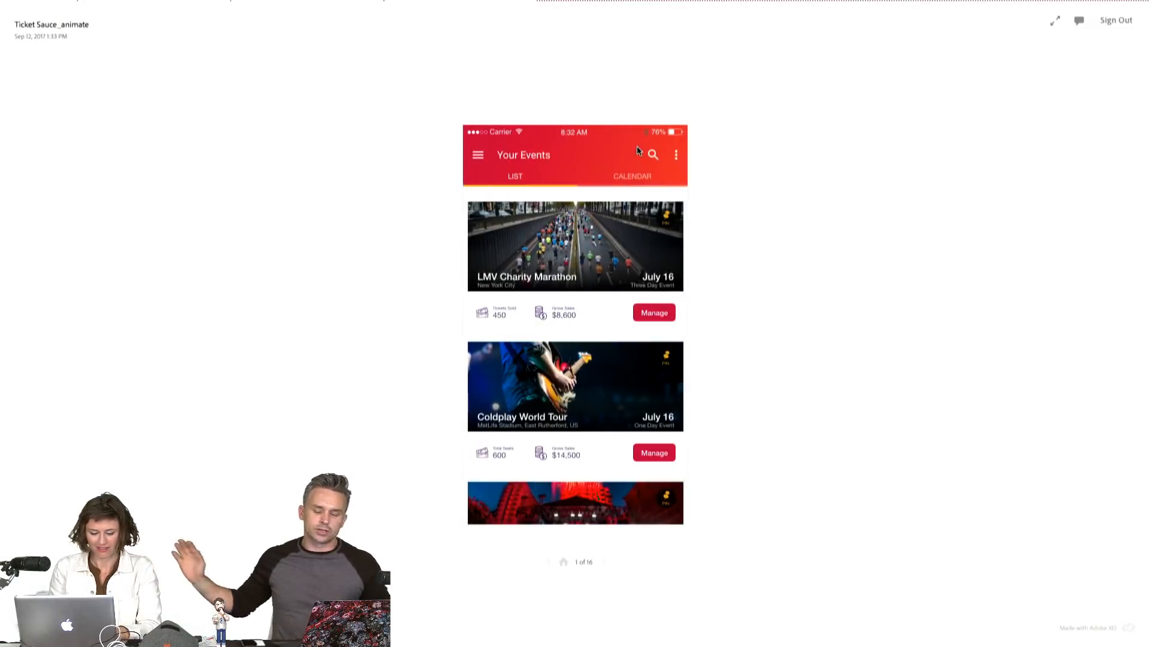